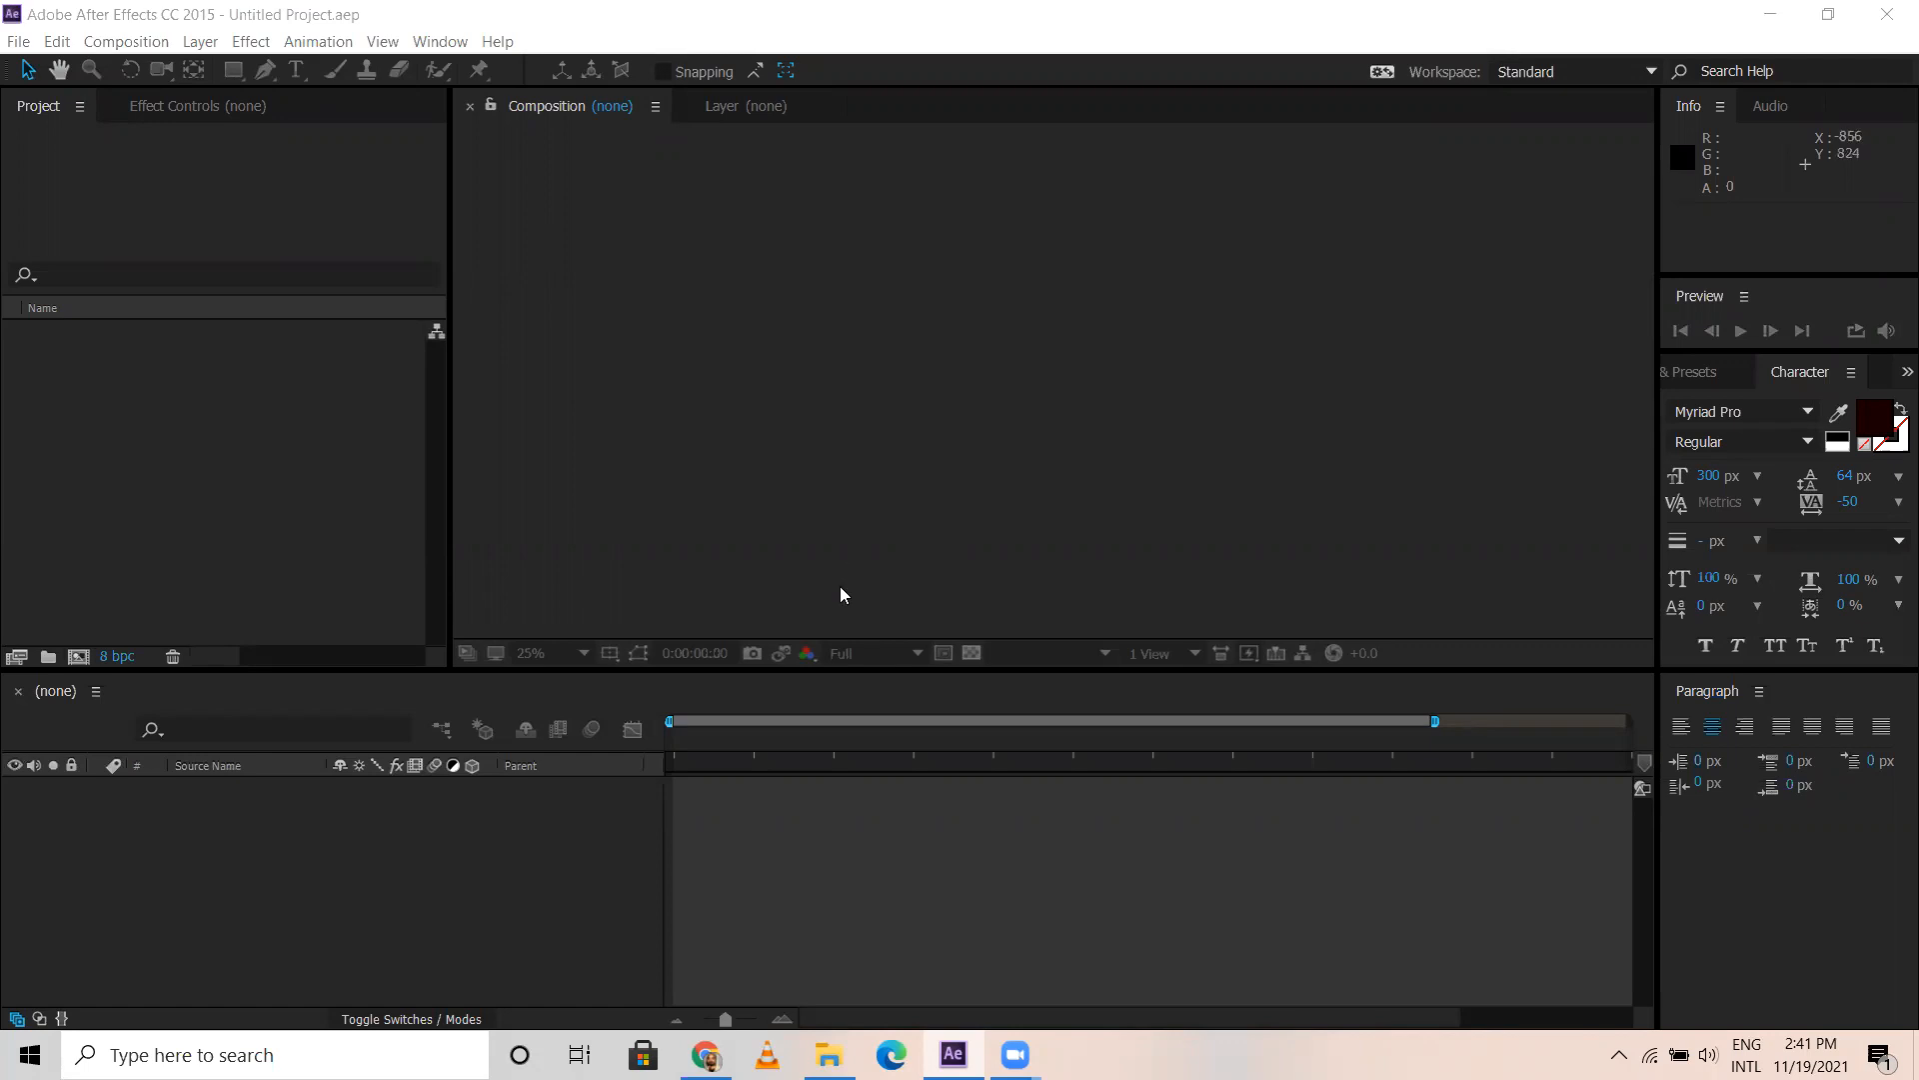
Switch to File Explorer, preview "waterfall on green screen free stock footage.mp4" from the Keying folder and lower the playback volume
left_click(829, 1055)
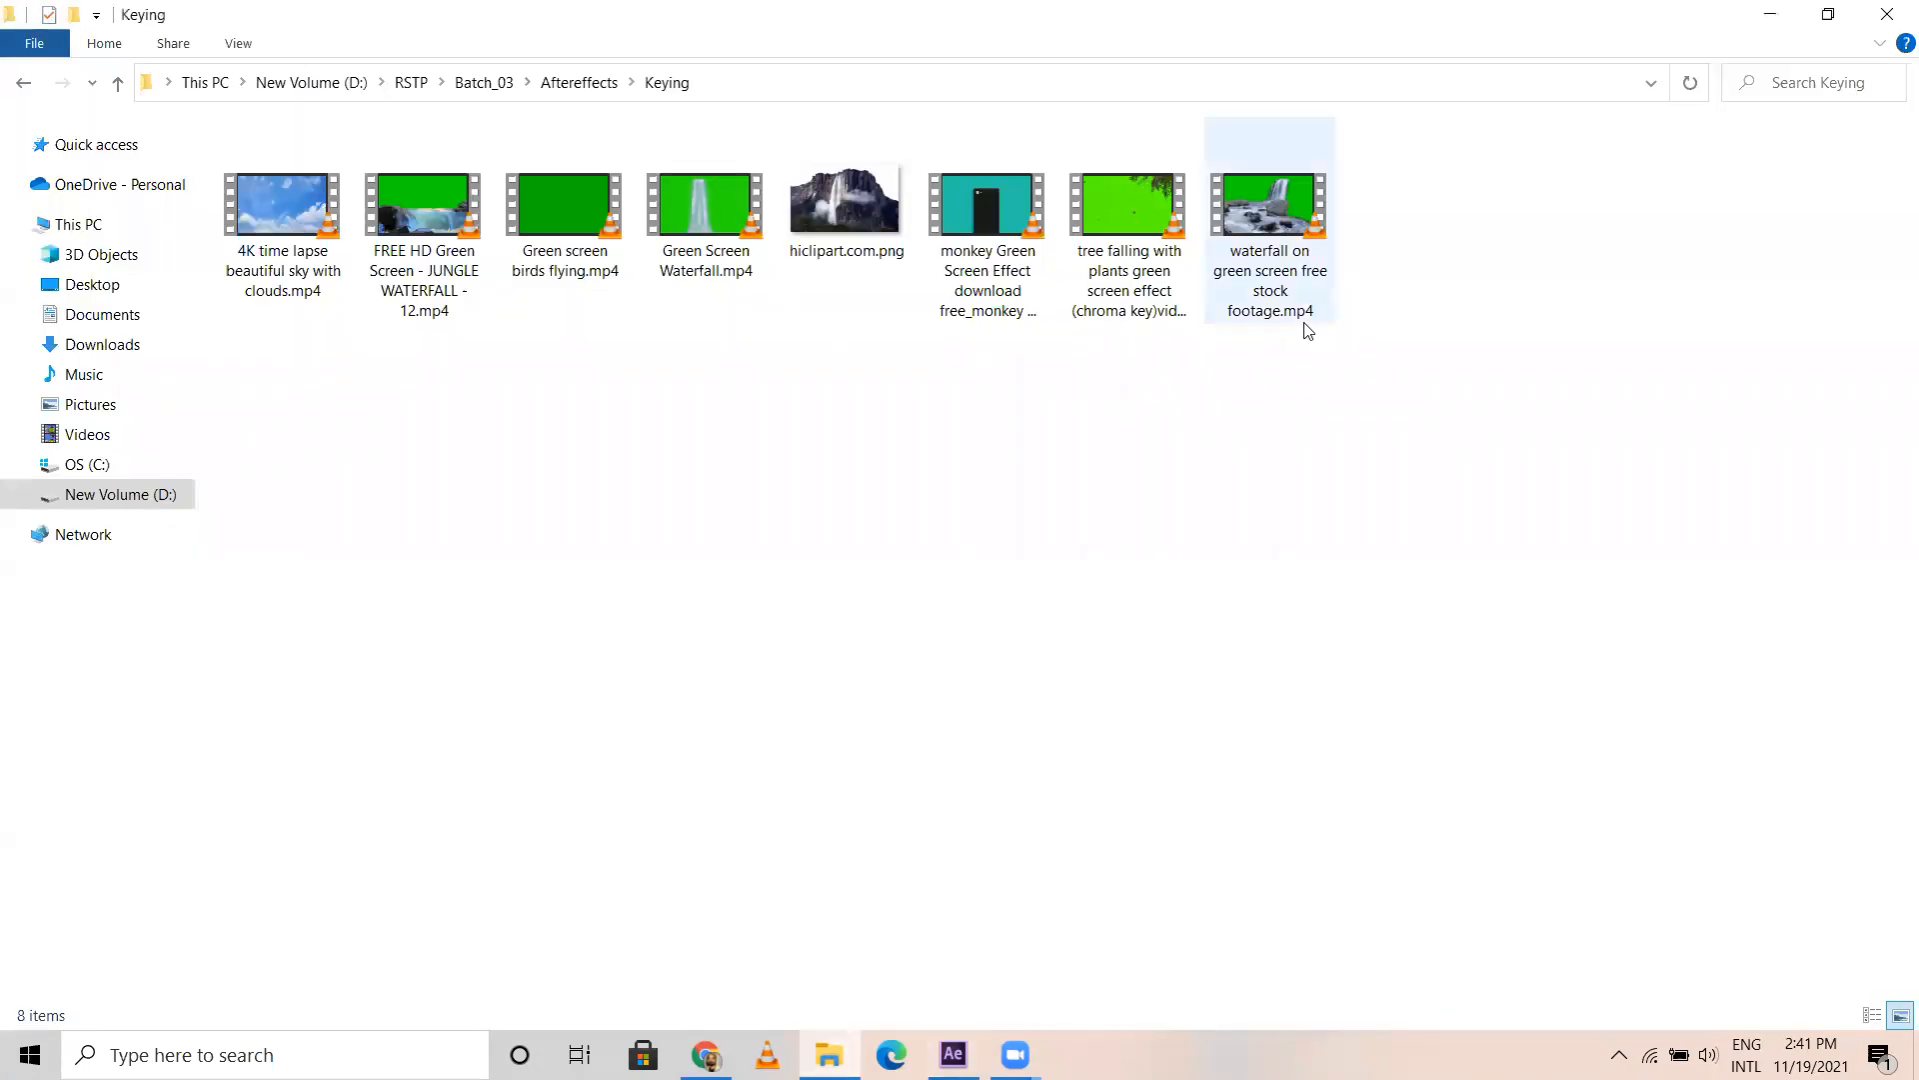
left_click(1256, 235)
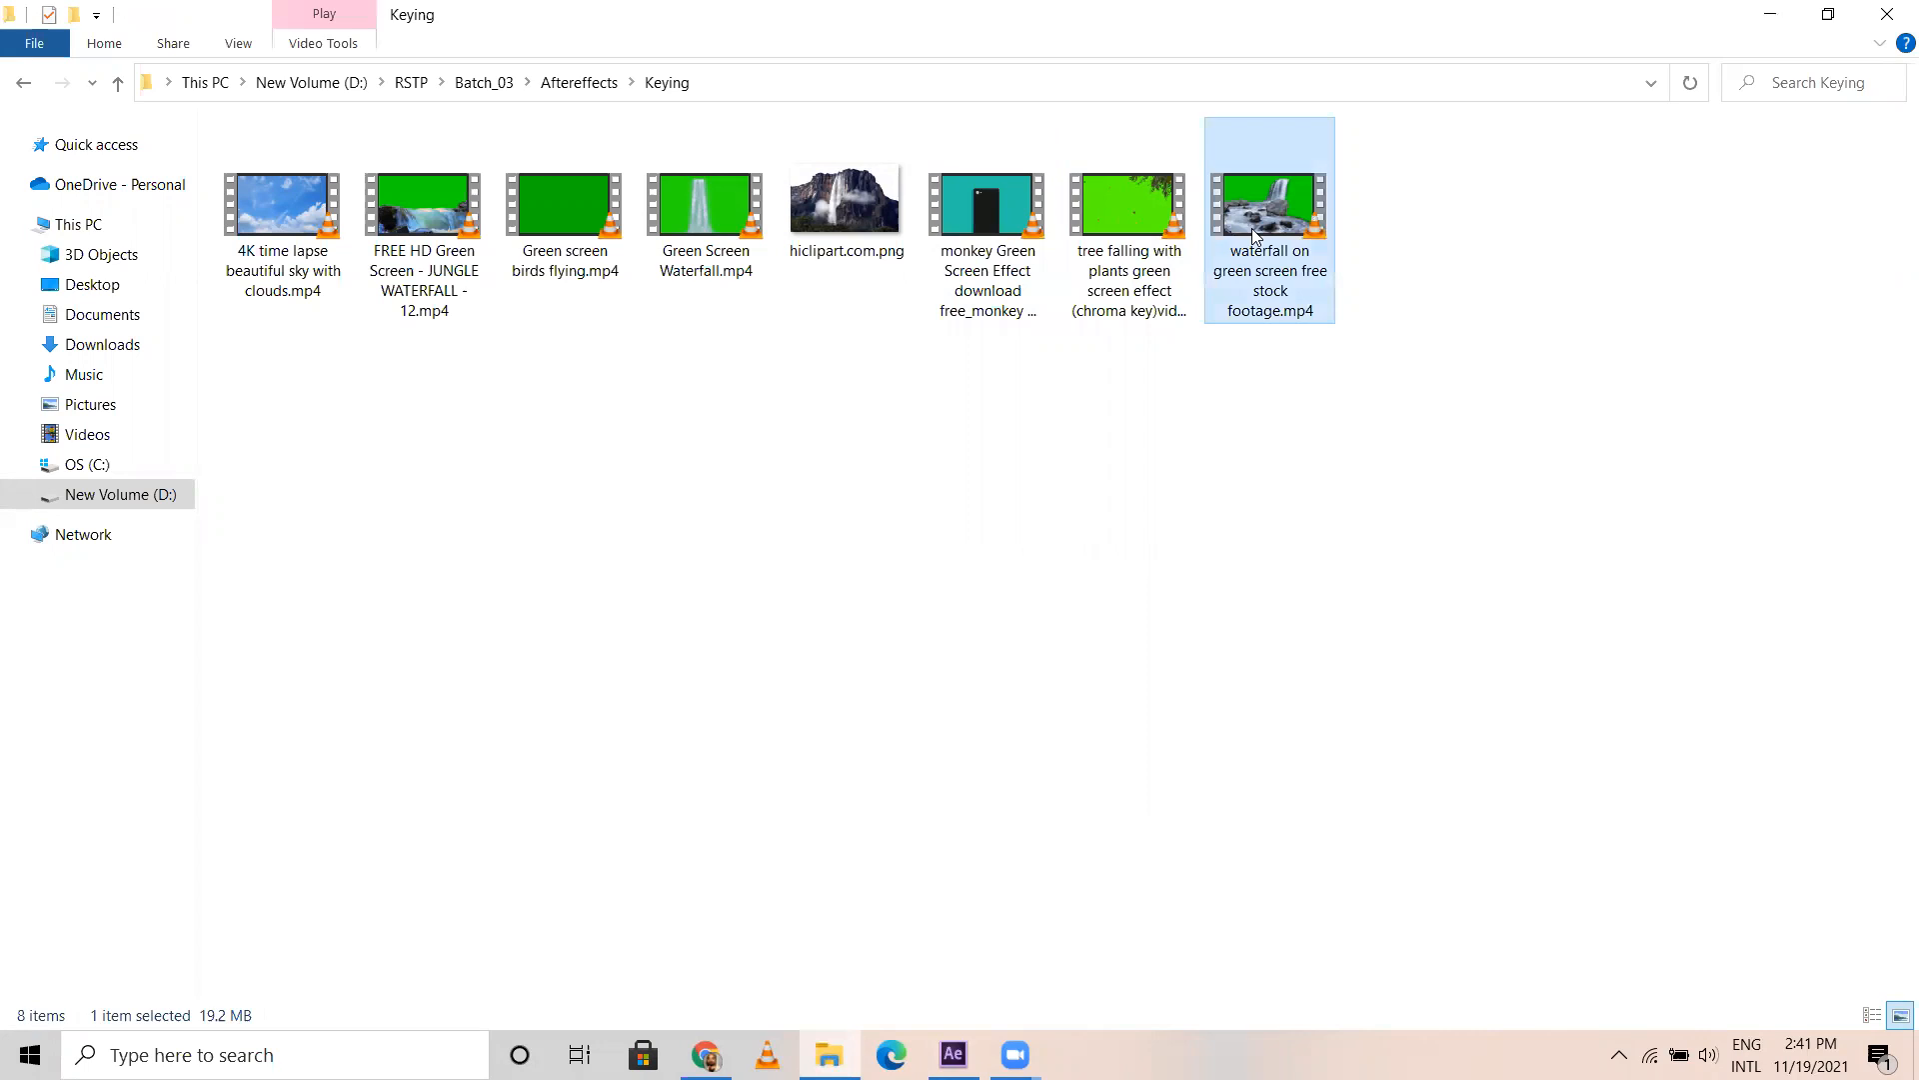
double_click(1256, 300)
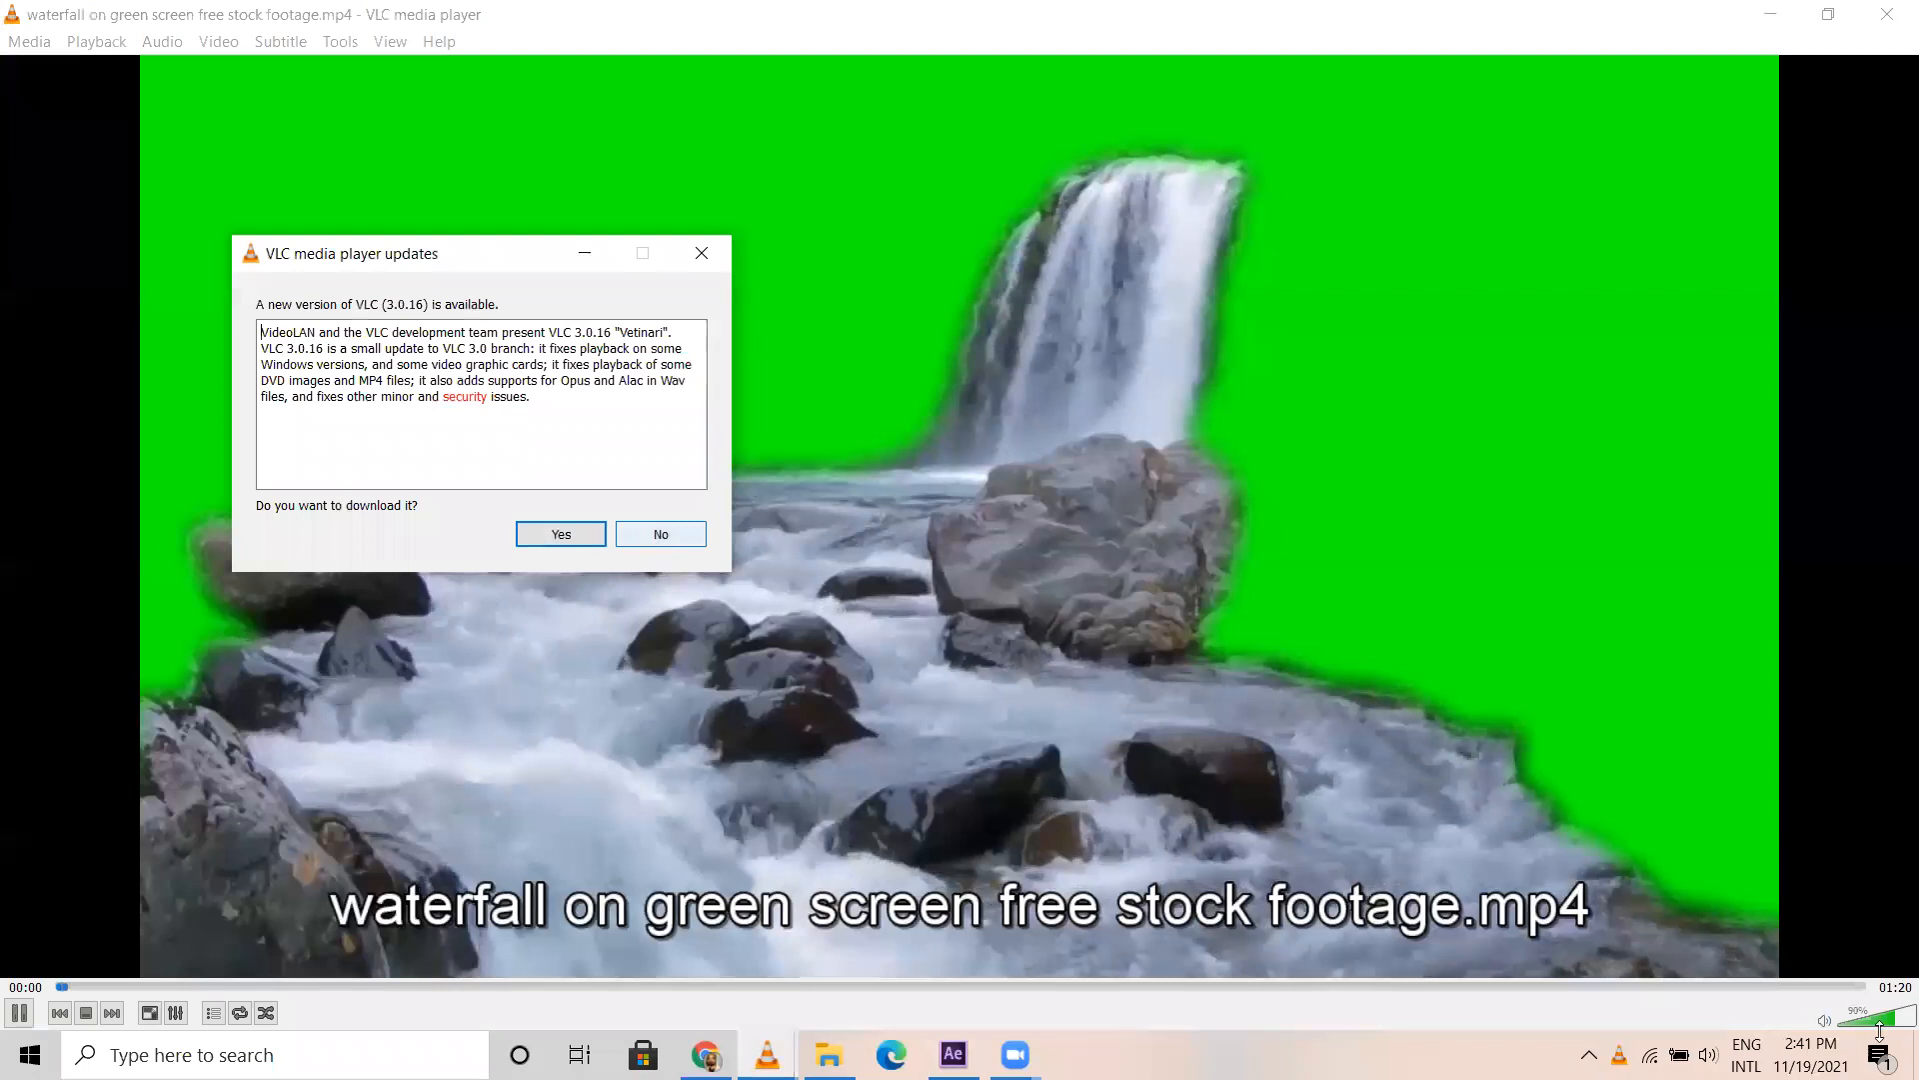
left_click_drag(1879, 1026, 1853, 1025)
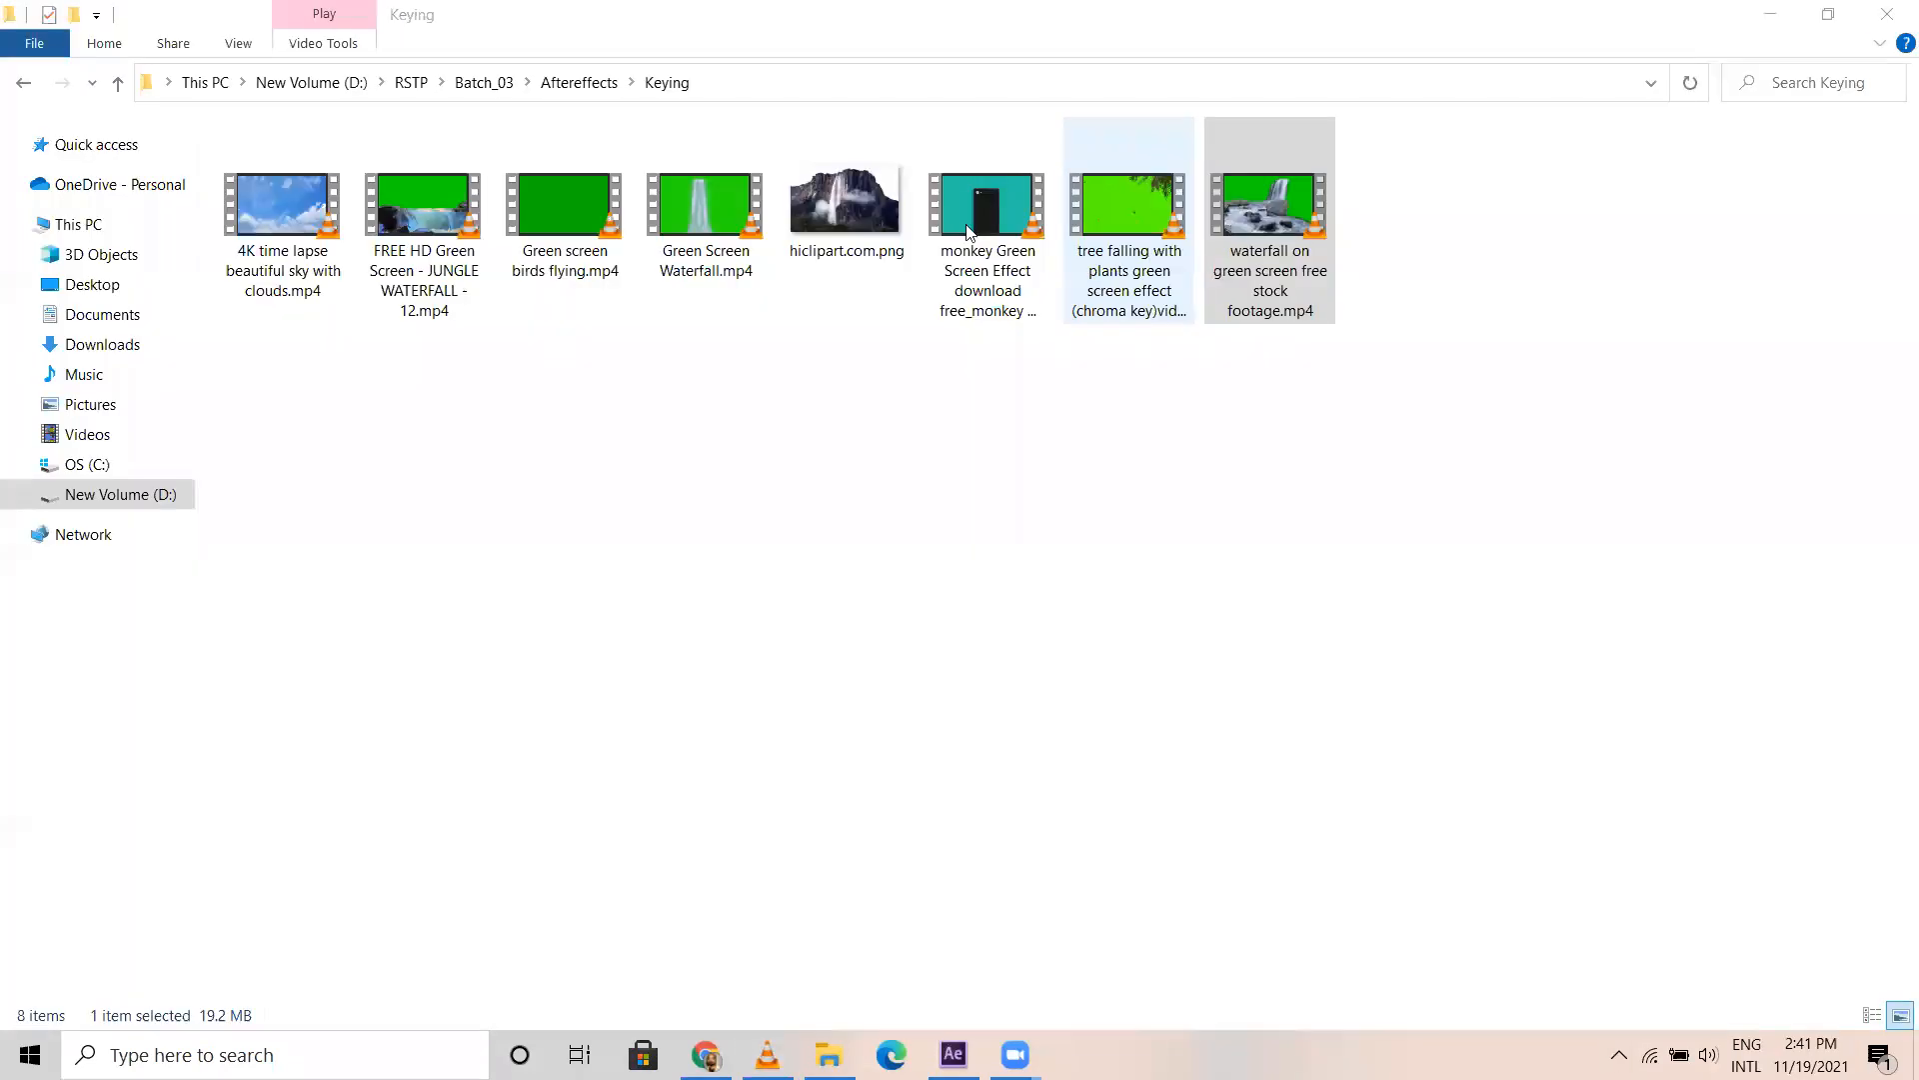
left_click(1887, 14)
Preview the tree falling, Green Screen Waterfall, Green screen birds flying and JUNGLE WATERFALL clips from the Keying folder
double_click(1126, 202)
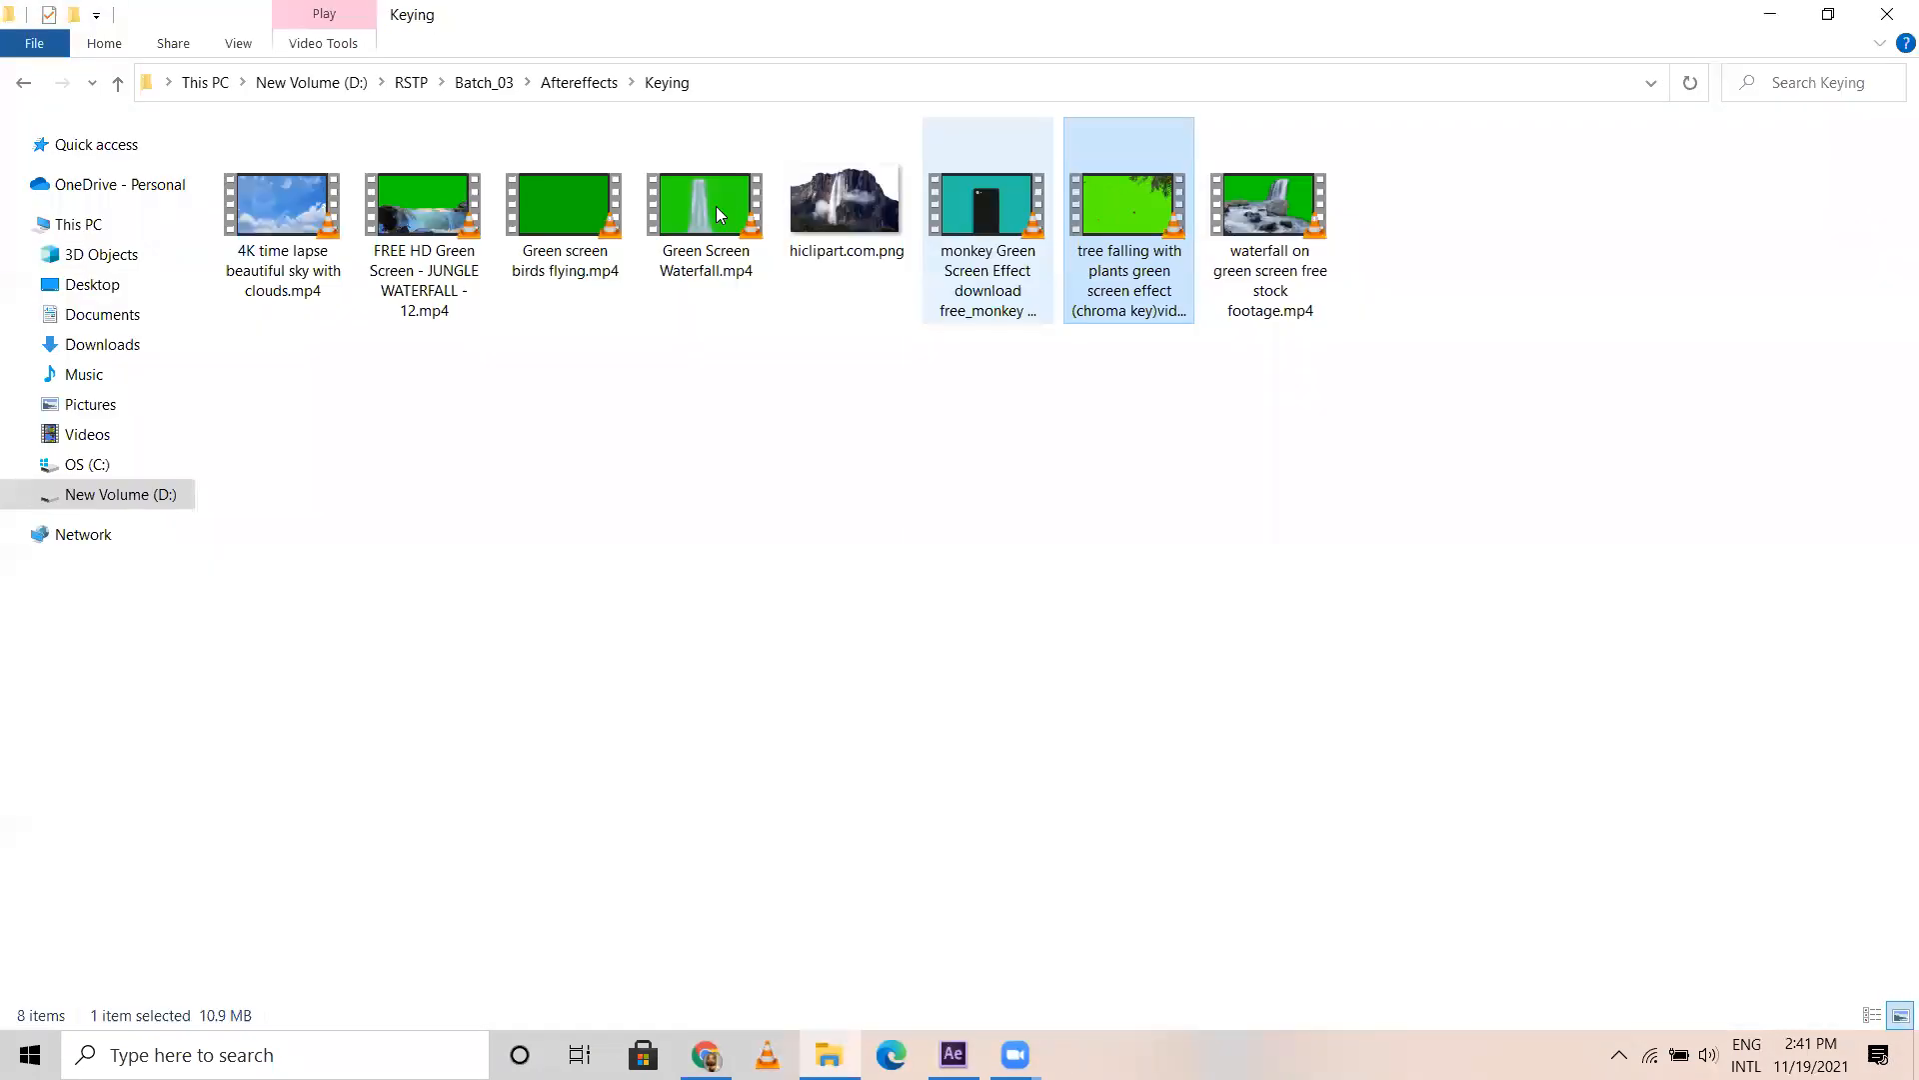
double_click(668, 204)
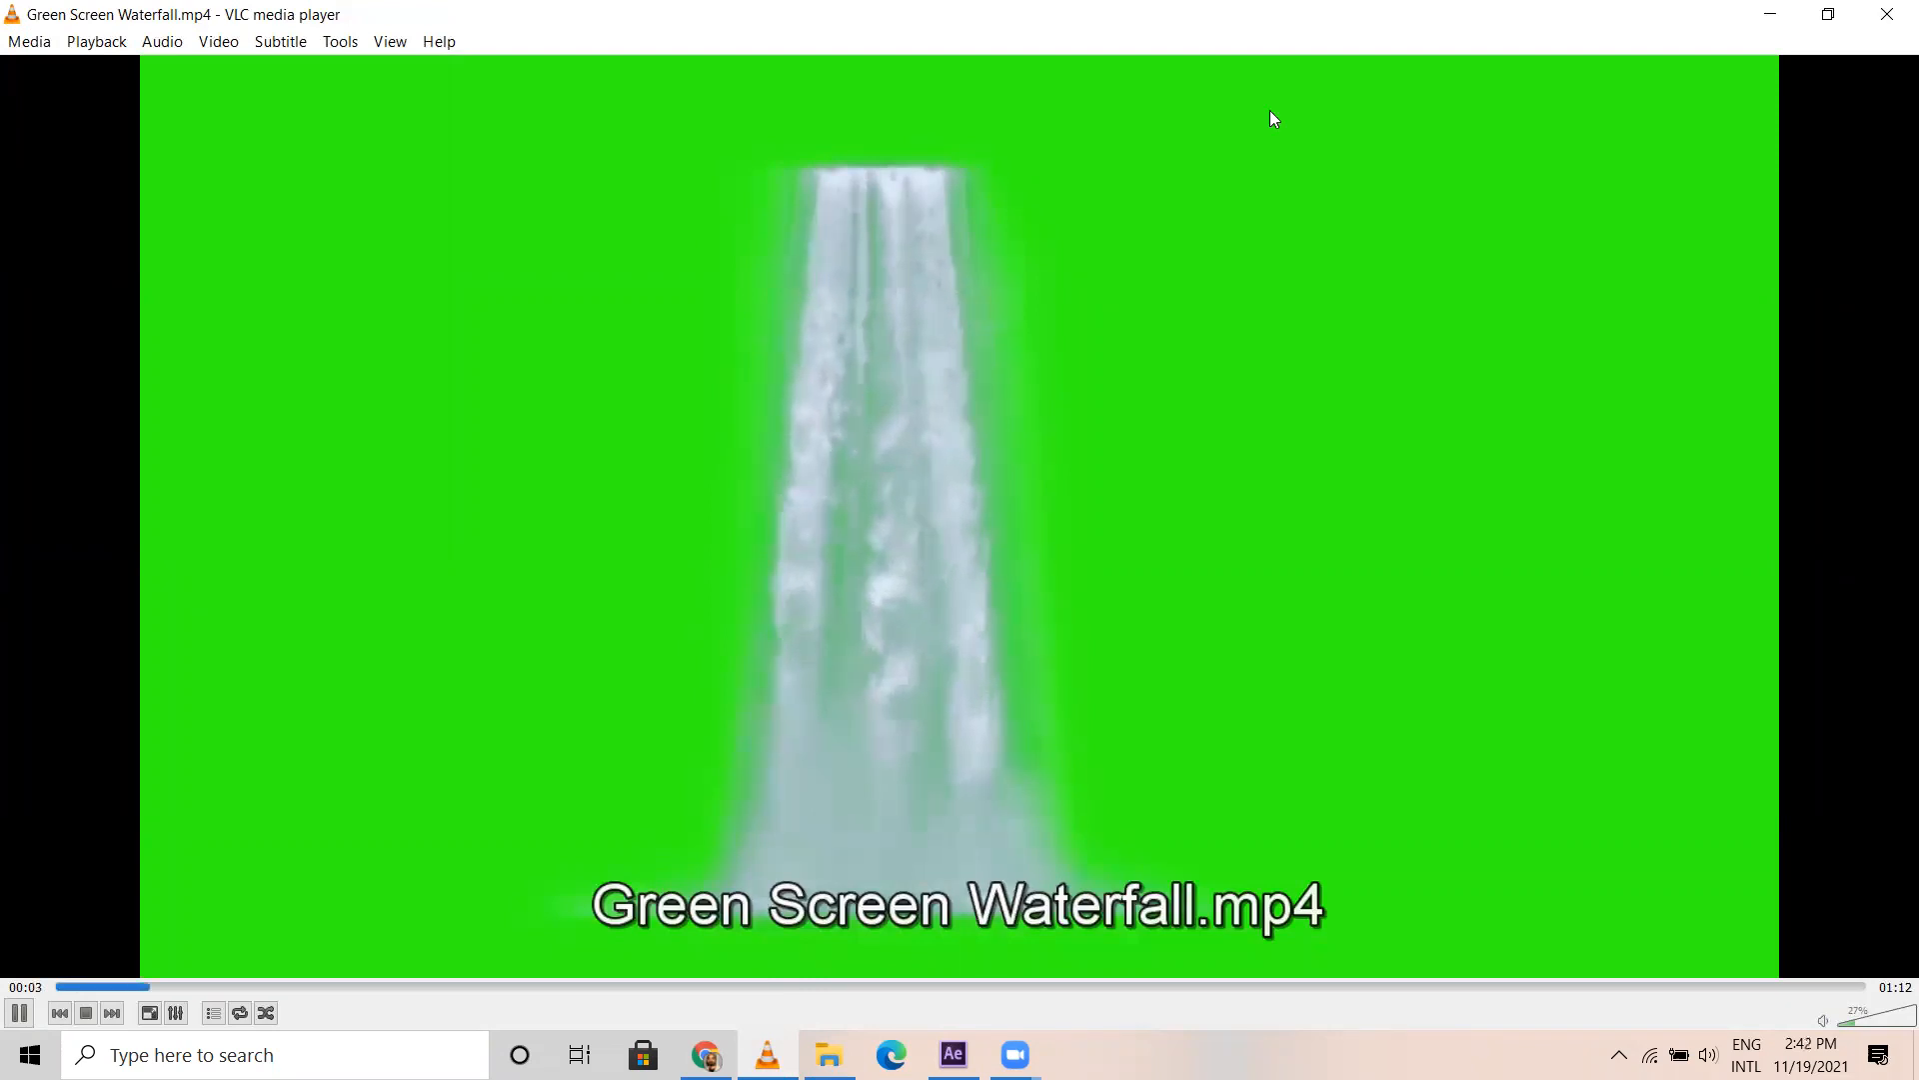
left_click(1886, 18)
double_click(560, 202)
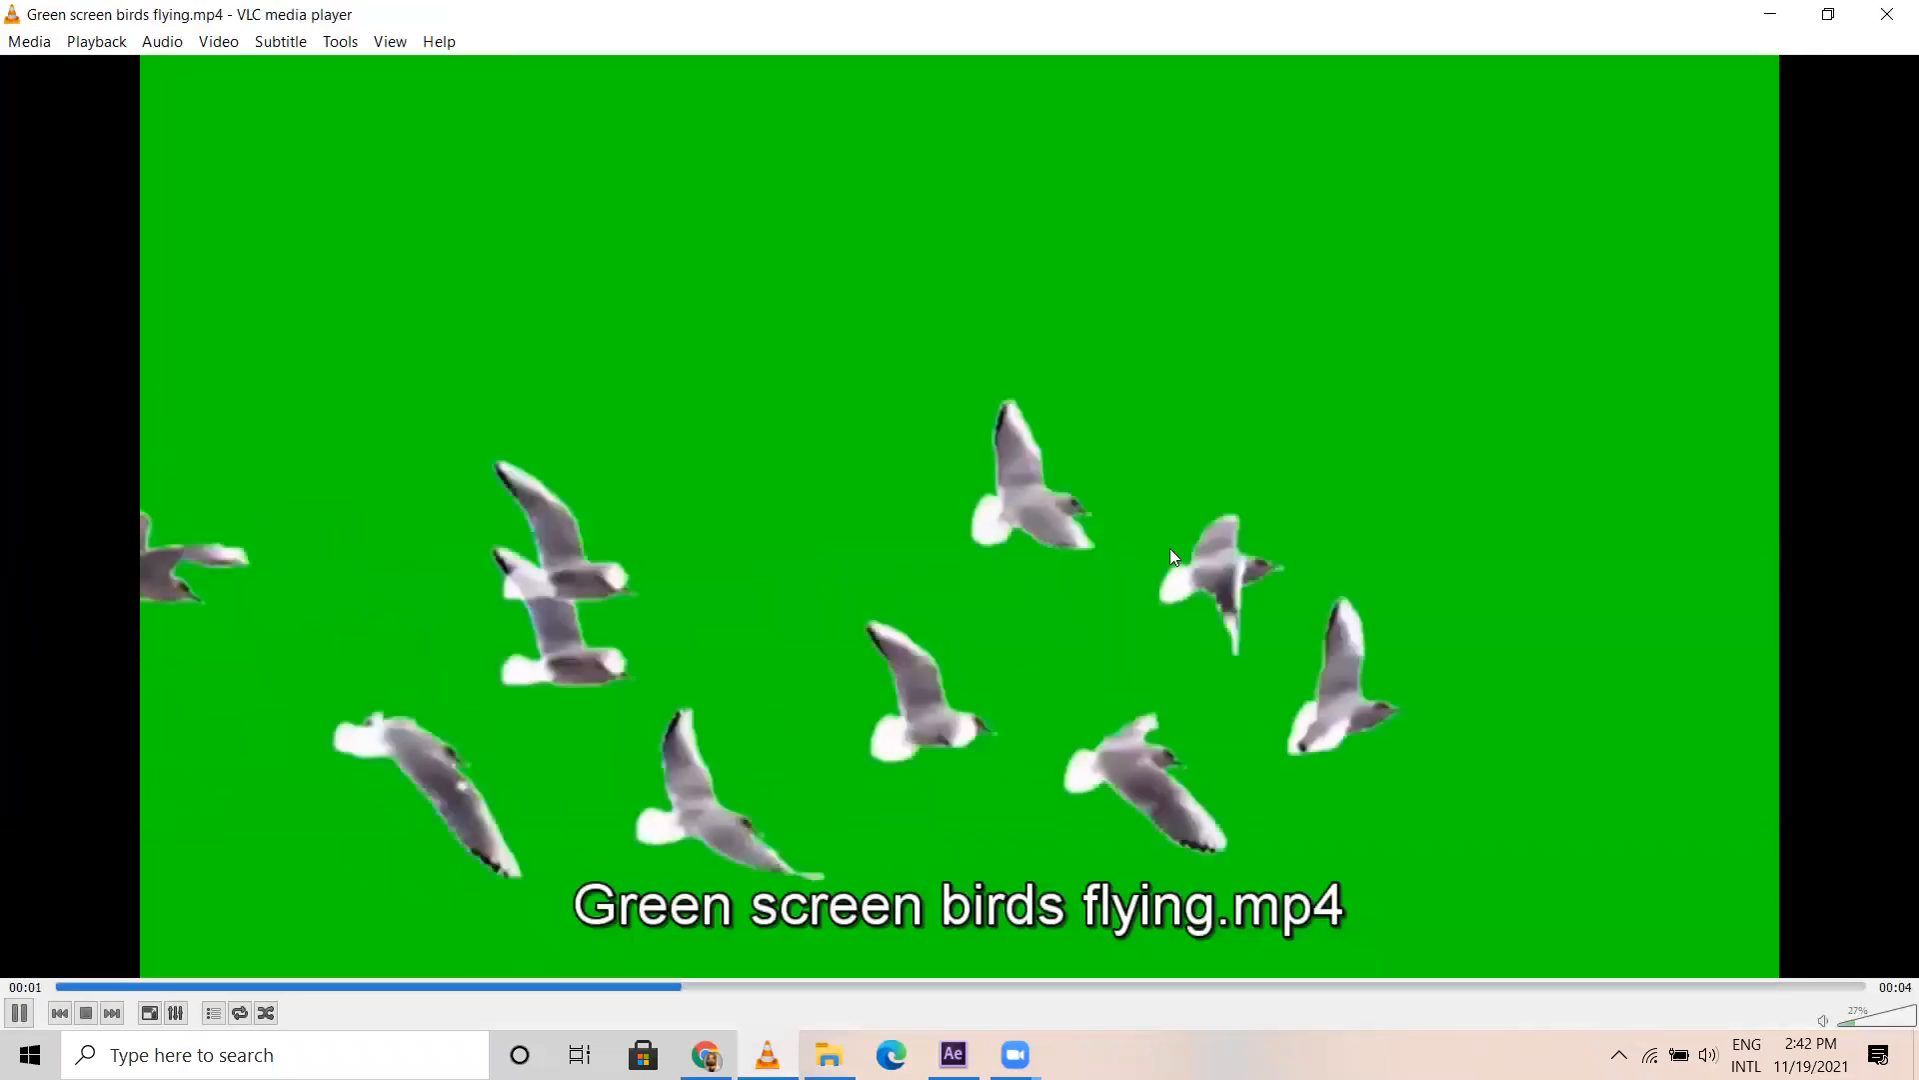
left_click(1871, 18)
double_click(410, 204)
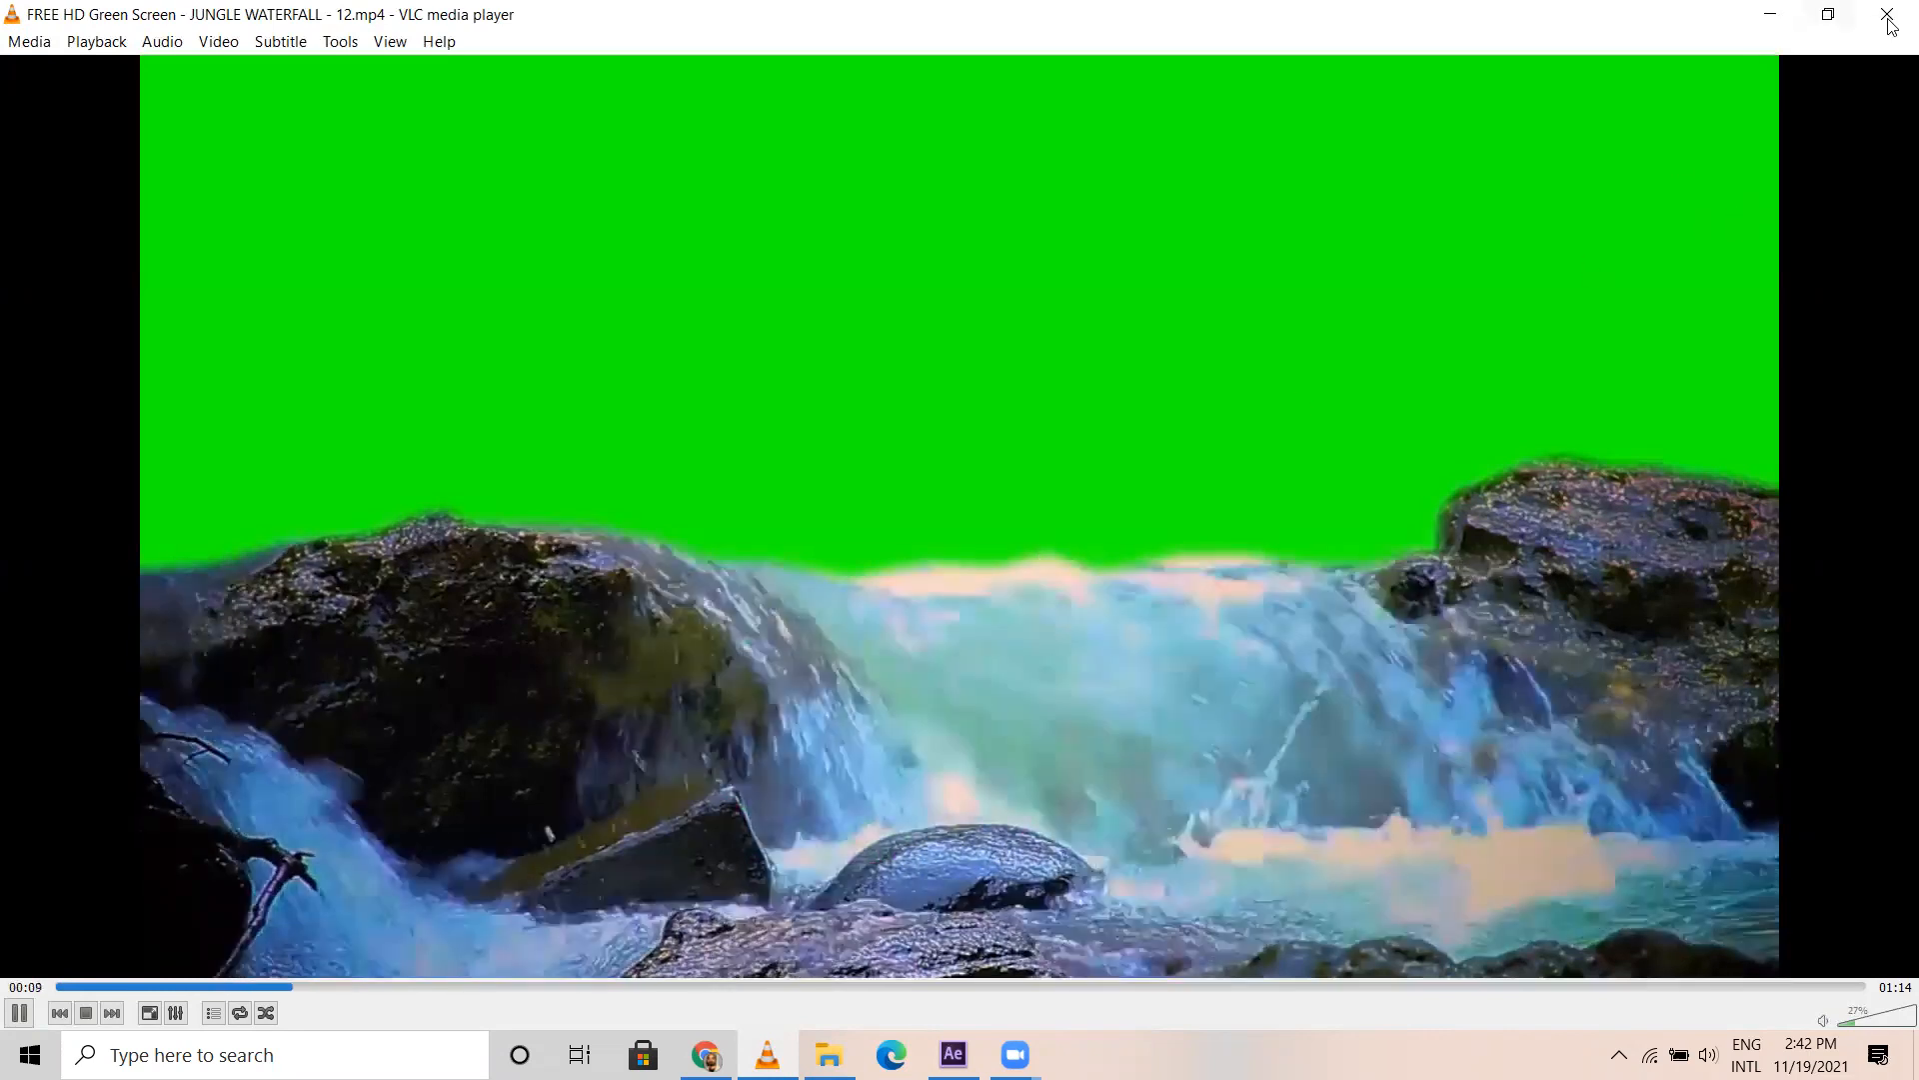
left_click(1832, 16)
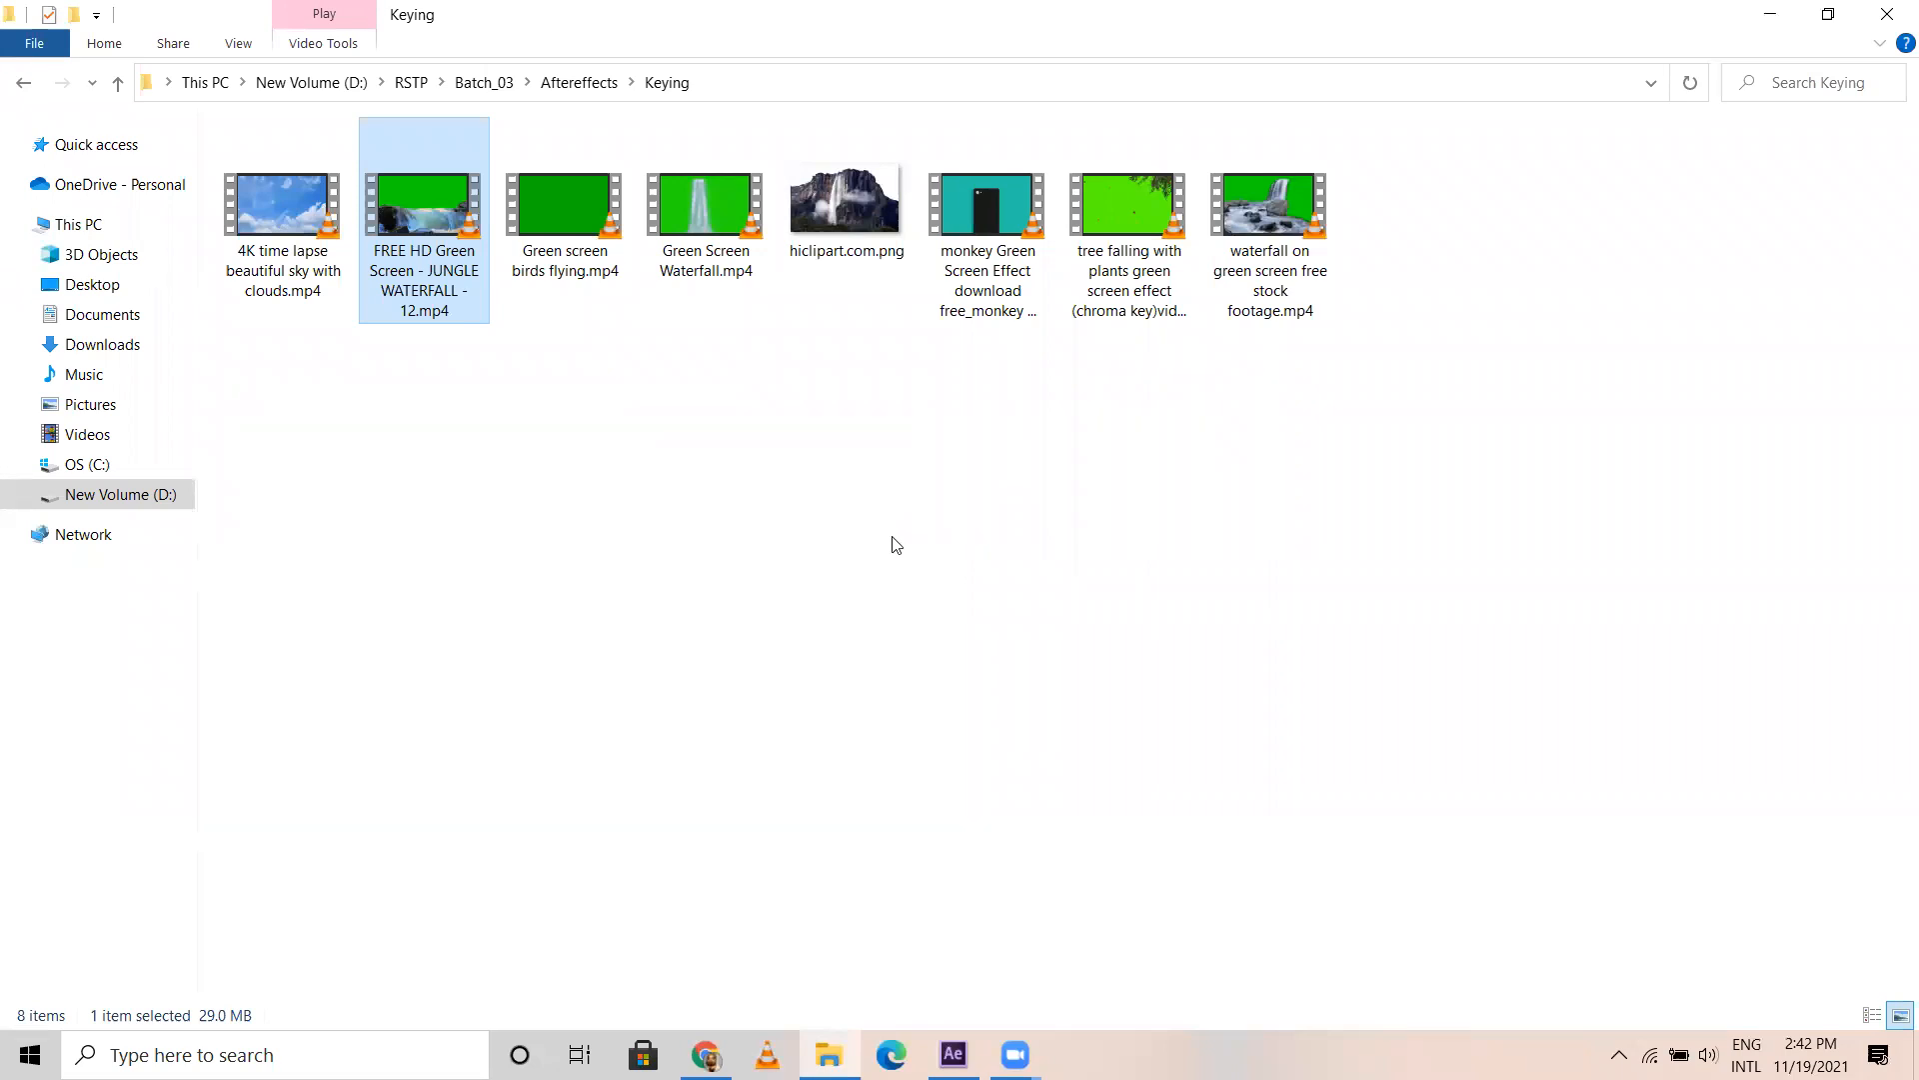
Switch to Chrome, search YouTube in a new tab for "green screen foootages" and browse the results
left_click(705, 1055)
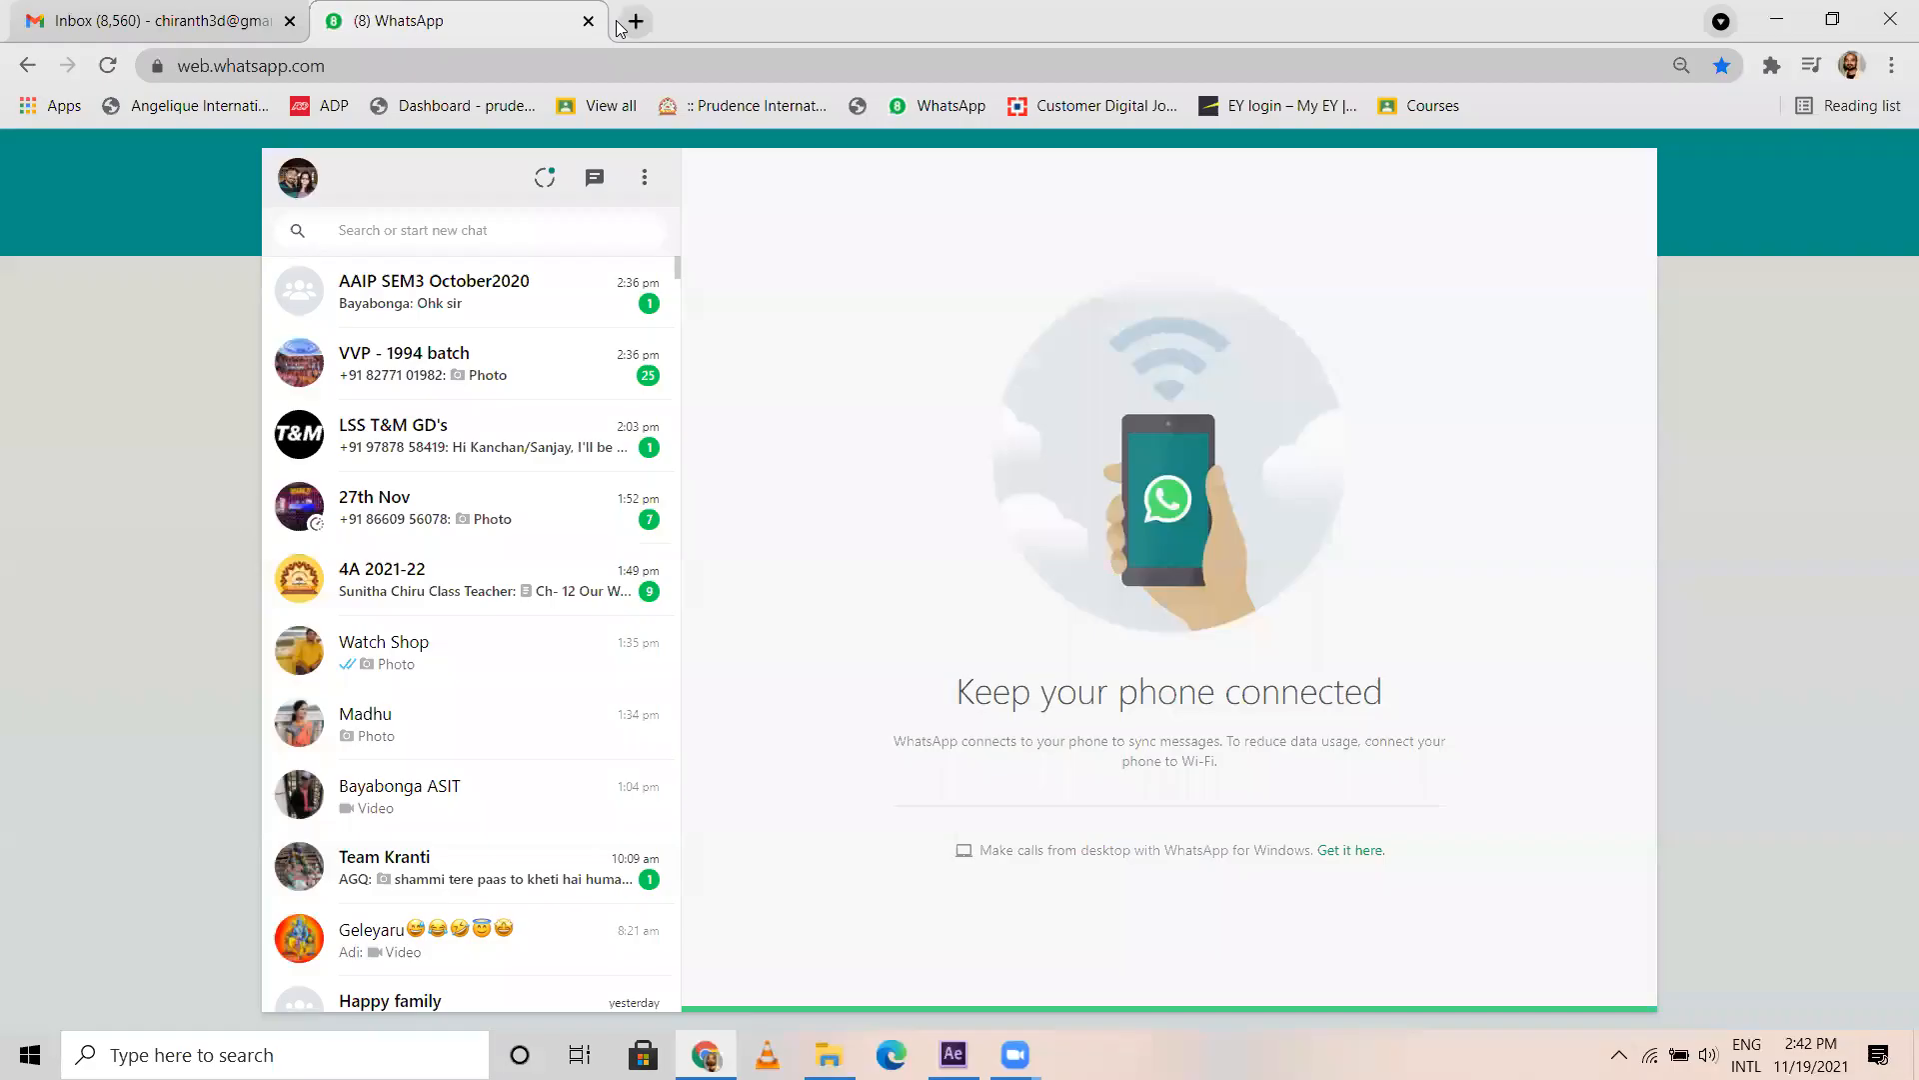
key("ctrl+t")
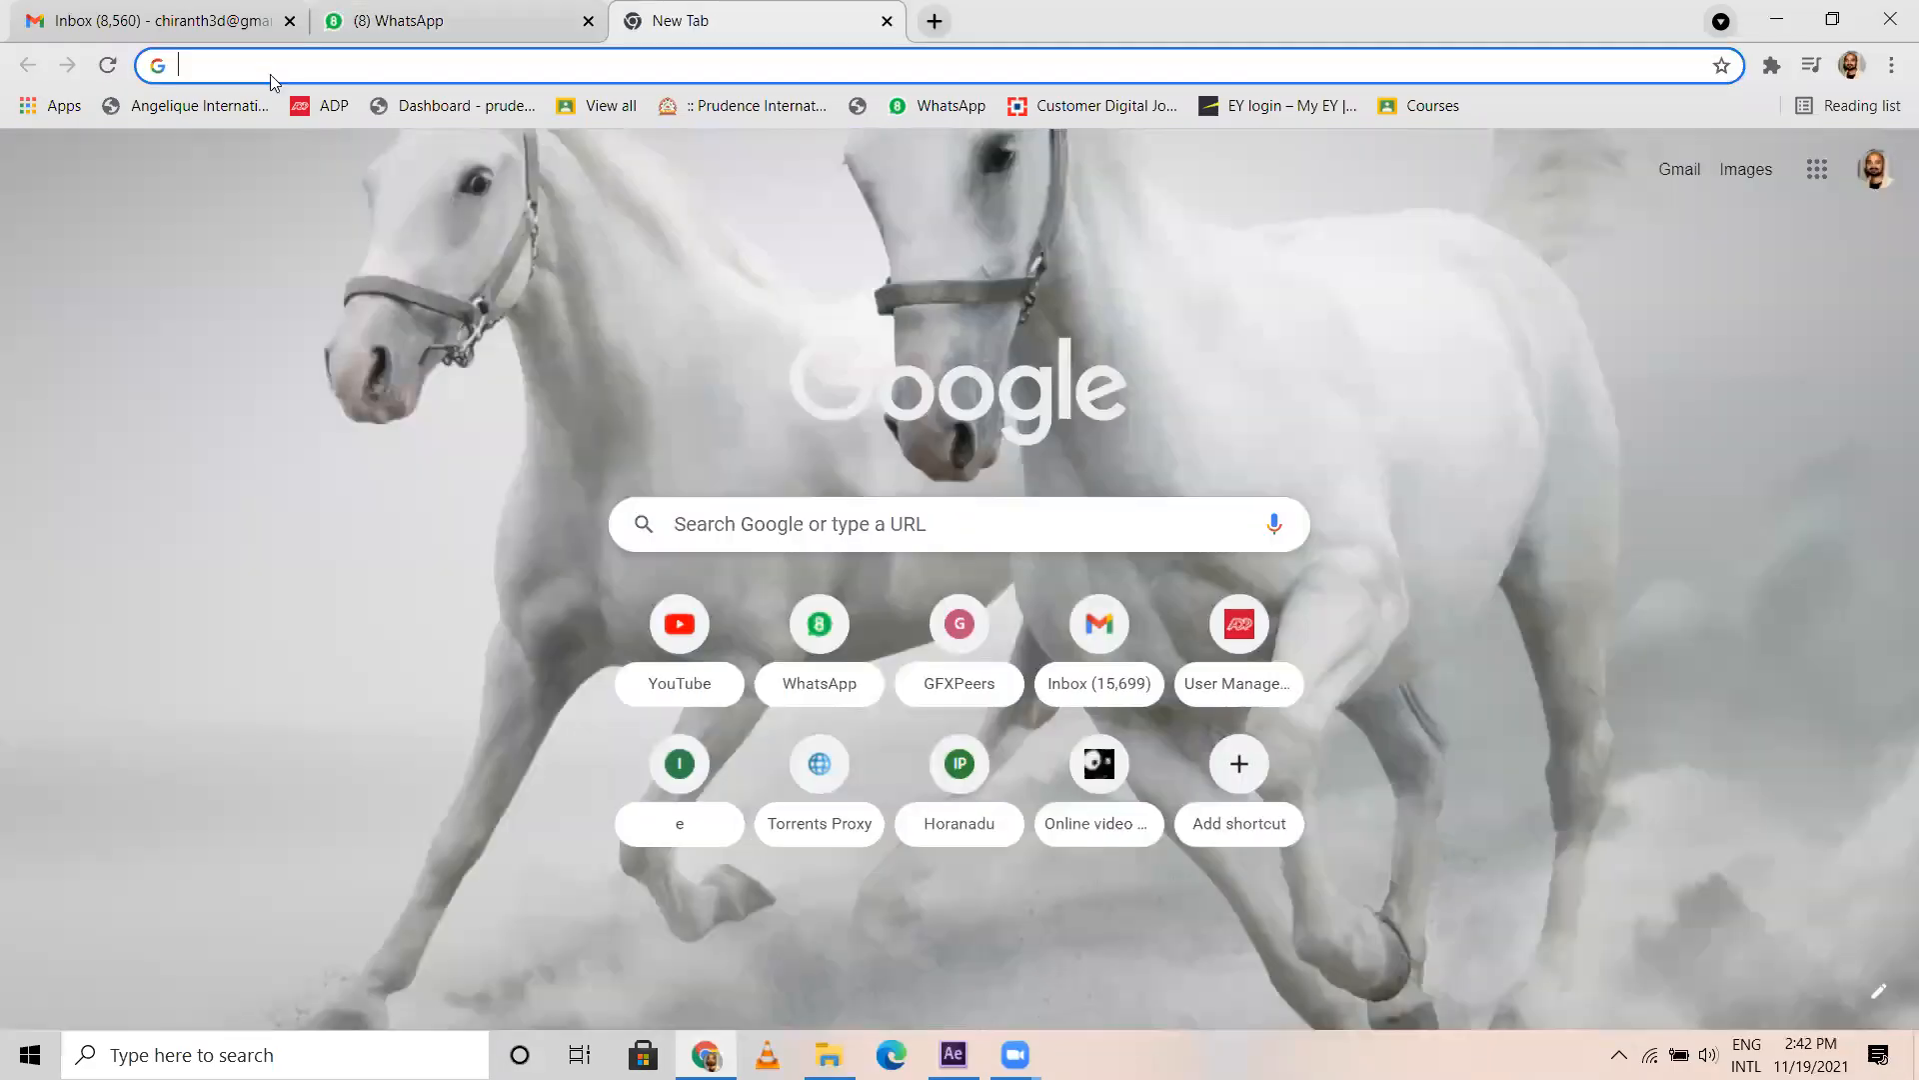
type("y")
key("Return")
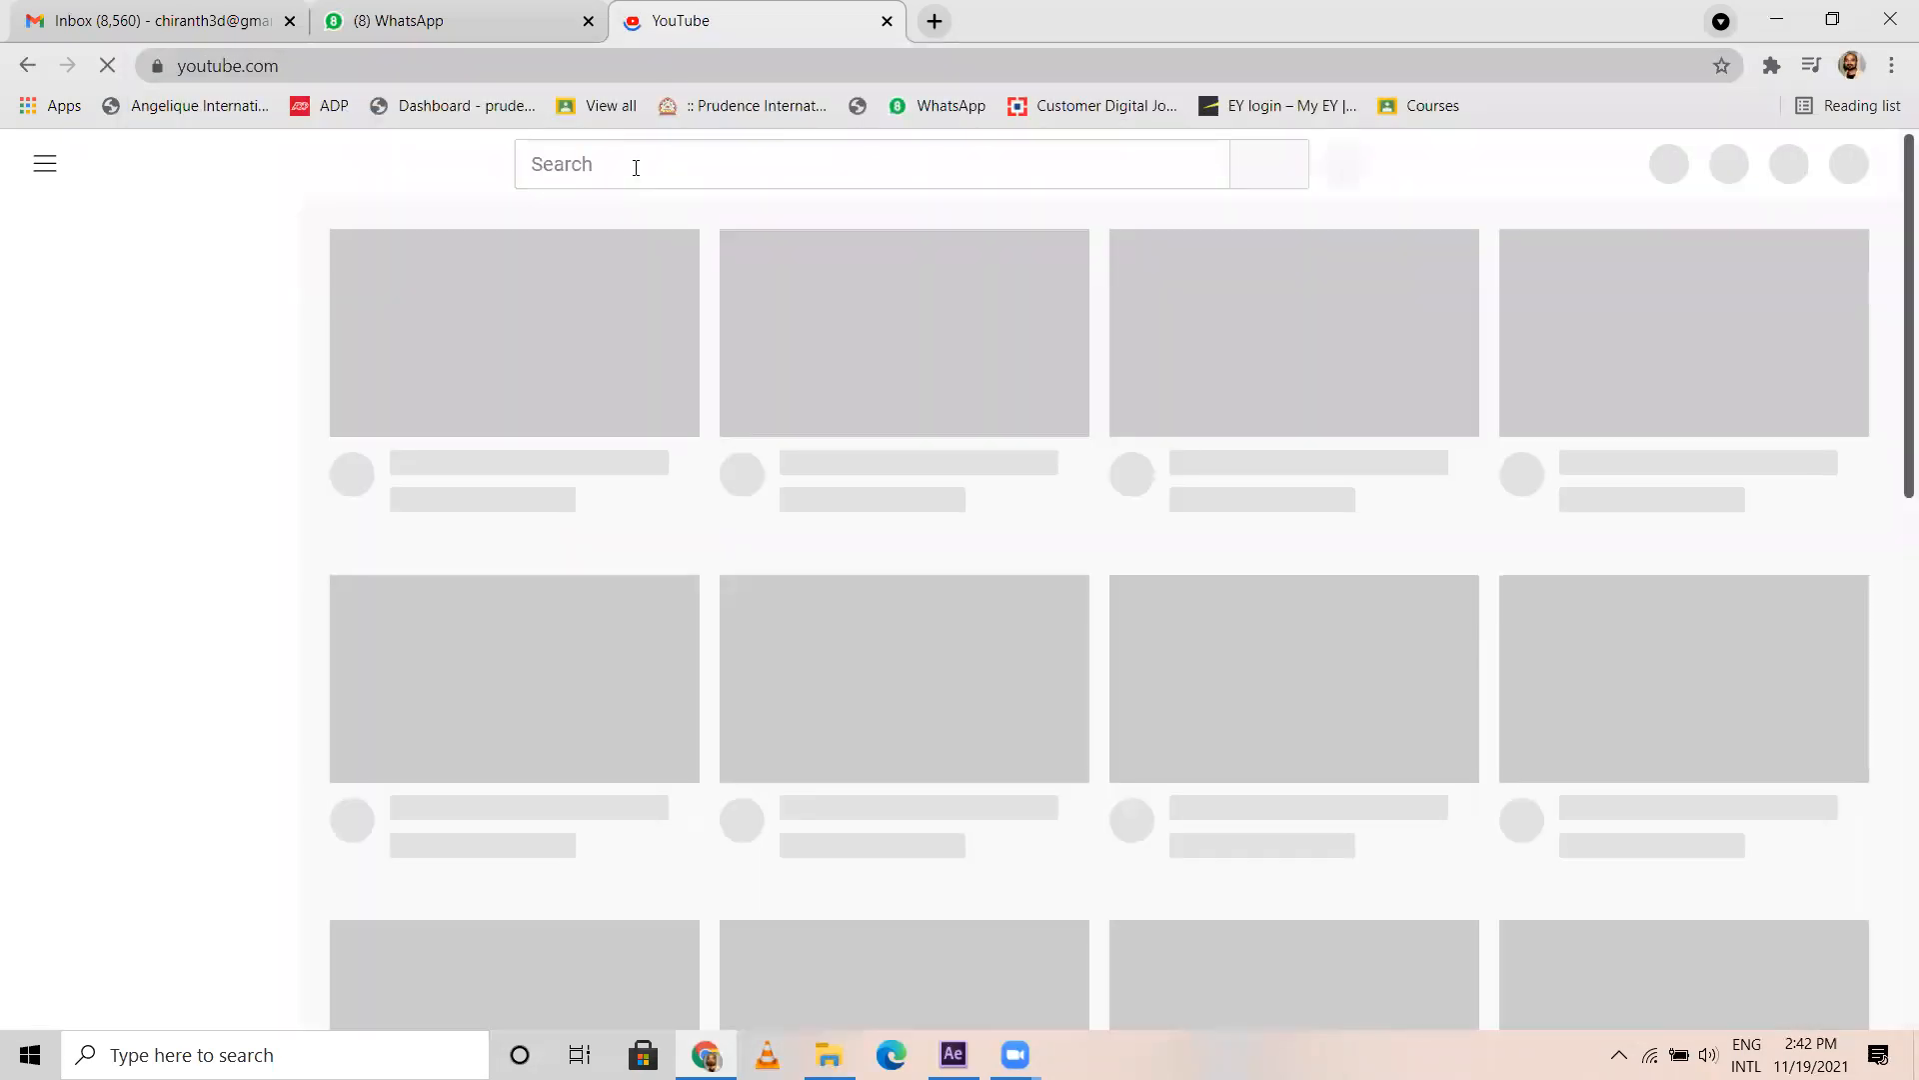
type("gr")
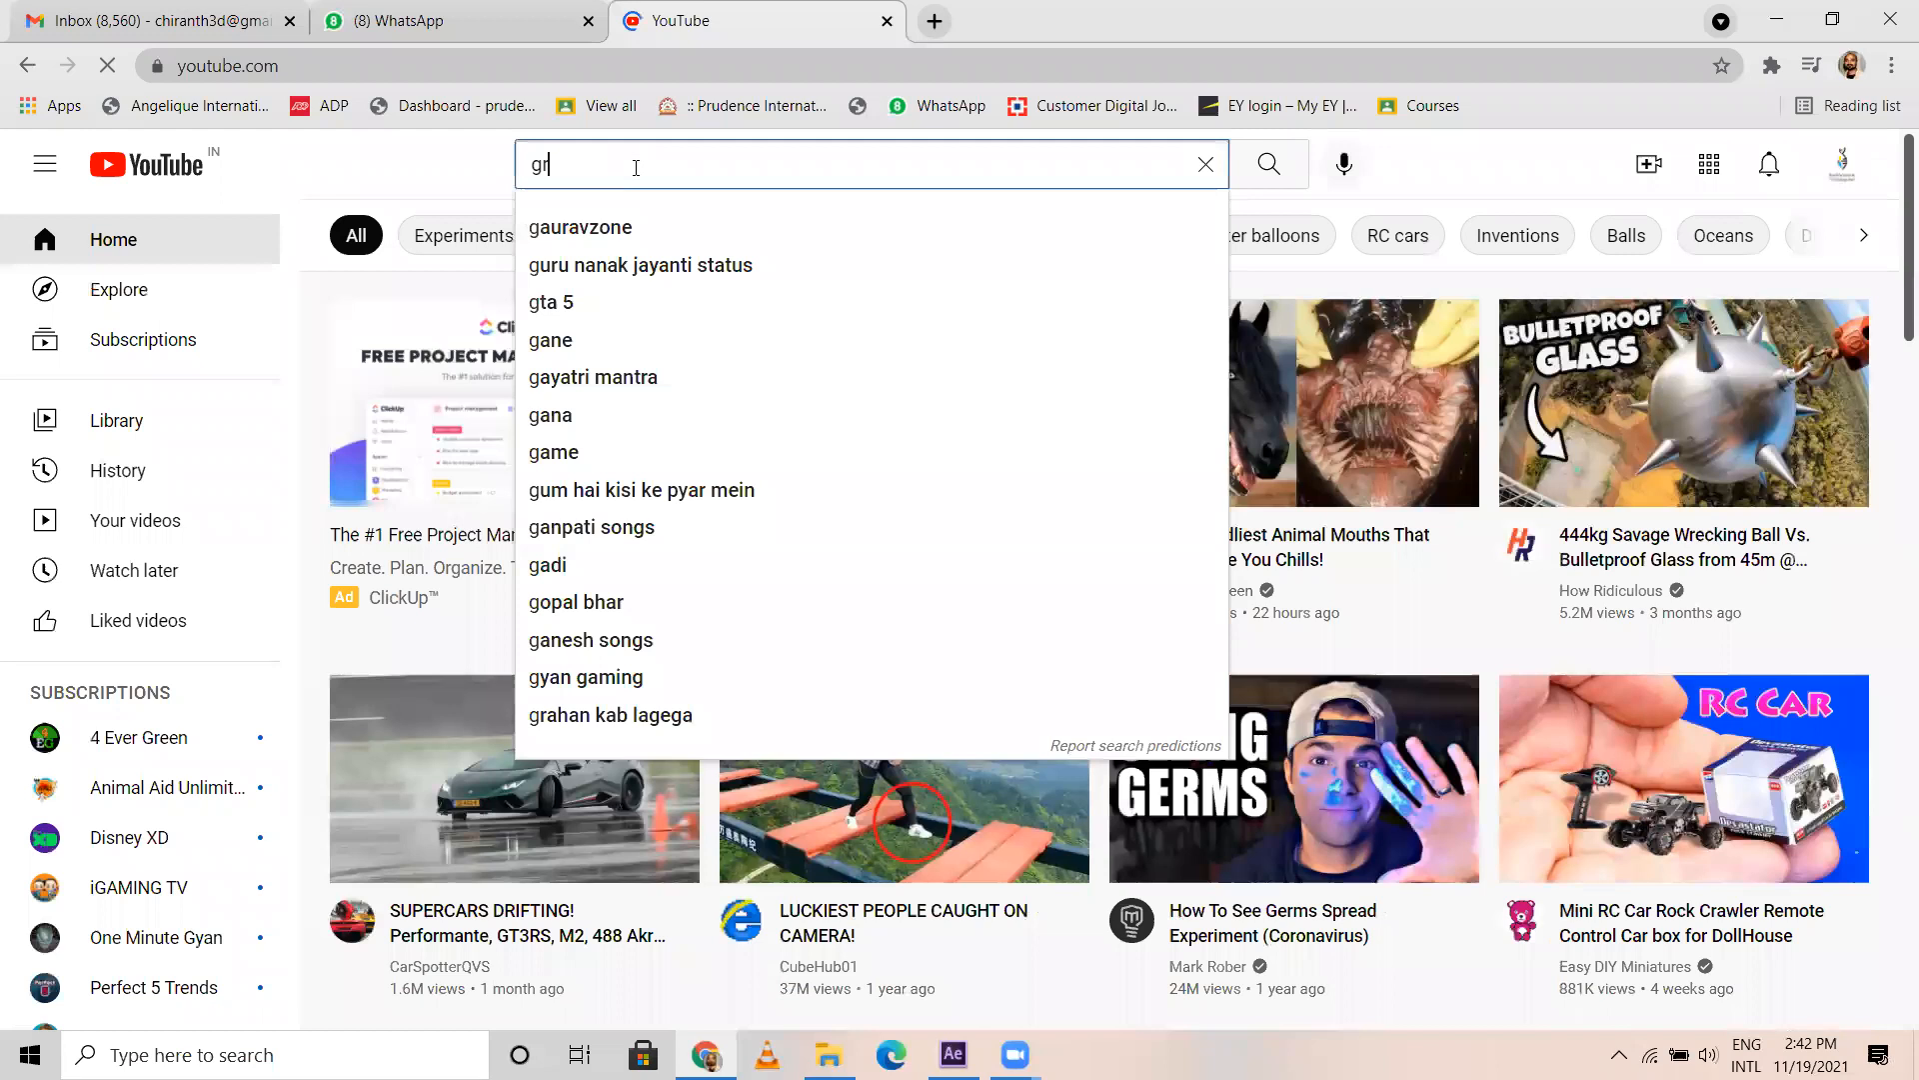
type("een scree")
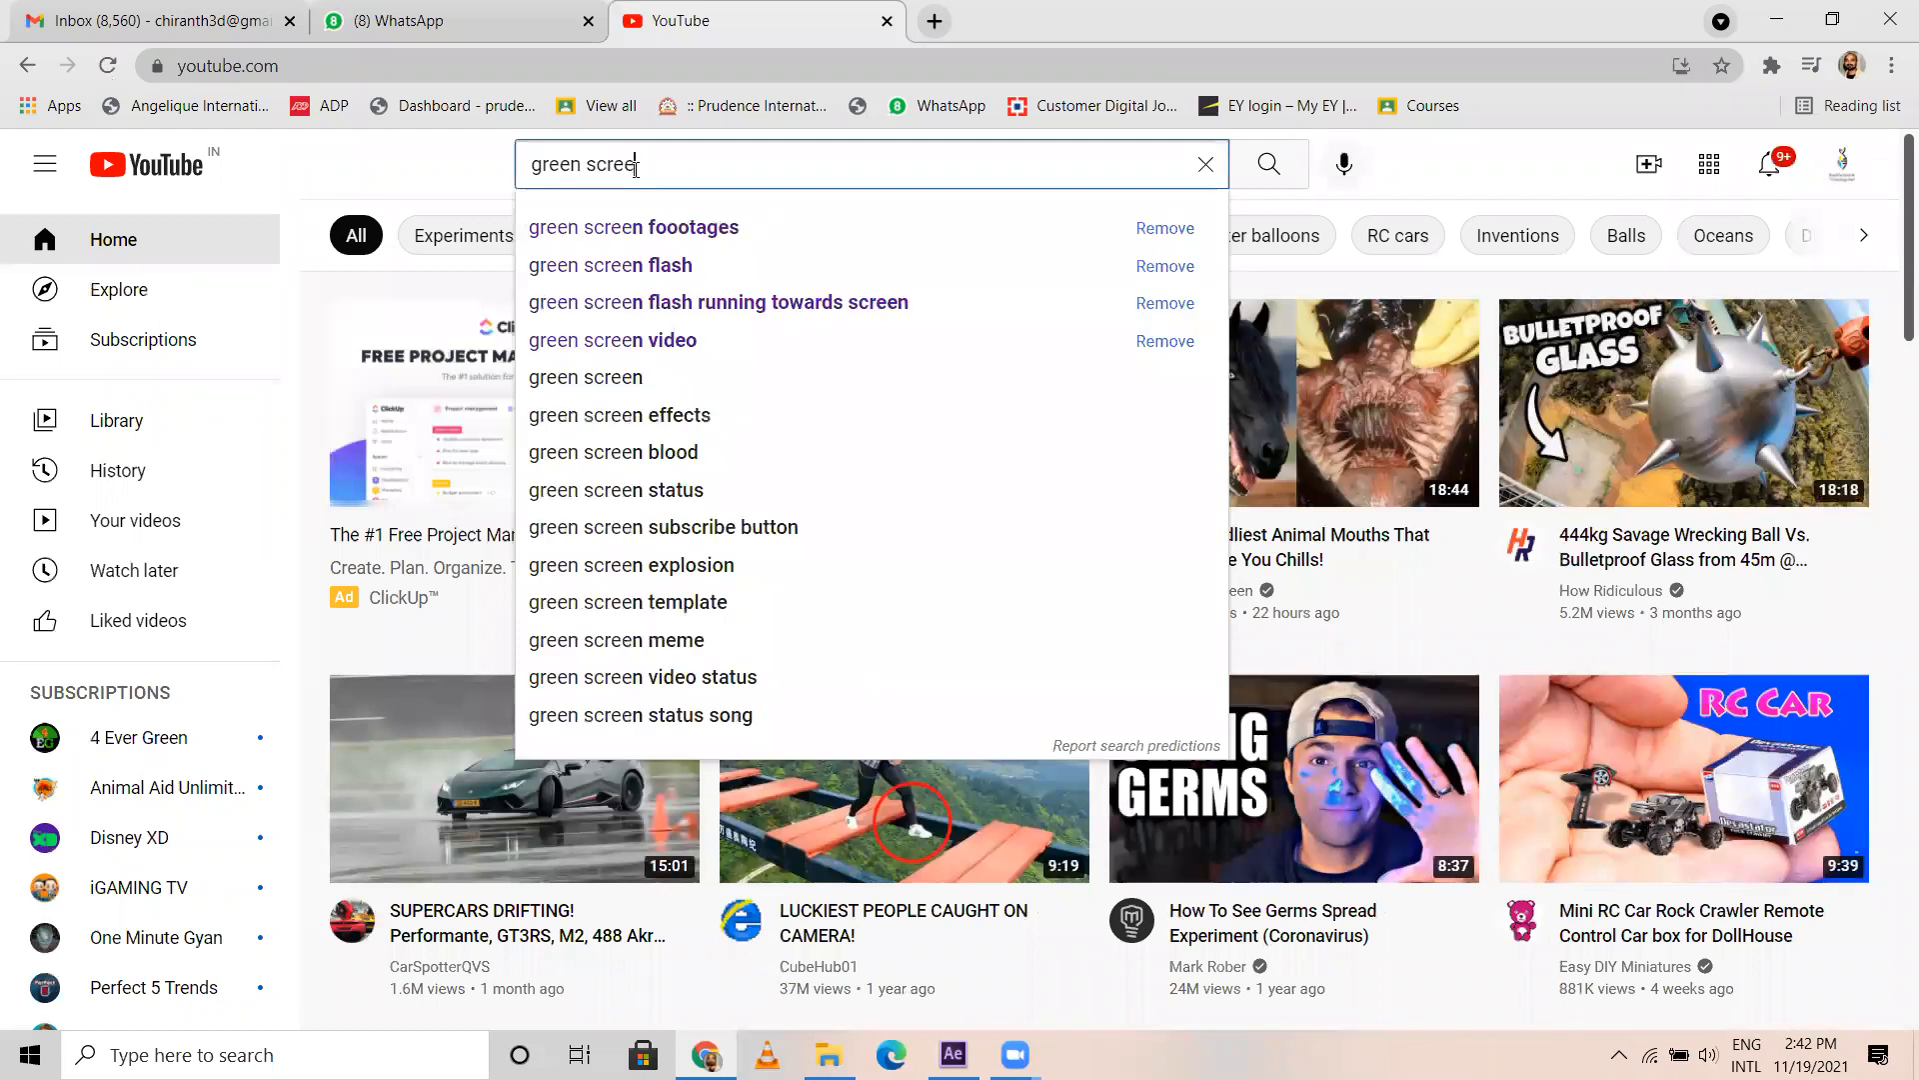
left_click(645, 232)
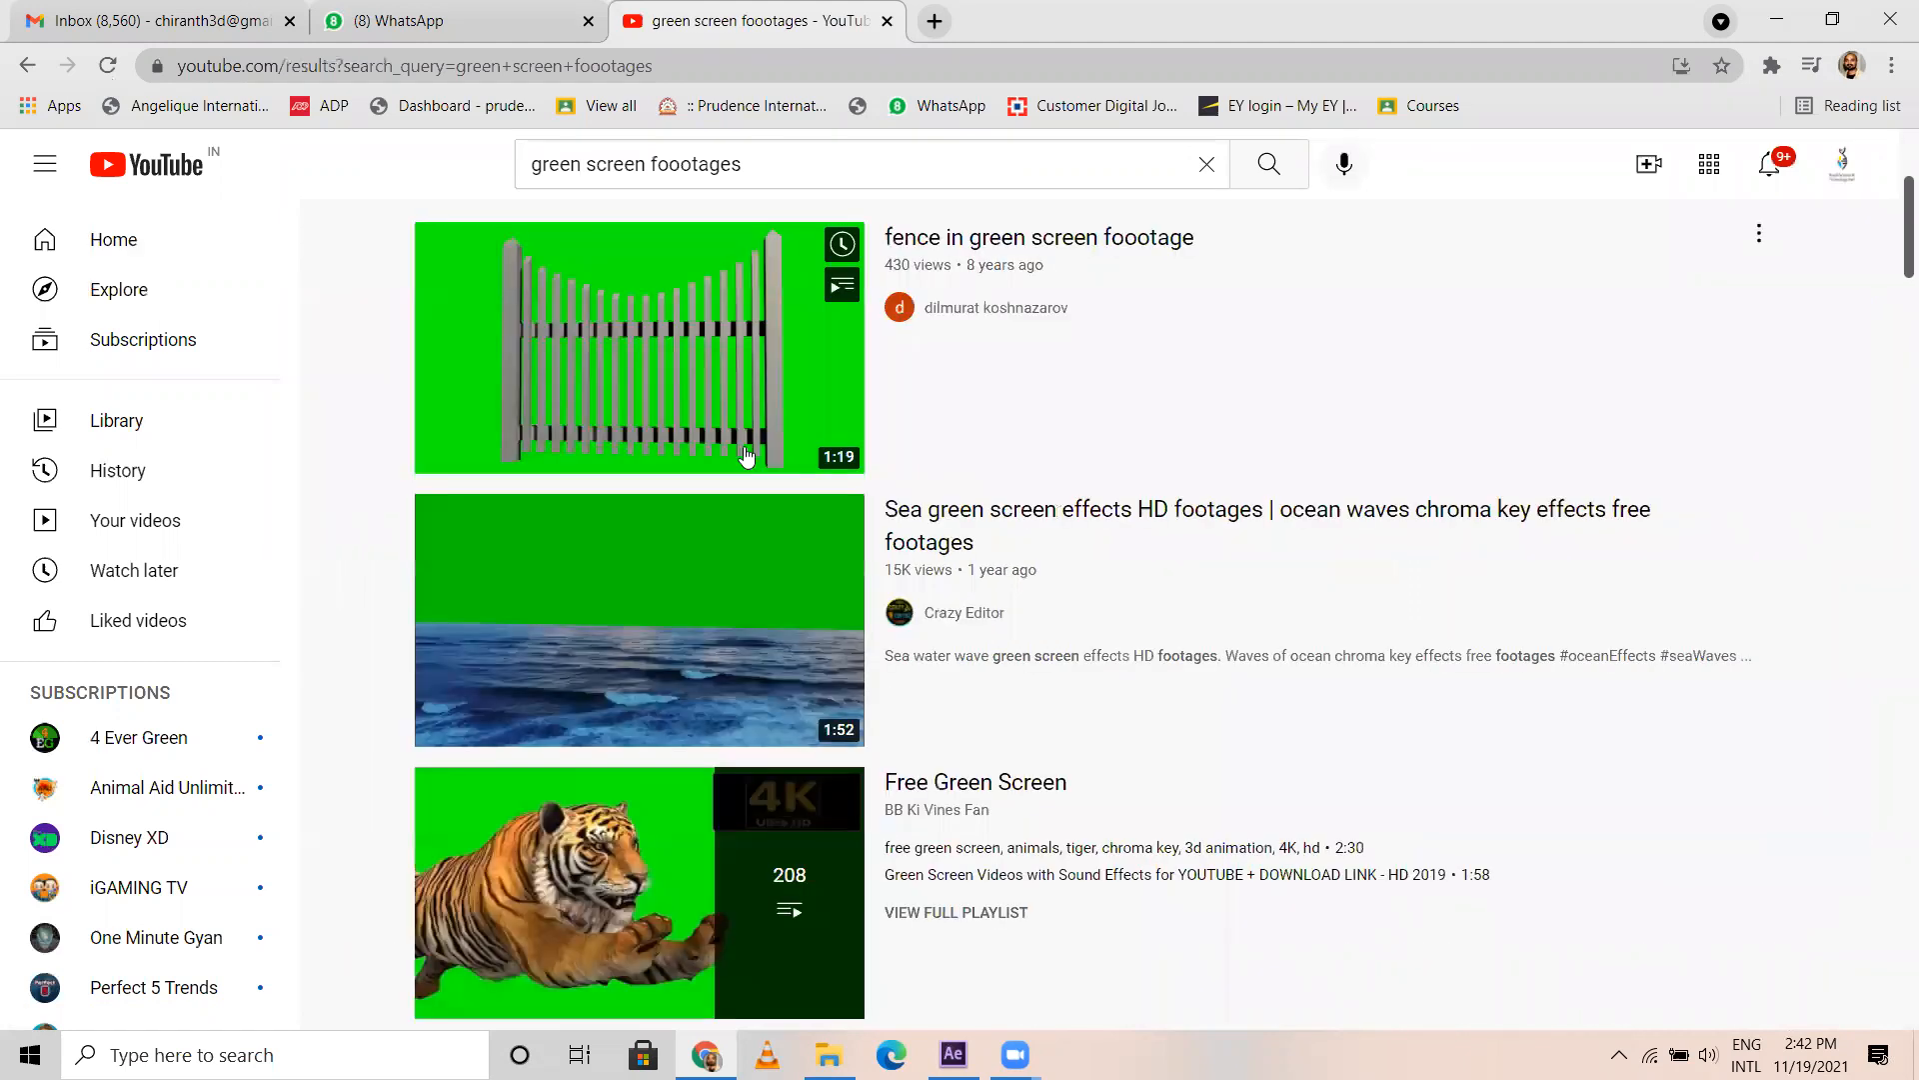
scroll(745, 455, "down", 5)
scroll(910, 565, "down", 13)
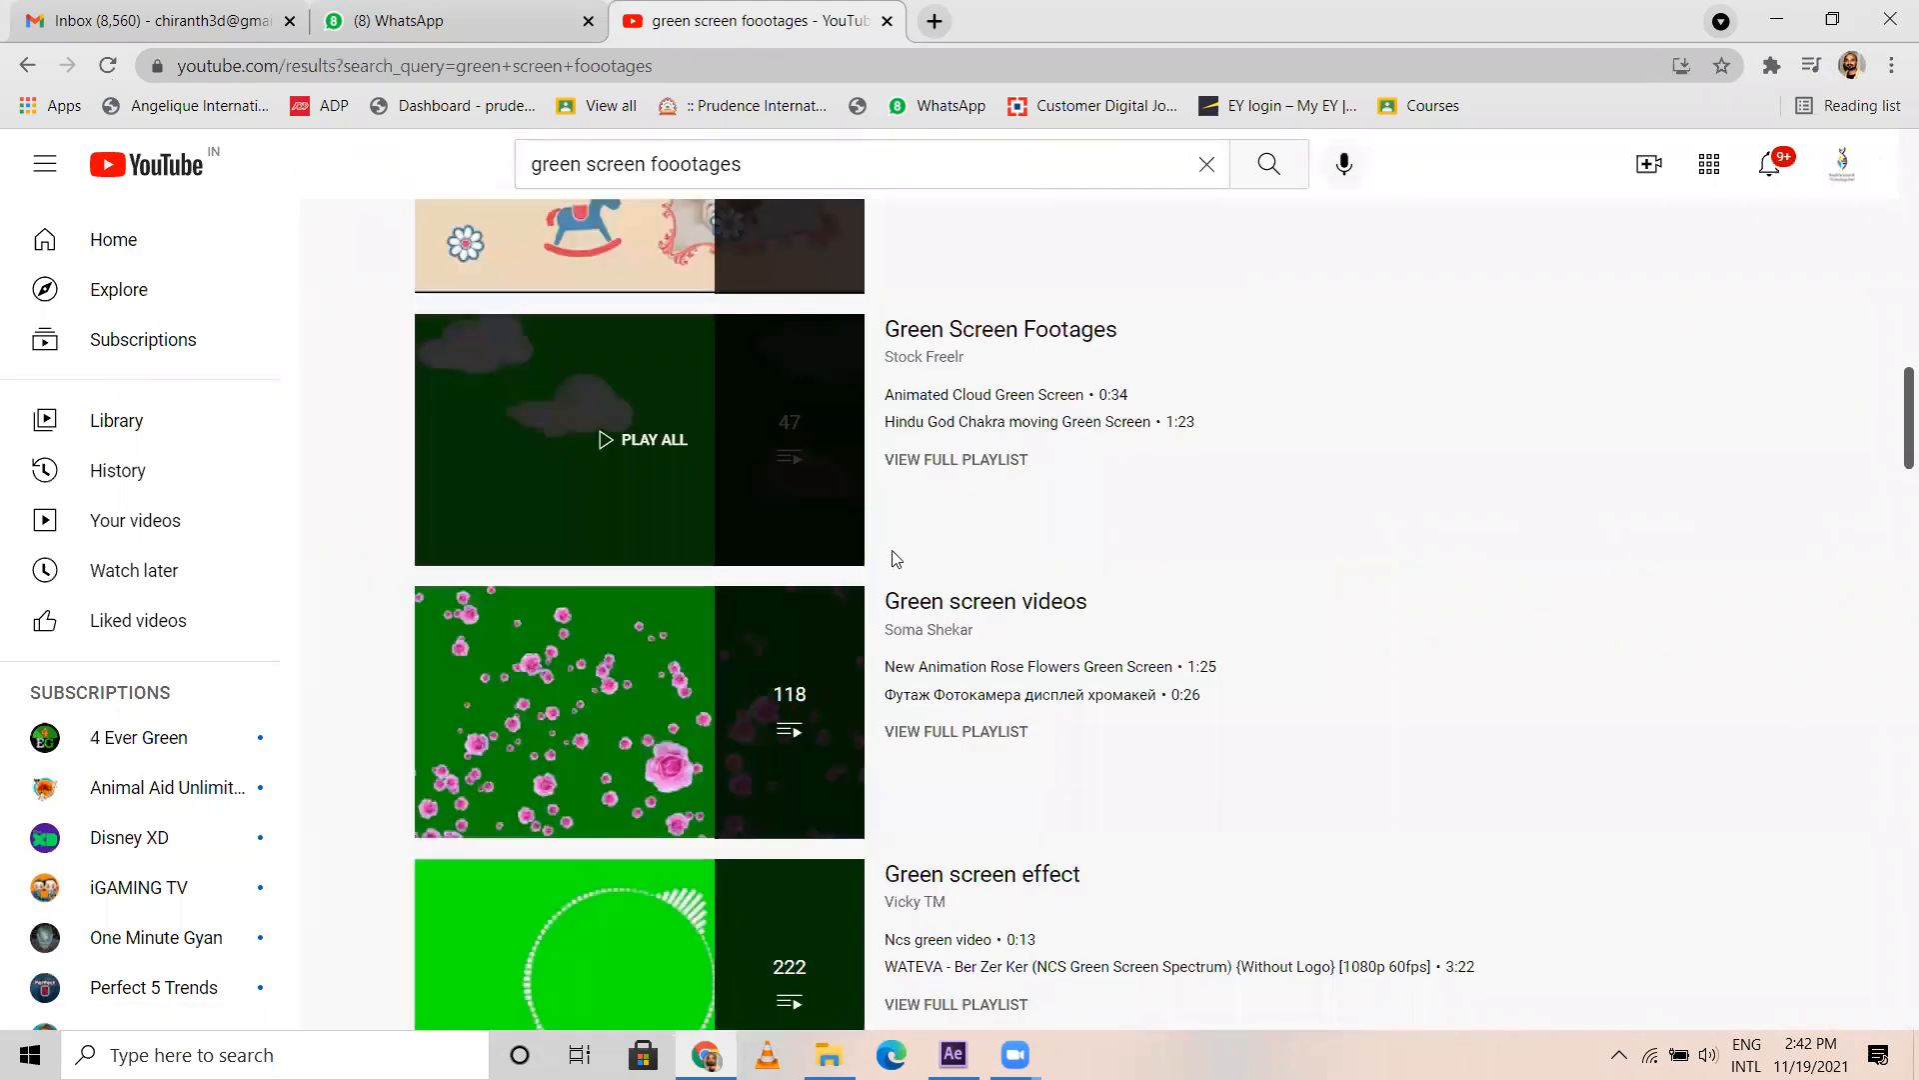
scroll(700, 550, "down", 7)
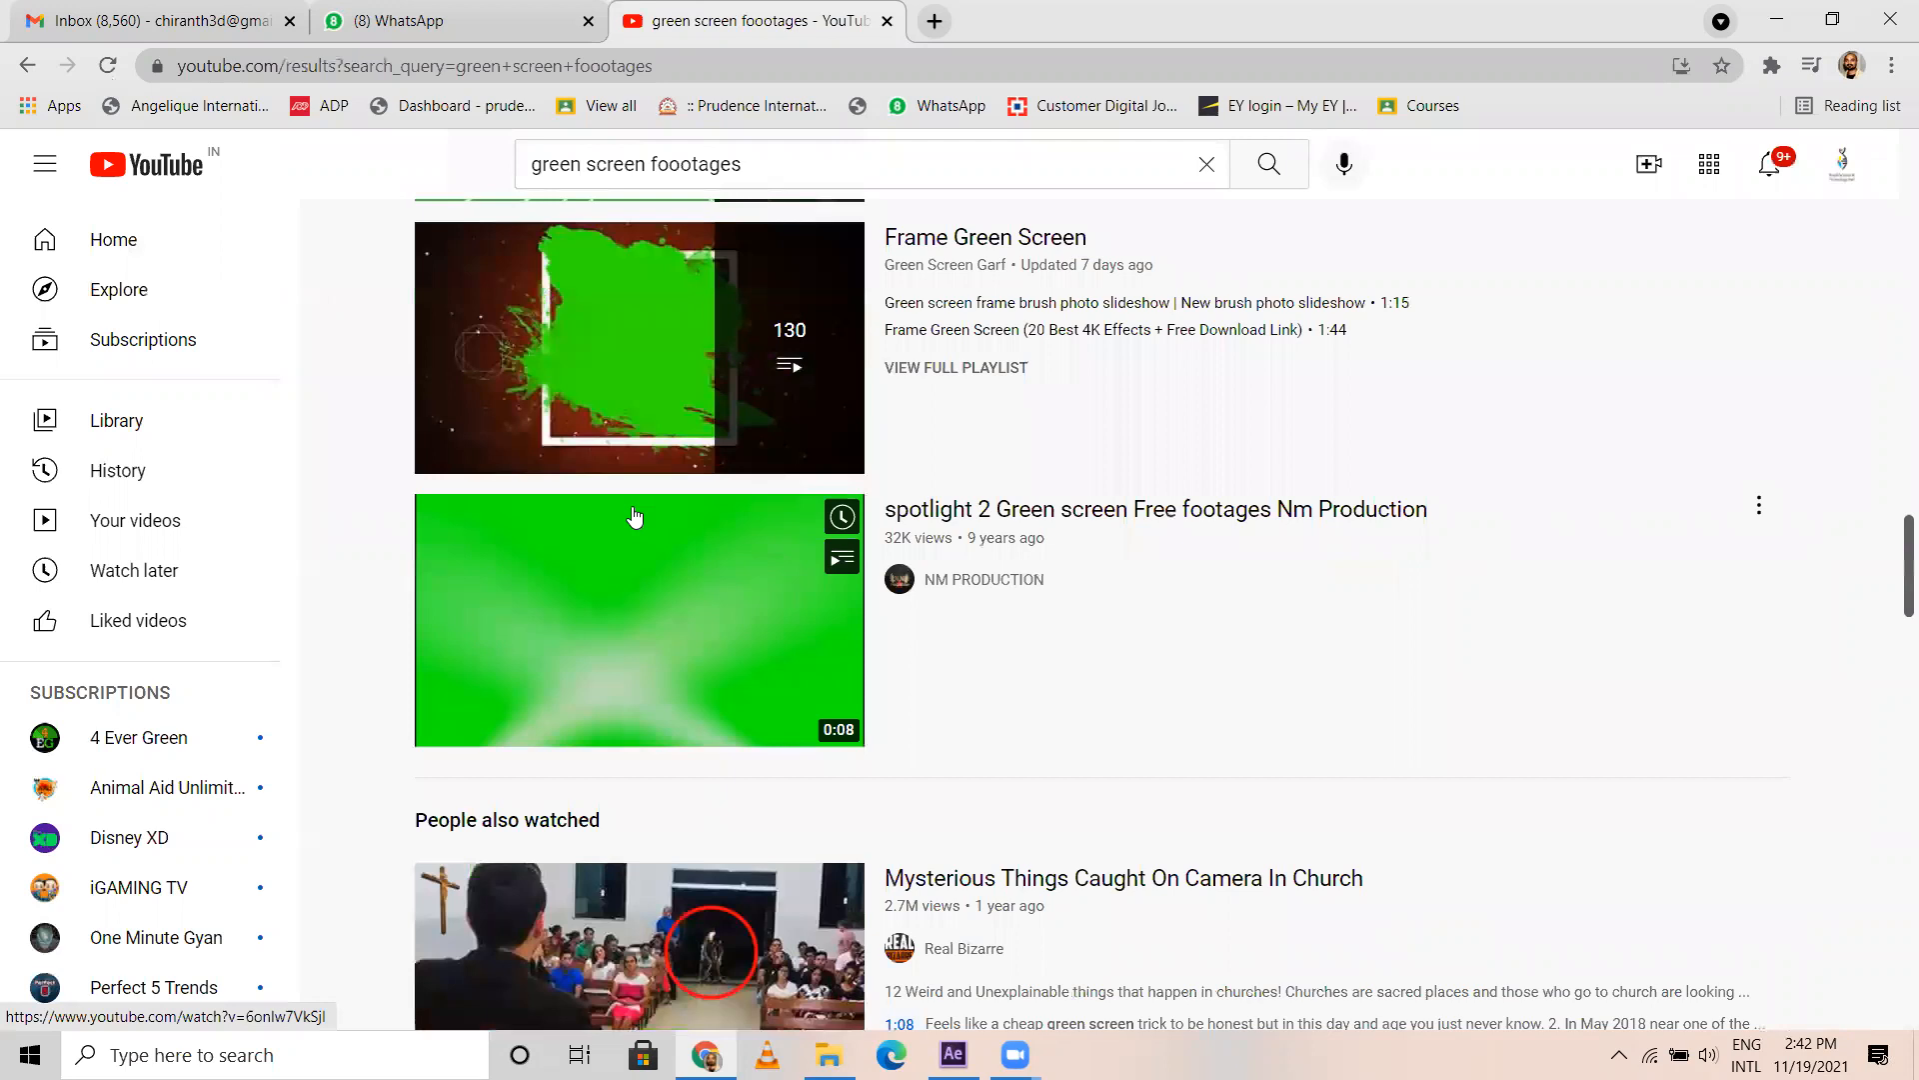
scroll(900, 600, "down", 8)
scroll(880, 610, "down", 12)
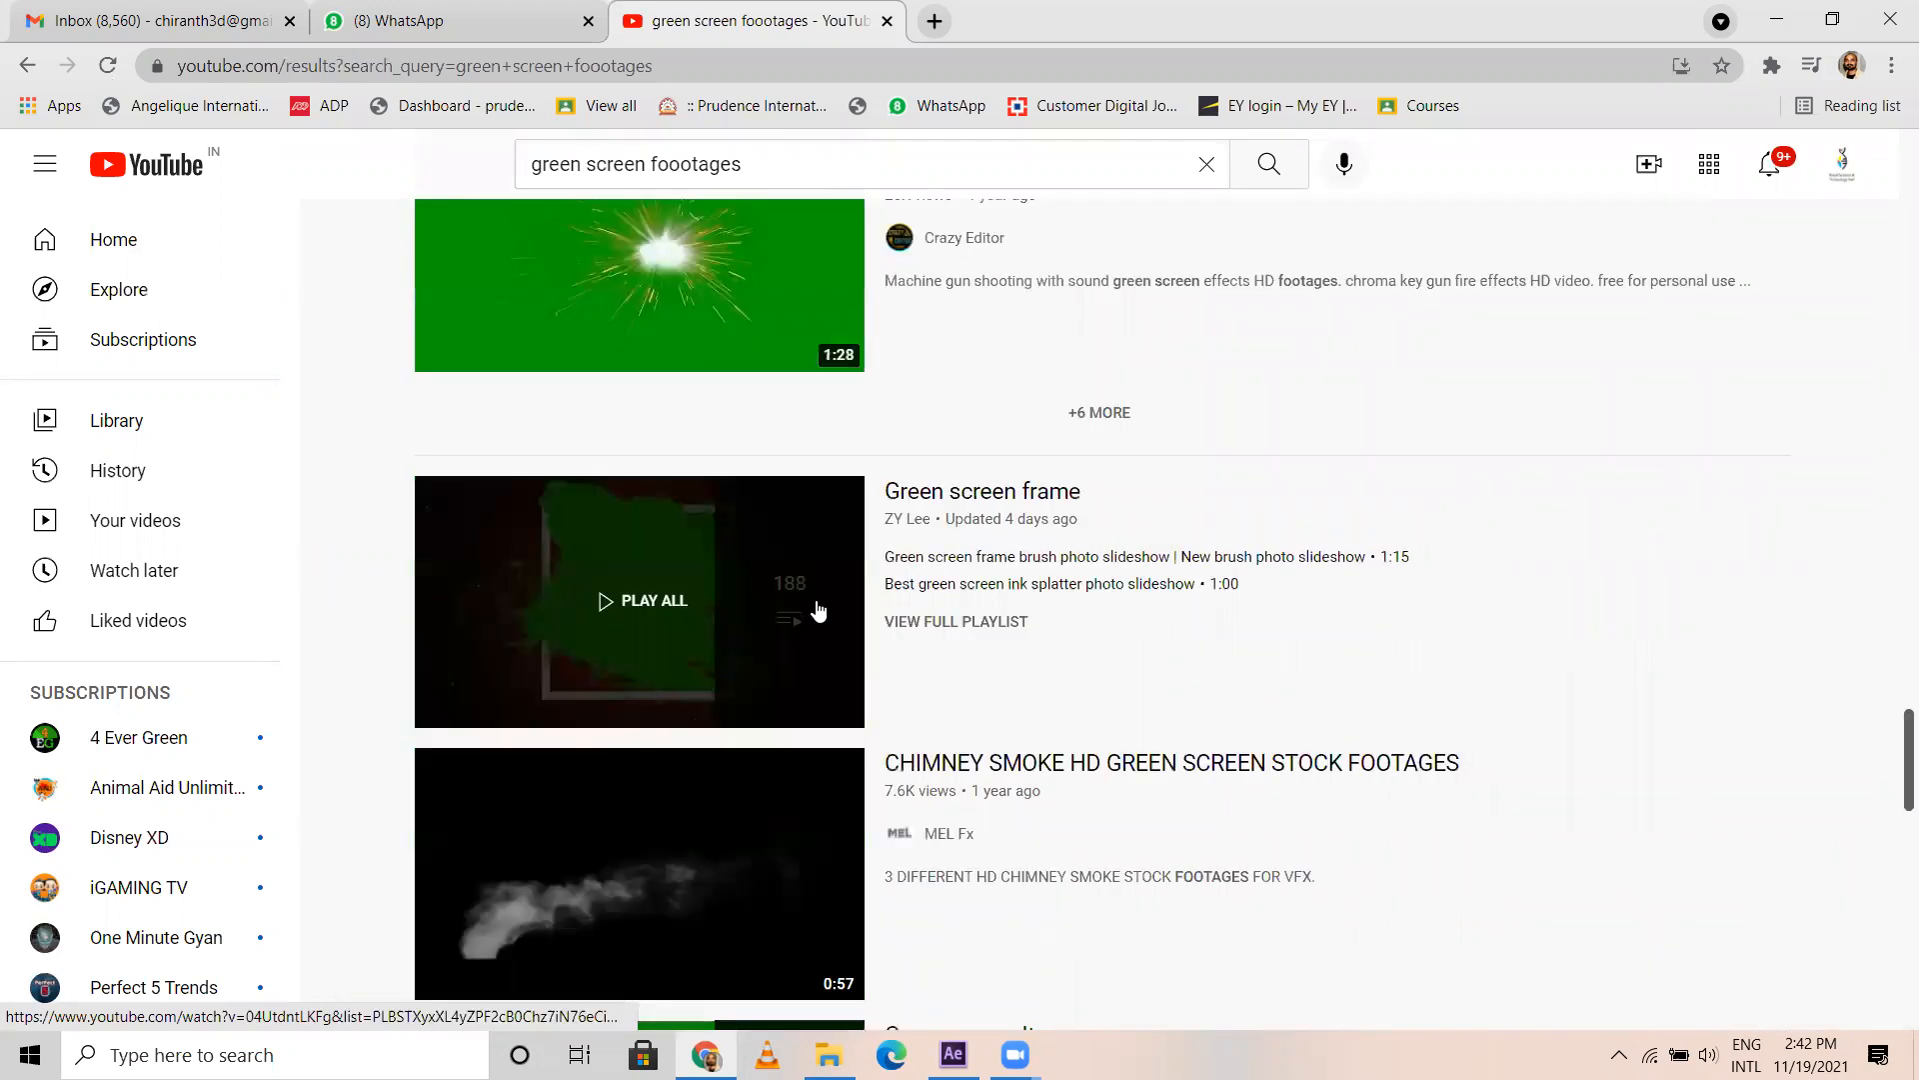
Change the YouTube search to "green screen dinosaur" and look through the results for usable clips
left_click(819, 165)
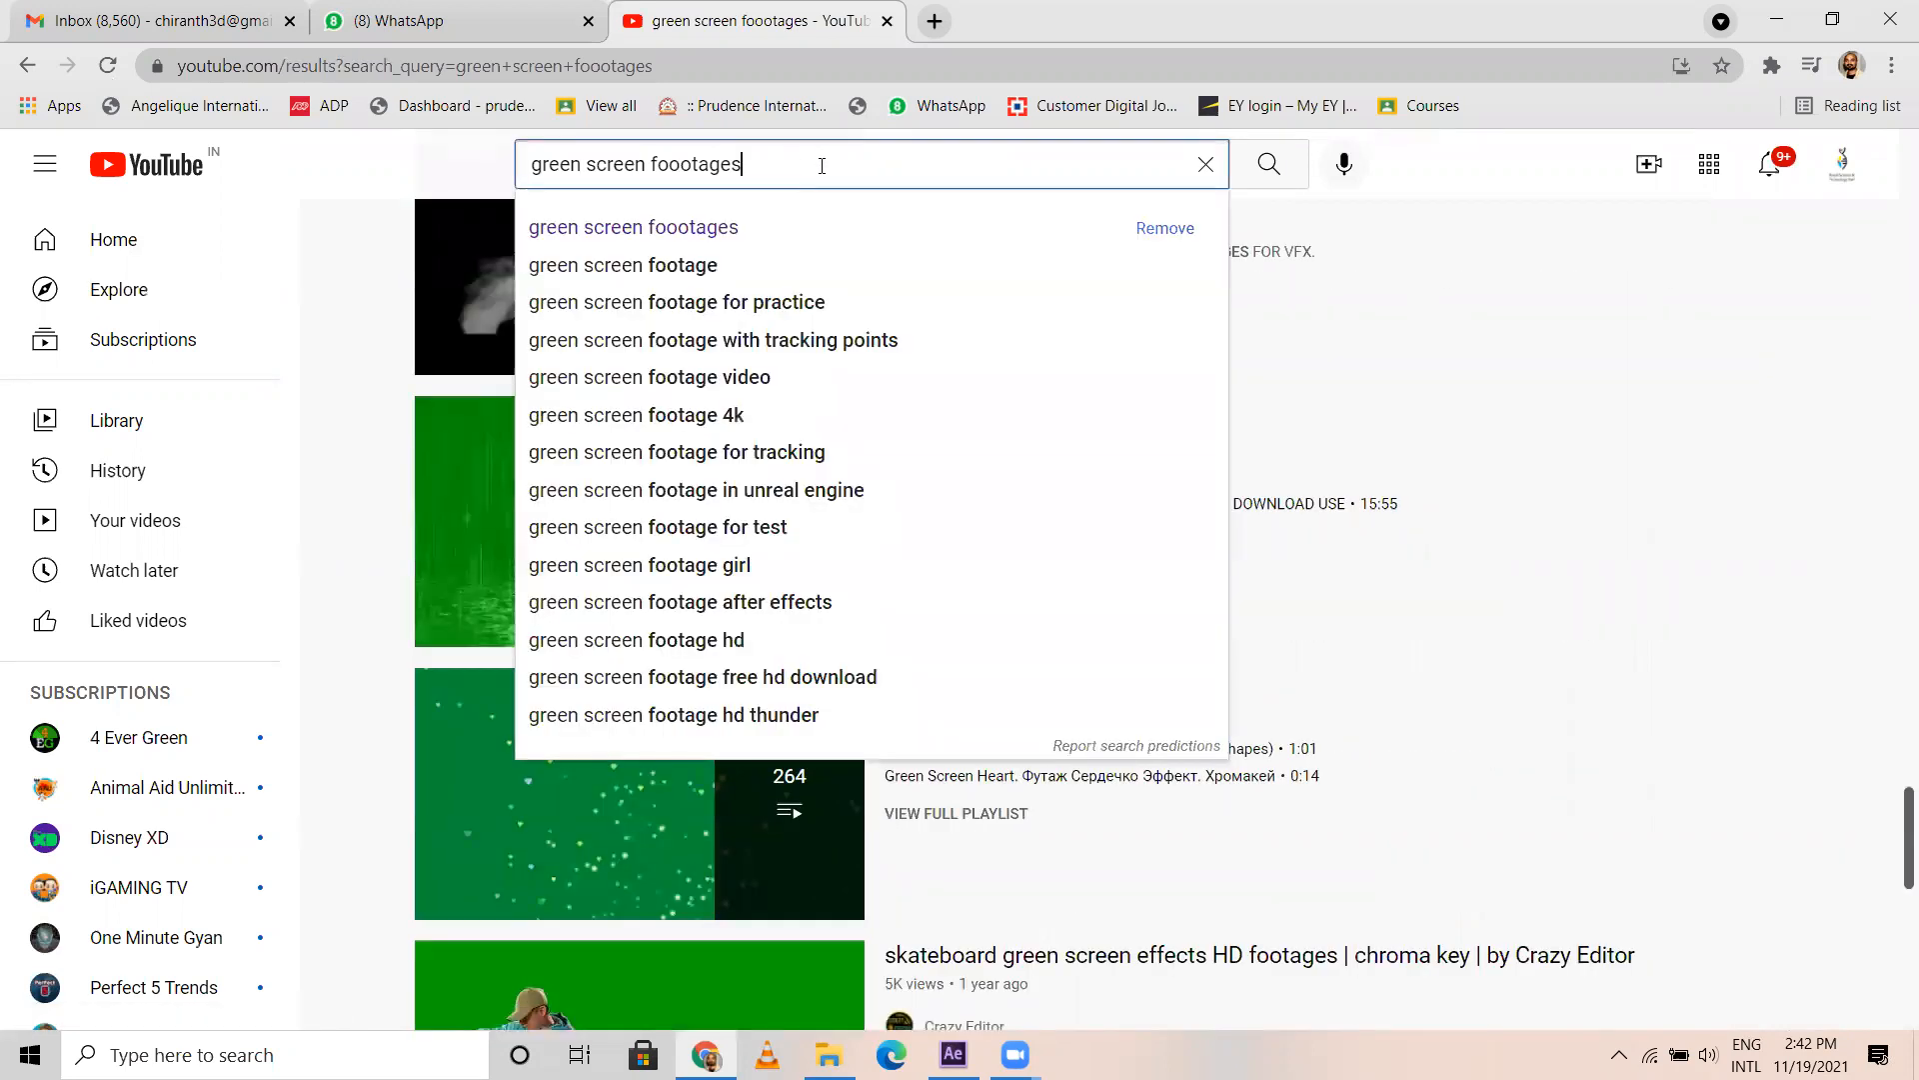
left_click_drag(824, 166, 655, 173)
type("dinosaur")
key("Return")
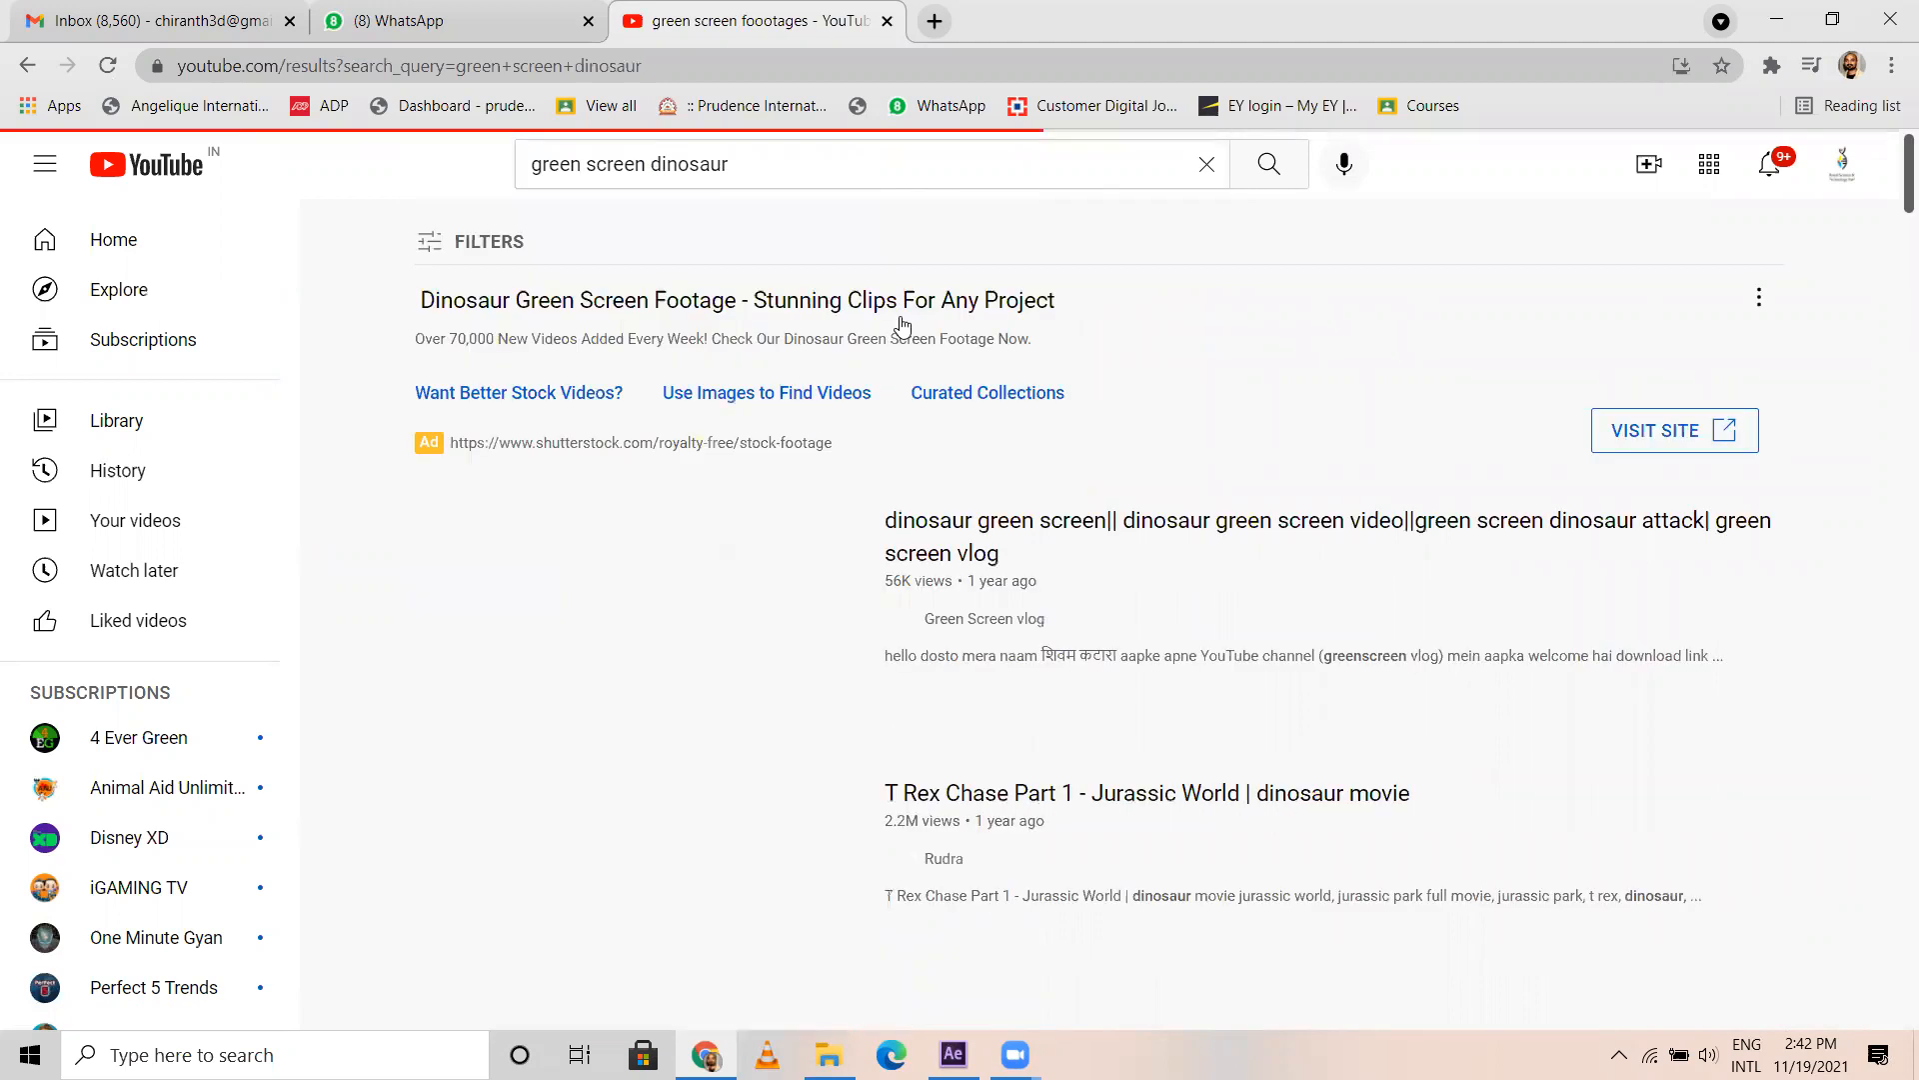
scroll(800, 664, "down", 1)
scroll(755, 270, "down", 3)
scroll(746, 302, "down", 3)
scroll(703, 647, "down", 5)
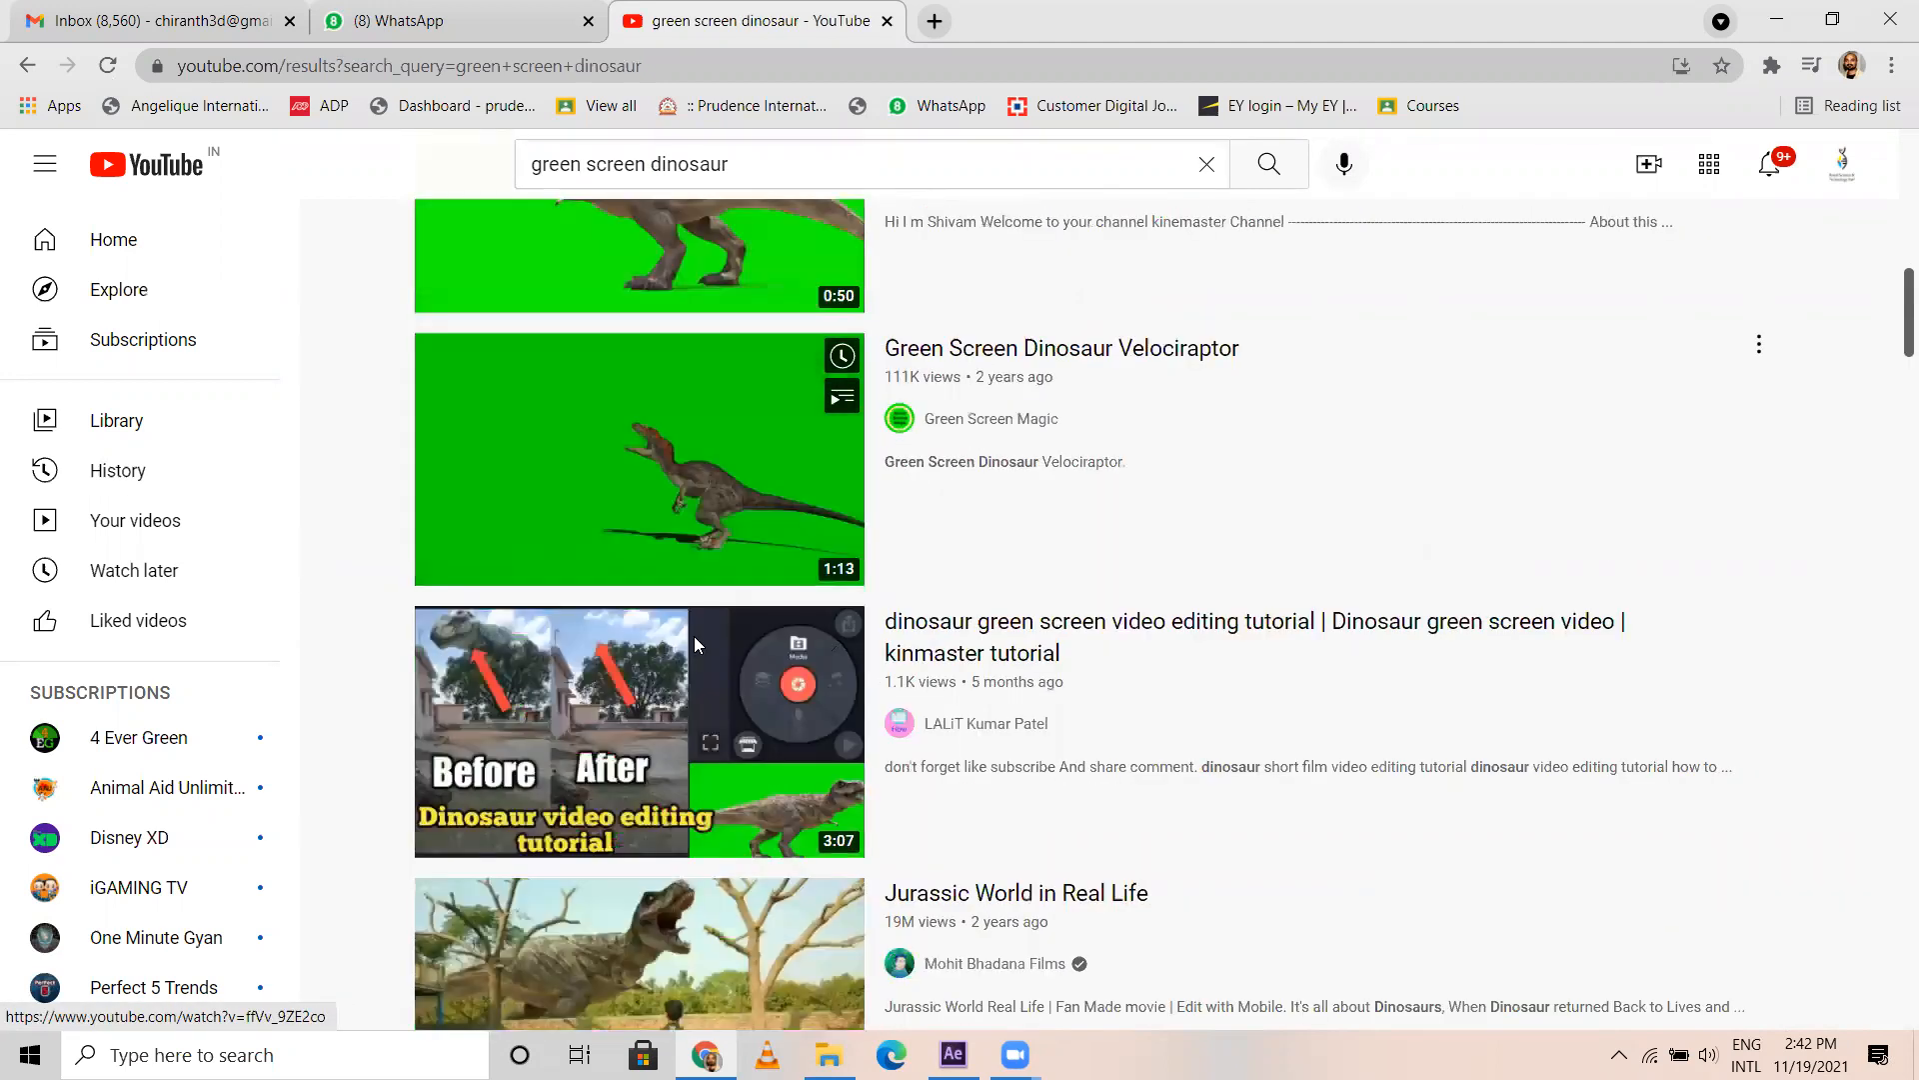
scroll(640, 450, "down", 5)
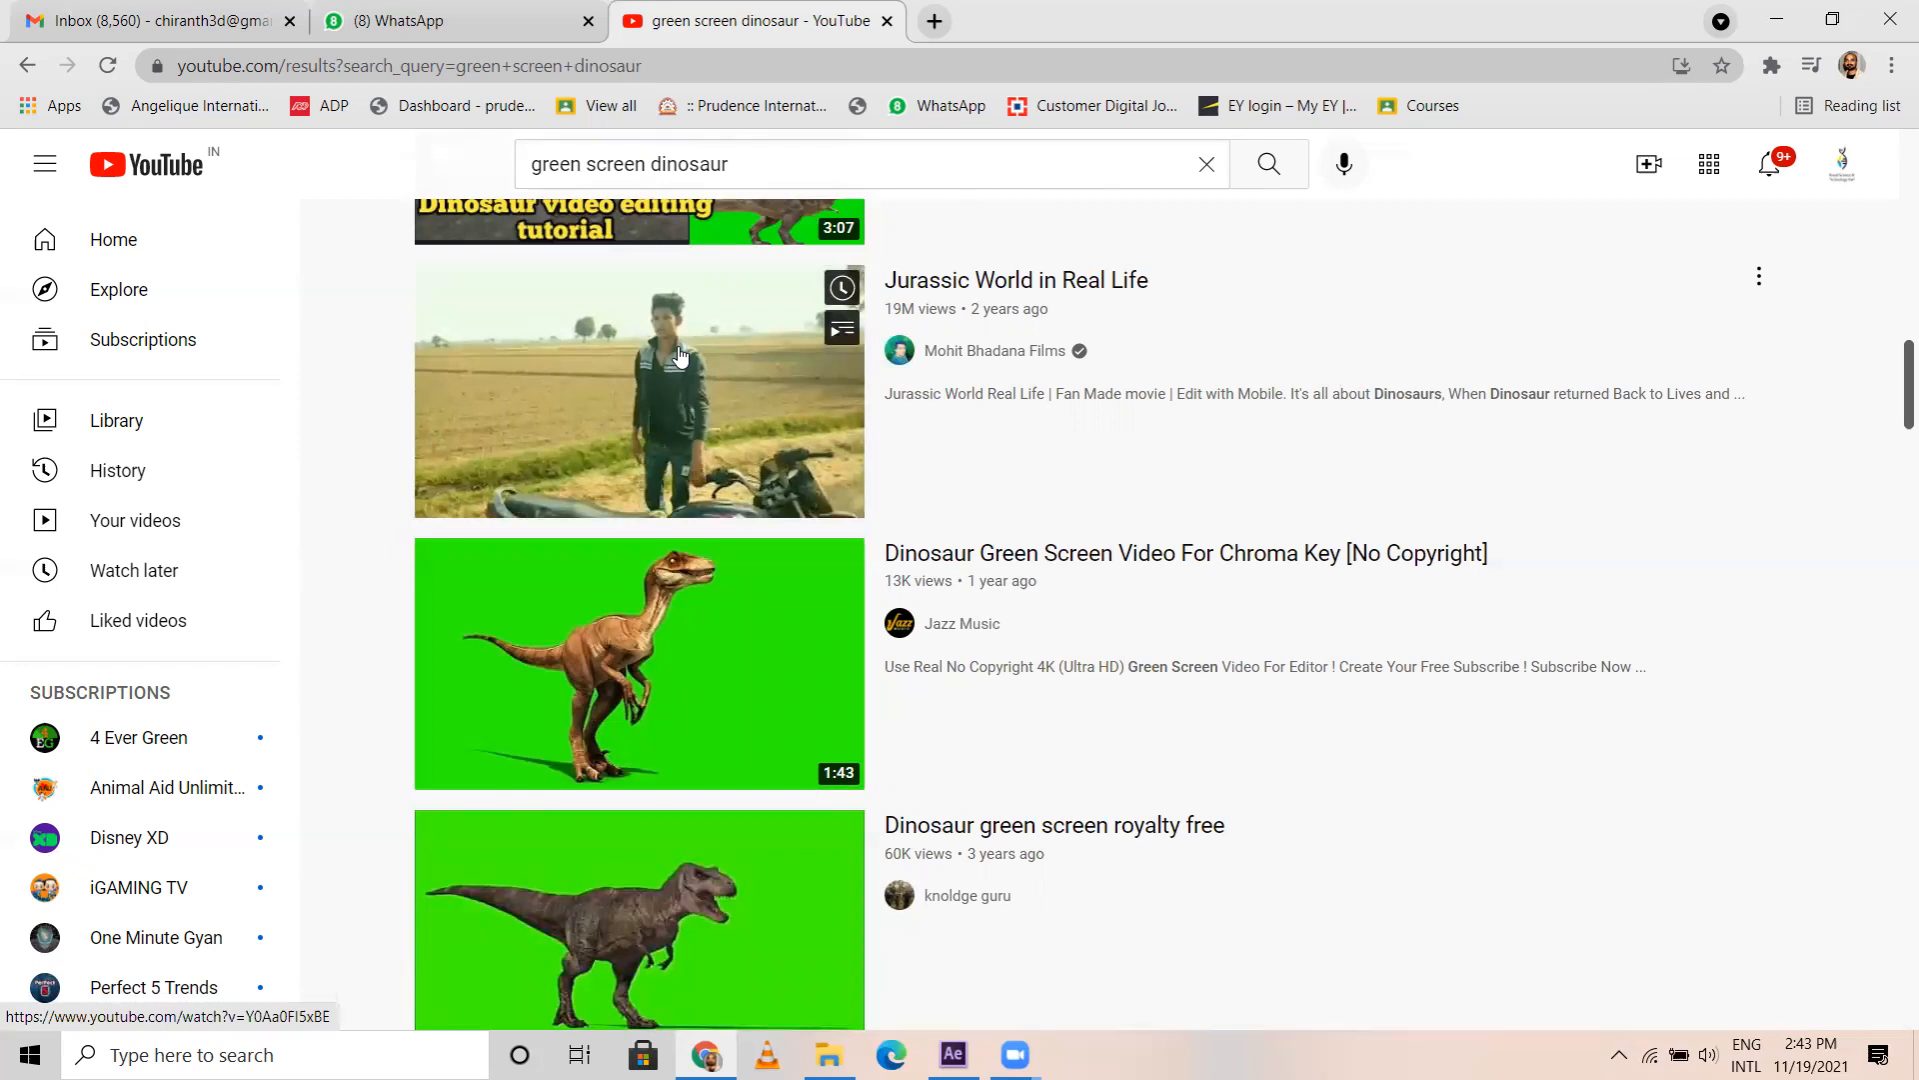
scroll(736, 621, "down", 5)
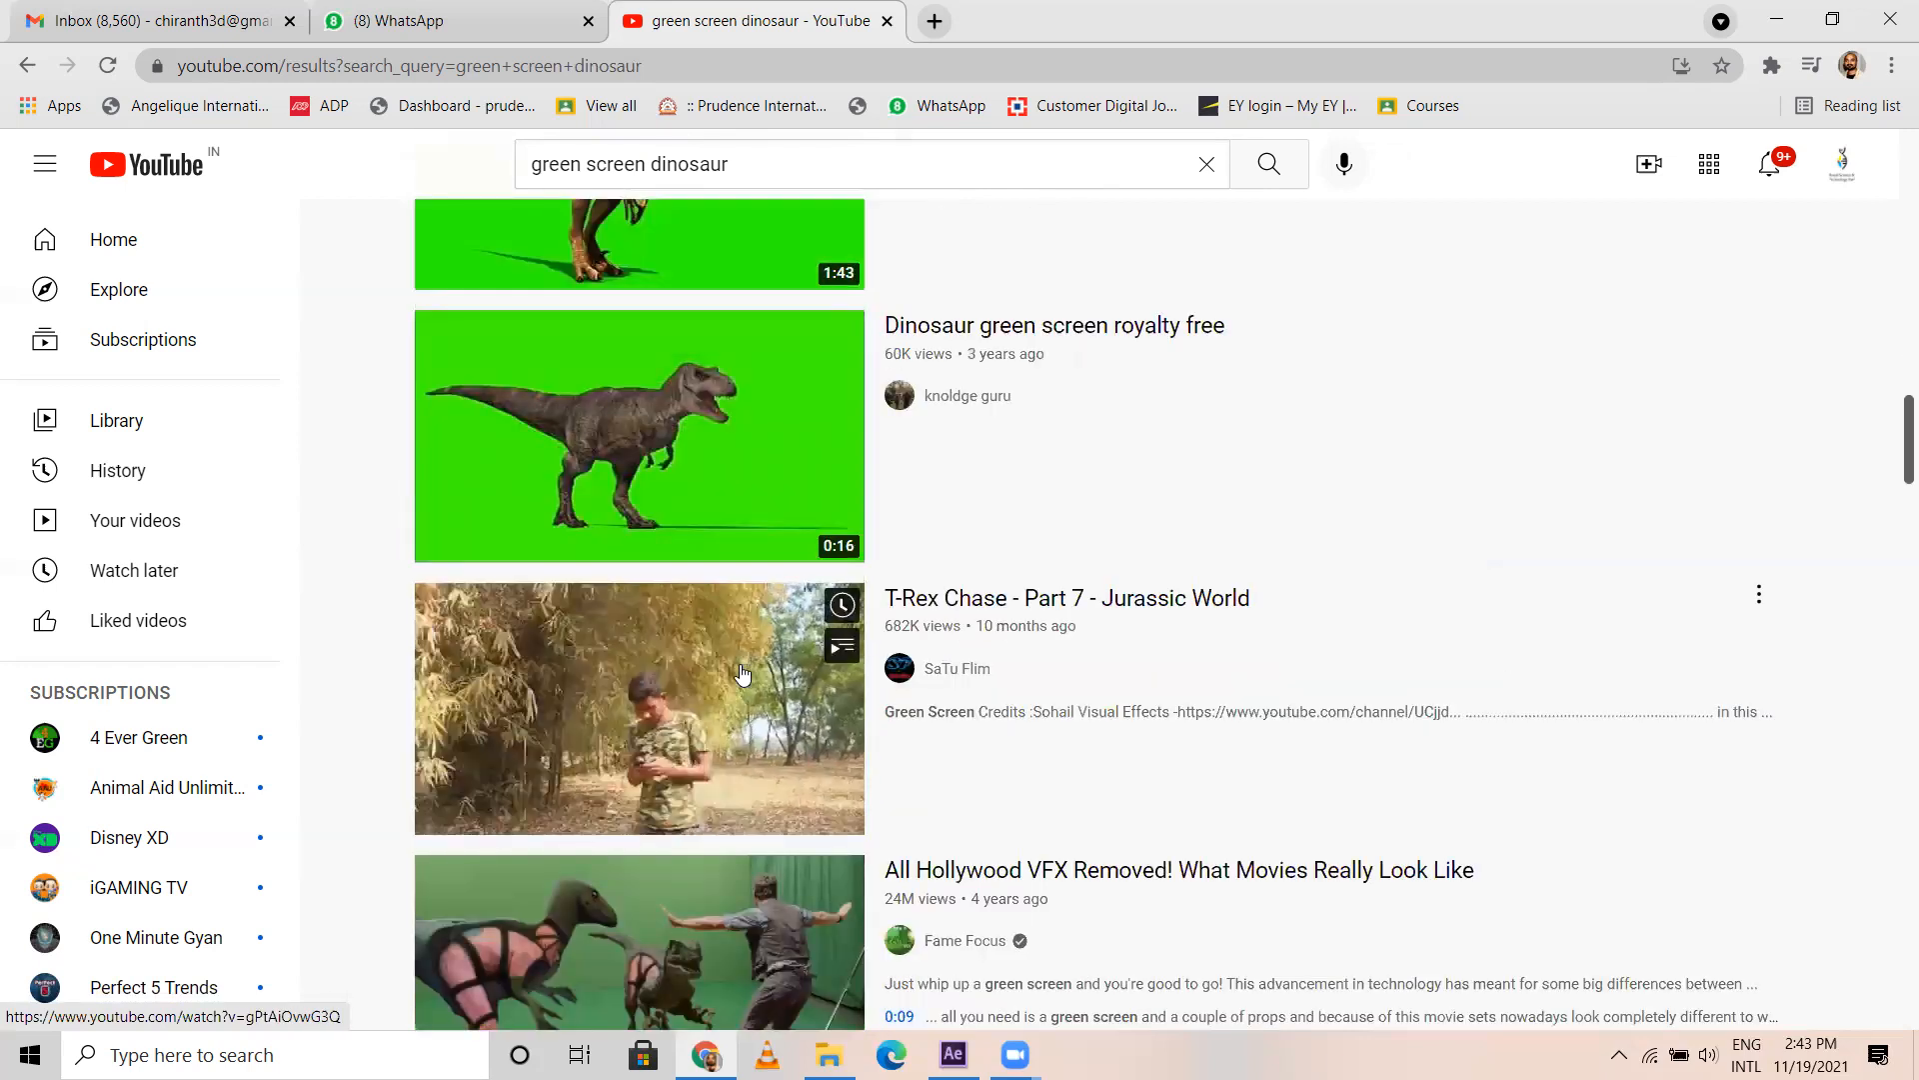
scroll(742, 673, "down", 1)
scroll(740, 663, "down", 8)
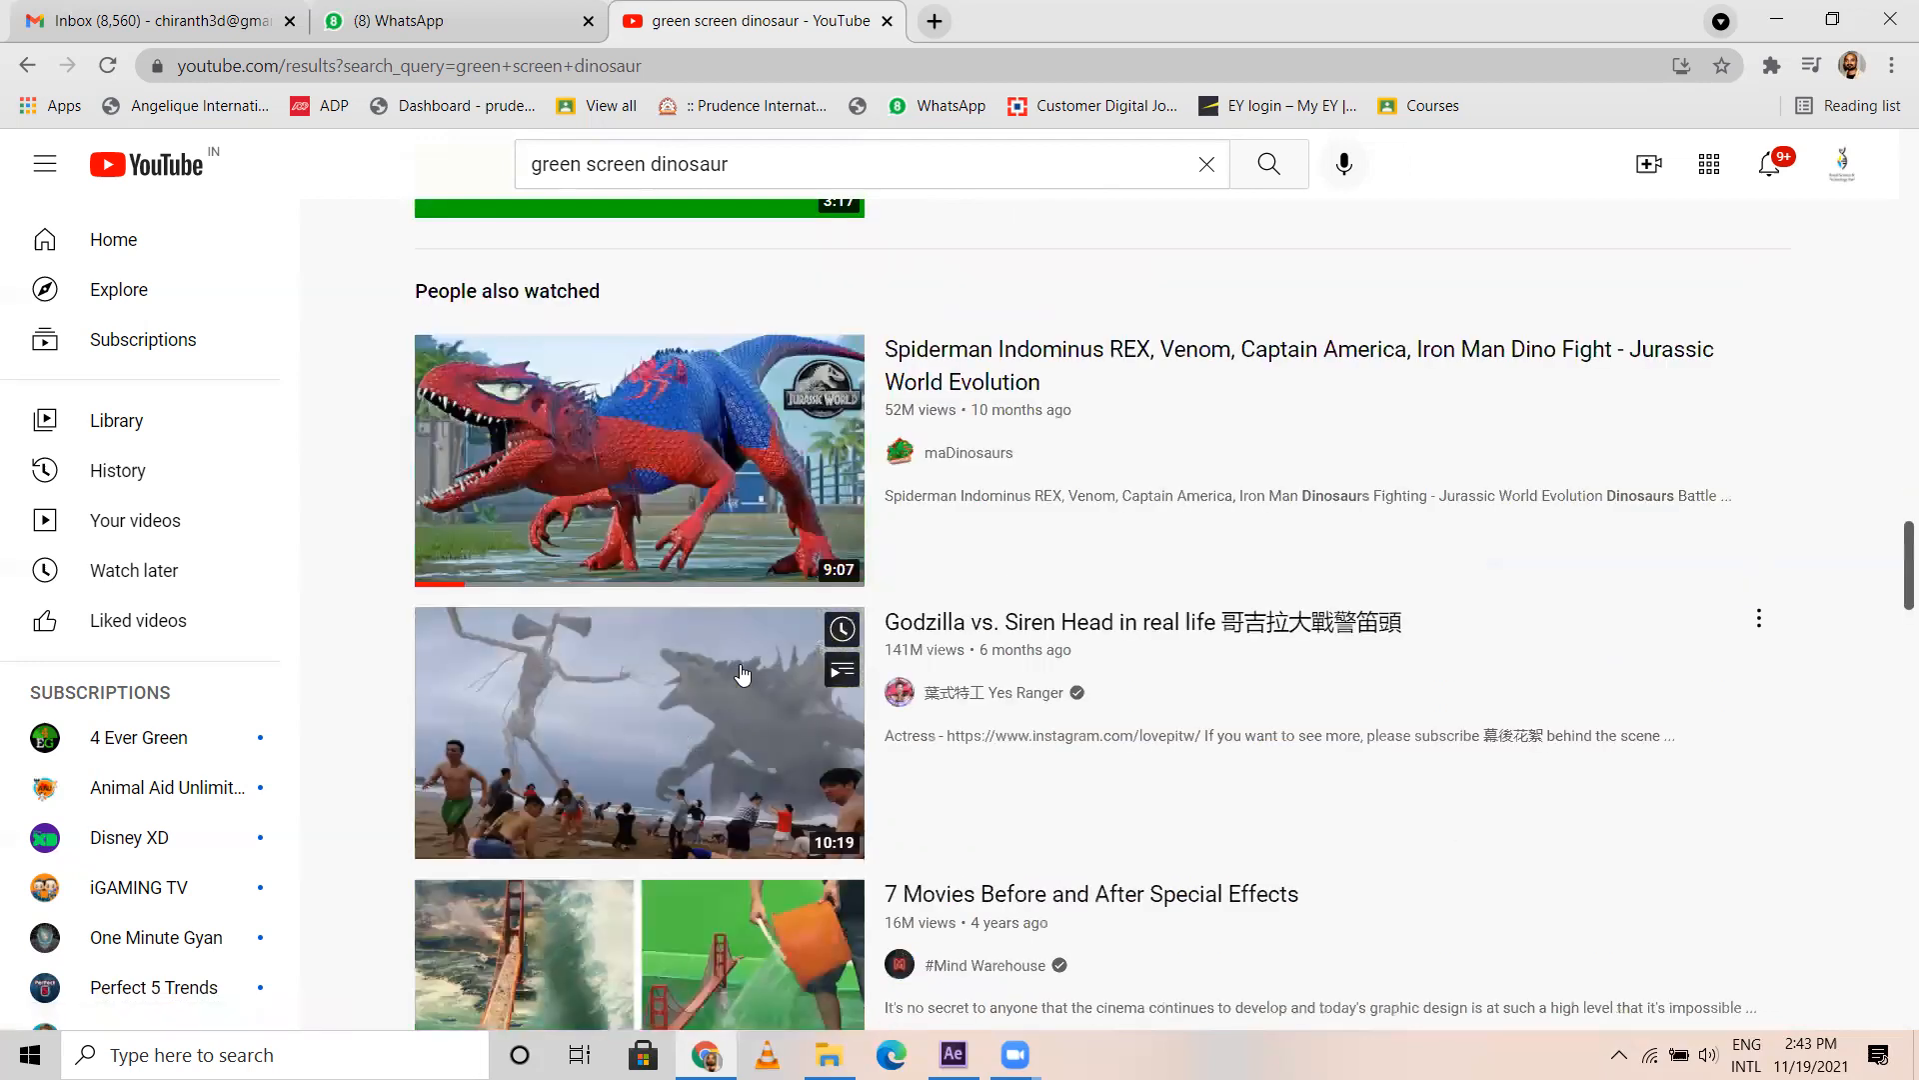
scroll(711, 660, "down", 1)
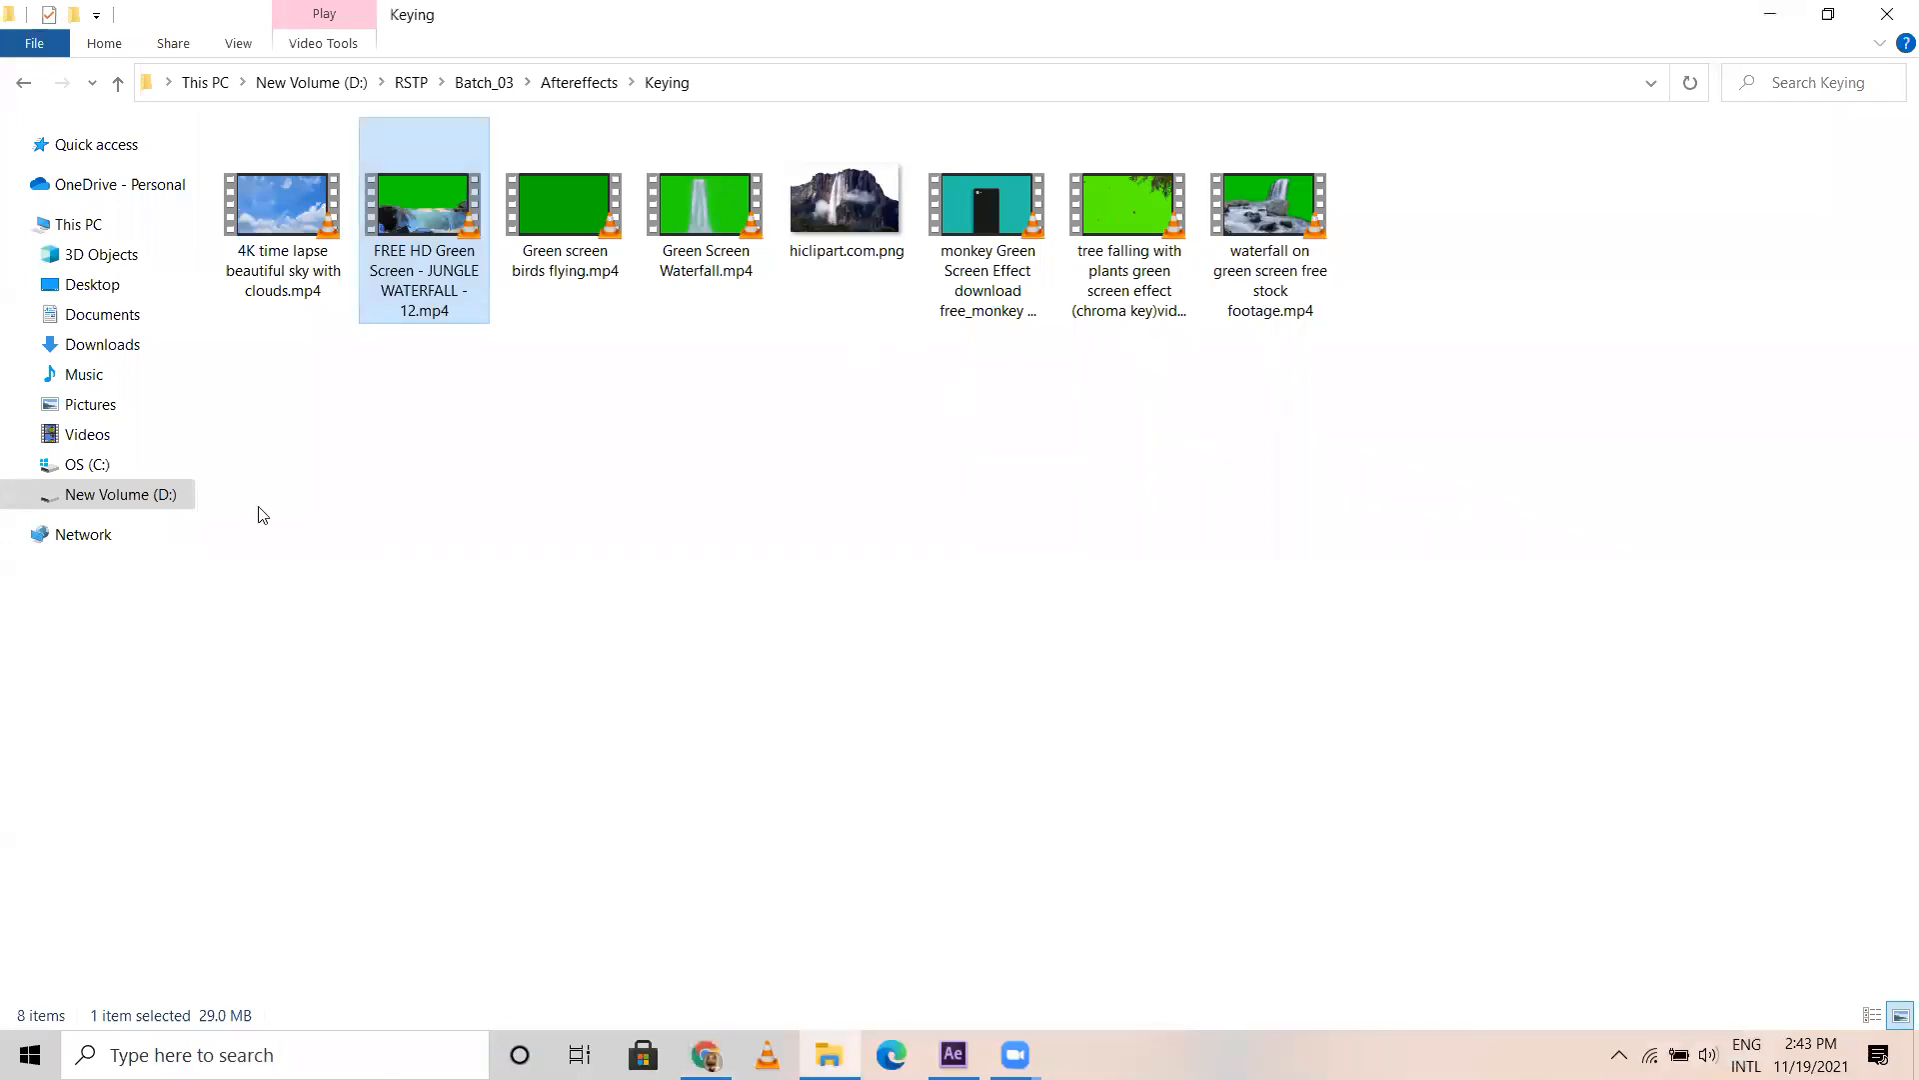
Switch to After Effects and create composition Comp 1 with the HDV/HDTV 720 25 preset, 1280 x 720 px, duration 0:00:20:17
key("alt+Tab")
left_click(126, 41)
left_click(162, 66)
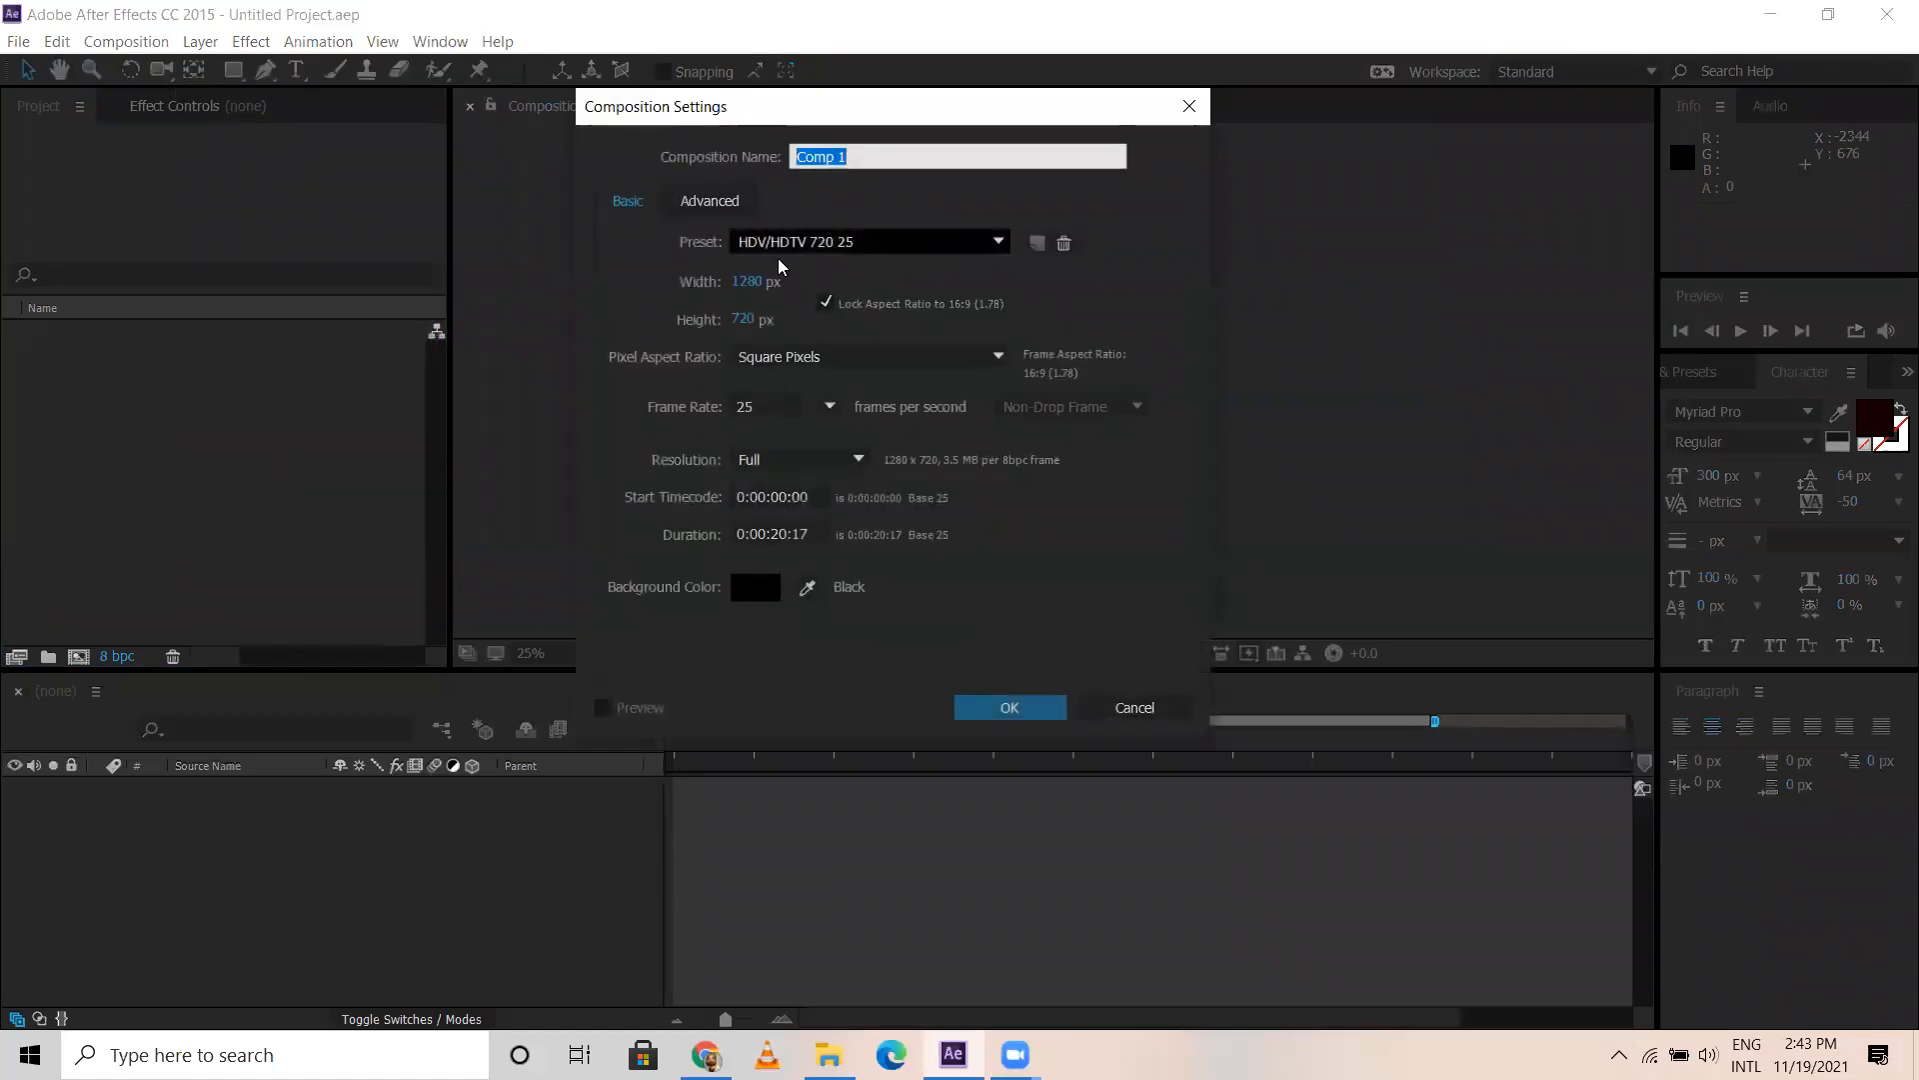
left_click(988, 703)
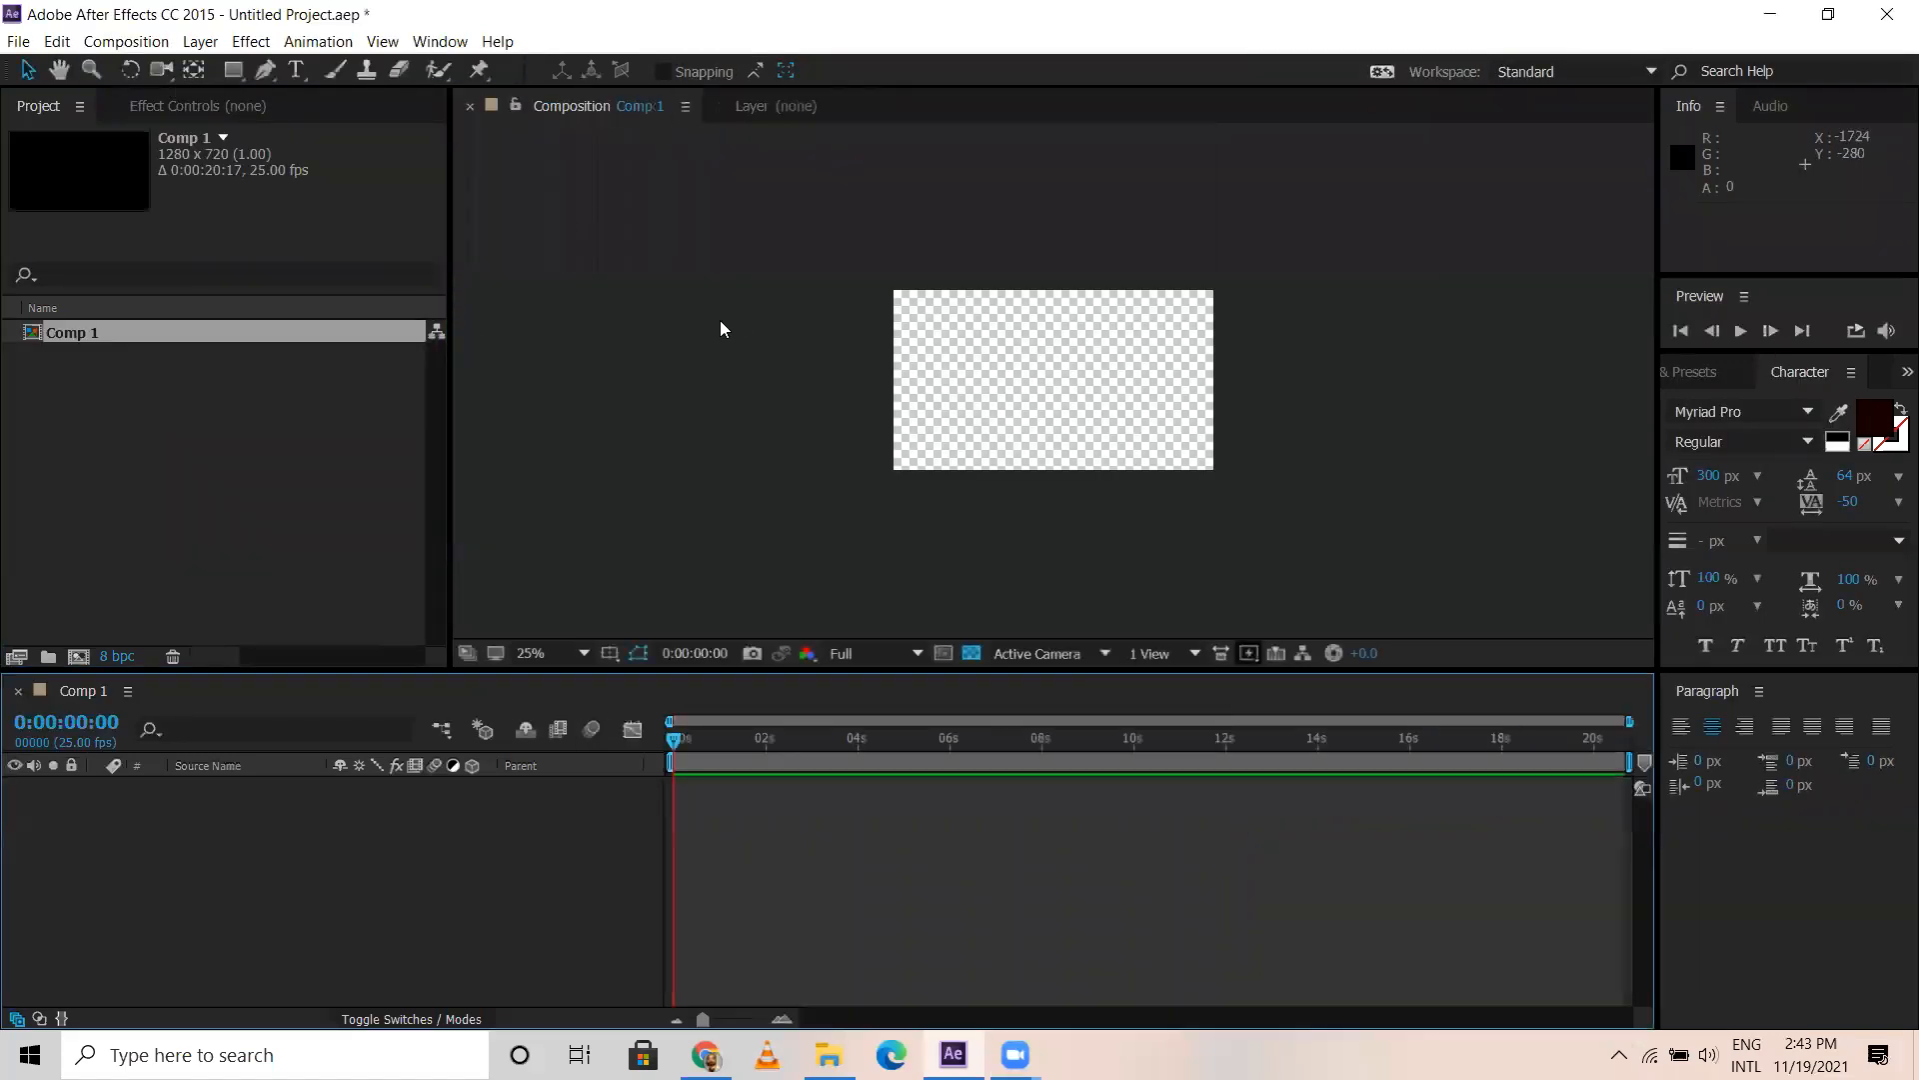
key("period")
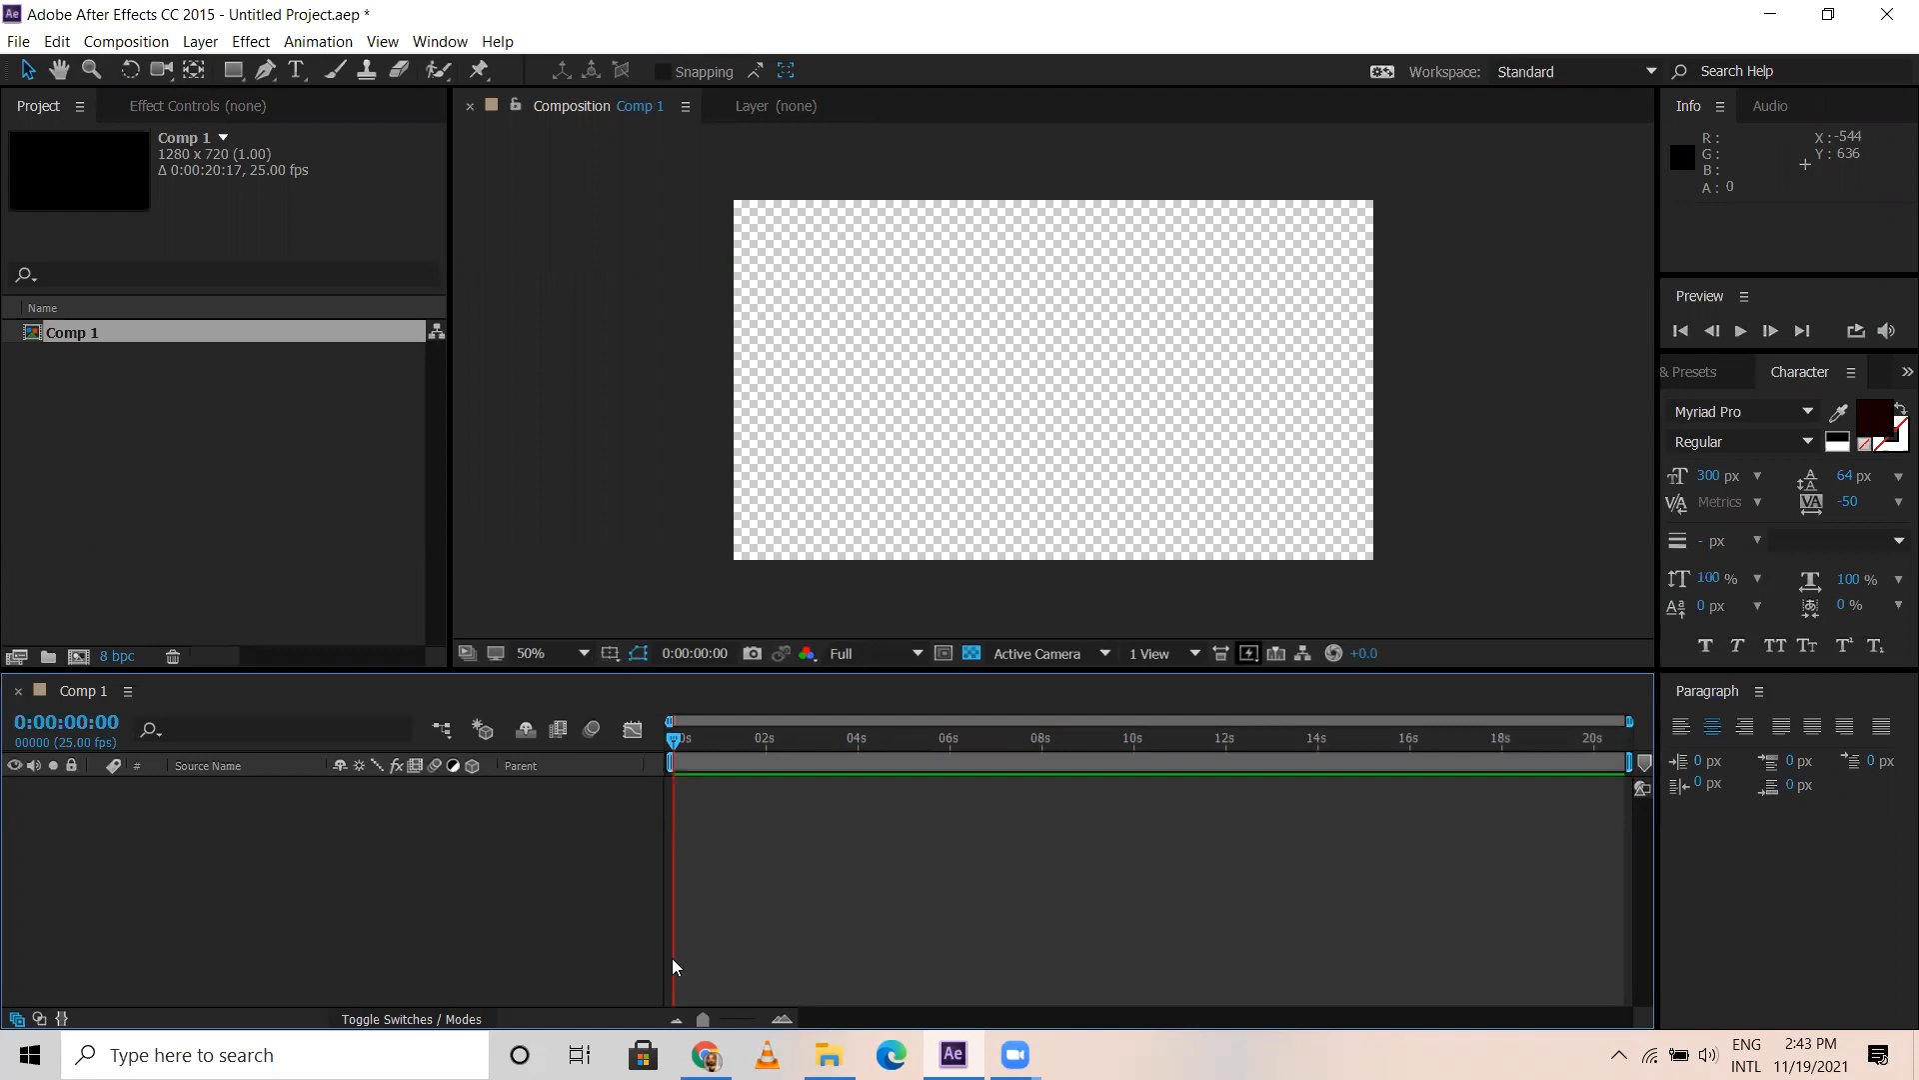
Import "4K time lapse beautiful sky with clouds.mp4" from the Keying folder in File Explorer into the After Effects project
left_click(828, 1054)
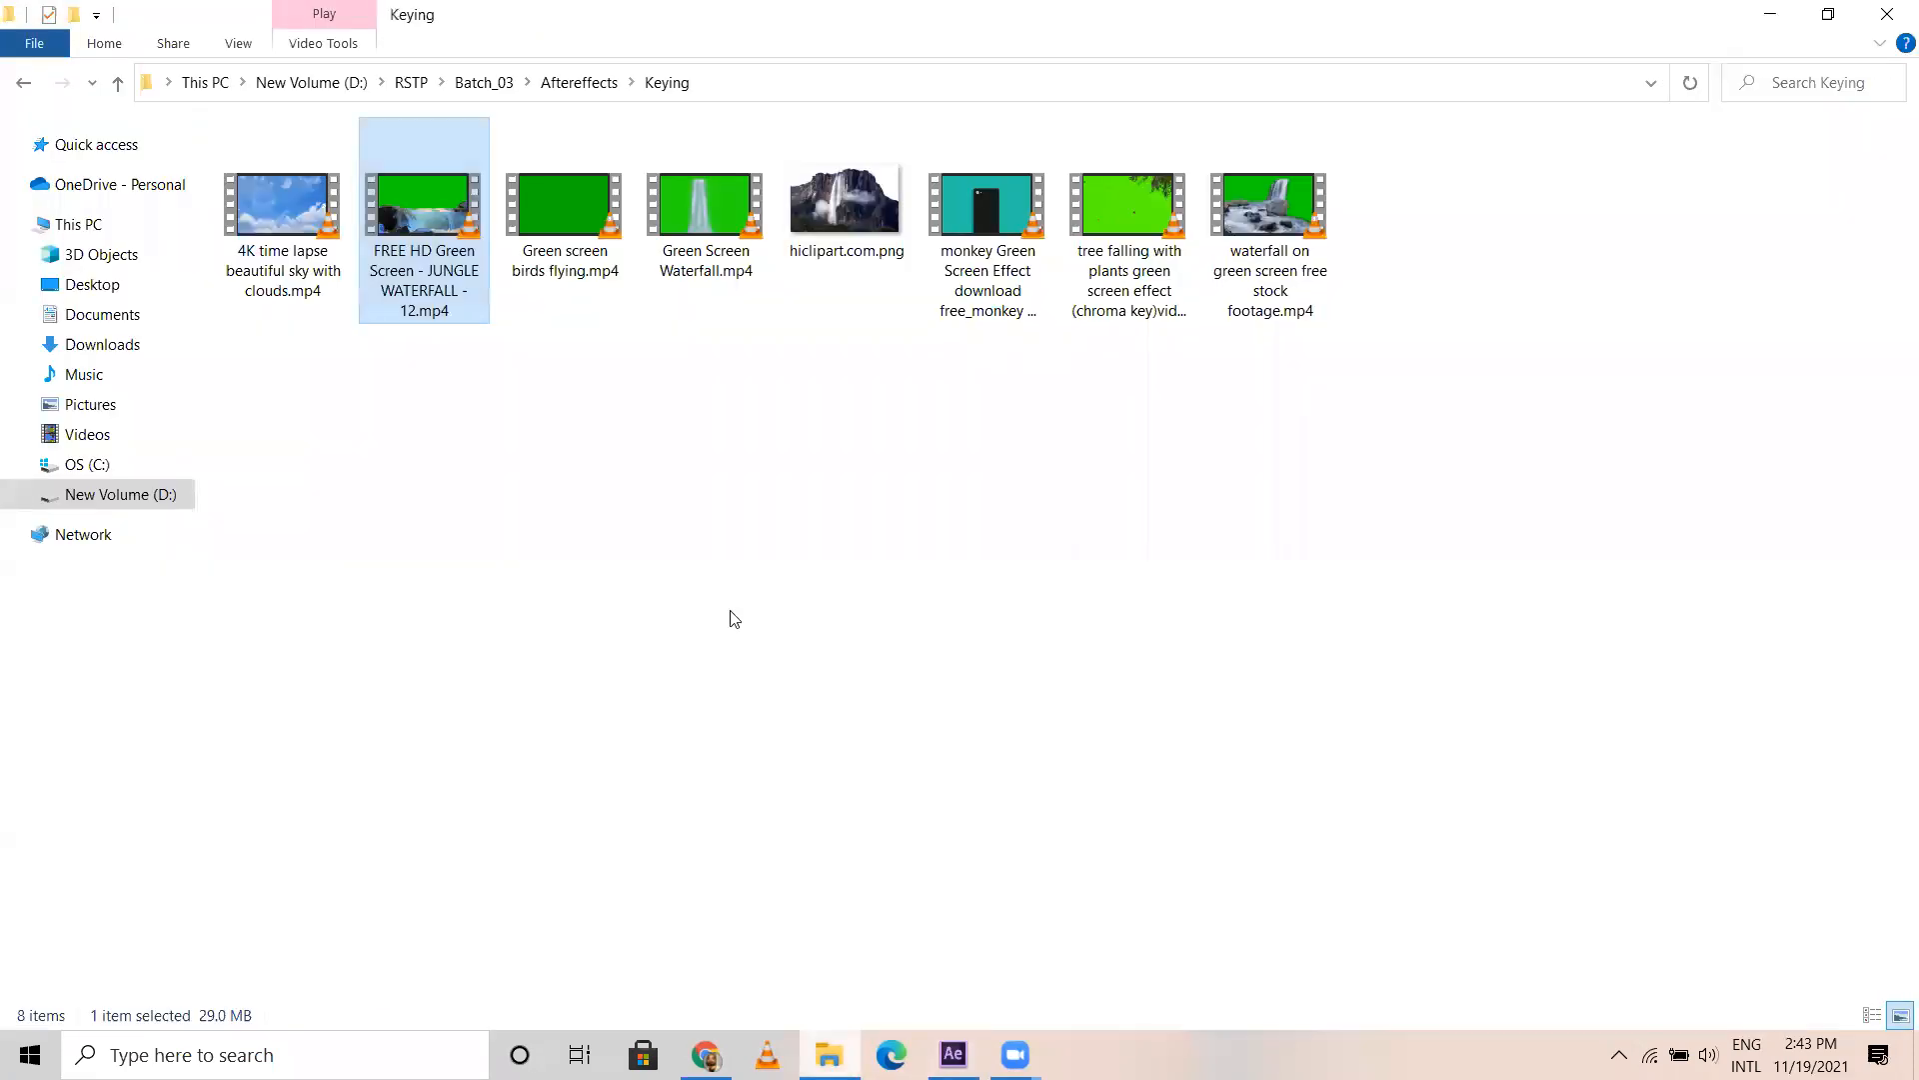
left_click_drag(268, 188, 949, 1050)
left_click_drag(333, 527, 214, 446)
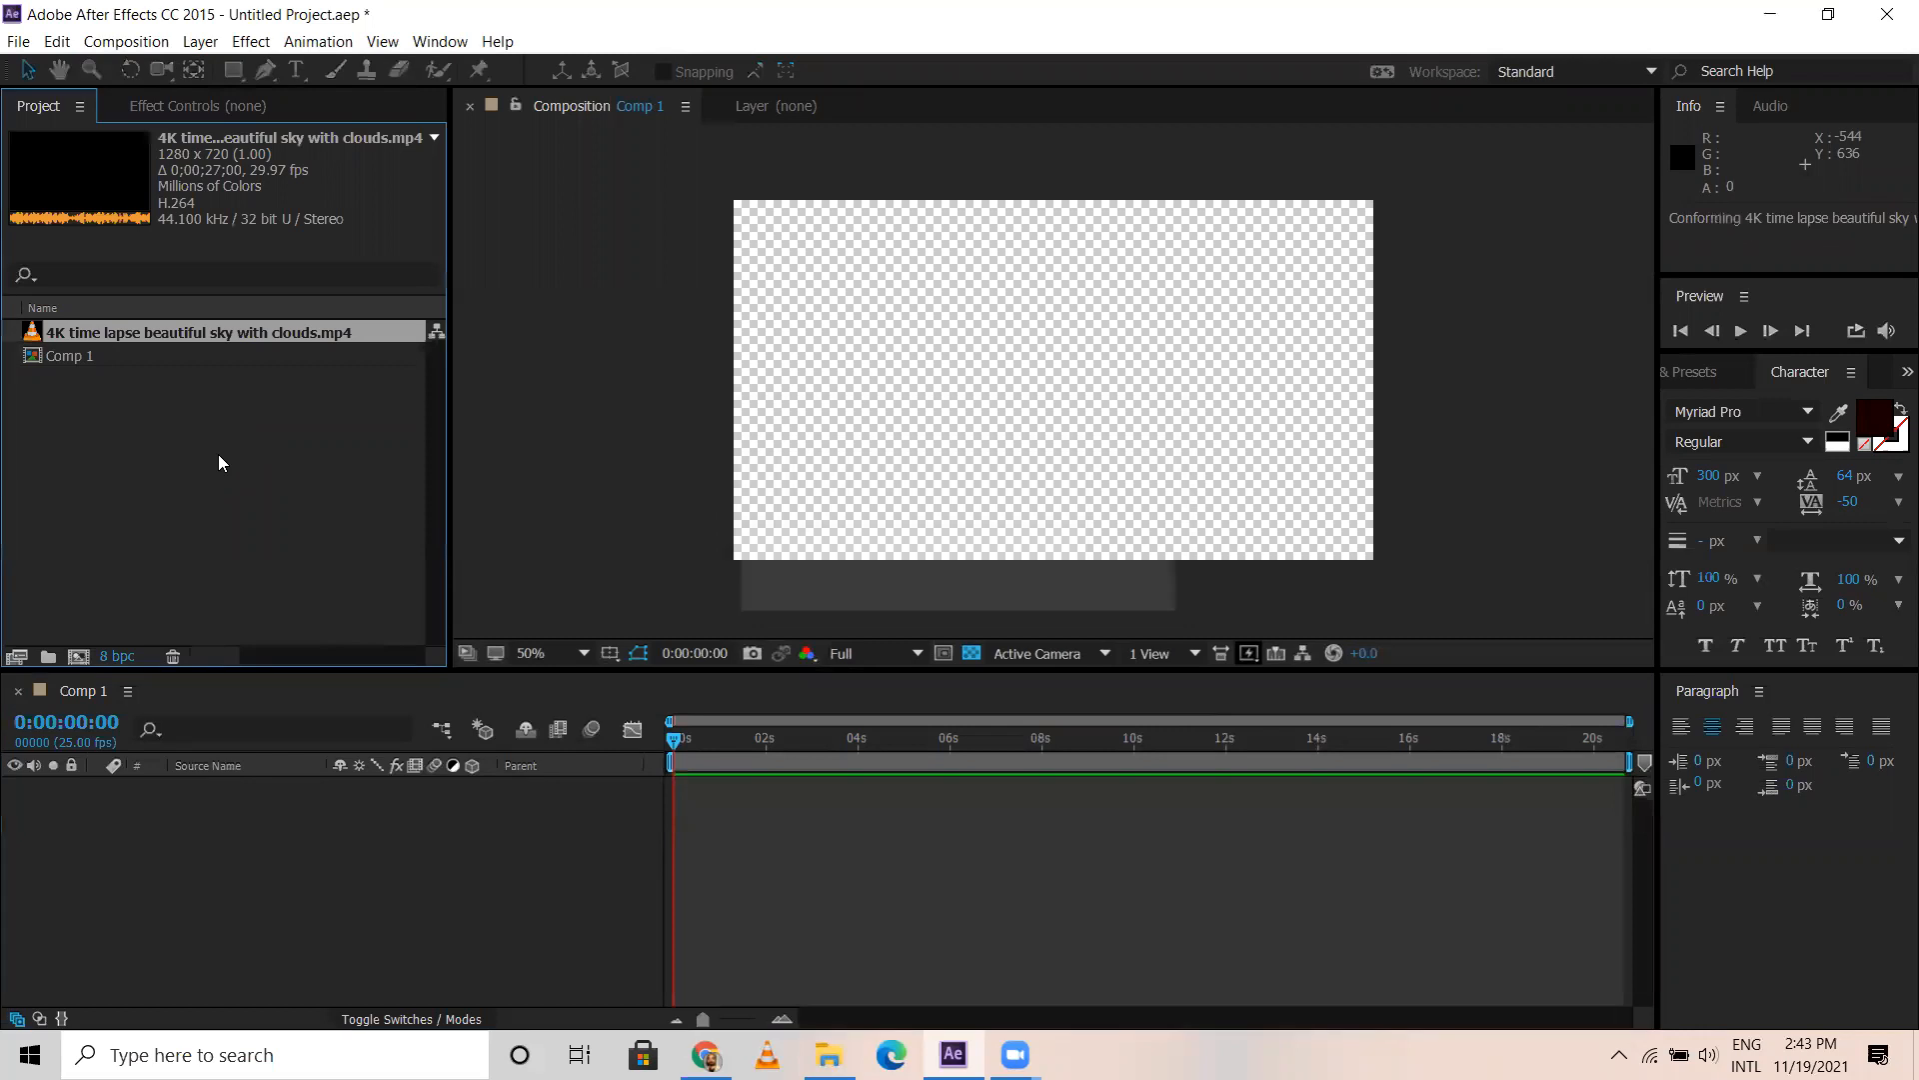
Add the sky time-lapse clip to Comp 1 as a layer and play it back, stopping at 0:00:02:02
left_click_drag(134, 334, 100, 815)
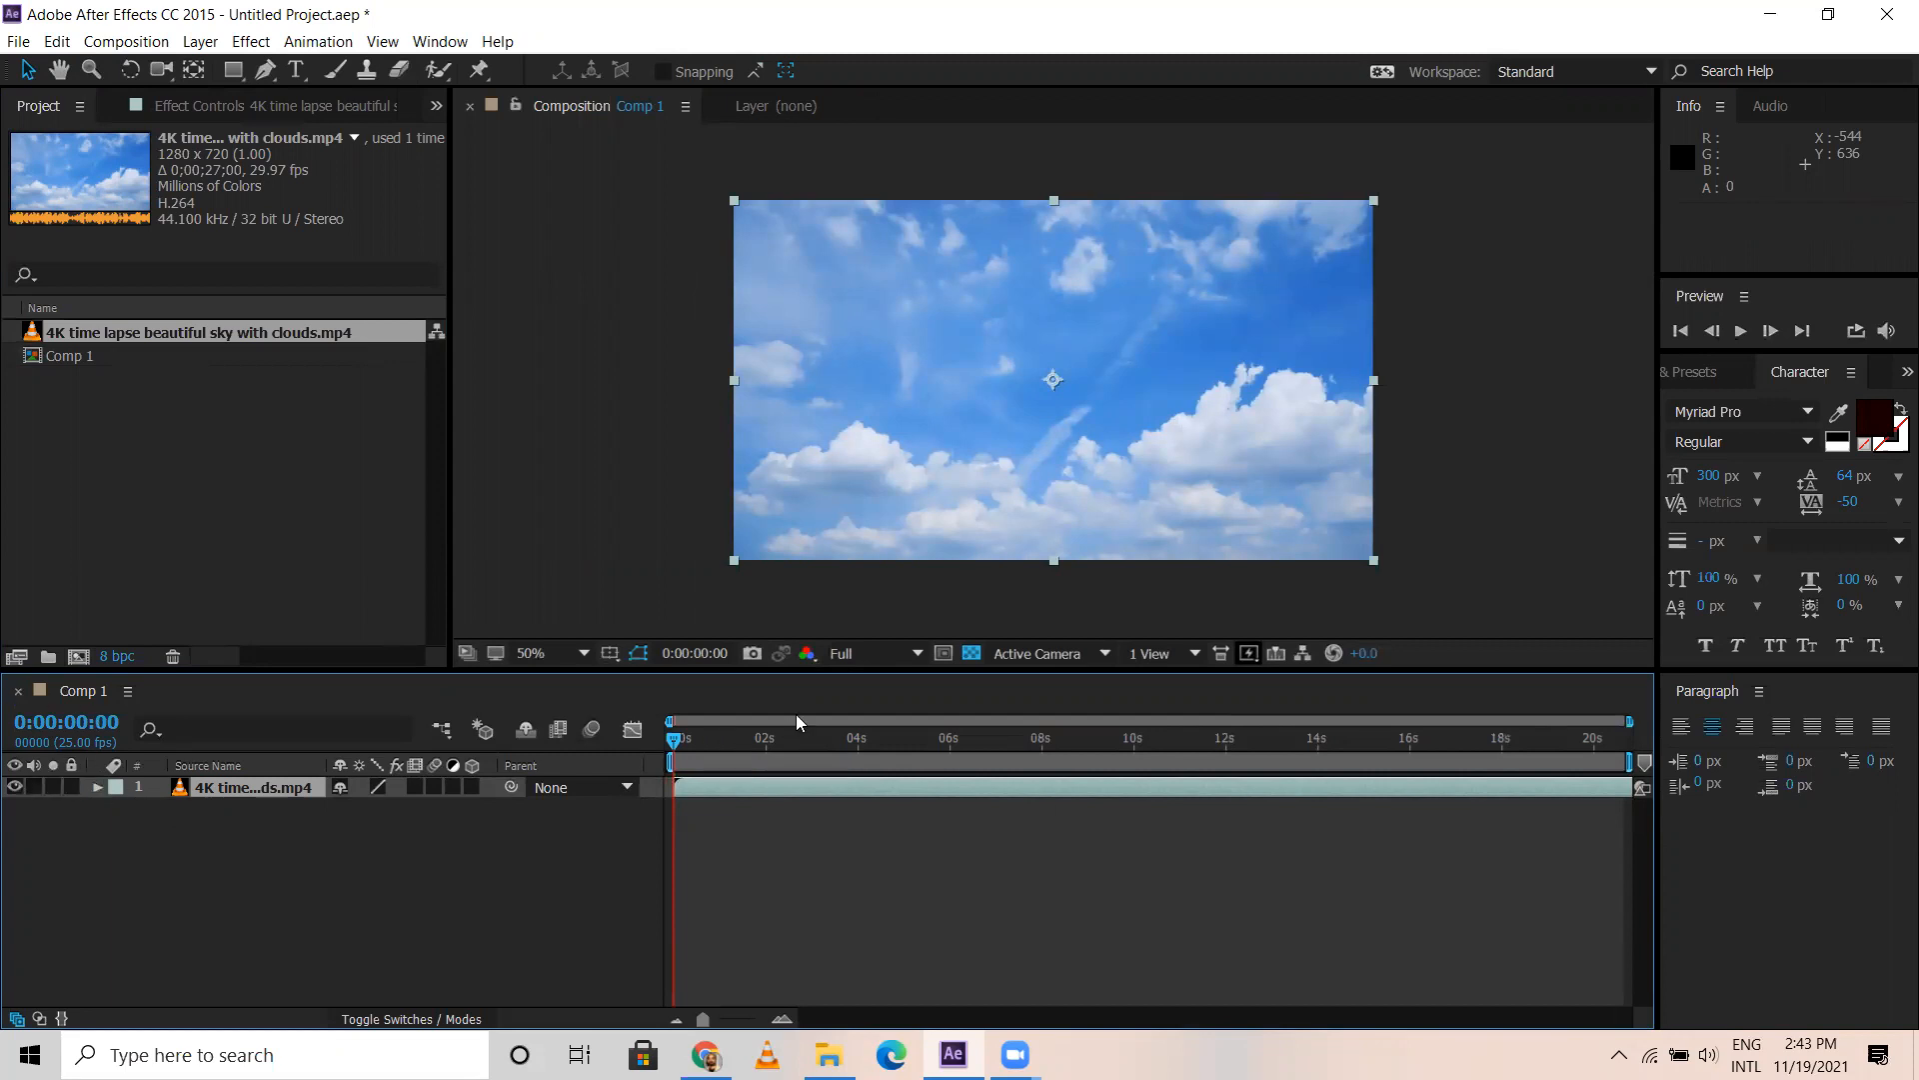
key("space")
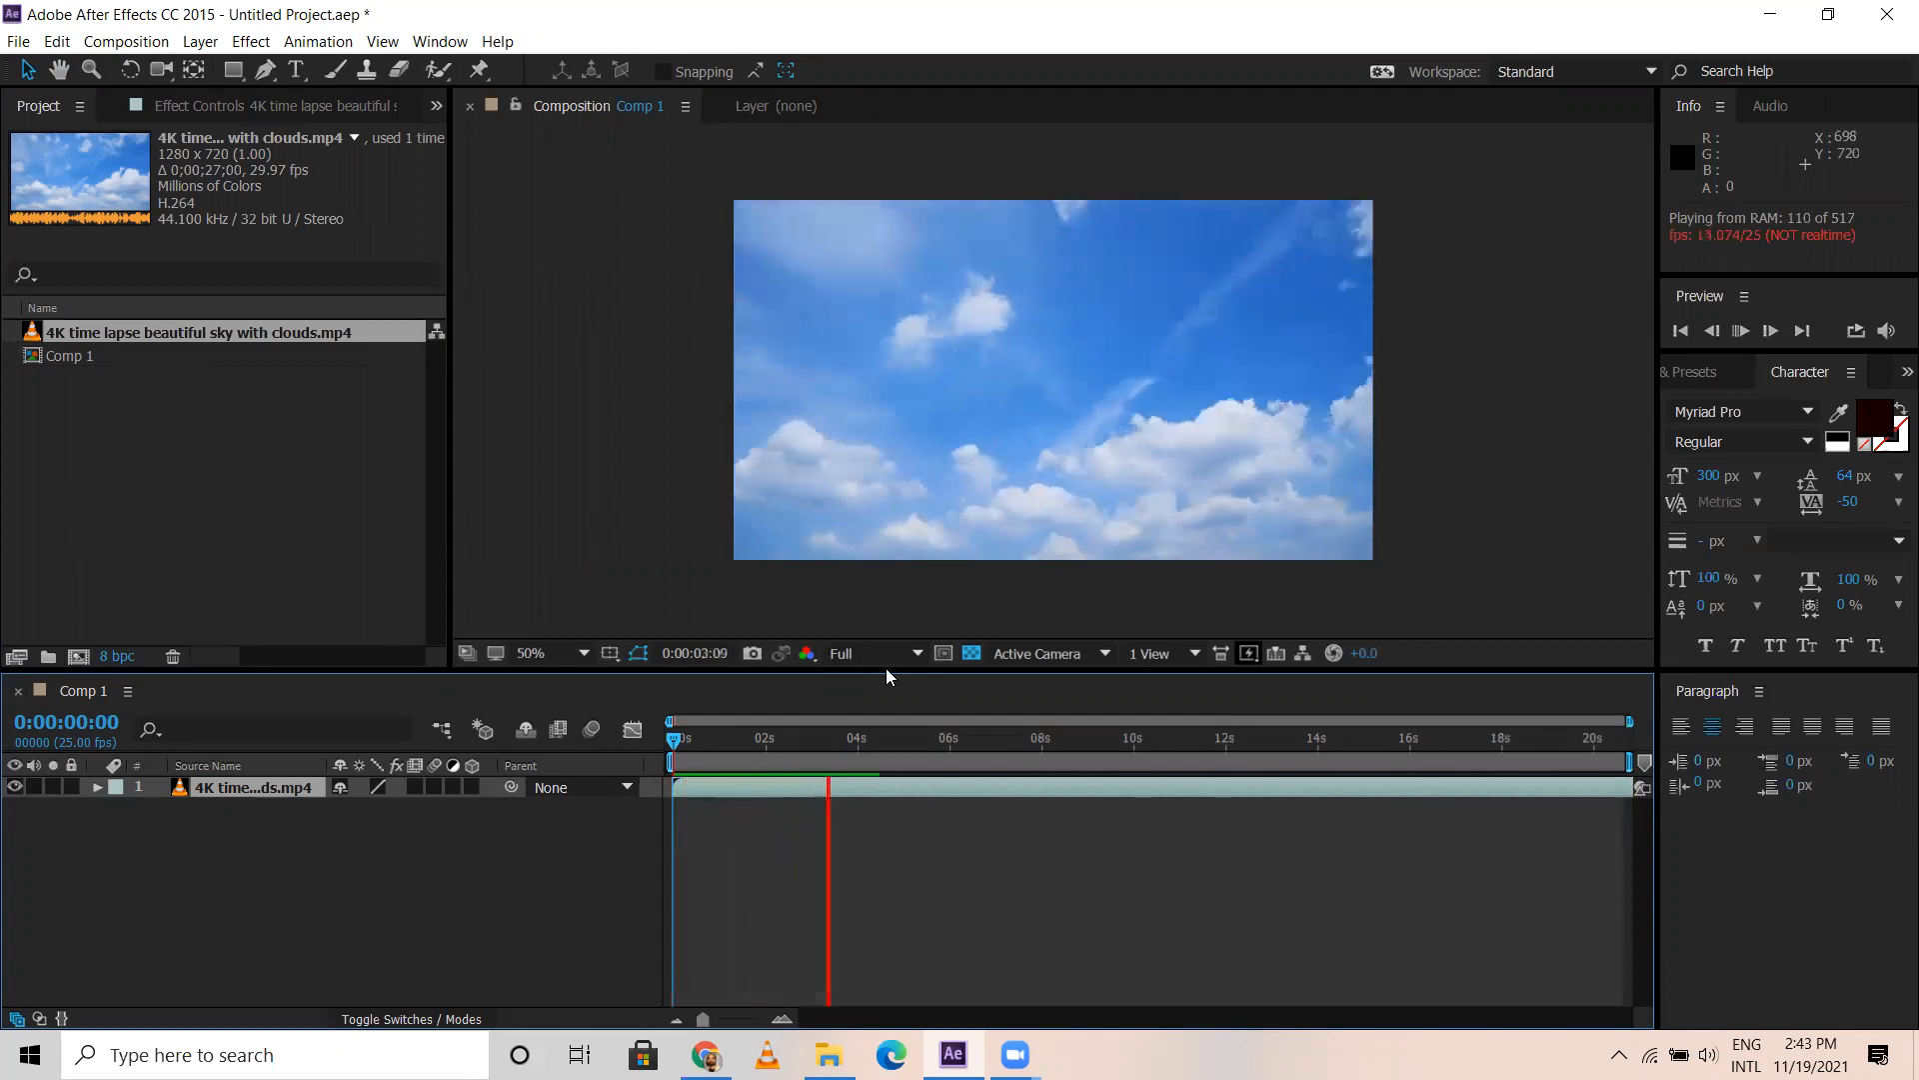
left_click(771, 739)
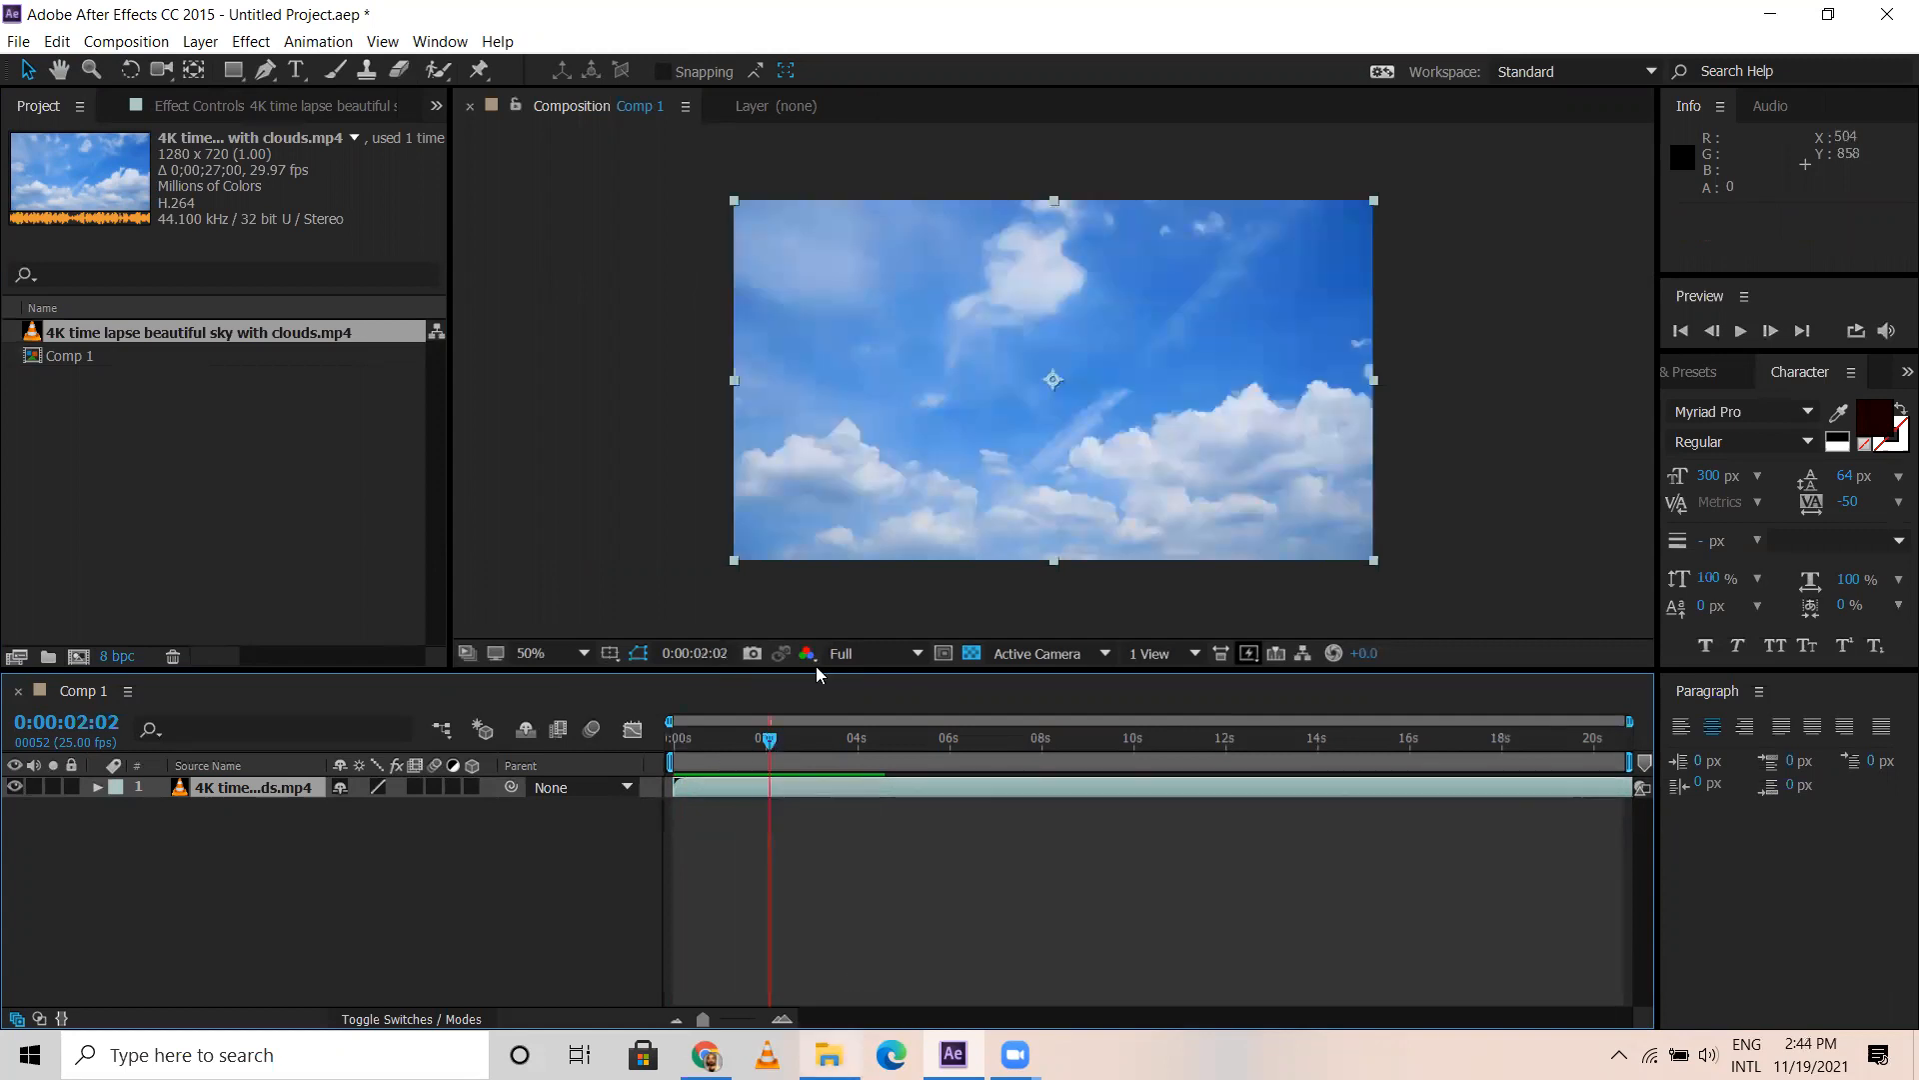
Import "hiclipart.com.png" from the Keying folder in File Explorer into the After Effects project
key("alt+Tab")
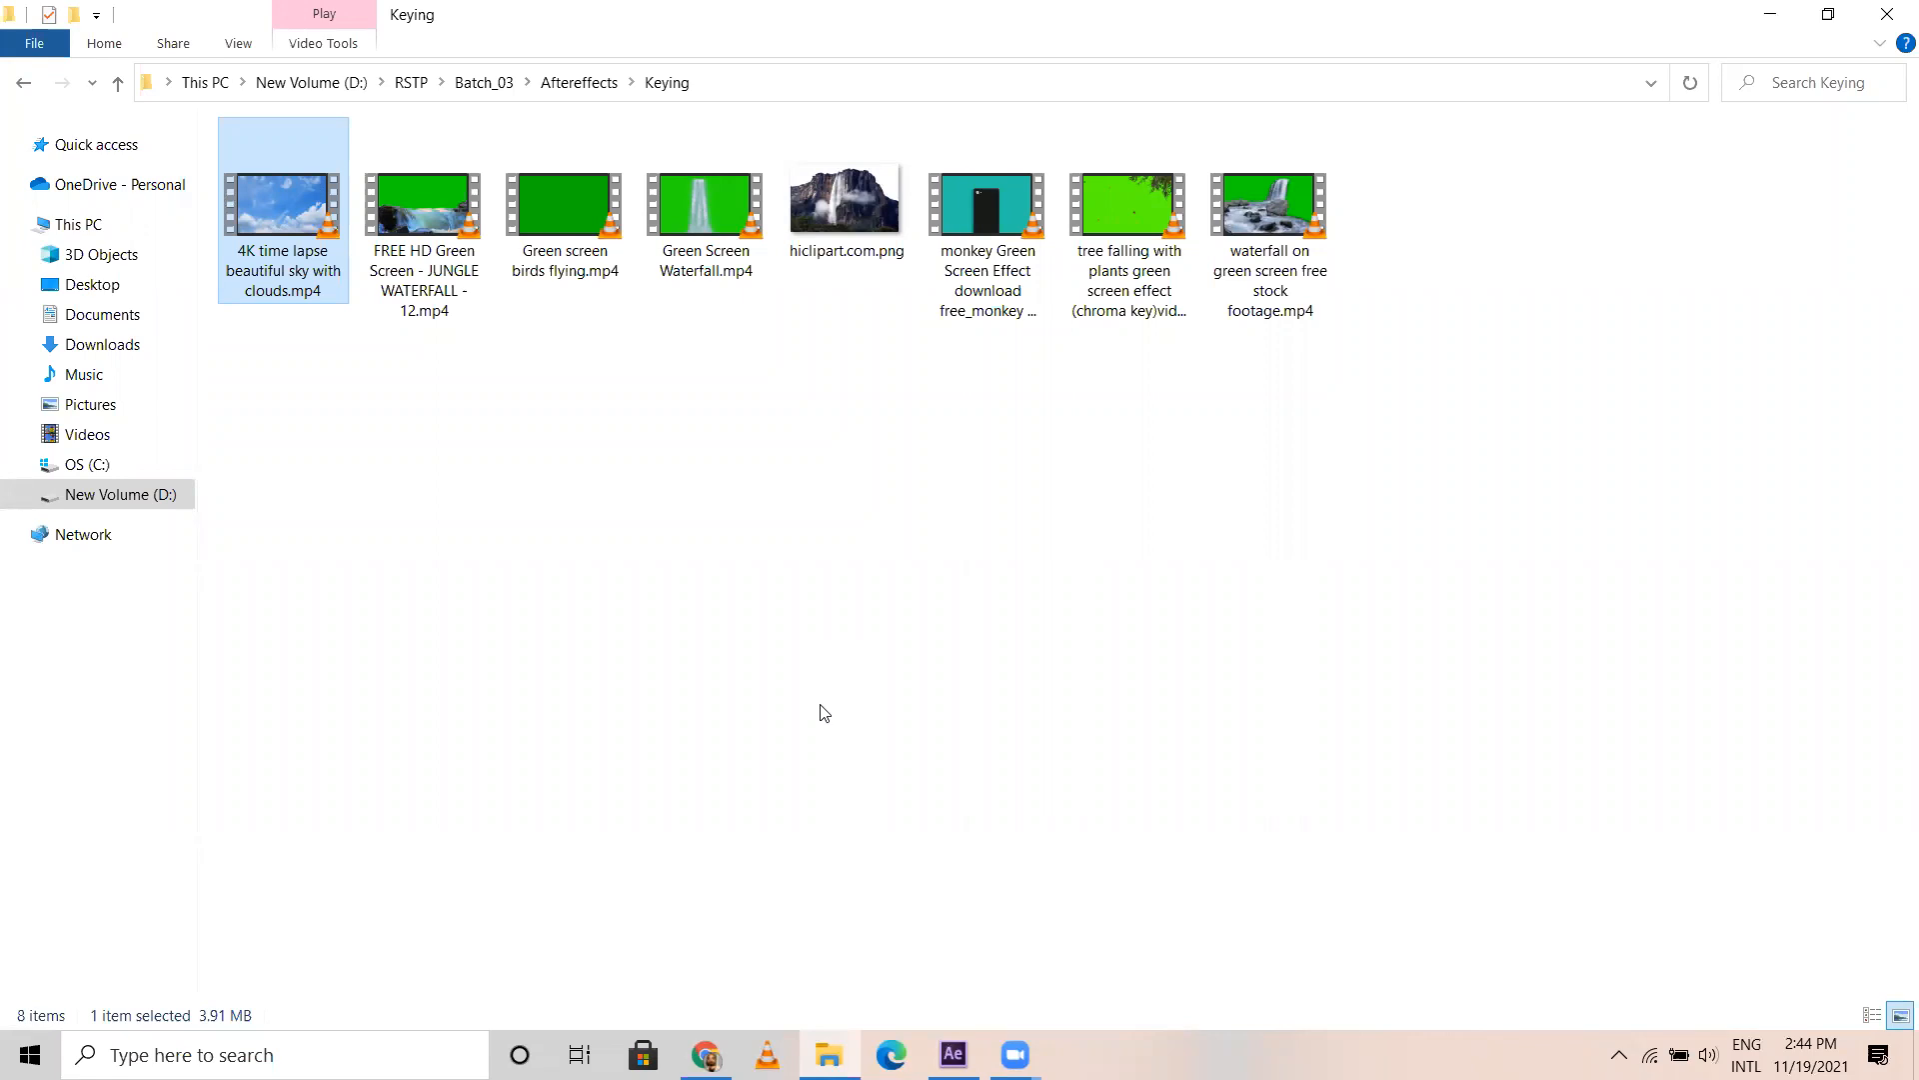
left_click_drag(848, 194, 206, 490)
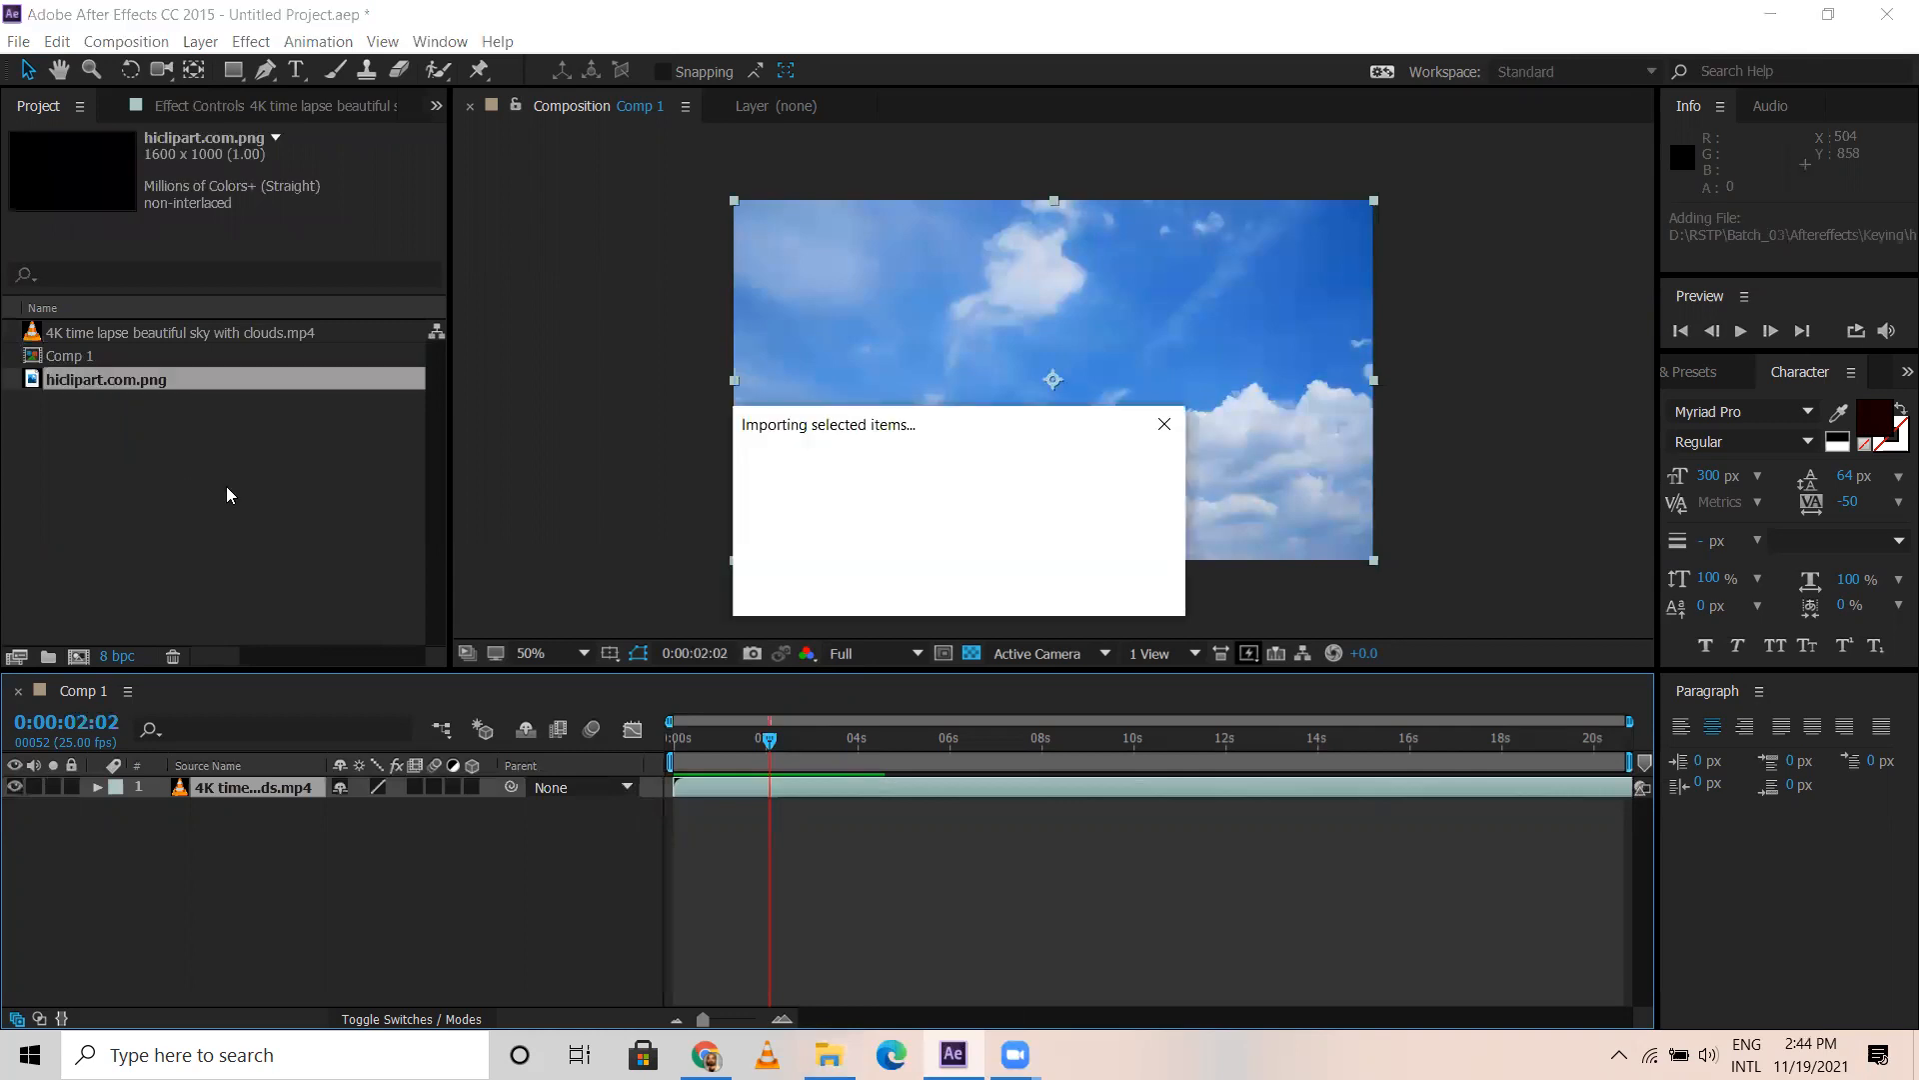
Add hiclipart.com.png above the sky layer, scale it to 82%, and reposition it at 656, 448 so more sky shows
left_click_drag(172, 386, 228, 778)
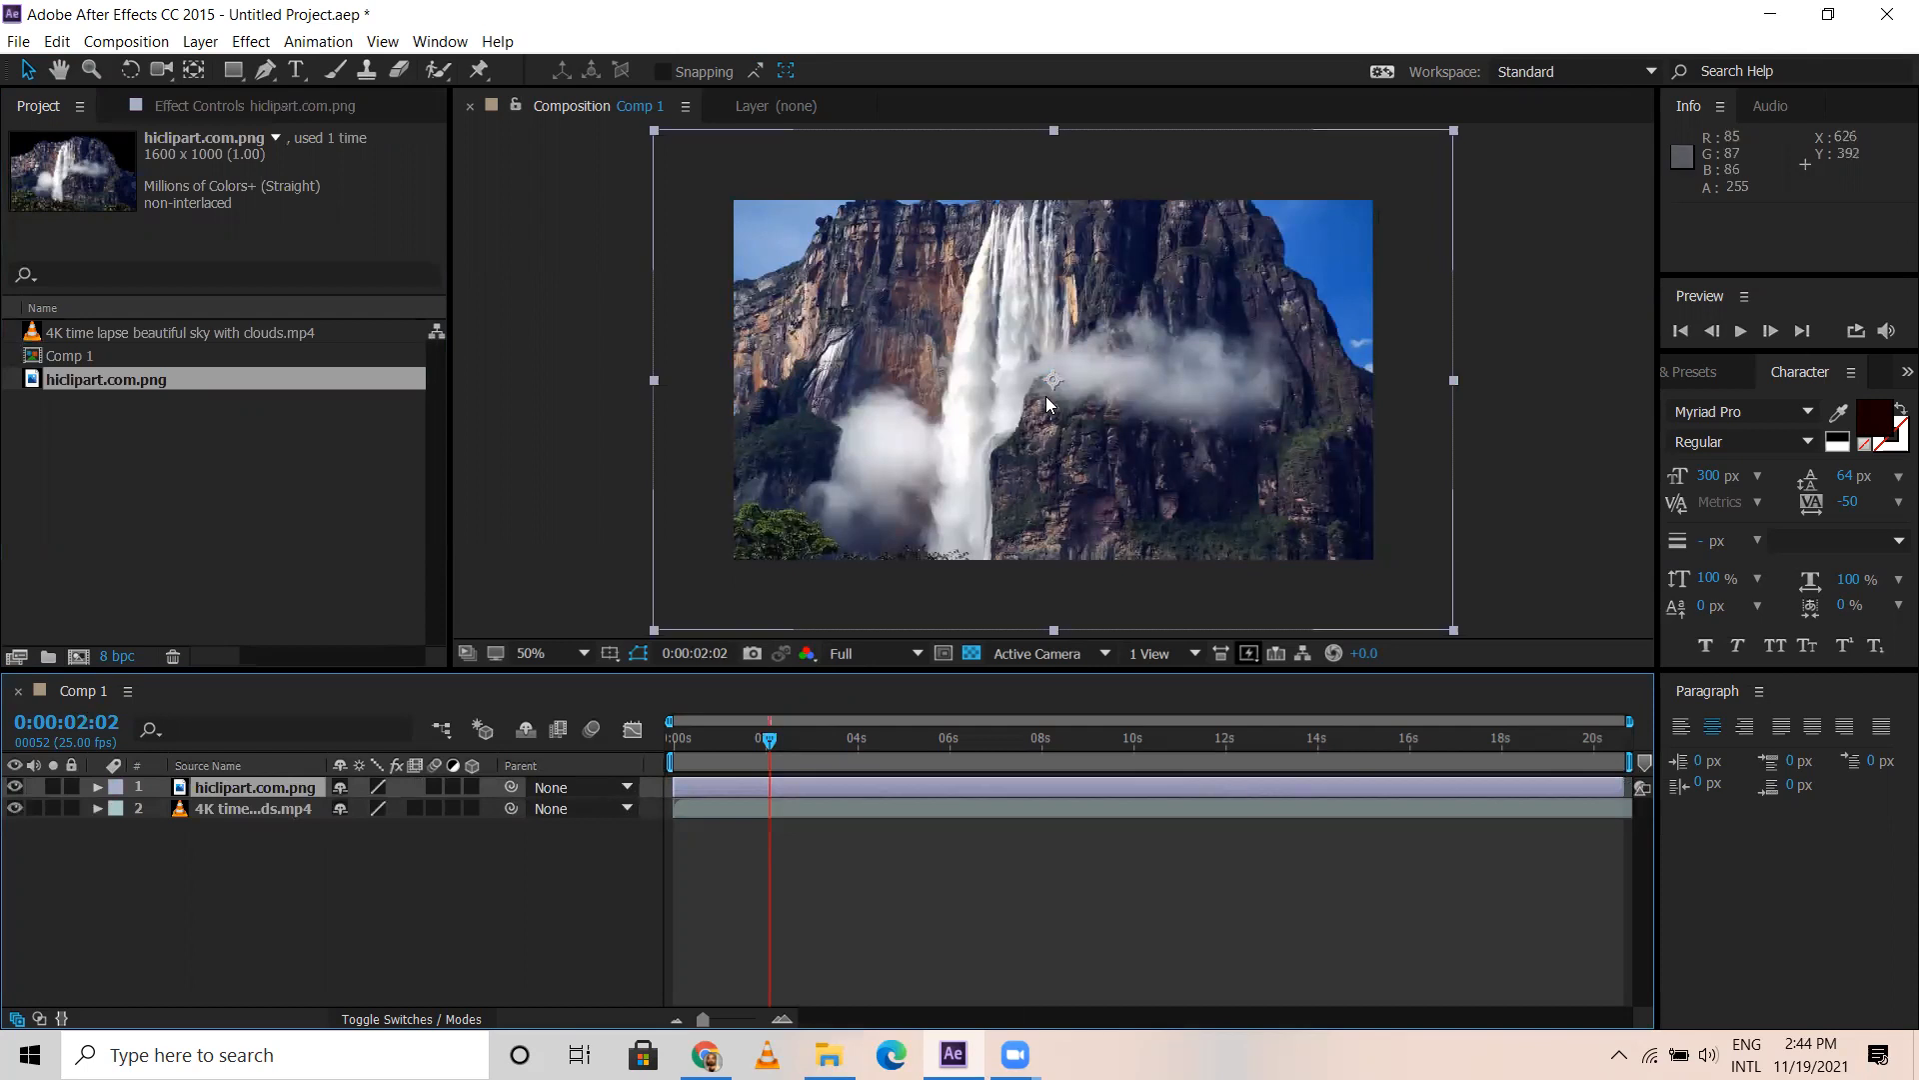
key("s")
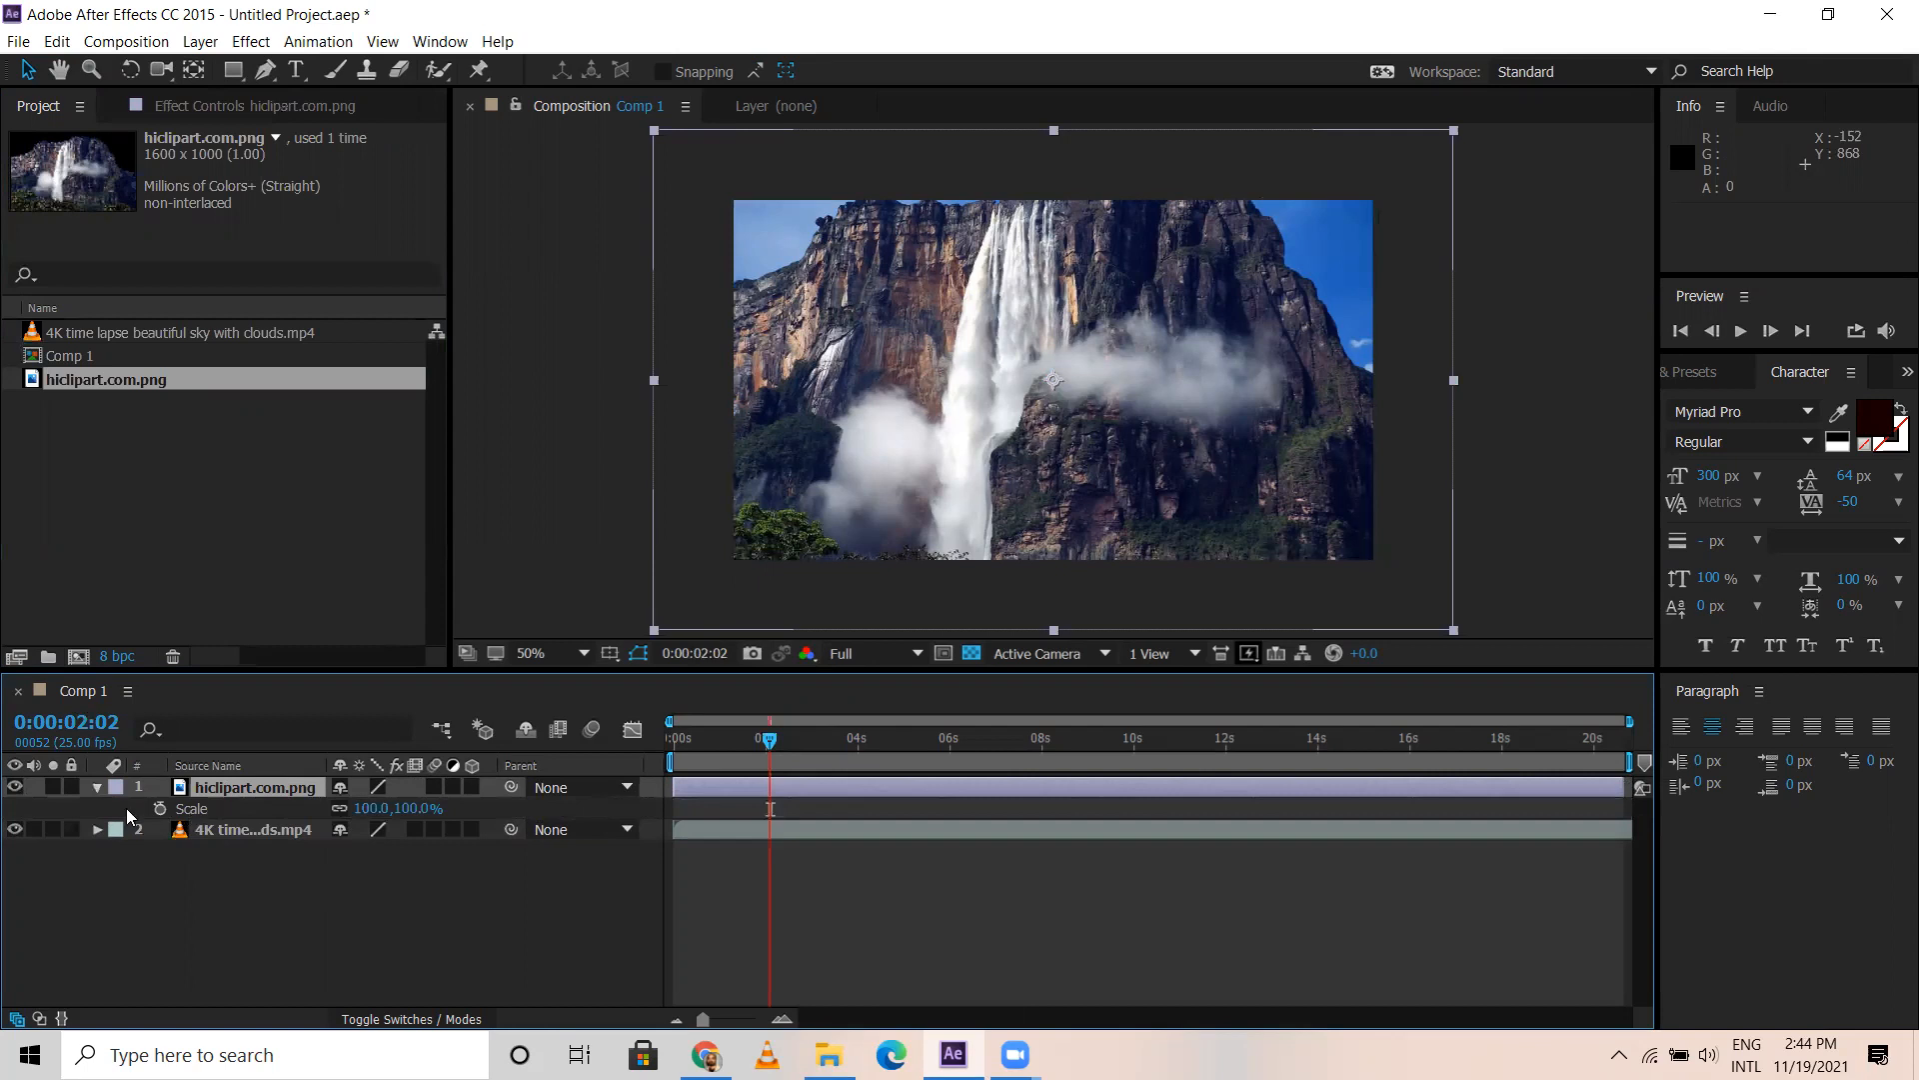
left_click_drag(372, 808, 340, 806)
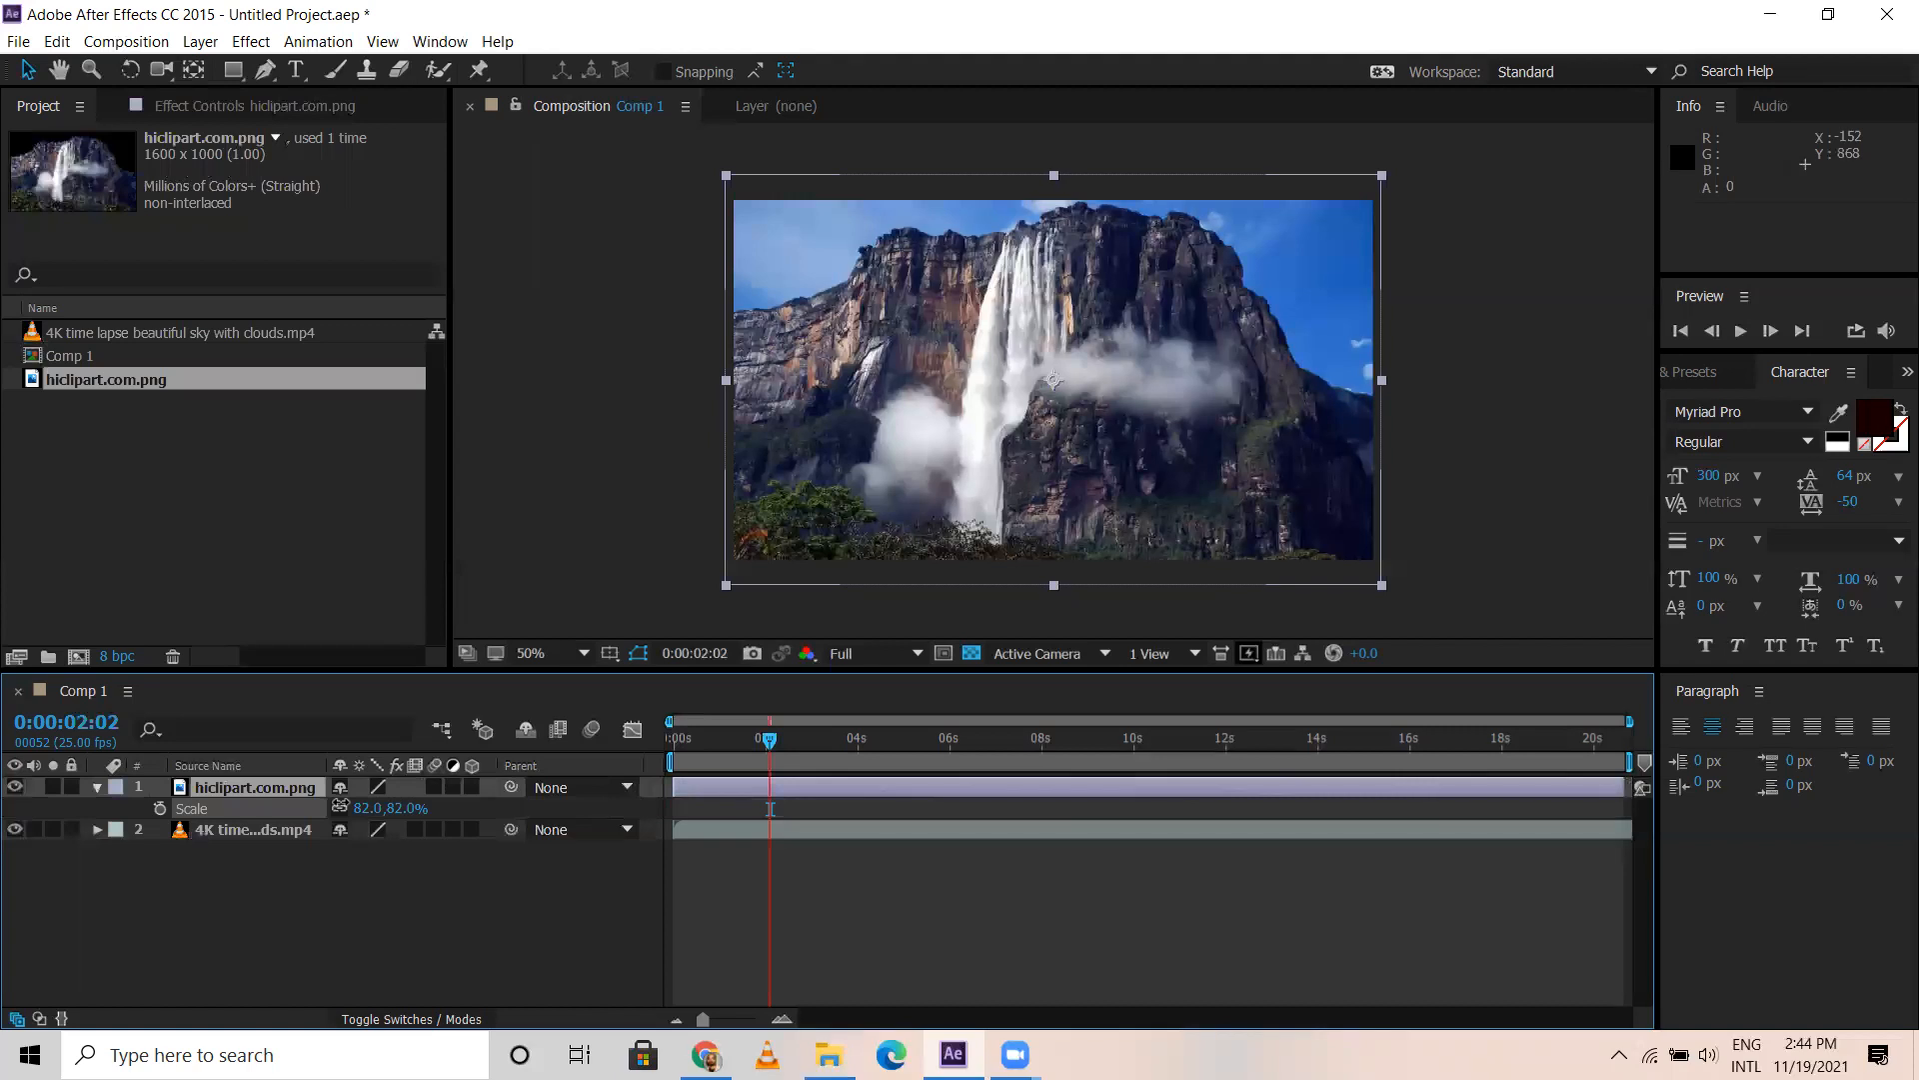
left_click_drag(1023, 336, 1029, 376)
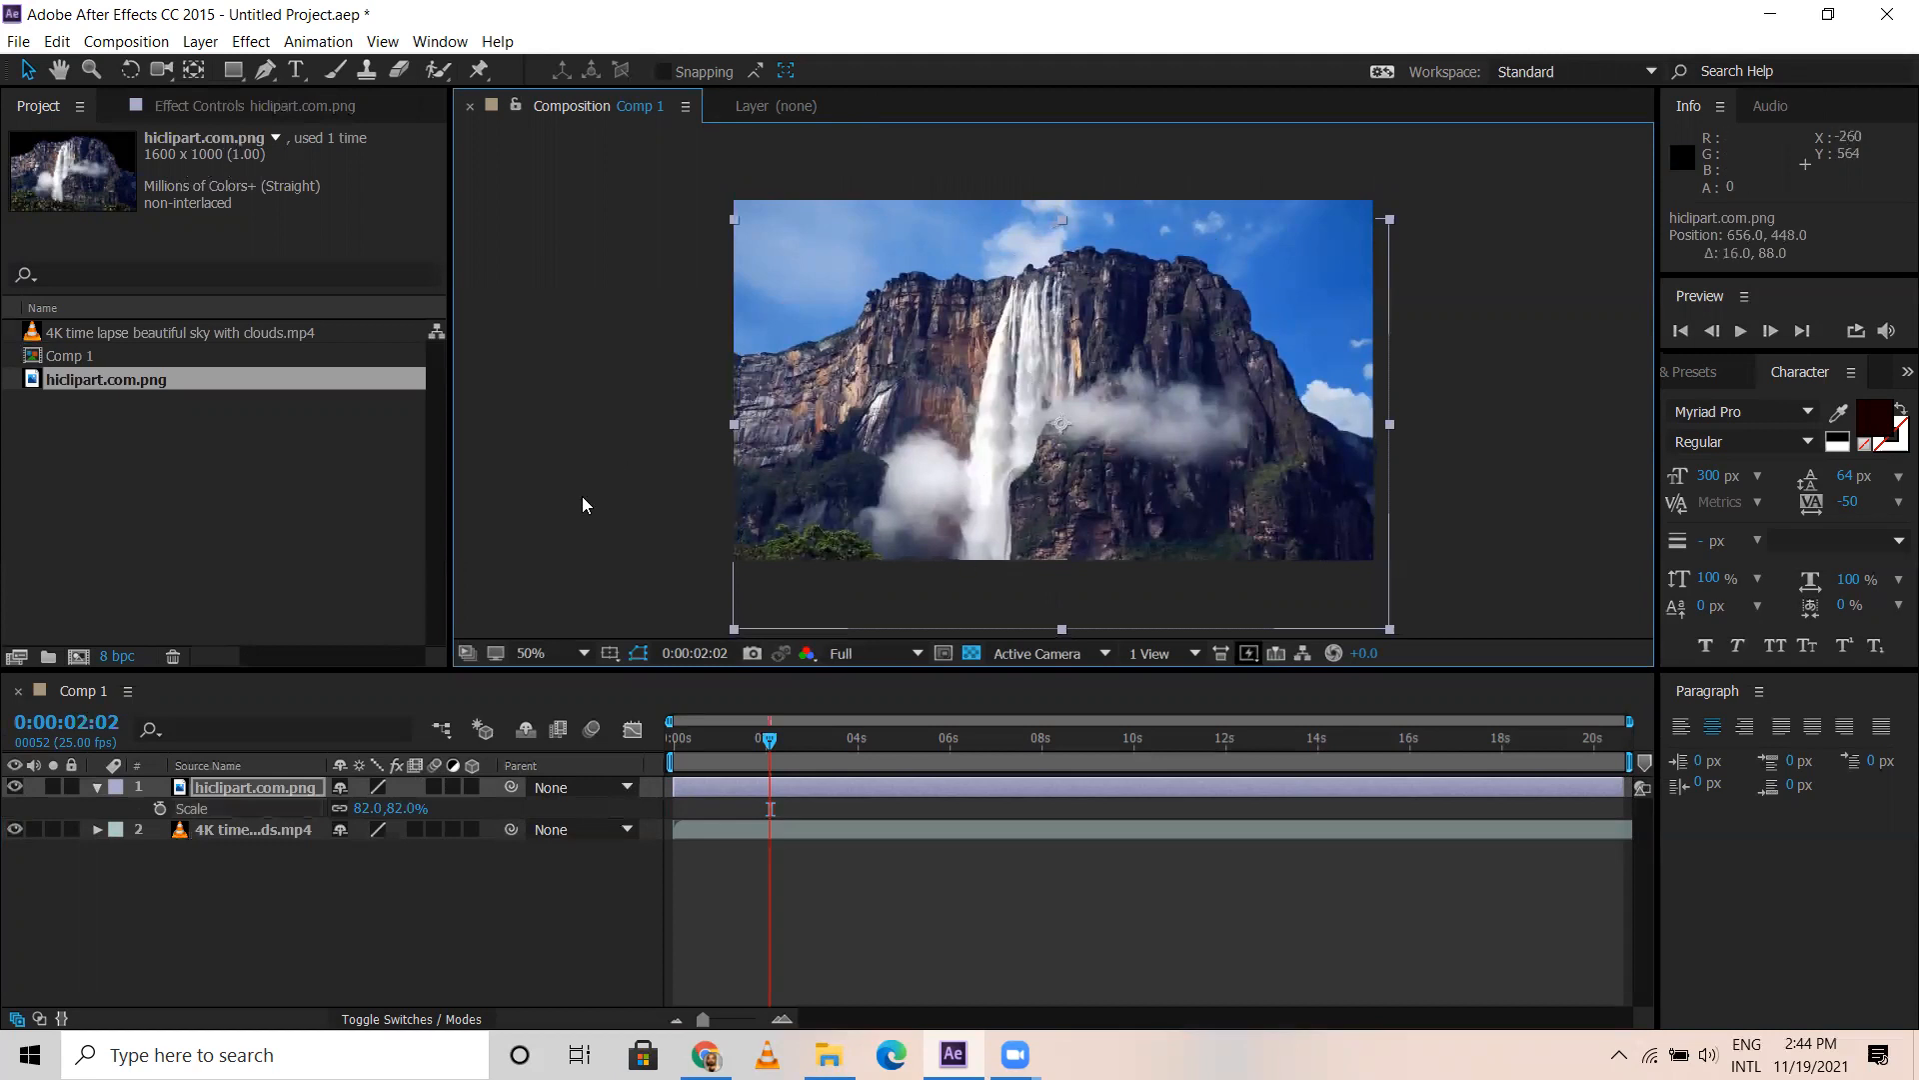
left_click(240, 575)
left_click(507, 915)
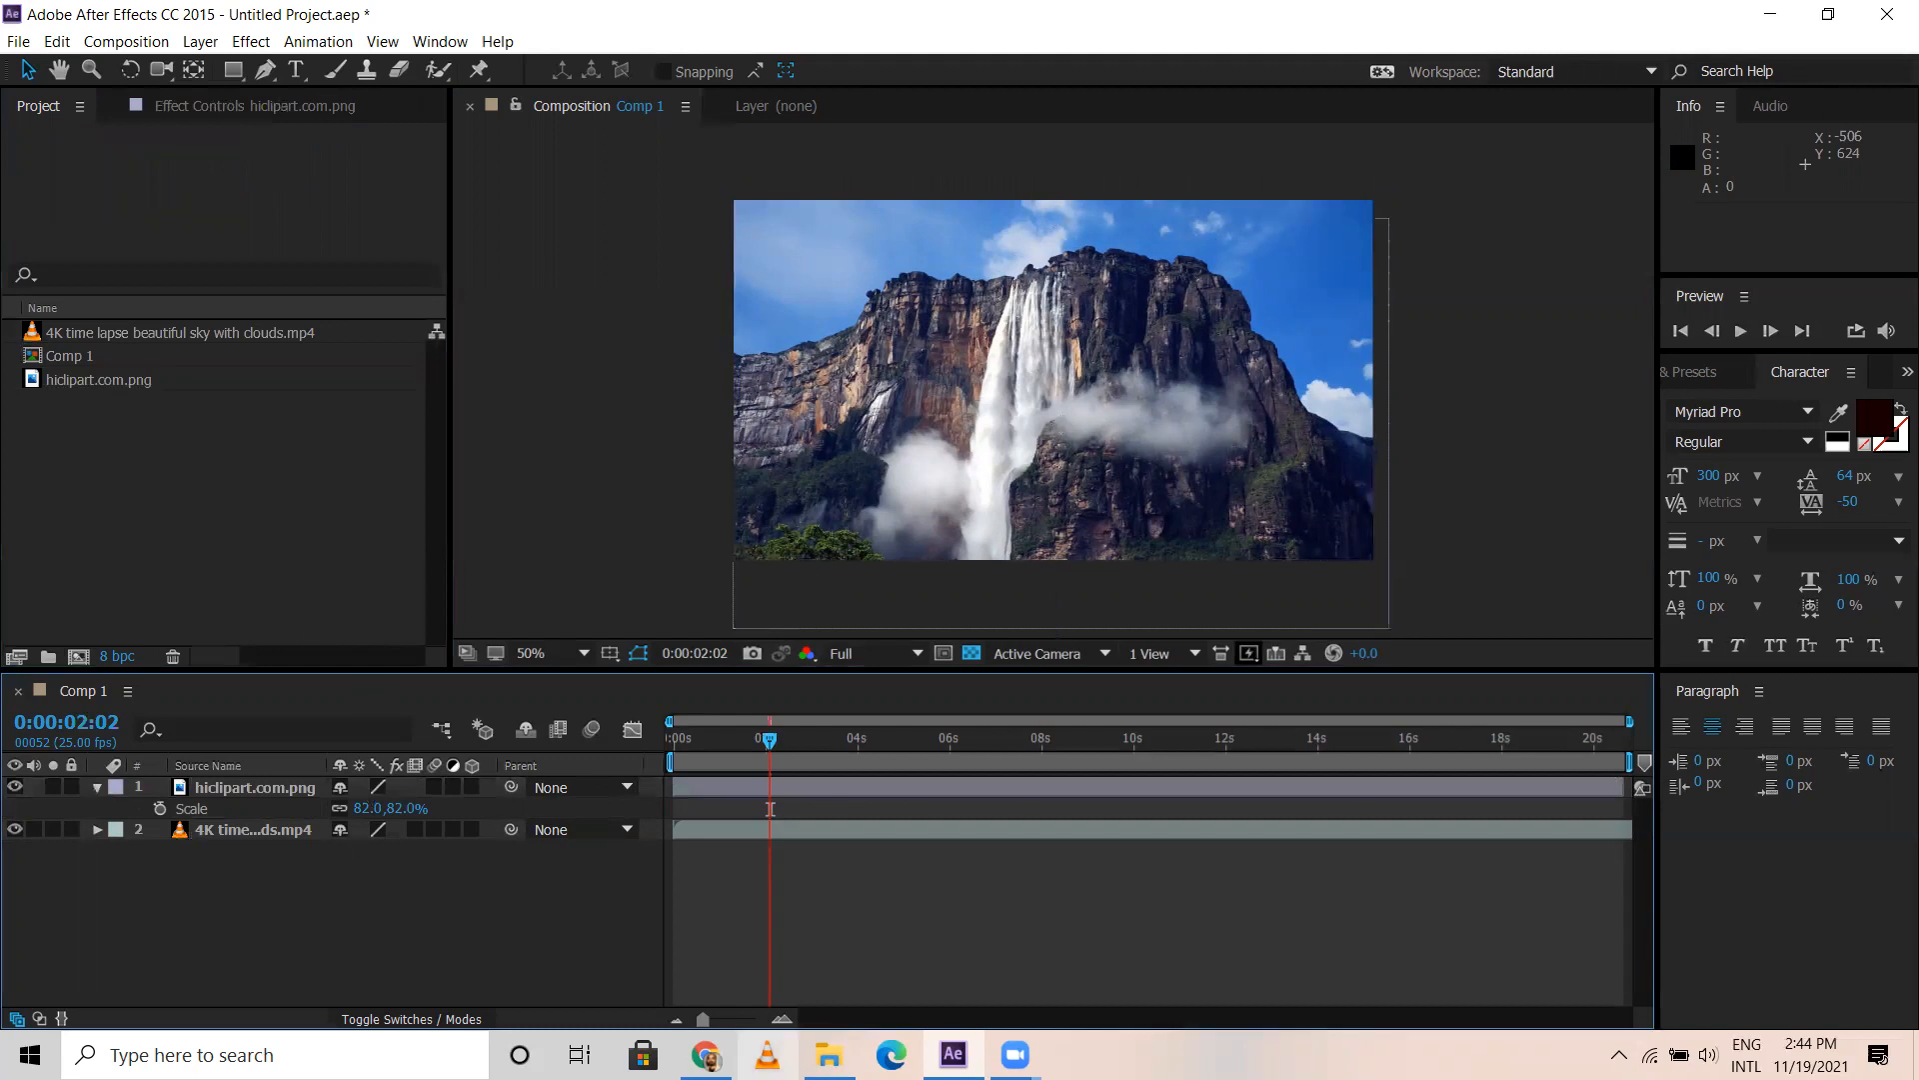
Import "waterfall on green screen free stock footage.mp4" from the Keying folder and place it as the top layer at 642, 348
left_click(829, 1054)
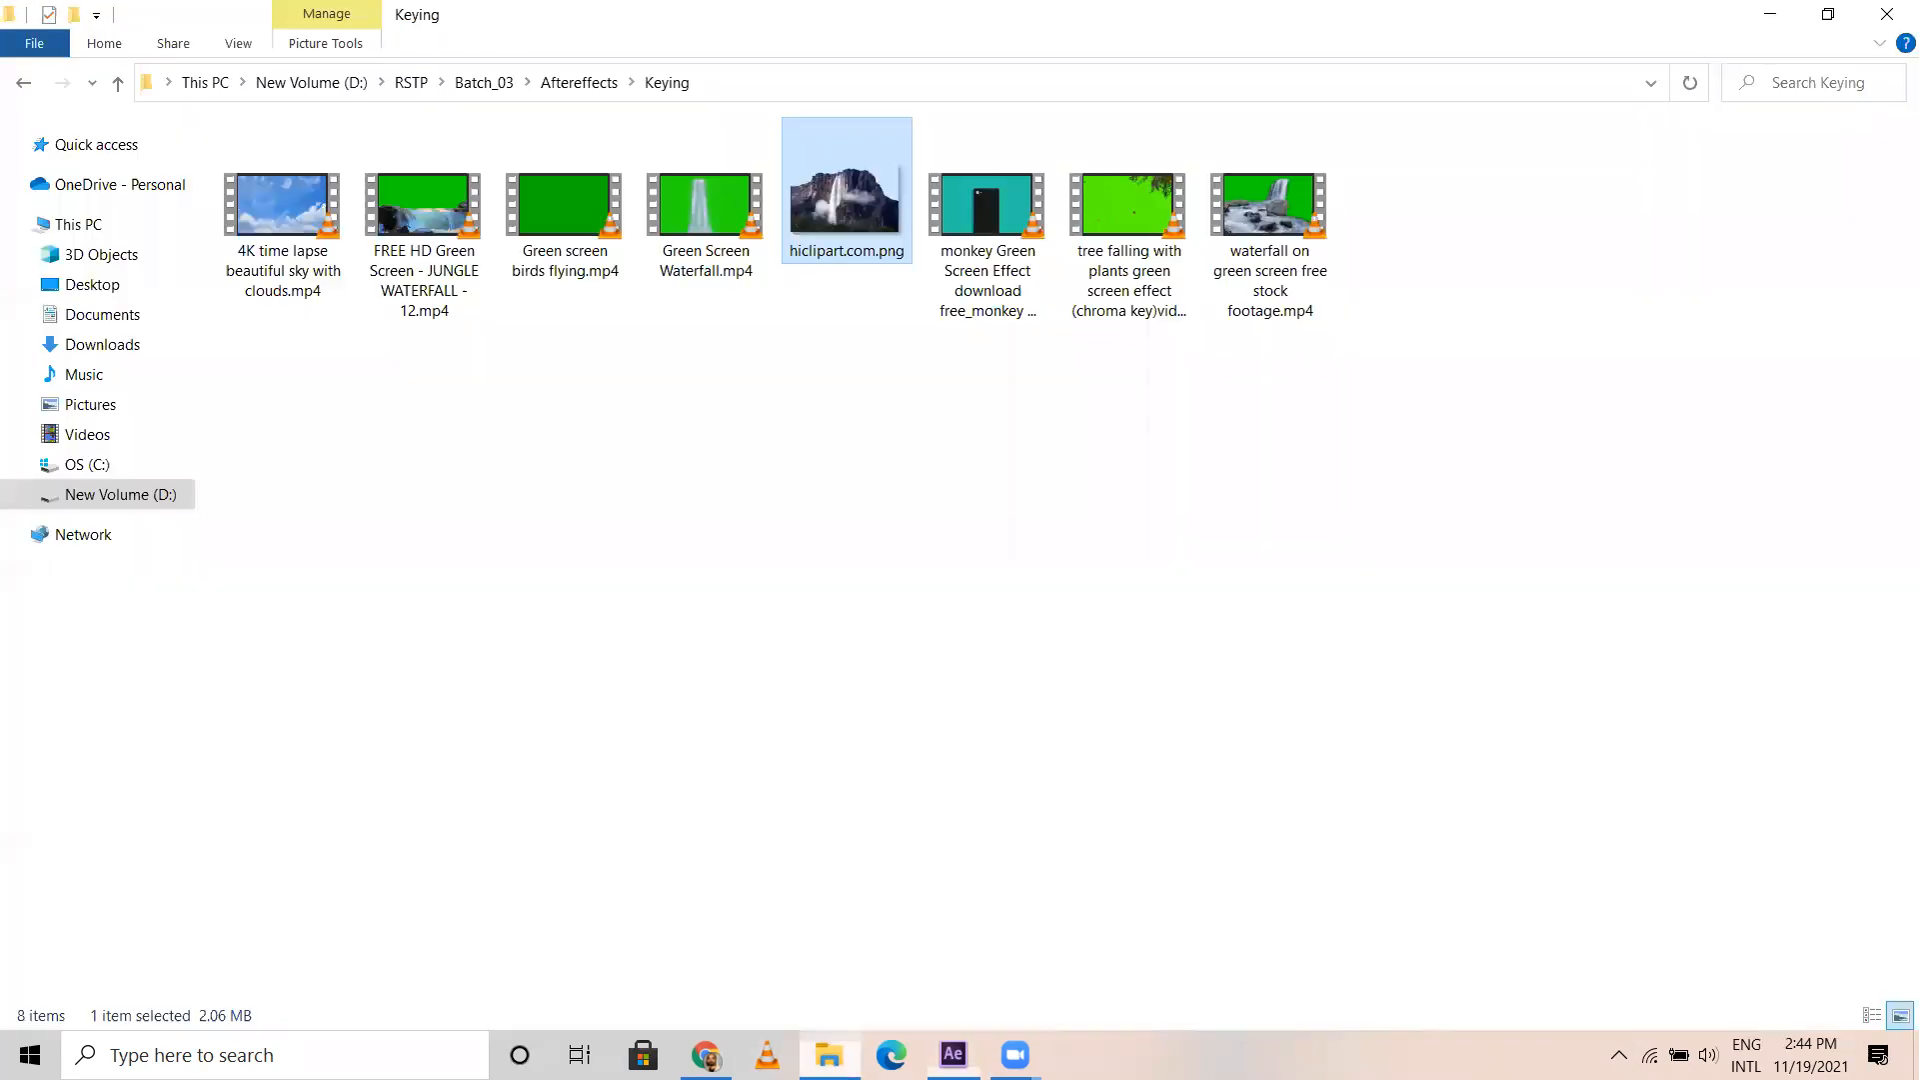
left_click(981, 549)
left_click_drag(1270, 204, 970, 928)
left_click_drag(698, 881, 208, 778)
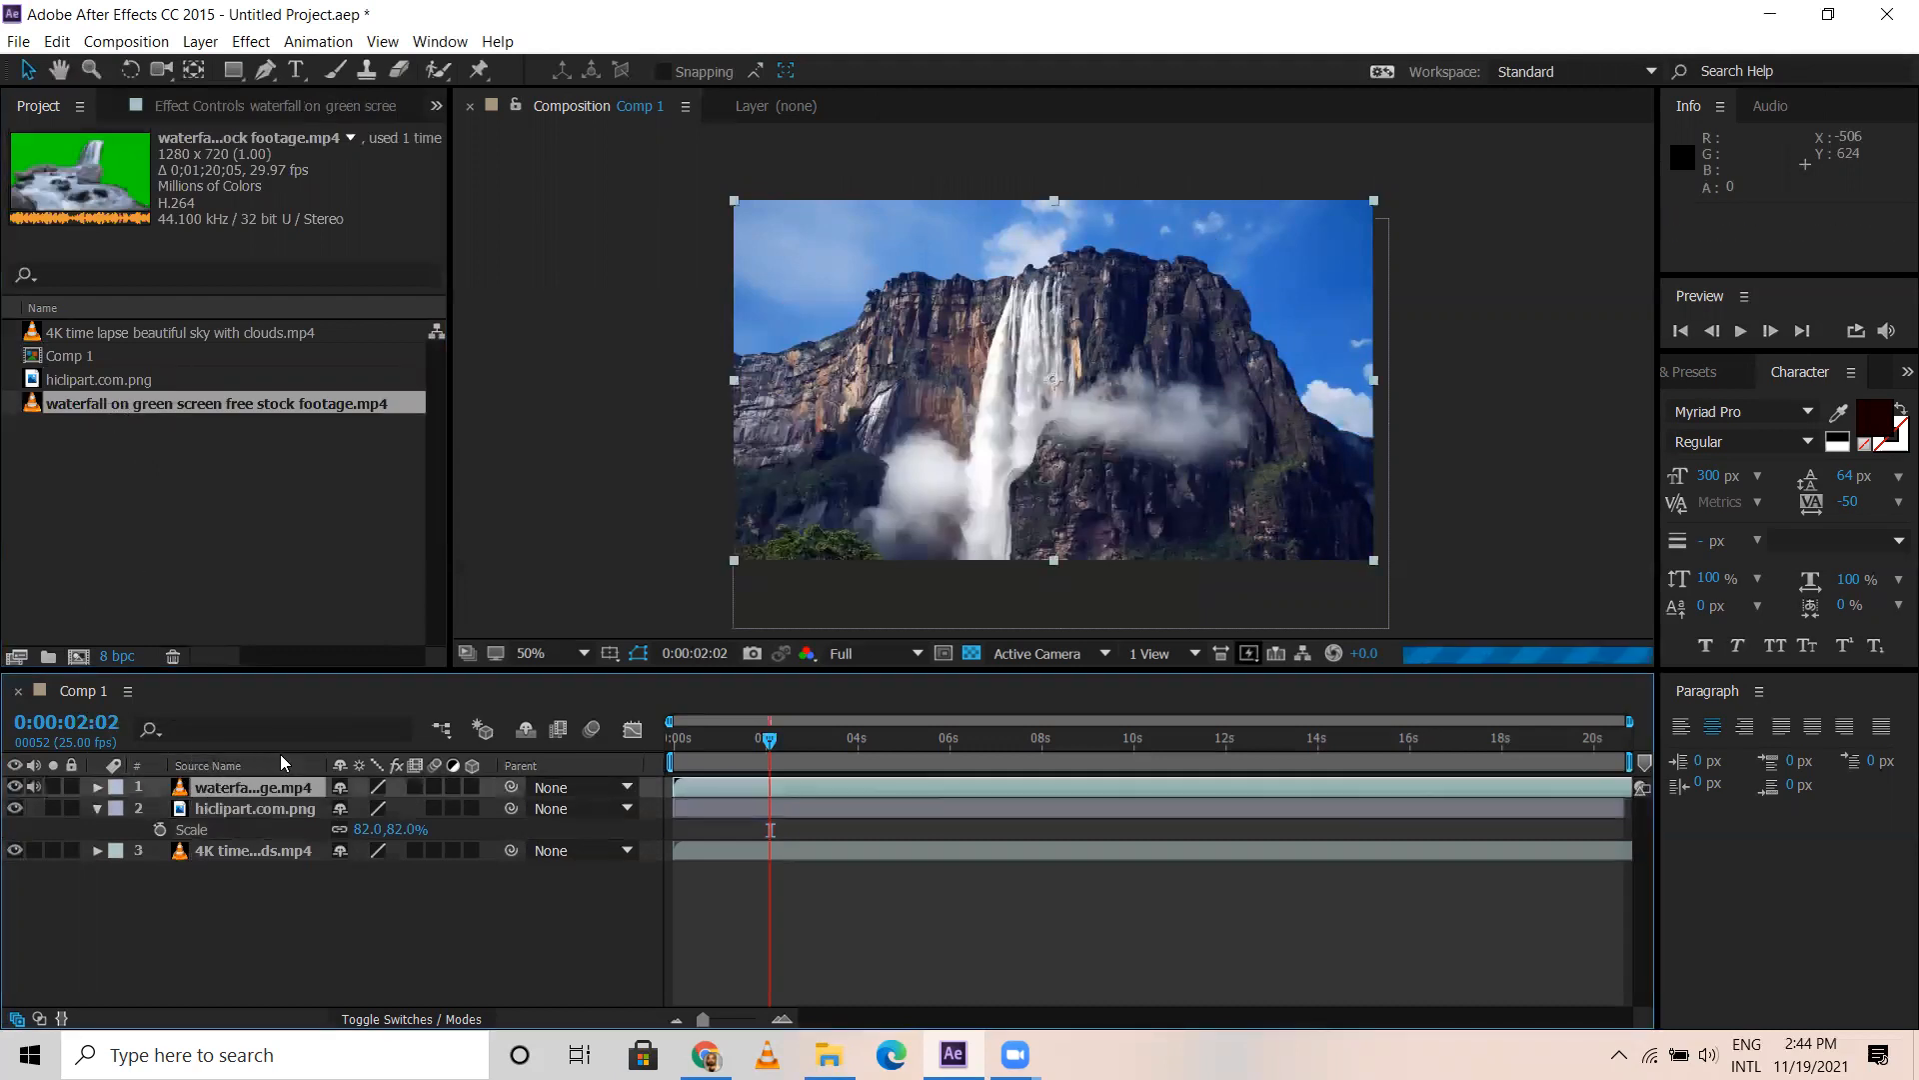
mouse_move(1084, 306)
left_mouse_down()
mouse_move(1078, 385)
mouse_move(1032, 460)
mouse_move(993, 381)
mouse_move(986, 352)
mouse_move(1046, 368)
mouse_move(1133, 471)
mouse_move(1000, 364)
mouse_move(1012, 436)
mouse_move(978, 380)
mouse_move(1122, 321)
mouse_move(1078, 296)
left_mouse_up()
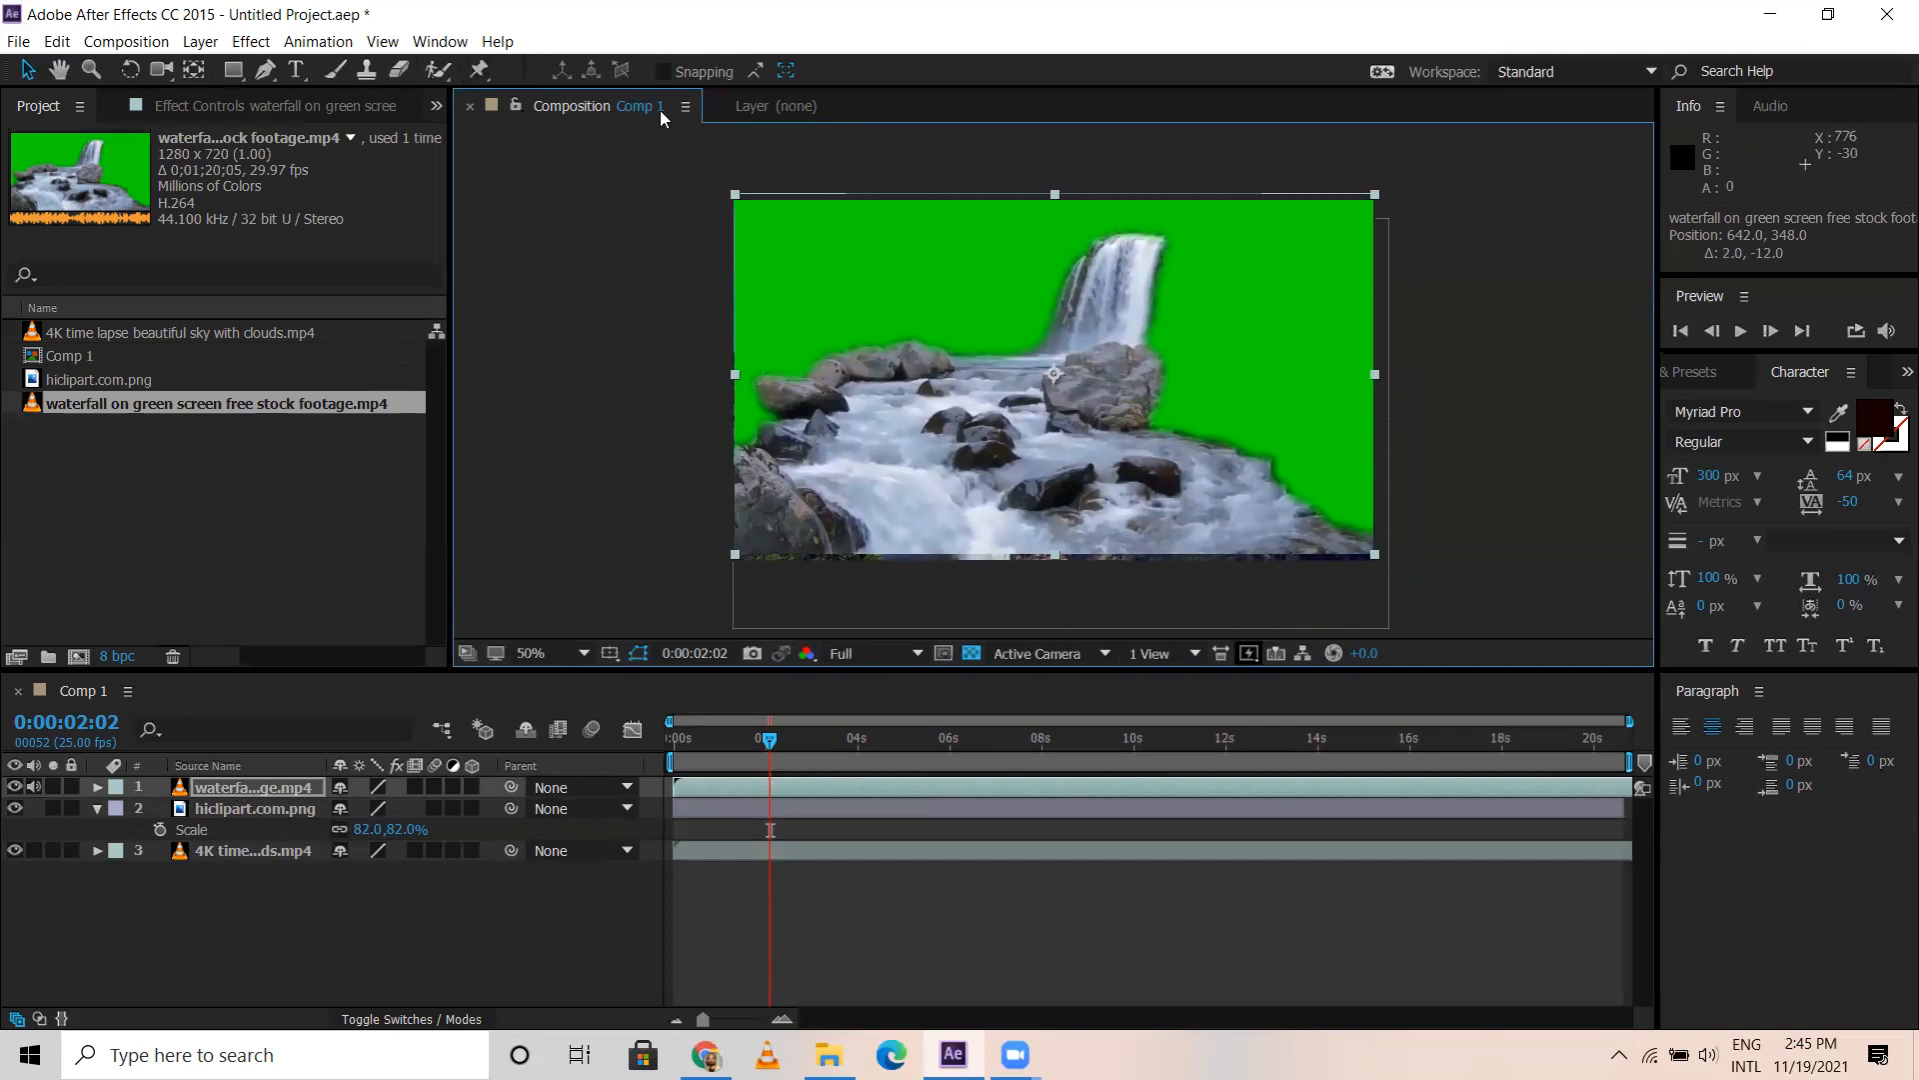
Apply the Keylight (1.2) keying effect to the waterfall green screen layer
left_click(240, 42)
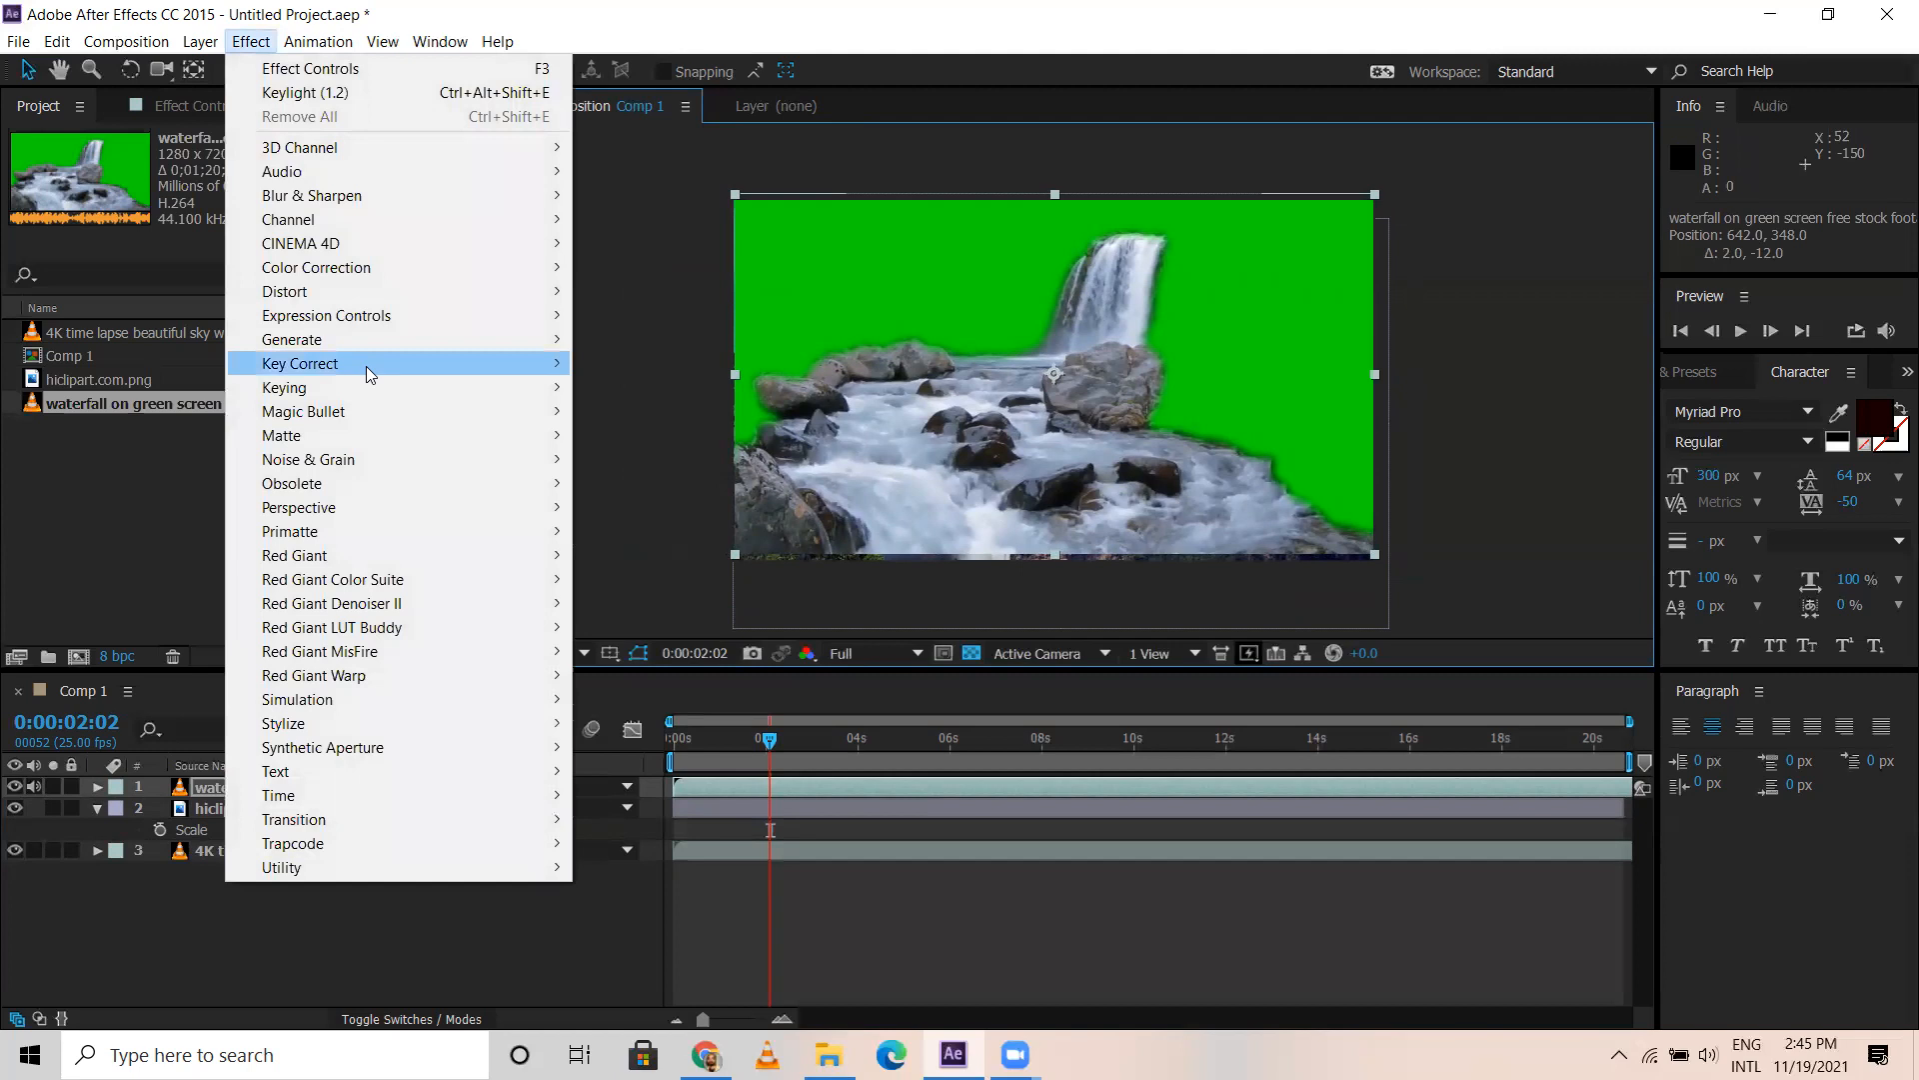
mouse_move(370, 390)
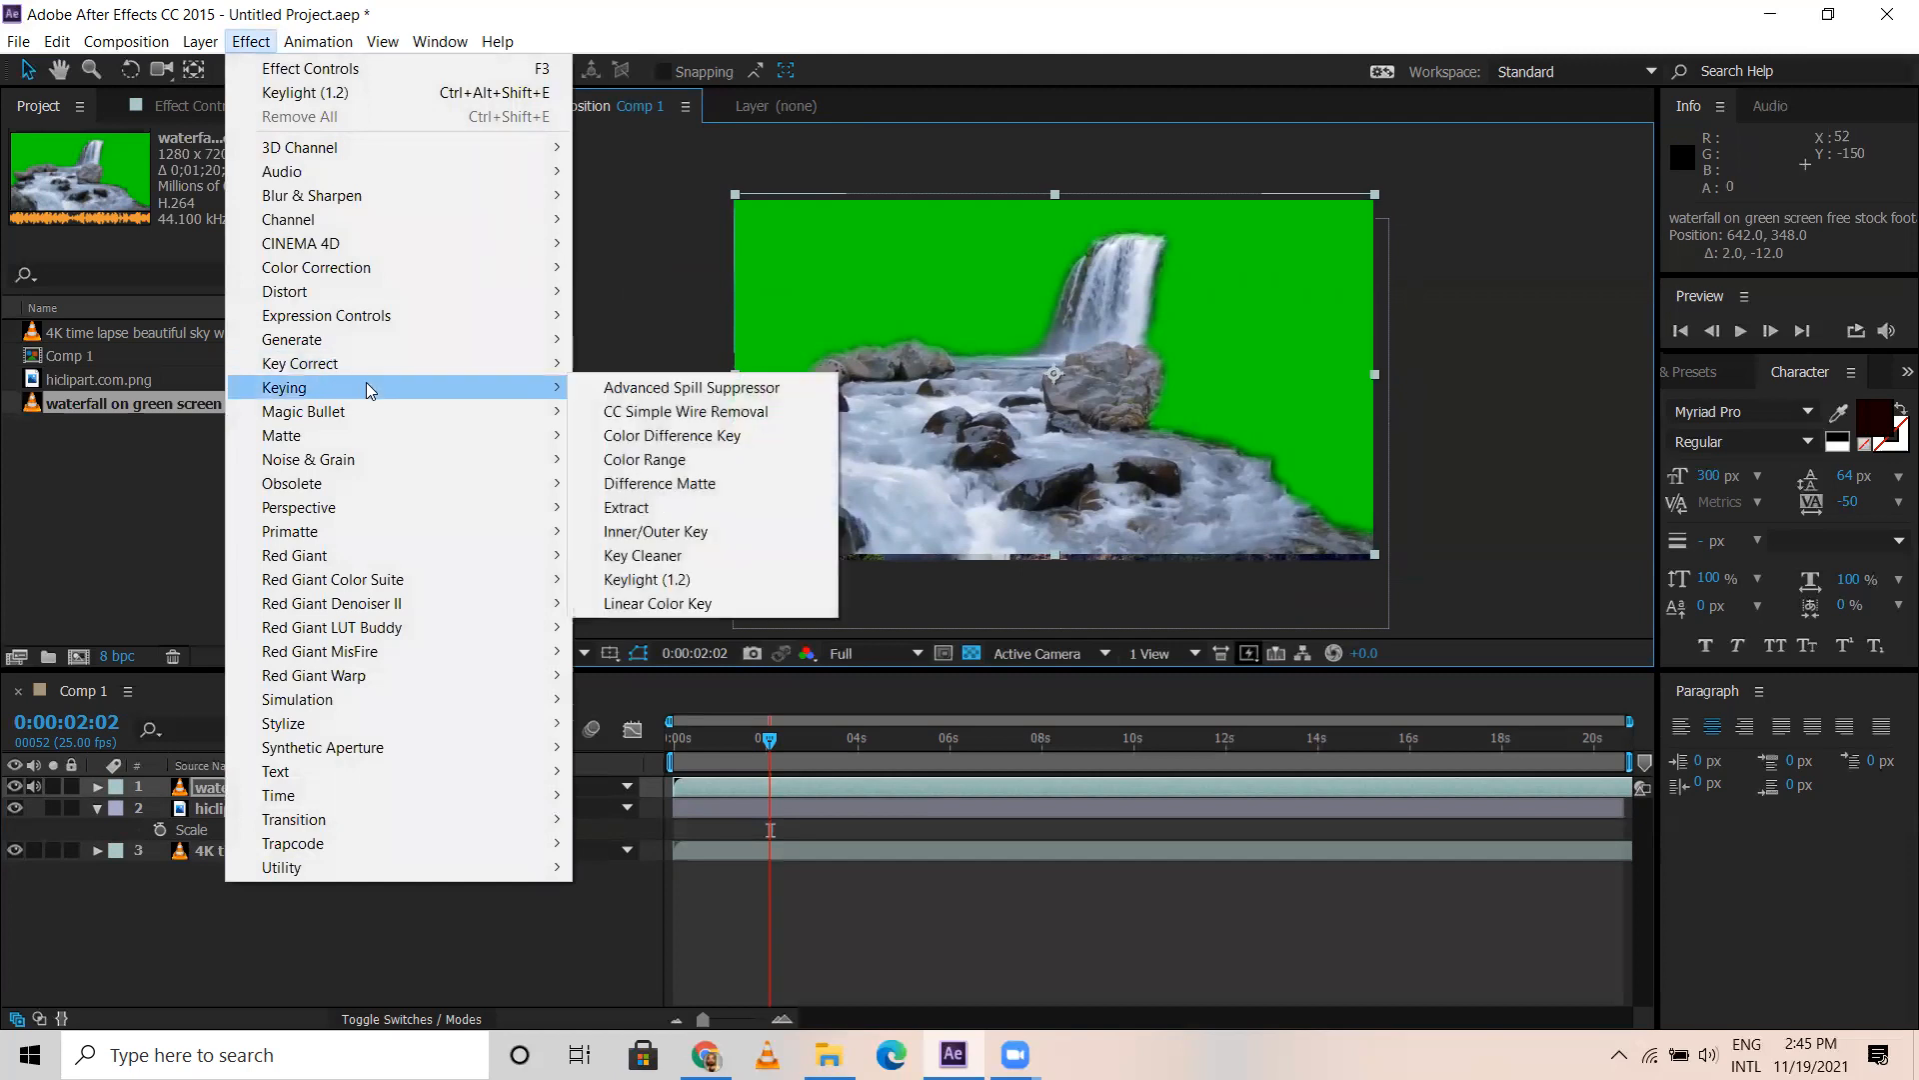
left_click(720, 584)
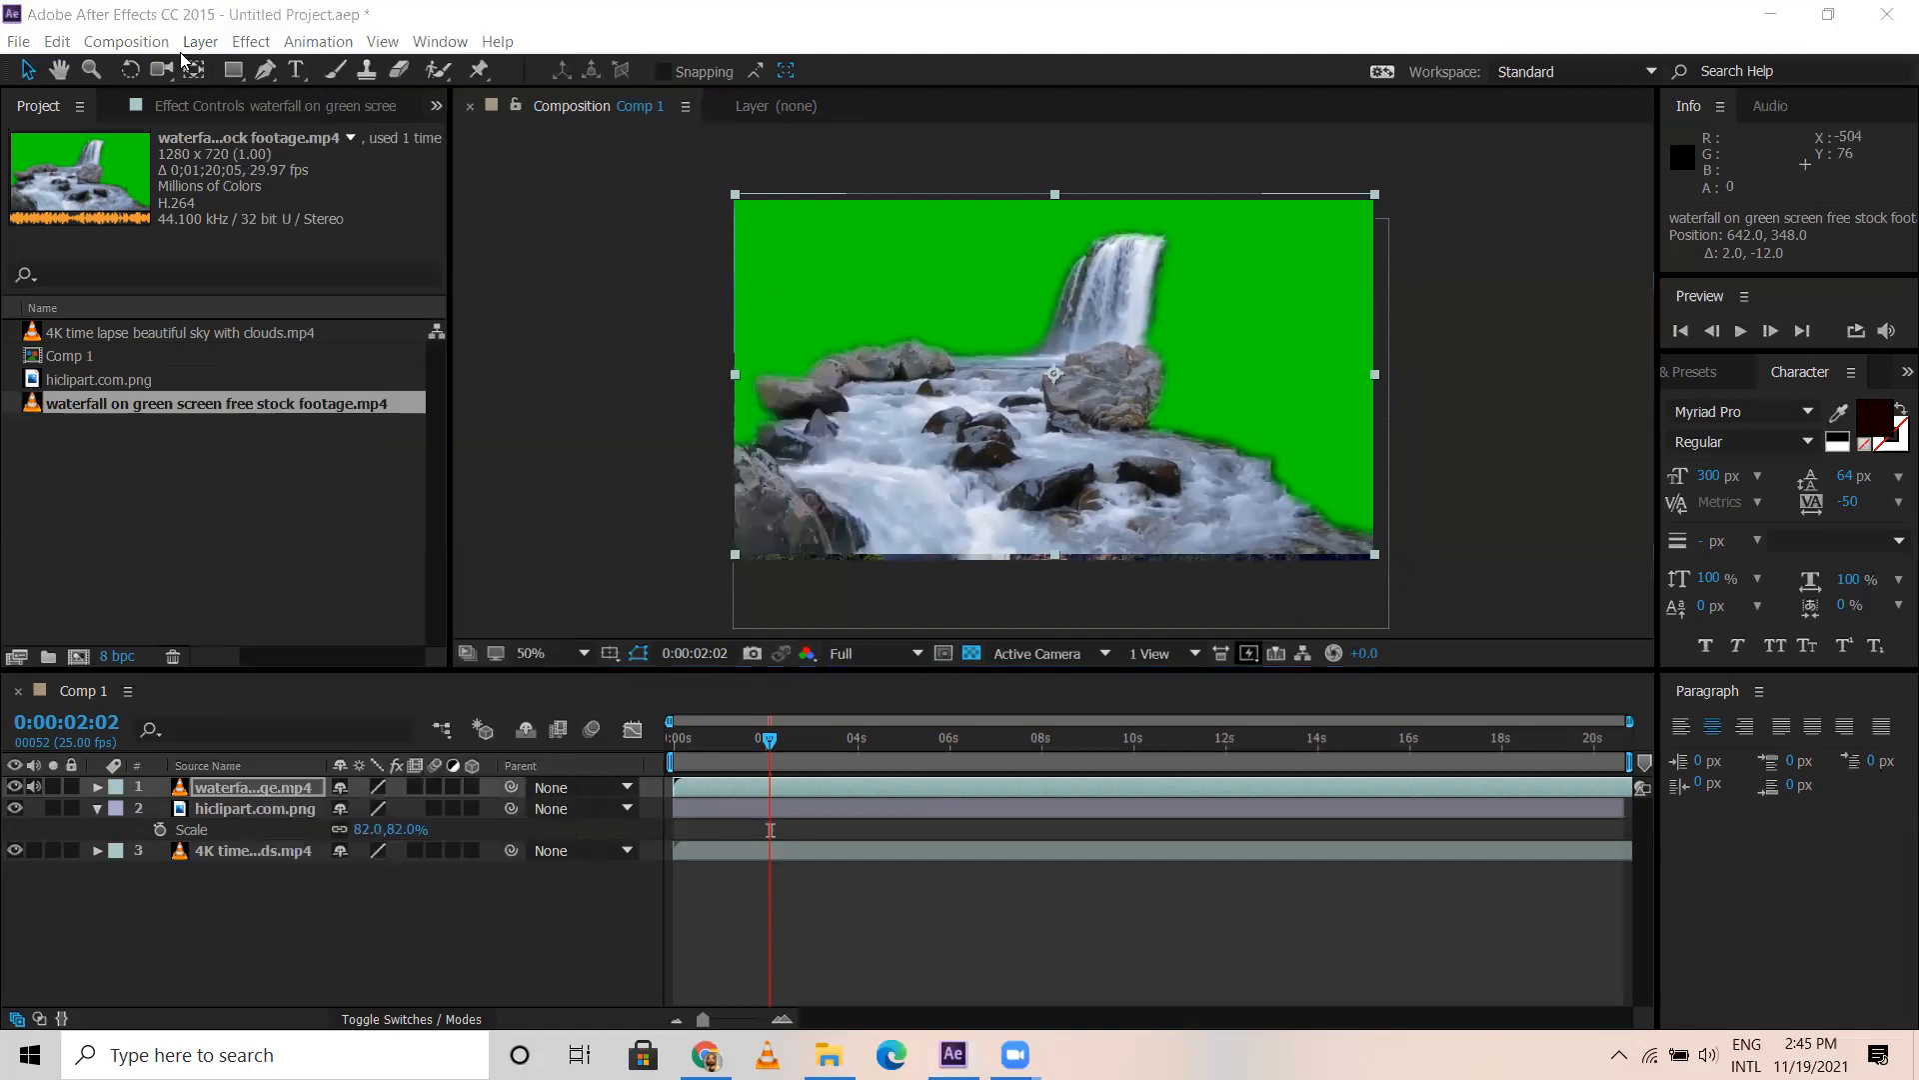
left_click(249, 42)
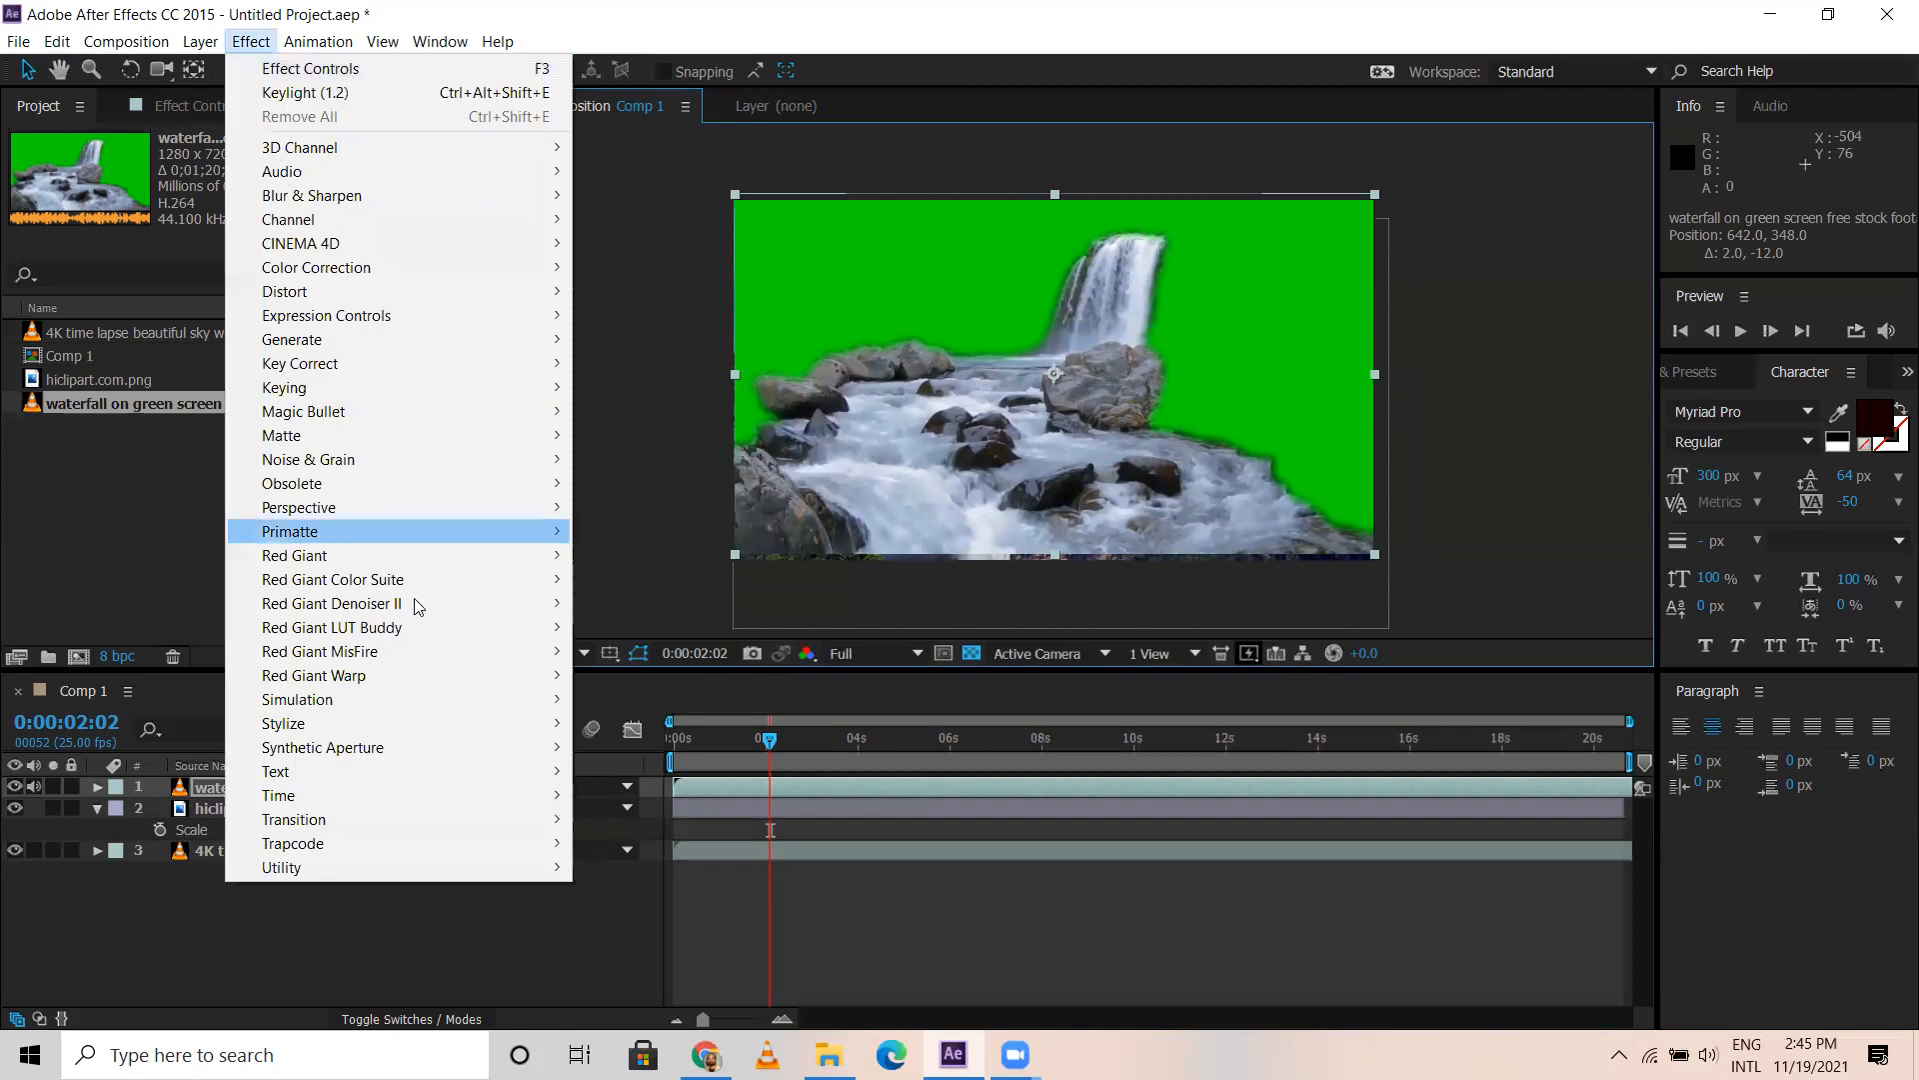
mouse_move(476, 395)
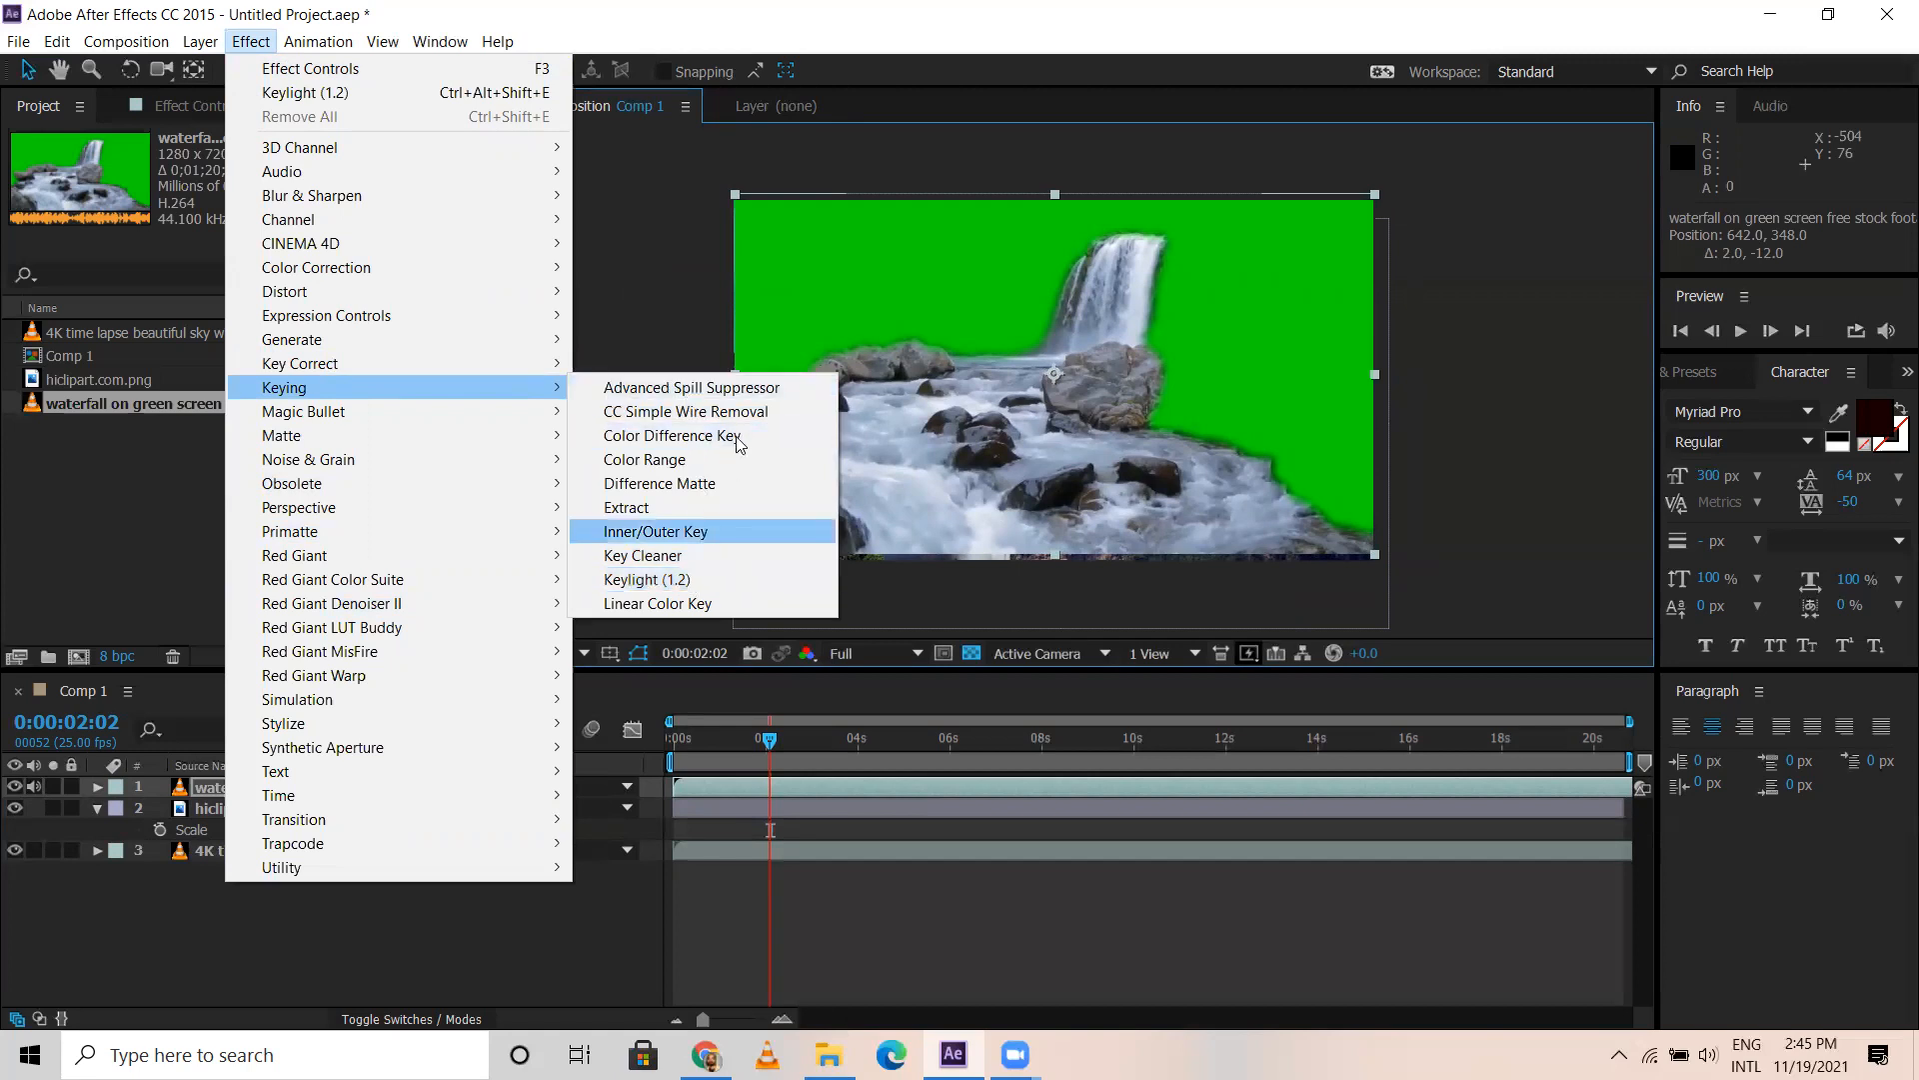
left_click(683, 581)
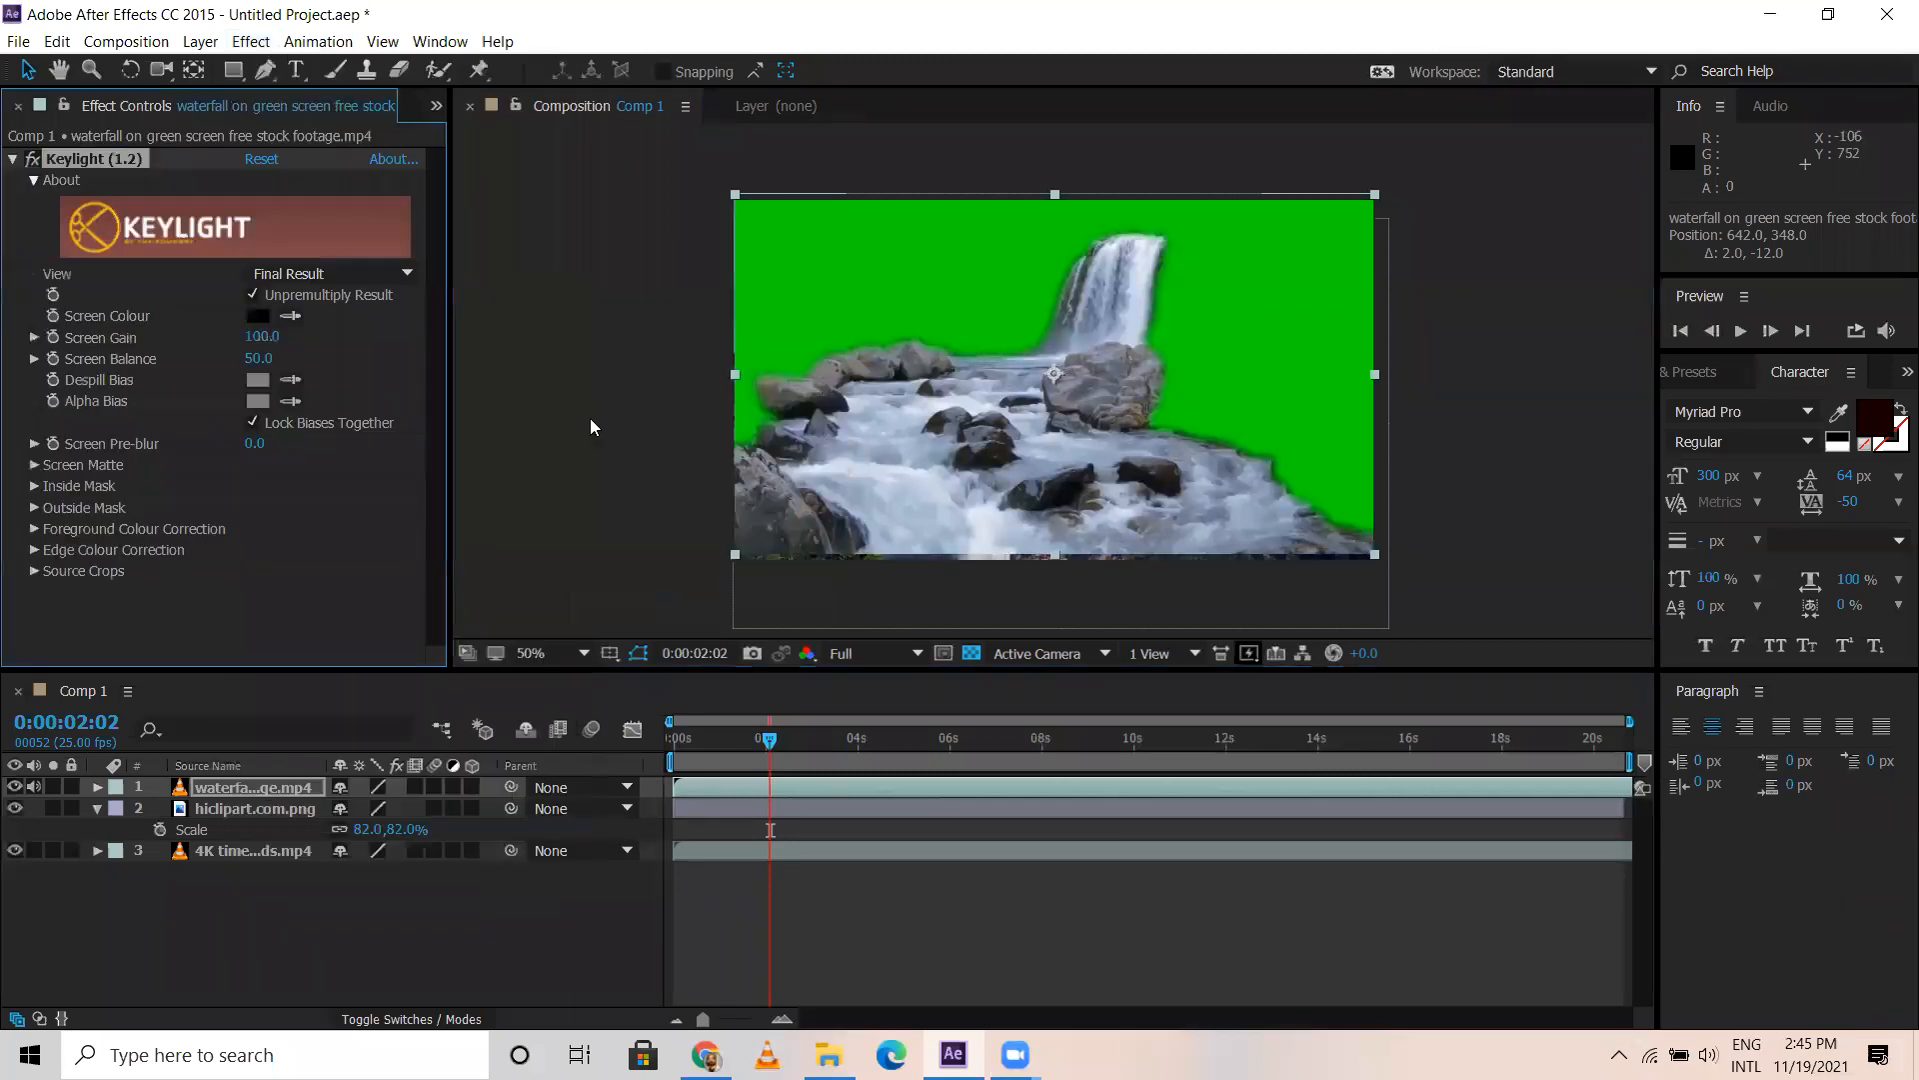
Key out the waterfall's green backdrop by sampling it as Screen Colour, with Screen Gain 105 and Screen Balance 45
left_click(289, 316)
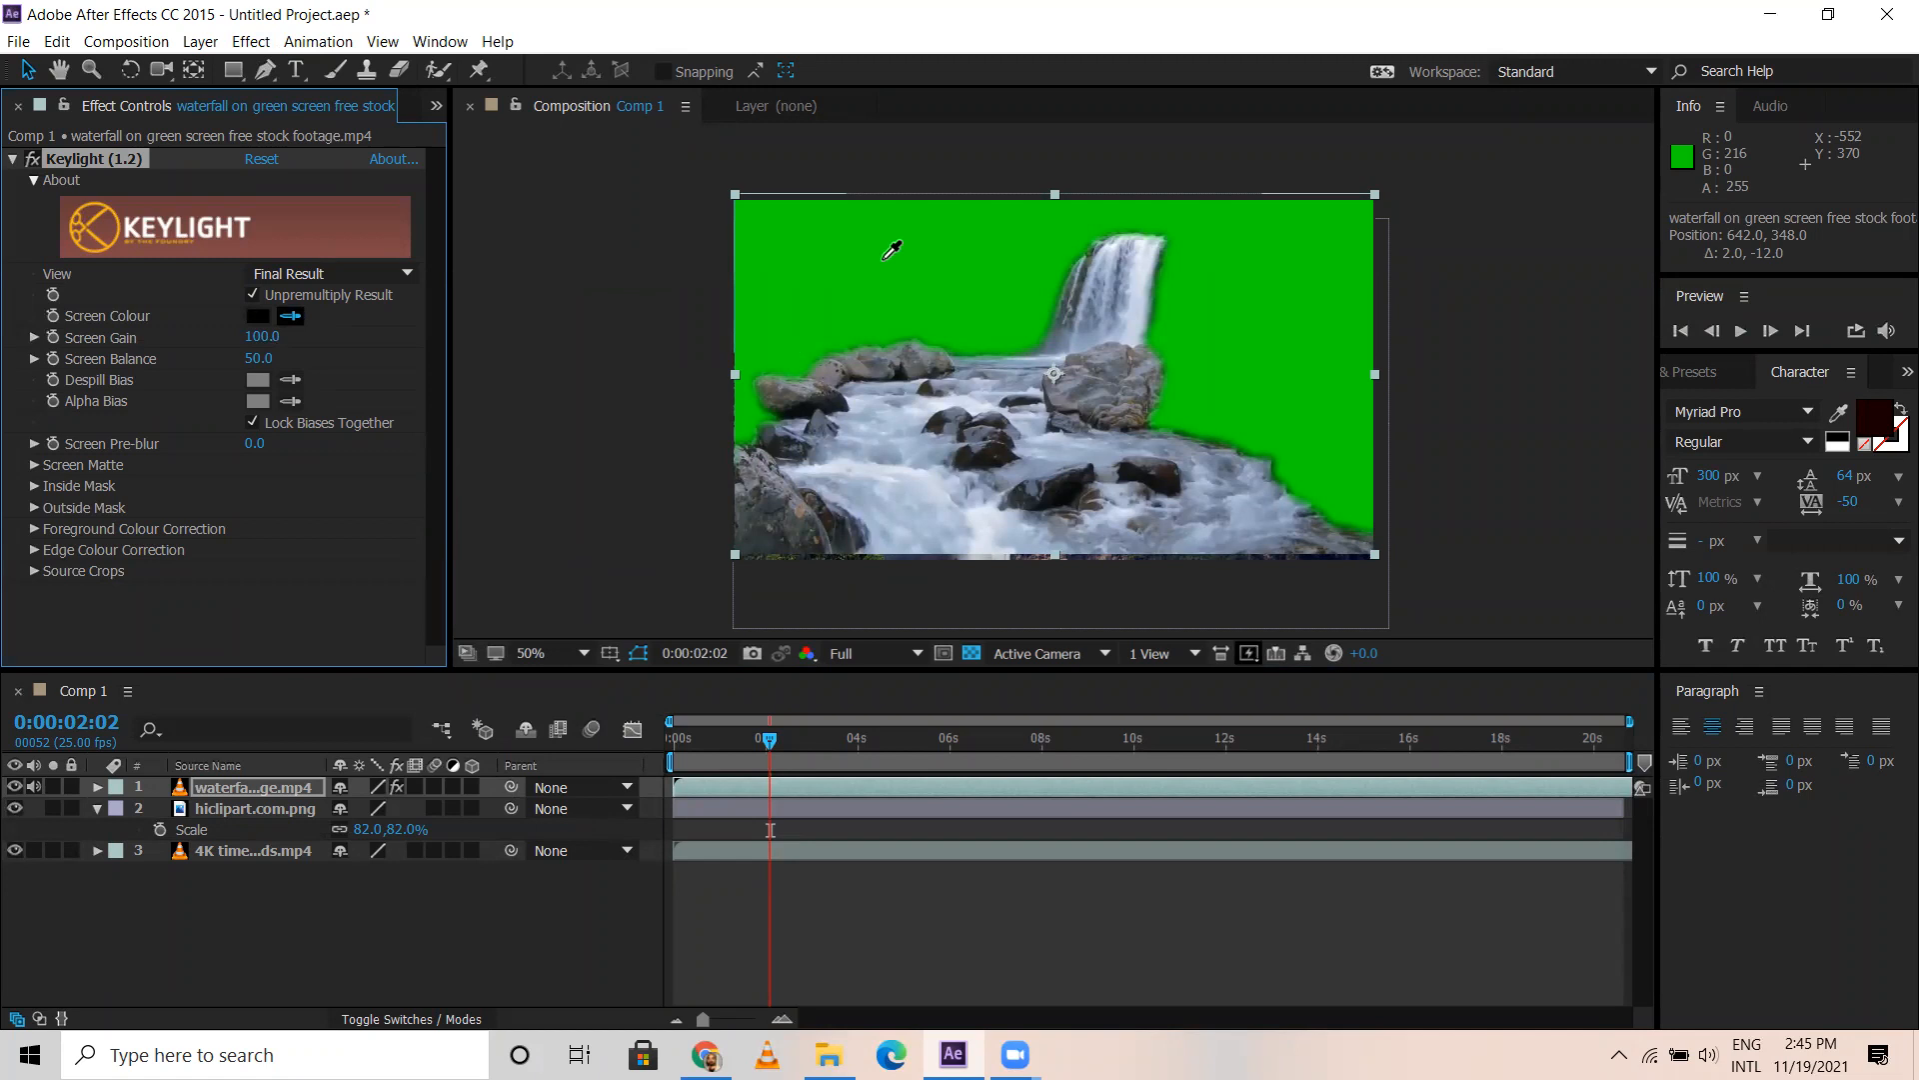
left_click(883, 258)
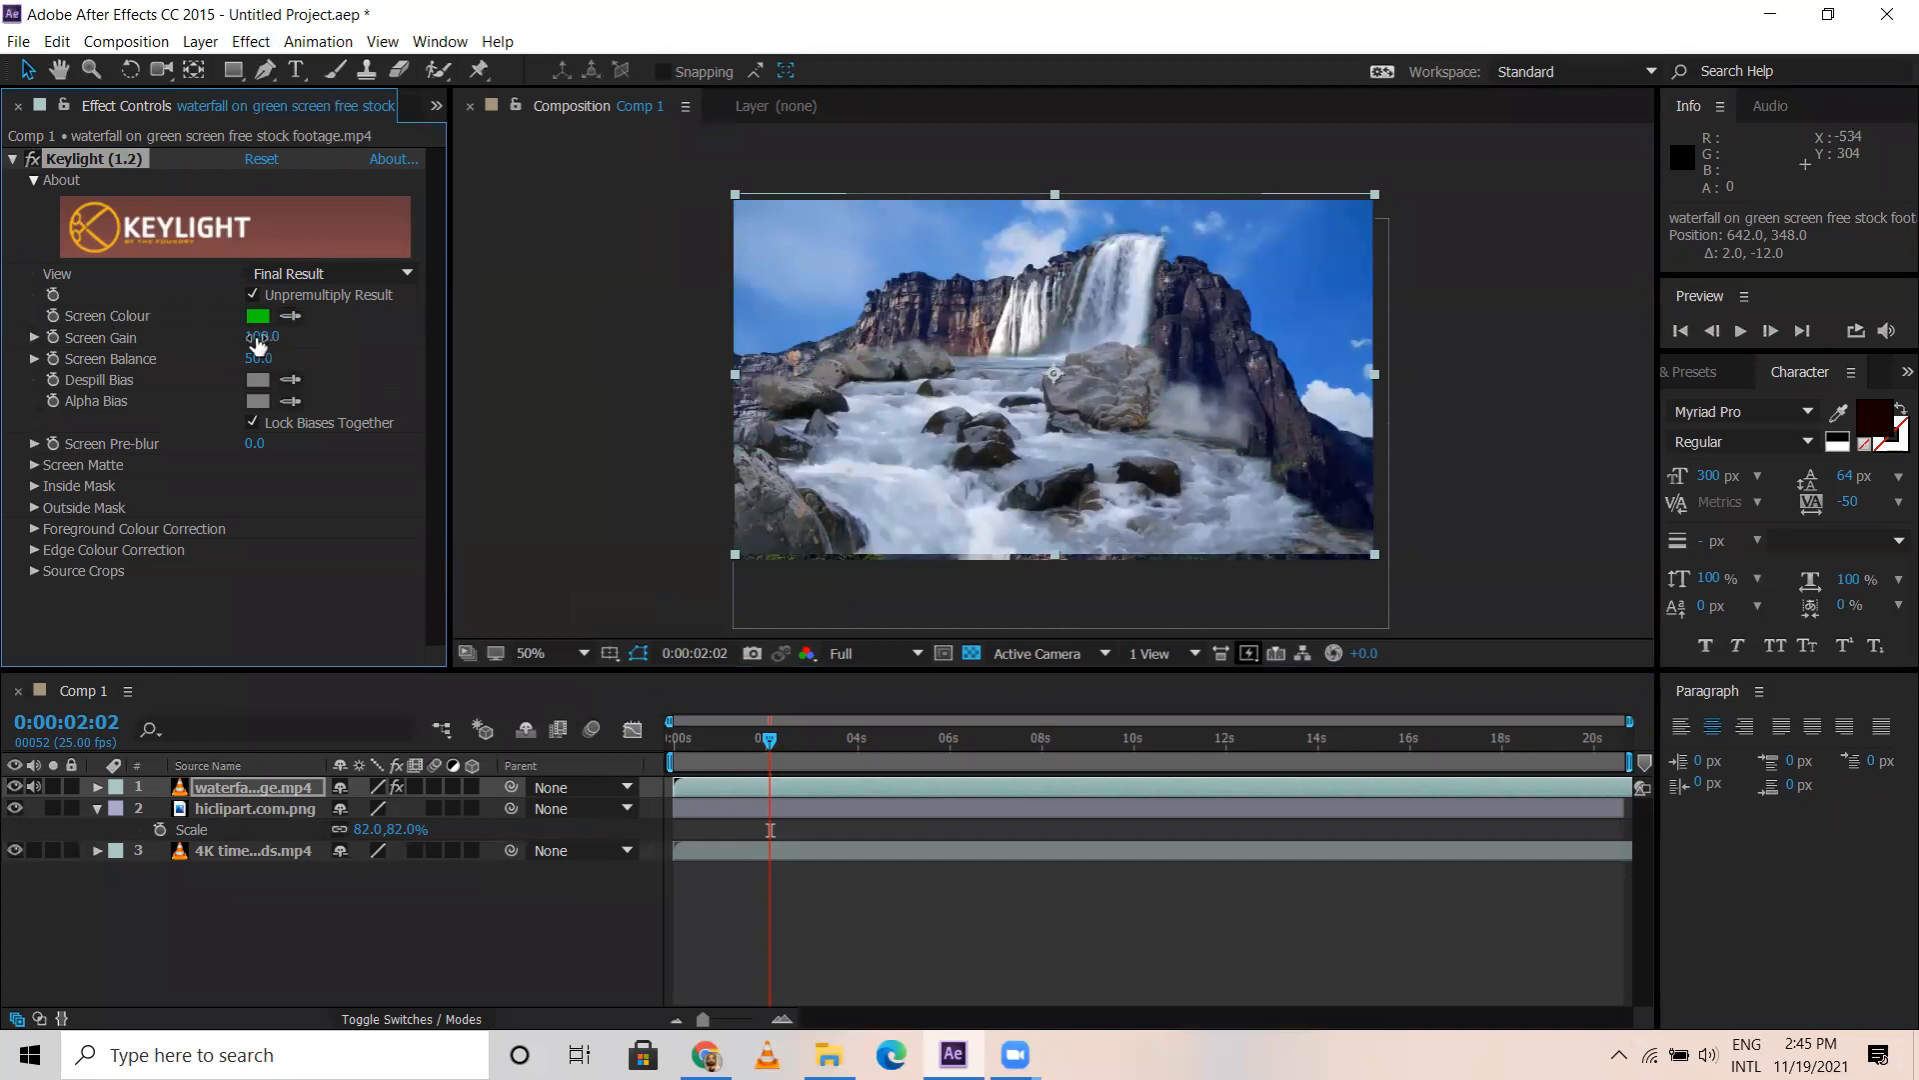
mouse_move(262, 337)
left_mouse_down()
mouse_move(197, 324)
mouse_move(272, 350)
left_mouse_up()
mouse_move(330, 358)
left_mouse_down()
mouse_move(300, 366)
mouse_move(434, 372)
mouse_move(317, 366)
left_mouse_up()
Scale the waterfall layer to 55% and place it at 452, 548 at the foot of the mountain's waterfall
left_click_drag(1030, 414, 946, 491)
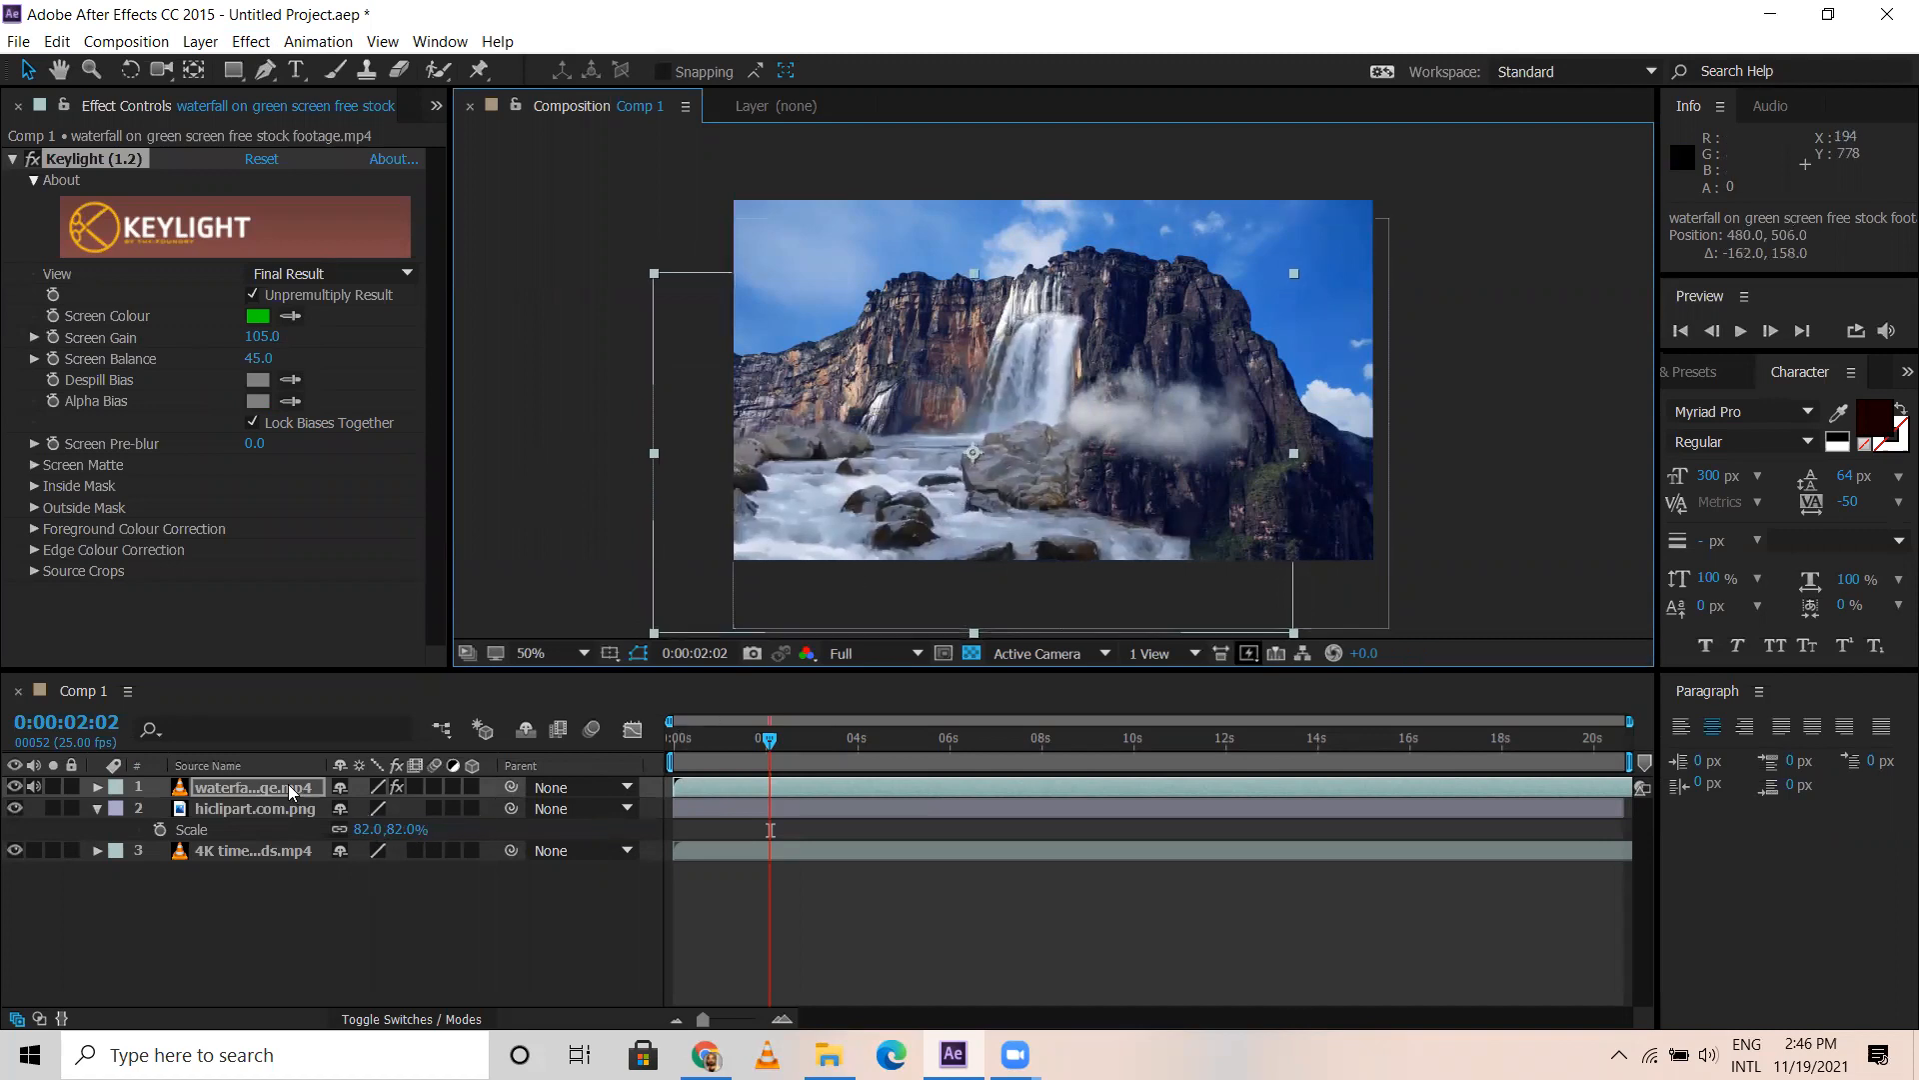
left_click(98, 809)
left_click(212, 789)
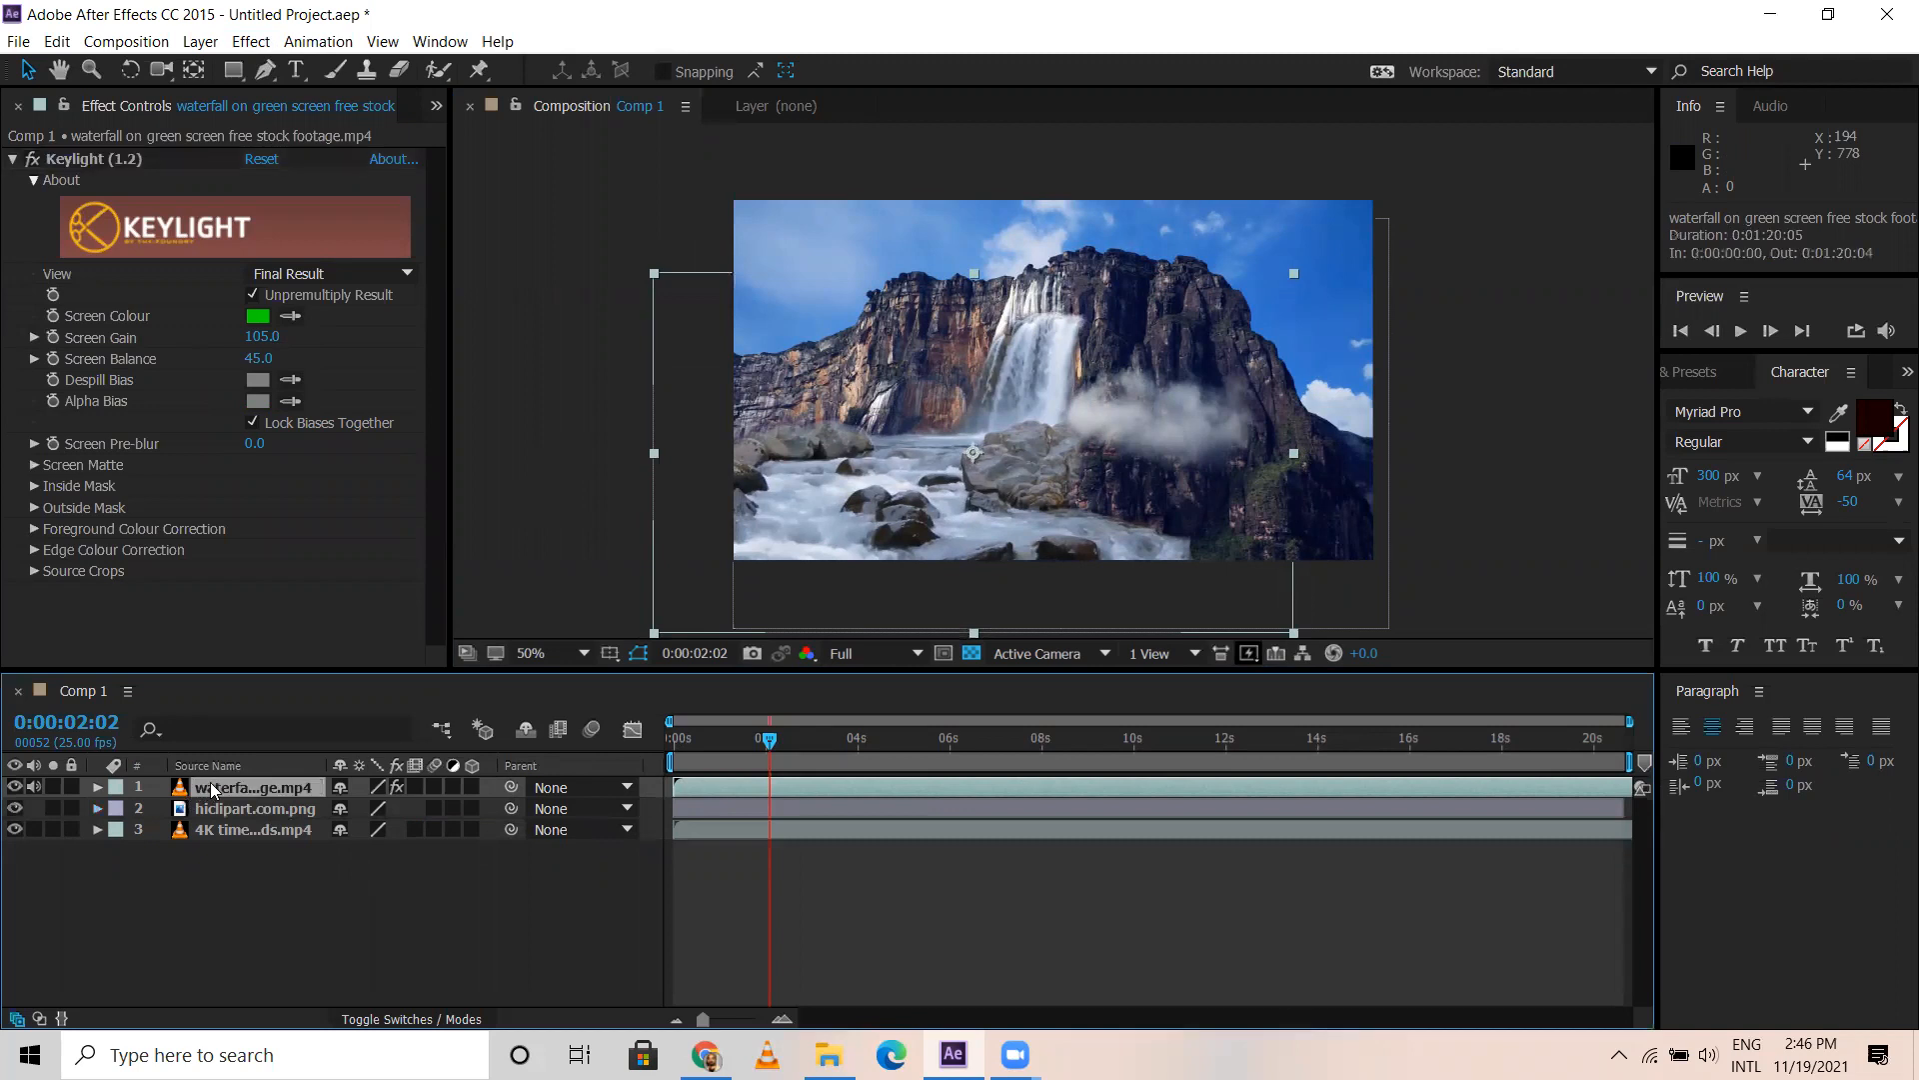
key("s")
left_click_drag(391, 814, 297, 797)
mouse_move(924, 456)
left_mouse_down()
mouse_move(924, 490)
mouse_move(909, 483)
left_mouse_up()
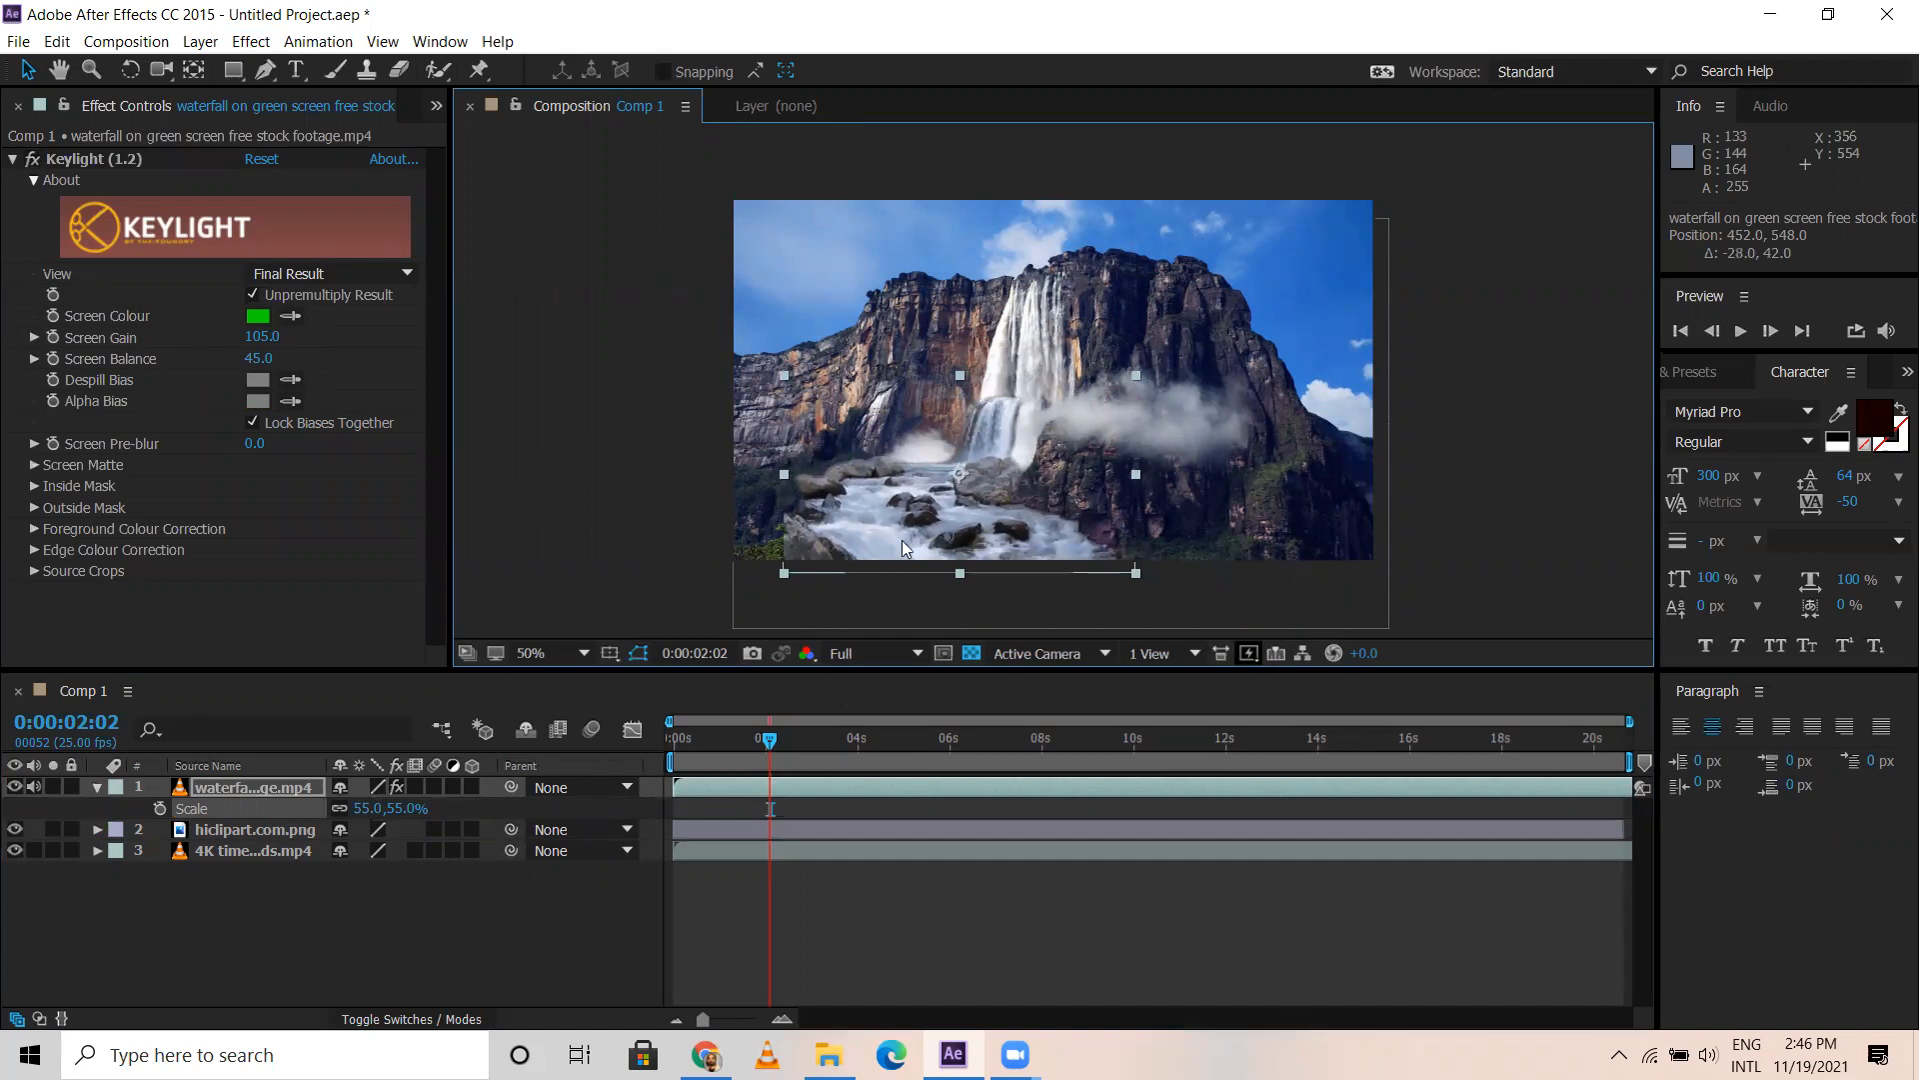
Play back the composite from near the start and mute the waterfall layer's audio
left_click_drag(742, 739, 700, 740)
key("space")
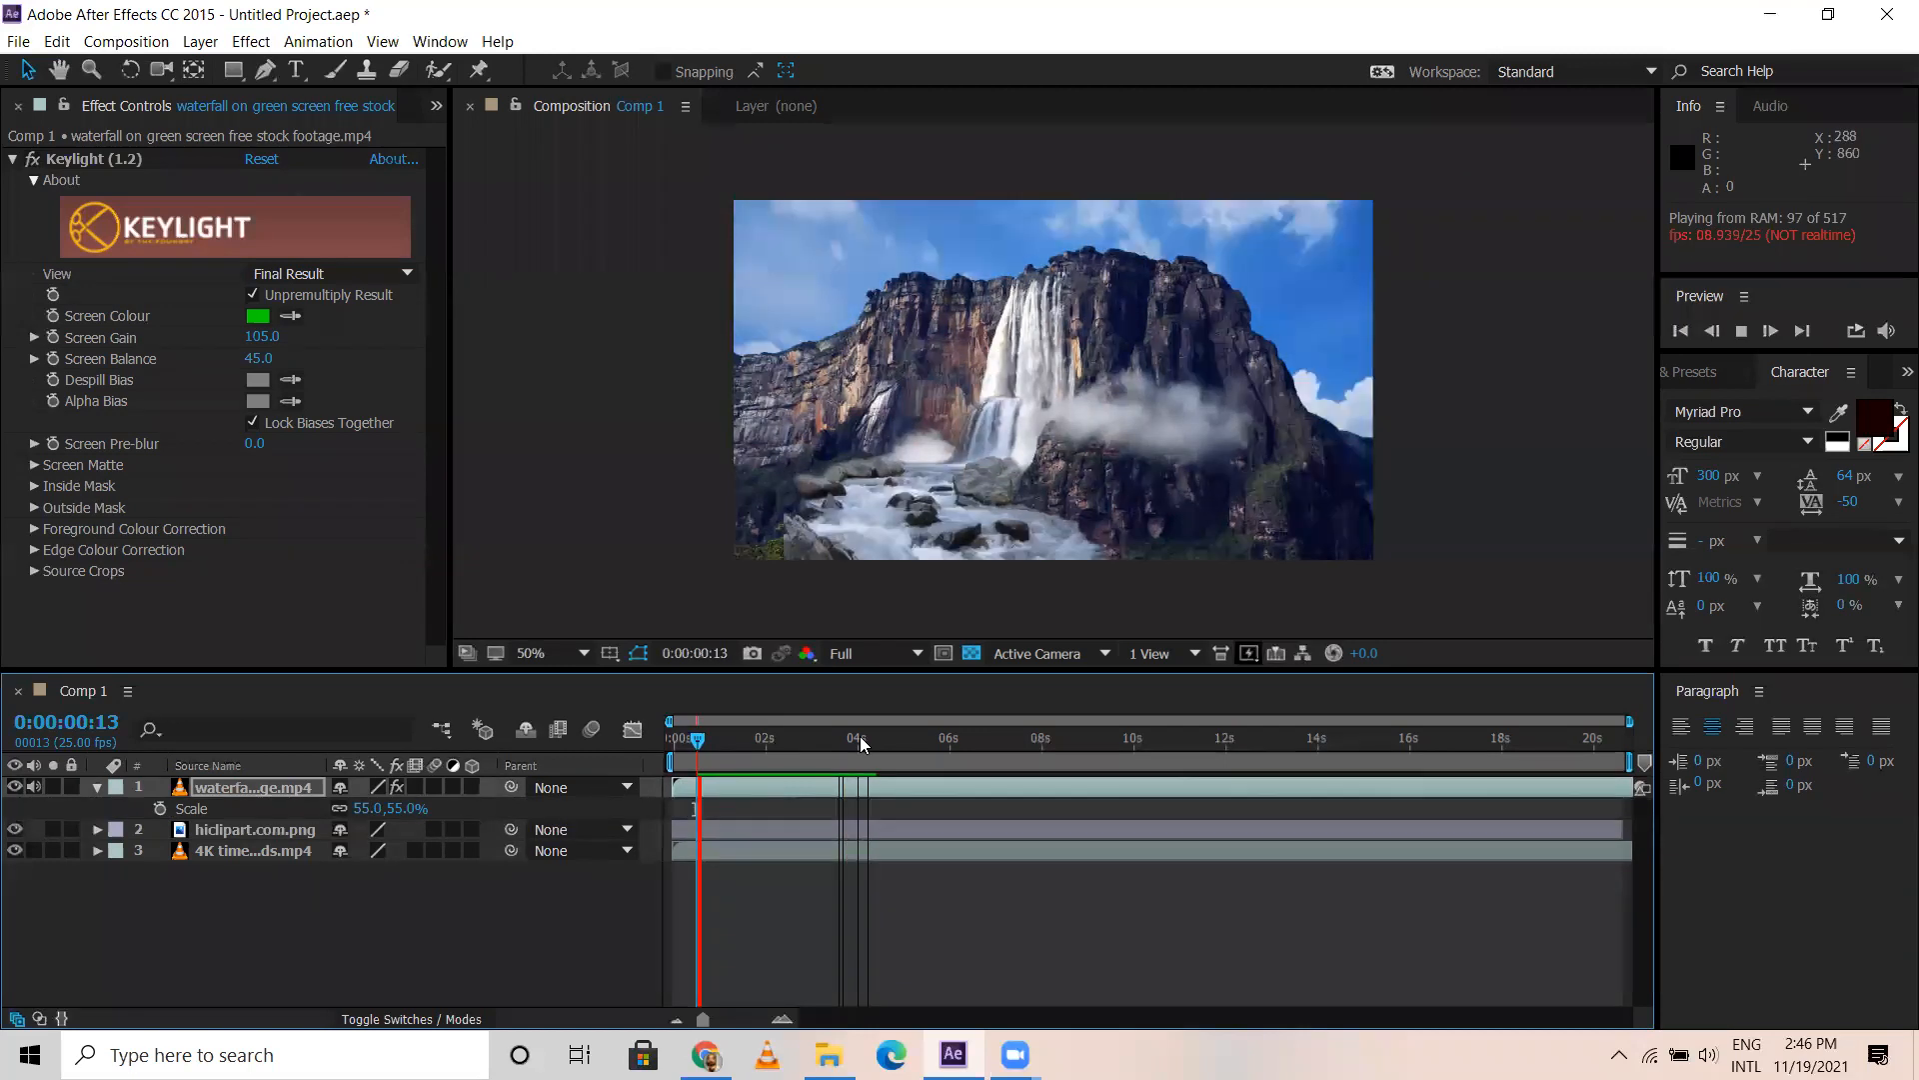
left_click(33, 790)
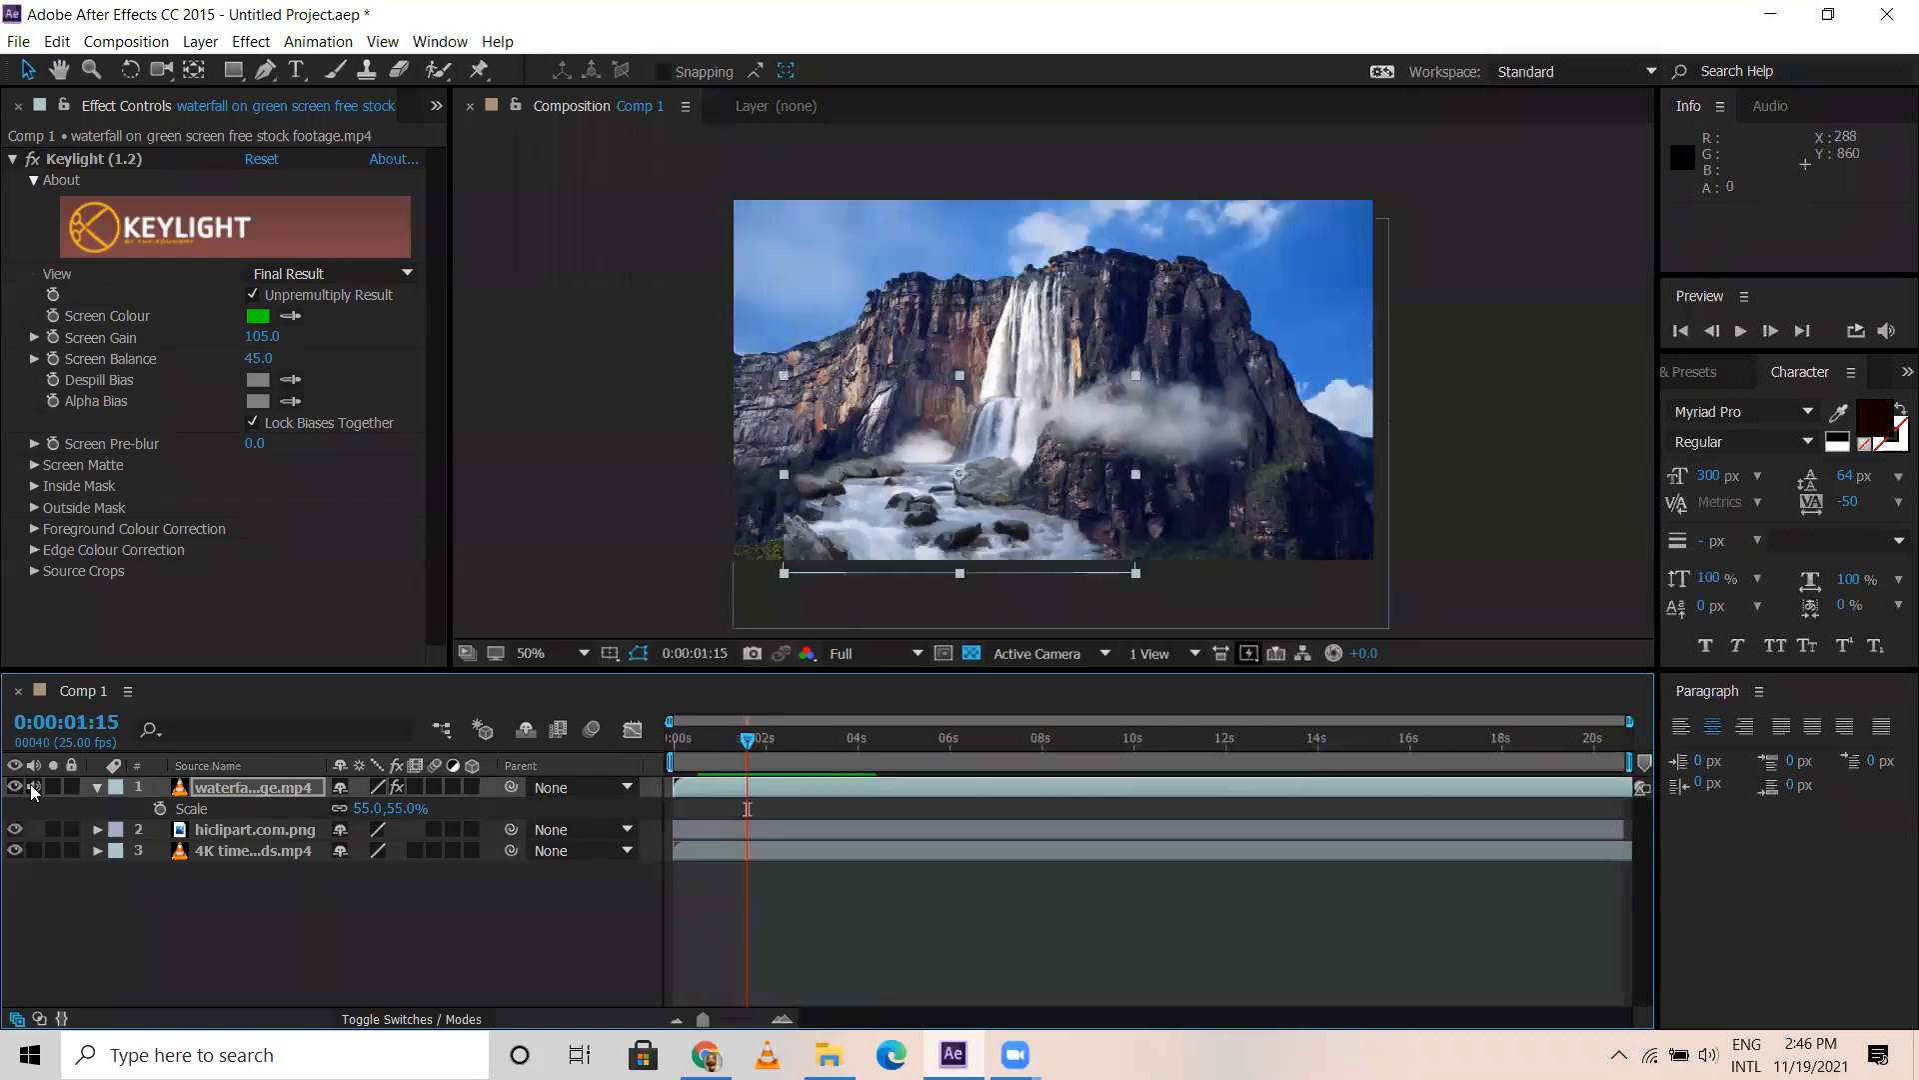
Duplicate the waterfall layer, mirror the copy horizontally, move it to 624, 548, and scrub through the composition to 0:00:05:24
left_click(682, 788)
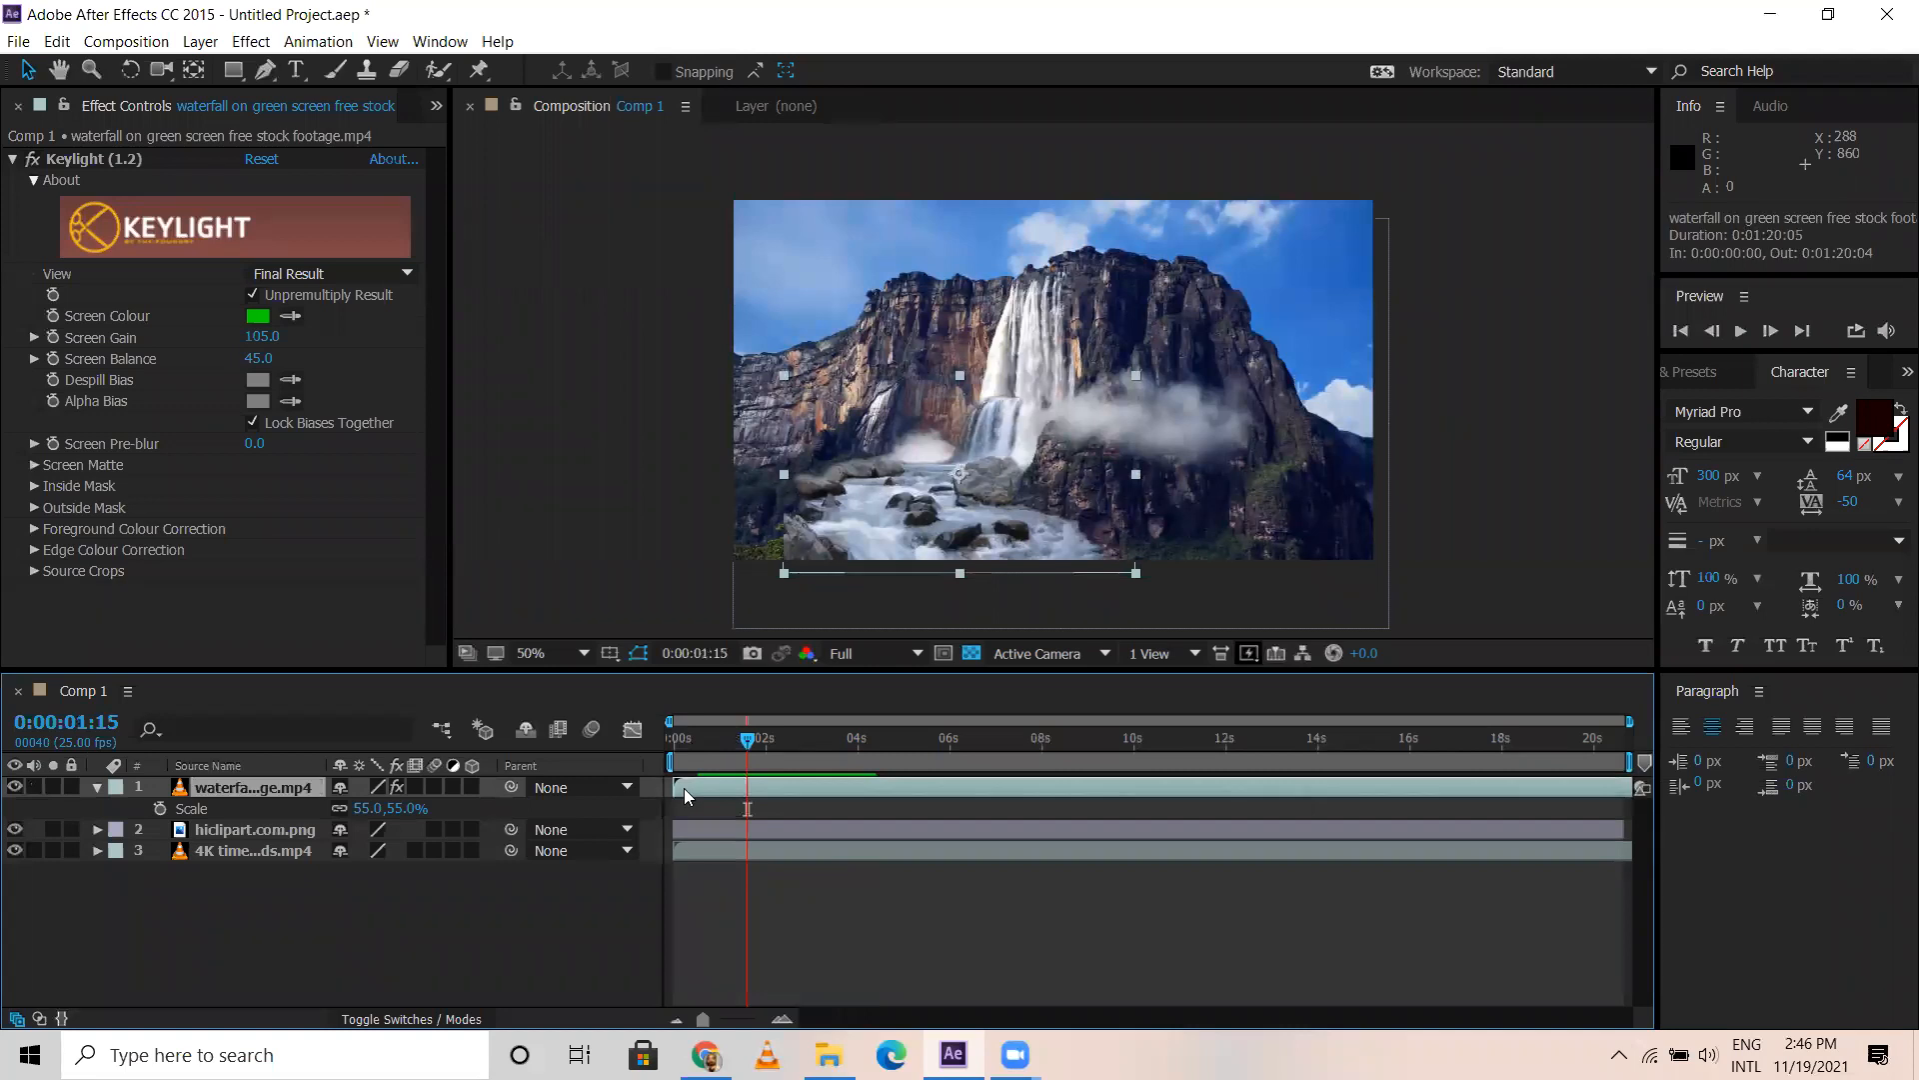
key("ctrl+d")
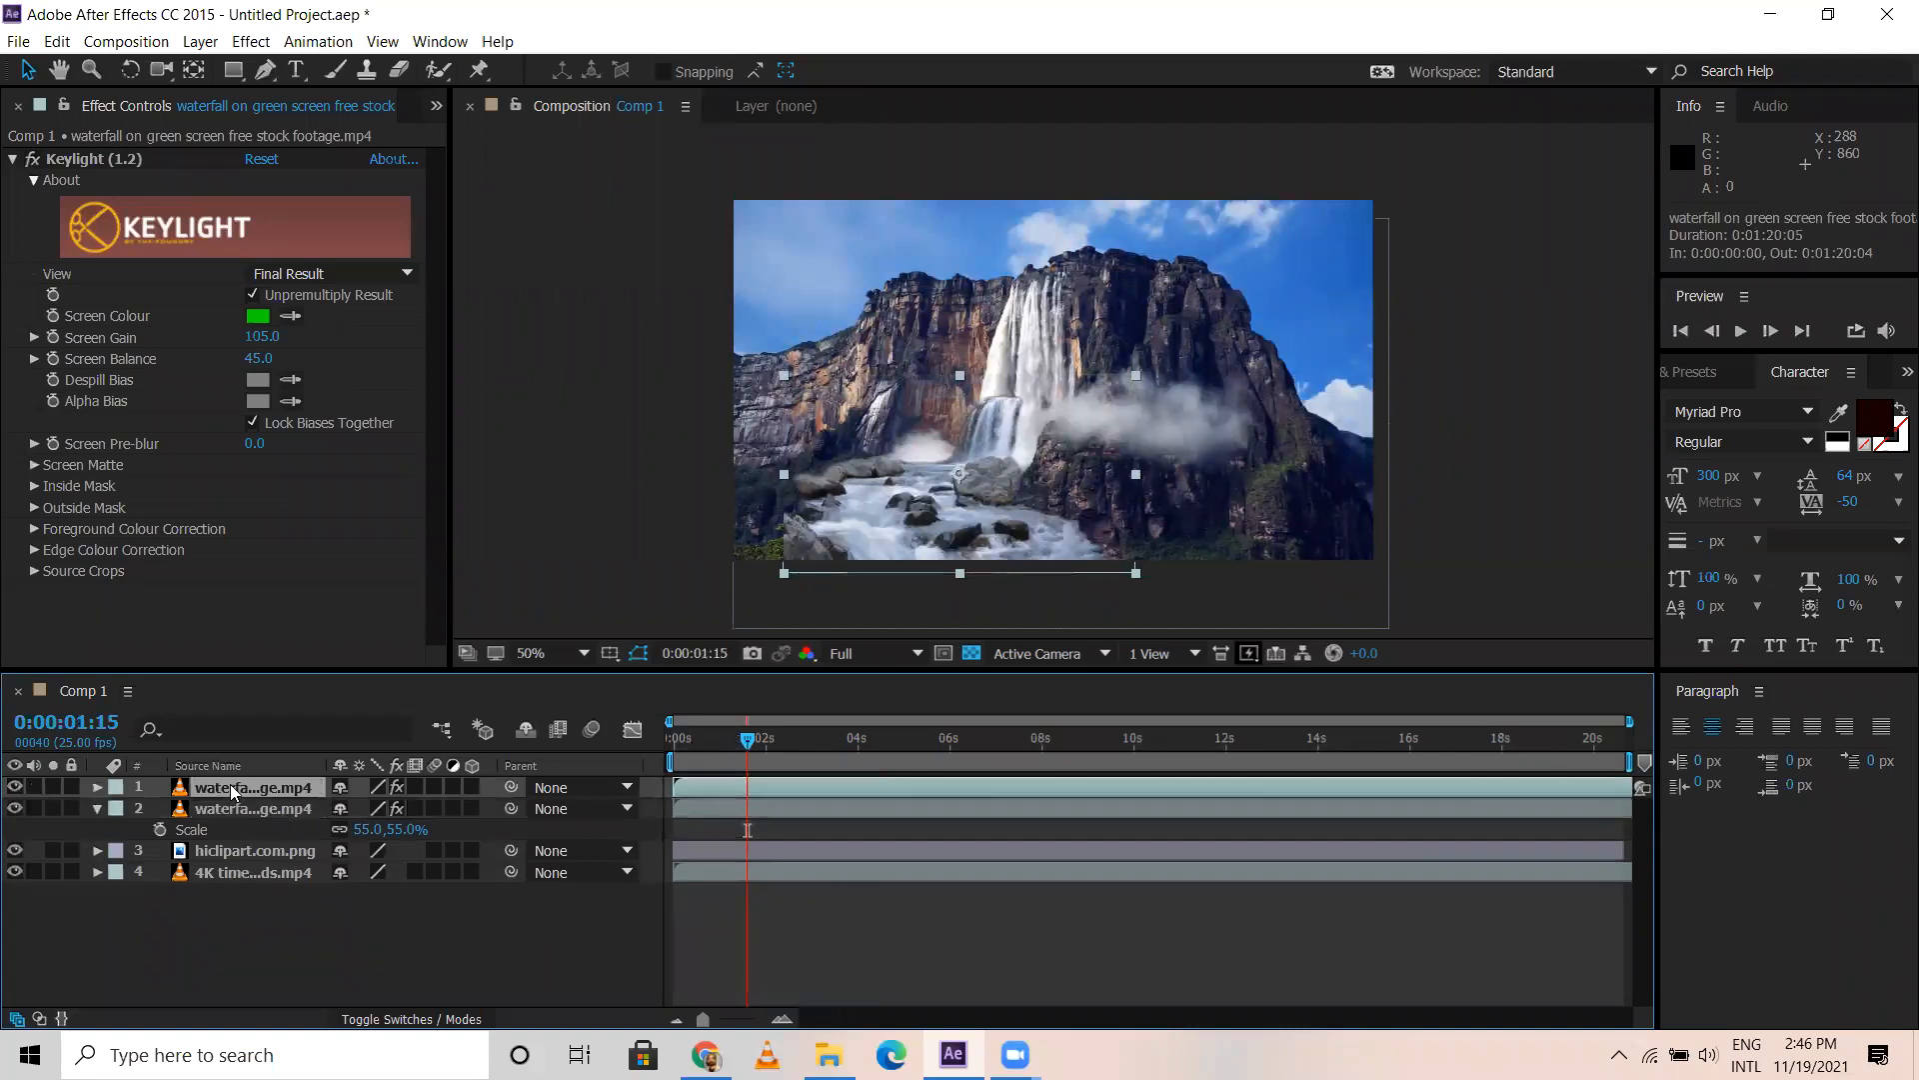
right_click(230, 784)
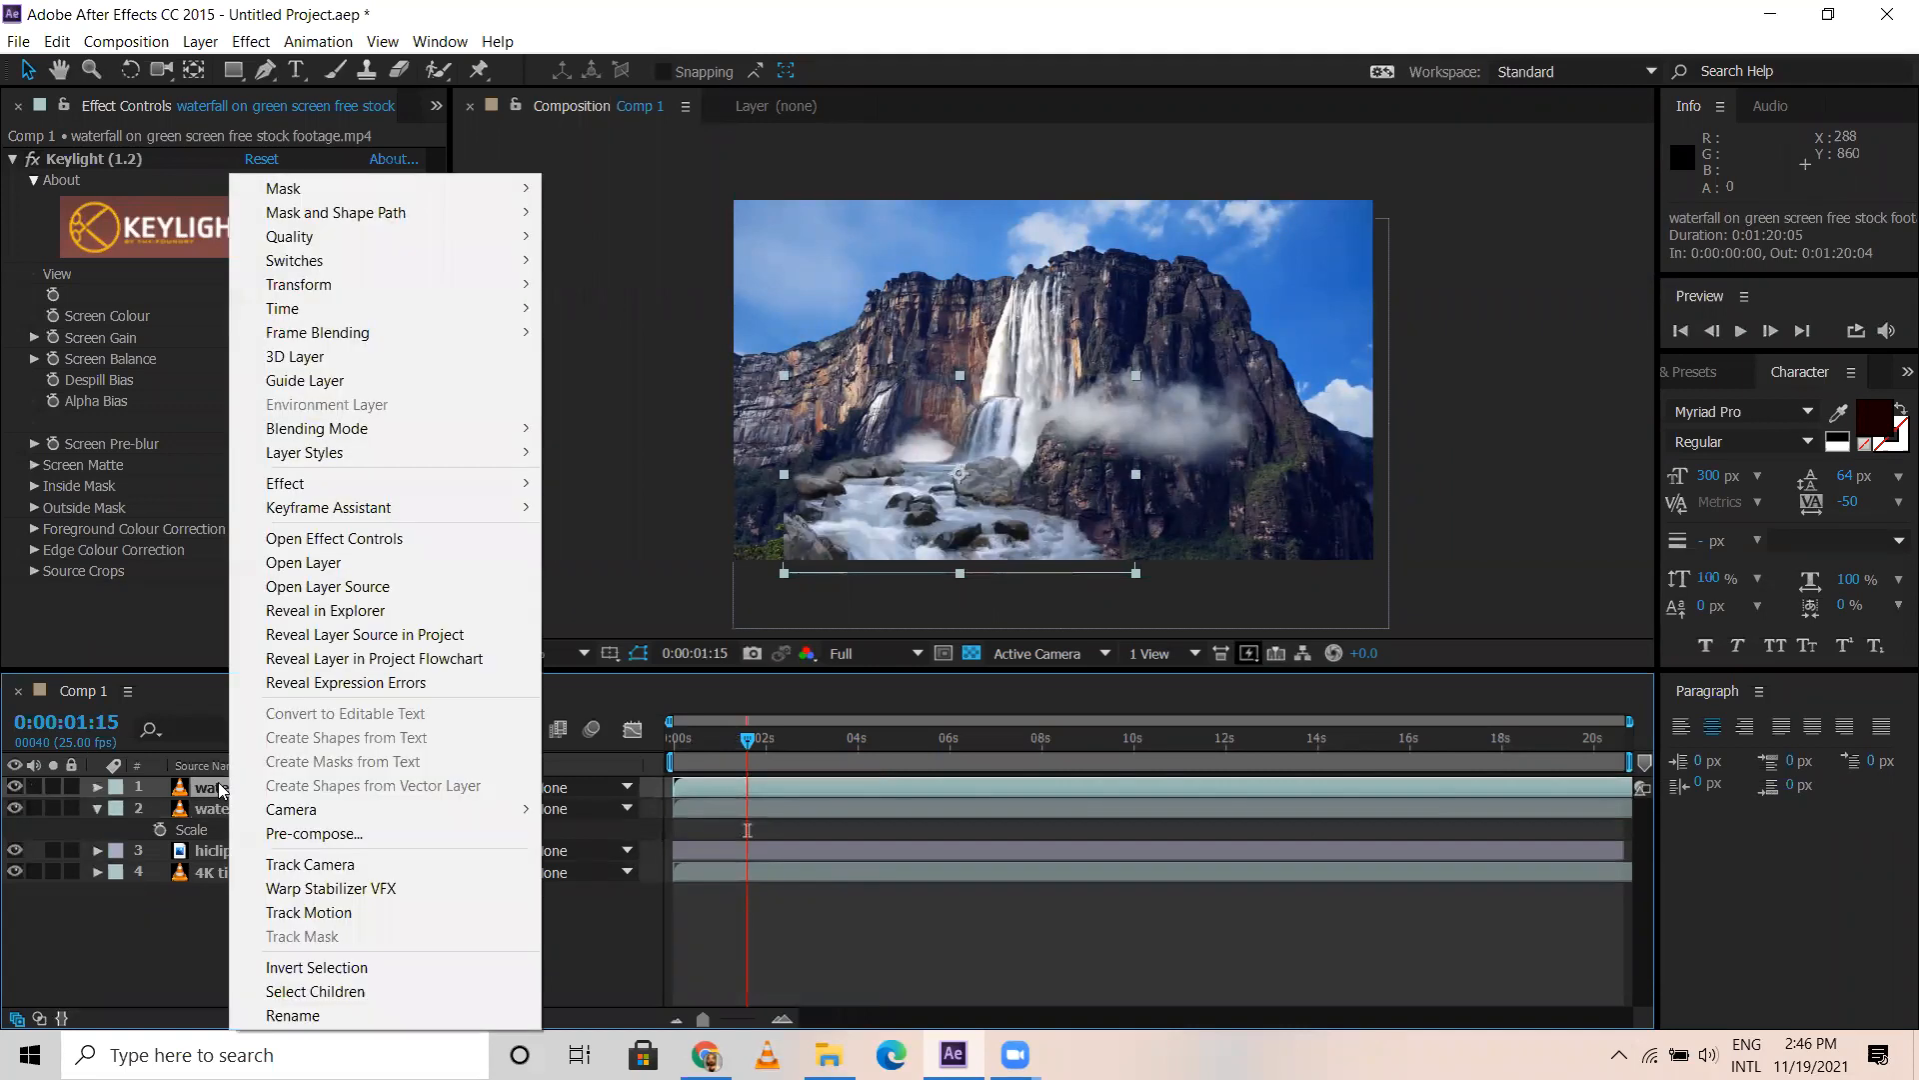
left_click(208, 795)
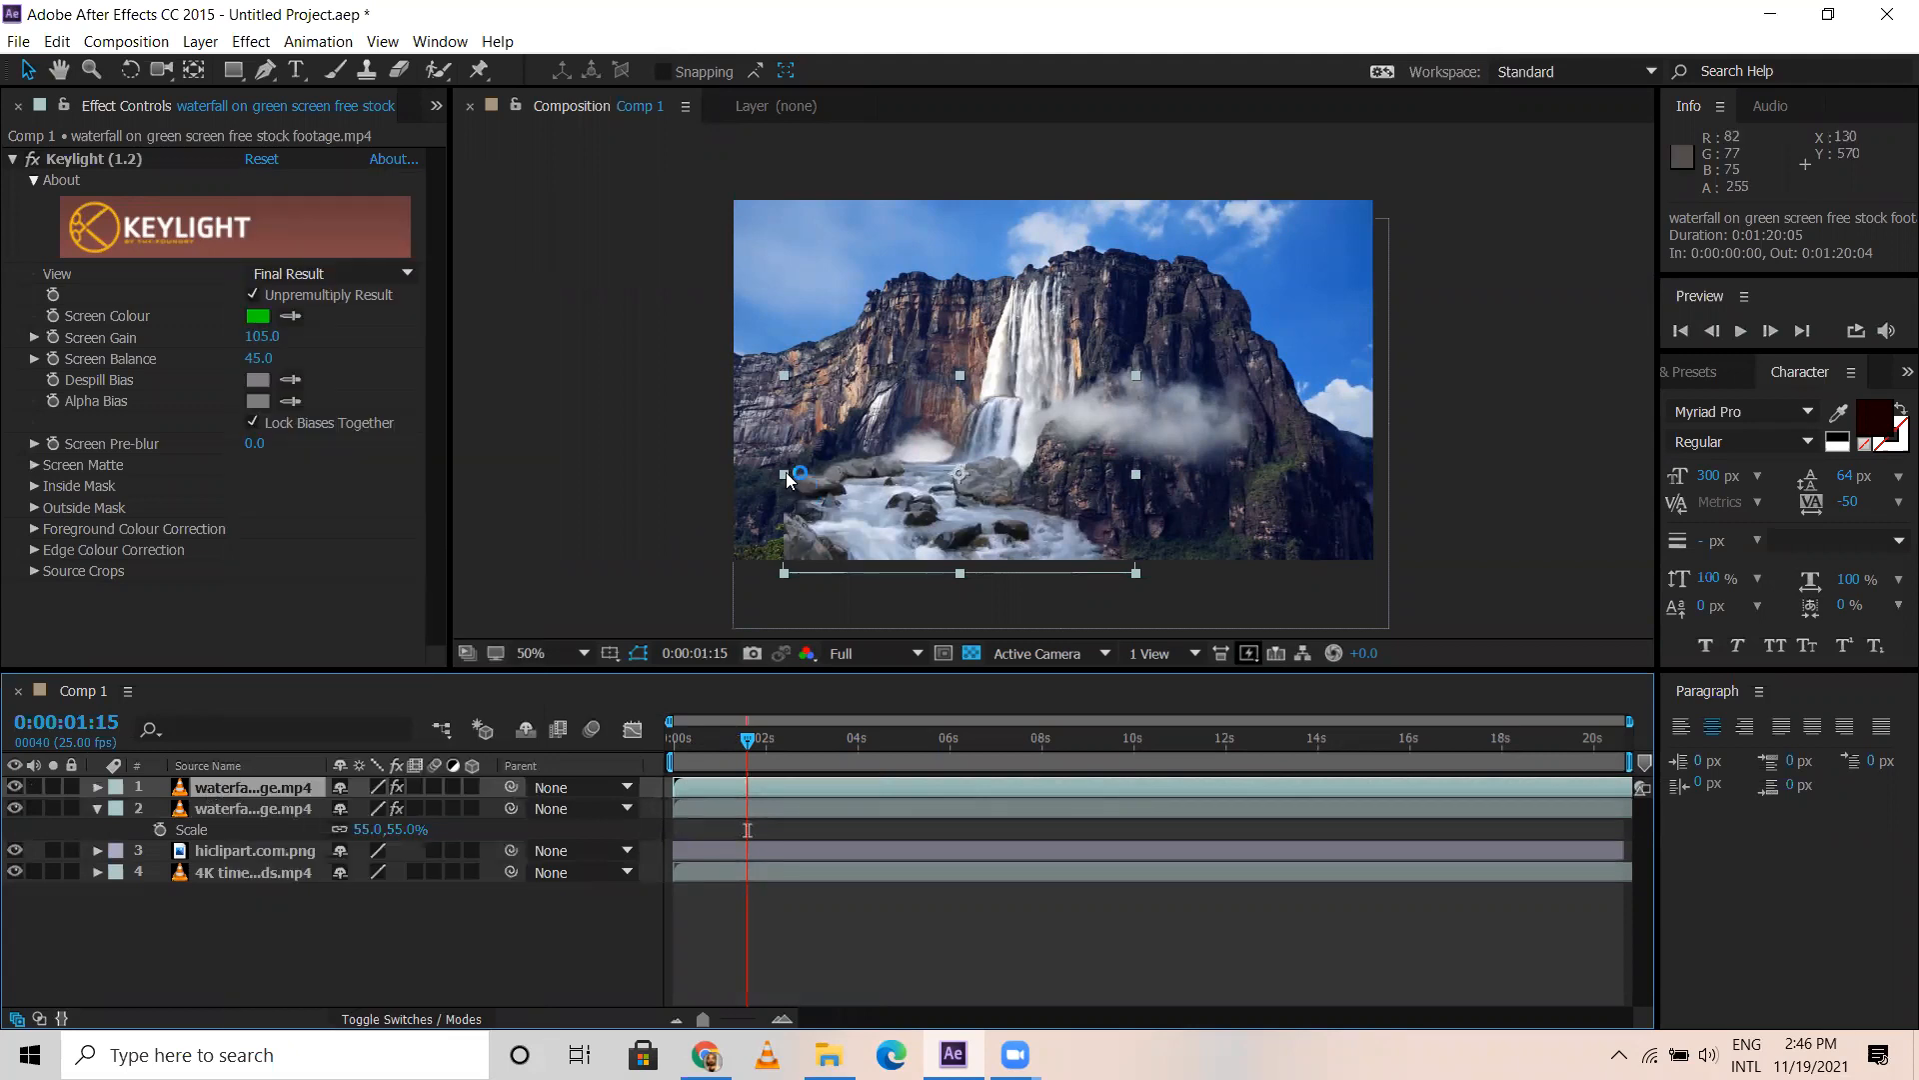
left_click_drag(784, 476, 958, 482)
left_click_drag(1089, 489, 1135, 492)
left_click_drag(953, 487, 1040, 474)
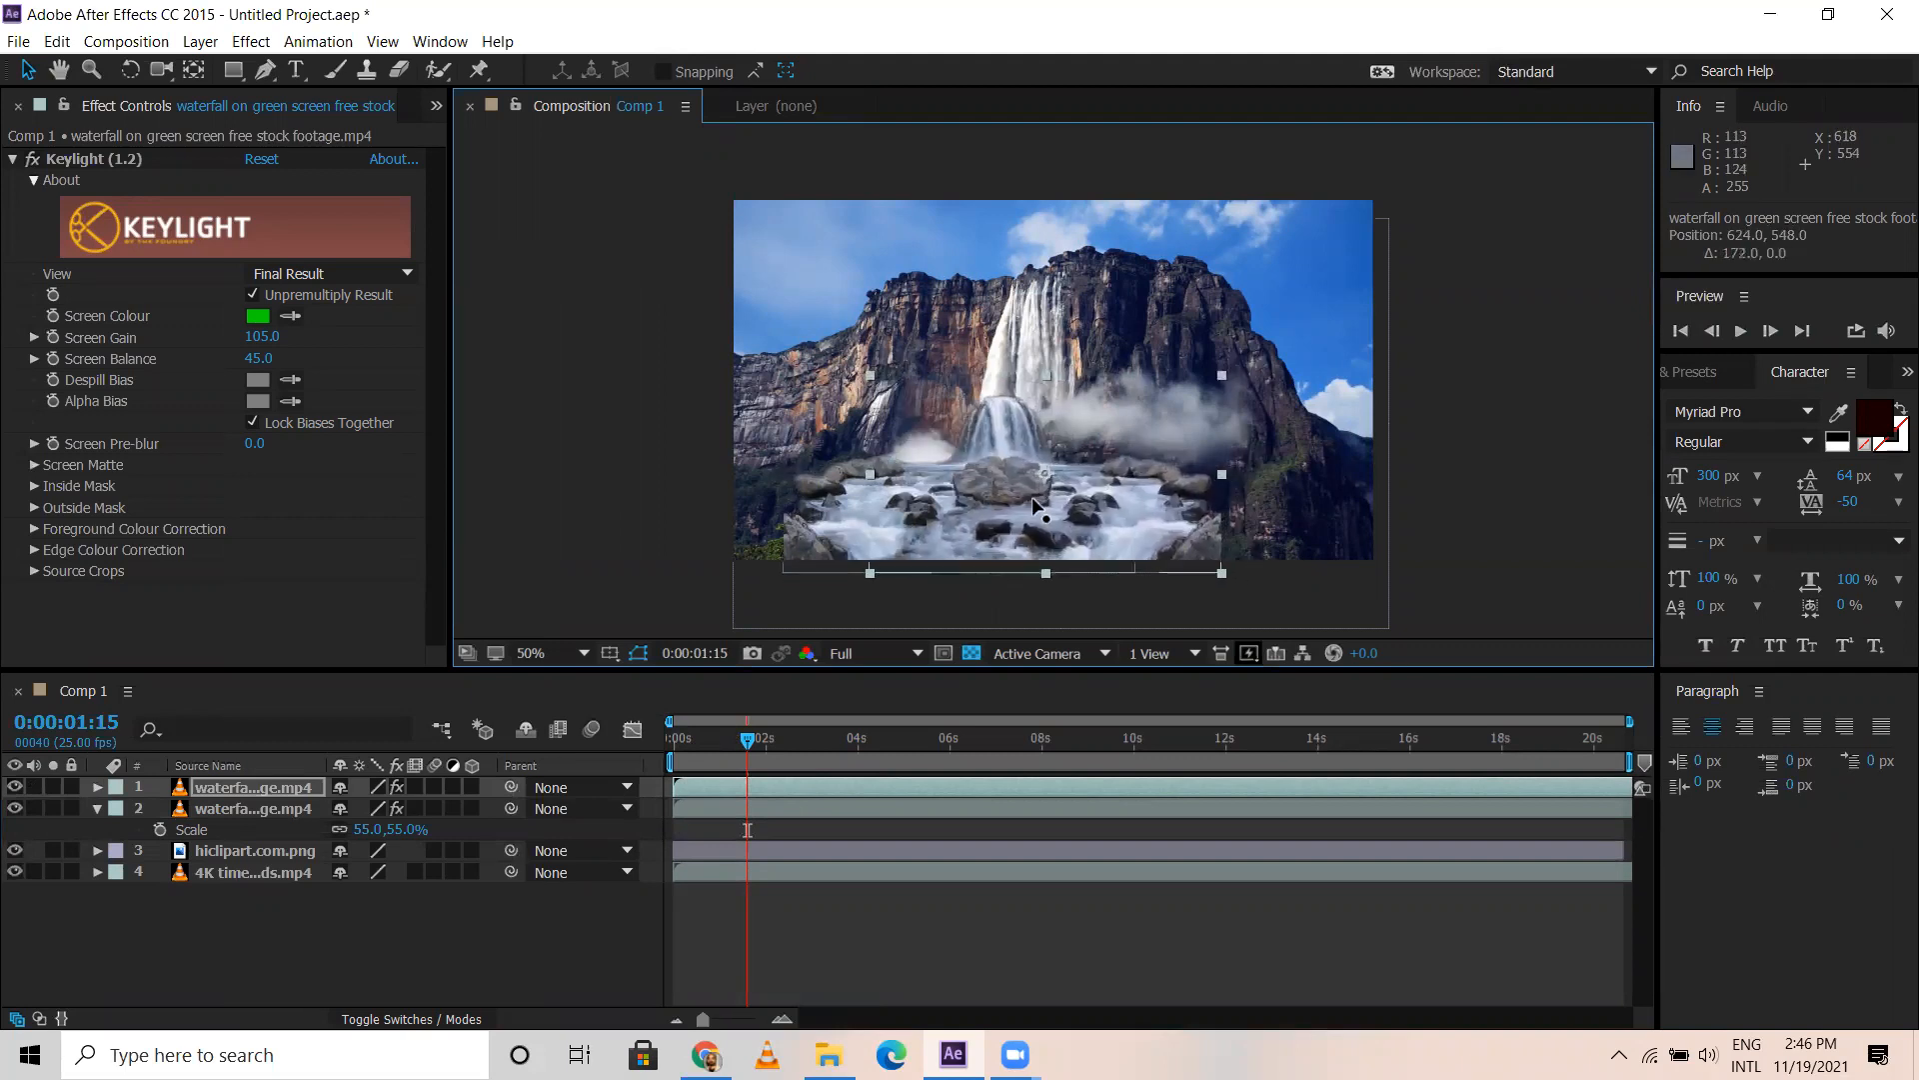
left_click(626, 406)
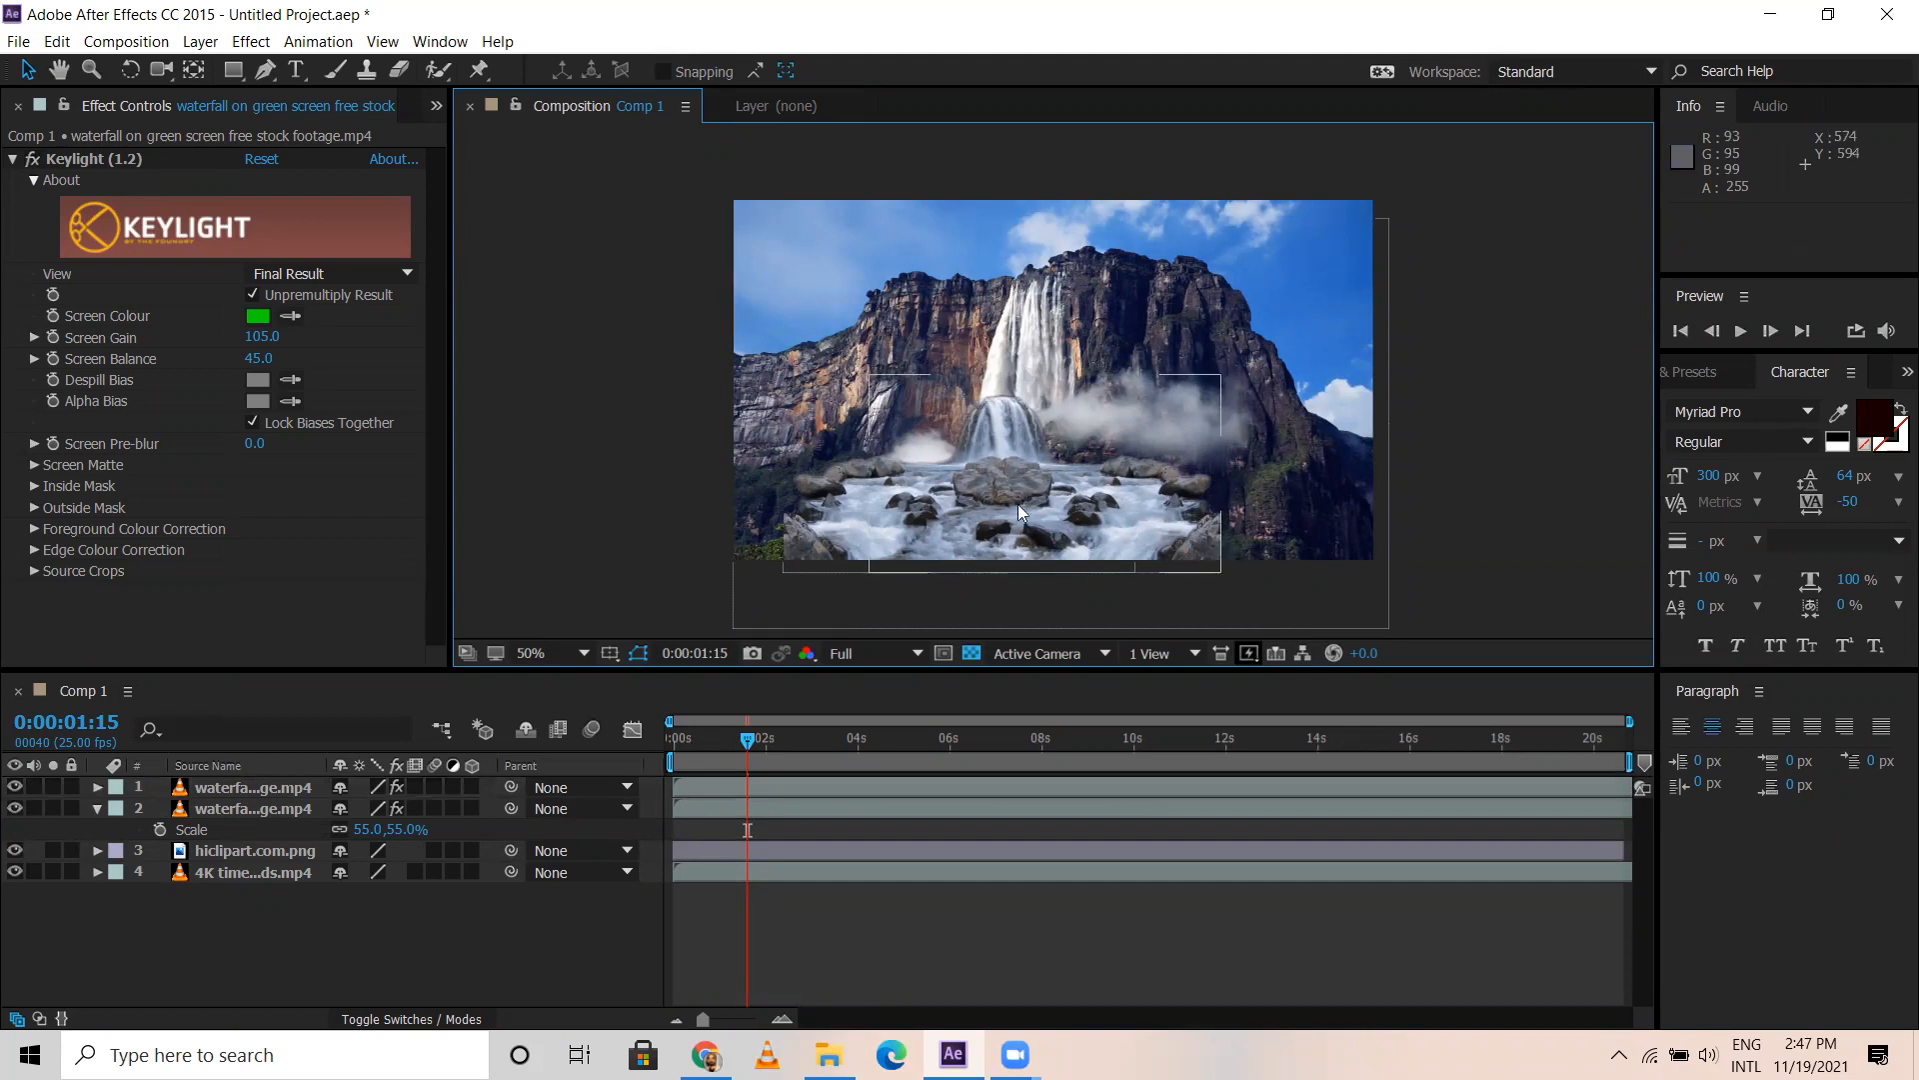
left_click_drag(746, 741, 948, 775)
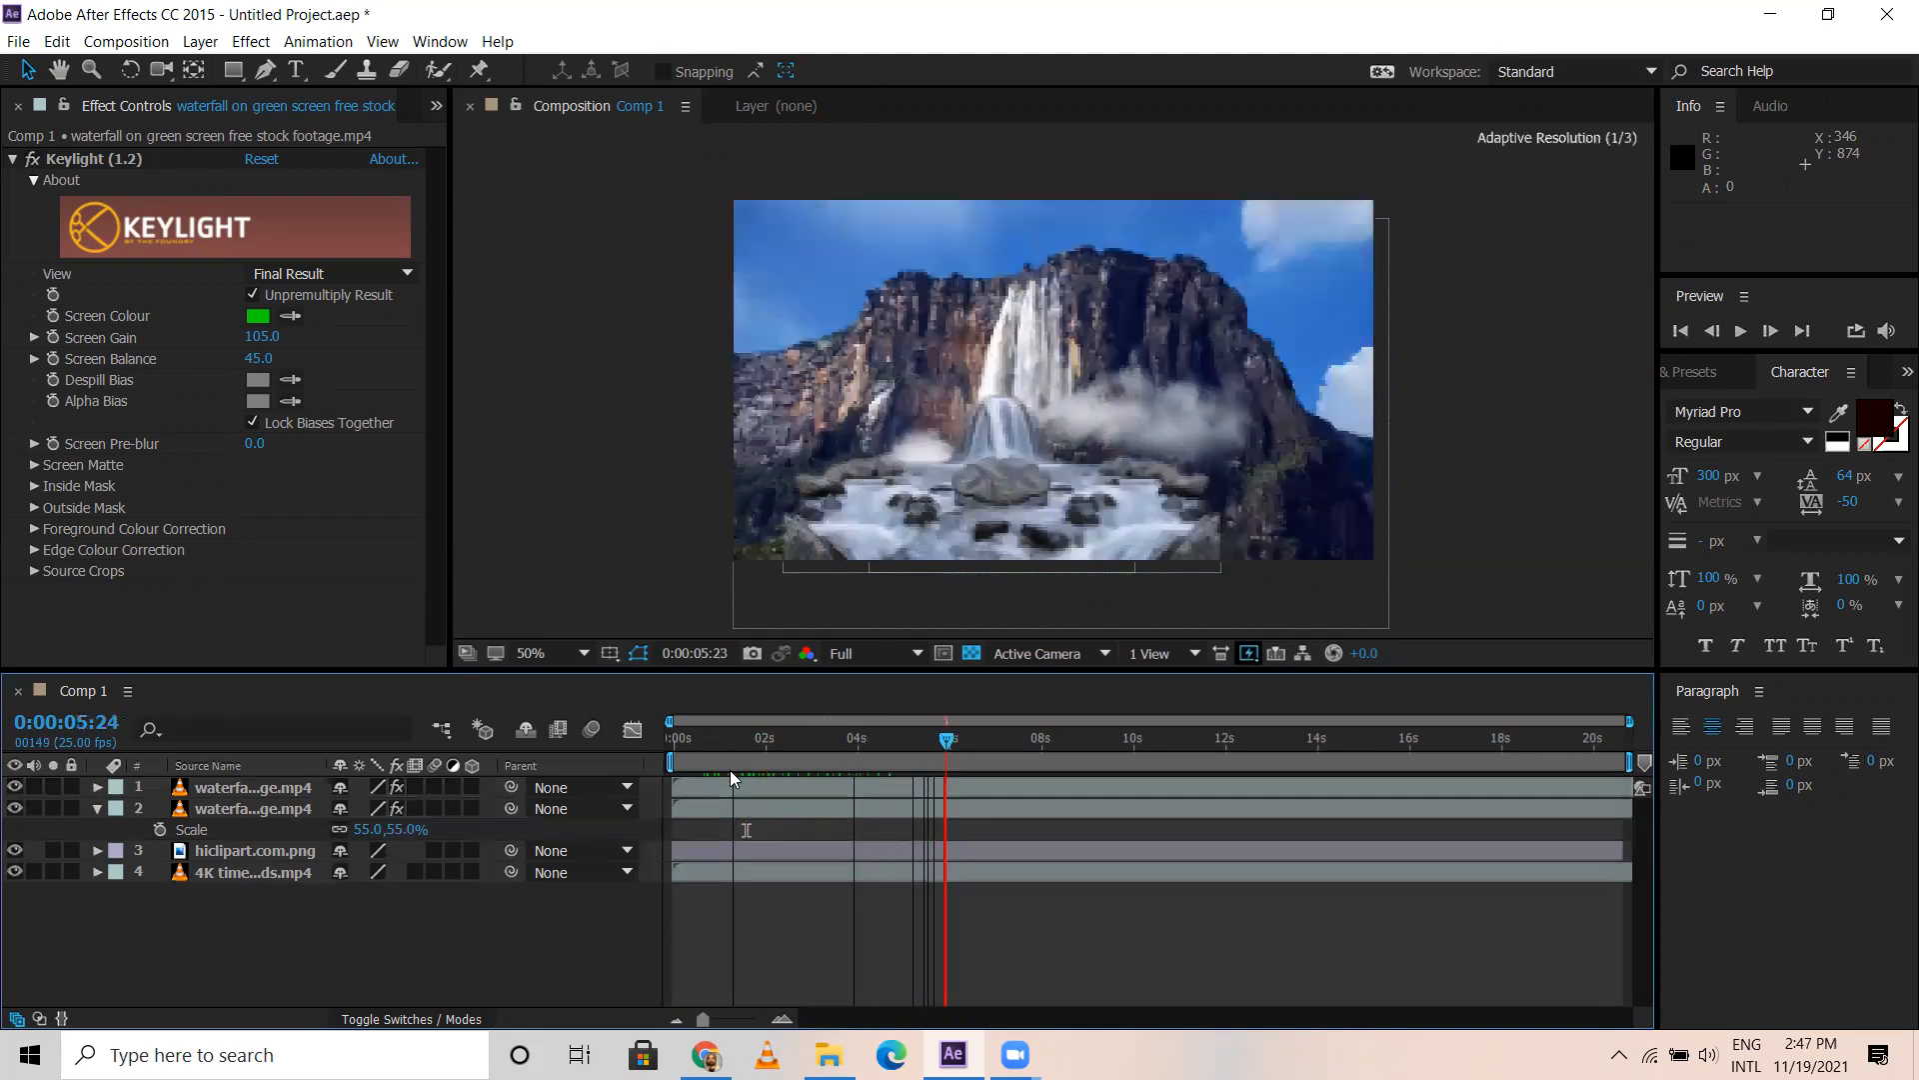
Duplicate the unmirrored waterfall layer and stretch the lowest copy to 106% width and 55% height, positioned at 386, 566
left_click(267, 812)
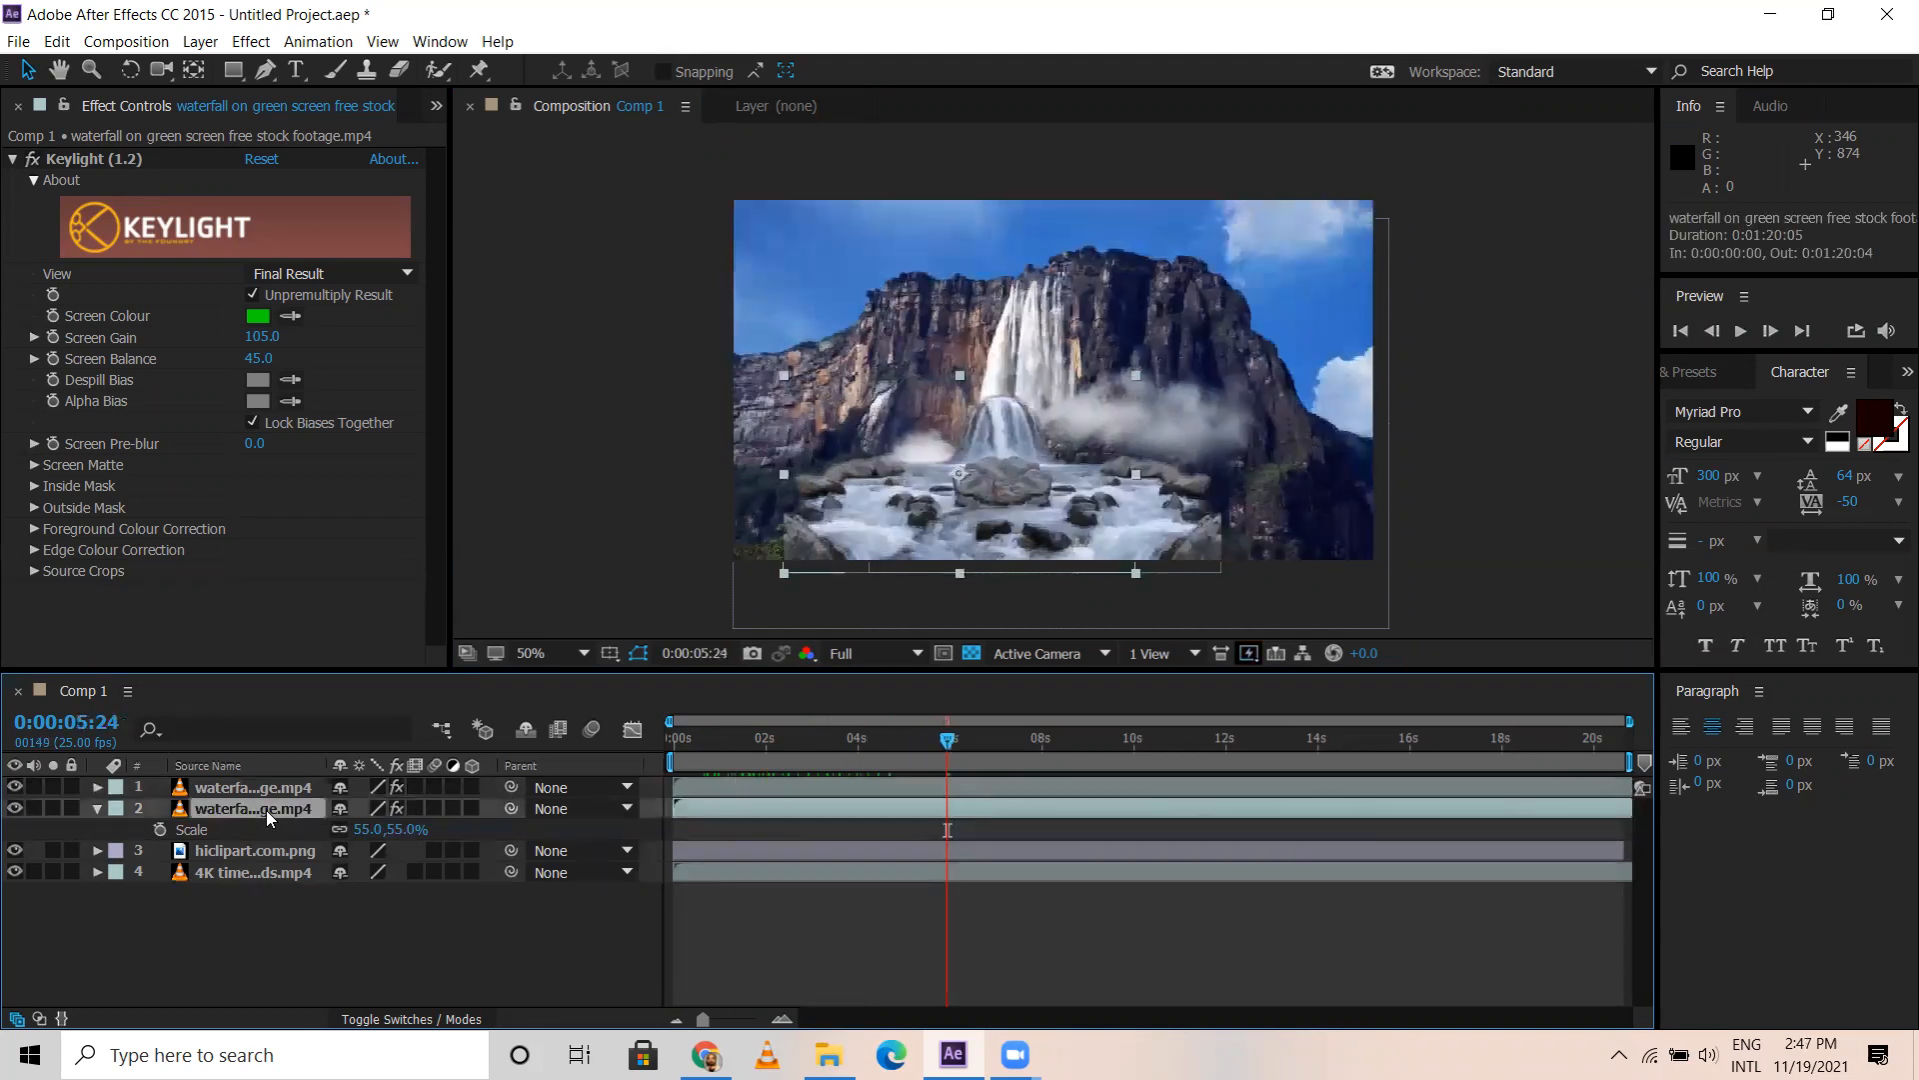
key("ctrl+d")
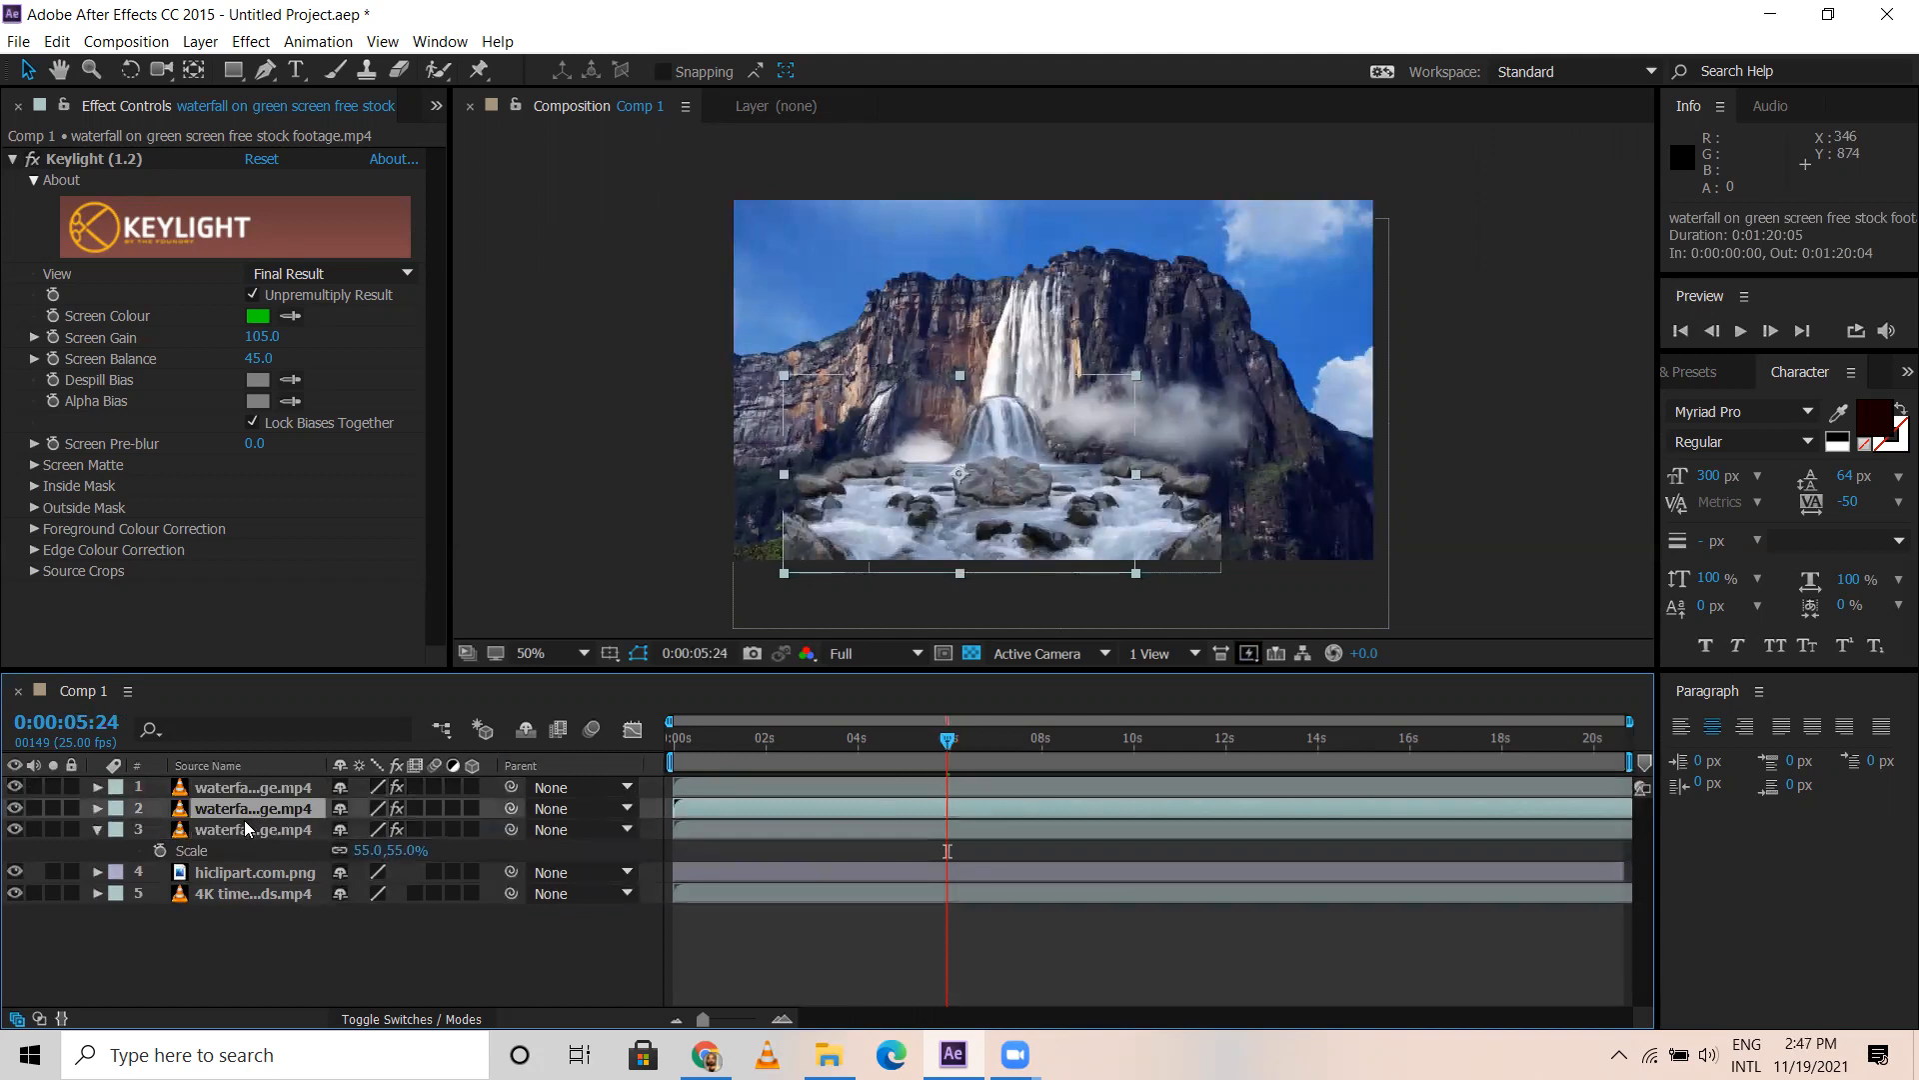
left_click(244, 827)
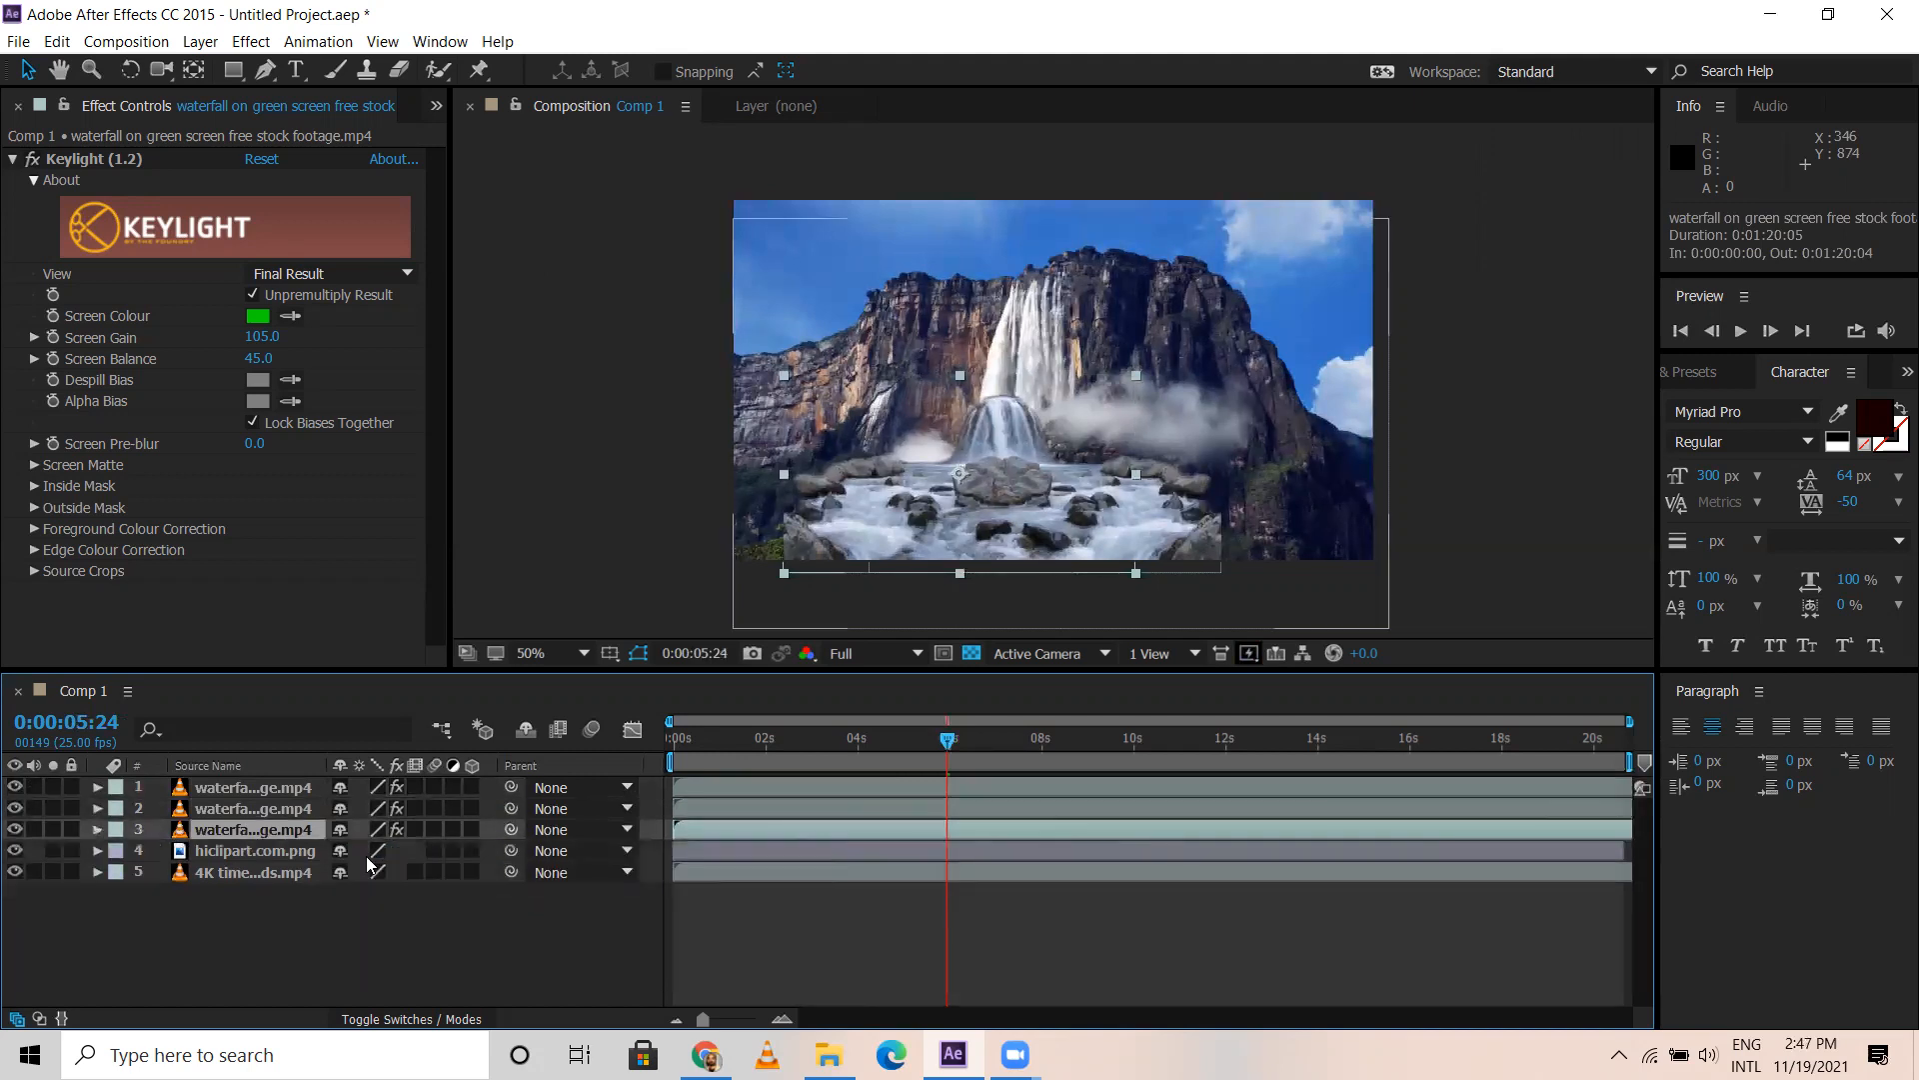
mouse_move(377, 850)
left_mouse_down()
mouse_move(408, 850)
mouse_move(389, 850)
left_mouse_up()
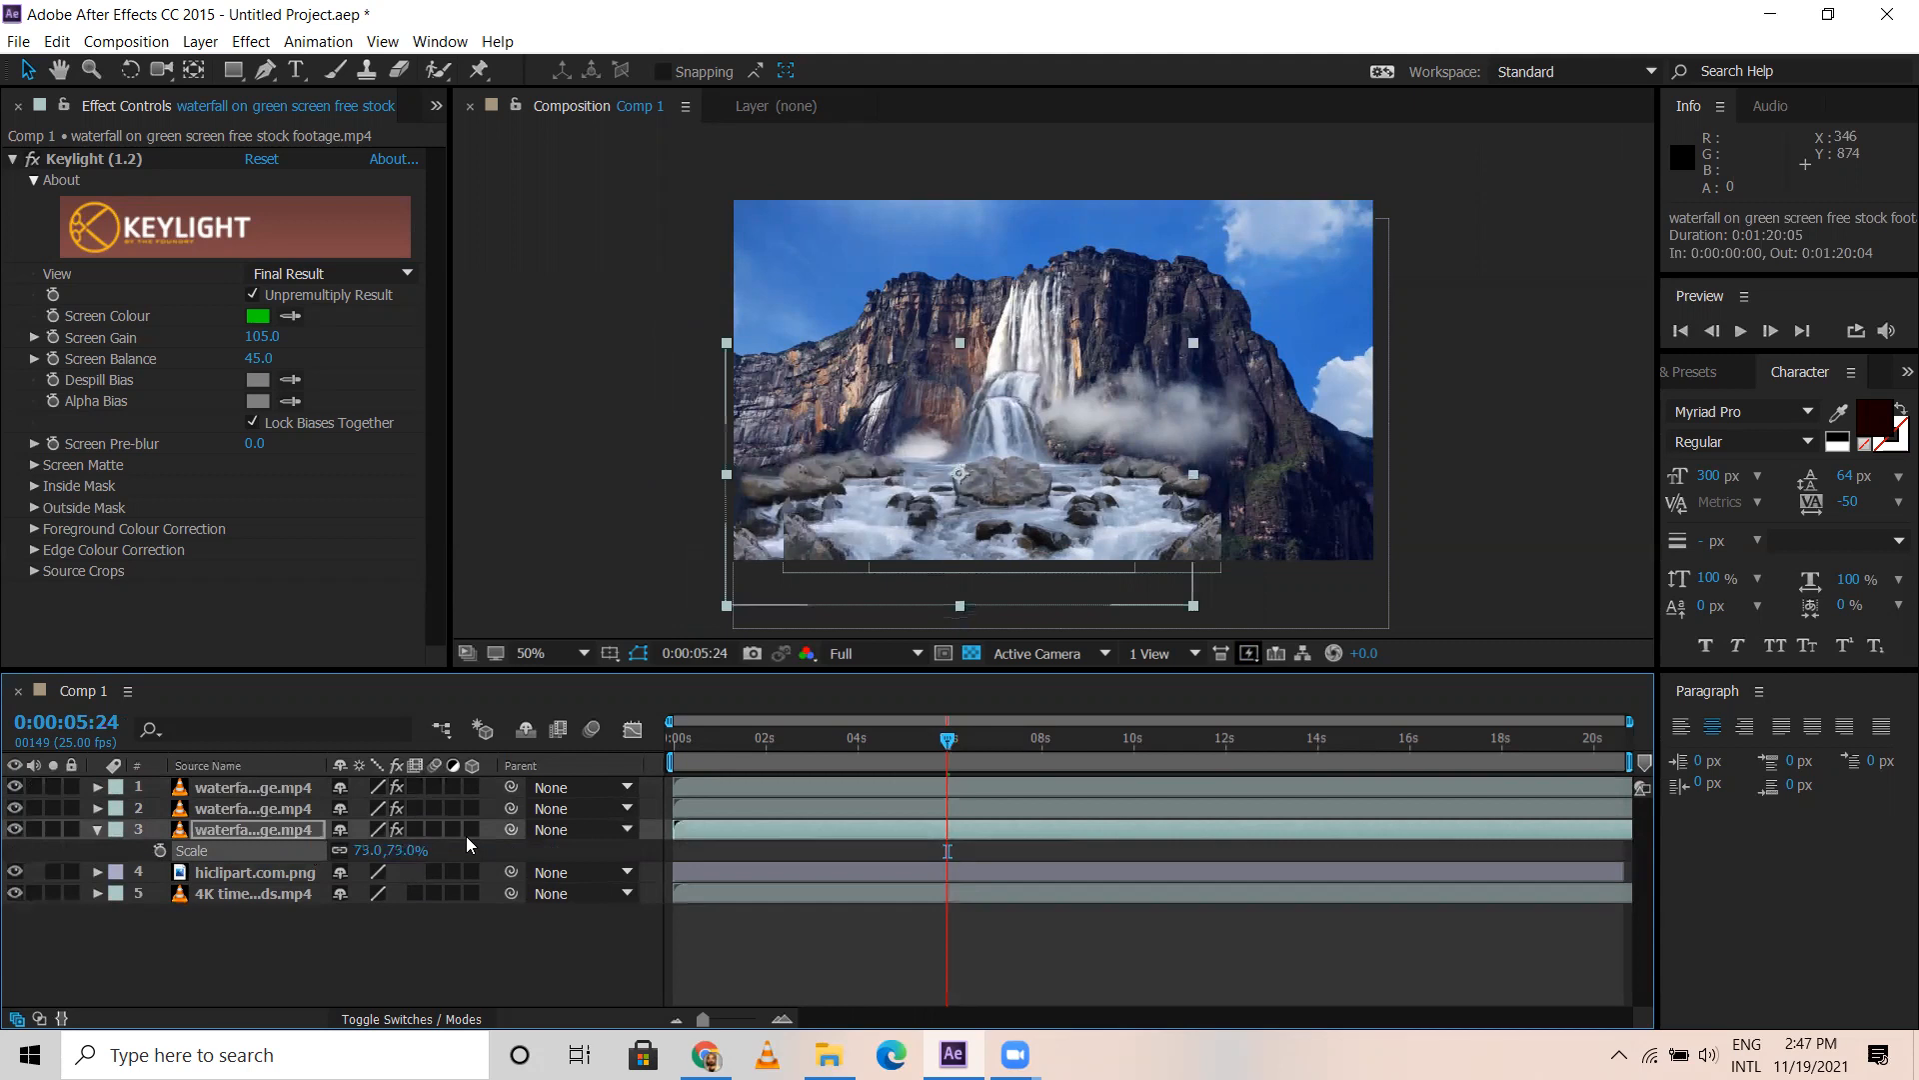
key("ctrl+z")
left_click(340, 850)
left_click_drag(366, 850, 427, 850)
mouse_move(735, 528)
left_mouse_down()
mouse_move(708, 545)
mouse_move(718, 532)
left_mouse_up()
Scrub the composition to 0:00:02:18 and inspect the overlapping waterfall layers at 100% magnification
mouse_move(756, 734)
left_mouse_down()
mouse_move(736, 737)
mouse_move(781, 742)
left_mouse_up()
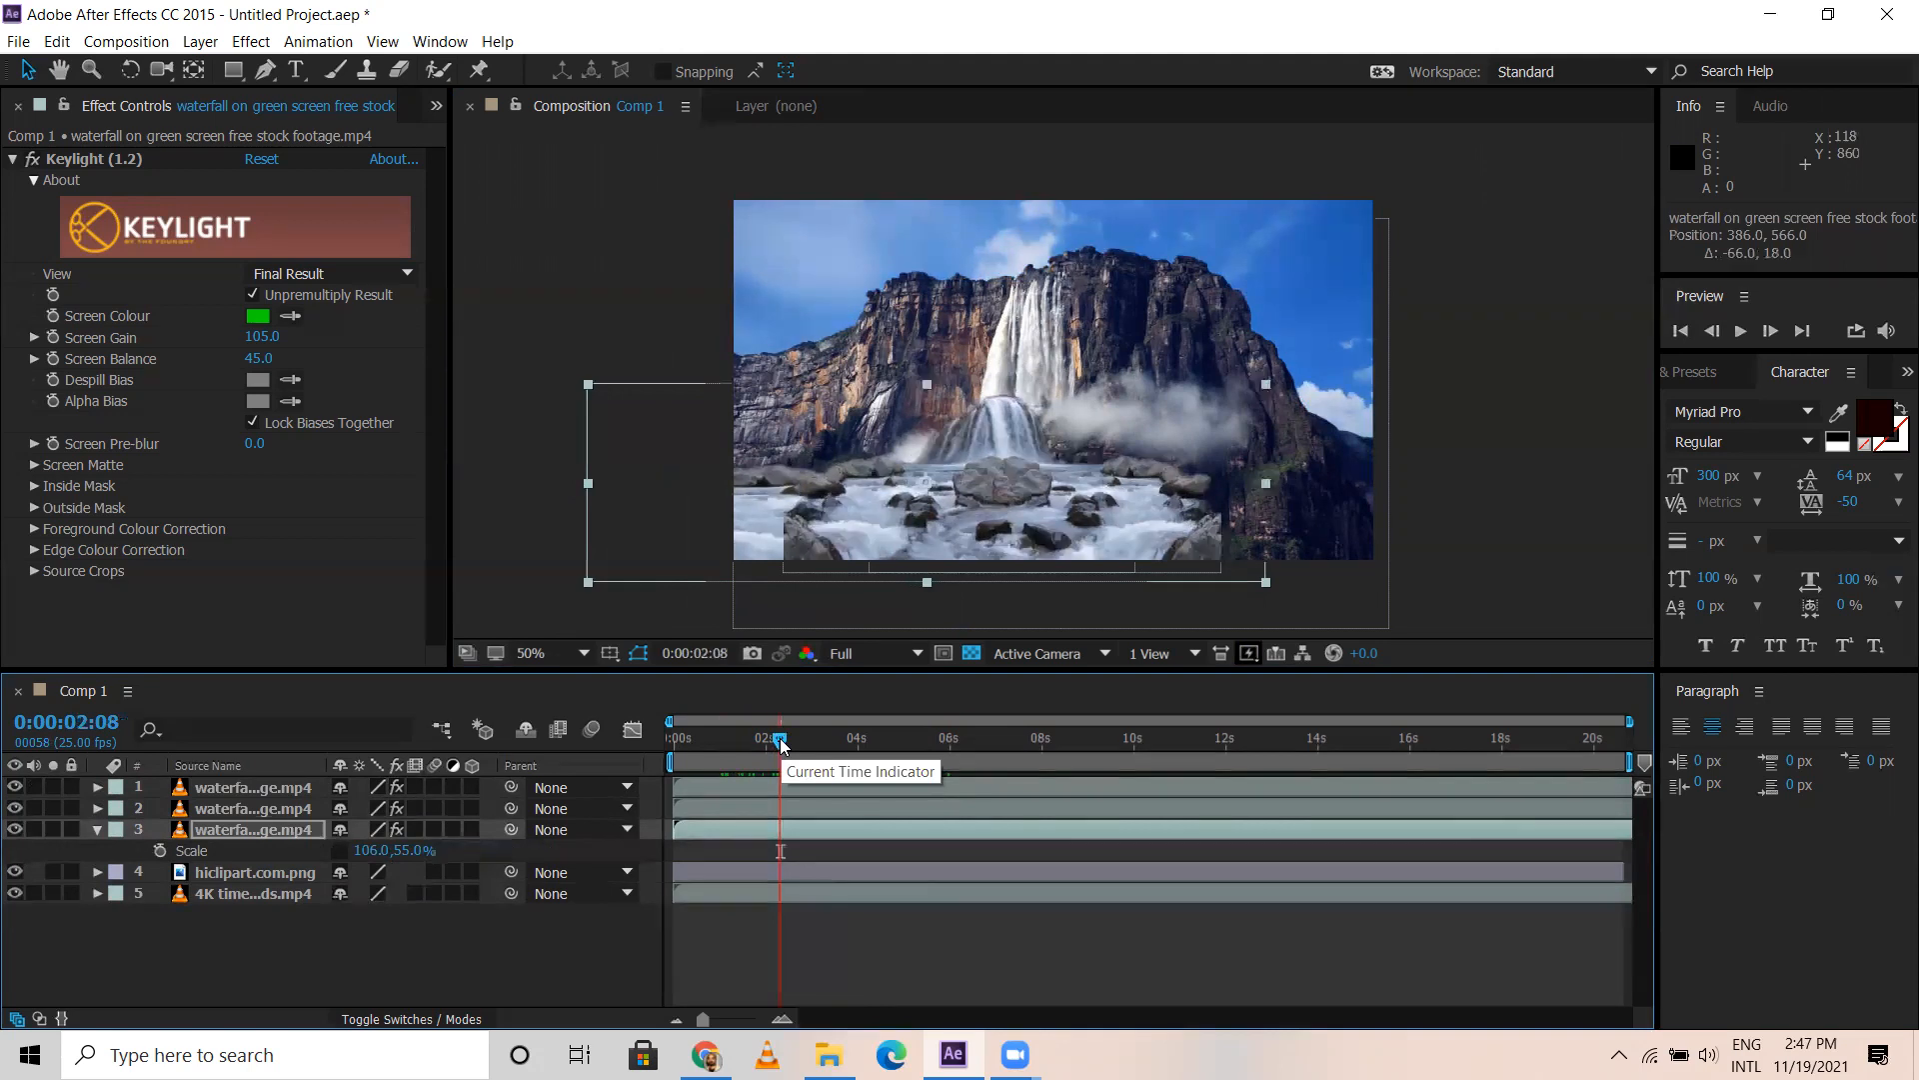
mouse_move(781, 724)
left_mouse_down()
mouse_move(716, 738)
mouse_move(797, 742)
left_mouse_up()
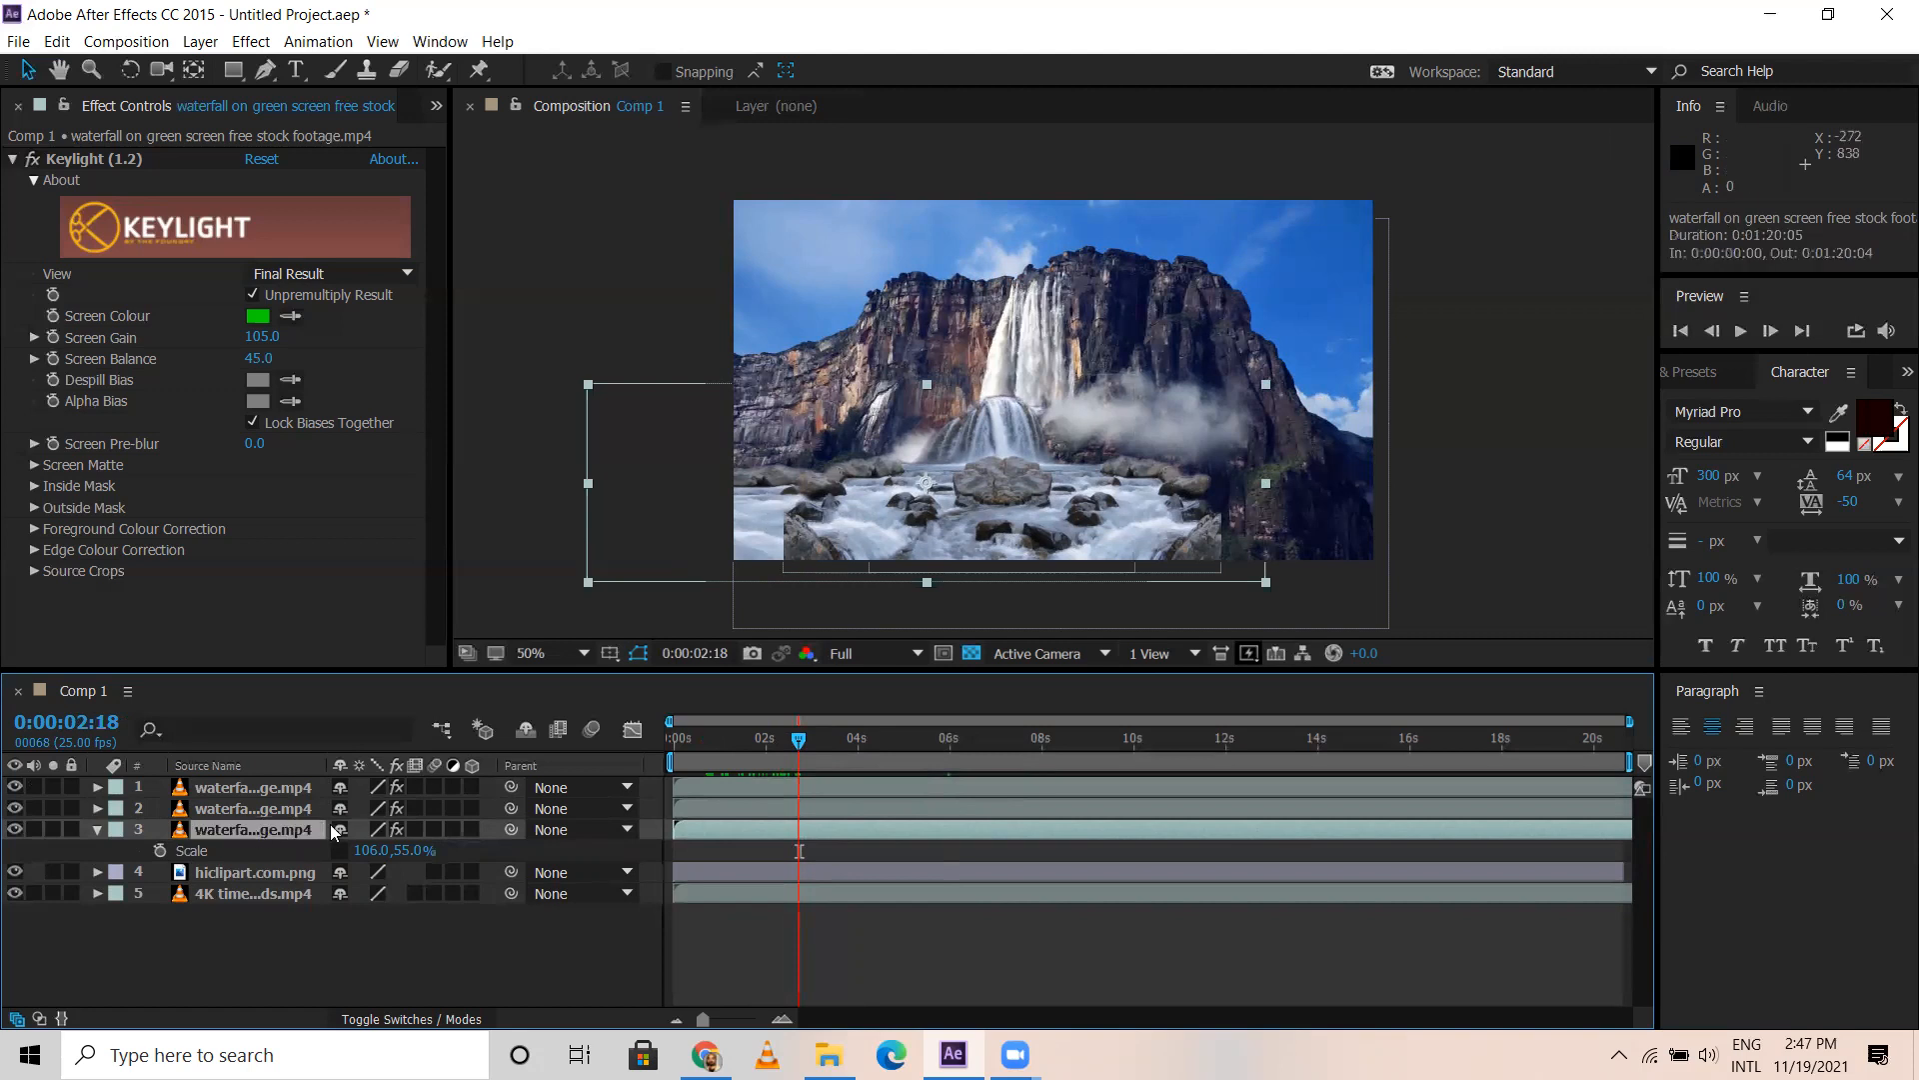
scroll(929, 505, "up", 2)
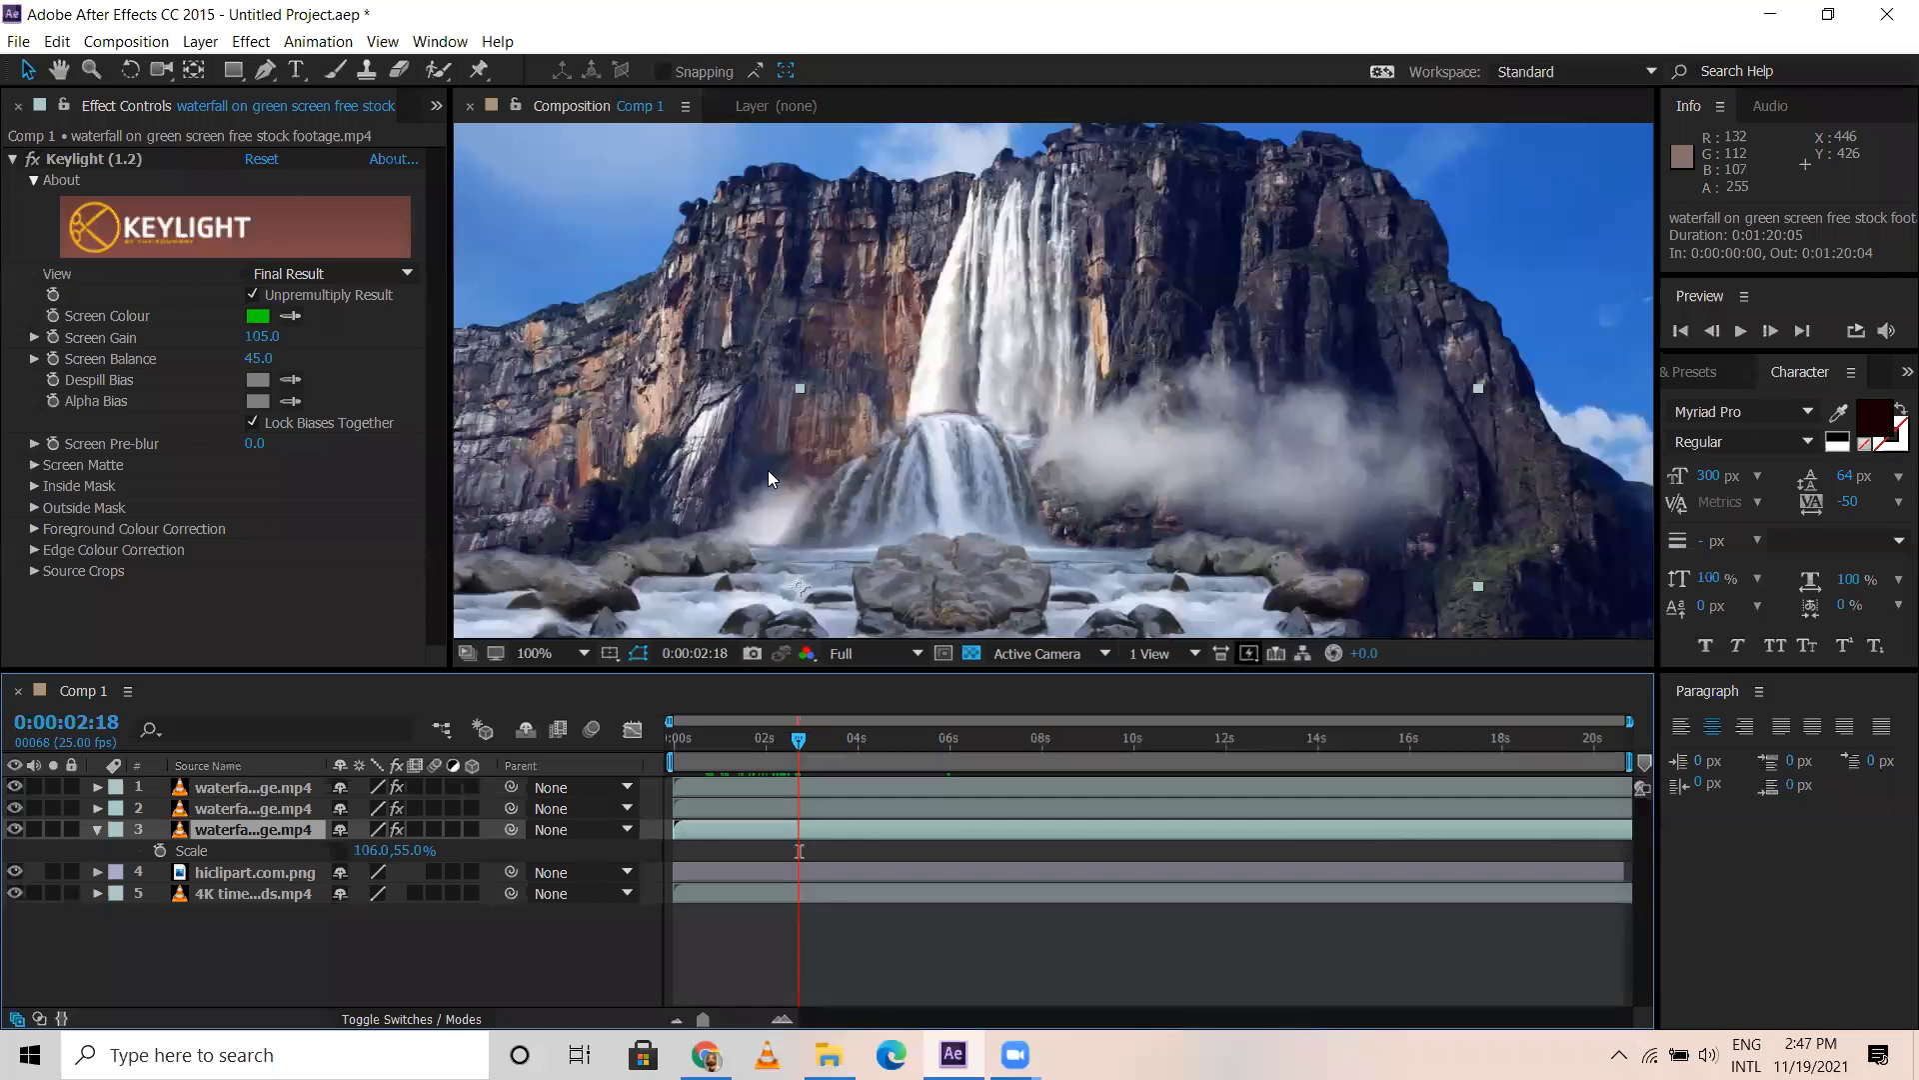
Scrub the composition to 0:00:02:09 and briefly hide the second waterfall layer to check which area it covers
left_click(686, 744)
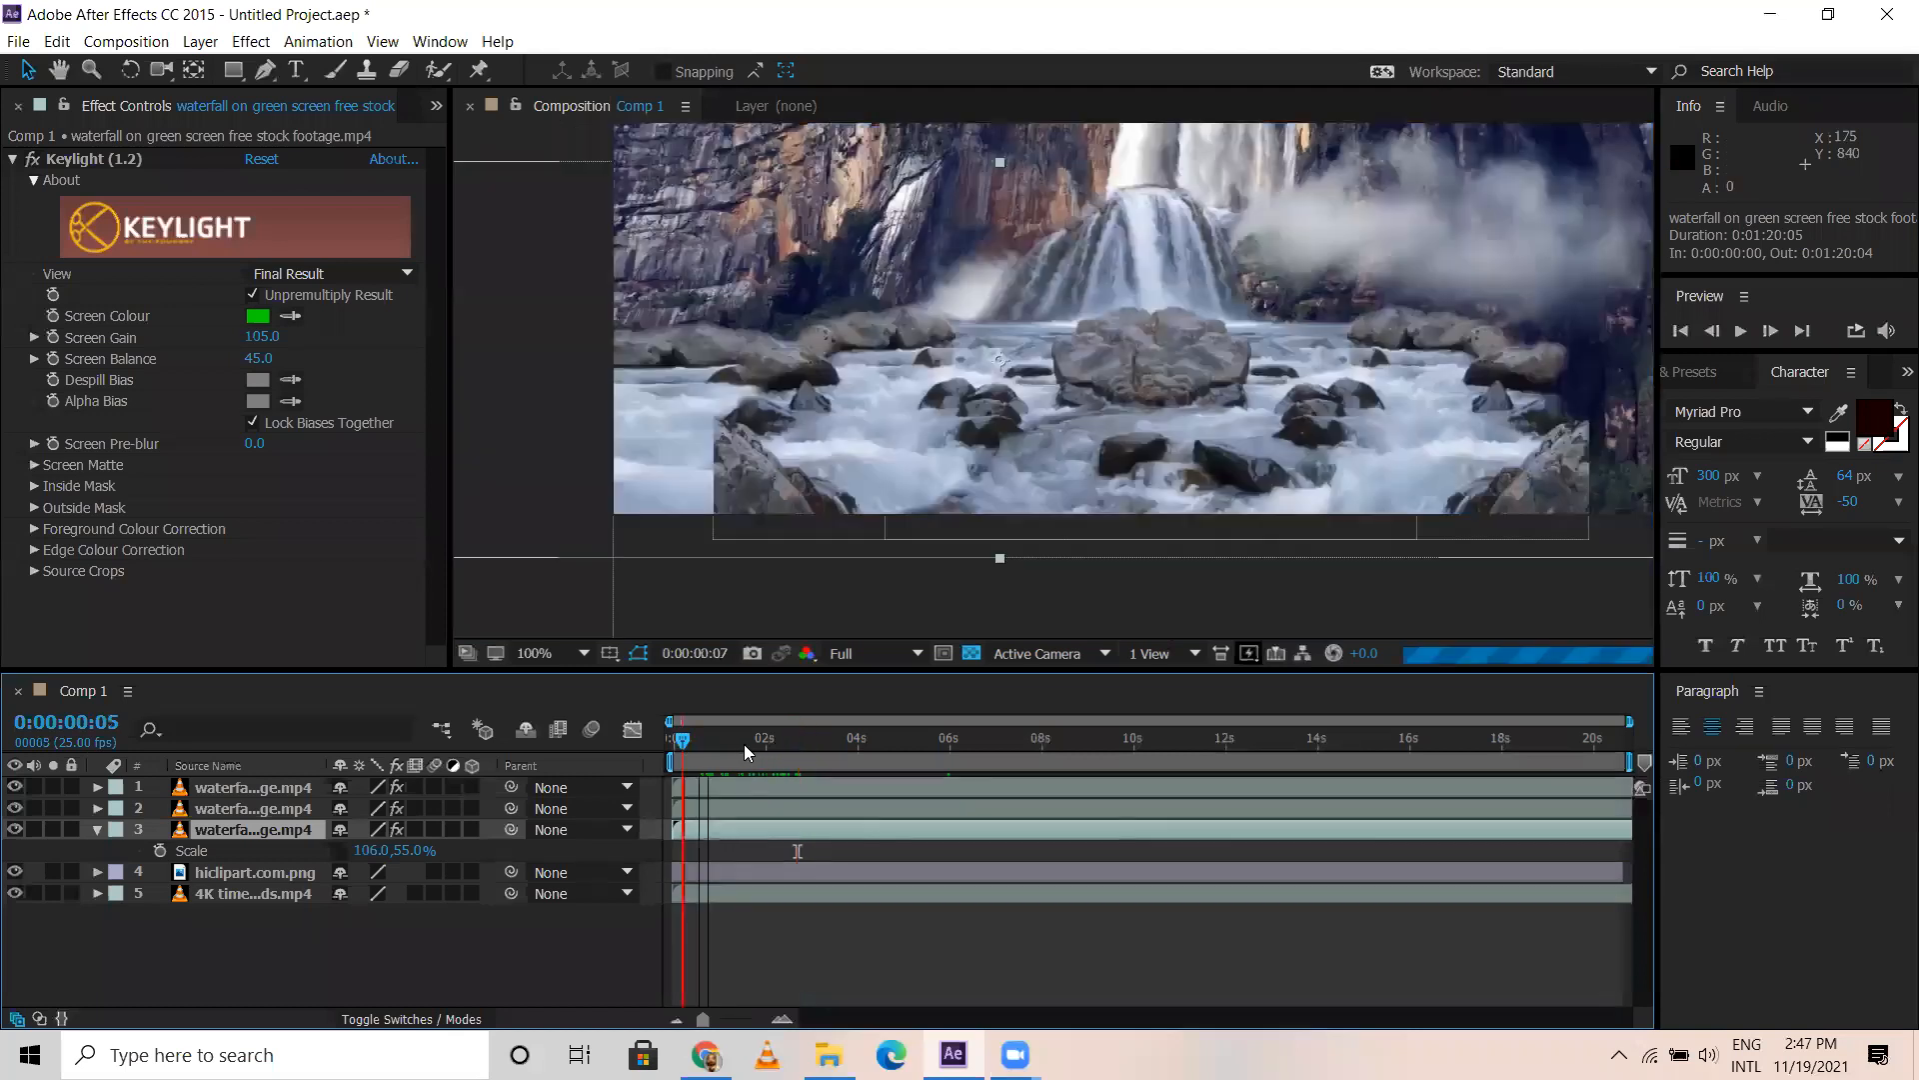
left_click(782, 749)
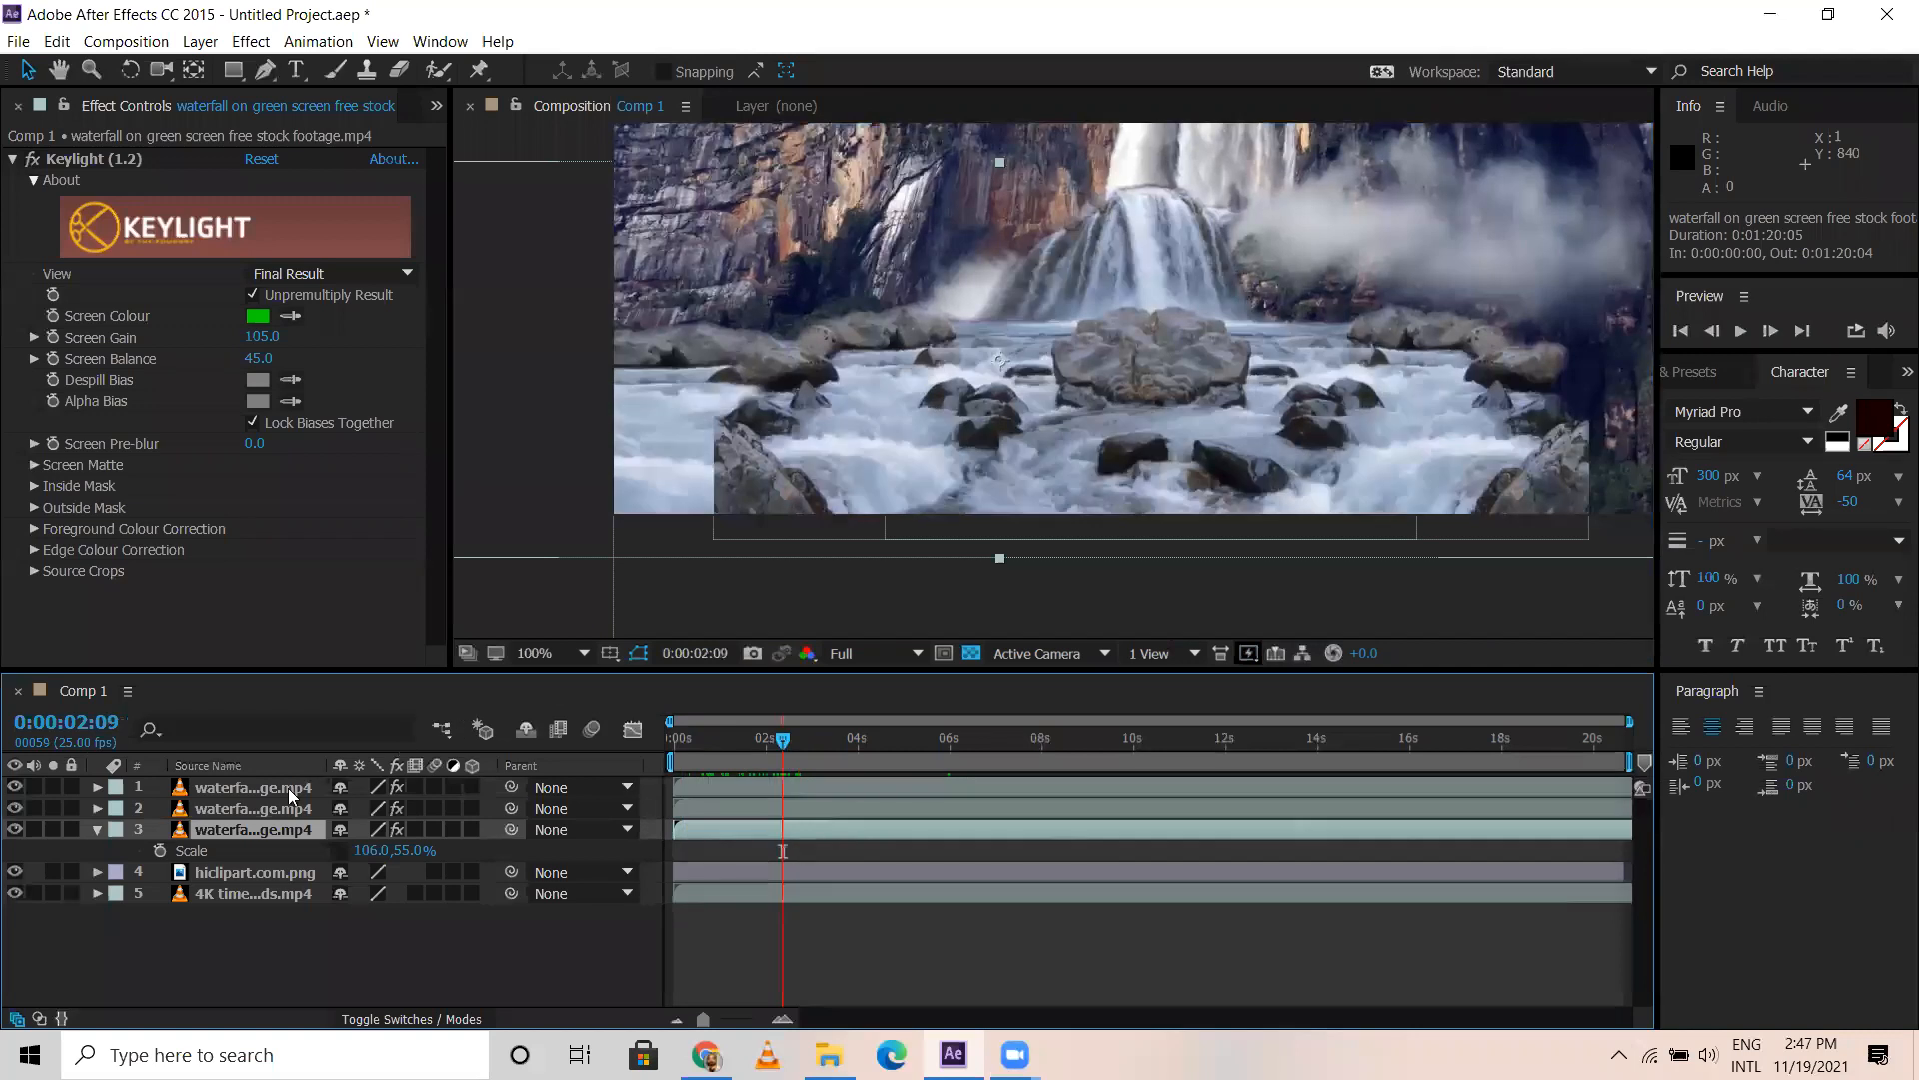
left_click(257, 810)
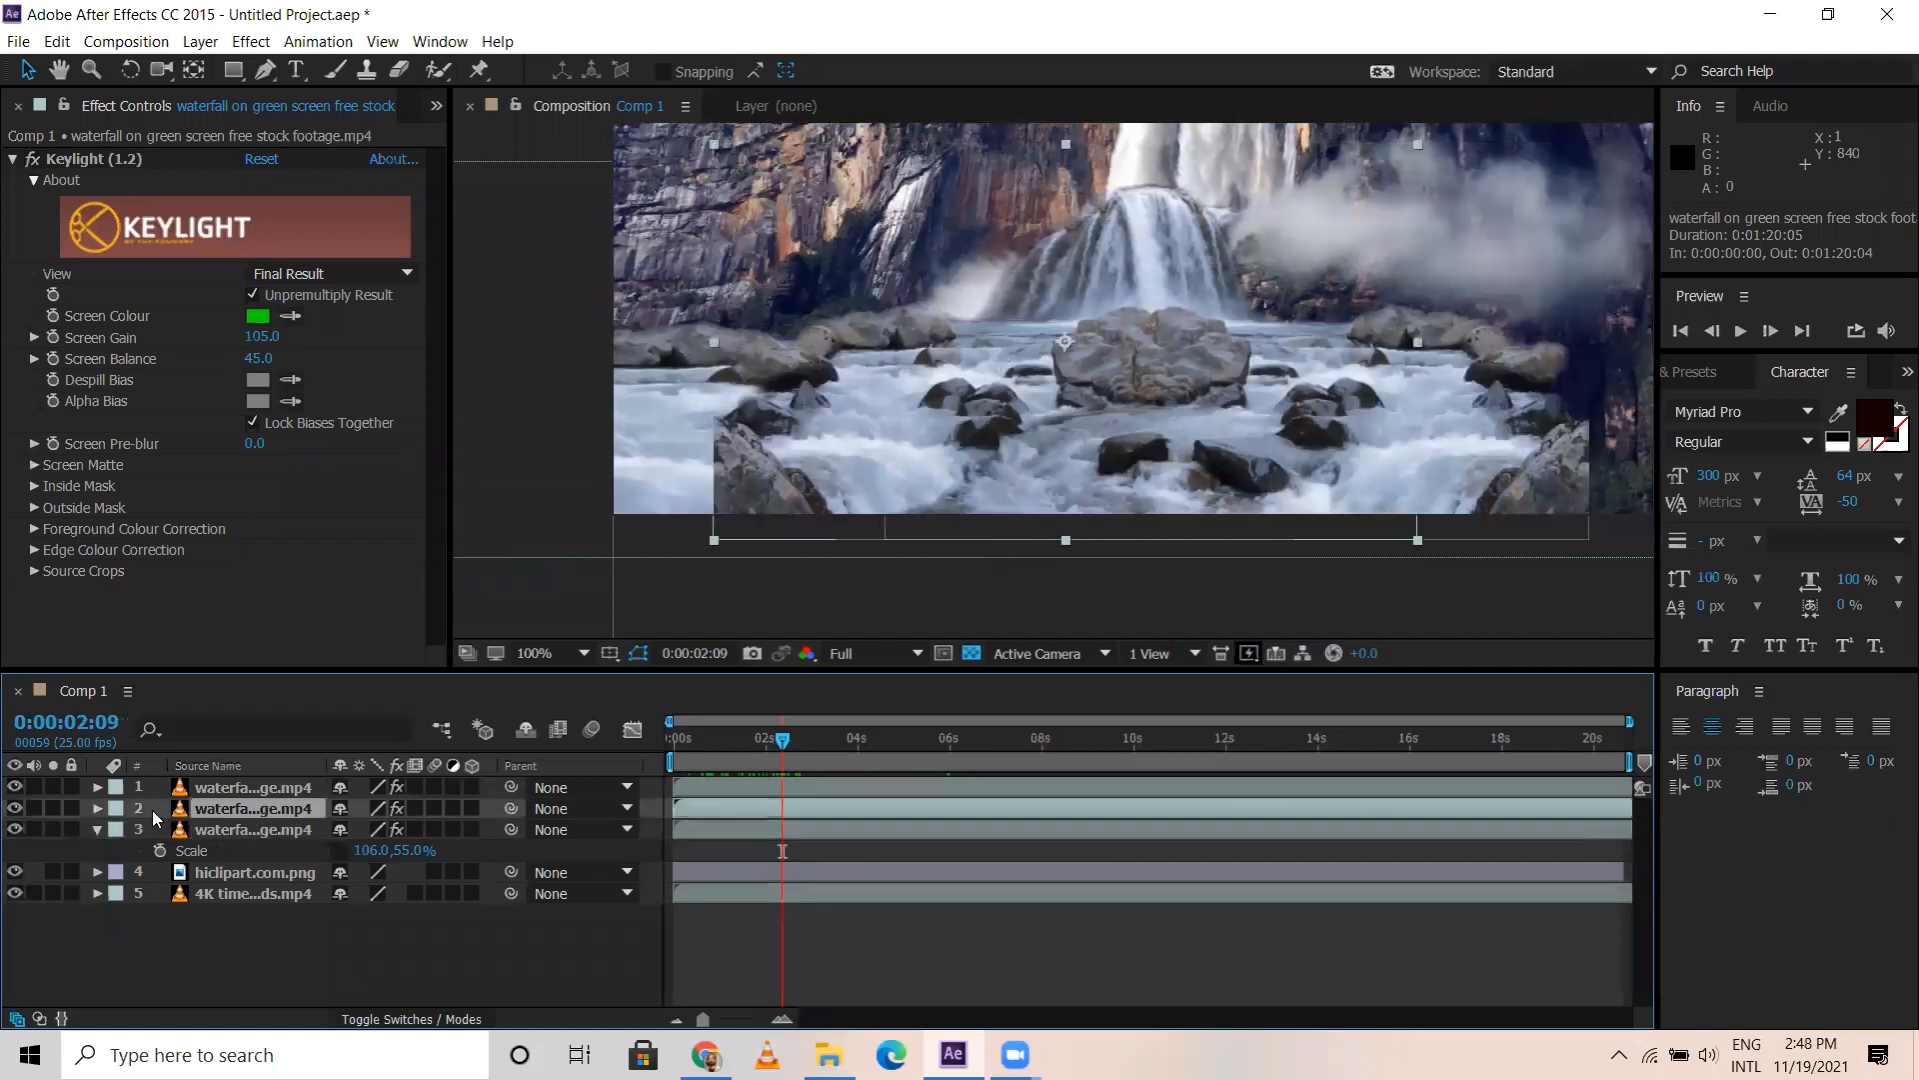
left_click(15, 809)
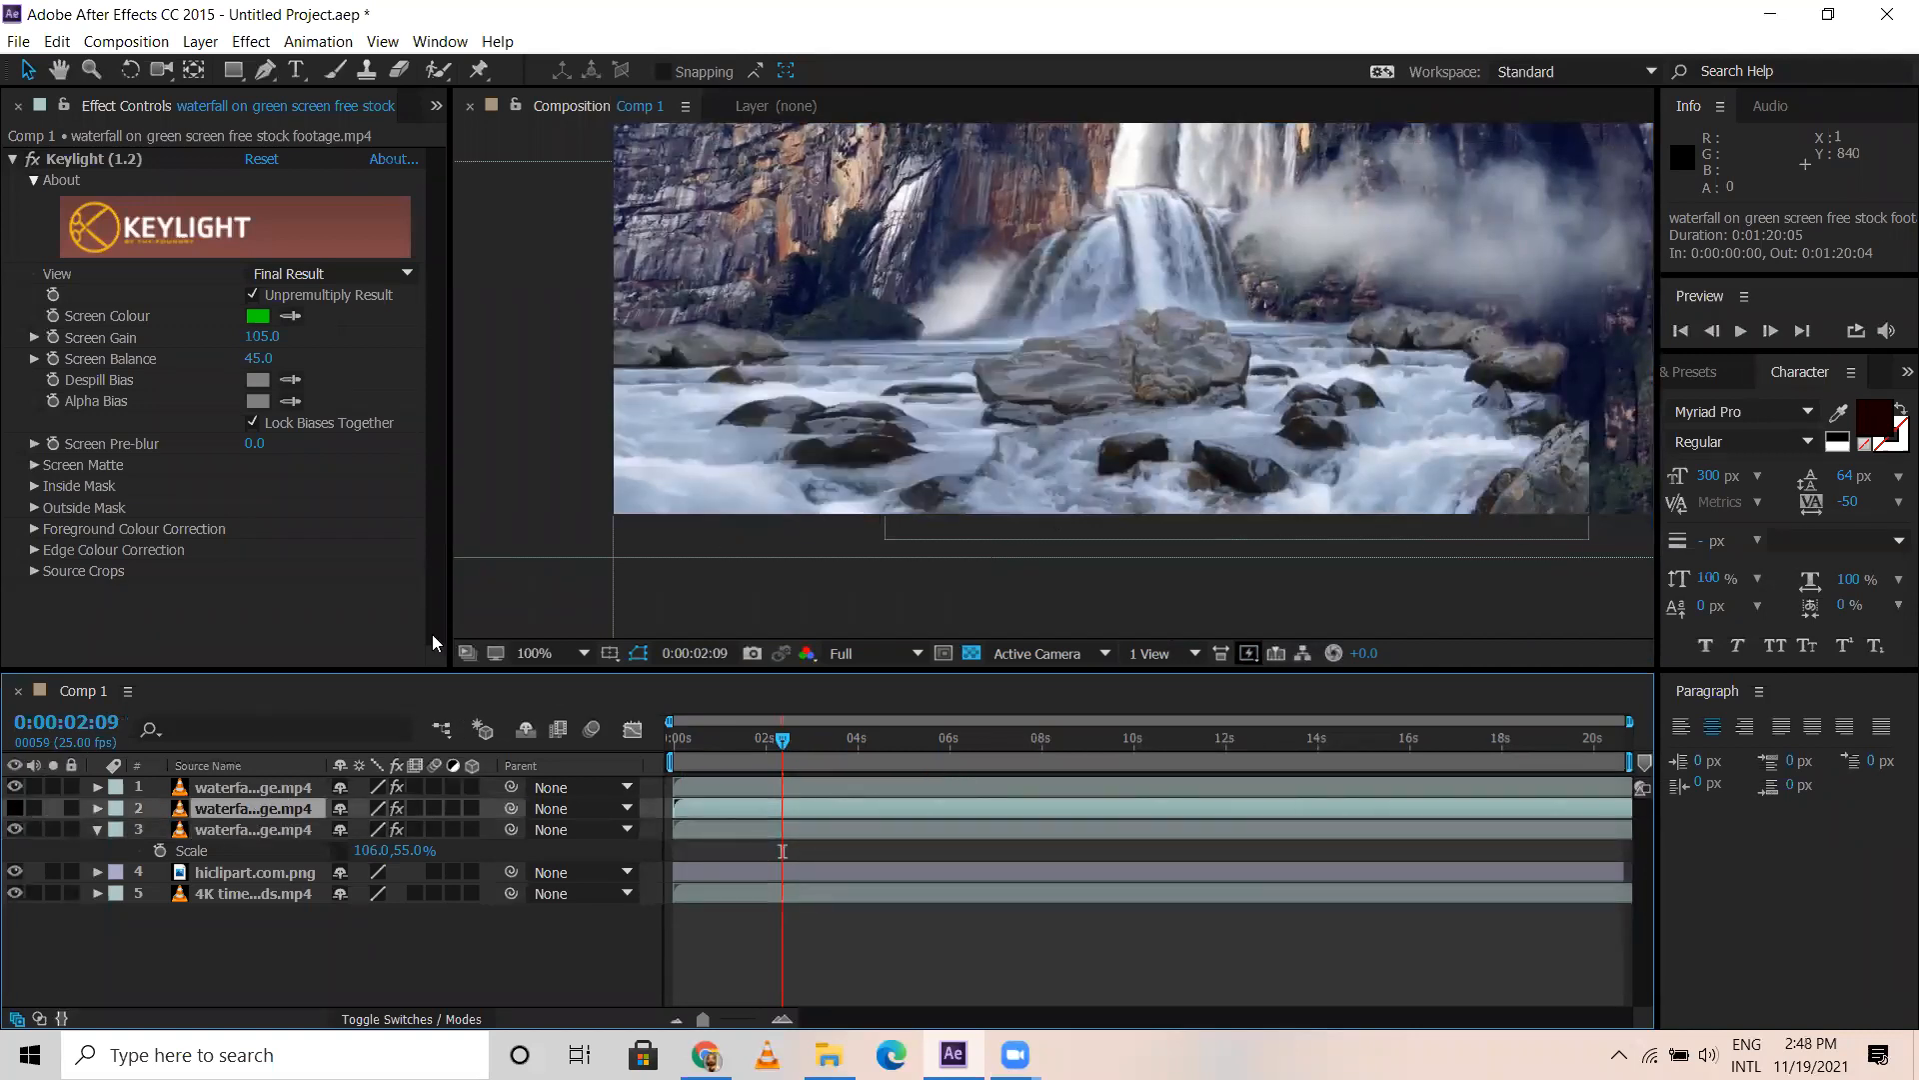
key("ctrl+z")
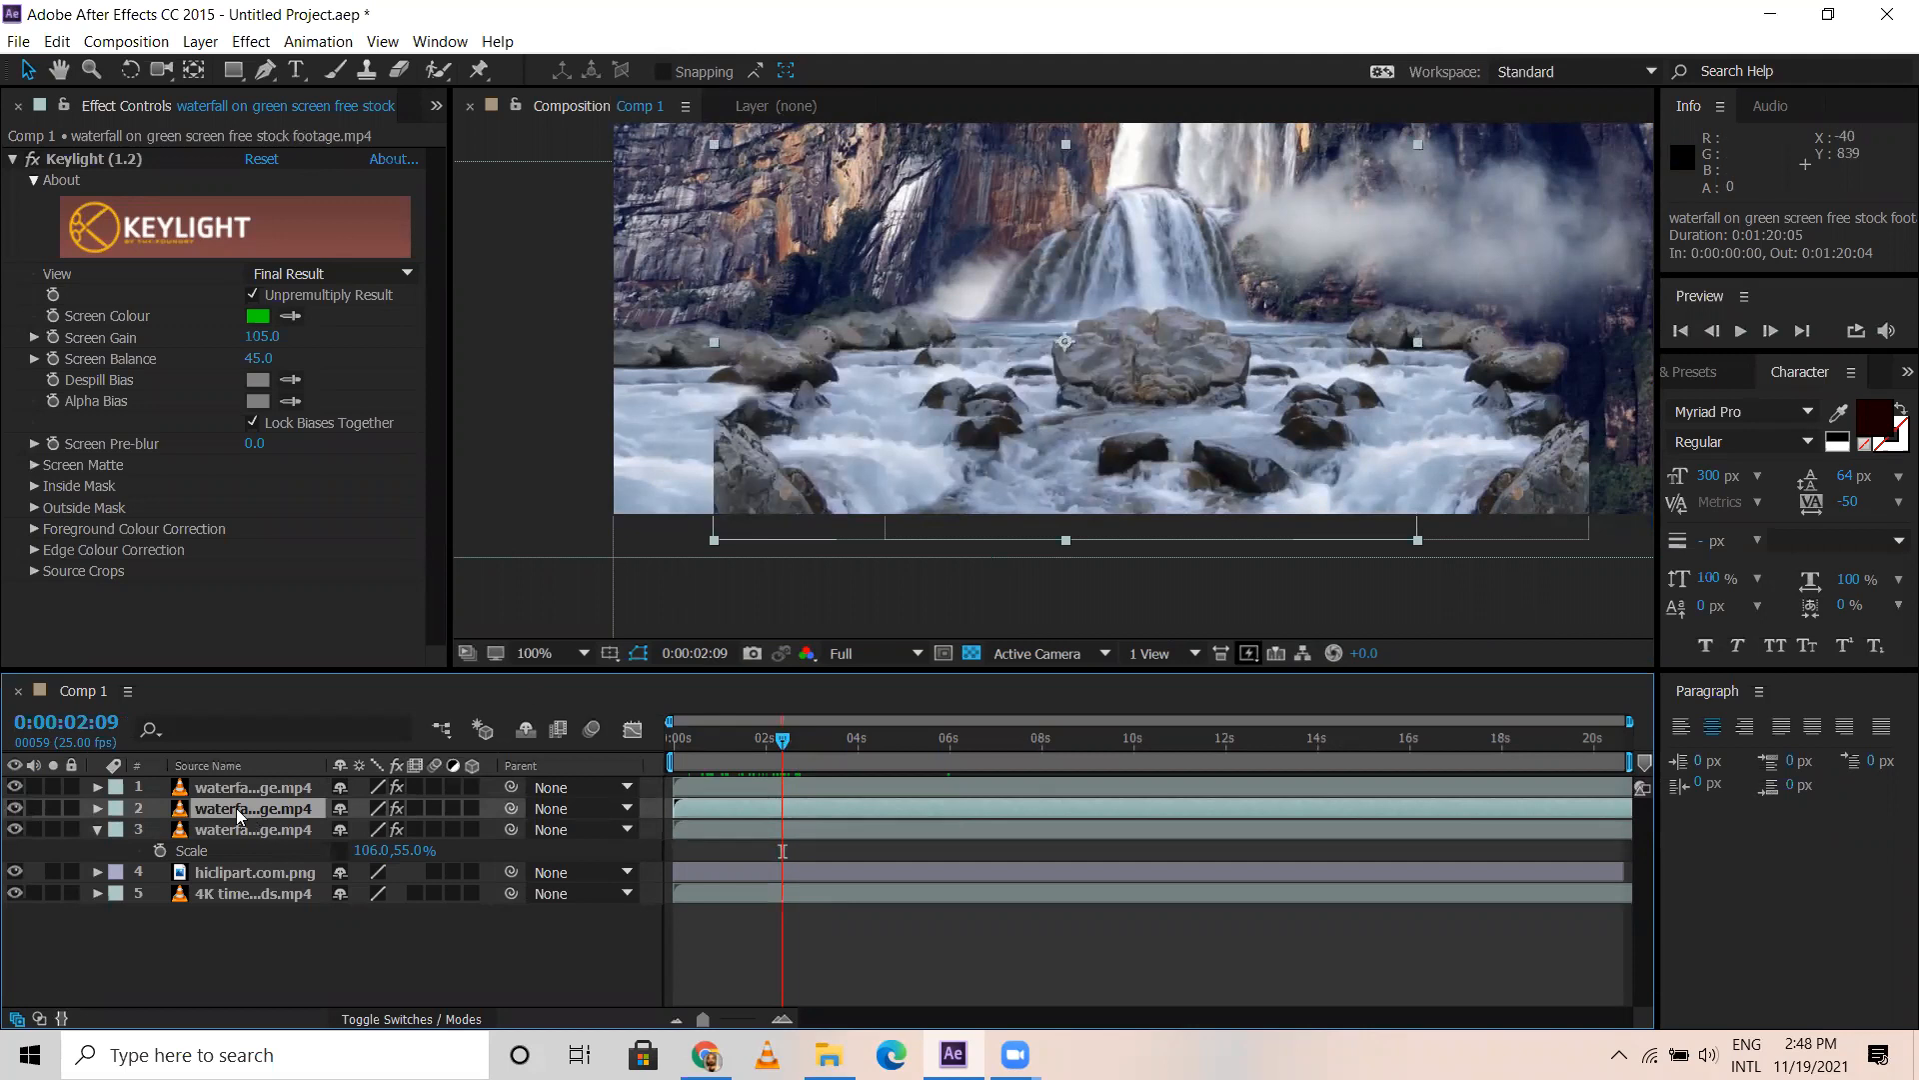
Draw a closed ten-point Pen mask on the second waterfall layer around the hard-edged rock in the scene's lower-left corner
left_click(265, 72)
left_click(703, 399)
left_click(785, 397)
left_click(796, 420)
left_click(836, 438)
left_click(849, 485)
left_click(868, 537)
left_click(810, 575)
left_click(747, 593)
left_click(682, 568)
left_click(661, 471)
left_click(703, 399)
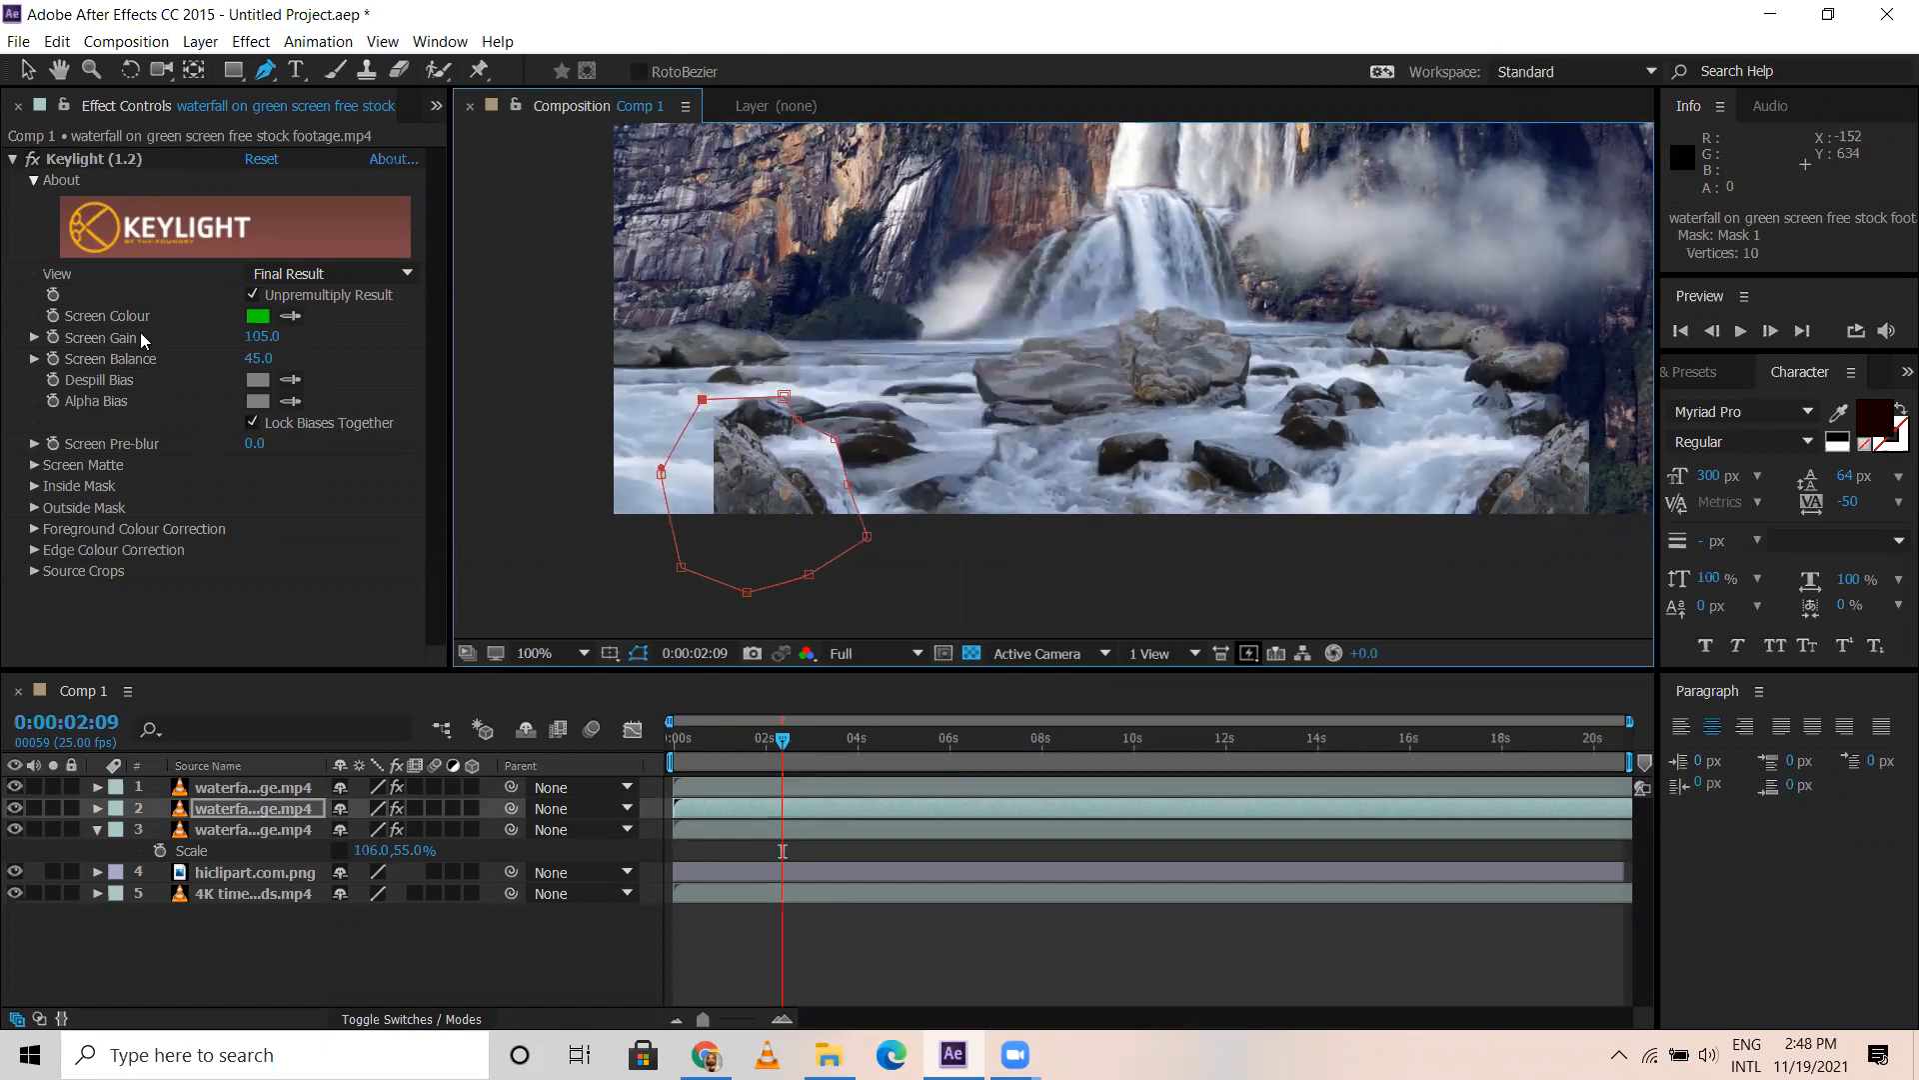
Invert the second waterfall layer's new mask, feather it by 38 pixels, and scrub to 0:00:03:00 to check the blend
left_click(97, 808)
left_click(119, 830)
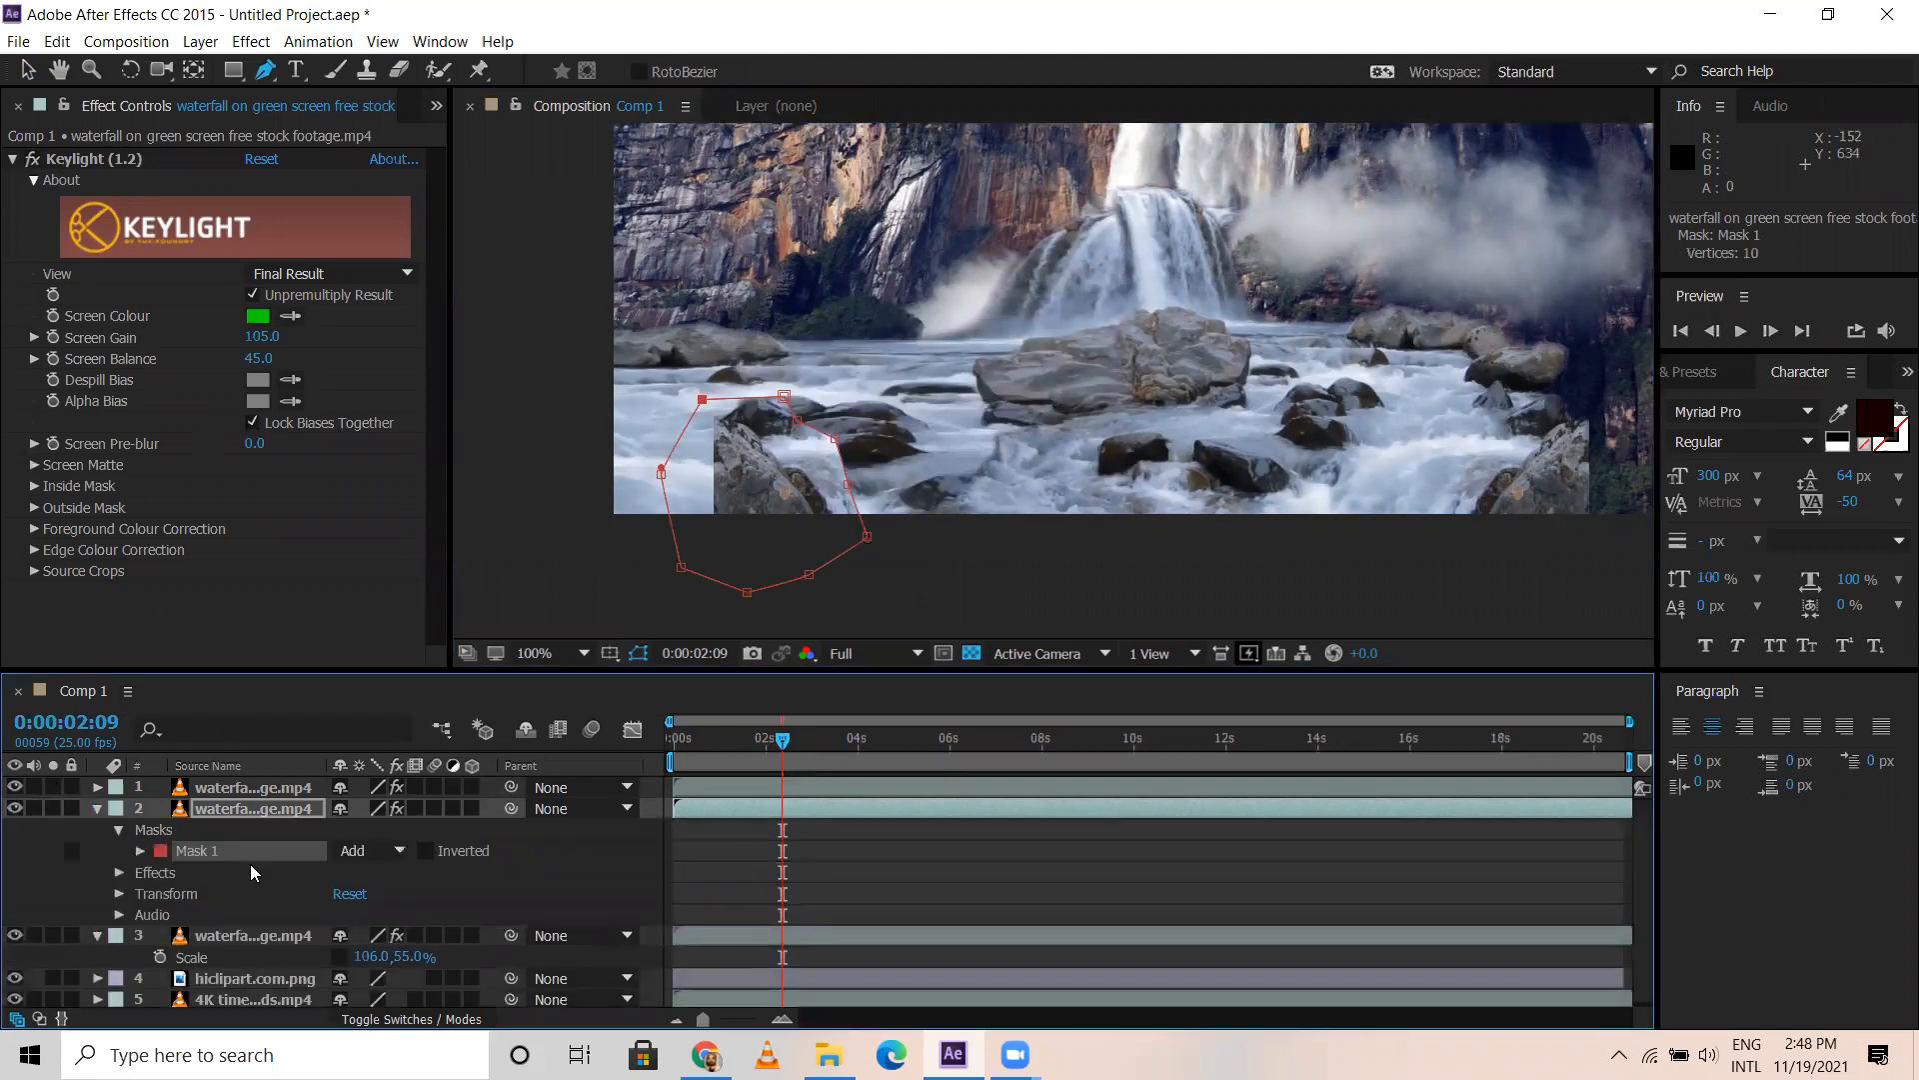
left_click(427, 851)
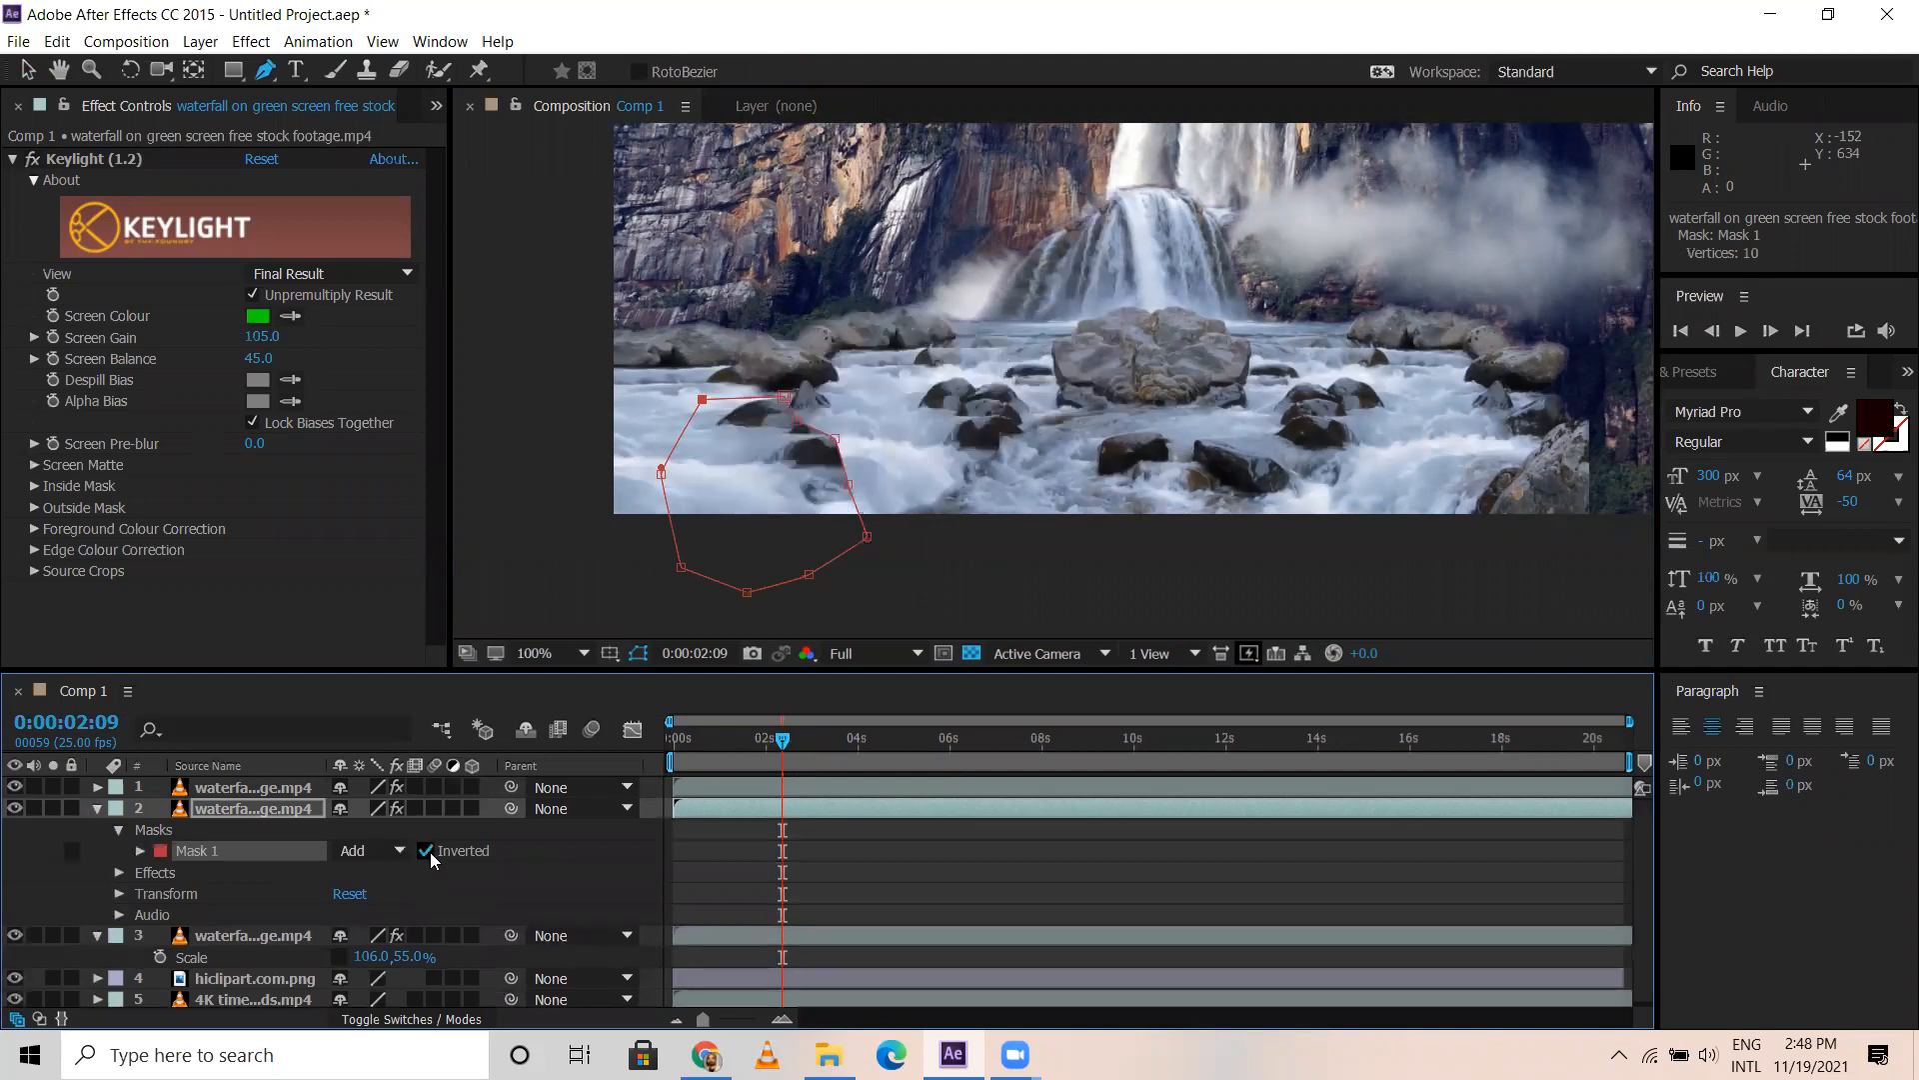
left_click(140, 853)
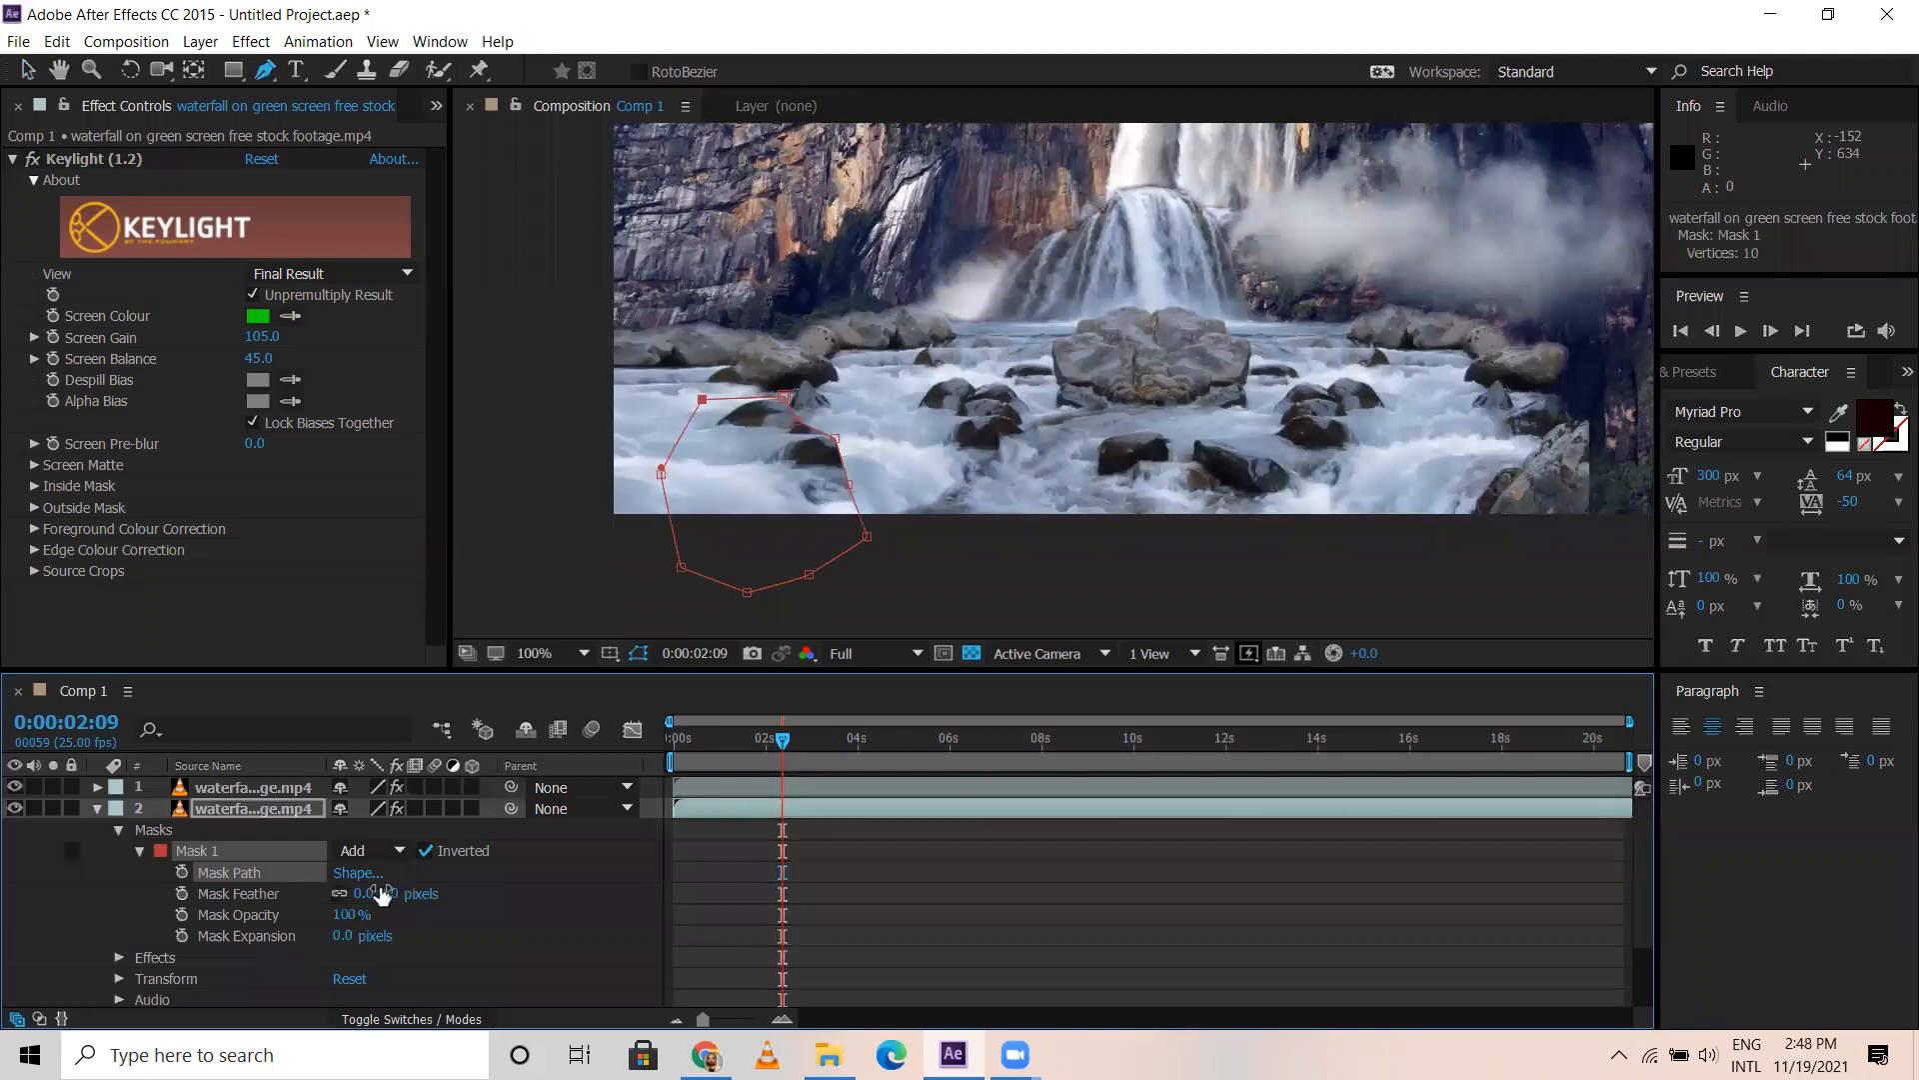
left_click_drag(459, 904, 444, 904)
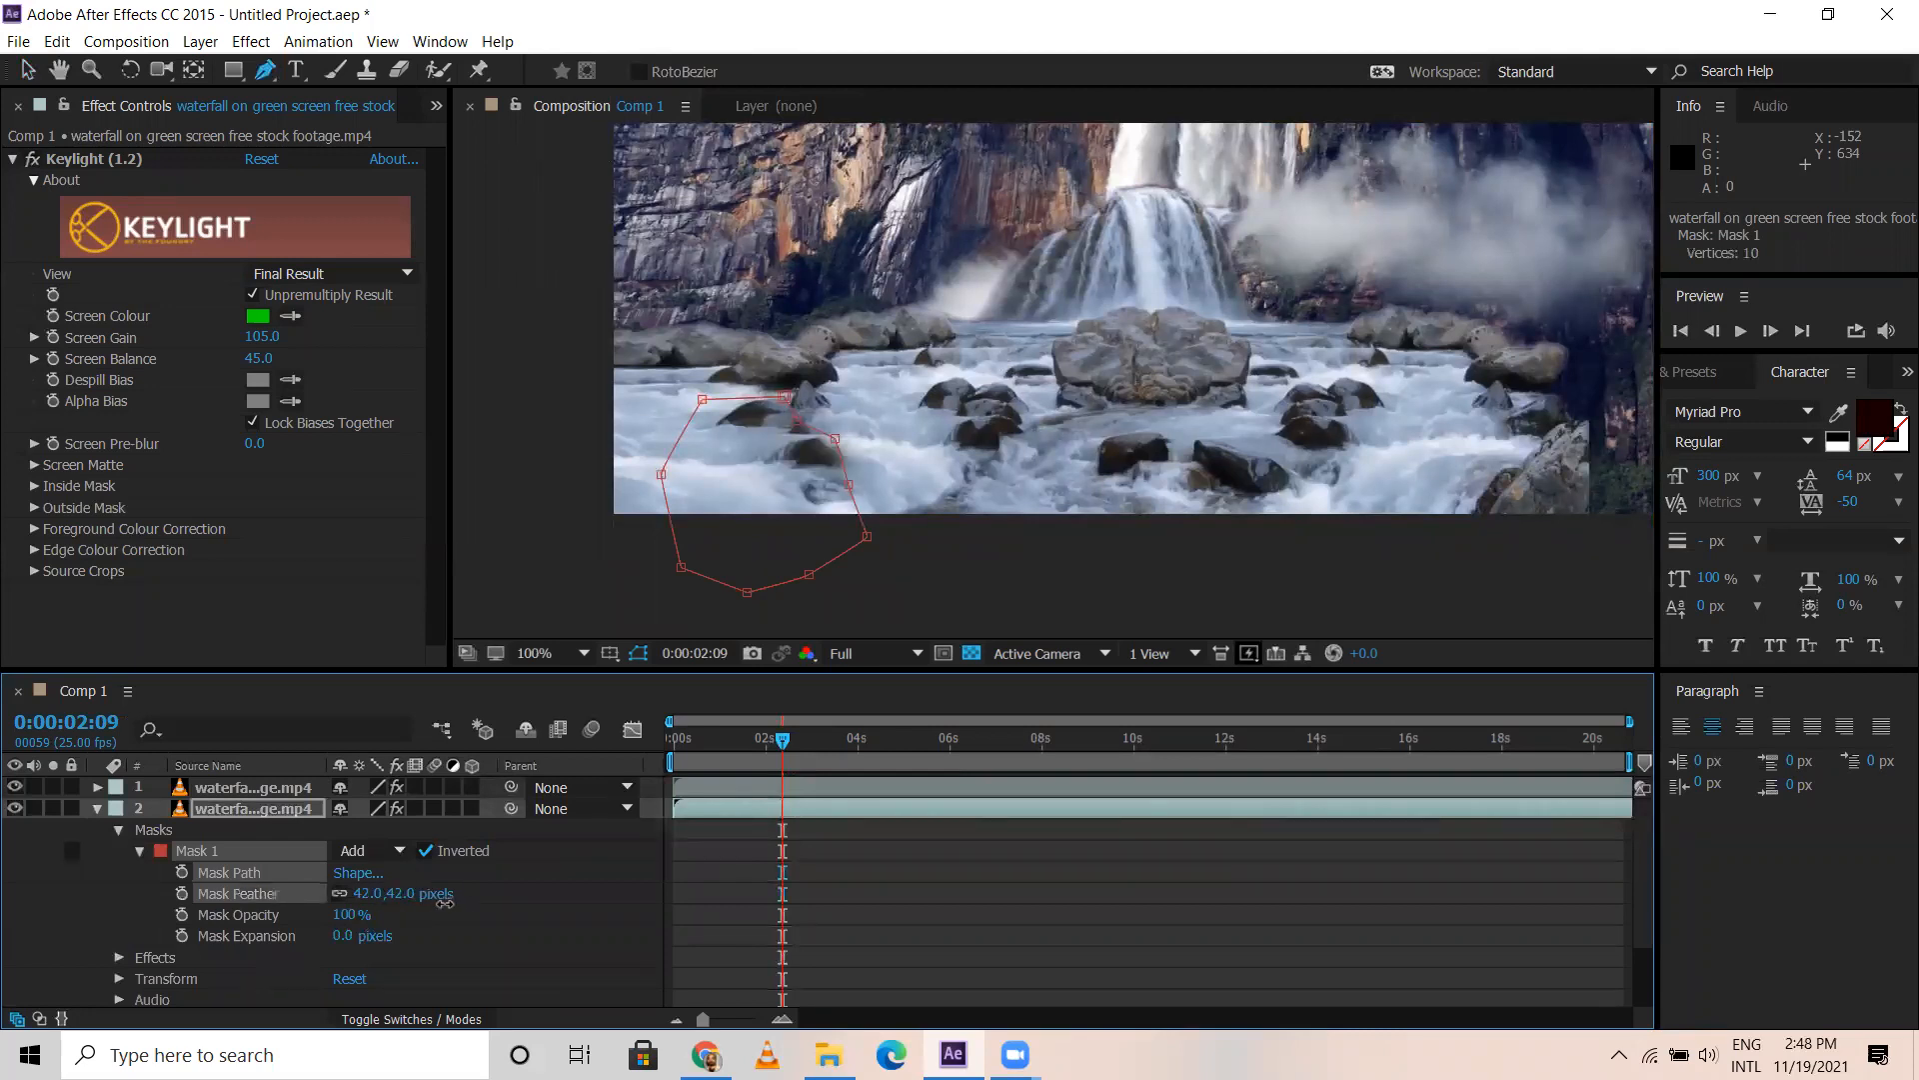
left_click_drag(672, 740, 812, 764)
Undo the stray mask point, switch back to the Selection tool, collapse the second layer's properties and select the top waterfall layer
left_click(607, 573)
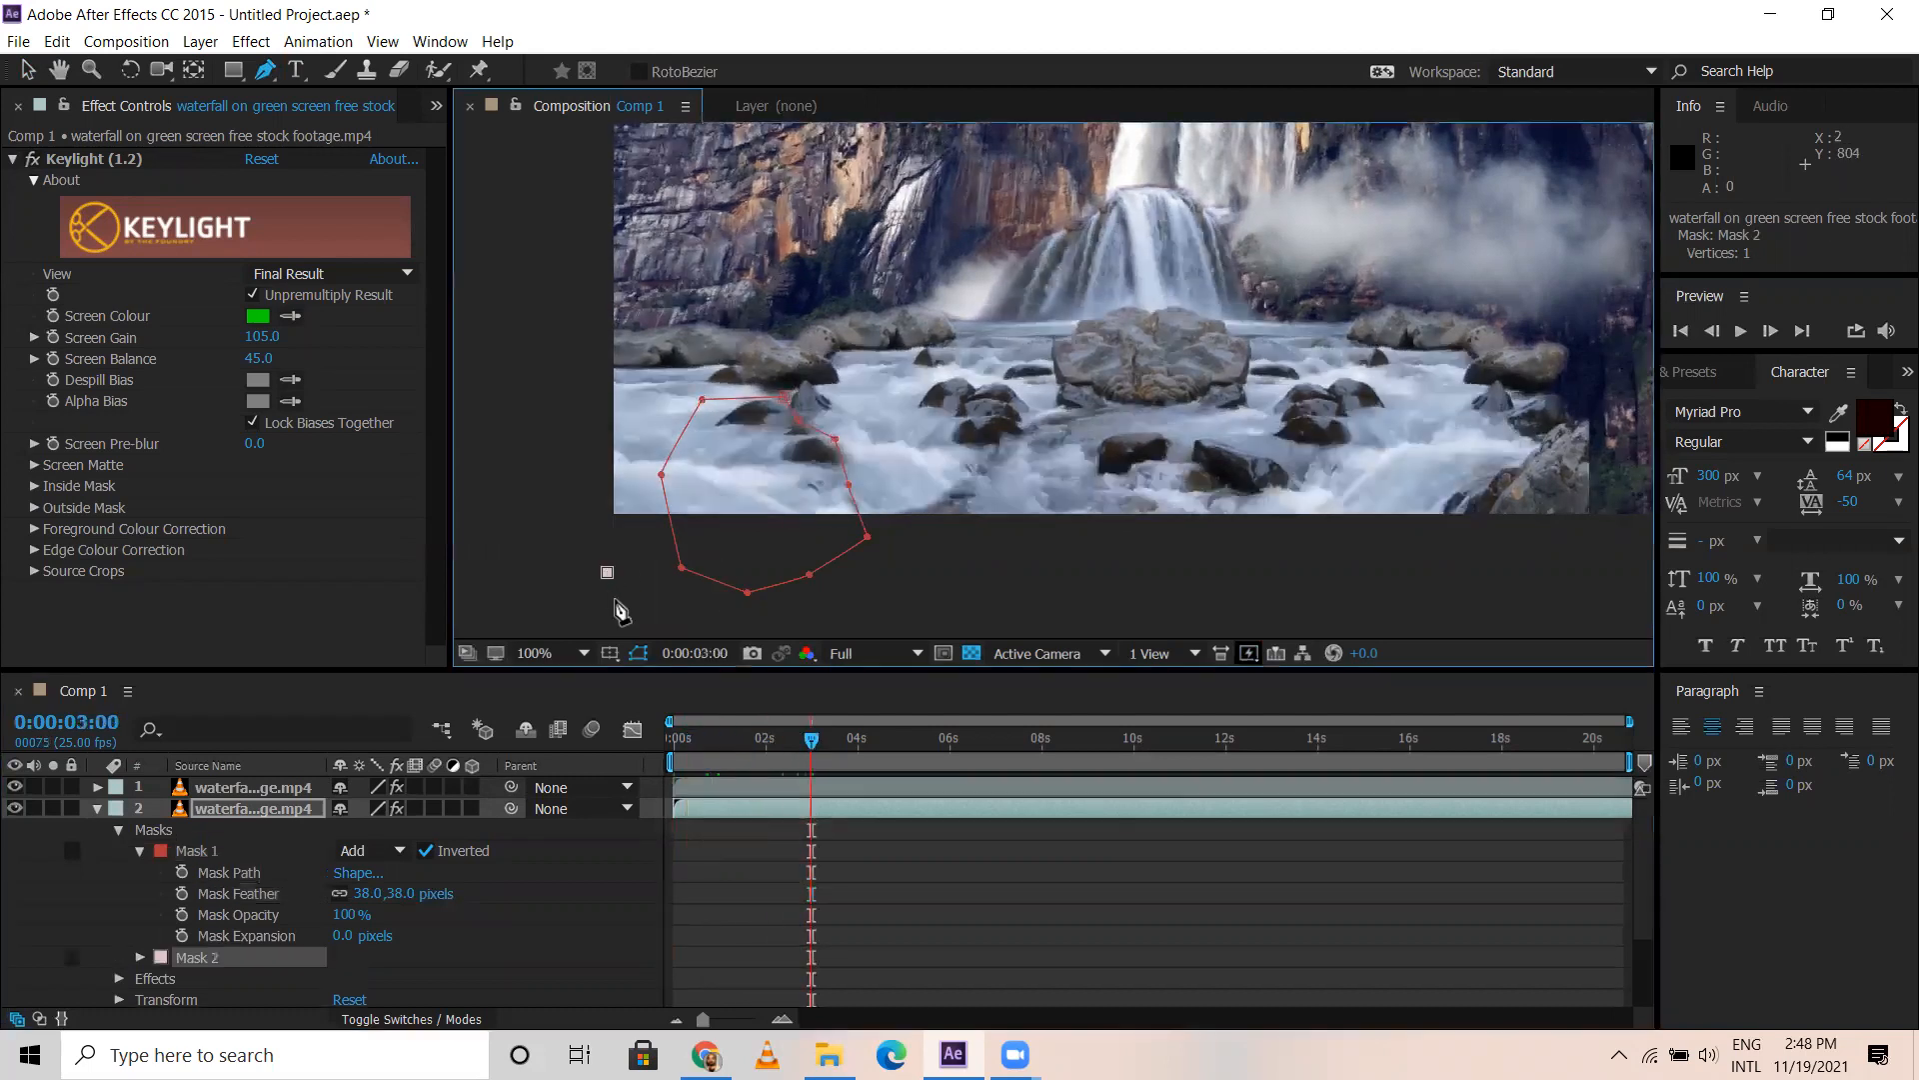
key("ctrl+z")
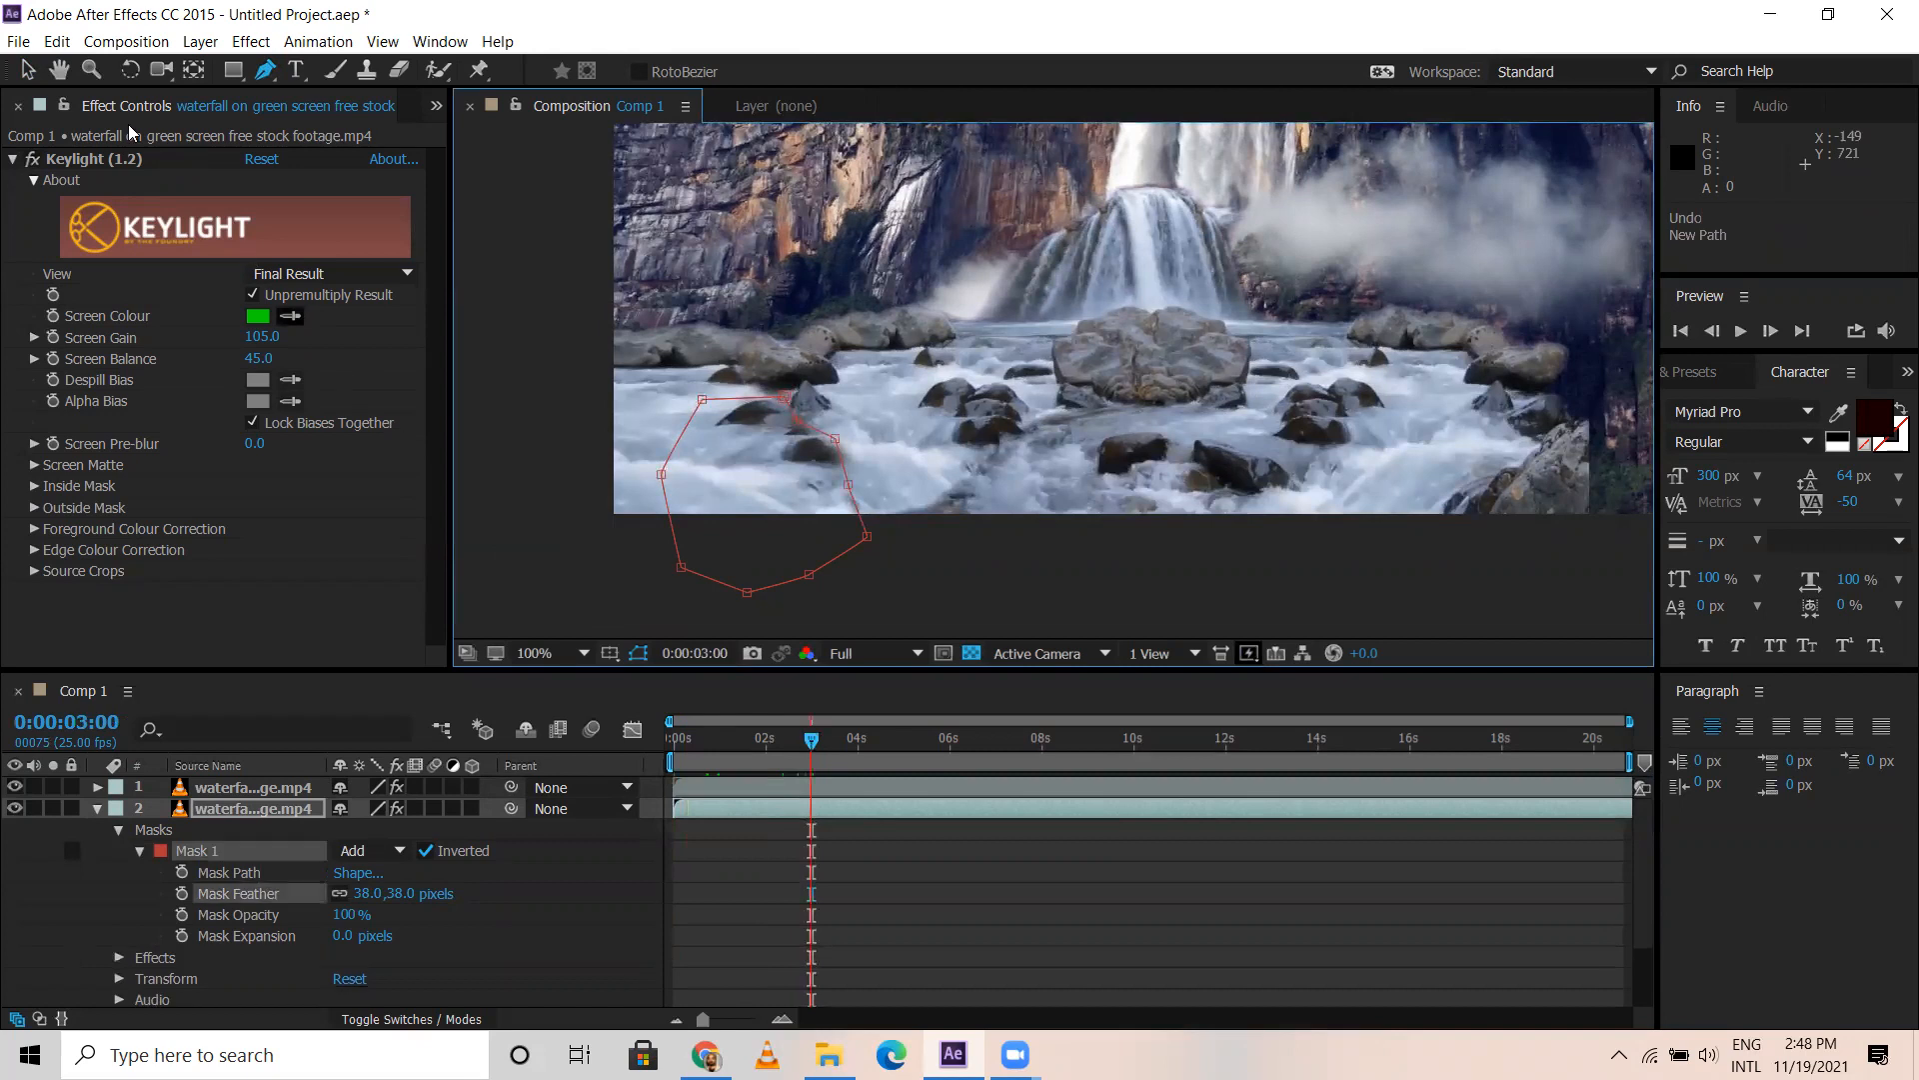
left_click(28, 72)
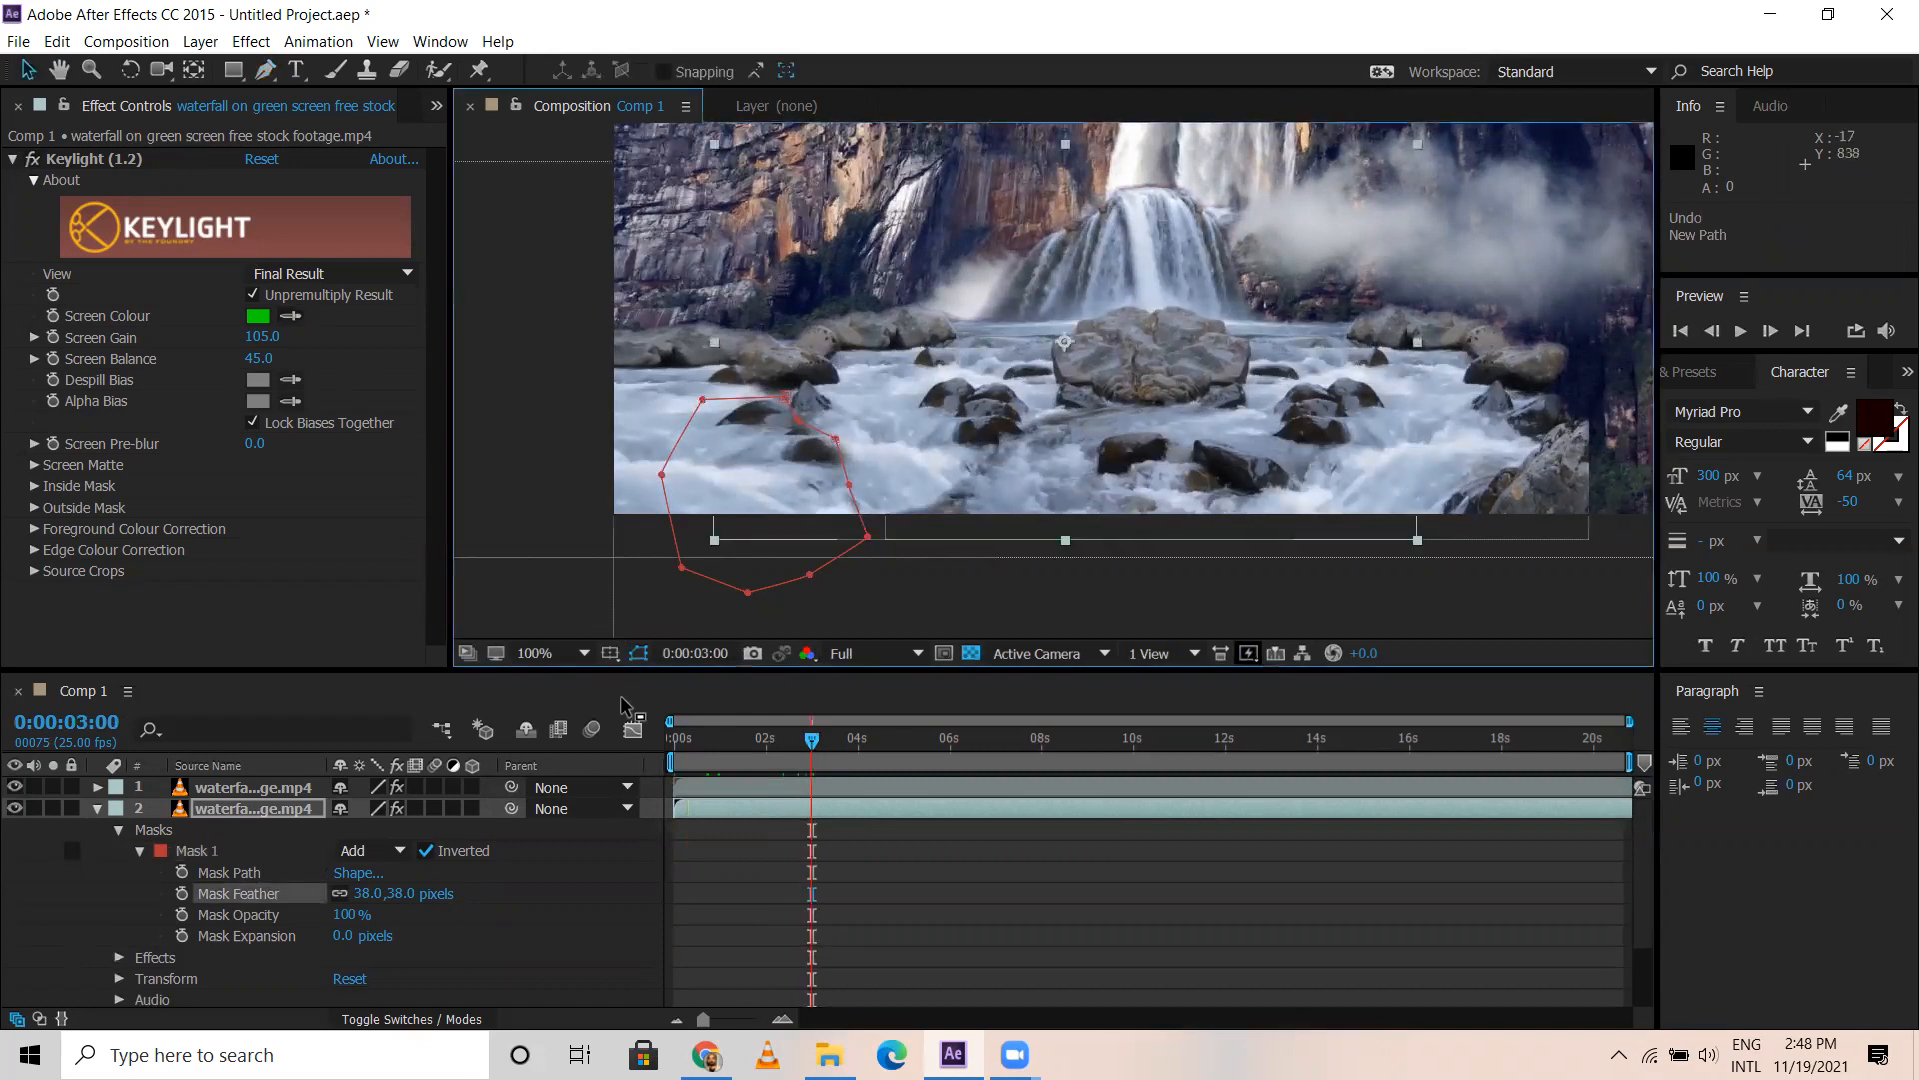
left_click(798, 820)
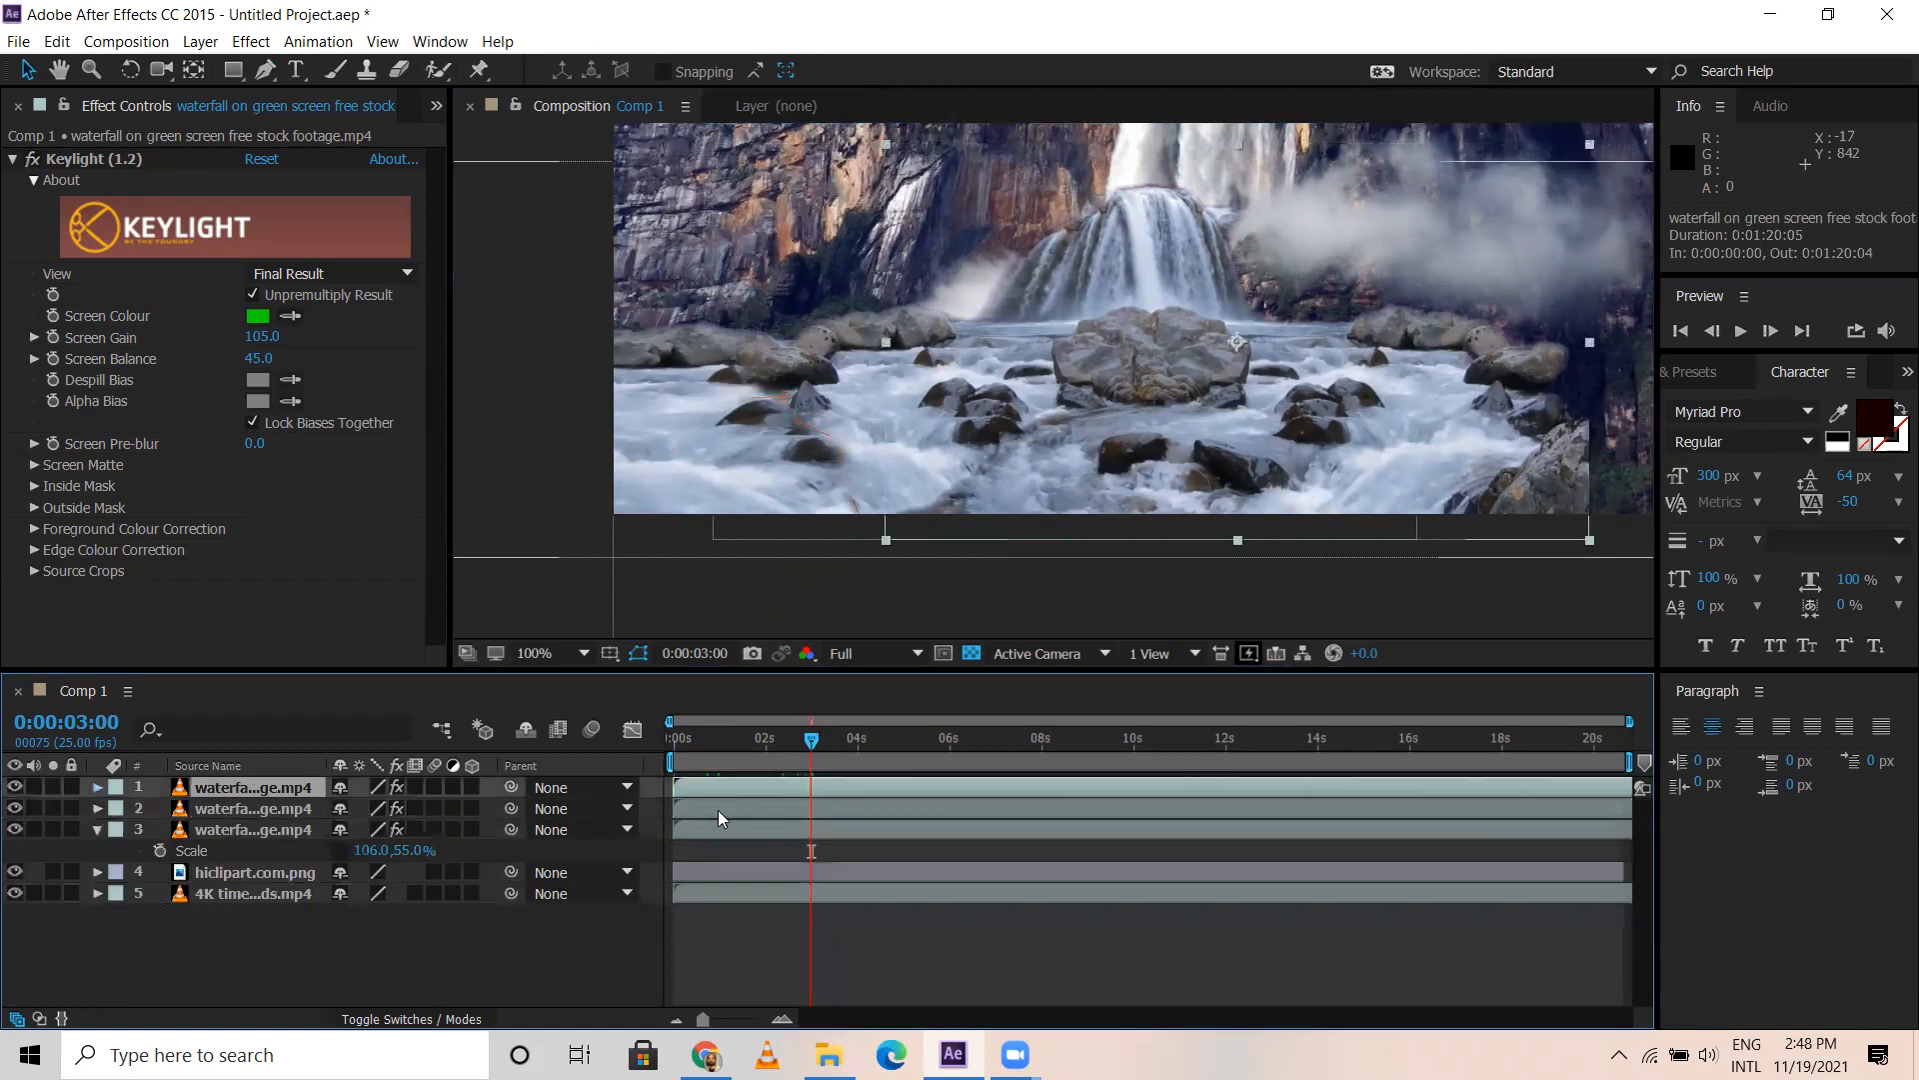
Preview the composite from the start and toggle the visibility of the top two waterfall layers to compare their coverage
left_click_drag(712, 733, 665, 738)
key("space")
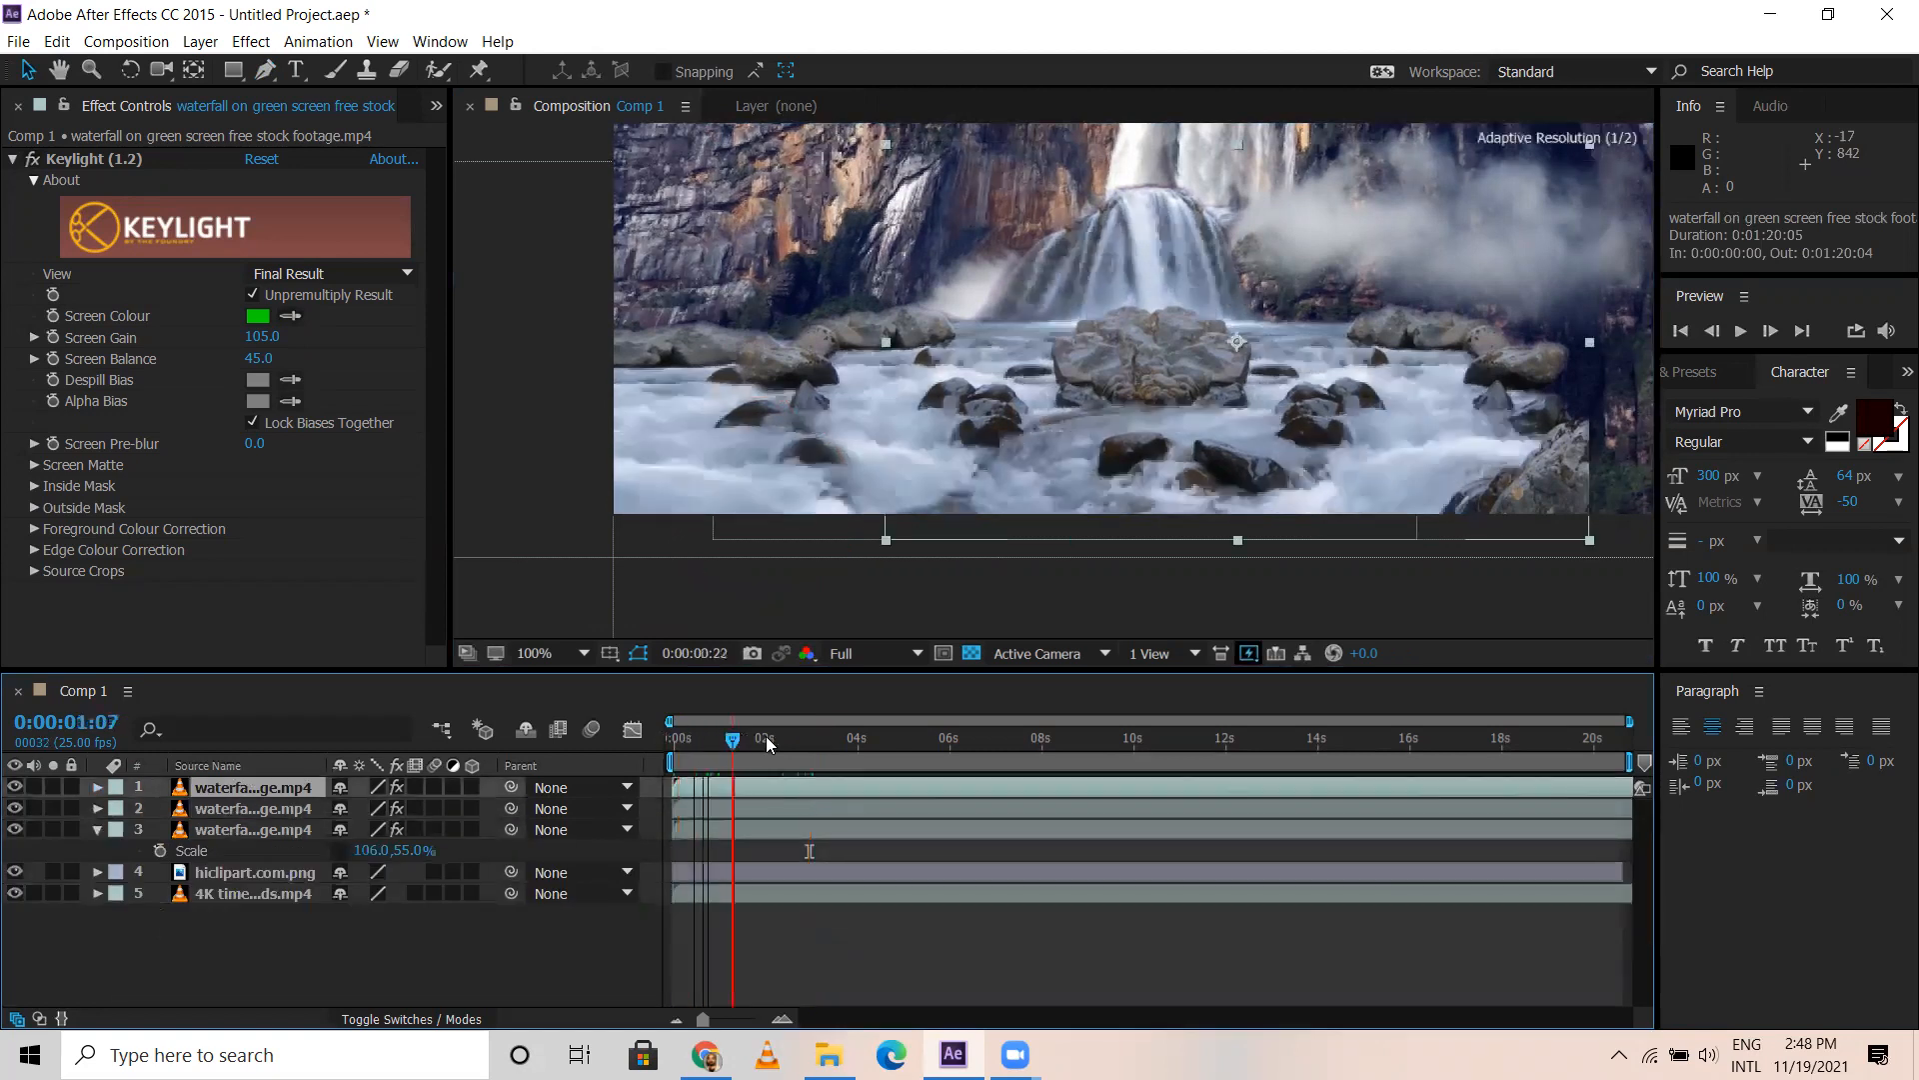
left_click(18, 806)
left_click(18, 806)
left_click(16, 787)
left_click(16, 788)
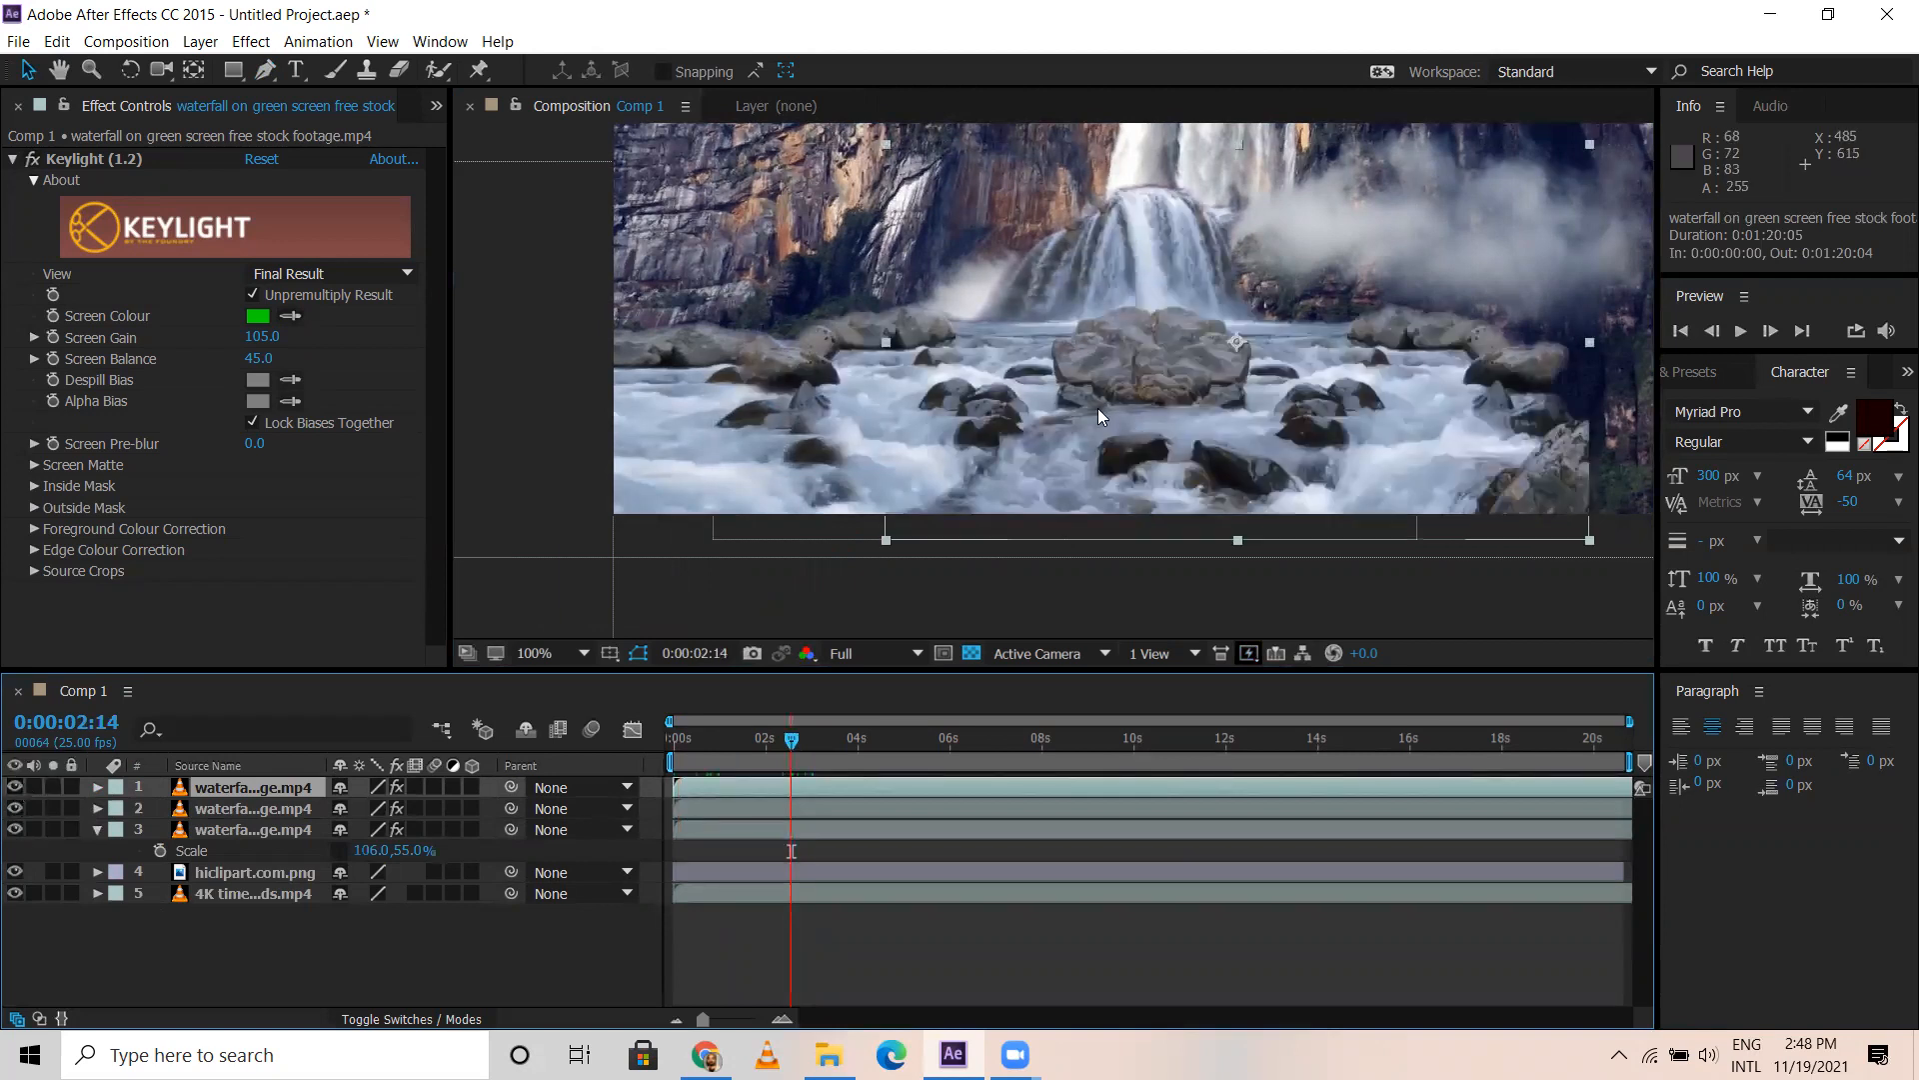
Duplicate the third waterfall layer and place the copy, mirrored horizontally, at 800, 542 to fill the scene's right side
scroll(1097, 408, "down", 2)
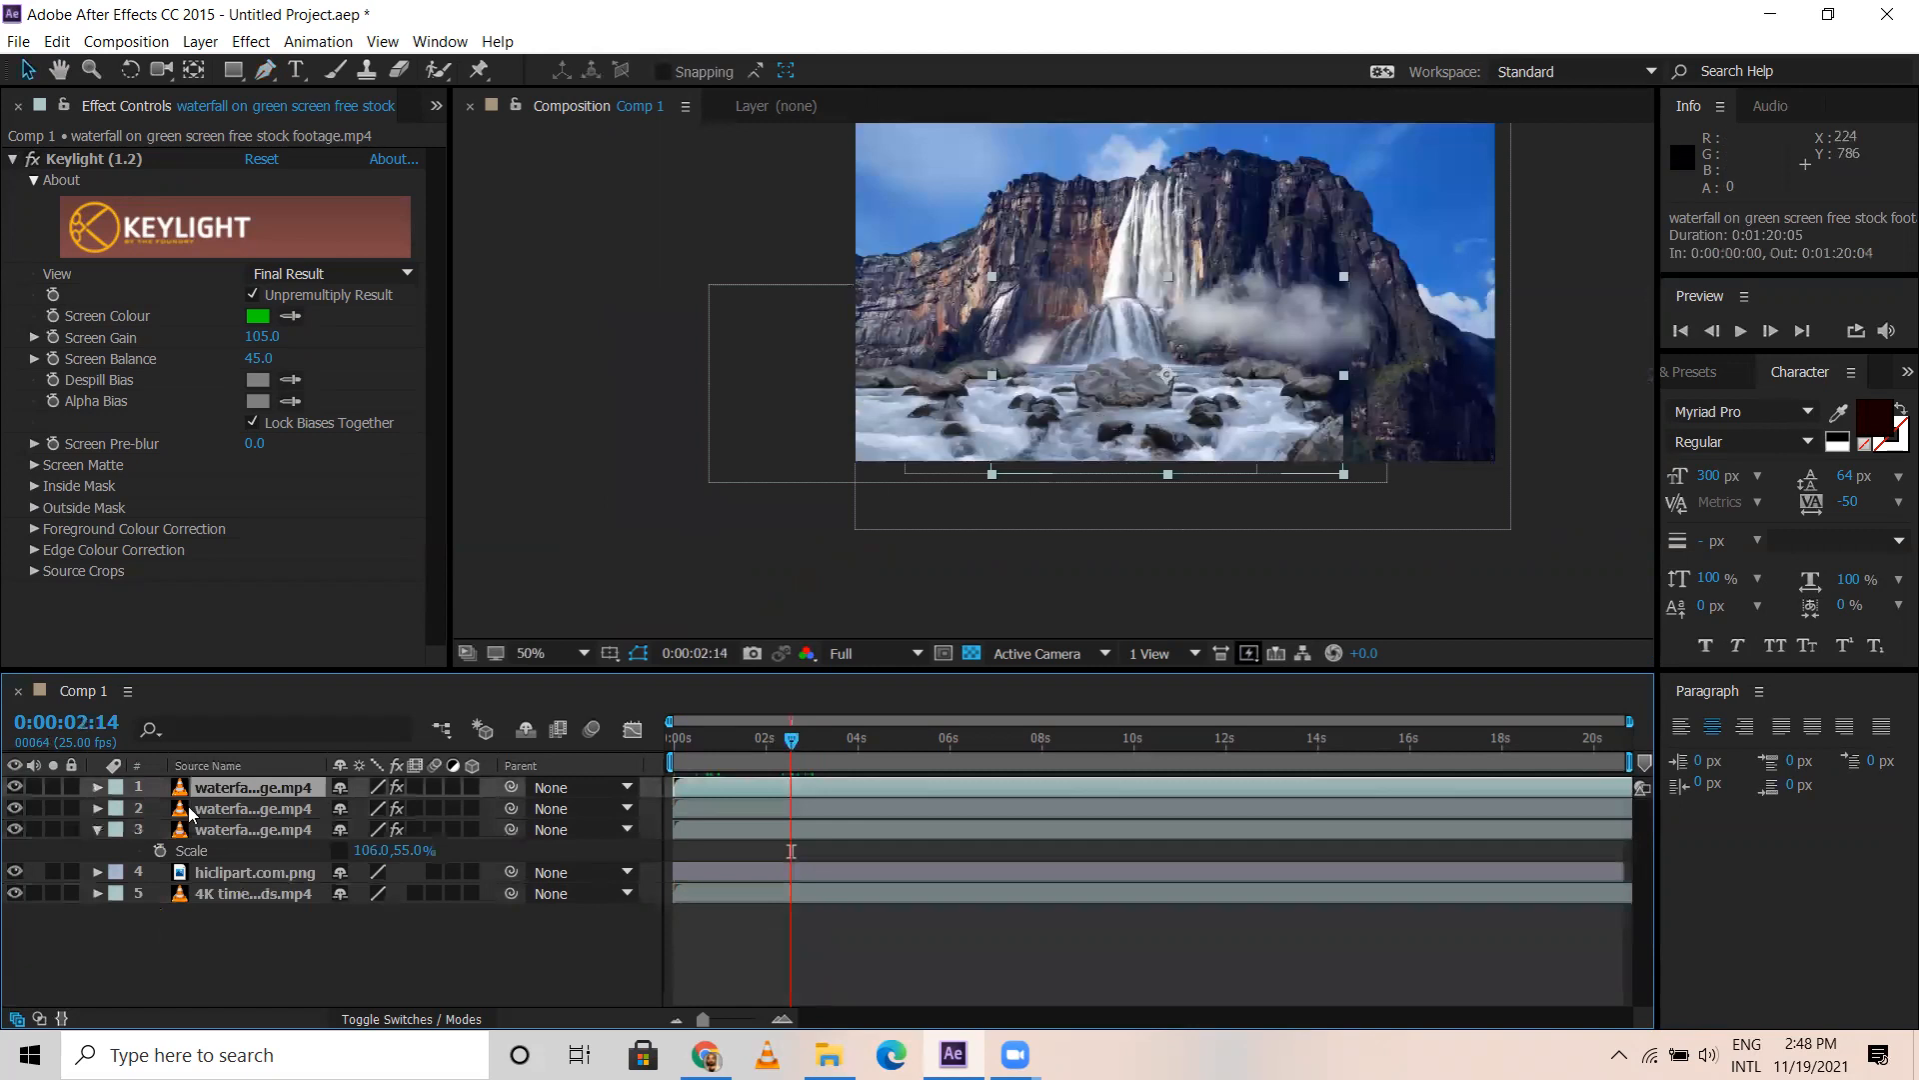
left_click(96, 830)
left_click(224, 829)
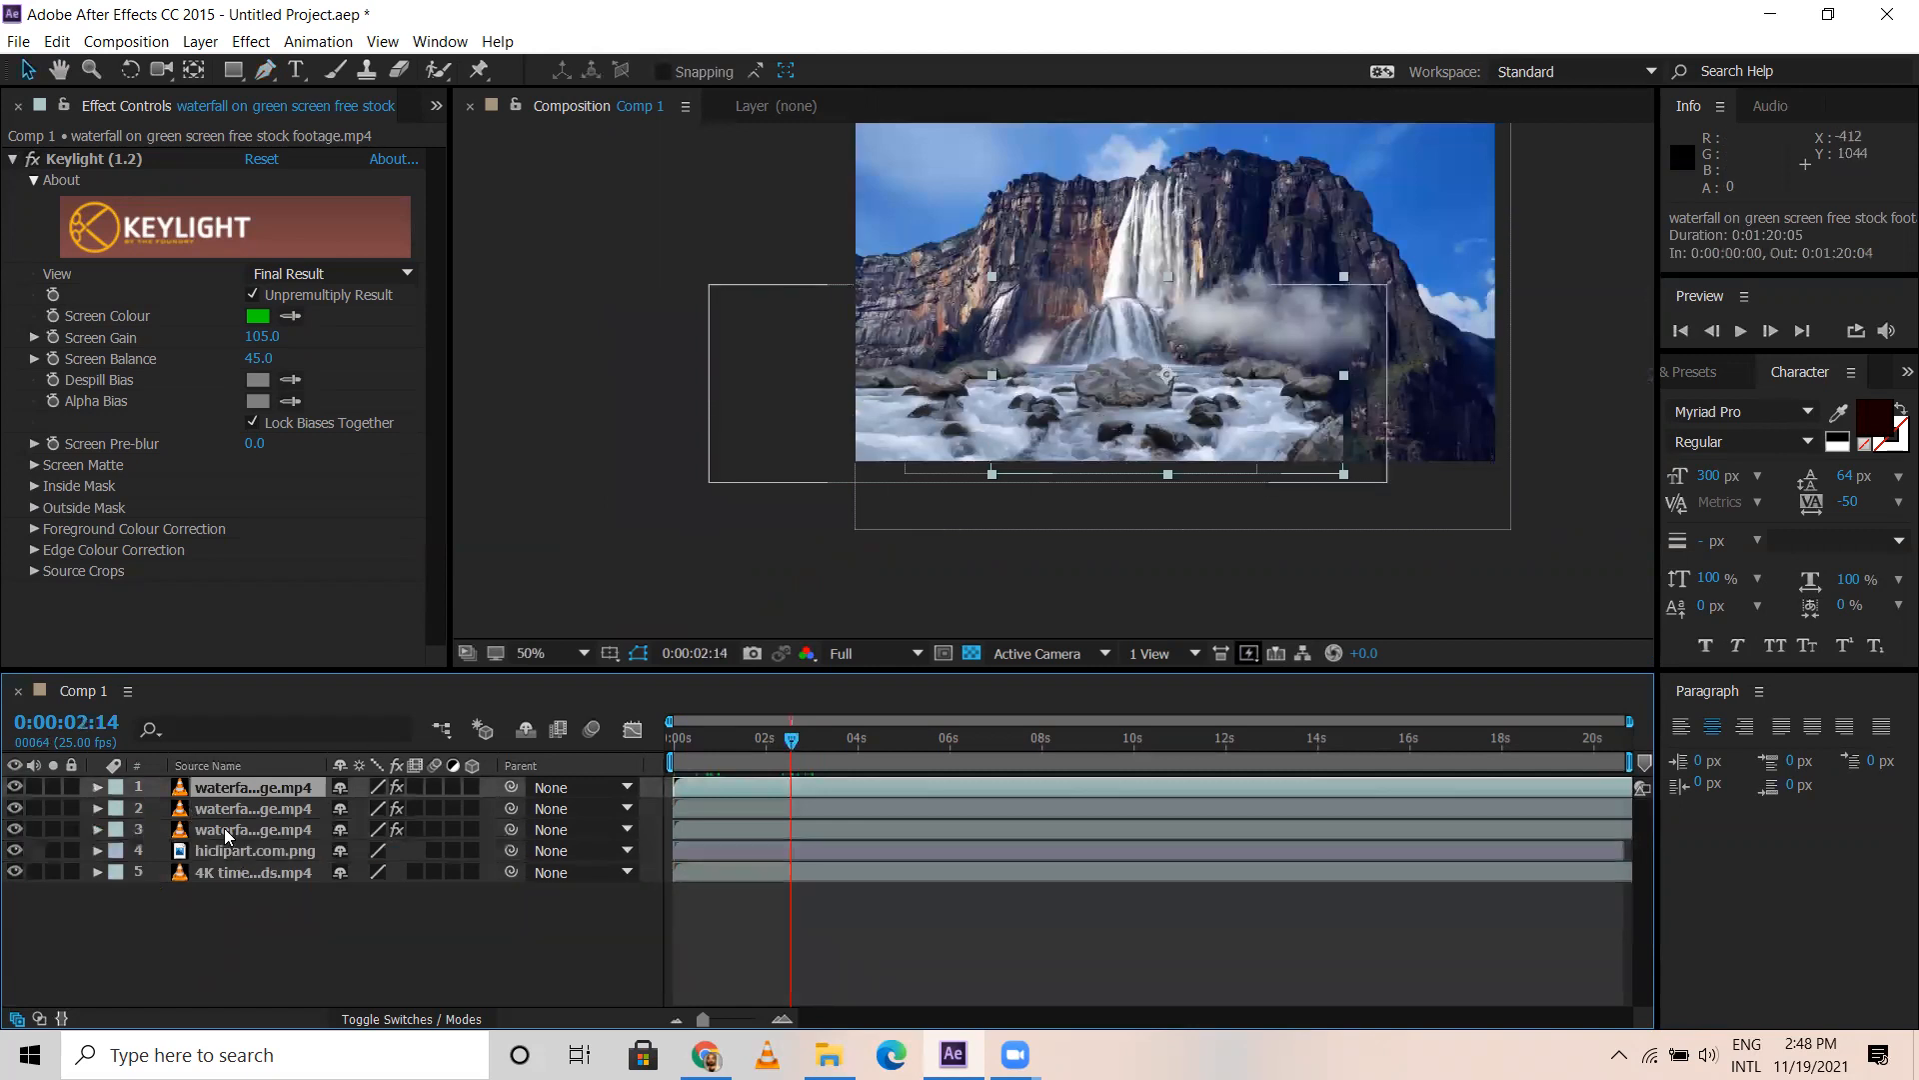
key("ctrl+d")
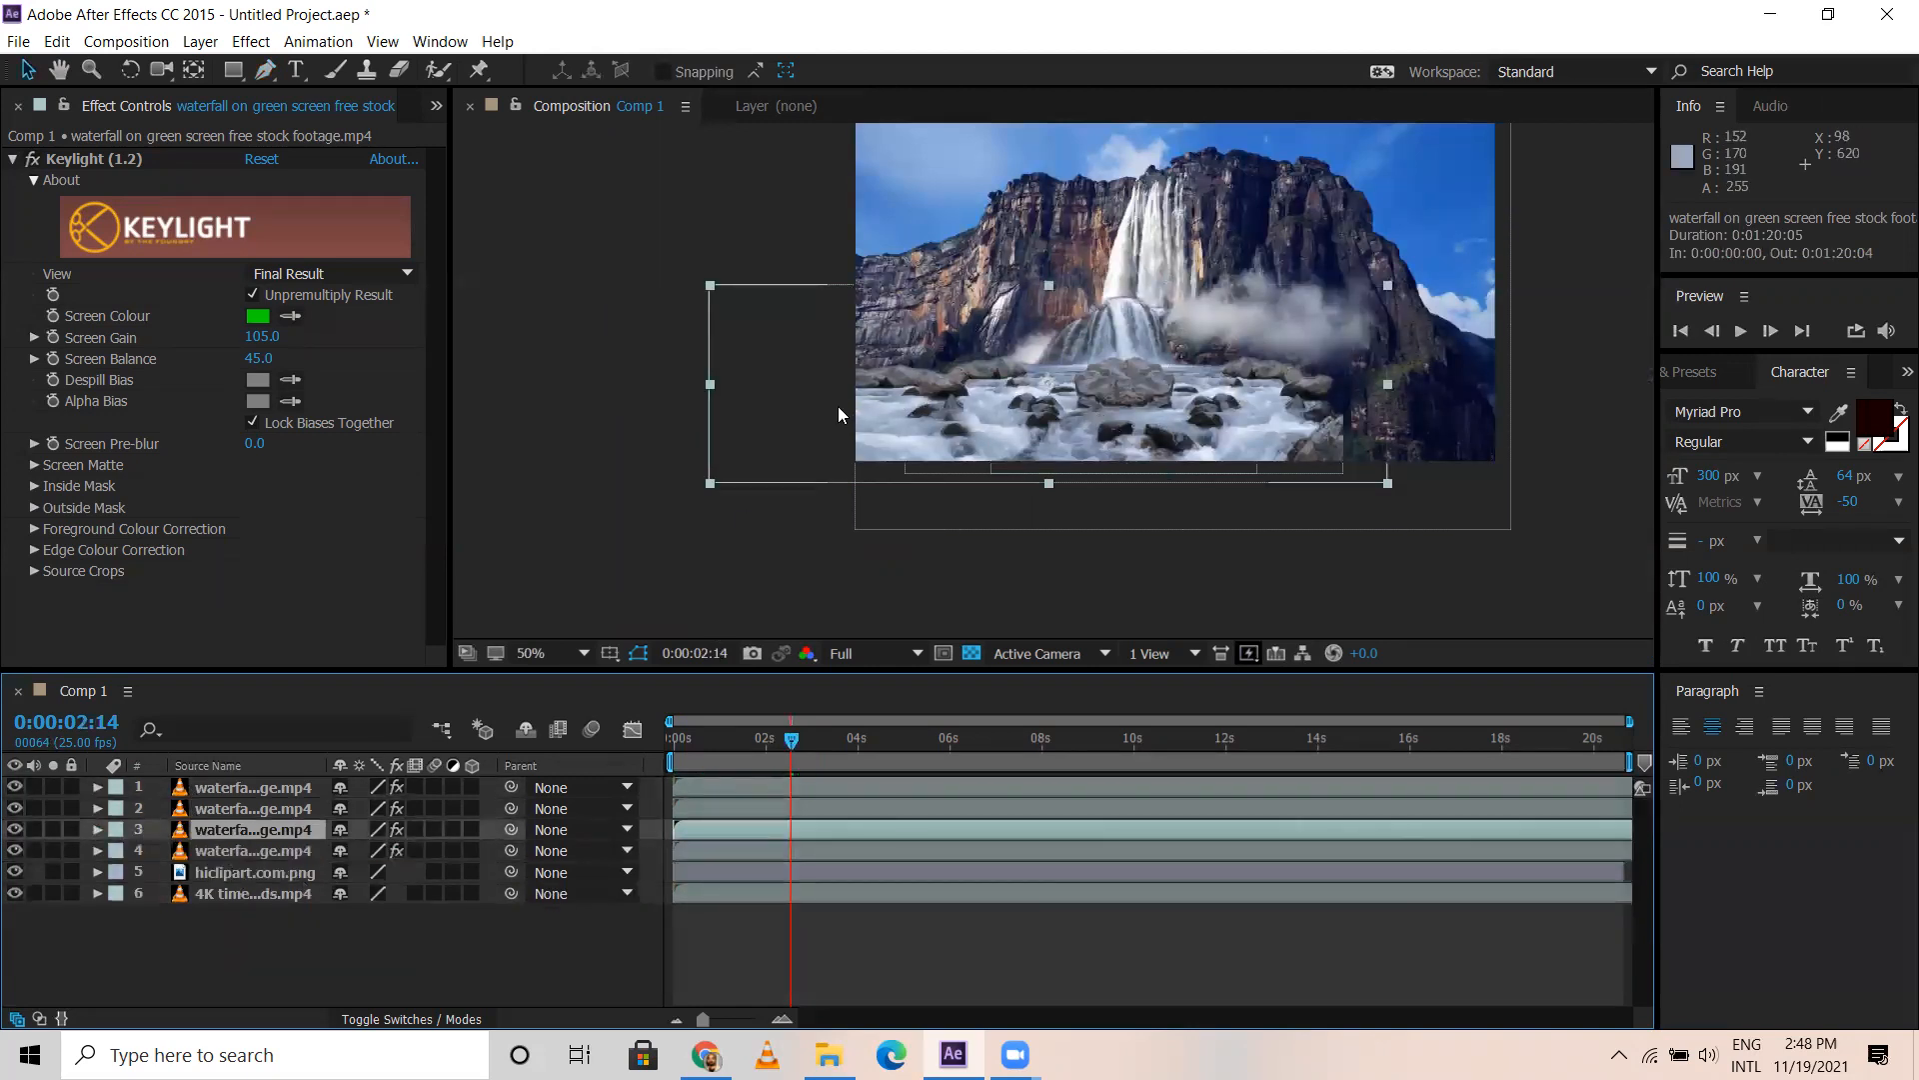
left_click_drag(871, 418, 1516, 395)
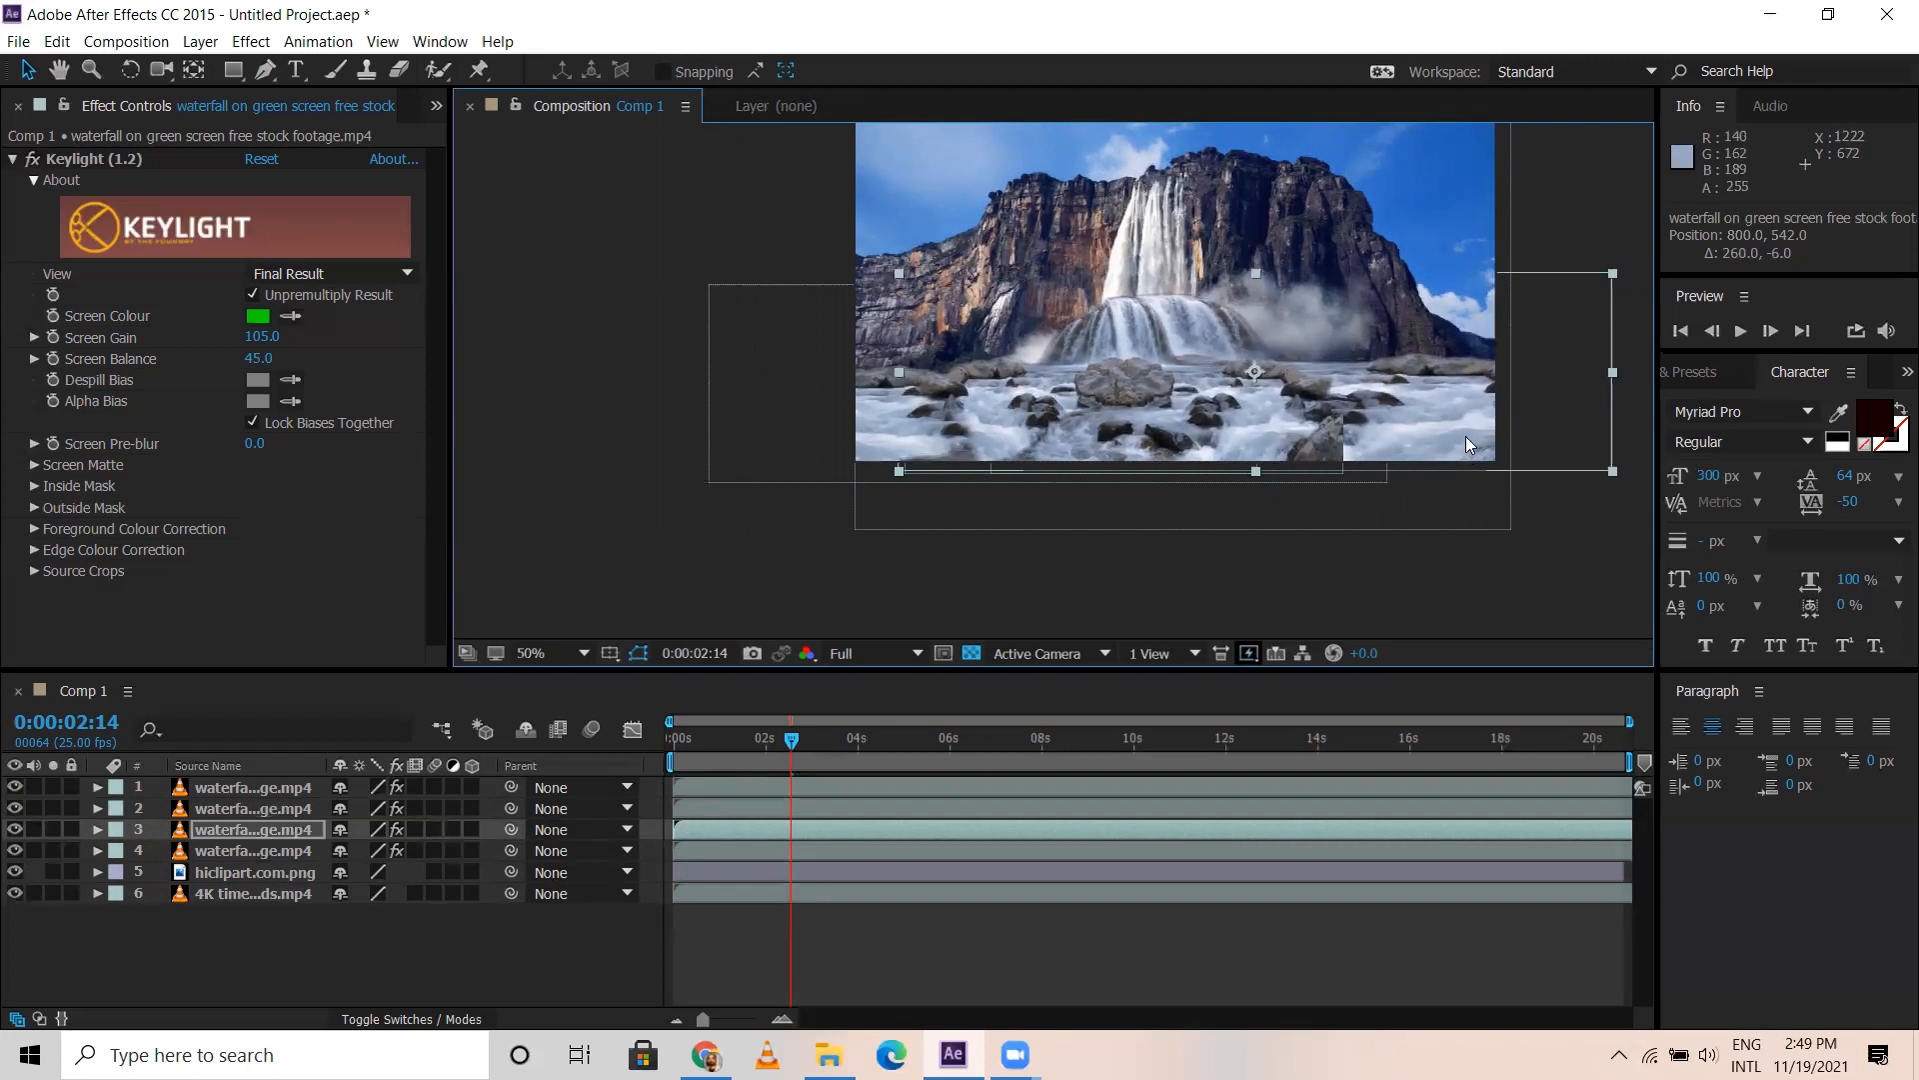
Draw a closed nine-point Pen mask on the top waterfall layer around the hard-edged rock in the scene's lower-right area
scroll(1353, 485, "up", 2)
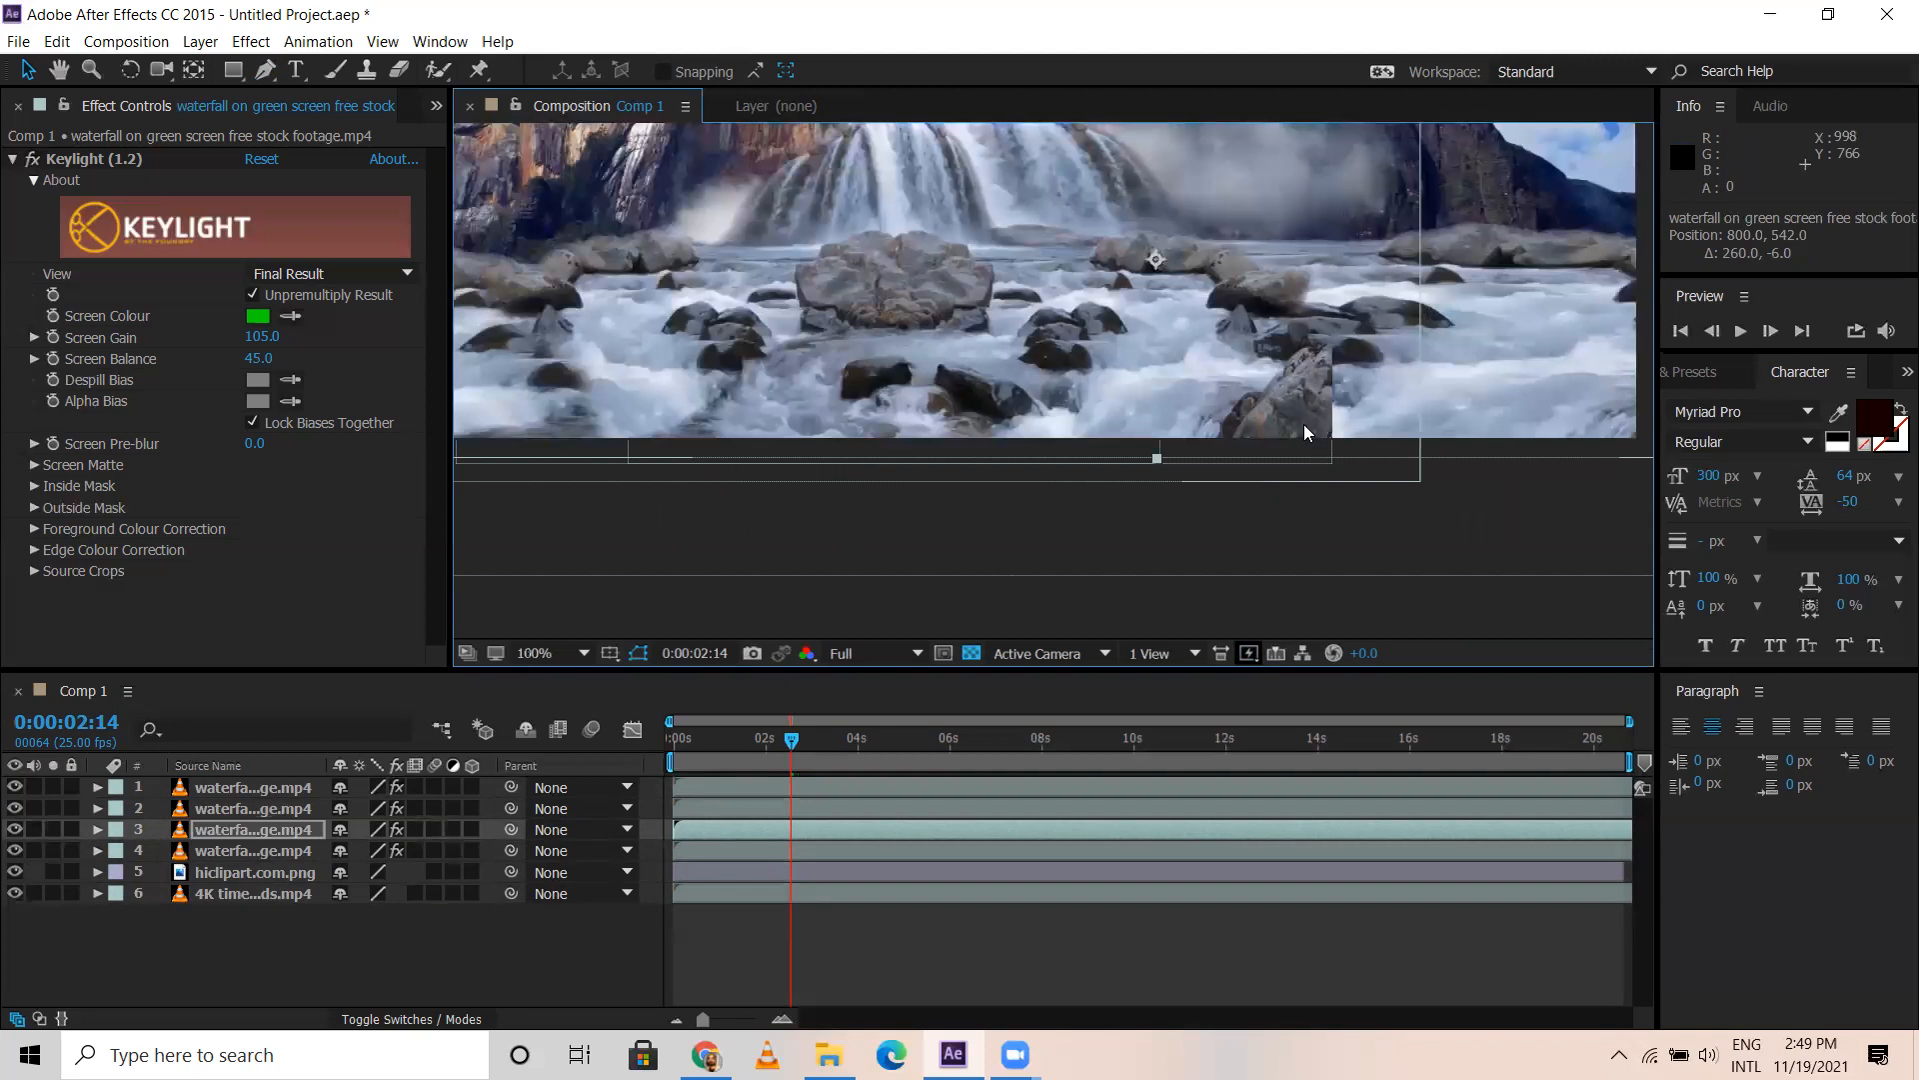
left_click(252, 808)
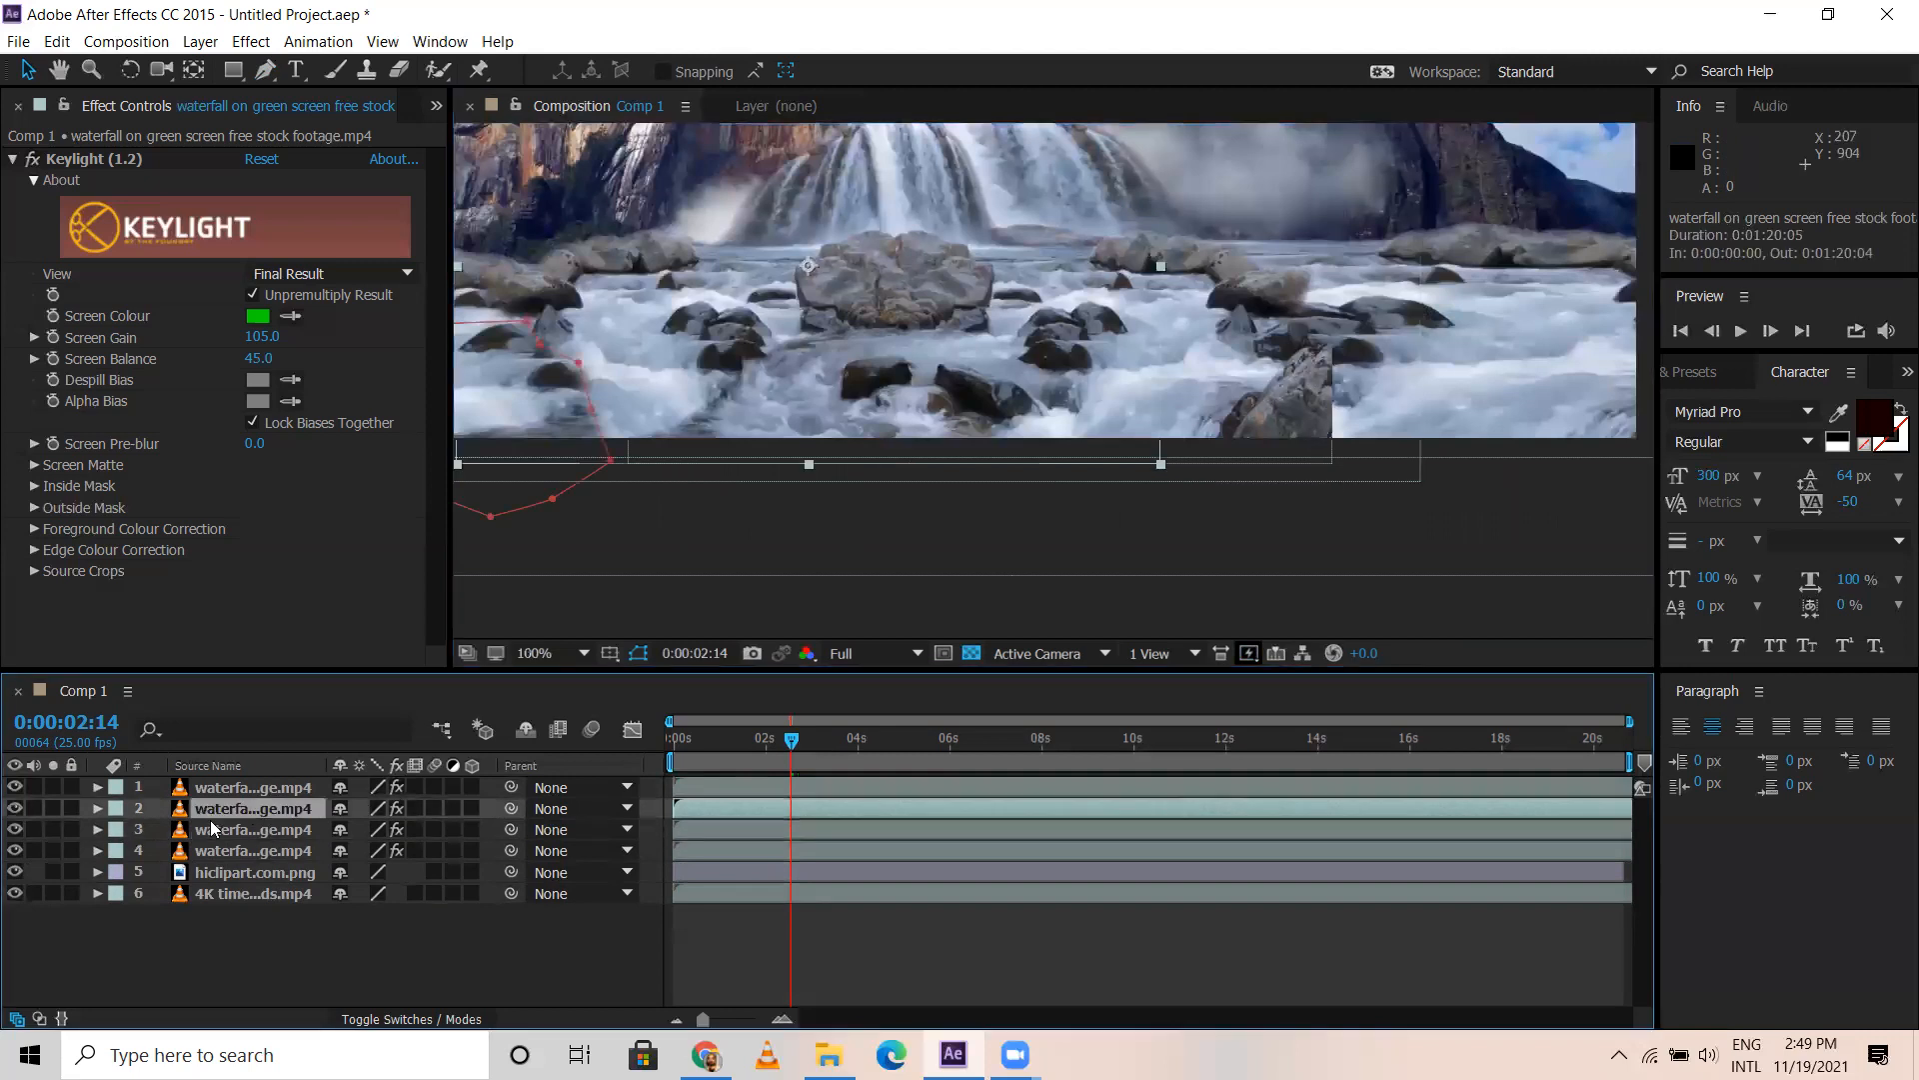
left_click(224, 790)
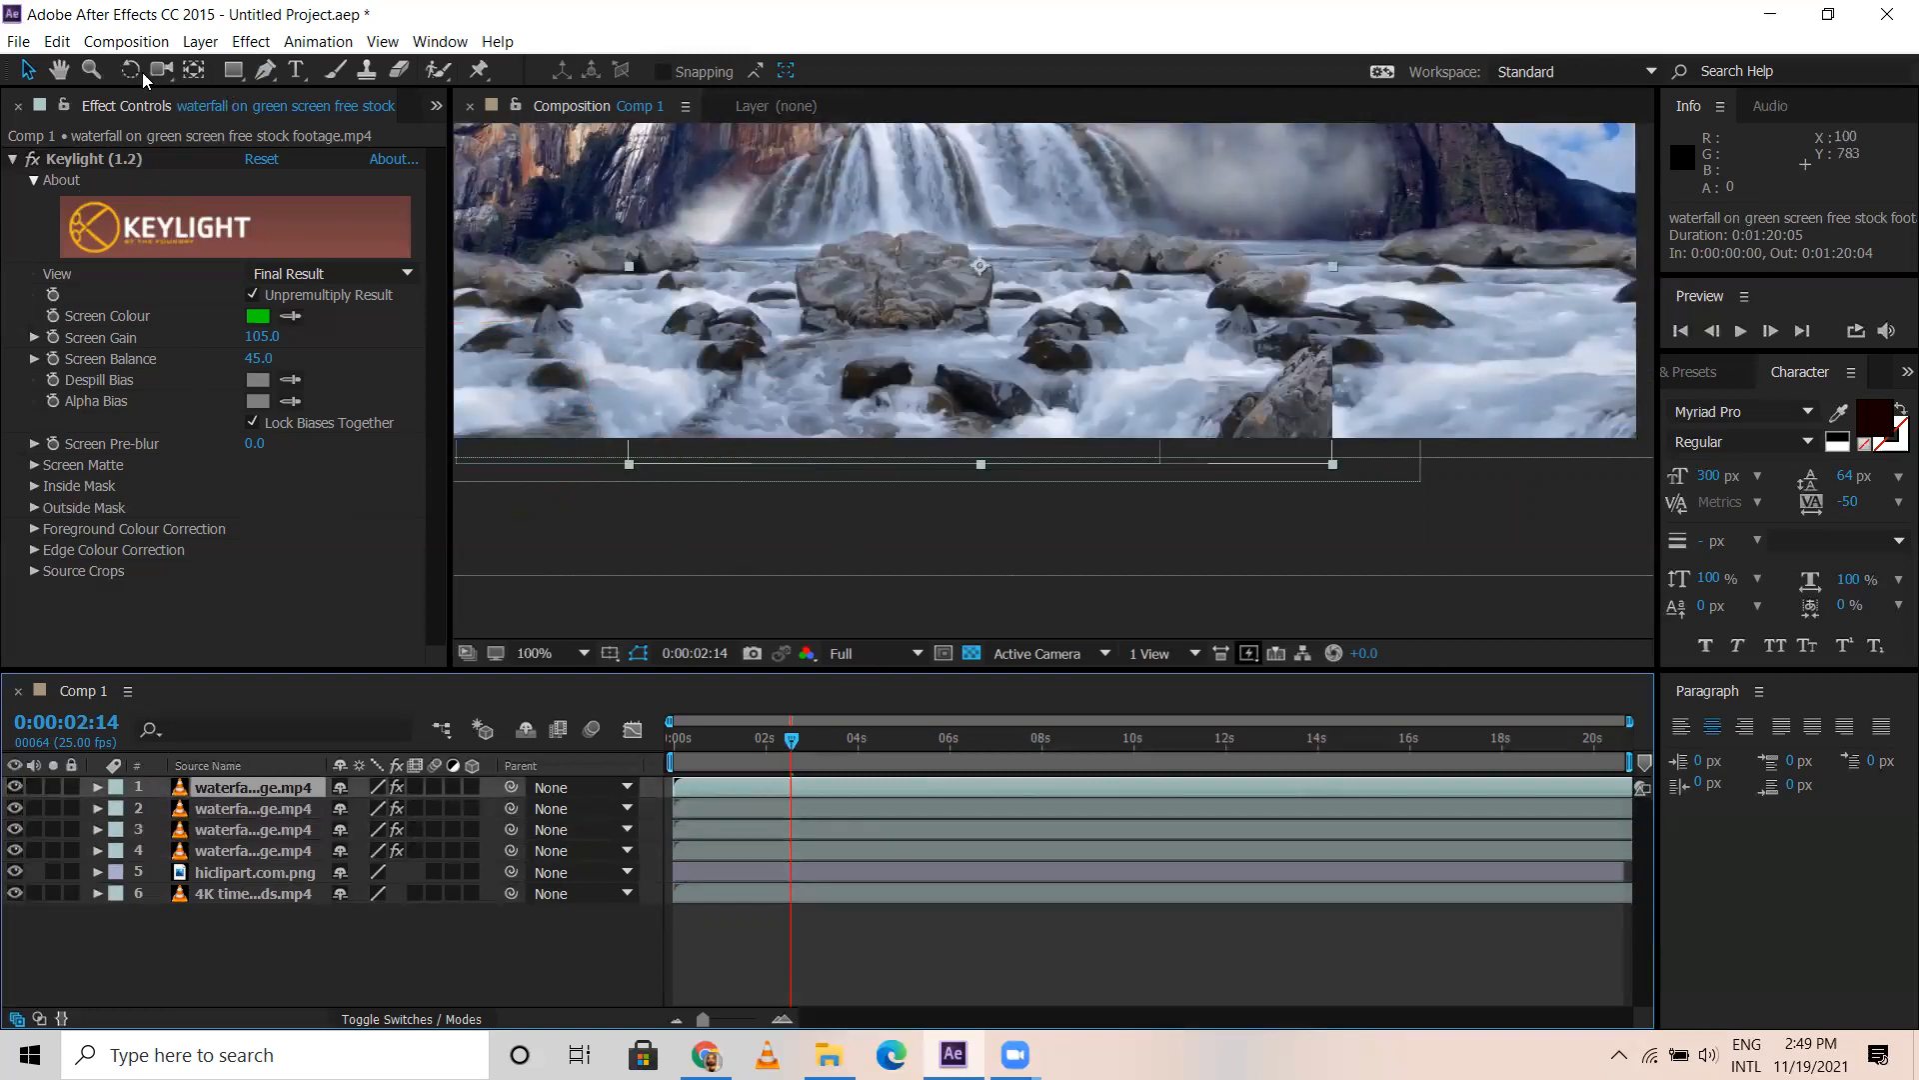
left_click(266, 69)
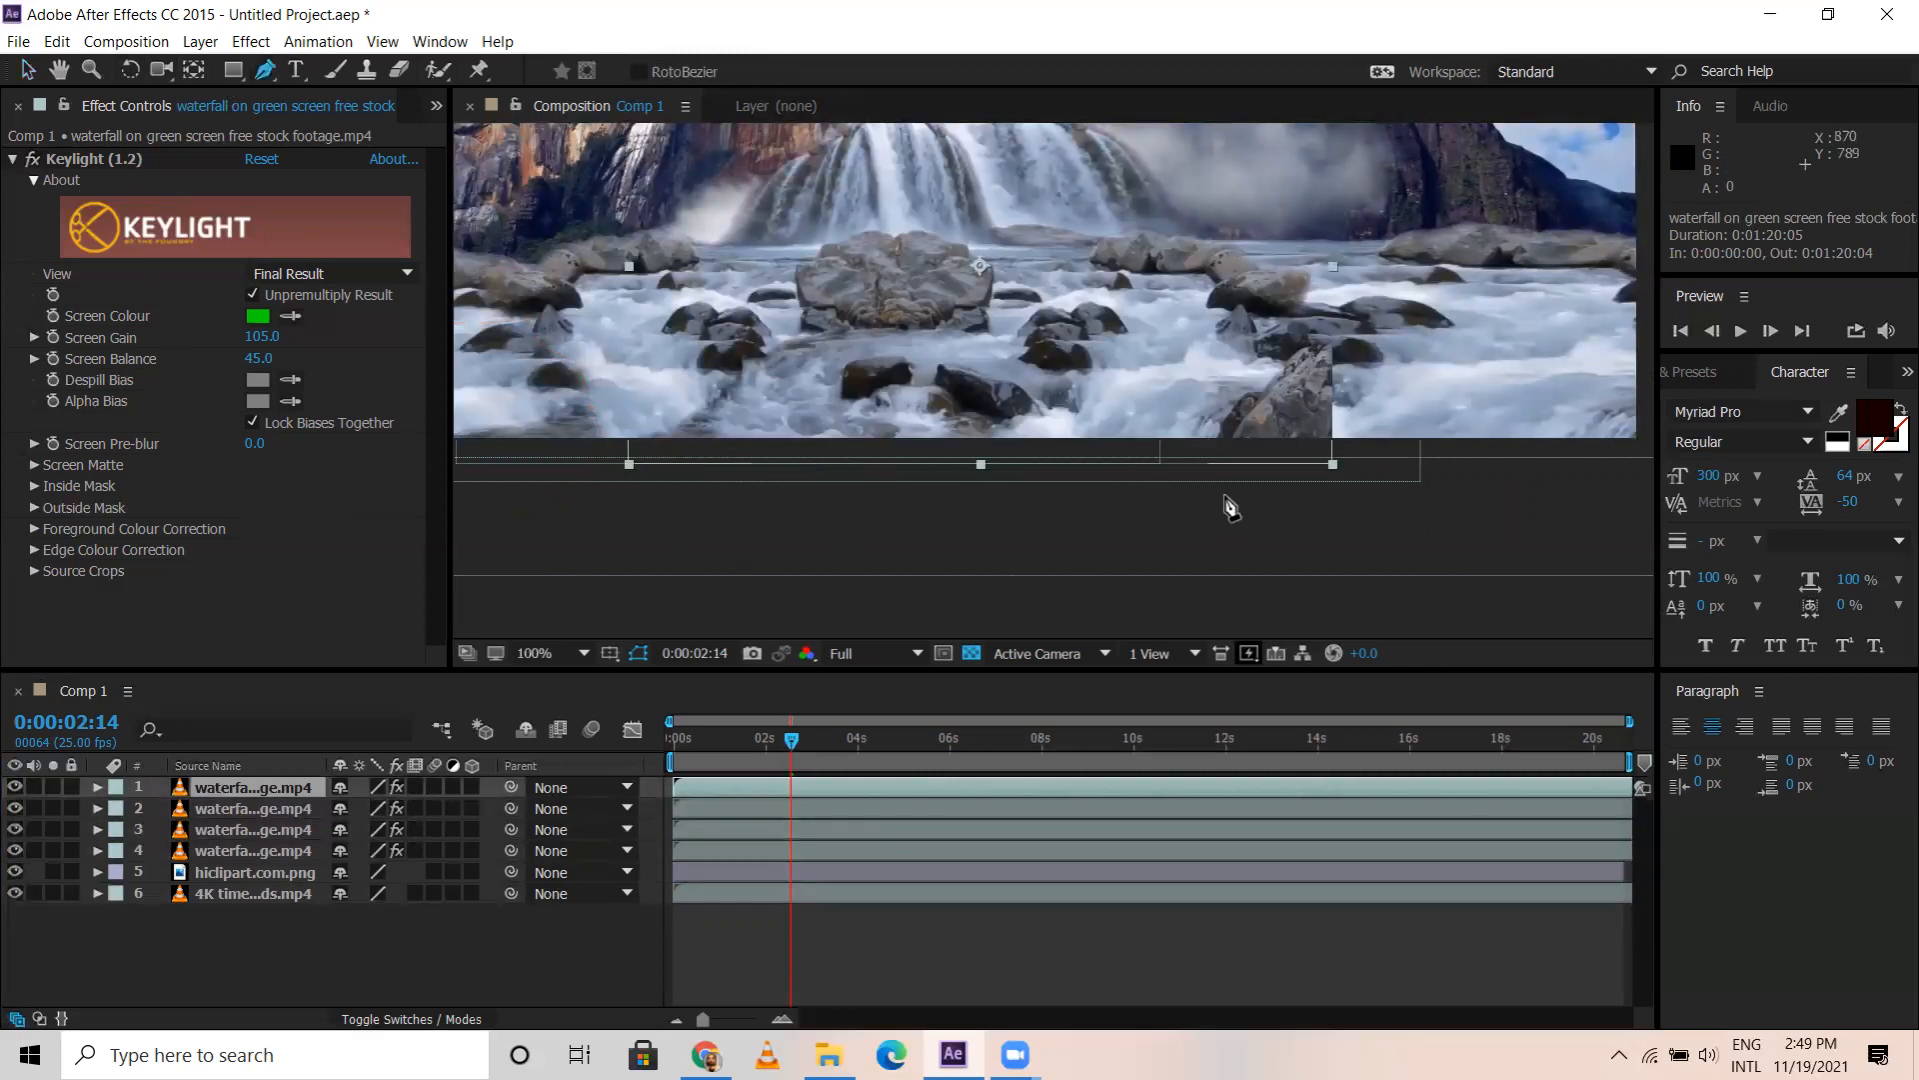
left_click(1194, 448)
left_click(1206, 396)
left_click(1276, 323)
left_click(1330, 310)
left_click(1418, 325)
left_click(1466, 397)
left_click(1442, 456)
left_click(1310, 494)
left_click(1194, 448)
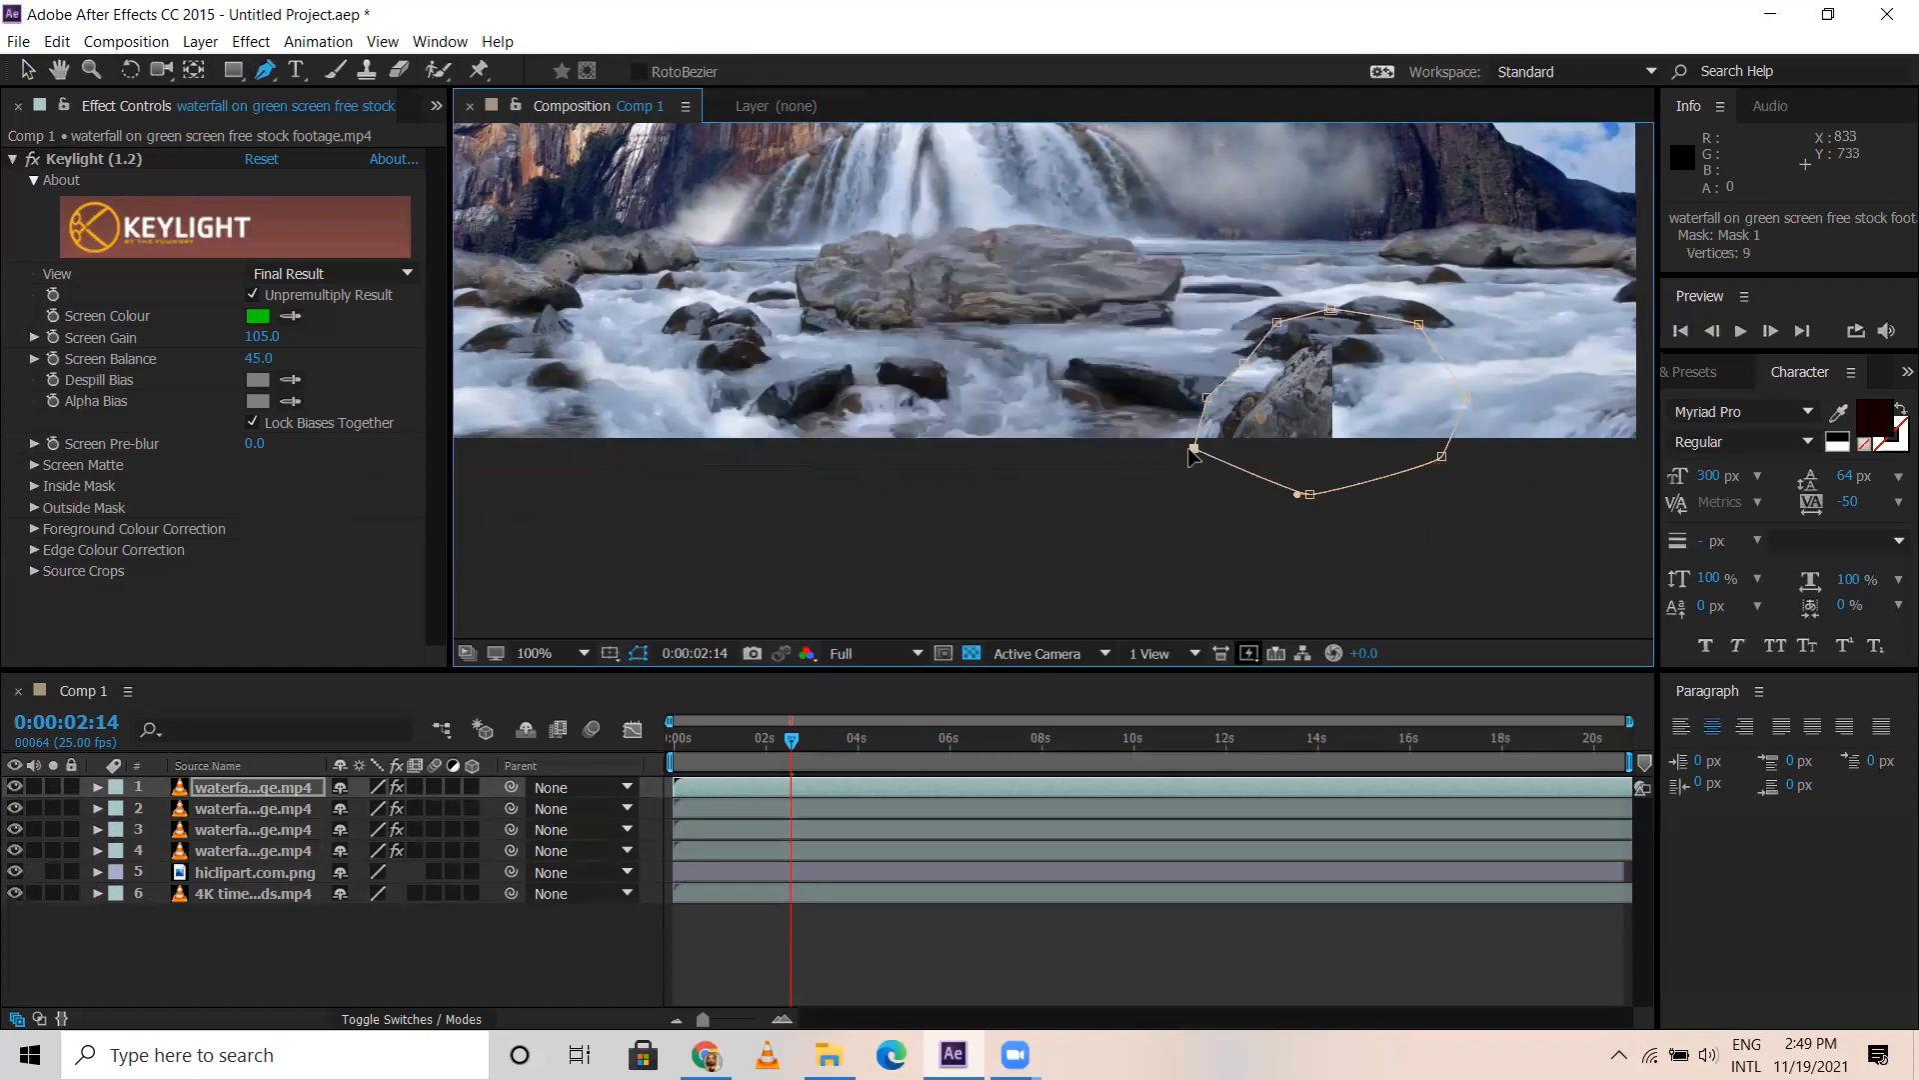
Invert the top waterfall layer's mask, feather its edge into the rapids and collapse the layer's properties
left_click(97, 788)
left_click(119, 809)
left_click(425, 830)
left_click(139, 830)
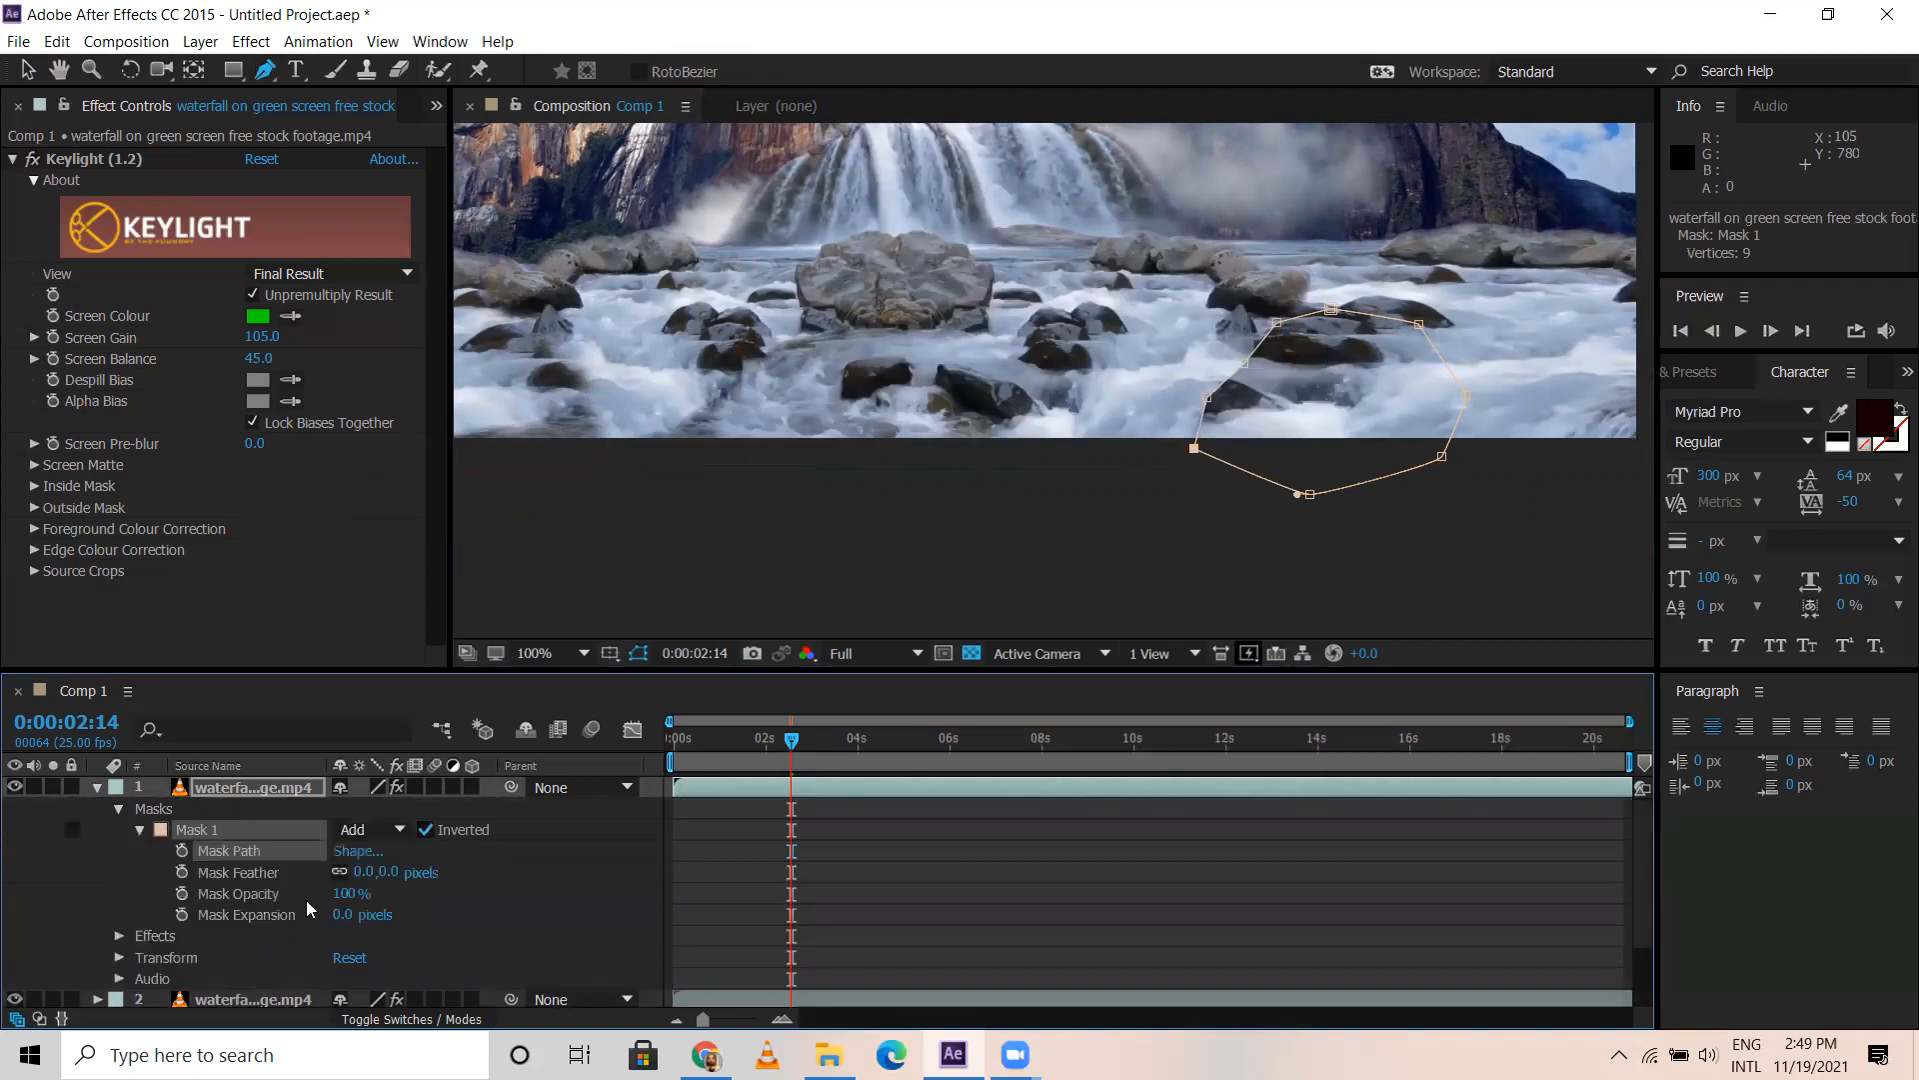
left_click_drag(378, 872, 456, 871)
key("v")
left_click(97, 788)
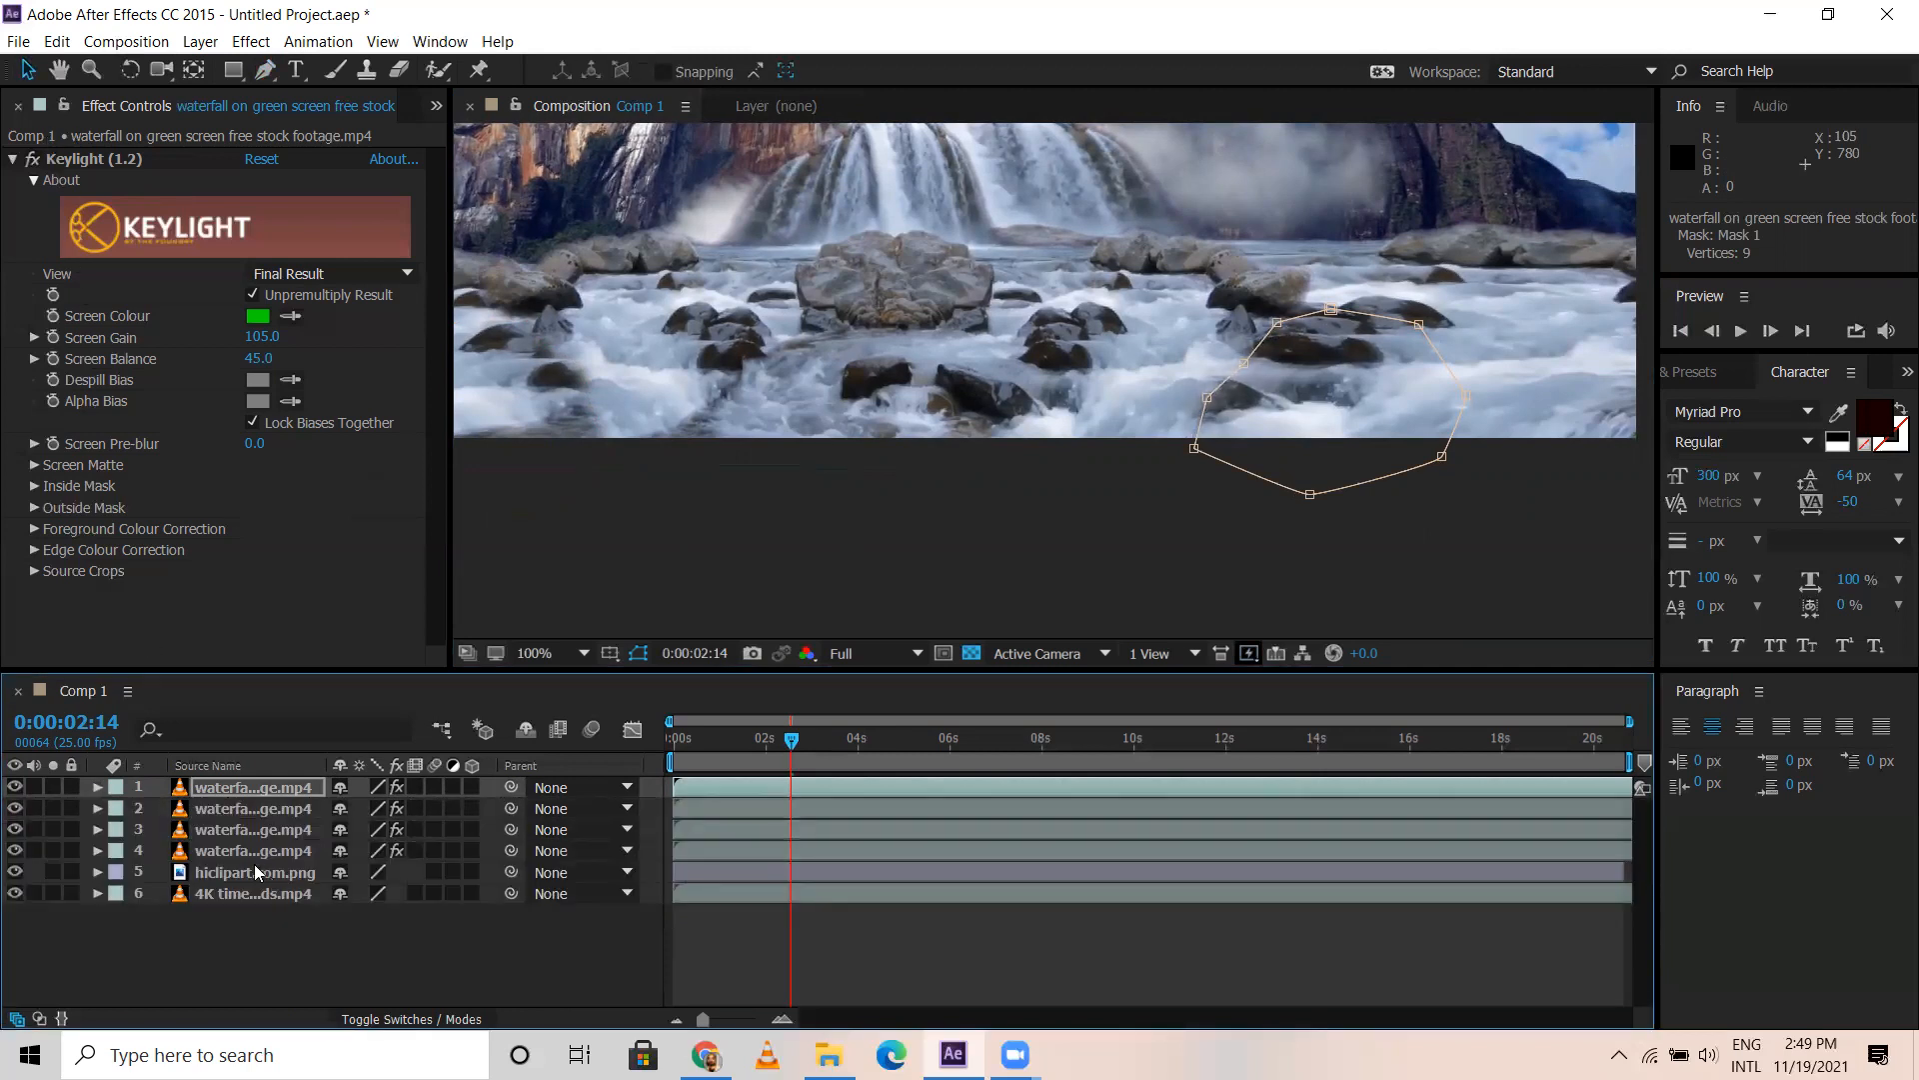
Scrub through the full composite at 50% magnification, ending at 0:00:01:14, to check the blended rapids
left_click(242, 897)
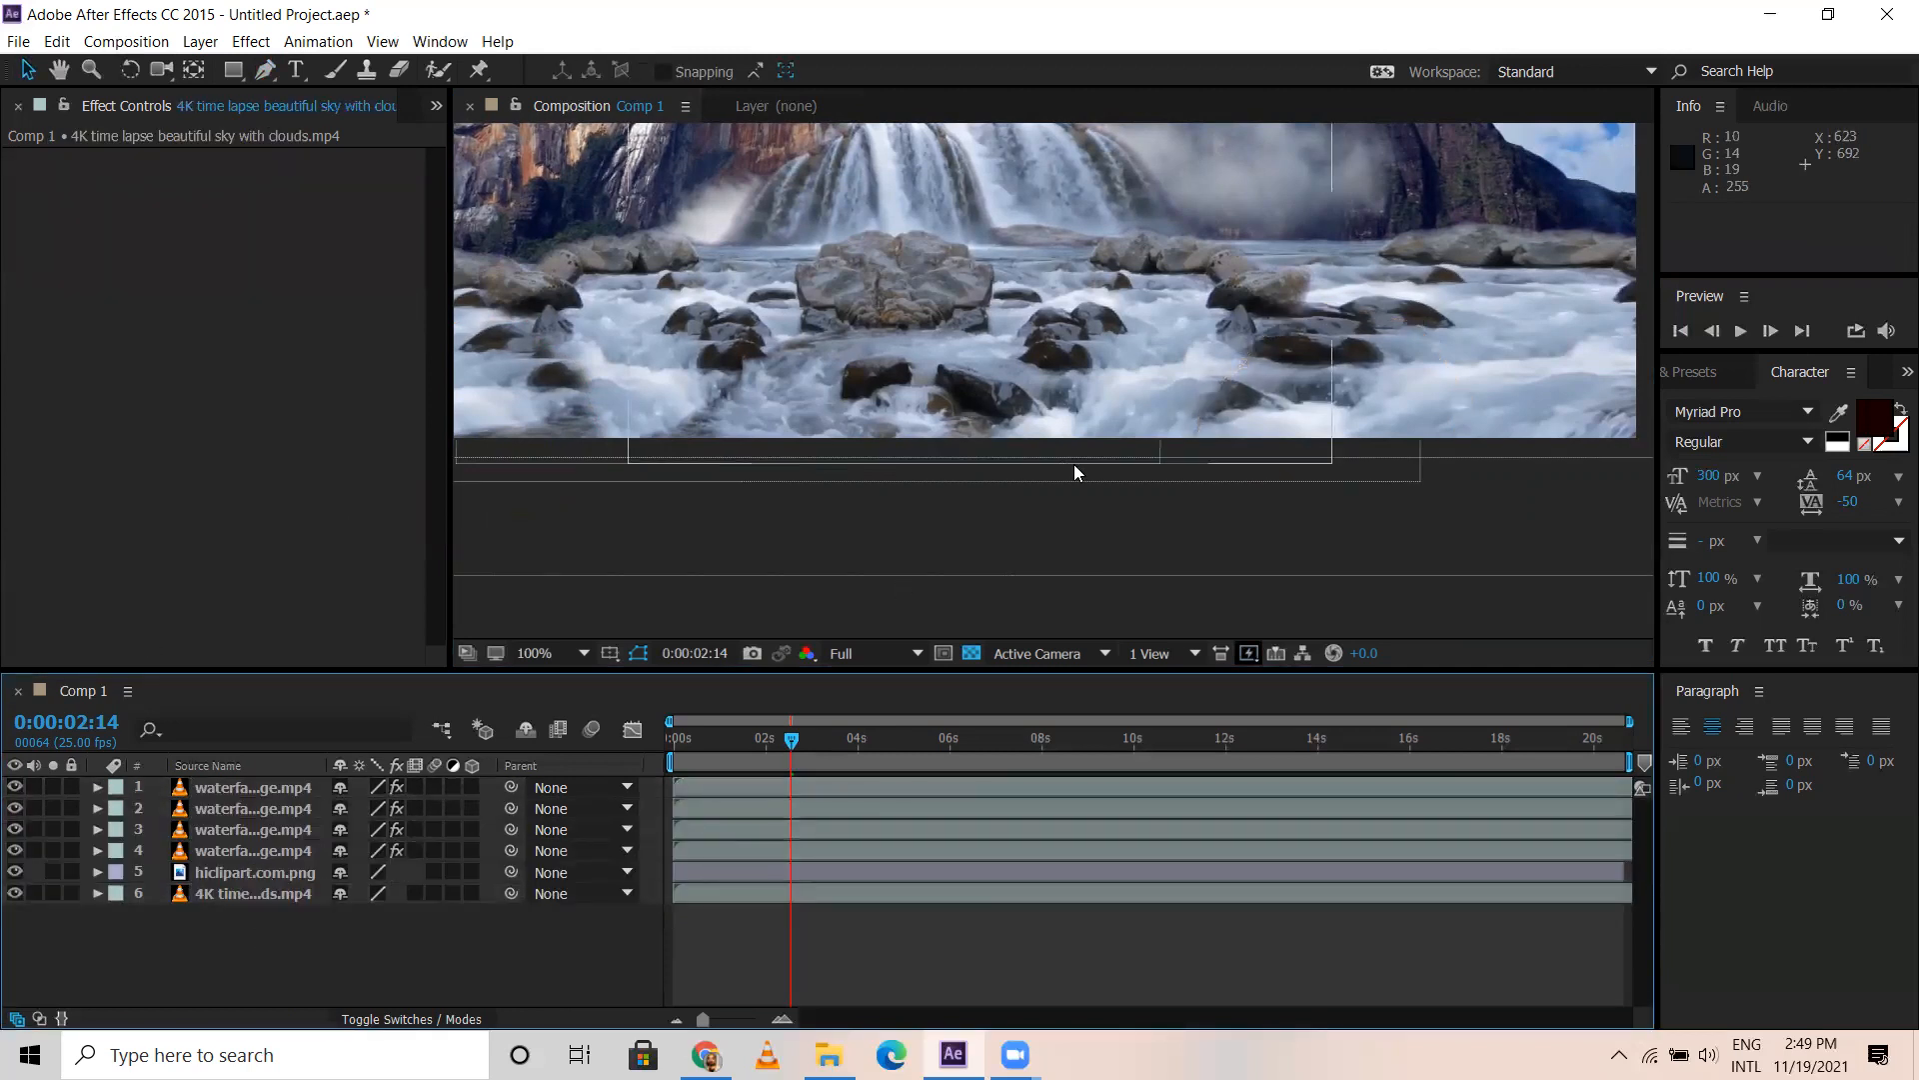
scroll(1152, 520, "down", 1)
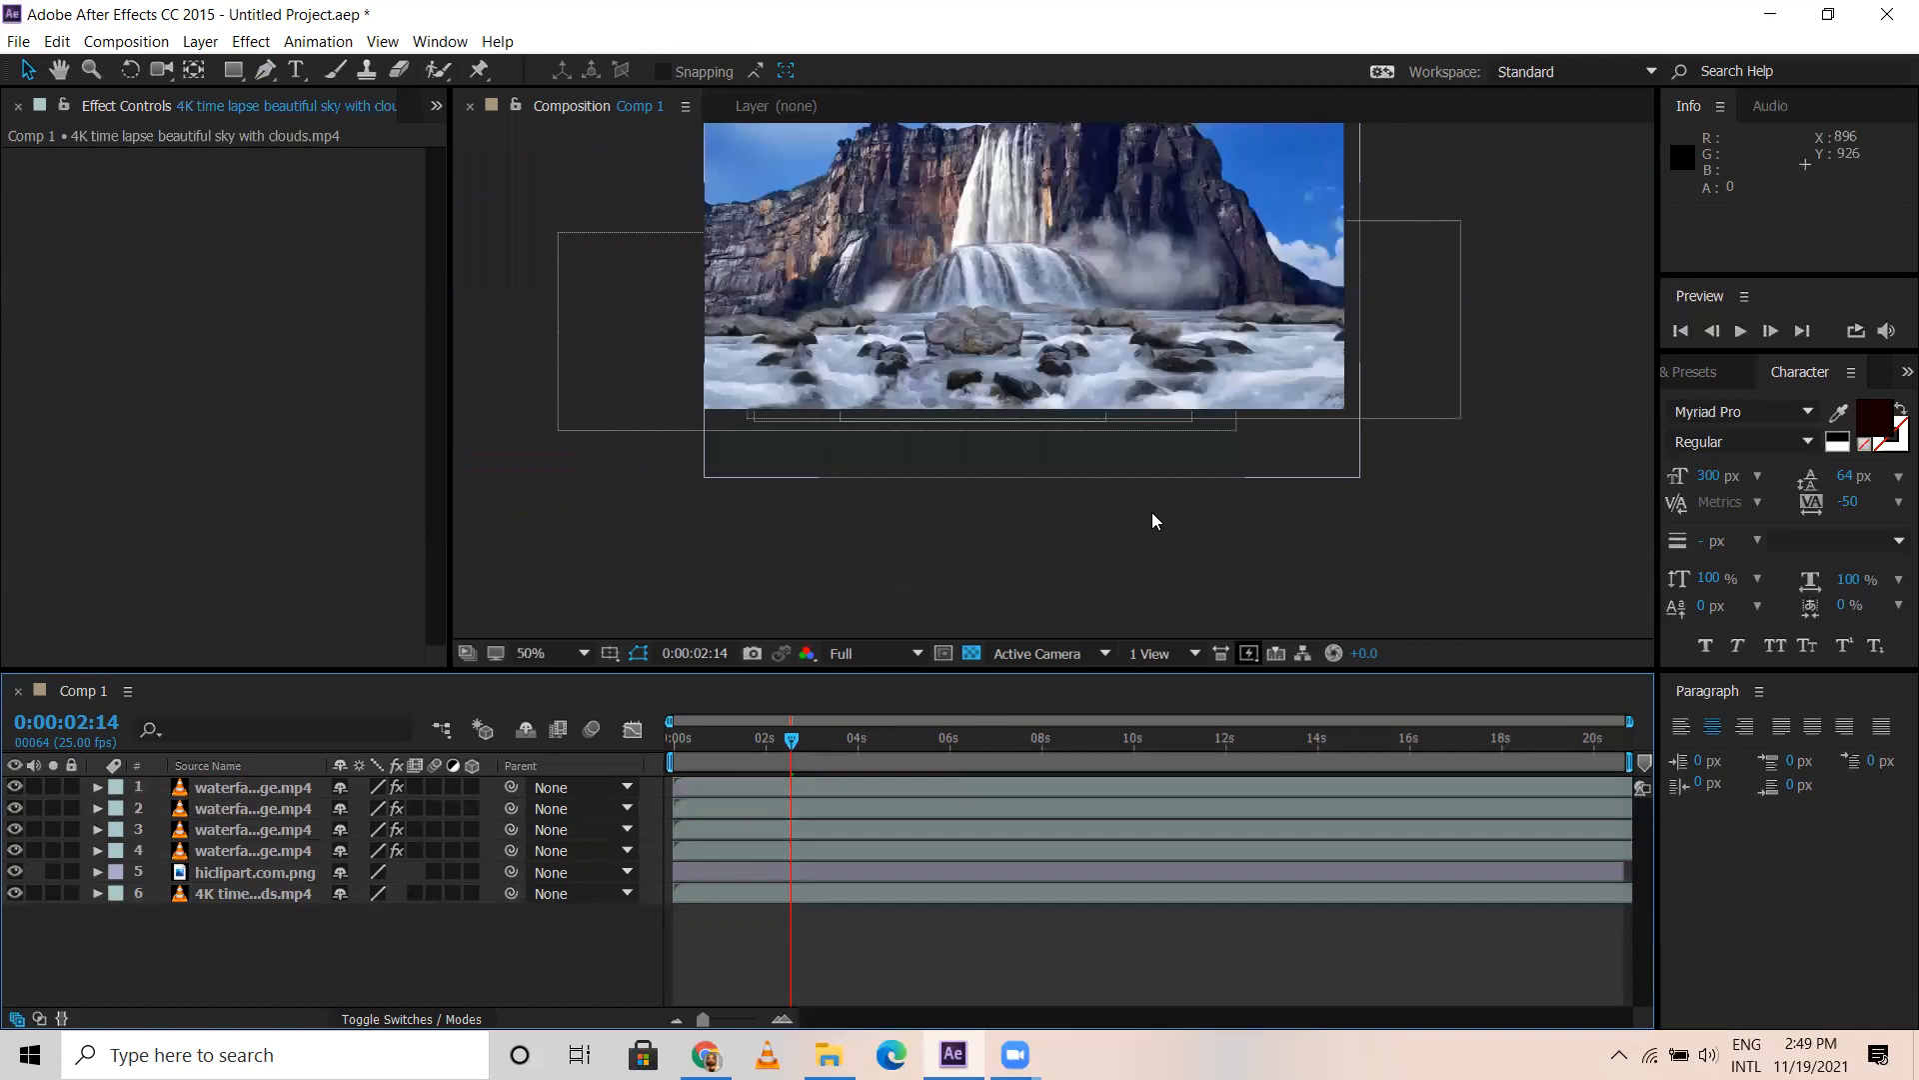
left_click(686, 738)
left_click(738, 740)
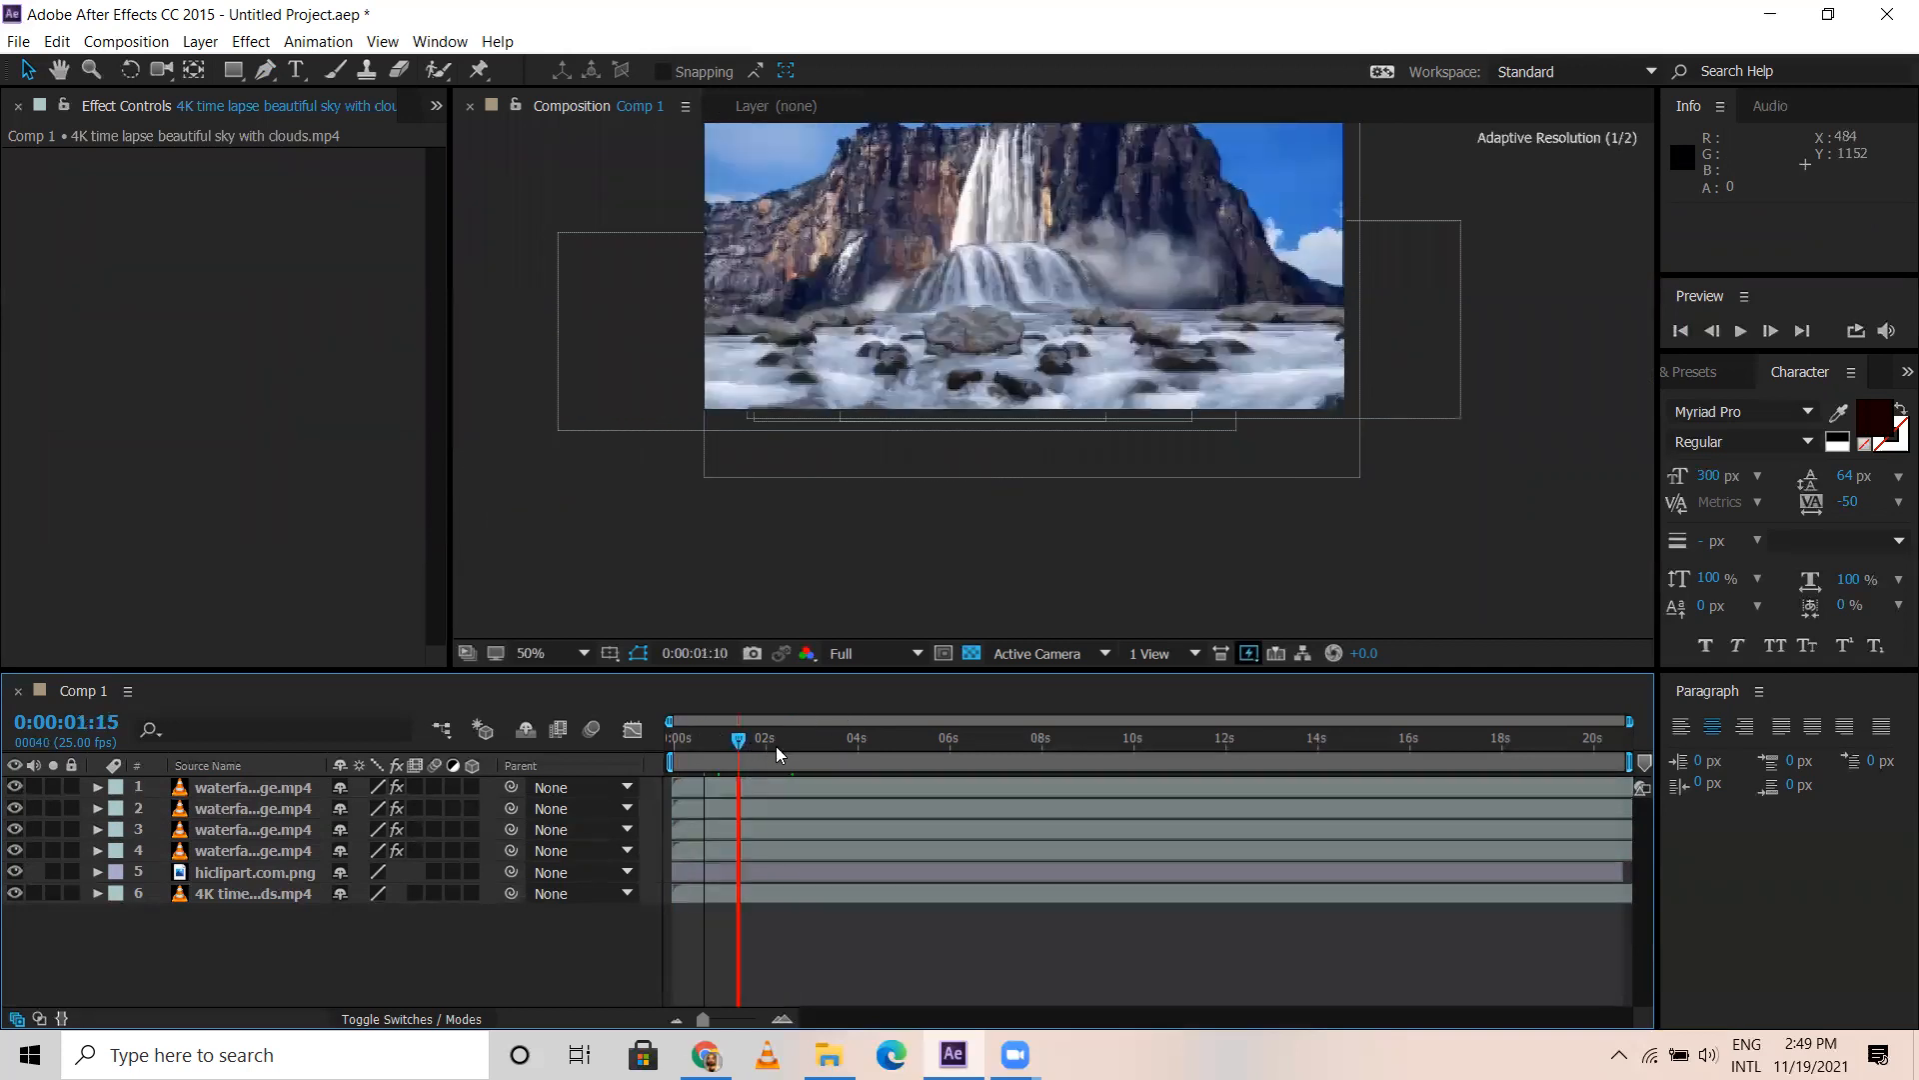
left_click(838, 751)
left_click_drag(928, 752, 1012, 762)
left_click_drag(782, 752, 745, 742)
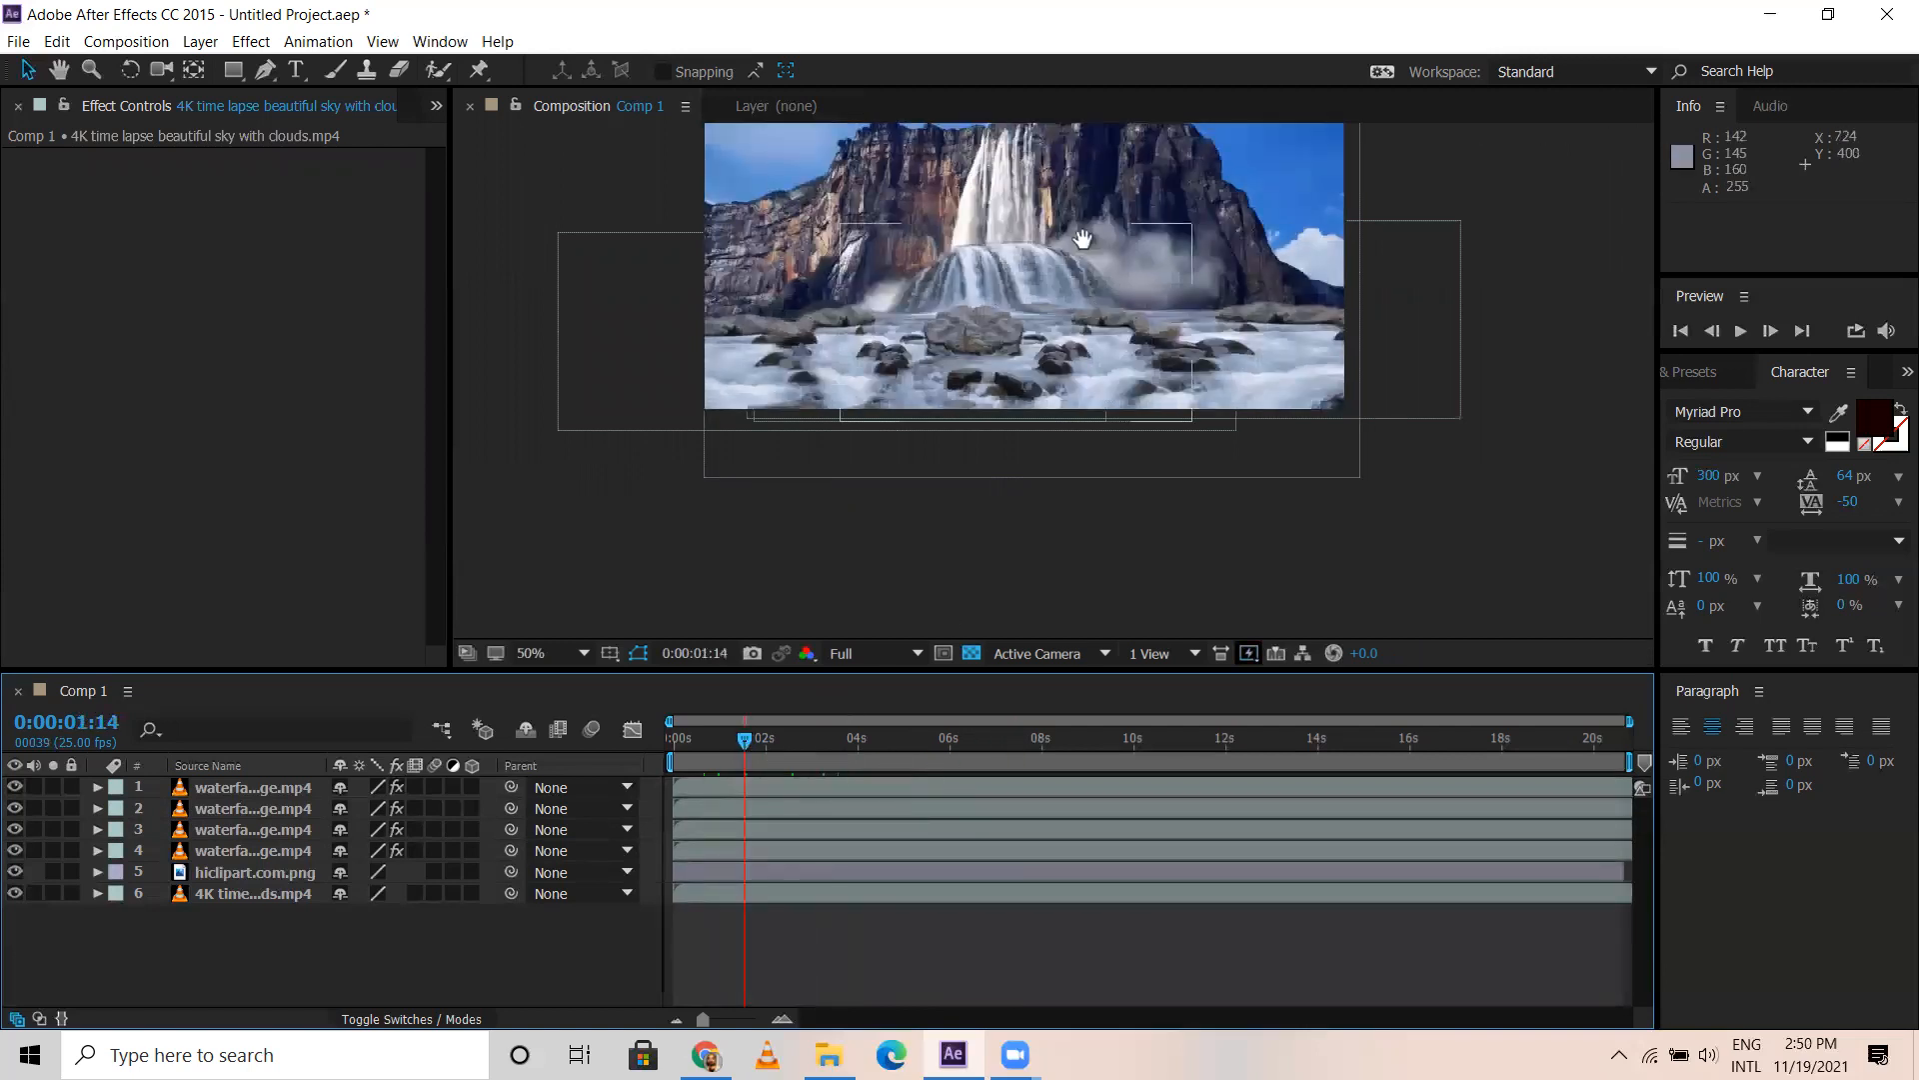
Scrub to 0:00:02:04, inspect the waterfall and rapids at 100% magnification, and bring up the list of project footage
left_click_drag(1082, 239, 1058, 334)
key("v")
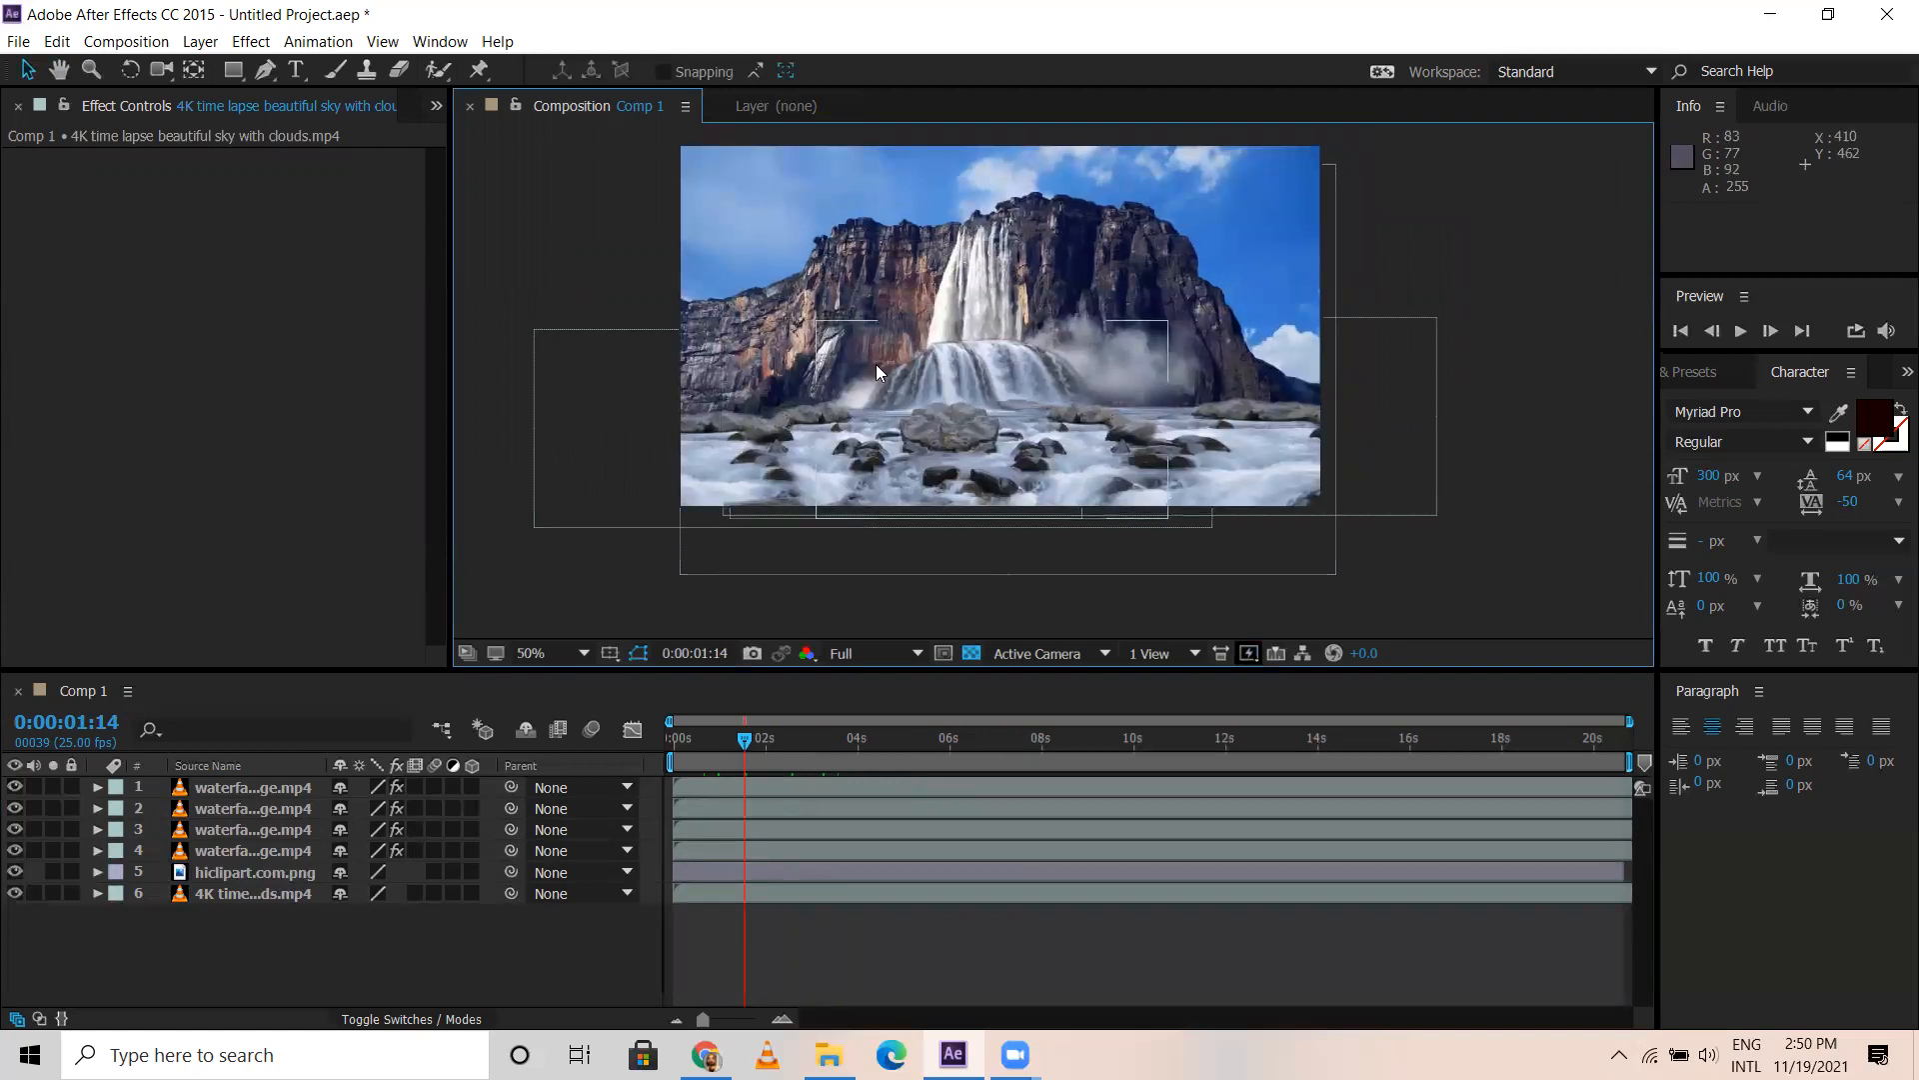
left_click_drag(703, 760, 692, 744)
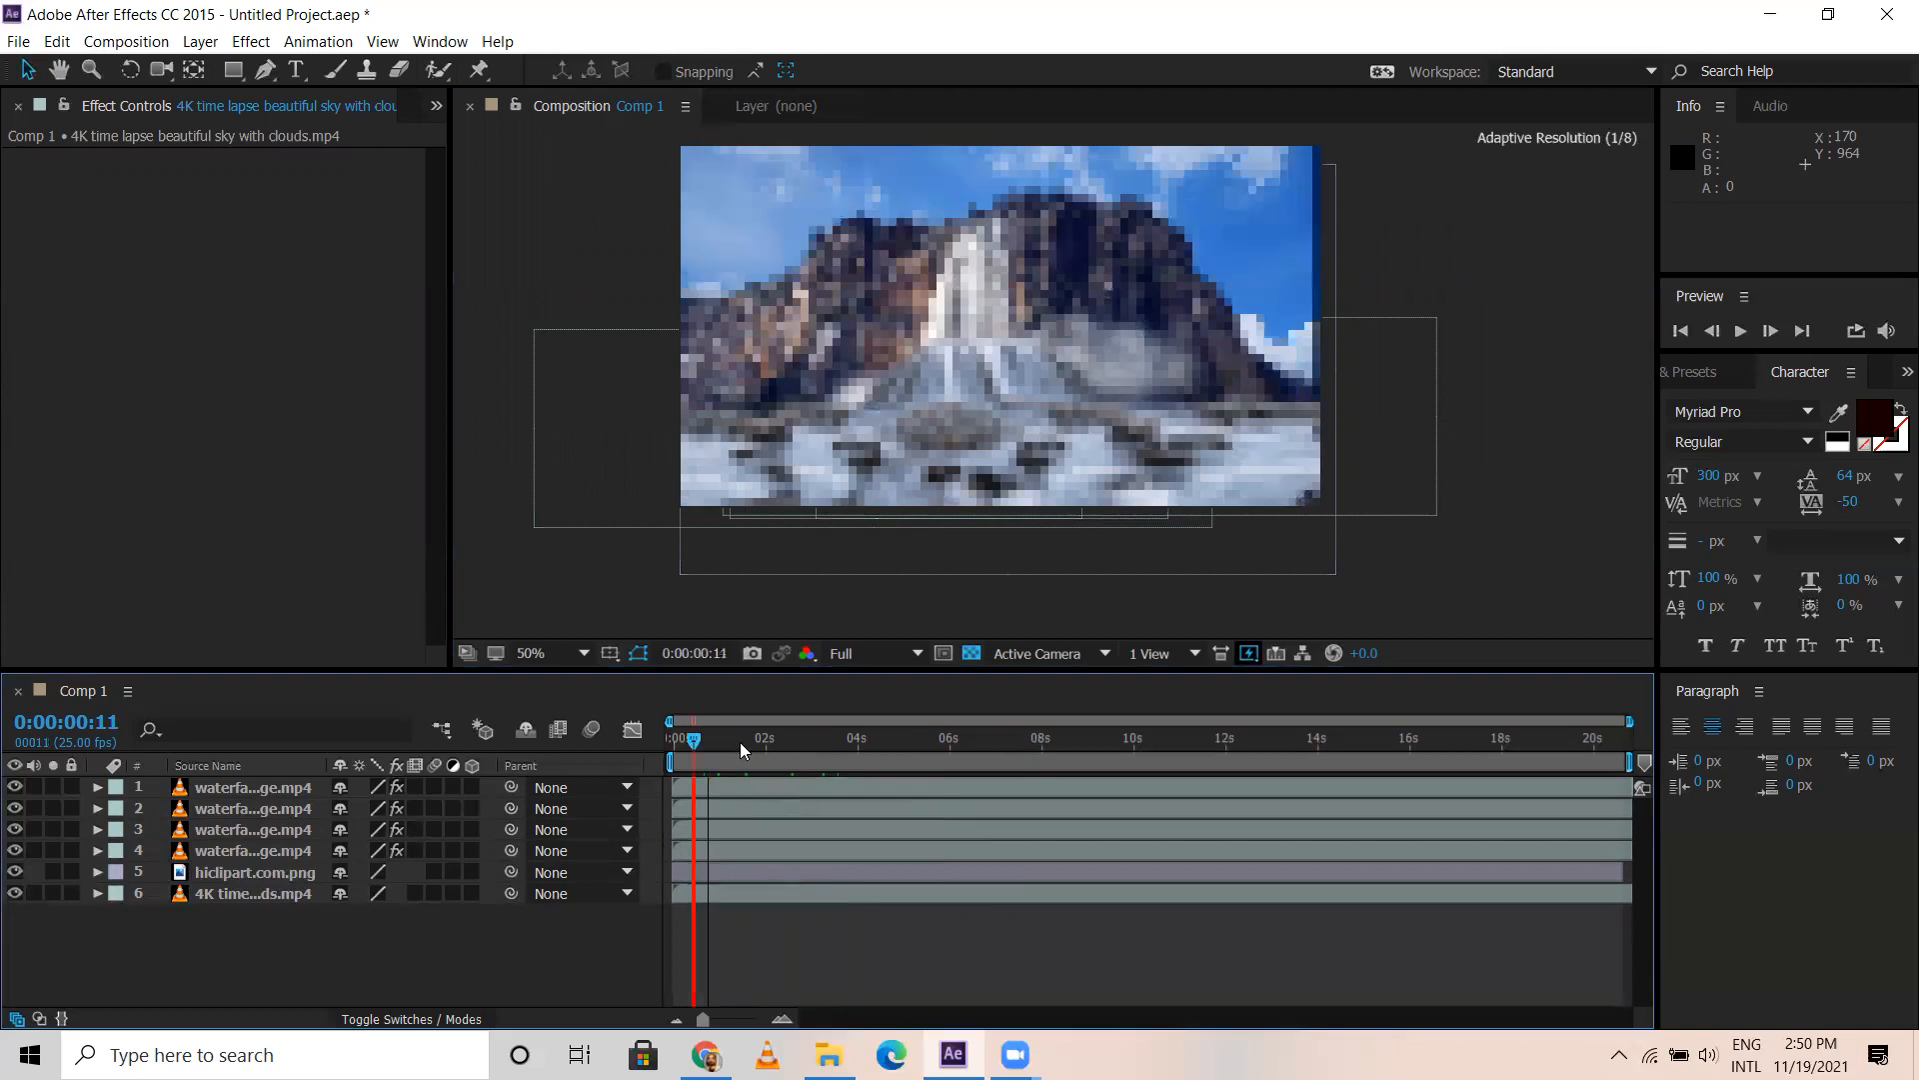
left_click(772, 745)
scroll(978, 364, "up", 2)
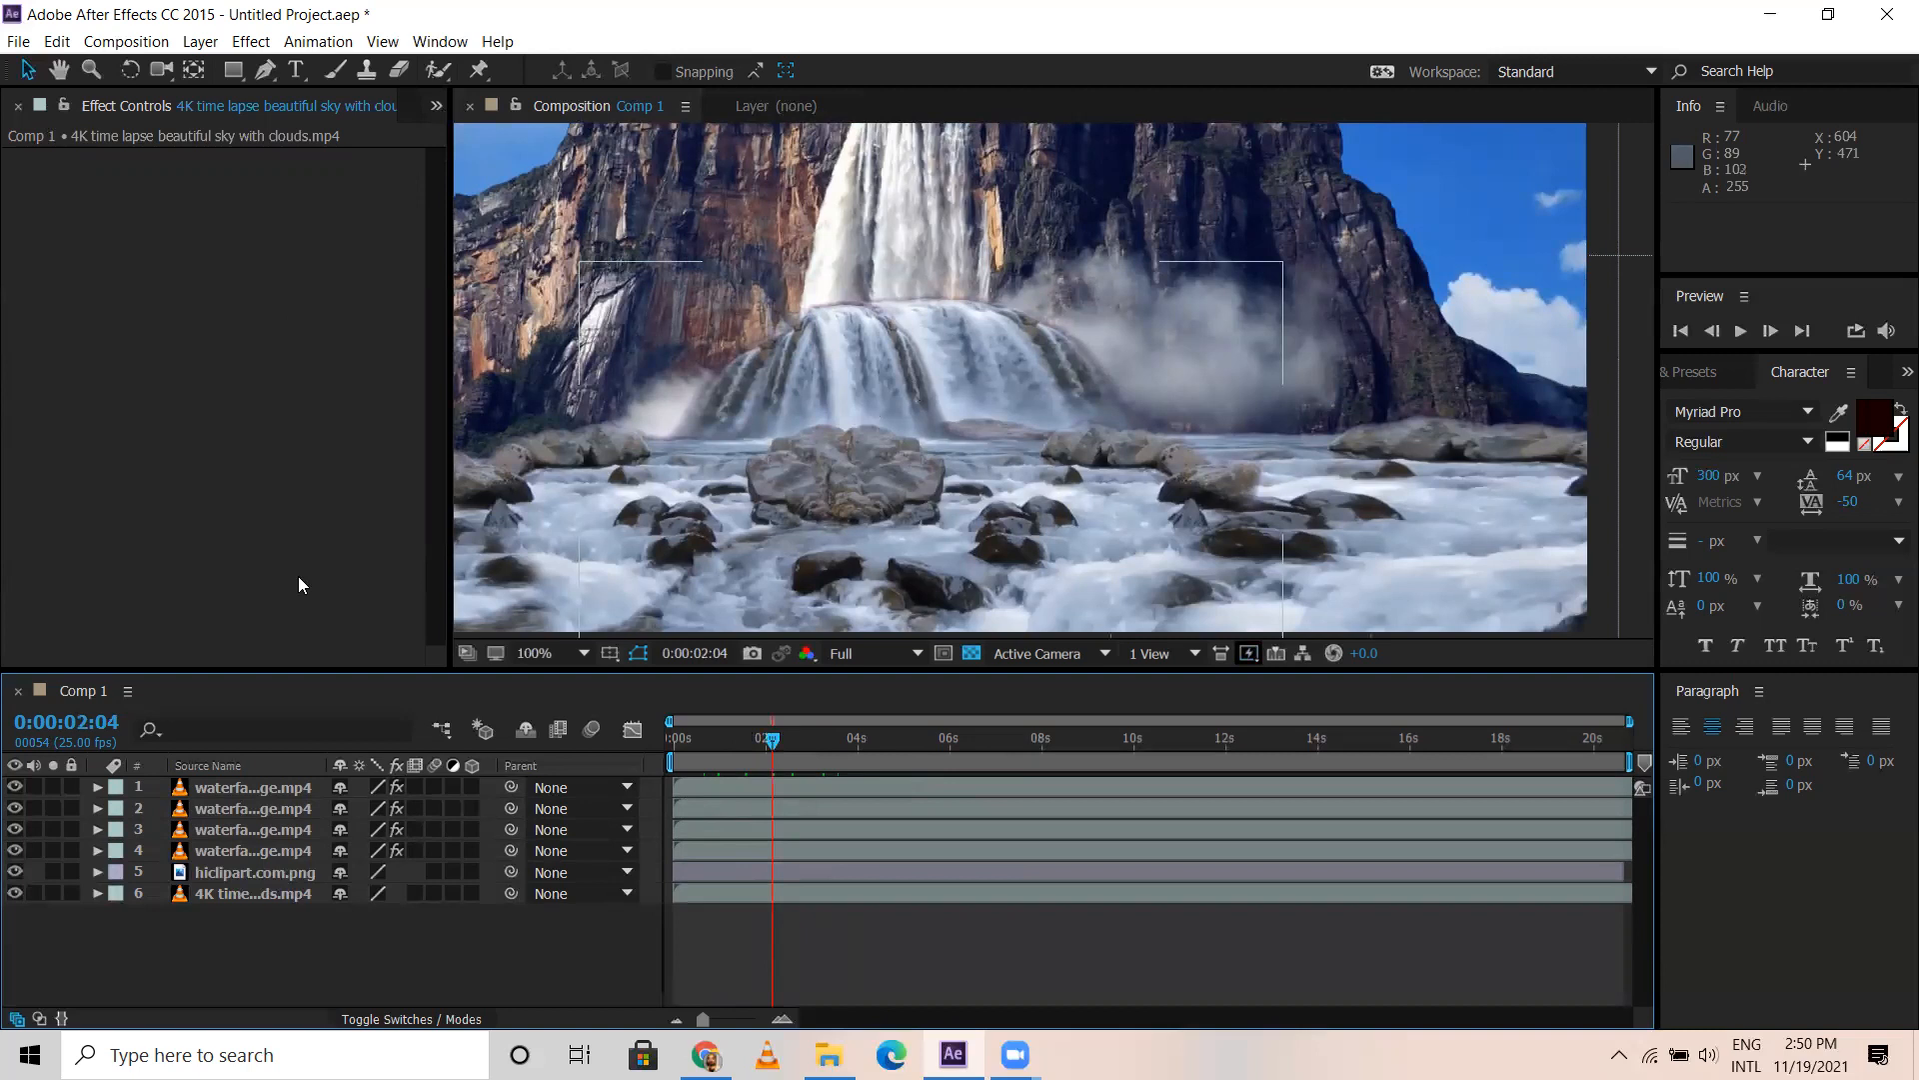
key("ctrl+0")
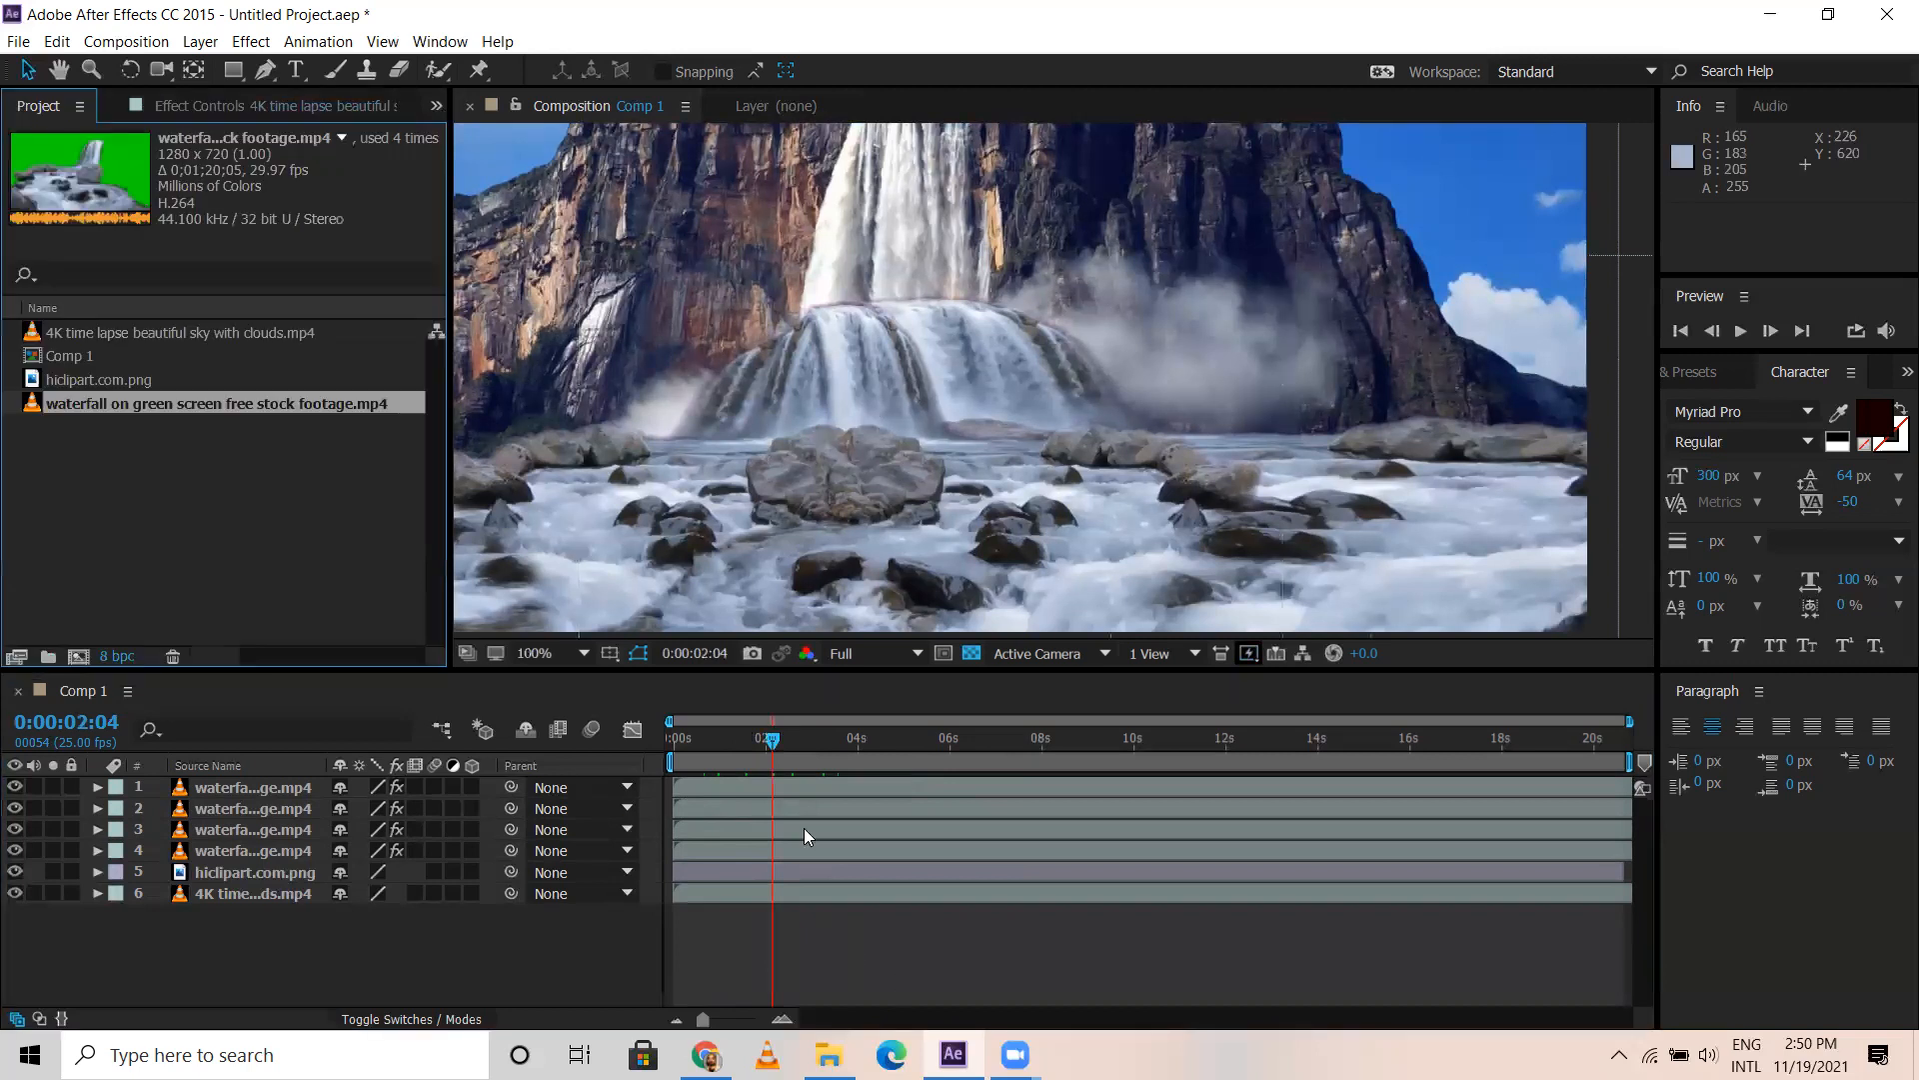
Import Green Screen Waterfall.mp4 from the Keying folder and add it to Comp 1 as the top layer
key("alt+Tab")
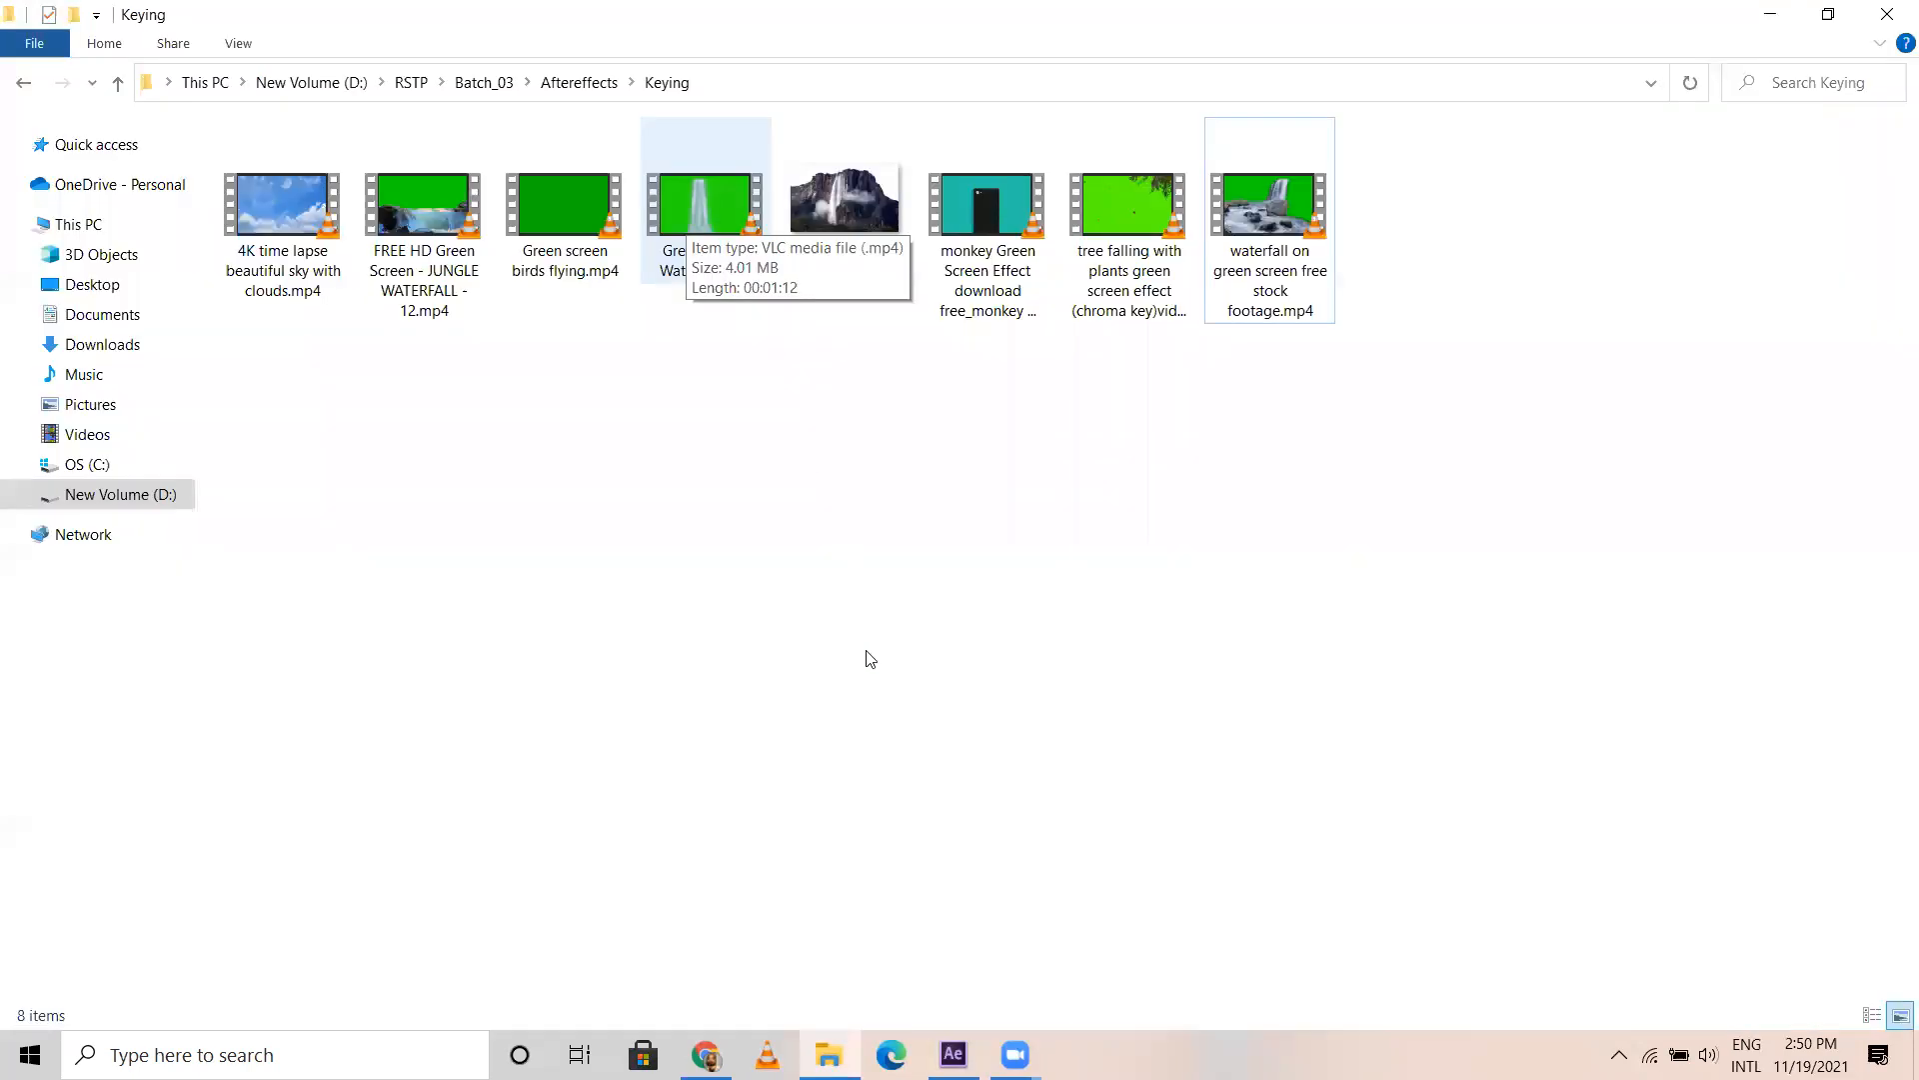
left_click_drag(912, 968, 960, 1054)
left_click_drag(236, 538, 235, 538)
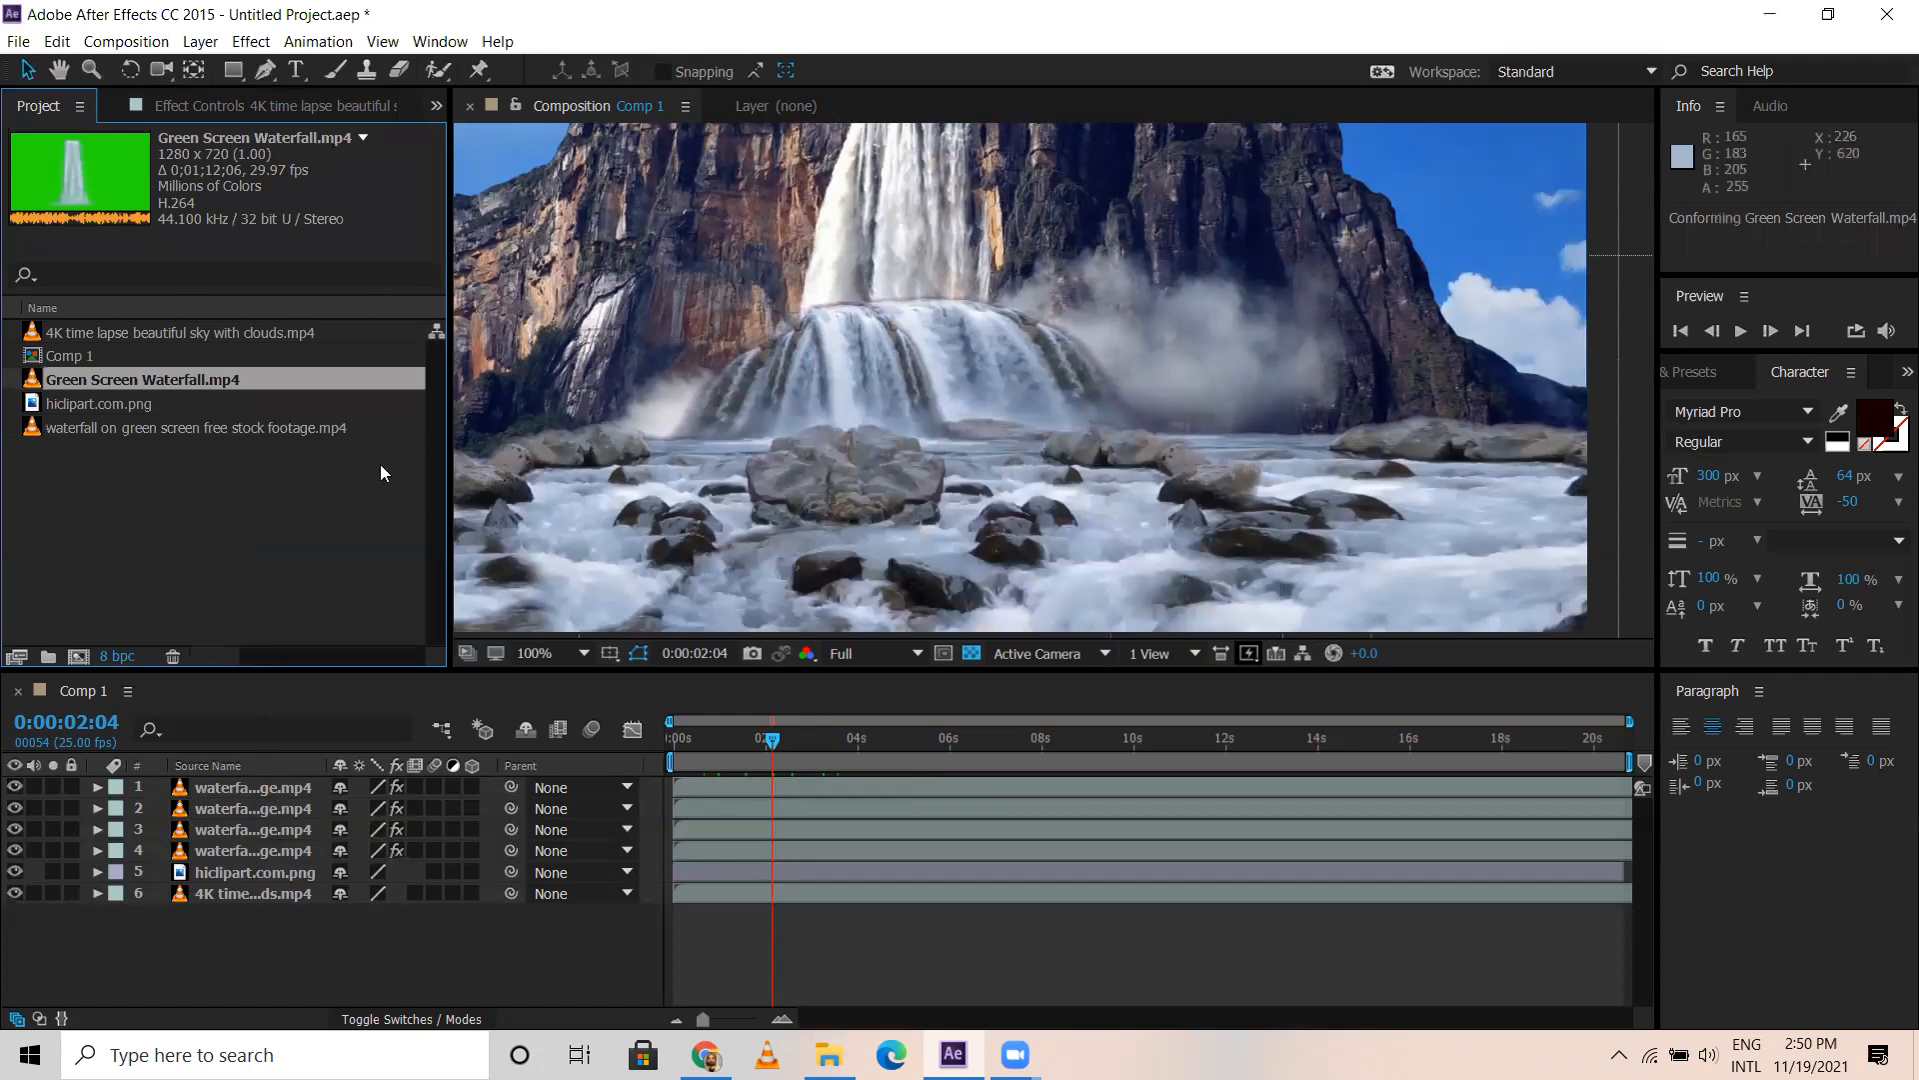
key("ctrl+slash")
Apply Keylight (1.2) to the Green Screen Waterfall layer and sample its green background as the Screen Colour
left_click(251, 41)
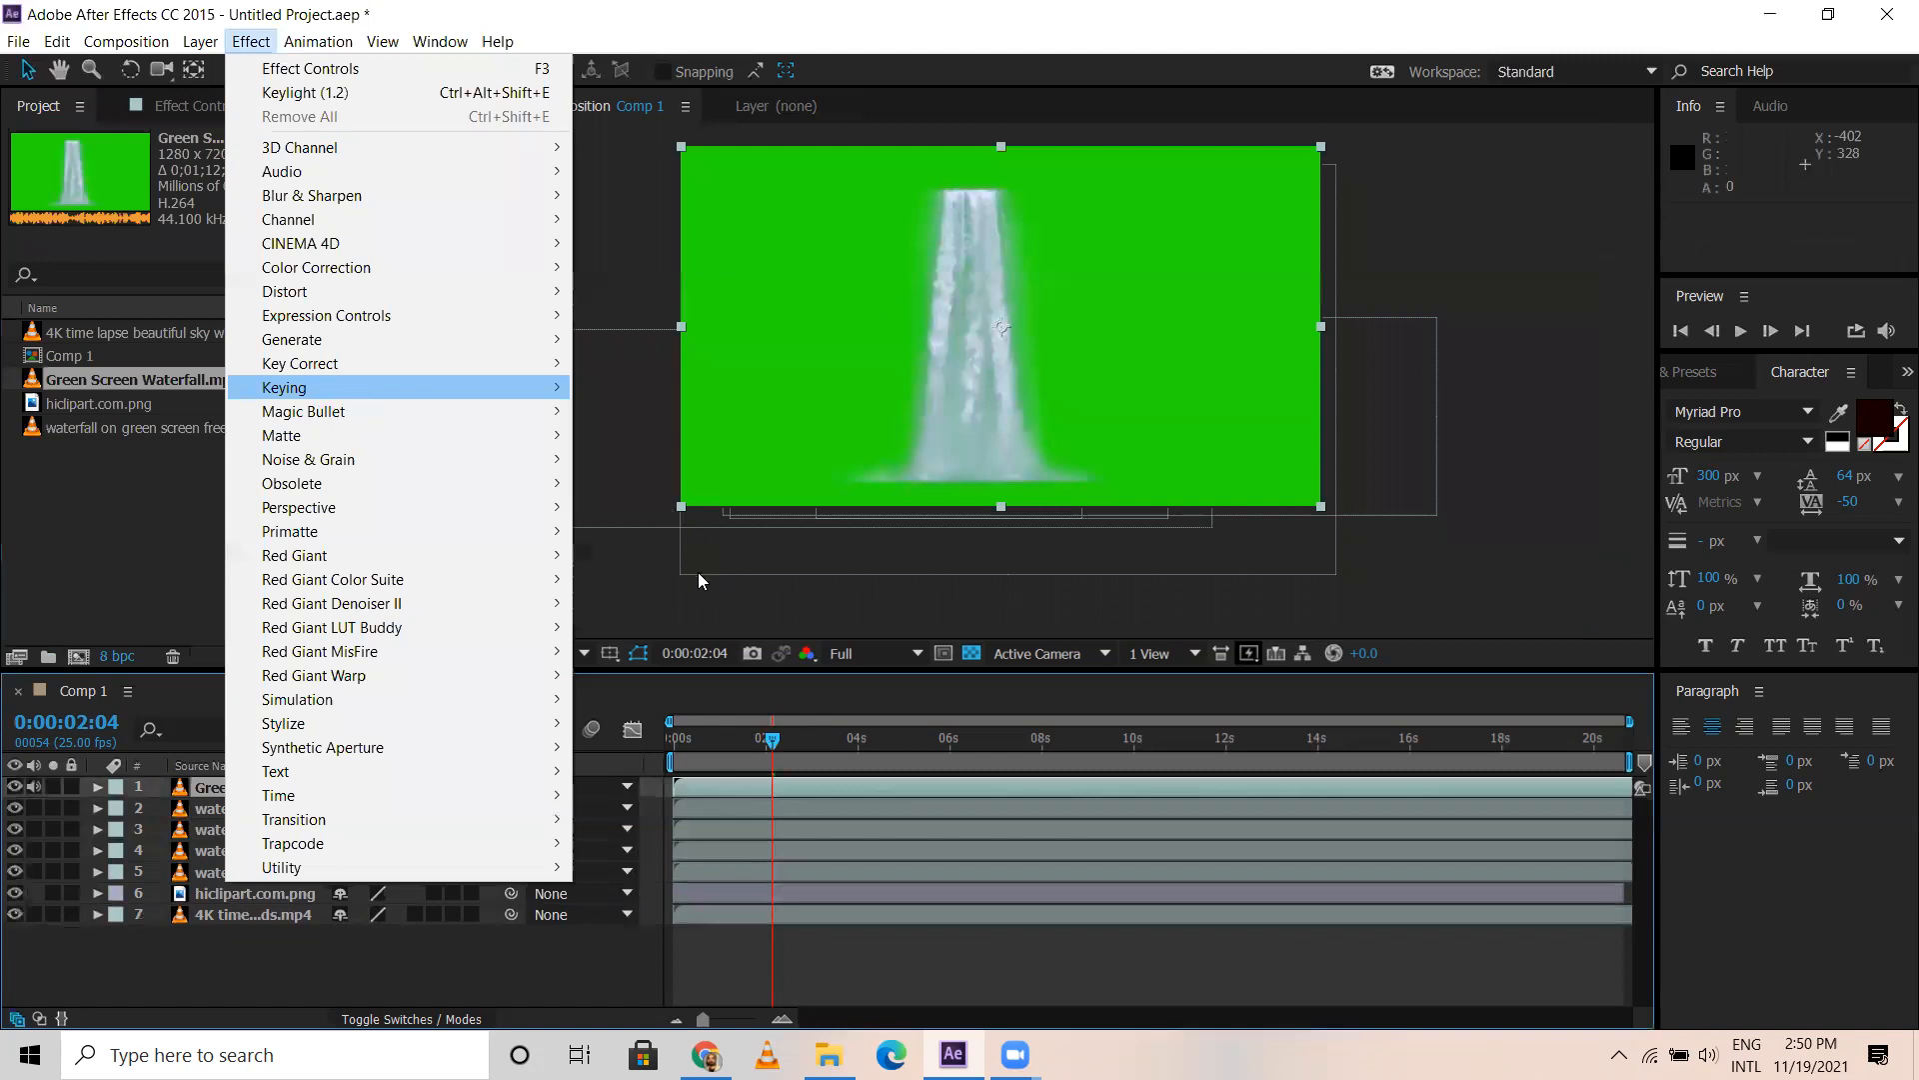
left_click(698, 572)
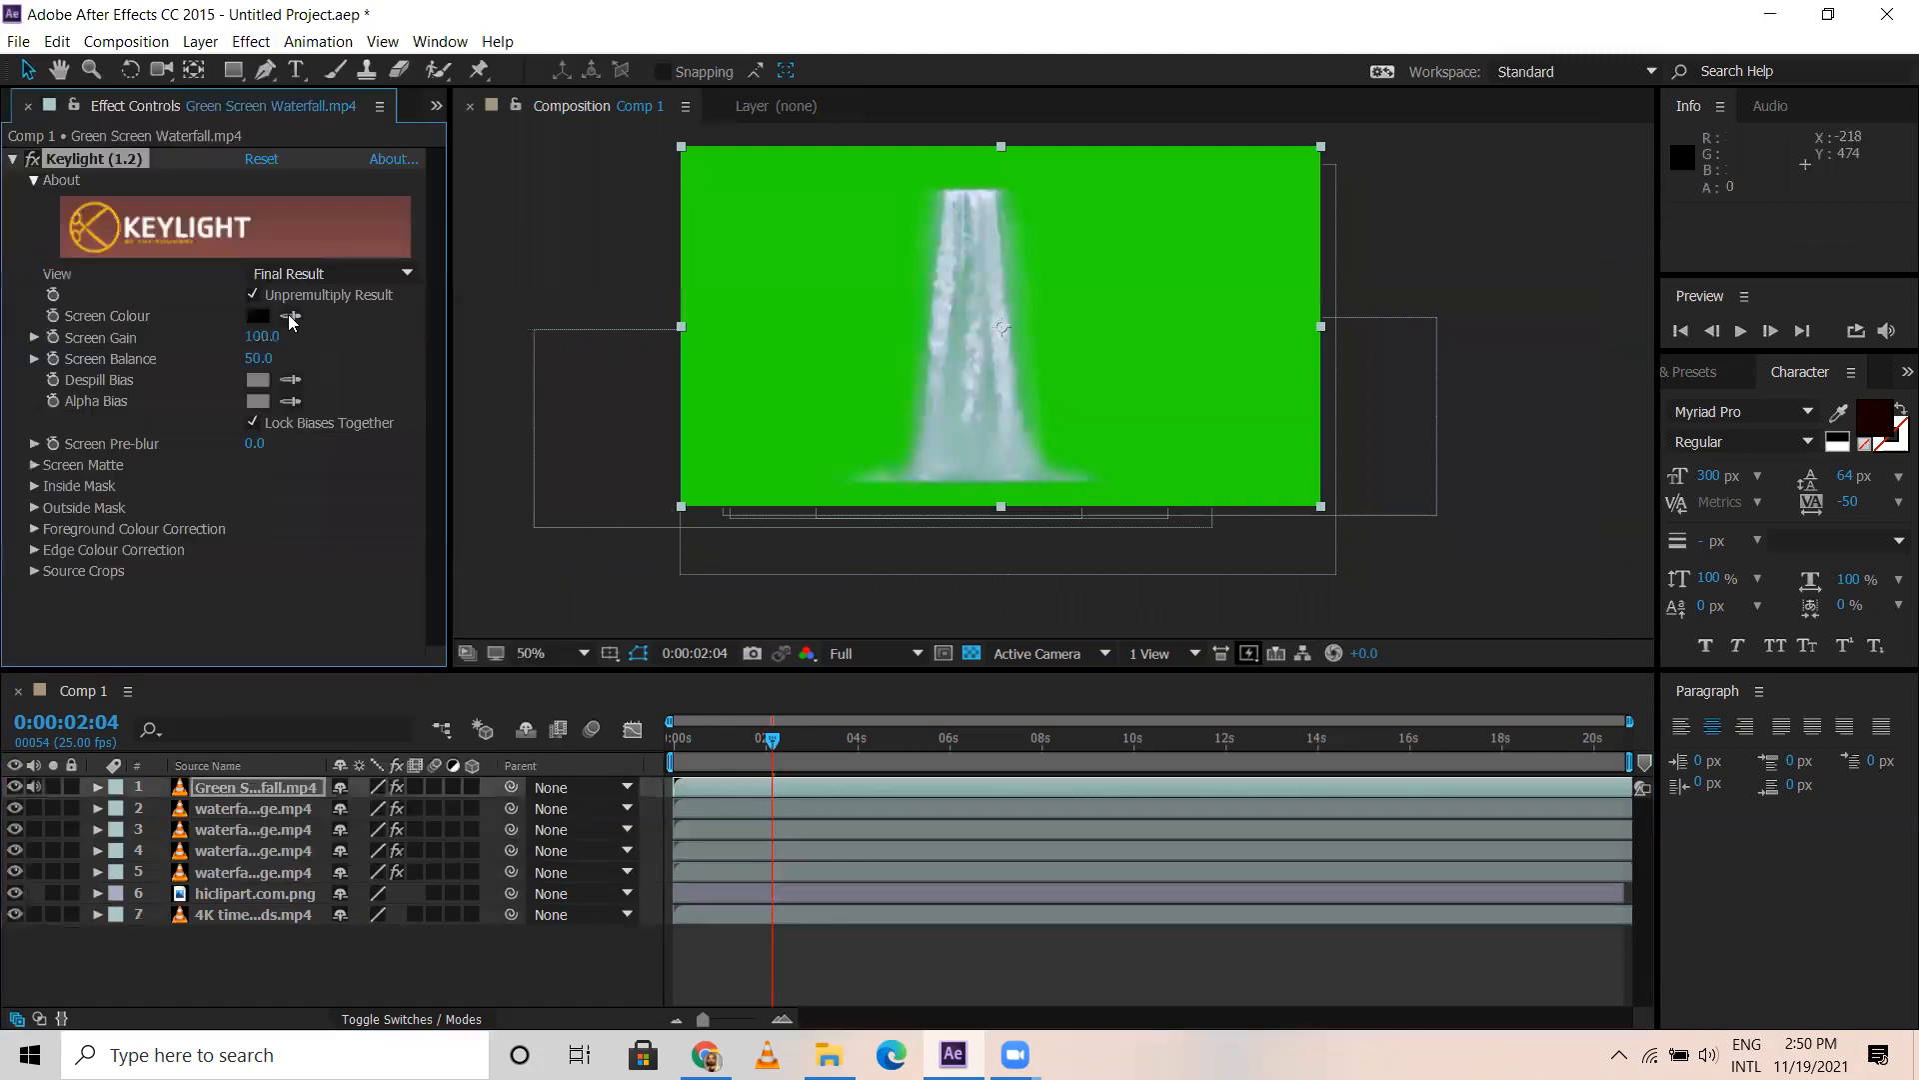
left_click(290, 316)
left_click(765, 256)
left_click(27, 78)
left_click(250, 785)
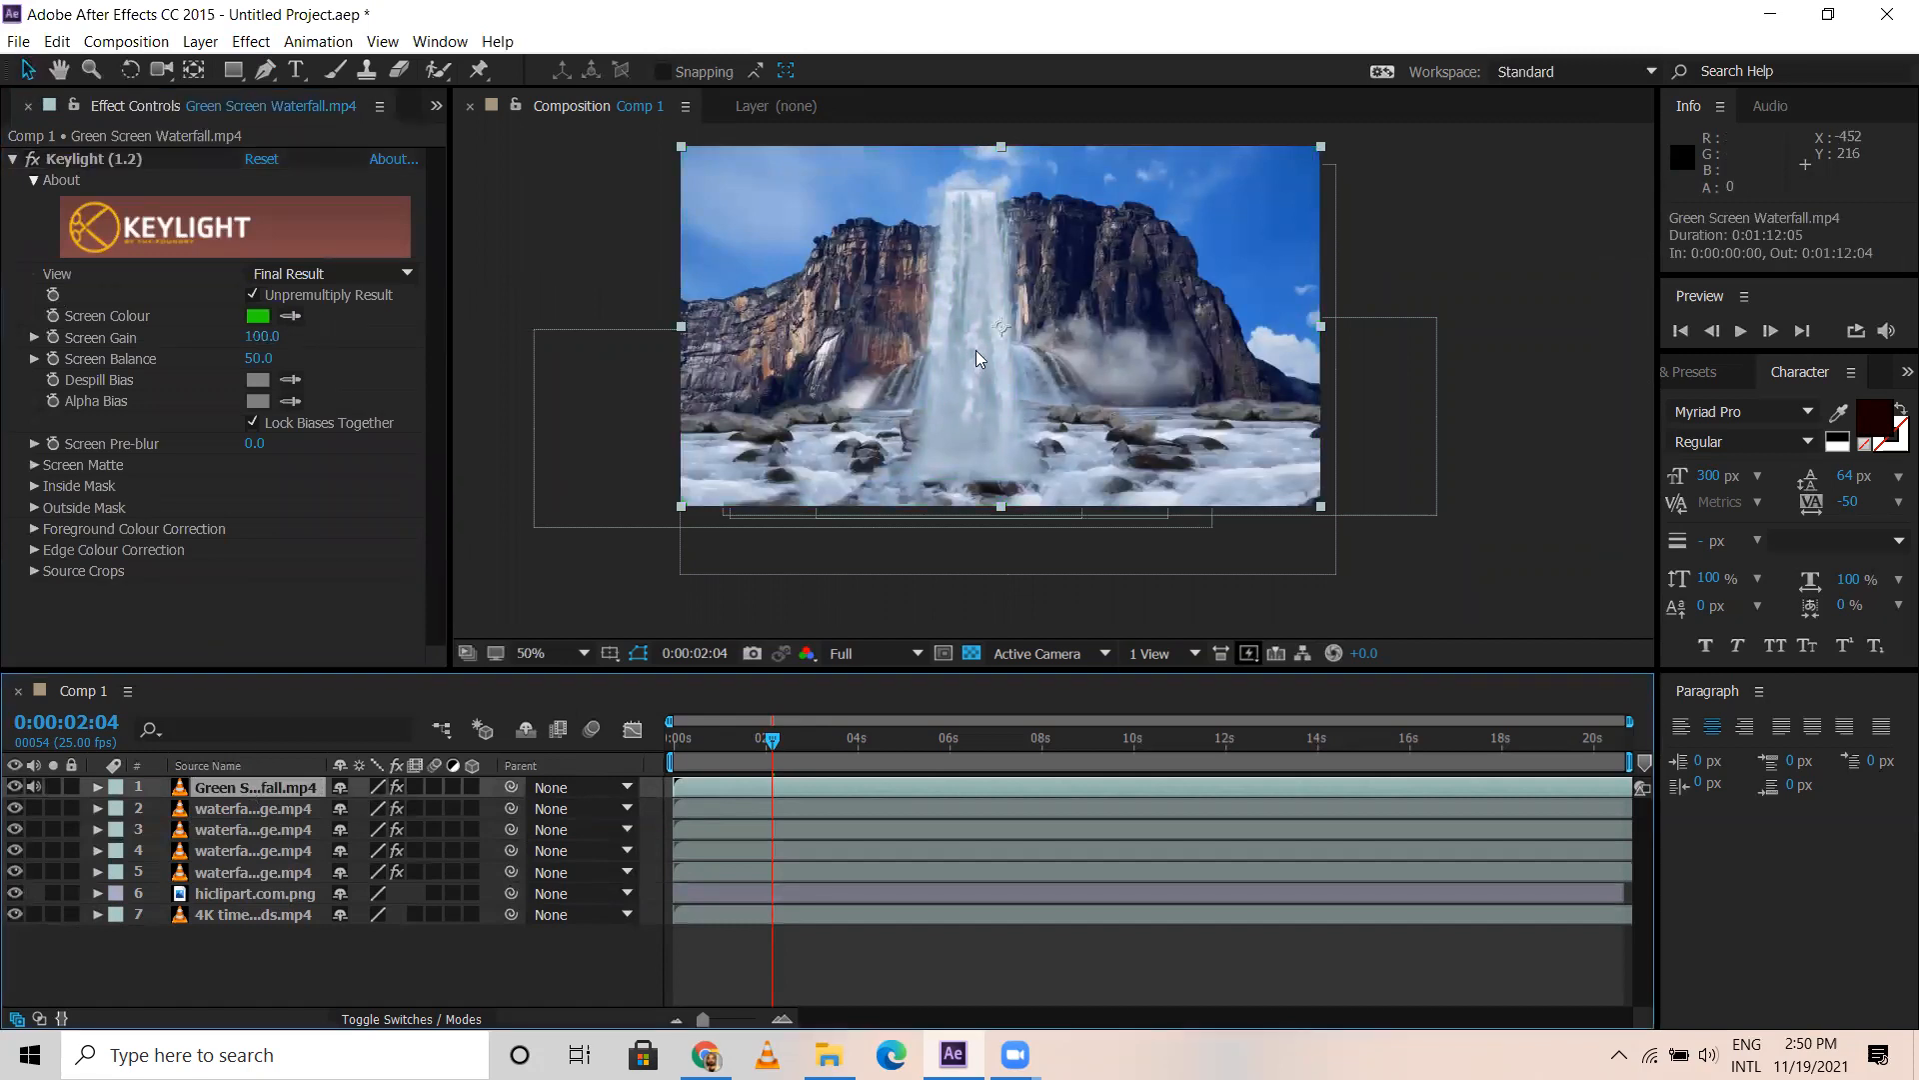
Scrub the composition to 0:00:01:23 and set the preview resolution to Quarter
left_click_drag(714, 742, 764, 752)
left_click(863, 658)
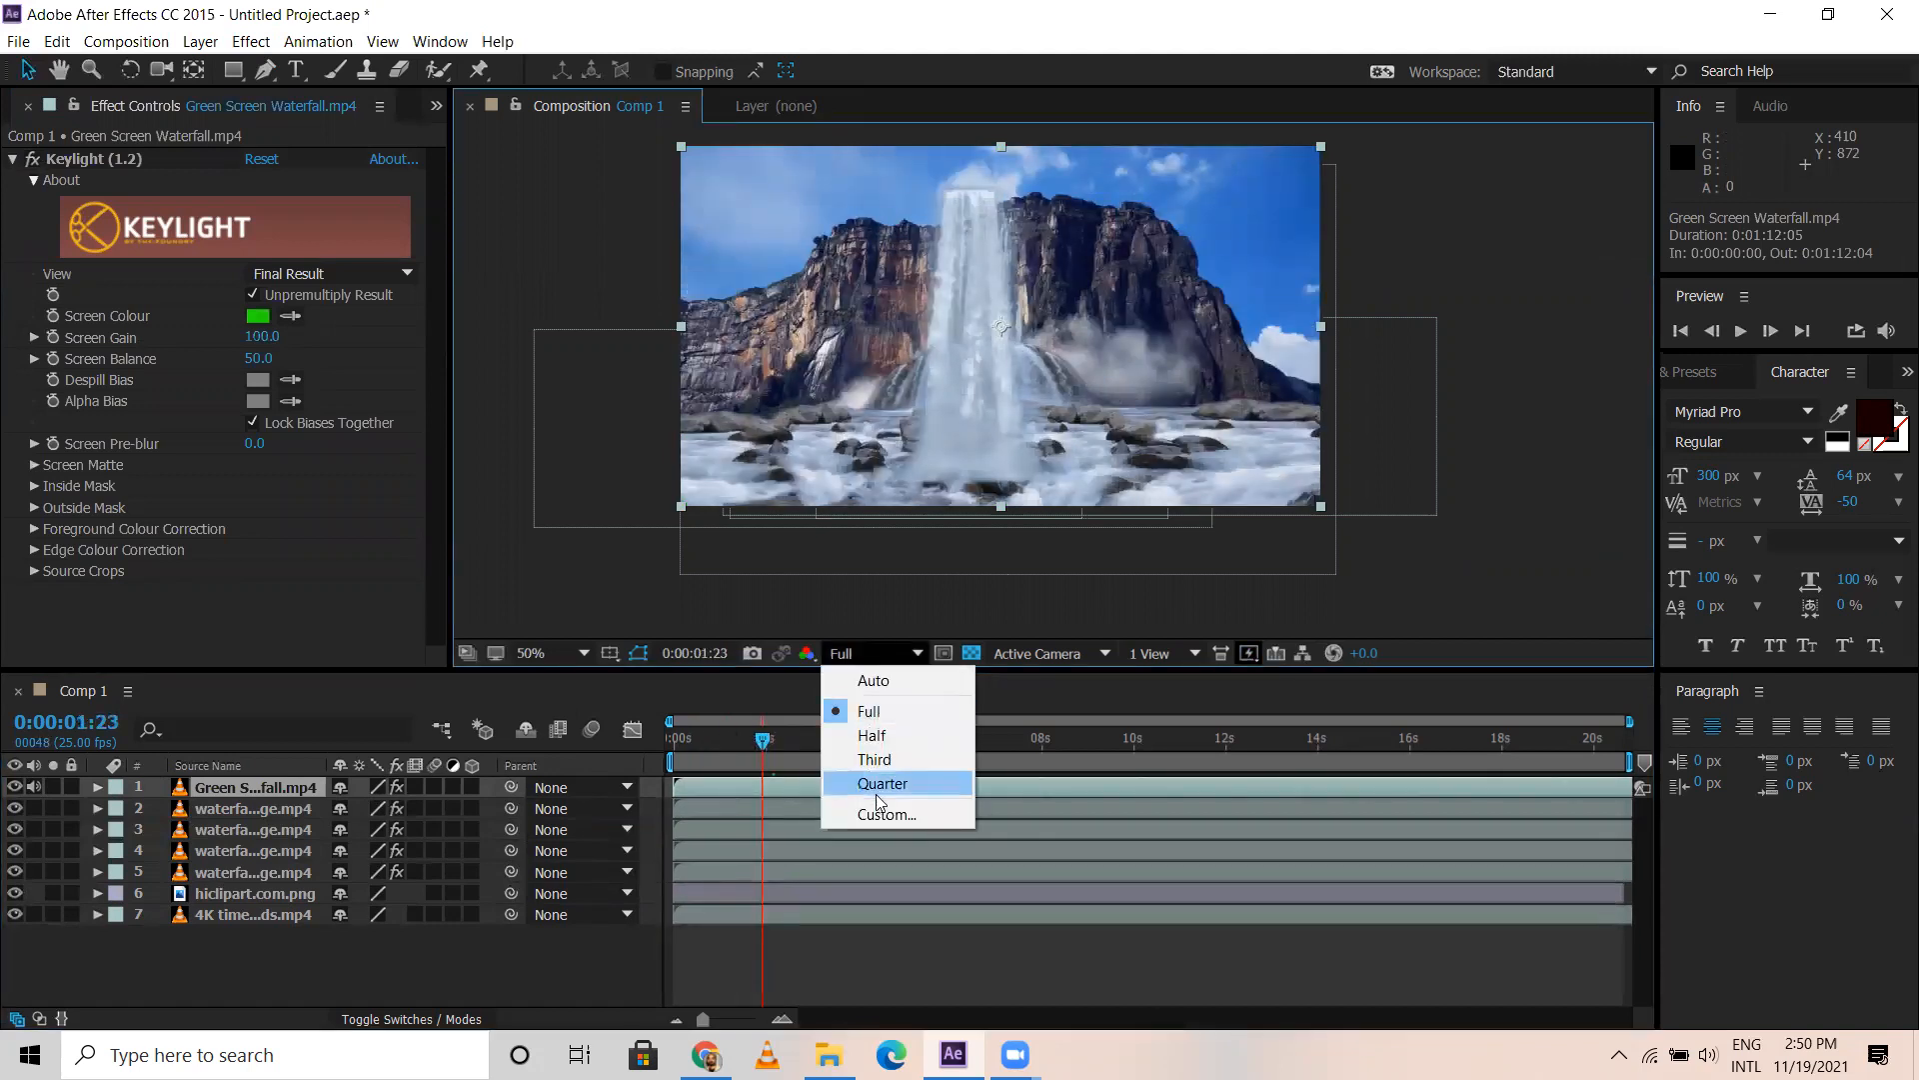
left_click(884, 783)
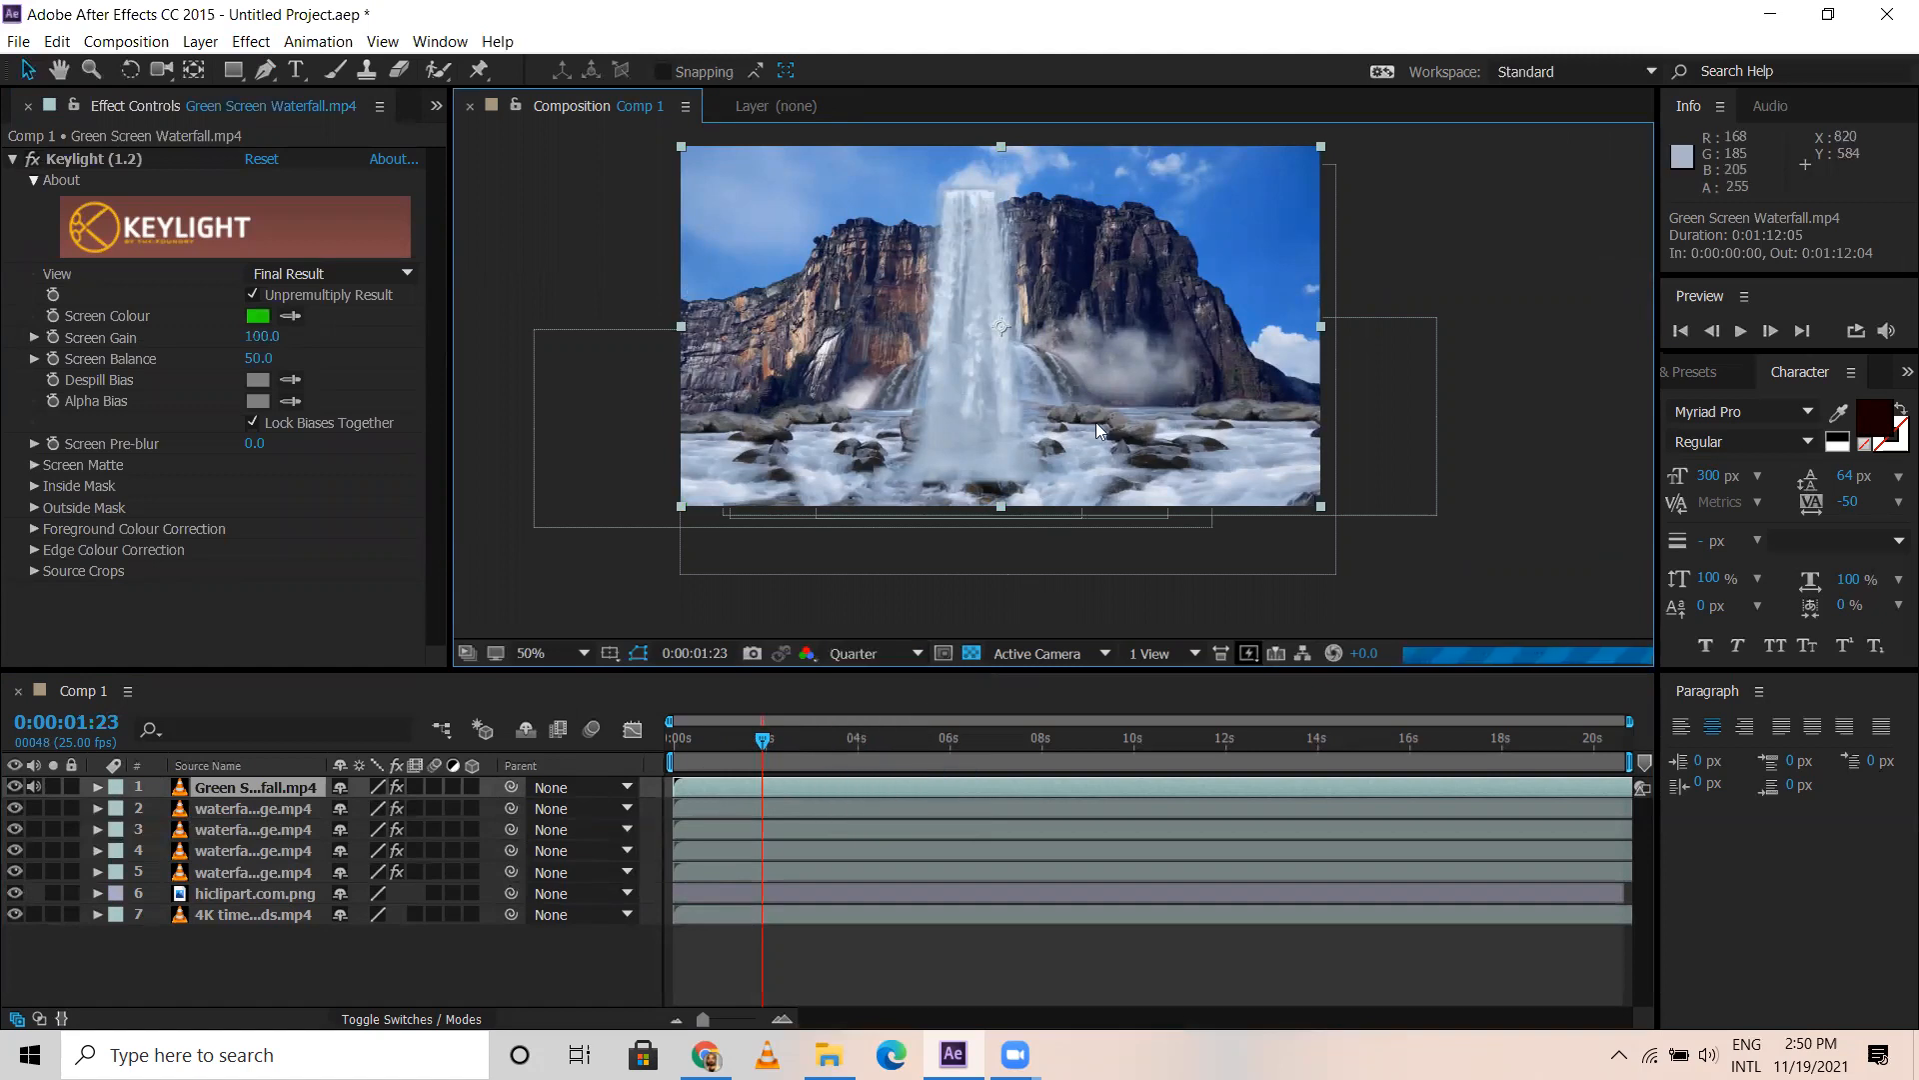
Inspect the keyed waterfall at 100% magnification and play a preview from 0:00:01:23
key("period")
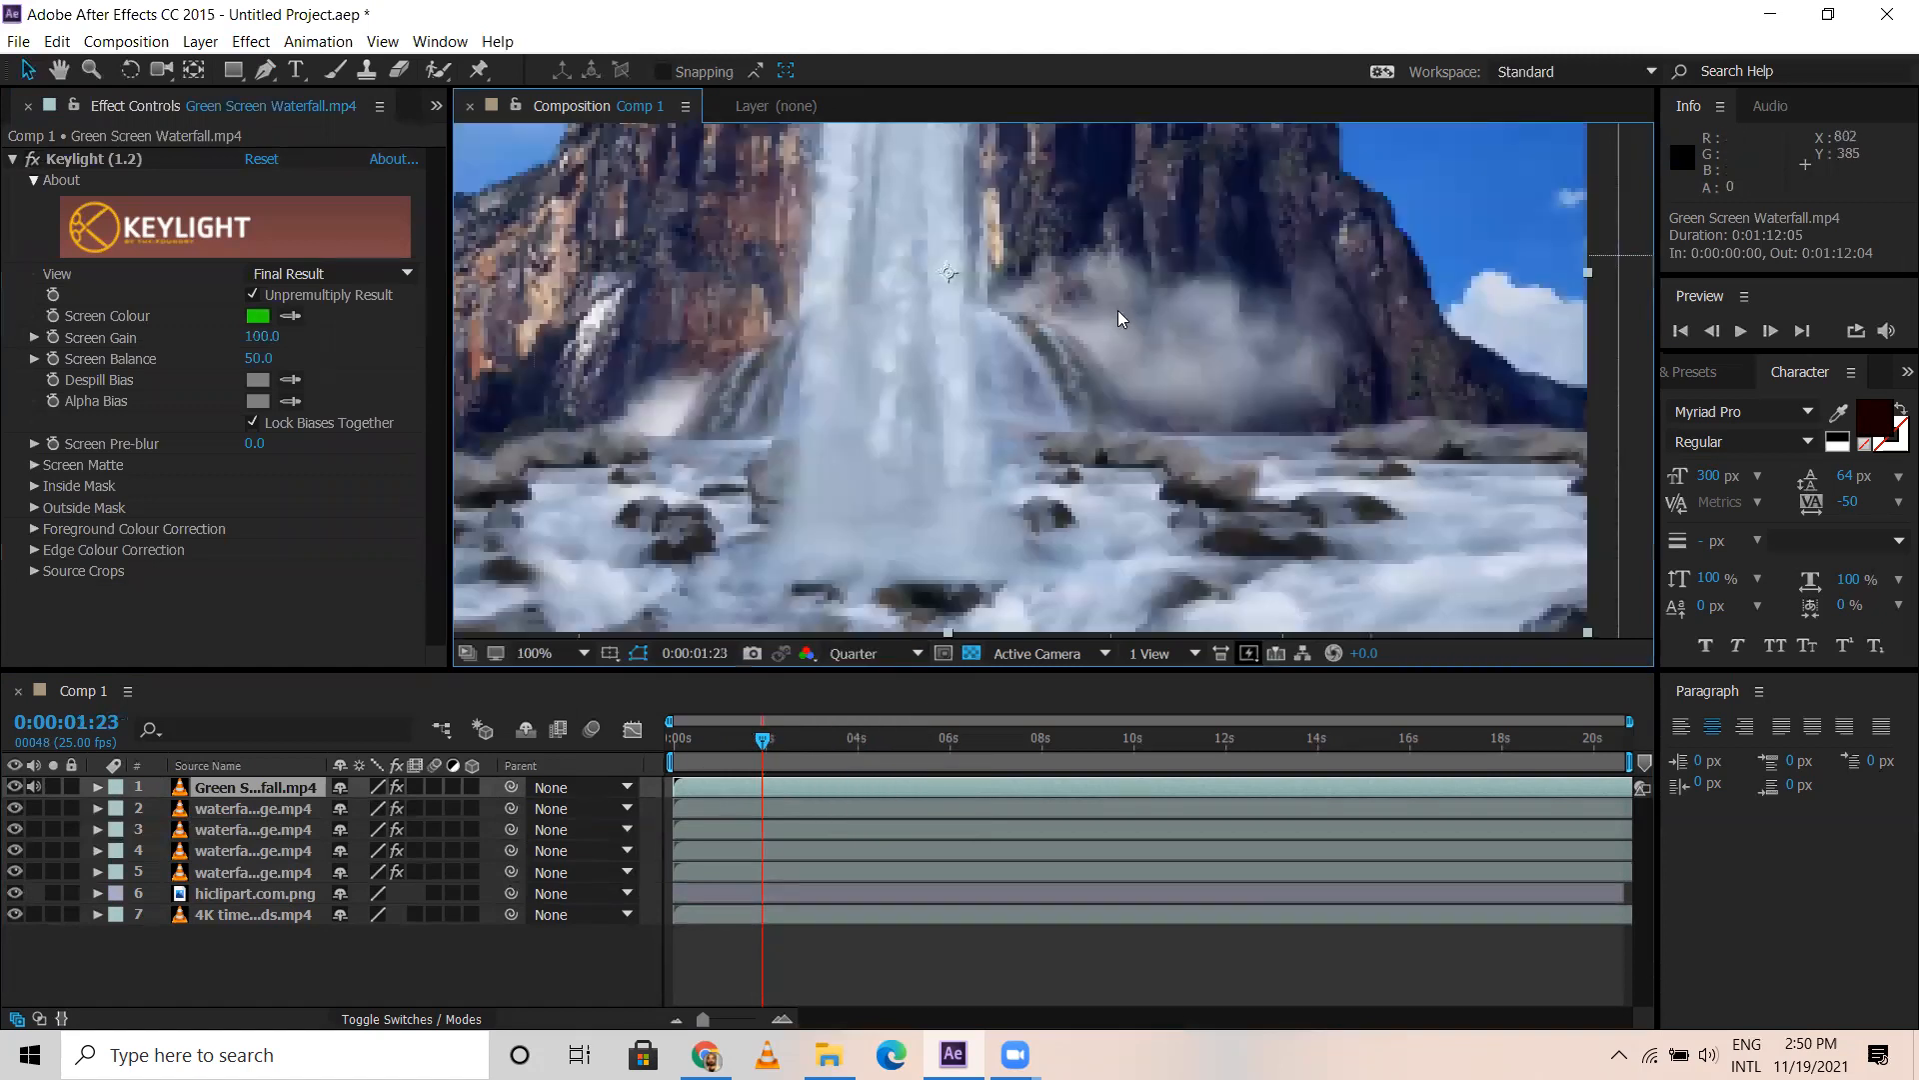
key("h")
left_click_drag(1118, 310, 1070, 470)
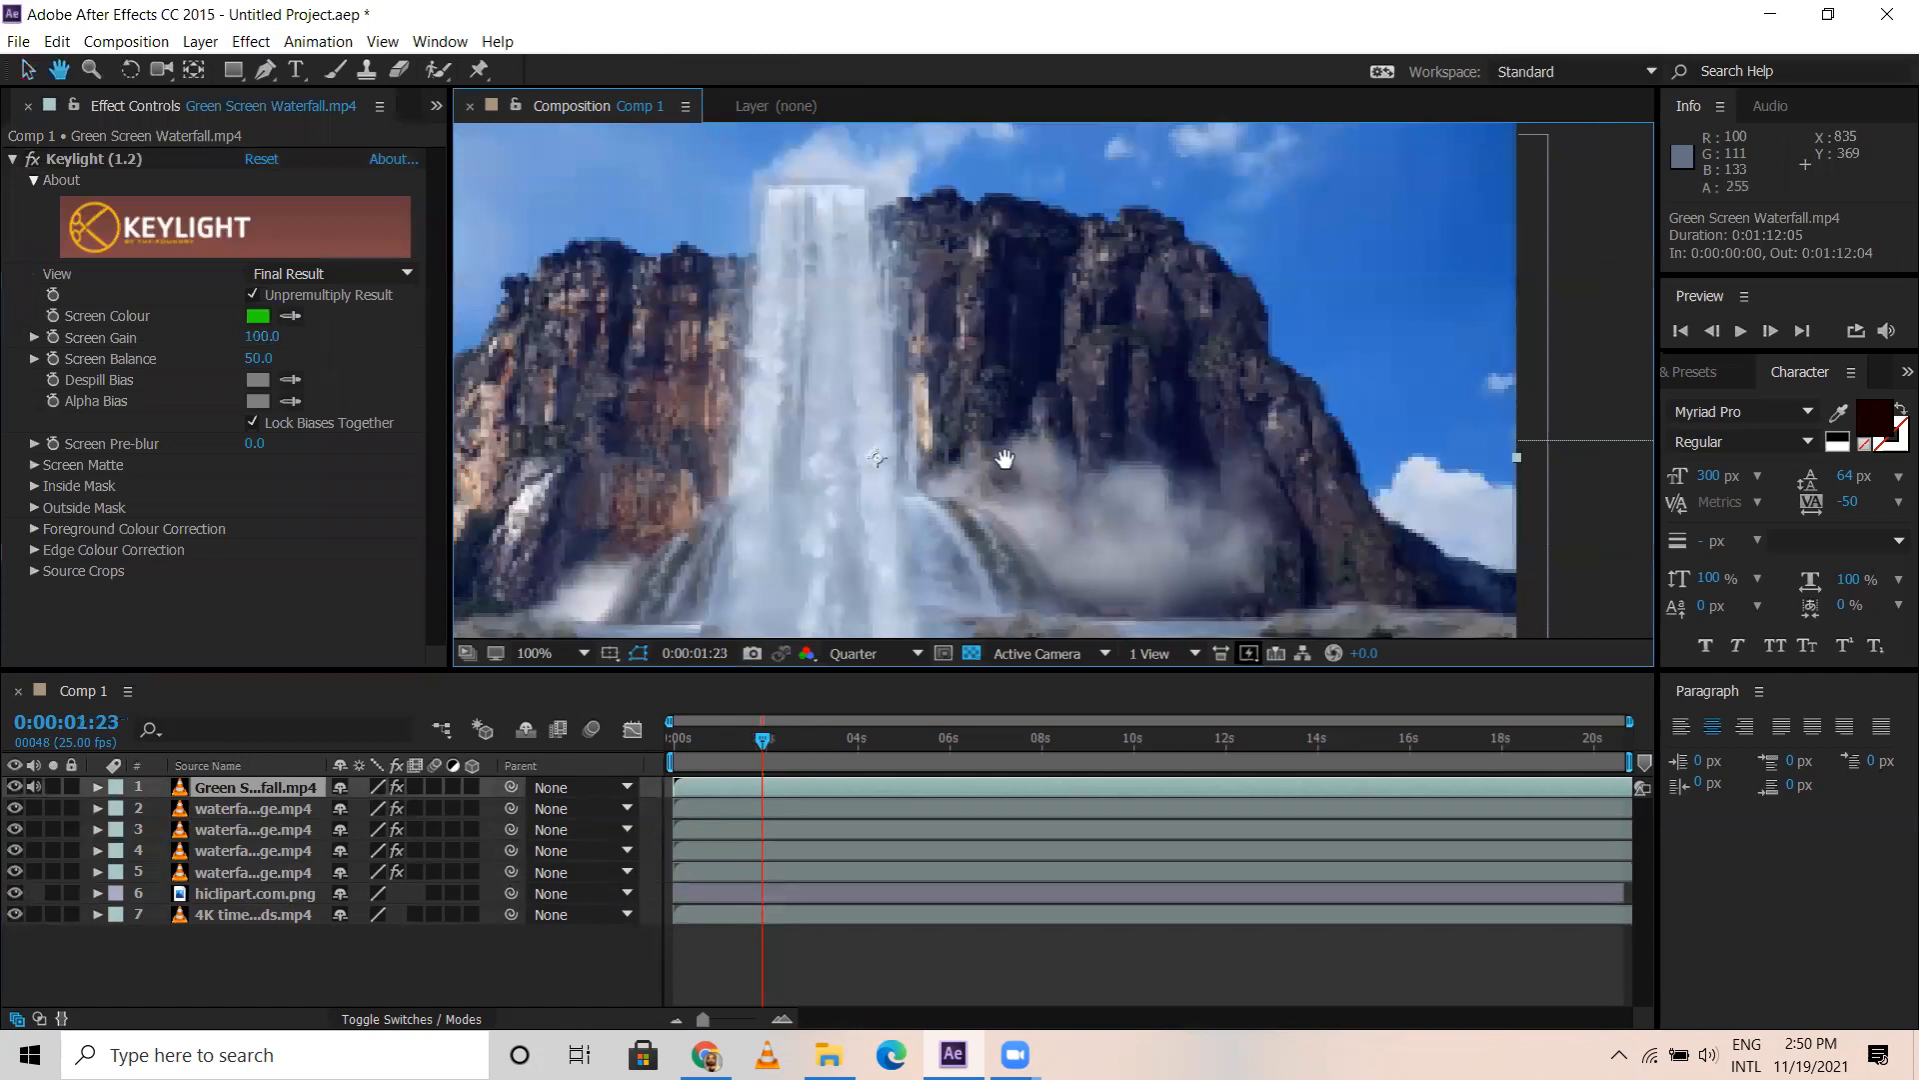
left_click_drag(957, 457, 906, 394)
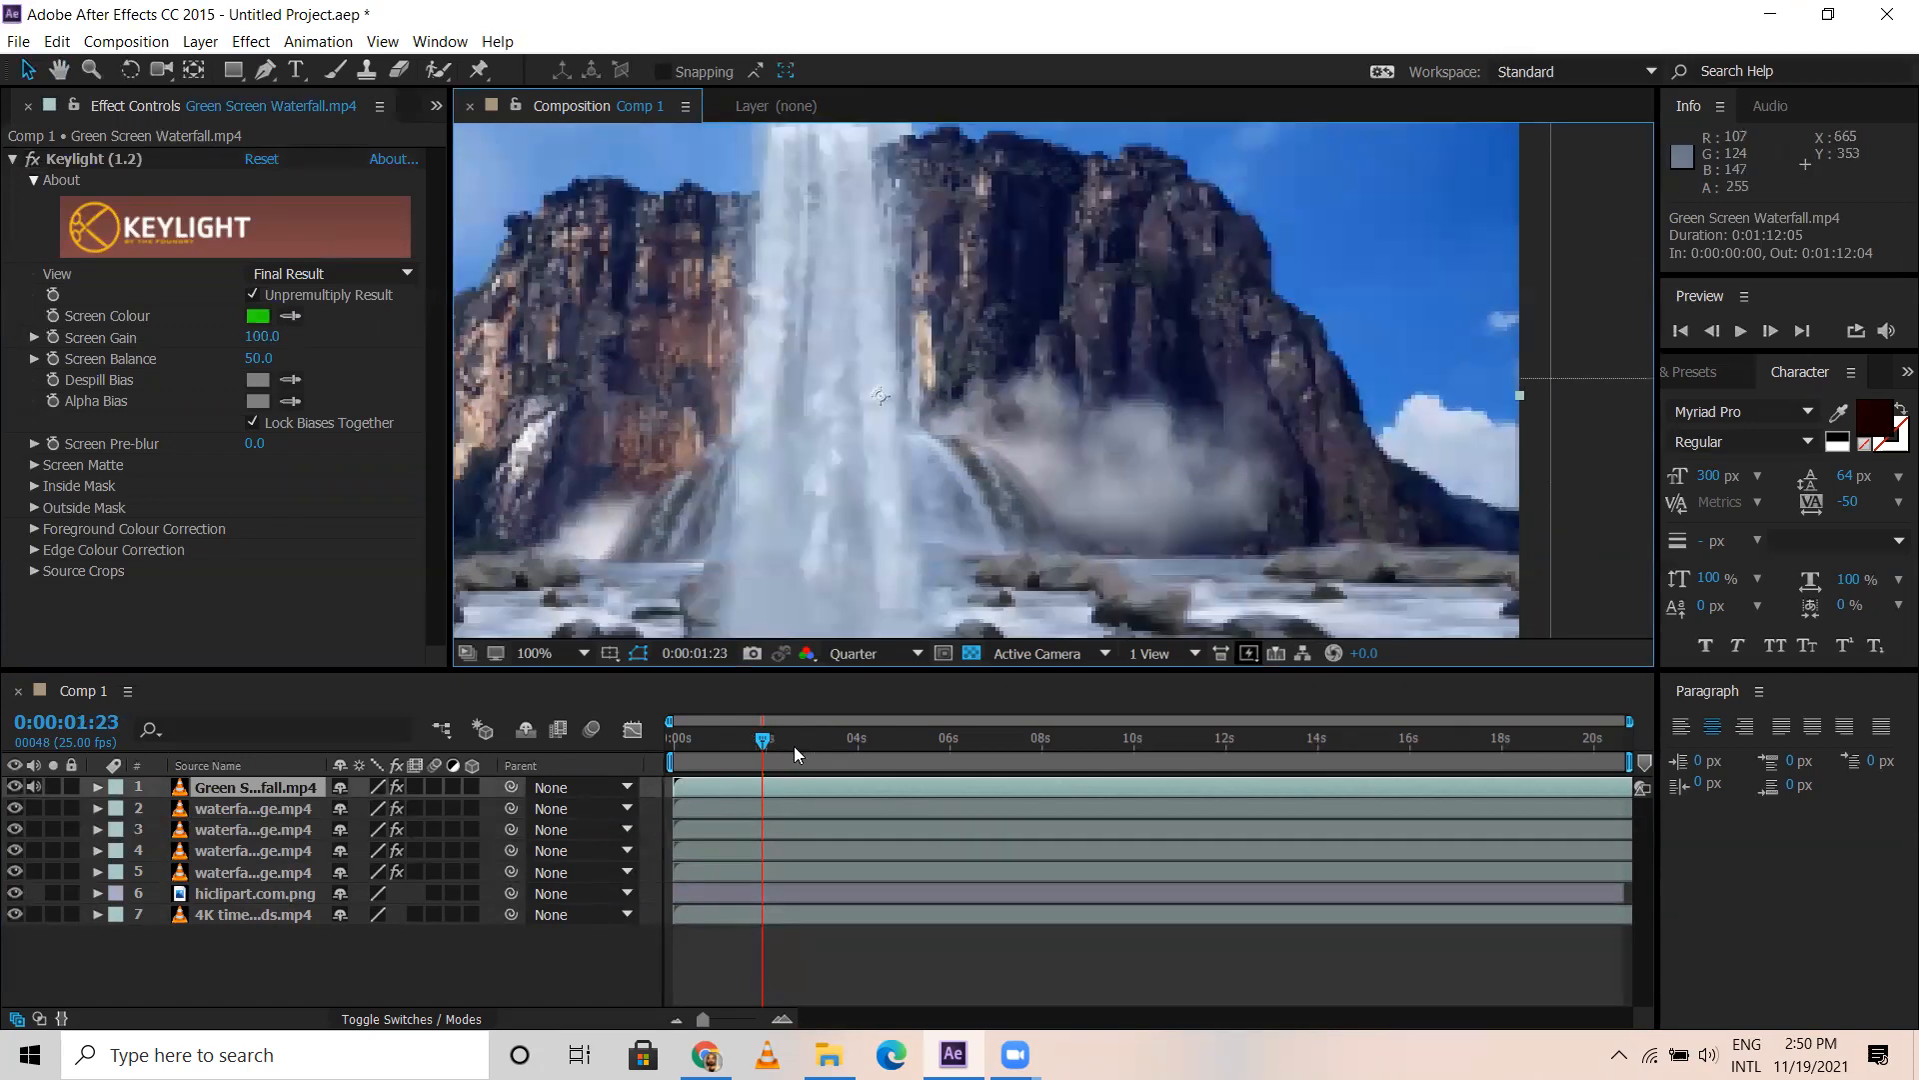
key("space")
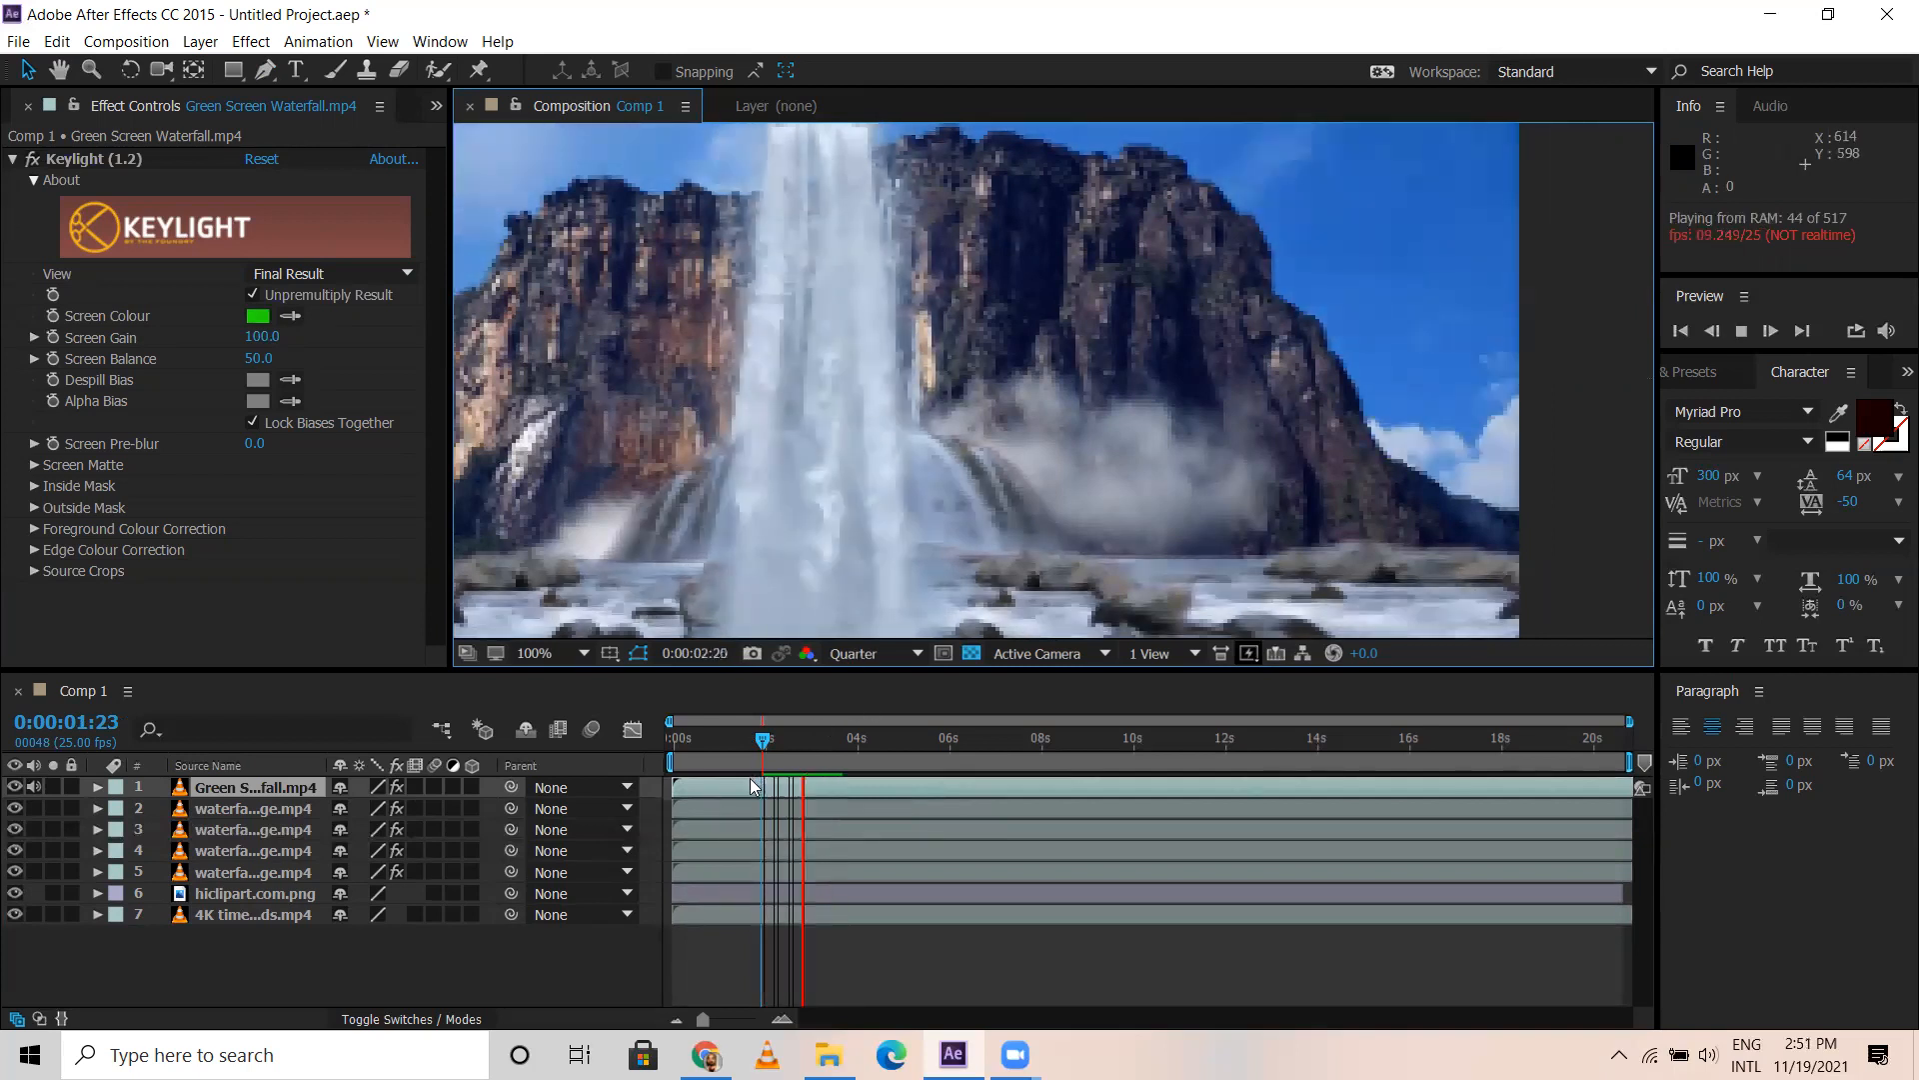
key("space")
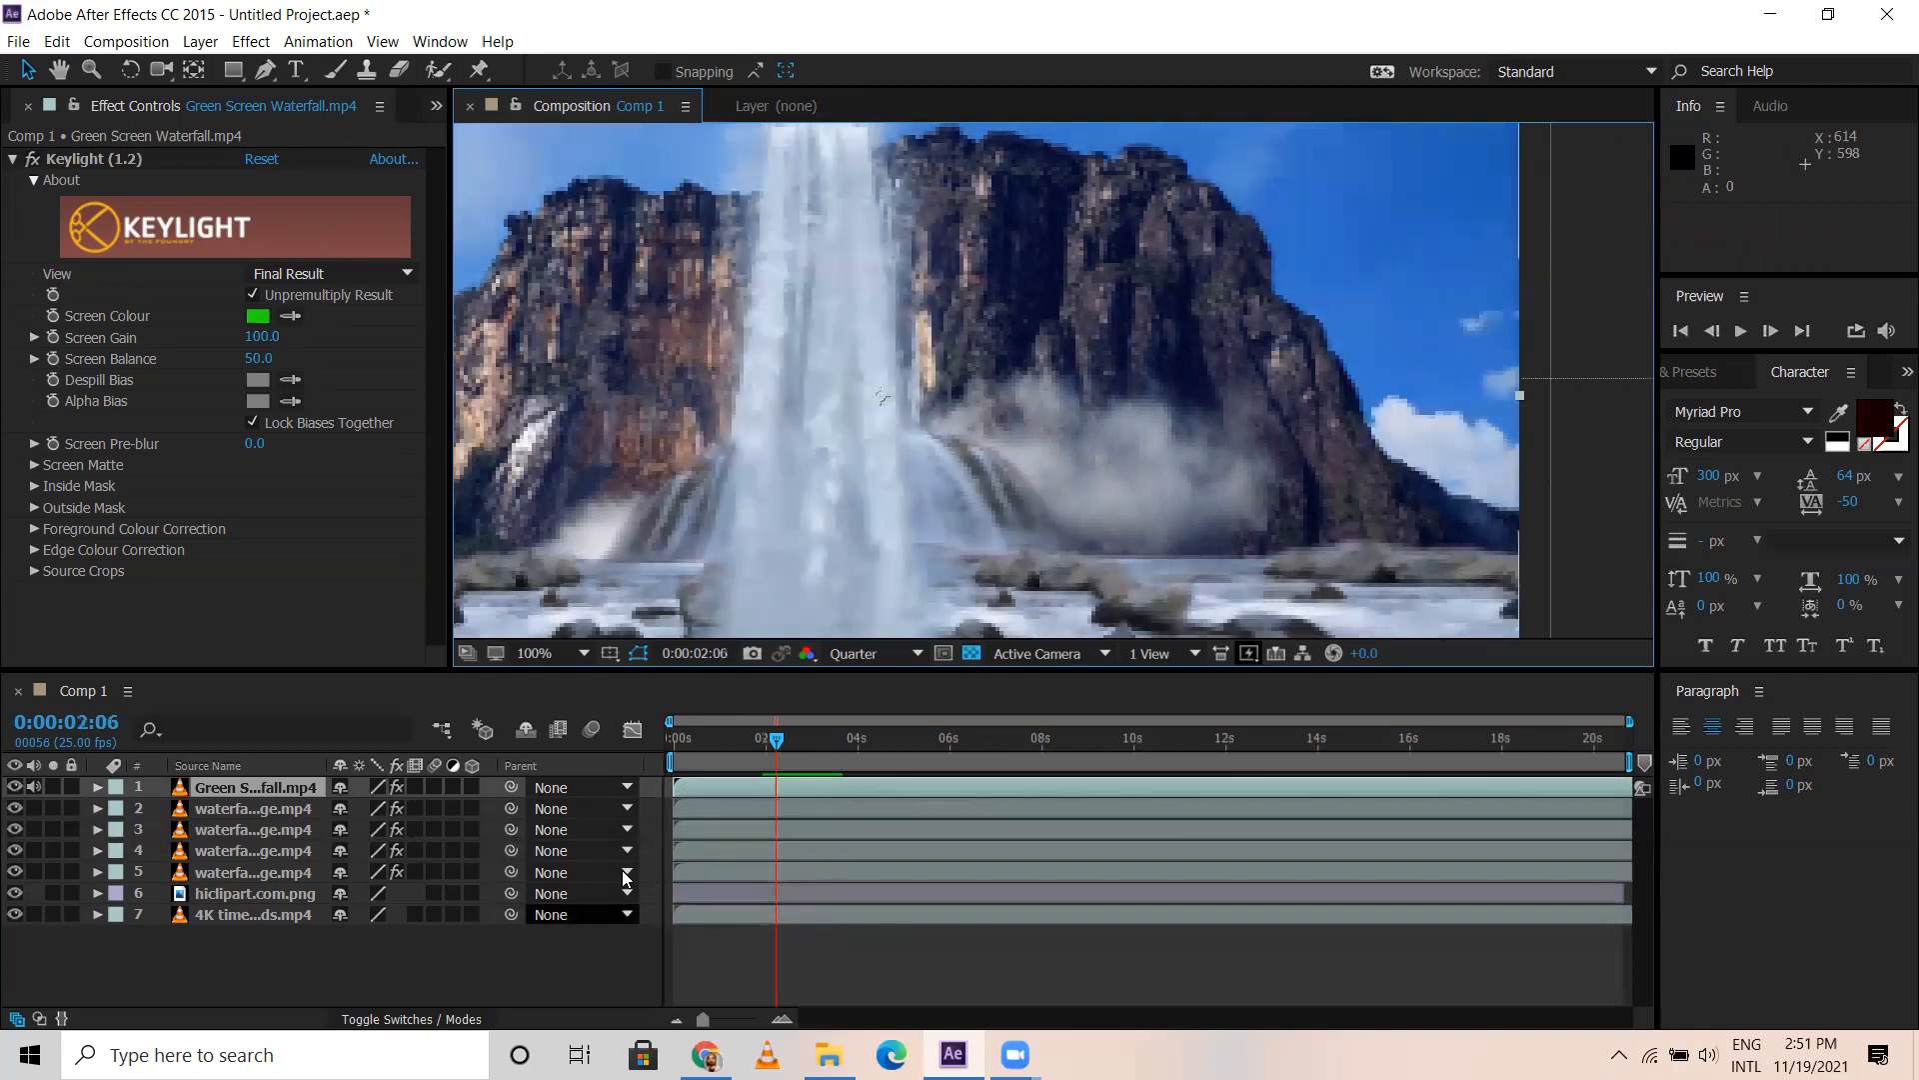
Scale the Green Screen Waterfall layer down to 86%
scroll(788, 454, "down", 2)
left_click(267, 790)
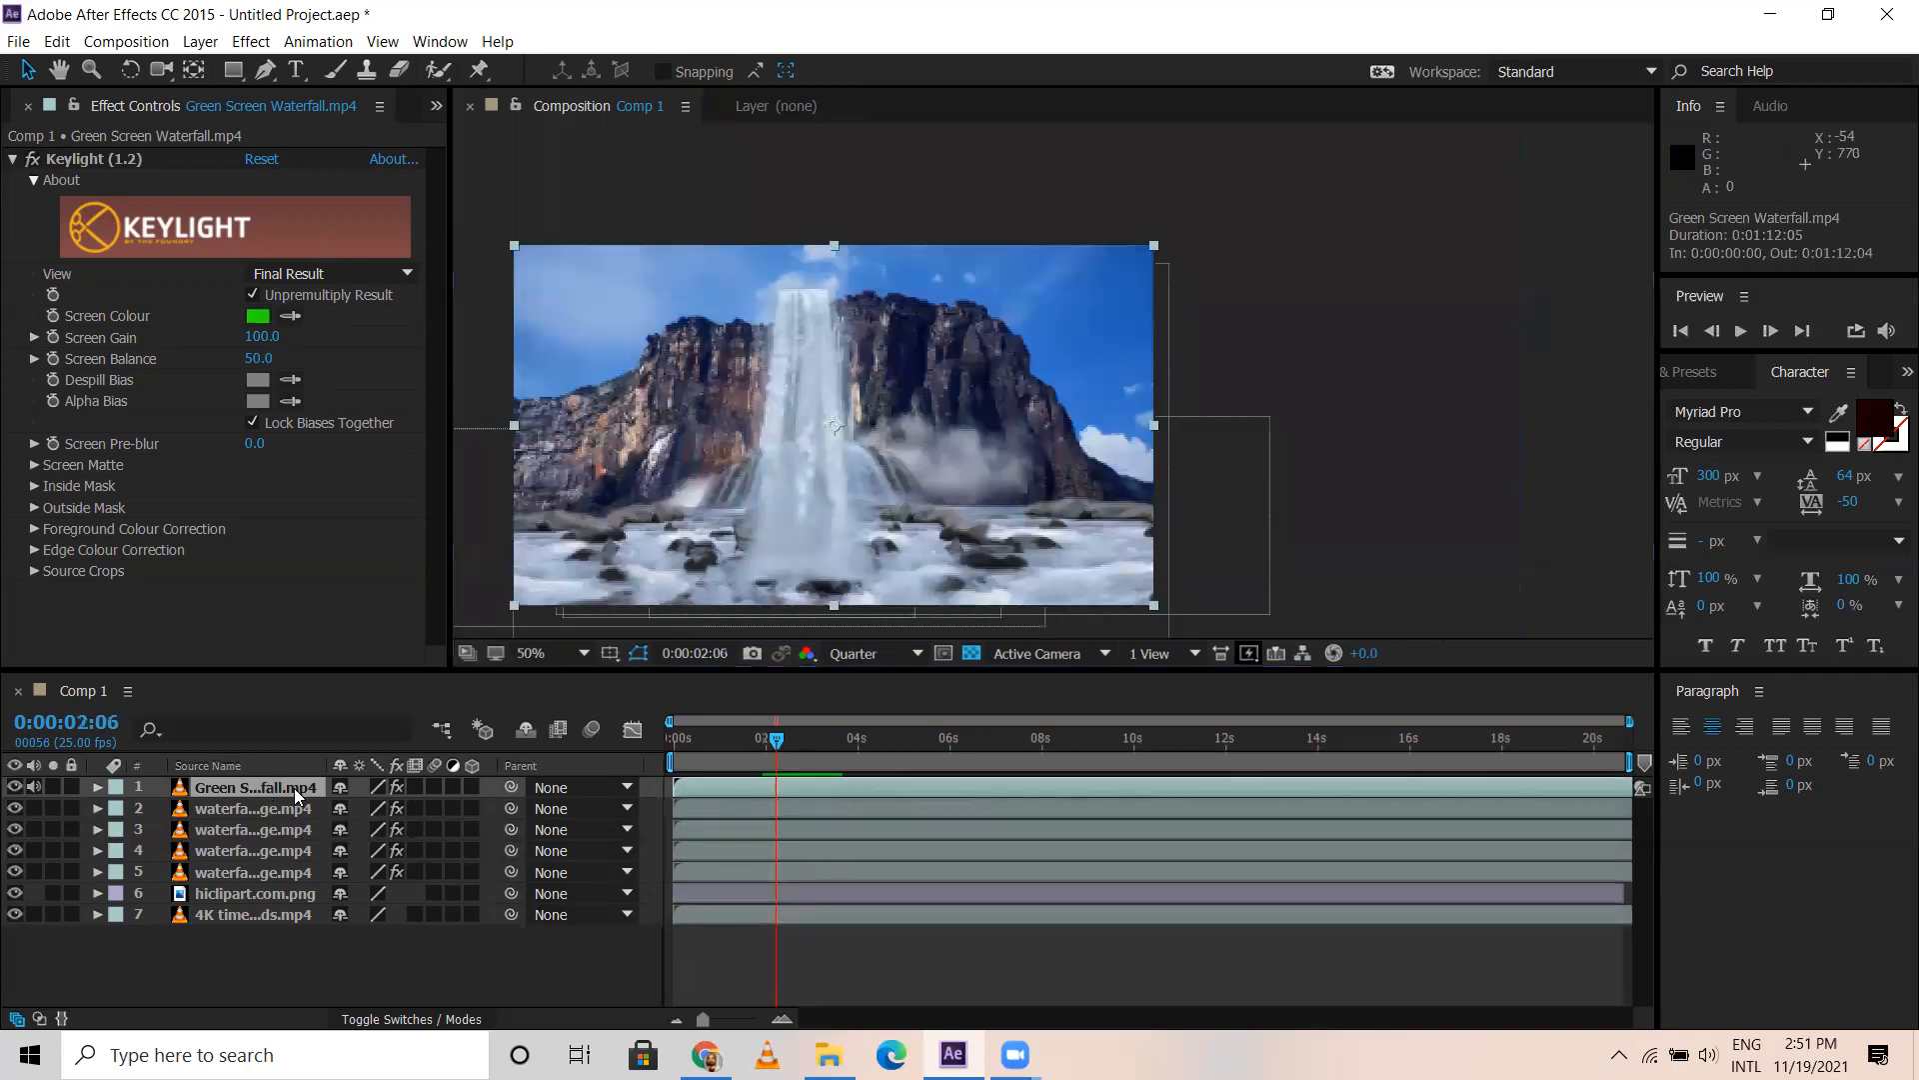
key("s")
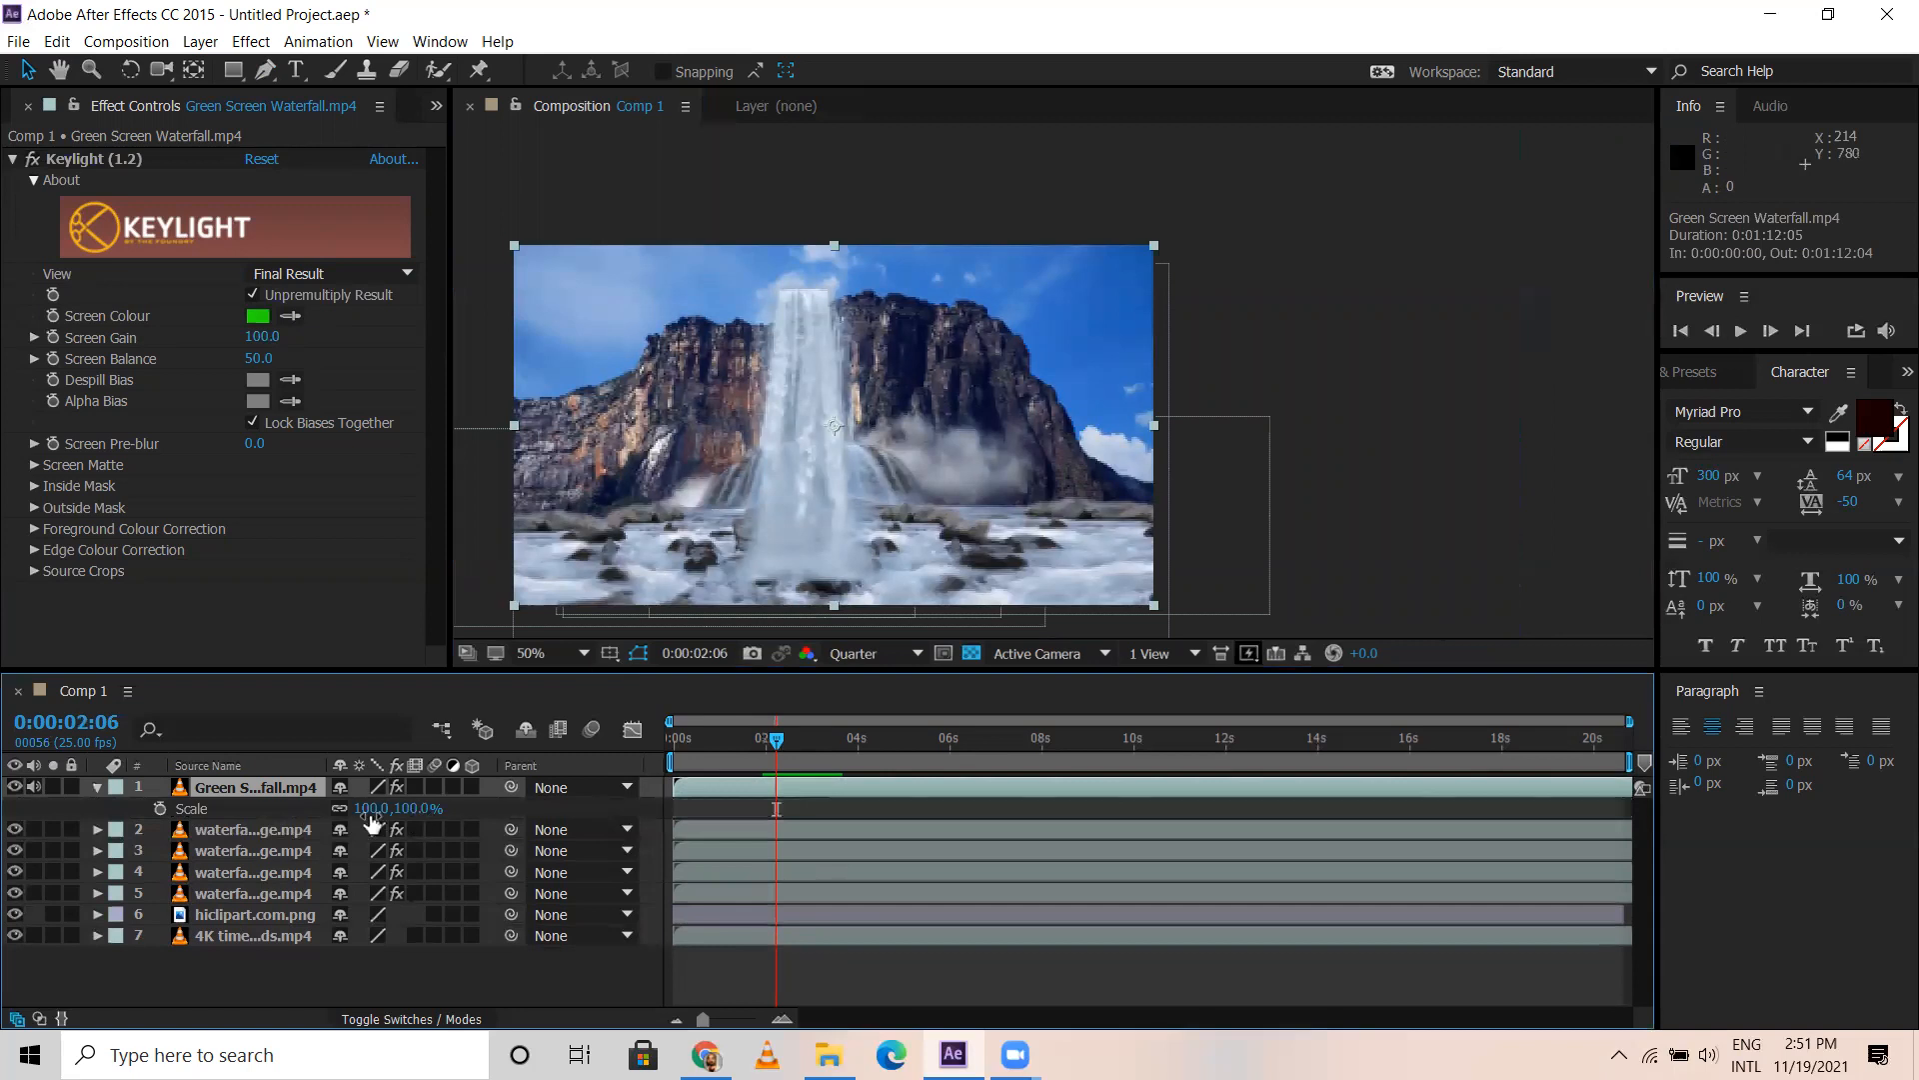
left_click_drag(368, 808, 347, 809)
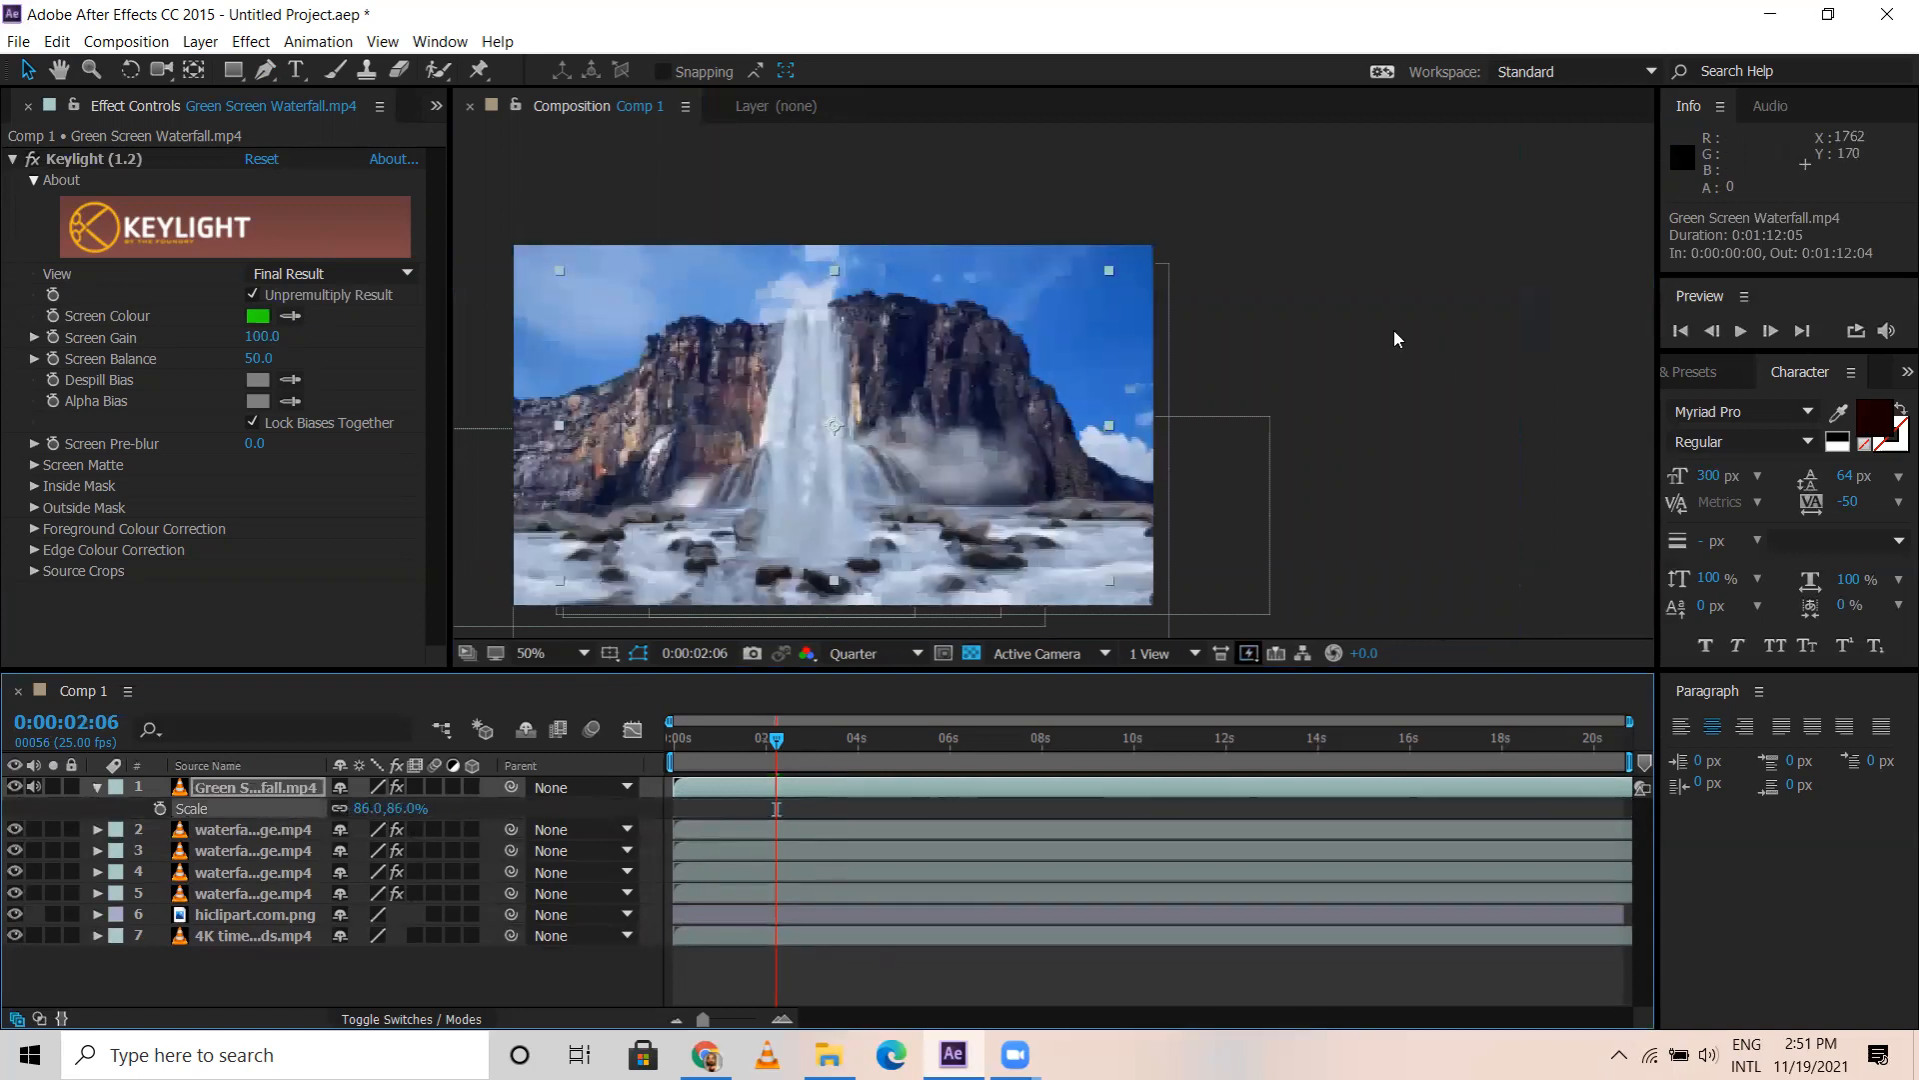
left_click(750, 624)
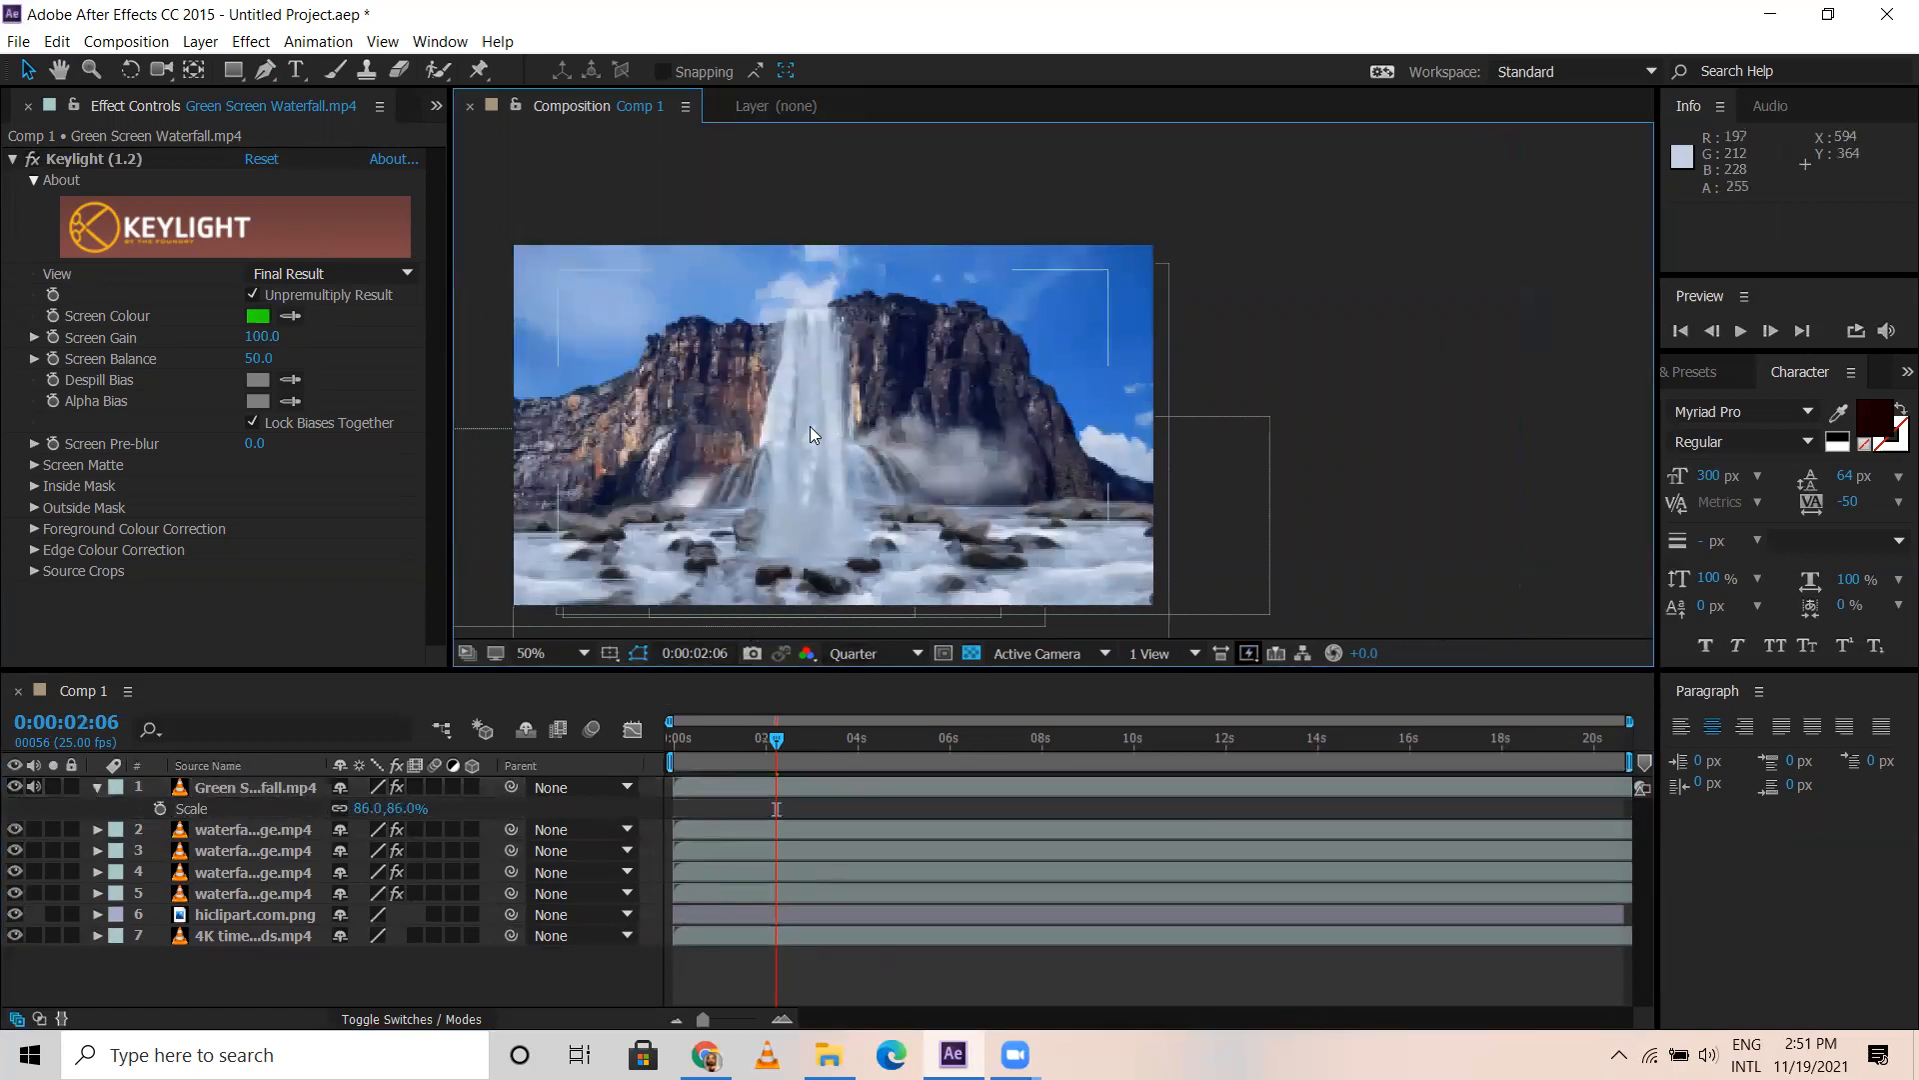
Shift the Green Screen Waterfall layer left over the cliff's existing fall, to a position of about 575, 381
key("period")
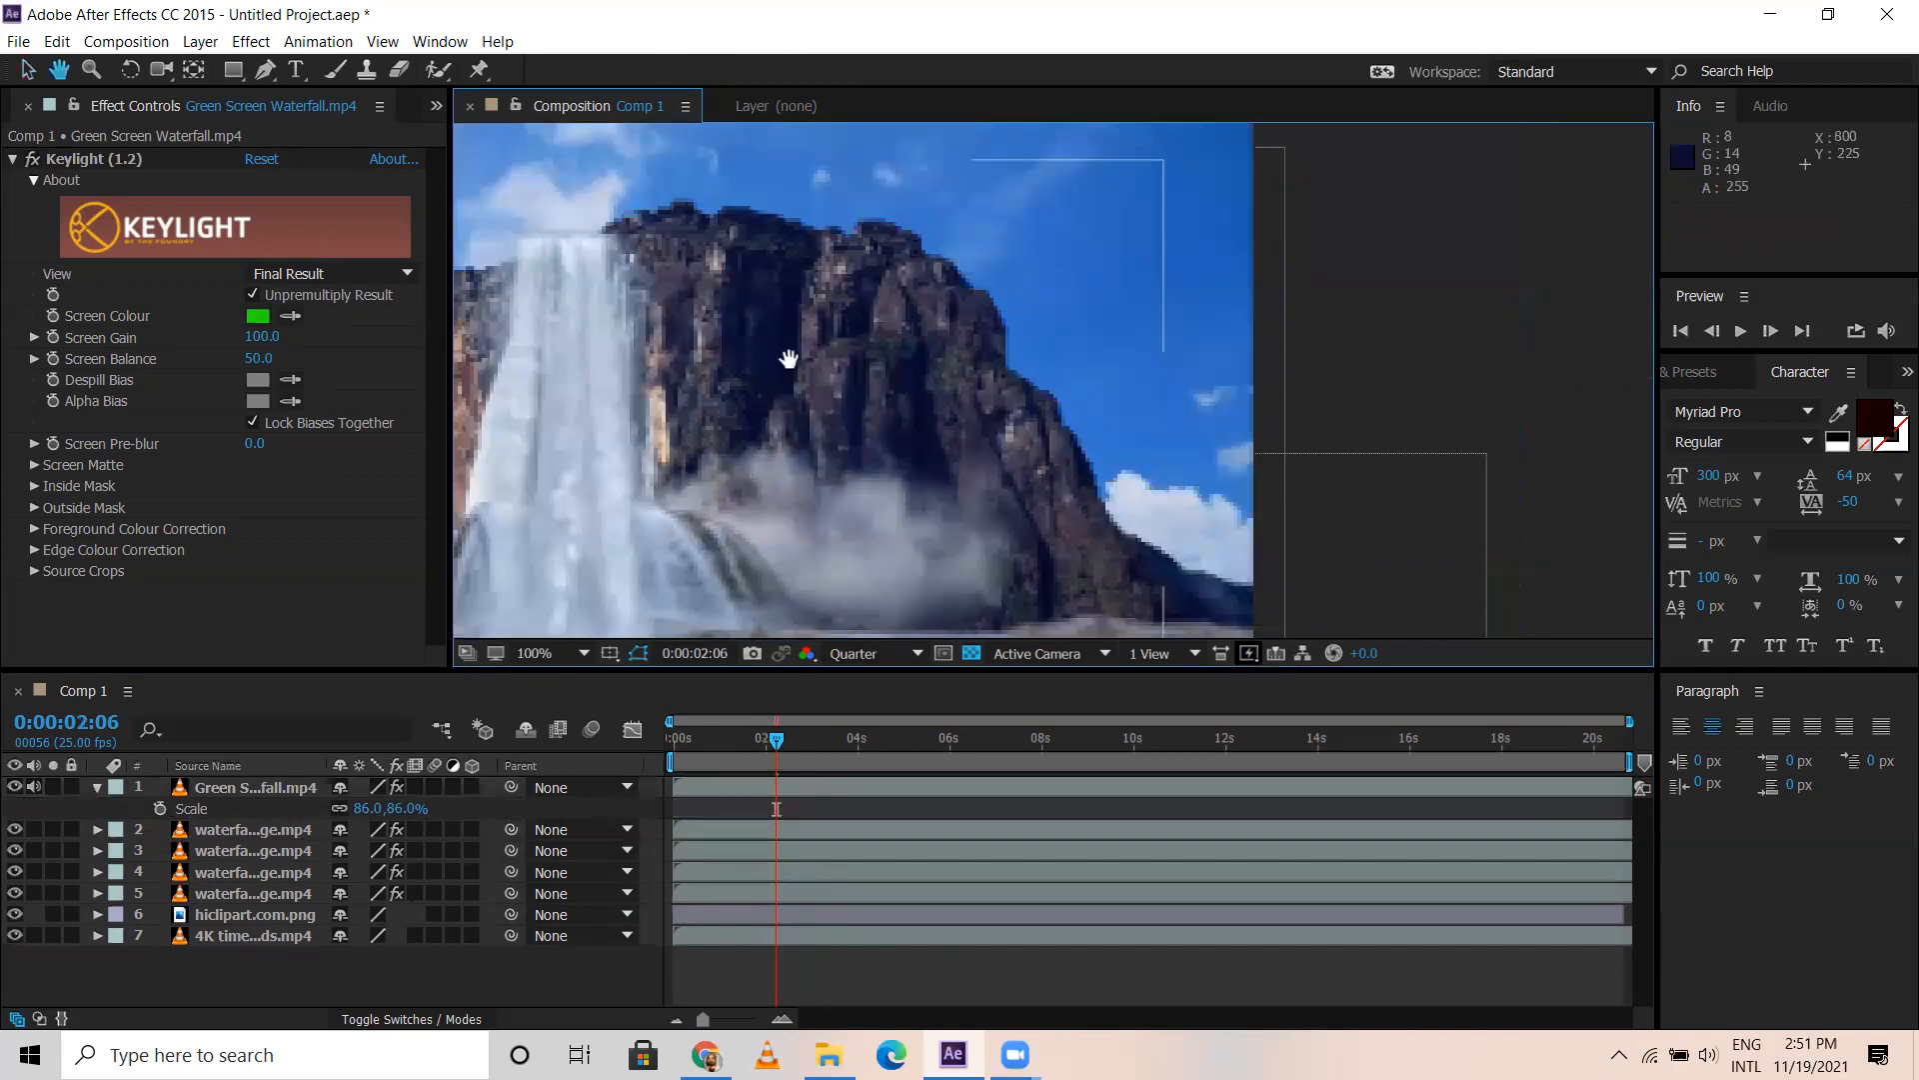
left_click_drag(829, 353, 1101, 414)
left_click_drag(860, 410, 832, 427)
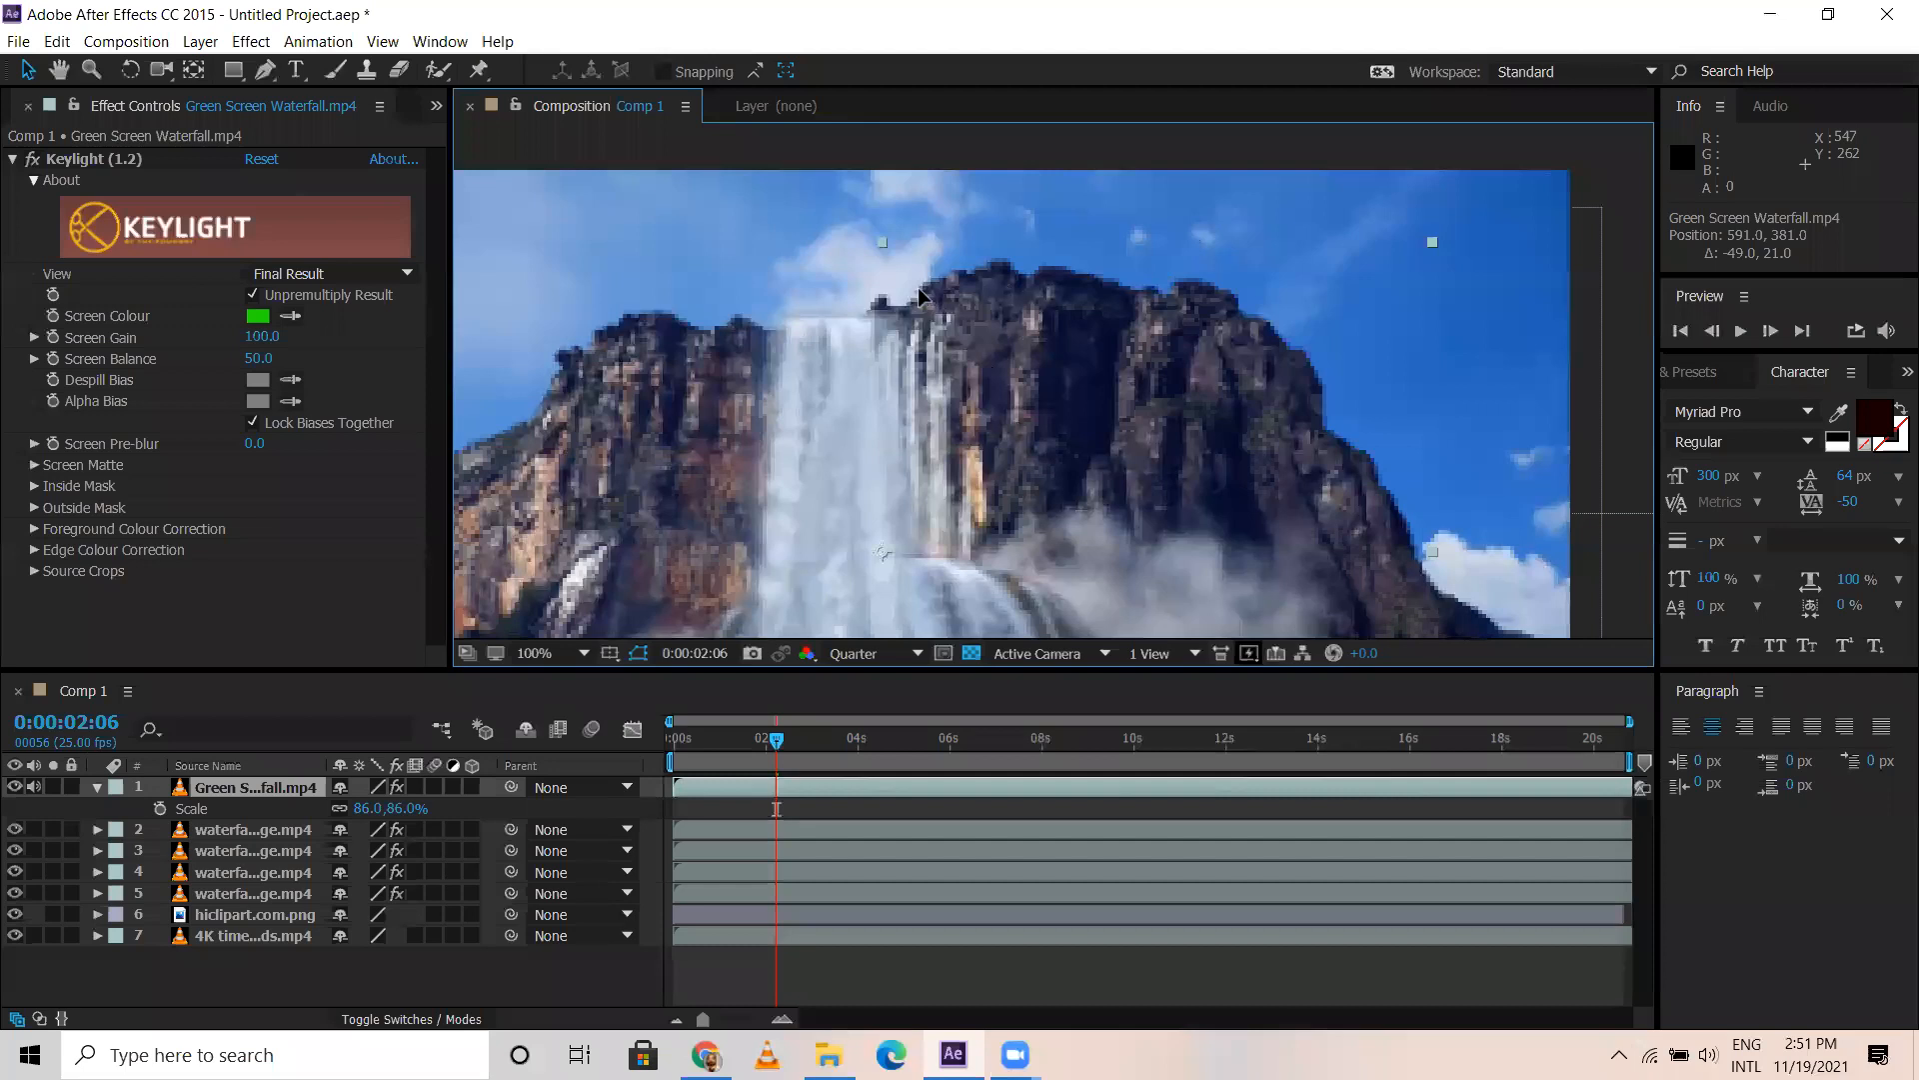
left_click_drag(931, 289, 916, 288)
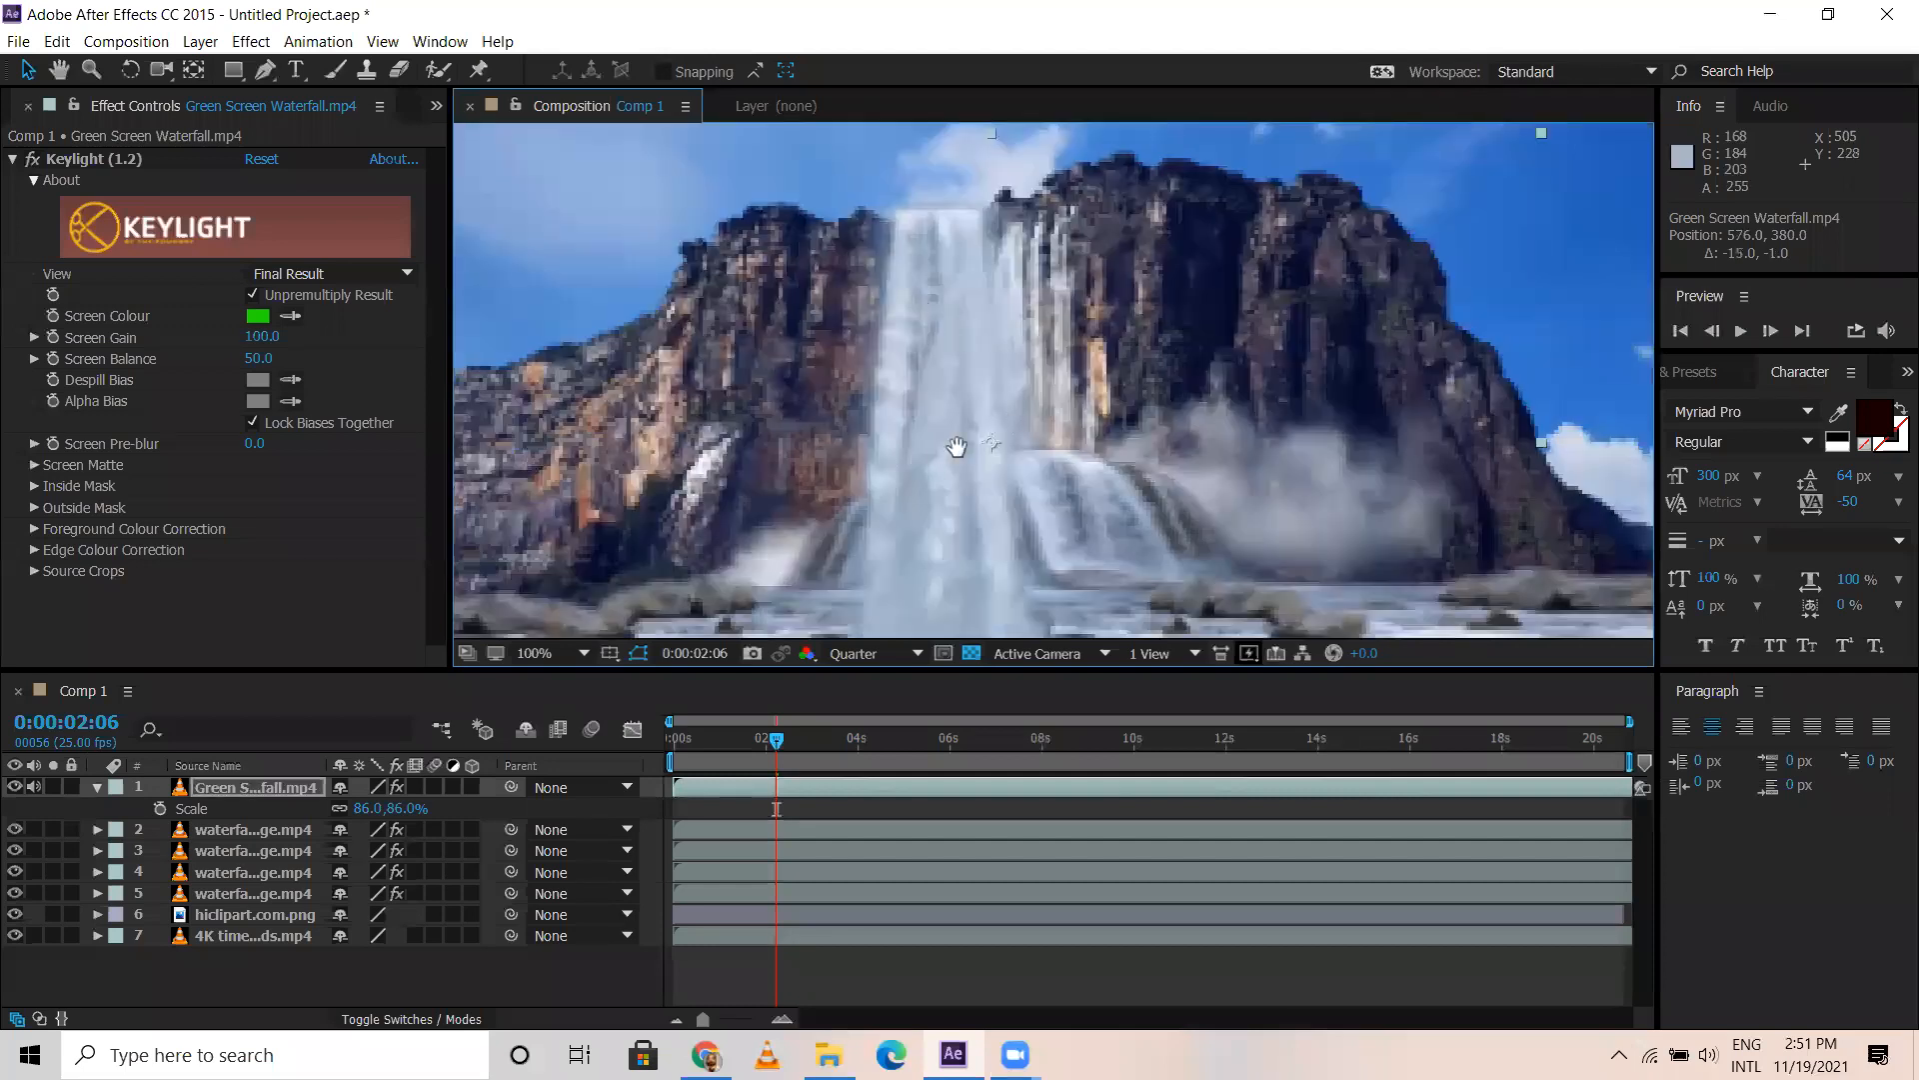
Scale the Green Screen Waterfall layer to 54% and raise it to about 573, 297 so it meets the cliff top
scroll(1021, 454, "down", 2)
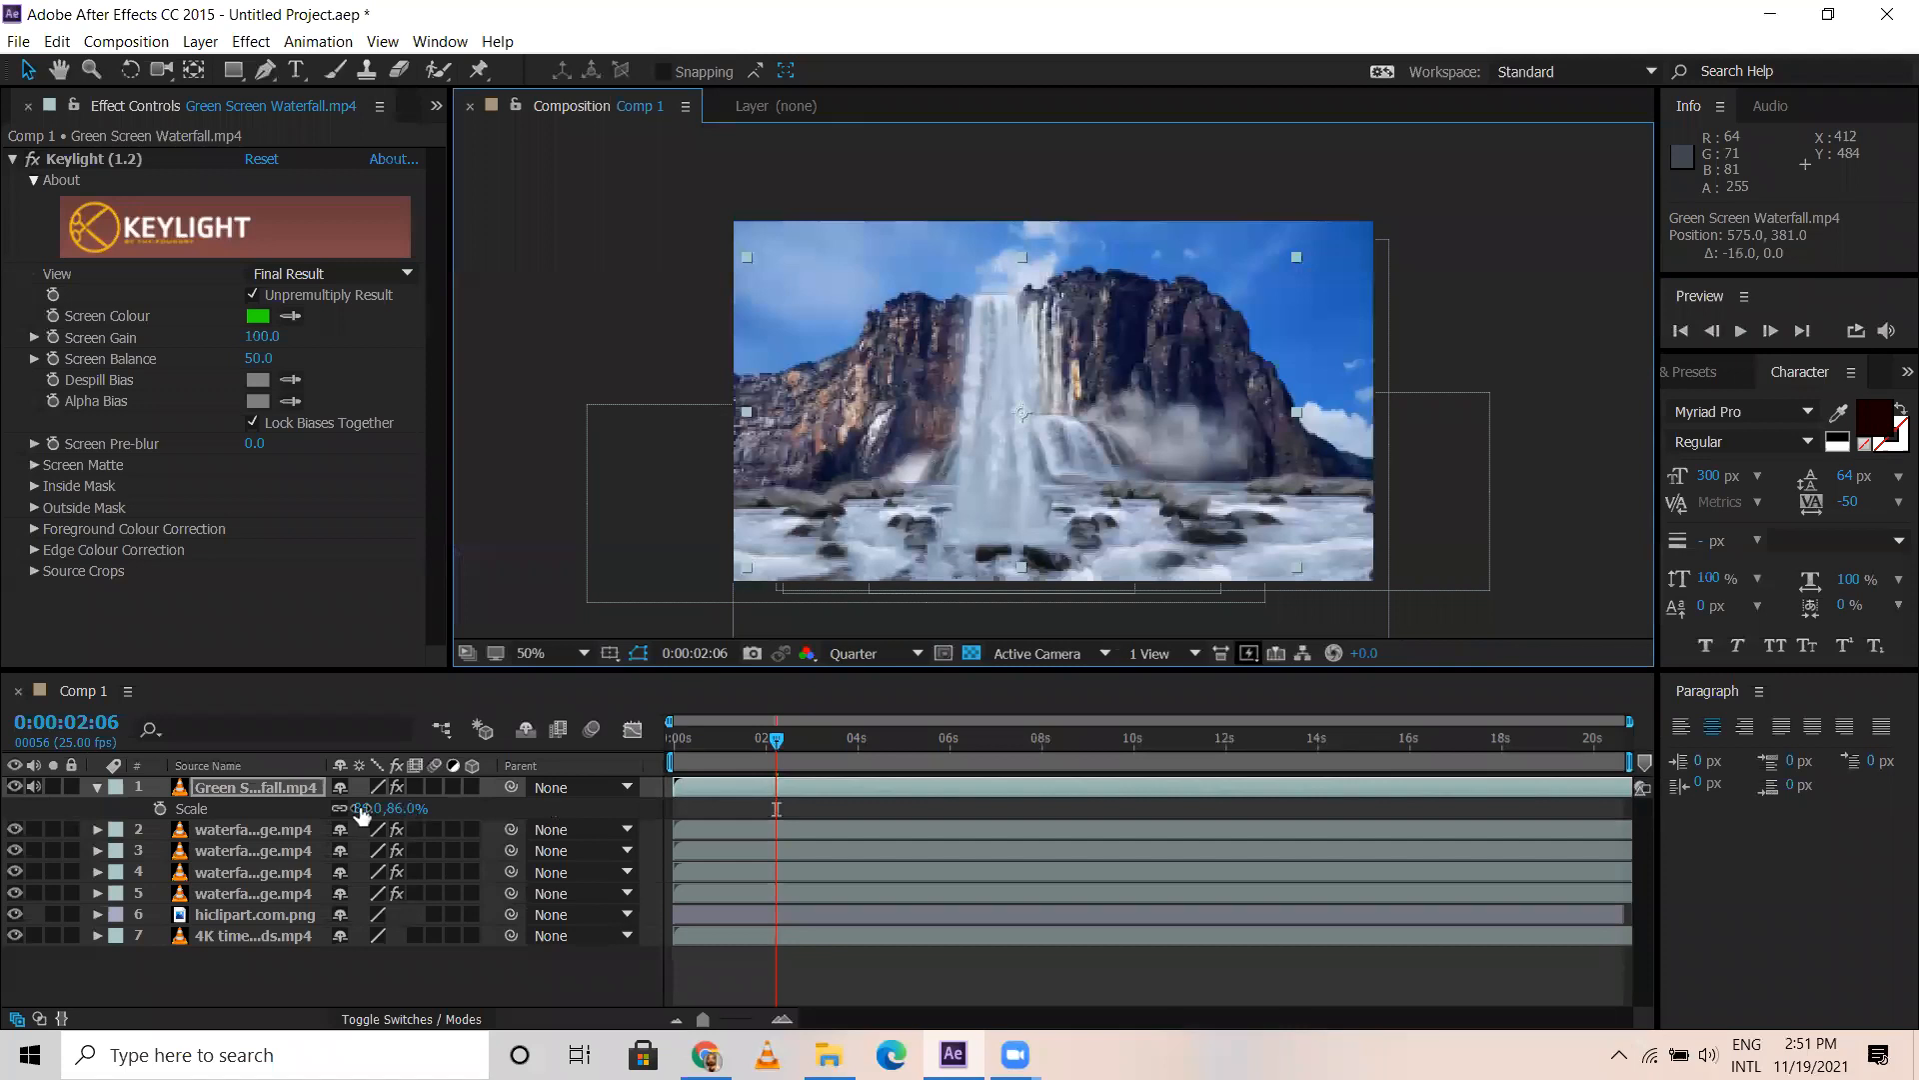
left_click_drag(352, 808, 323, 808)
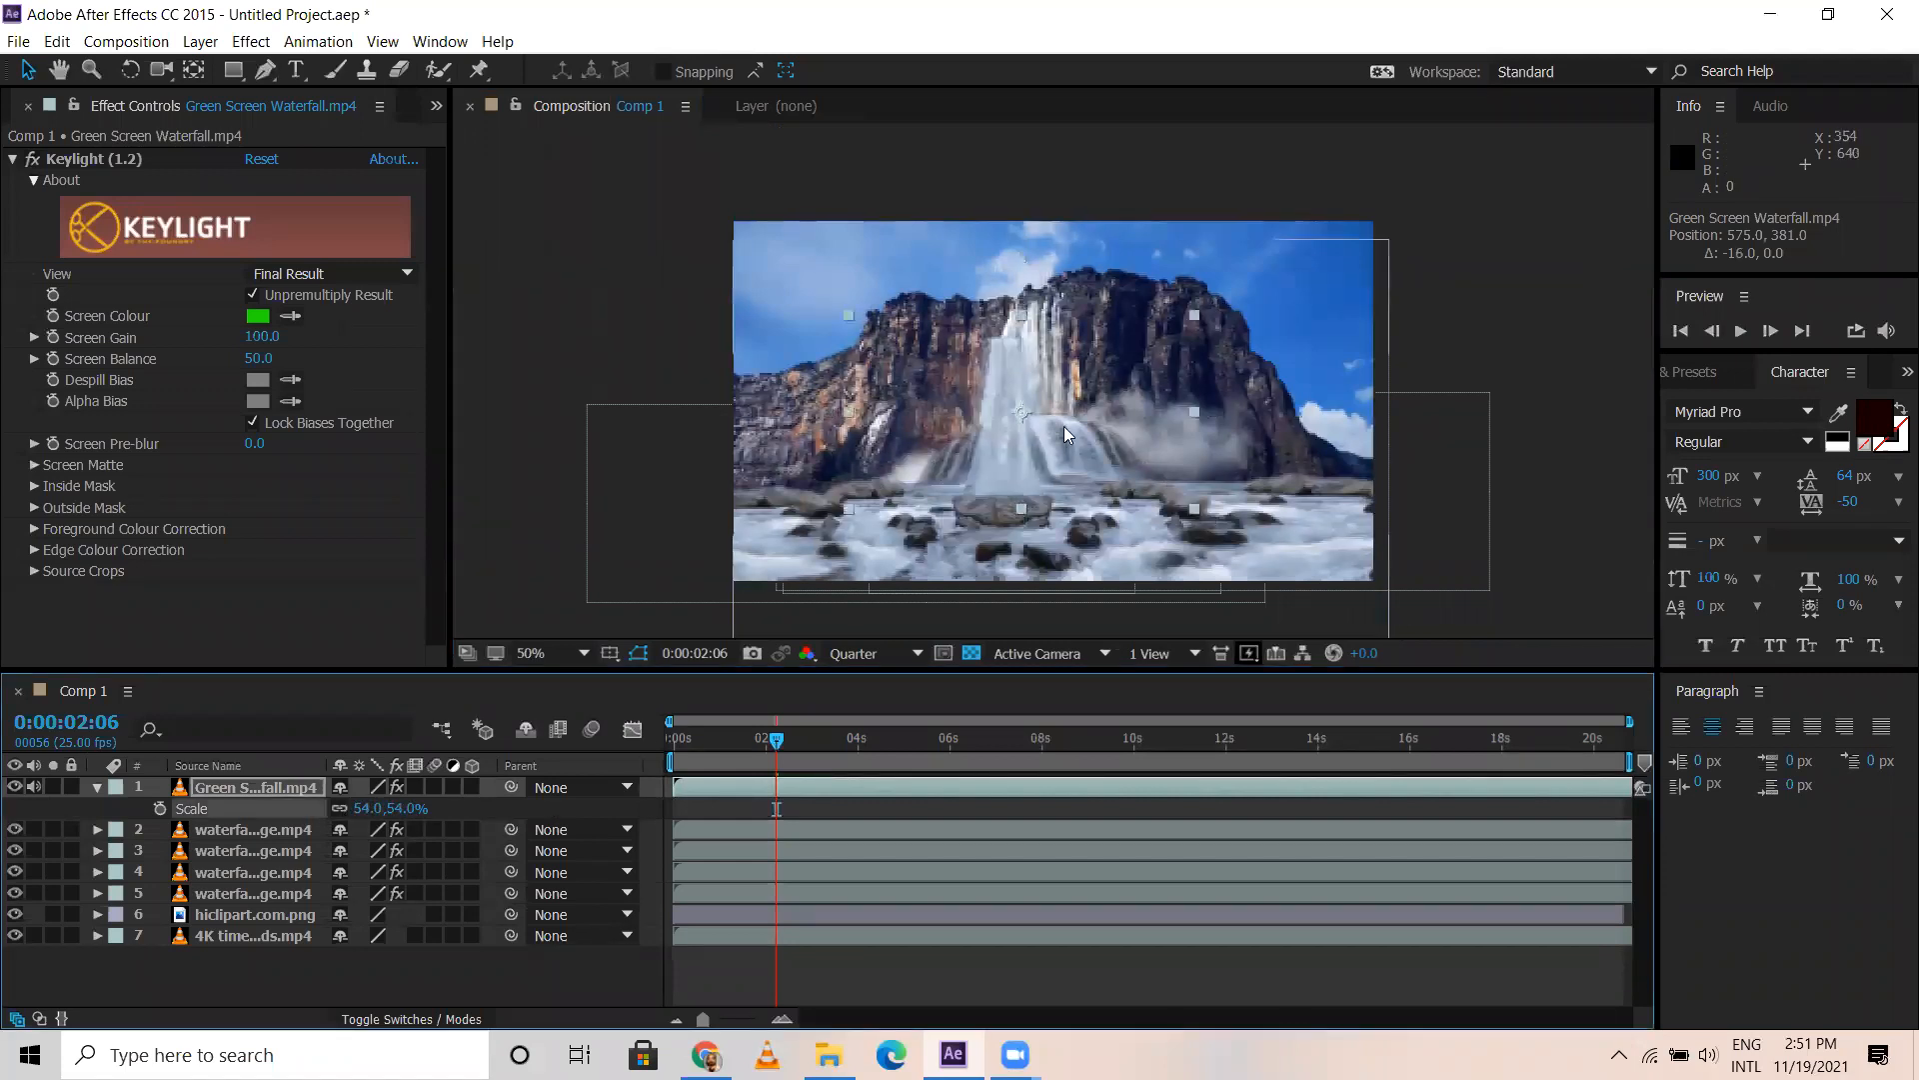
scroll(1063, 423, "up", 4)
scroll(1064, 424, "down", 2)
mouse_move(992, 327)
left_mouse_down()
mouse_move(992, 286)
mouse_move(997, 327)
left_mouse_up()
scroll(1028, 426, "up", 2)
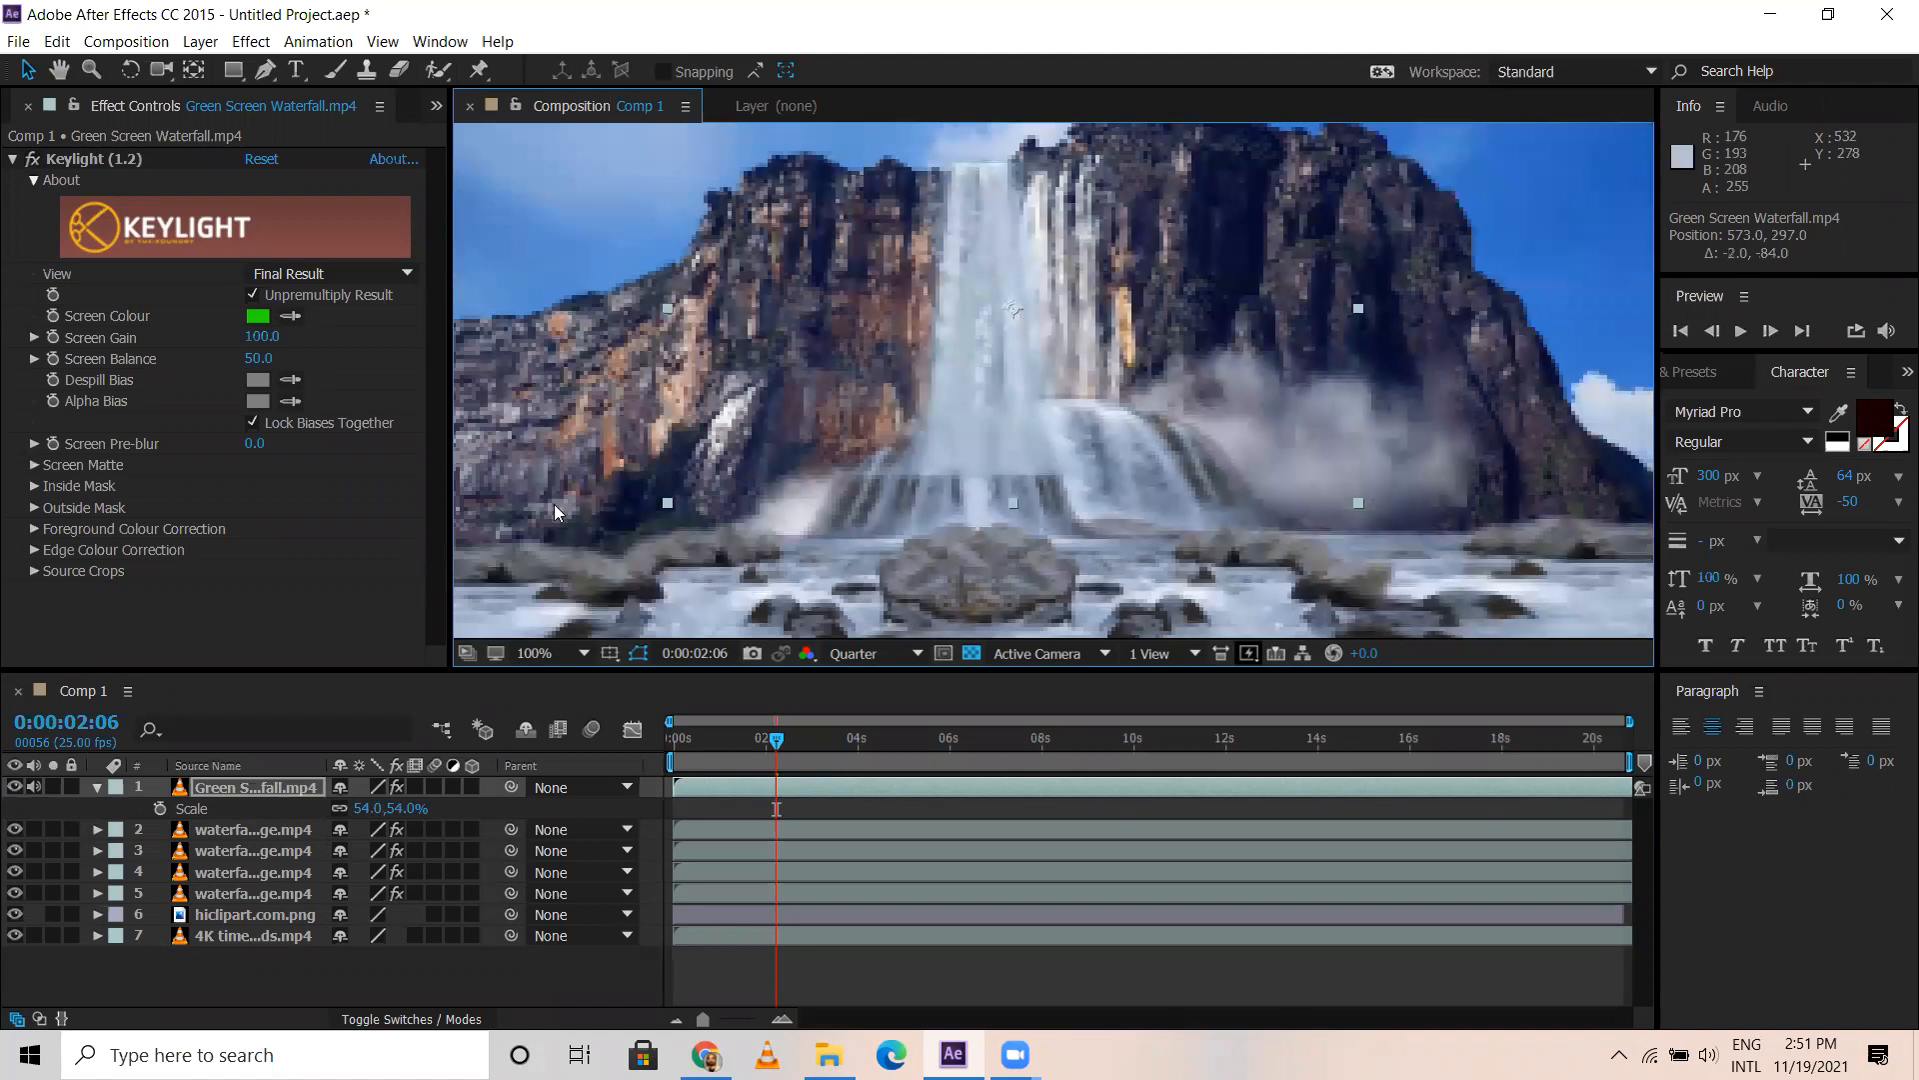
Mute the Green Screen Waterfall layer's audio and briefly solo the layer to check its key against transparency
left_click(36, 787)
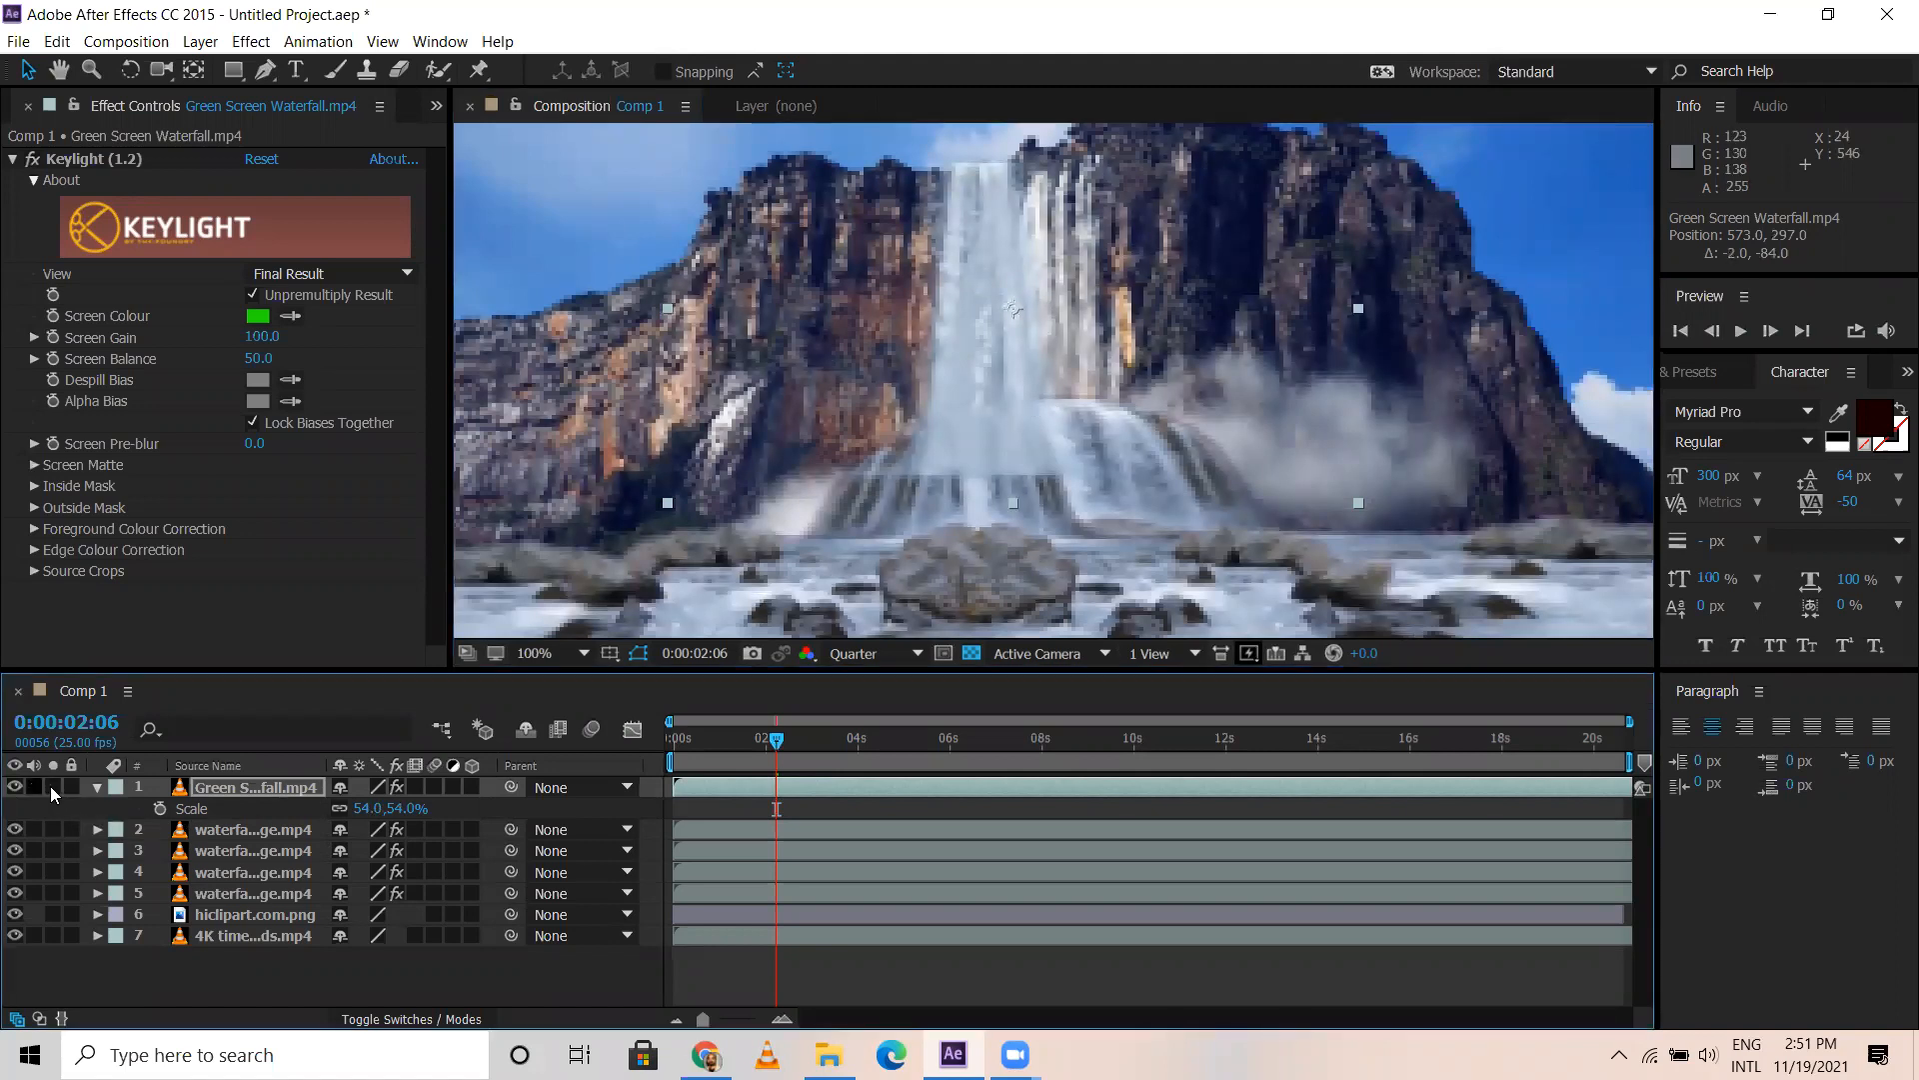
left_click(53, 787)
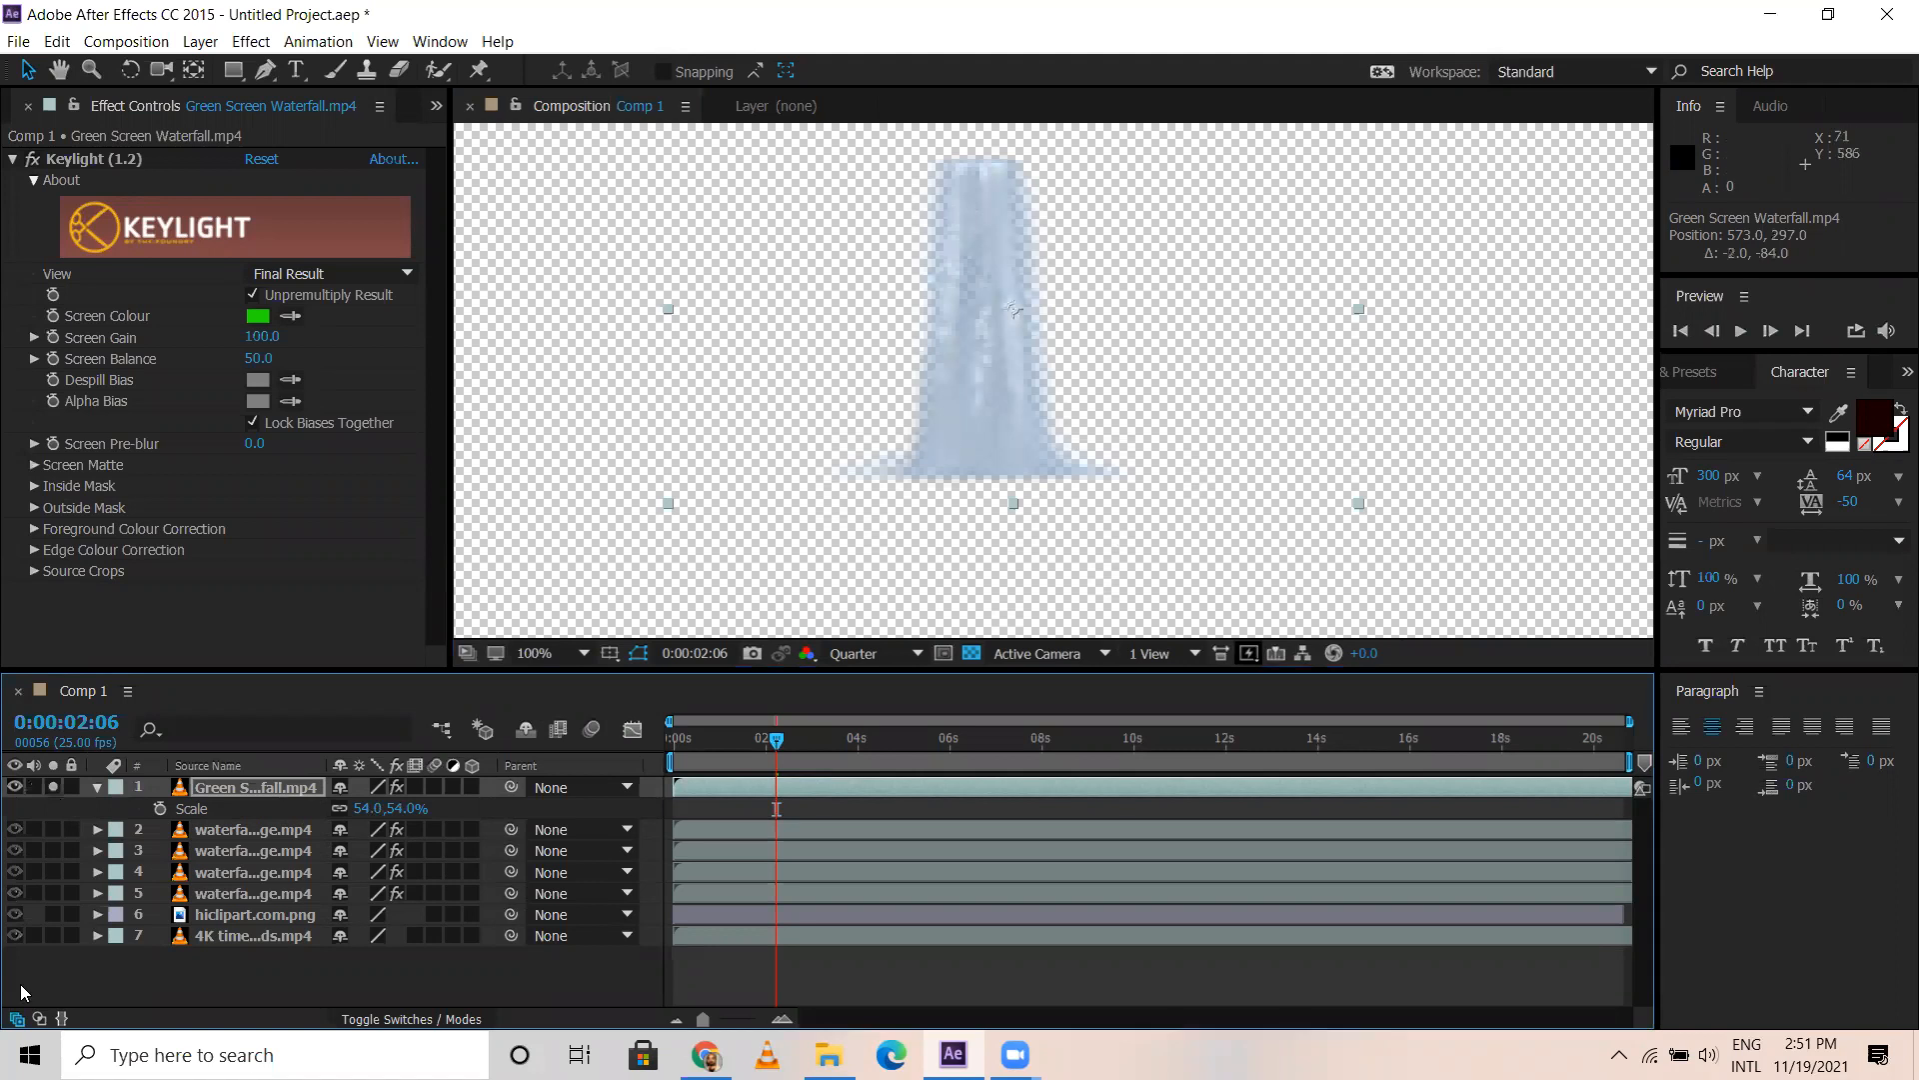
left_click(53, 787)
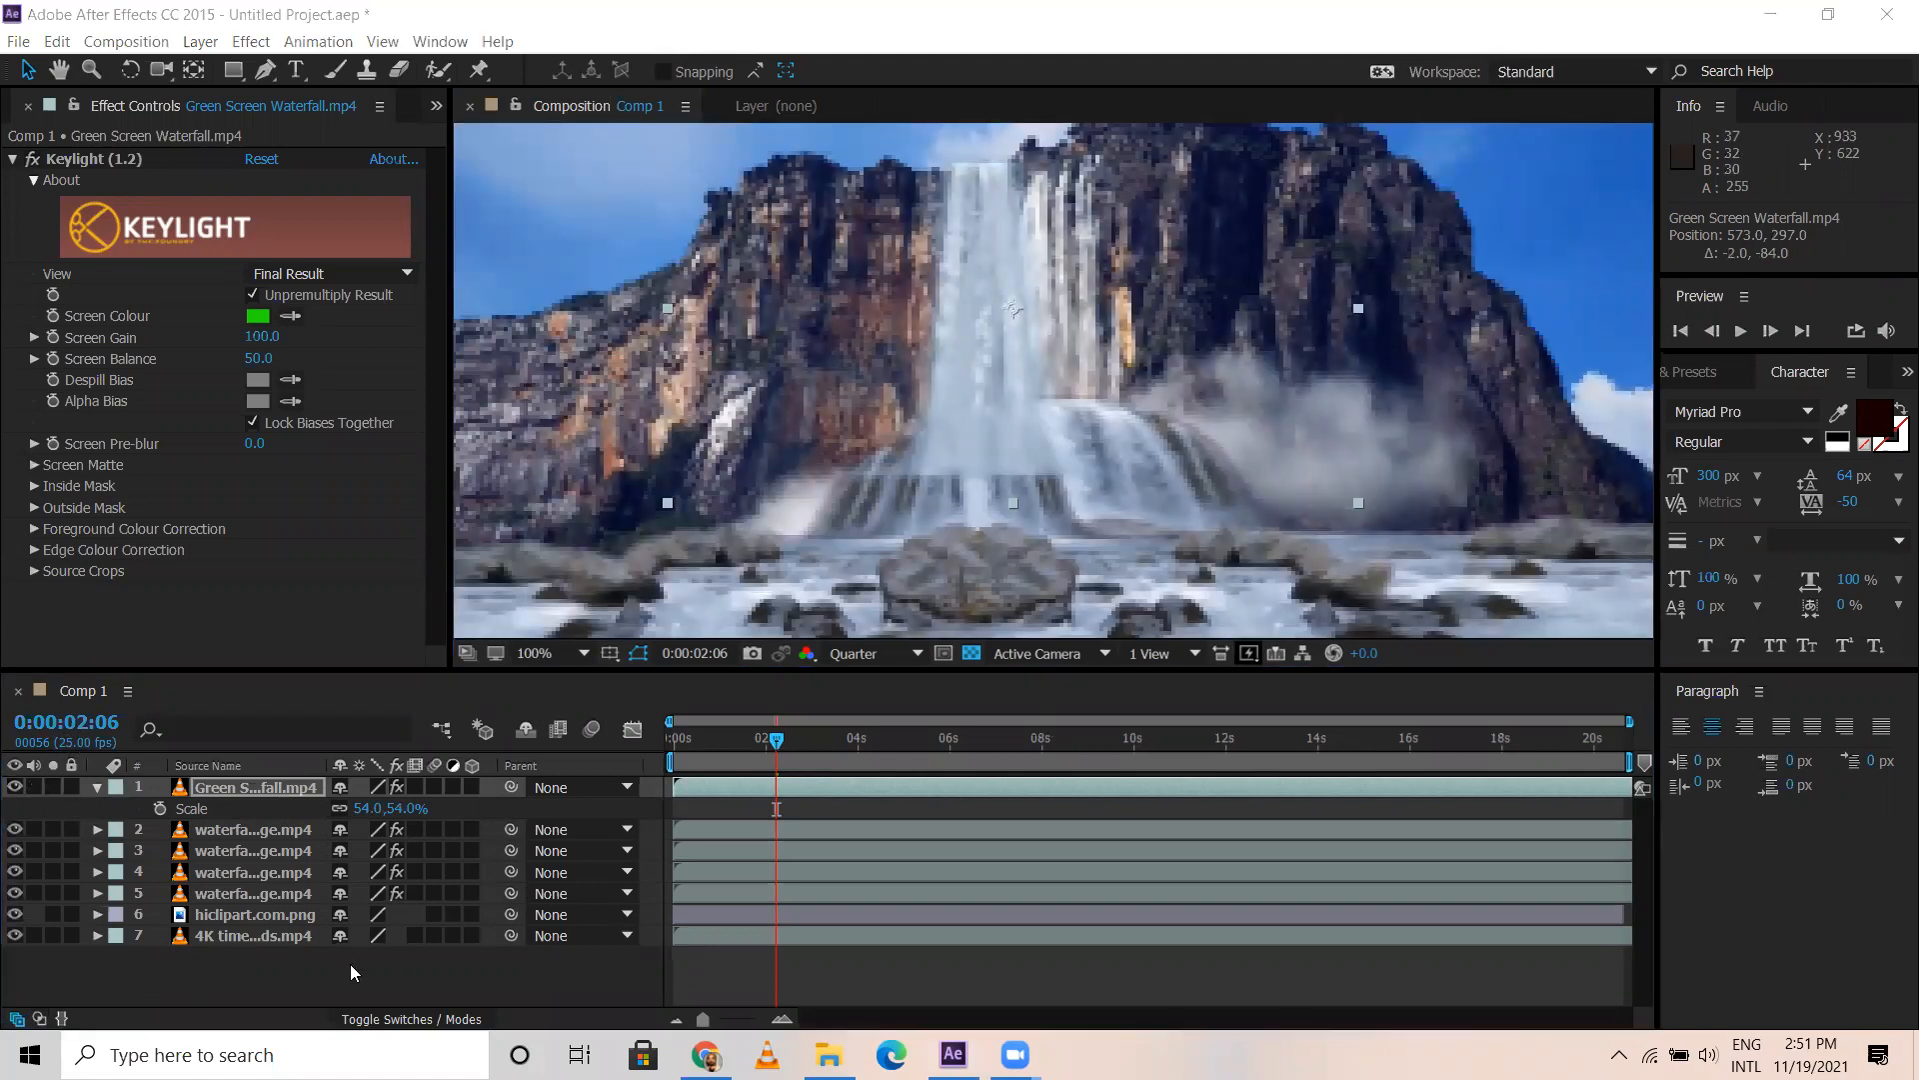
Create a black solid with the default settings and send it to the bottom of the layer stack
right_click(455, 766)
mouse_move(455, 765)
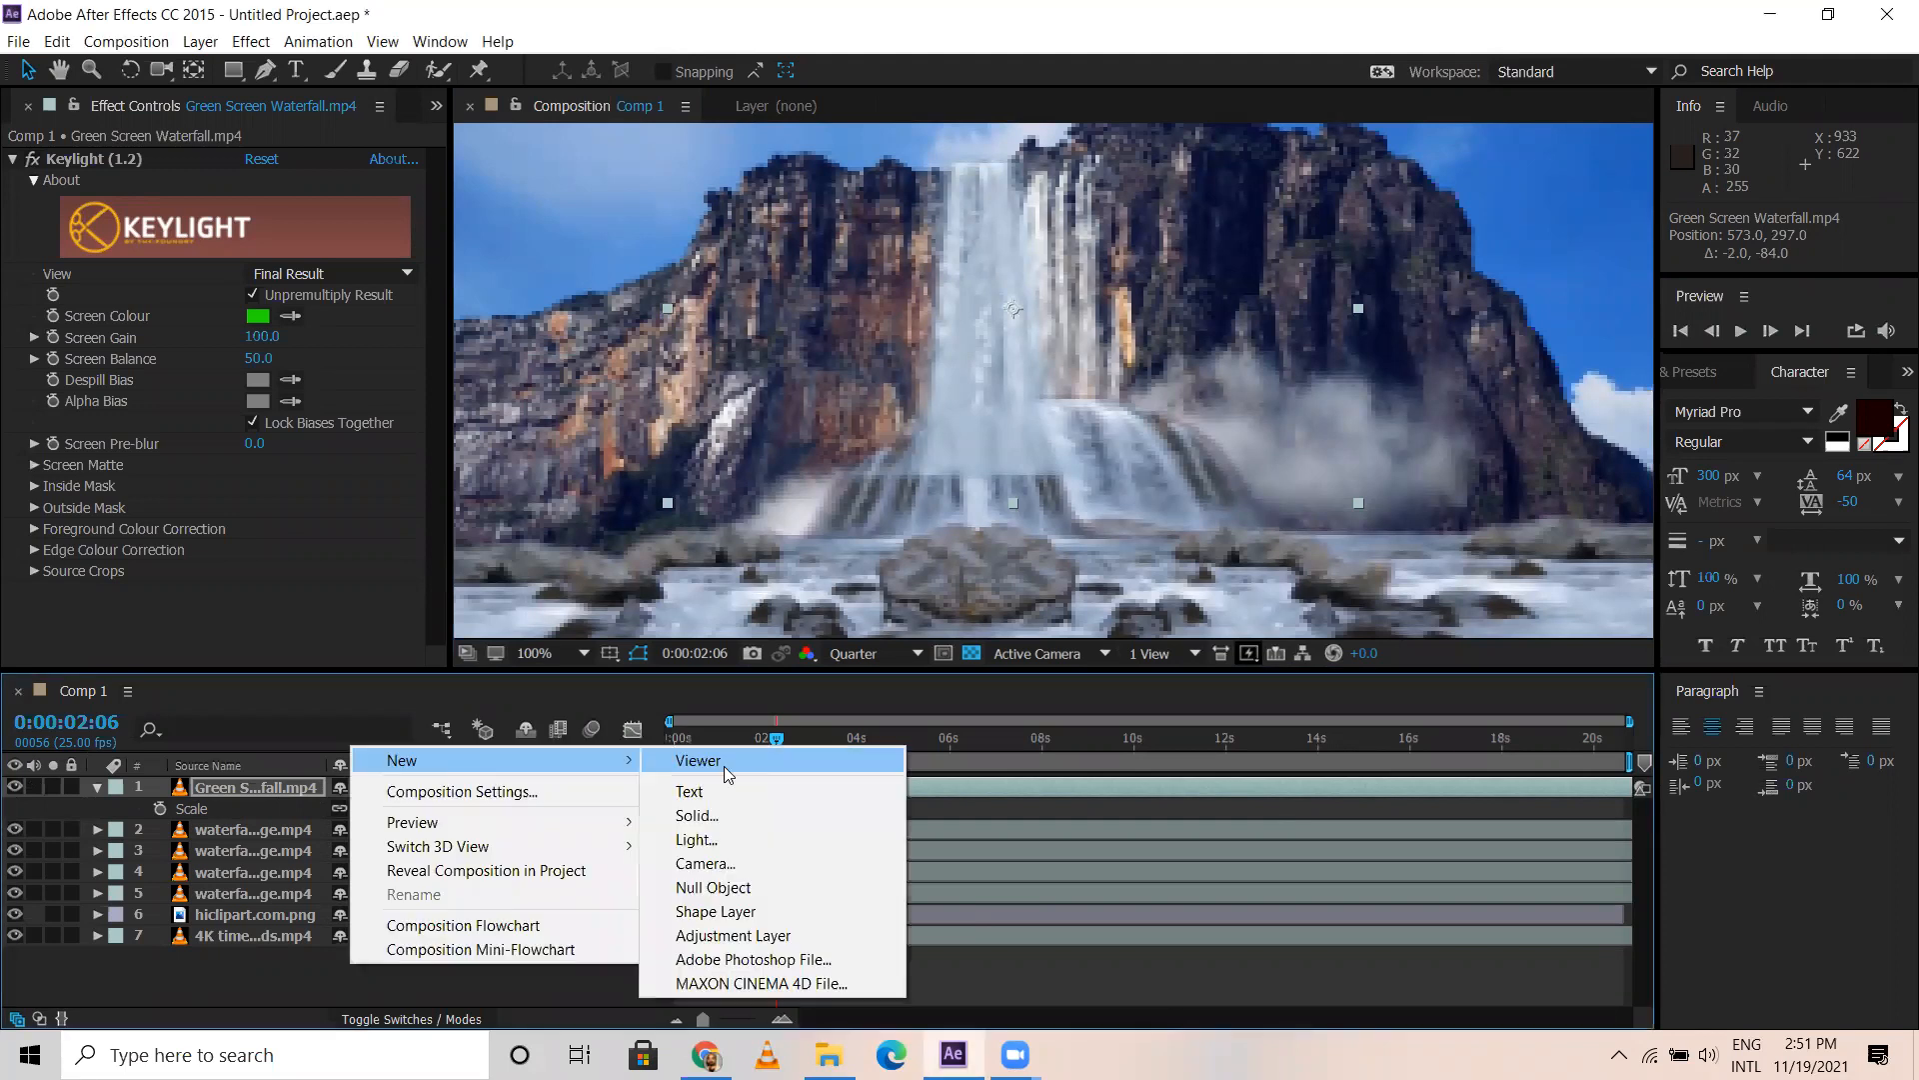
left_click(697, 816)
key("Return")
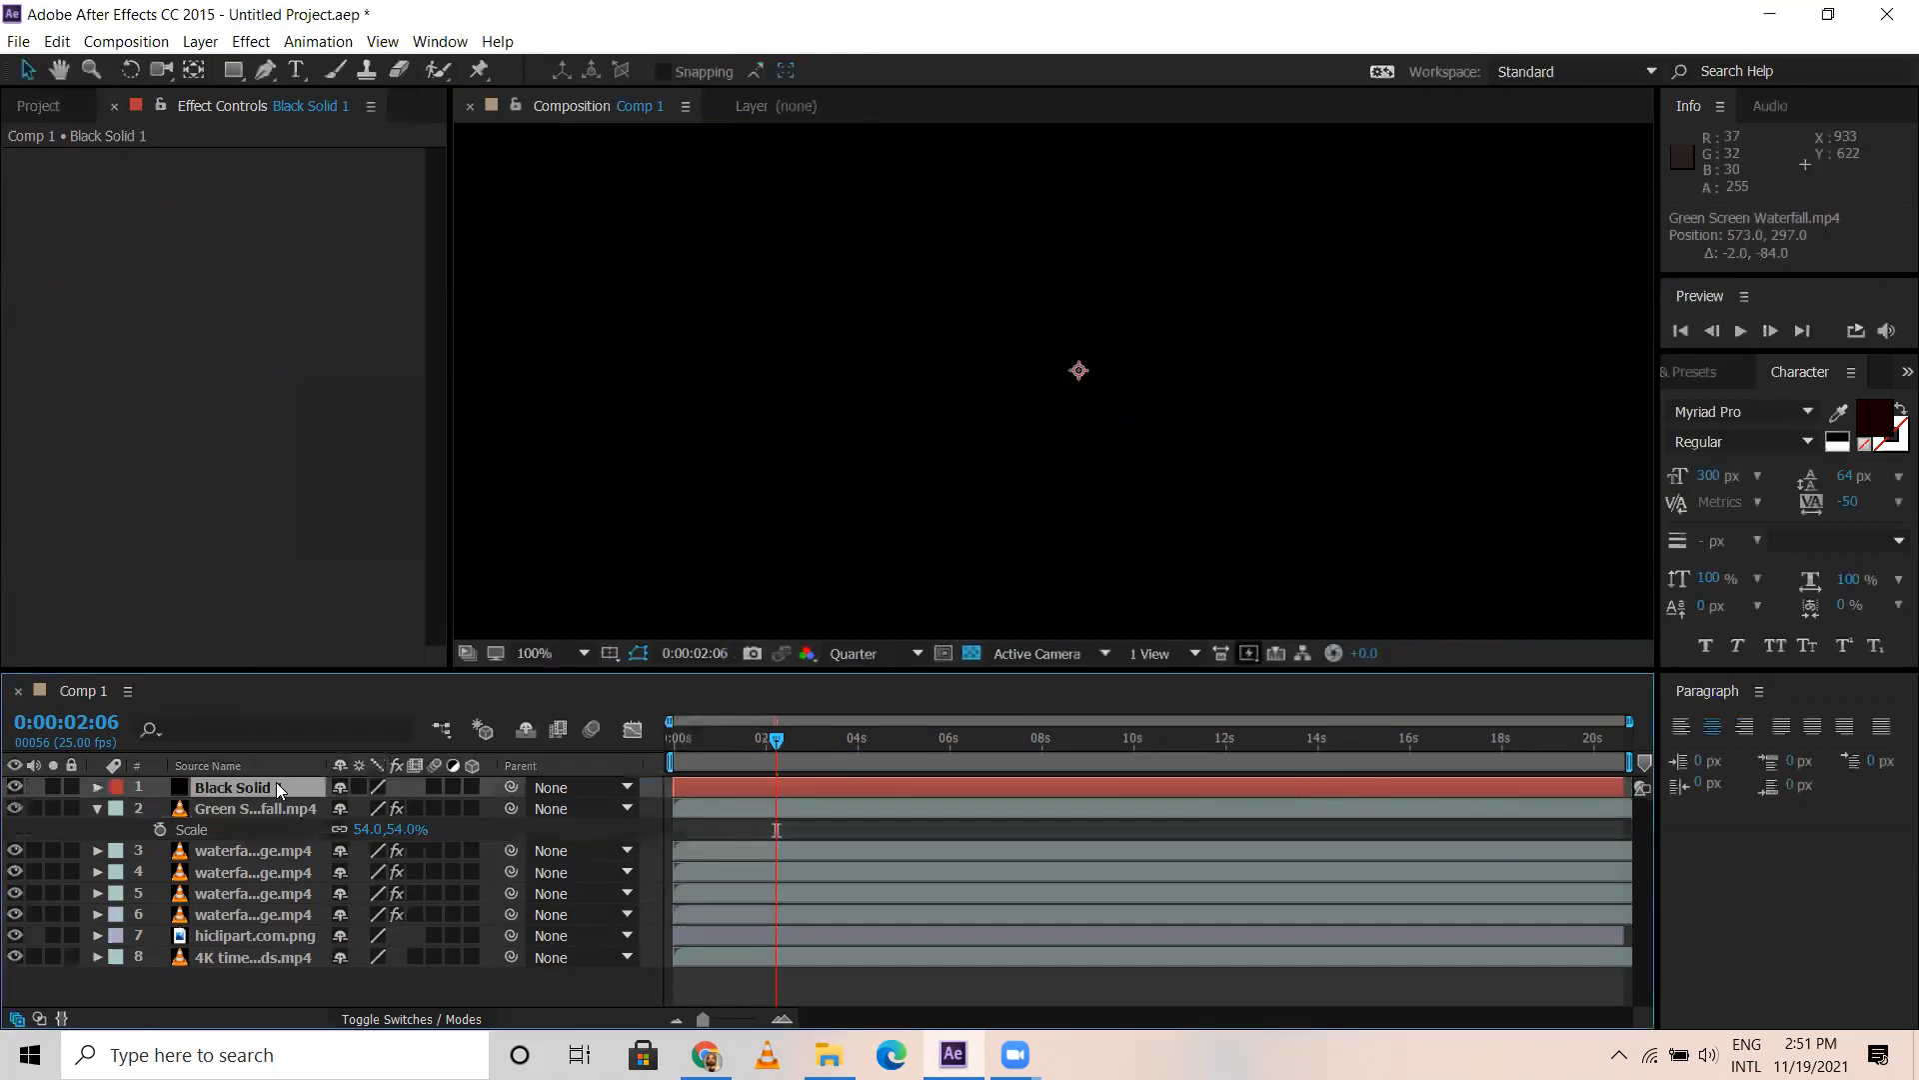
key("ctrl+shift+bracketleft")
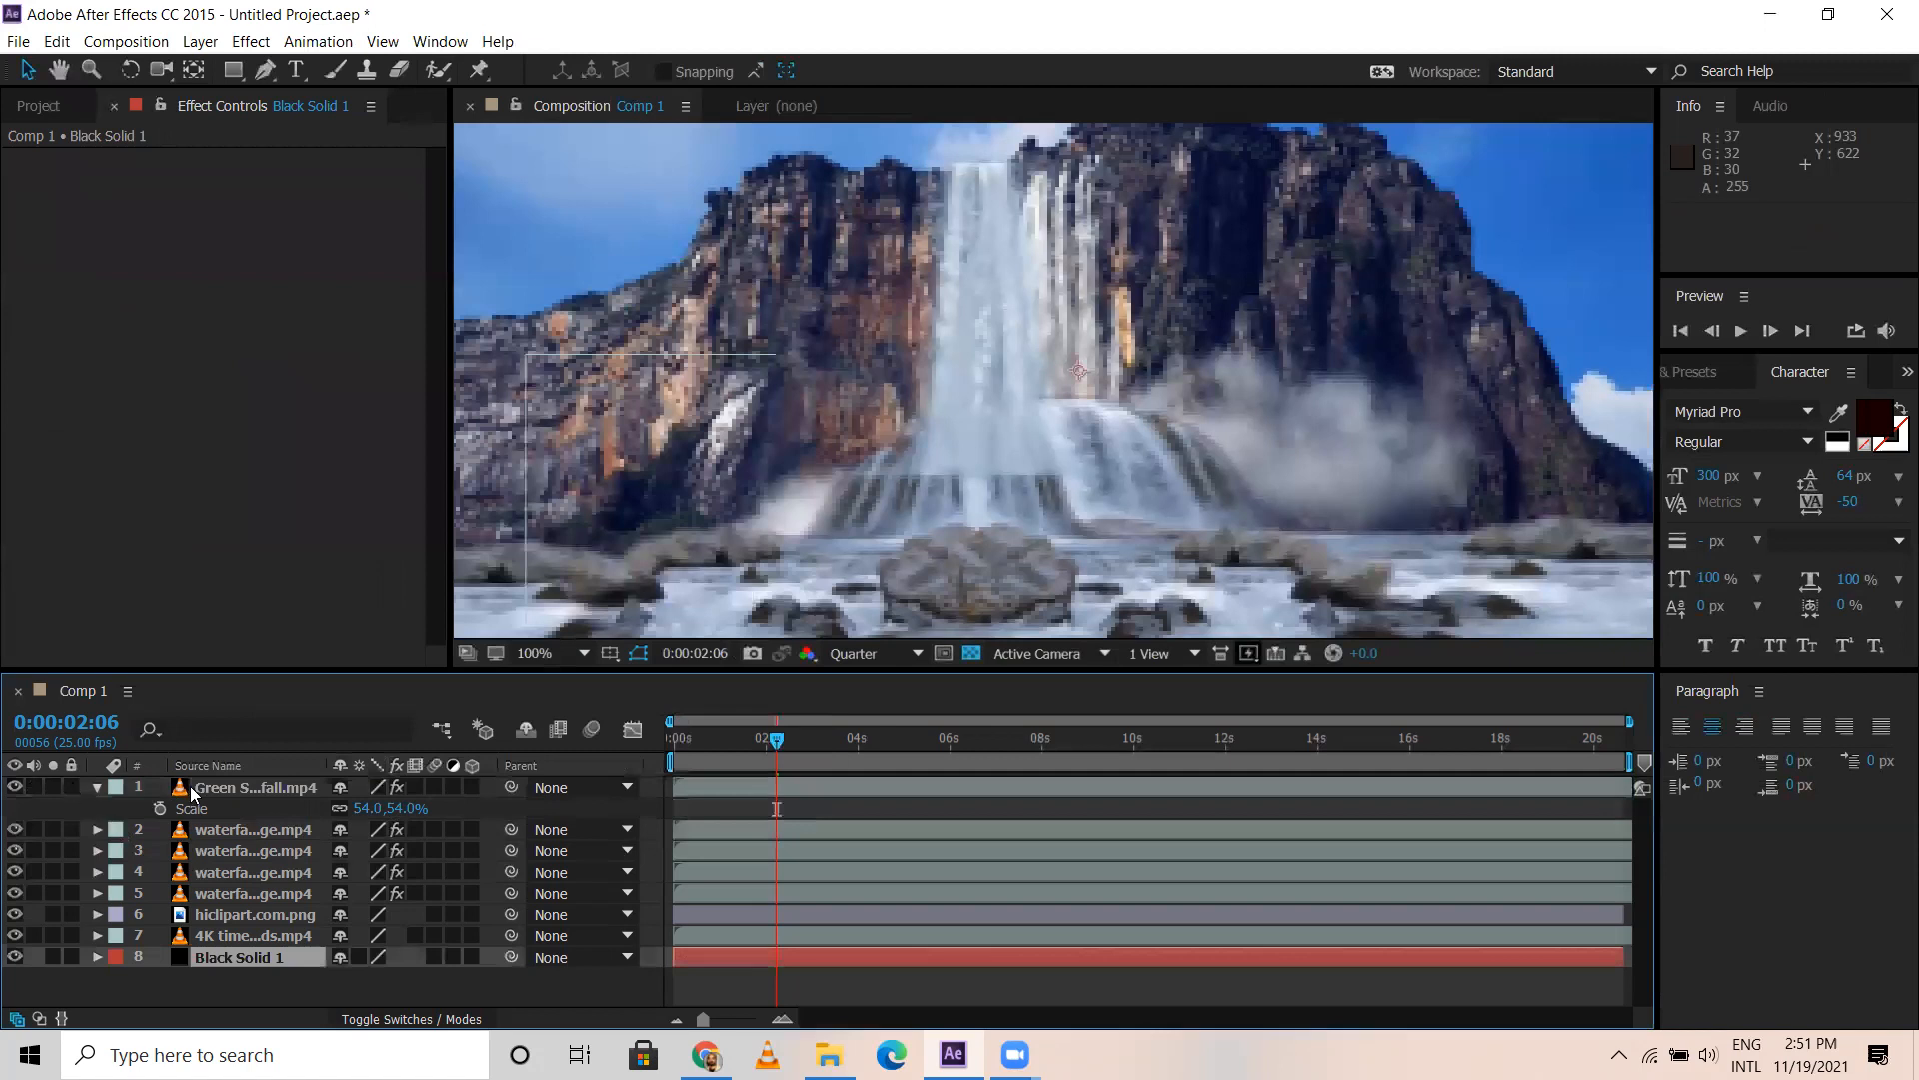
Solo the Green Screen Waterfall layer with the black solid, preview the key from 0:00:01:13, and turn both solos off at 0:00:04:16
left_click(247, 790)
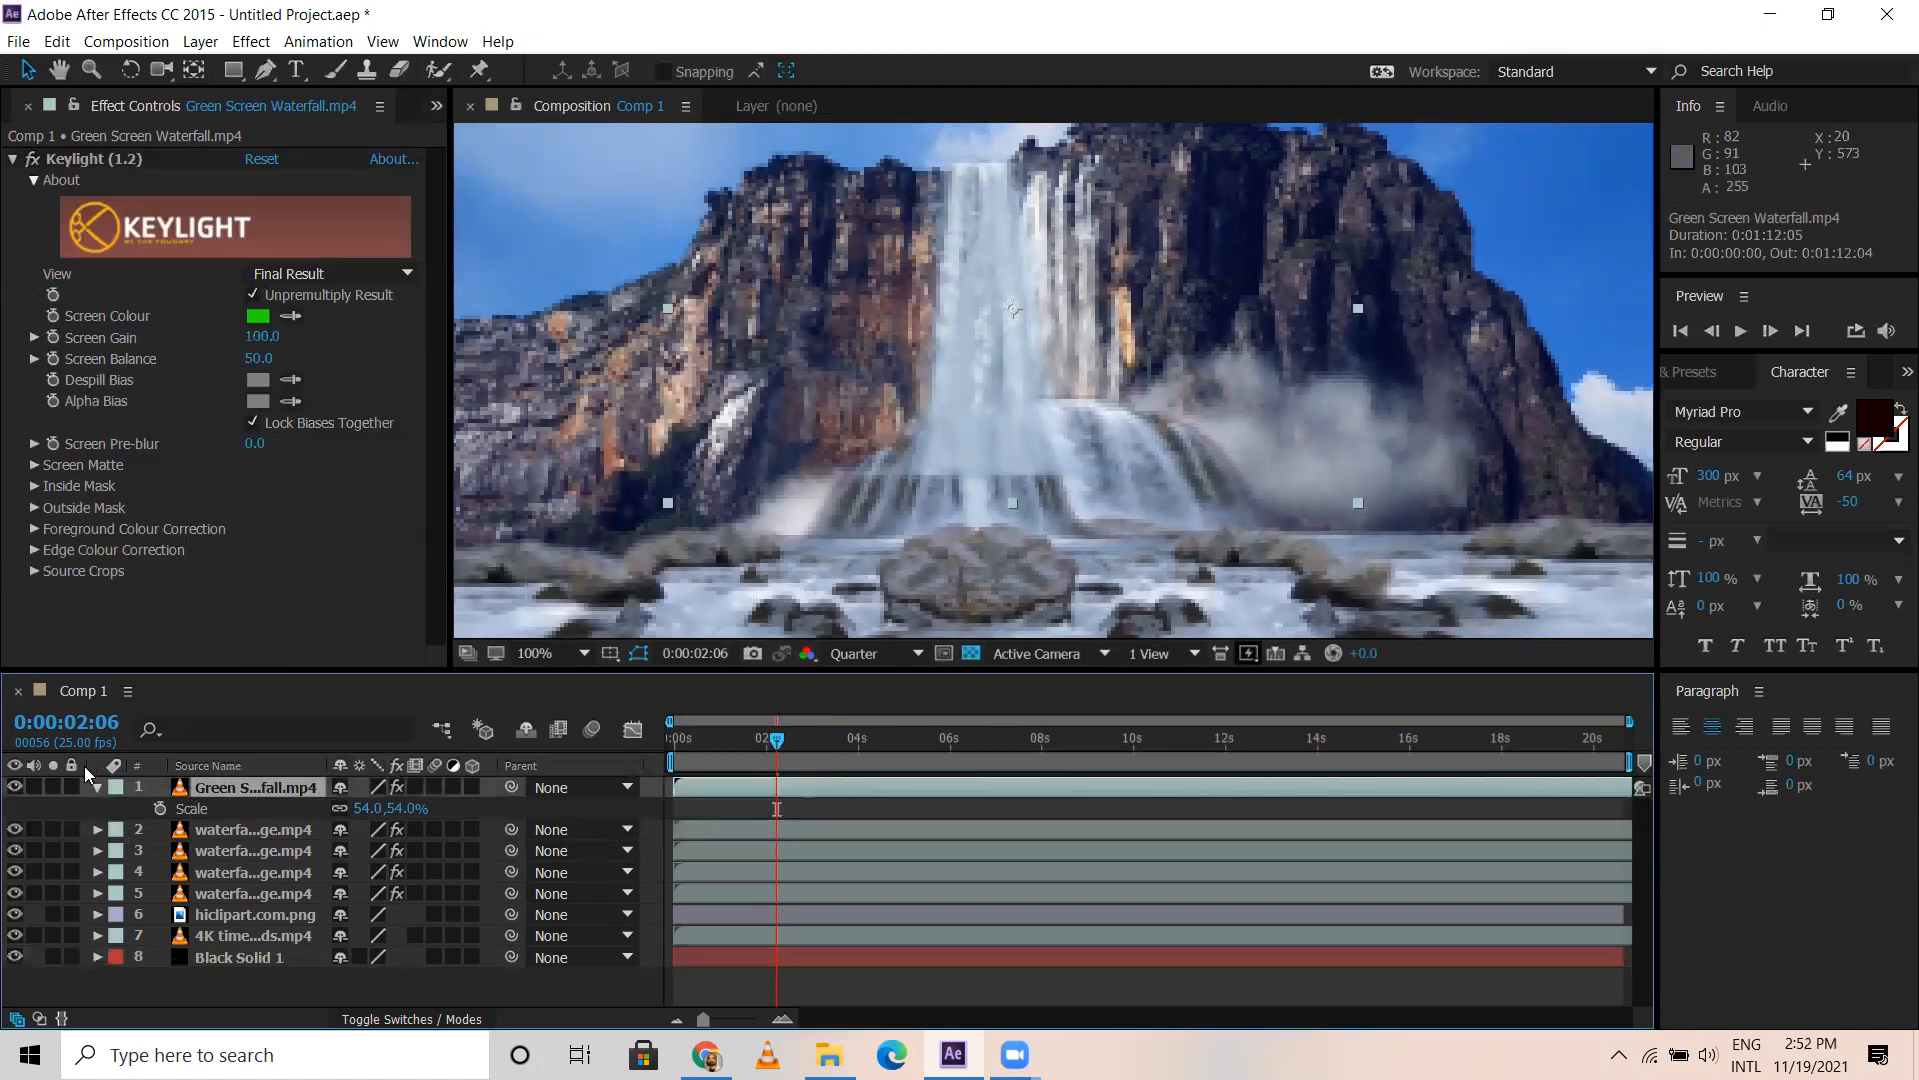
left_click(52, 787)
left_click(52, 957)
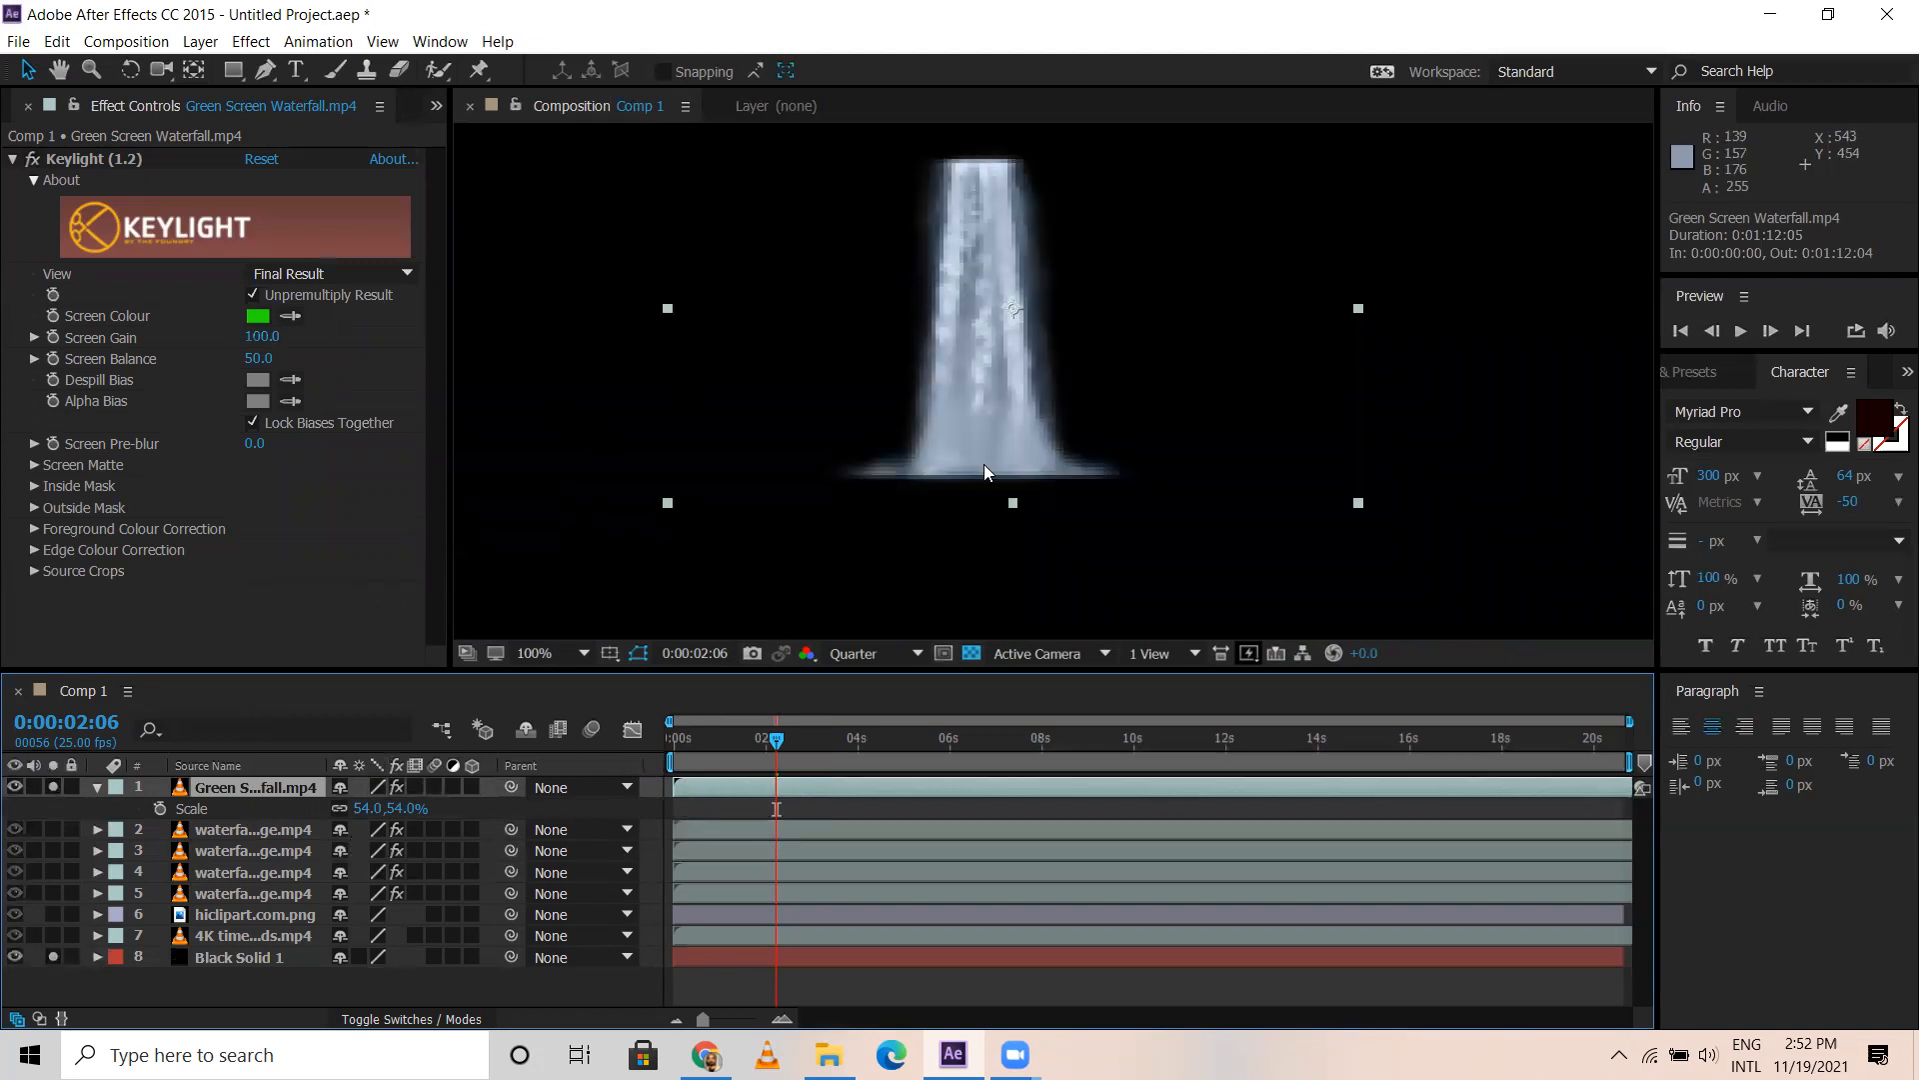
mouse_move(722, 738)
left_mouse_down()
mouse_move(672, 740)
mouse_move(744, 746)
left_mouse_up()
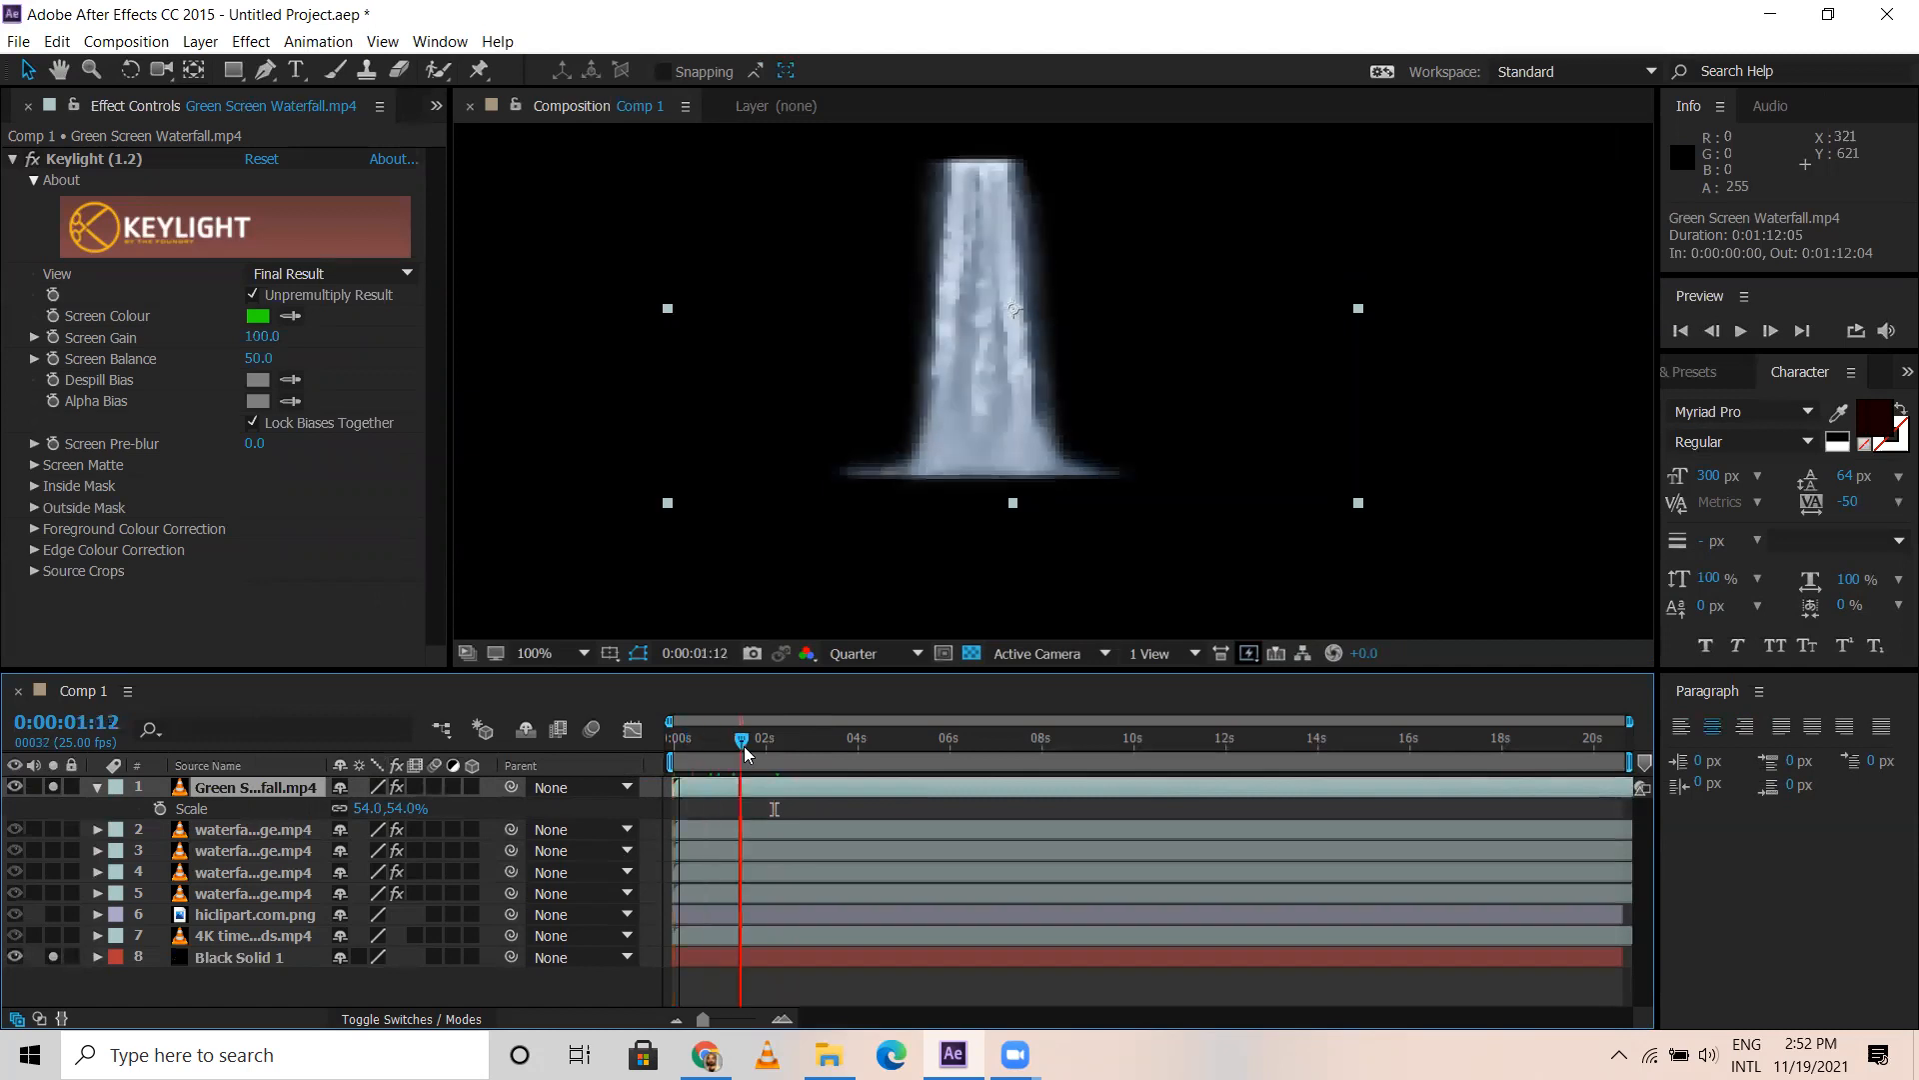
key("space")
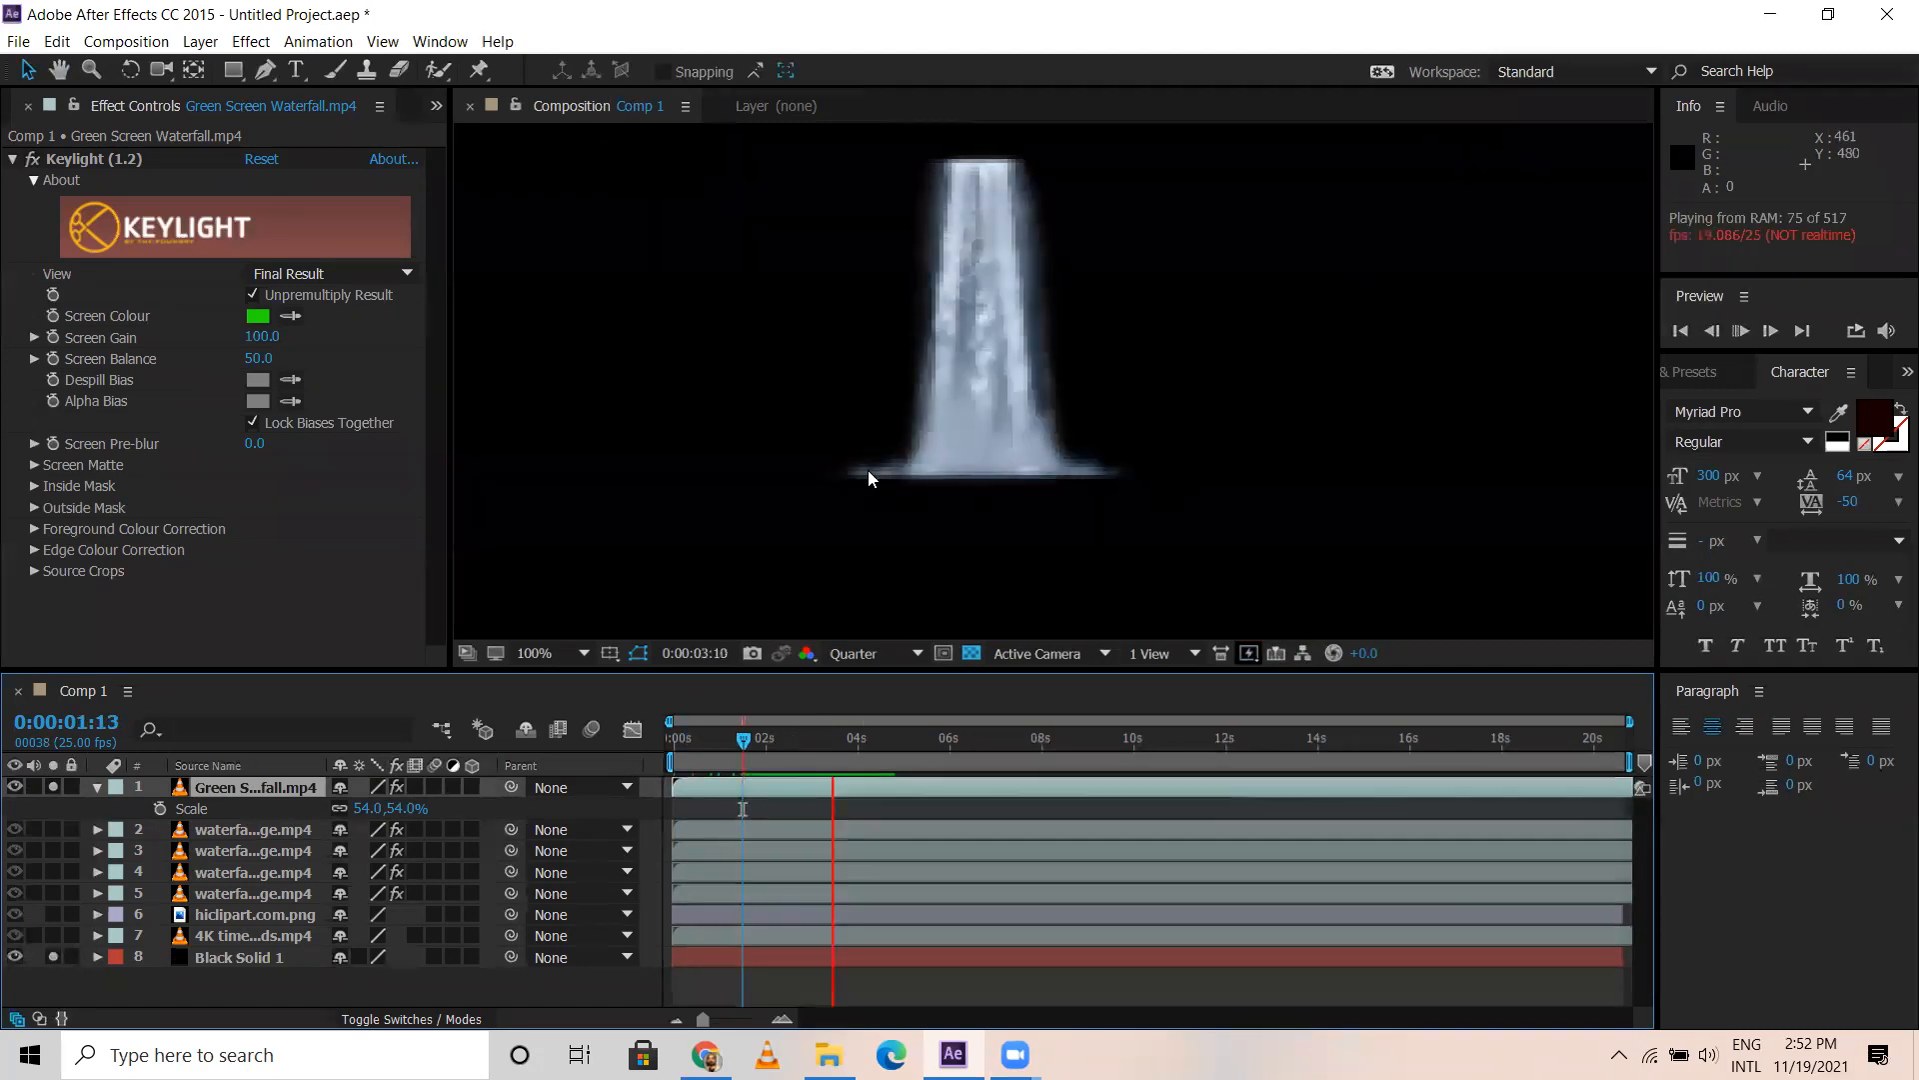
left_click(884, 748)
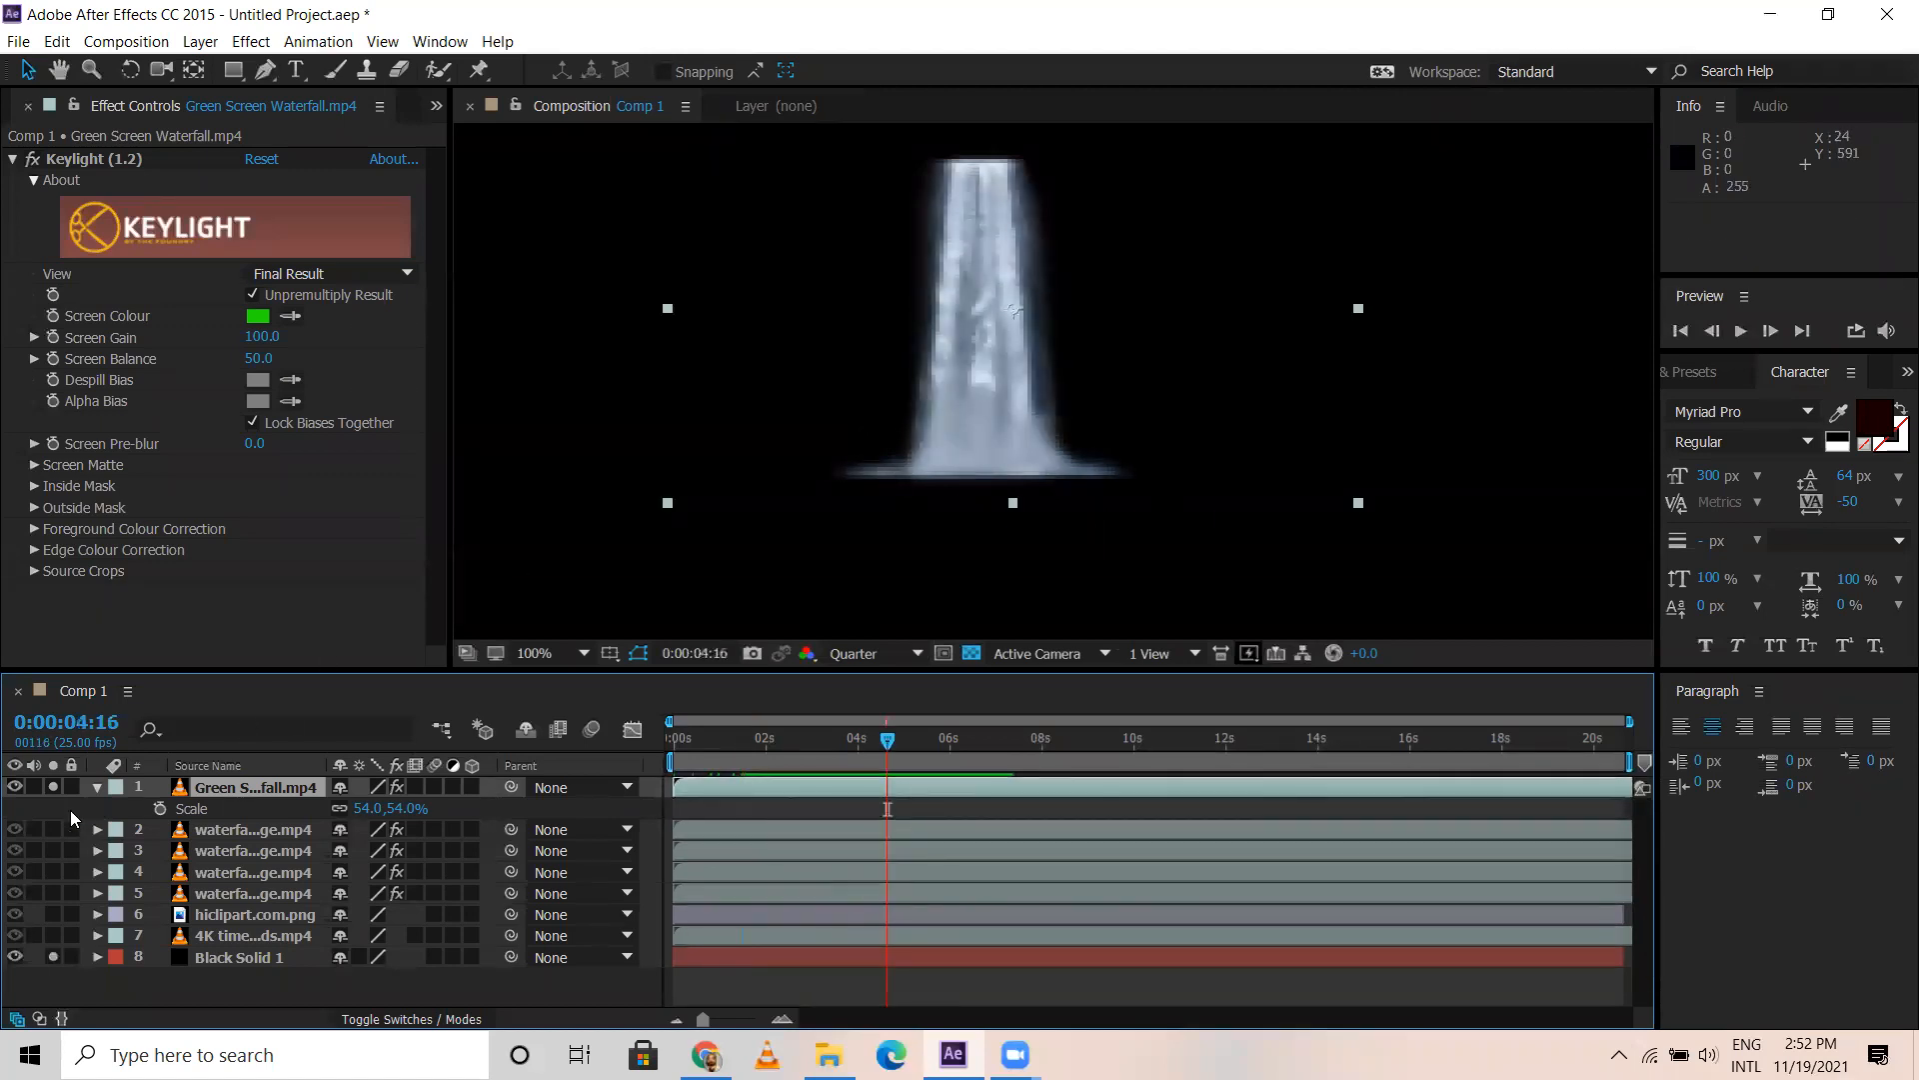
left_click(52, 957)
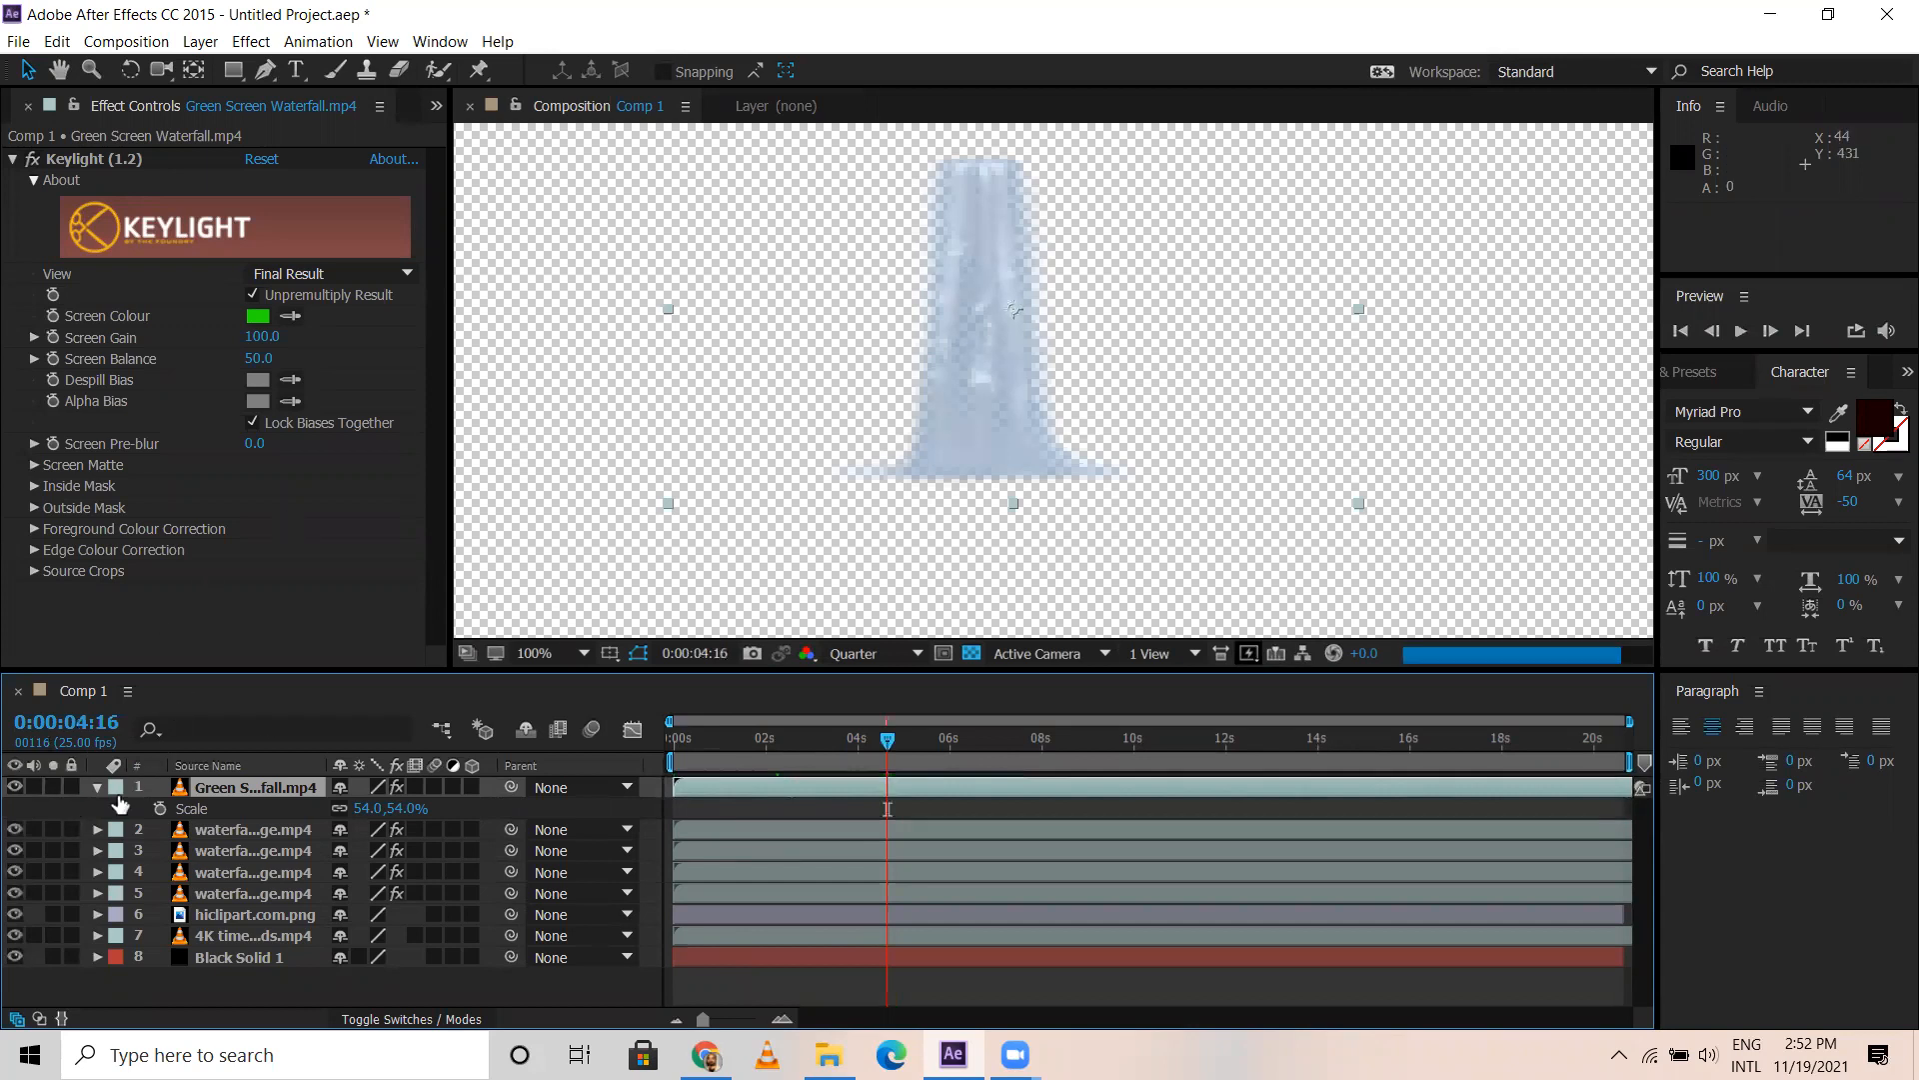
left_click(250, 768)
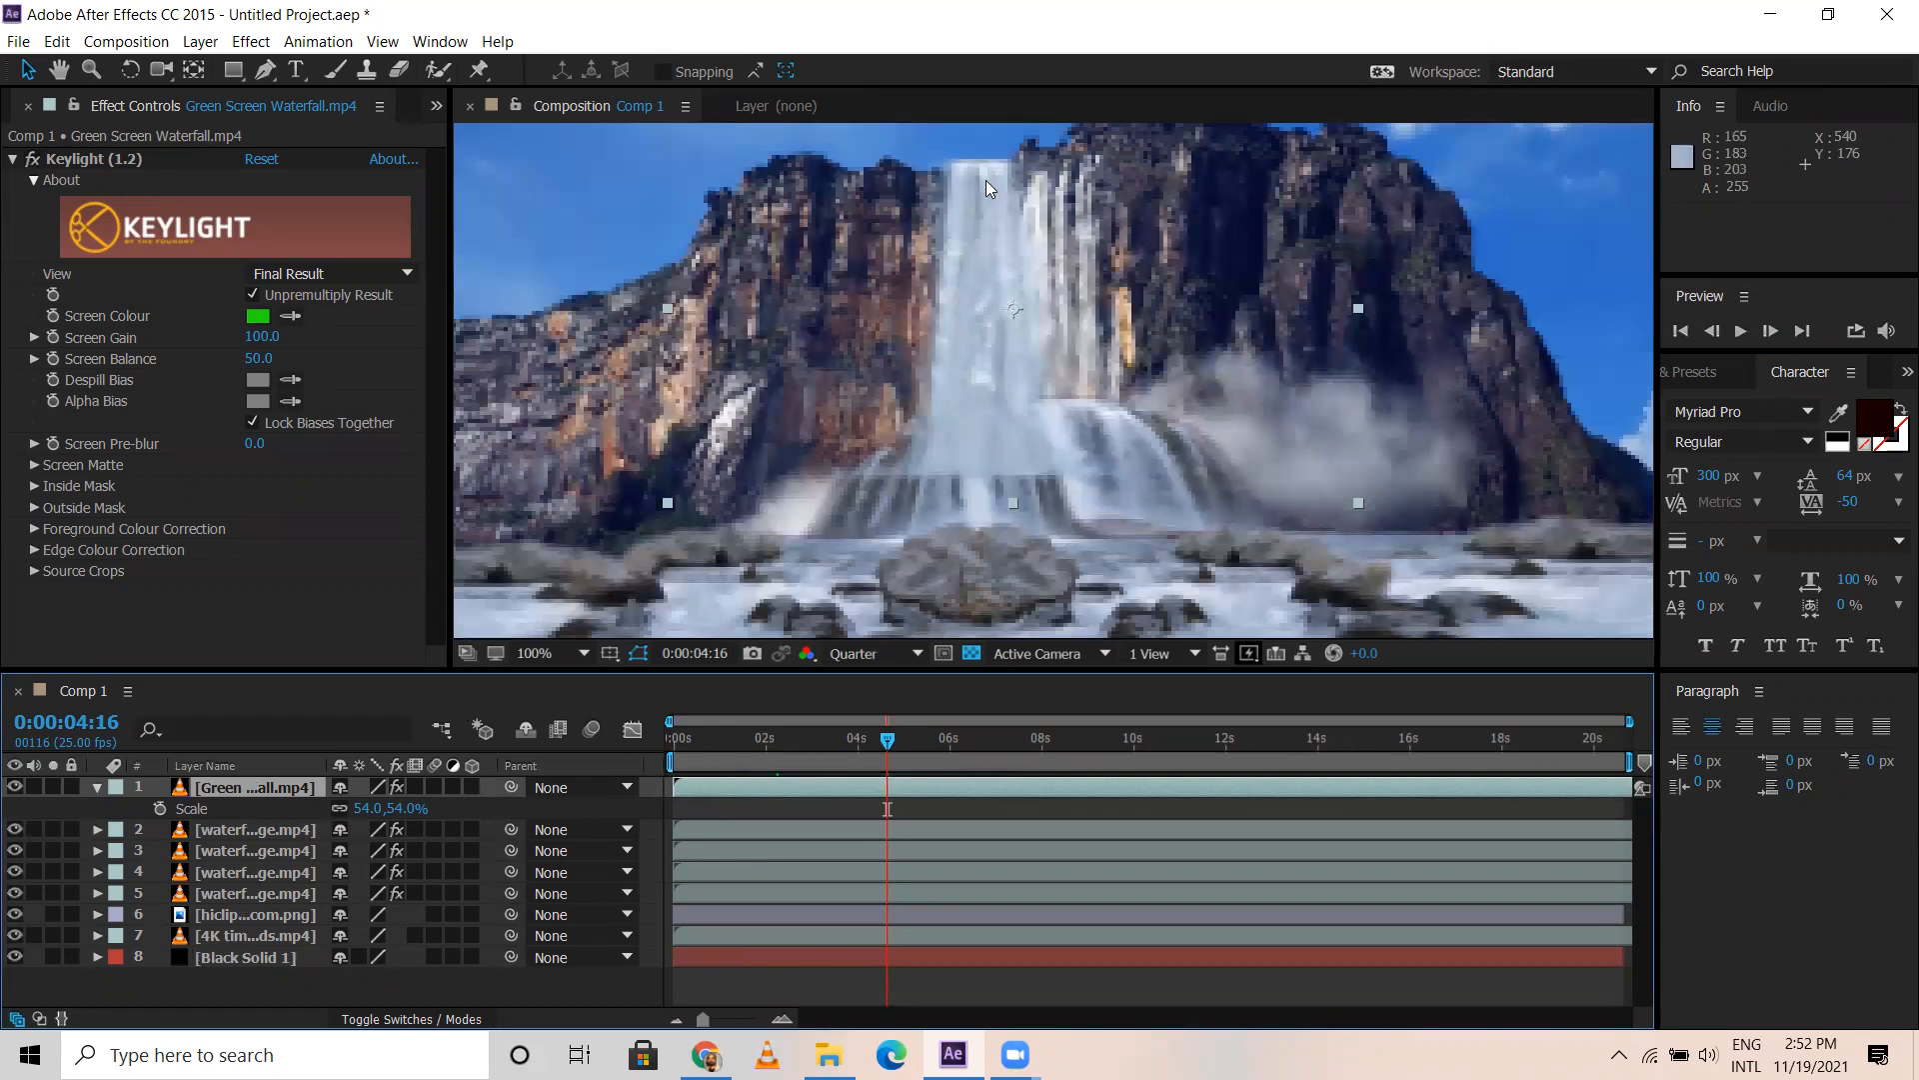
Move the Green Screen Waterfall layer to about 569, 300 against the cliff top and set the composition preview resolution to Full
key("period")
left_click_drag(1005, 427, 1000, 650)
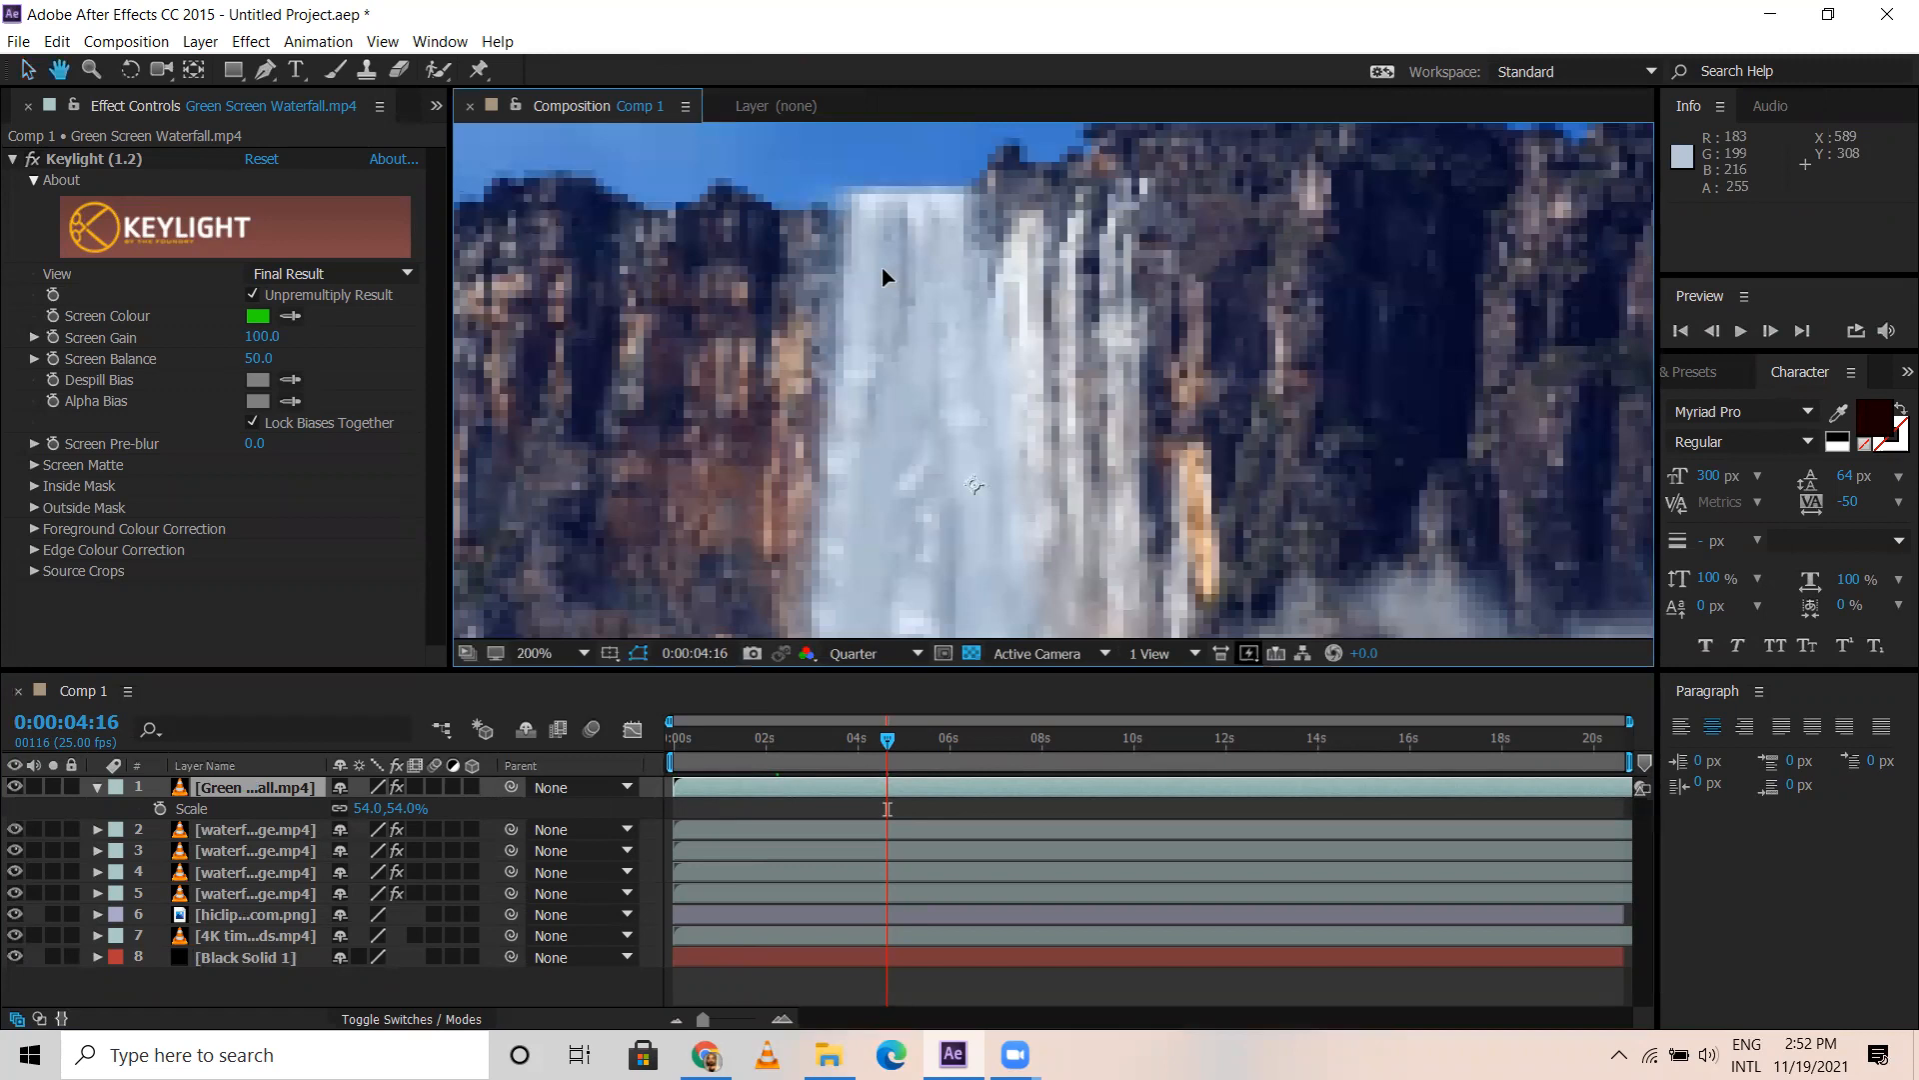
key("v")
left_click_drag(882, 270, 872, 276)
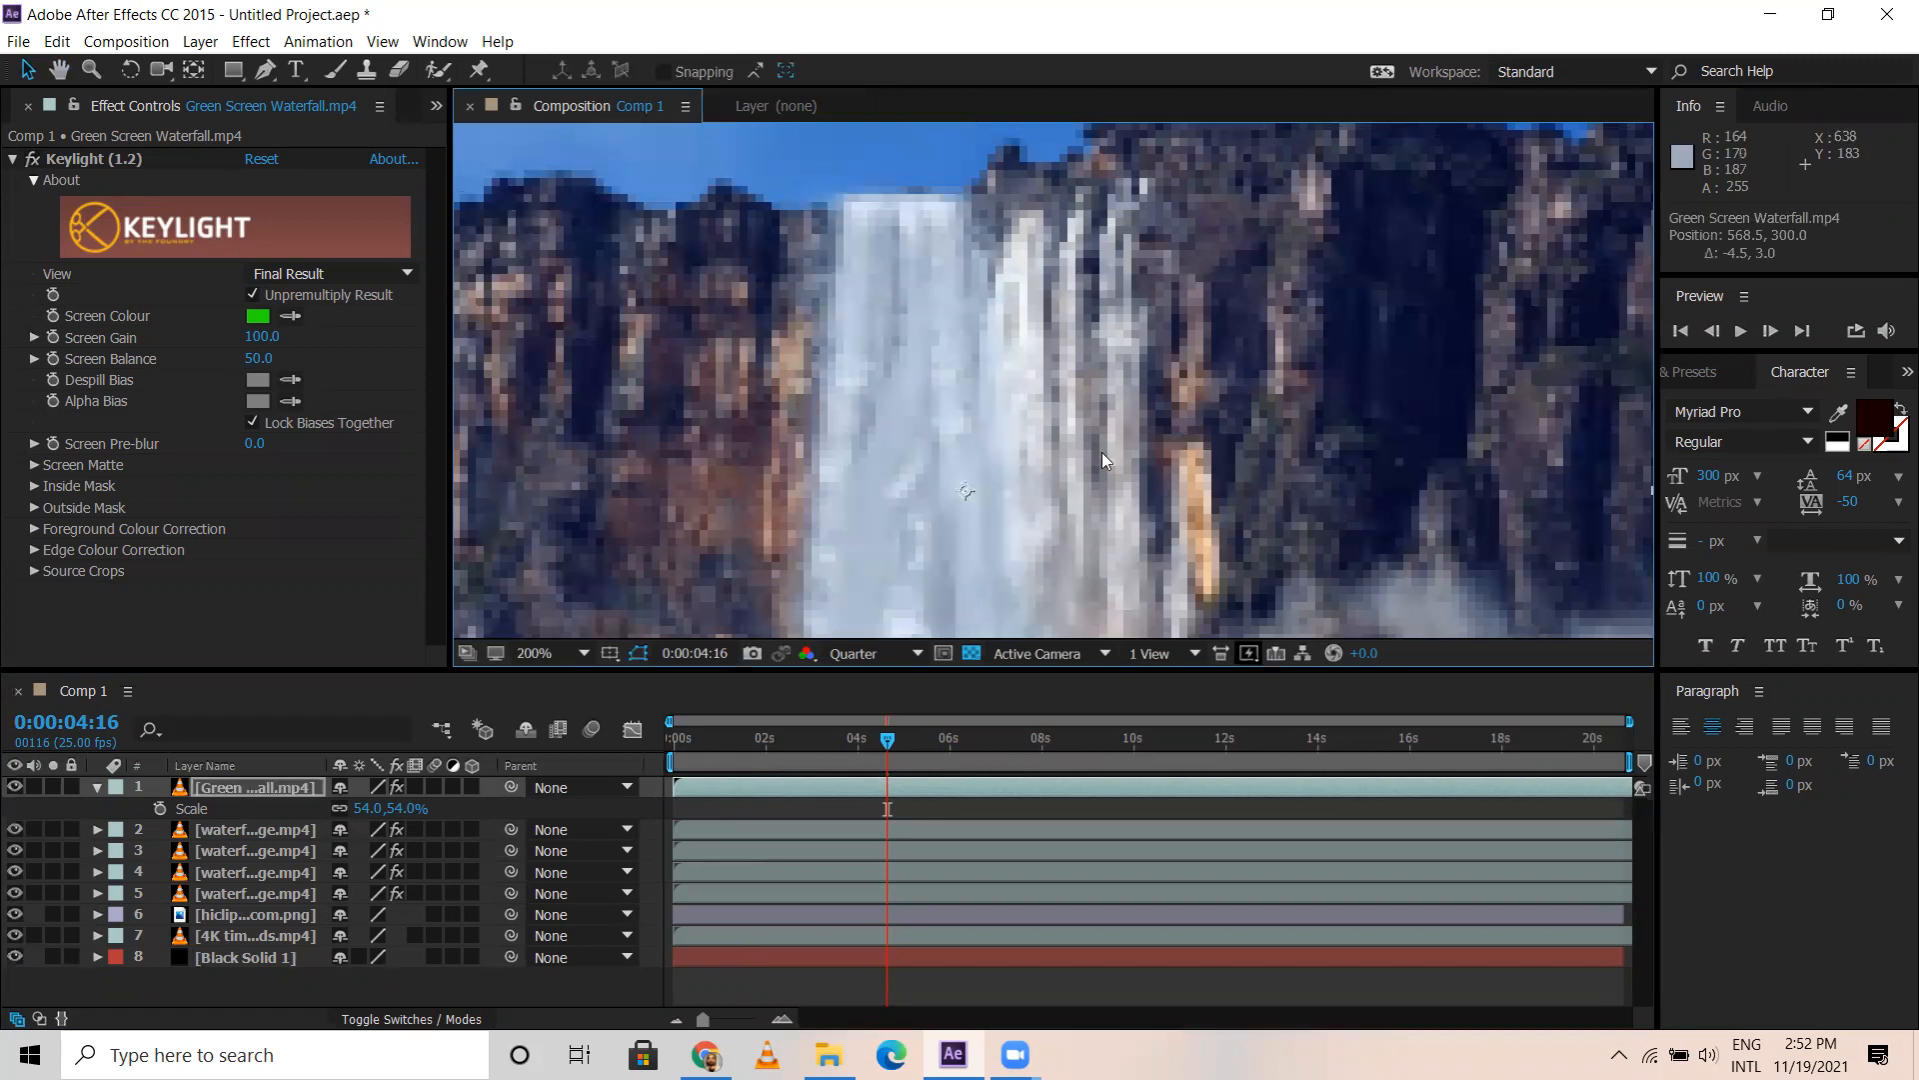
left_click(859, 653)
left_click(882, 710)
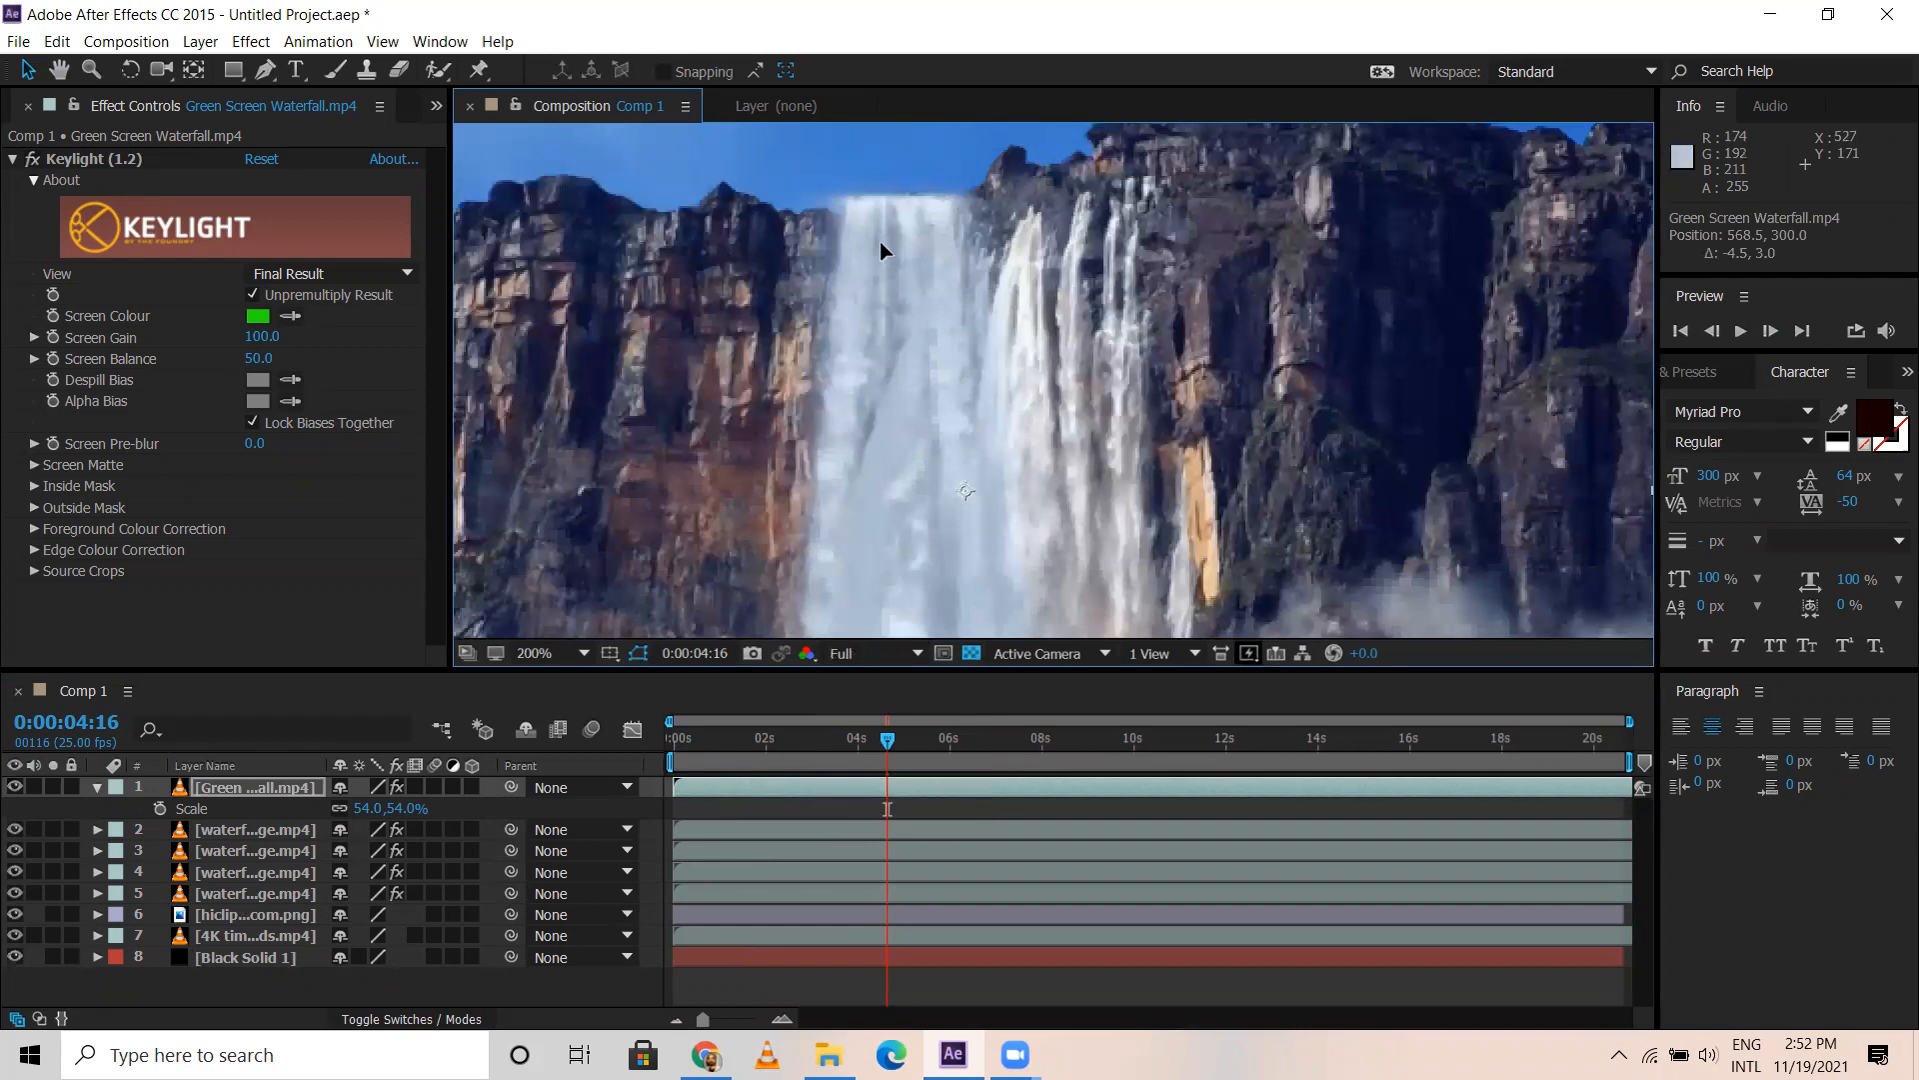
left_click_drag(884, 220, 913, 242)
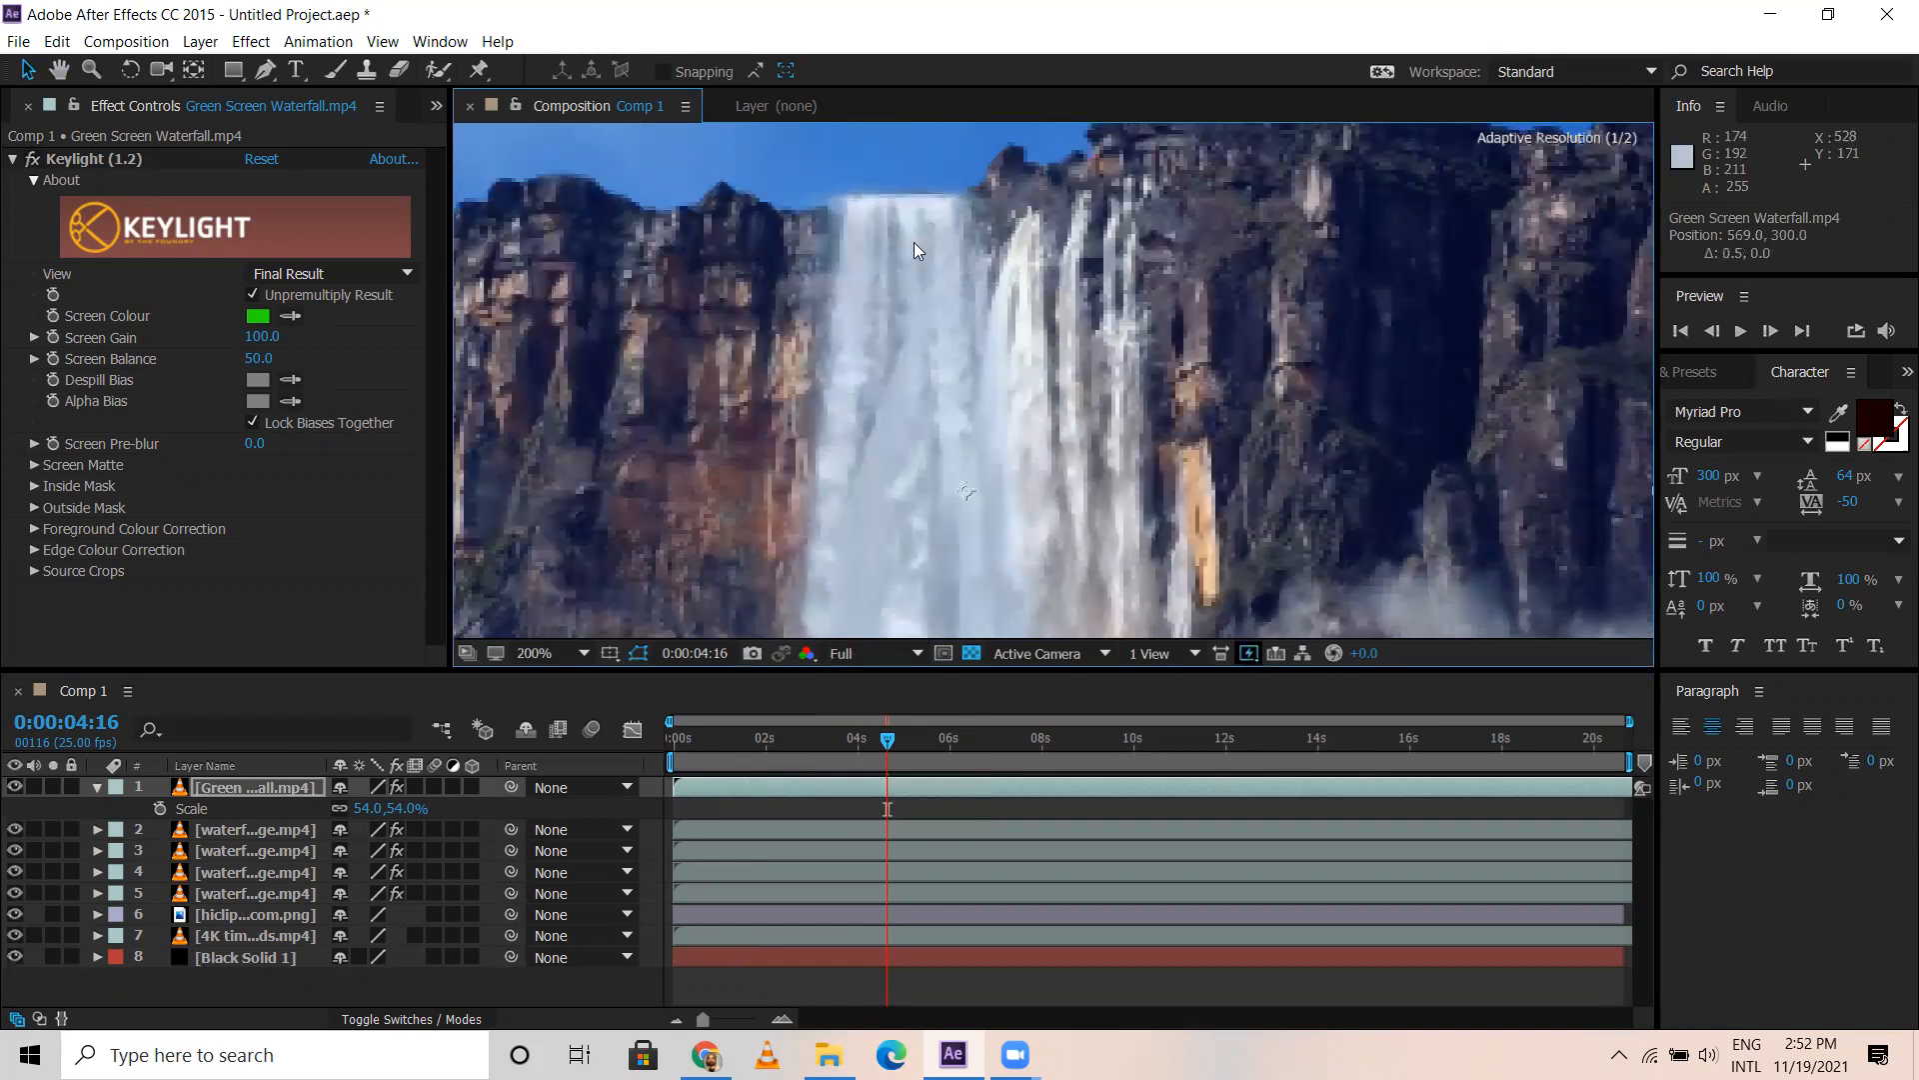
key("h")
left_click_drag(1170, 395, 1140, 185)
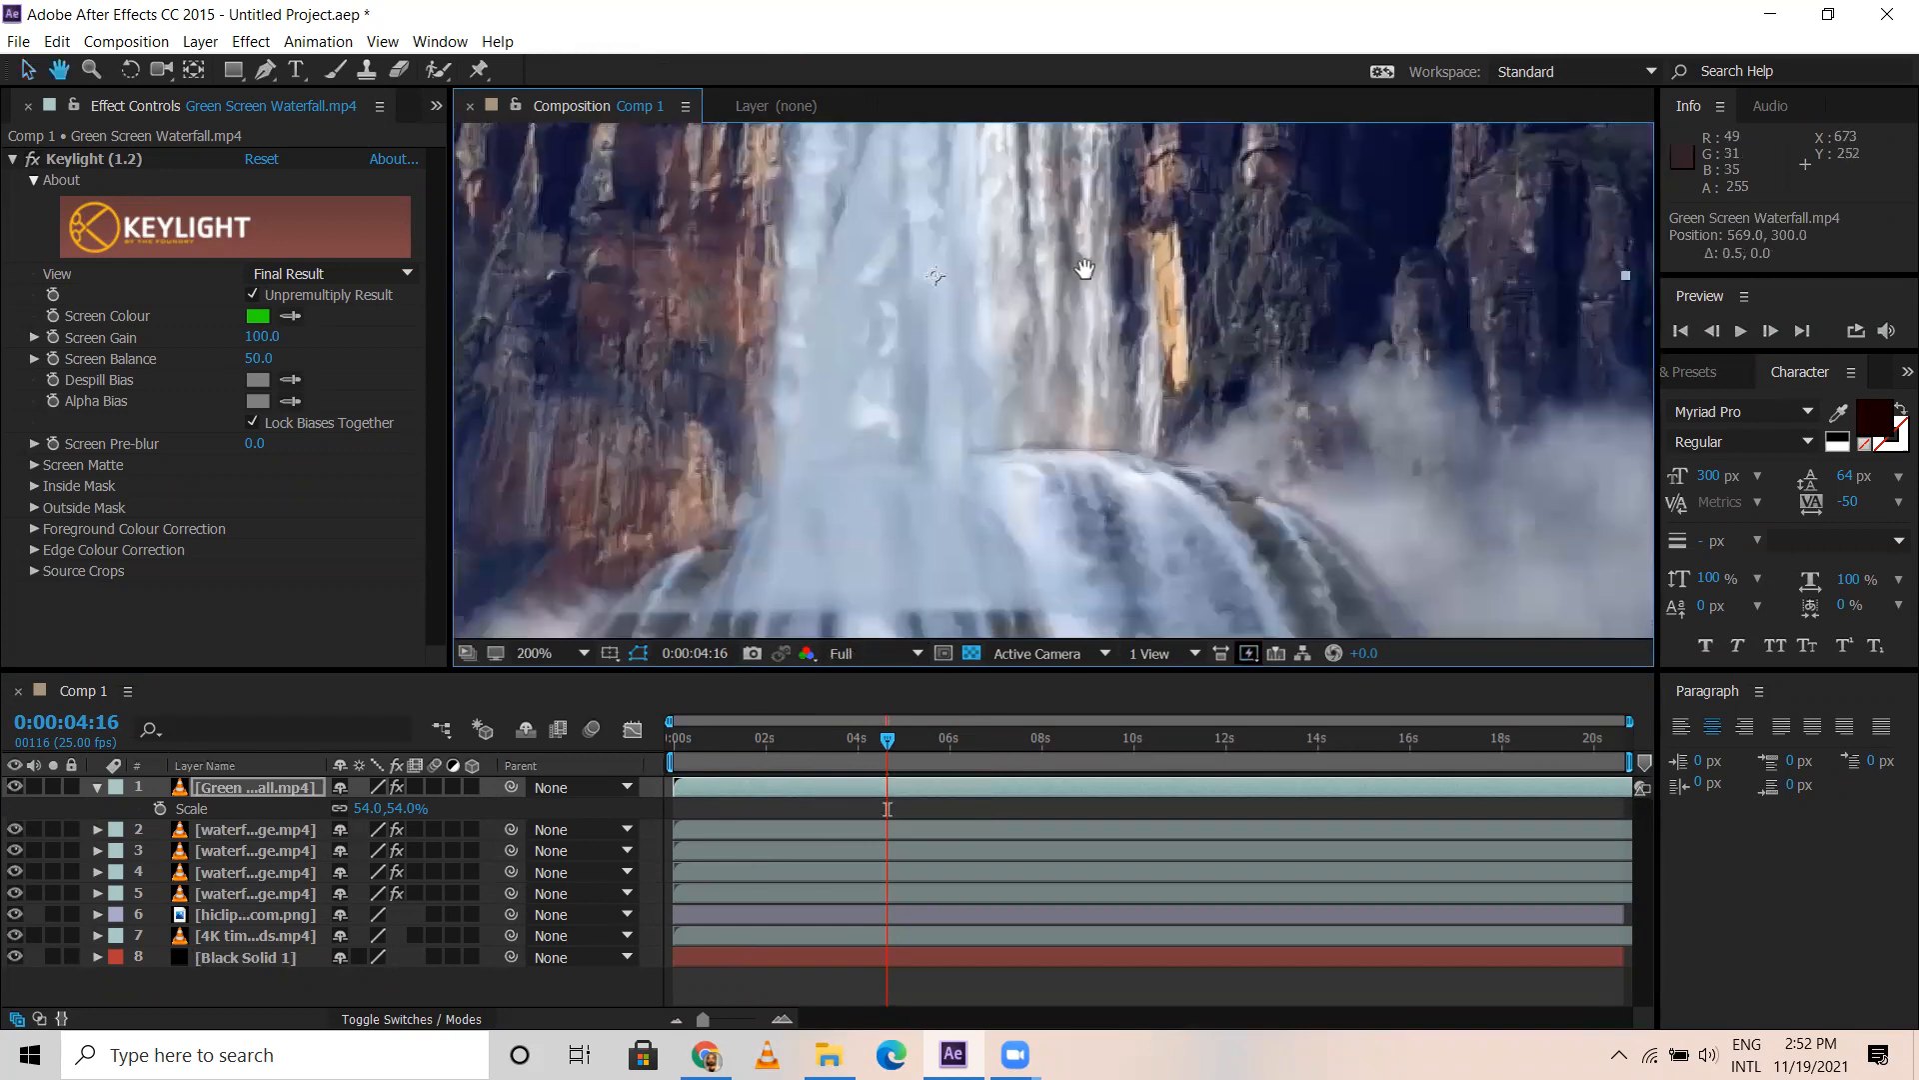
key("v")
key("slash")
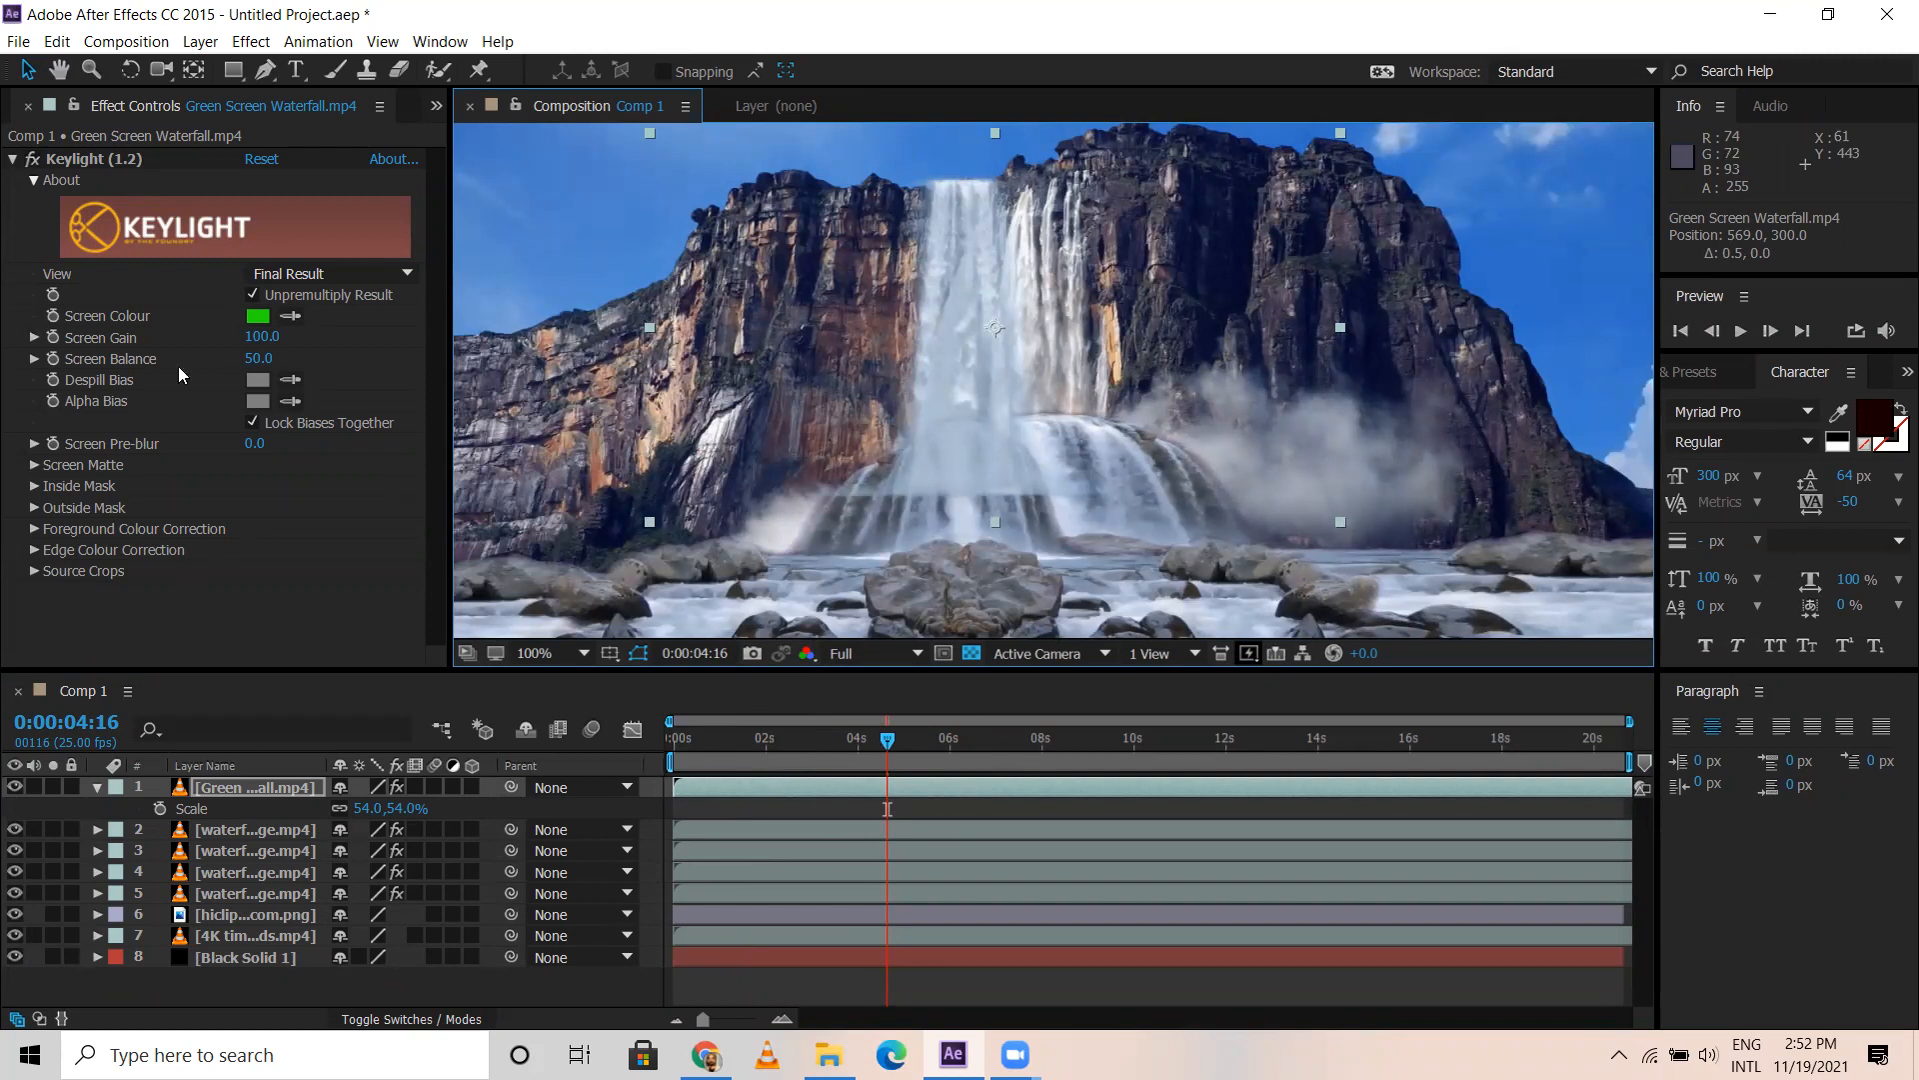
Draw a closed six-point mask on the Green Screen Waterfall layer around its lower end over the rounded cascade
left_click(264, 72)
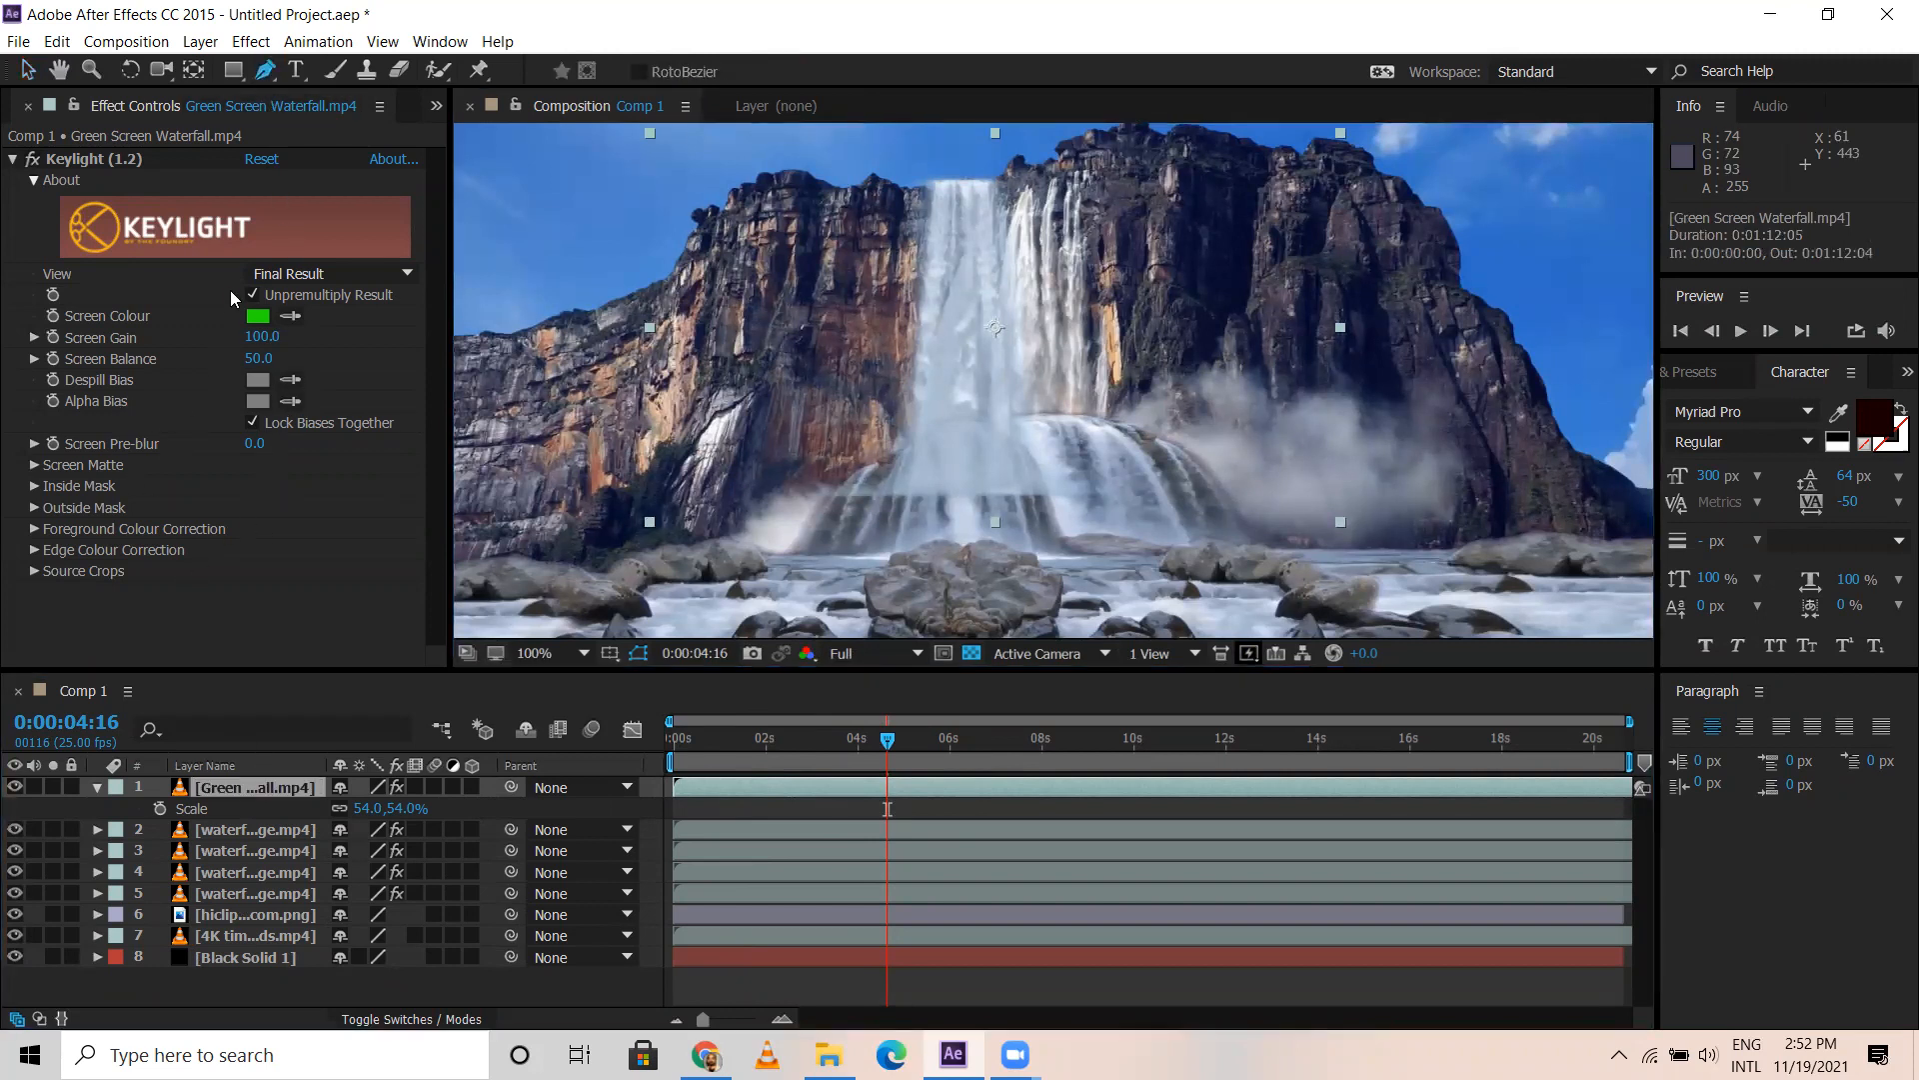
left_click(794, 514)
left_click(856, 461)
left_click(986, 453)
left_click(1095, 457)
left_click(1215, 488)
left_click(940, 537)
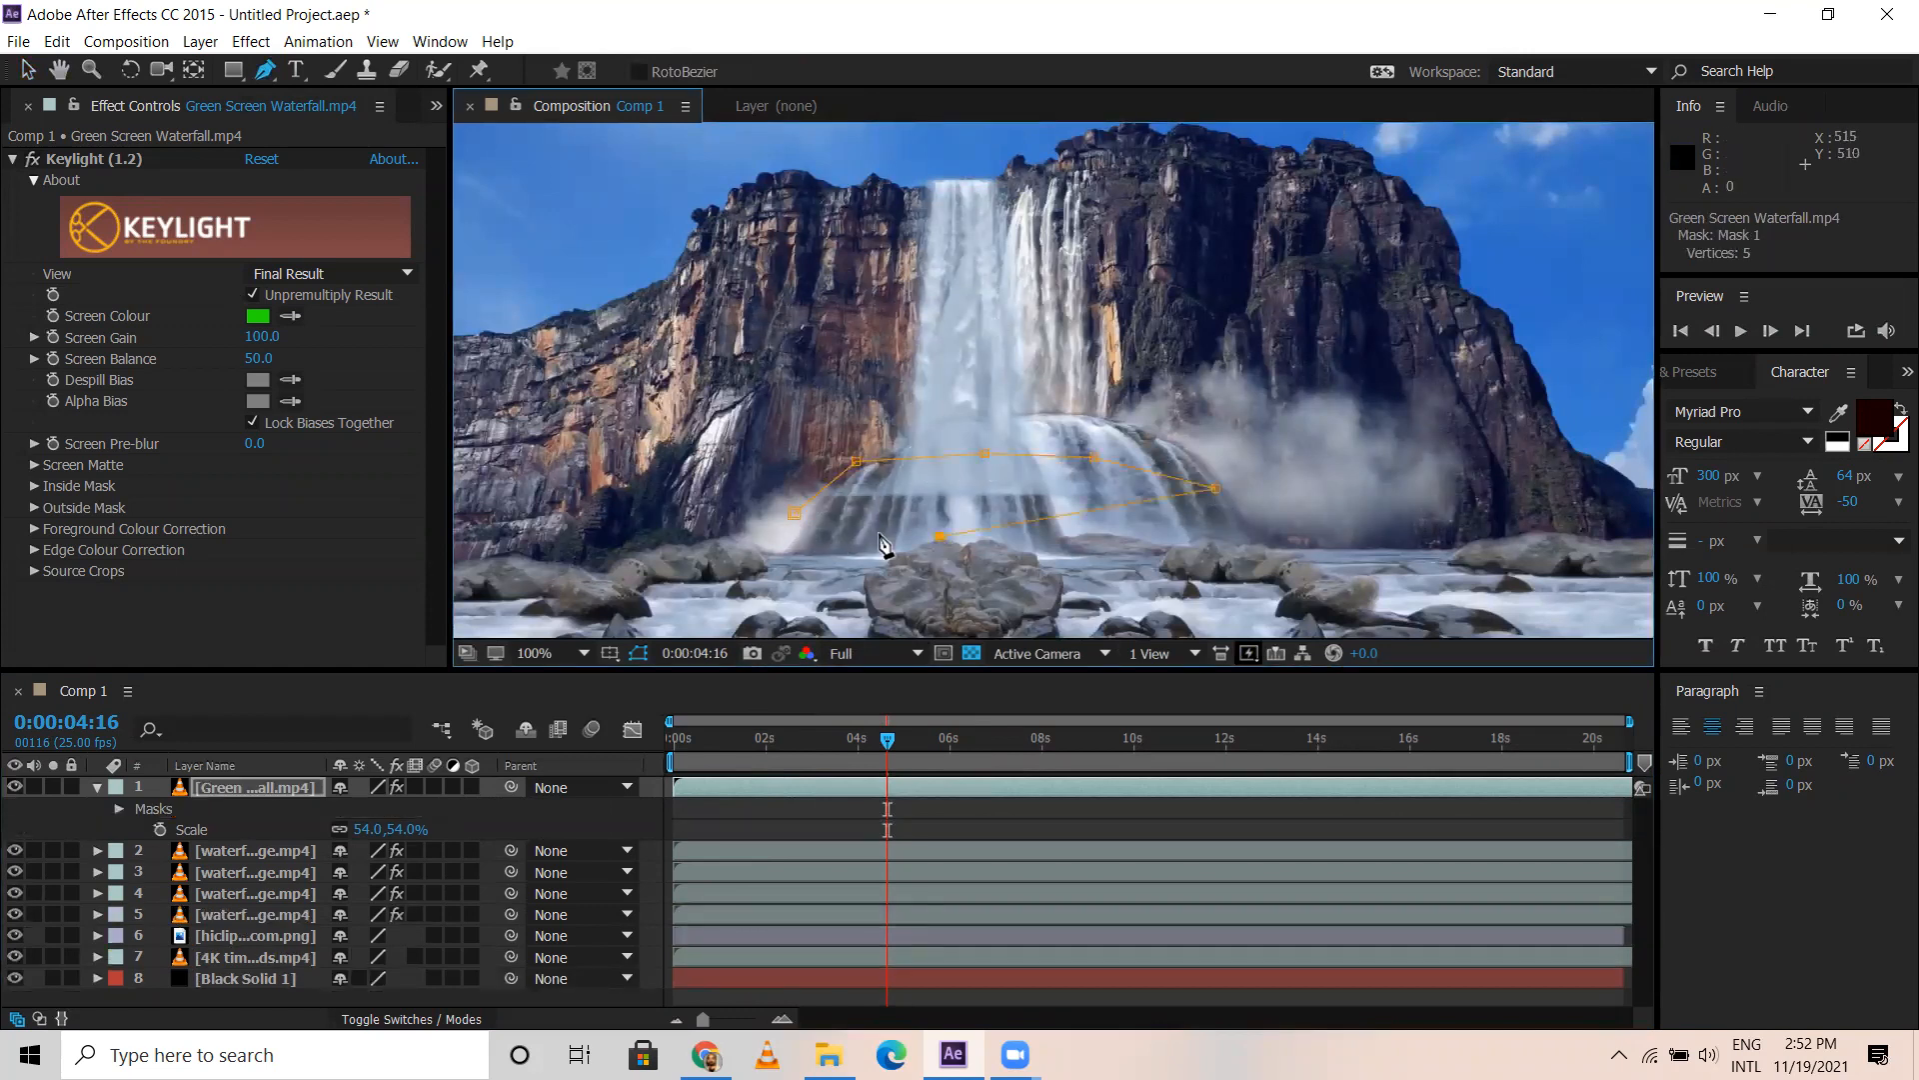
left_click(795, 515)
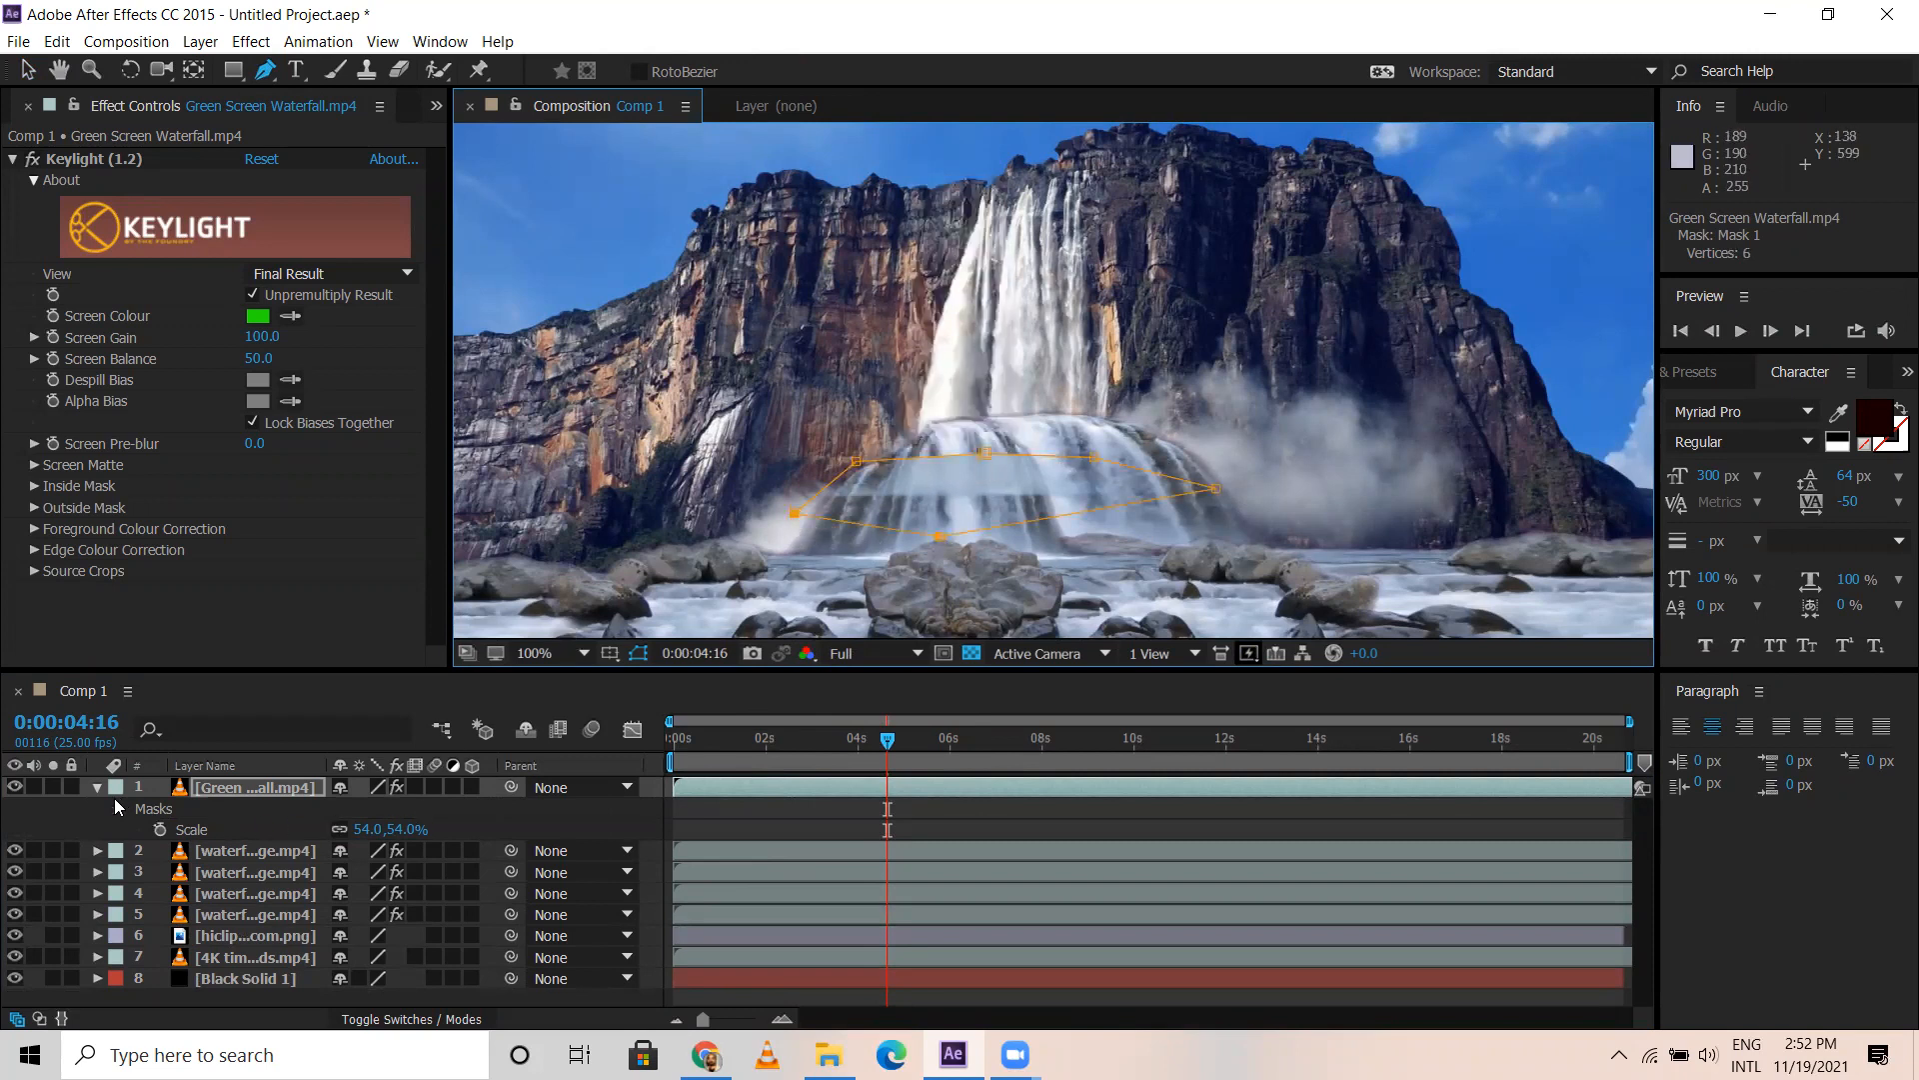
Invert the Green Screen Waterfall layer's mask and set its feather to 57 pixels
left_click(117, 808)
left_click(425, 828)
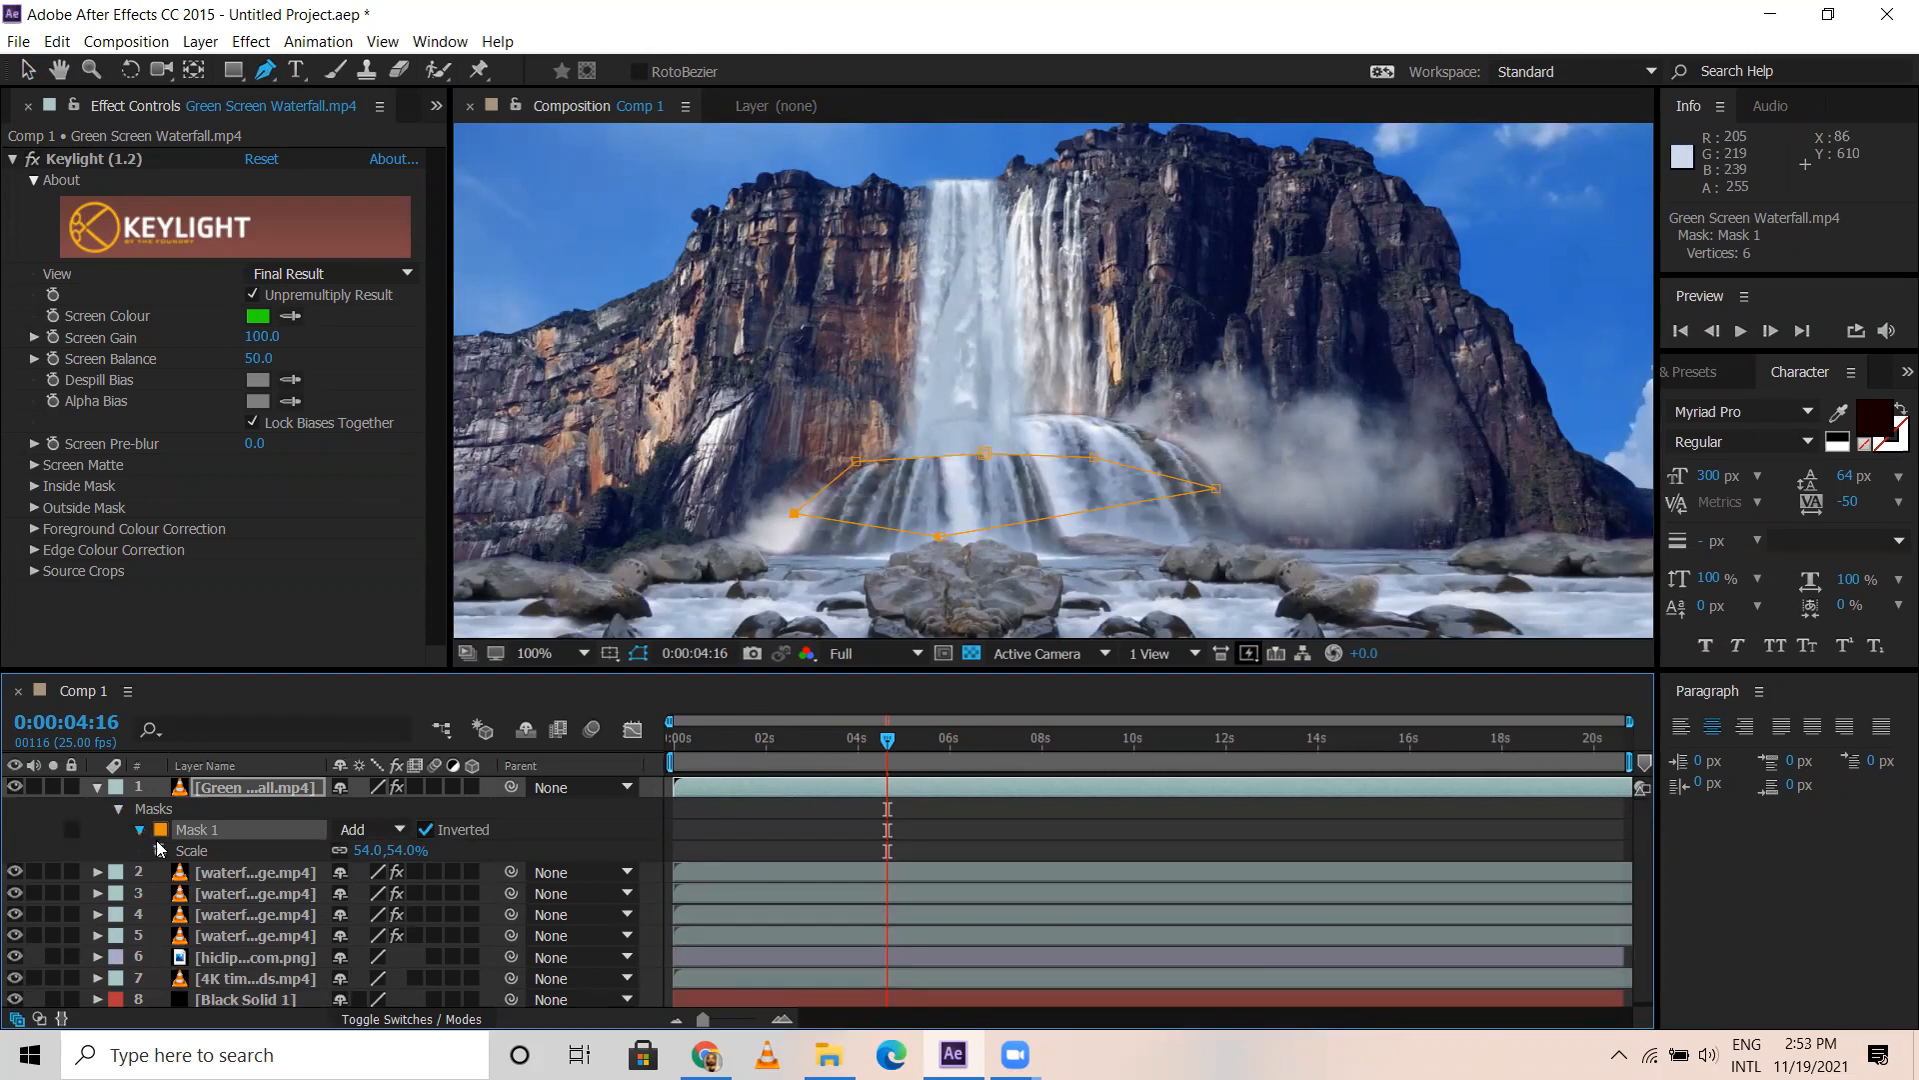
left_click_drag(388, 877, 482, 884)
key("v")
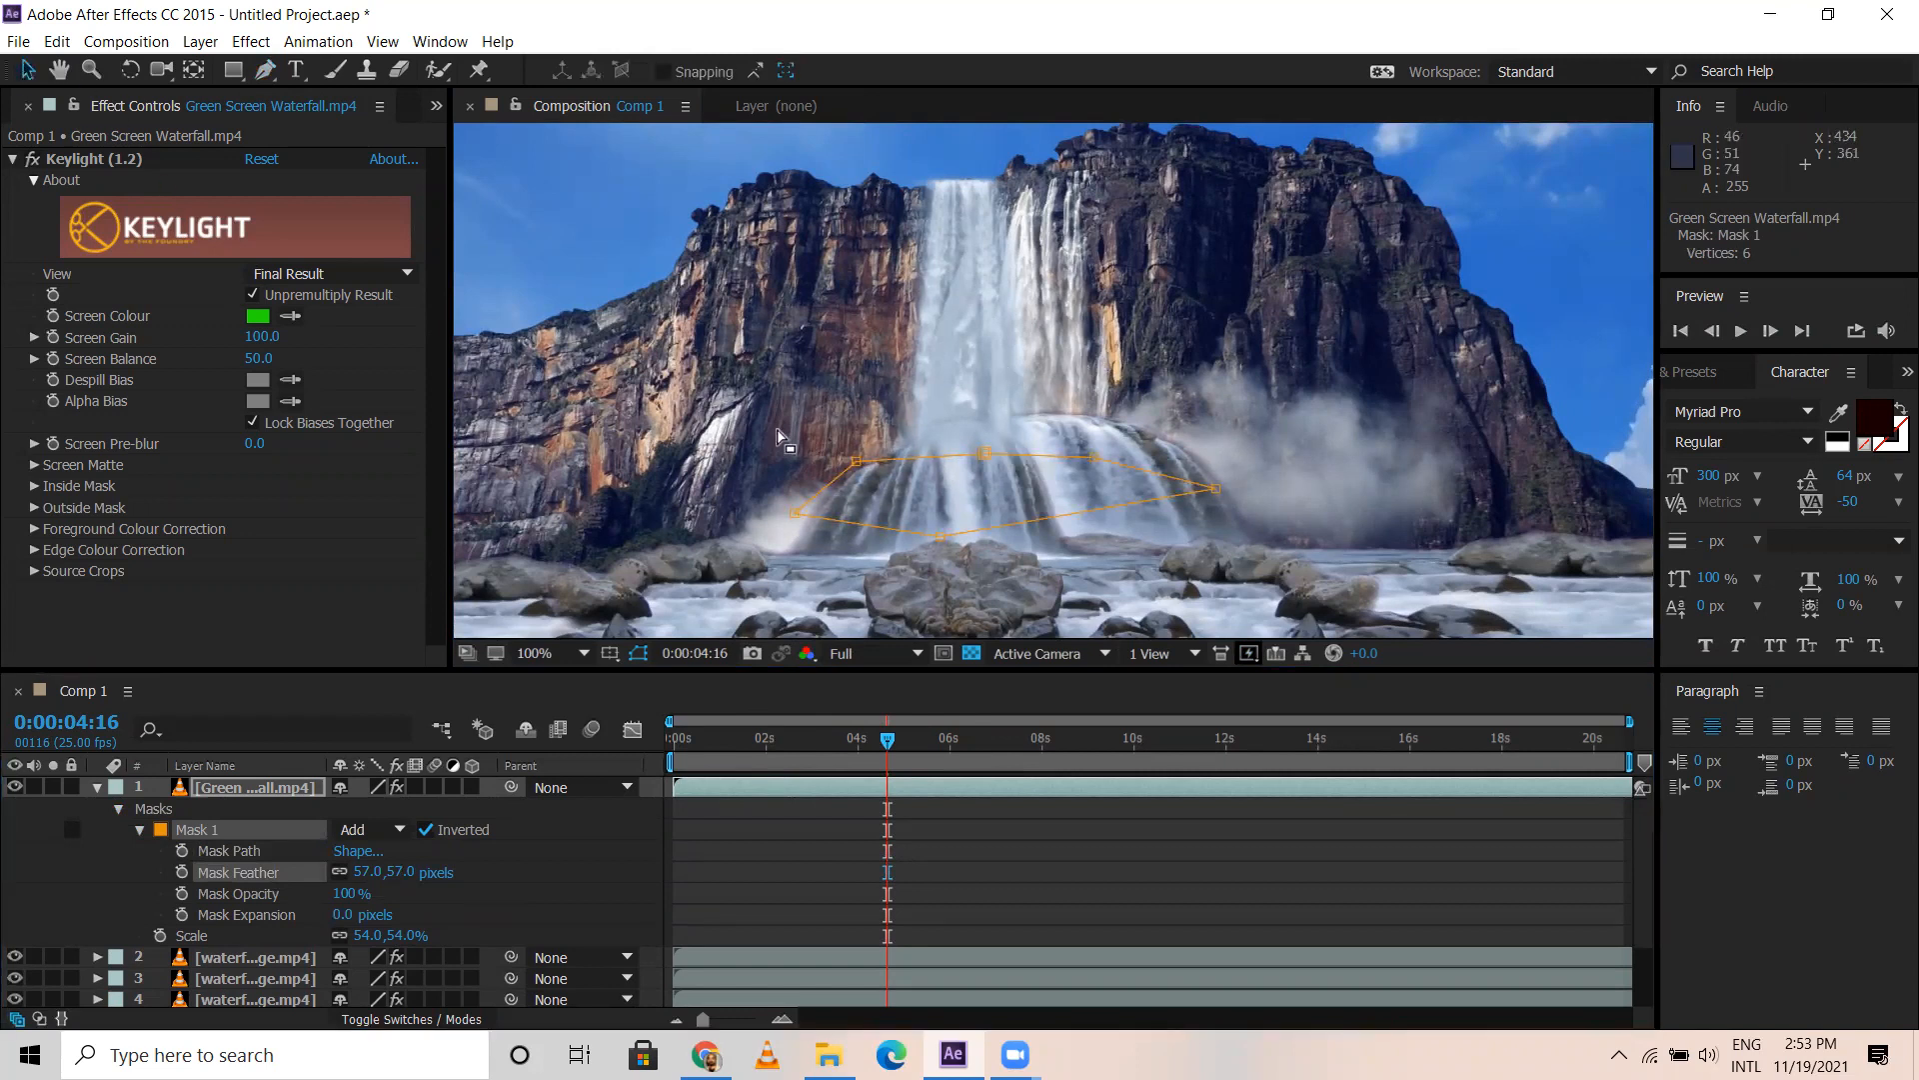
left_click(98, 788)
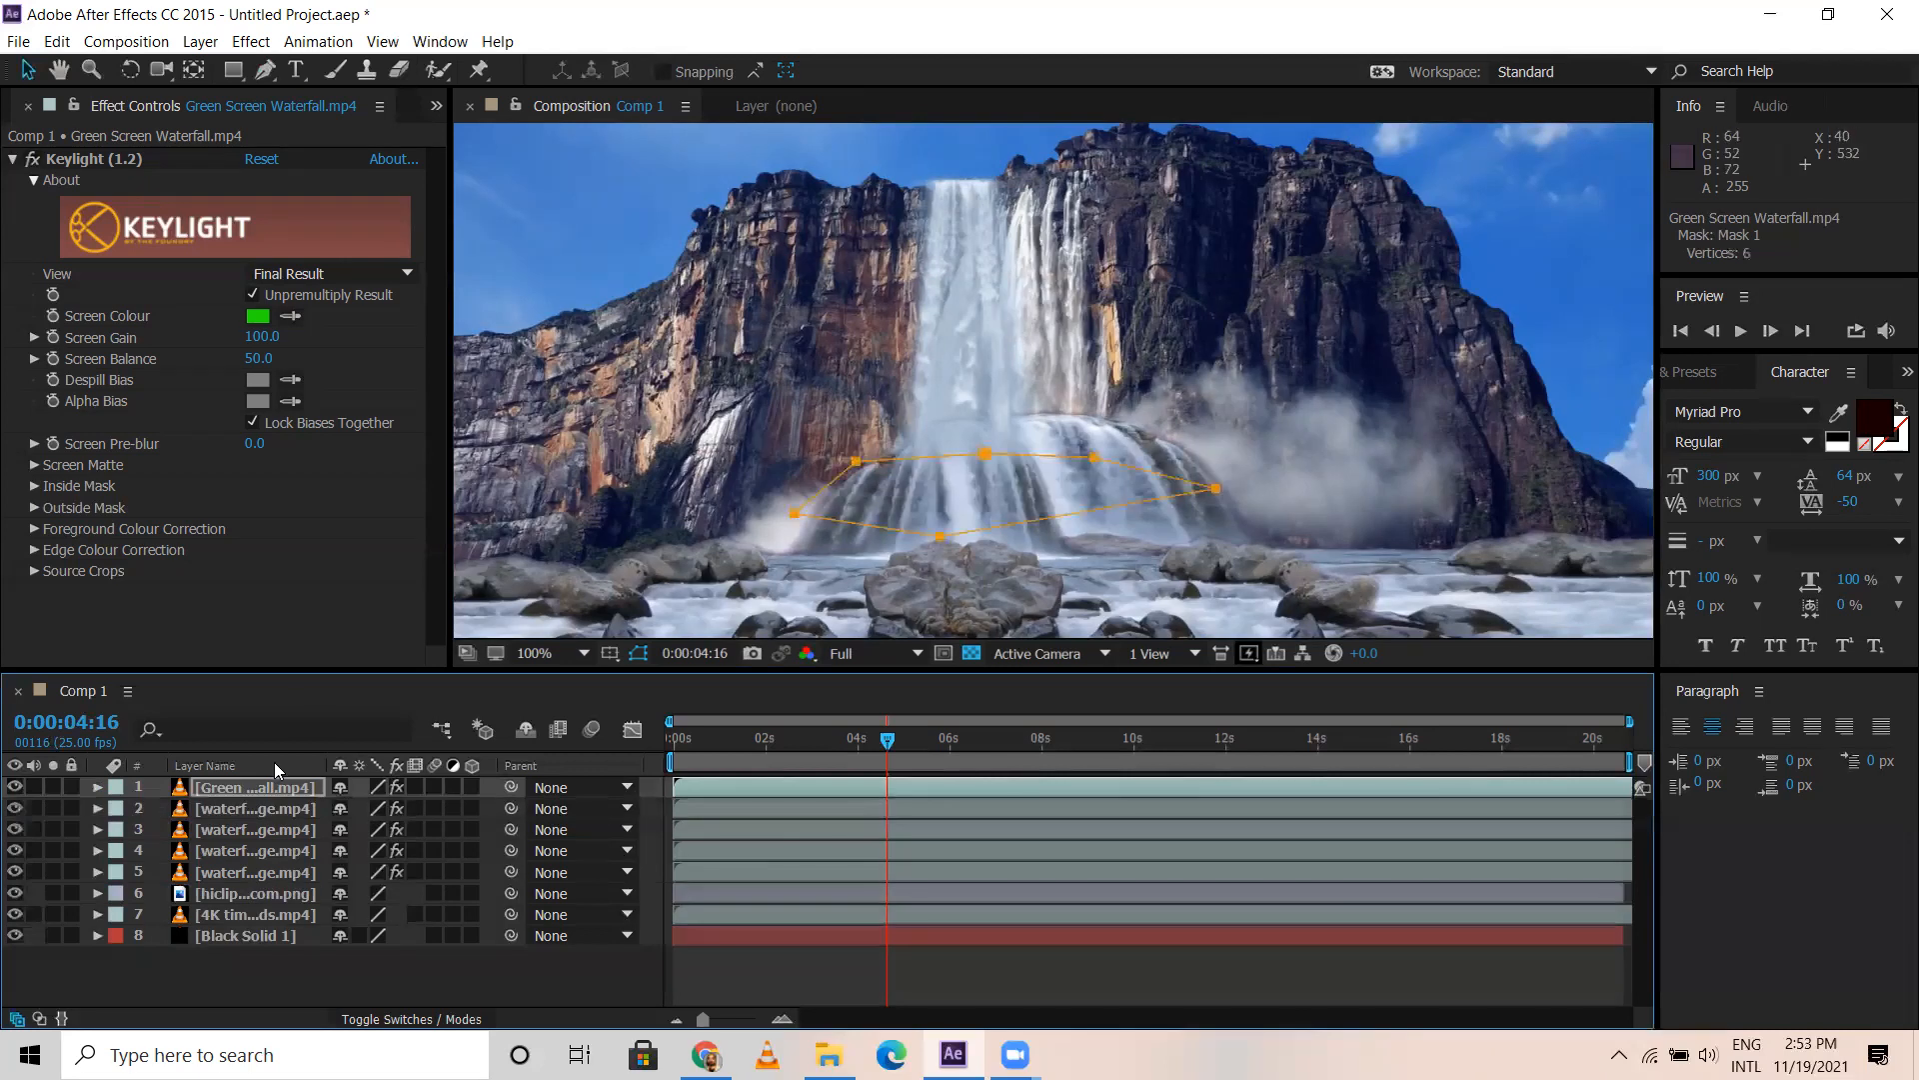
Duplicate the Green Screen Waterfall layer, shift the copy right to about 621, 297 and narrow its width to 52%
left_click(248, 787)
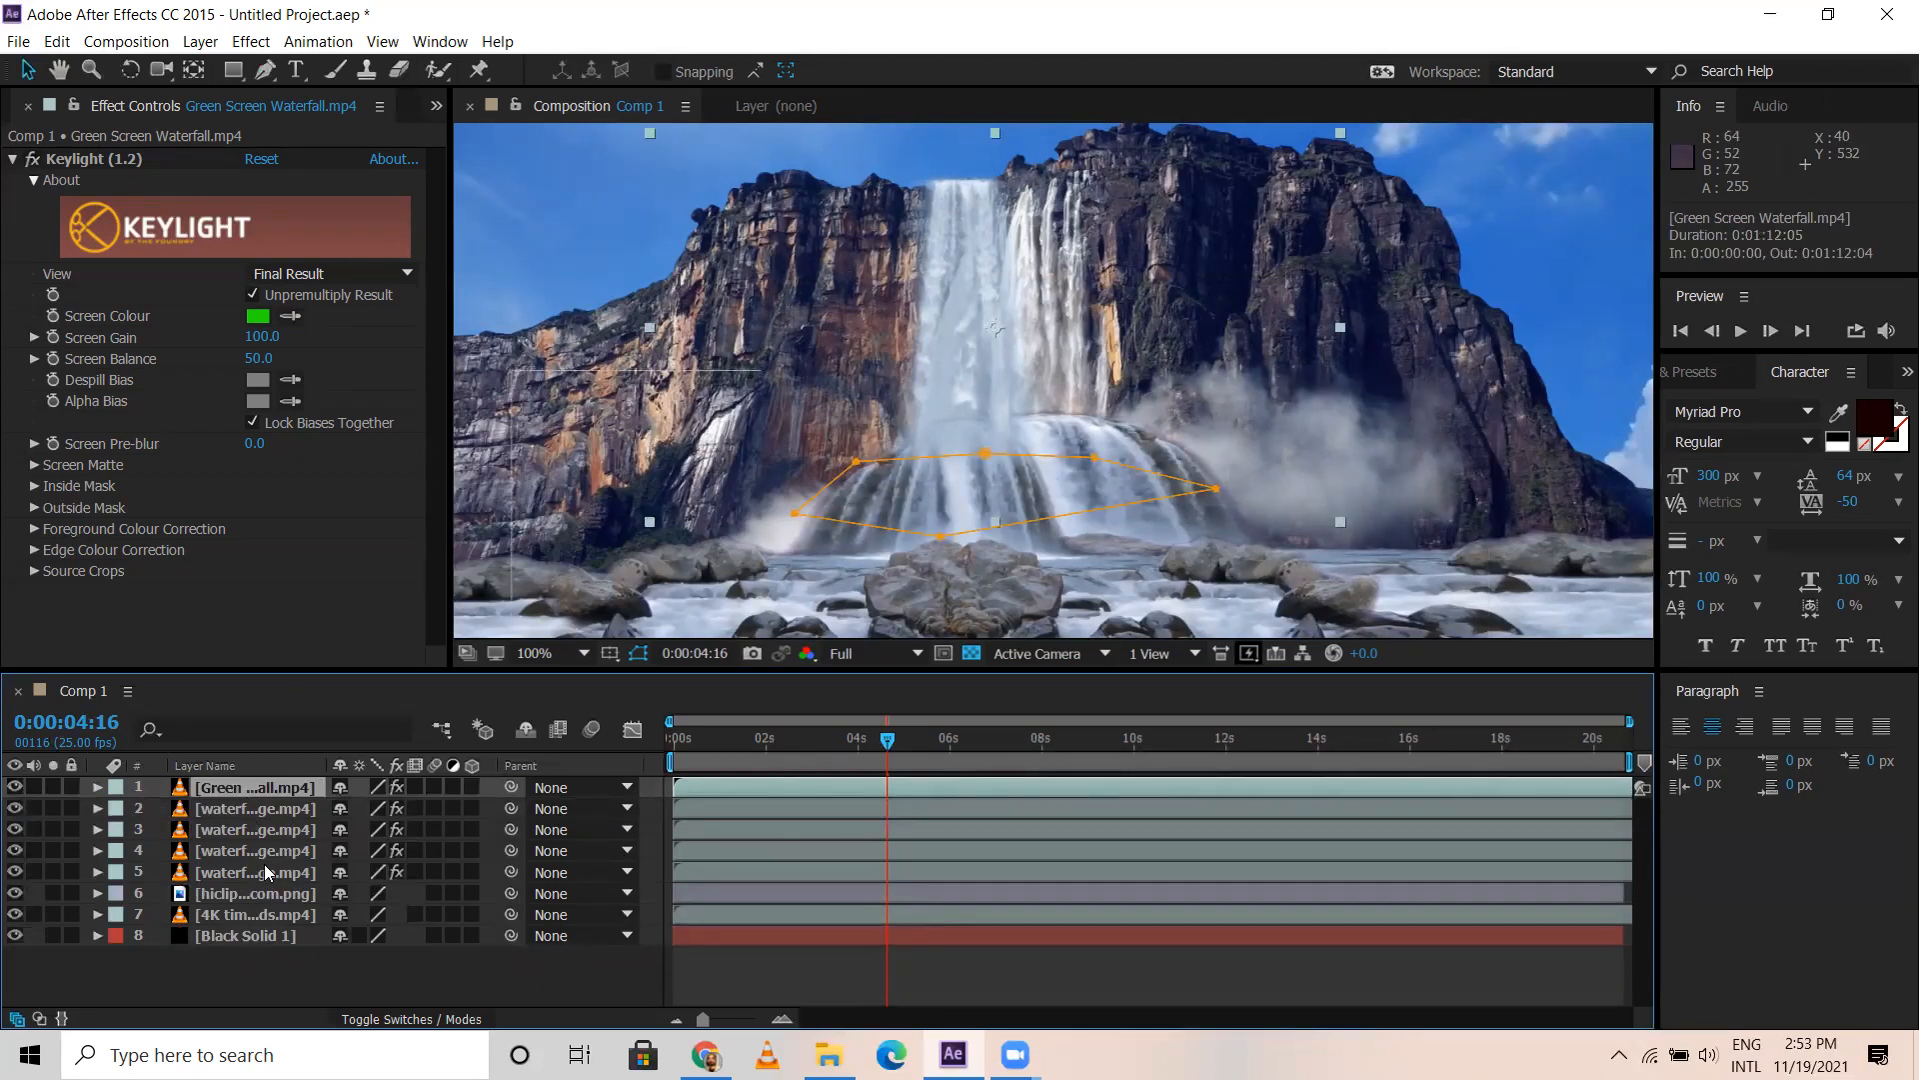
key("ctrl+d")
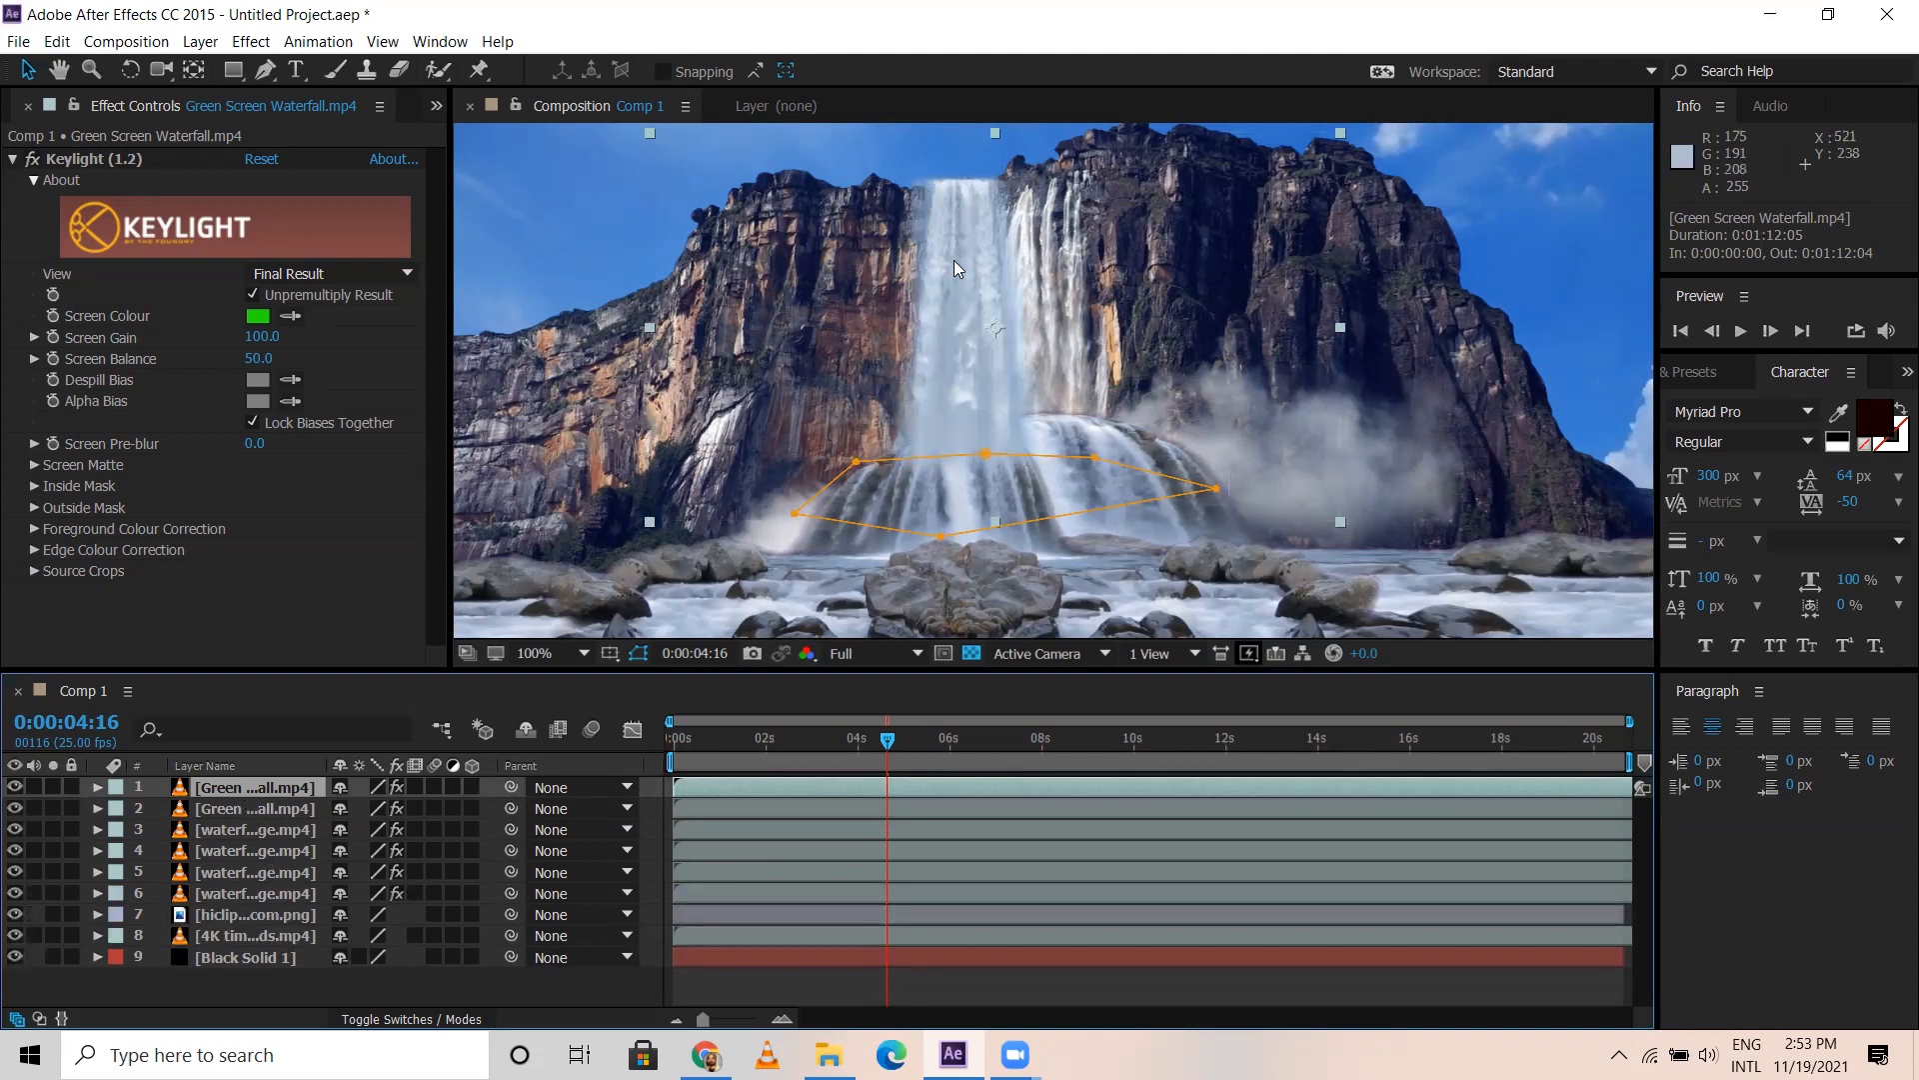
left_click_drag(954, 250, 1006, 248)
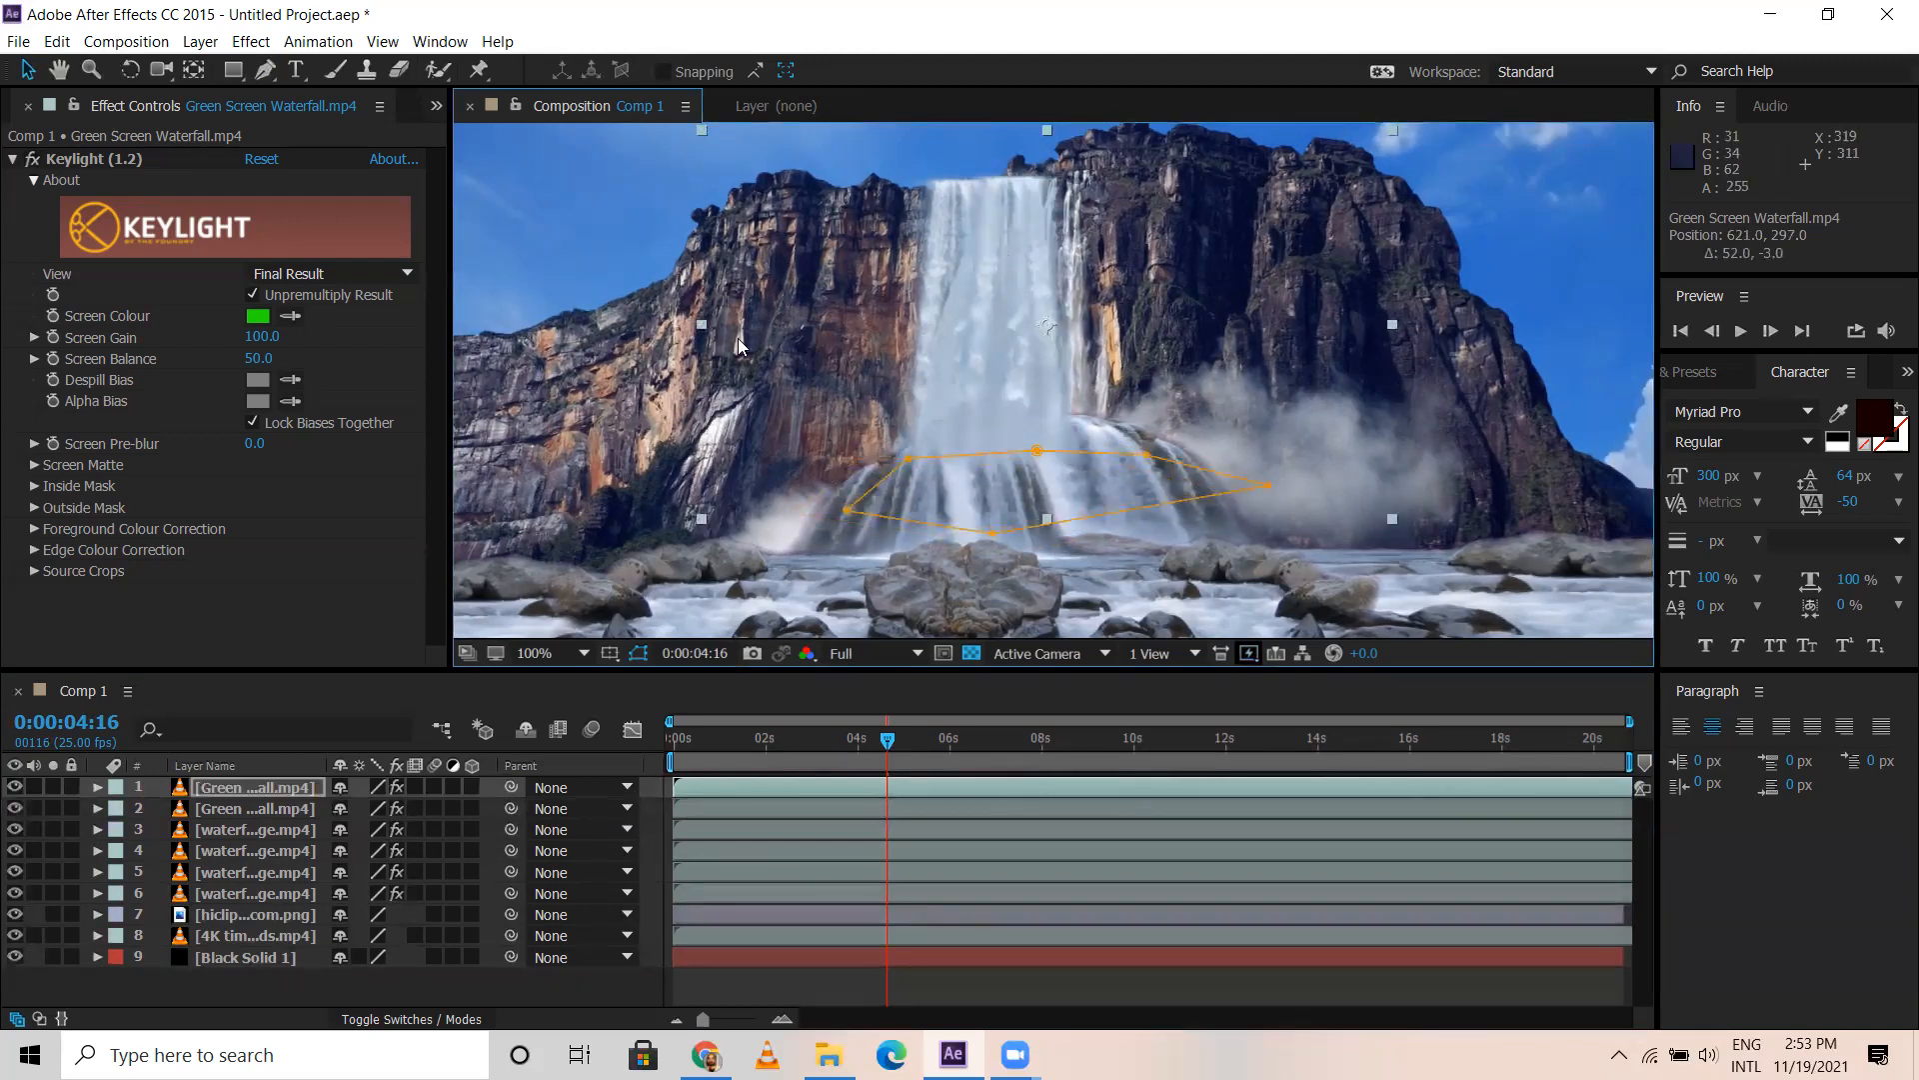
left_click_drag(704, 323, 717, 325)
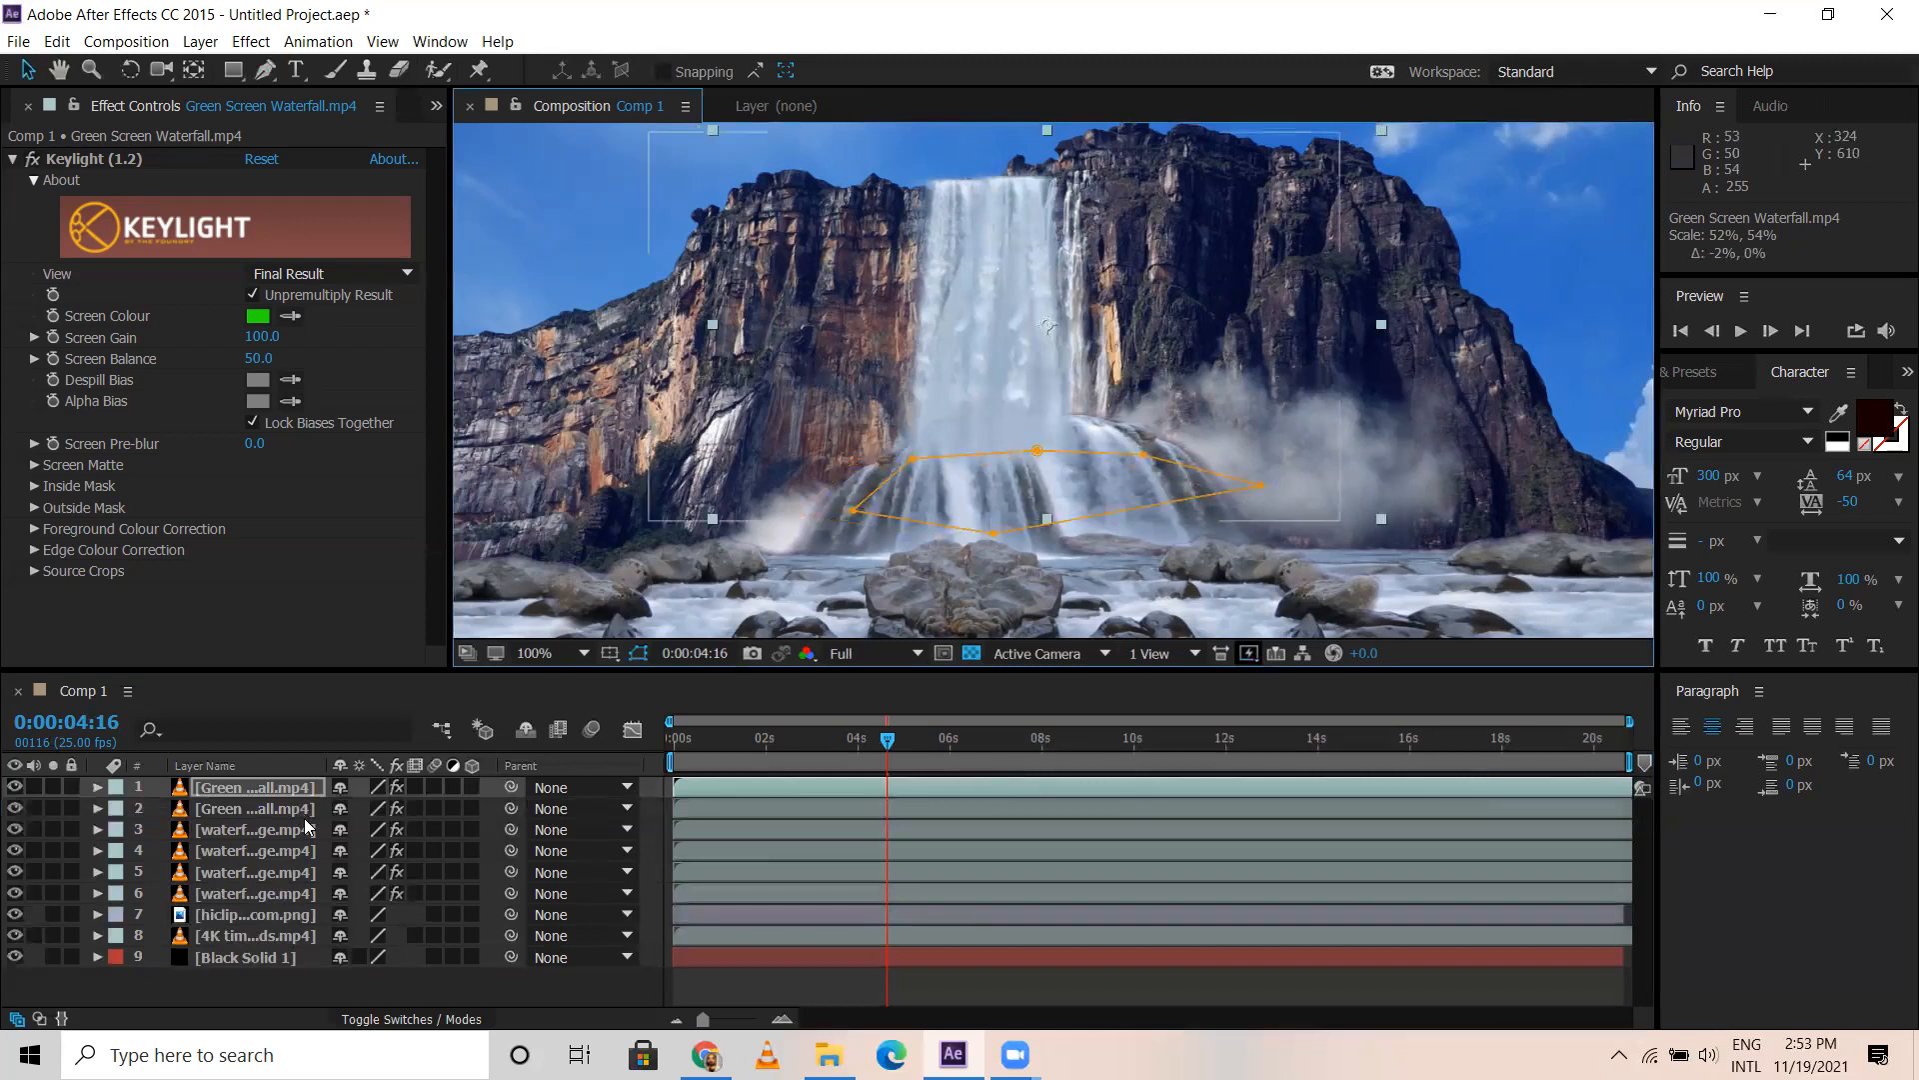
Scale the duplicate Green Screen Waterfall layer to about 39.3, 40.6% and place it at about 624, 275 beside the first fall
key("s")
left_click_drag(364, 808, 412, 812)
left_click_drag(970, 282, 1015, 365)
left_click_drag(368, 811, 316, 808)
left_click_drag(1059, 324, 1030, 236)
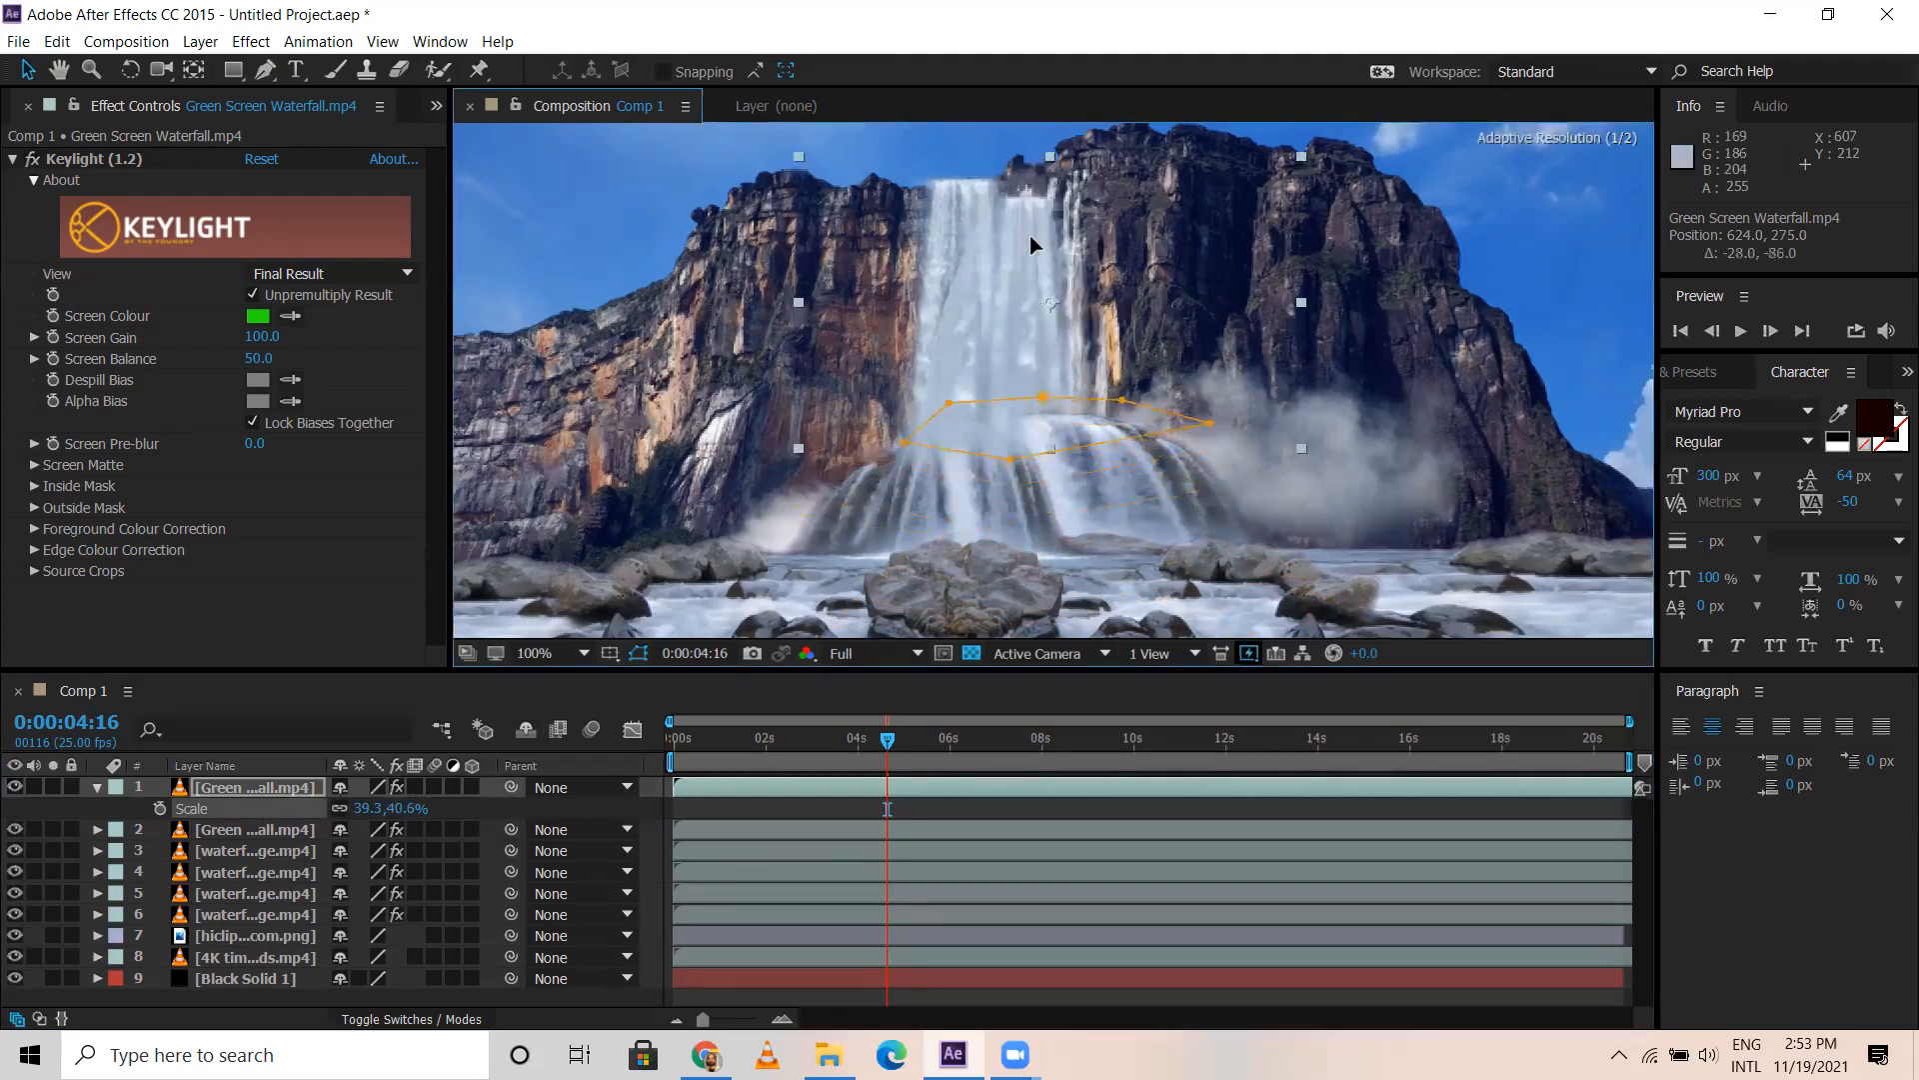
Examine the duplicate waterfall's upper edge against the cliff up close, briefly hiding and showing the layer to compare
scroll(1005, 283, "up", 1)
key("h")
left_click_drag(1108, 250, 1111, 540)
scroll(1115, 360, "up", 3)
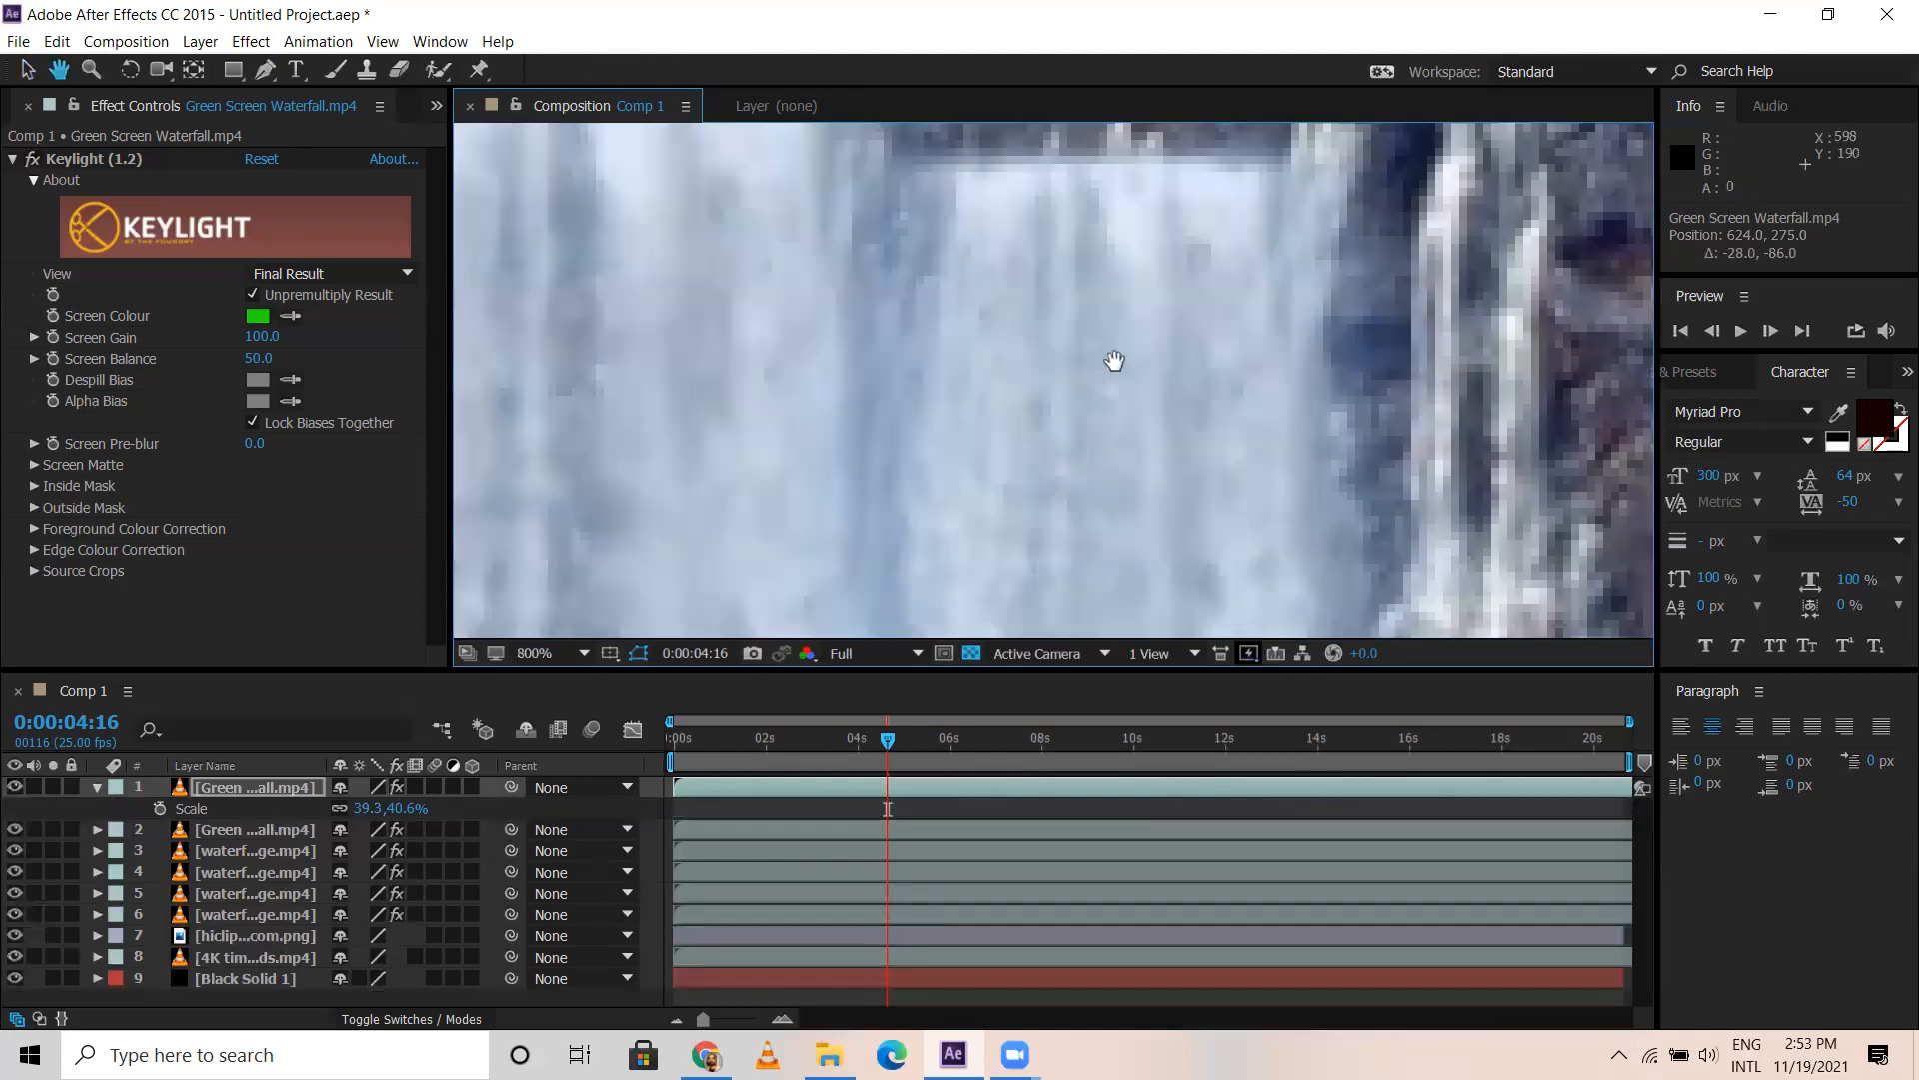
scroll(1144, 291, "down", 1)
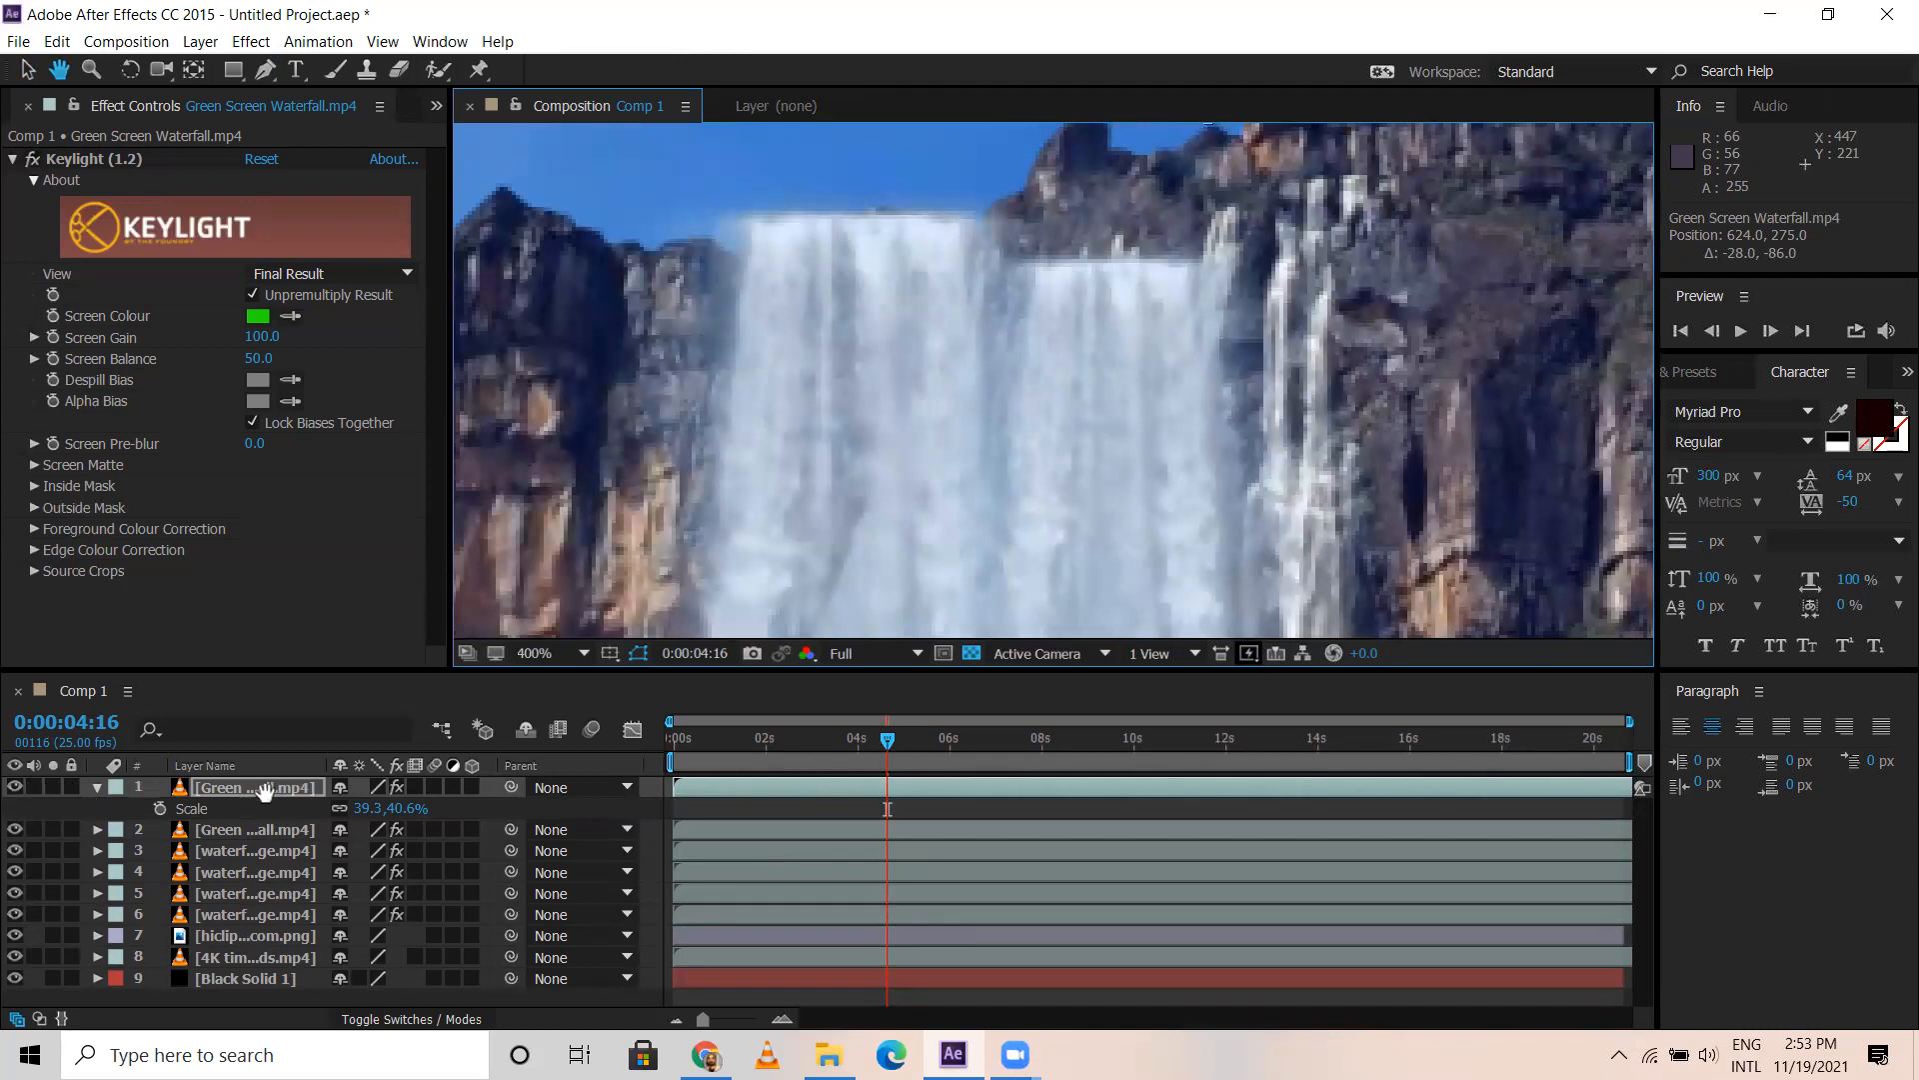
left_click(27, 69)
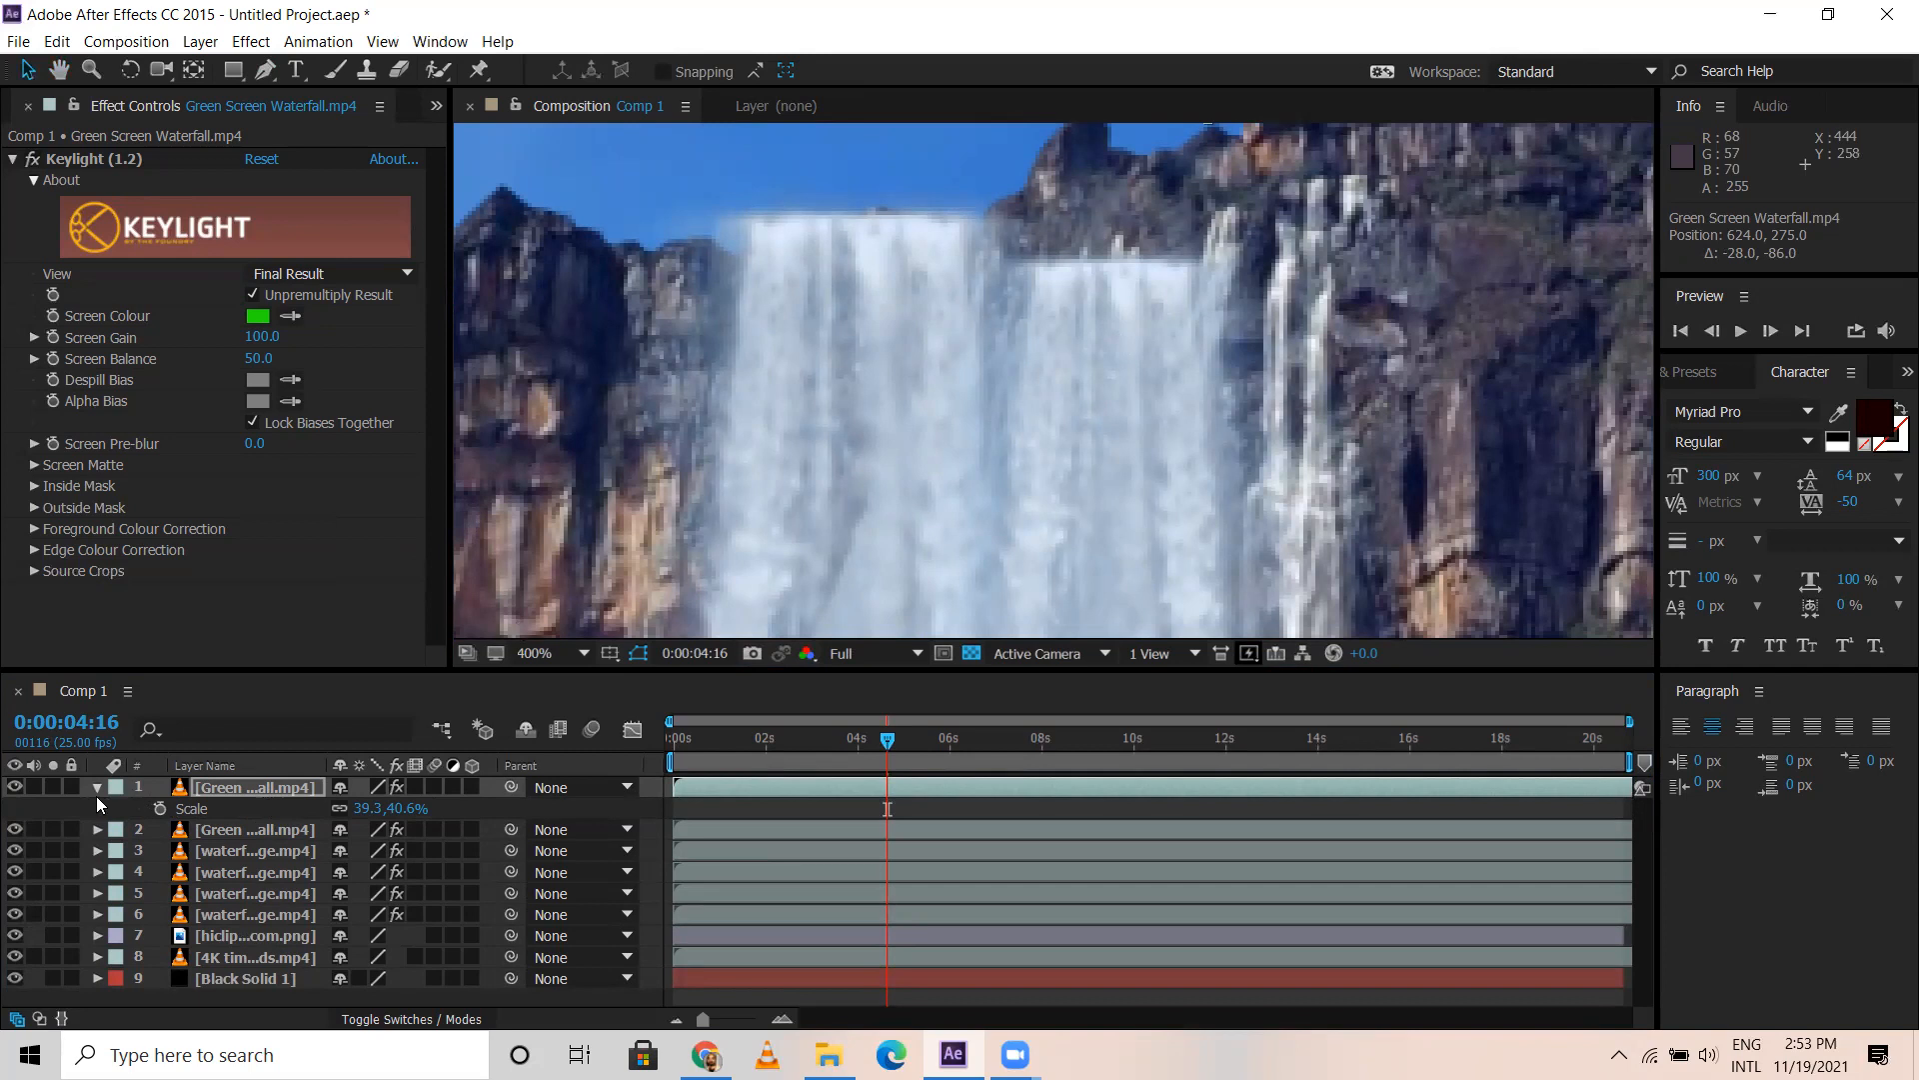
left_click(15, 788)
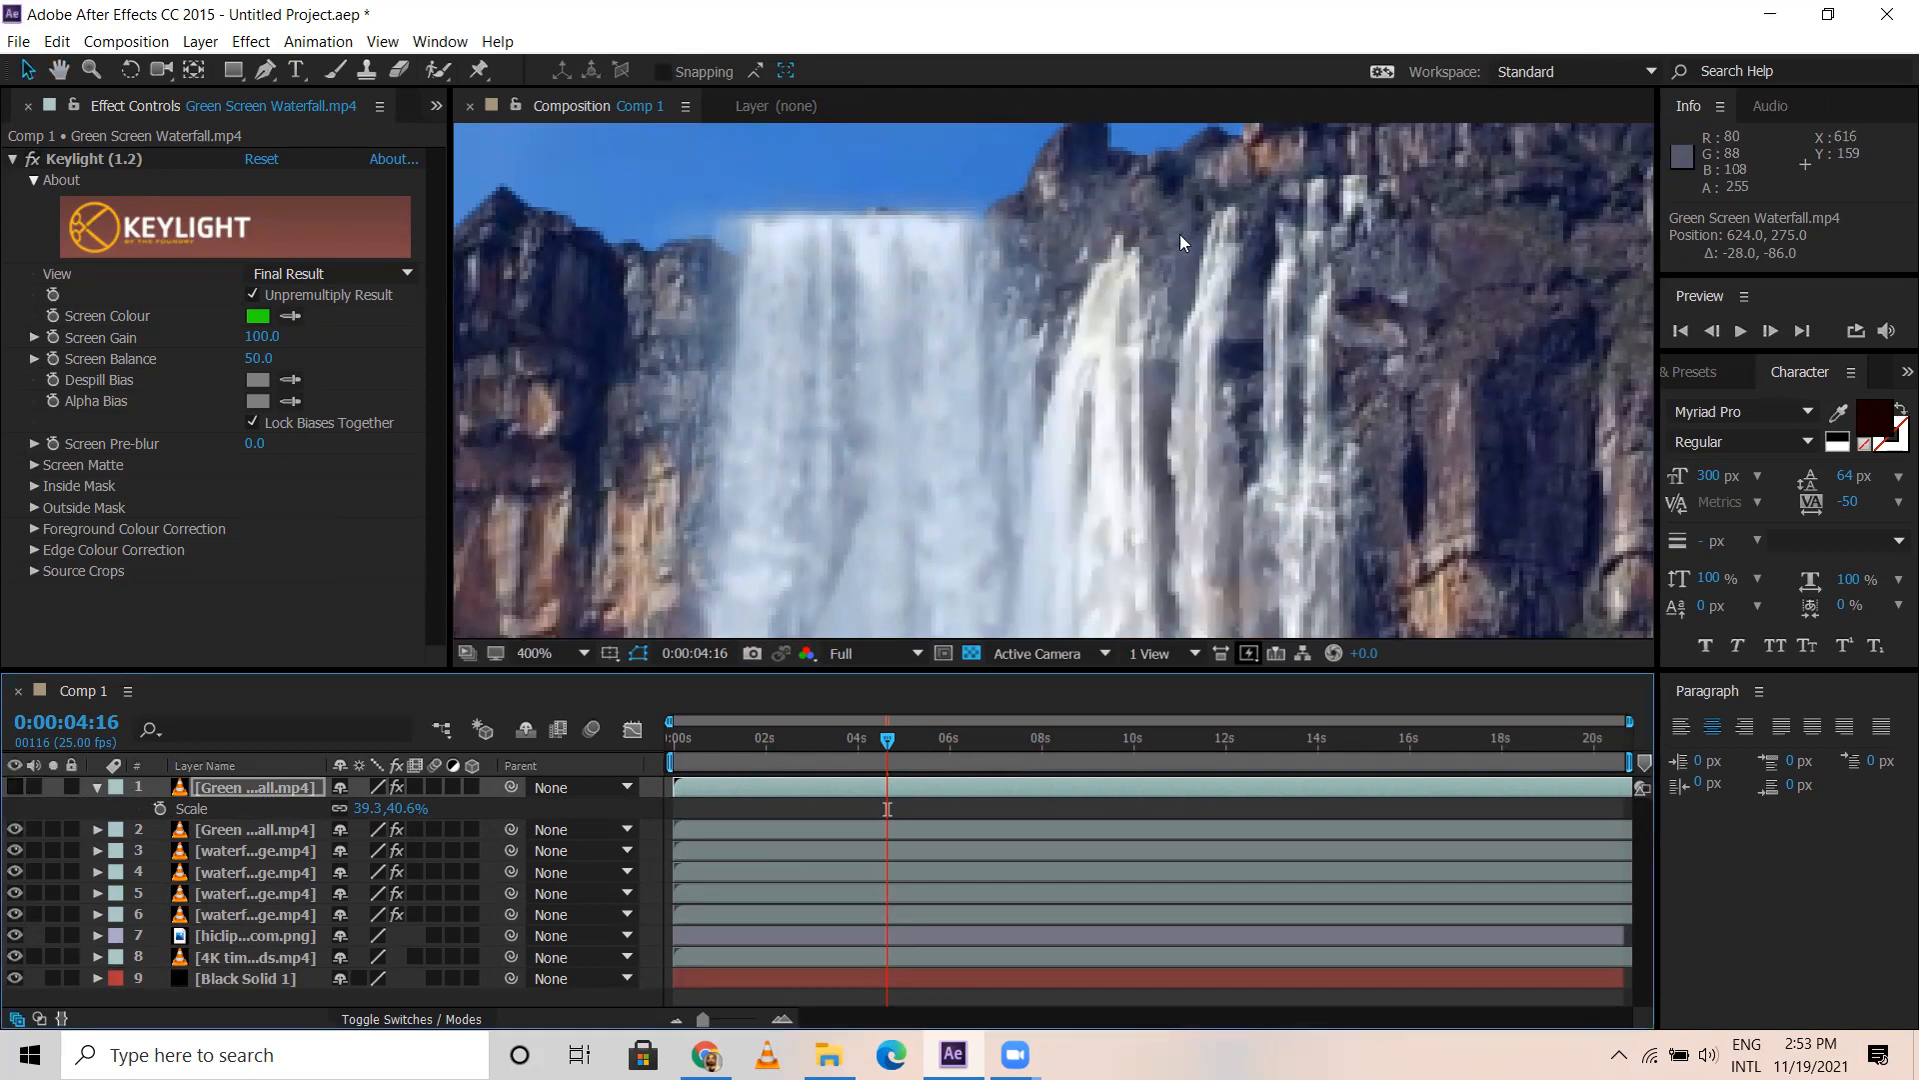
left_click(14, 788)
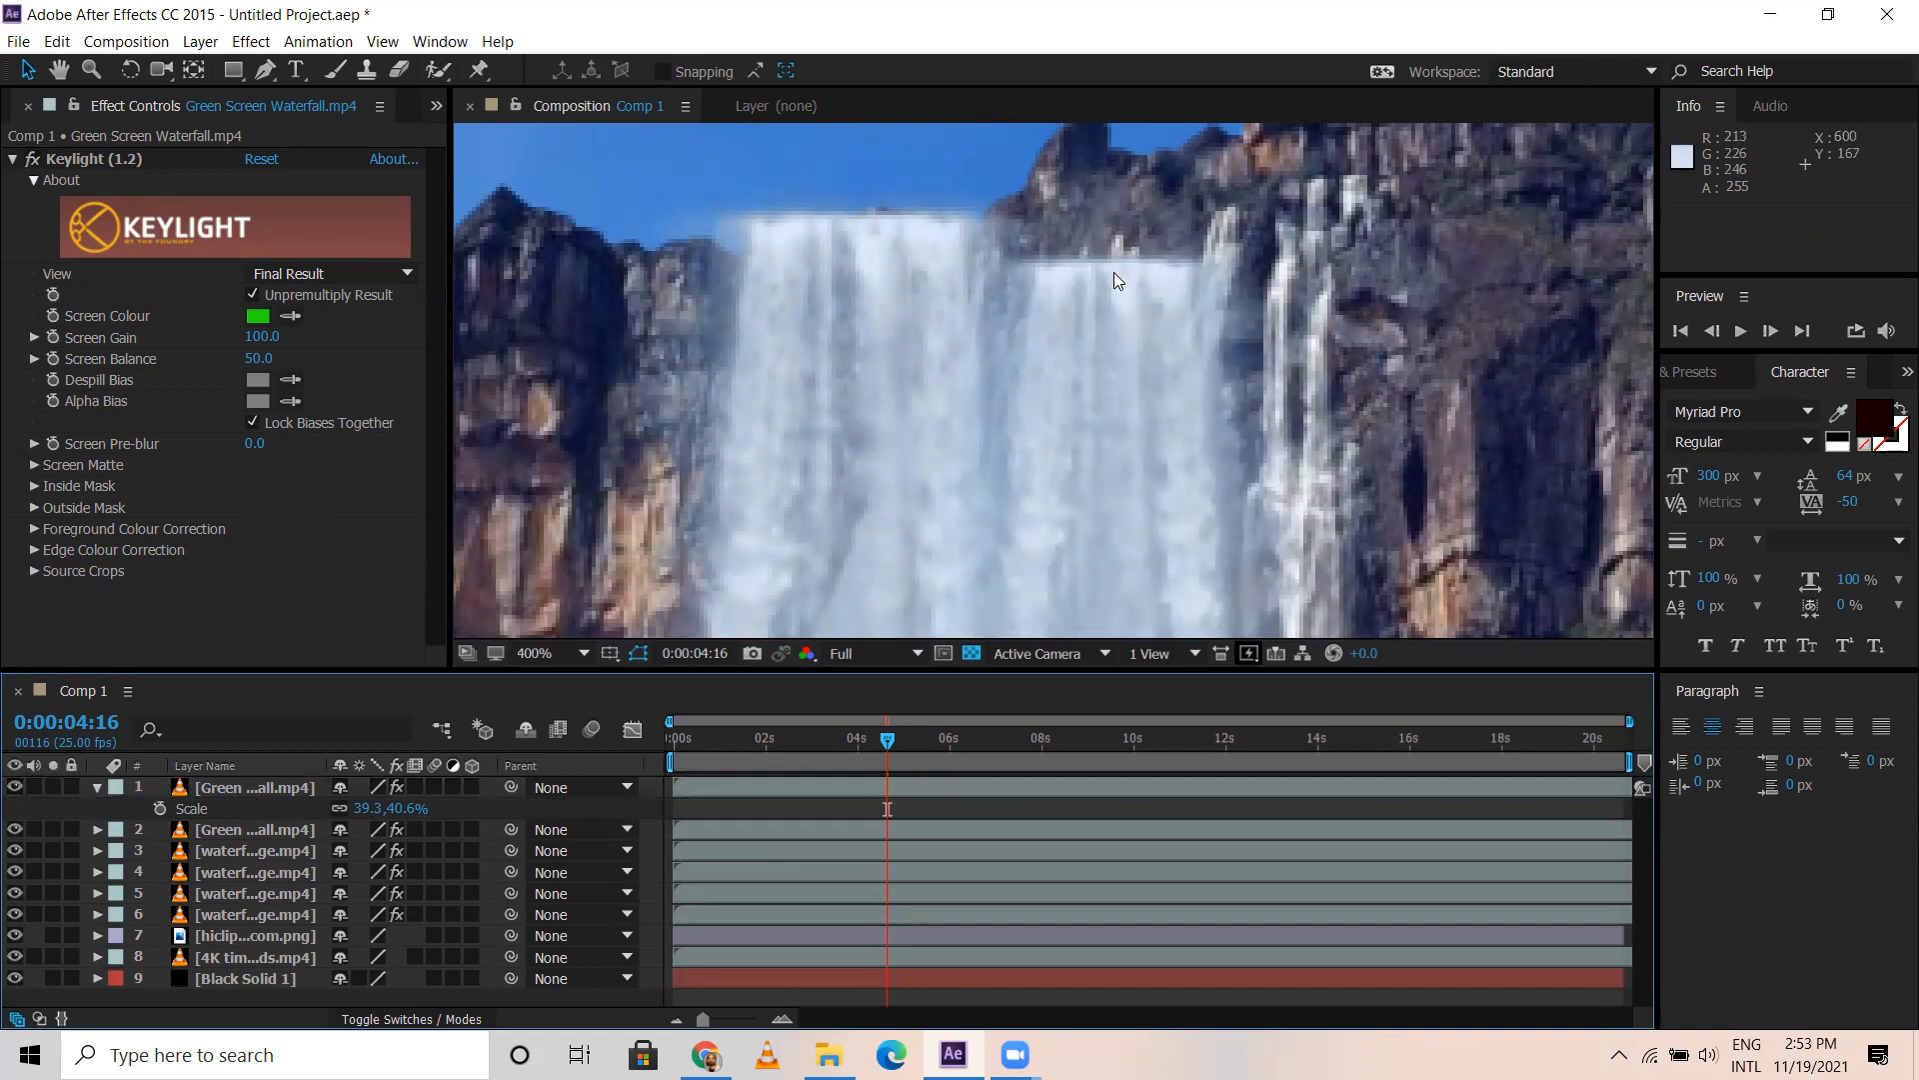
Try a closed 18-point mask on the duplicate waterfall, tracing a narrow peak at its top edge and looping around the cliff
left_click(256, 781)
left_click(265, 70)
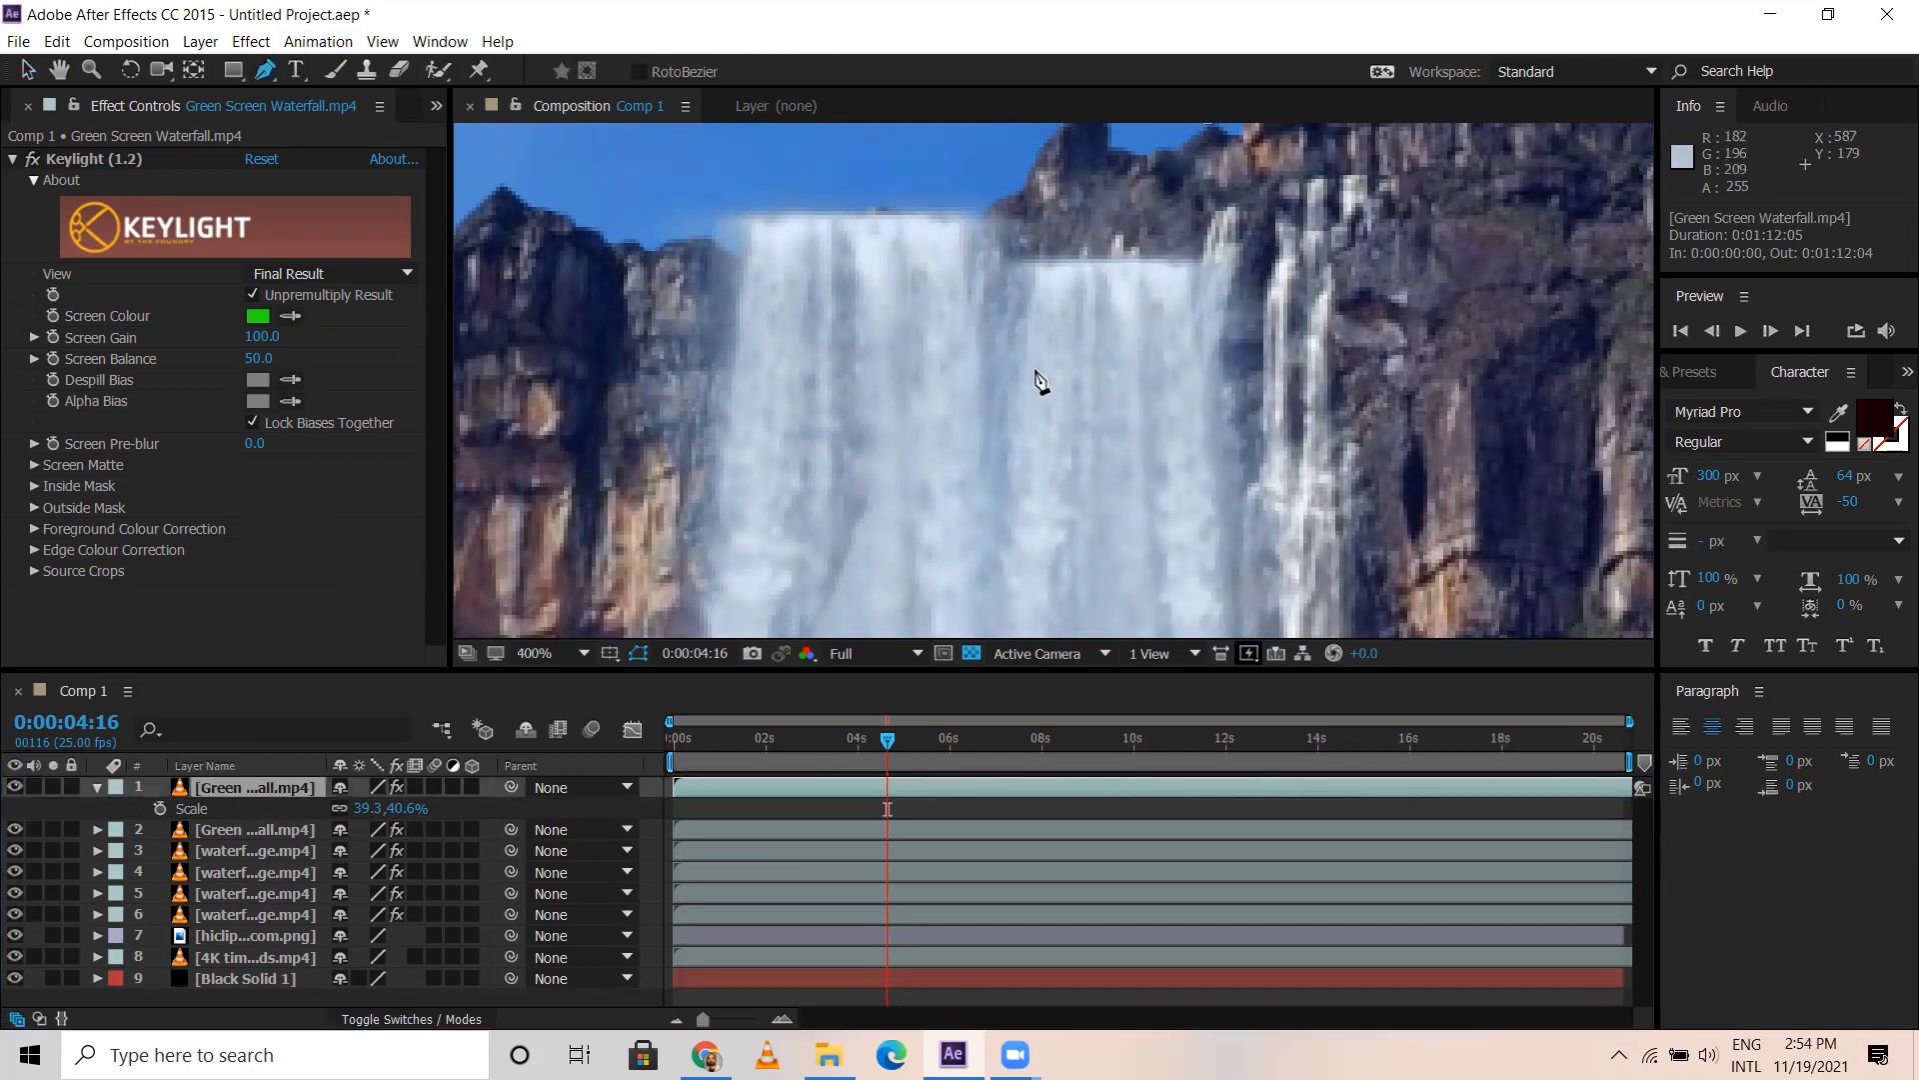
left_click(994, 540)
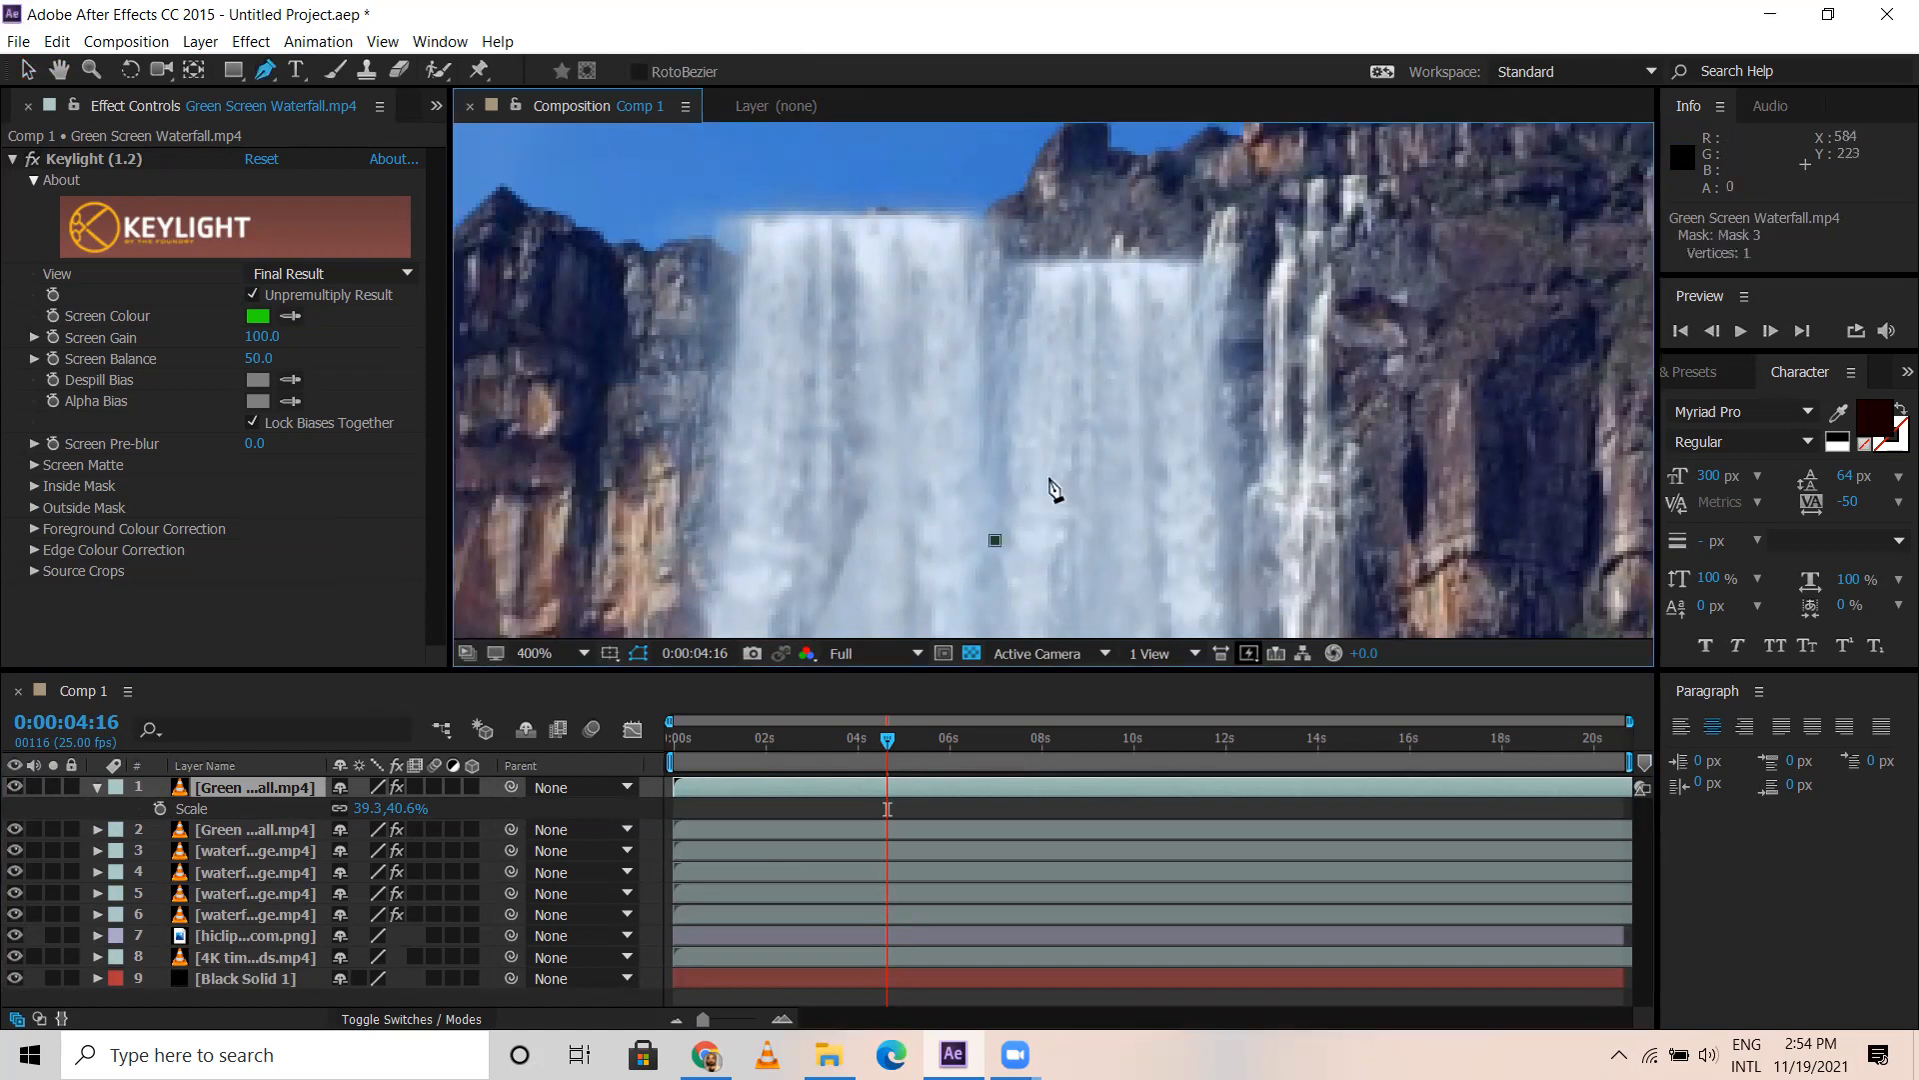
left_click(1075, 384)
left_click(1087, 258)
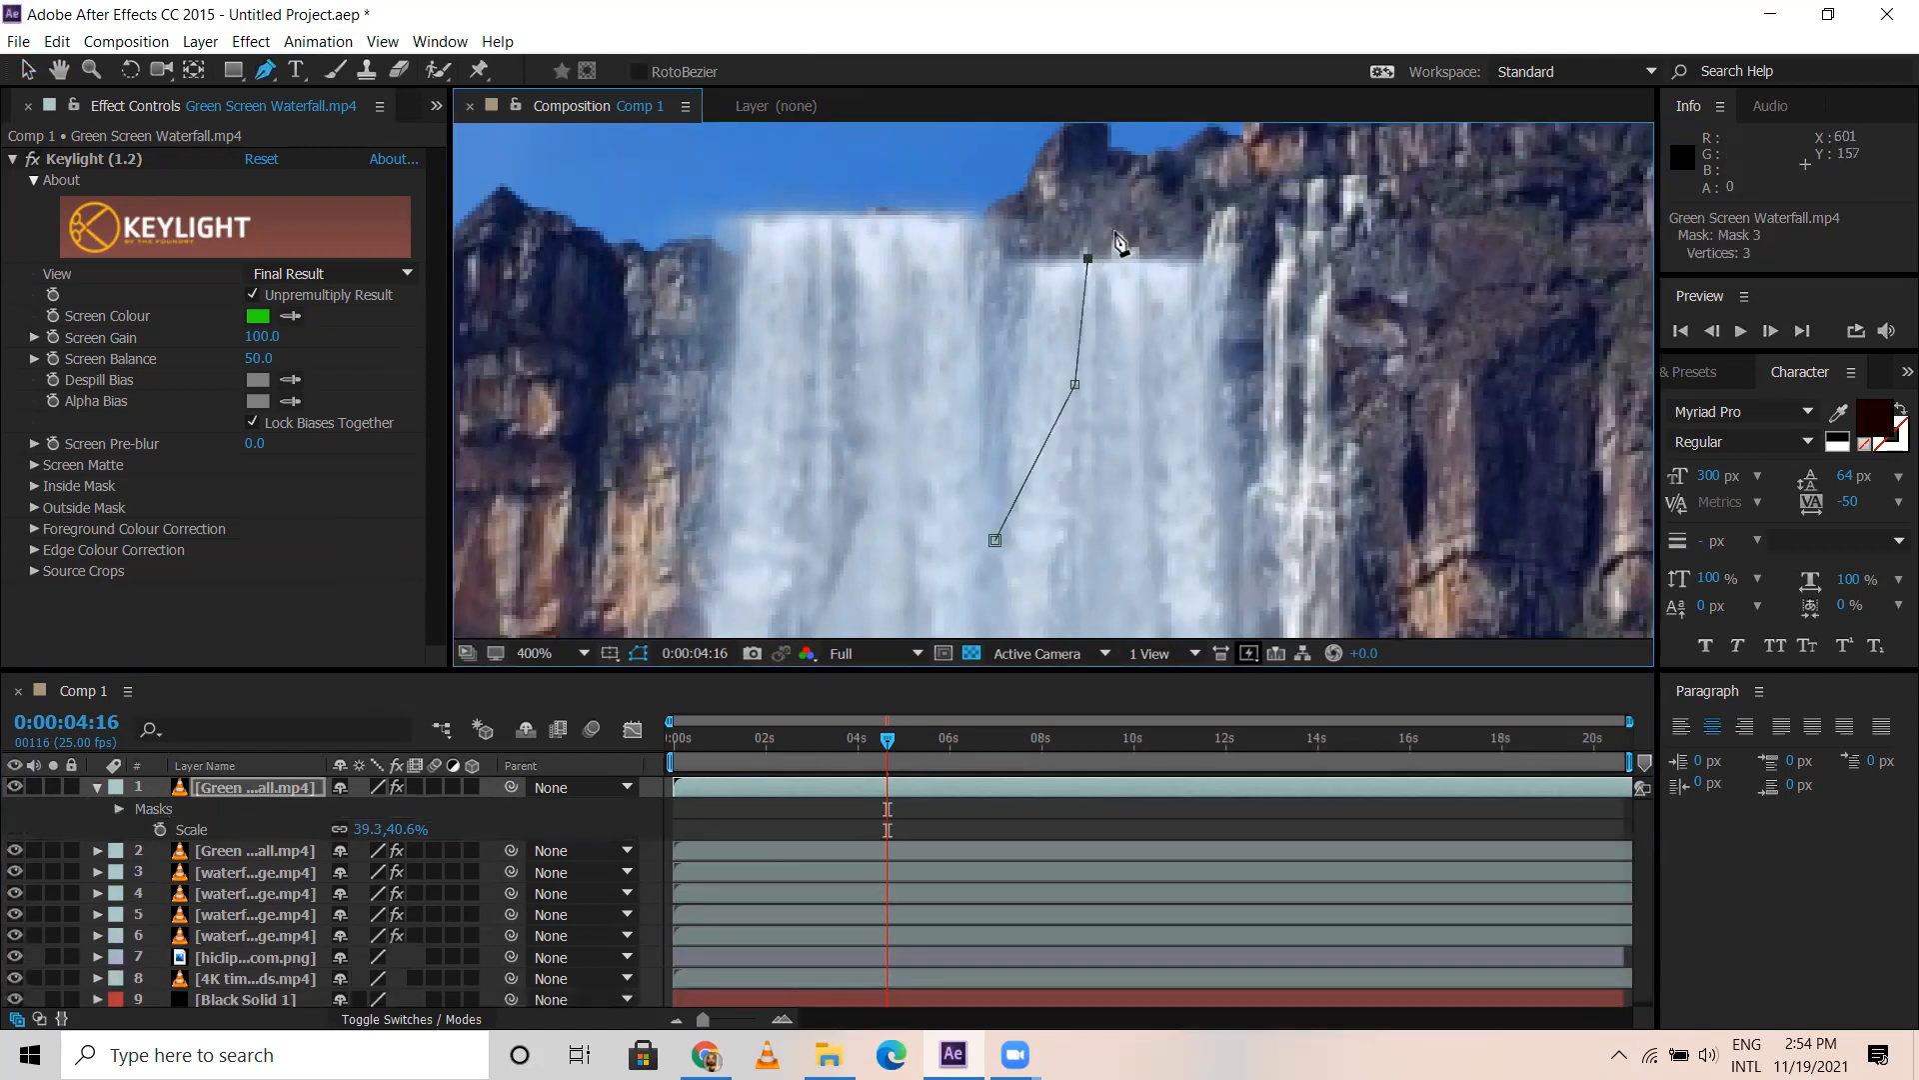
left_click(1112, 233)
left_click(1137, 262)
left_click(1170, 443)
left_click(1205, 550)
left_click(1262, 602)
left_click(1368, 476)
left_click(1337, 225)
left_click(1212, 163)
left_click(964, 202)
left_click_drag(897, 315, 869, 550)
left_click(895, 579)
left_click(958, 565)
left_click(995, 540)
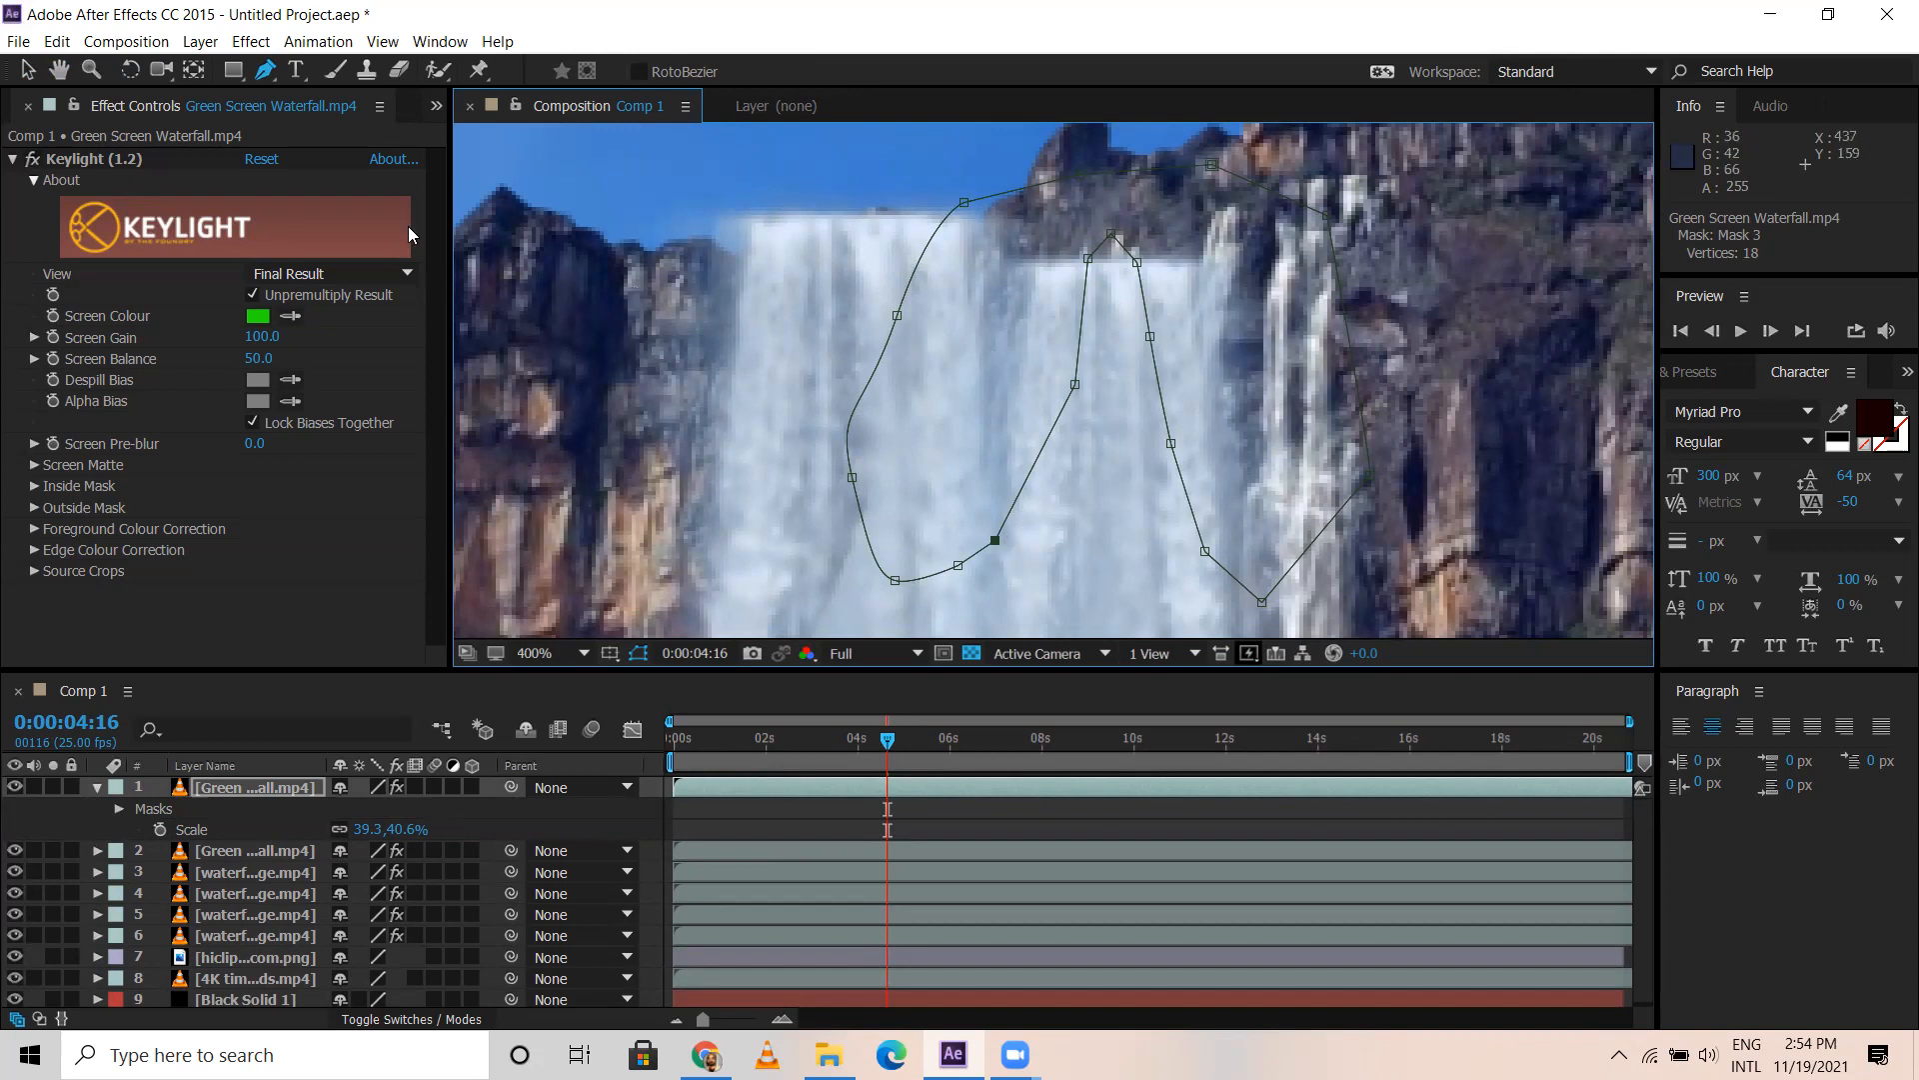
Try Mask 1 on the duplicate waterfall without inversion, restore the inversion, and delete Mask 3
left_click(120, 810)
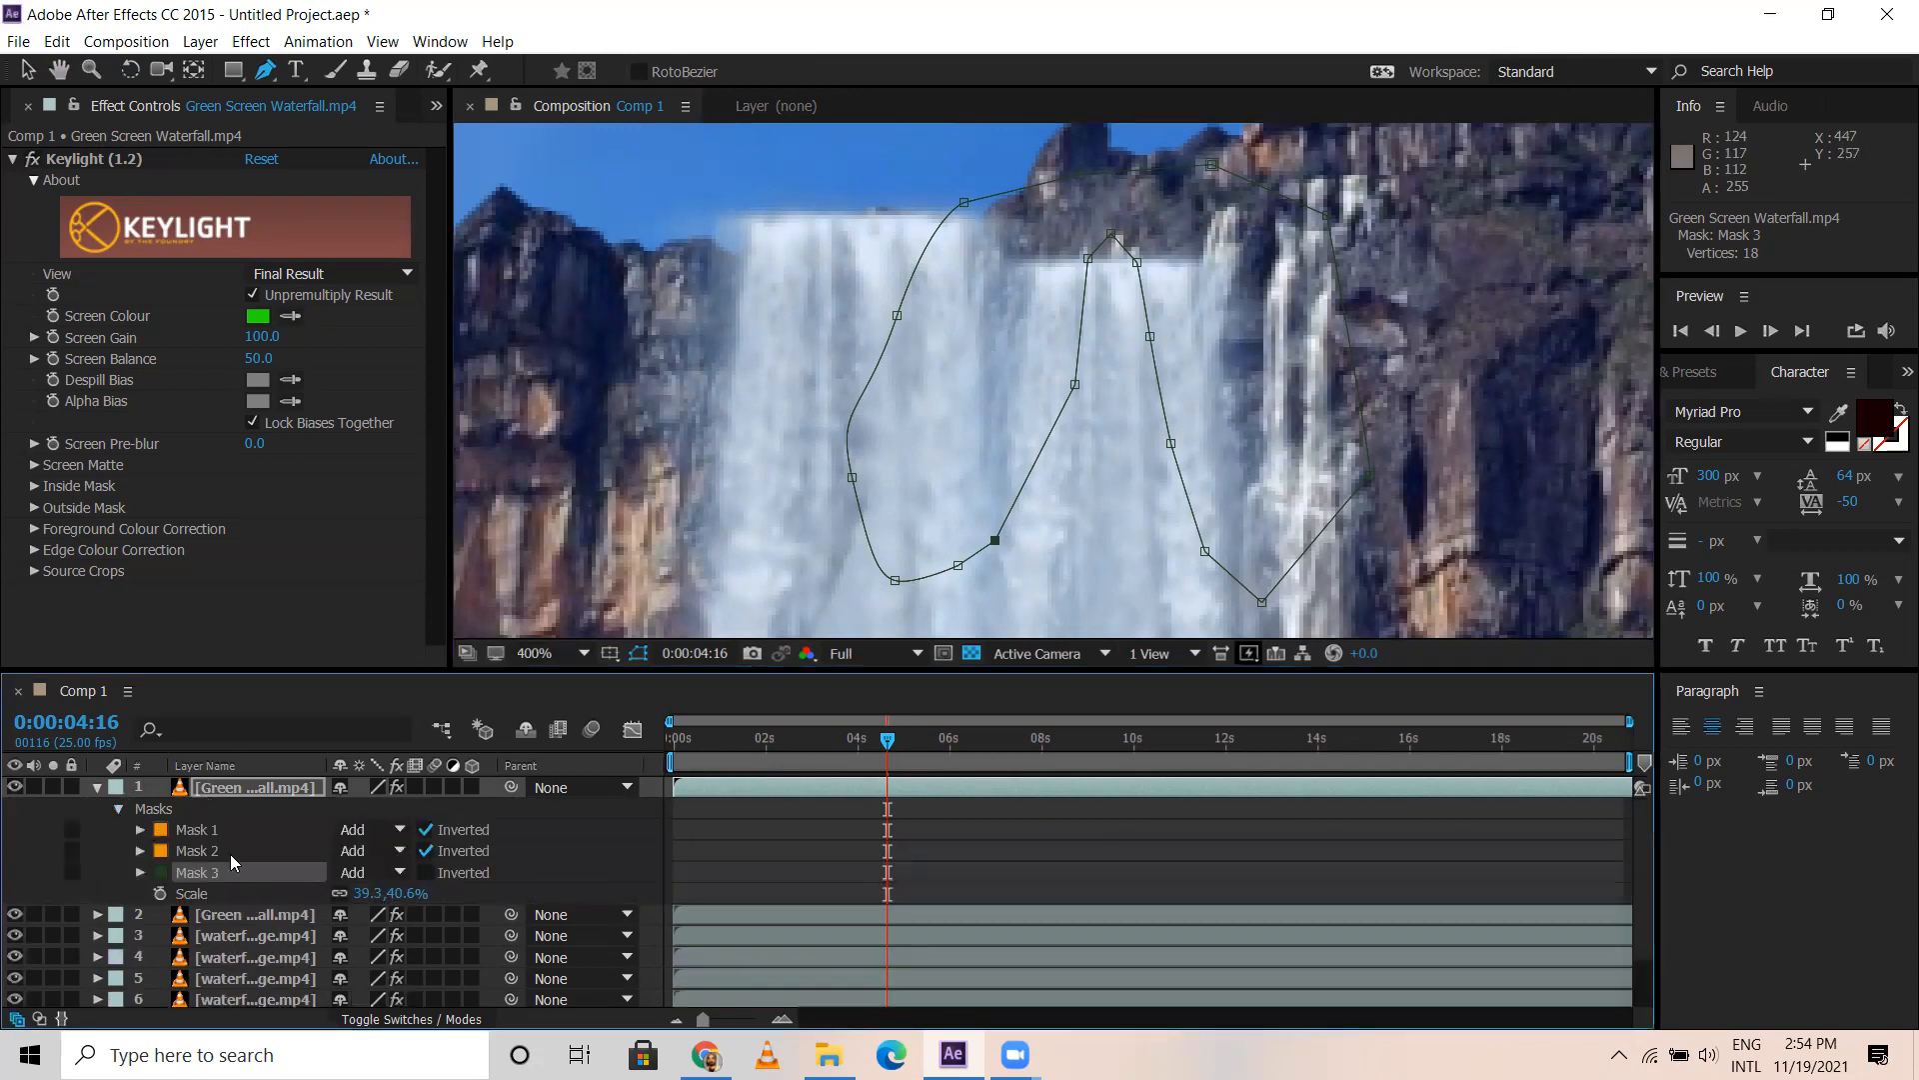
left_click(27, 69)
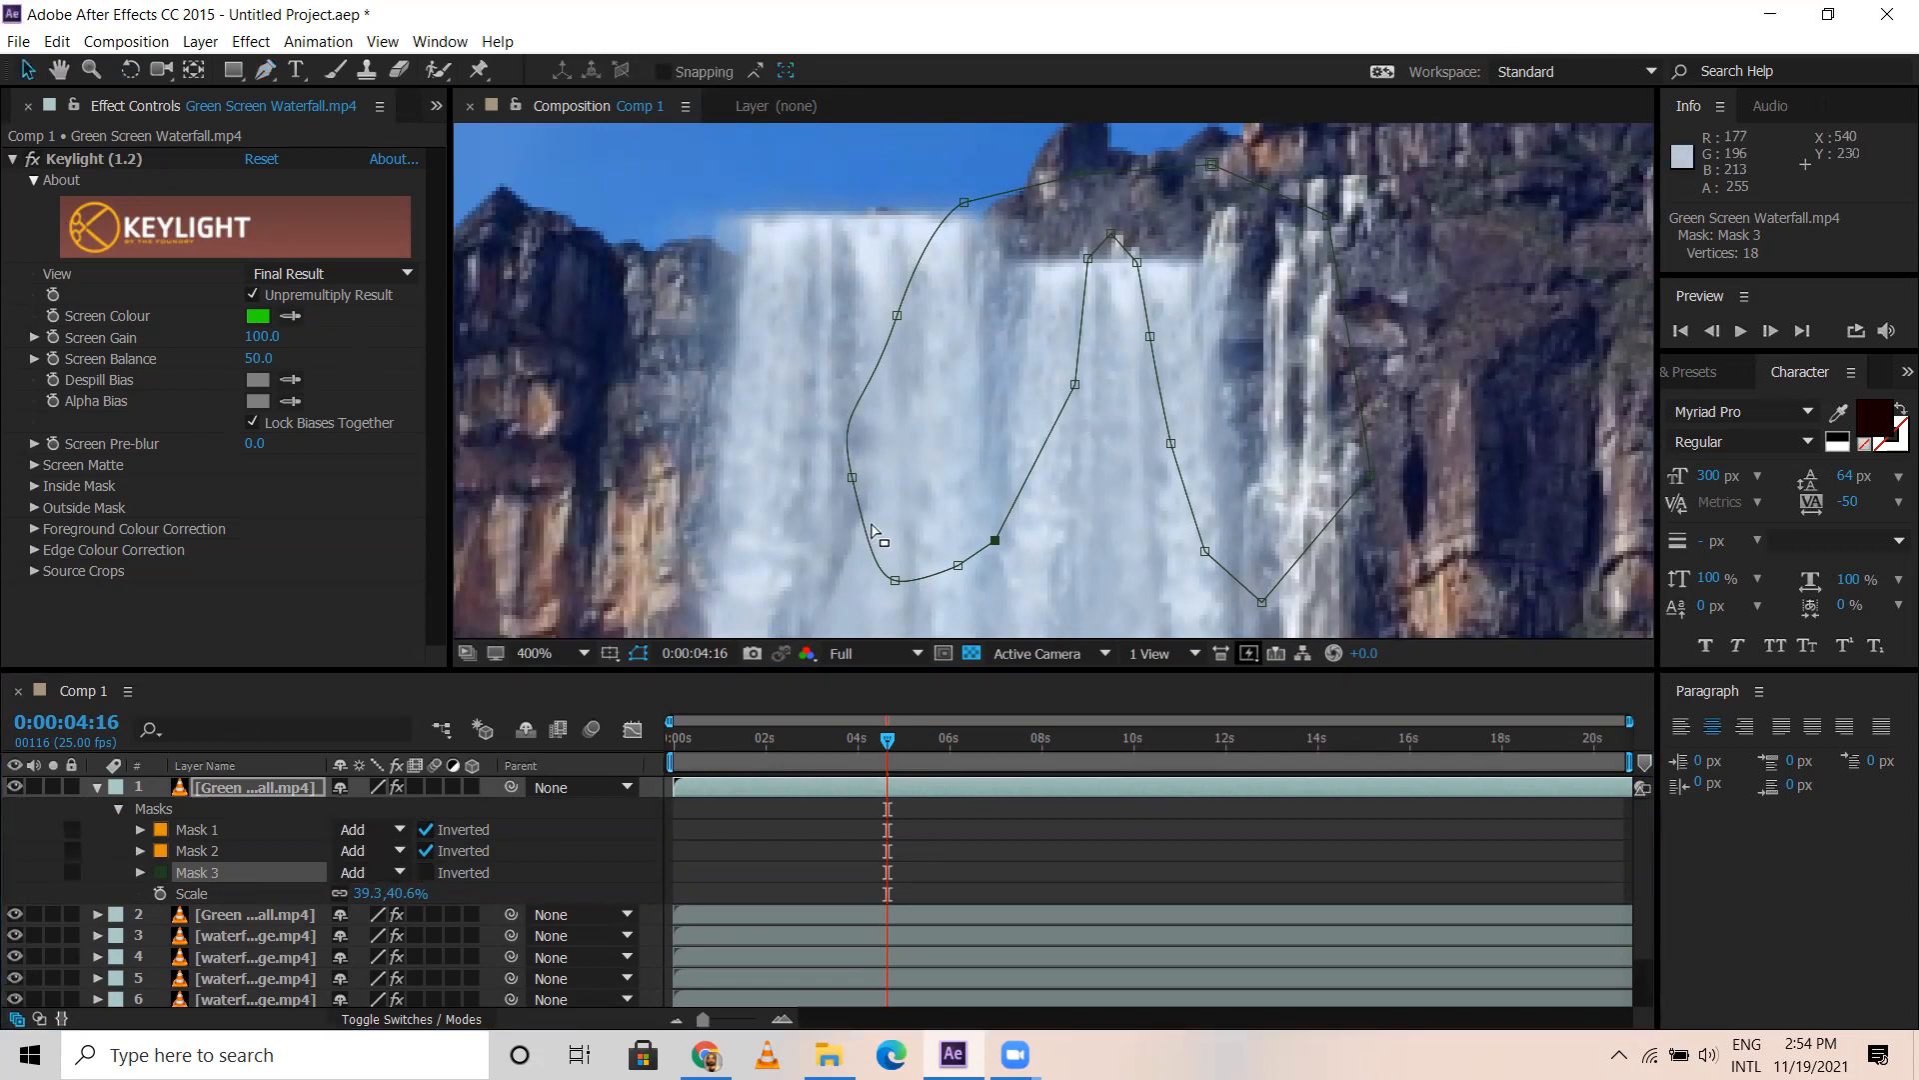
left_click(1002, 520)
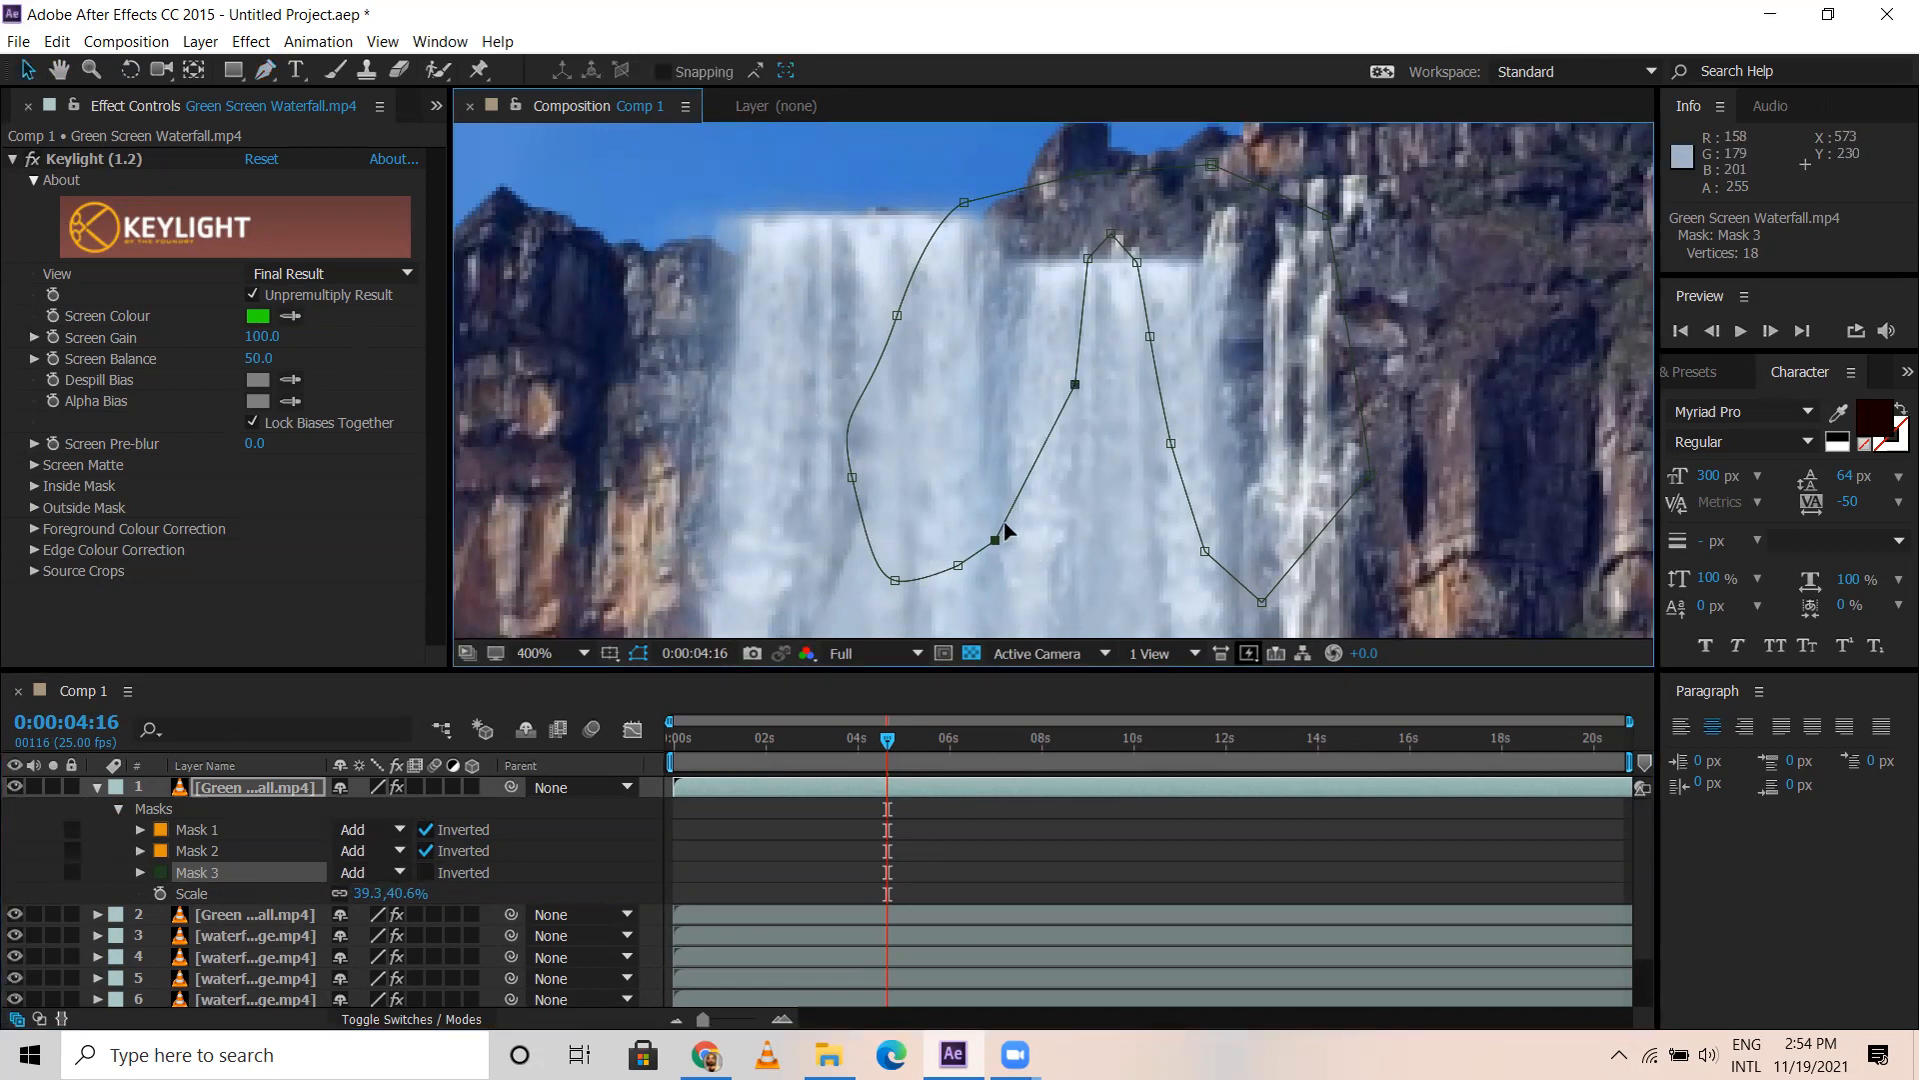
left_click(427, 830)
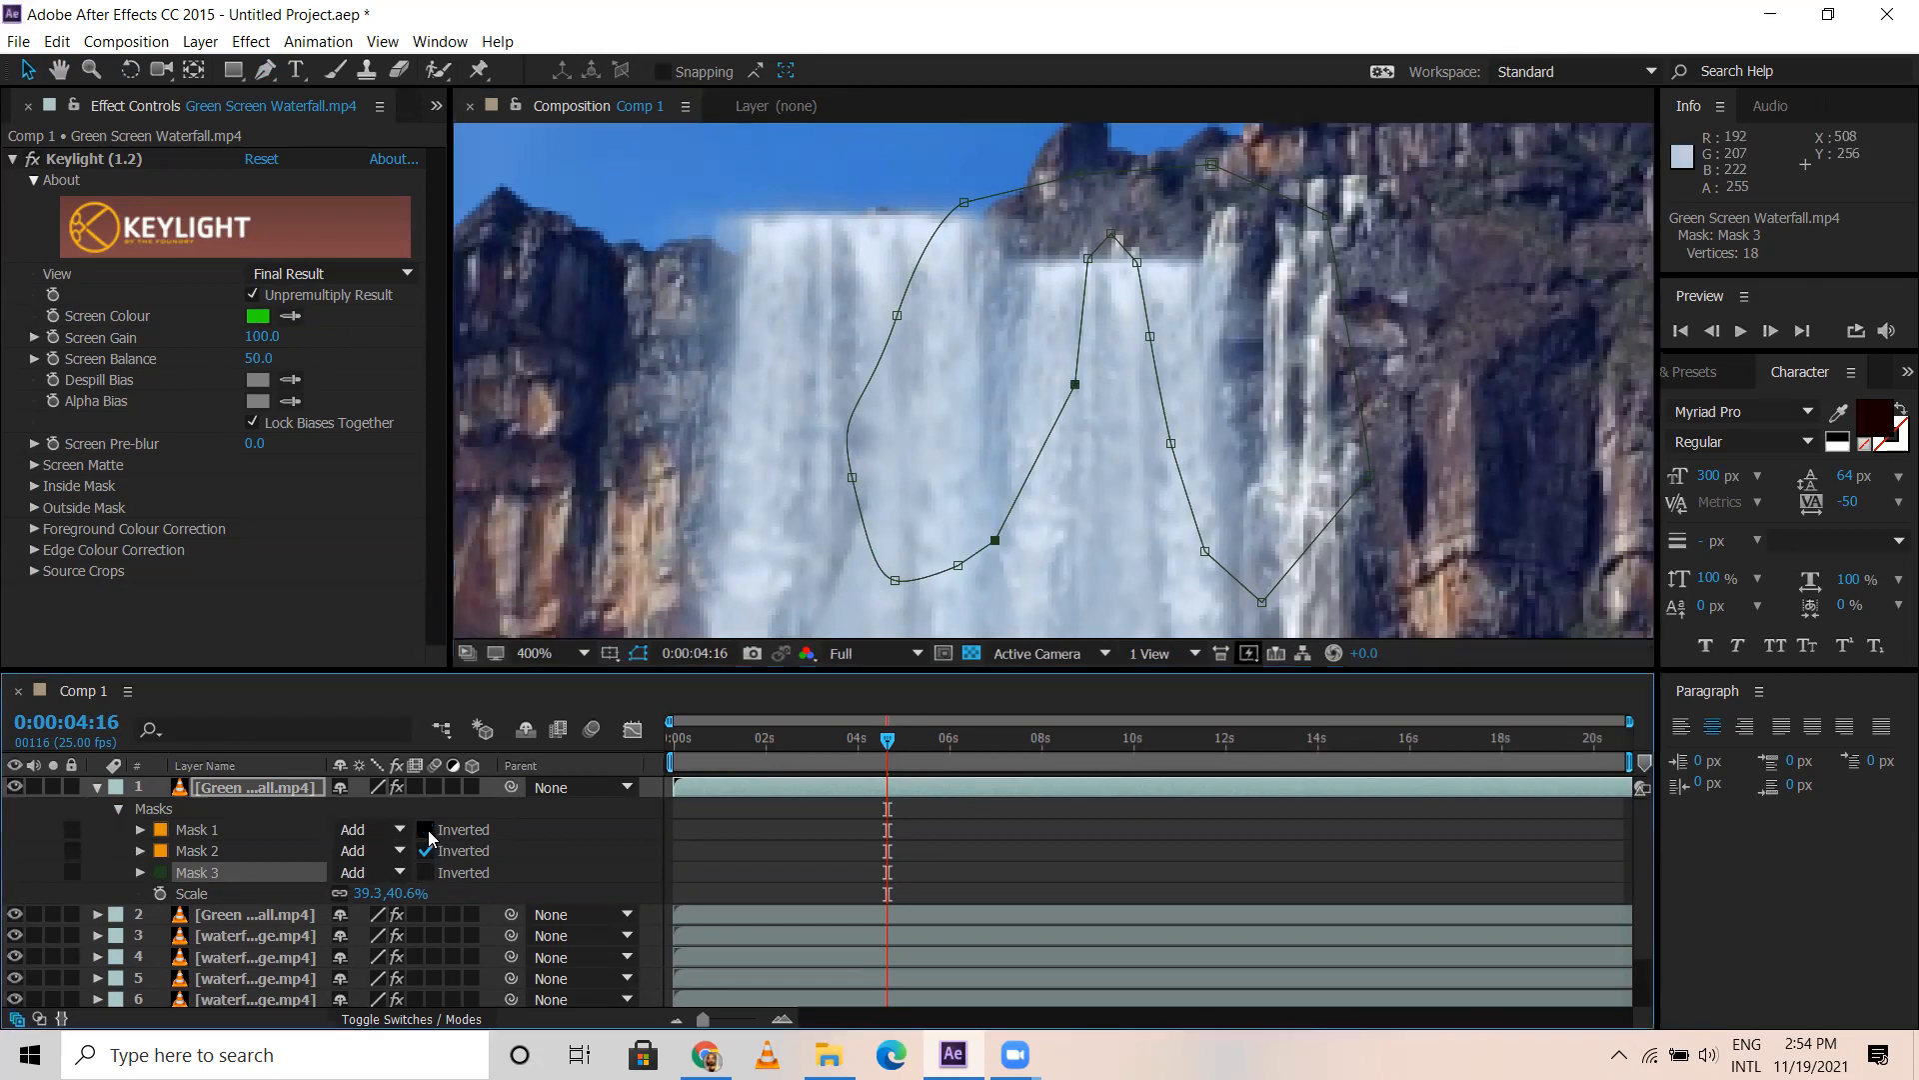
left_click(222, 789)
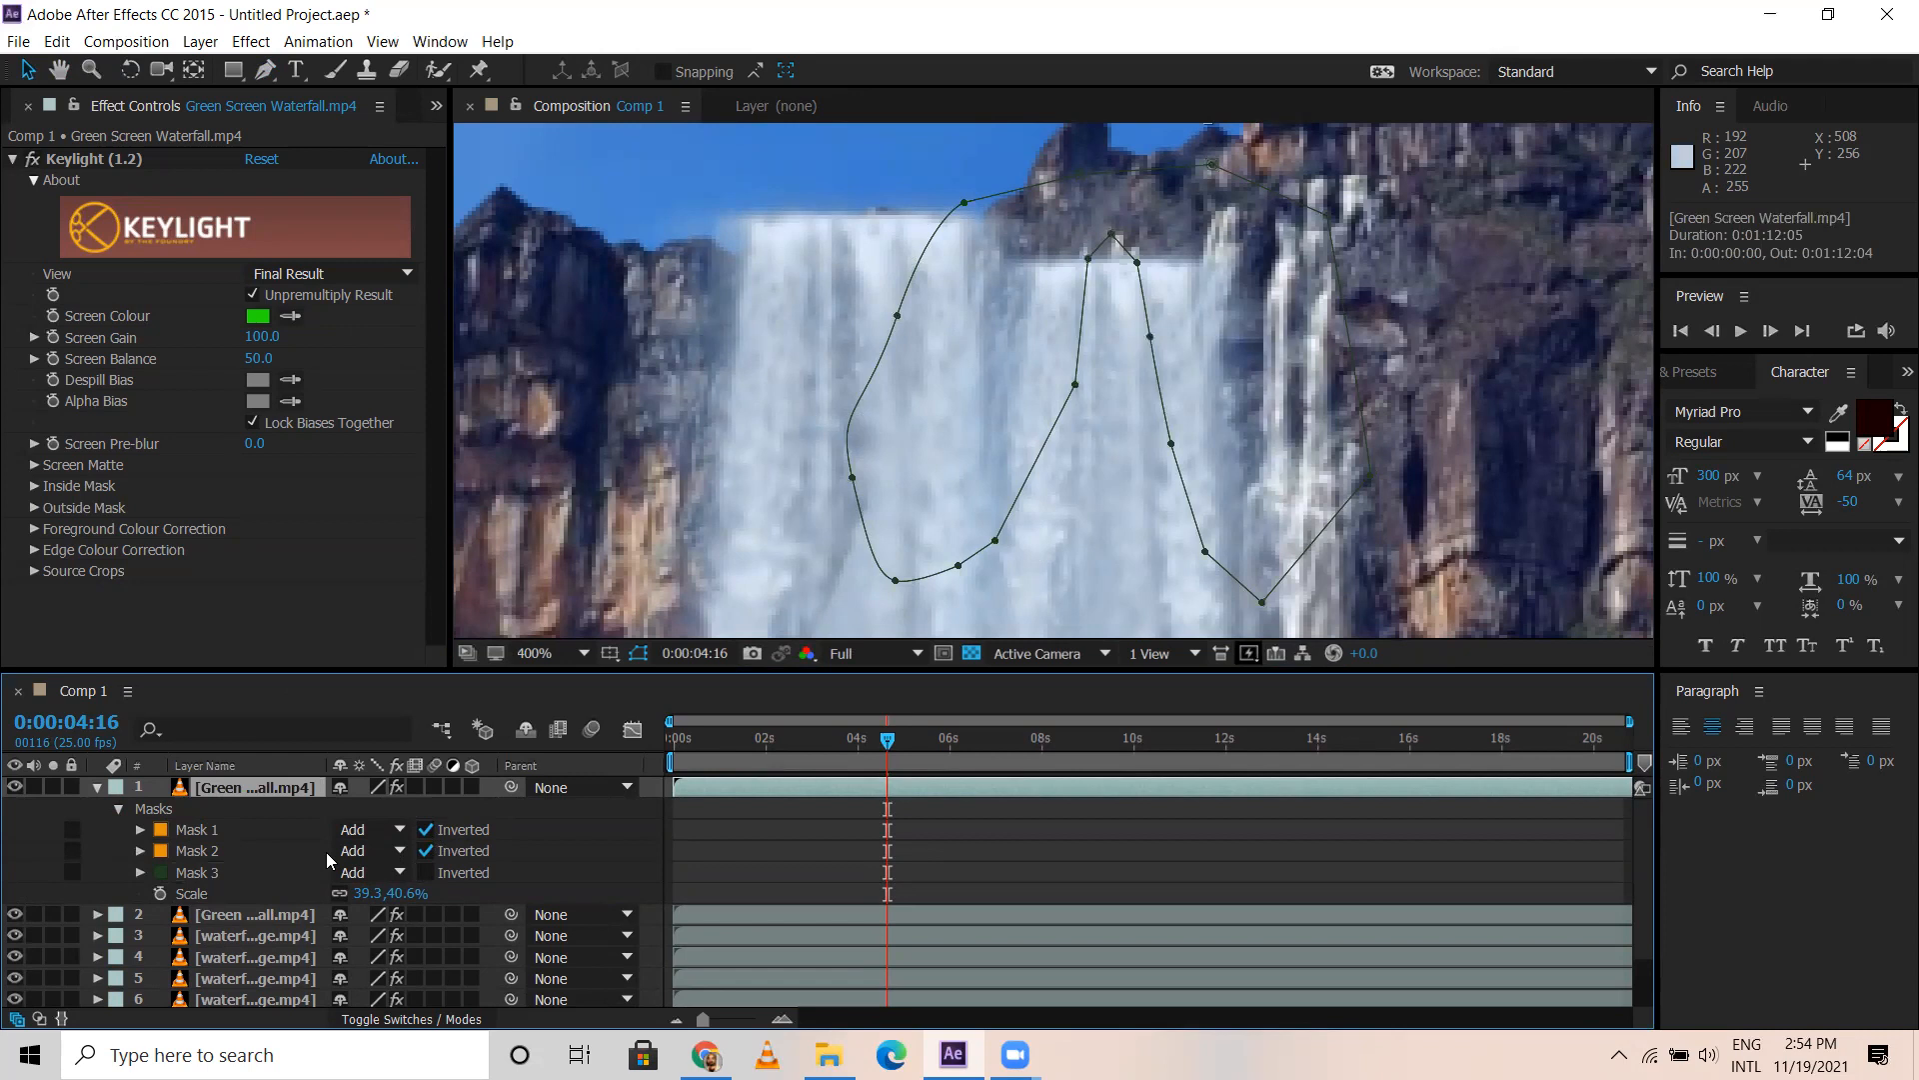
scroll(328, 853, "down", 1)
scroll(256, 822, "up", 1)
left_click(200, 873)
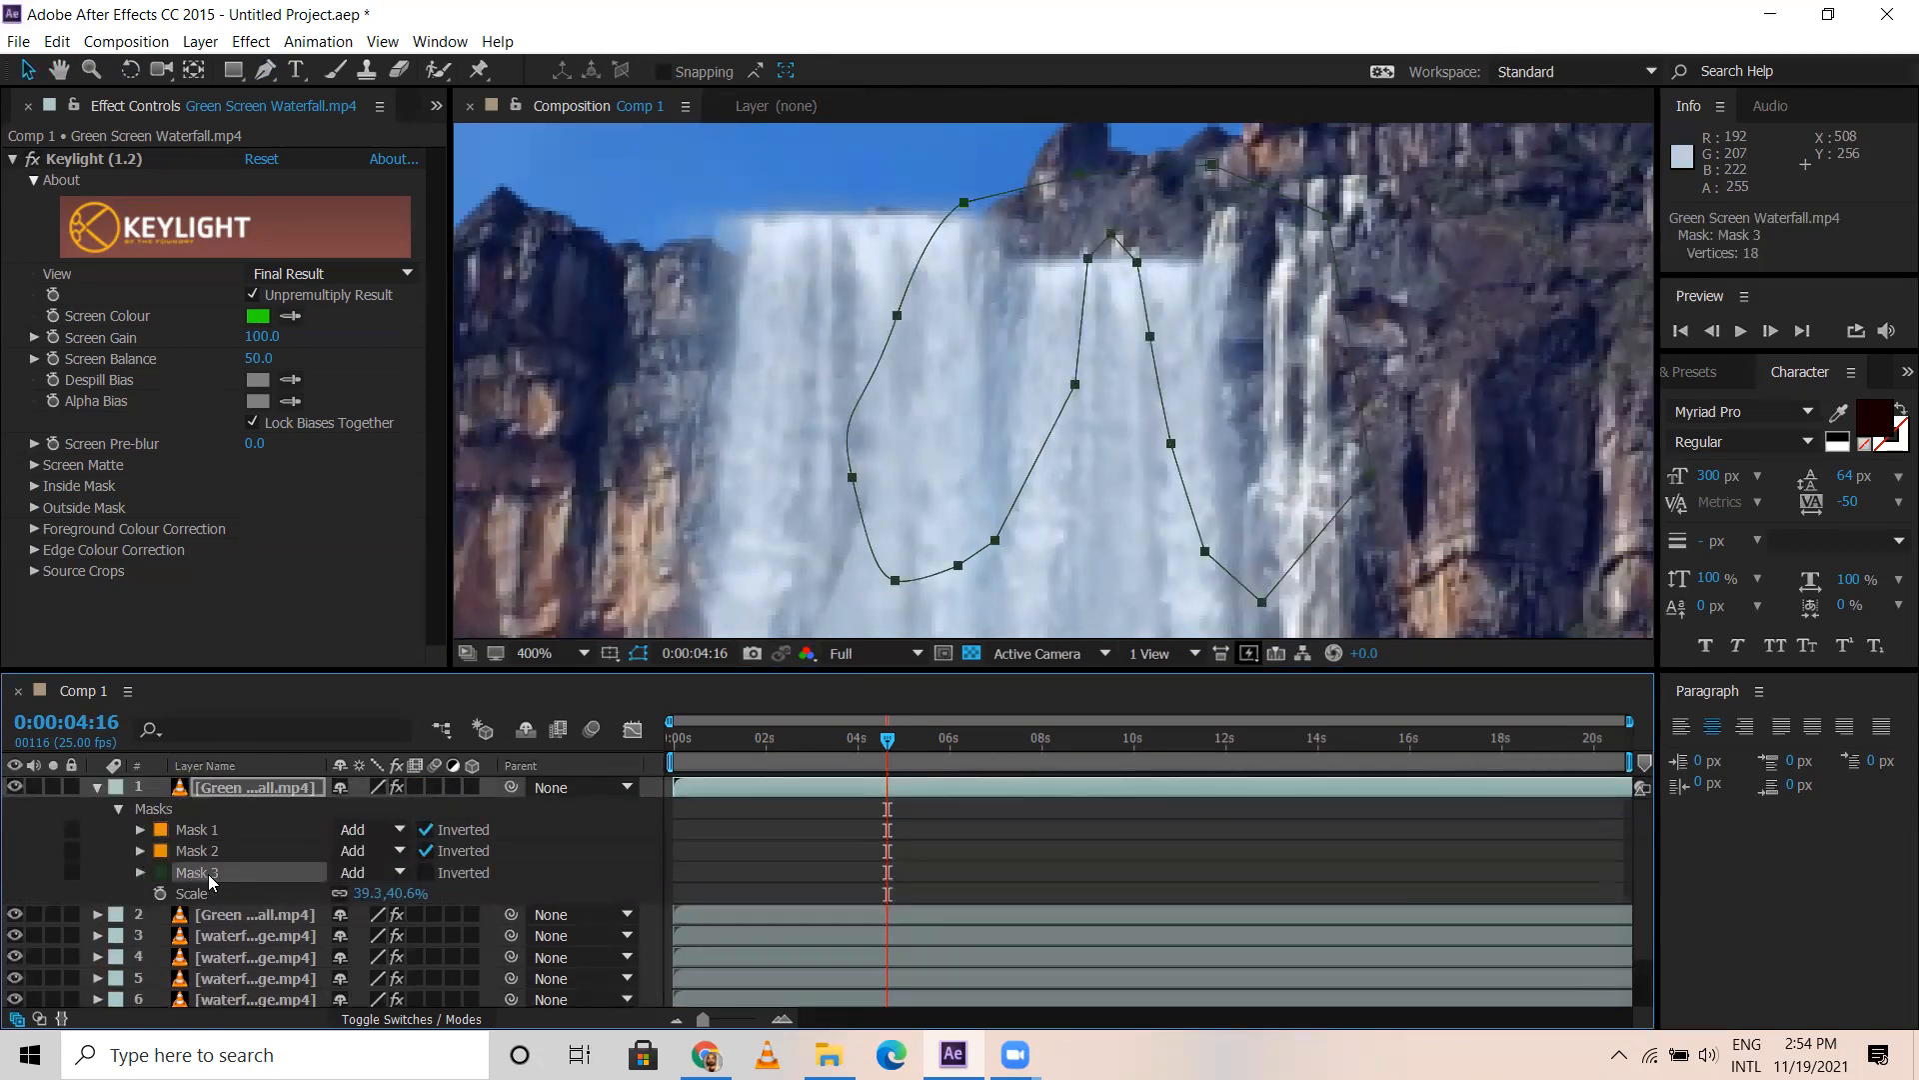
key("Delete")
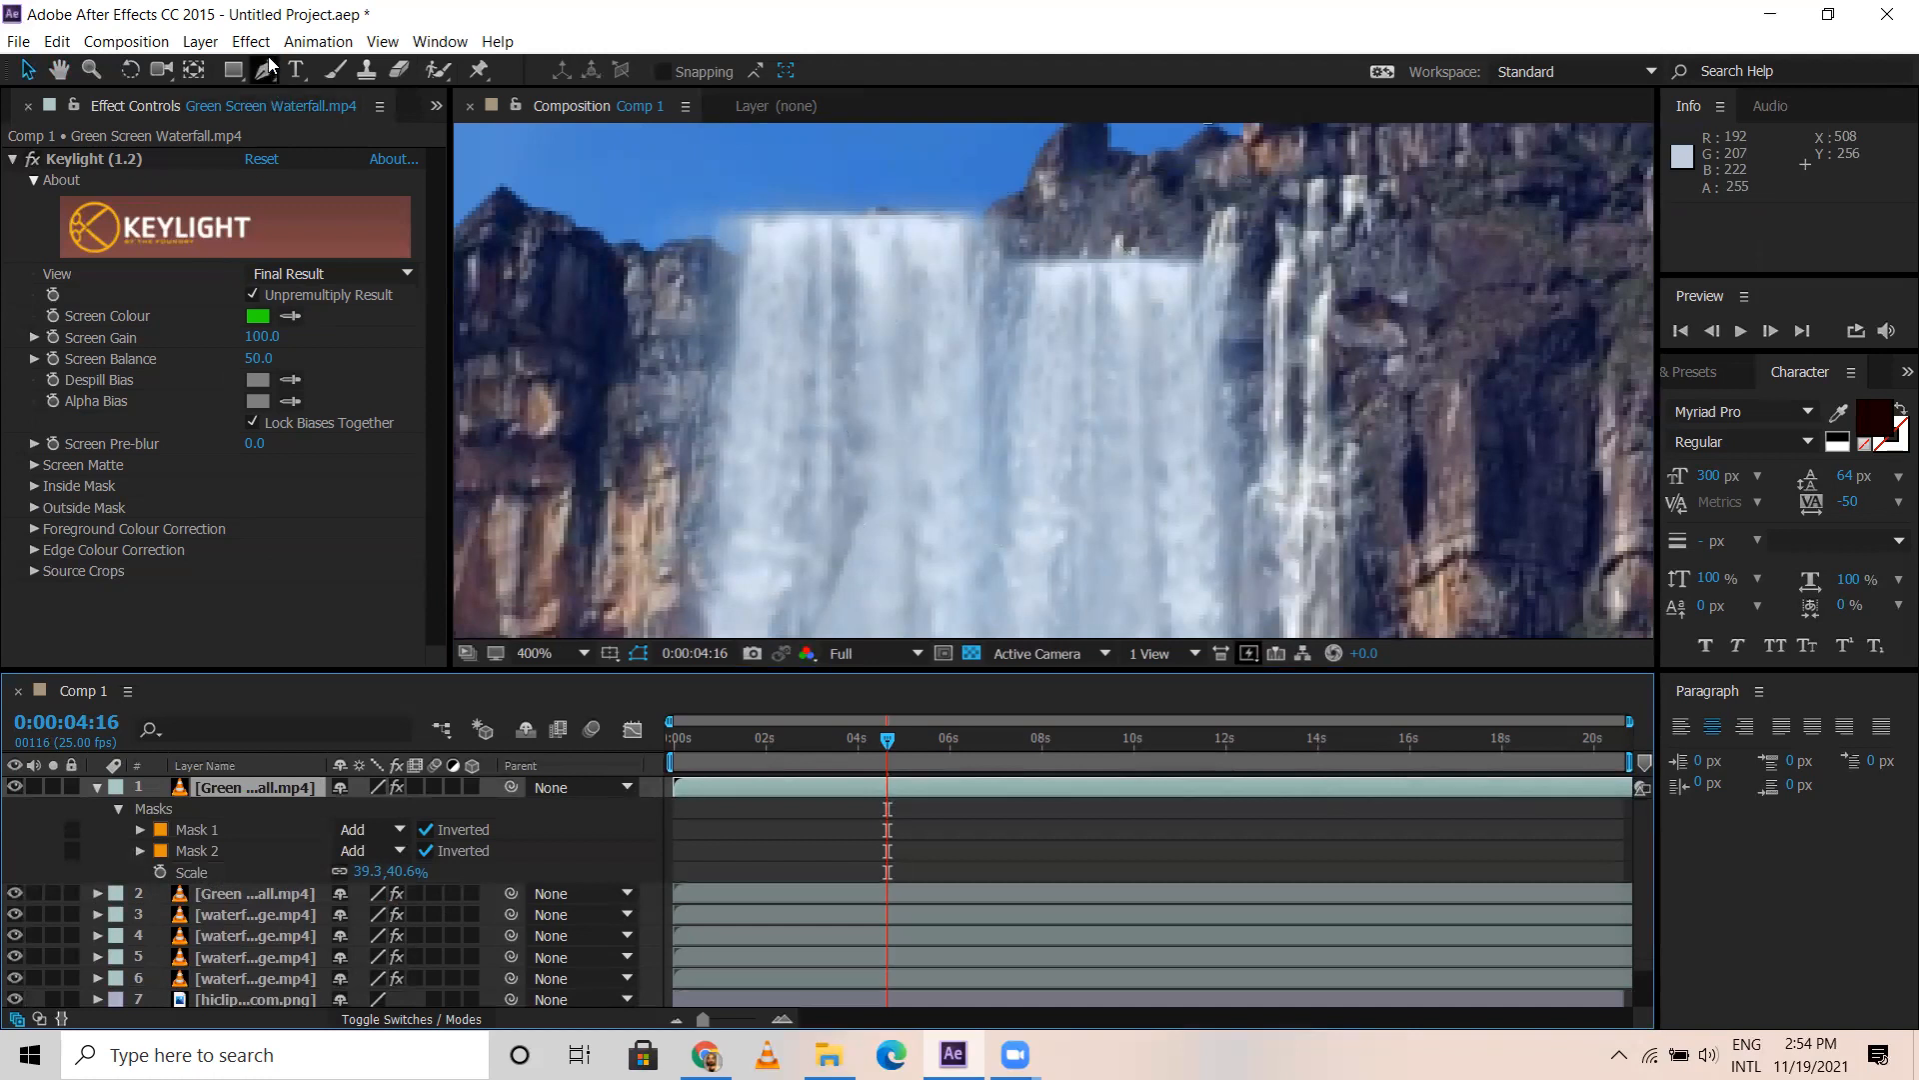
Delete Mask 1 and Mask 2 from the duplicate Green Screen Waterfall layer
left_click(222, 829)
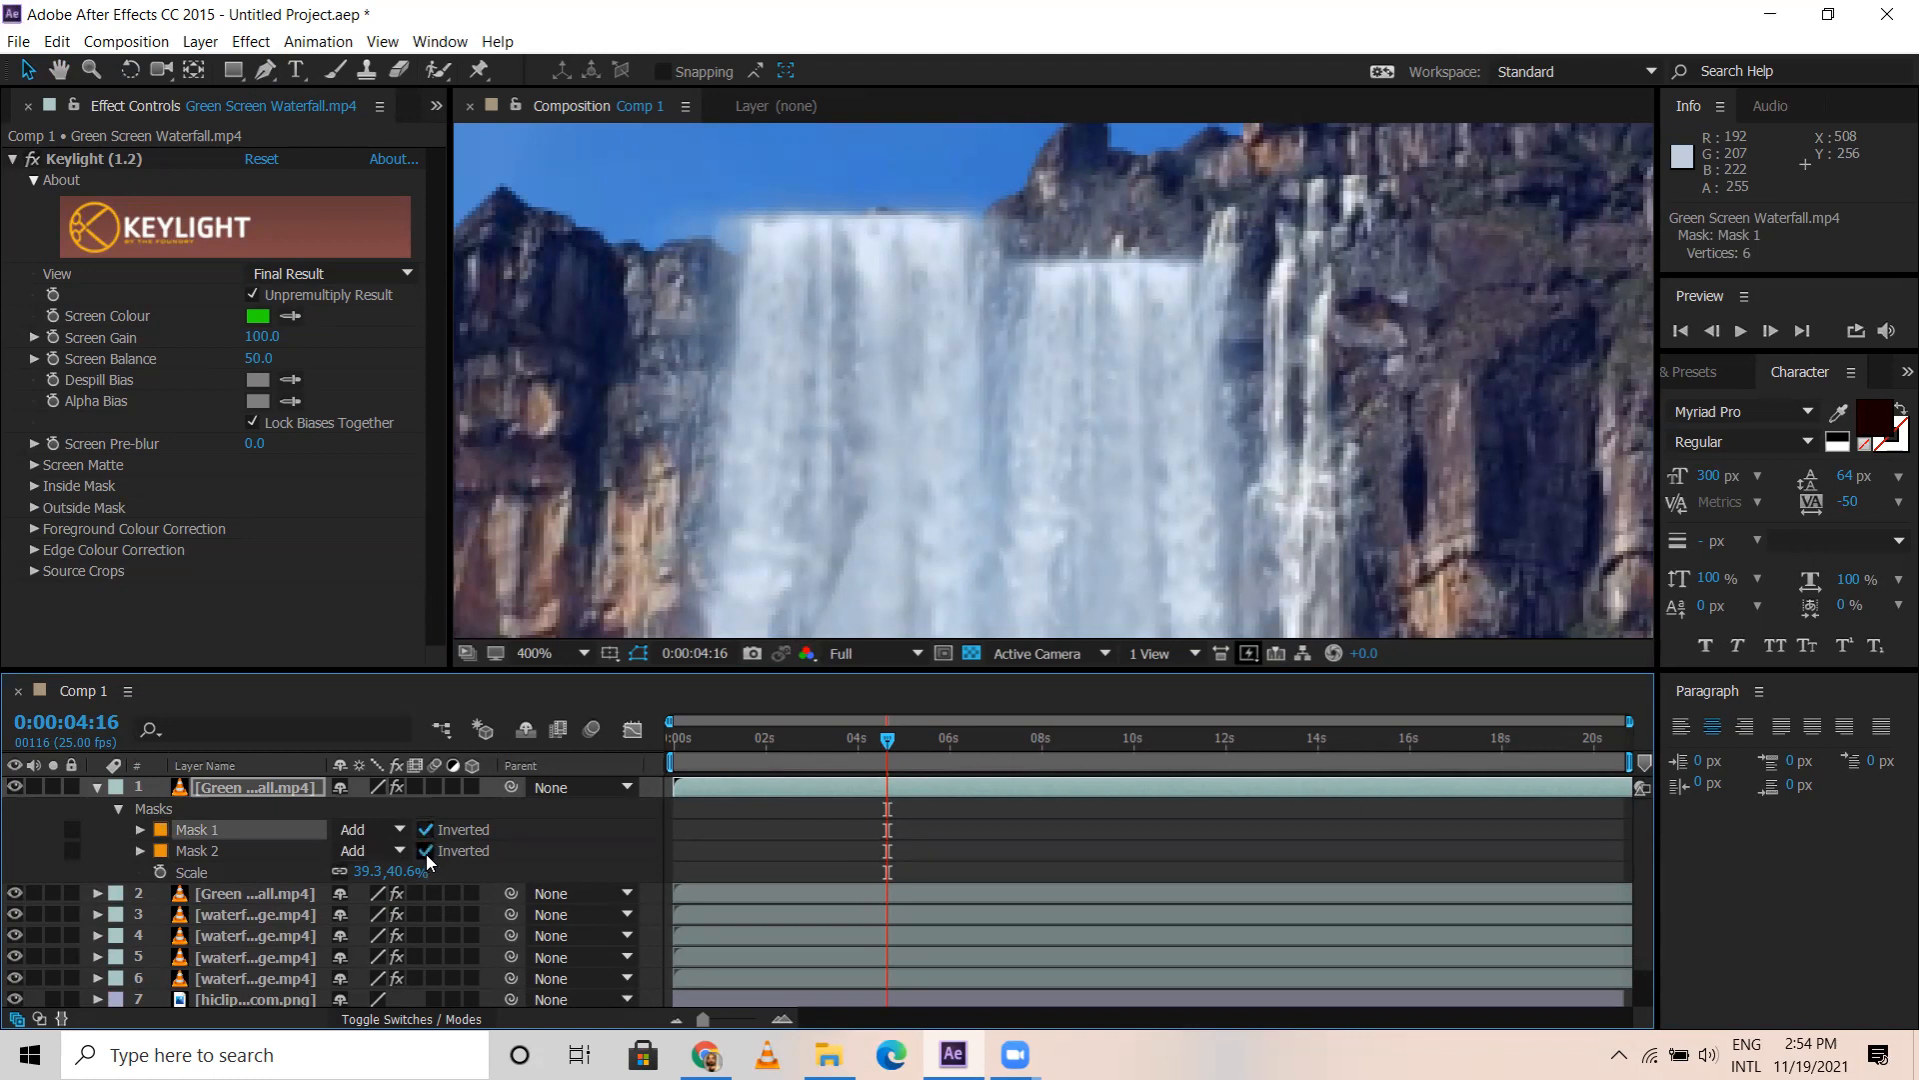
left_click(281, 795)
left_click(183, 830)
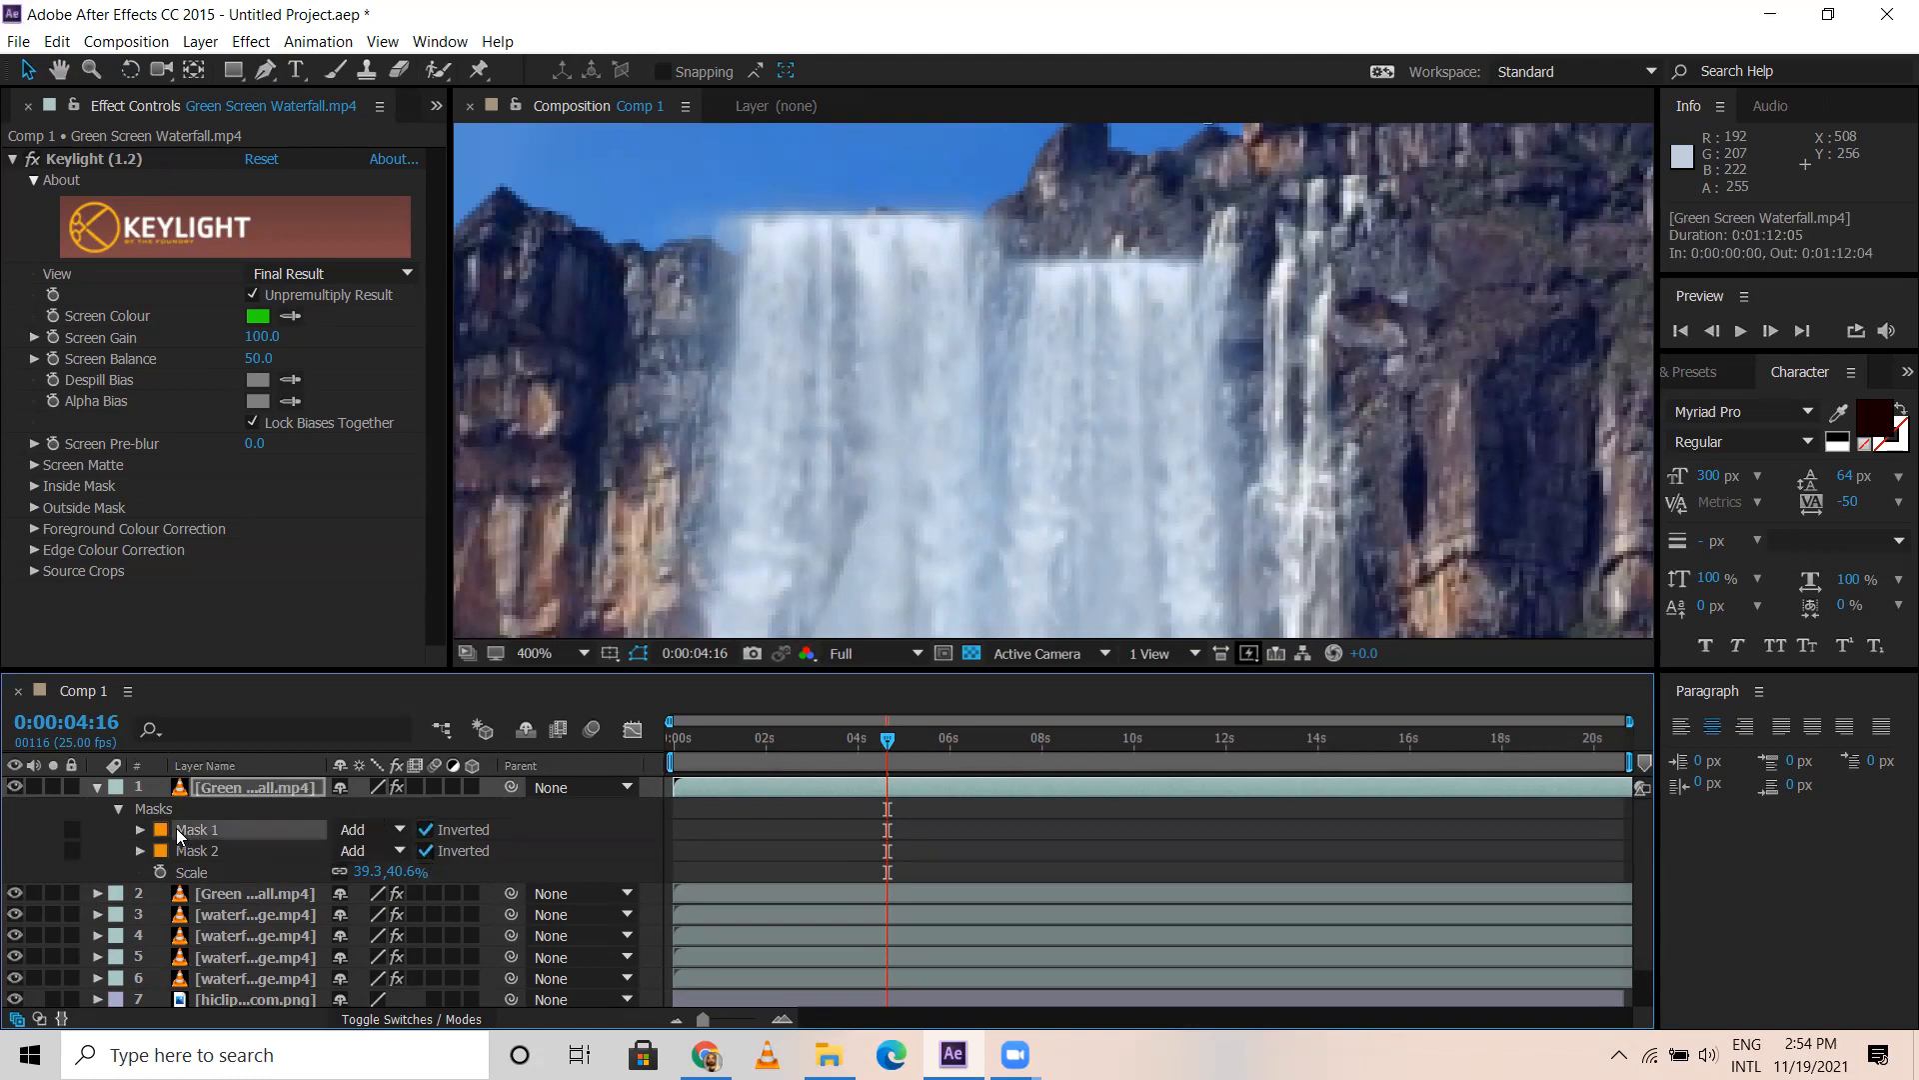
left_click(195, 851, "shift")
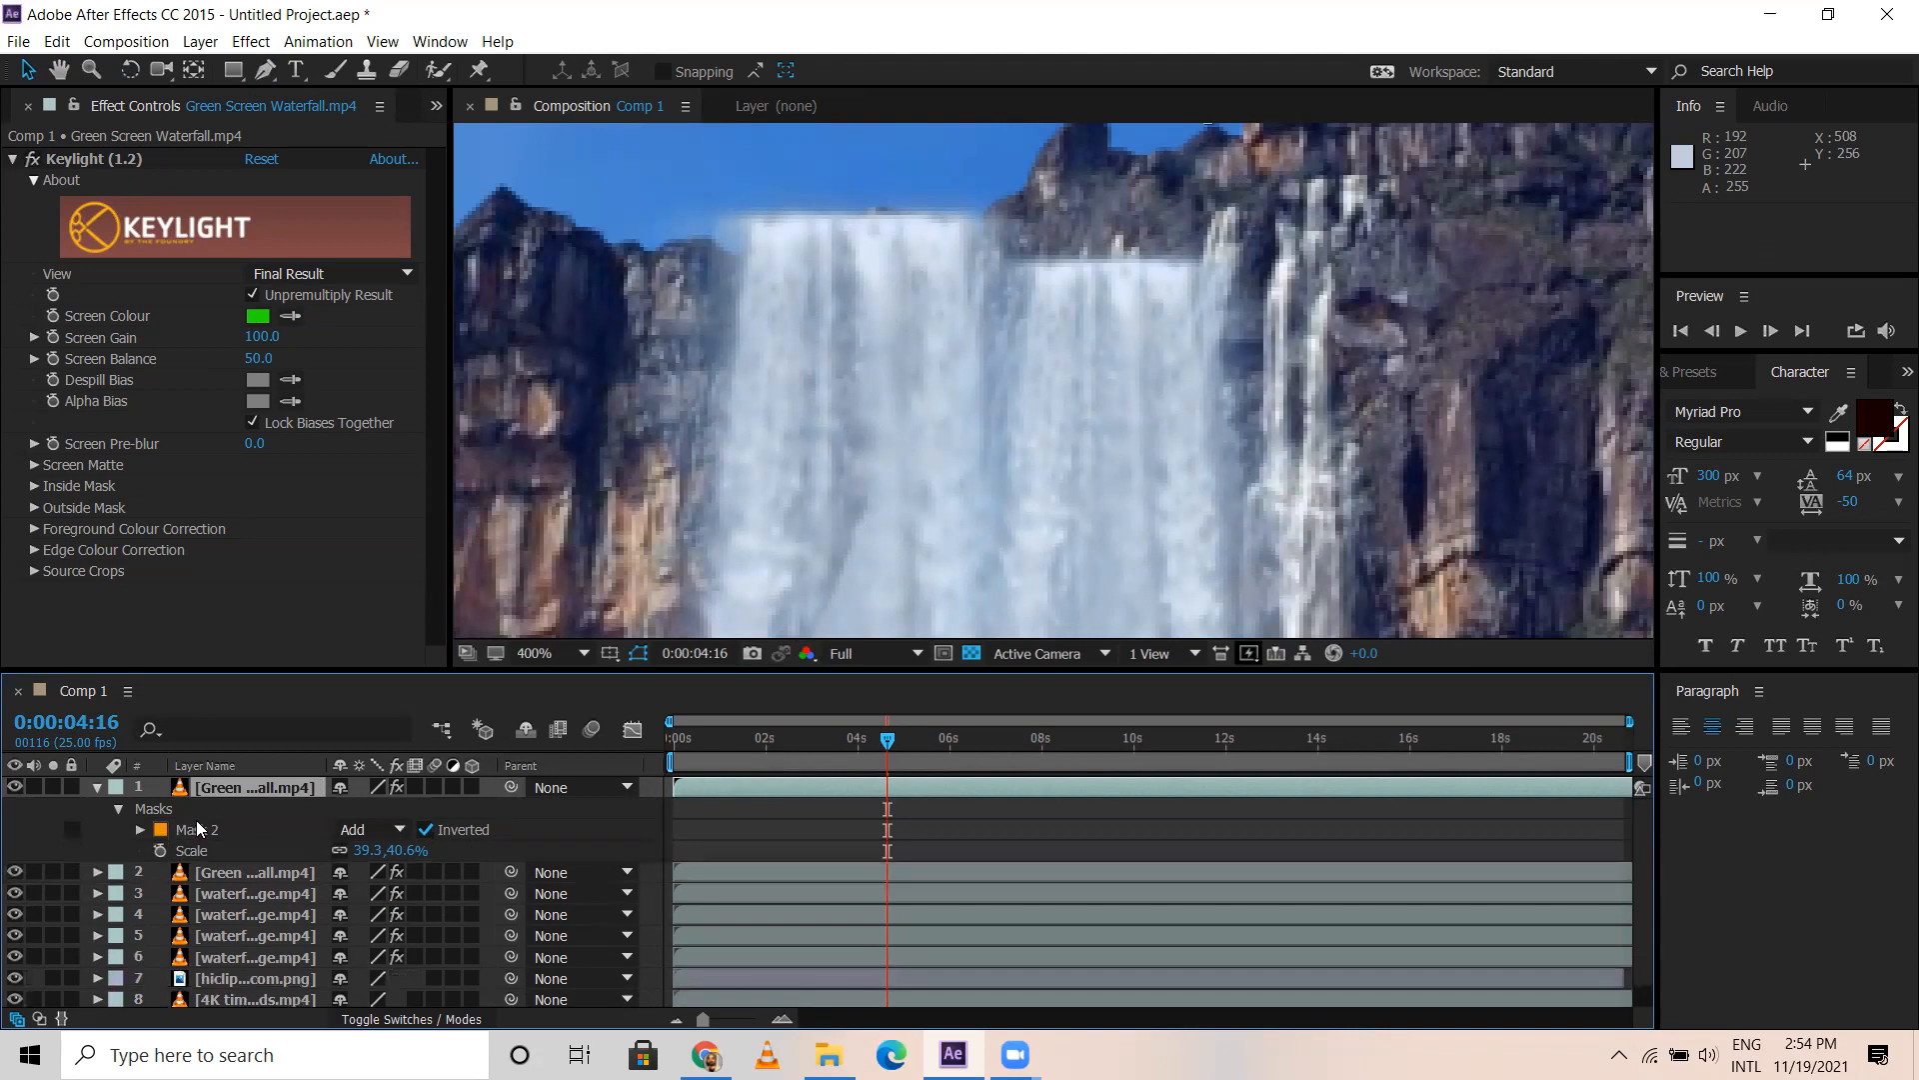
key("Delete")
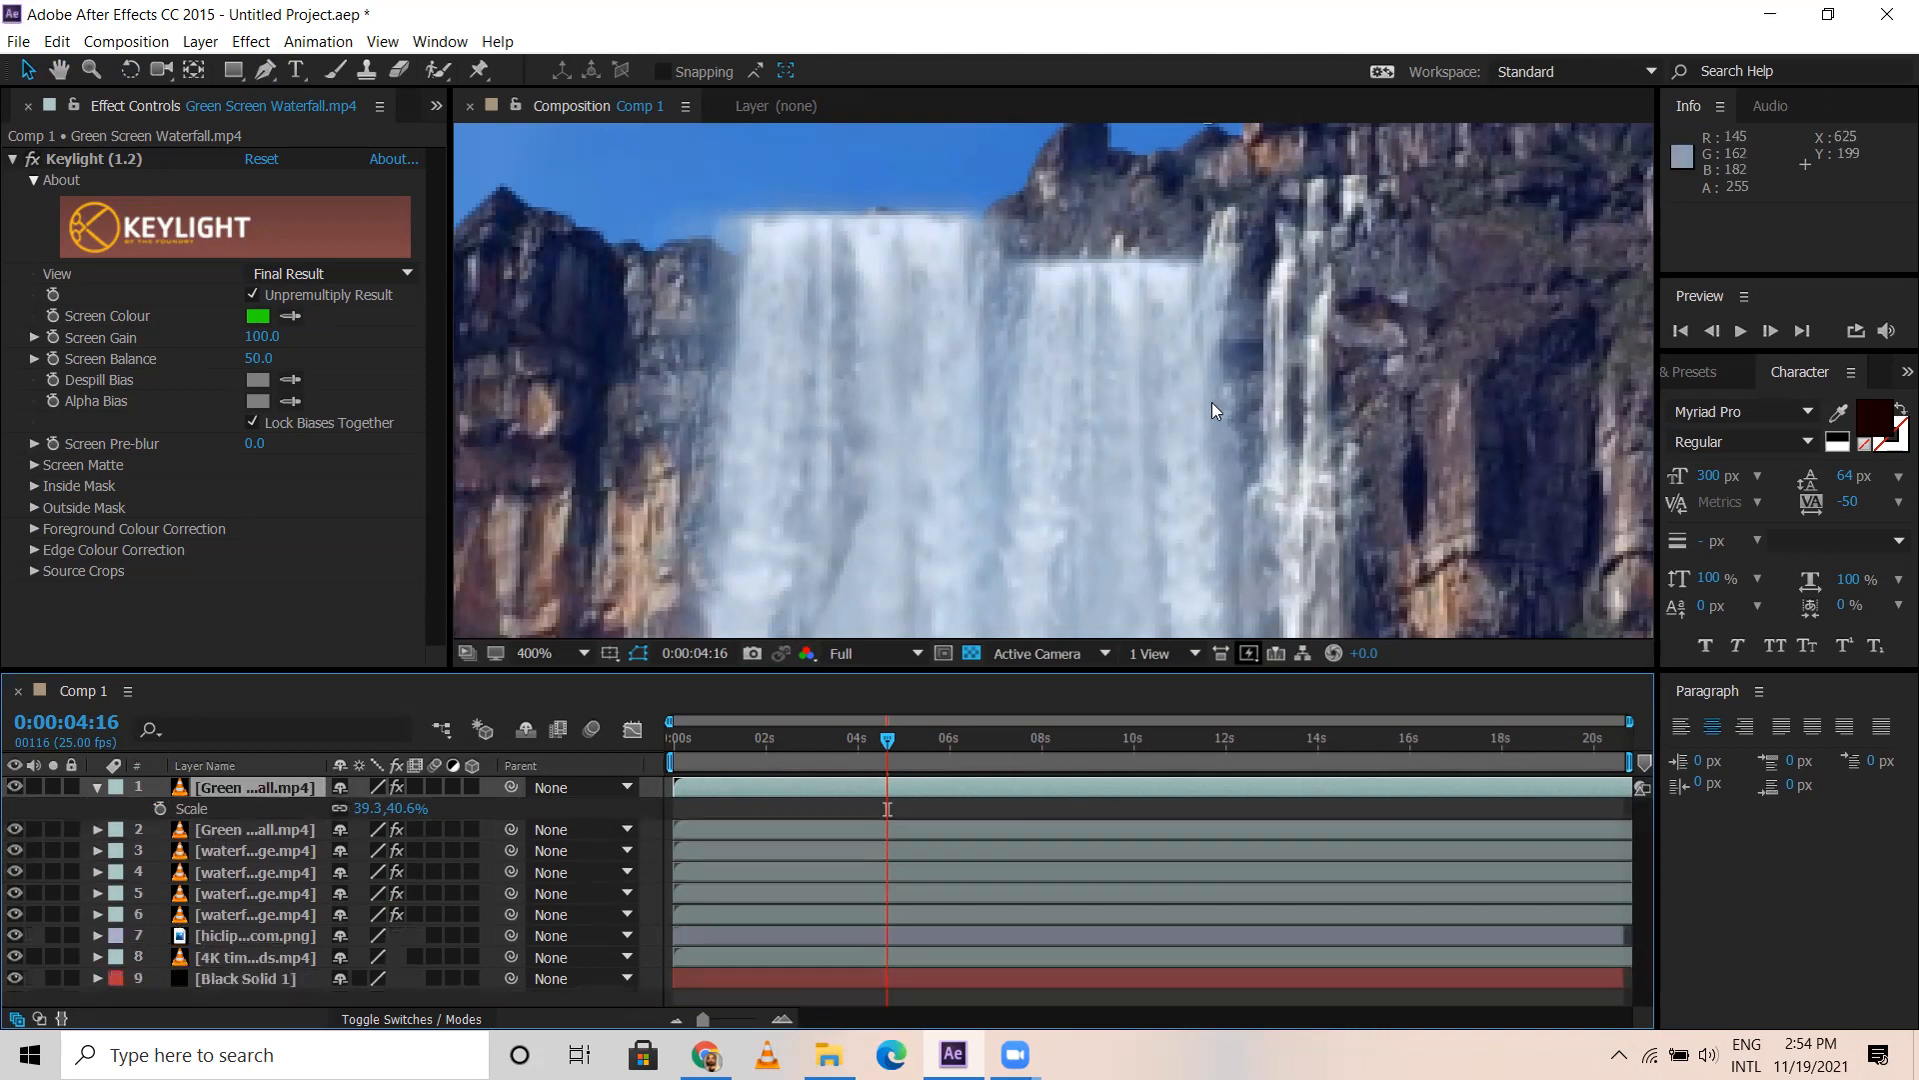
Draw a closed 15-point mask on the duplicate waterfall, tracing a narrow peak at its top and looping around both upper sides
scroll(1210, 402, "down", 6)
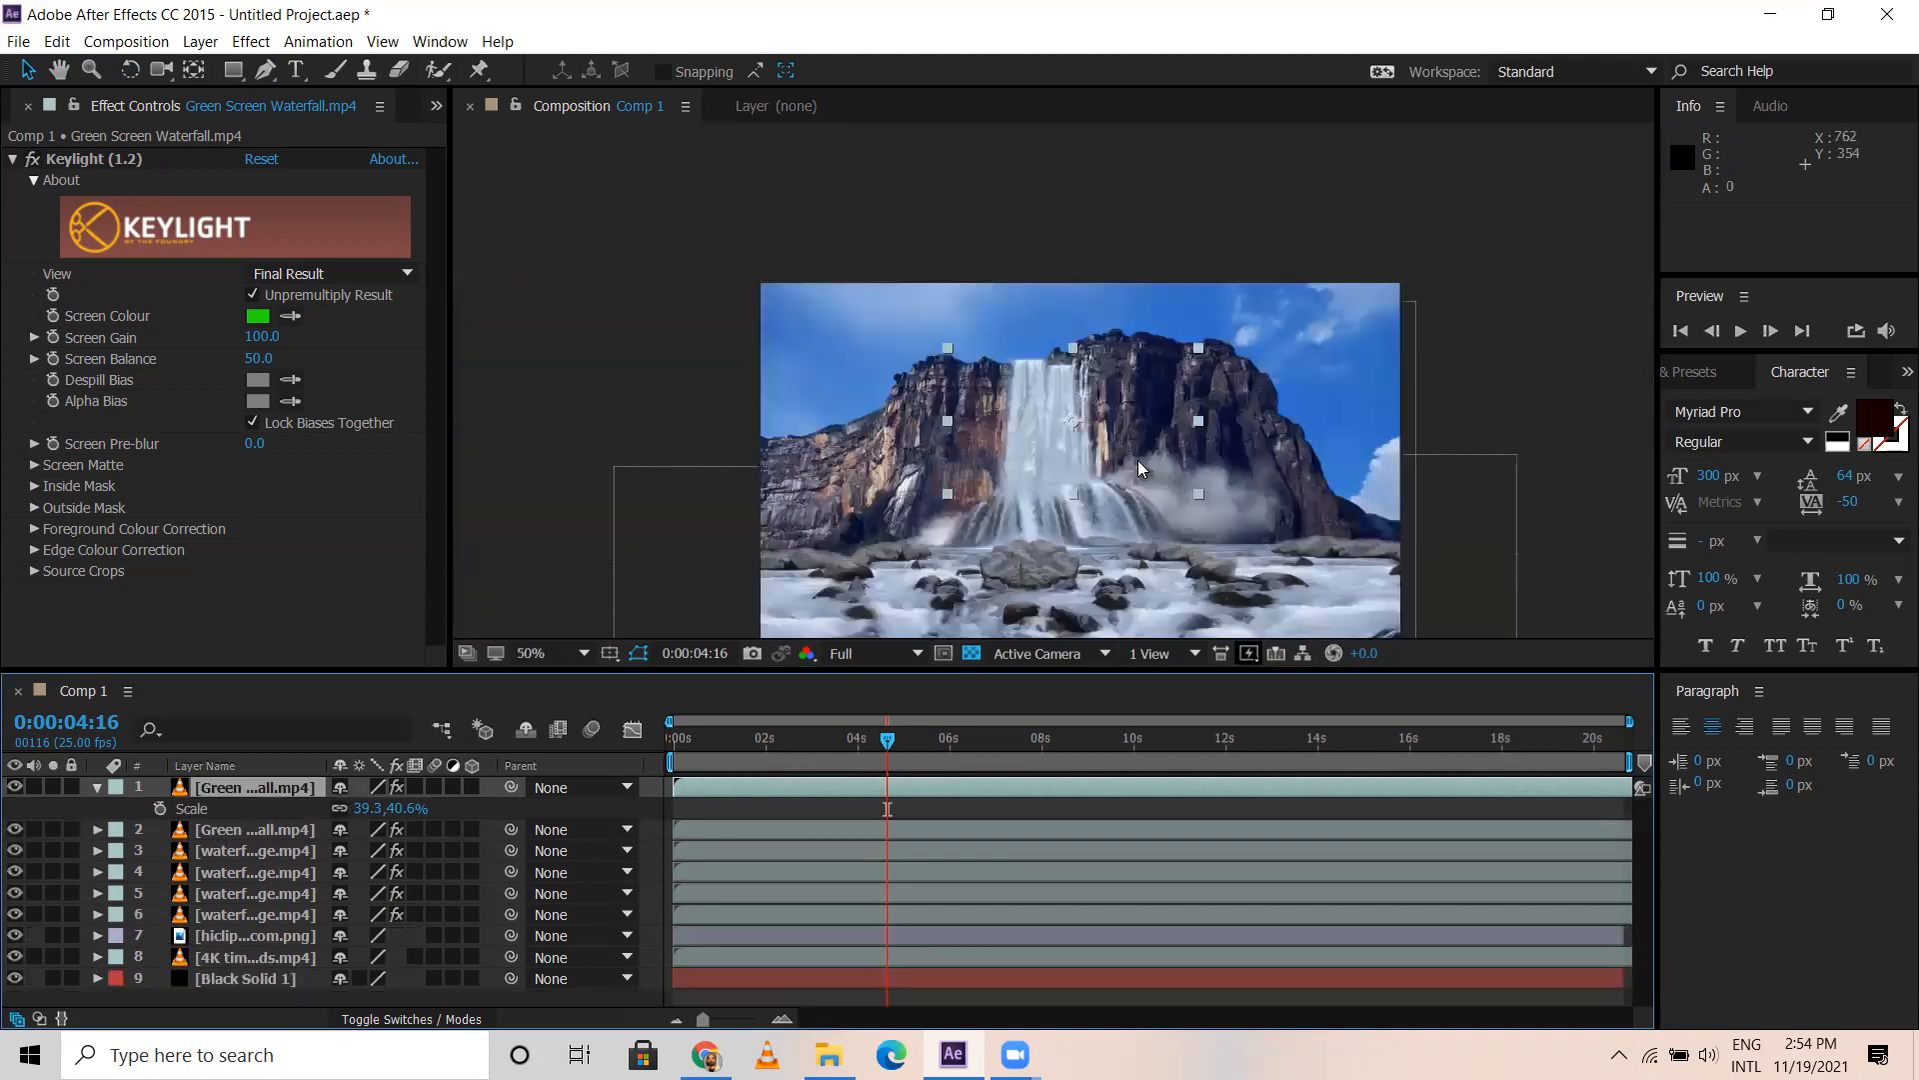
scroll(1141, 468, "up", 2)
scroll(1113, 408, "up", 4)
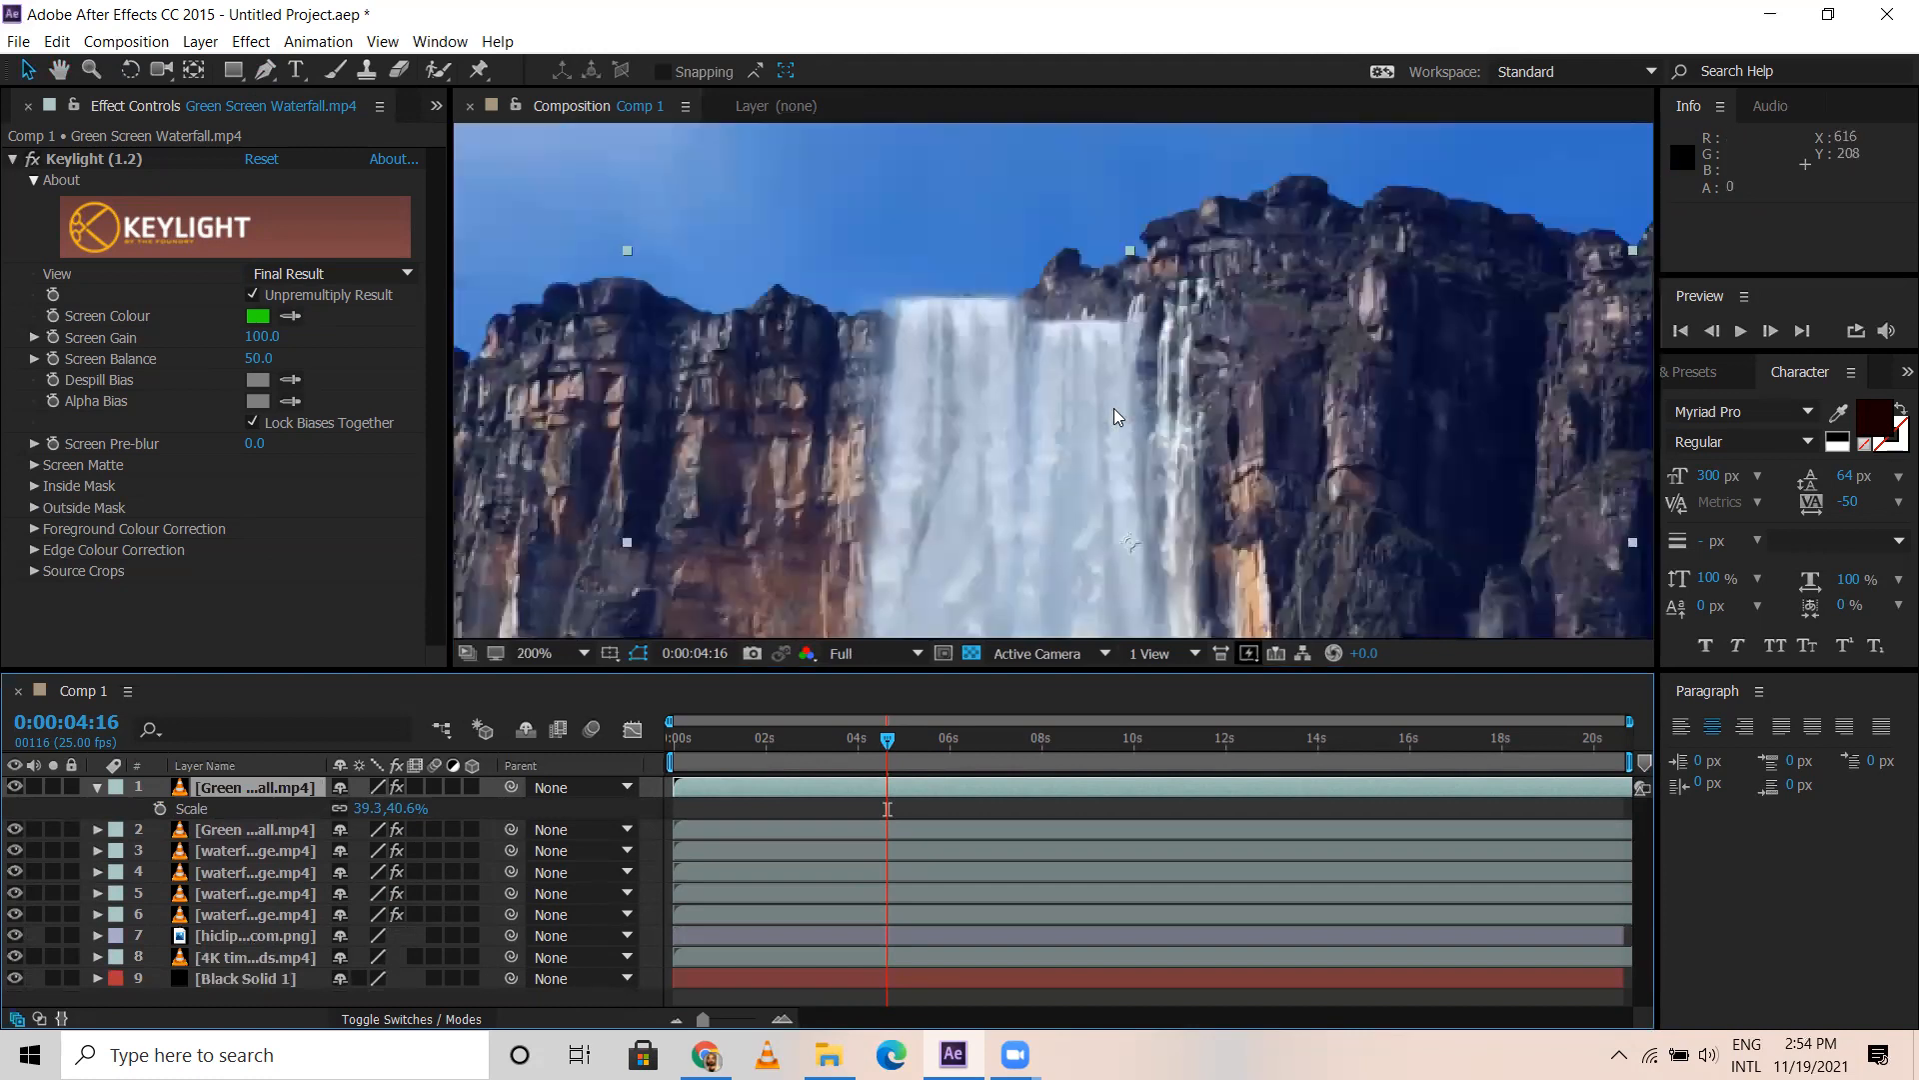
left_click_drag(1054, 318, 1042, 318)
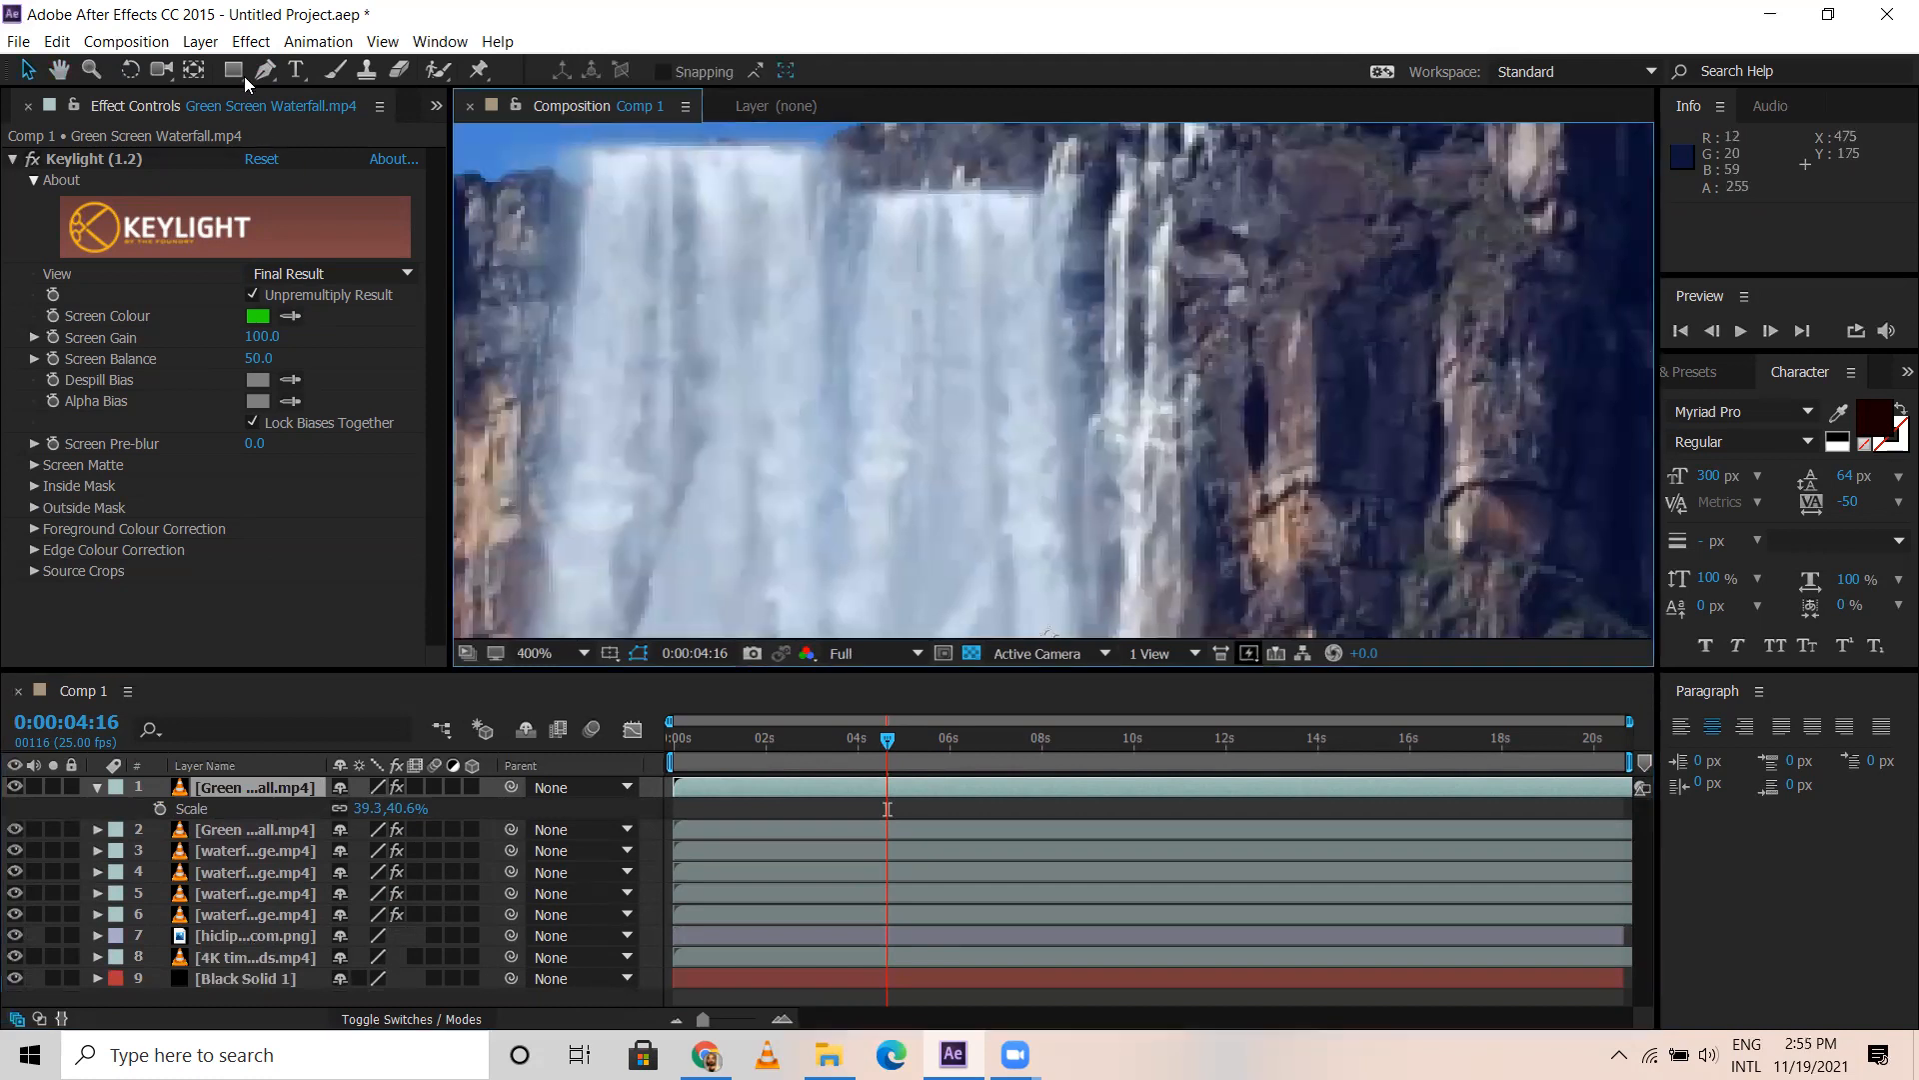
left_click(265, 70)
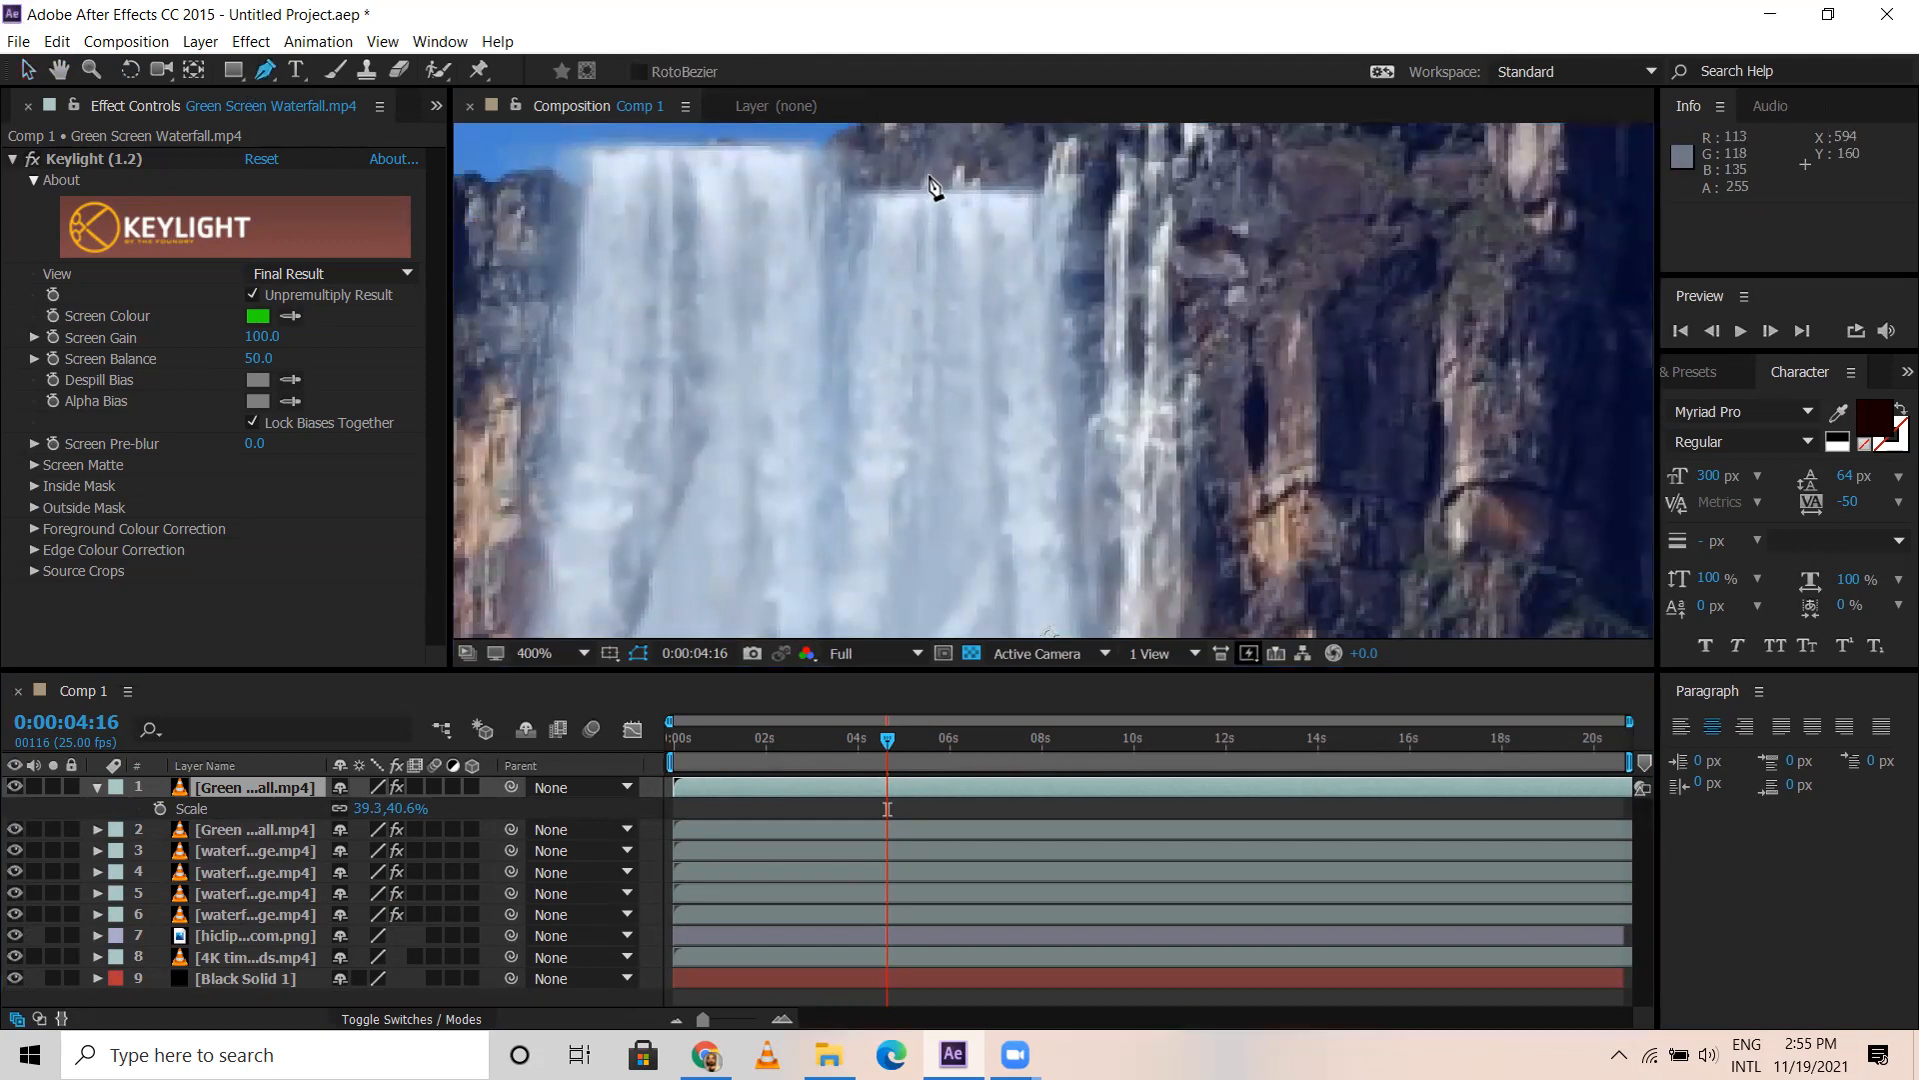
left_click(930, 177)
left_click(900, 251)
left_click(847, 329)
left_click(757, 280)
left_click(966, 134)
left_click(1110, 165)
left_click(1159, 361)
left_click(1107, 537)
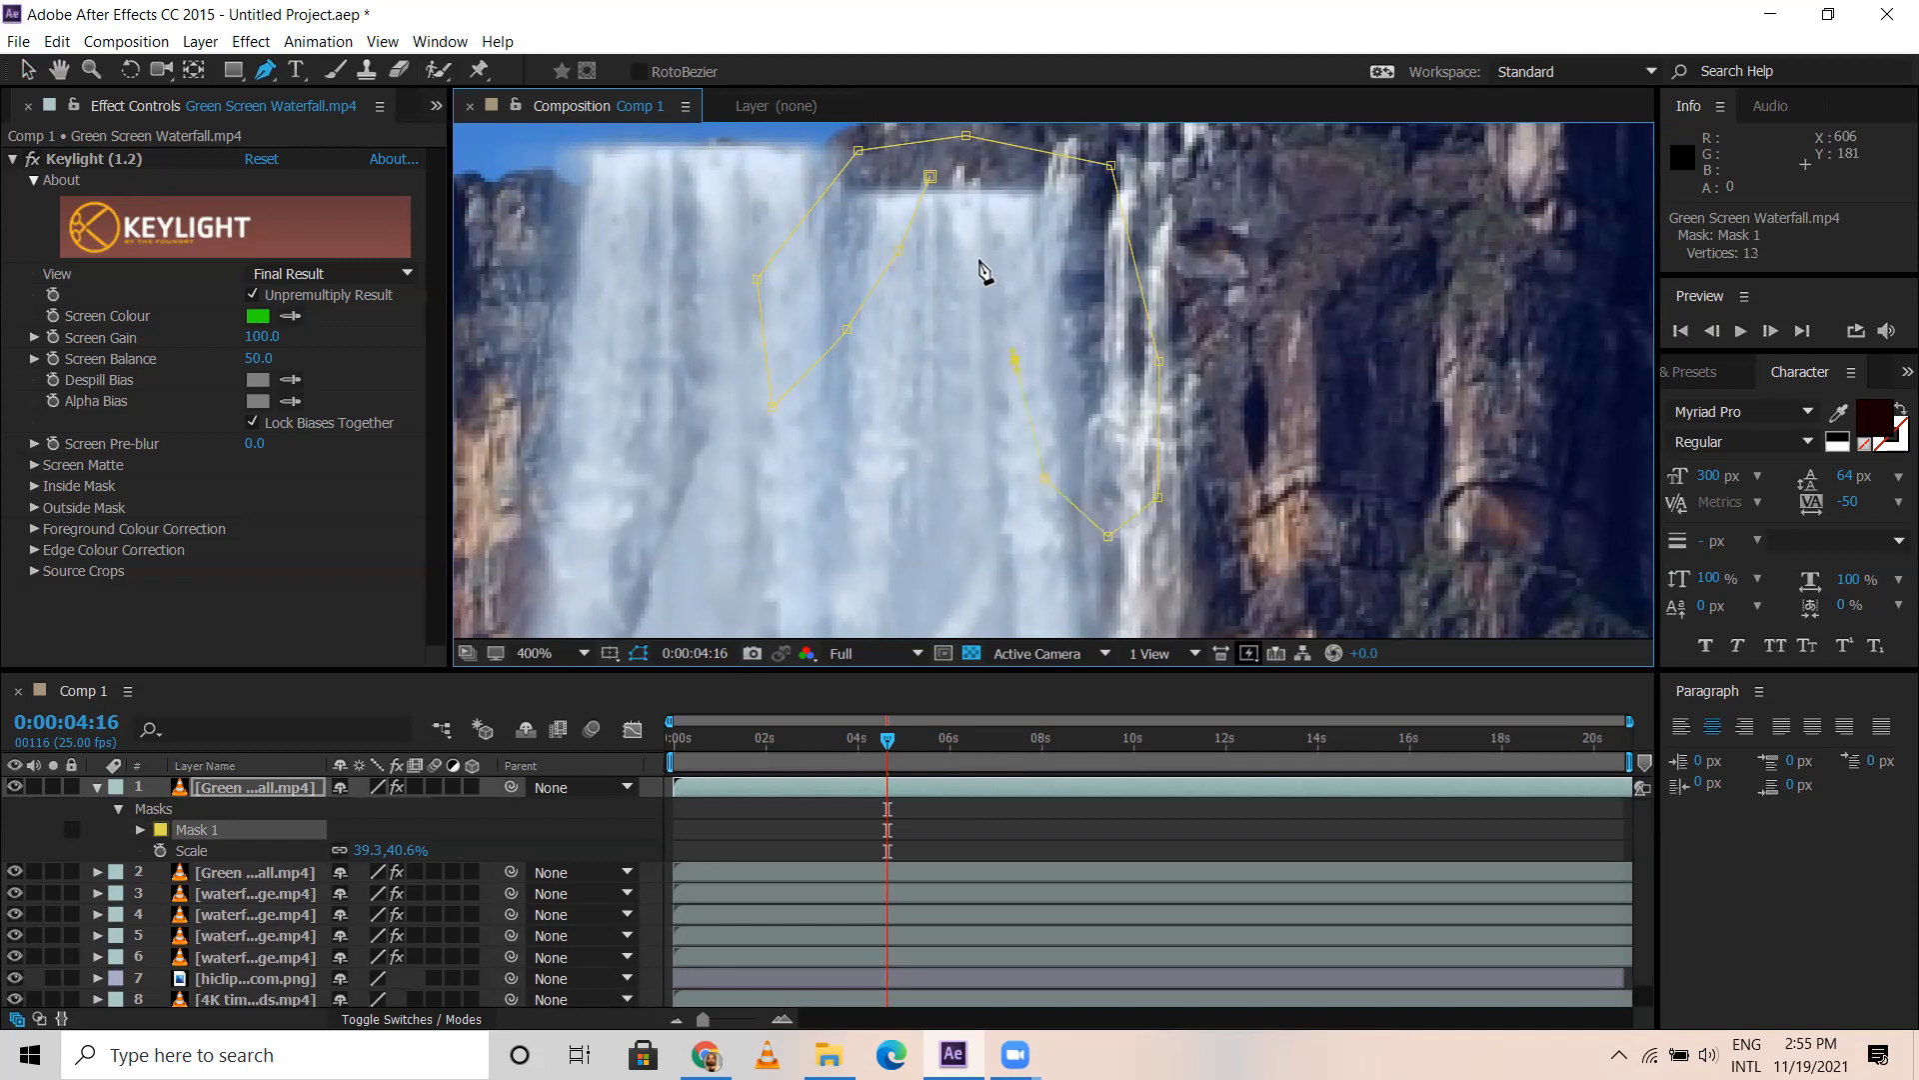
left_click(946, 171)
left_click(978, 259)
left_click(28, 70)
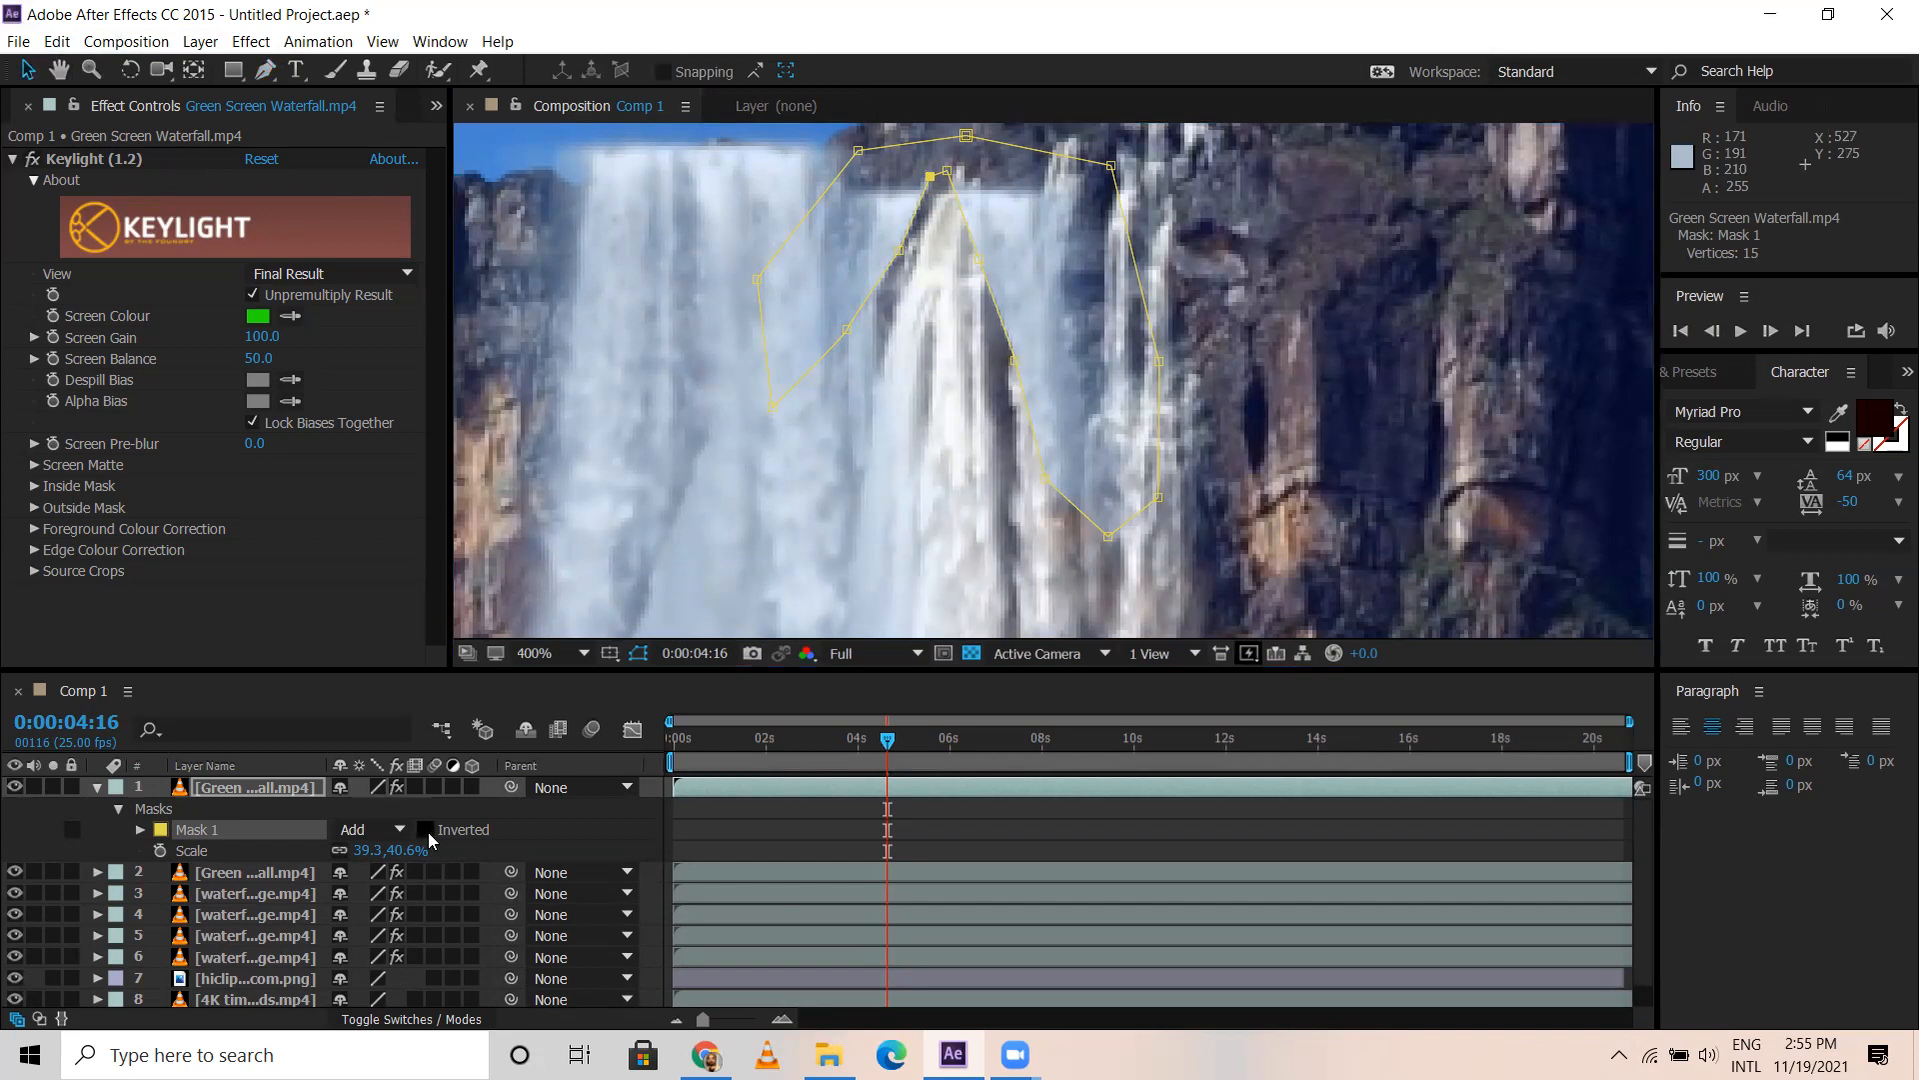
Invert Mask 1 on the duplicate waterfall, set its feather to 15 pixels, and collapse the layer's properties
left_click(426, 830)
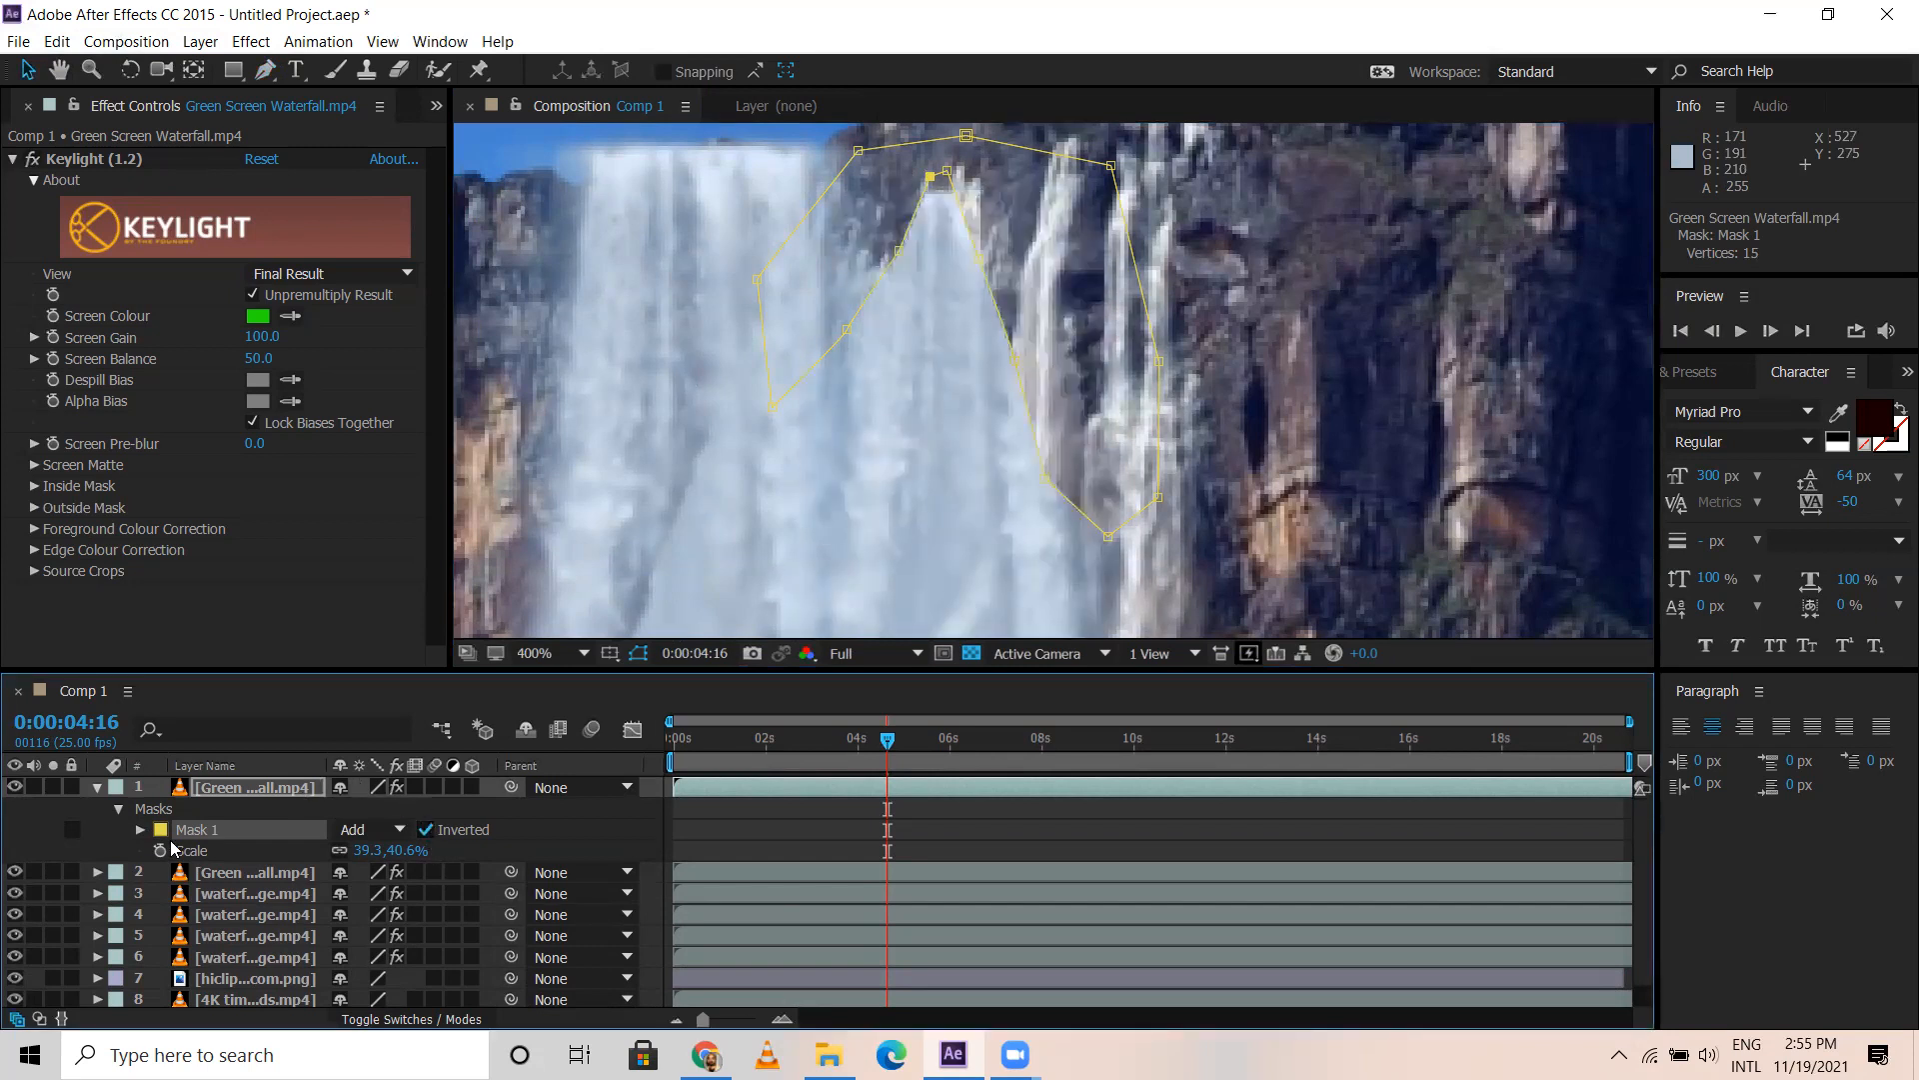
left_click(140, 830)
left_click_drag(388, 872, 424, 891)
left_click(28, 71)
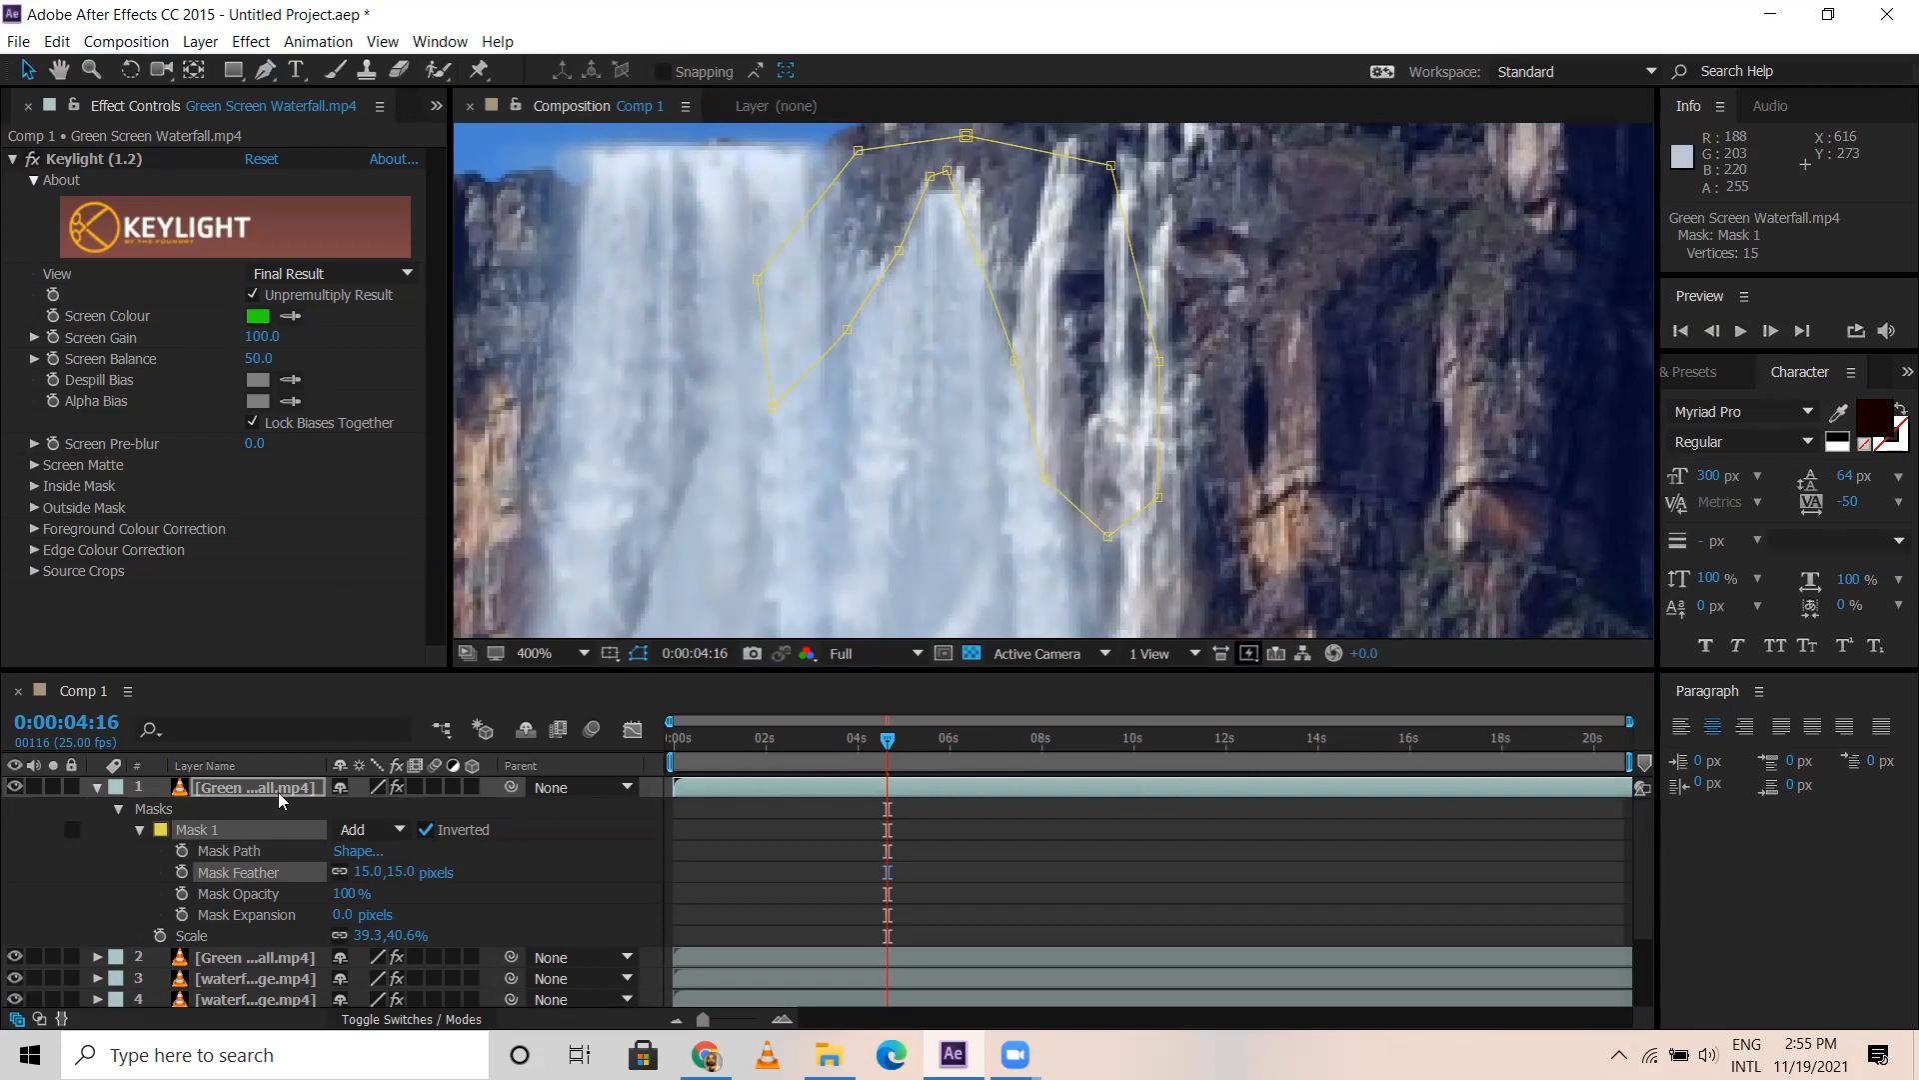
left_click(97, 787)
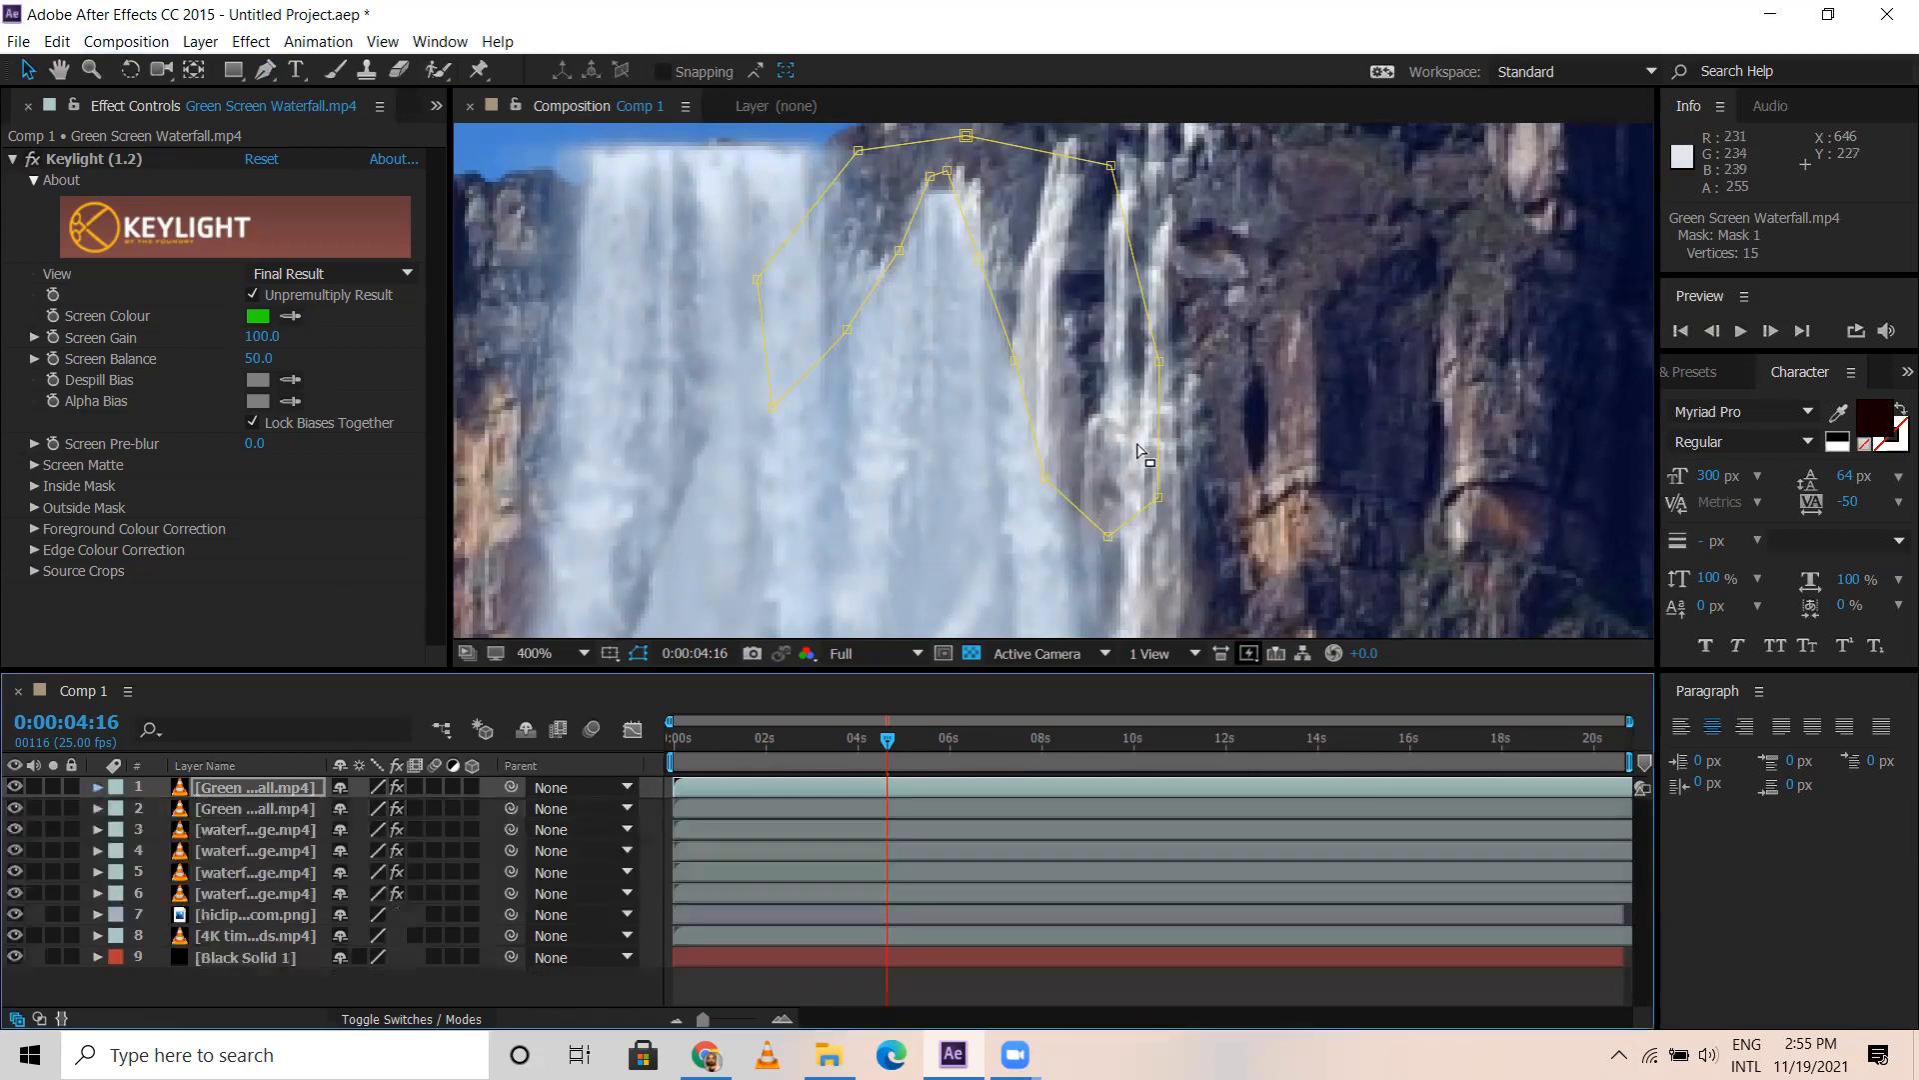
Try the masked duplicate waterfall separately on the dark cliff face, at about 790, 286
scroll(1214, 422, "down", 2)
scroll(1180, 408, "down", 2)
key("h")
left_click_drag(1202, 379, 1163, 235)
key("v")
left_click_drag(1092, 375, 1327, 364)
left_click_drag(1274, 274, 1205, 294)
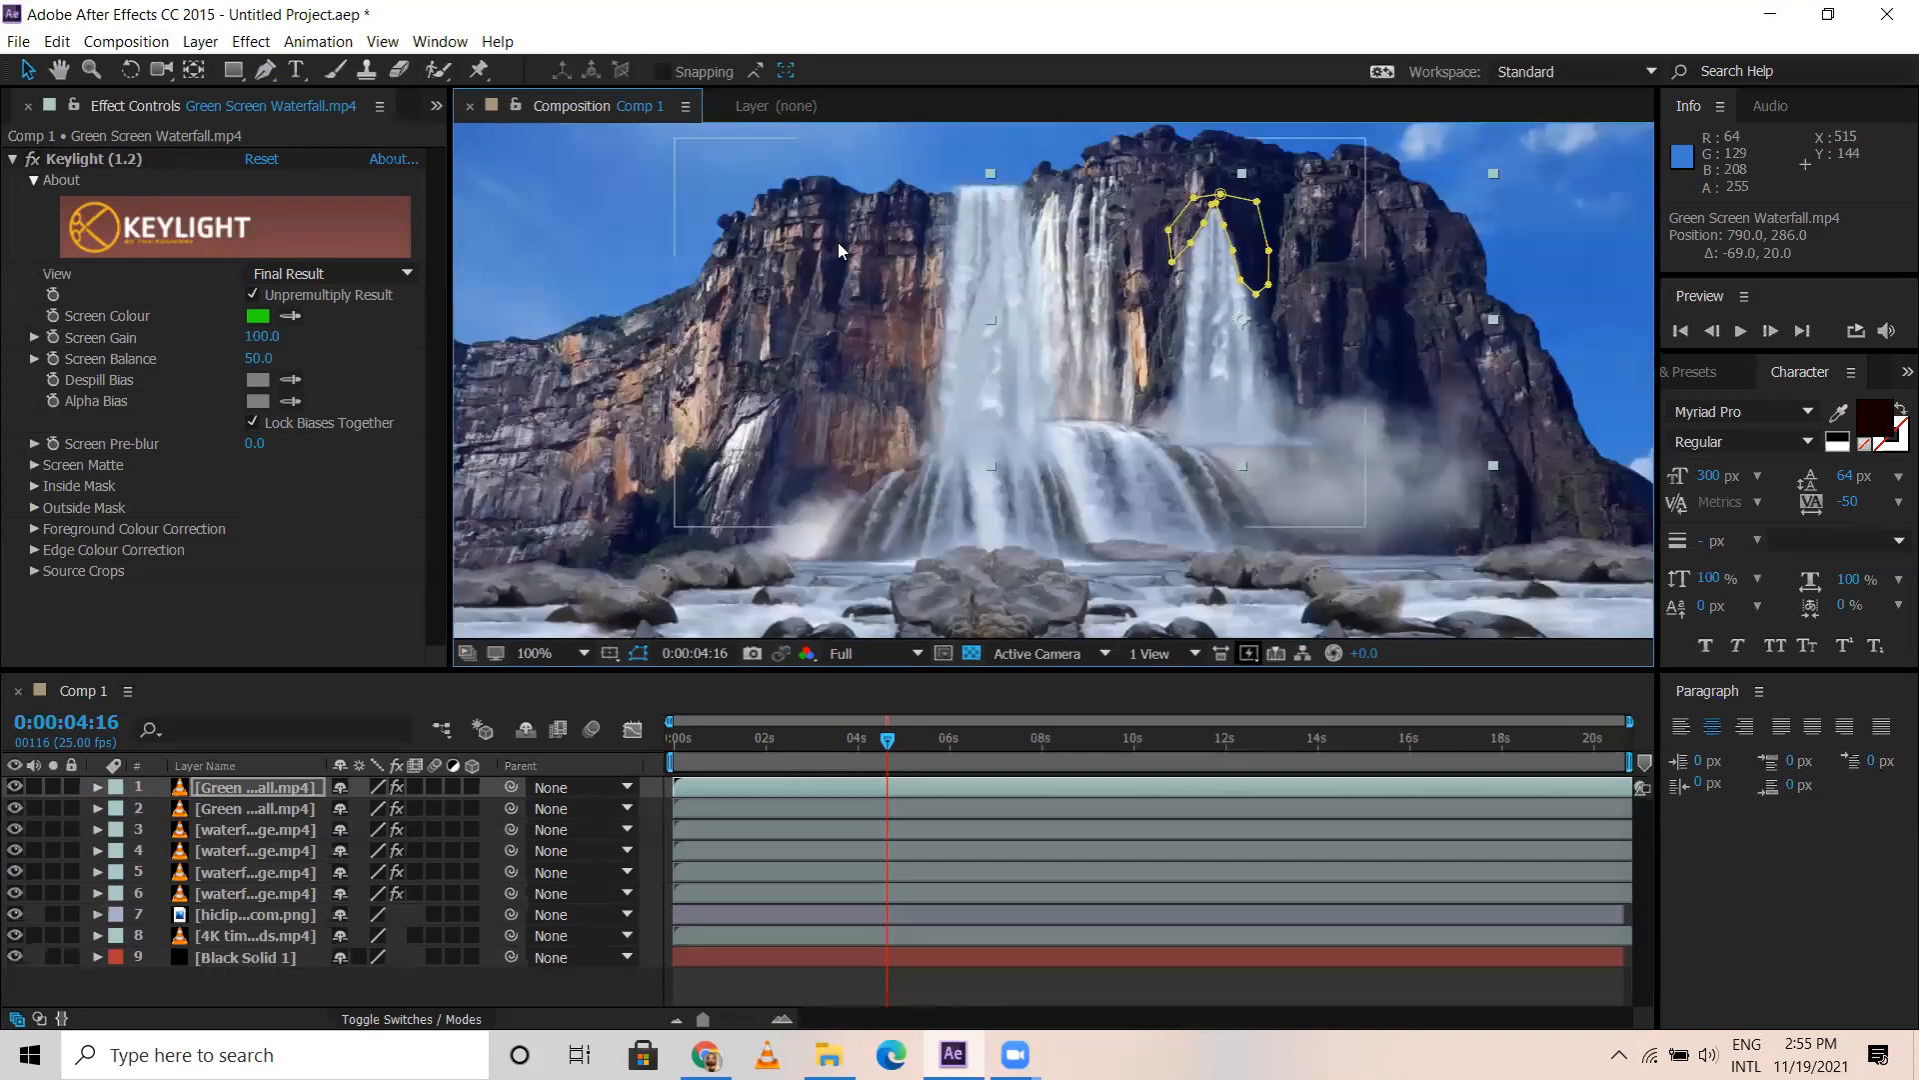
Try moving the original Green Screen Waterfall to about 480, 308, undo that, and shift the masked duplicate to about 771, 287
left_click(734, 806)
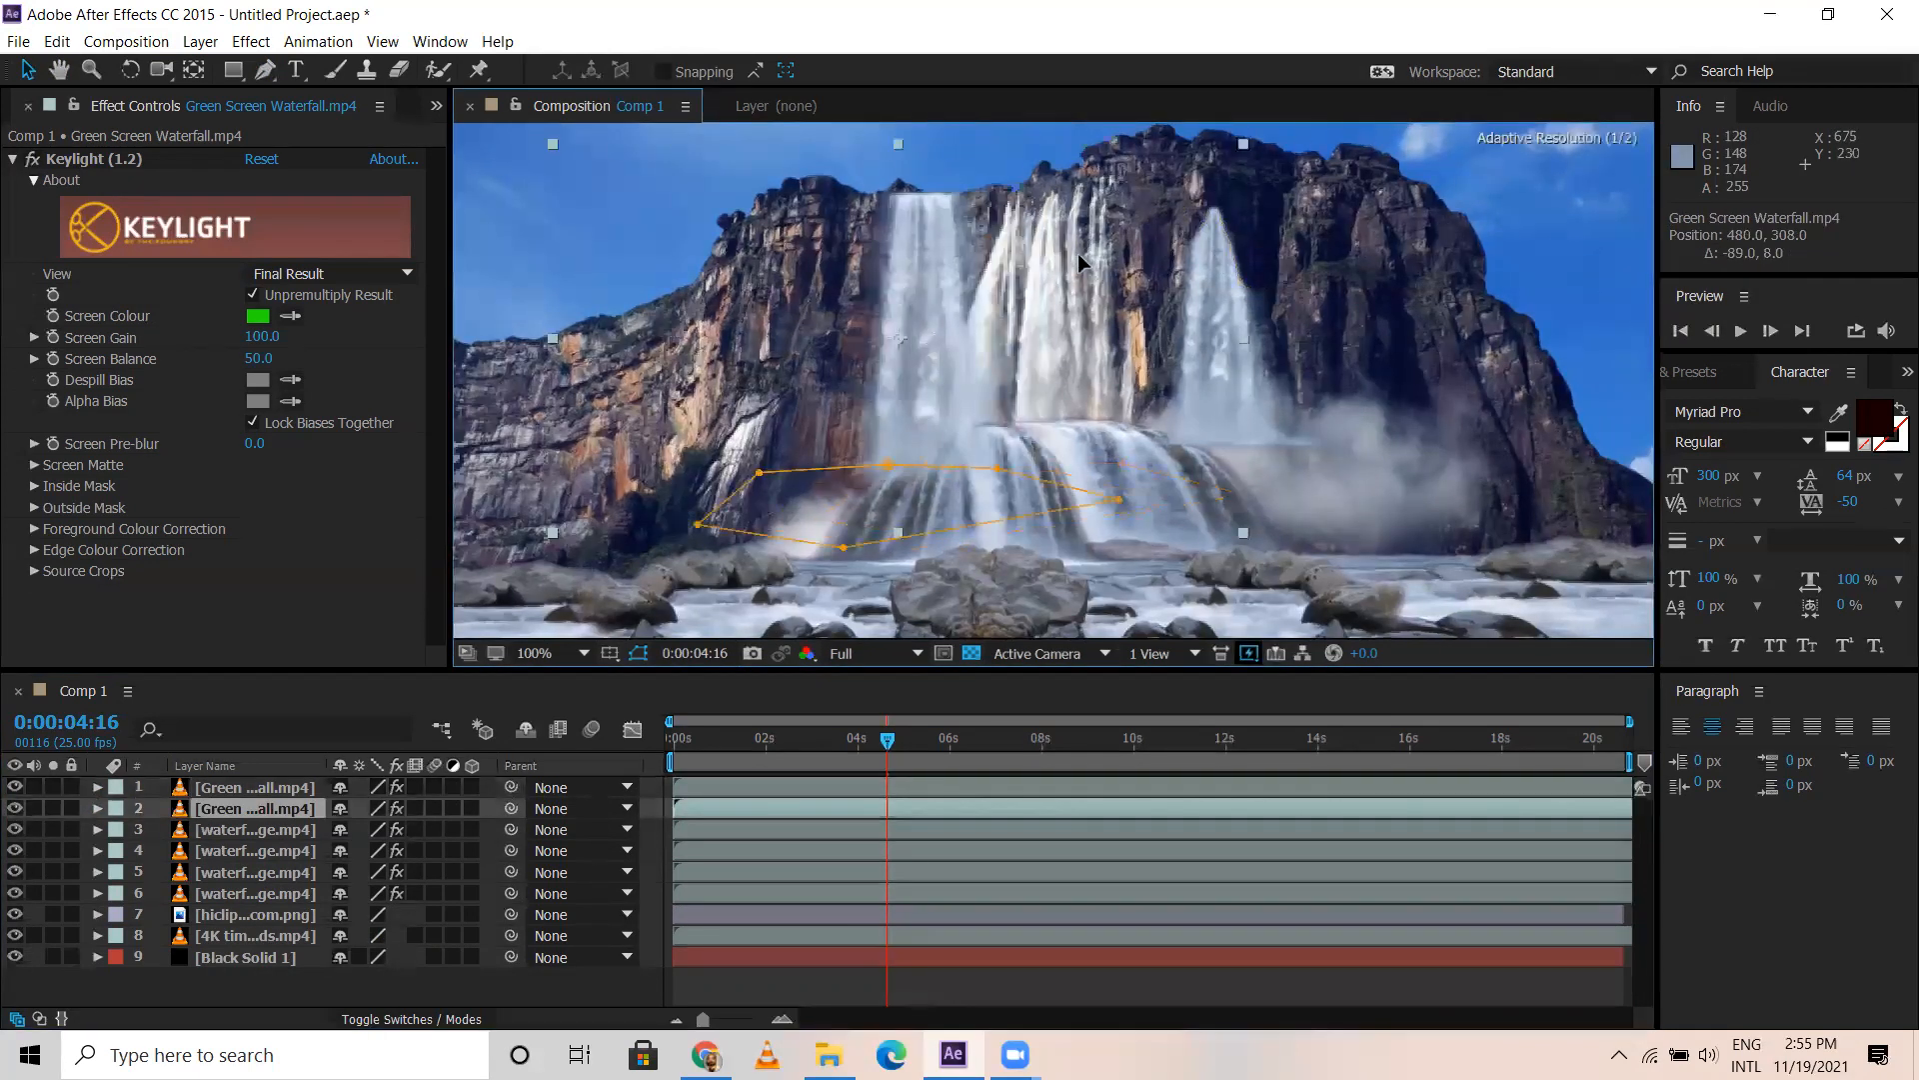
key("ctrl+z")
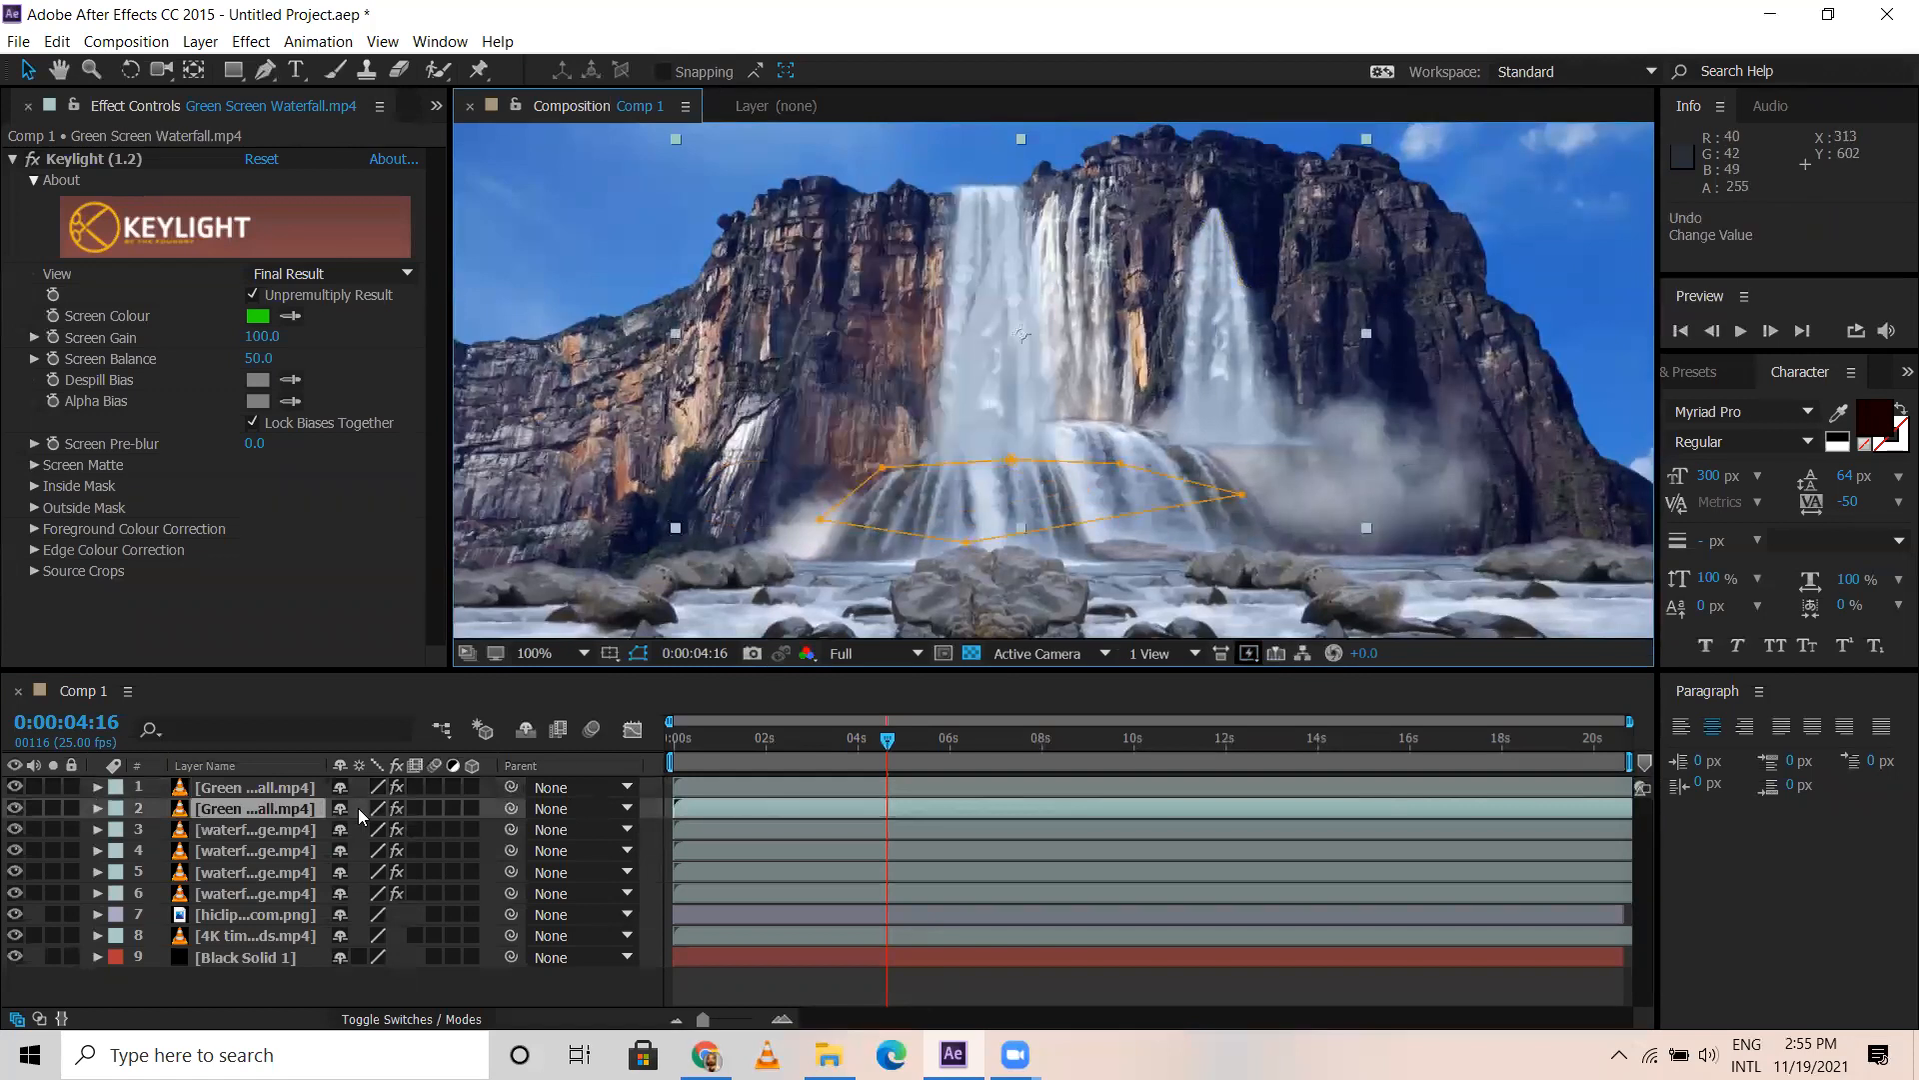
left_click(287, 789)
left_click_drag(1235, 331, 1217, 332)
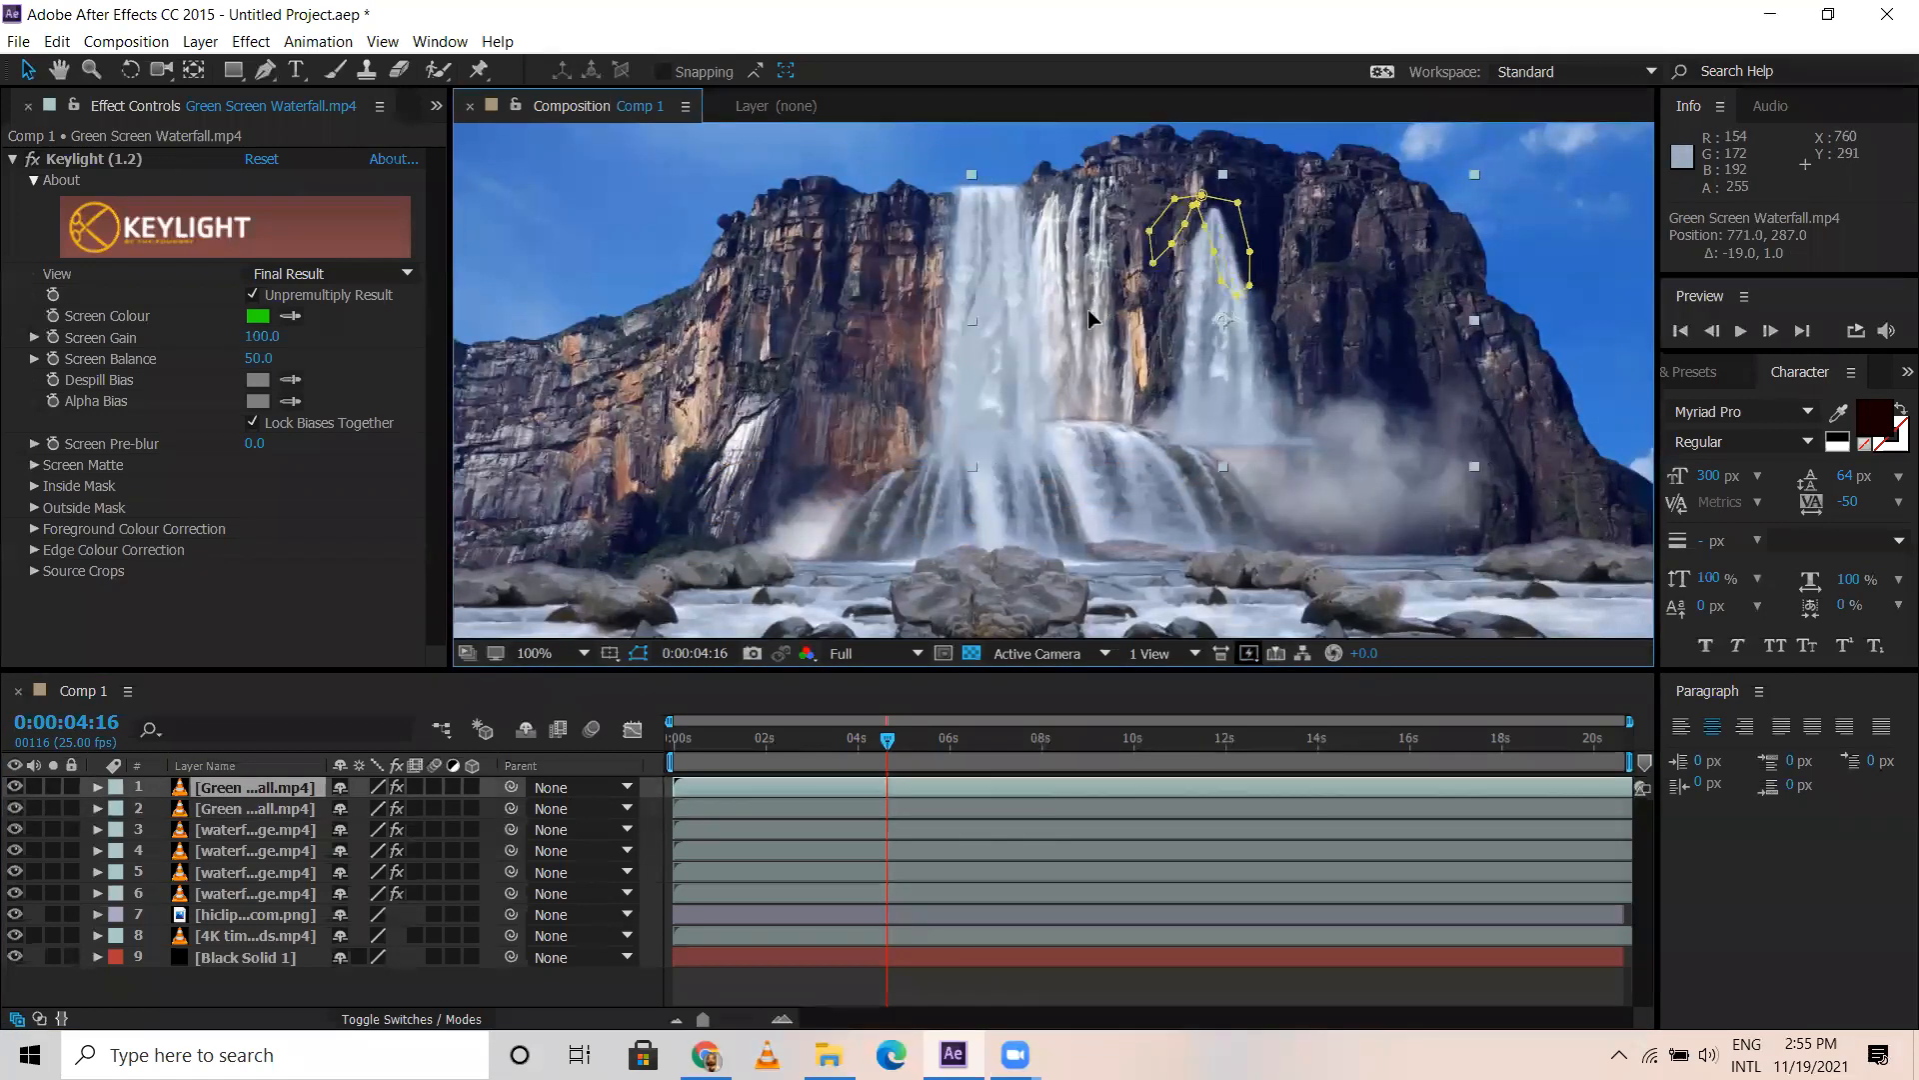
Place the masked duplicate waterfall at about 625, 267 beside the first fall and scale it to about 35.3, 36.4%
left_click_drag(1059, 313, 913, 293)
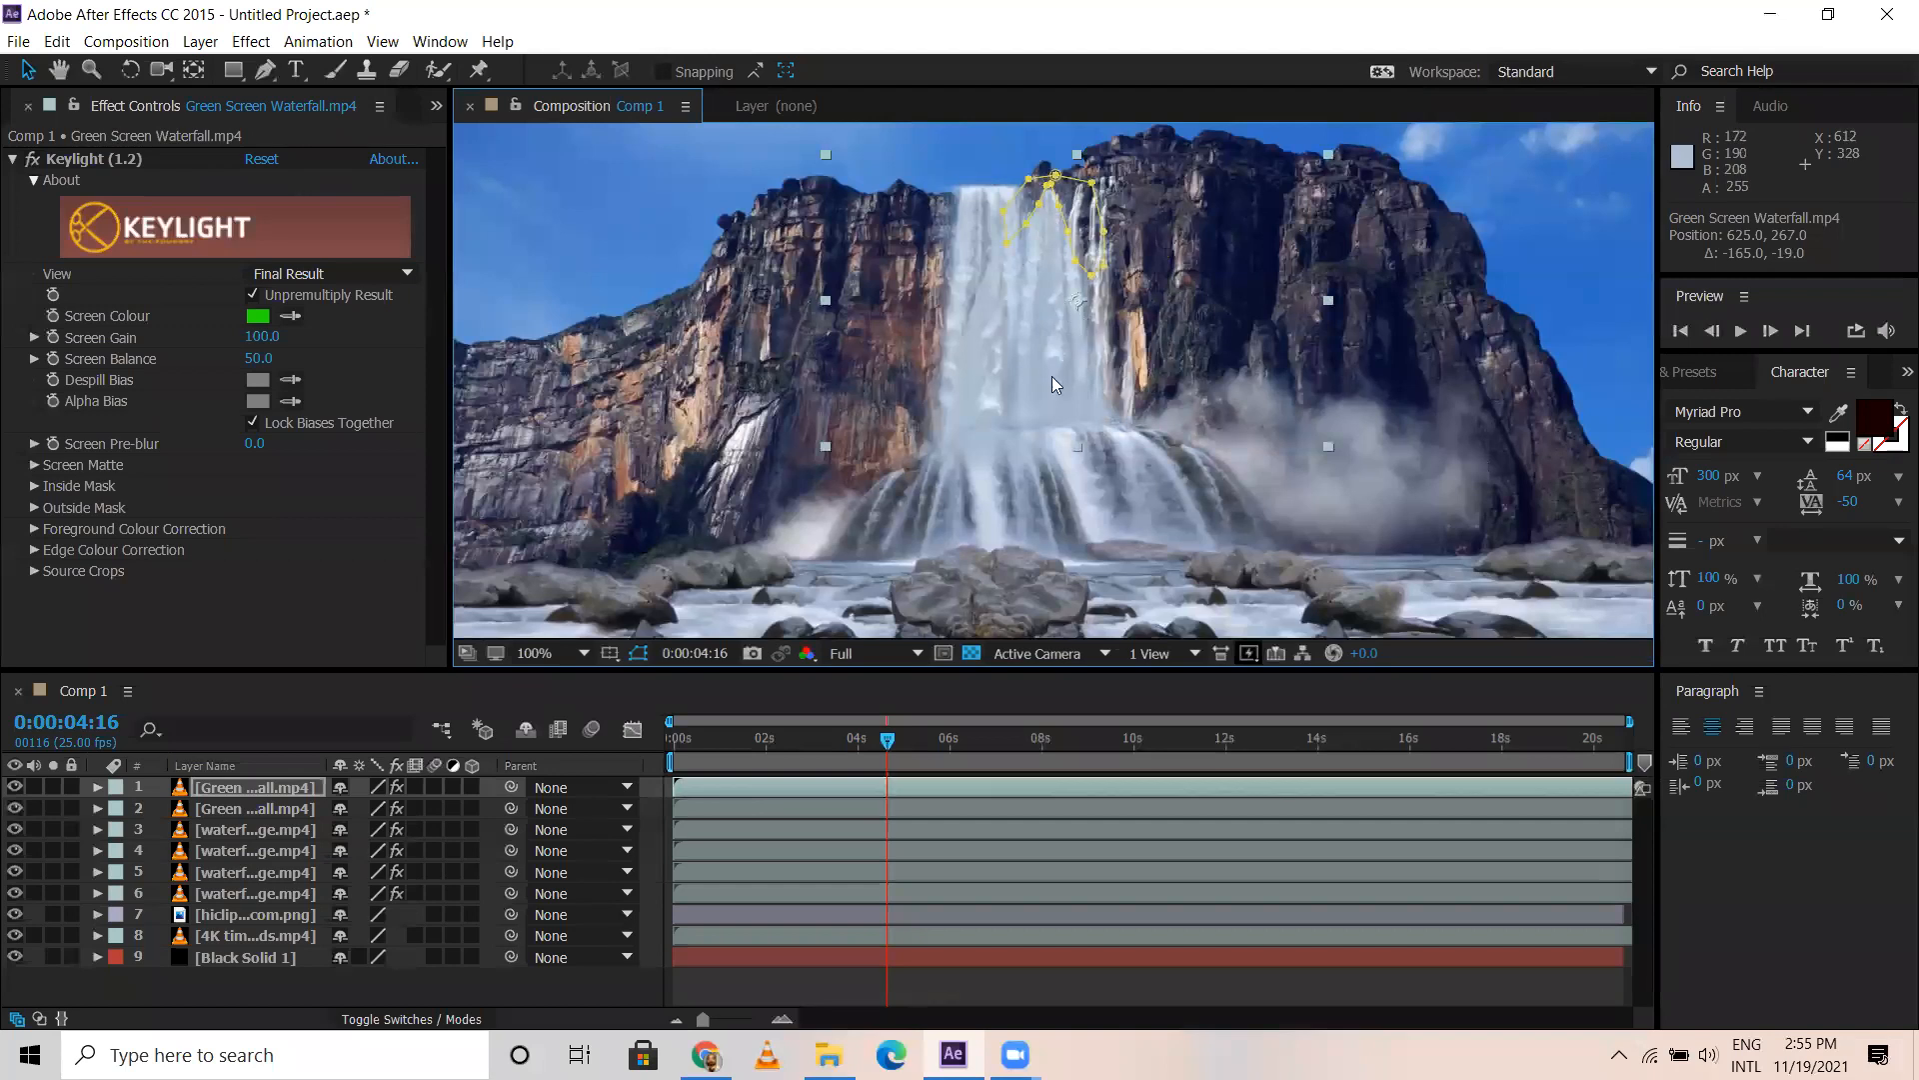
key("s")
left_click_drag(355, 808, 315, 808)
Stretch the masked waterfall to a scale of about 29.2, 43.0% and place it at about 620.5, 272.5 over the ledge
scroll(1082, 473, "up", 1)
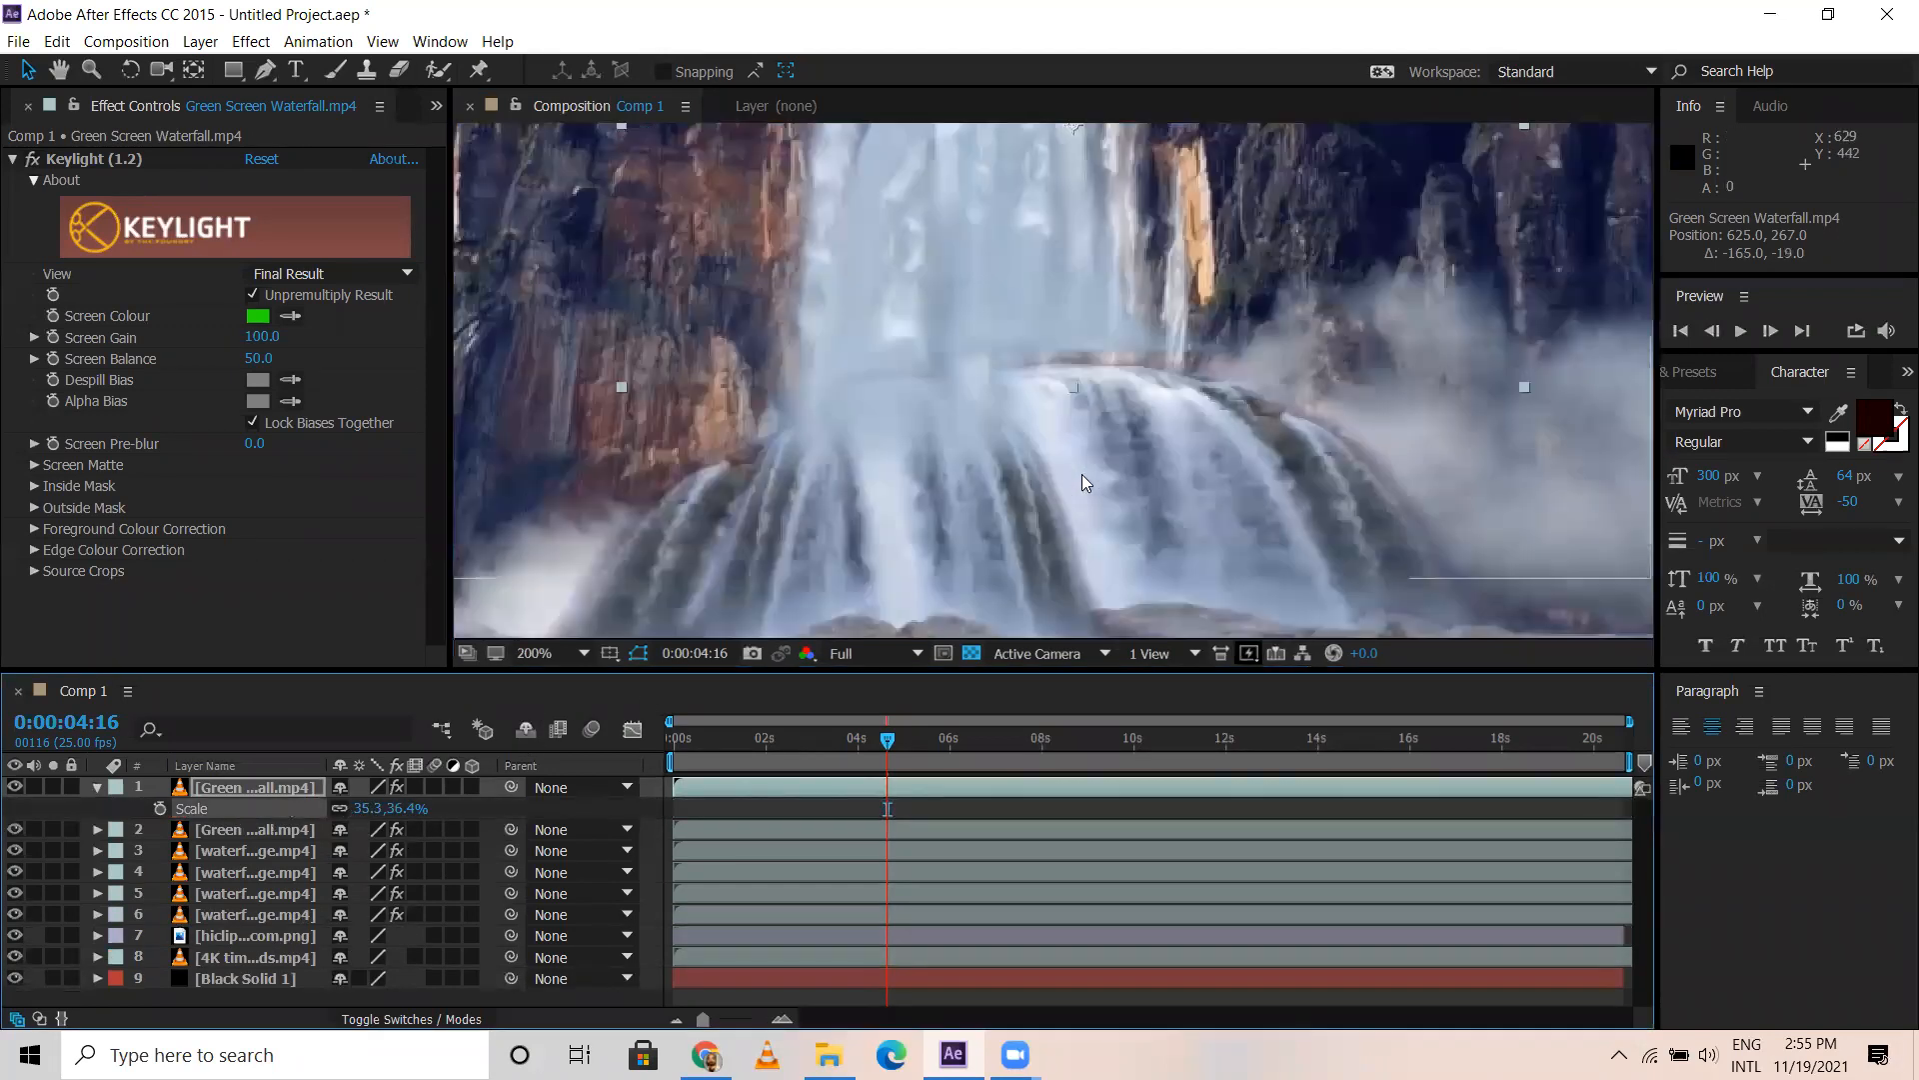
scroll(1161, 426, "up", 2)
scroll(1162, 426, "down", 1)
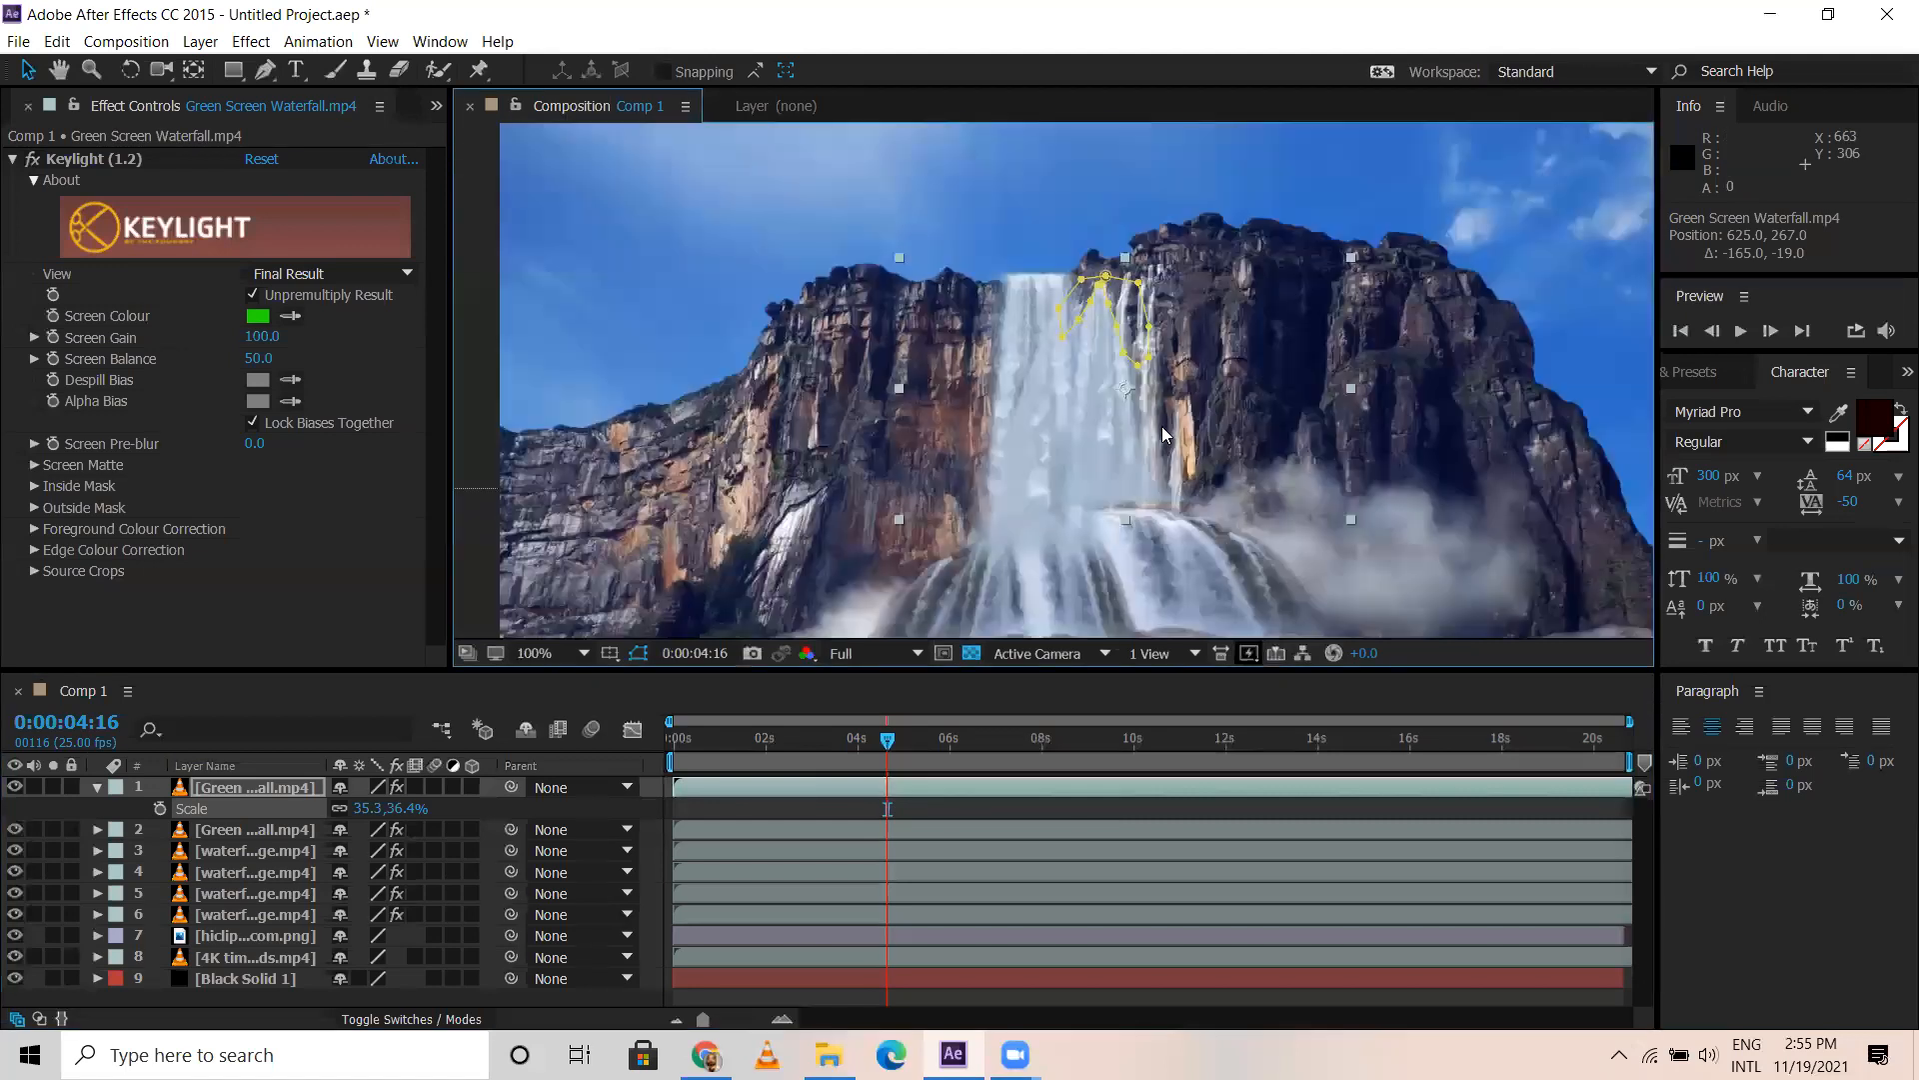
scroll(1112, 404, "up", 1)
left_click_drag(1086, 312, 1081, 291)
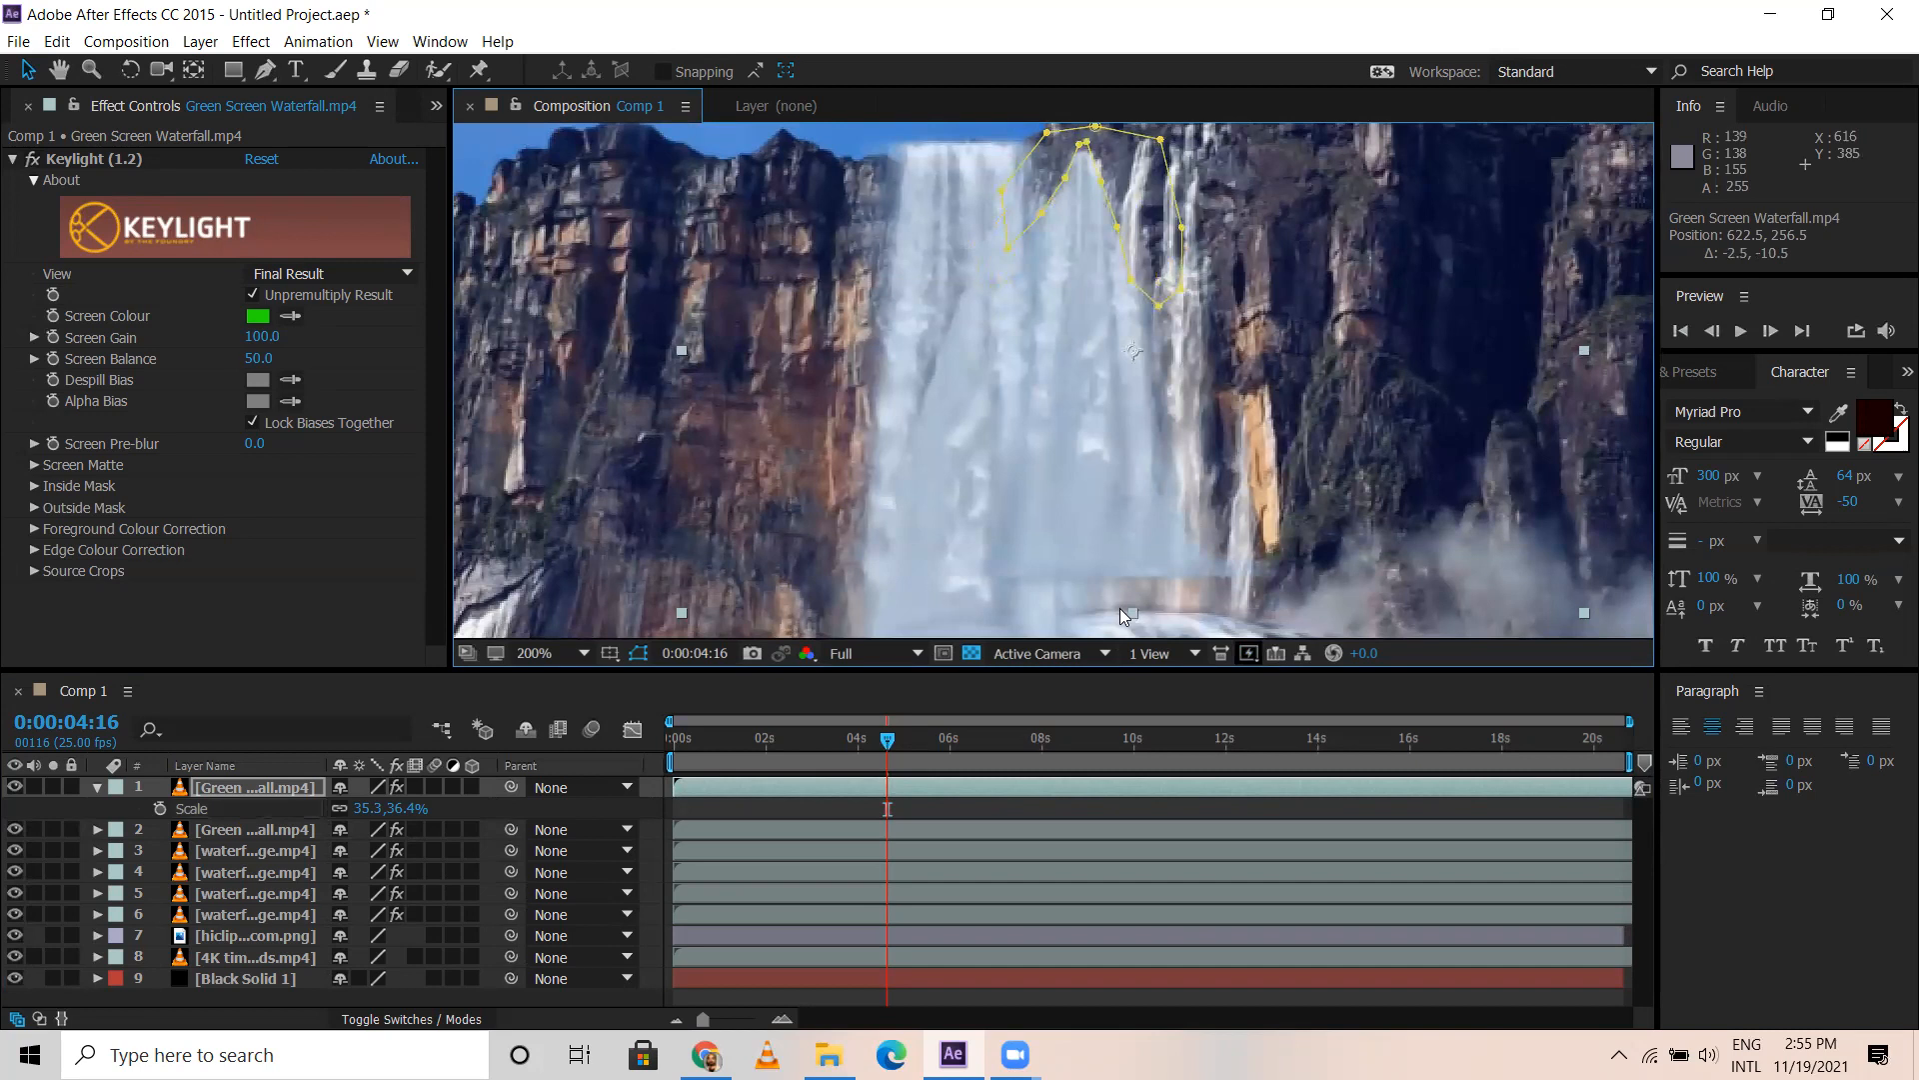
left_click_drag(1135, 610, 1138, 660)
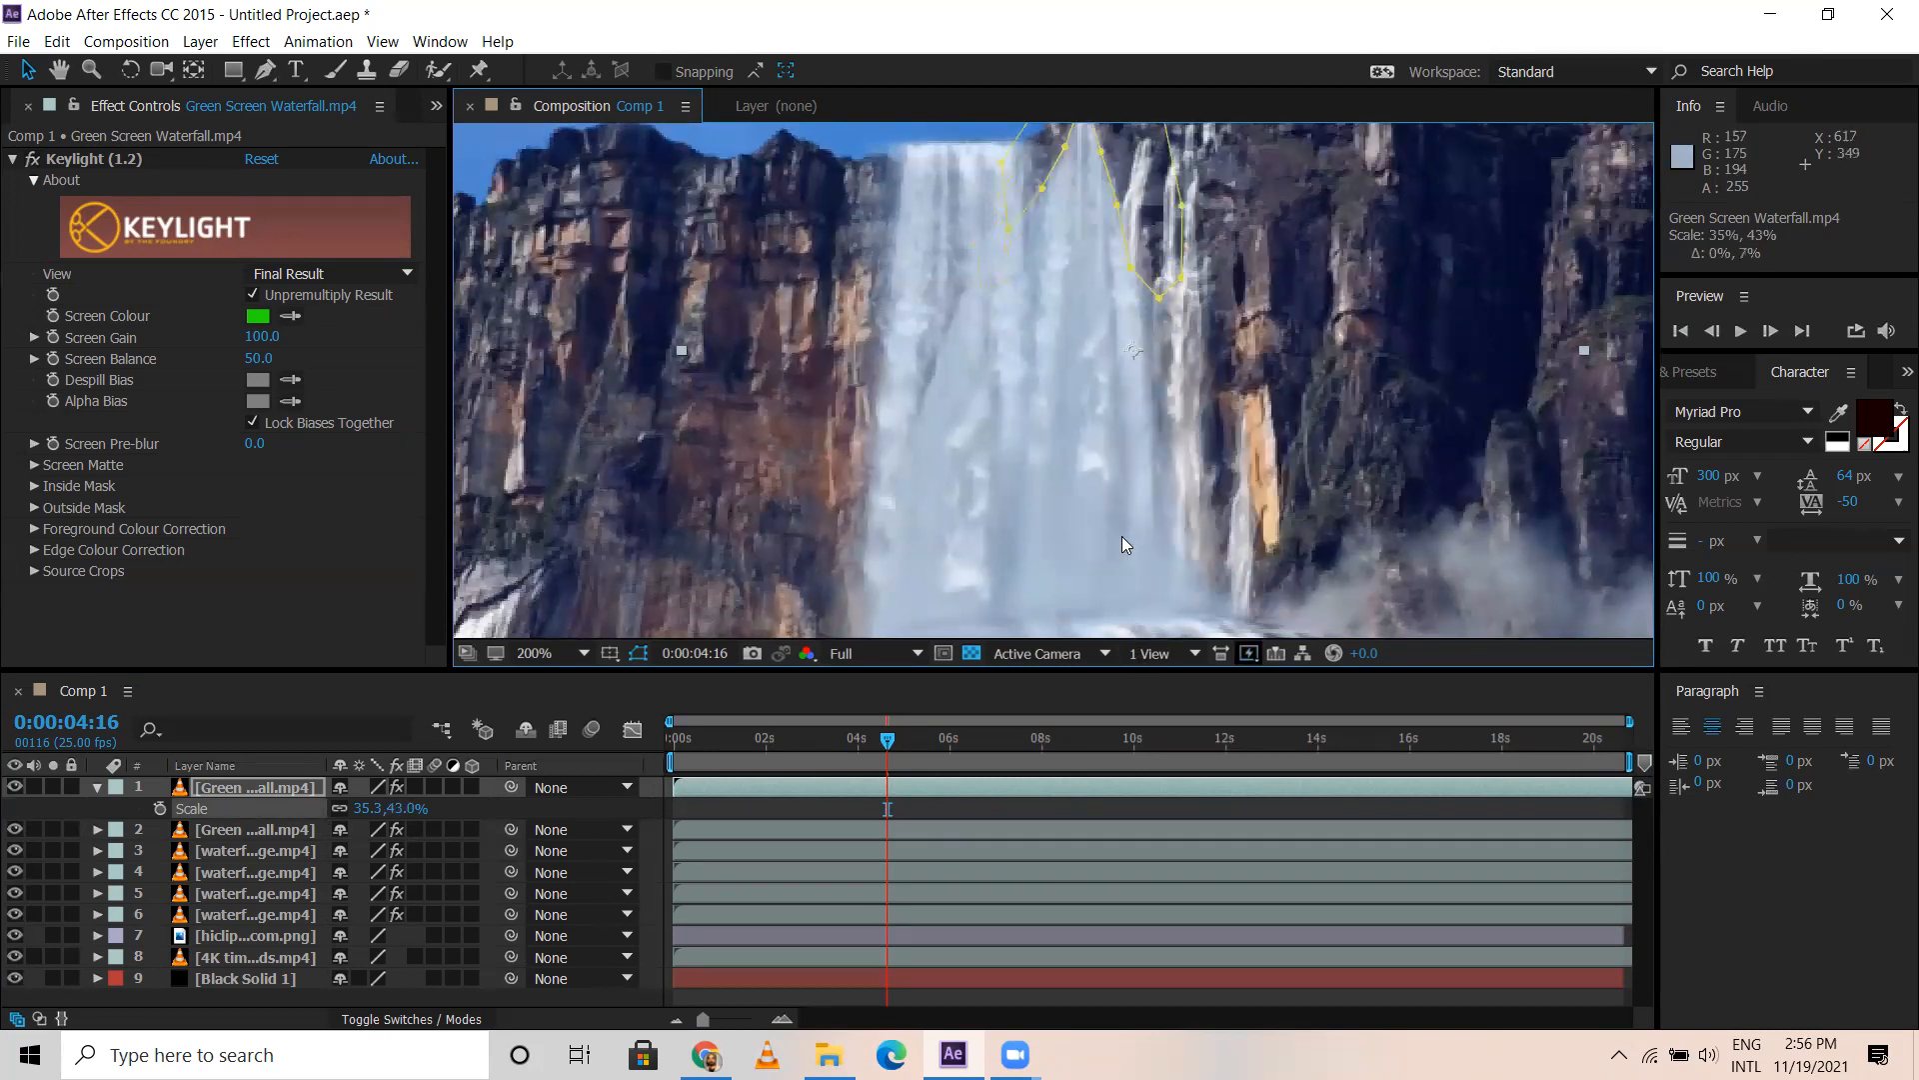
key("comma")
left_click_drag(1081, 404, 1072, 398)
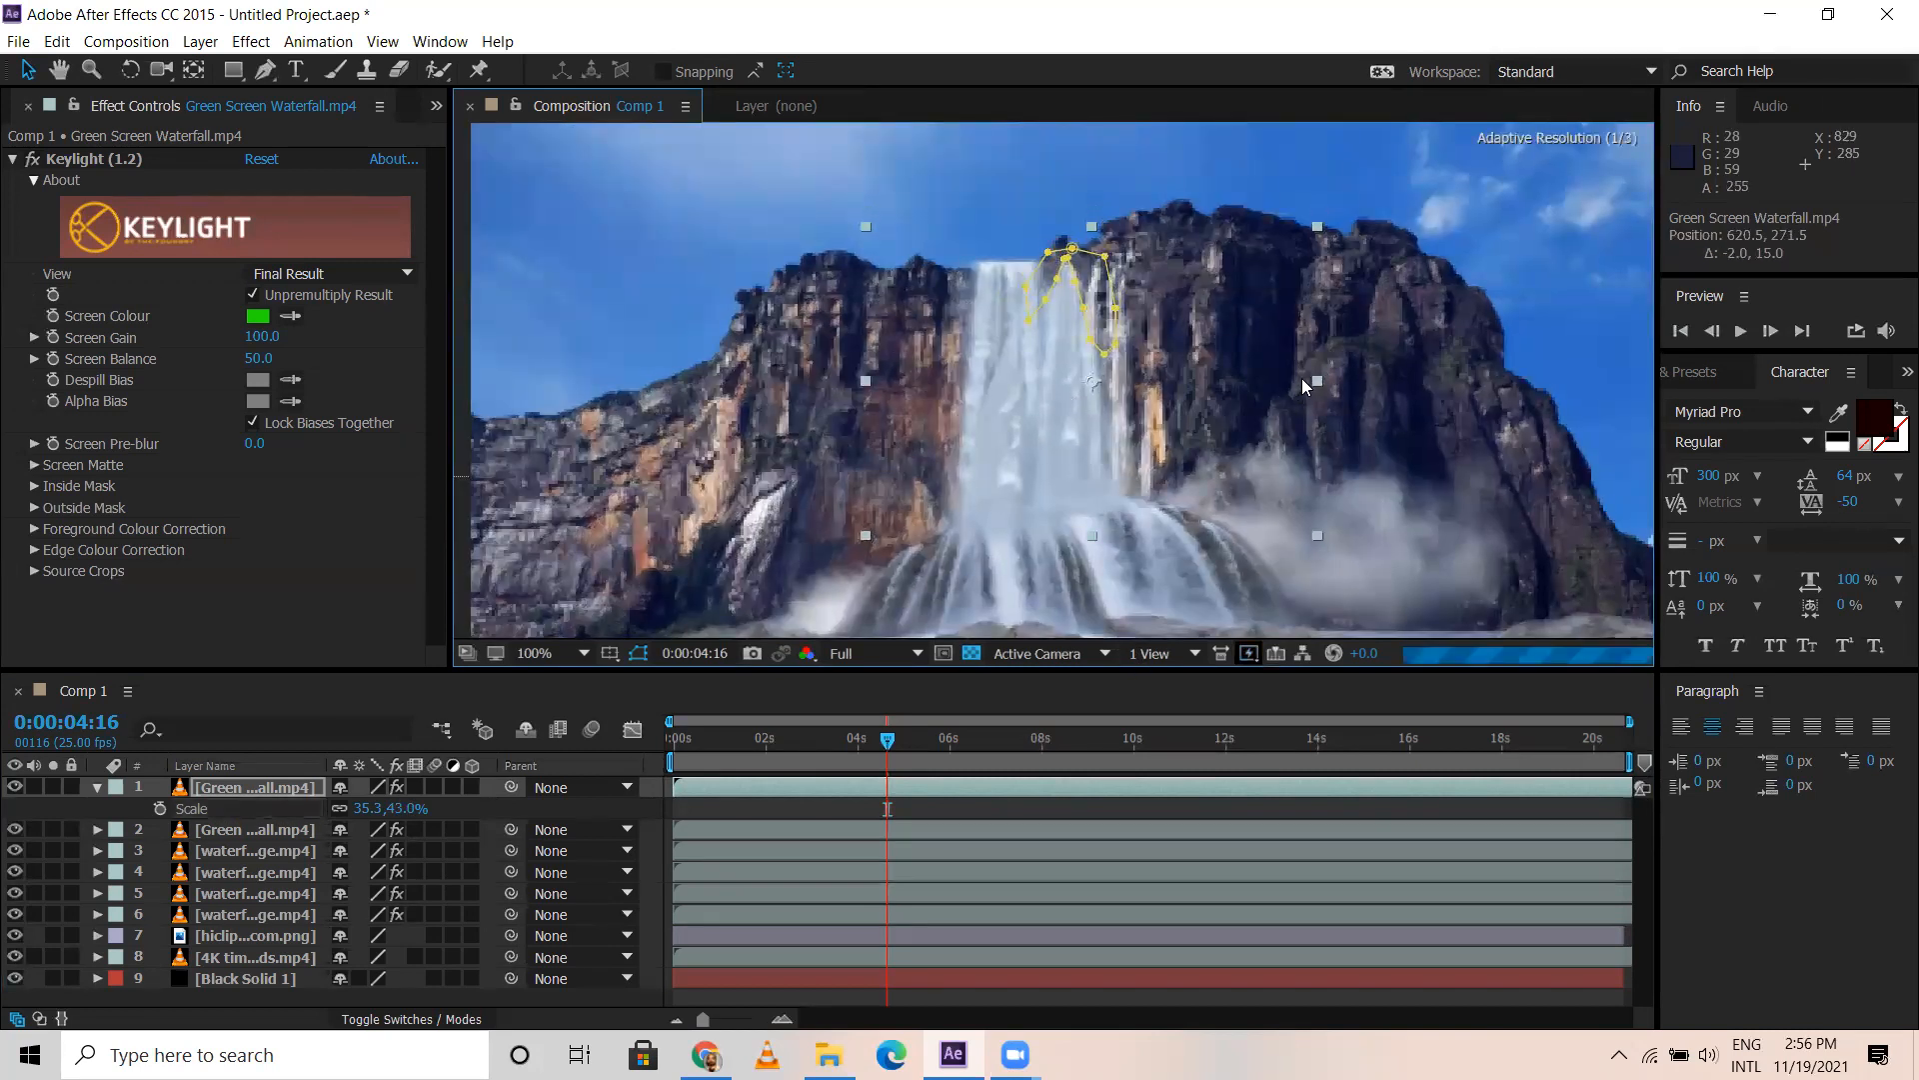
left_click_drag(1312, 380, 1270, 381)
left_click_drag(1084, 403, 1083, 403)
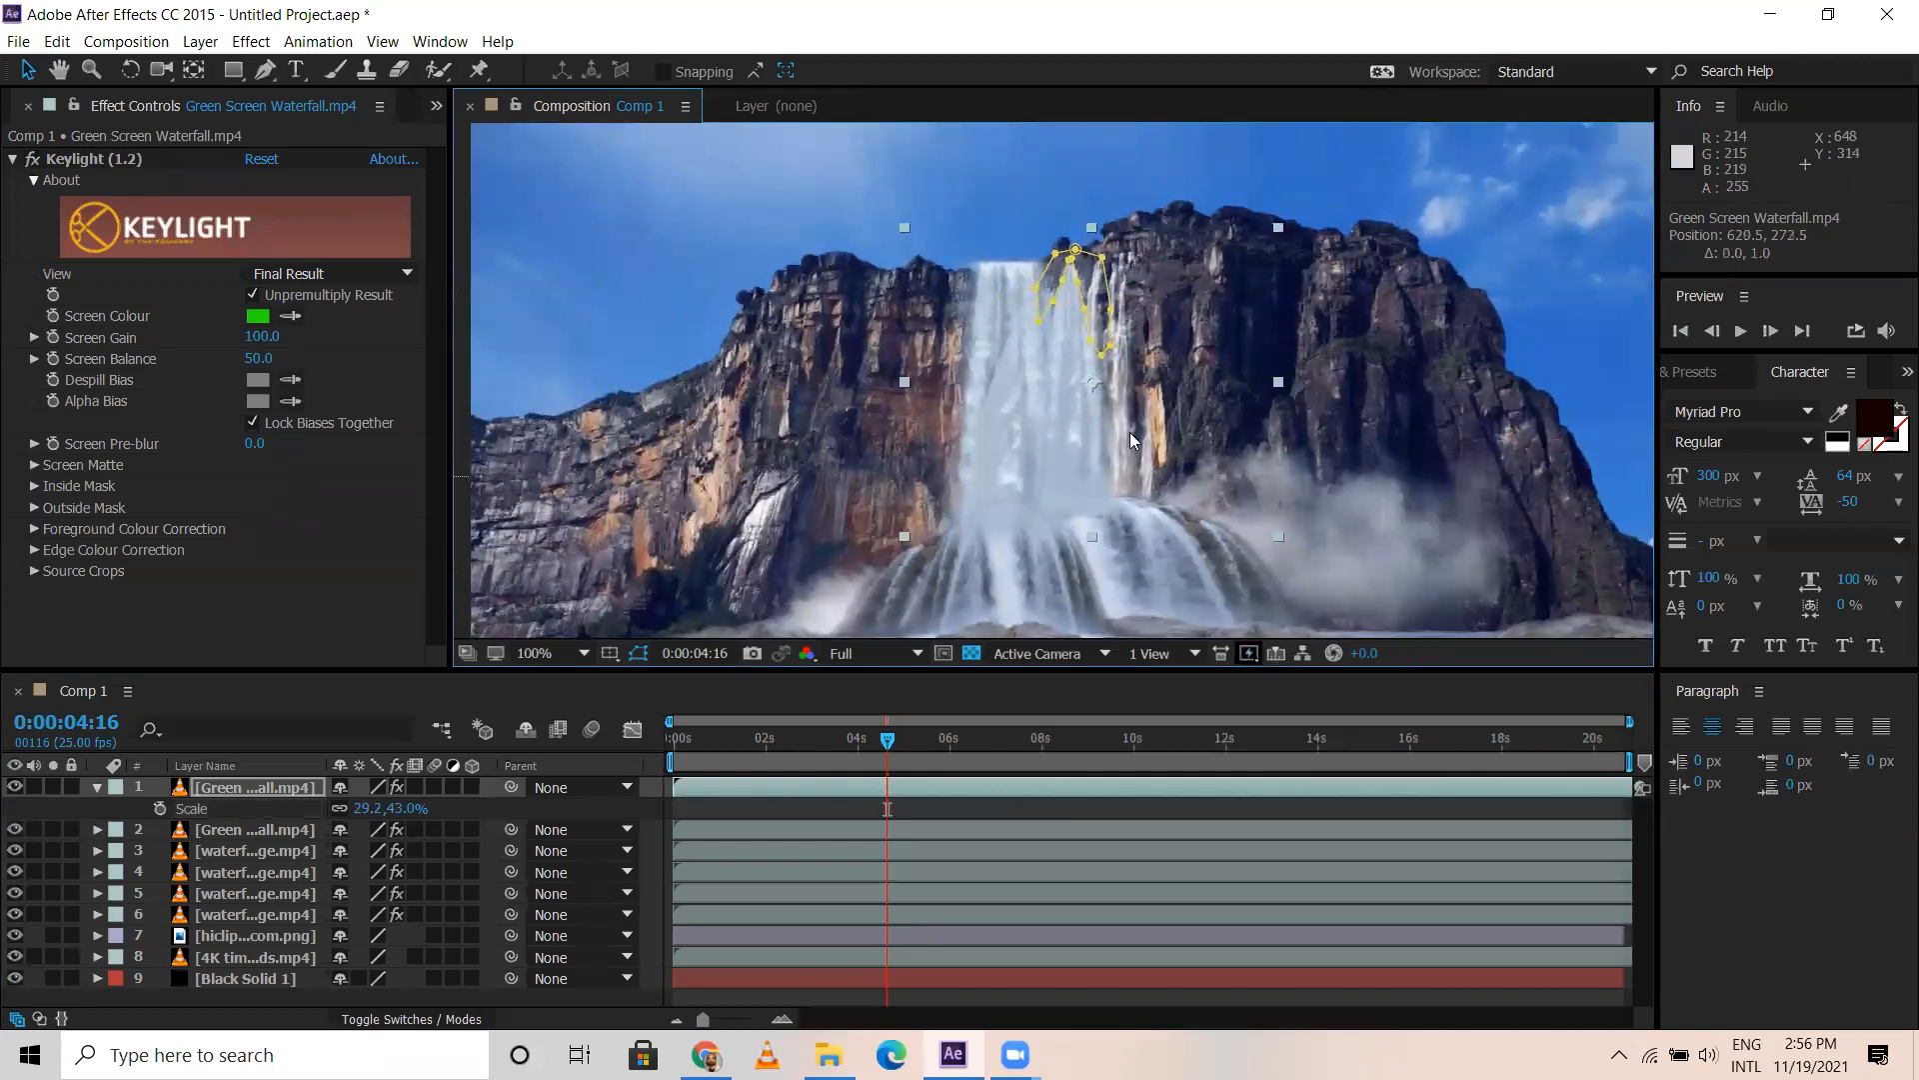
Duplicate the masked waterfall, narrow the copy to about 20, 43% scale, and place it just right of the original fall
key("ctrl+d")
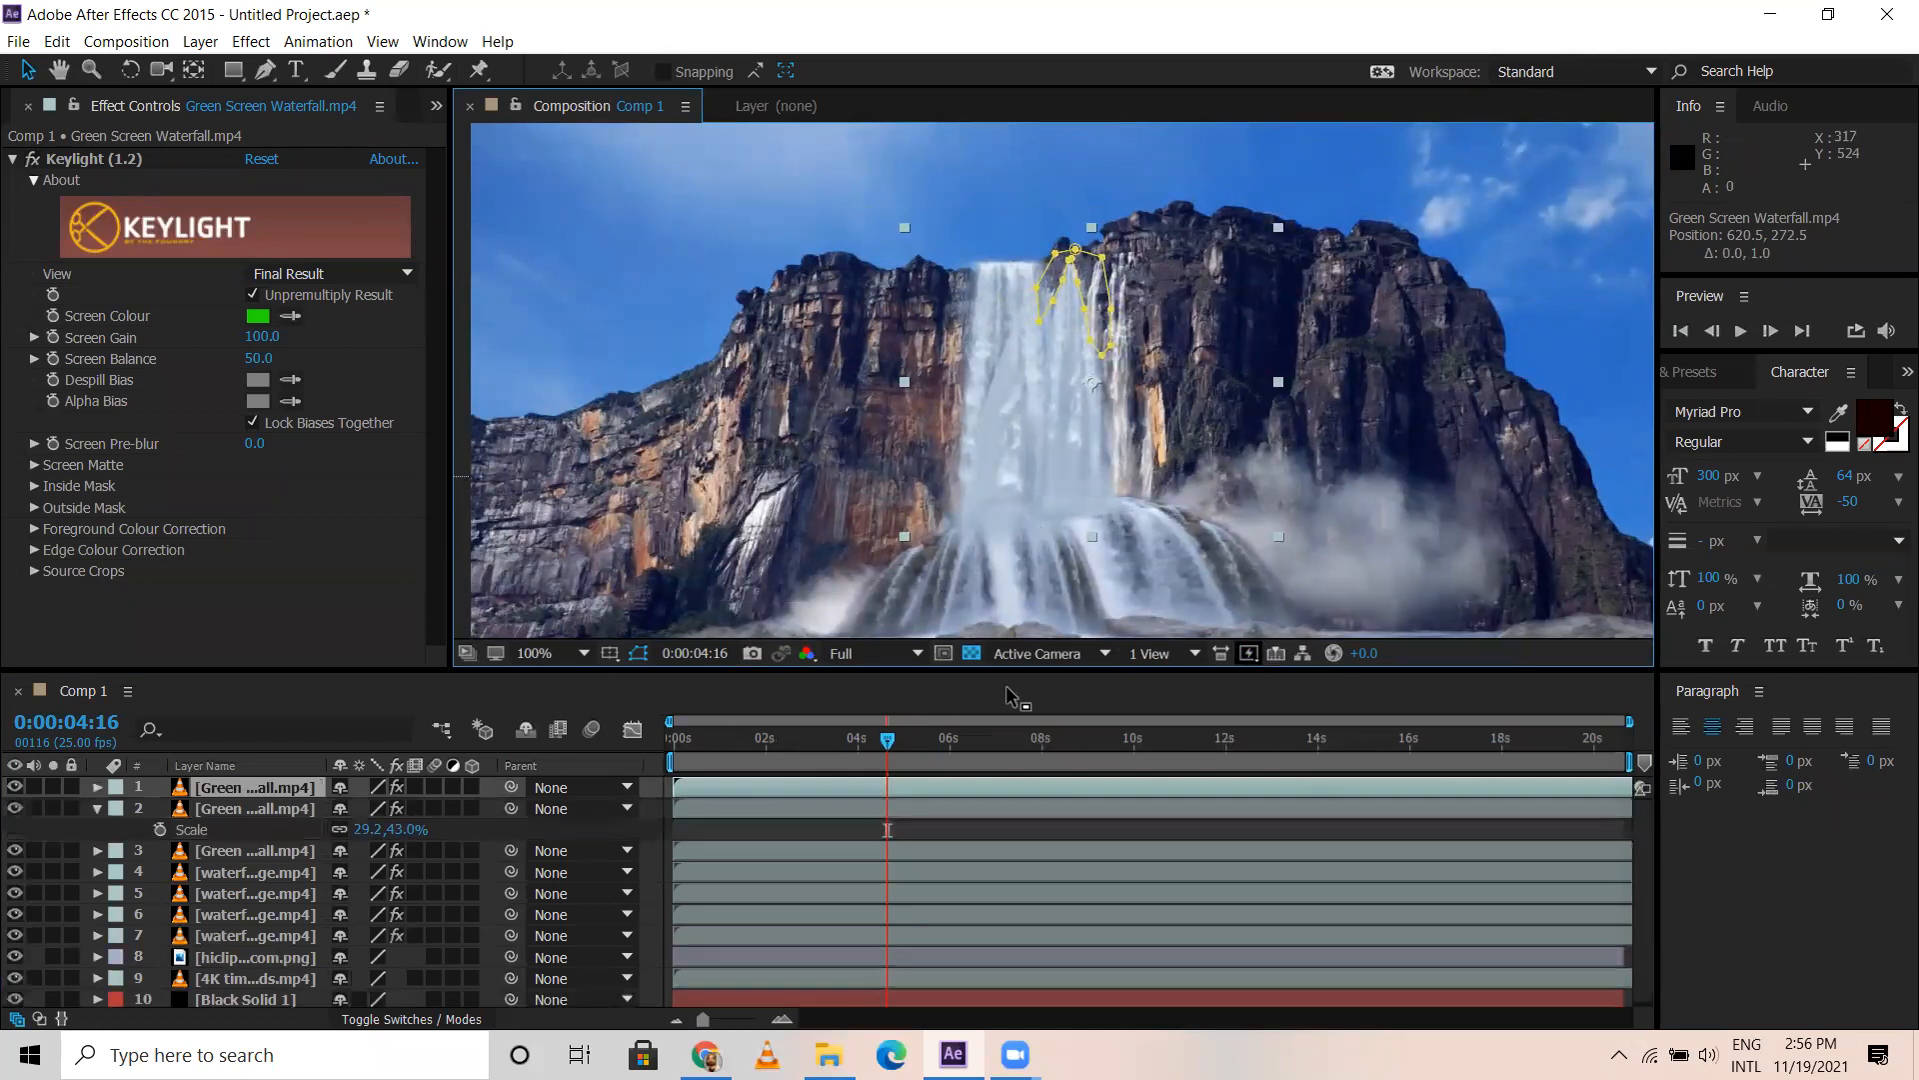
left_click_drag(1064, 364, 1107, 361)
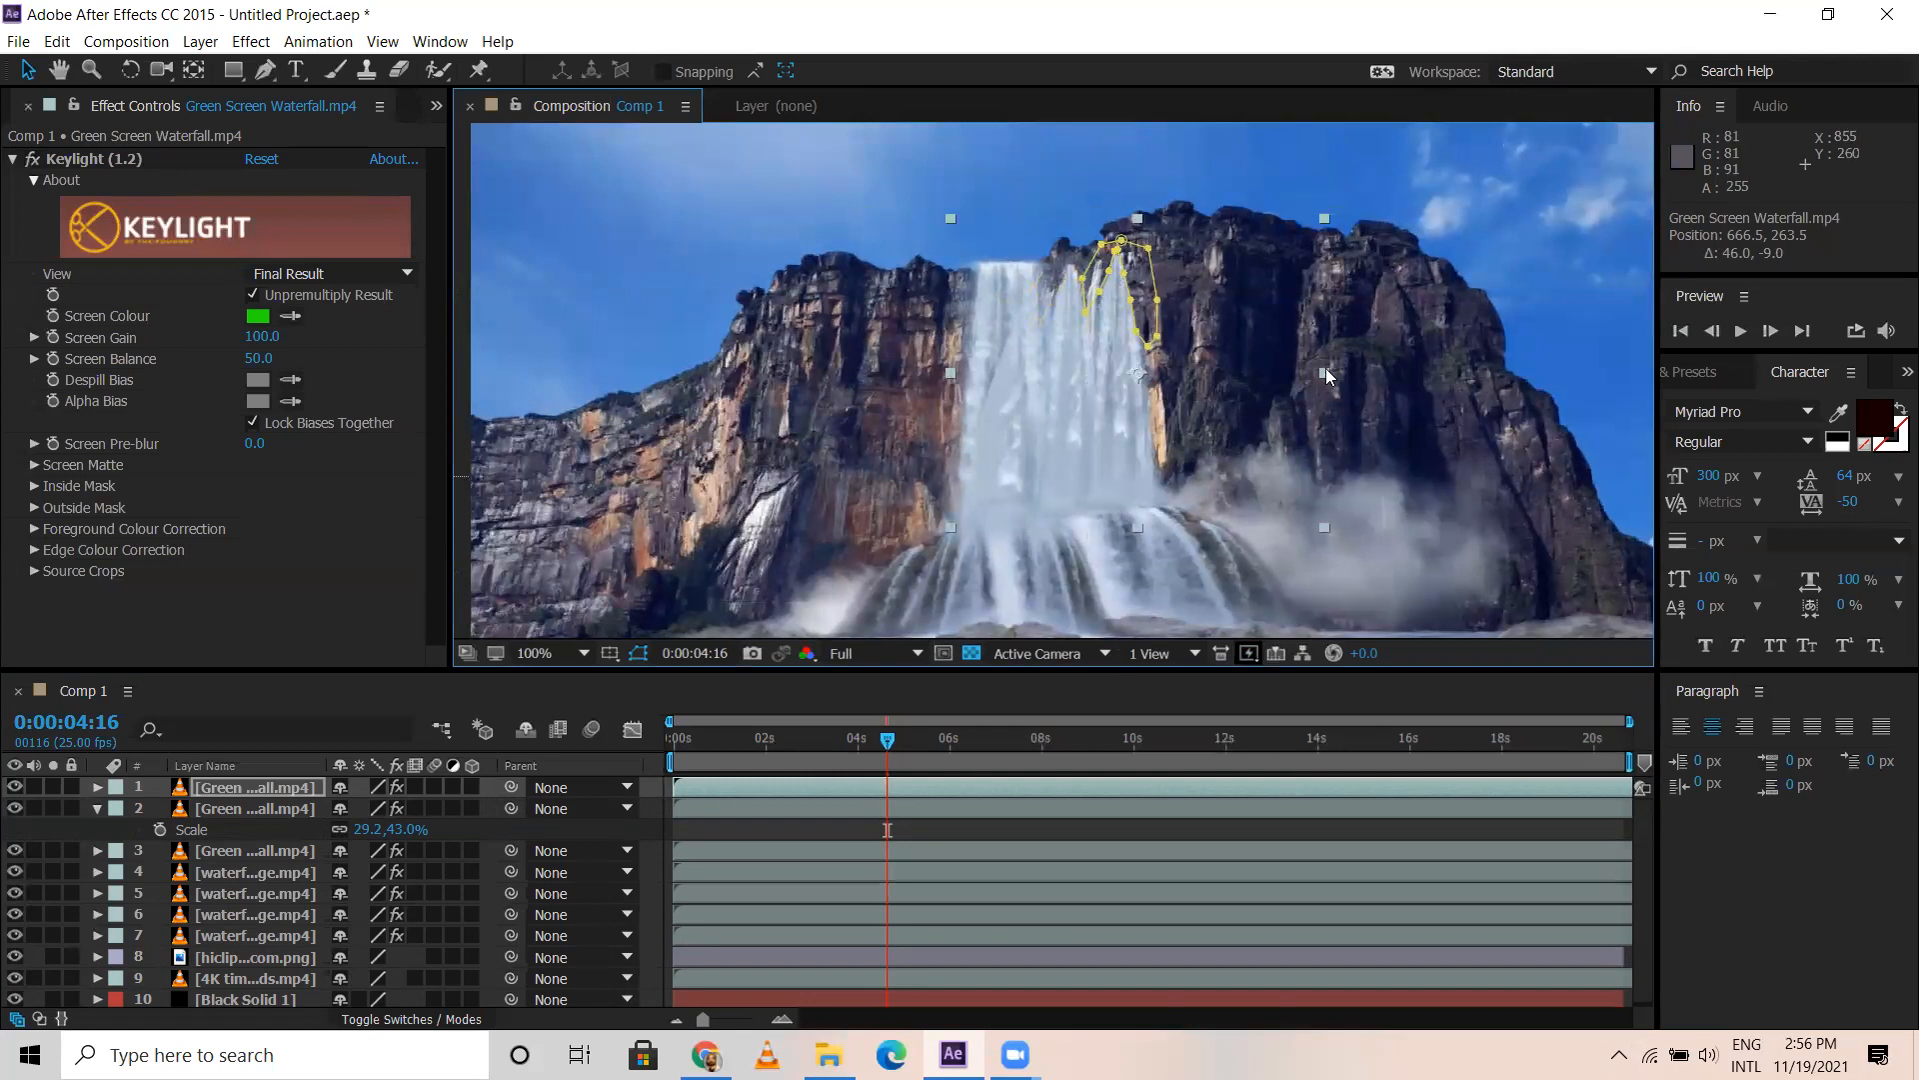
left_click_drag(1328, 376, 1268, 376)
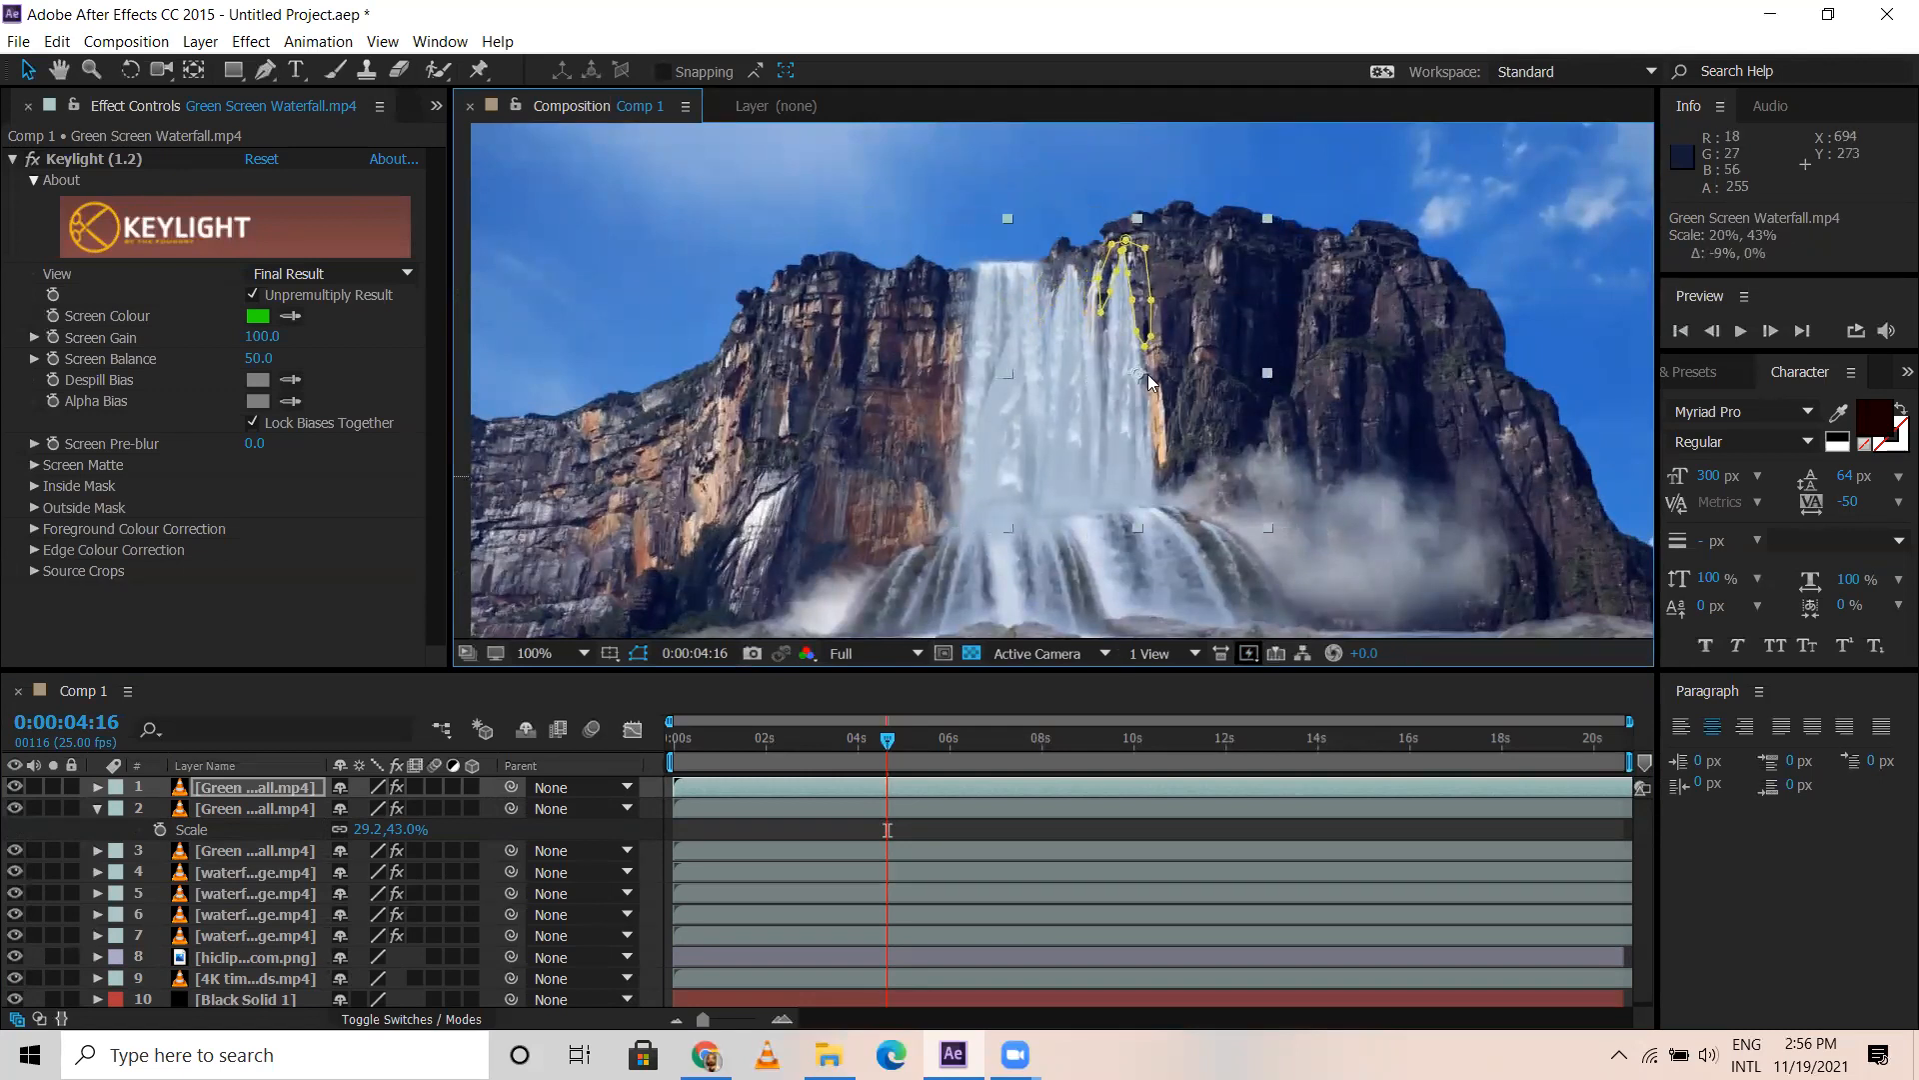
key("period")
left_click_drag(1178, 362, 1148, 390)
Duplicate the narrow waterfall again, make the copy slightly narrower, and place it at about 639, 268 between the neighbouring falls
key("ctrl+d")
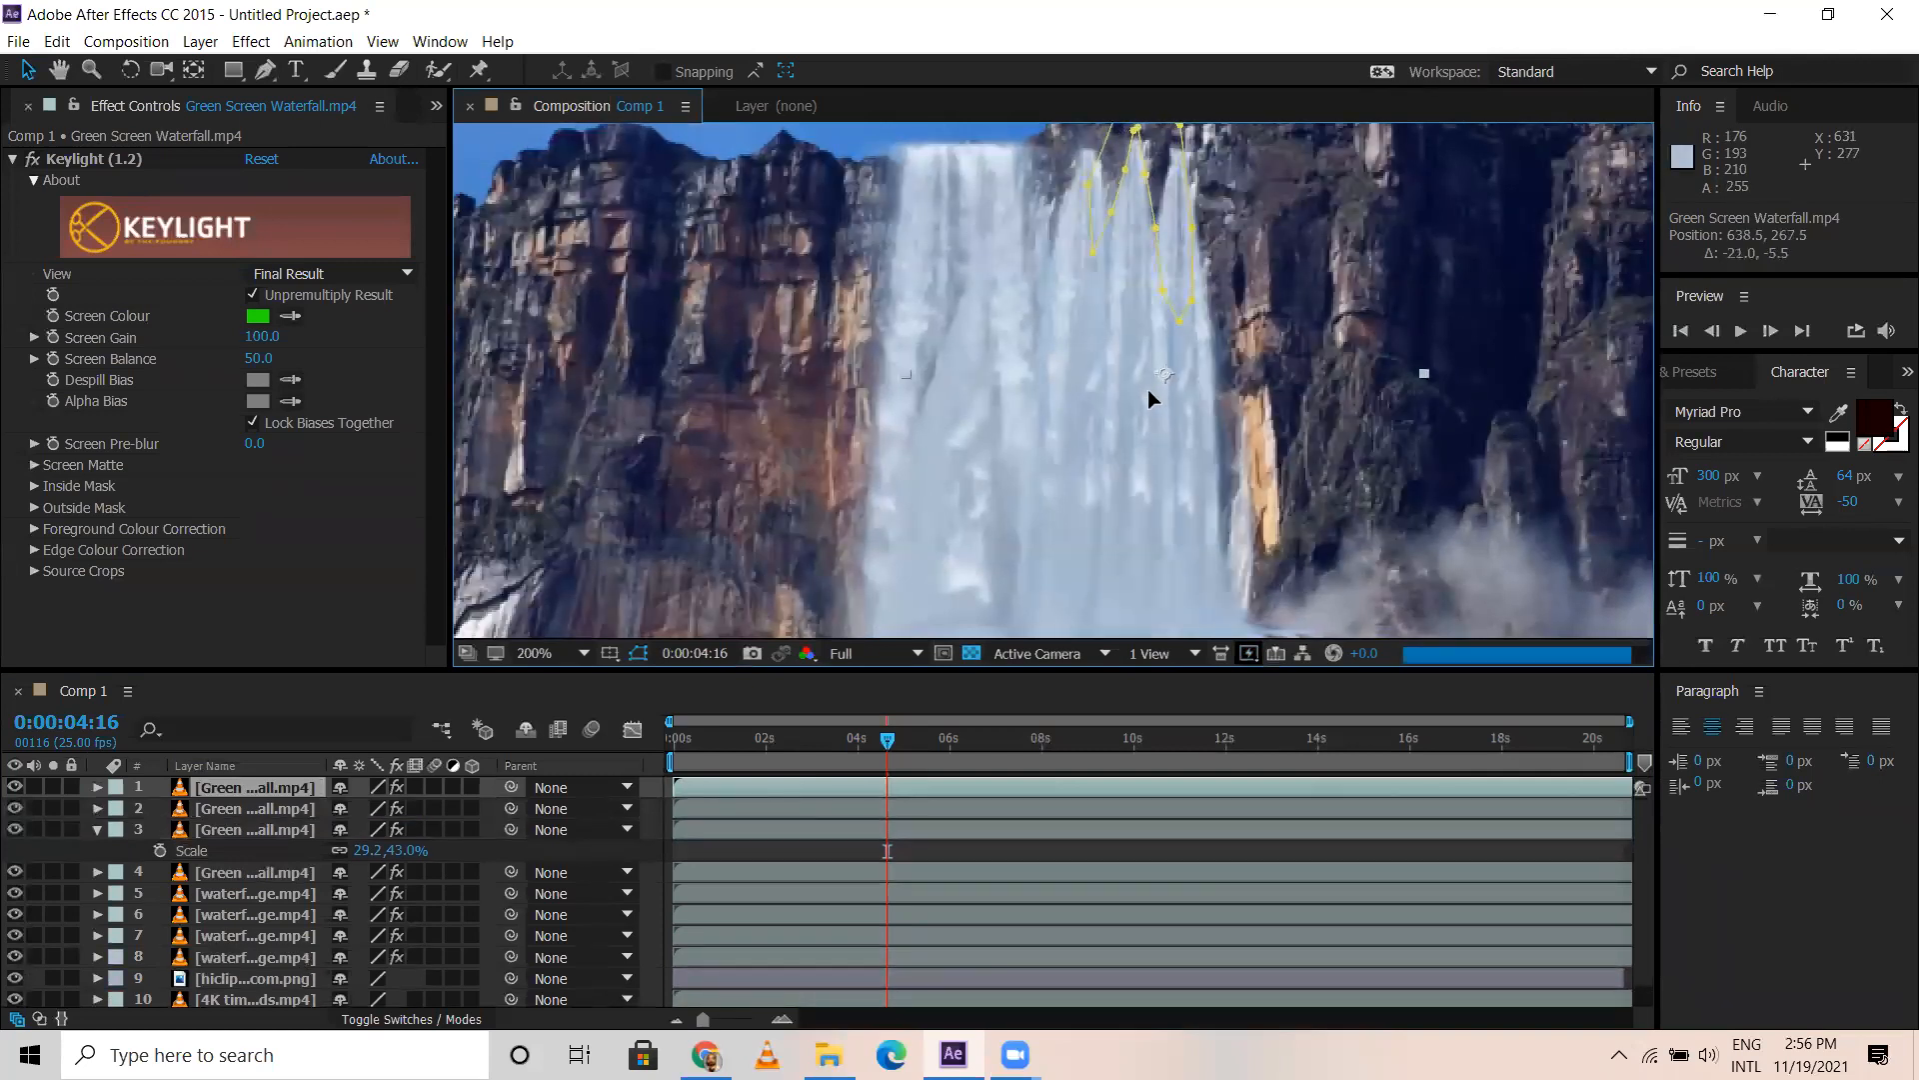
left_click_drag(1424, 372, 1409, 373)
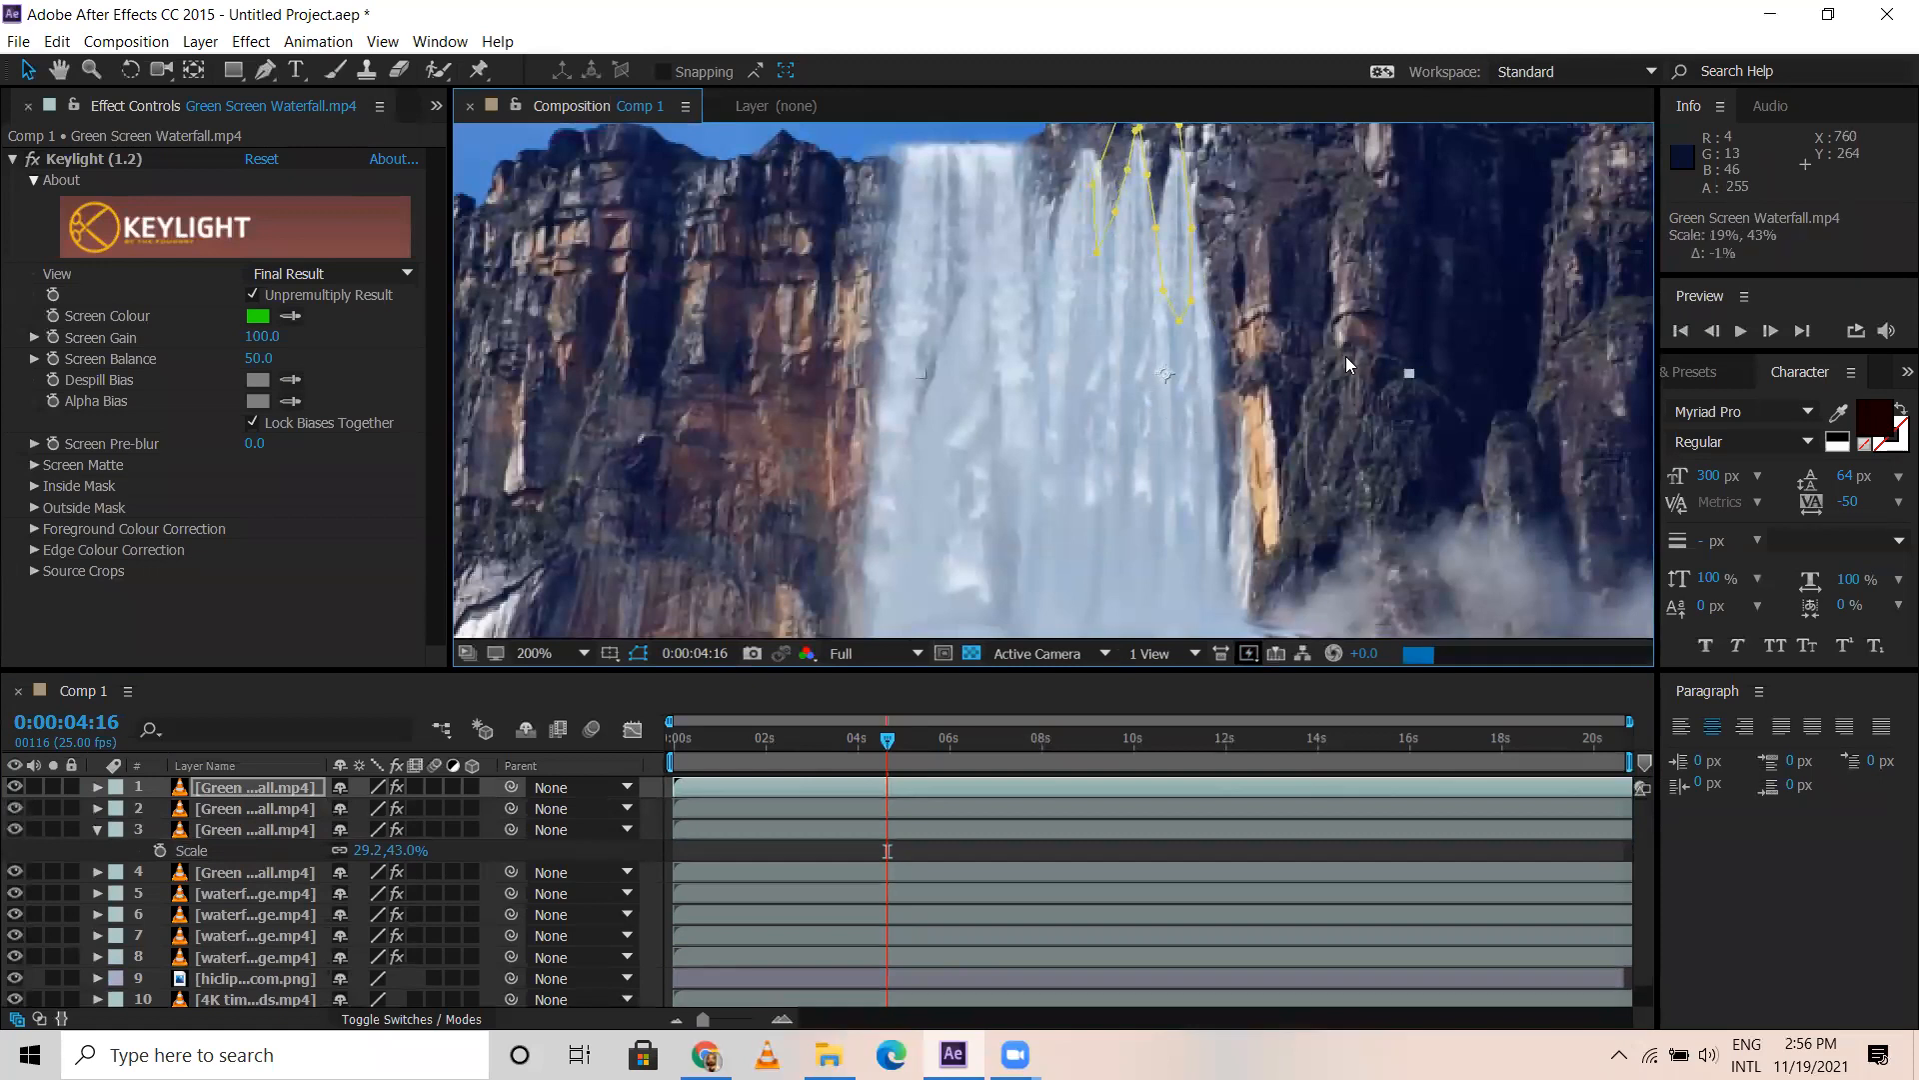
left_click_drag(1140, 378, 1132, 376)
left_click_drag(1324, 377, 1393, 378)
left_click_drag(1136, 397, 1139, 400)
scroll(1316, 376, "down", 1)
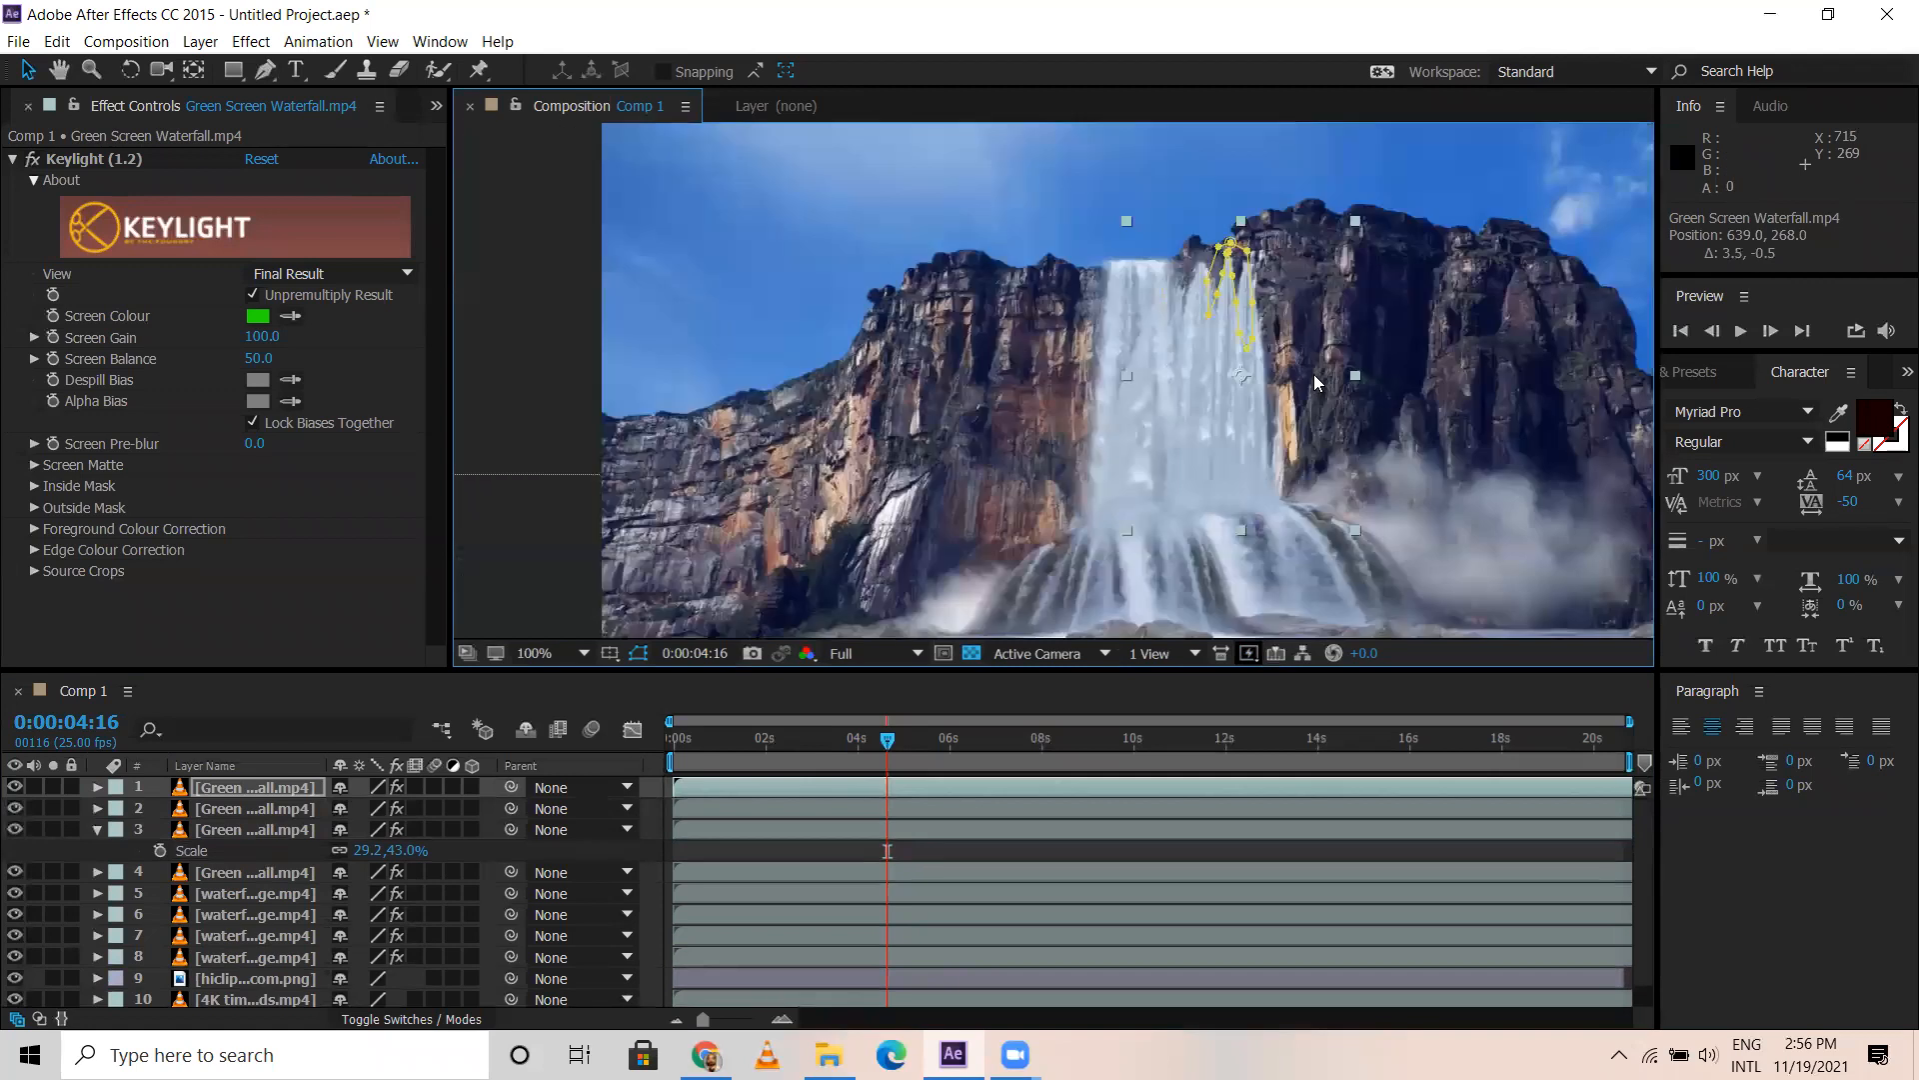
Fine-tune the narrow waterfall copies along the cliff edge, placing the topmost layer at about 637.5, 275
left_click(1376, 160)
scroll(1268, 362, "up", 1)
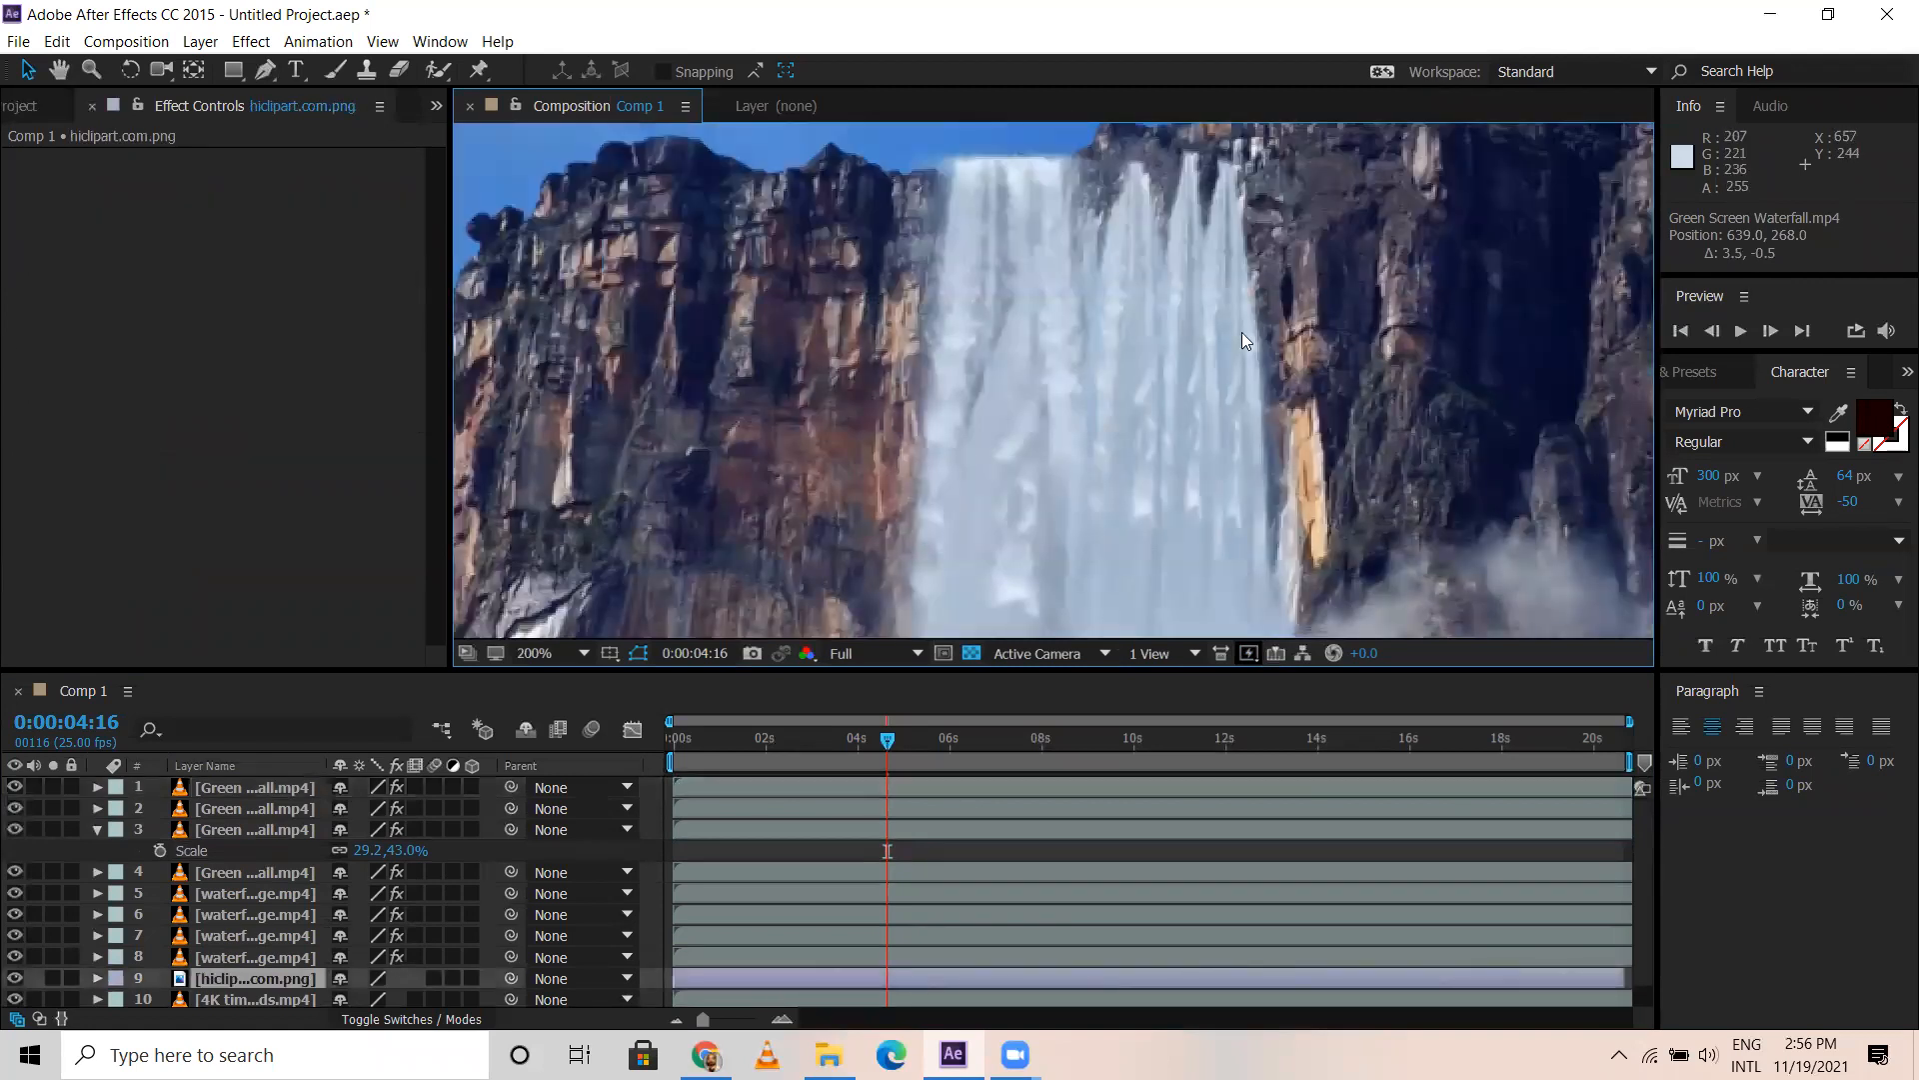
left_click(748, 801)
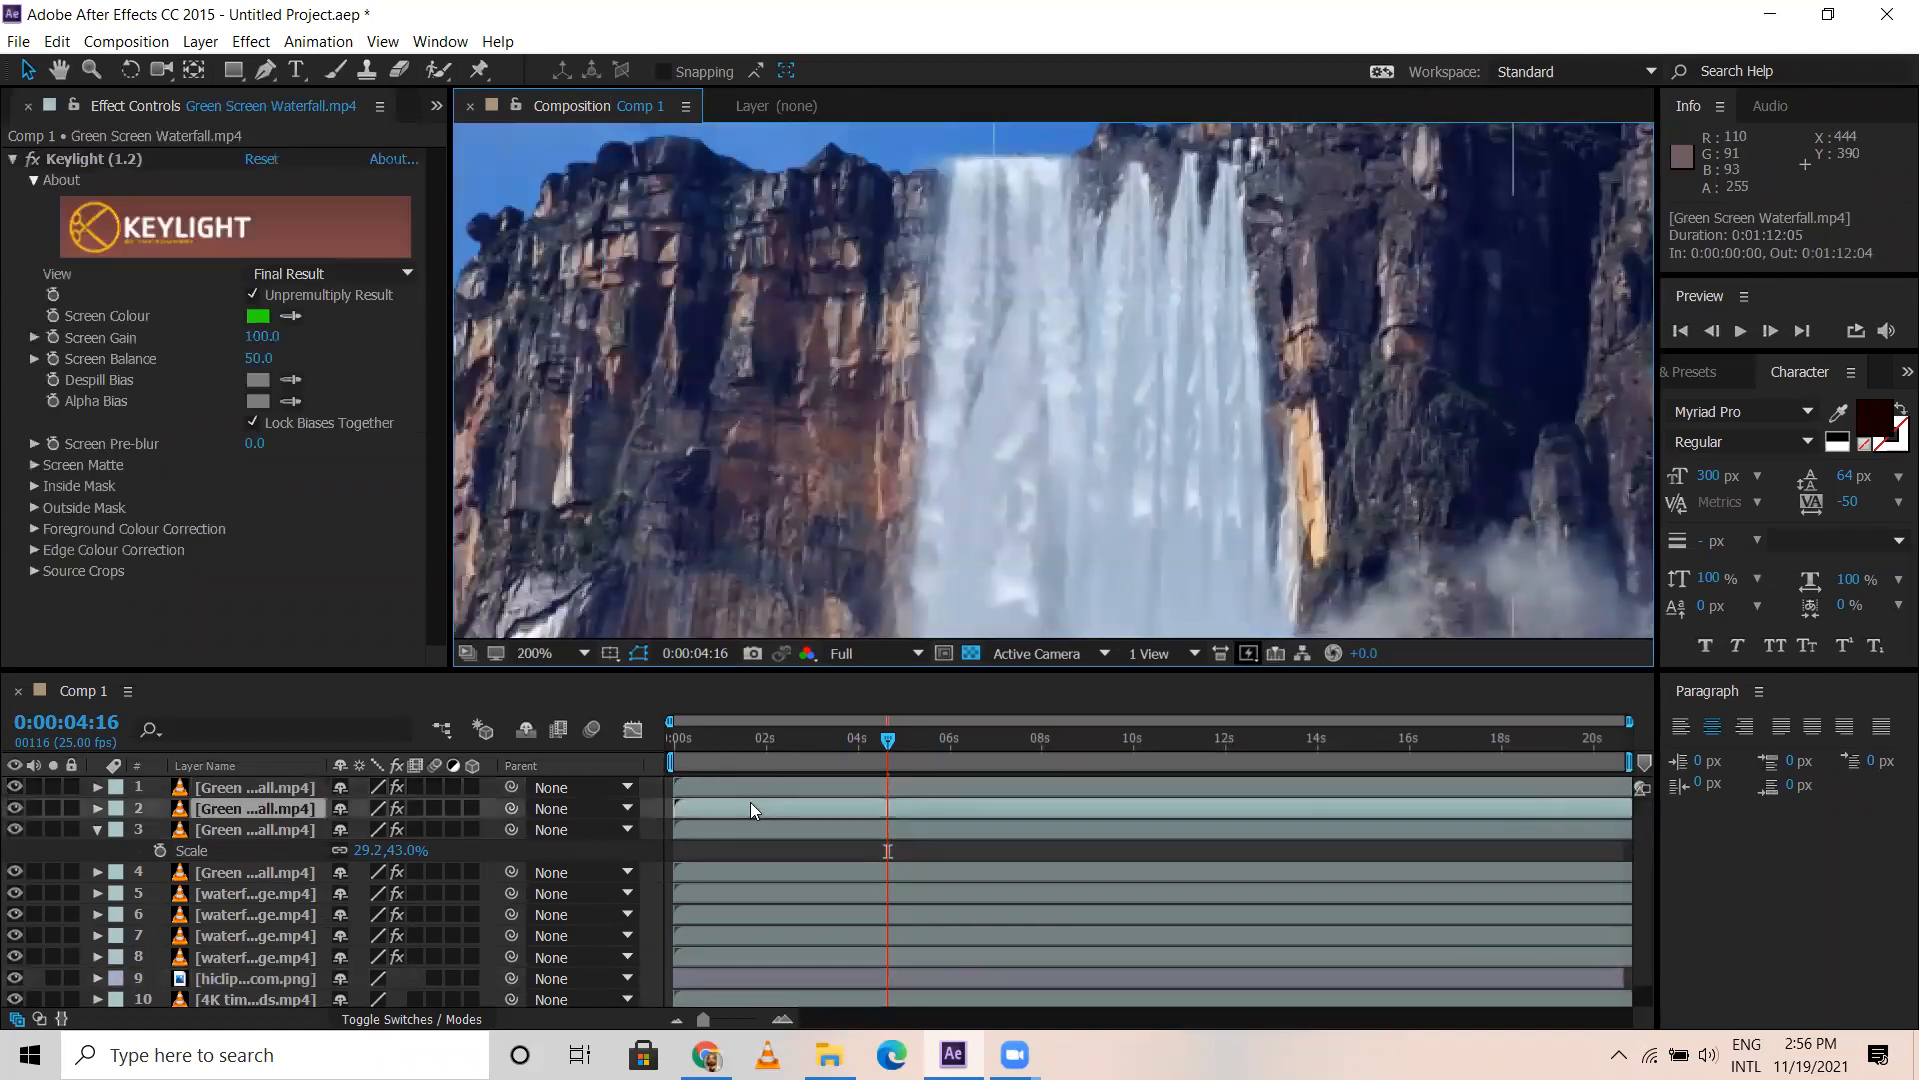
left_click_drag(1226, 358, 1168, 400)
left_click(764, 784)
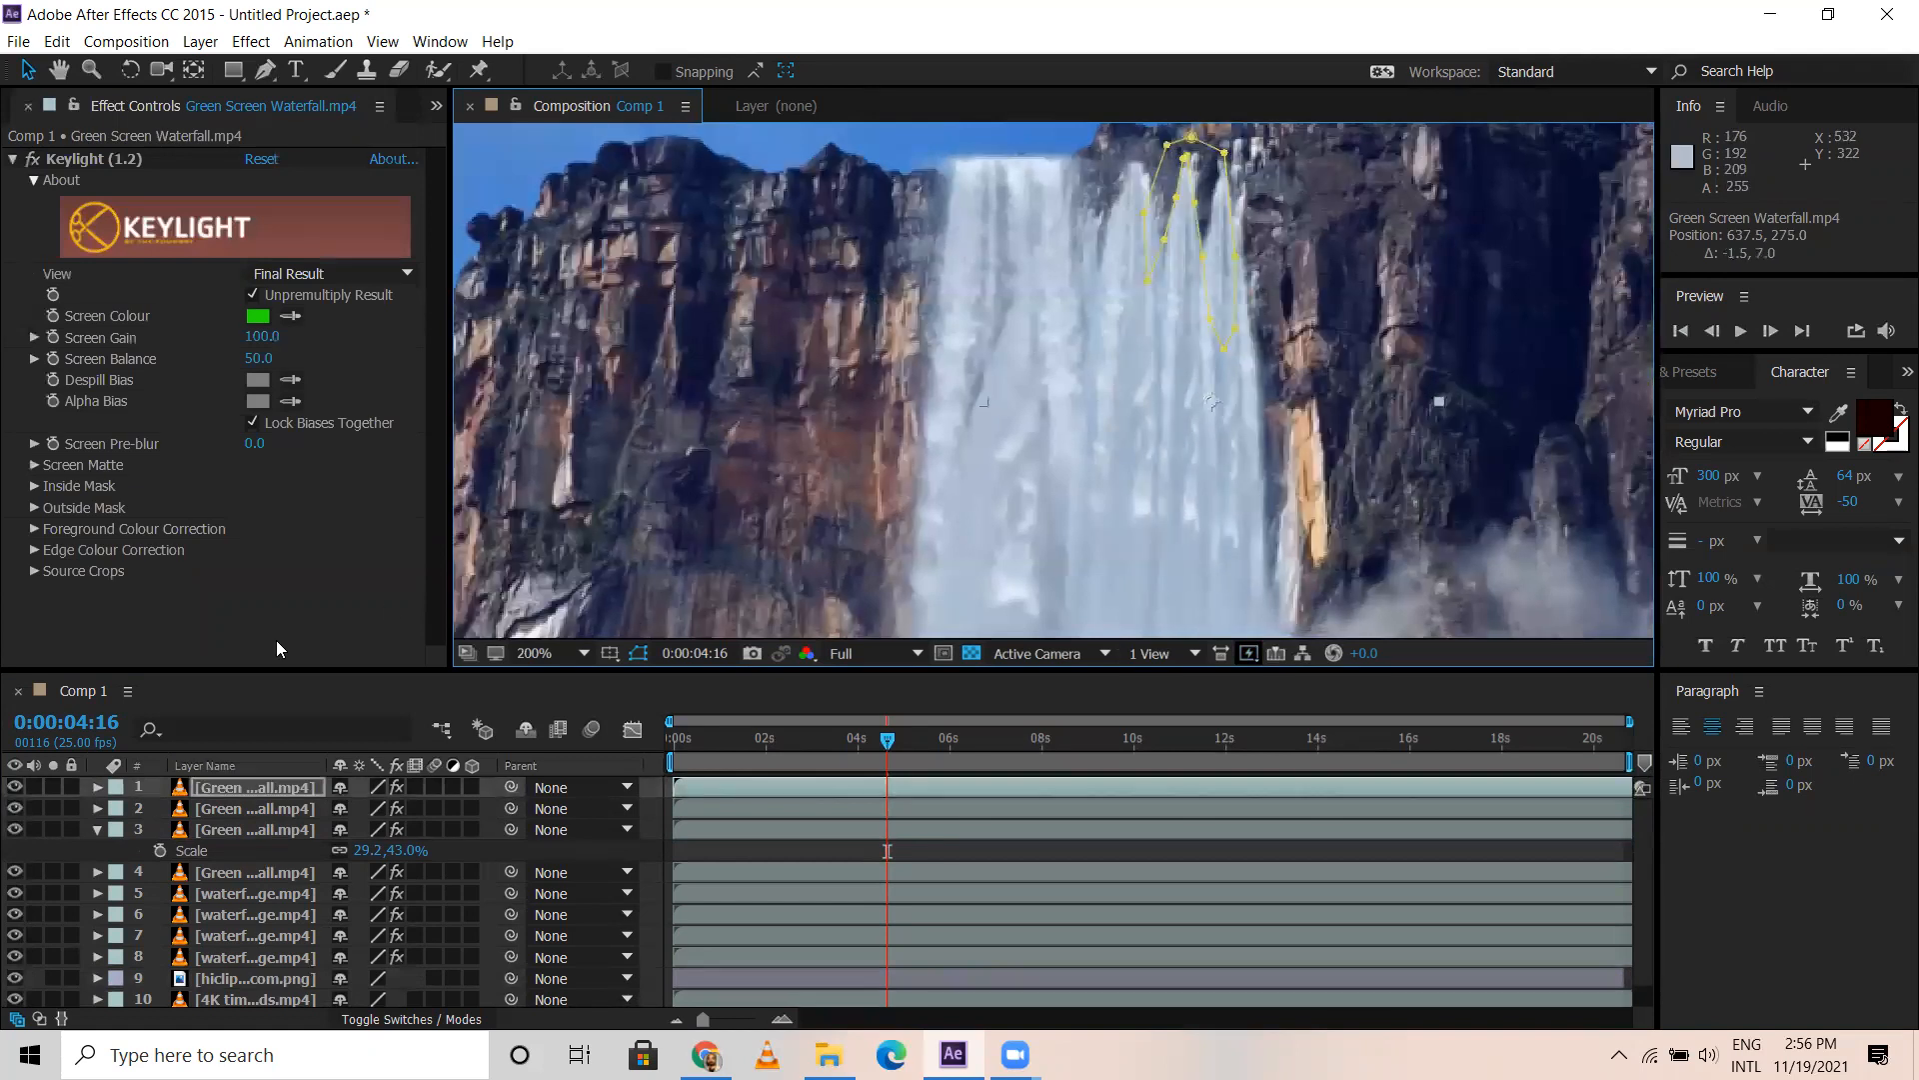
Lower the opacity of the topmost narrow waterfall copy to 84% and of the copy beneath it to 54%
key("t")
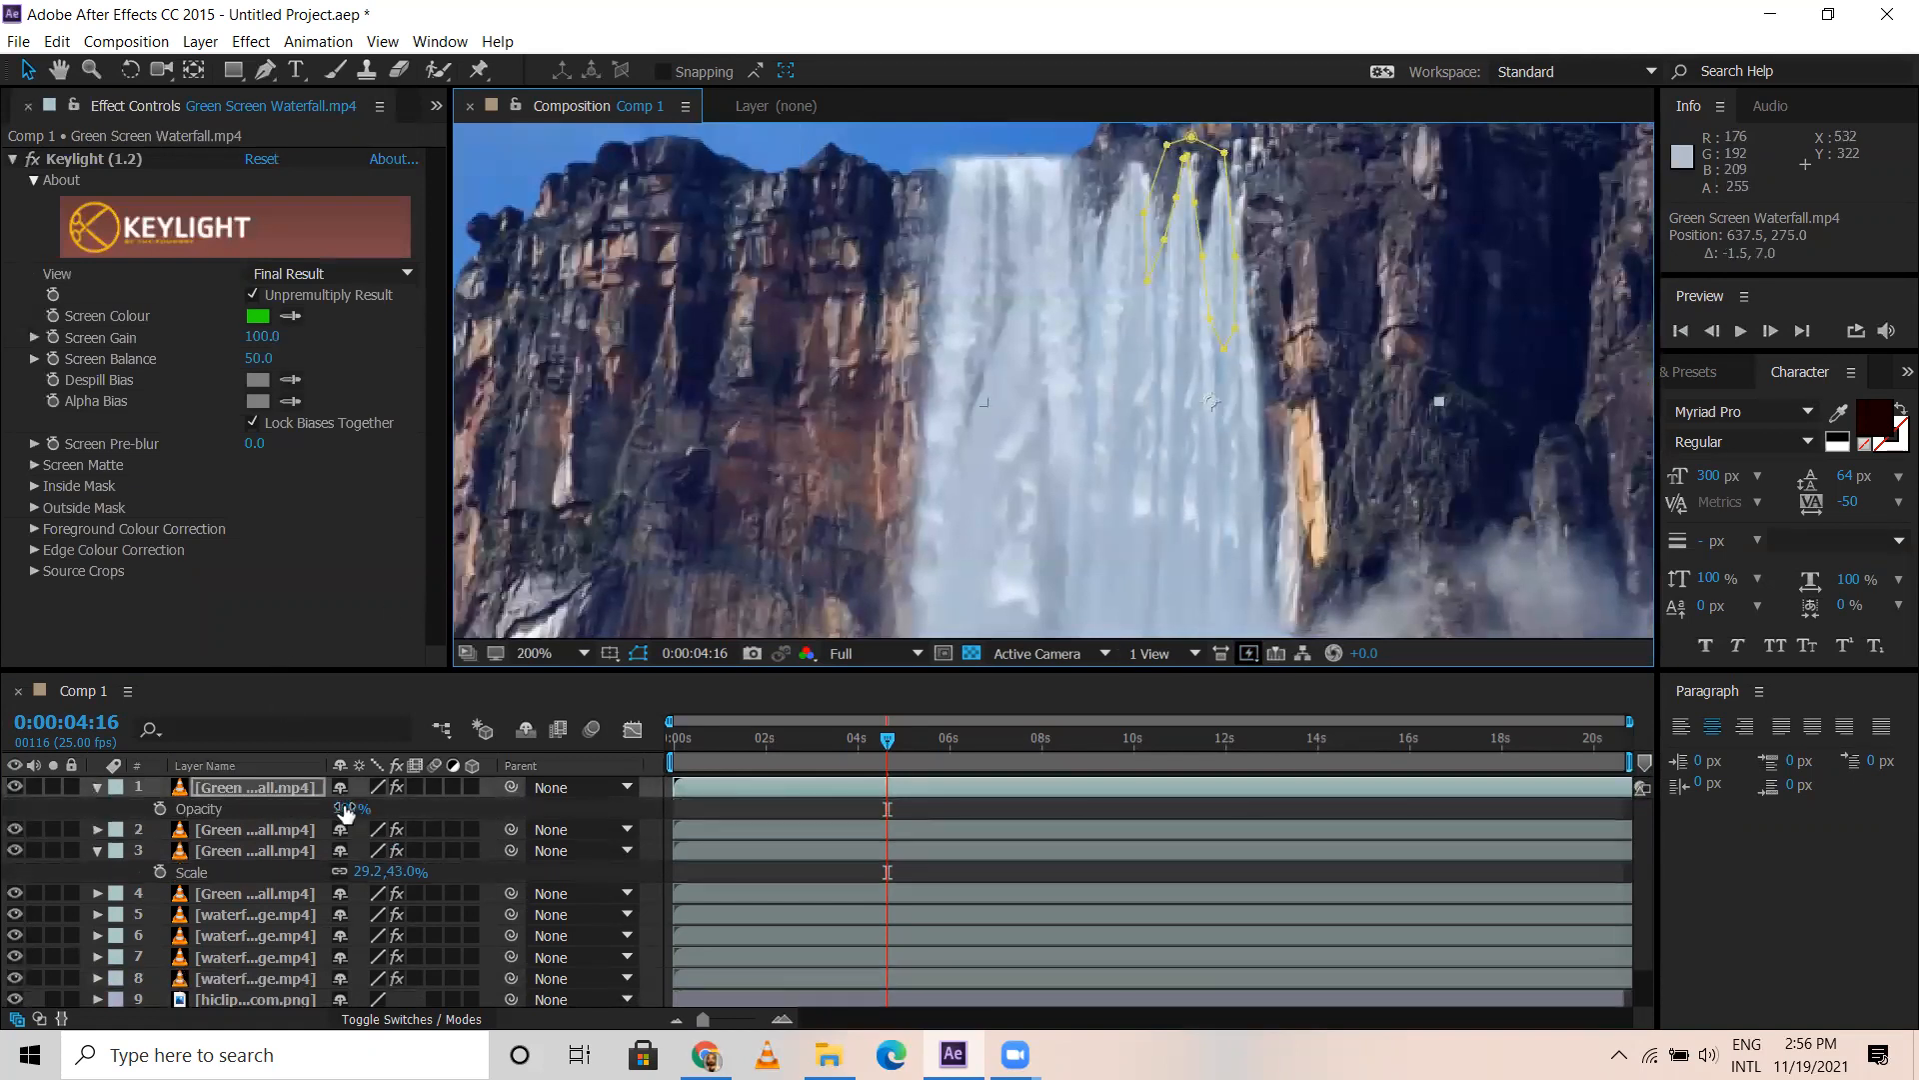
left_click_drag(339, 806, 327, 809)
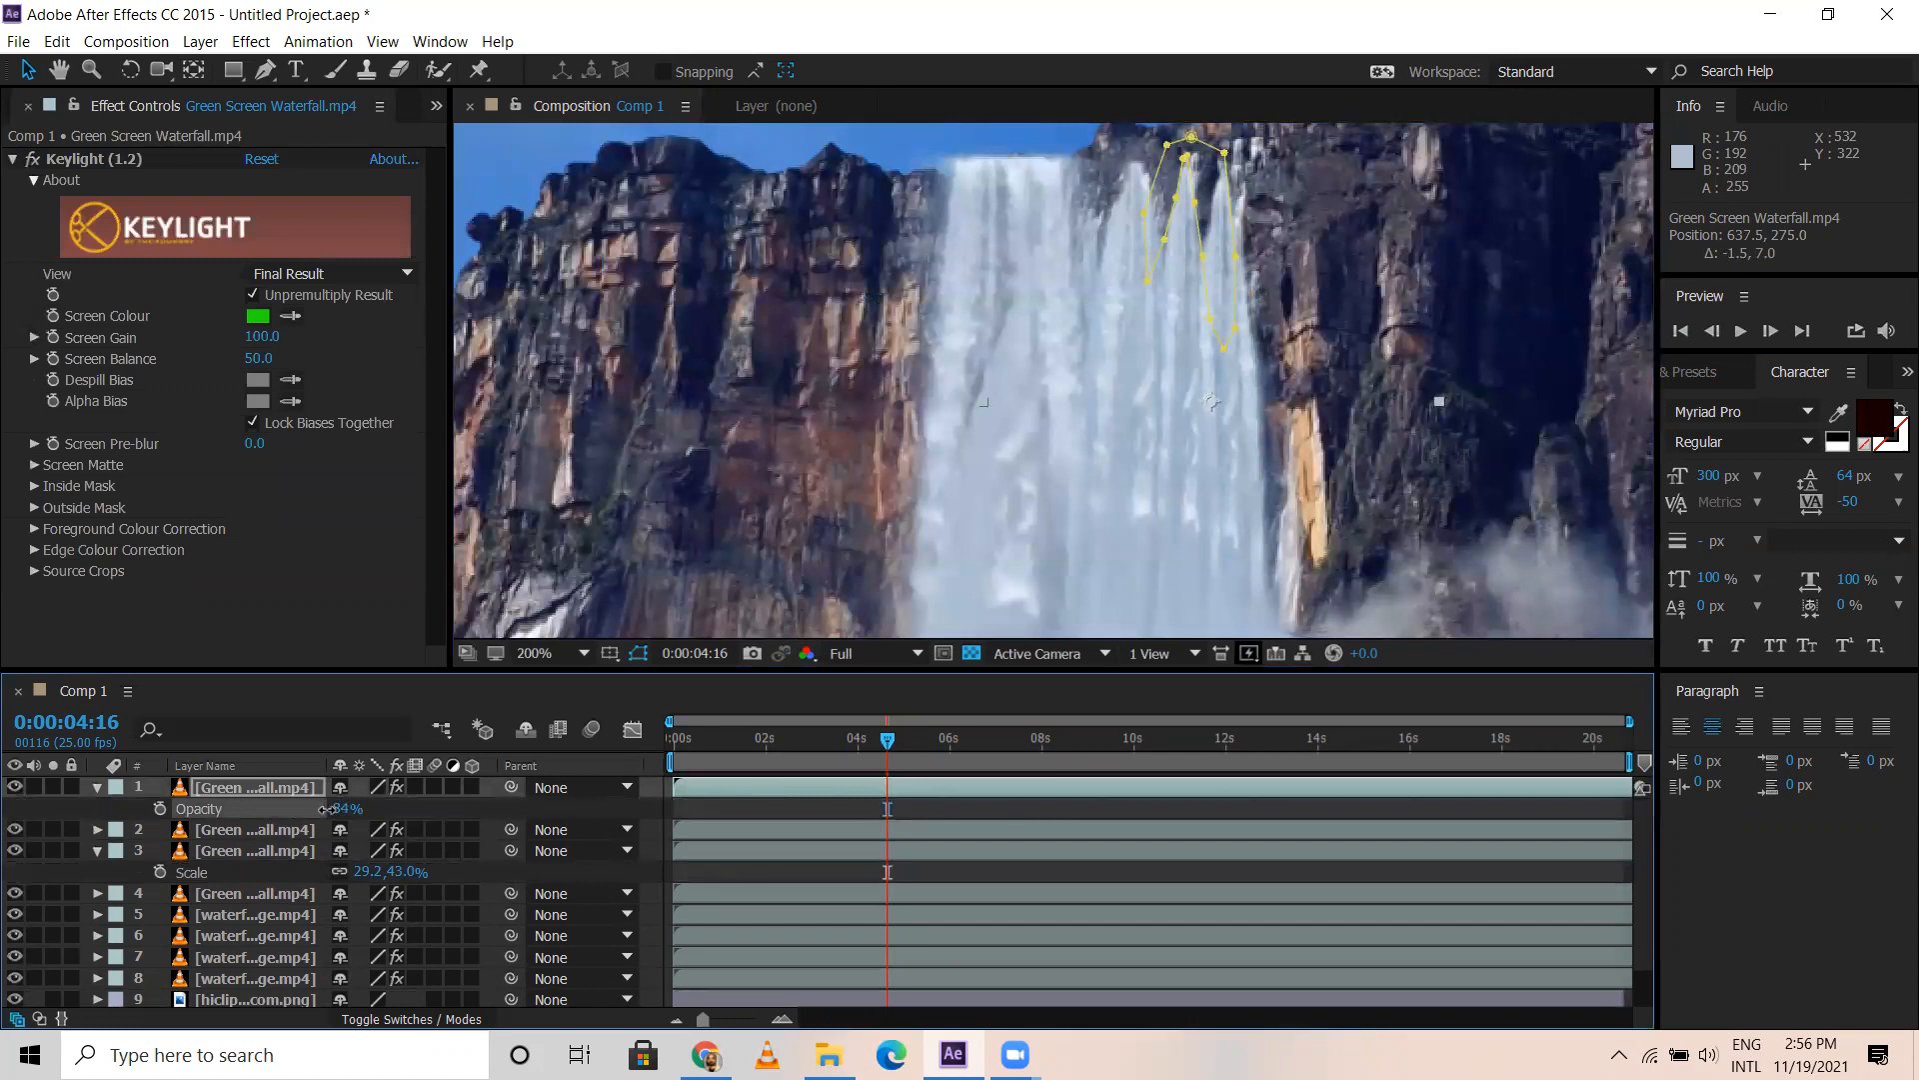
left_click(297, 839)
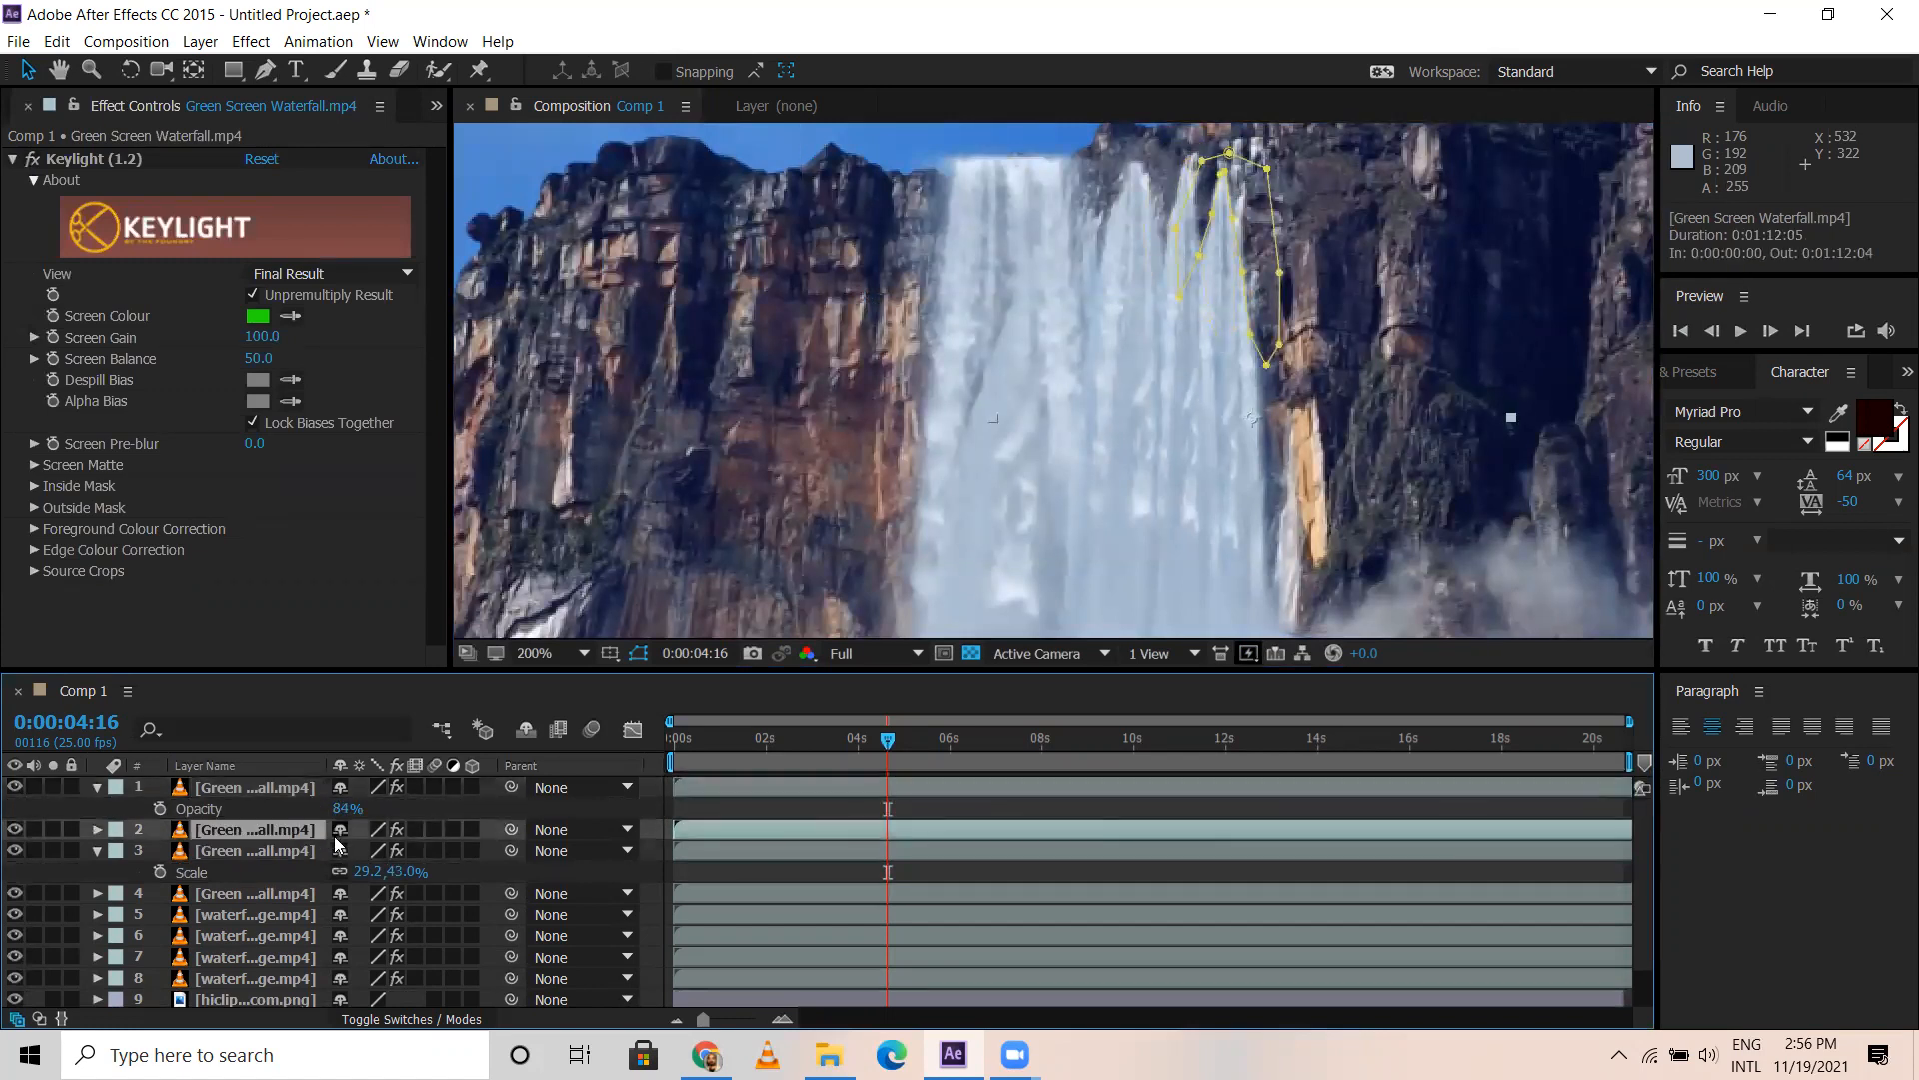
key("t")
left_click_drag(333, 848, 281, 853)
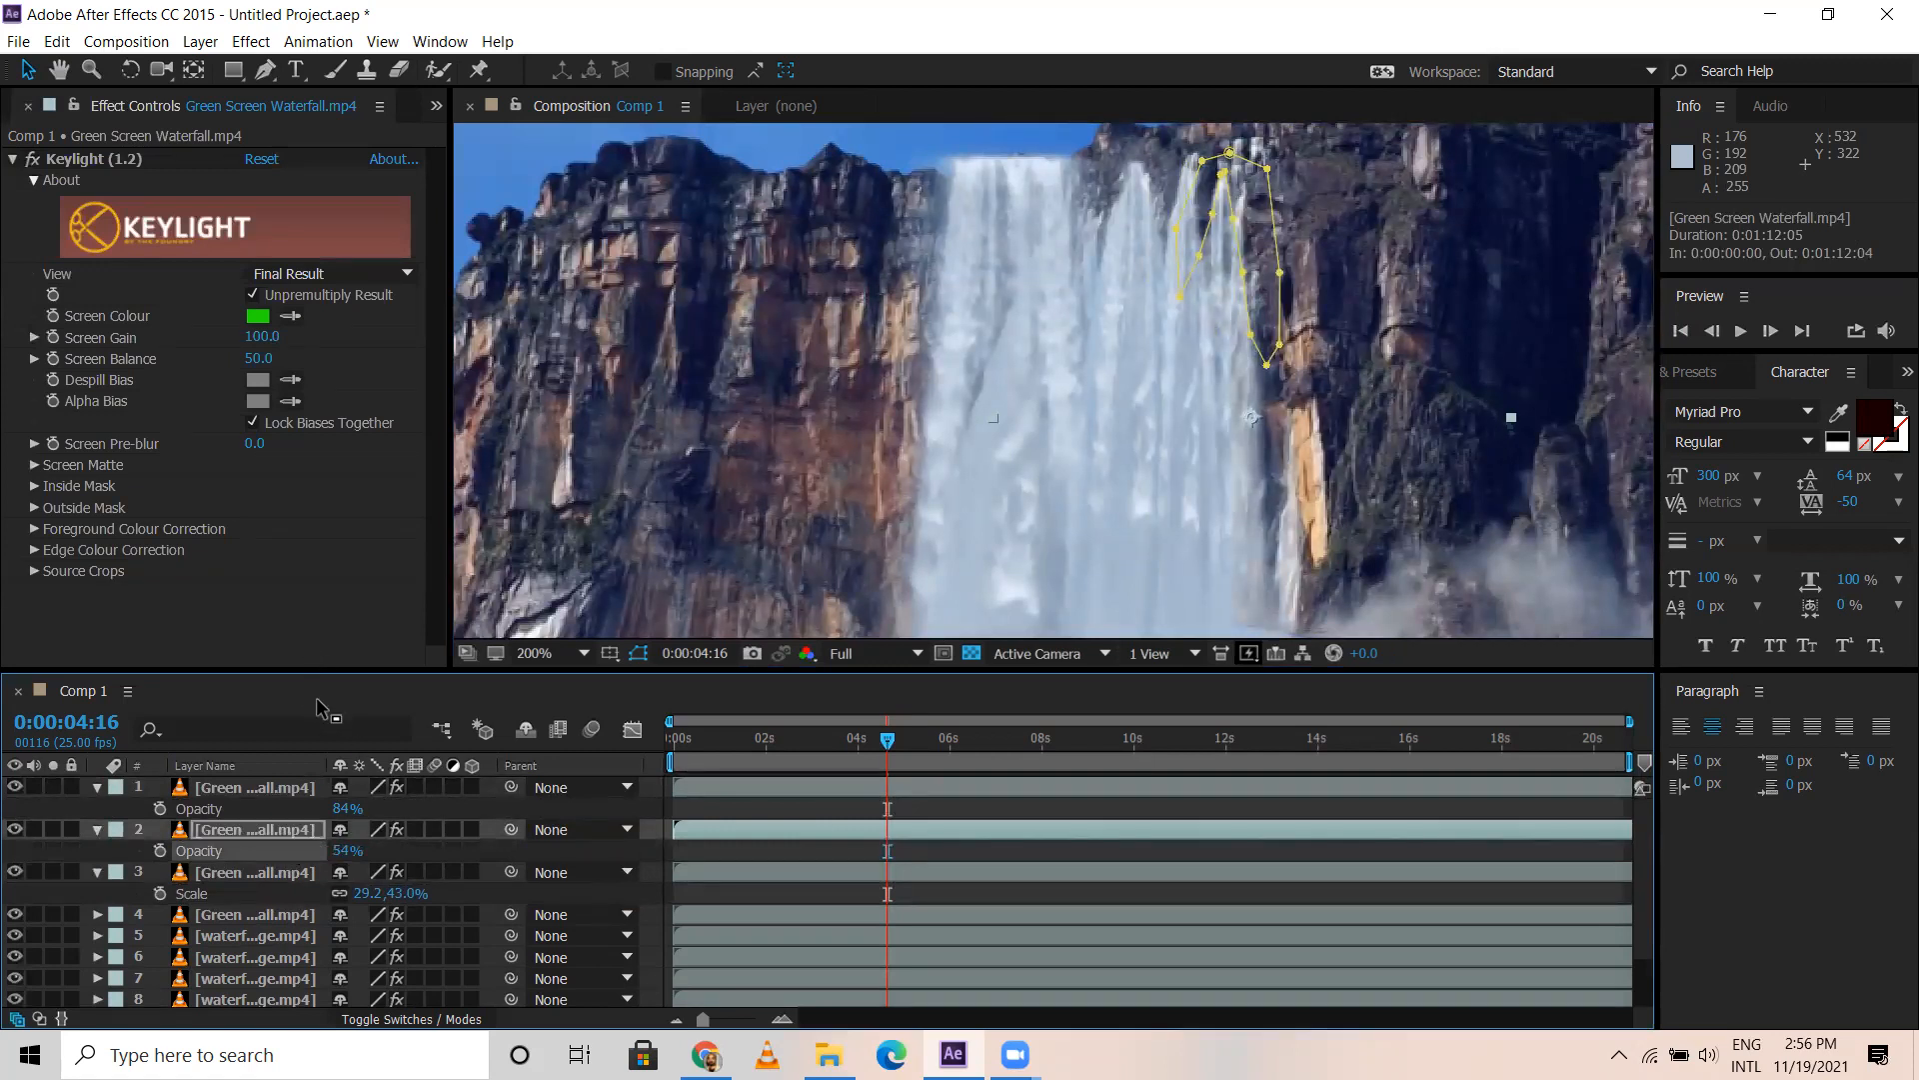
left_click(97, 789)
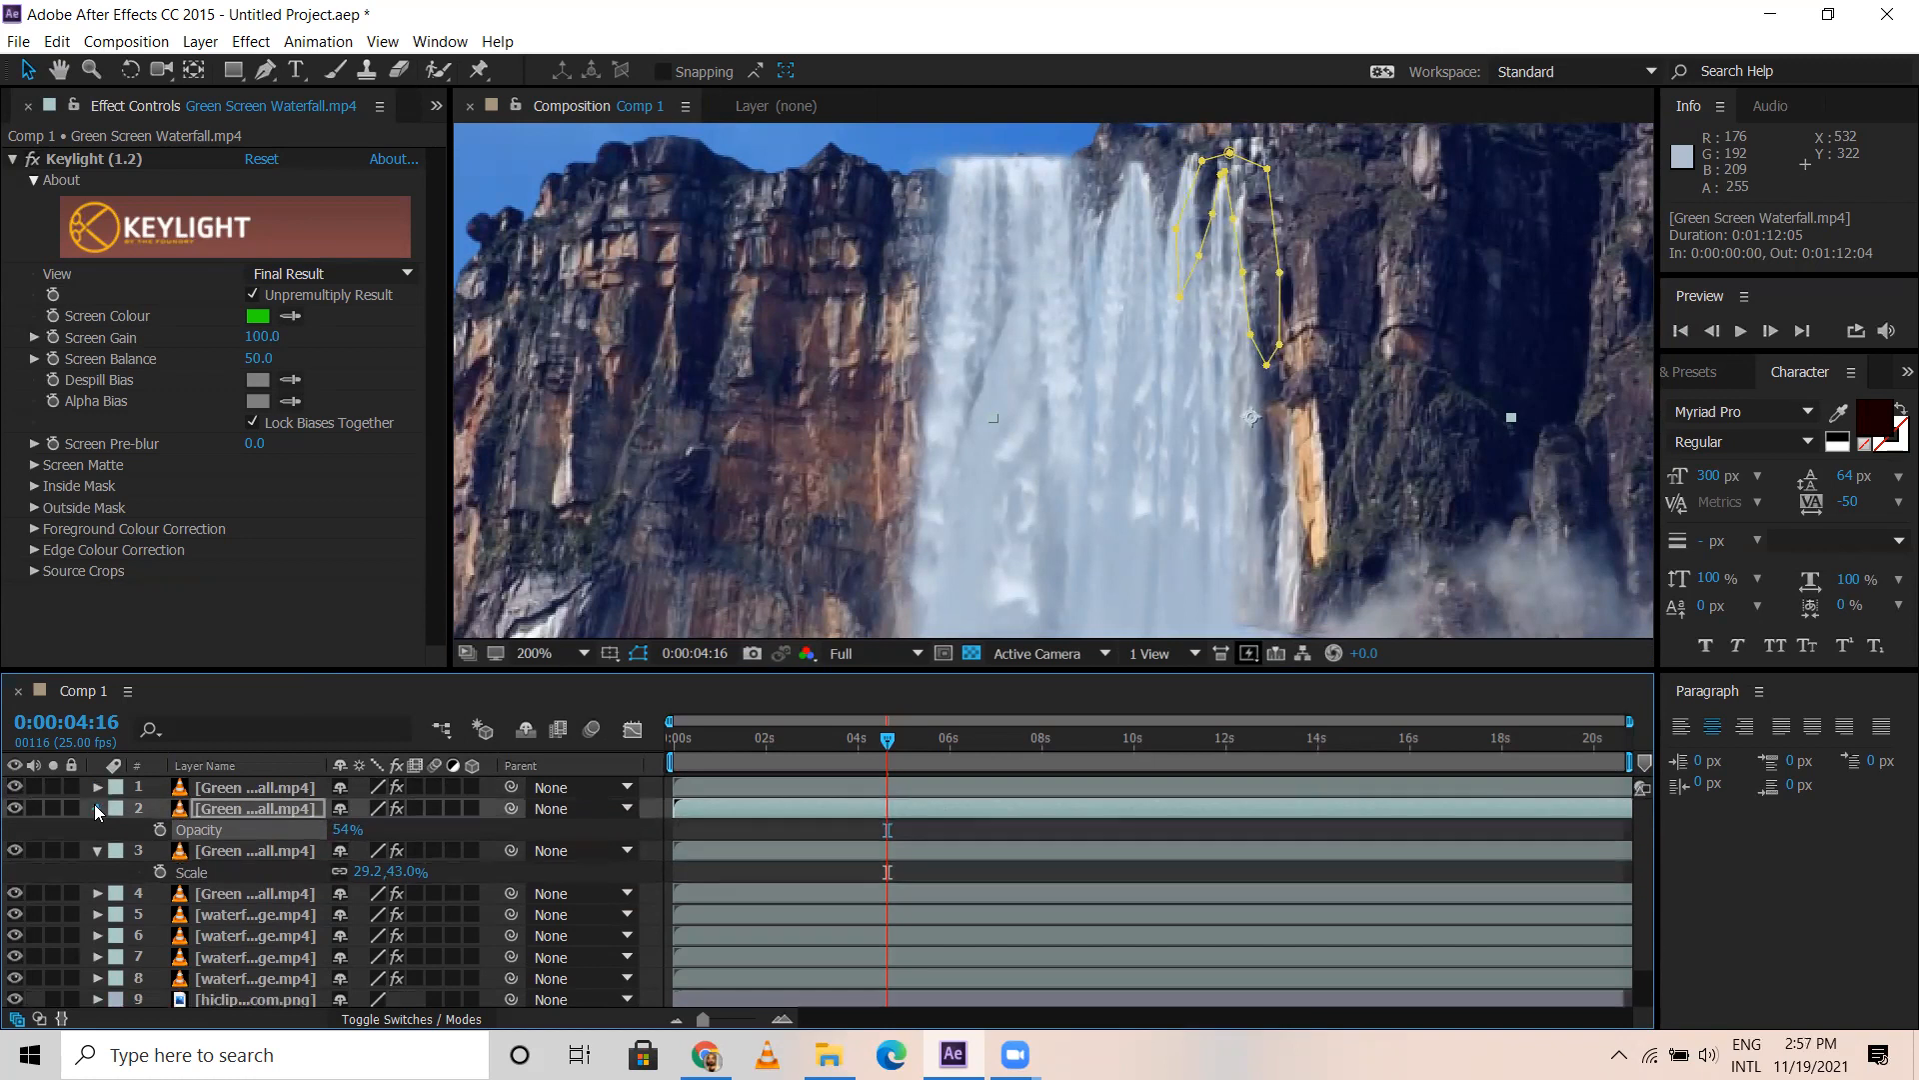
left_click(97, 809)
left_click(97, 830)
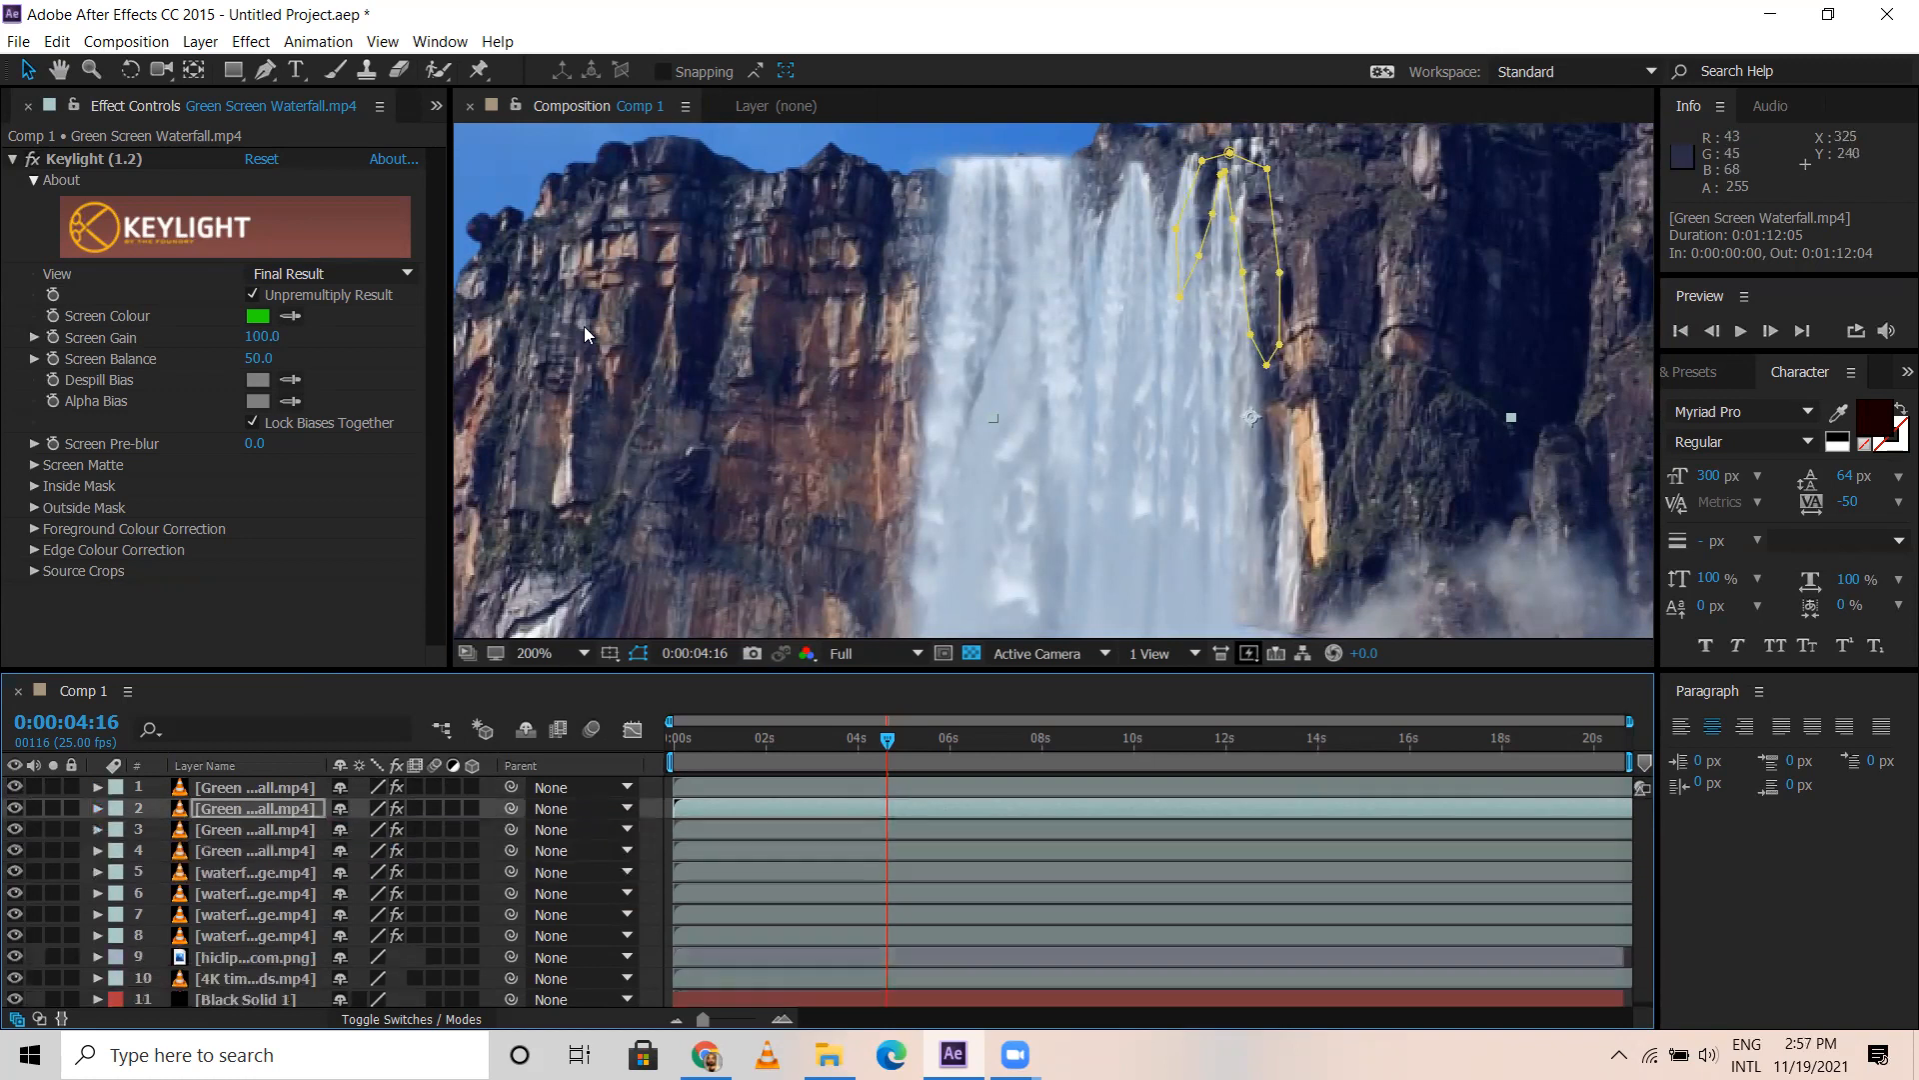
Review how the blended waterfalls look across the whole composite up to about 7 seconds
left_click(549, 192)
scroll(1050, 496, "down", 3)
scroll(1060, 504, "up", 2)
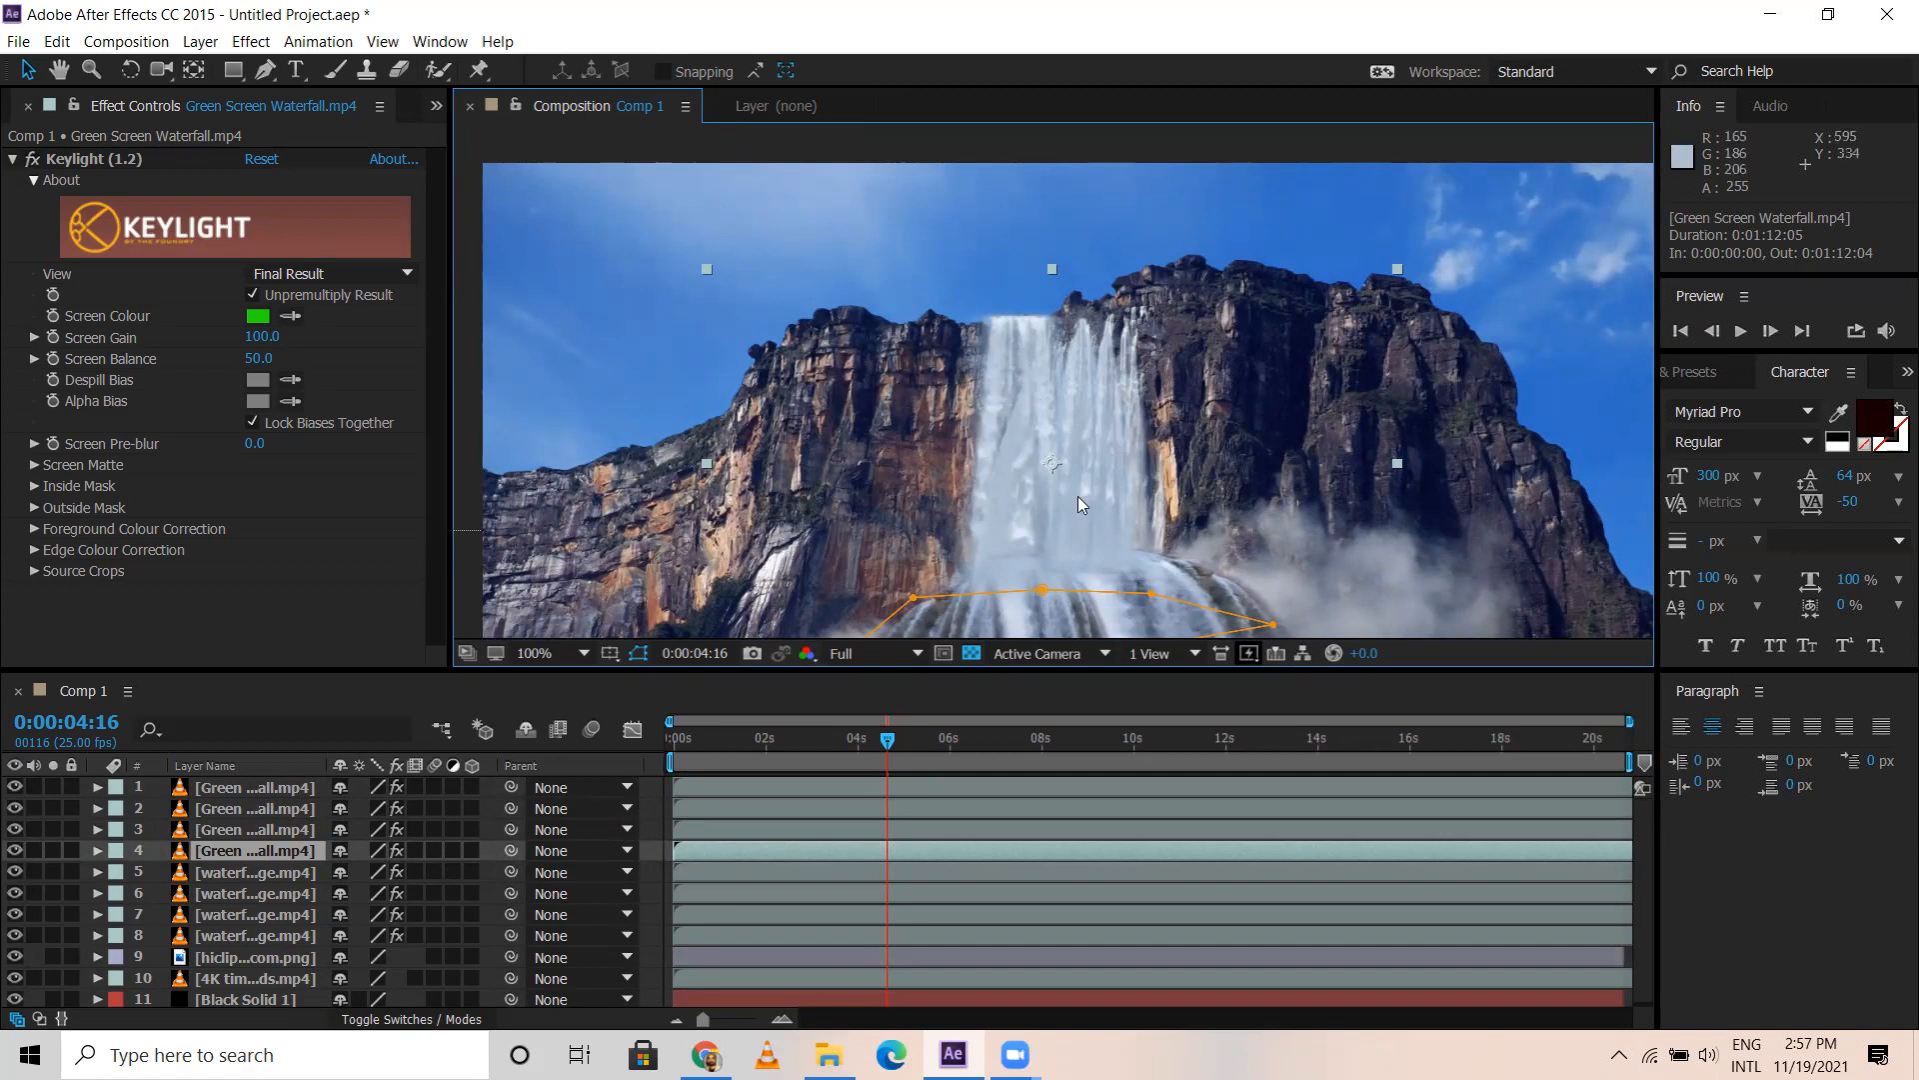
scroll(1078, 496, "down", 2)
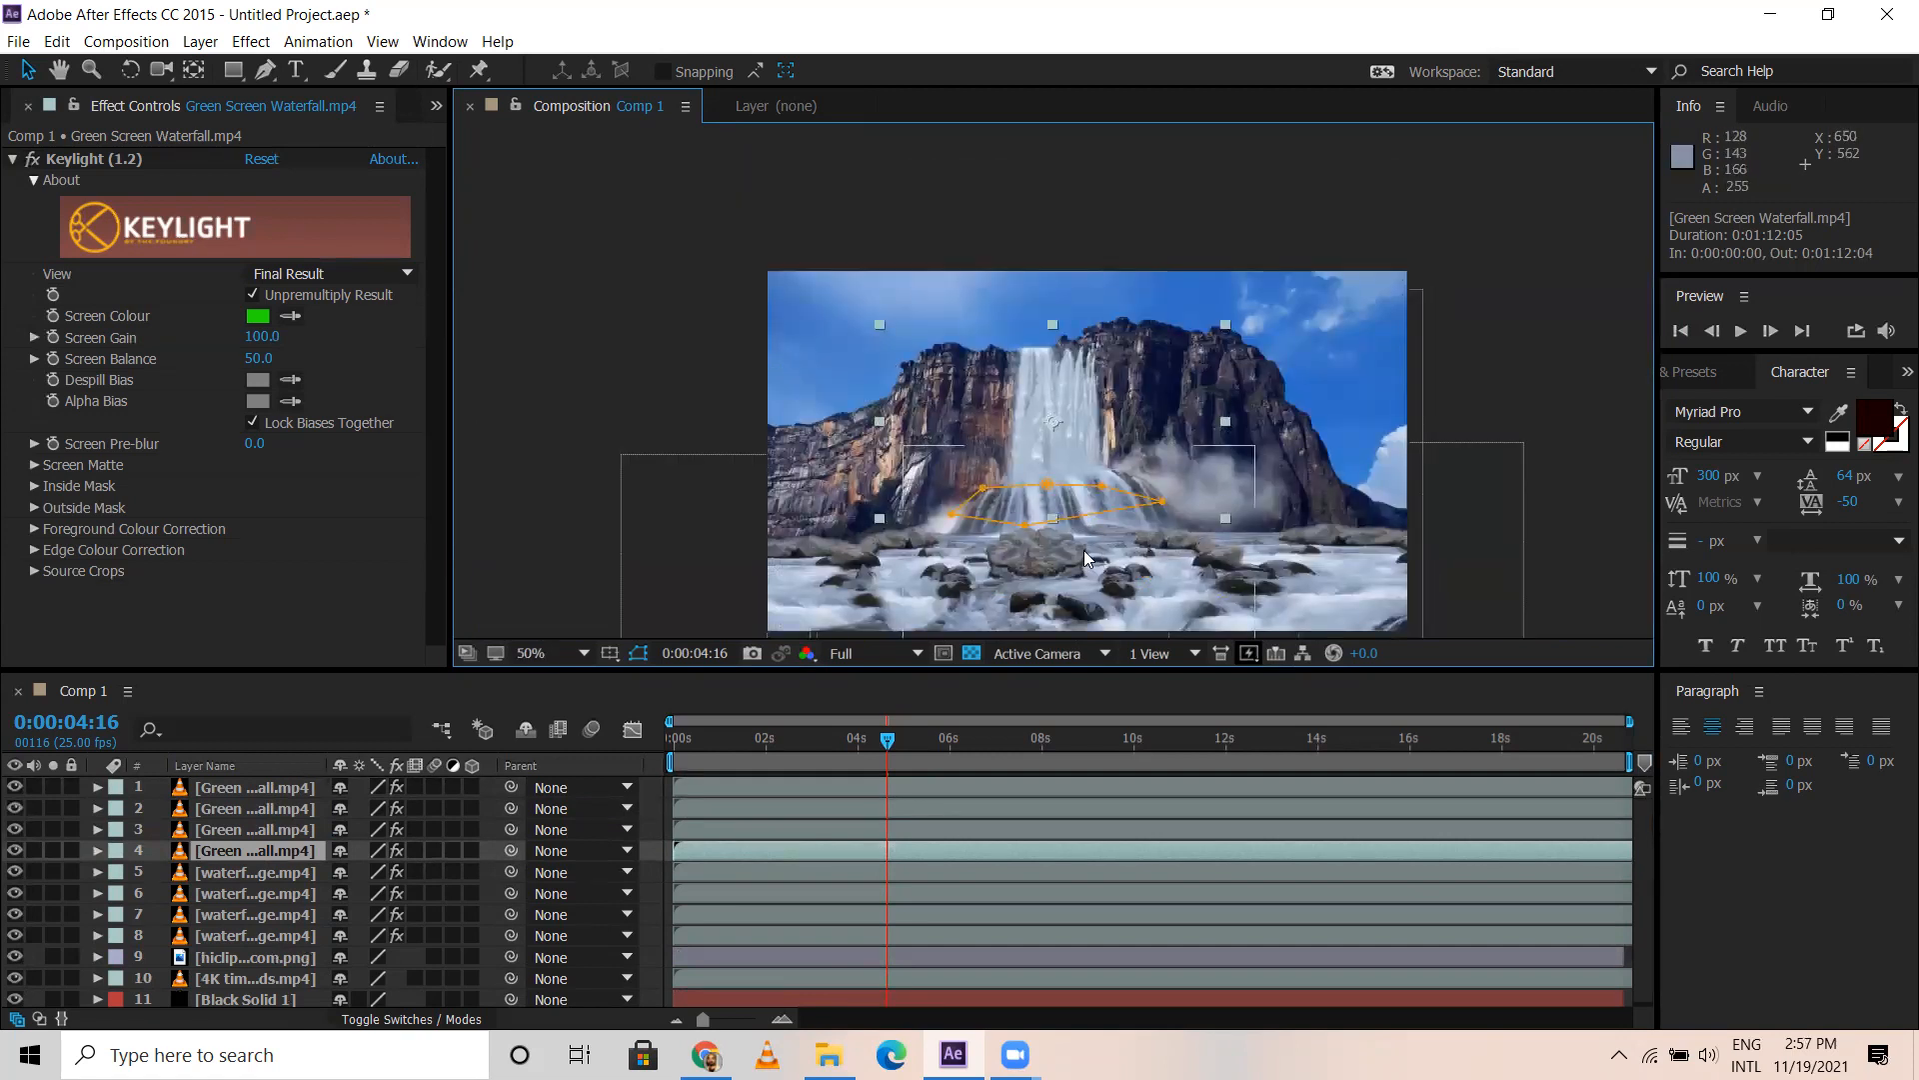
scroll(1114, 556, "up", 2)
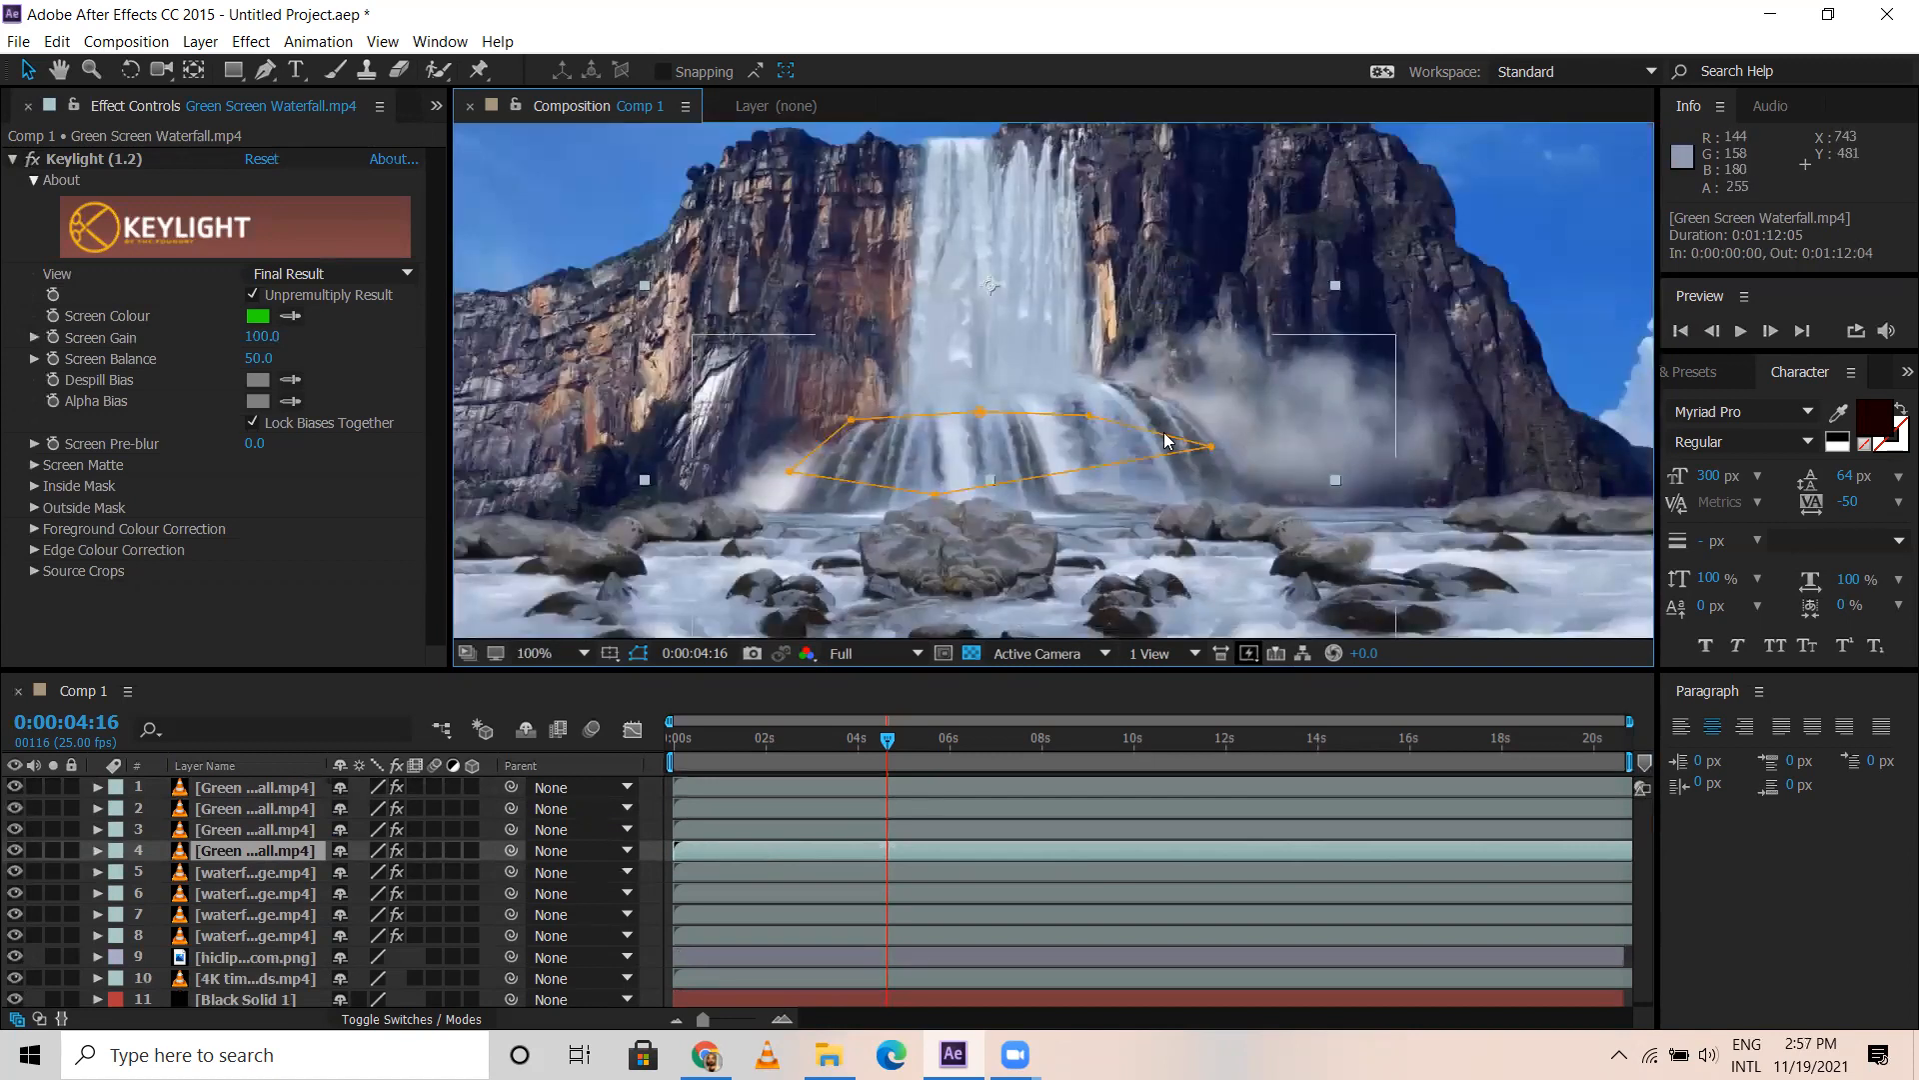
left_click_drag(746, 730, 997, 764)
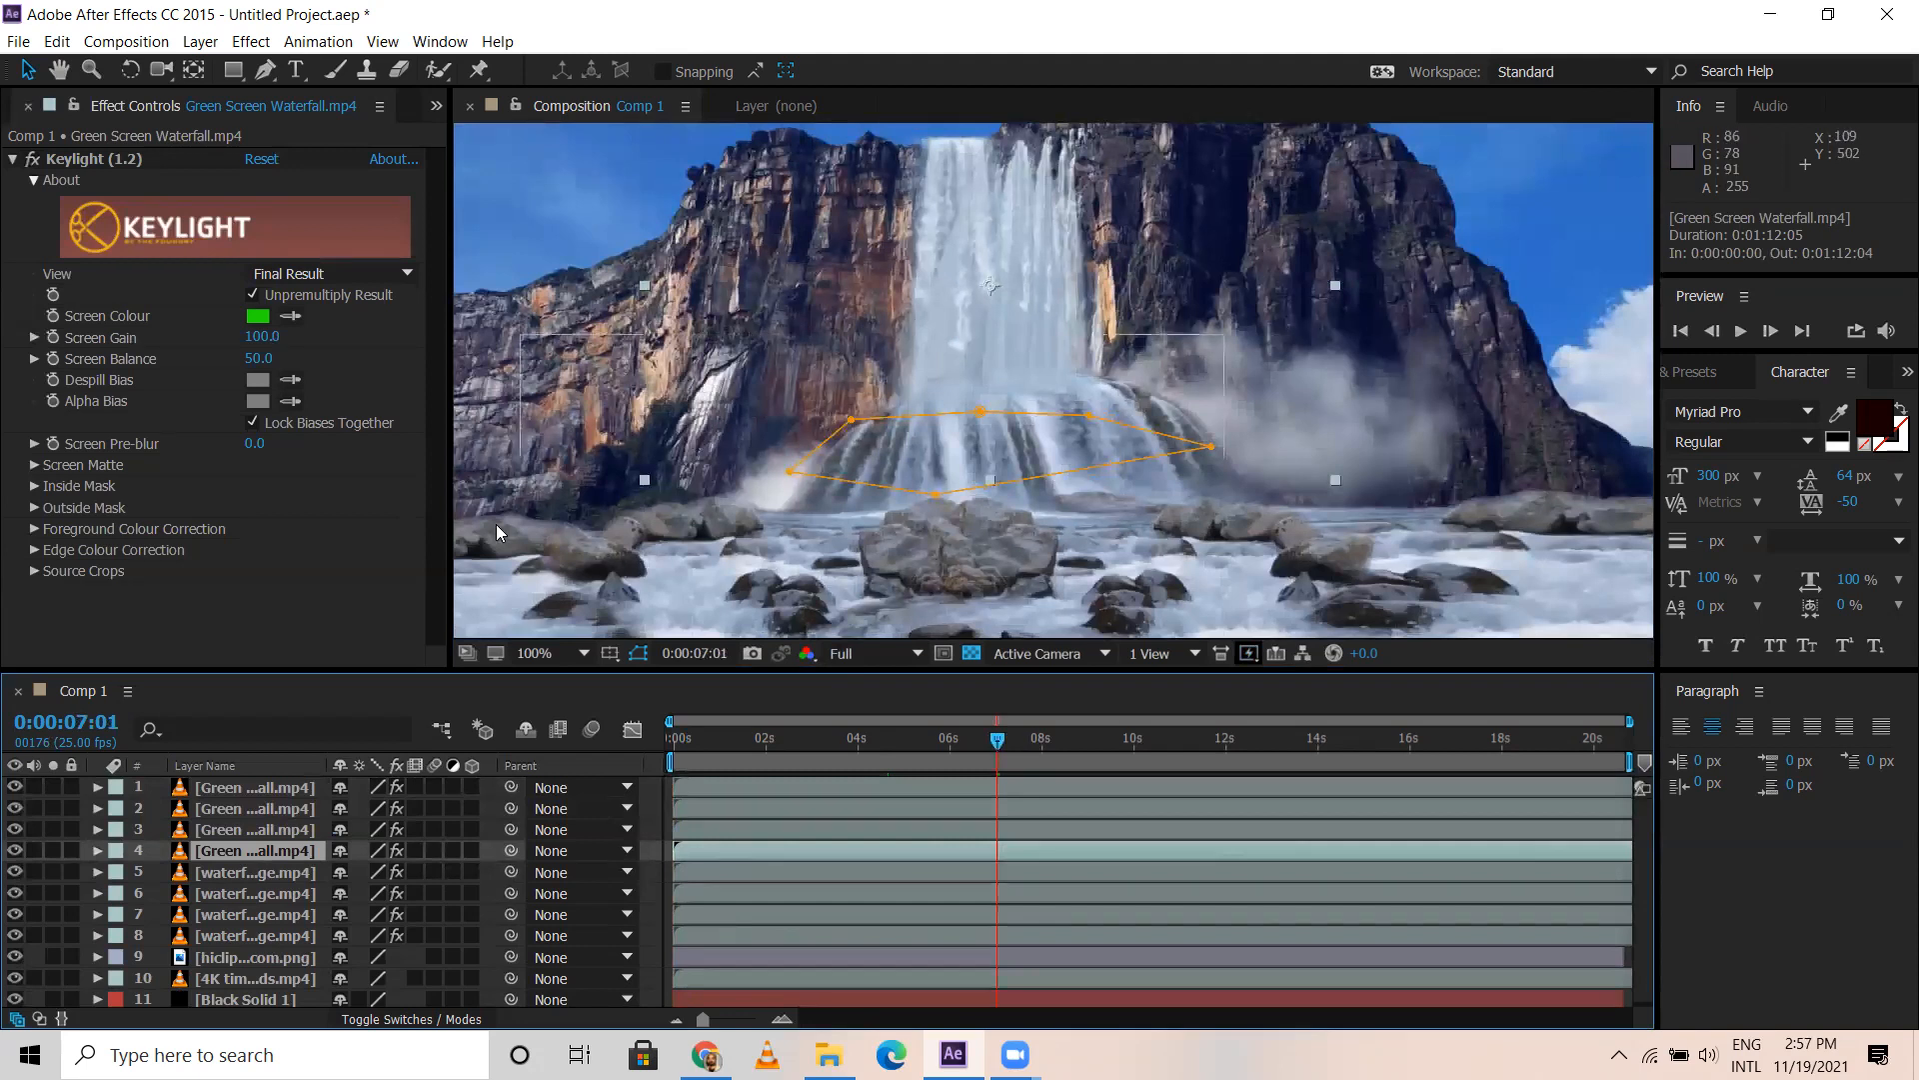
Import Green screen birds flying.mp4 from the Keying folder and add it as the top layer of Comp 1
left_click(829, 1054)
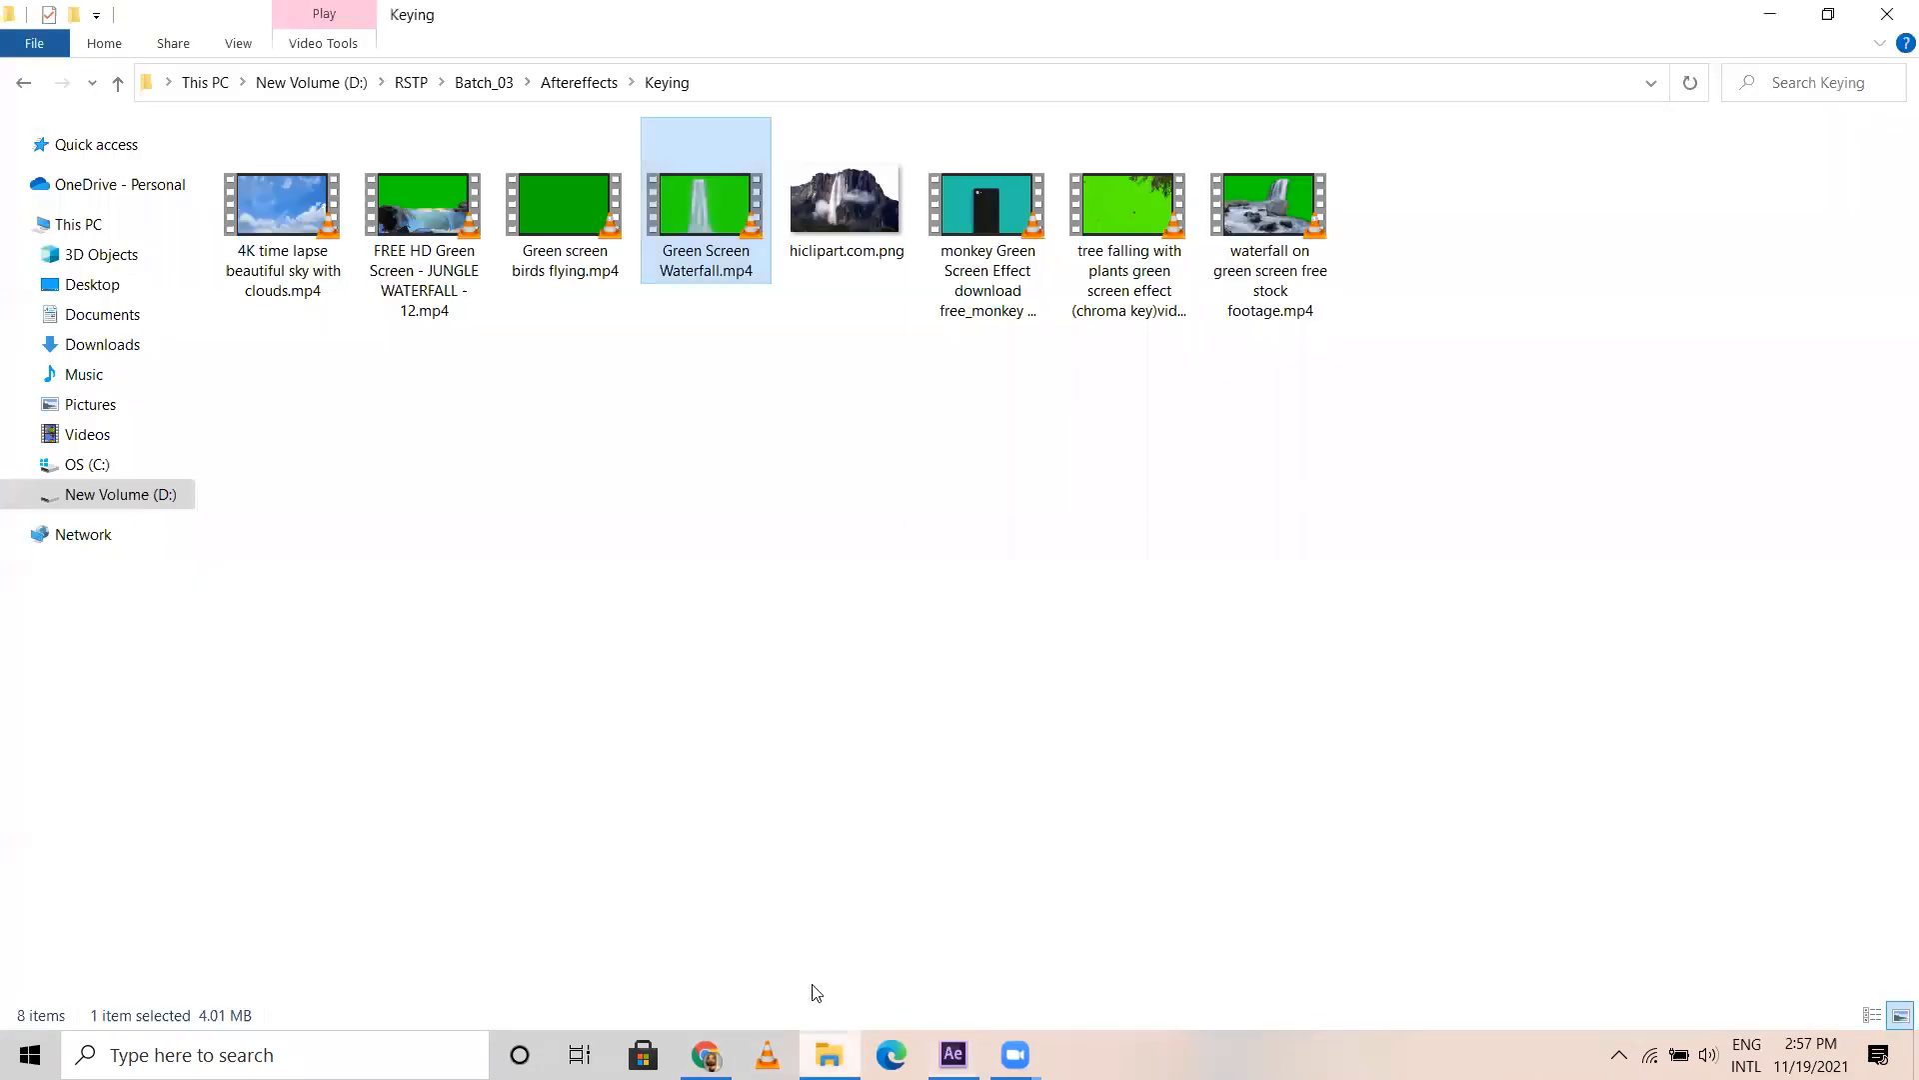
left_click(494, 236)
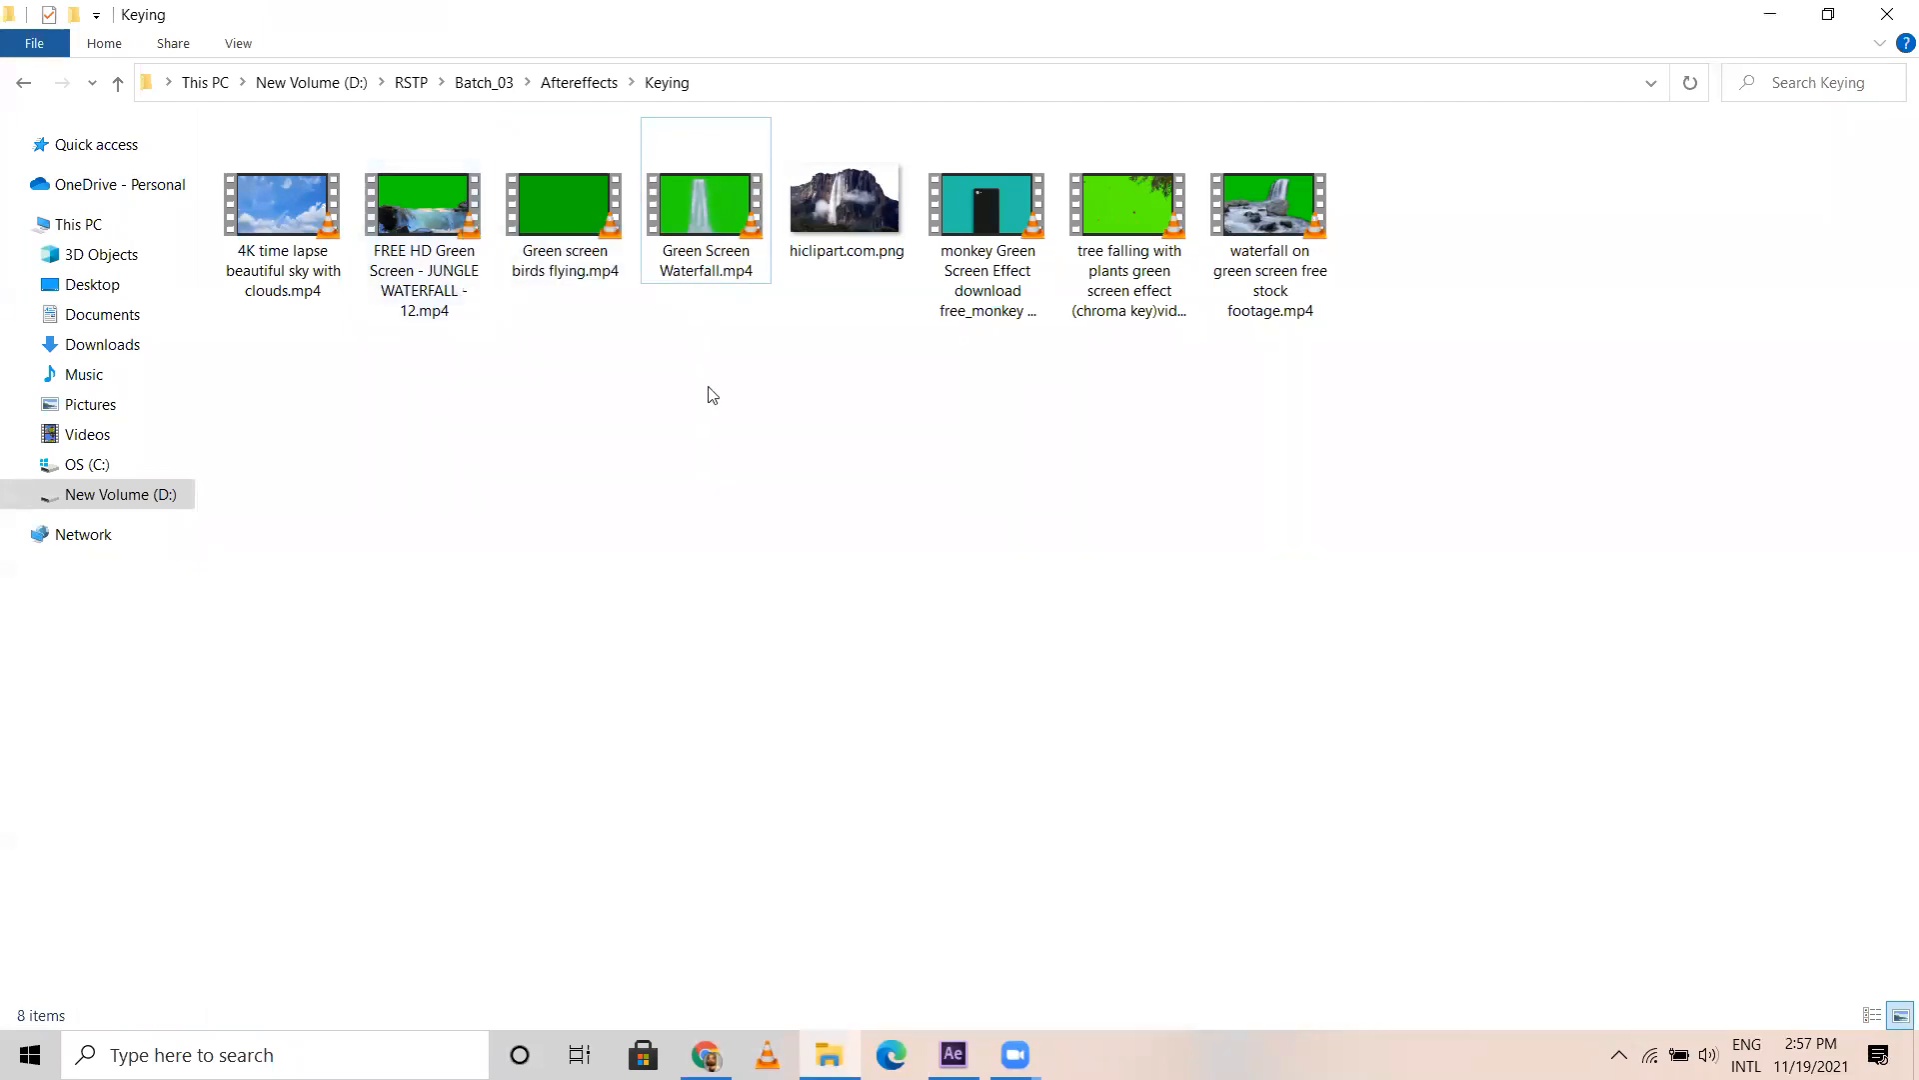
left_click_drag(550, 202, 310, 509)
left_click_drag(455, 113, 869, 396)
left_click(826, 1047)
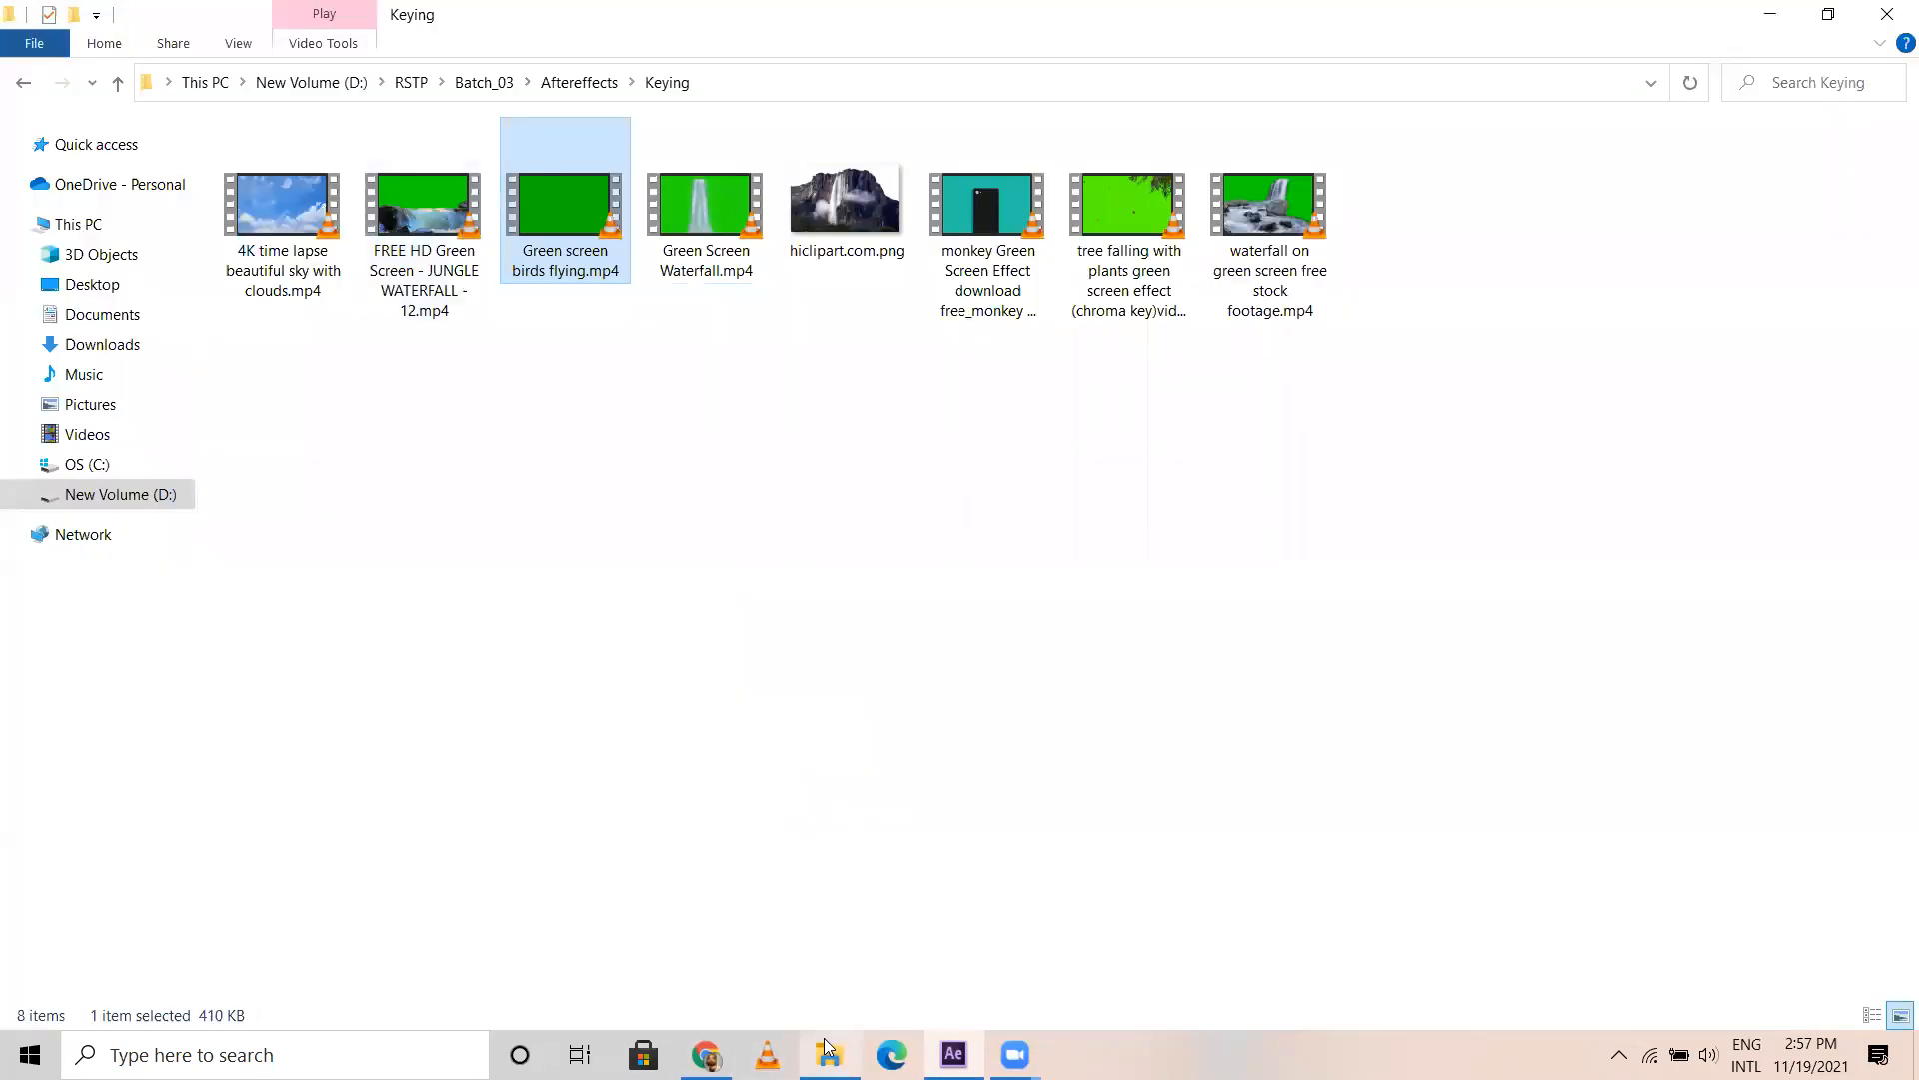
left_click_drag(574, 214, 264, 582)
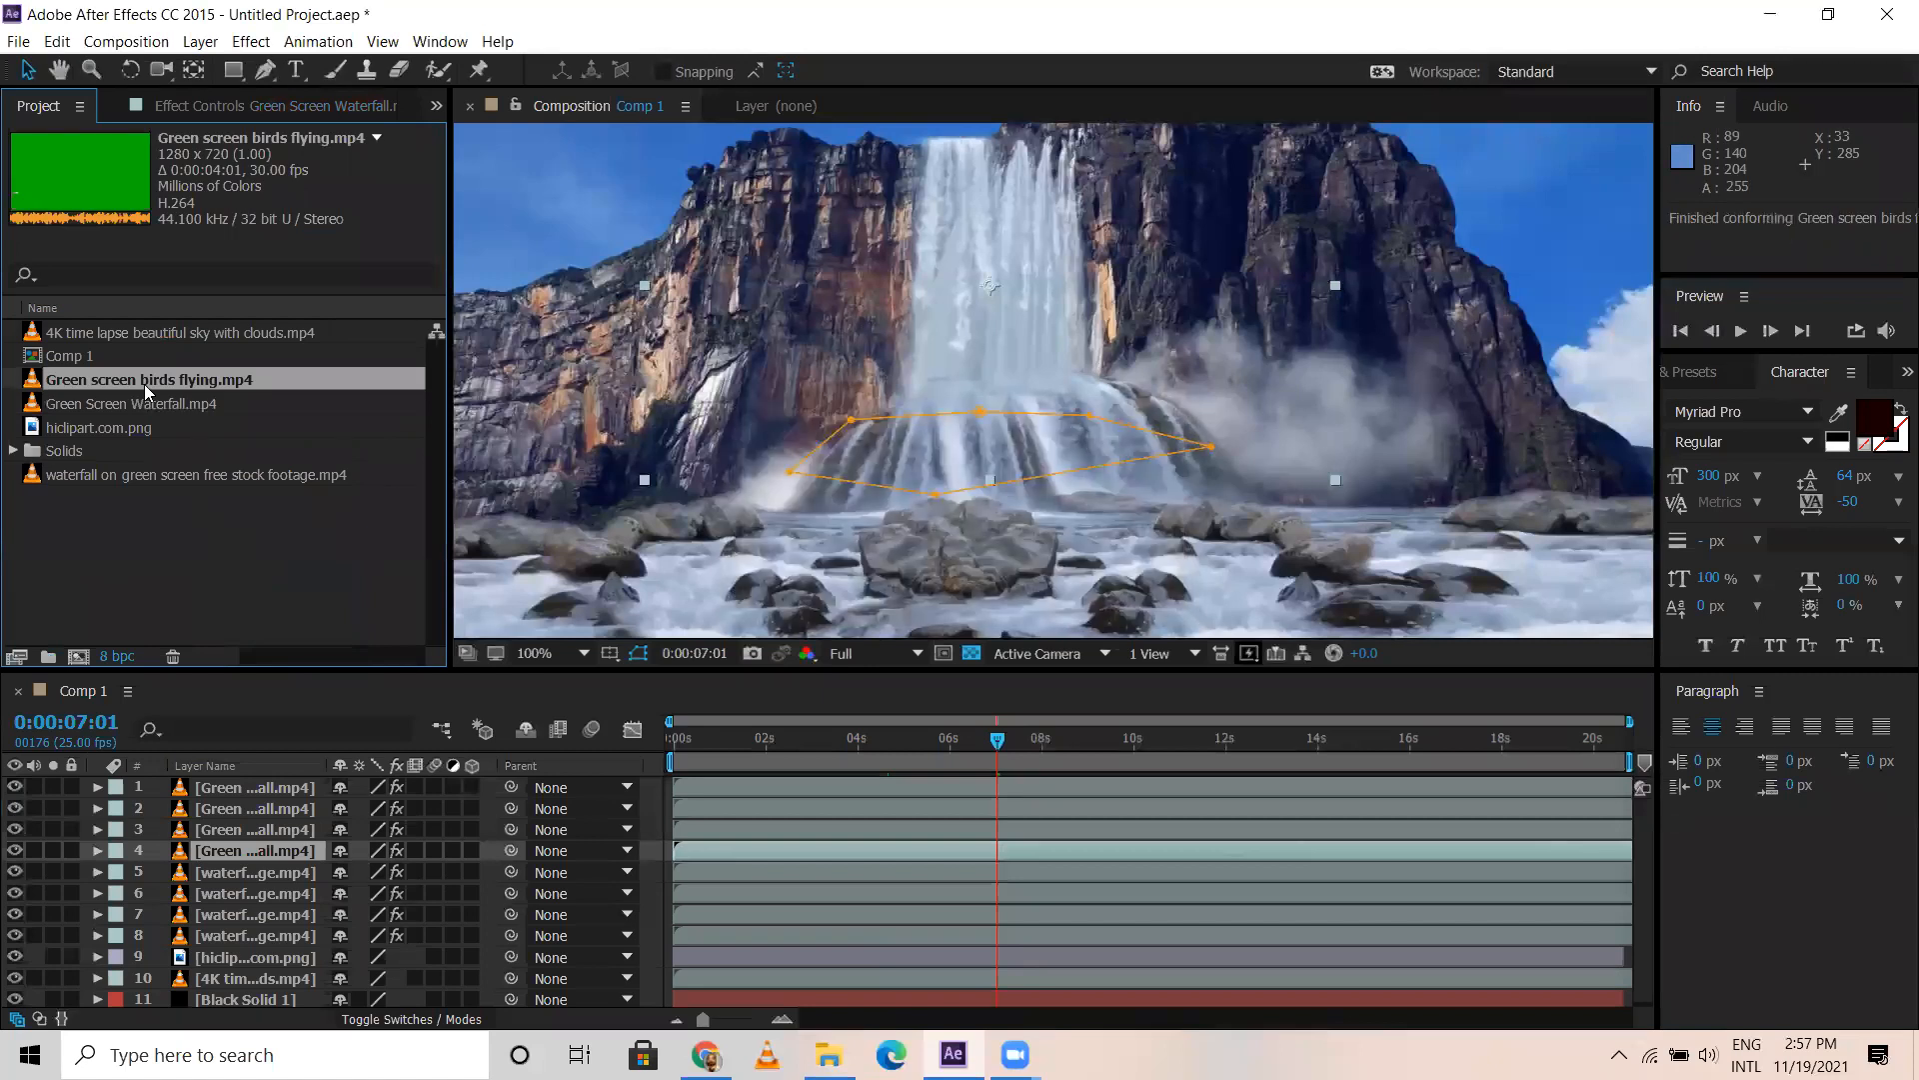
left_click_drag(140, 381, 250, 781)
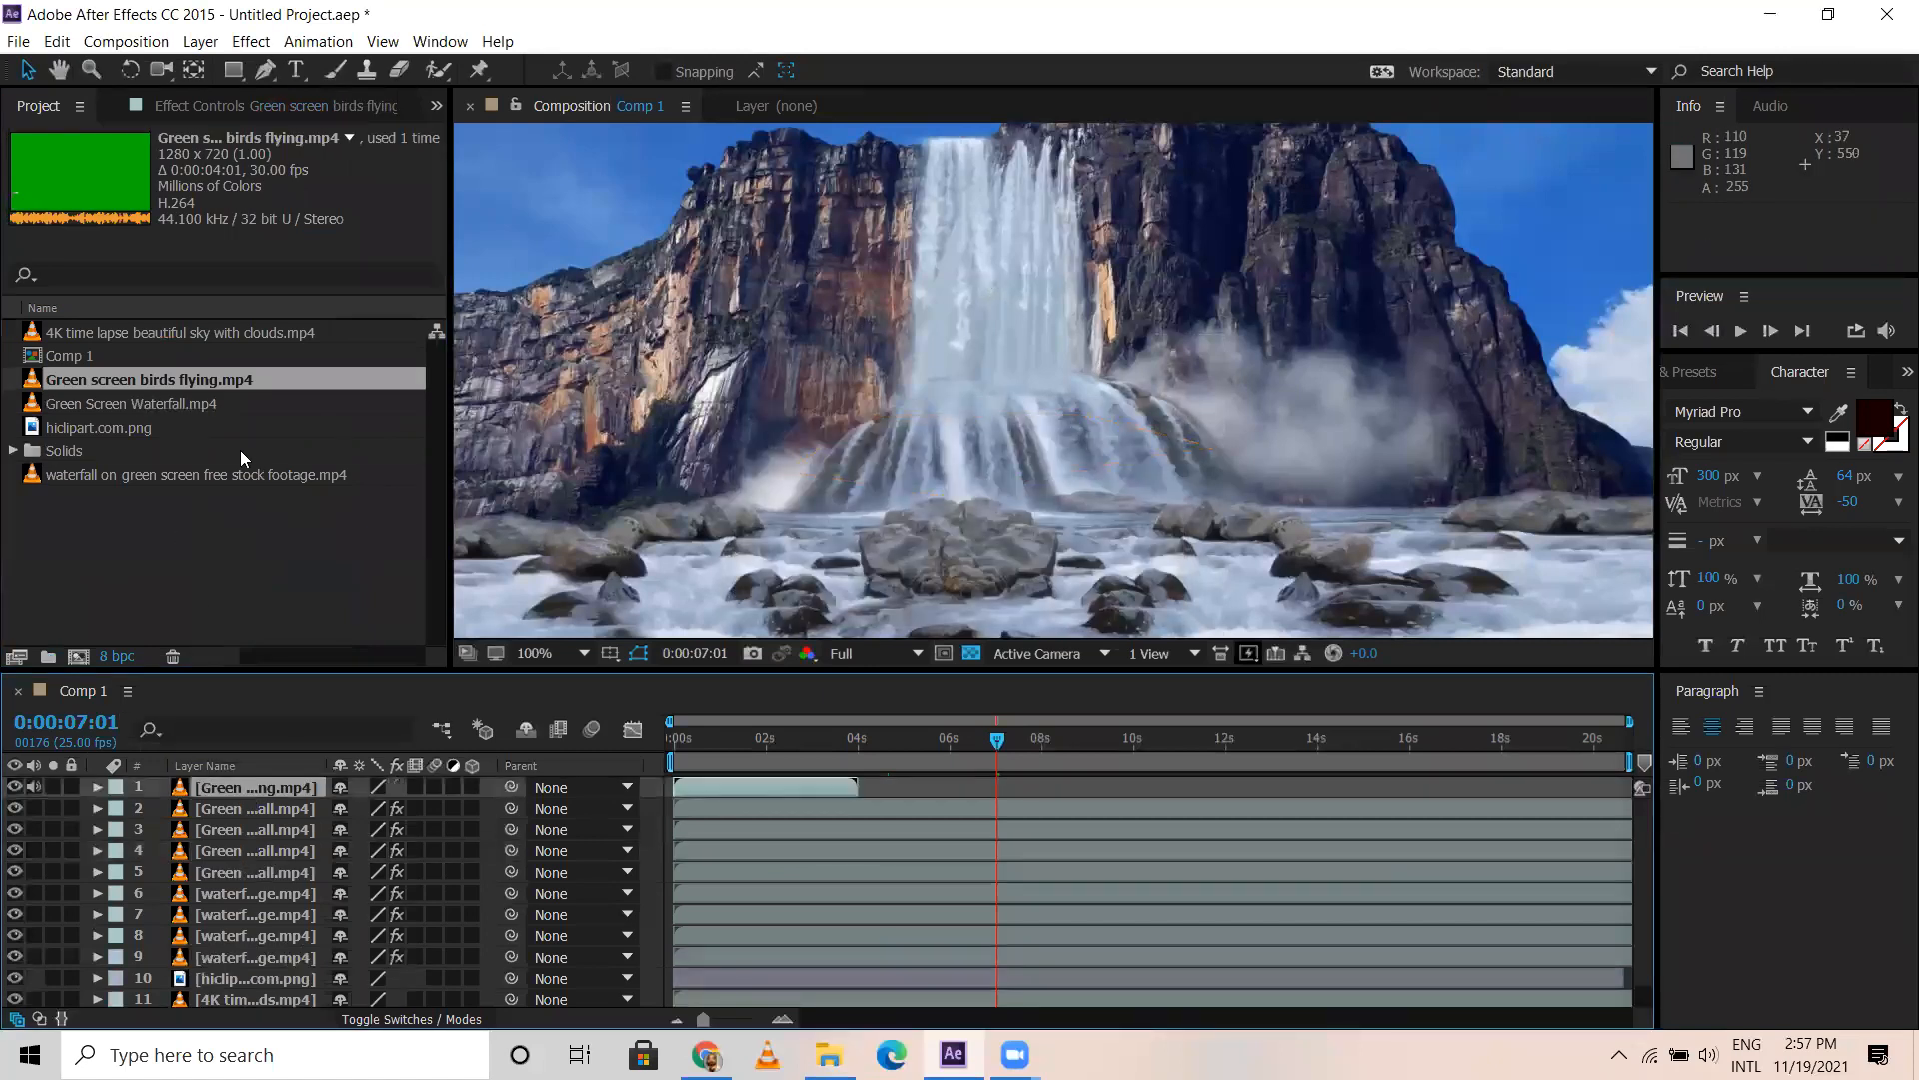
scroll(924, 530, "down", 2)
left_click(164, 442)
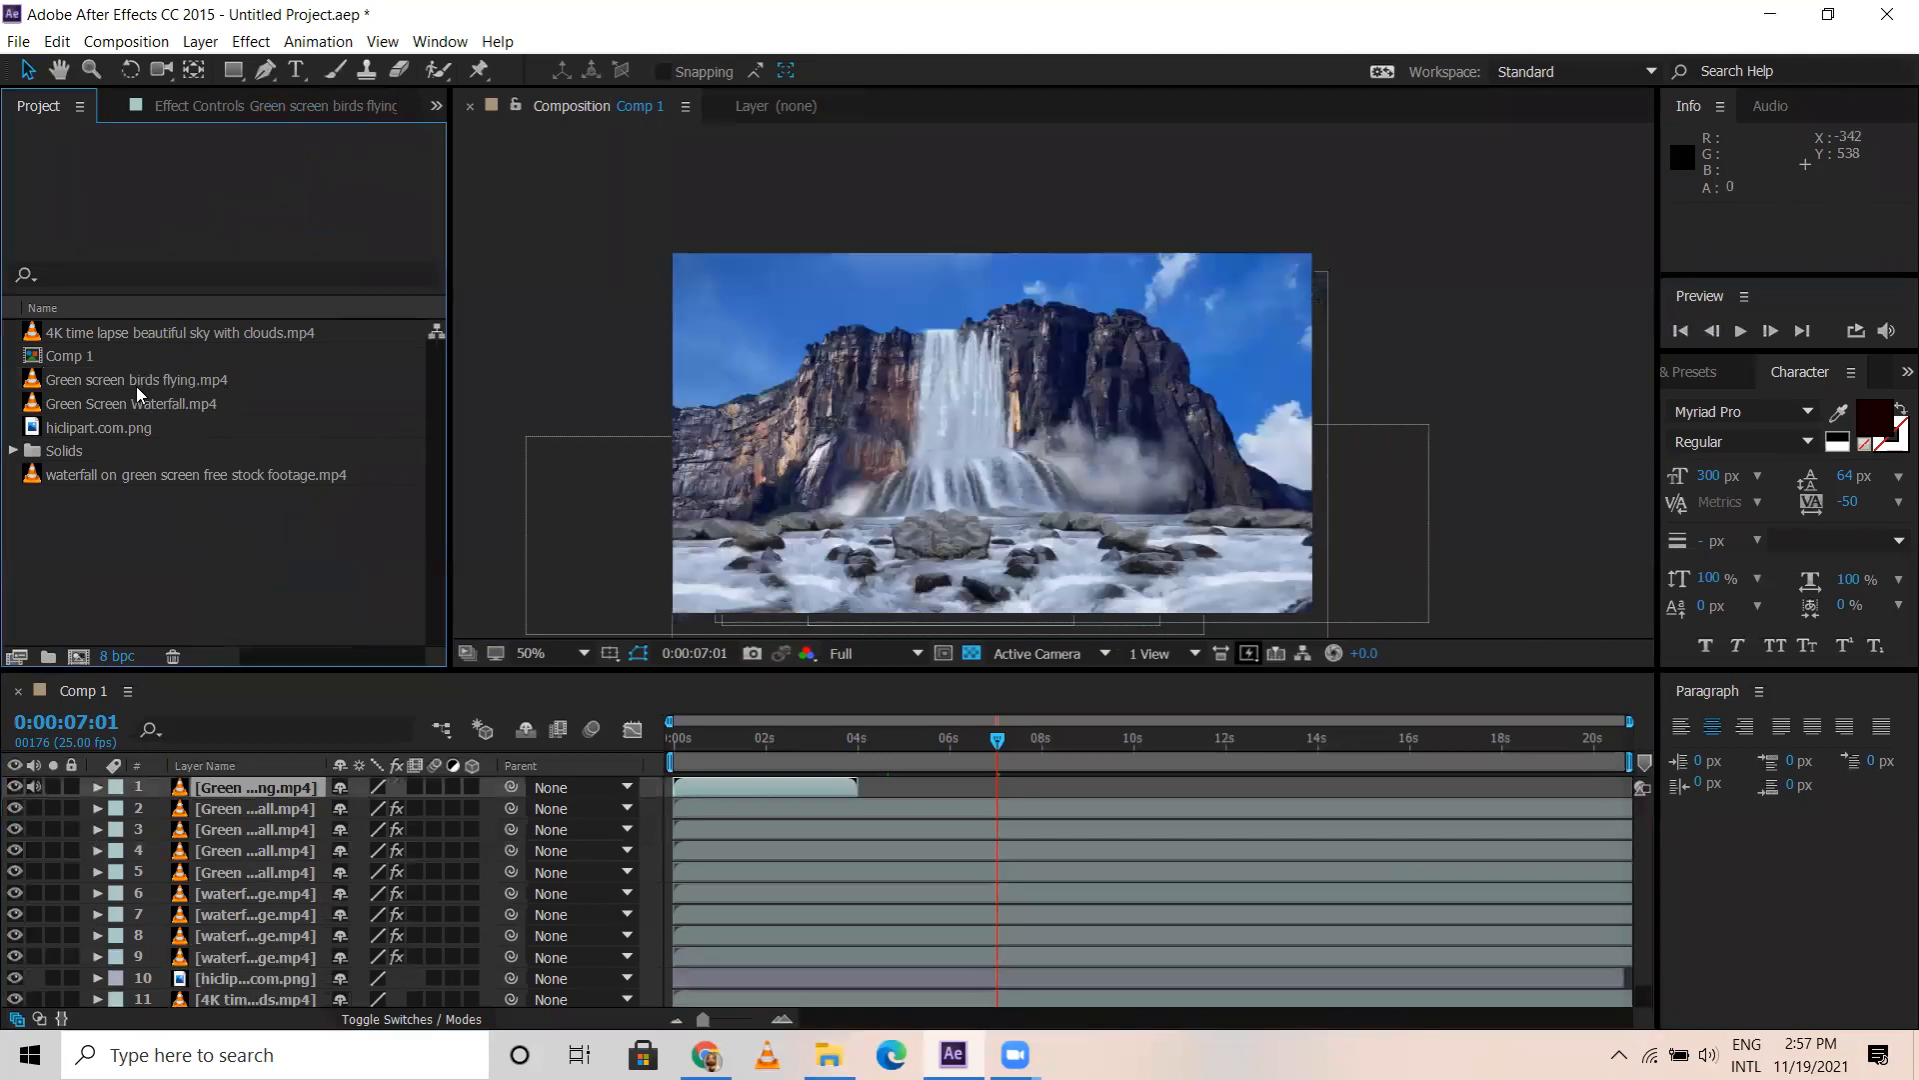
left_click_drag(130, 381, 265, 795)
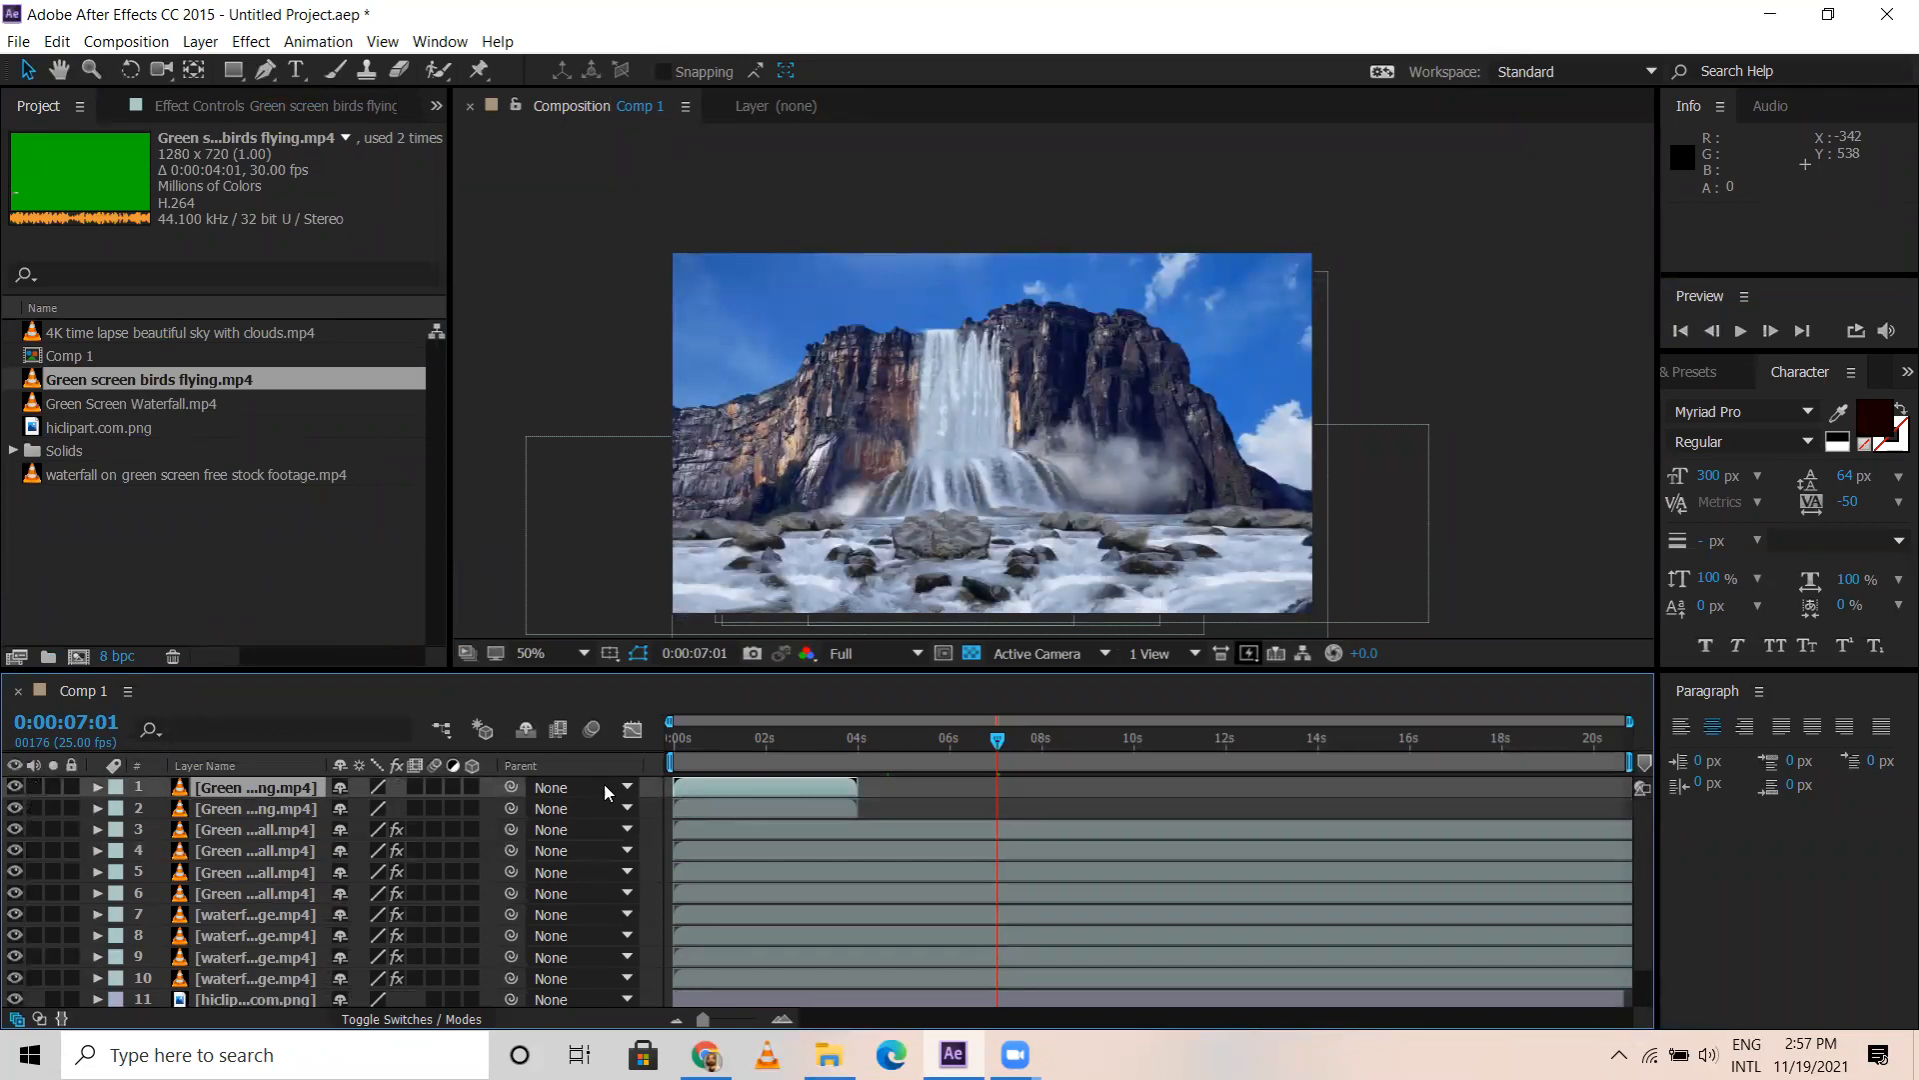
left_click(778, 783)
key("Delete")
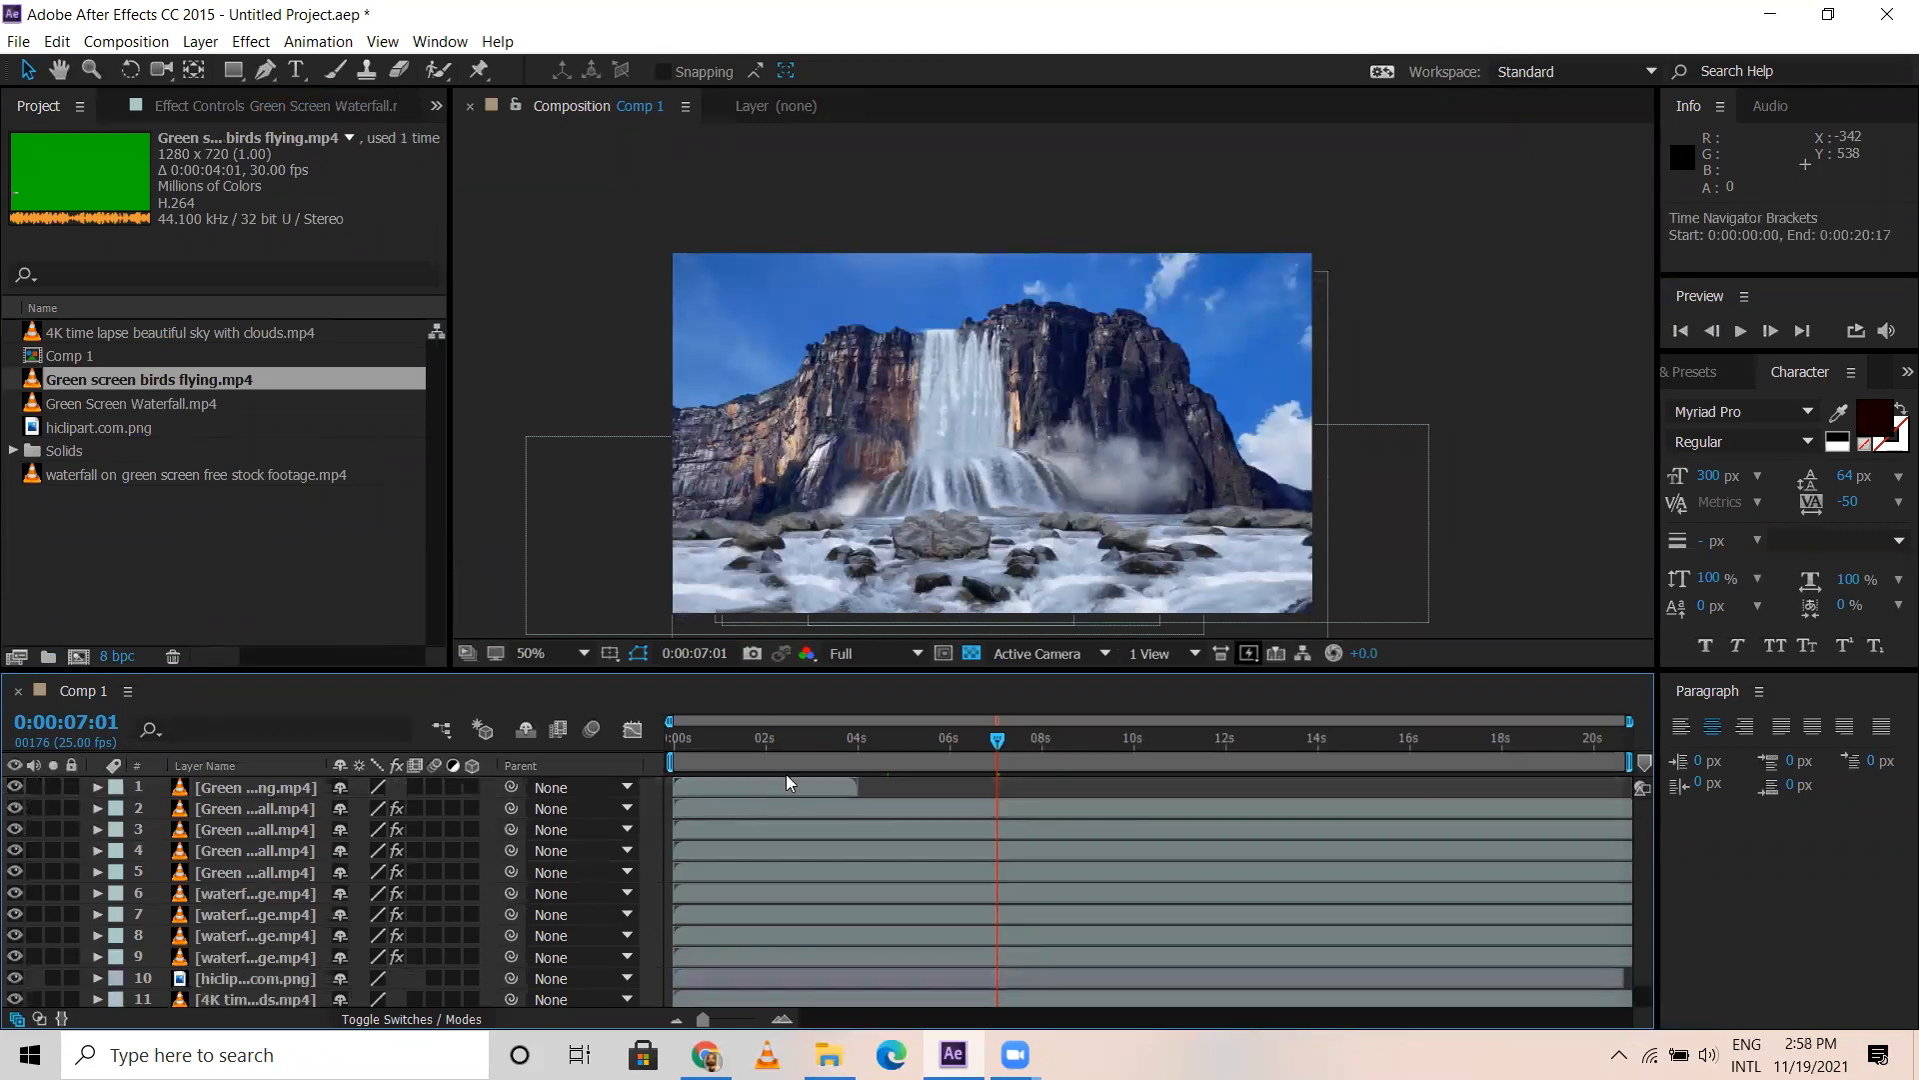
Apply Keylight (1.2) to the birds clip and sample its green background as the screen colour
left_click(762, 742)
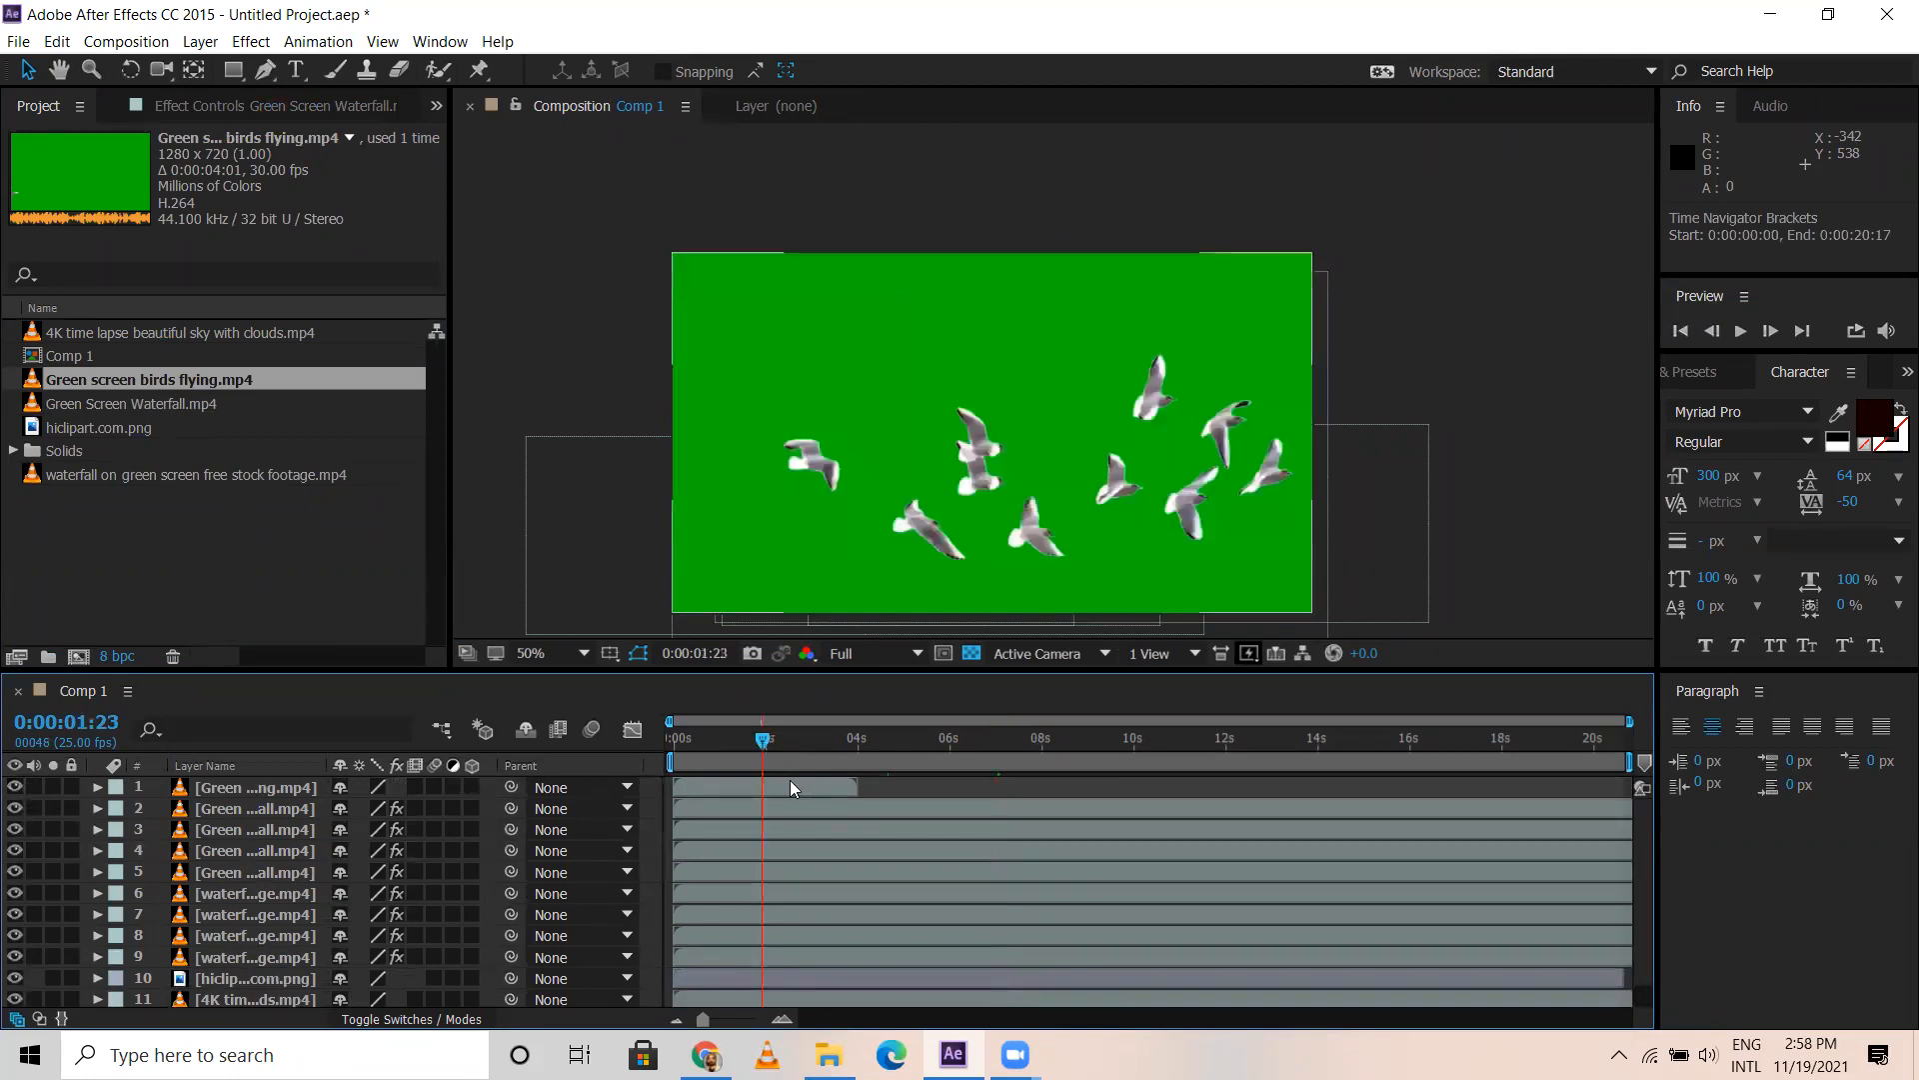
left_click(793, 782)
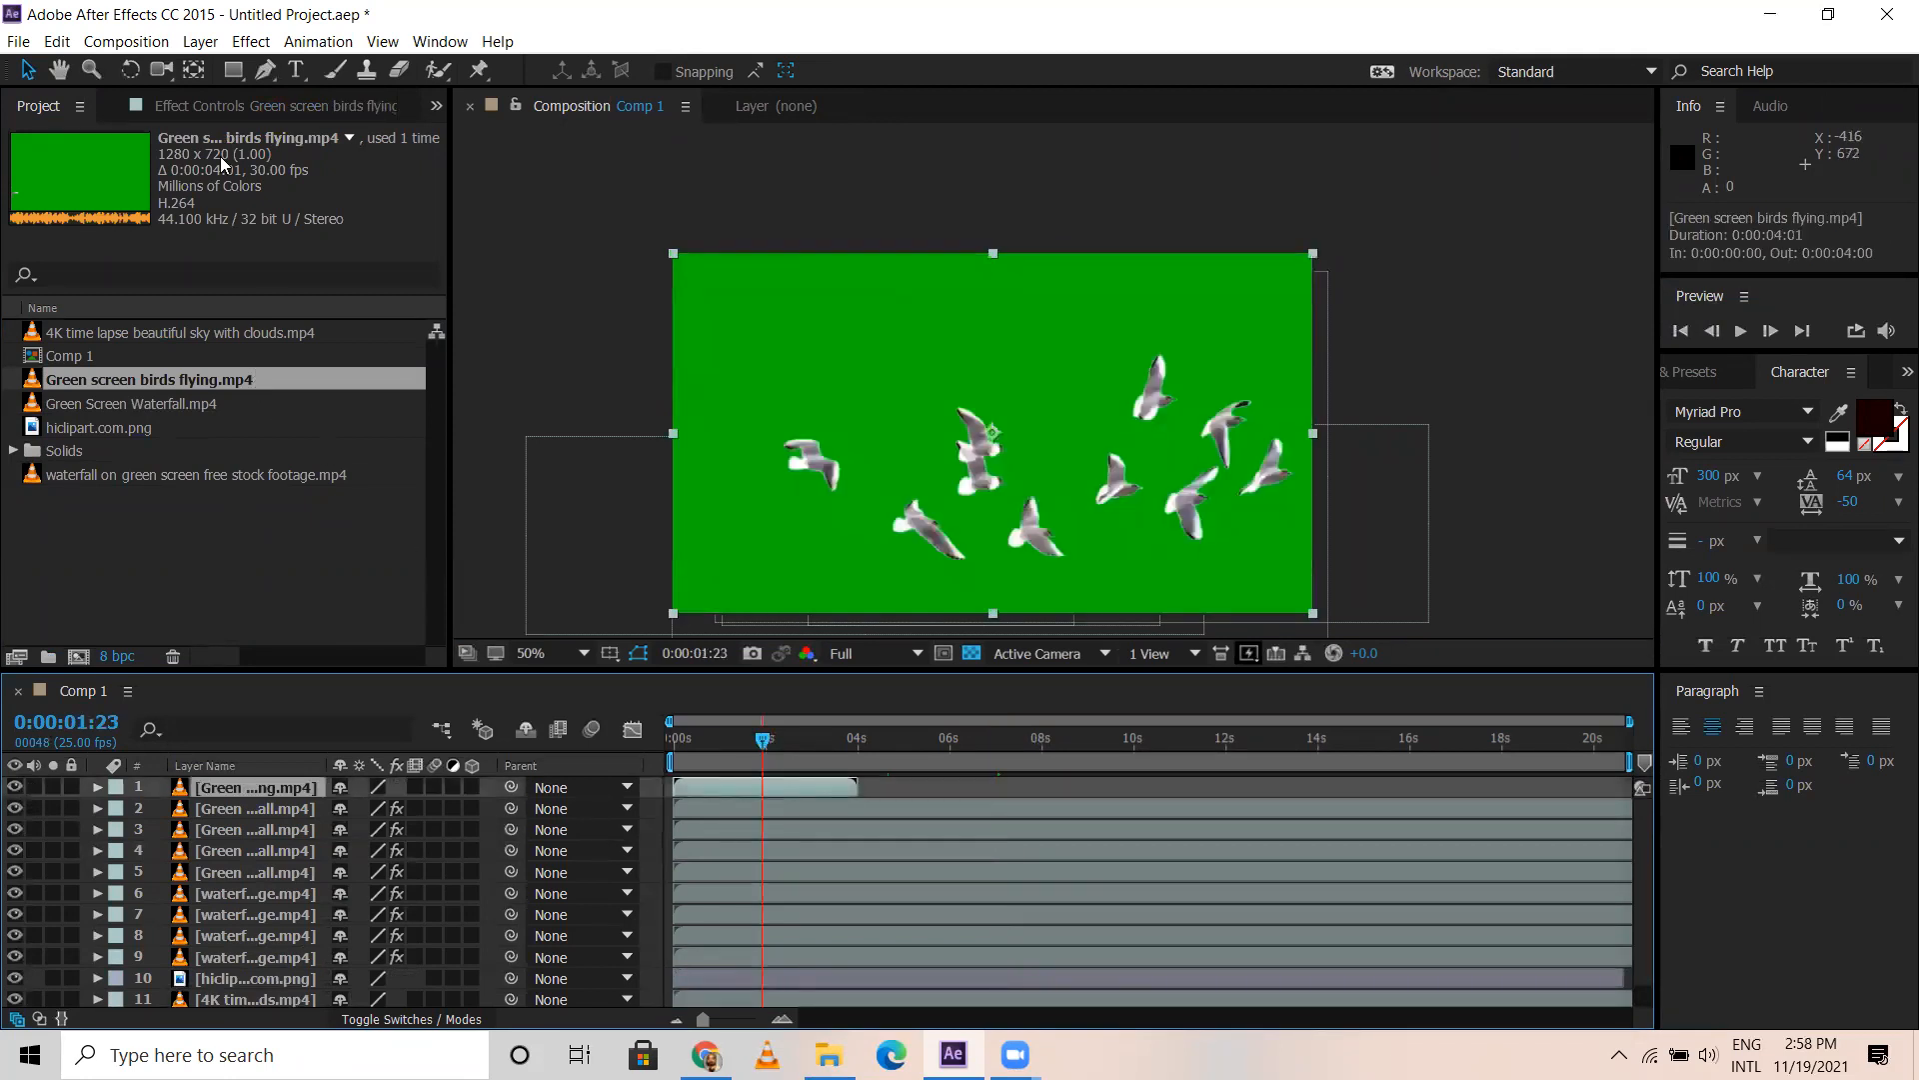
left_click(251, 41)
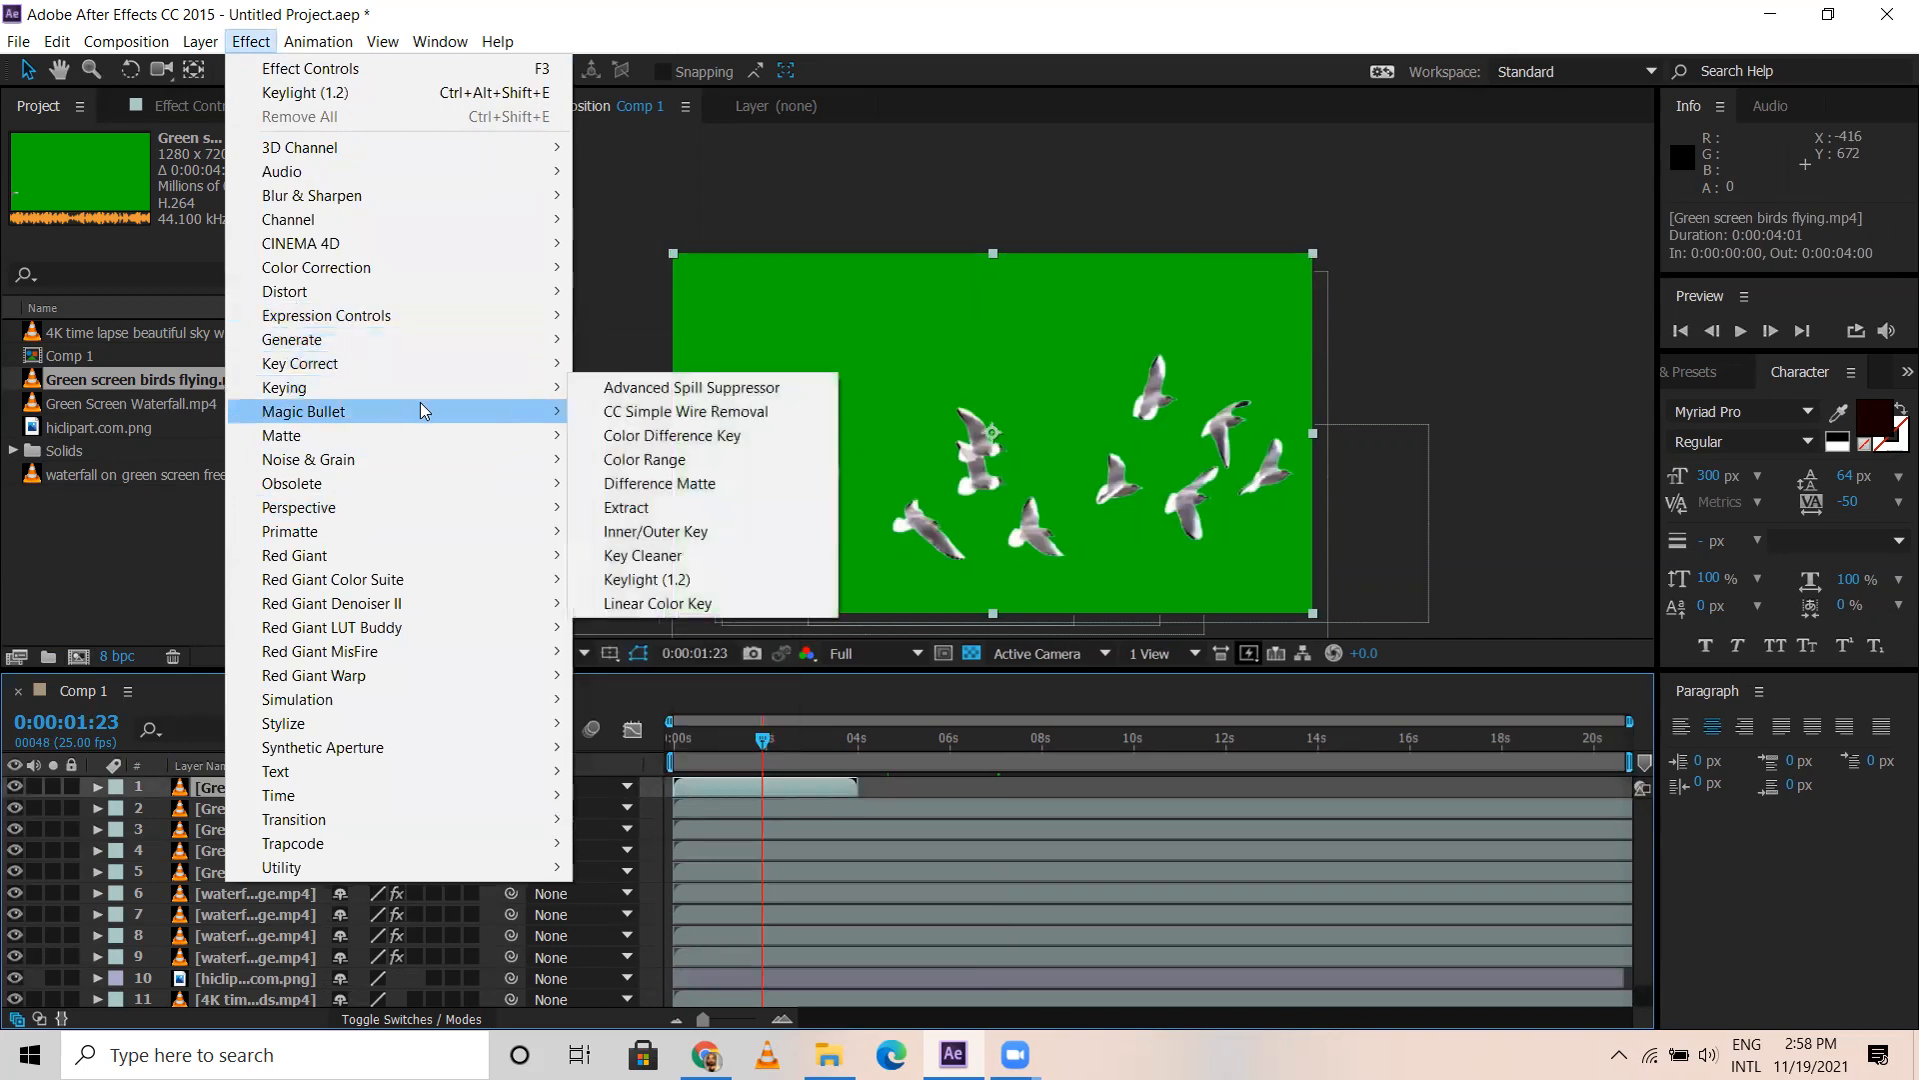
left_click(695, 579)
left_click(290, 316)
left_click(854, 326)
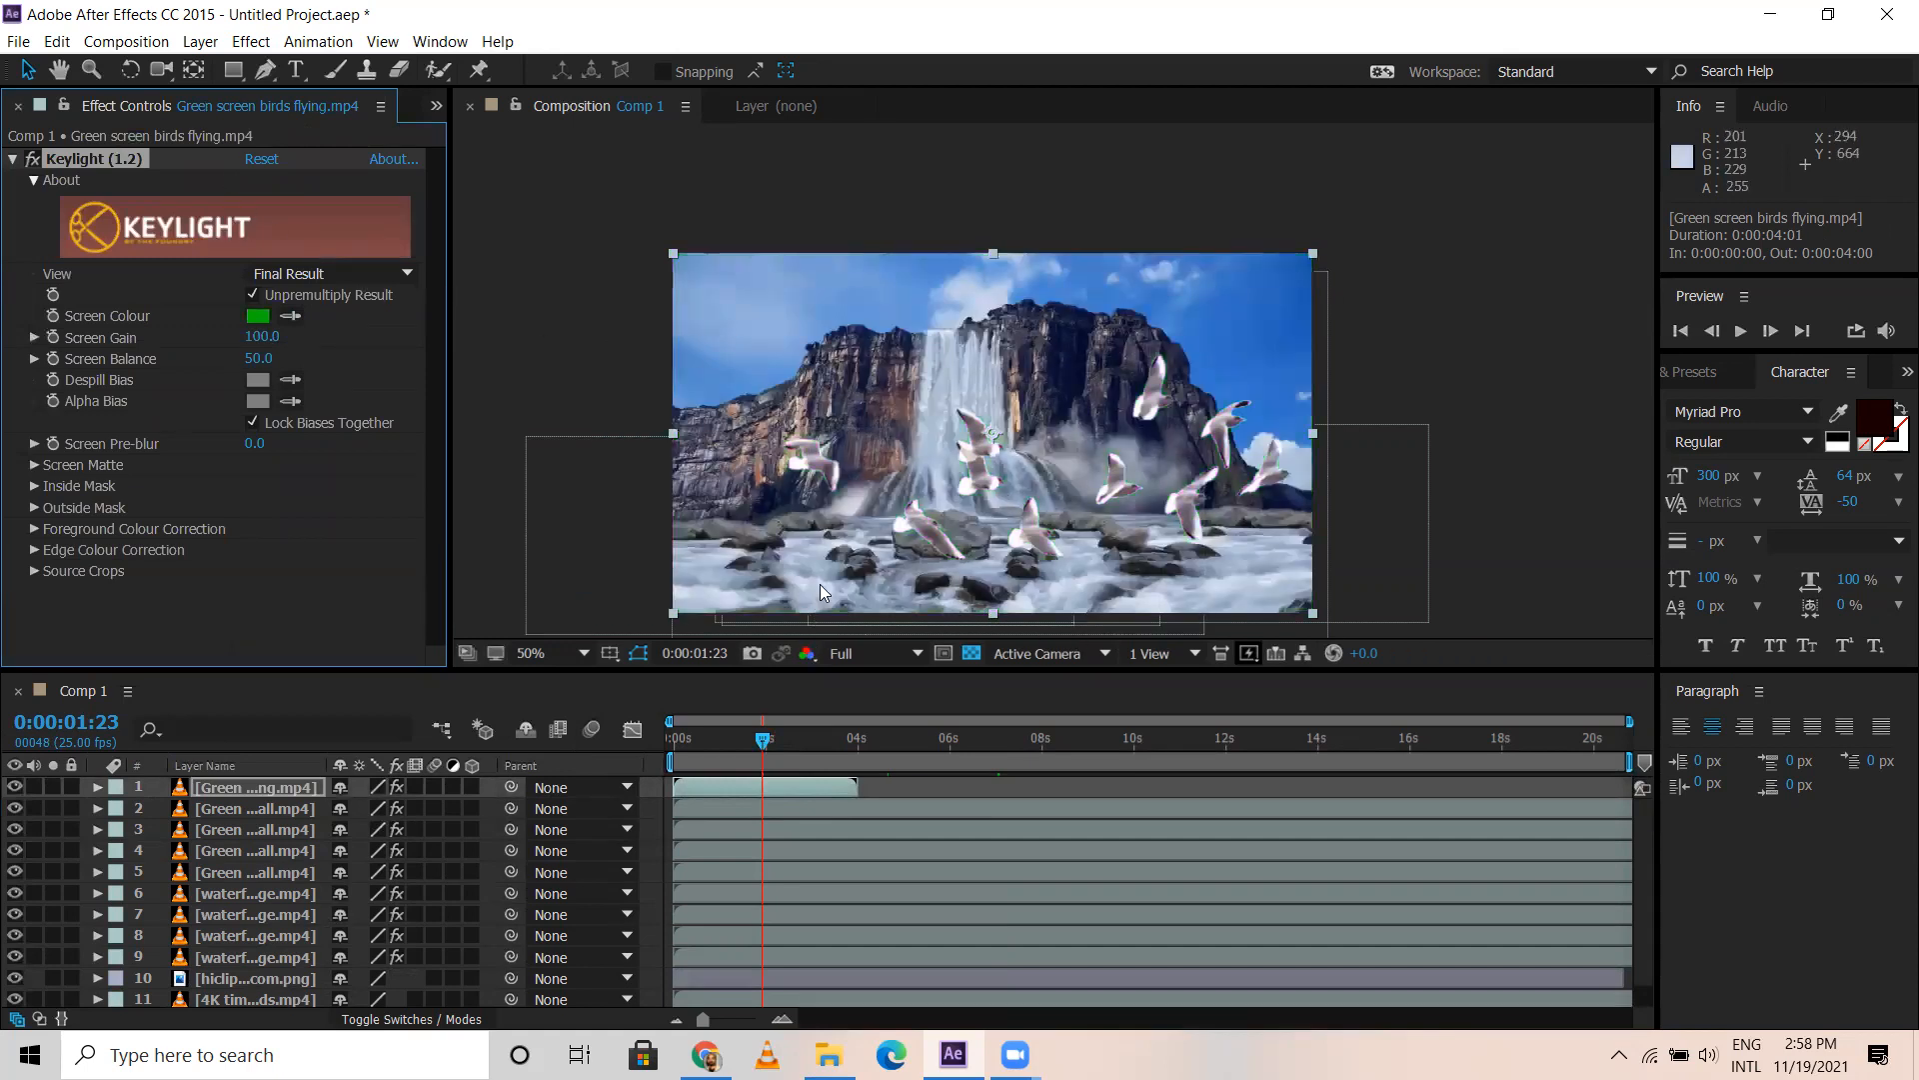
Raise the keyed birds clip to a position of about 638, 254 and check their flight across the scene
left_click(699, 738)
left_click_drag(699, 740, 774, 751)
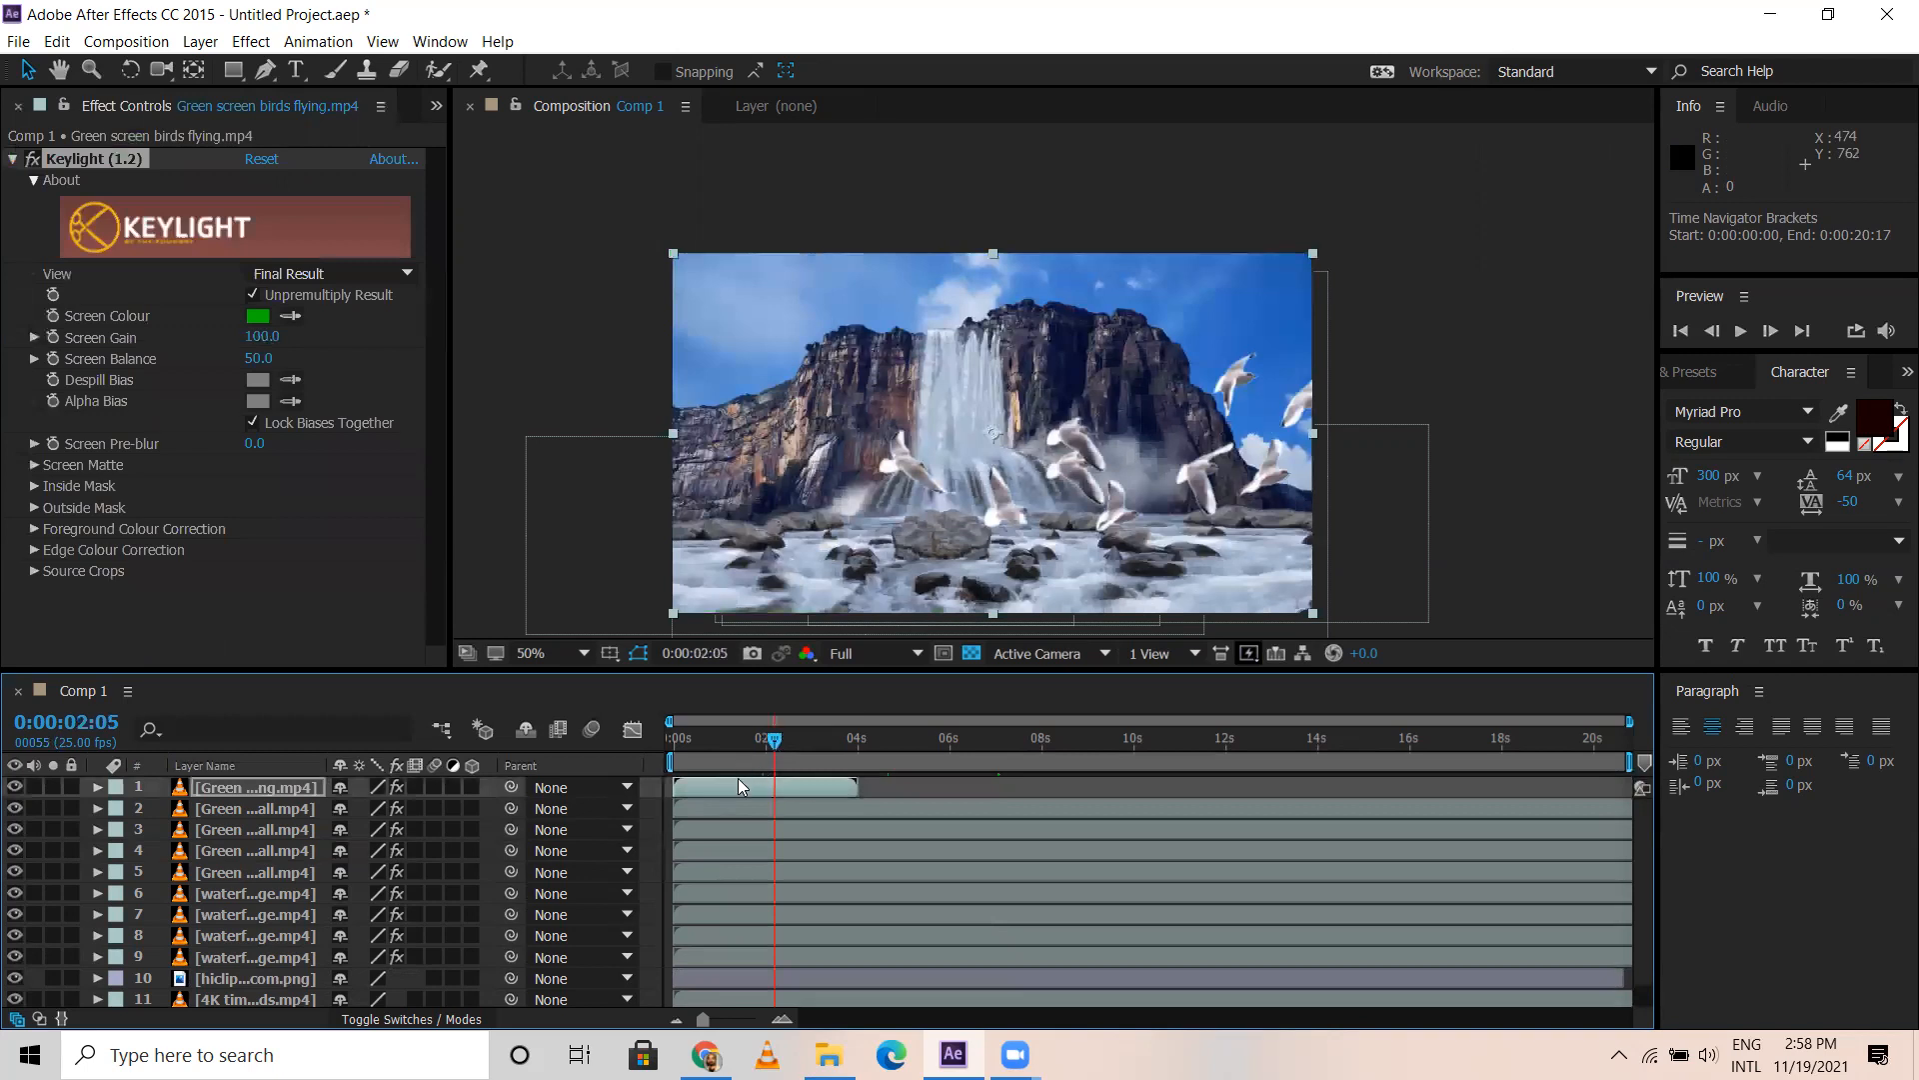
left_click(738, 778)
left_click_drag(908, 455, 909, 409)
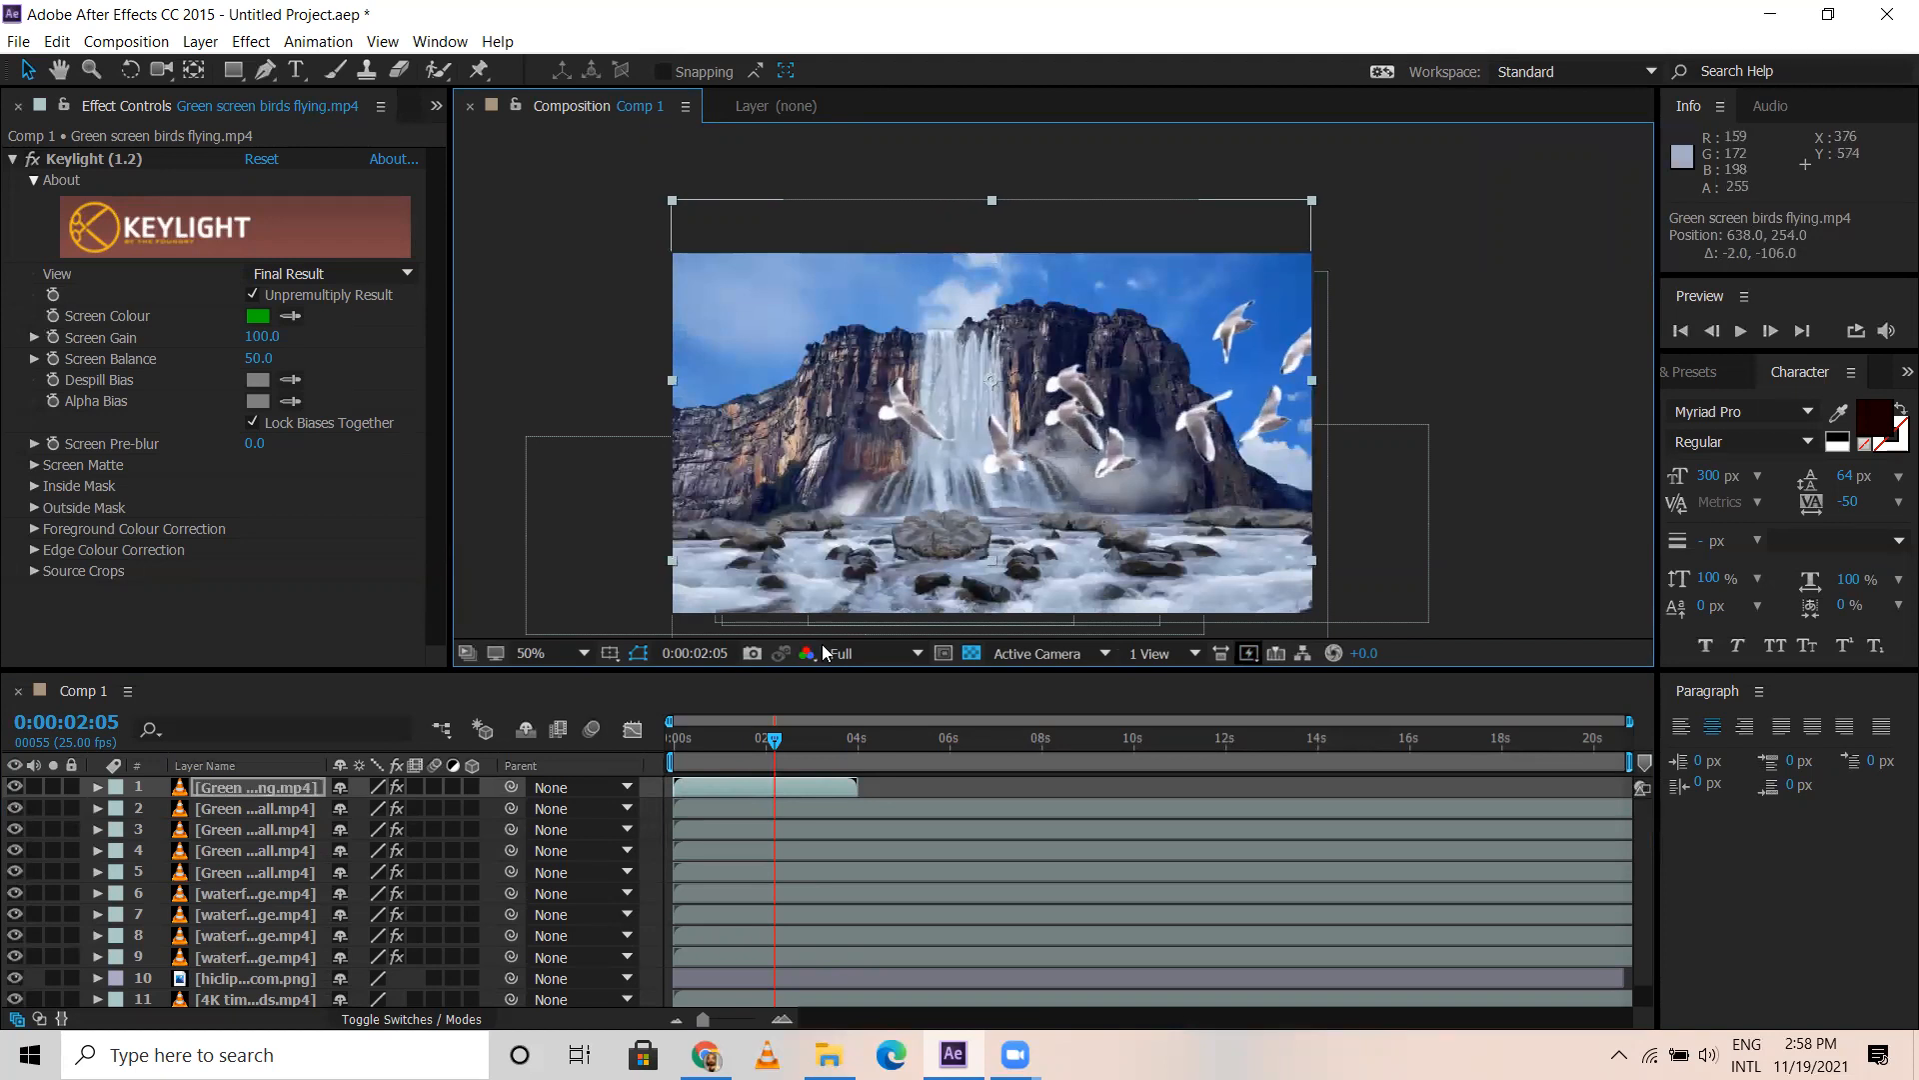
left_click_drag(719, 735, 810, 730)
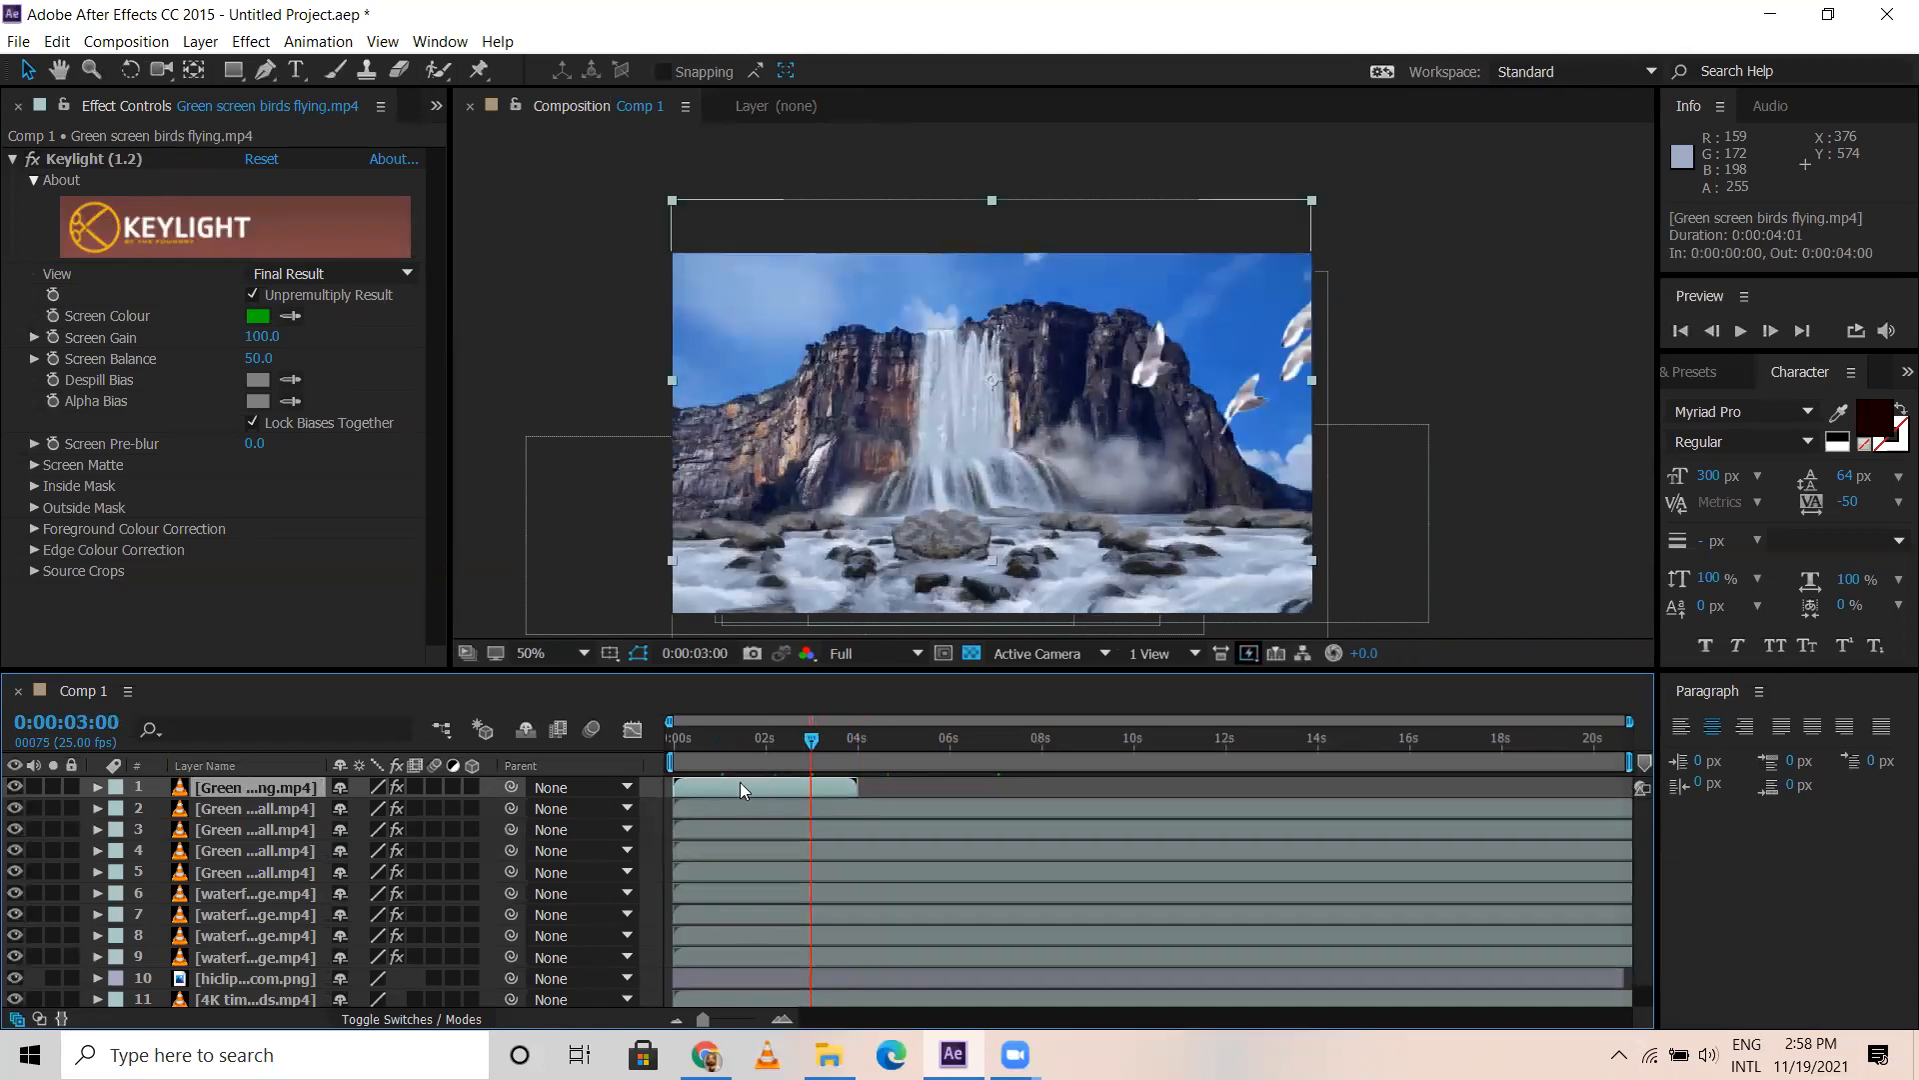
Duplicate the birds layer and start the copy at 0:00:04:00, directly after the original clip ends
key("ctrl+d")
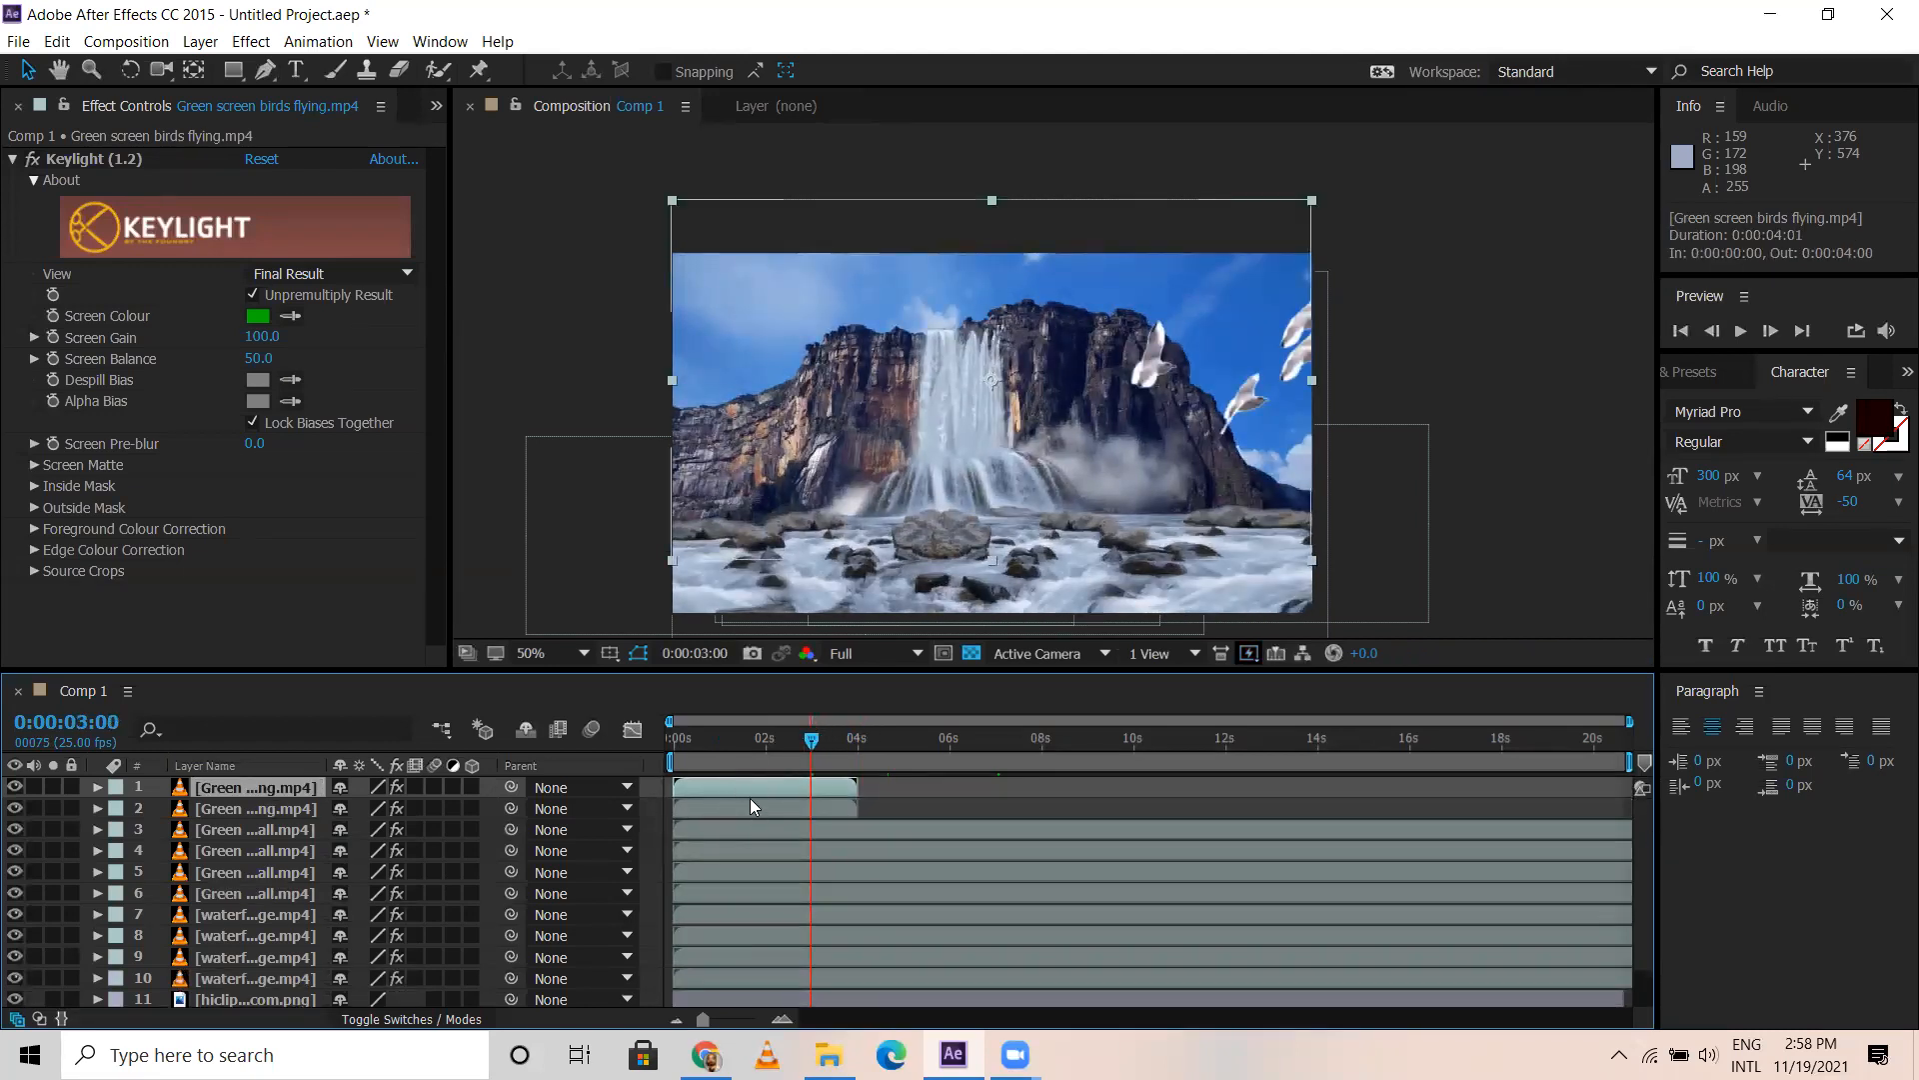
left_click(753, 806)
key("o")
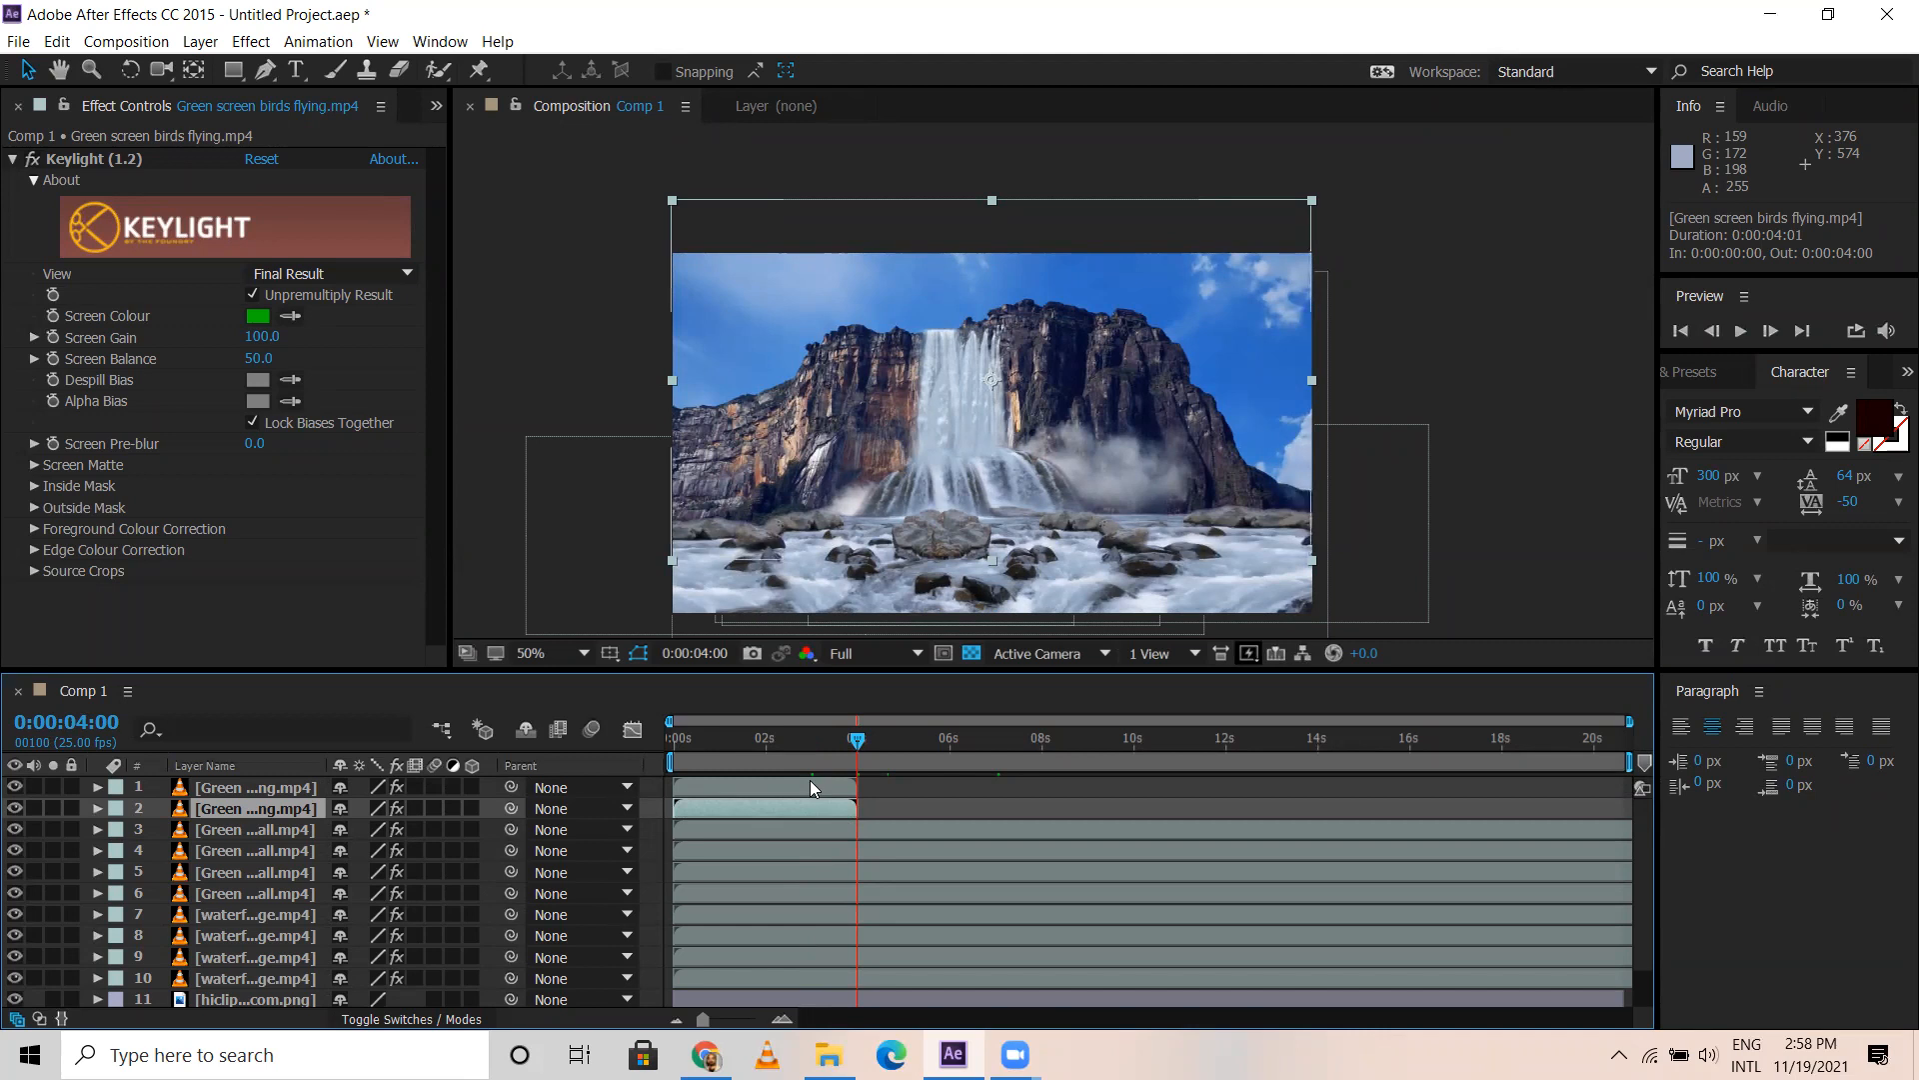
left_click(811, 786)
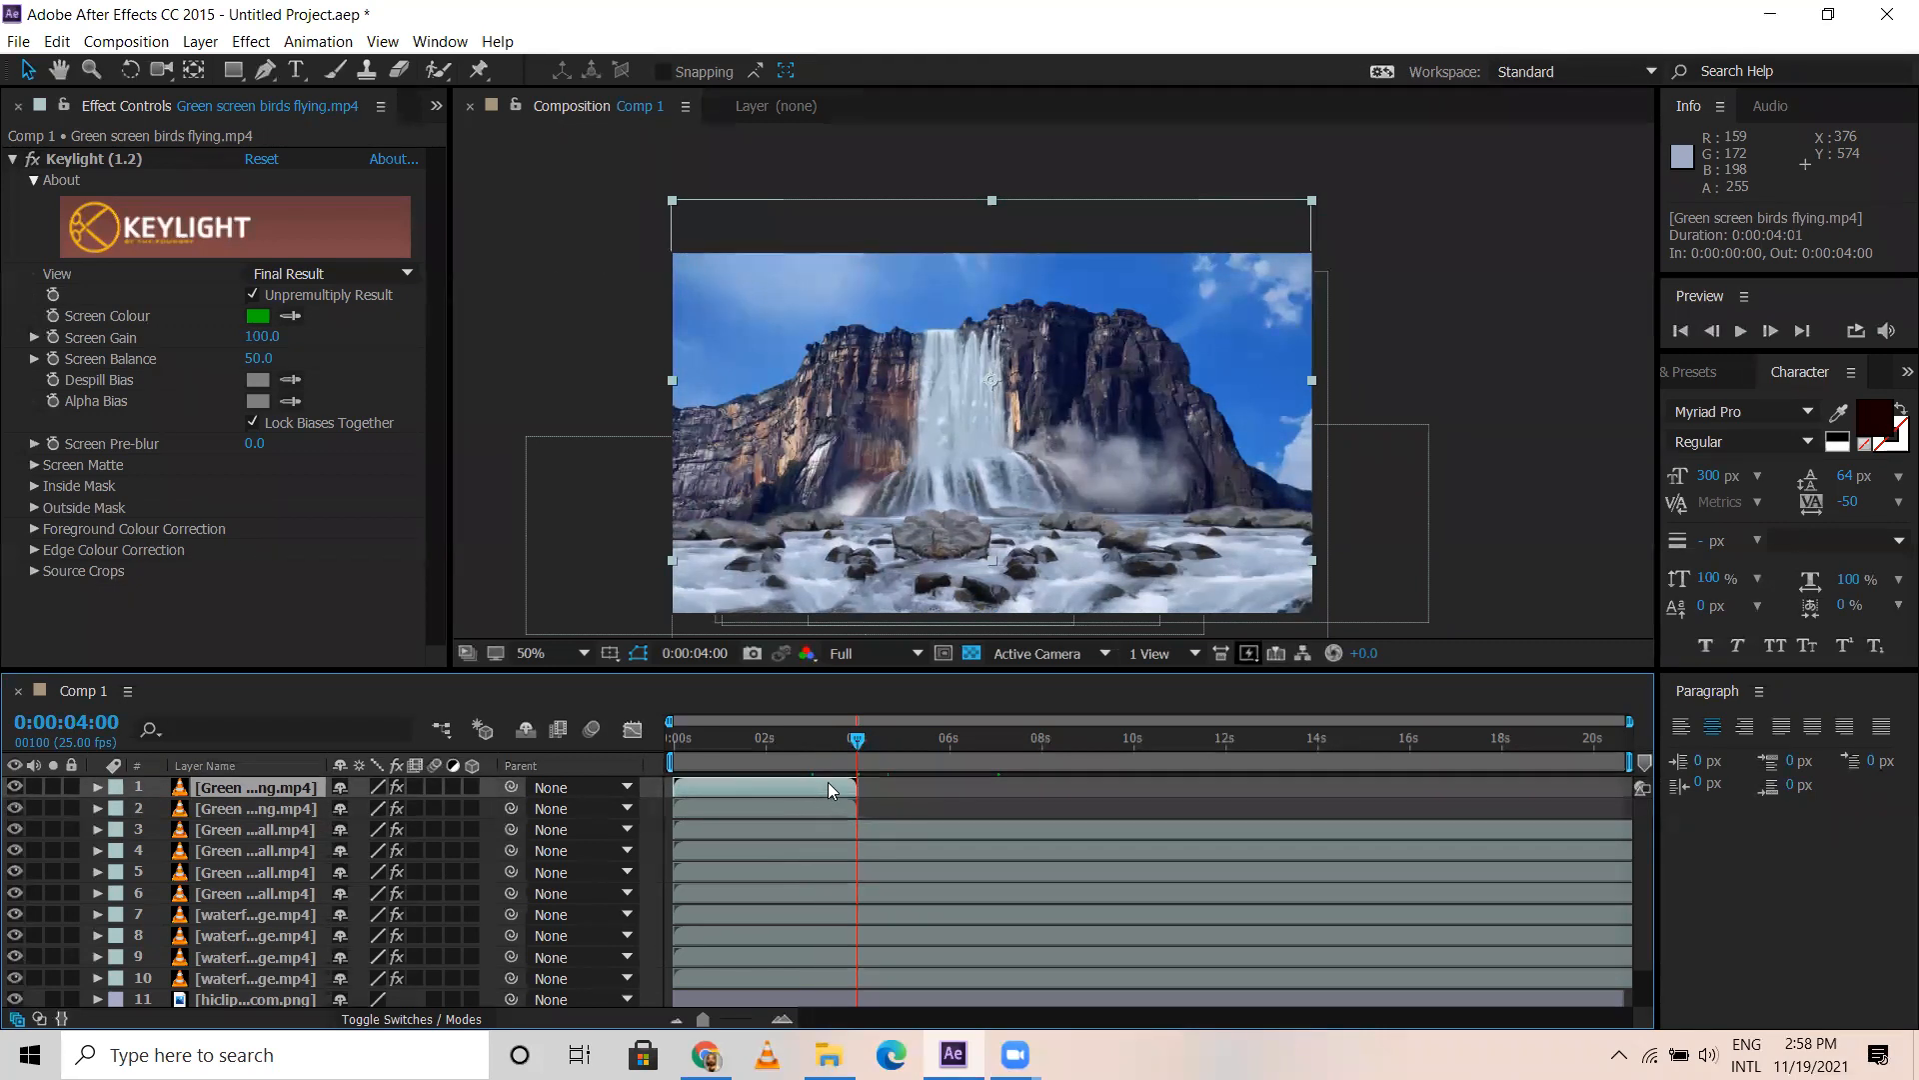
key("bracketleft")
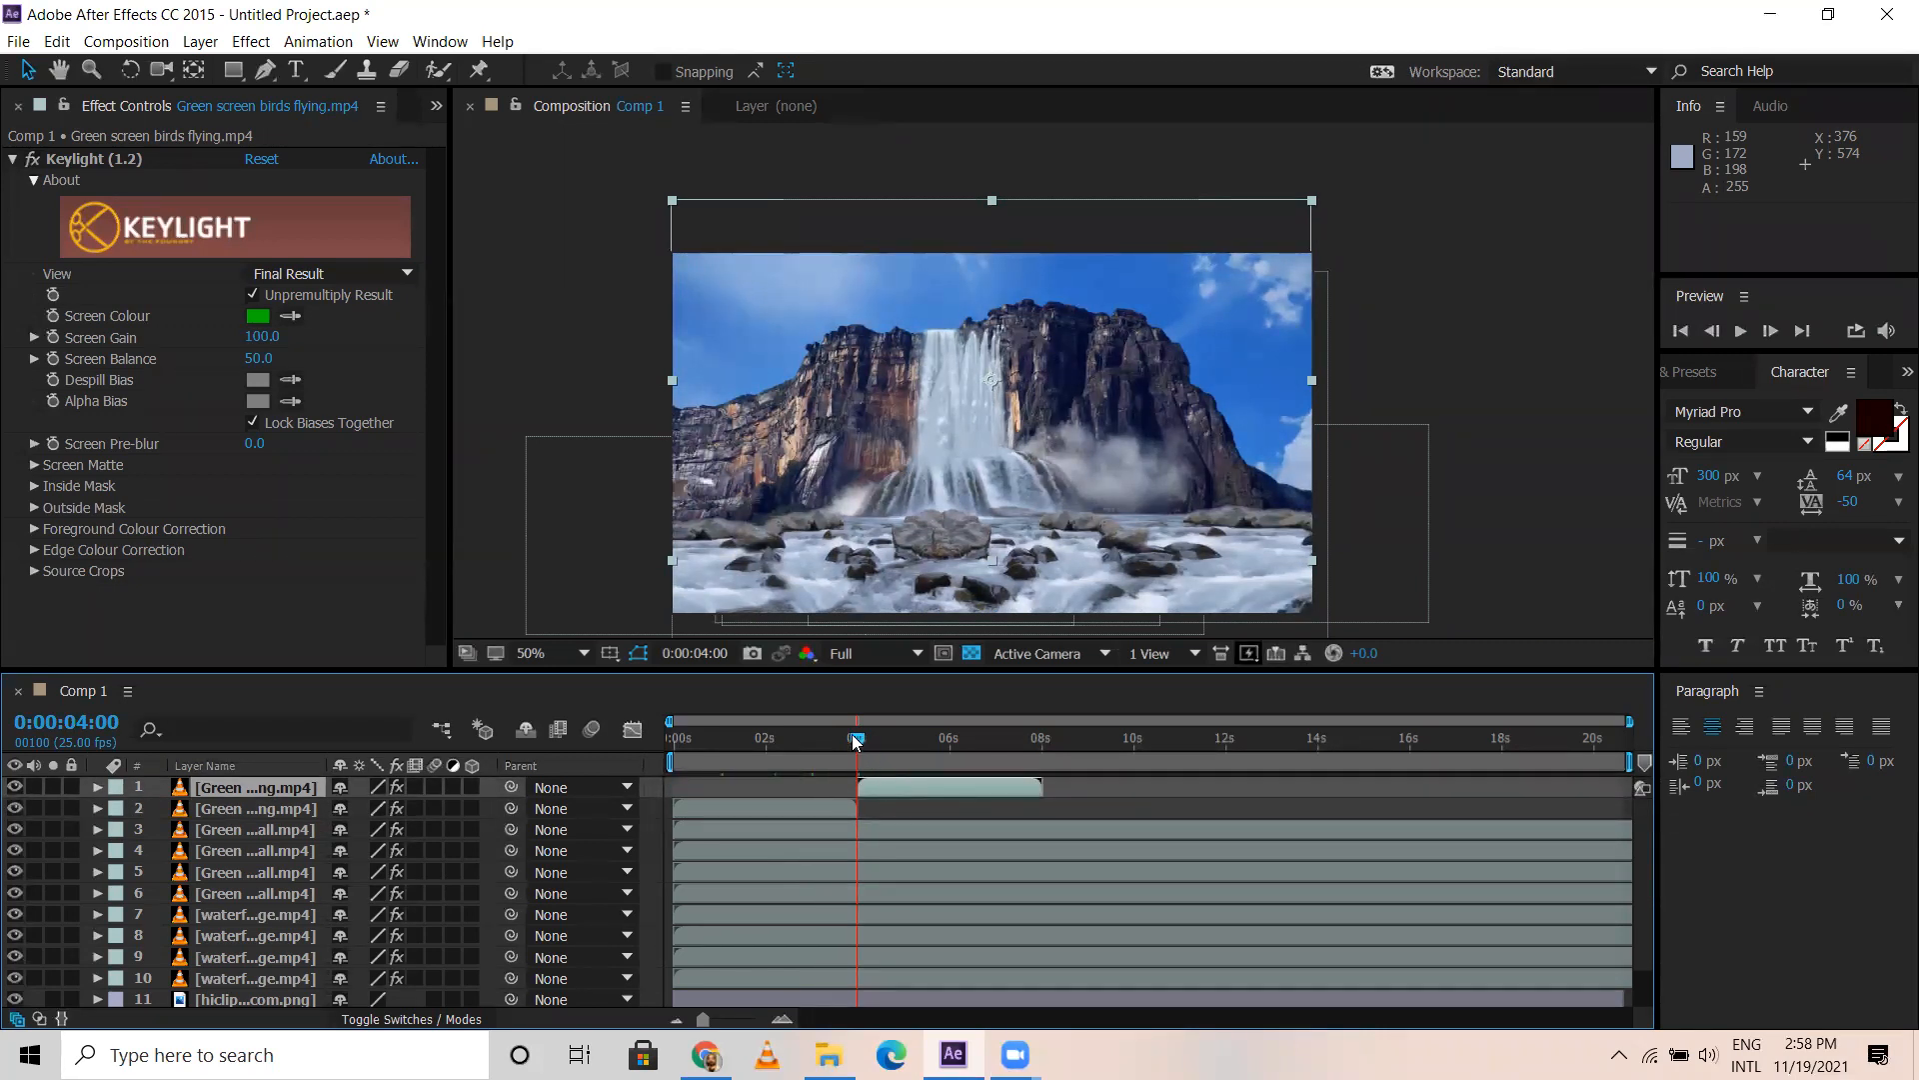
left_click_drag(808, 734, 930, 760)
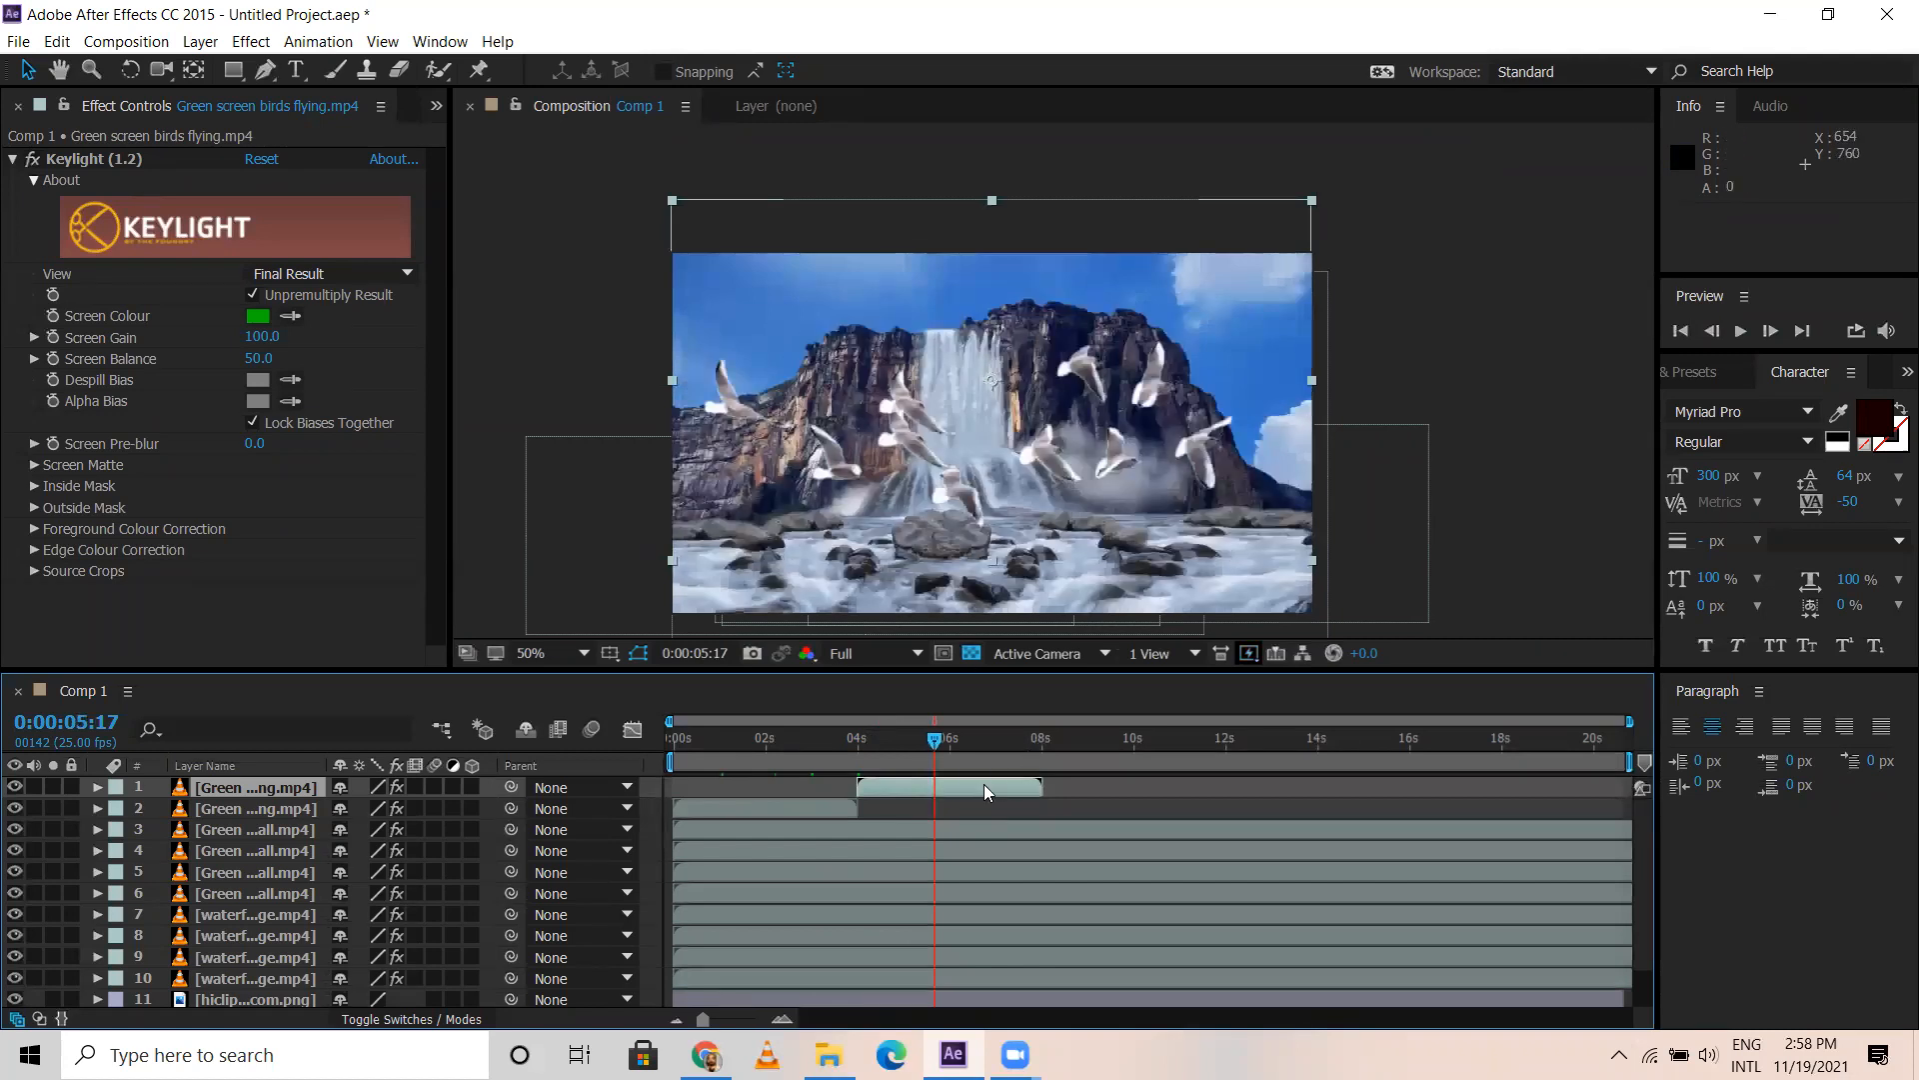
Move the second birds clip in the timeline so that it starts at about 0:00:07:10
left_click_drag(1019, 790, 1171, 800)
left_click(1022, 760)
left_click_drag(1043, 740, 1116, 746)
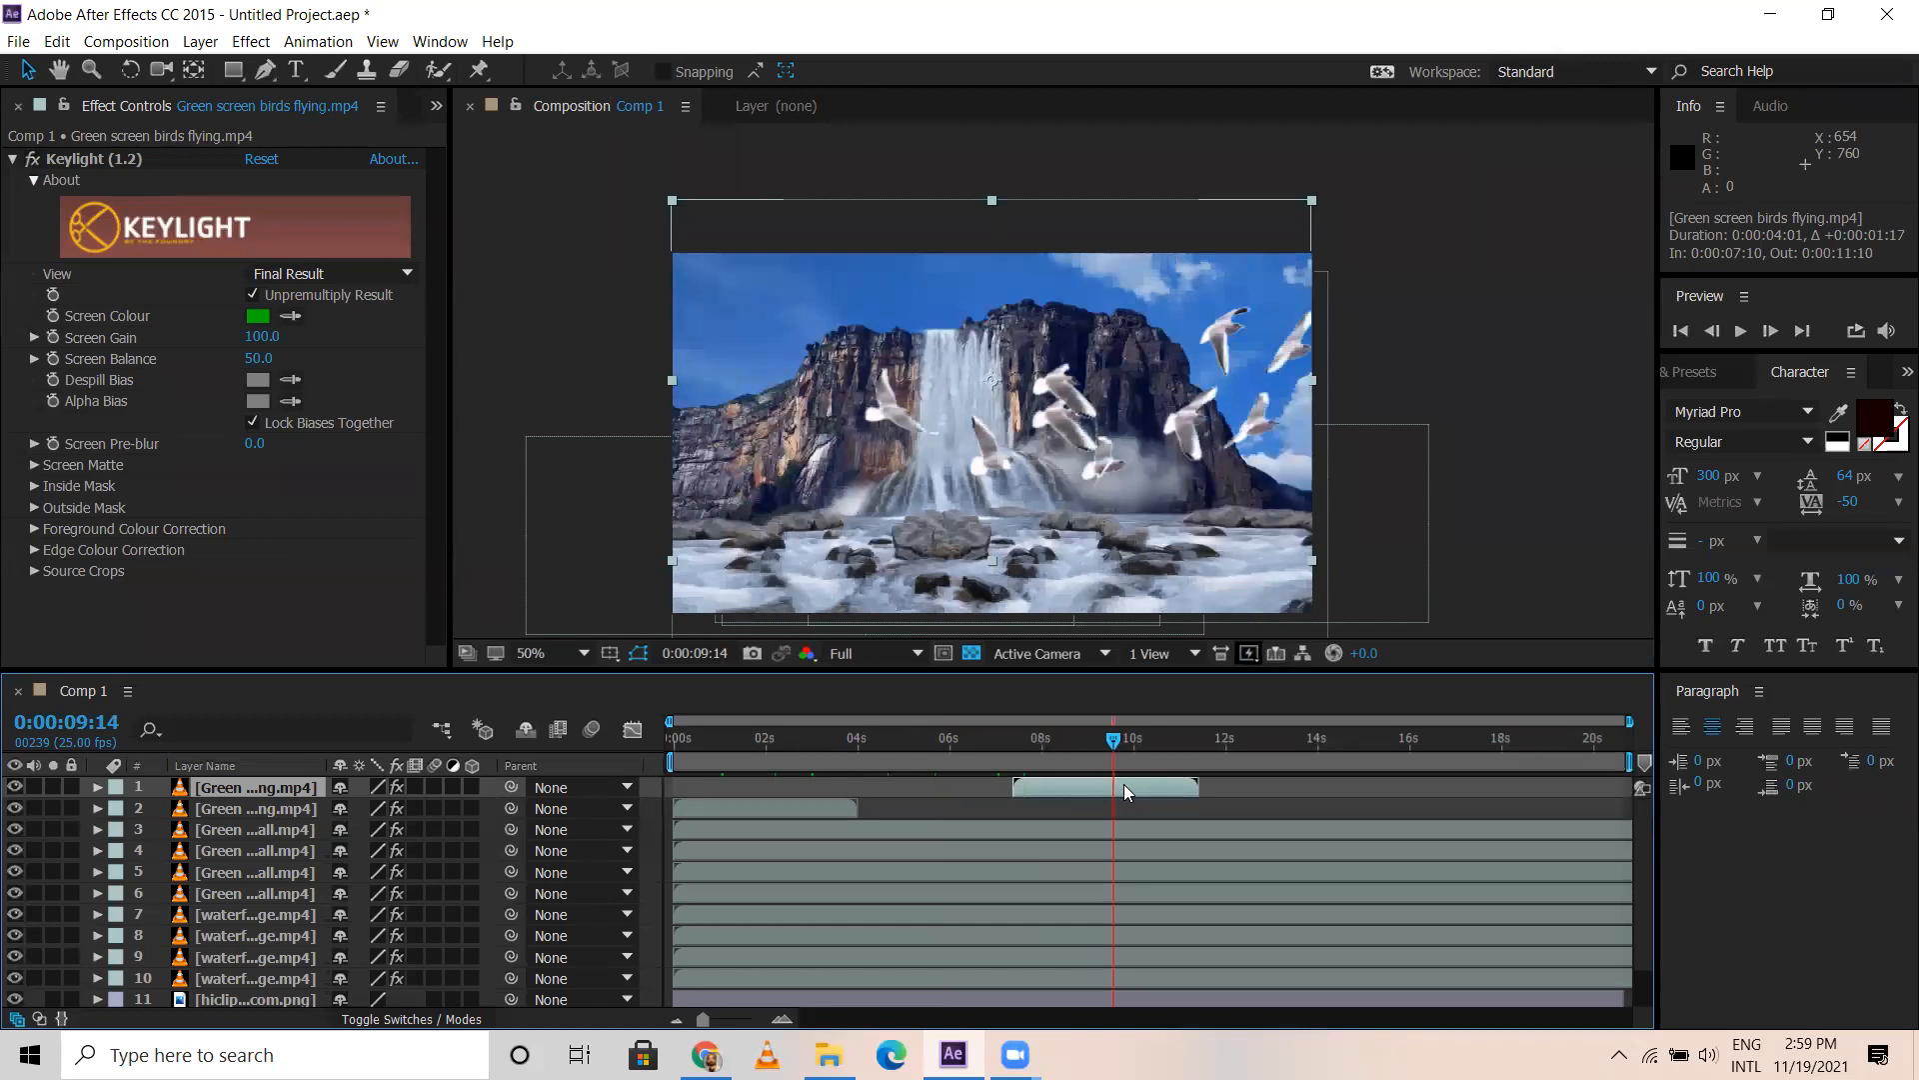
Duplicate the second birds clip and move the copy to start at about 0:00:15:14
key("ctrl+d")
left_click_drag(1132, 790, 1451, 786)
left_click(1431, 742)
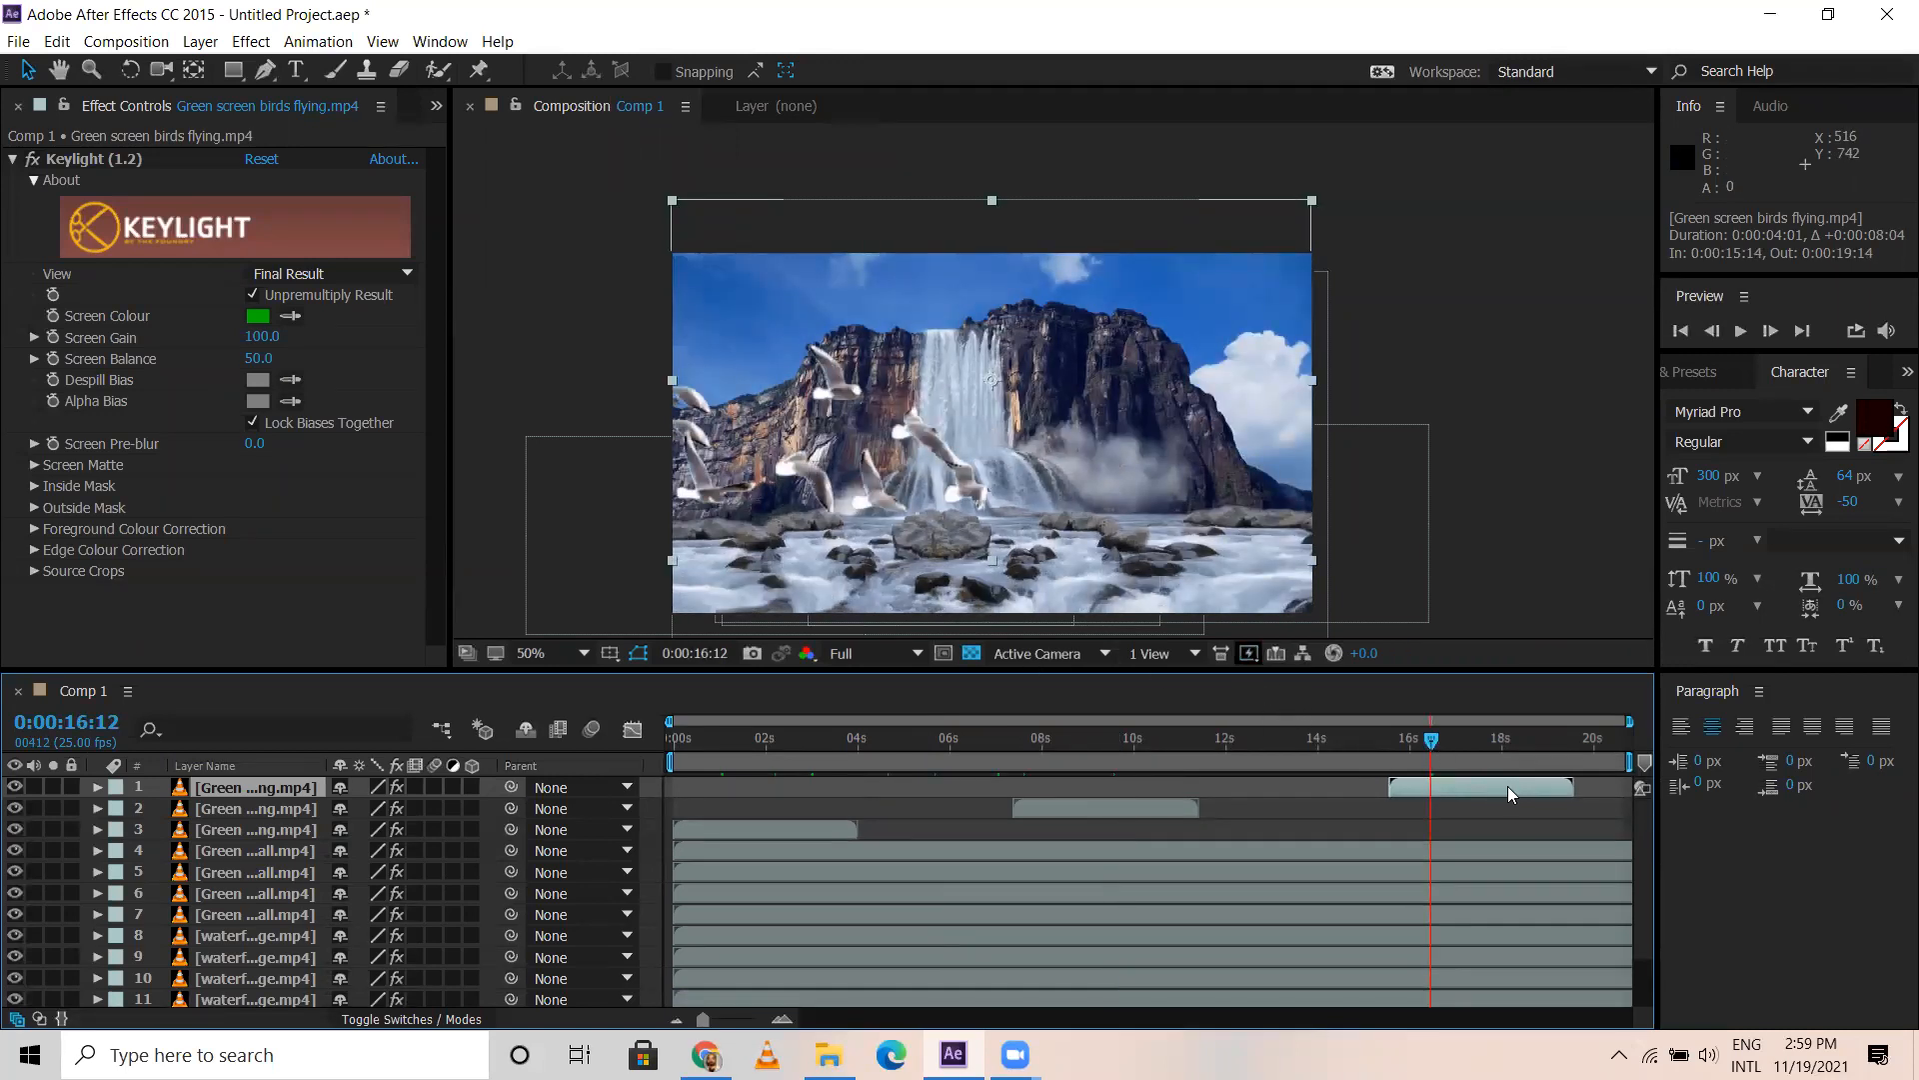
Adjust the birds clips' spacing so the middle one starts at about 0:00:07:20 and the last one at about 0:00:16:05
left_click_drag(1508, 786, 1466, 791)
left_click(1094, 738)
left_click_drag(1146, 808, 1163, 804)
left_click_drag(1445, 785, 1353, 789)
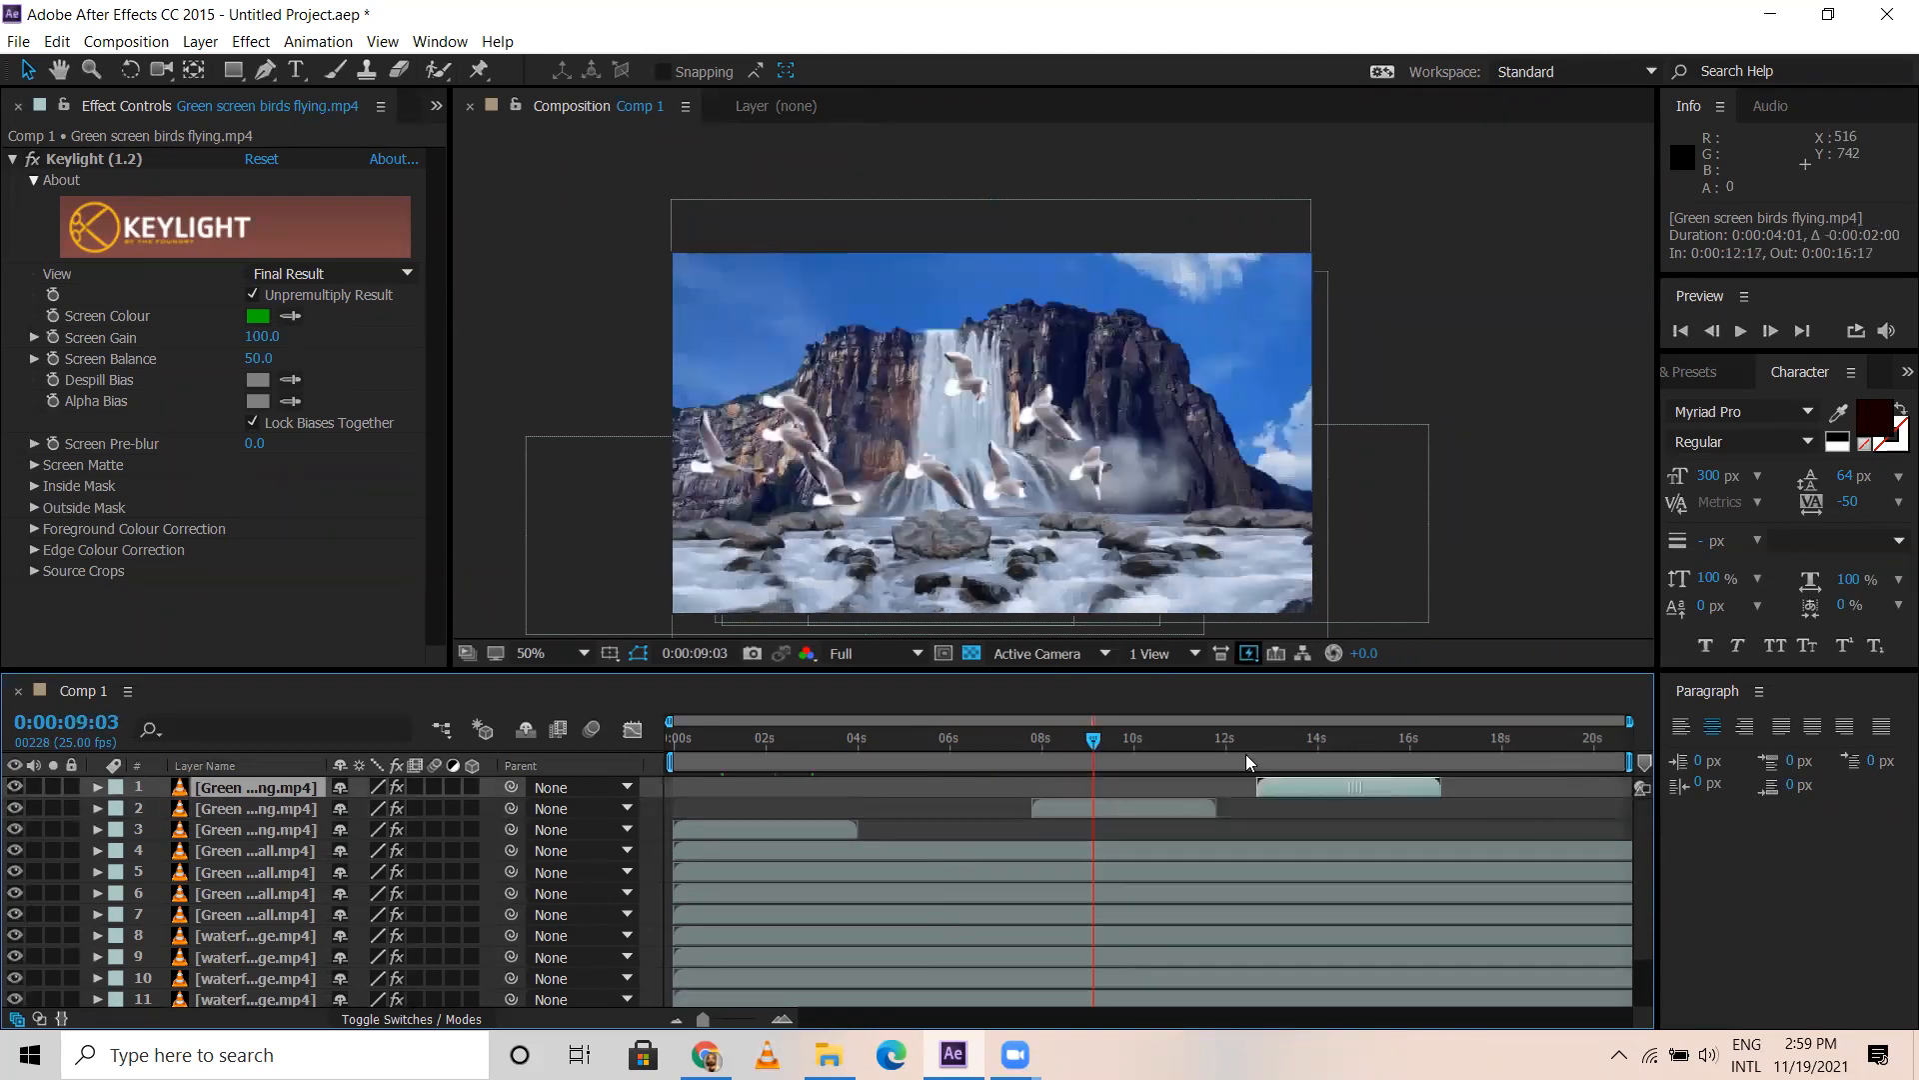
left_click(1149, 806)
left_click(1338, 759)
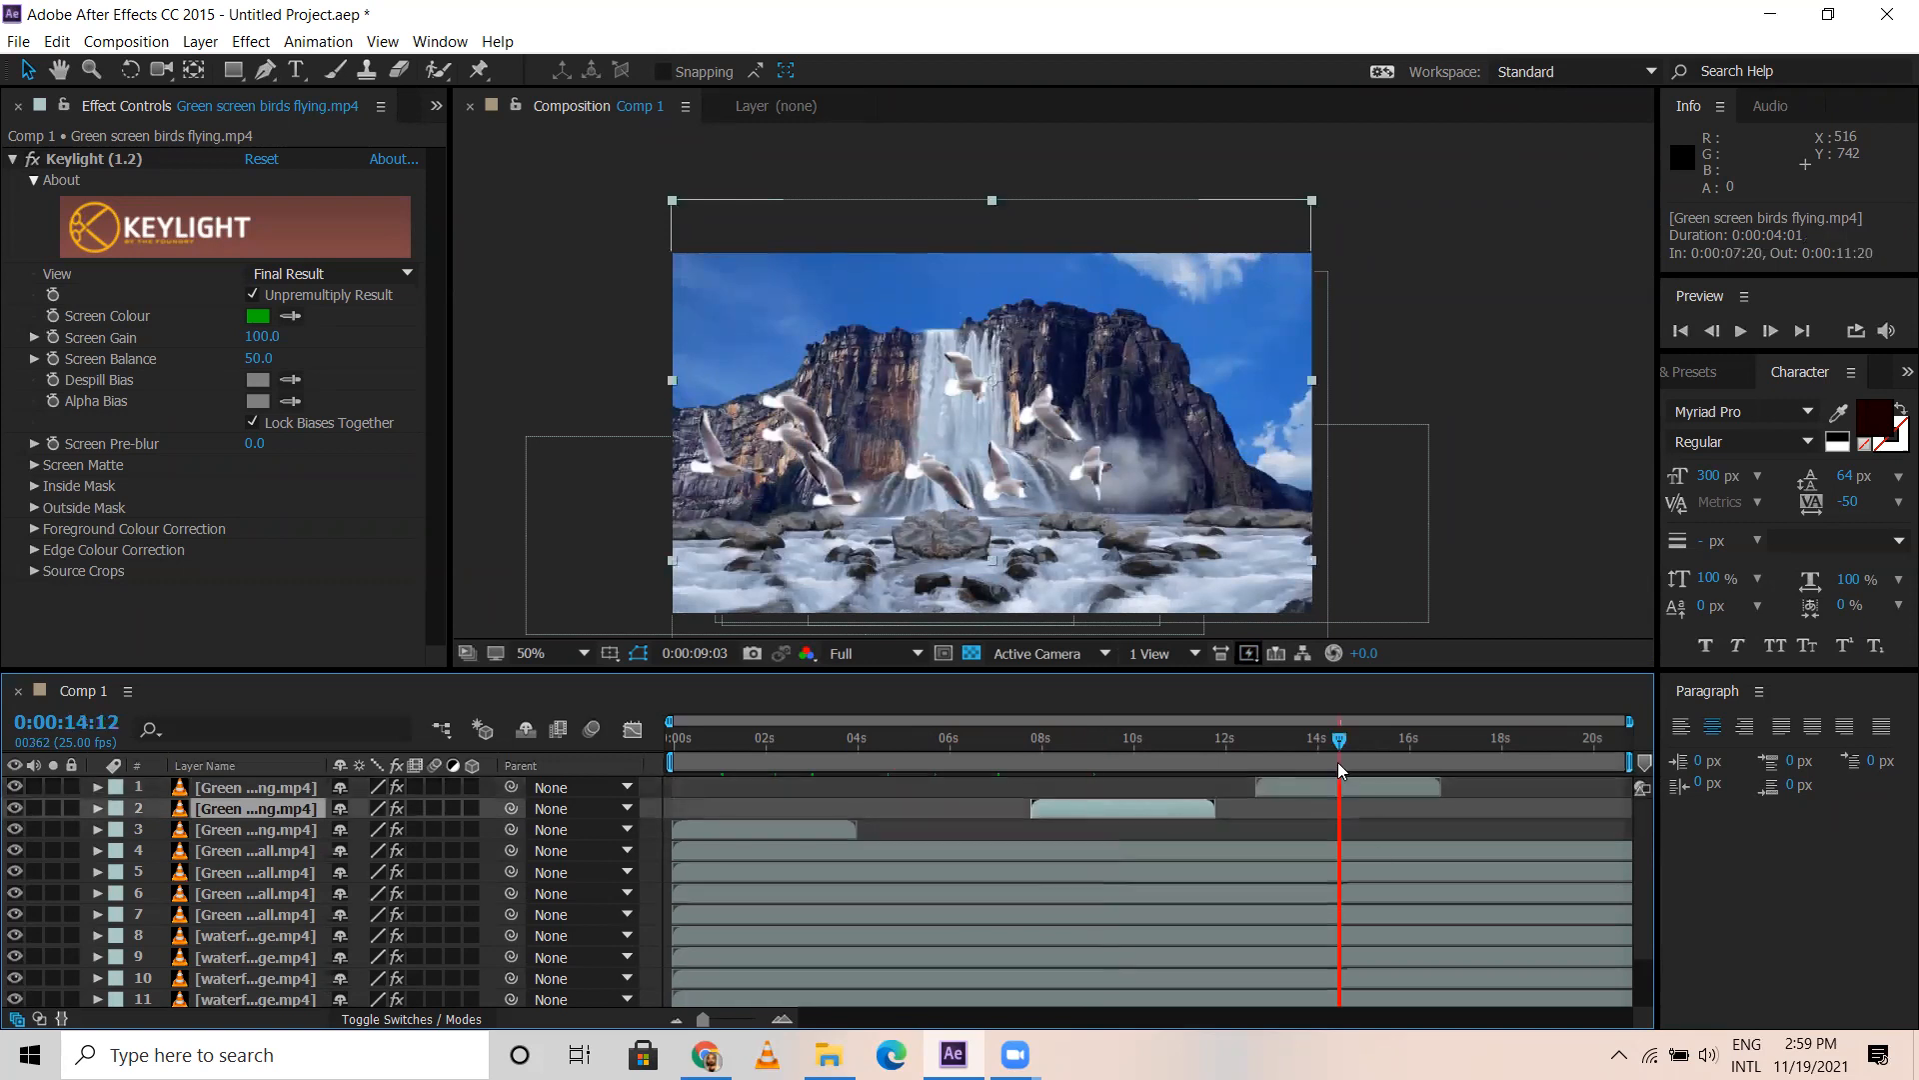
left_click_drag(1366, 788, 1526, 798)
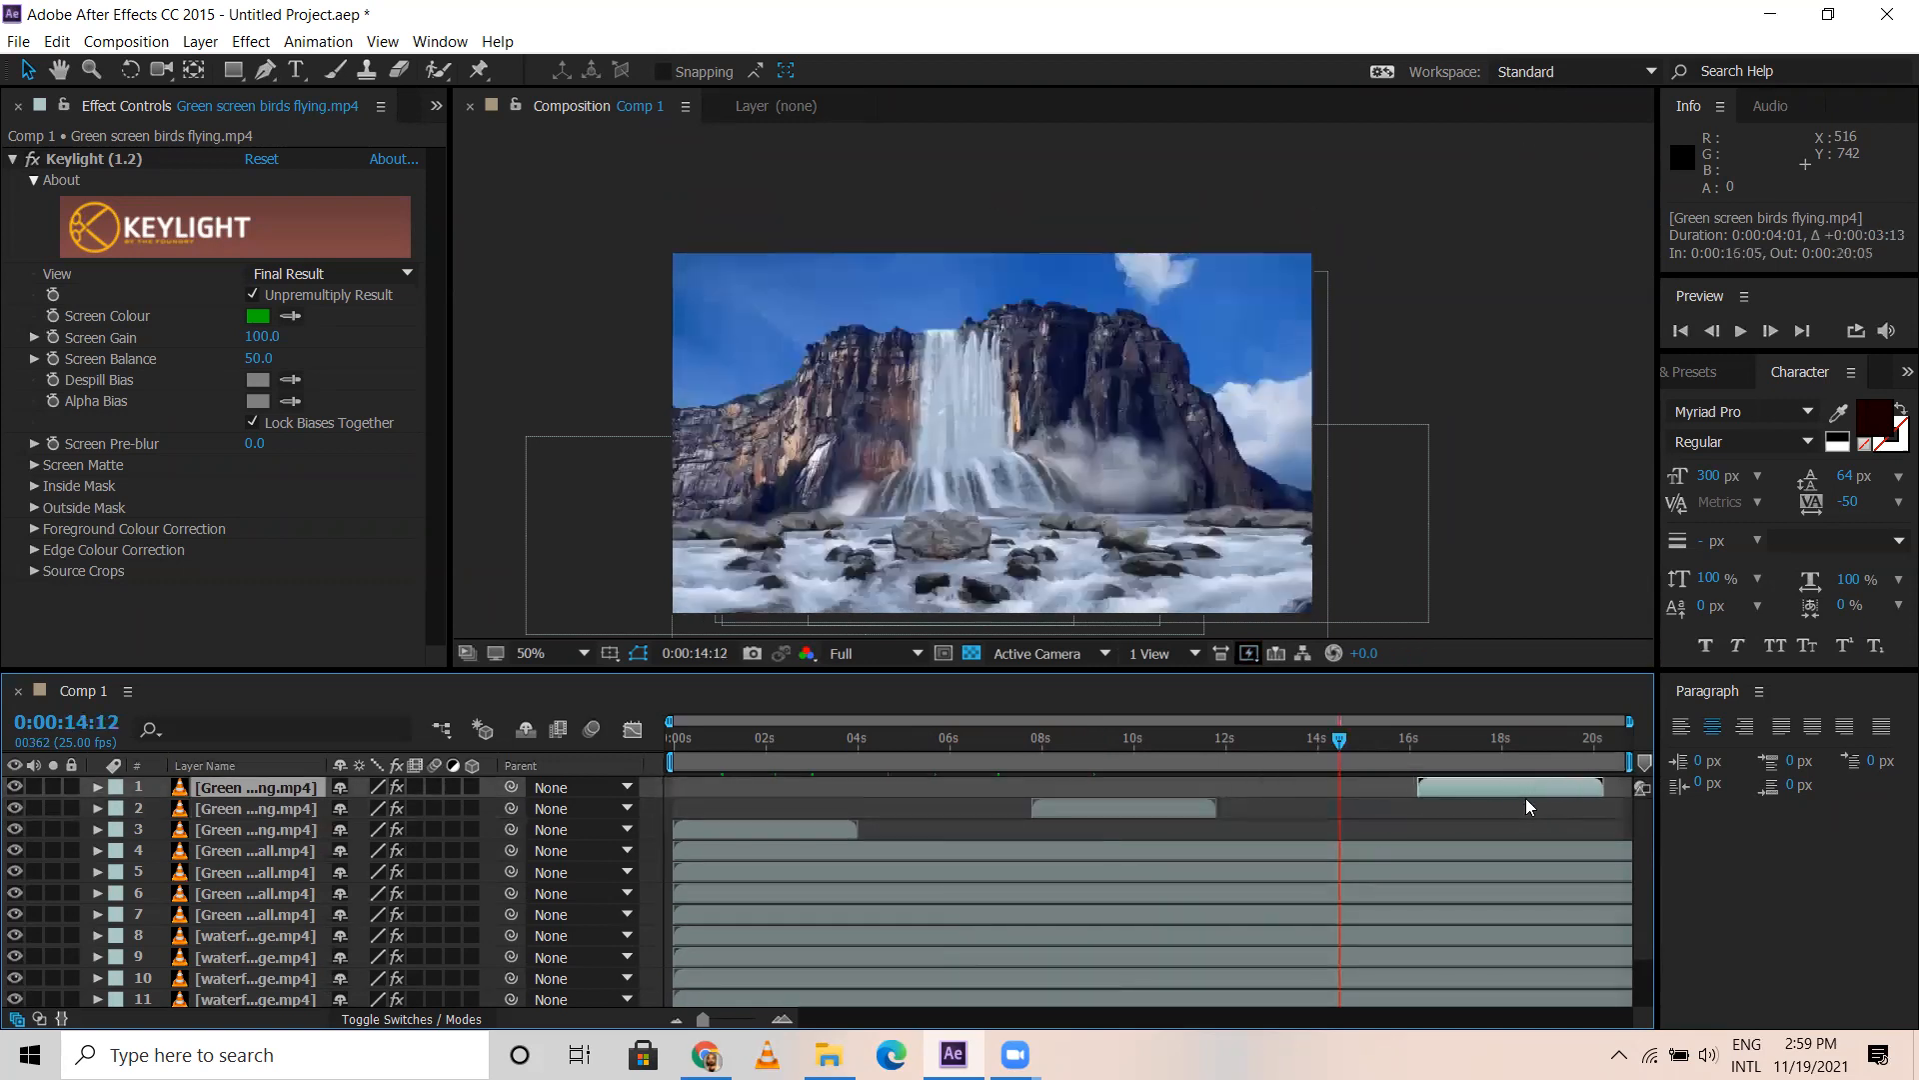
Time-reverse the middle birds clip
left_click(1184, 806)
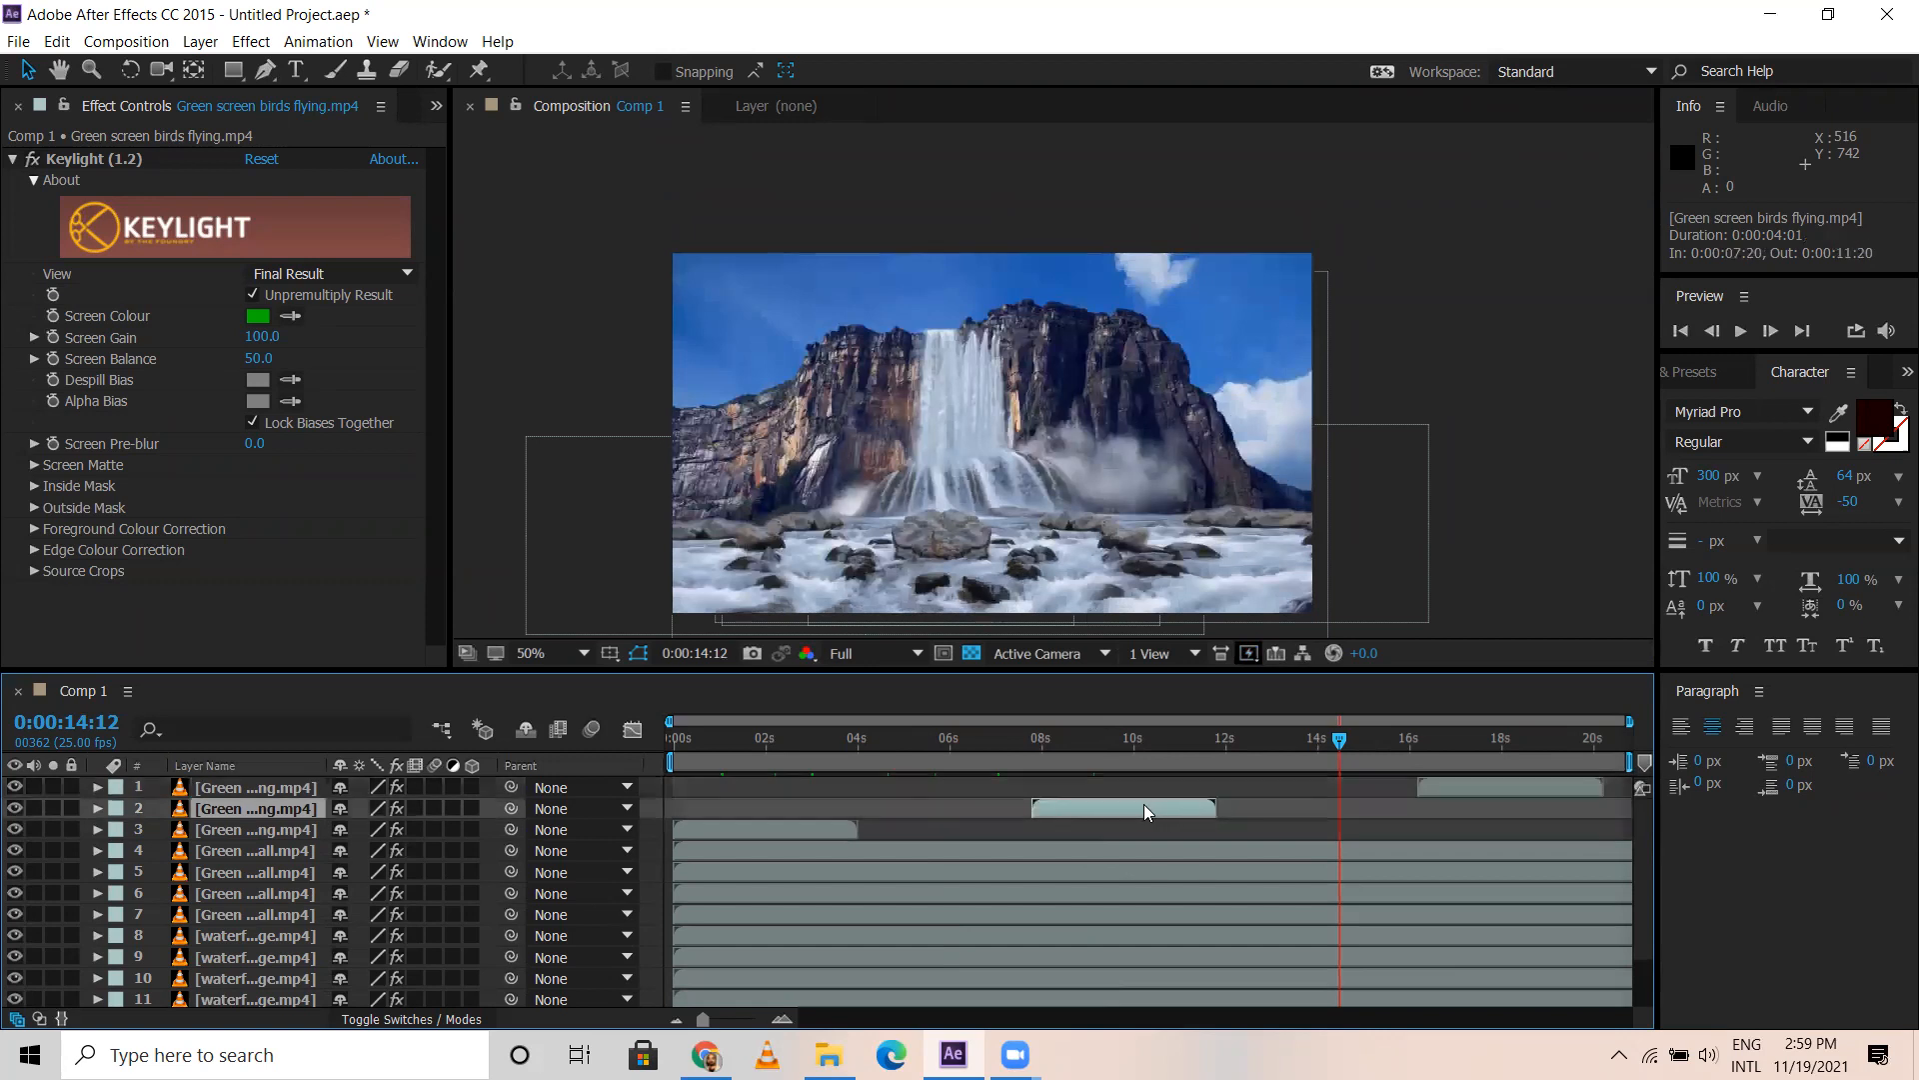
right_click(1144, 804)
mouse_move(1236, 308)
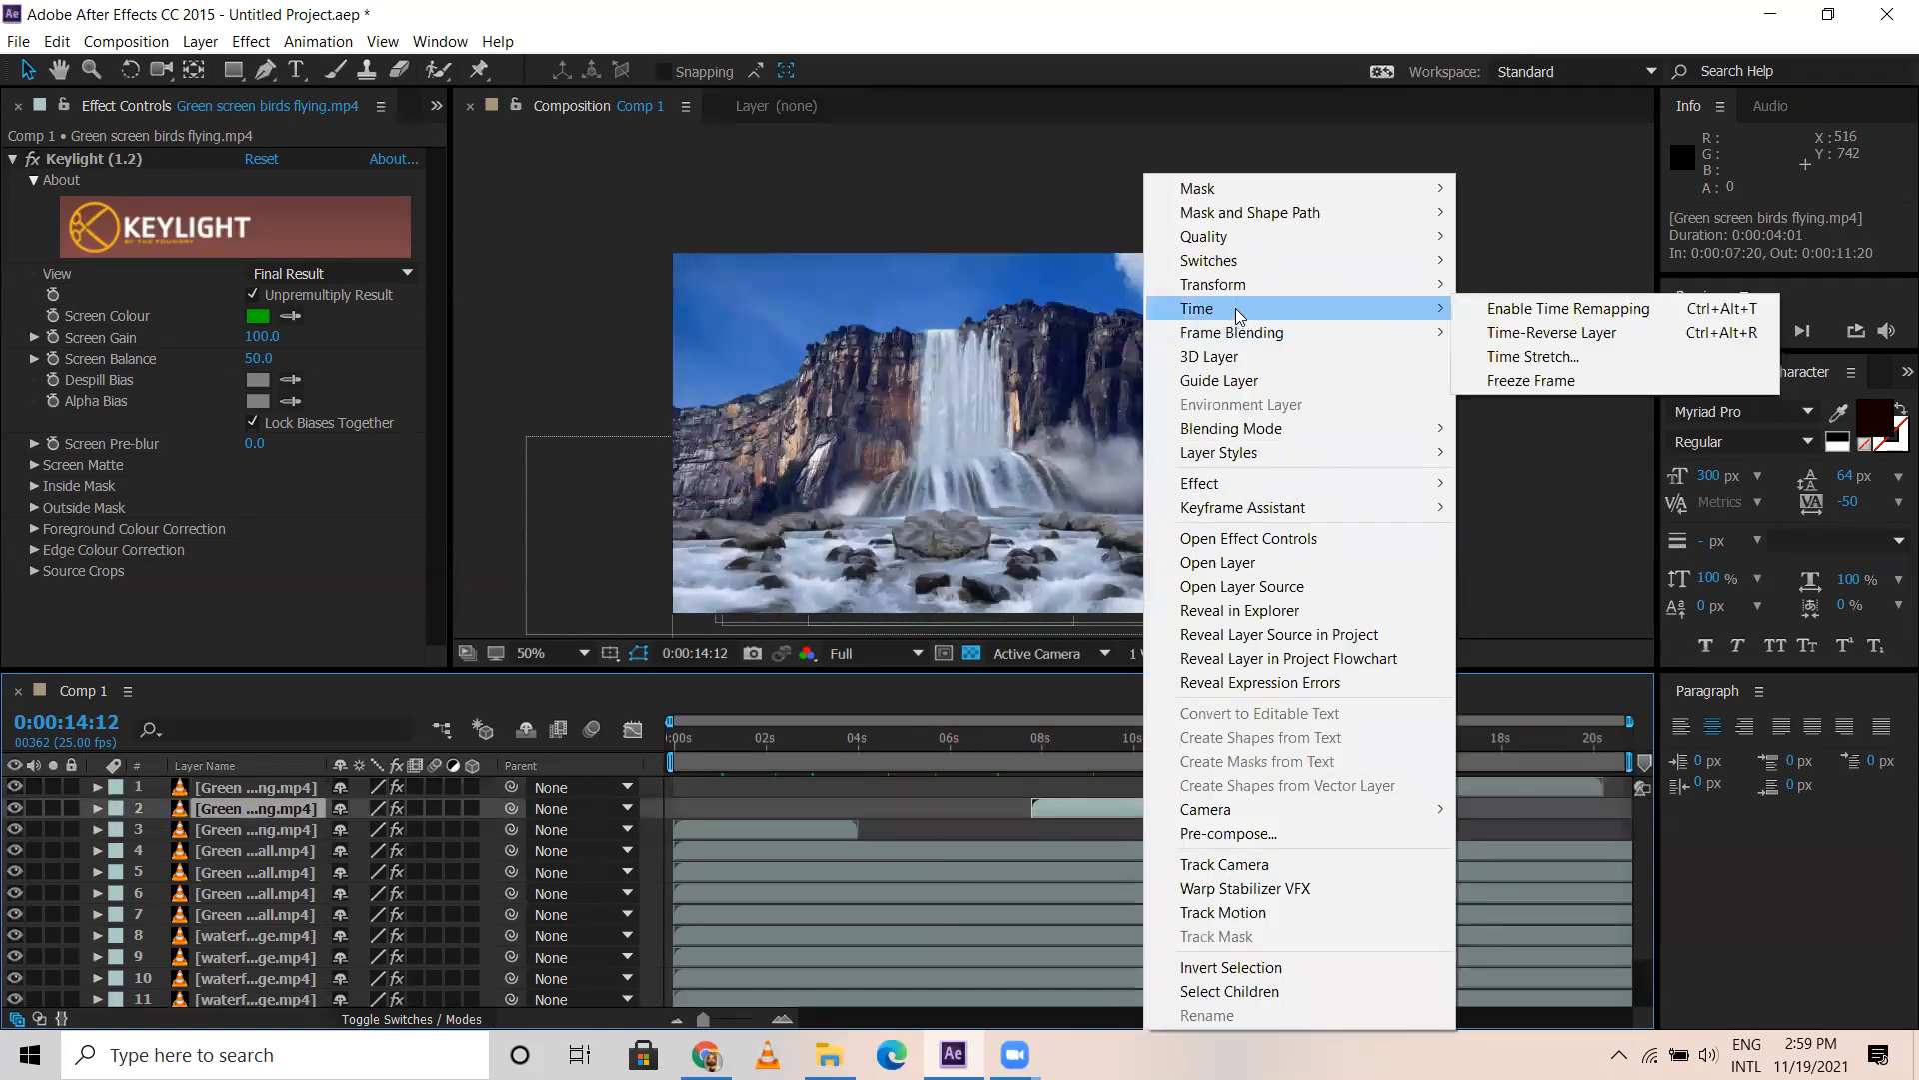
left_click(1582, 340)
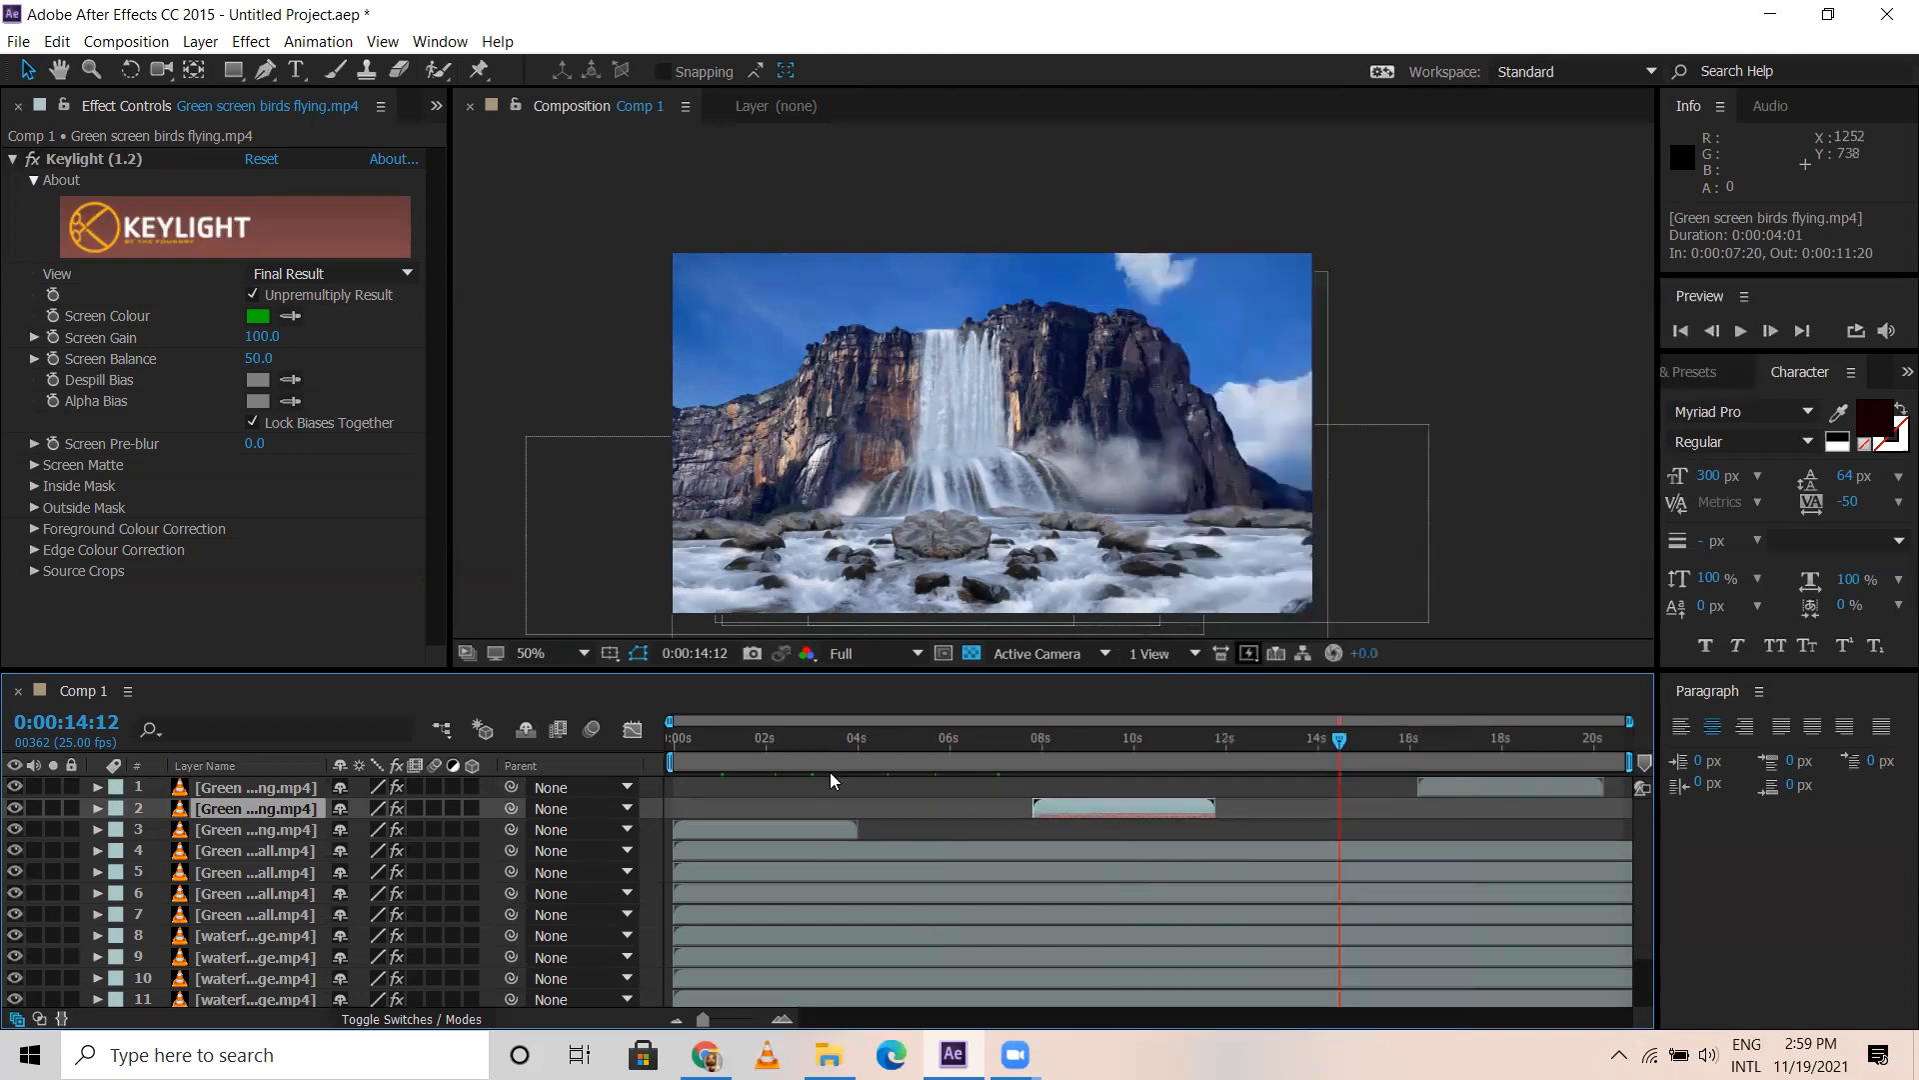
Solo the three birds layers together with Black Solid 1 and preview the flight from the start of the composition
left_click_drag(720, 736, 676, 736)
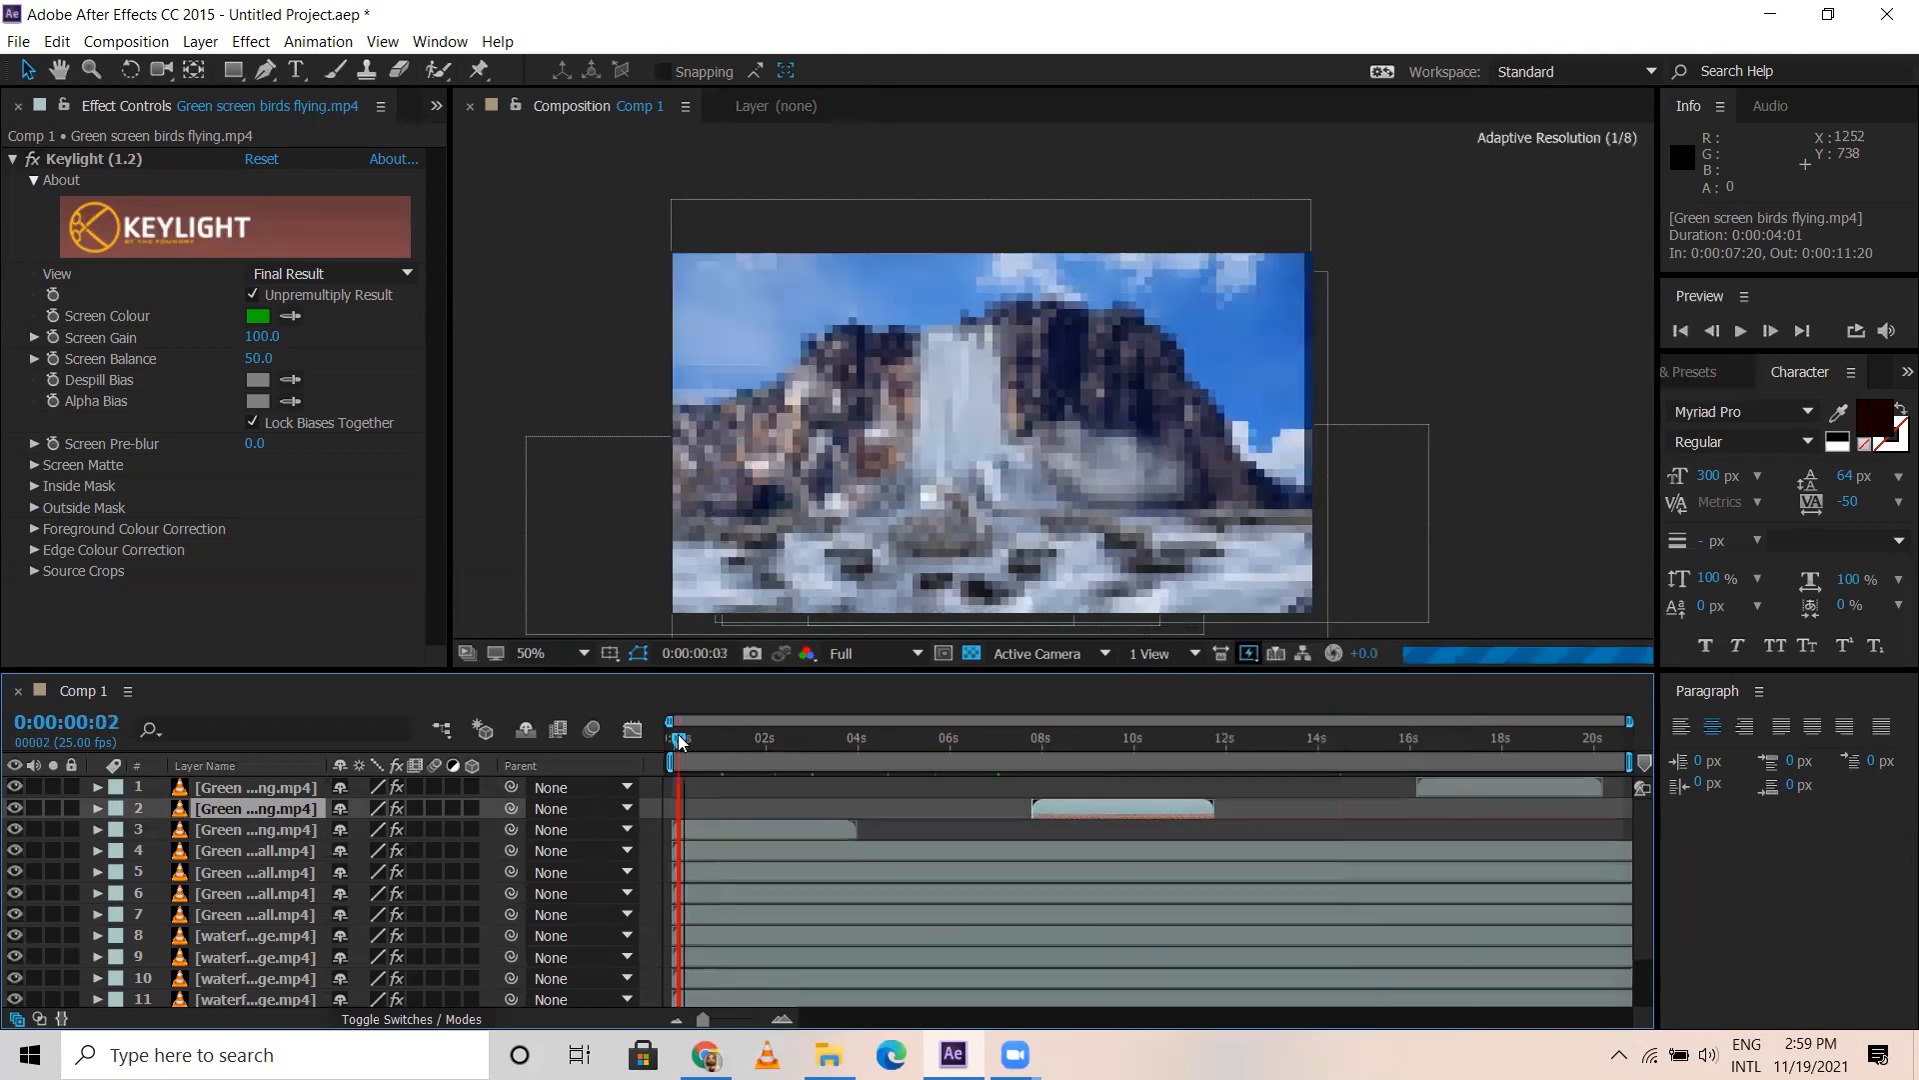
left_click(52, 786)
left_click(53, 830)
scroll(146, 907, "down", 1)
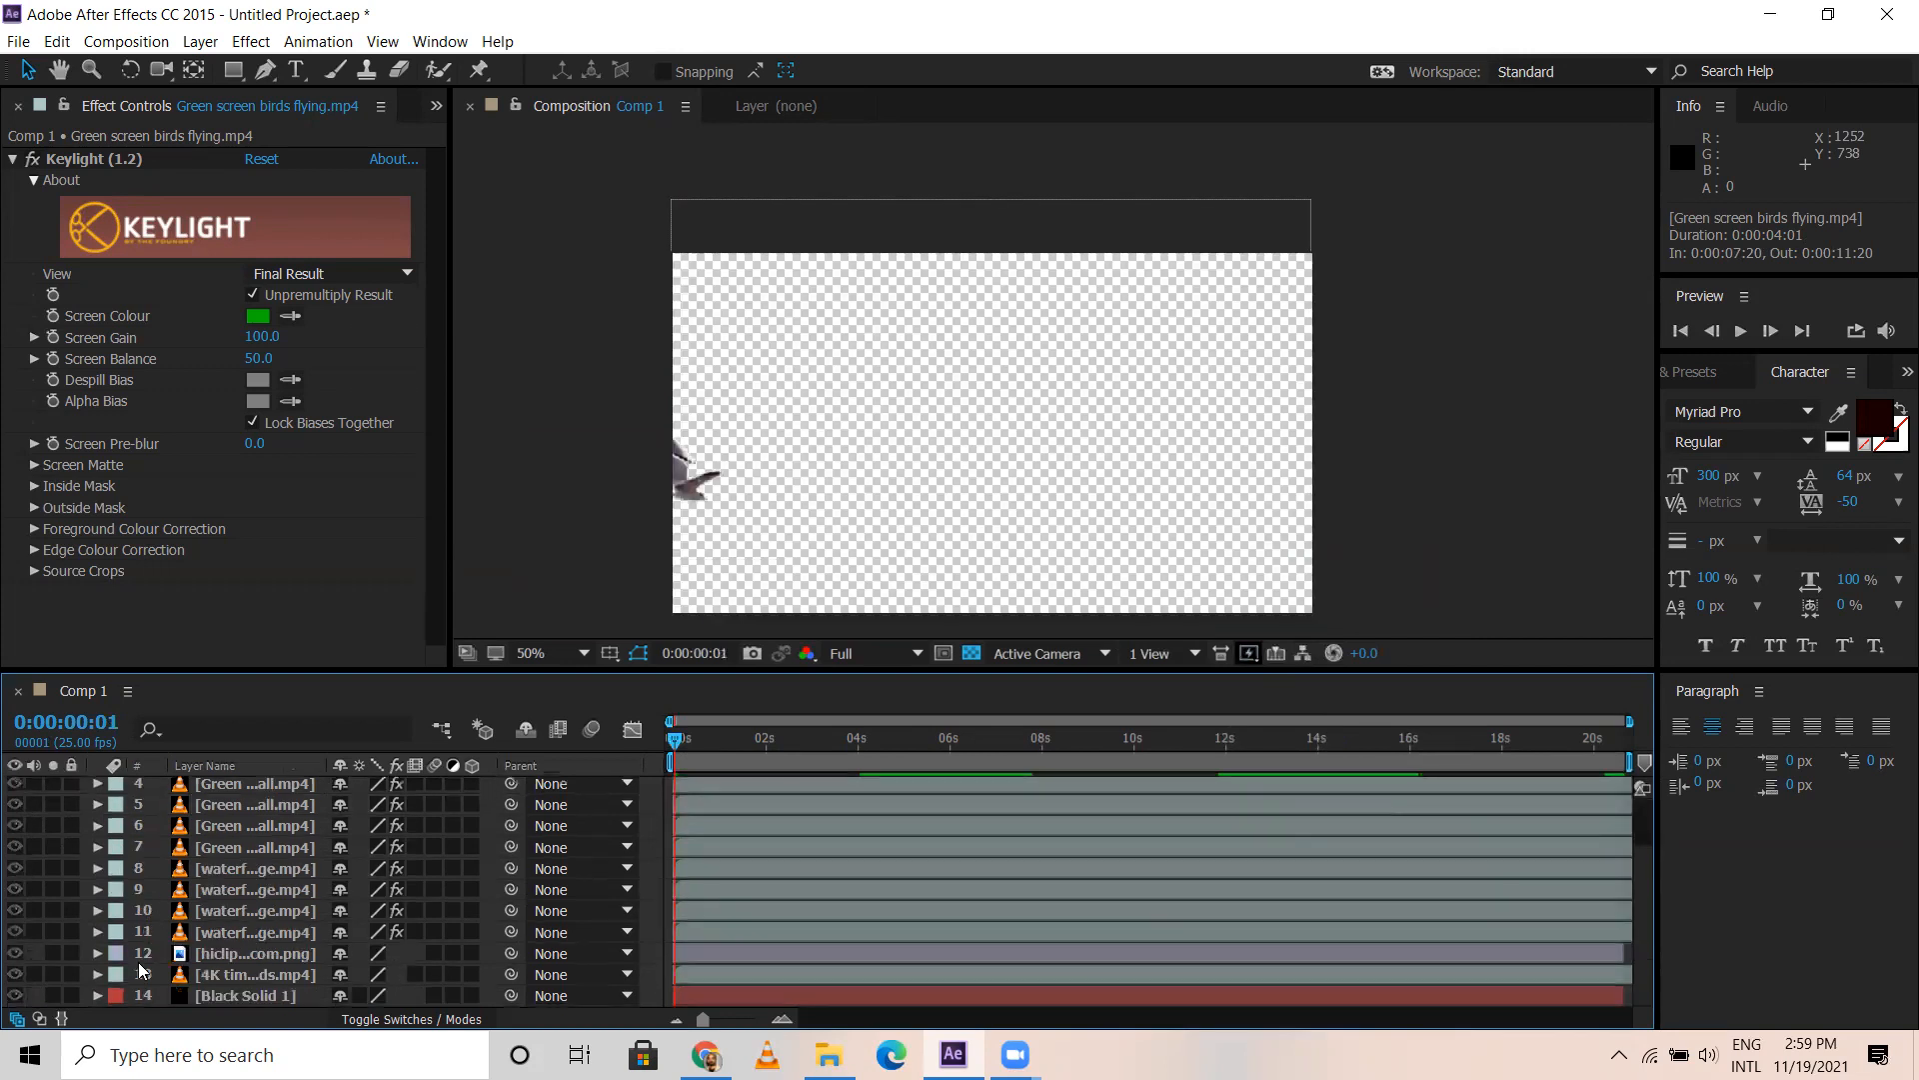
left_click(53, 996)
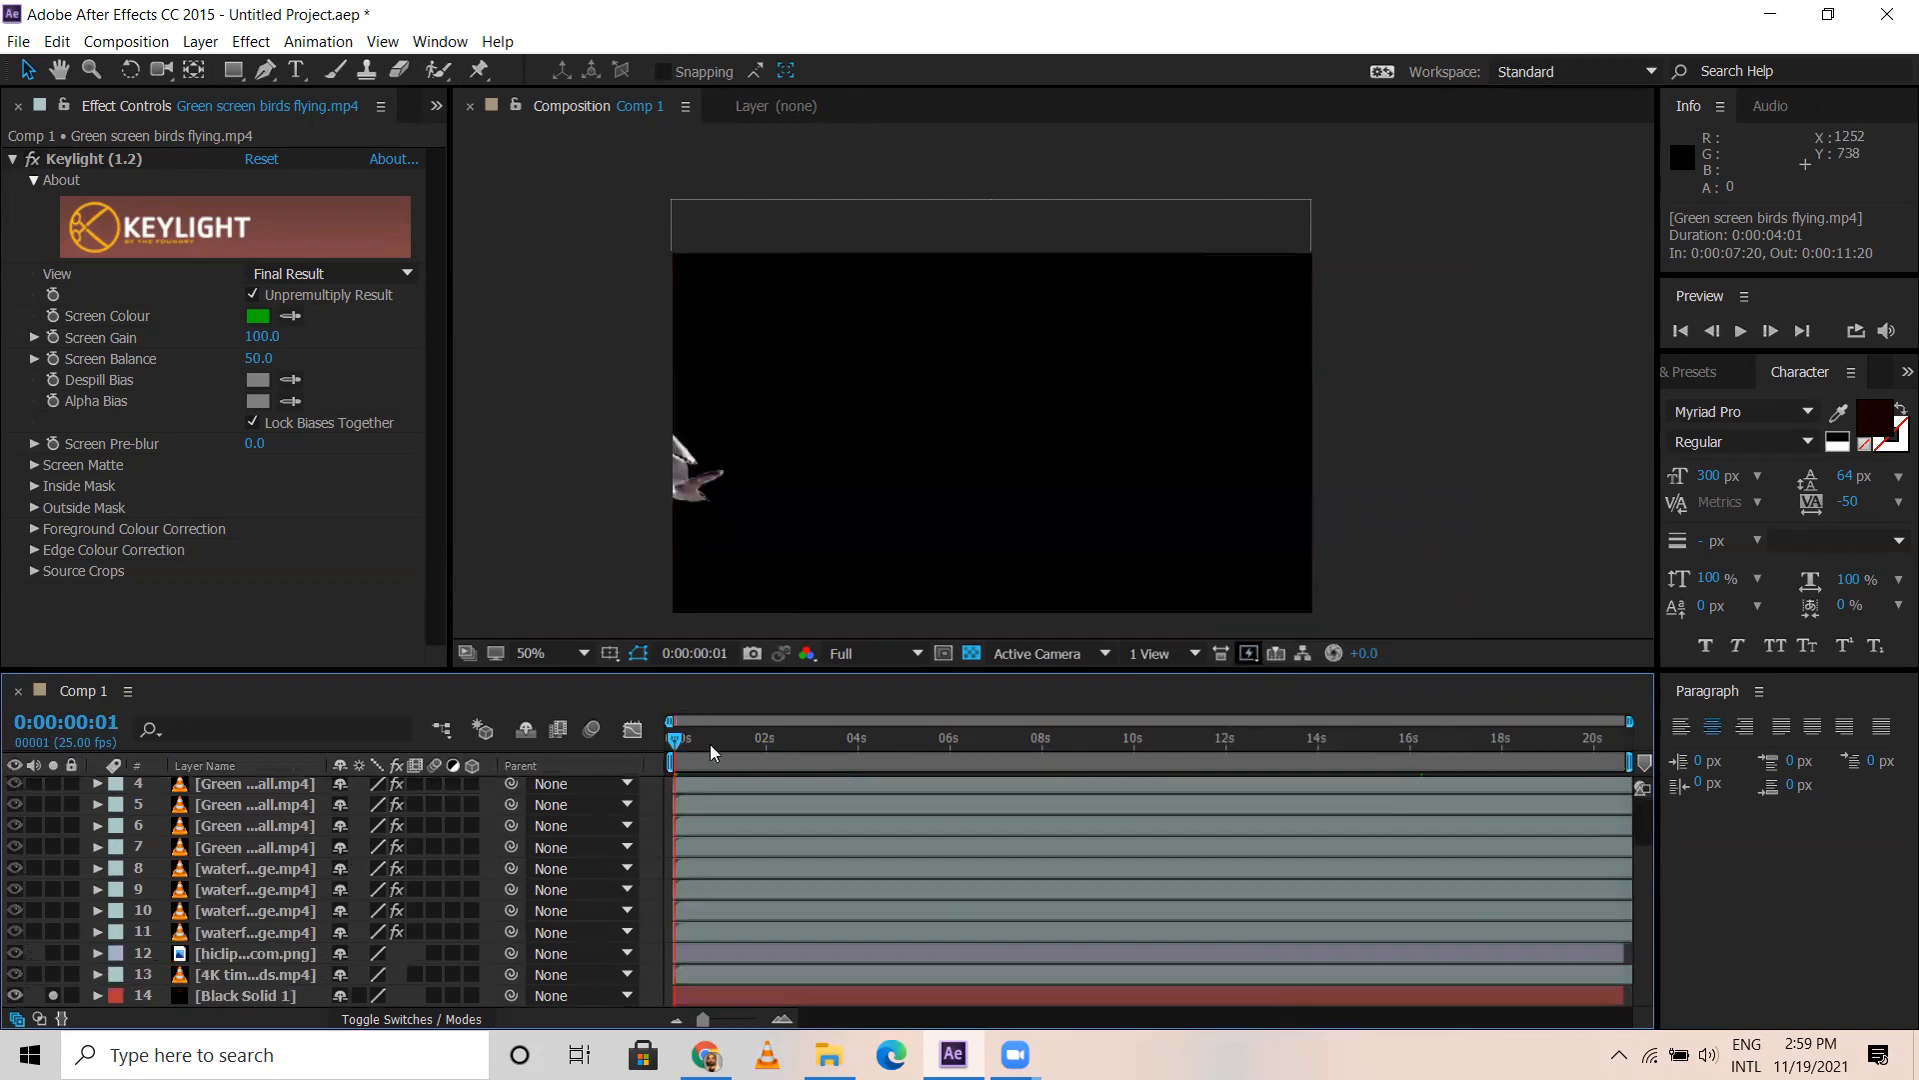
scroll(805, 878, "up", 1)
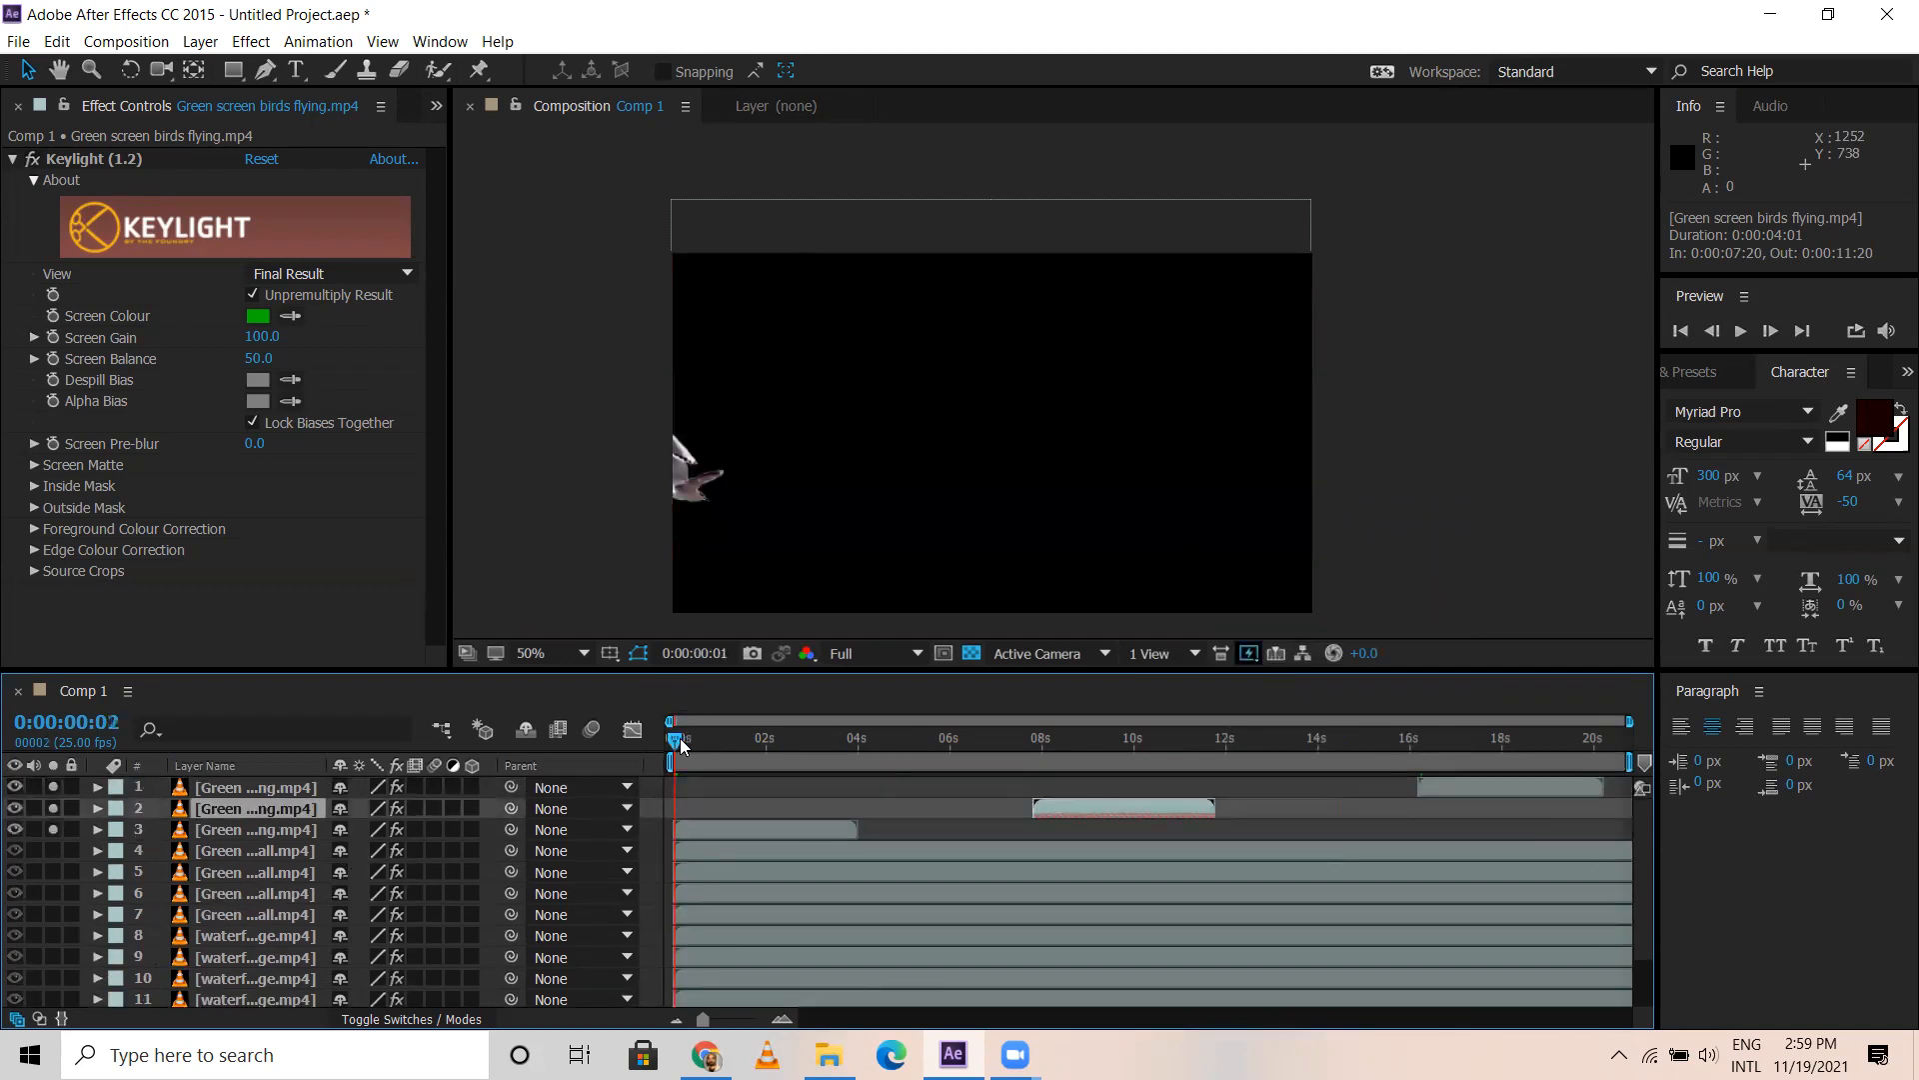
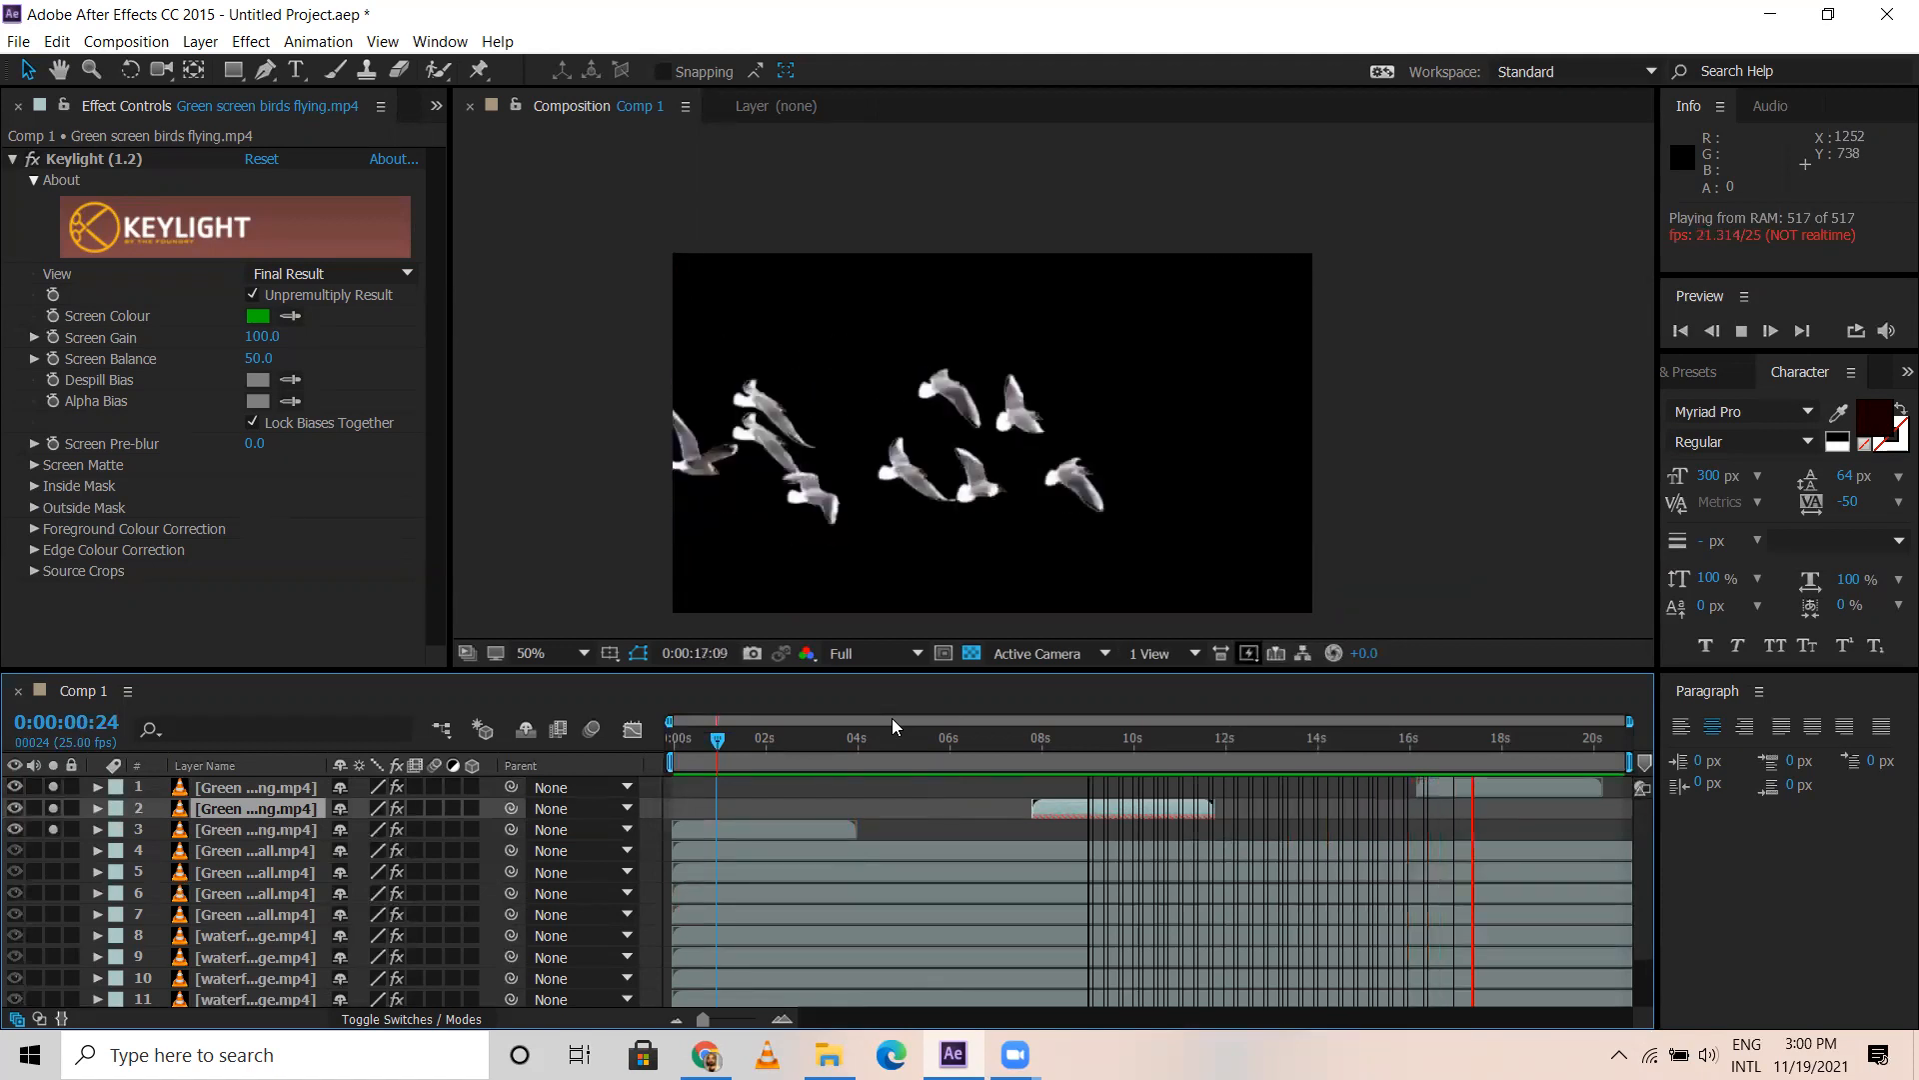
left_click(1144, 736)
key("space")
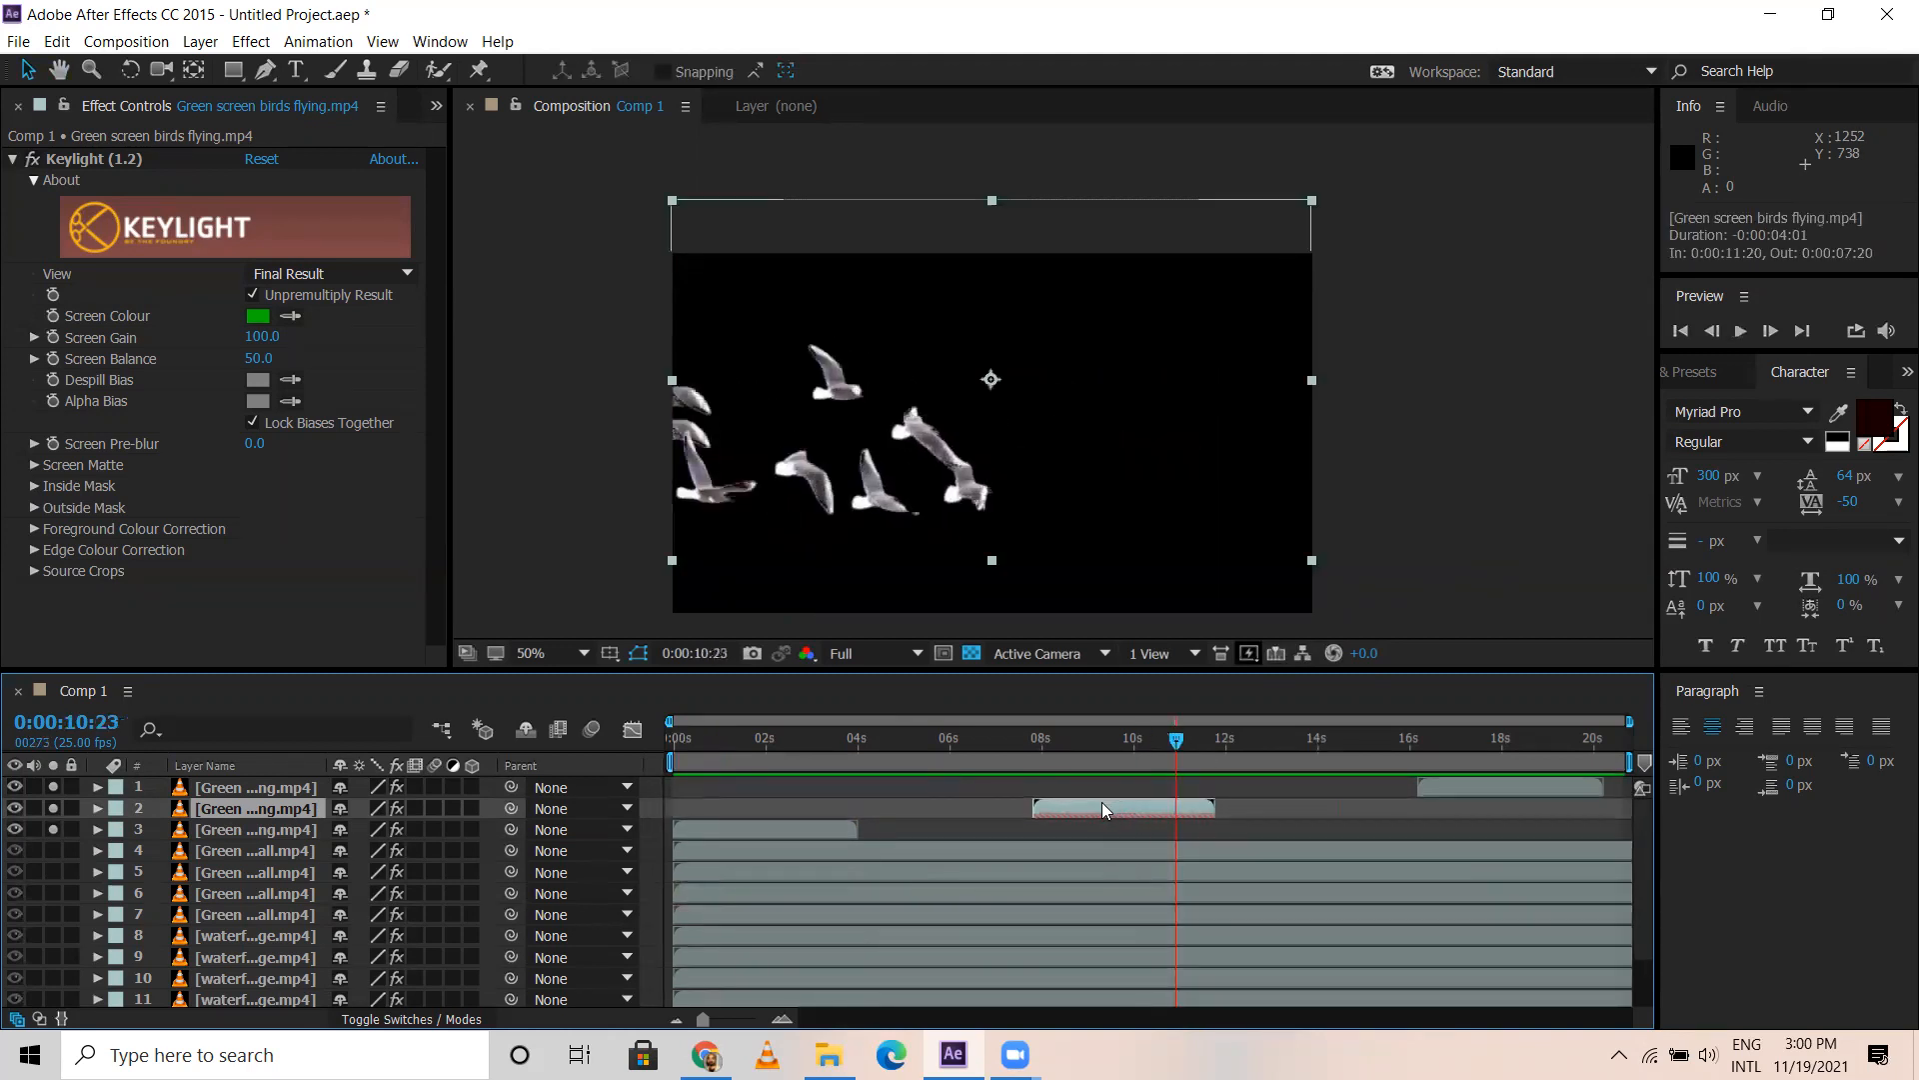
Return the middle birds clip to forward playback and mirror it horizontally to a scale of -100%, 100%
right_click(1103, 808)
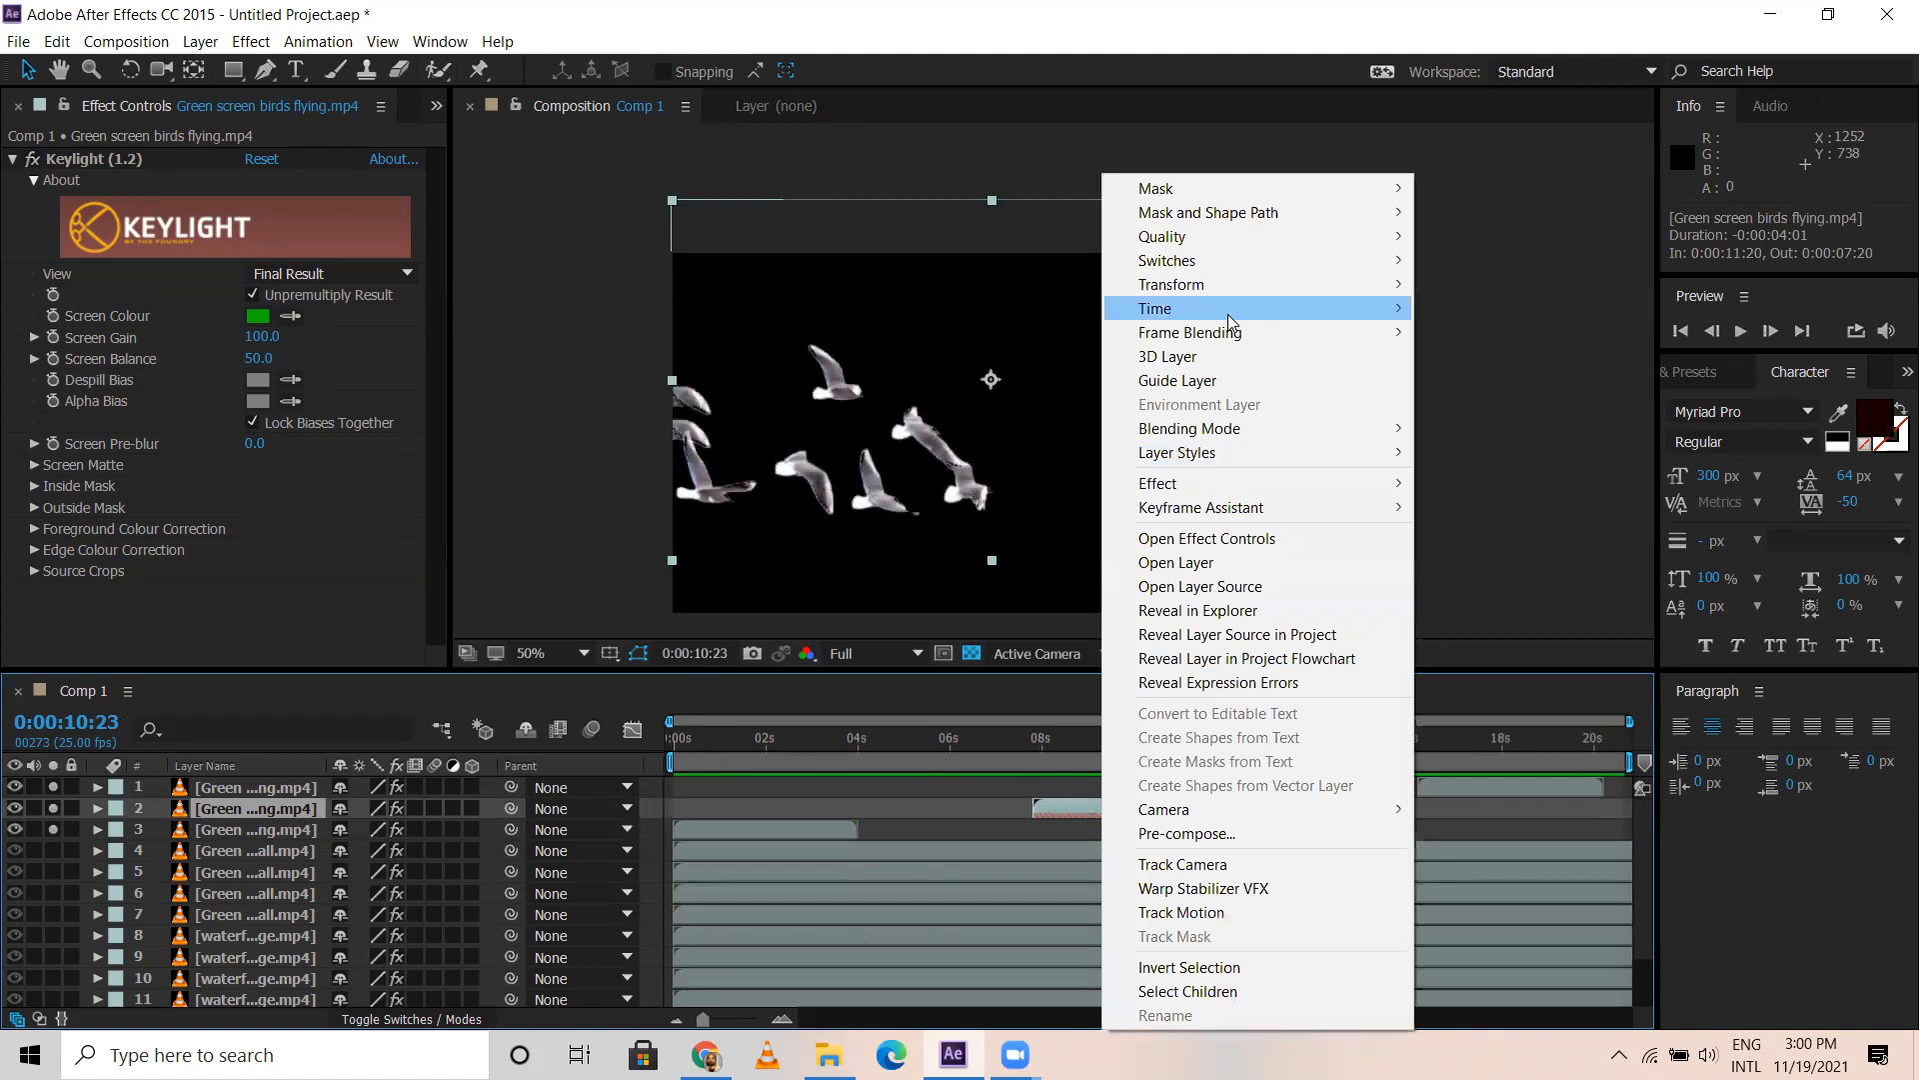
left_click(1529, 336)
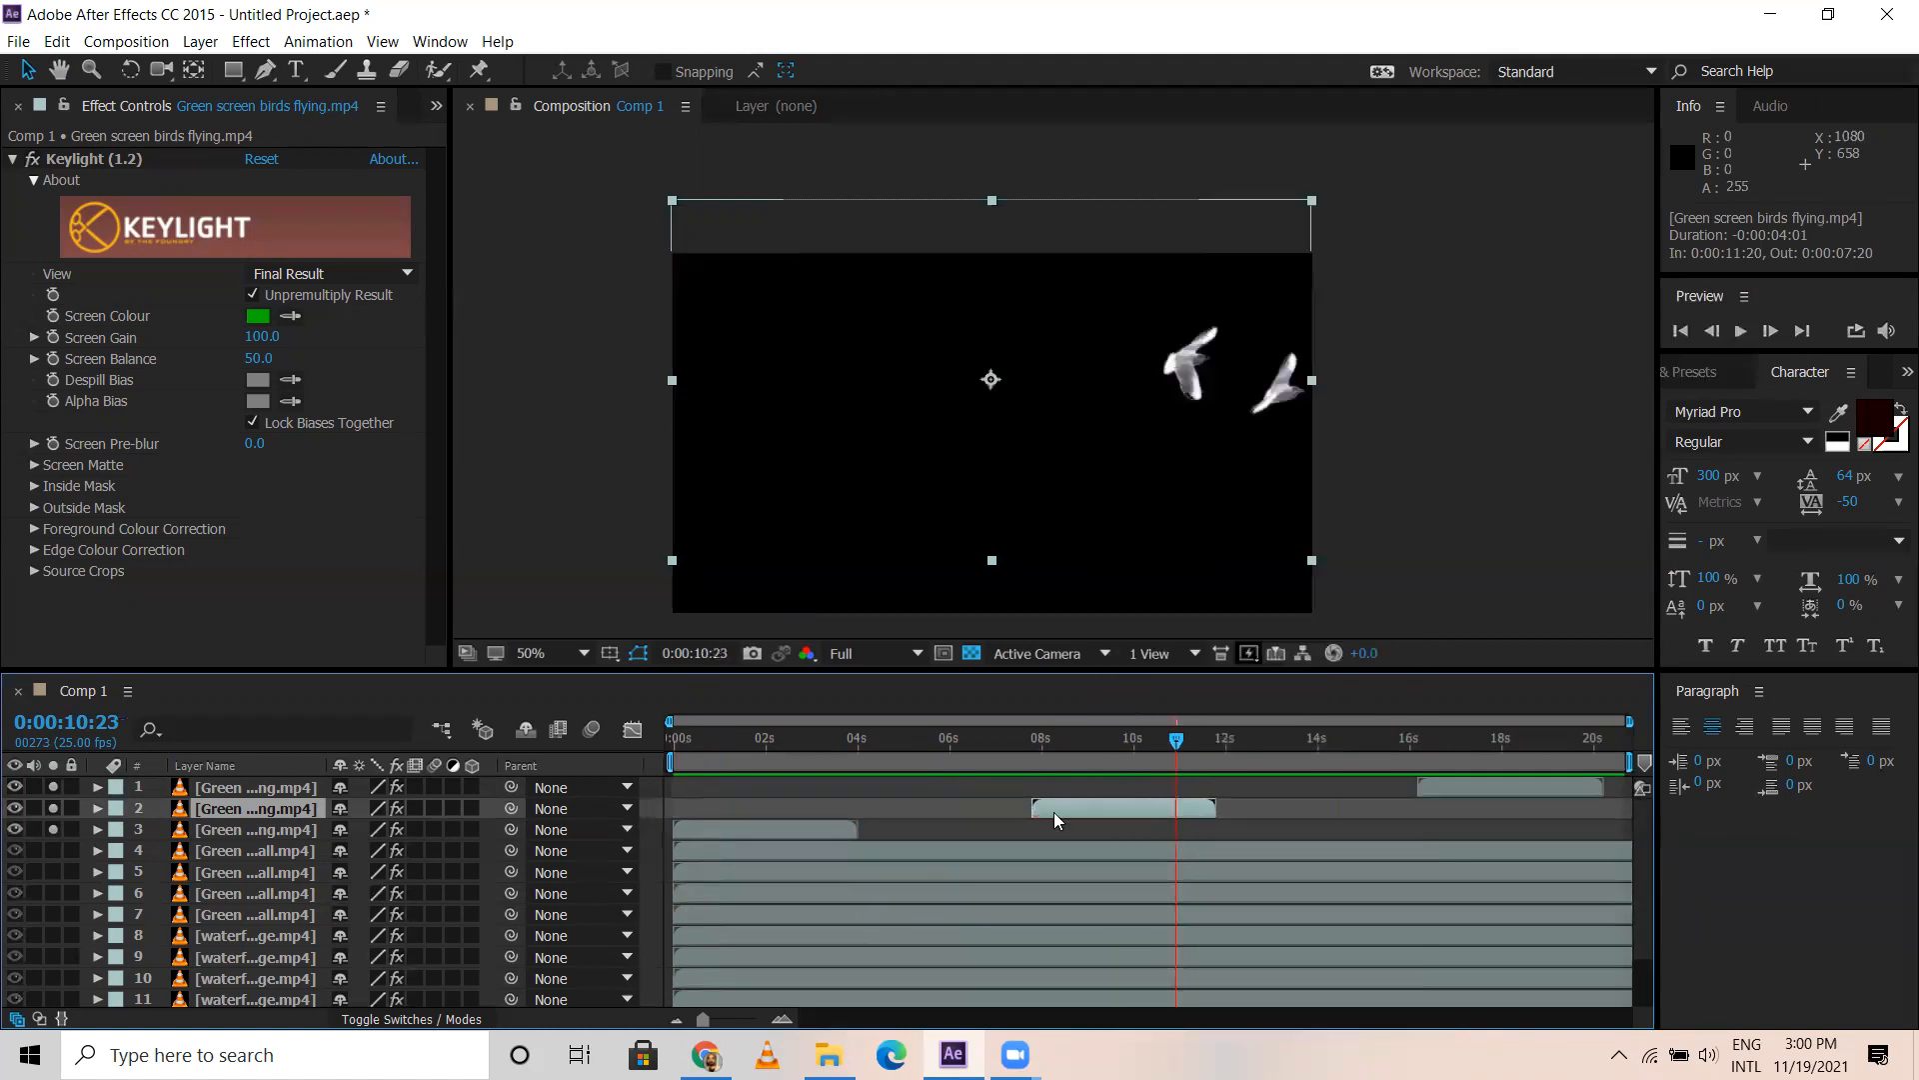
left_click_drag(674, 386, 1311, 402)
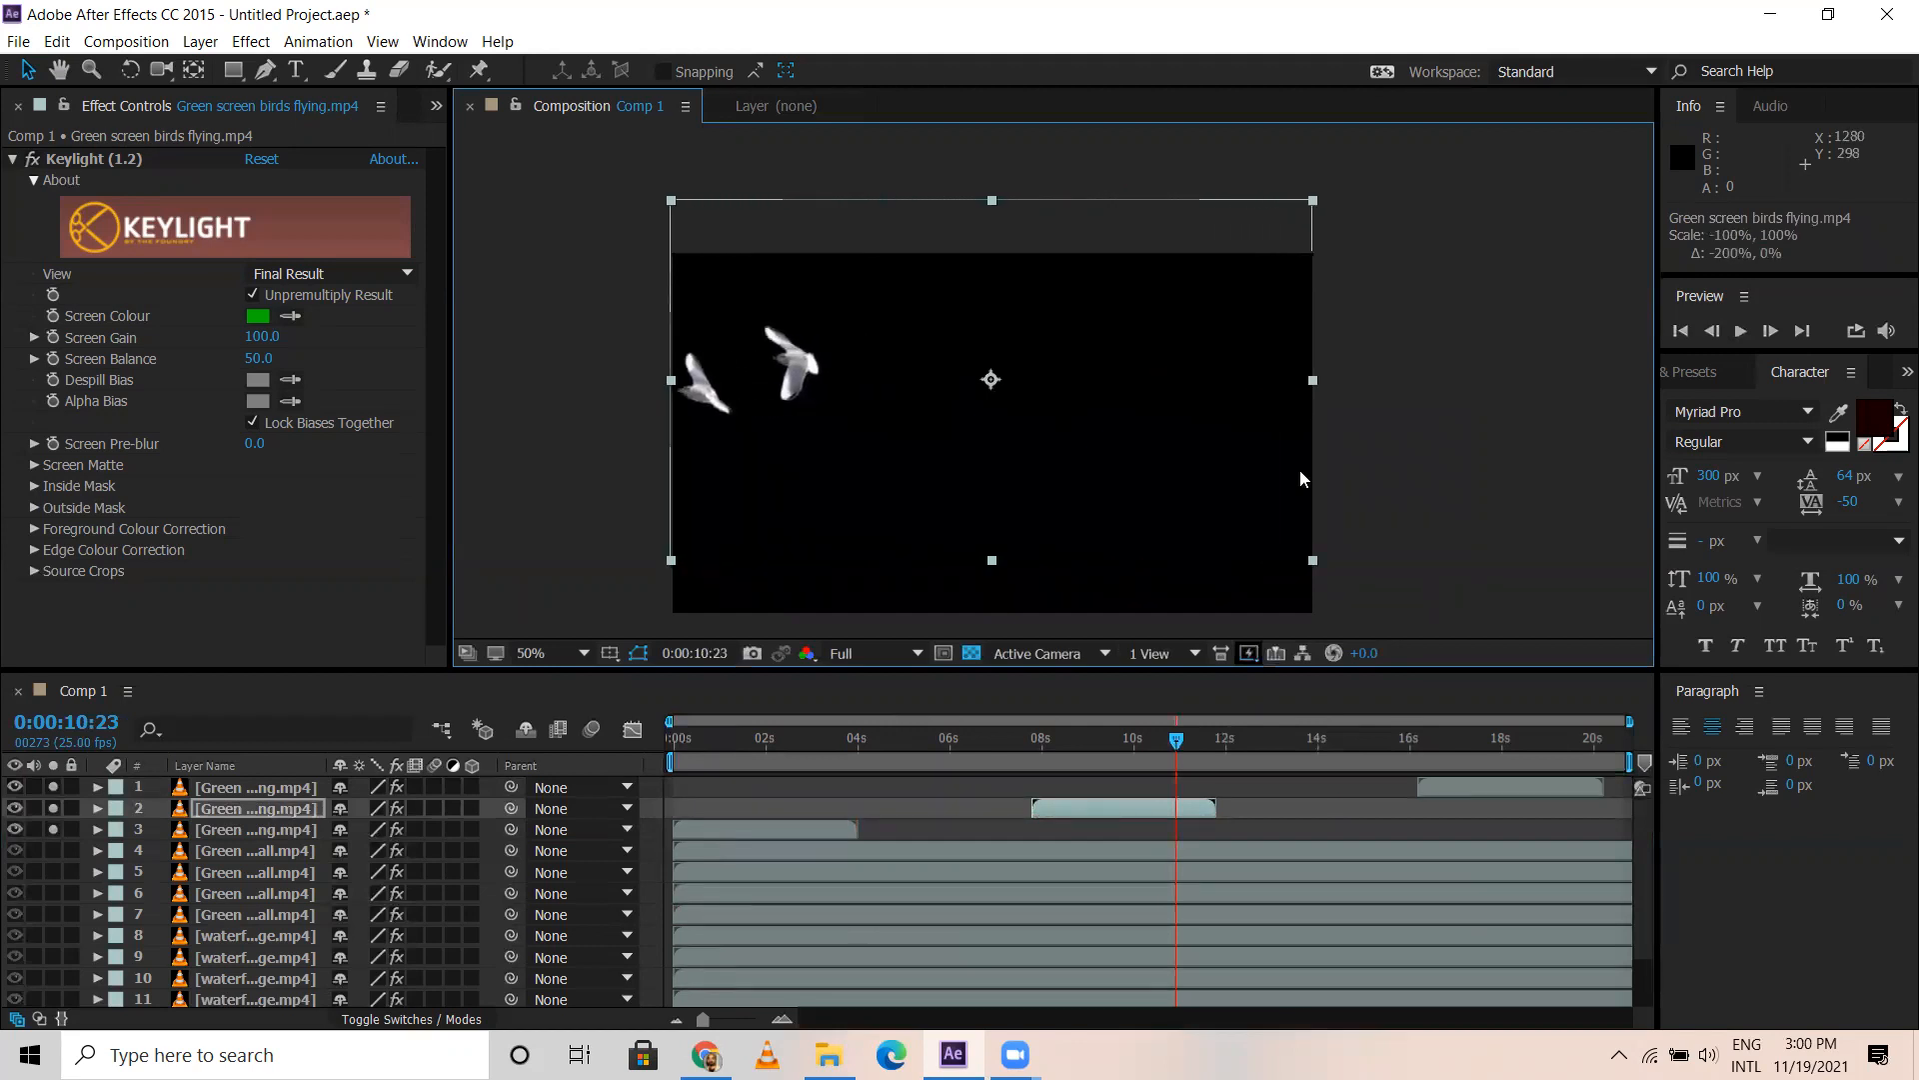
Preview the mirrored birds clip against the black background, starting from about 0:00:06:10
mouse_move(1002, 745)
left_mouse_down()
mouse_move(917, 742)
mouse_move(967, 742)
left_mouse_up()
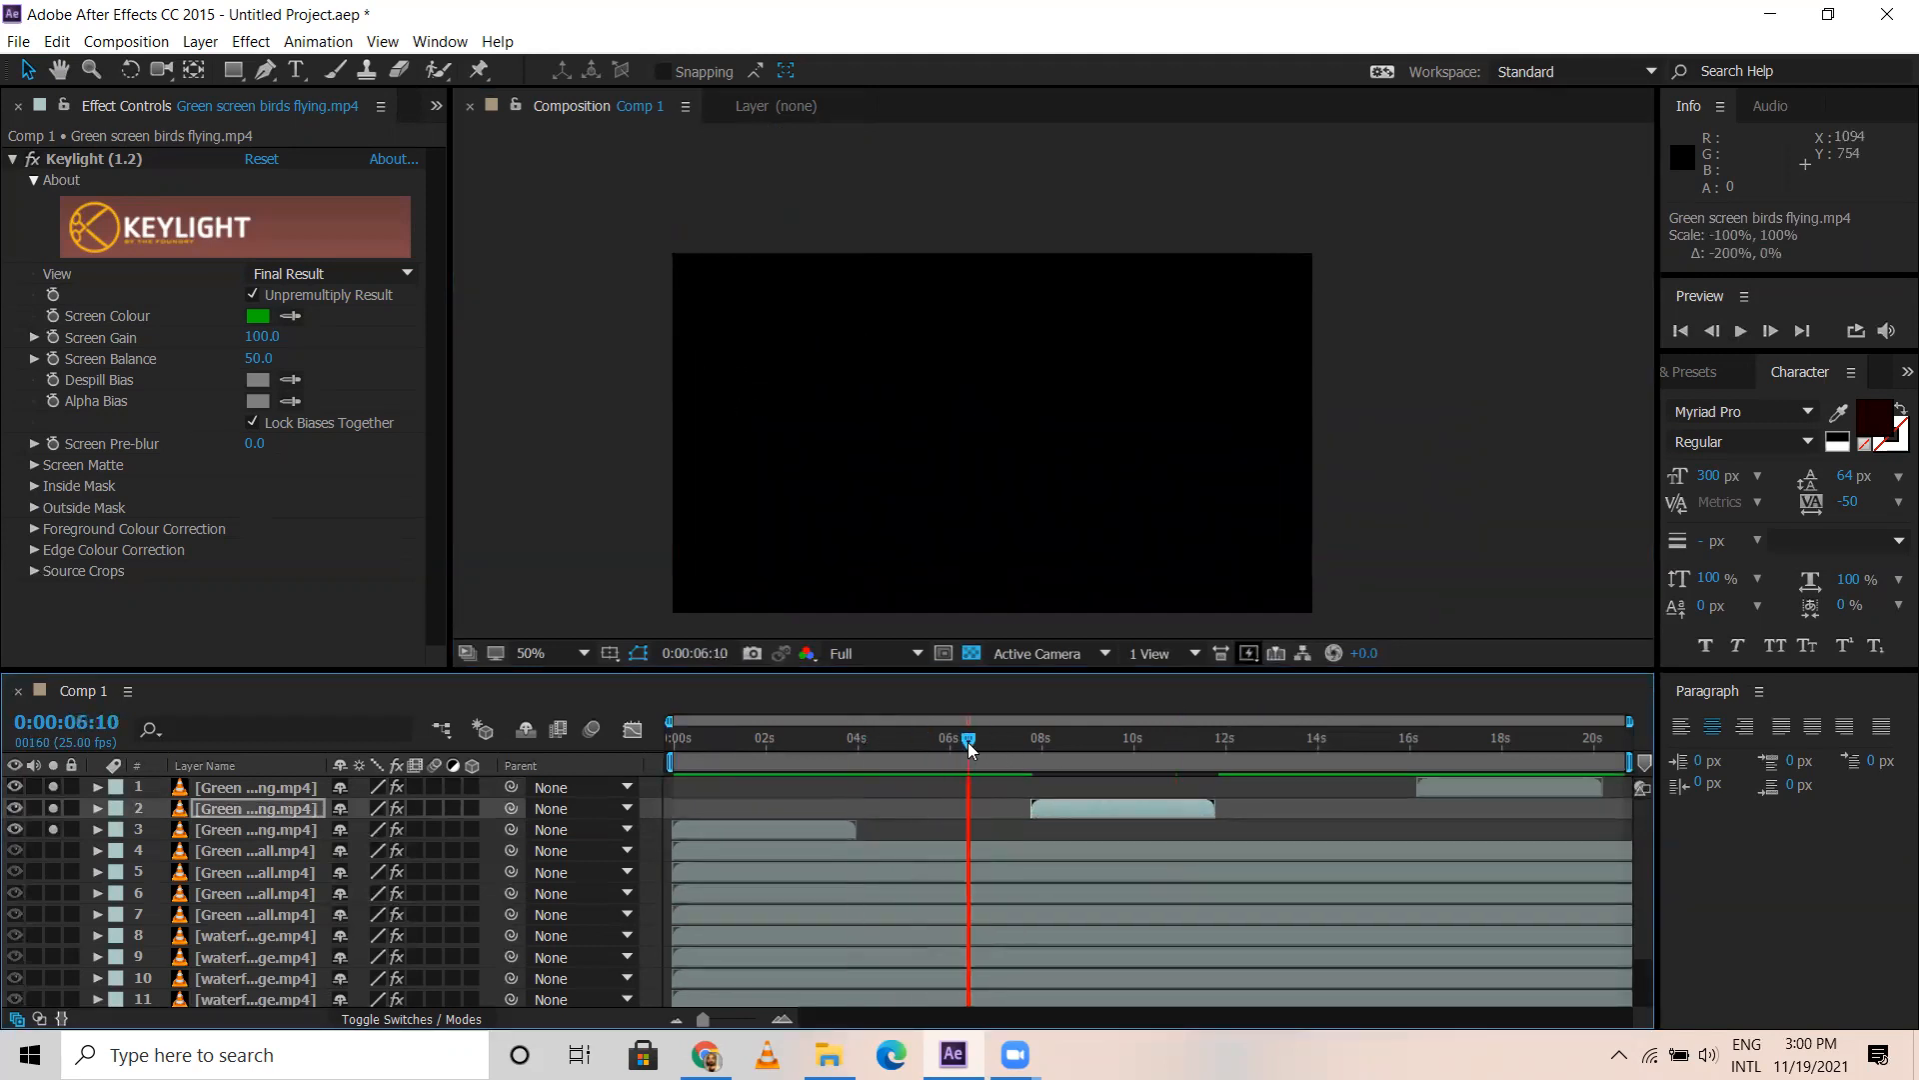
key("space")
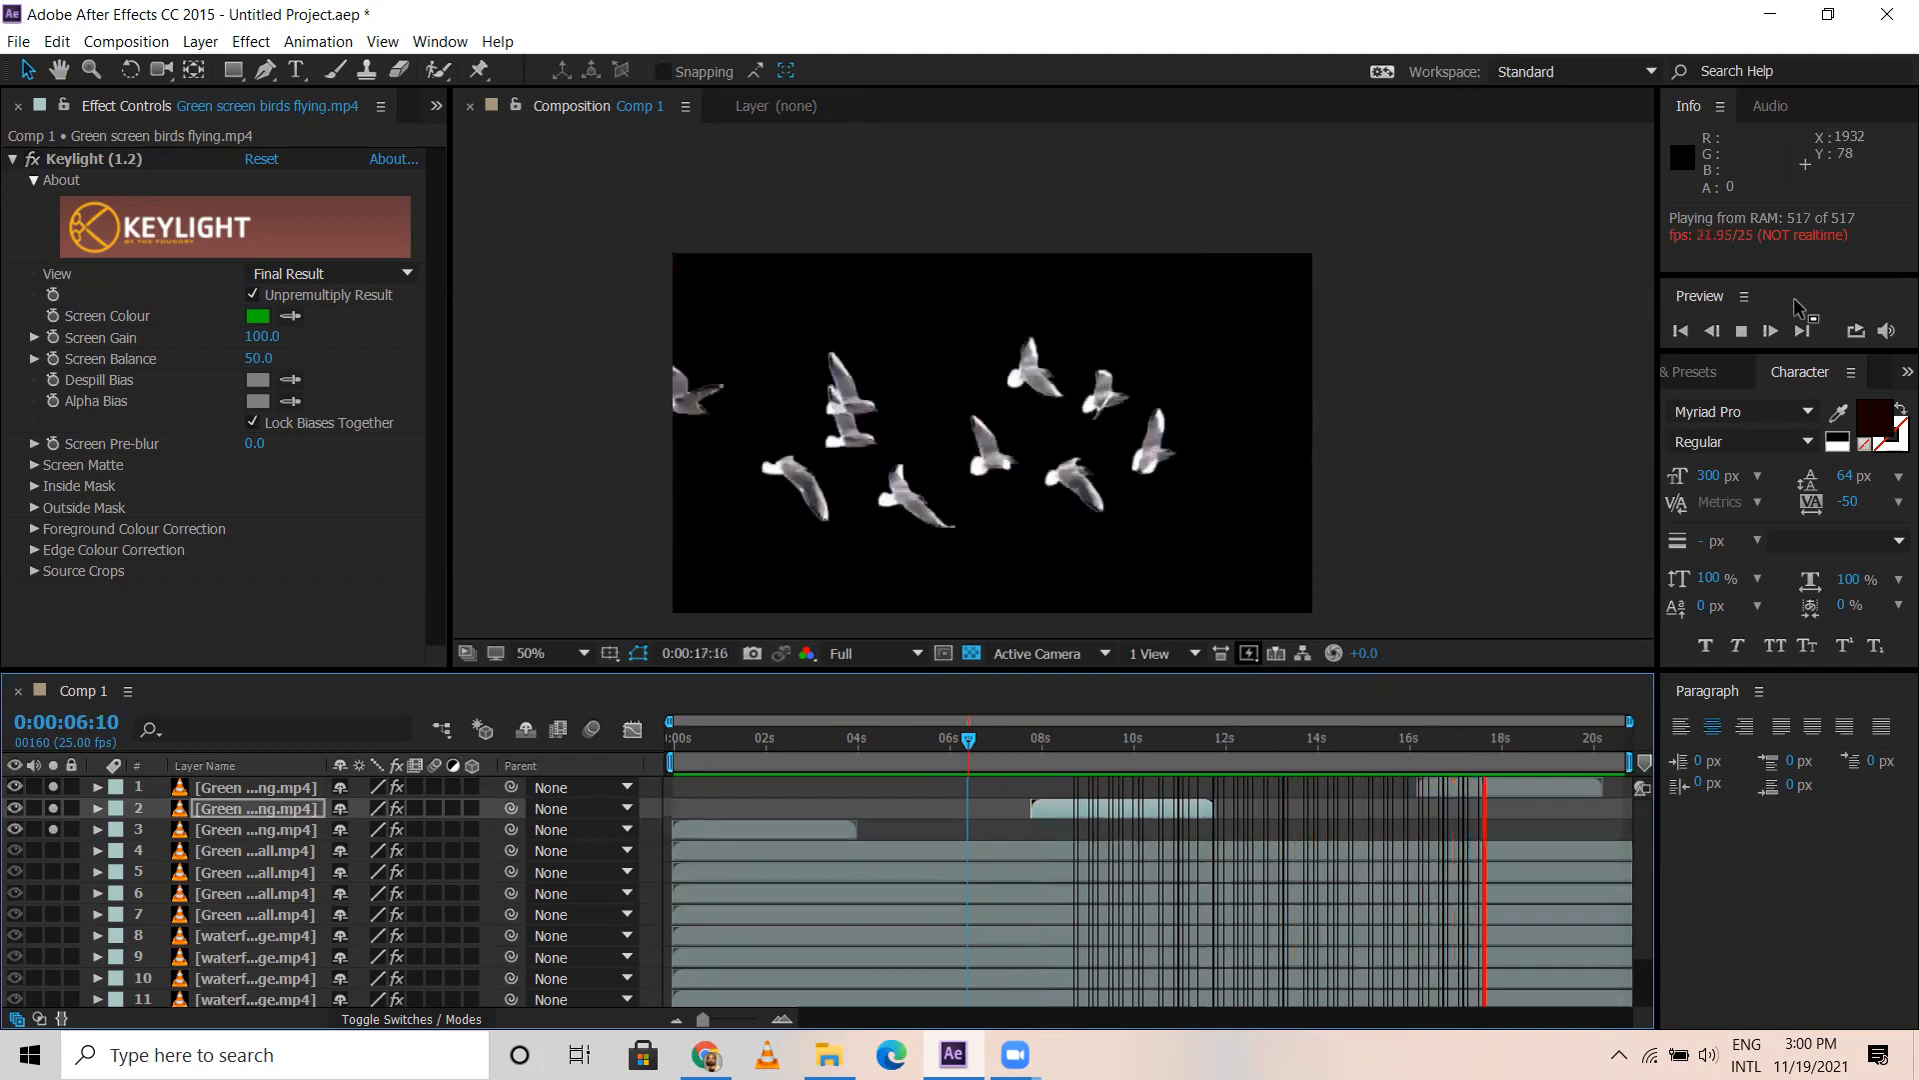
left_click(1076, 741)
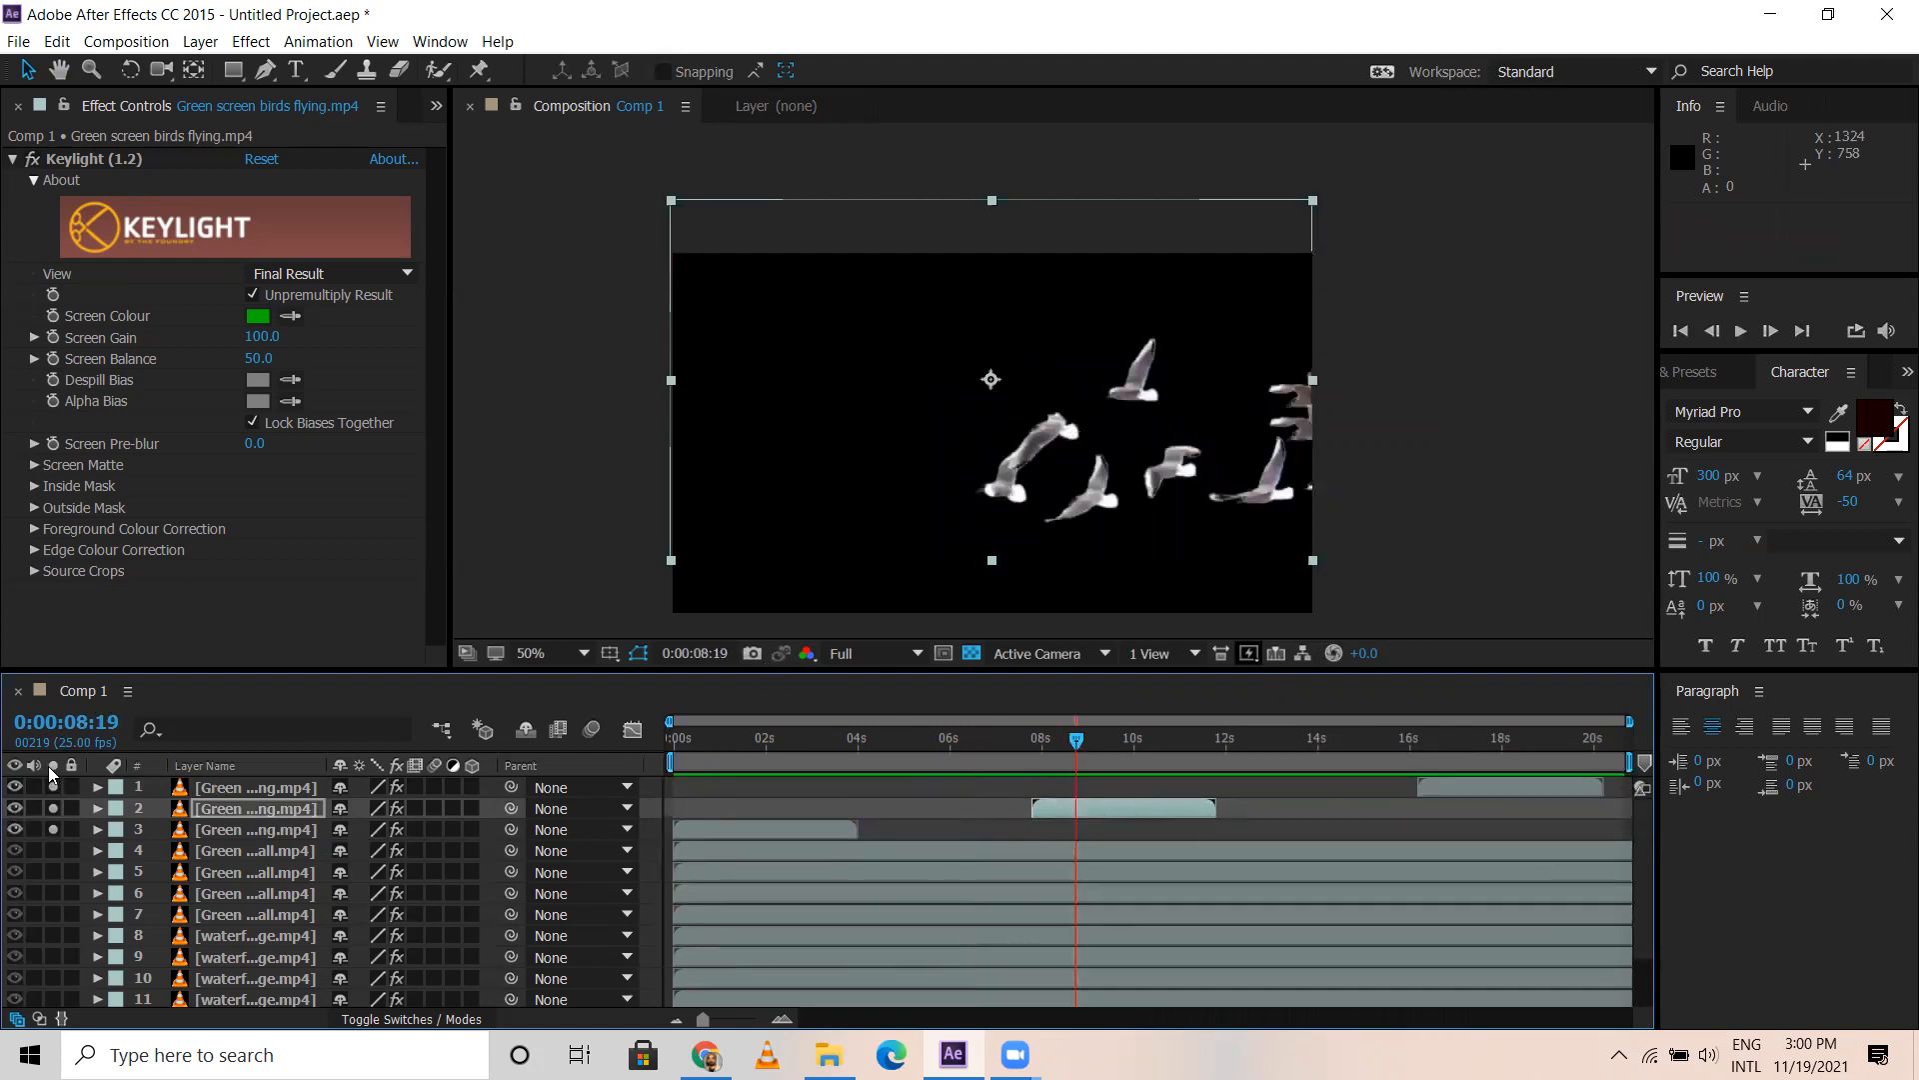
Turn off solo for the three birds layers and Black Solid 1 so the full waterfall scene is shown
left_click(54, 803)
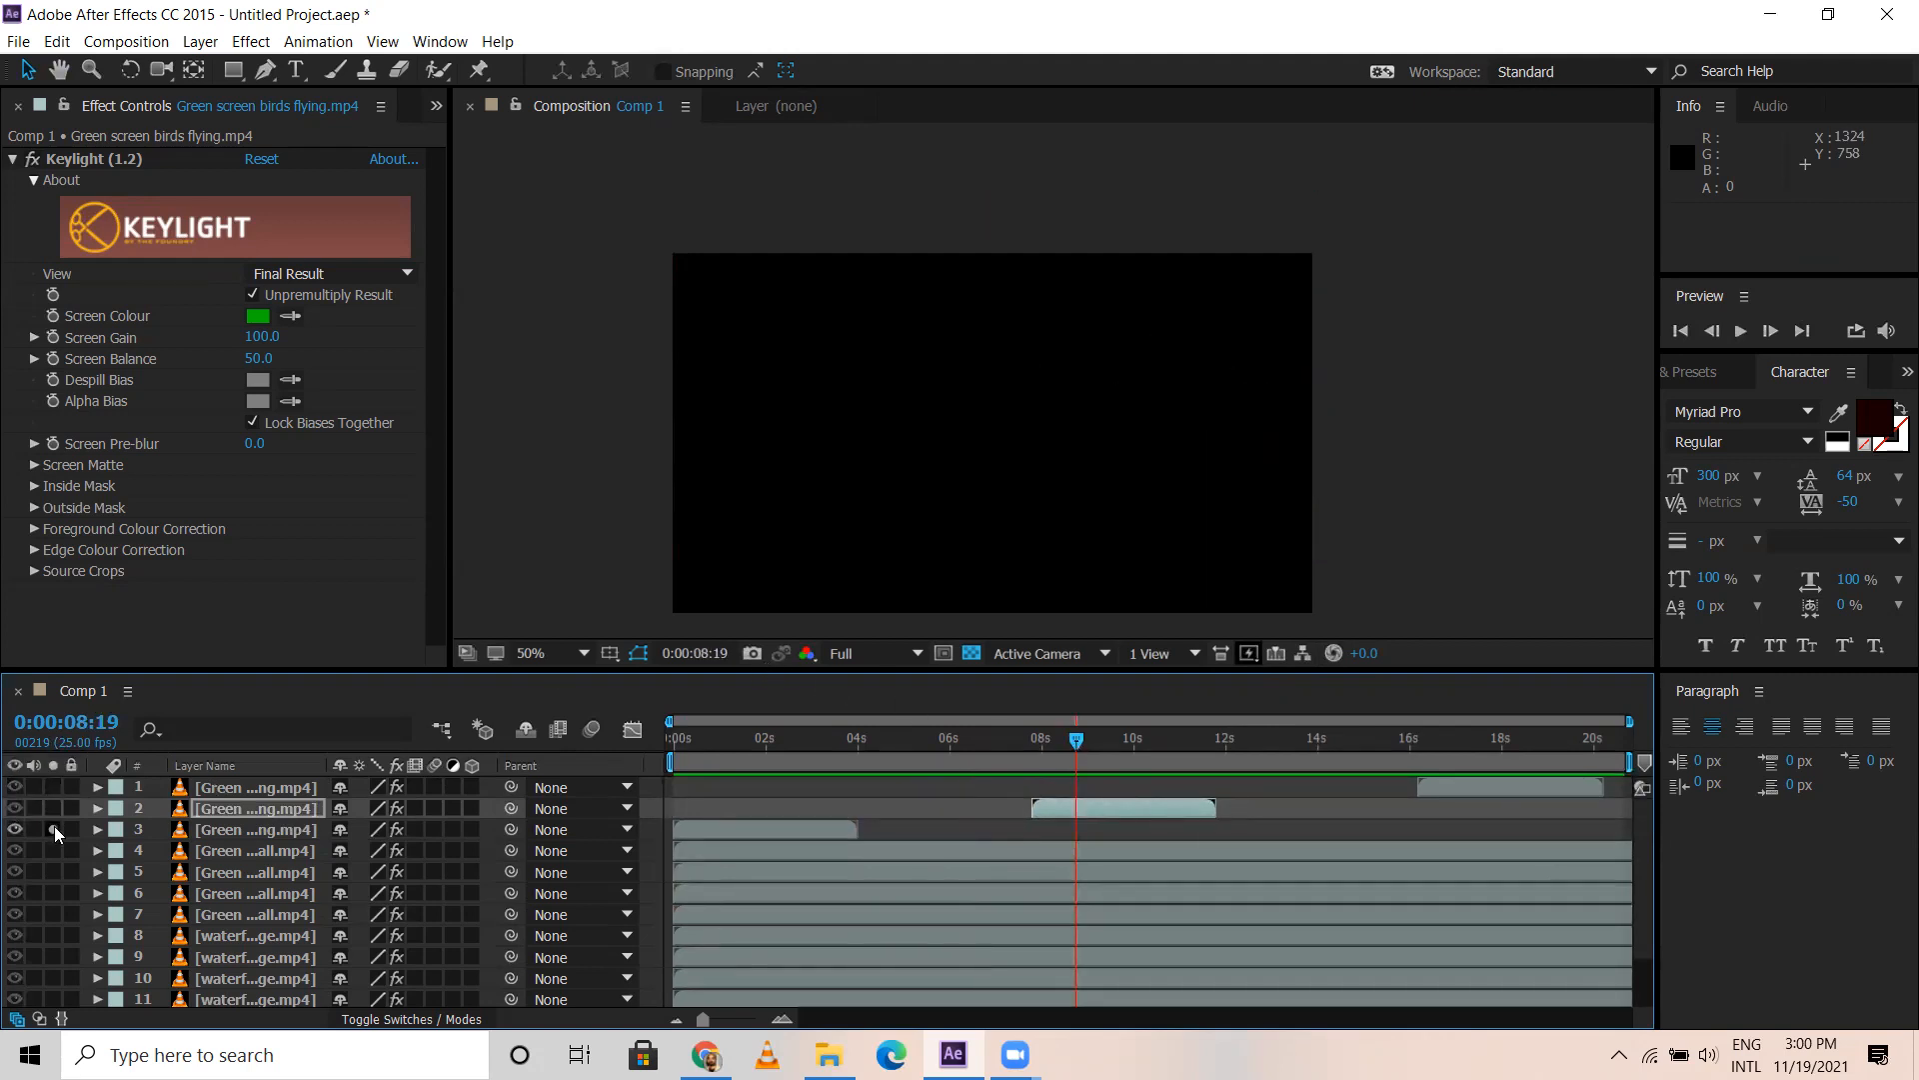
scroll(64, 959, "down", 1)
left_click(55, 998)
left_click(54, 997)
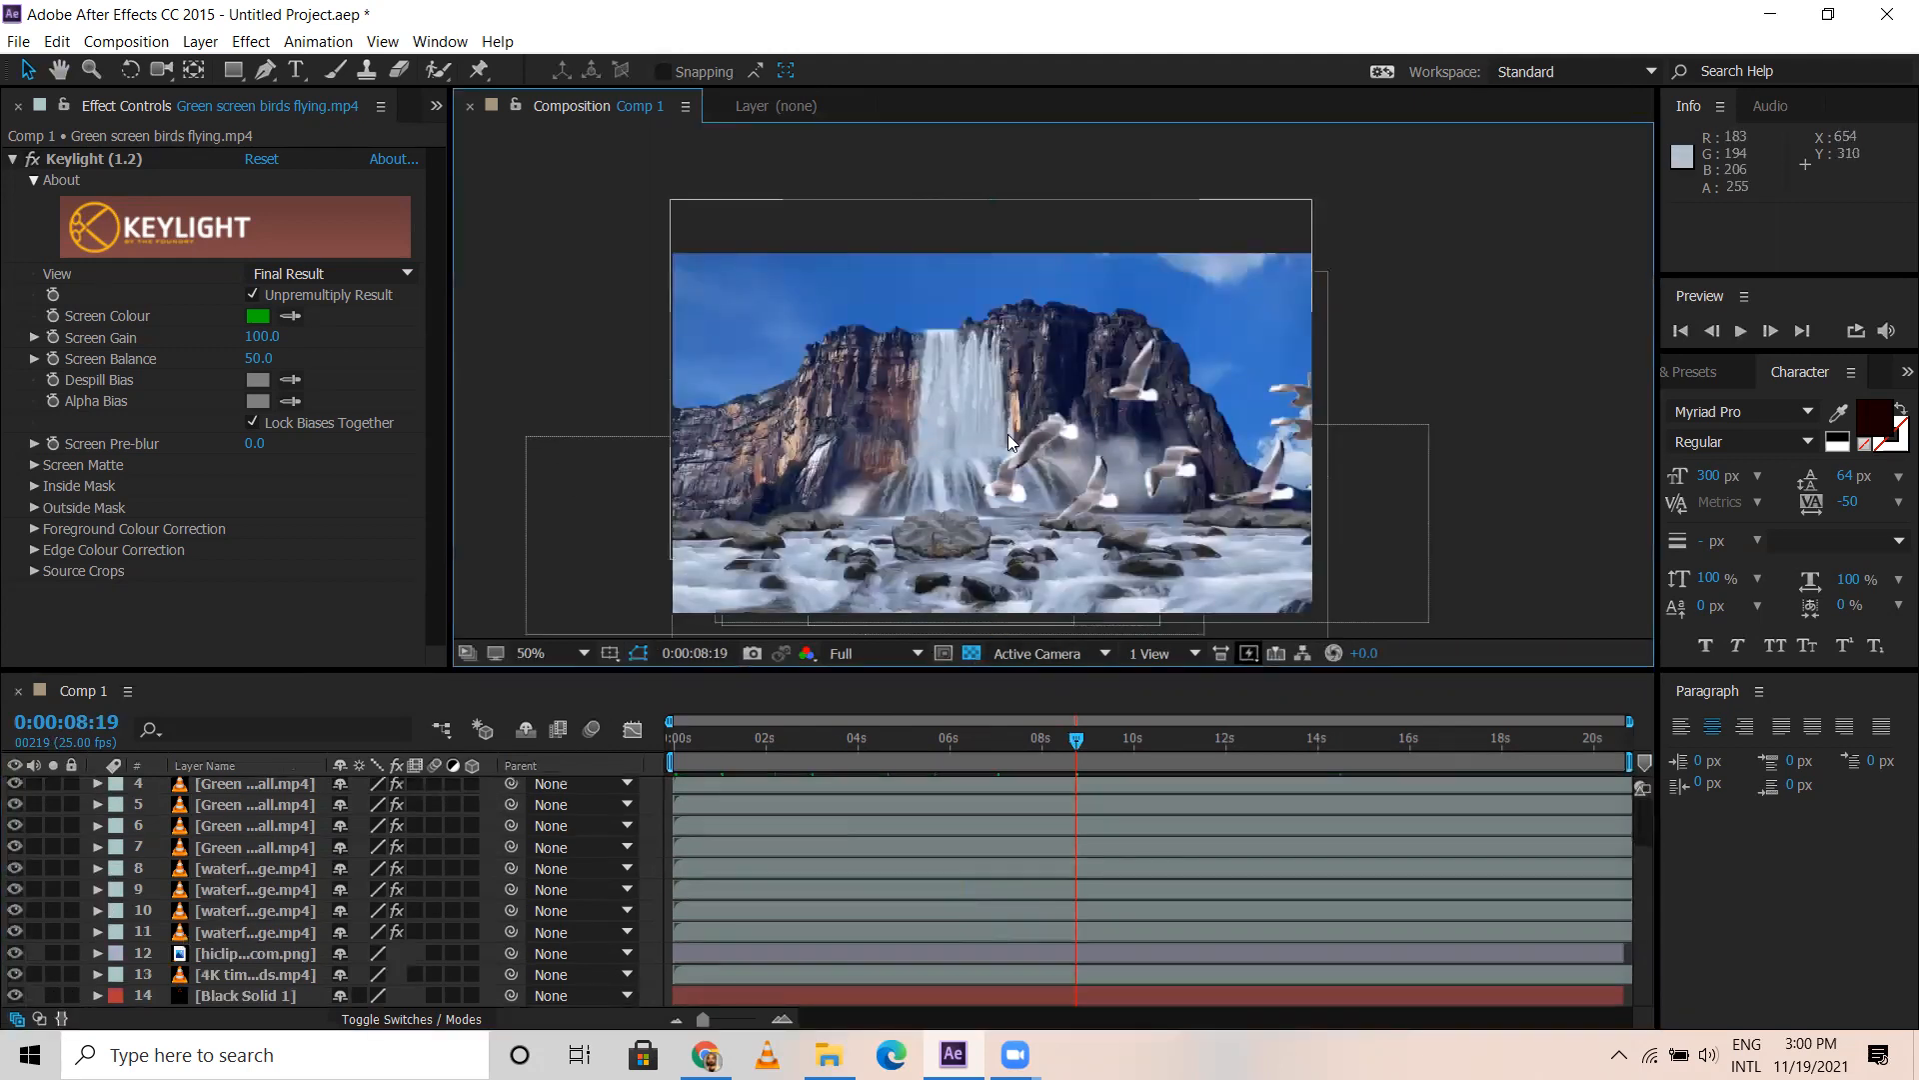
scroll(1139, 874, "up", 1)
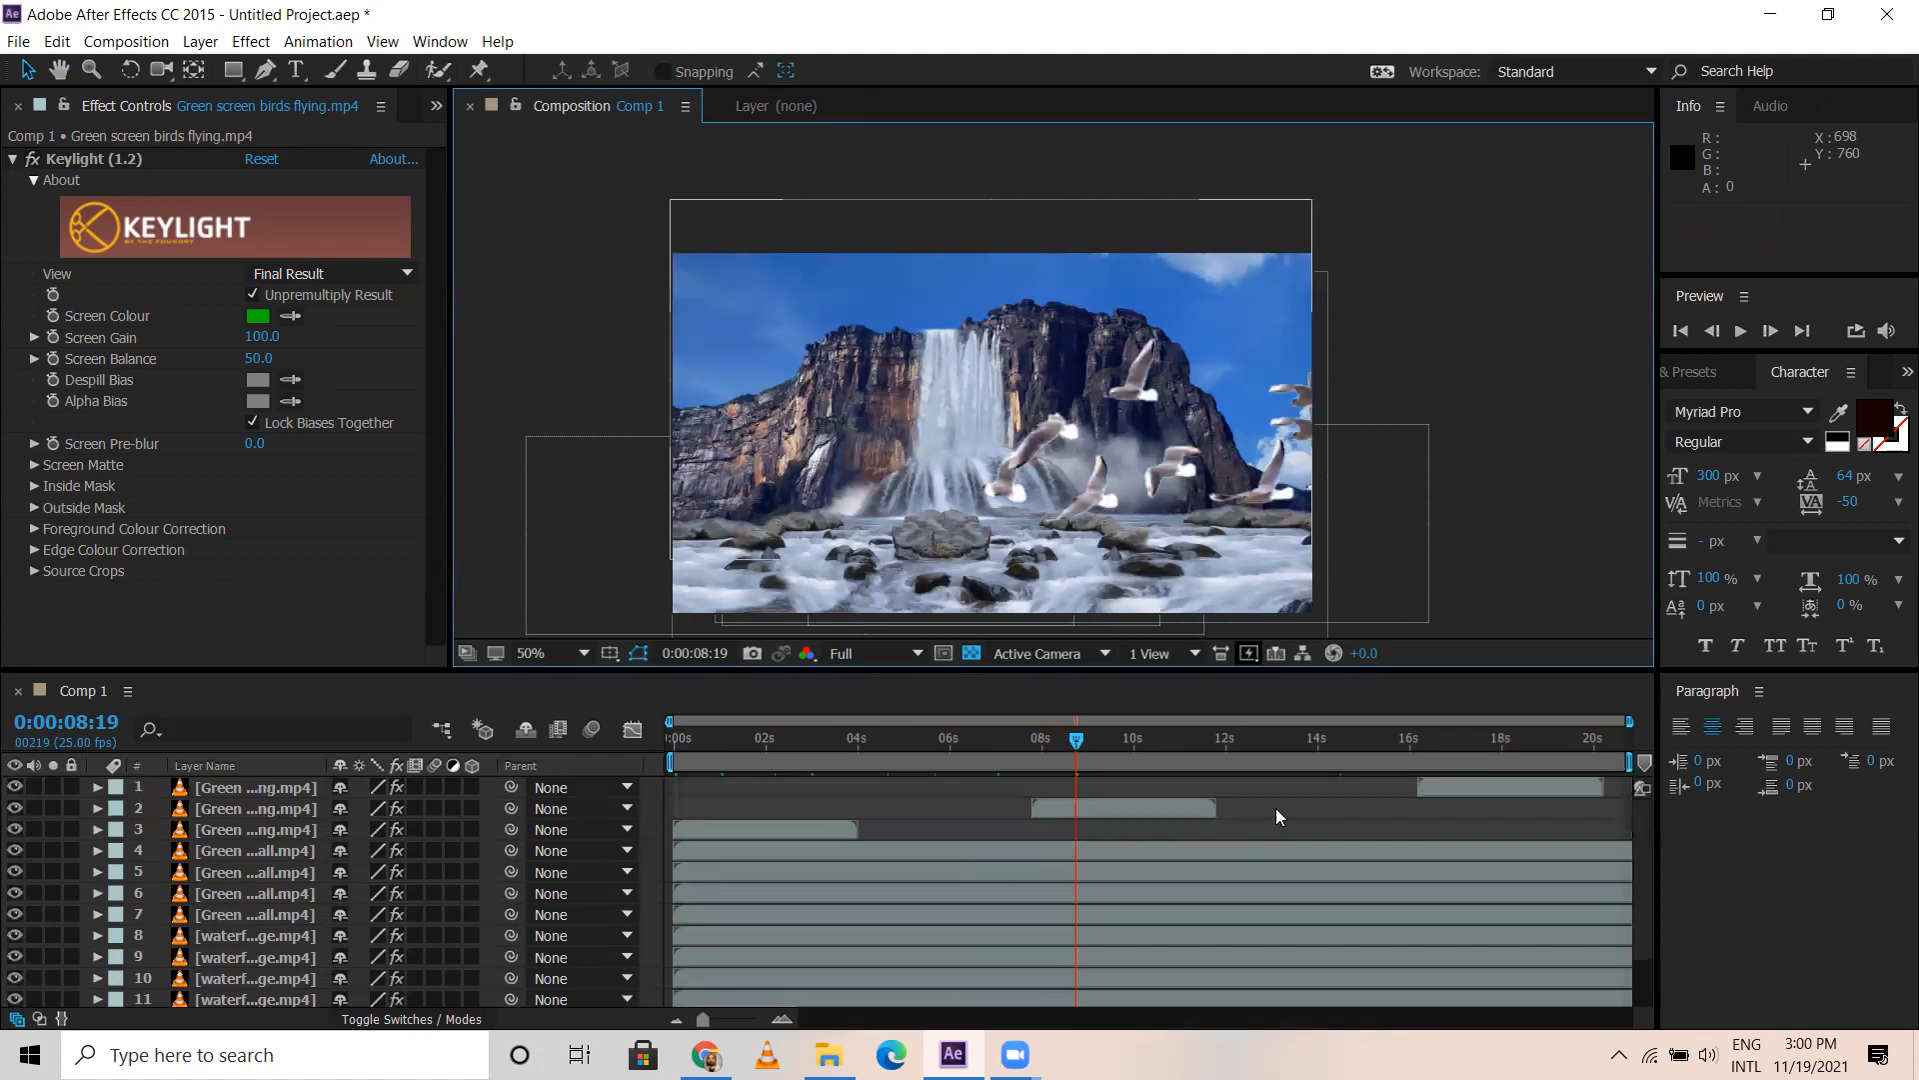
Raise the last birds clip in the frame to position about 640, 68, and check the middle birds clip at 0:00:09:07
left_click(1477, 748)
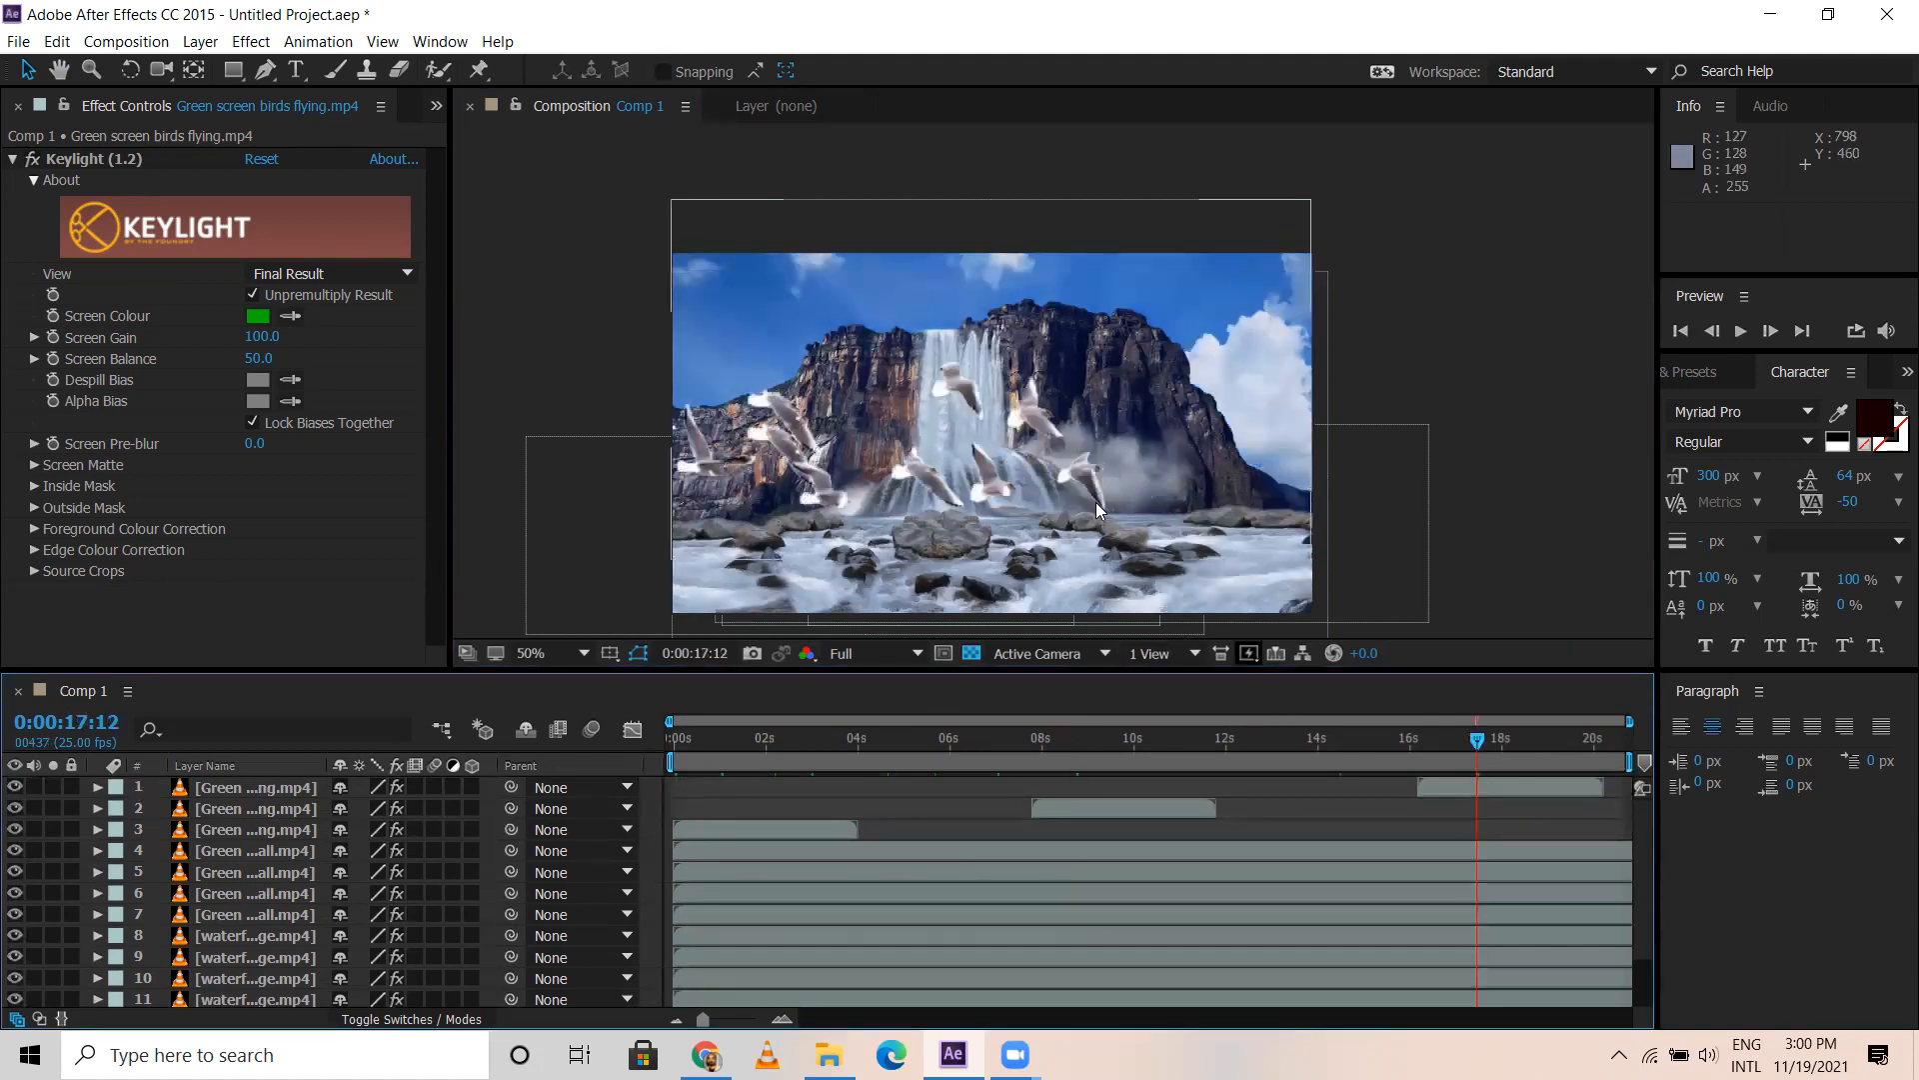
left_click(1512, 787)
left_click_drag(969, 464, 969, 369)
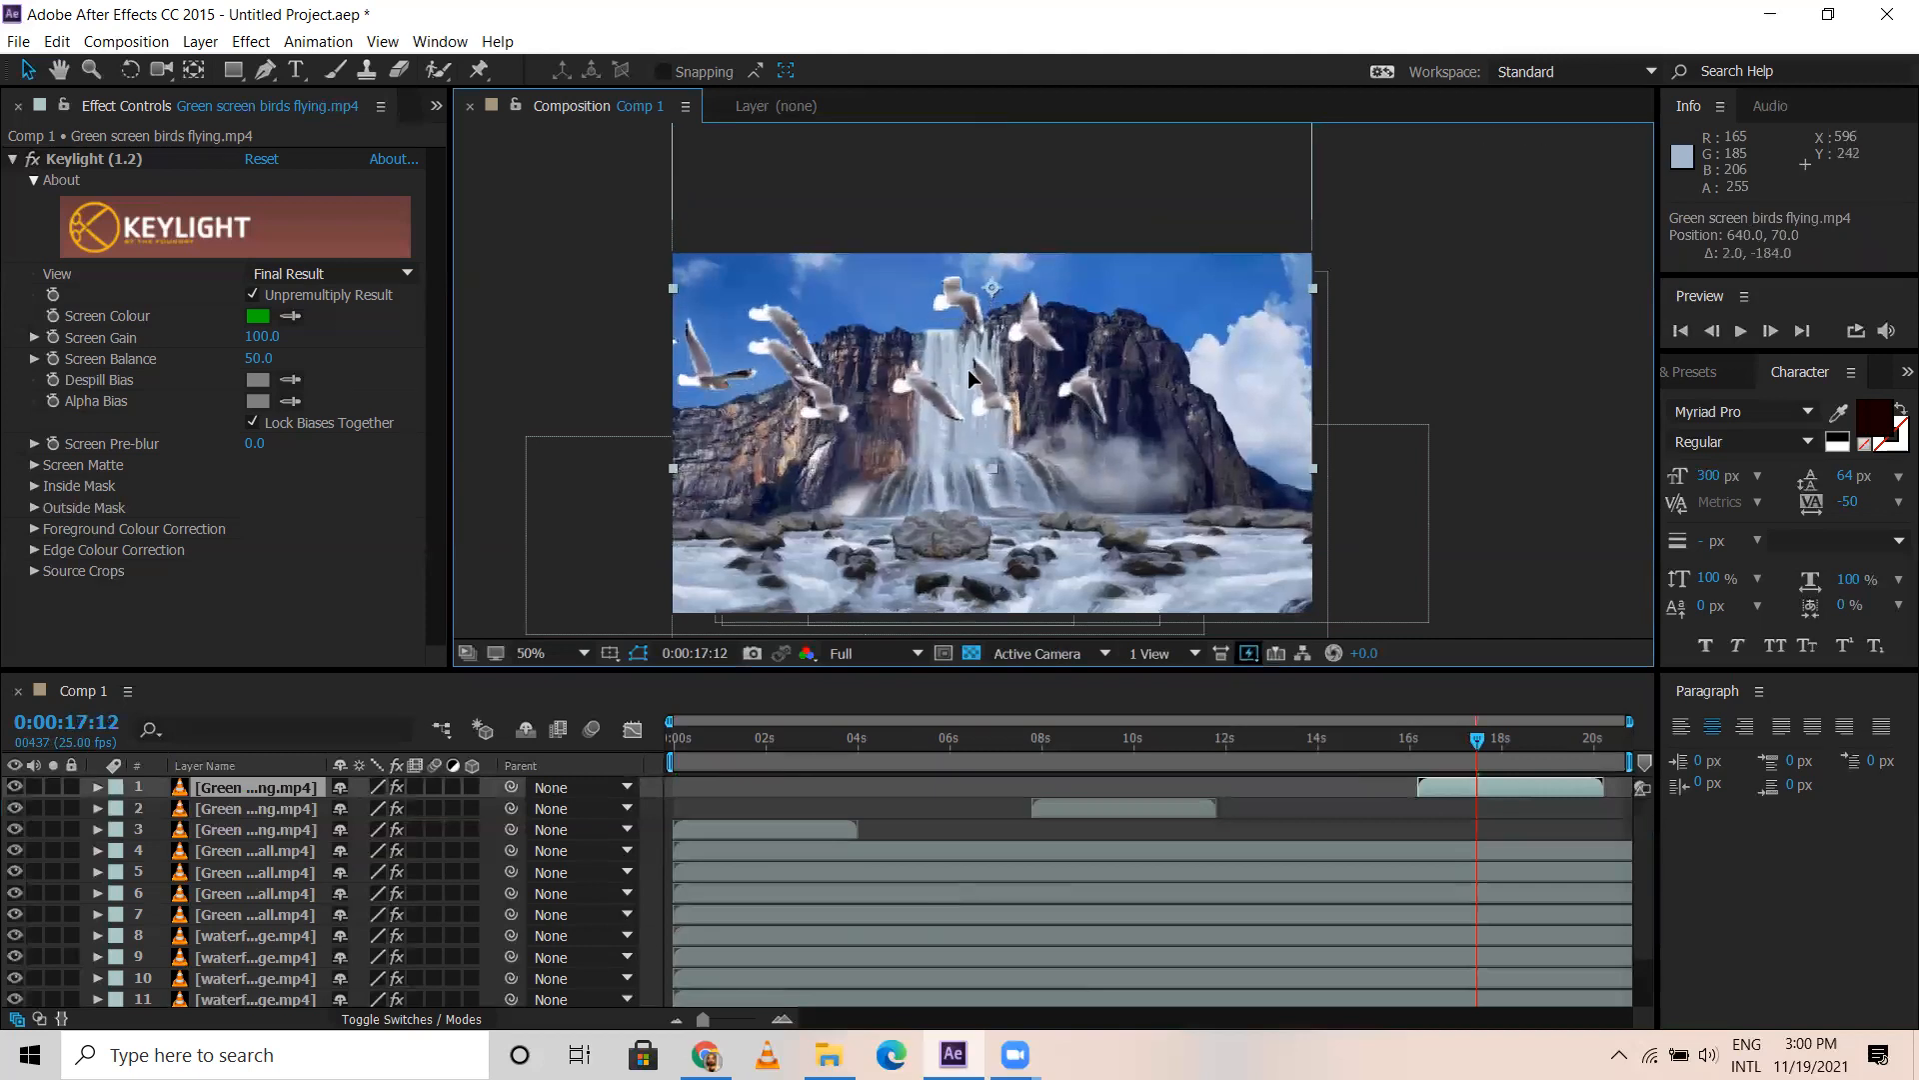
left_click(1099, 735)
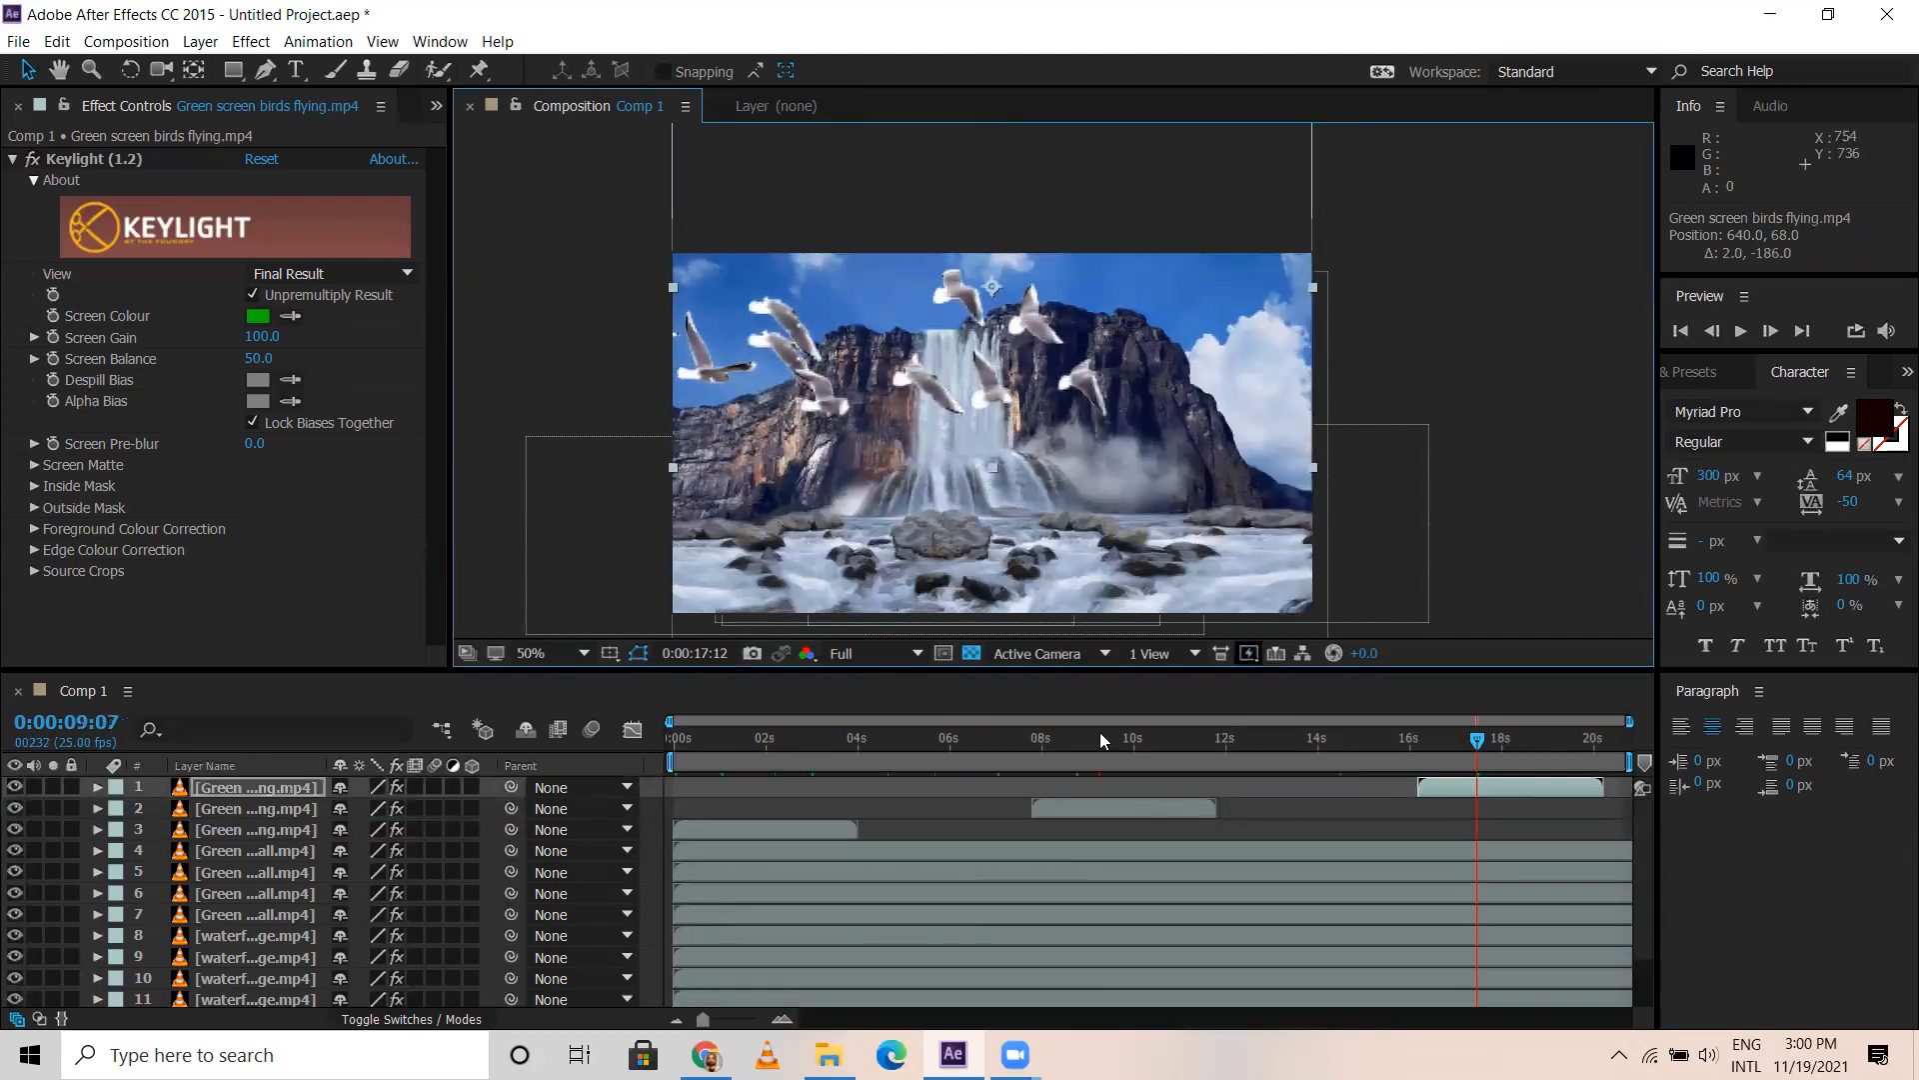
left_click(1132, 805)
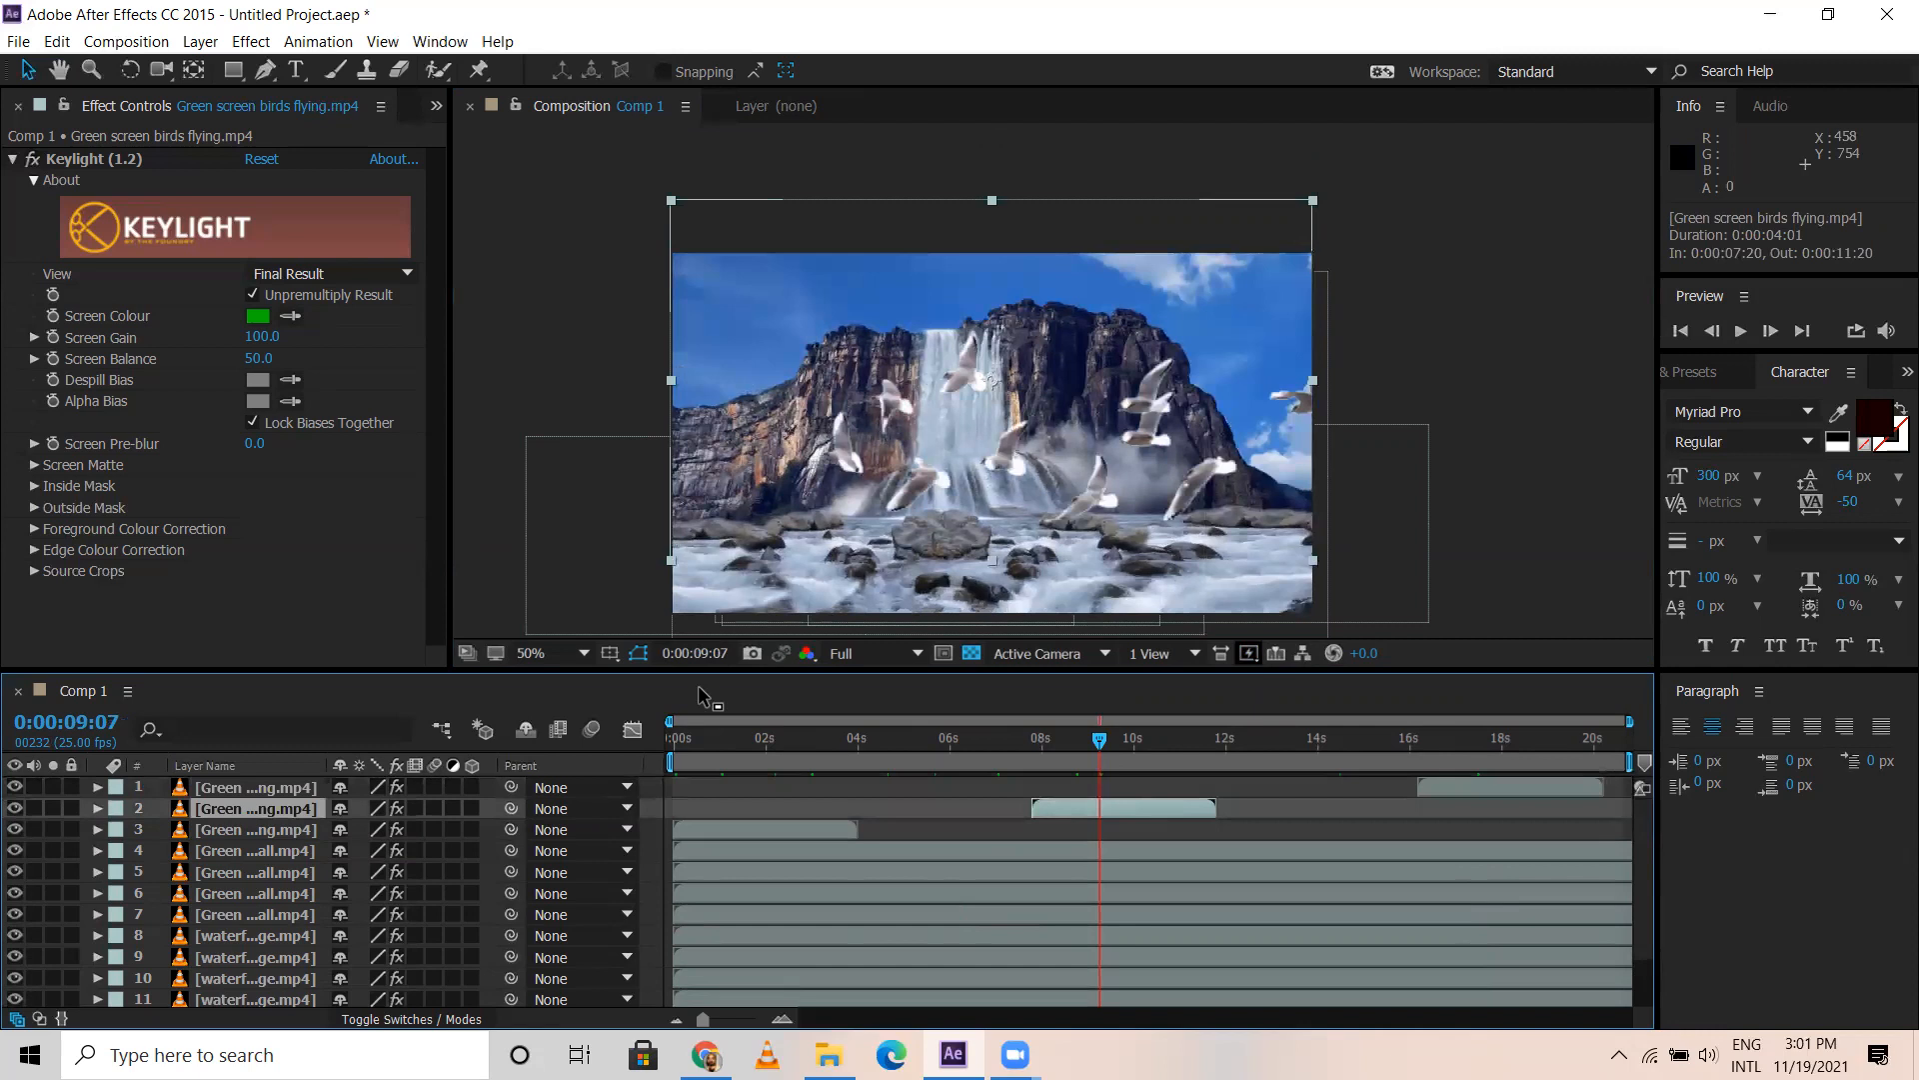
Import FREE HD Green Screen - JUNGLE WATERFALL - 12.mp4 from the Keying folder in File Explorer and add it as Comp 1's top layer
left_click(557, 341)
left_click(434, 108)
left_click(470, 132)
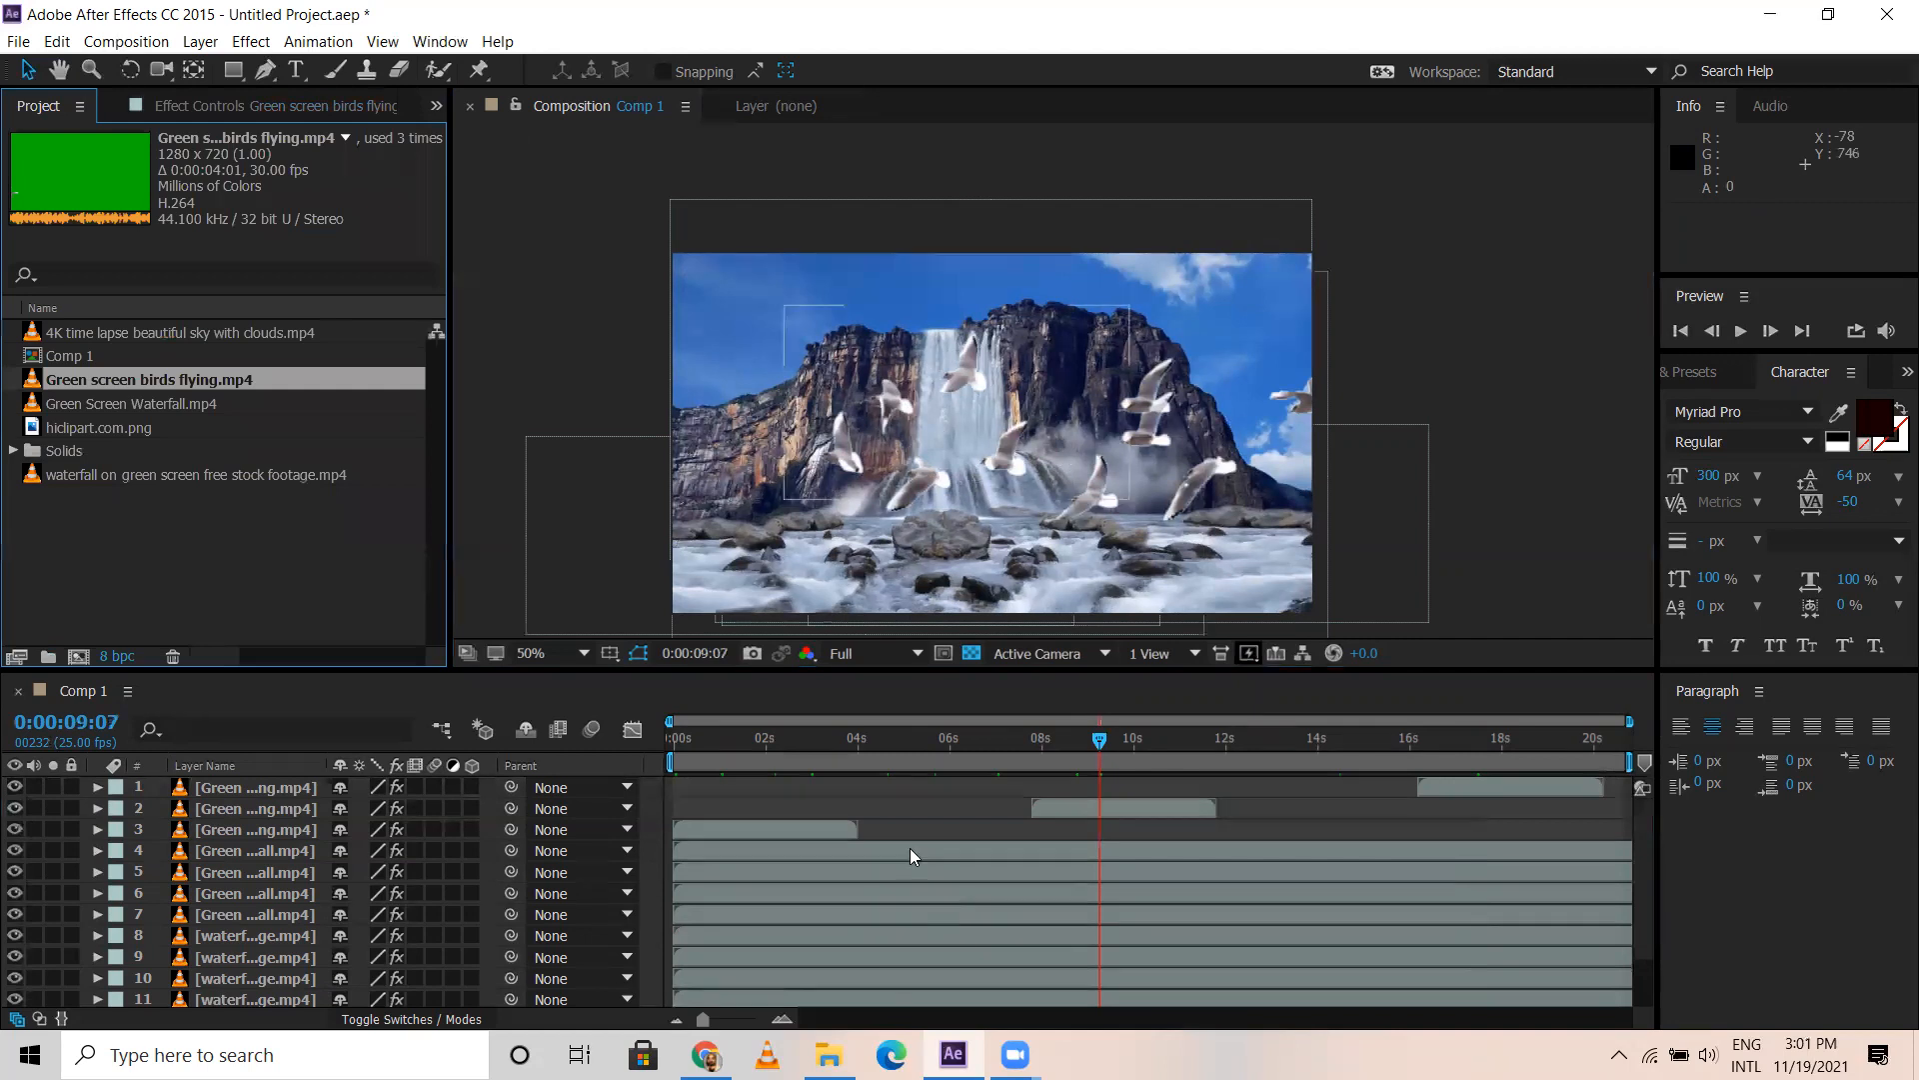
left_click(815, 1046)
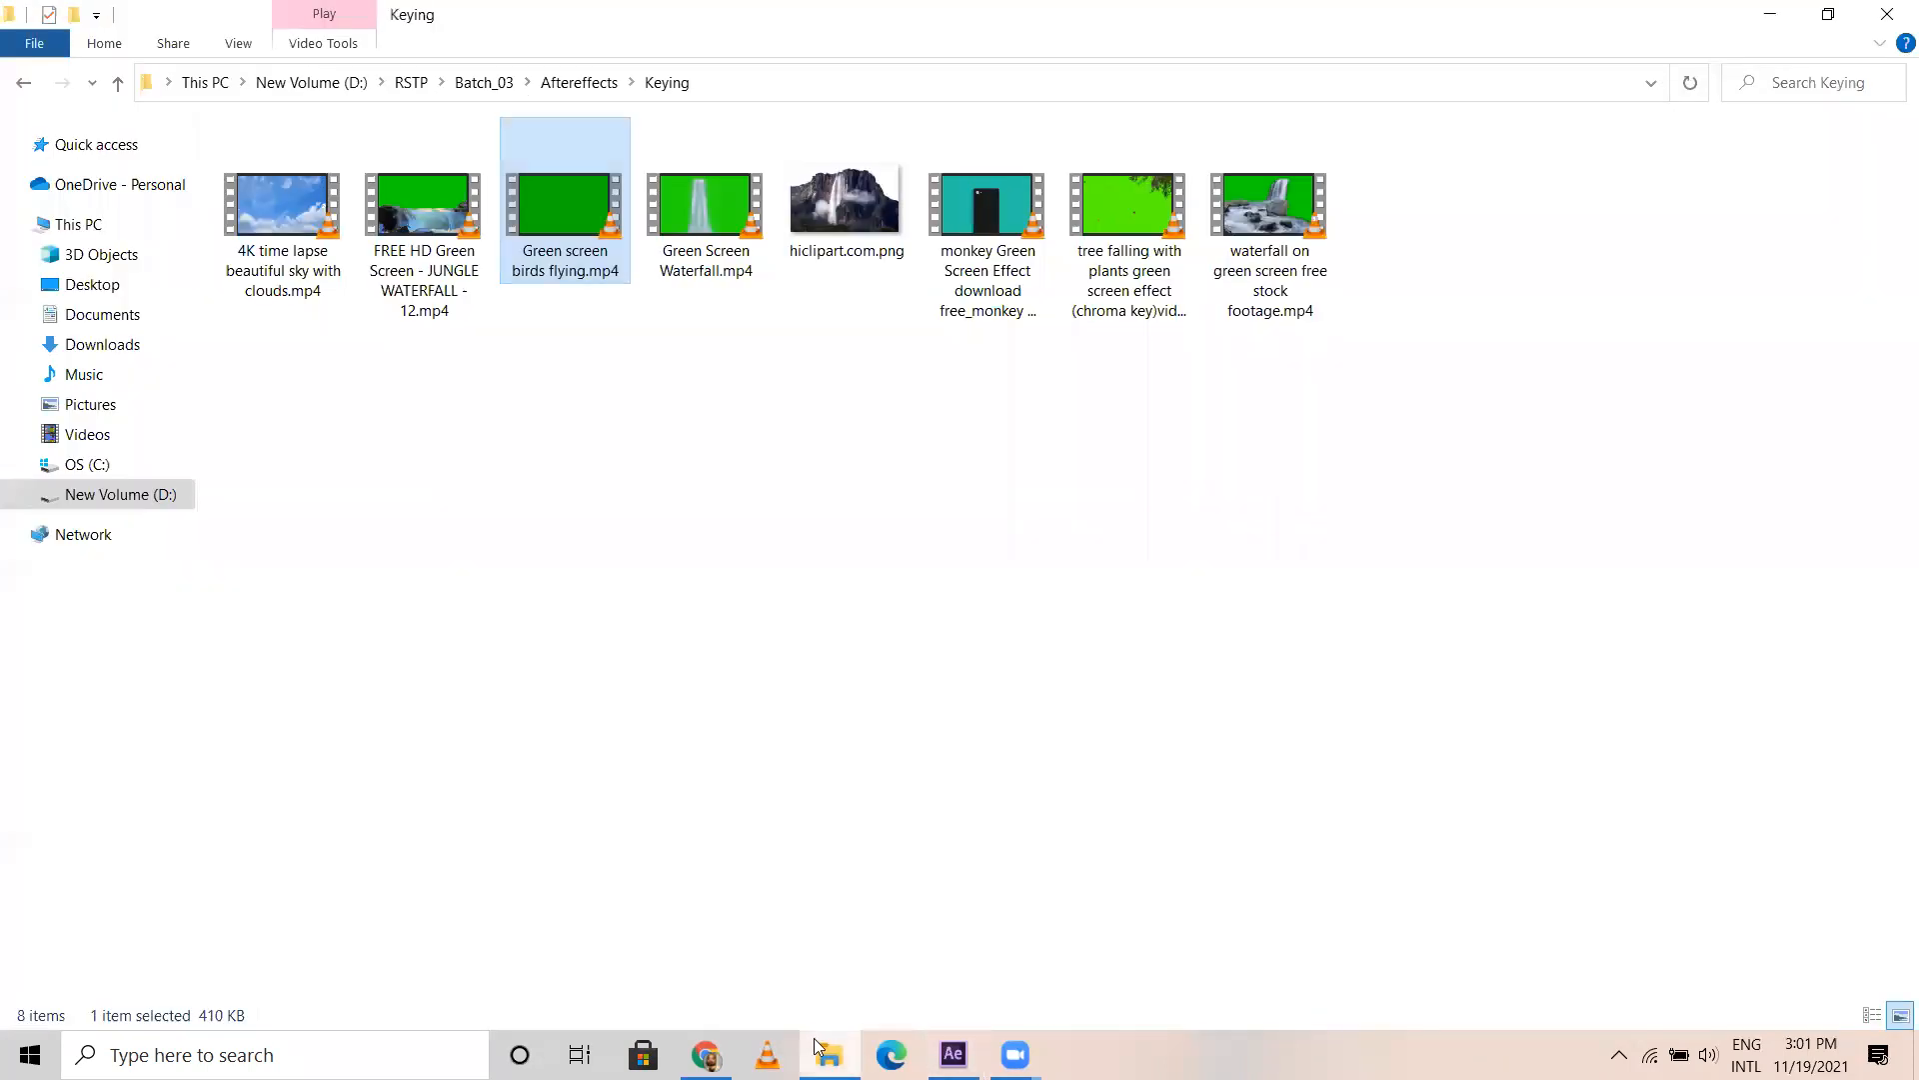
left_click(504, 399)
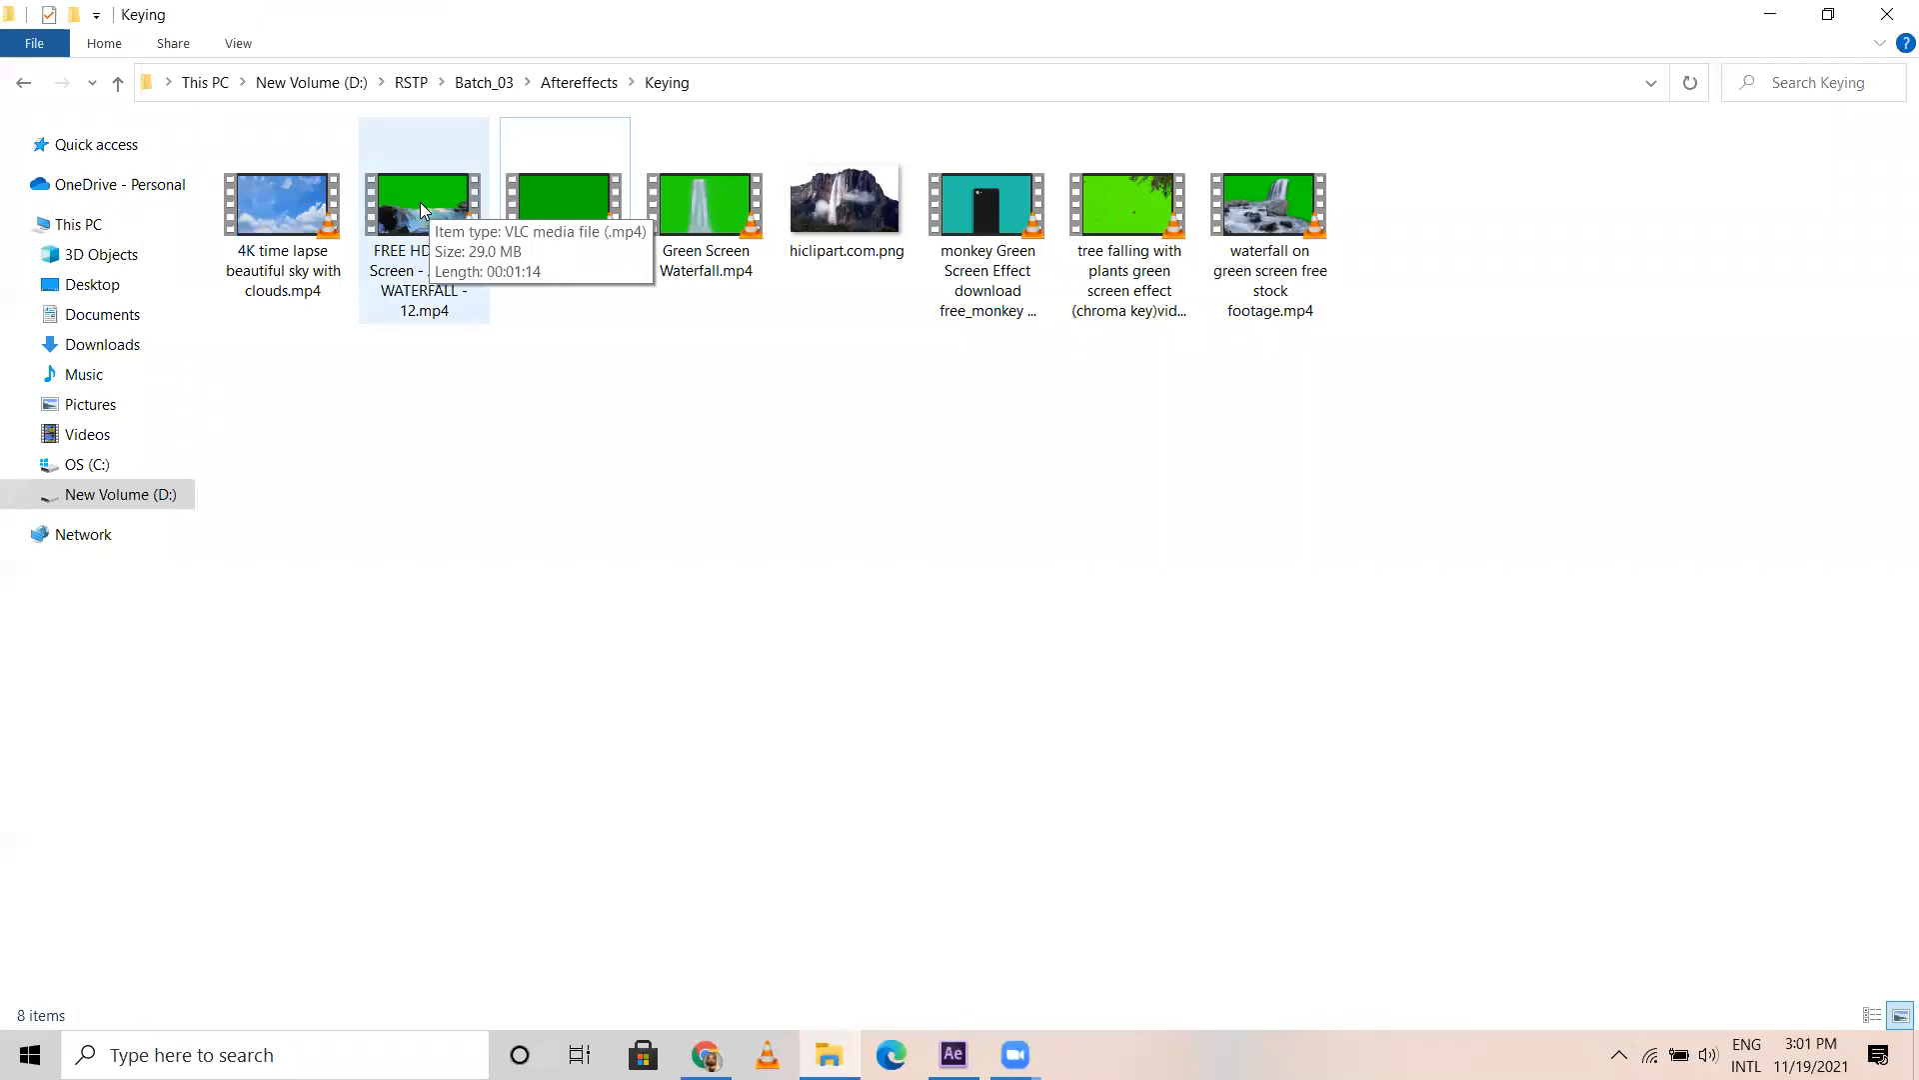
left_click_drag(421, 210, 962, 888)
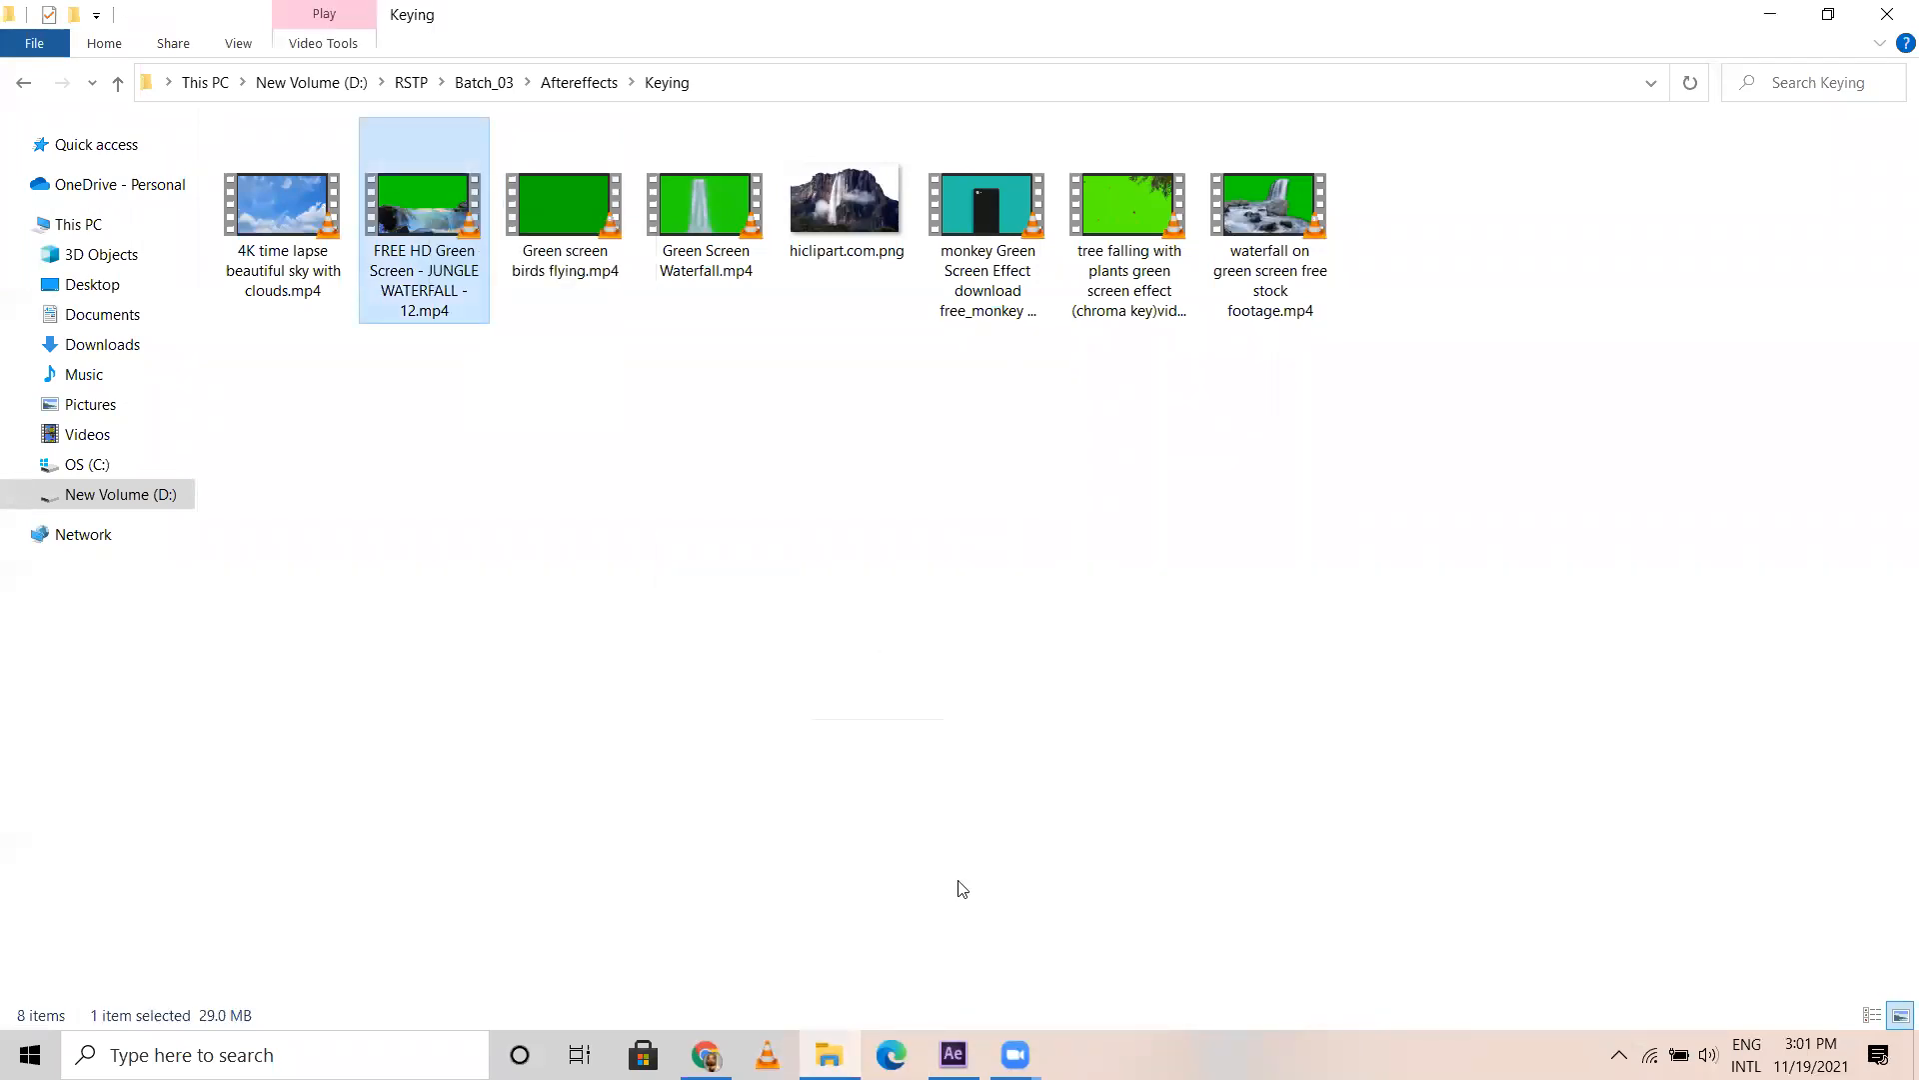
left_click_drag(953, 1055, 300, 785)
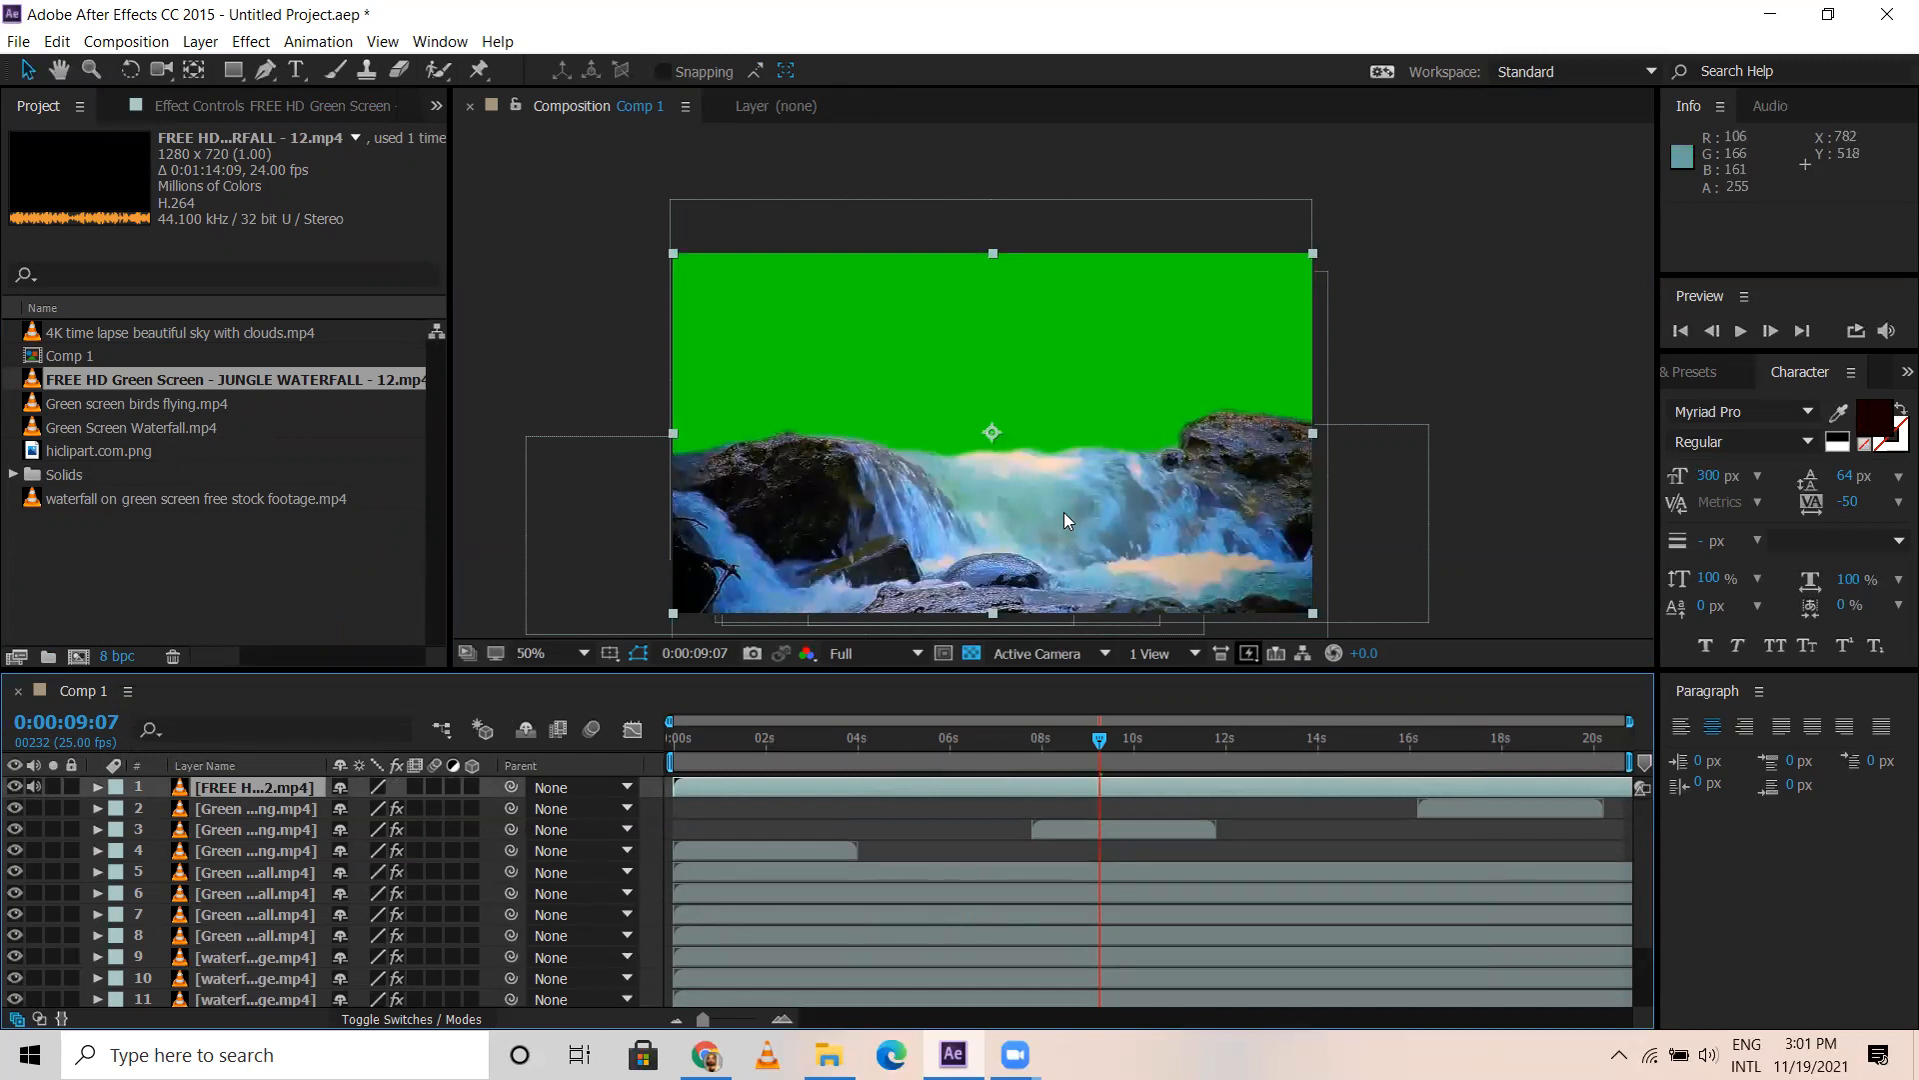
Apply Keylight (1.2) to the jungle waterfall layer and sample its green background as the Screen Colour
left_click(959, 486)
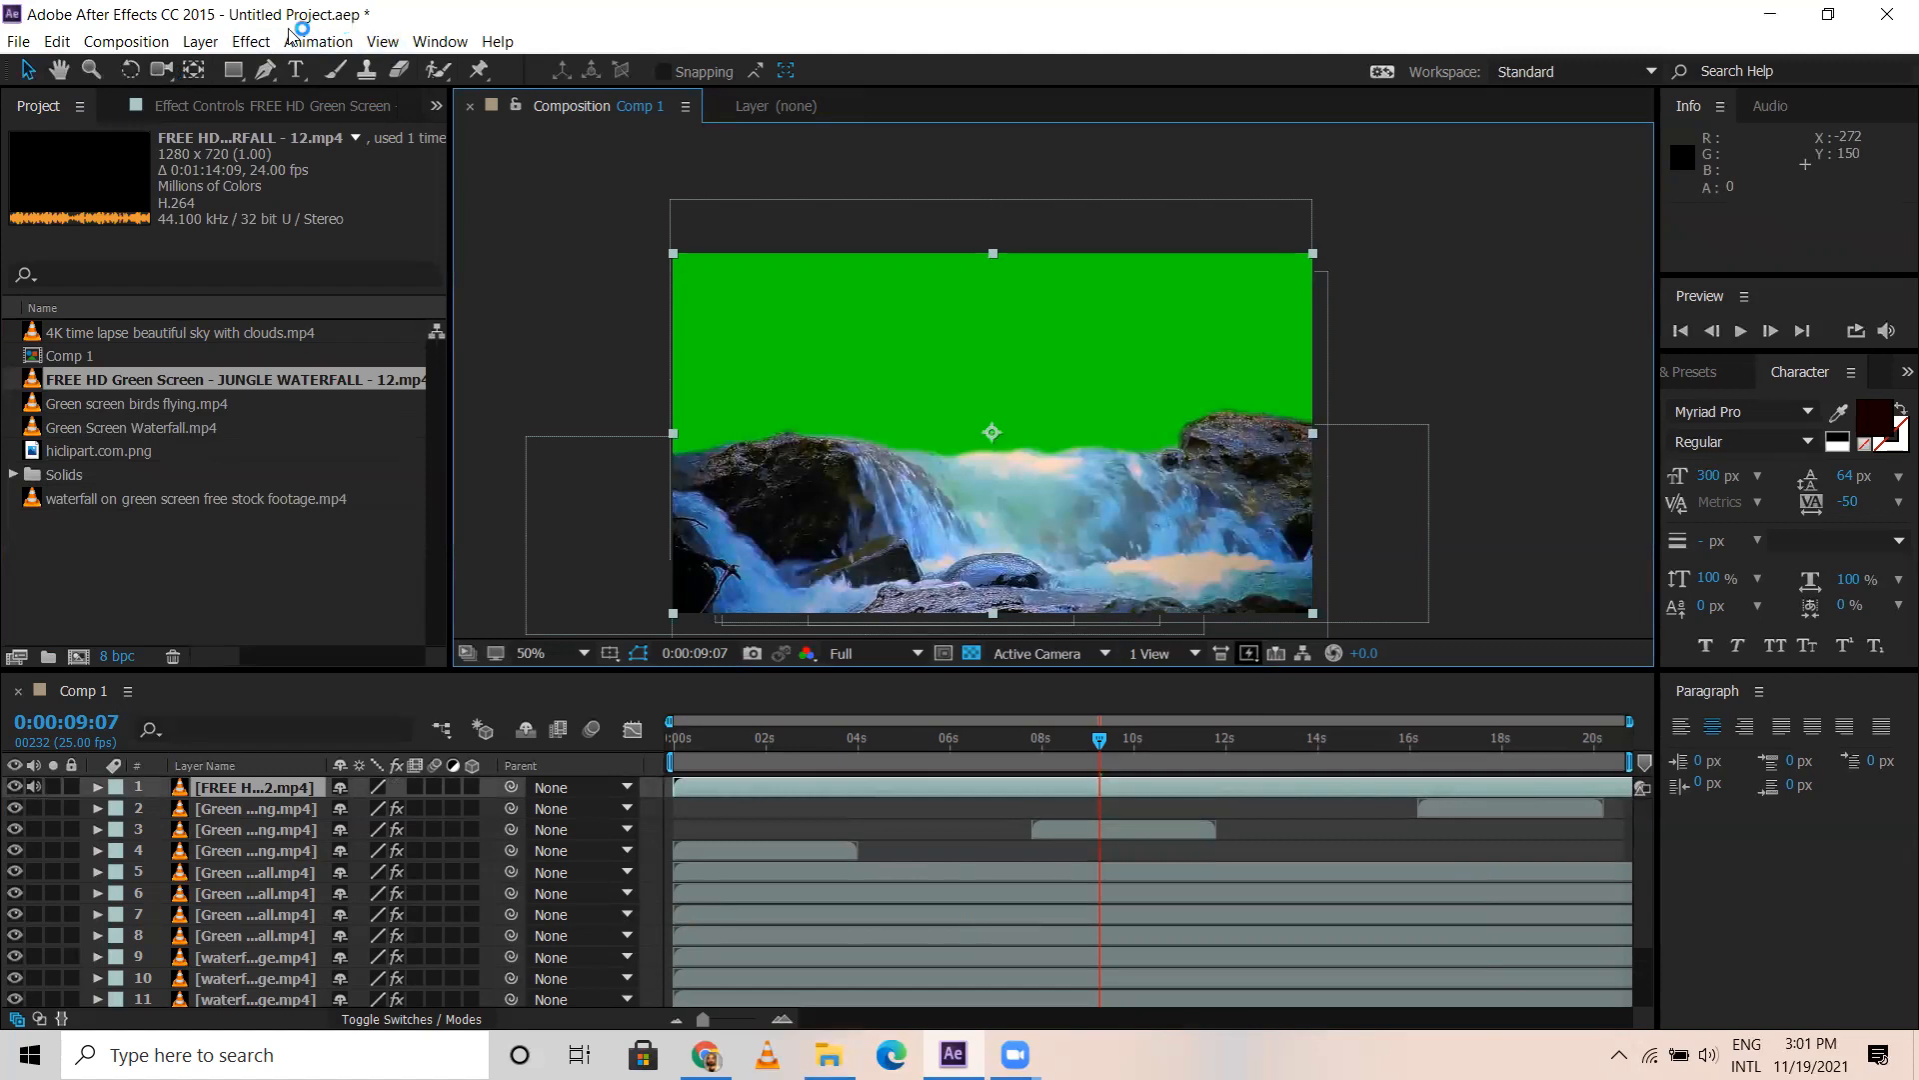
left_click(251, 42)
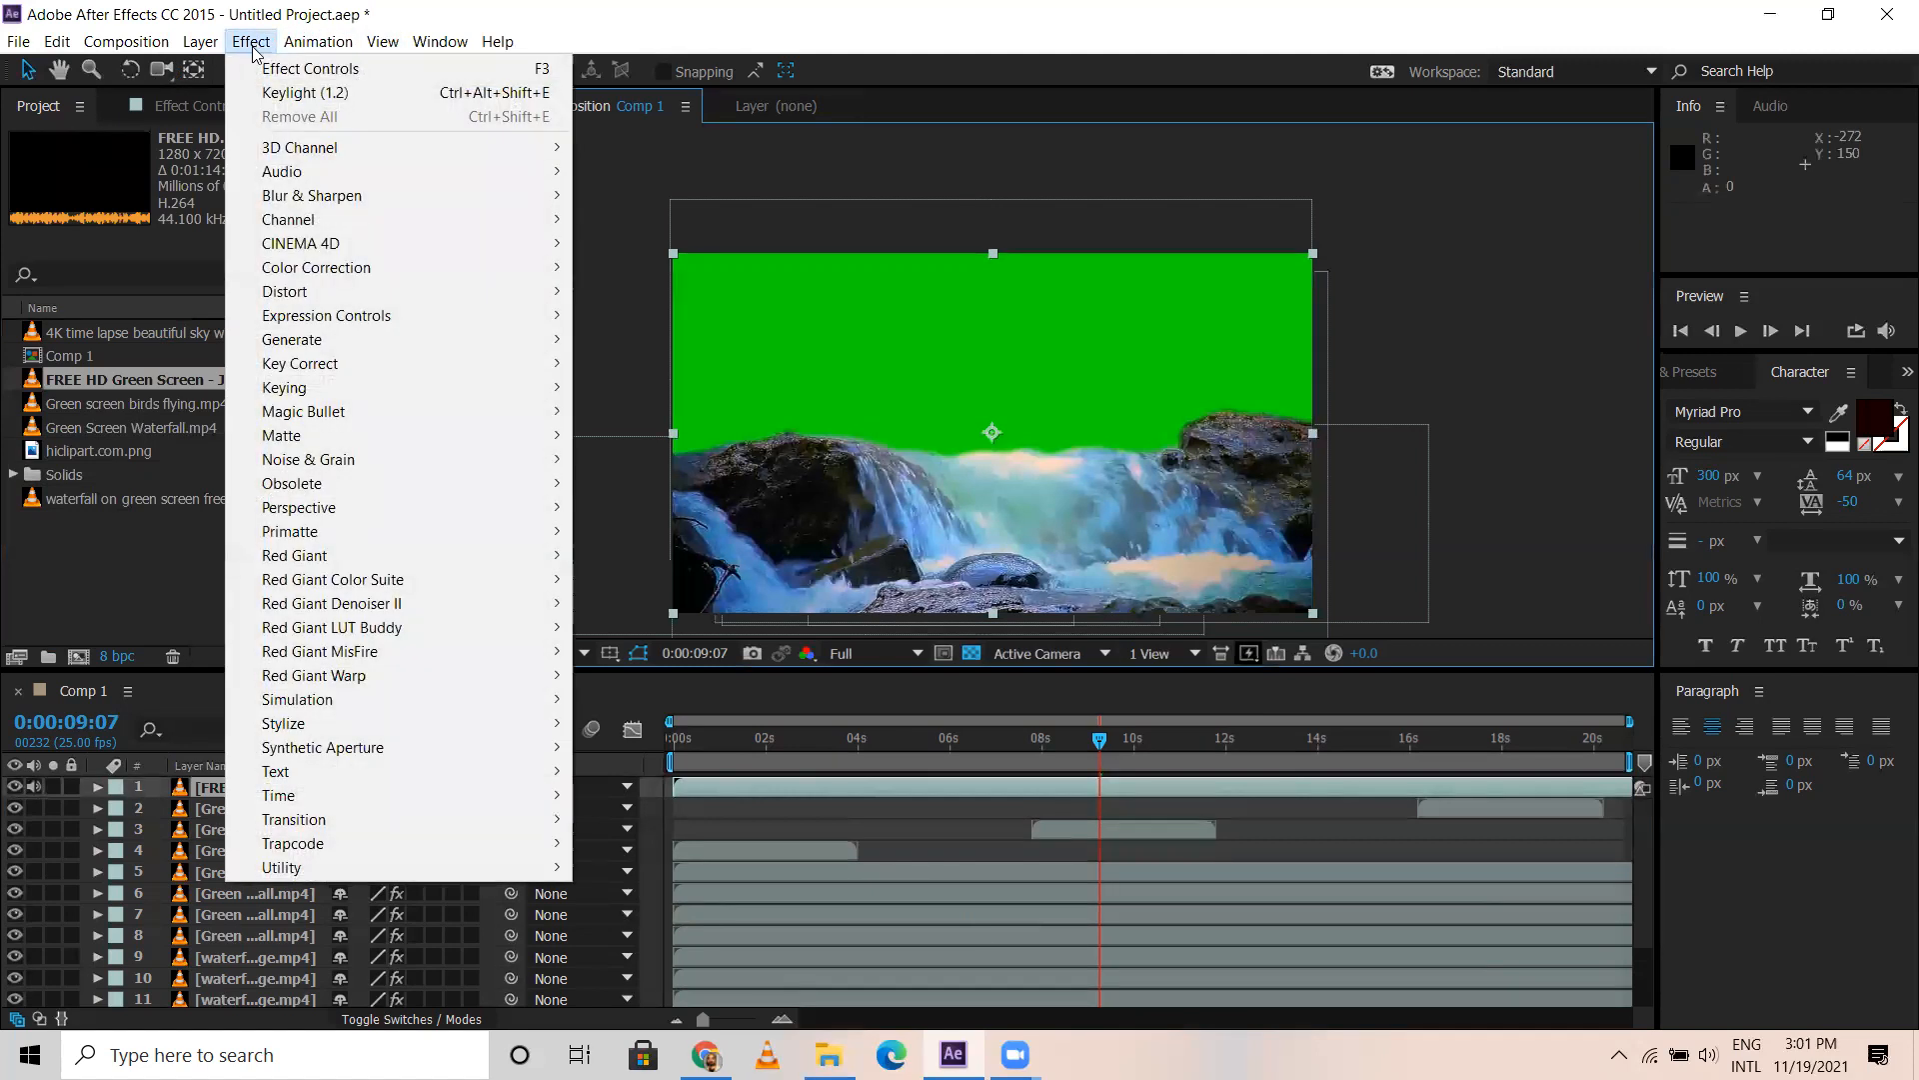
left_click(300, 94)
left_click(291, 317)
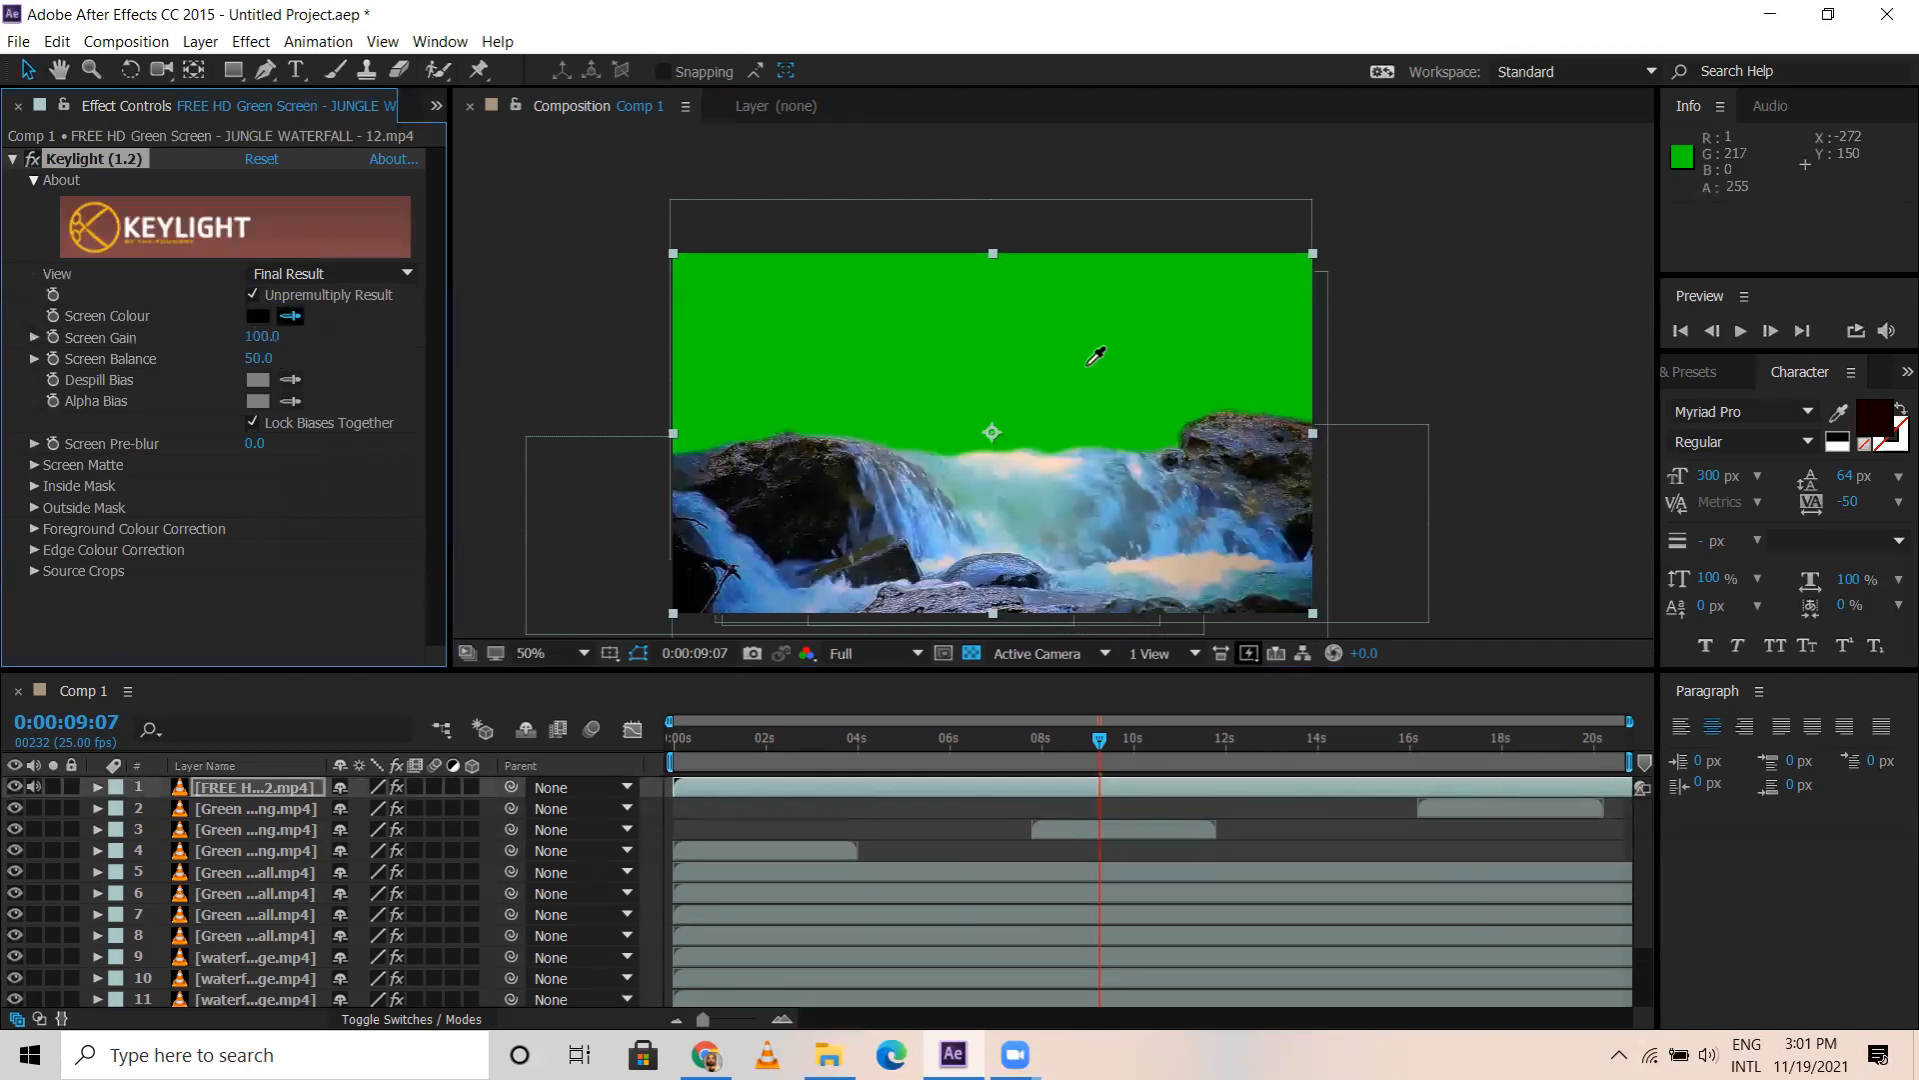
left_click(1082, 322)
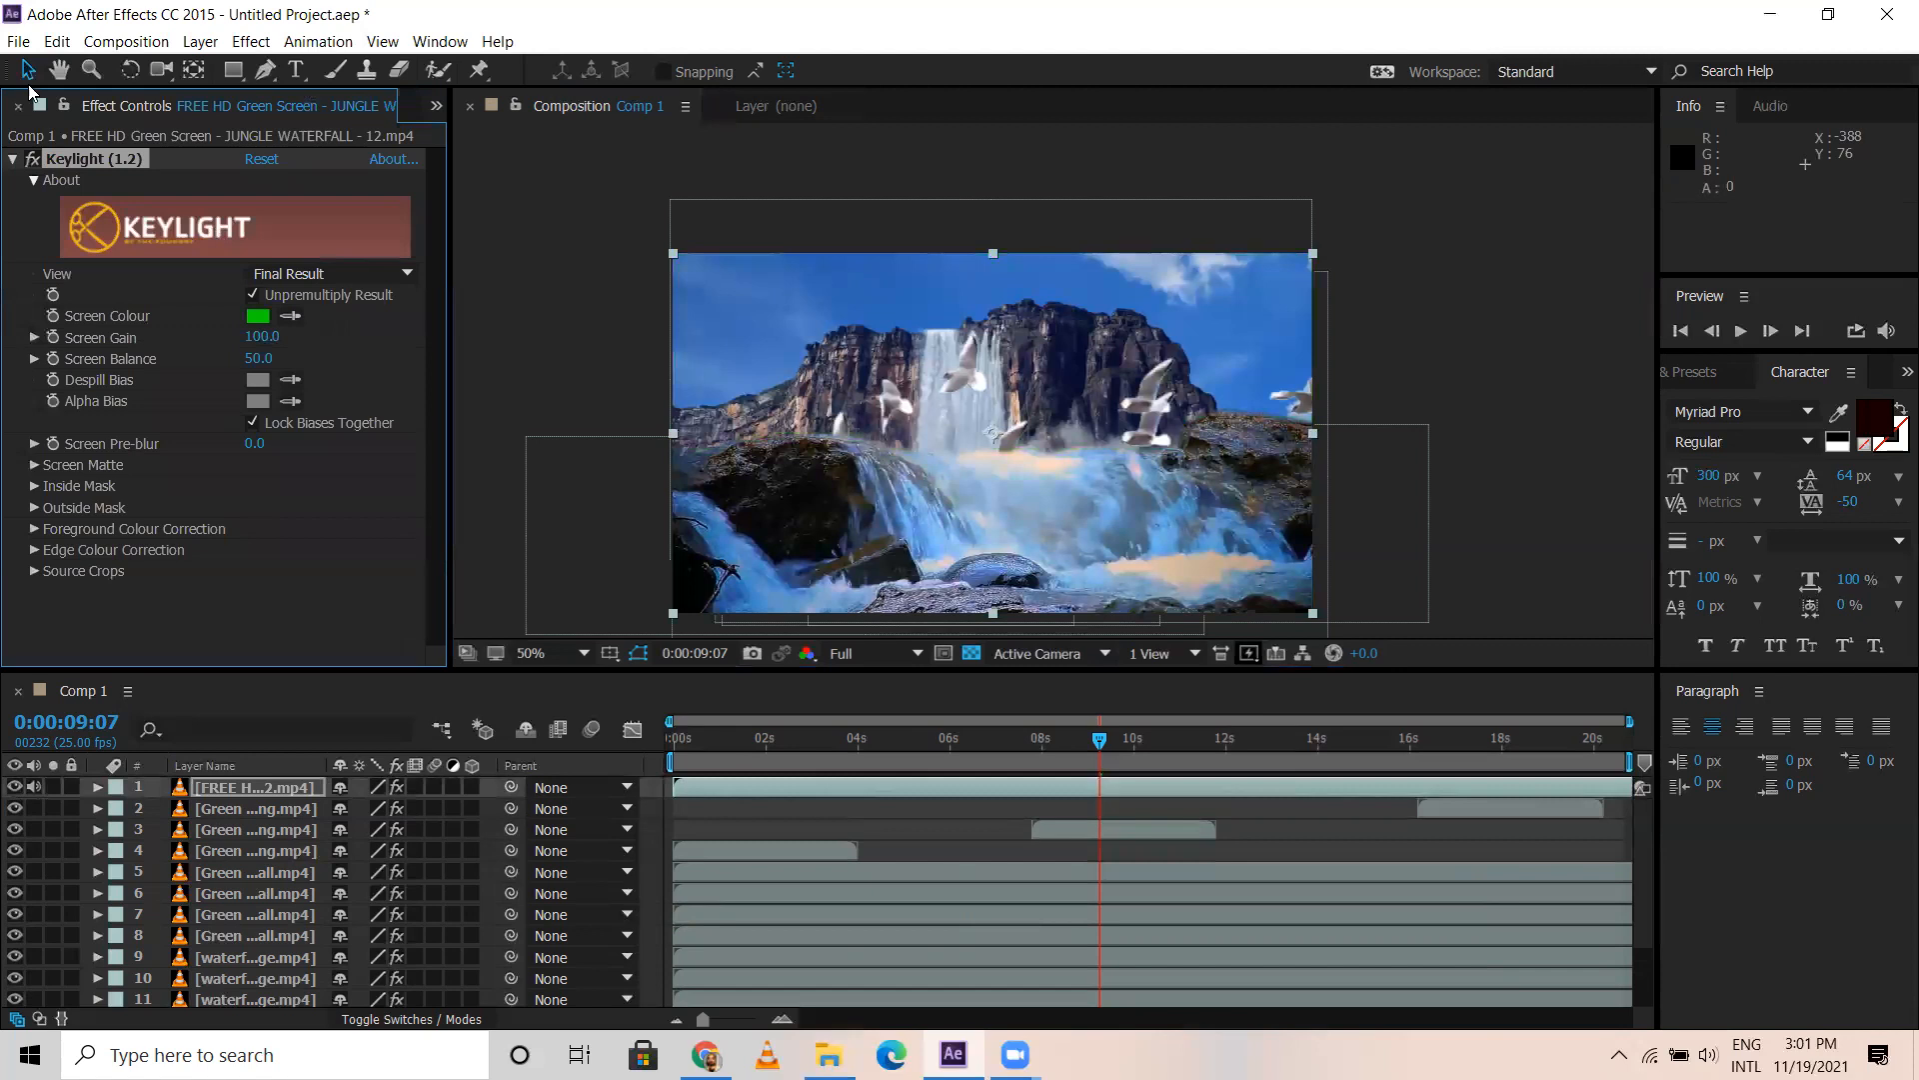
Reposition the jungle waterfall layer at about 642, 370 and widen it to 108% horizontally
left_click_drag(959, 500, 968, 452)
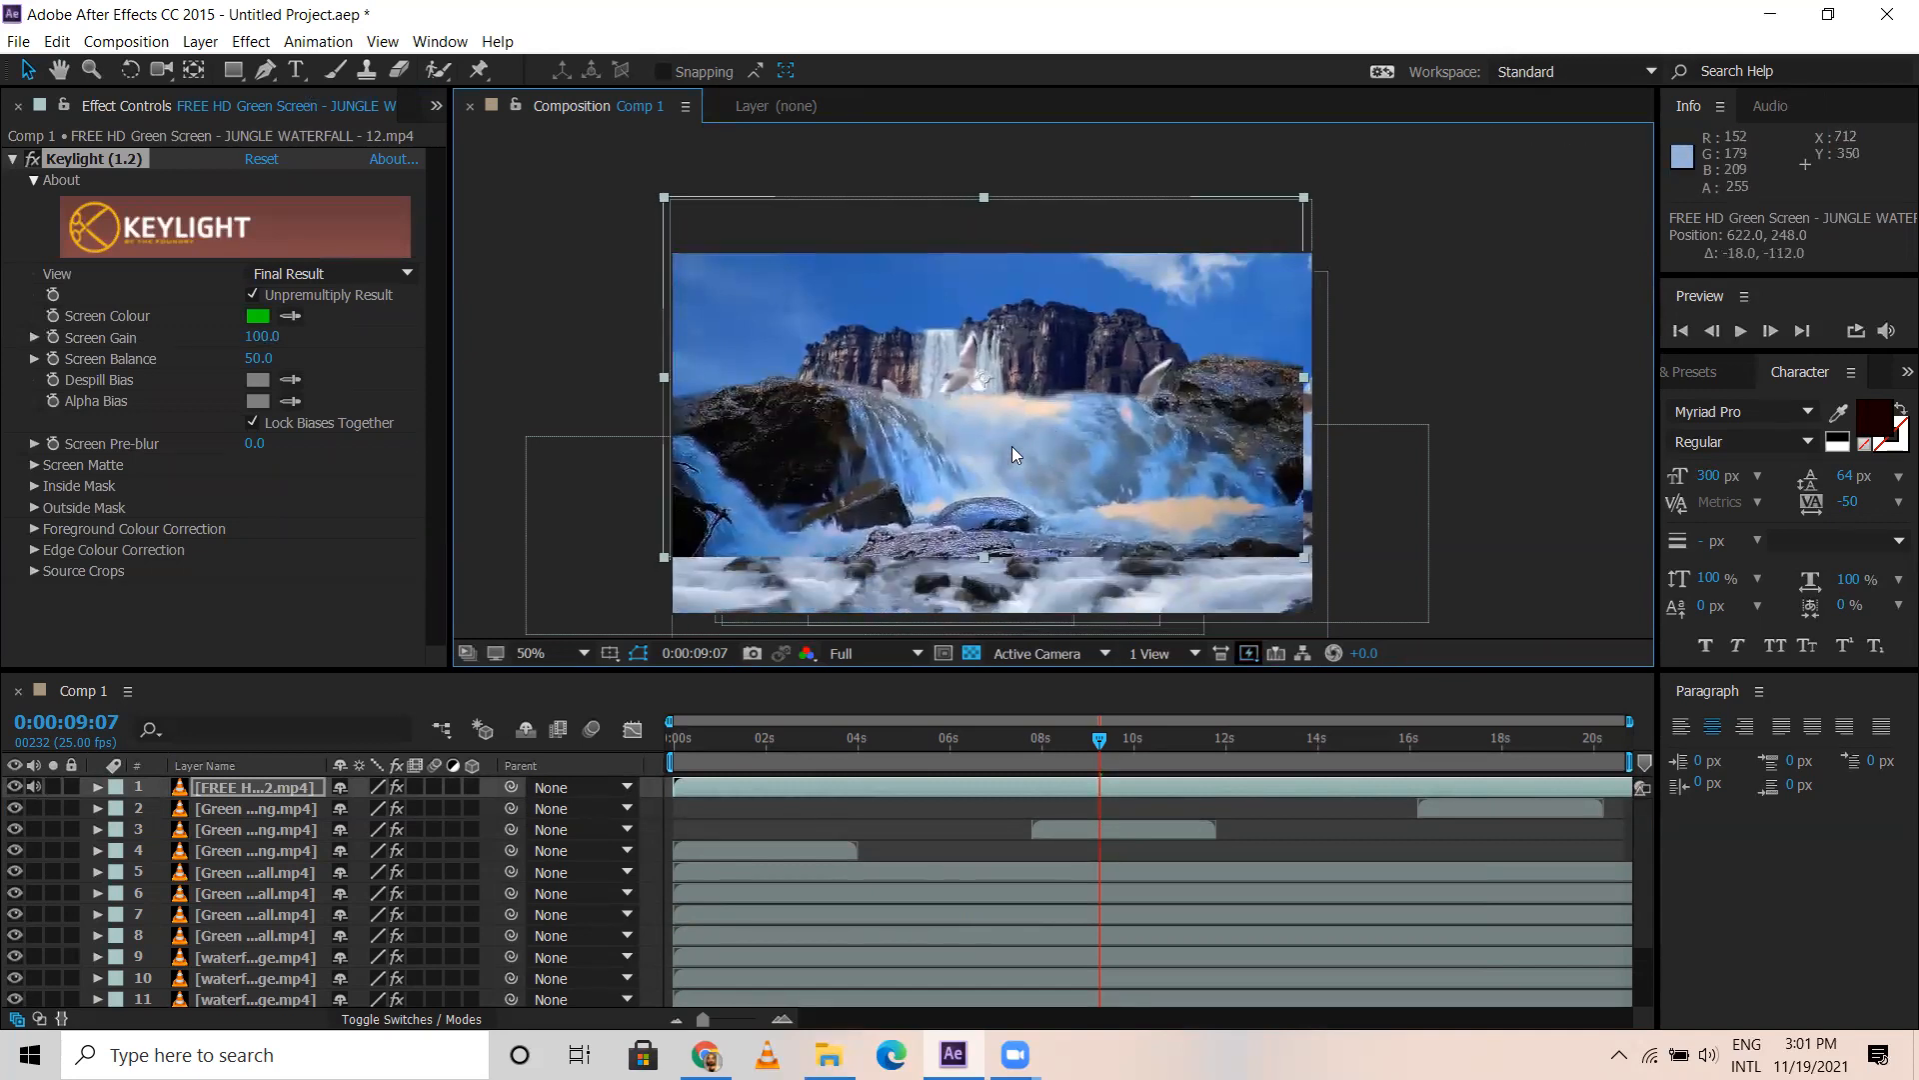
left_click_drag(1042, 452, 1041, 528)
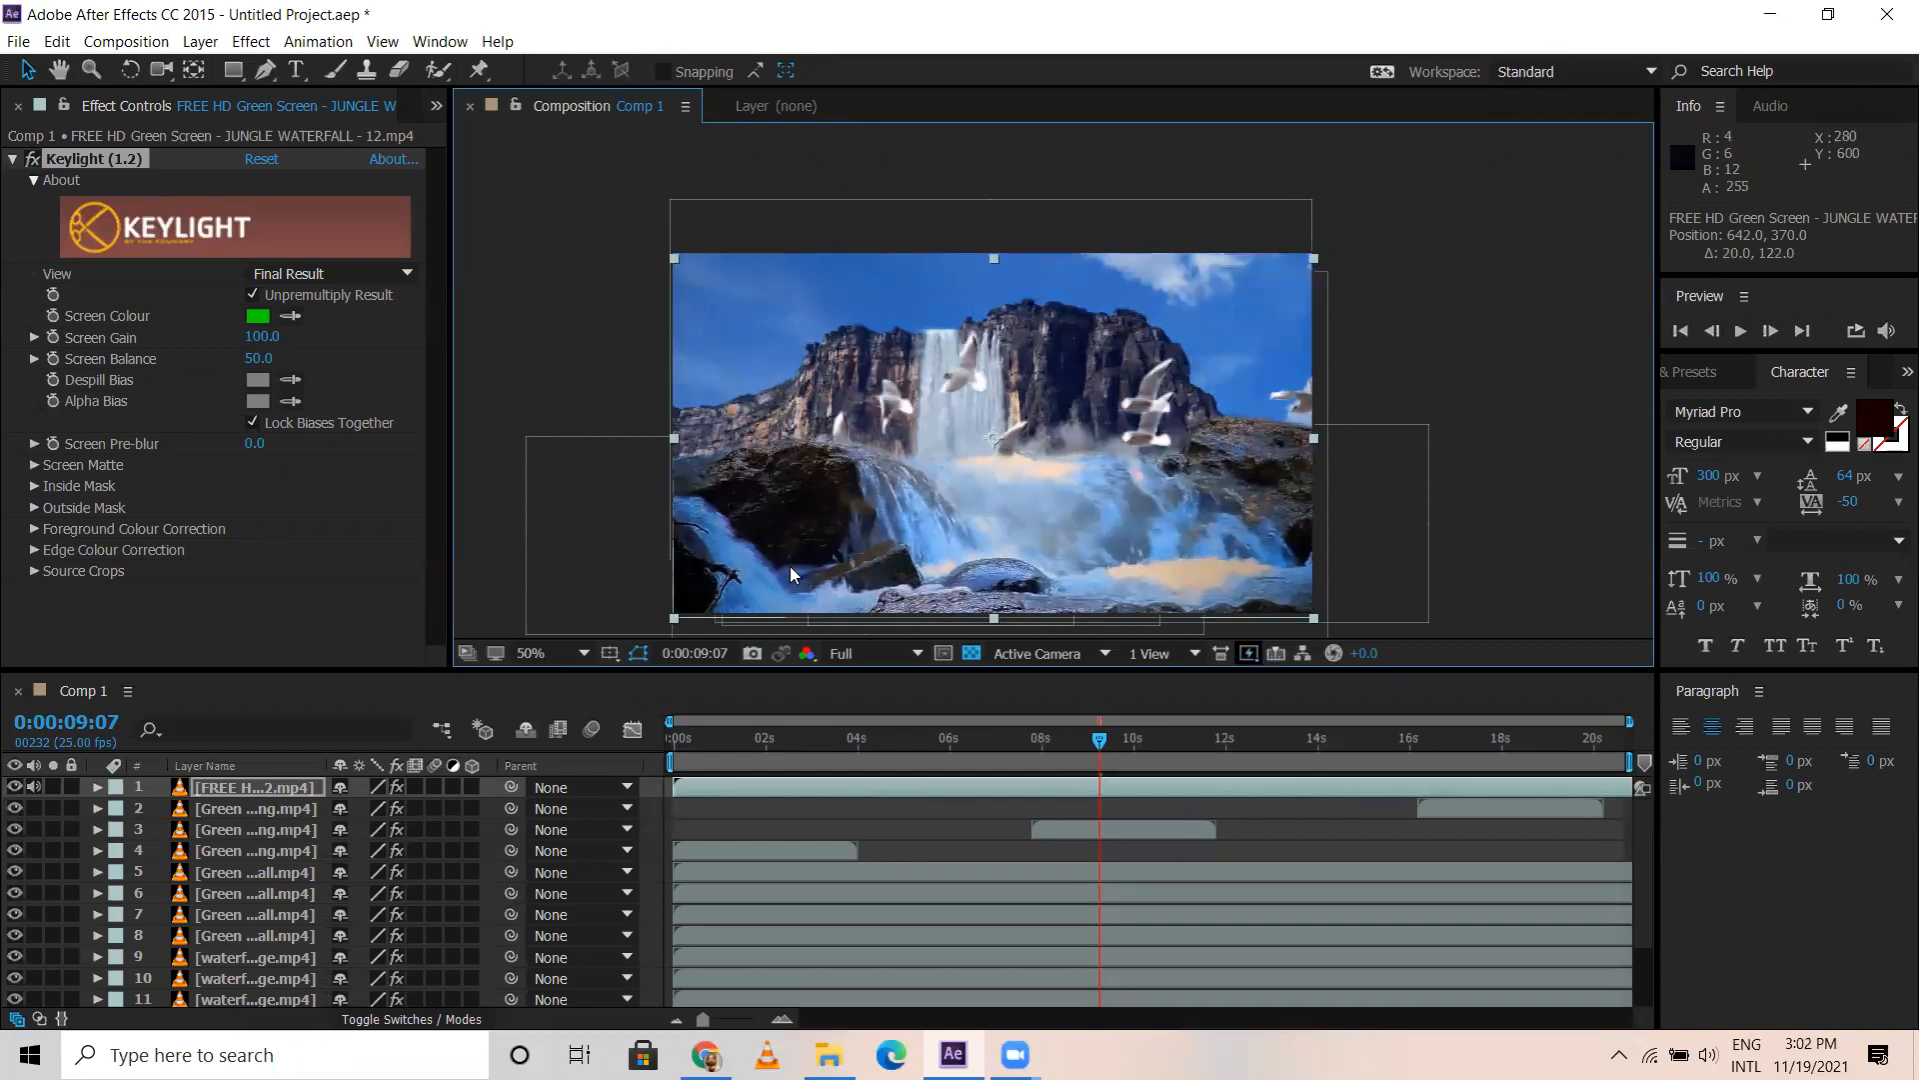
left_click_drag(666, 438, 648, 439)
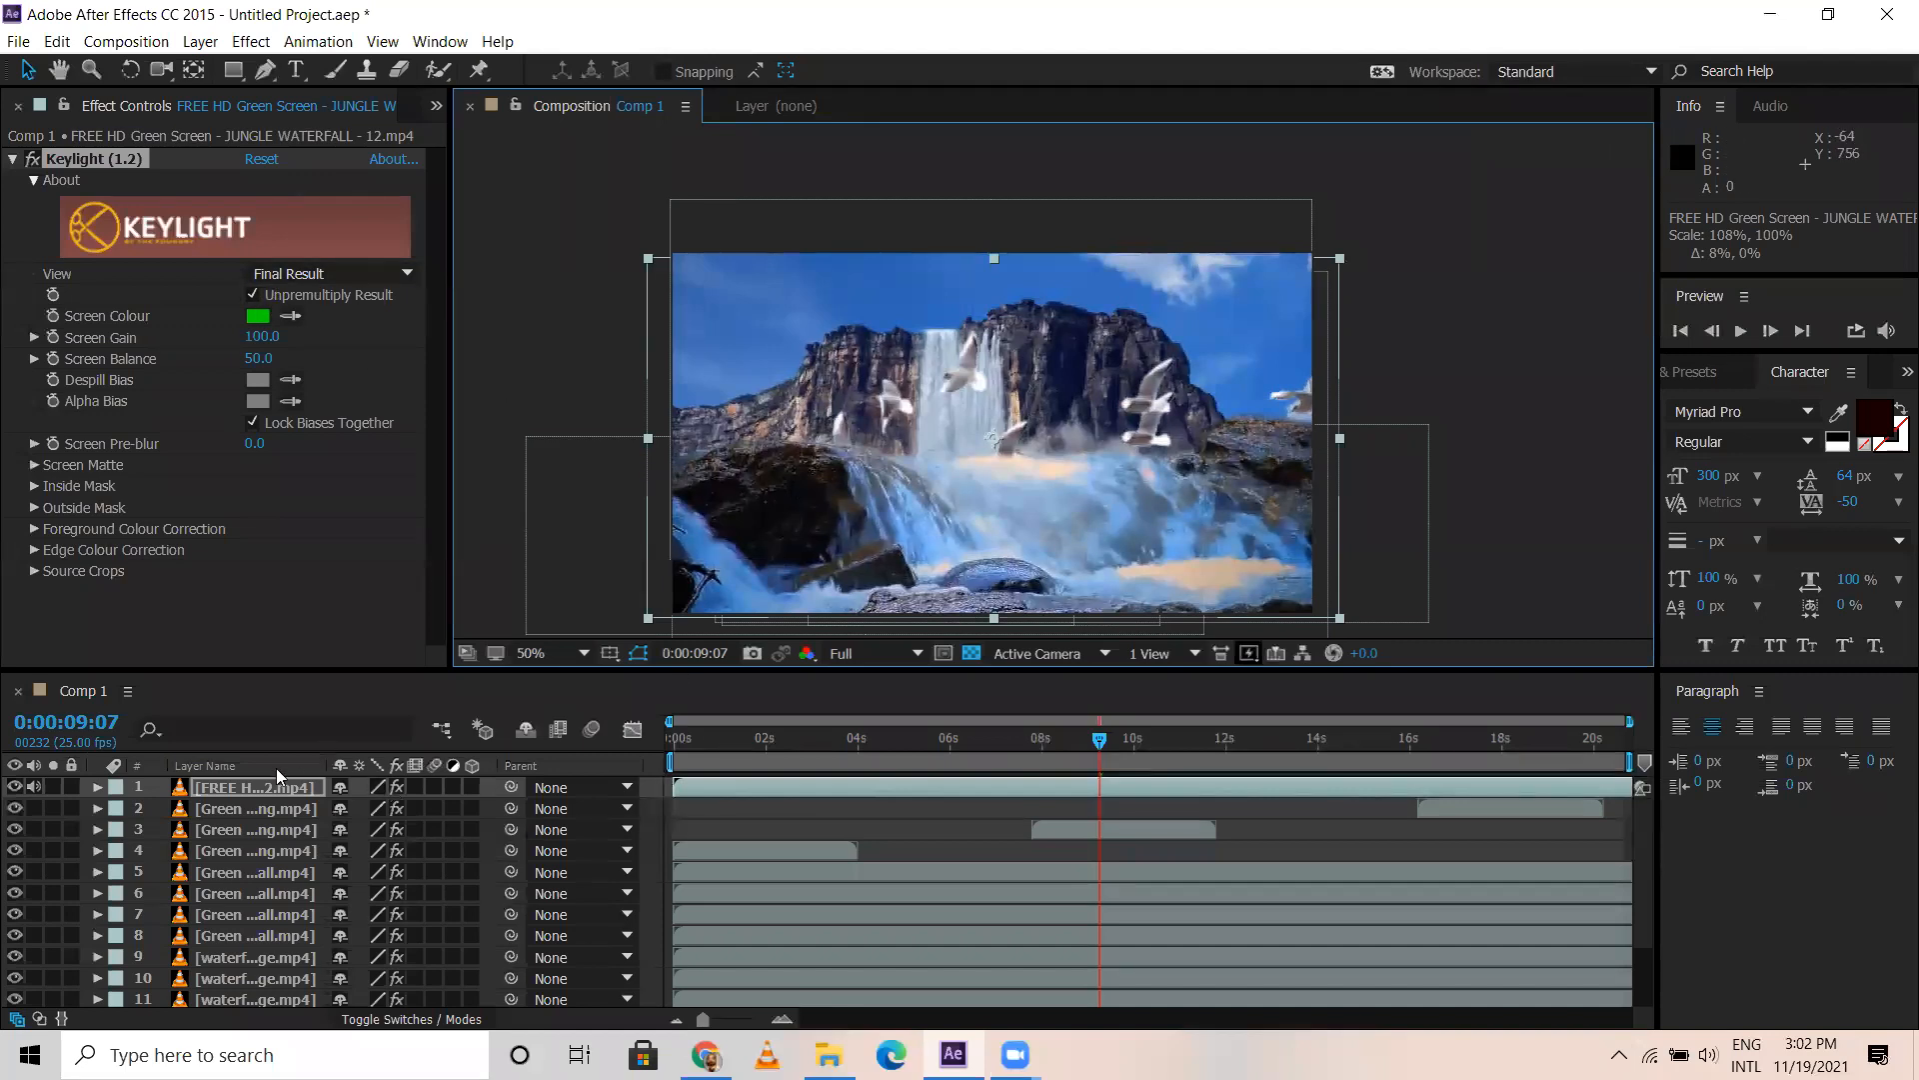
Draw a closed 15-vertex Pen mask on the jungle waterfall layer, running across its lower water and around the cliff area above
left_click(264, 71)
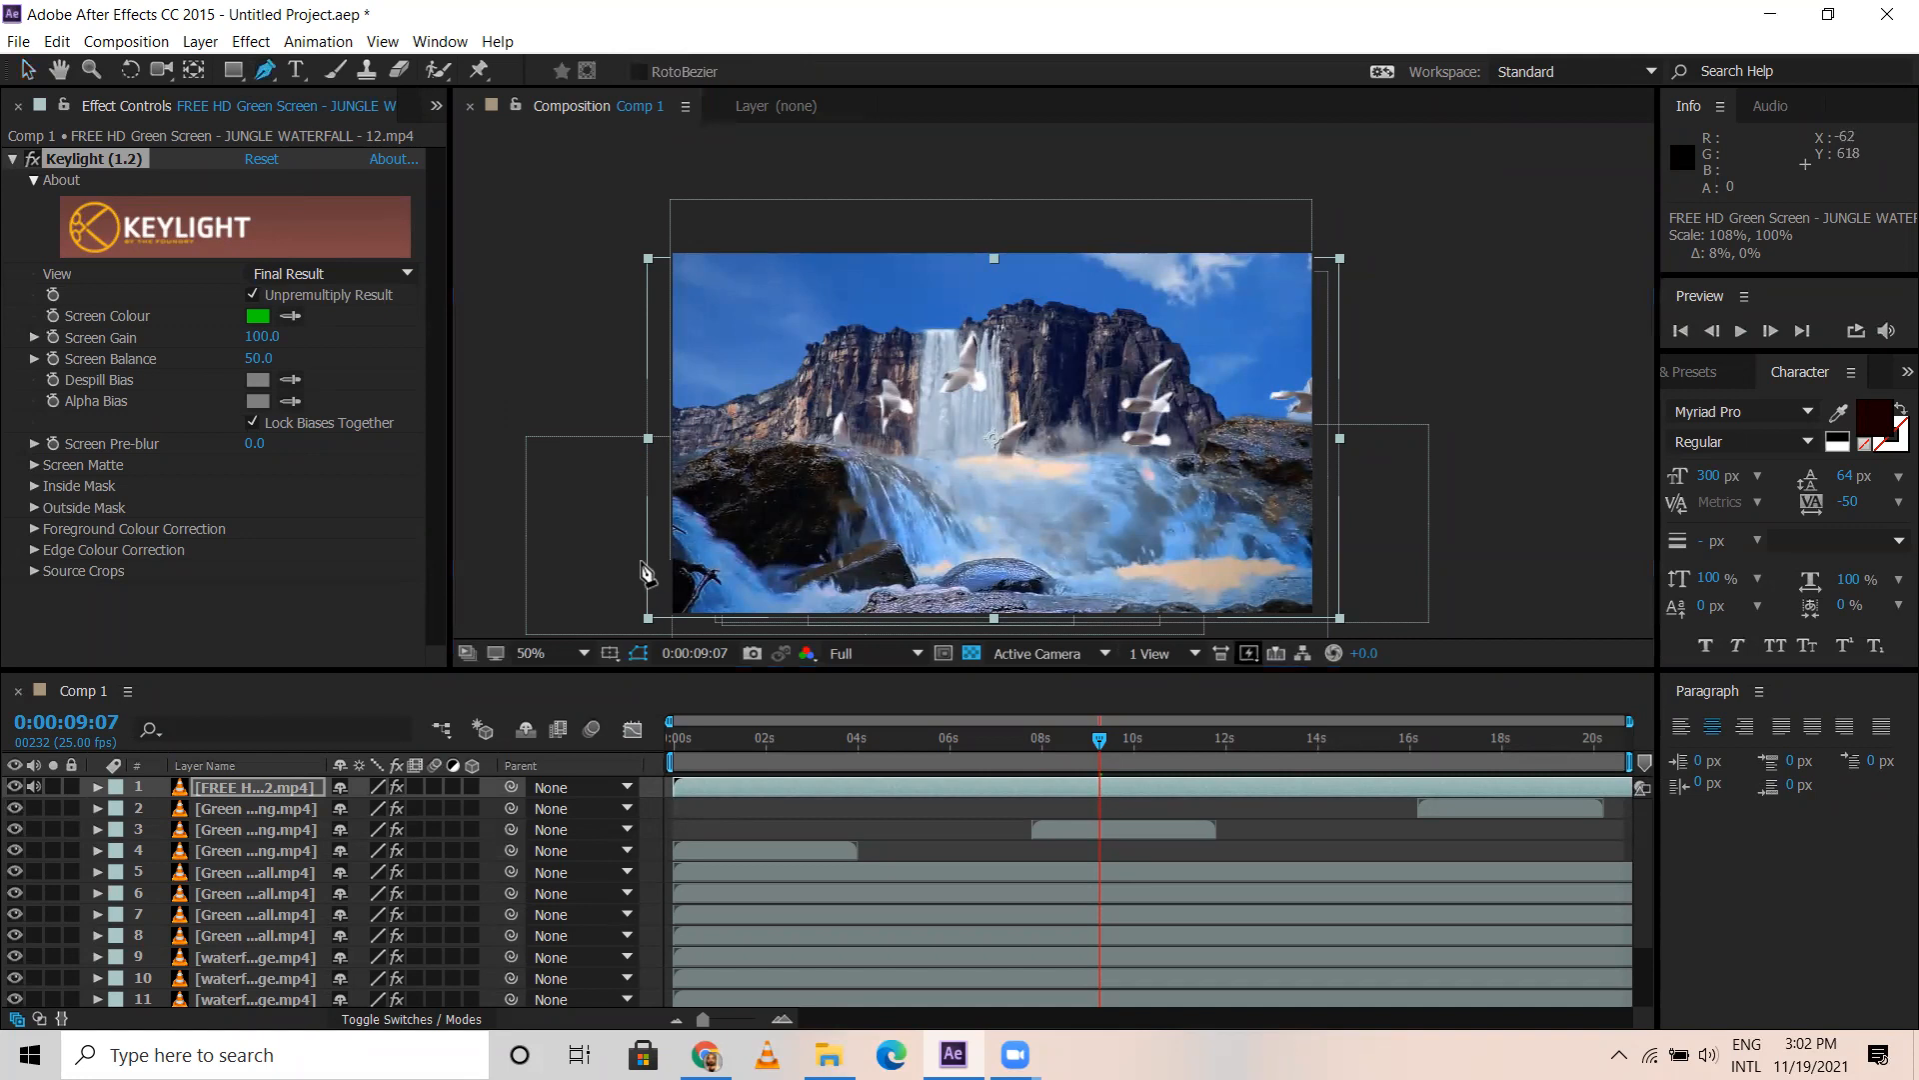
left_click(642, 556)
left_click(705, 556)
left_click(759, 567)
left_click(825, 559)
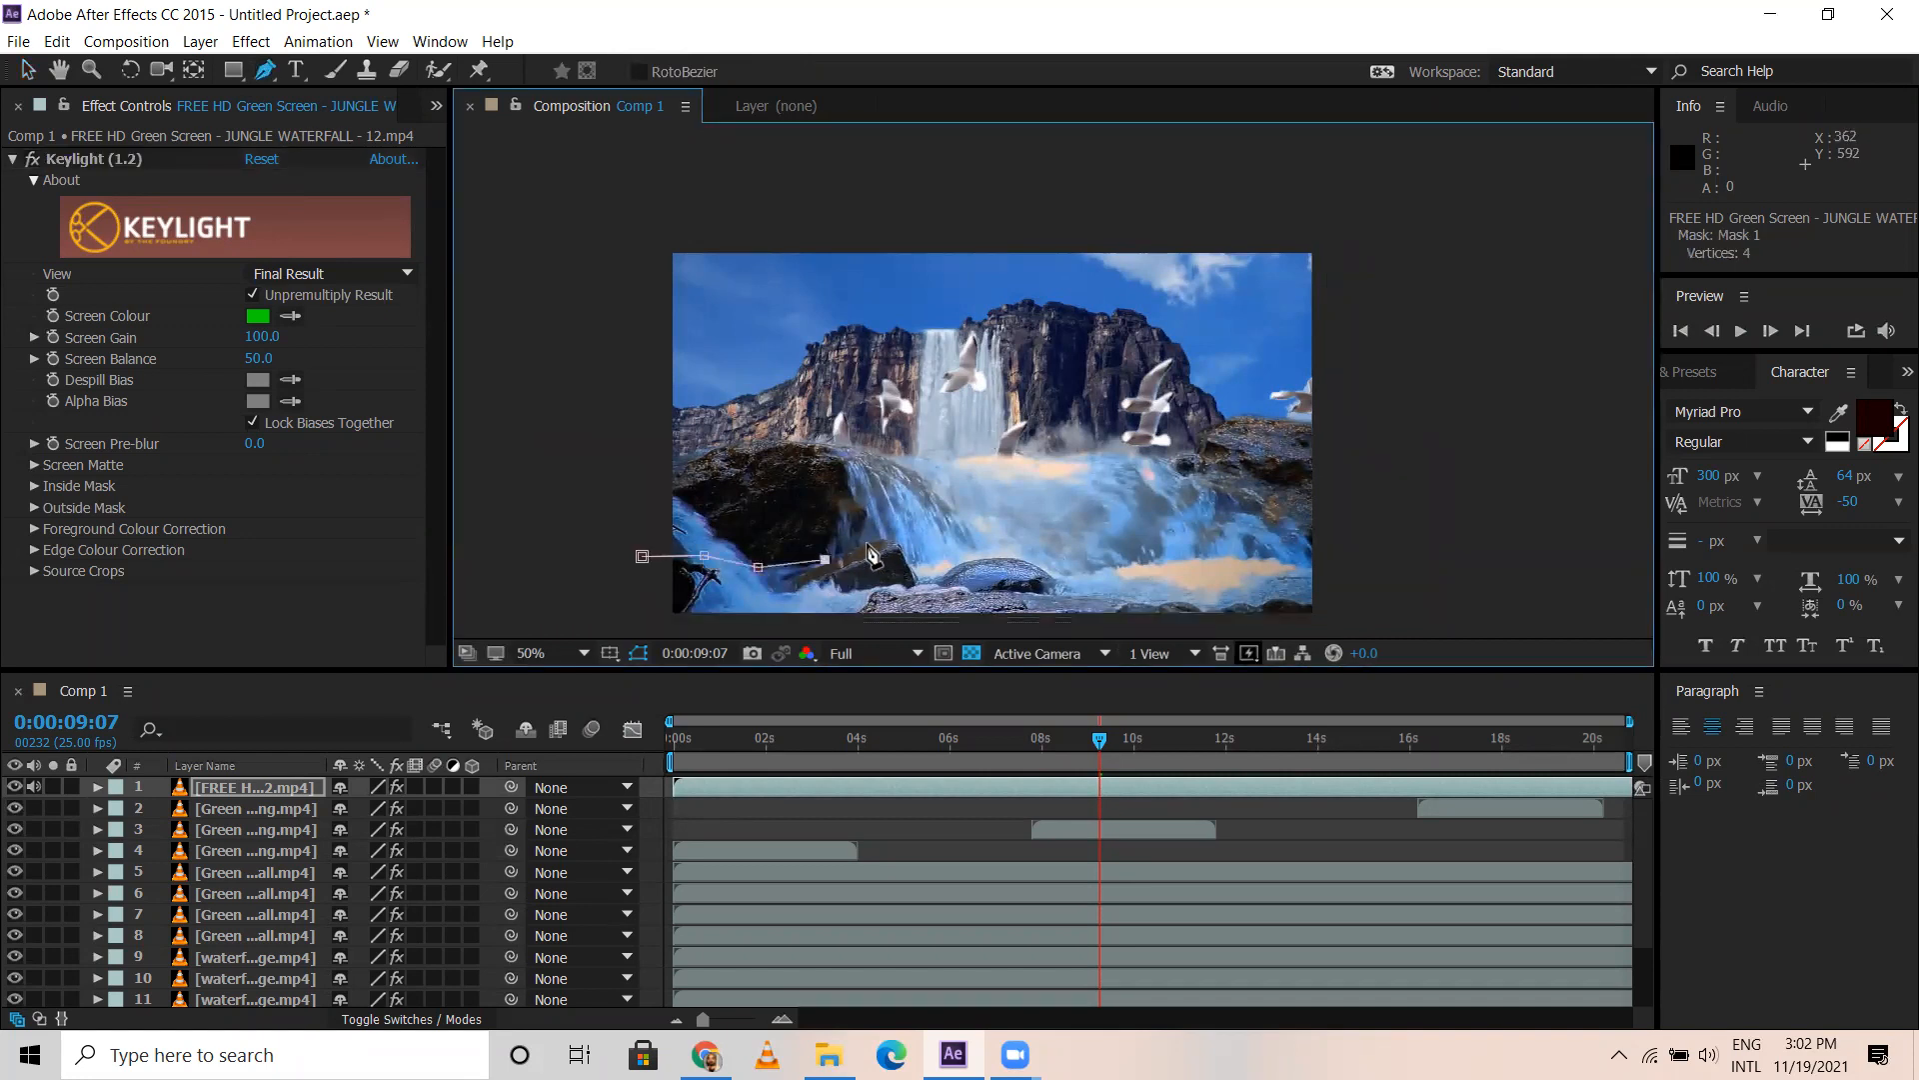
left_click(951, 530)
left_click(1061, 544)
left_click(1120, 538)
left_click(1248, 528)
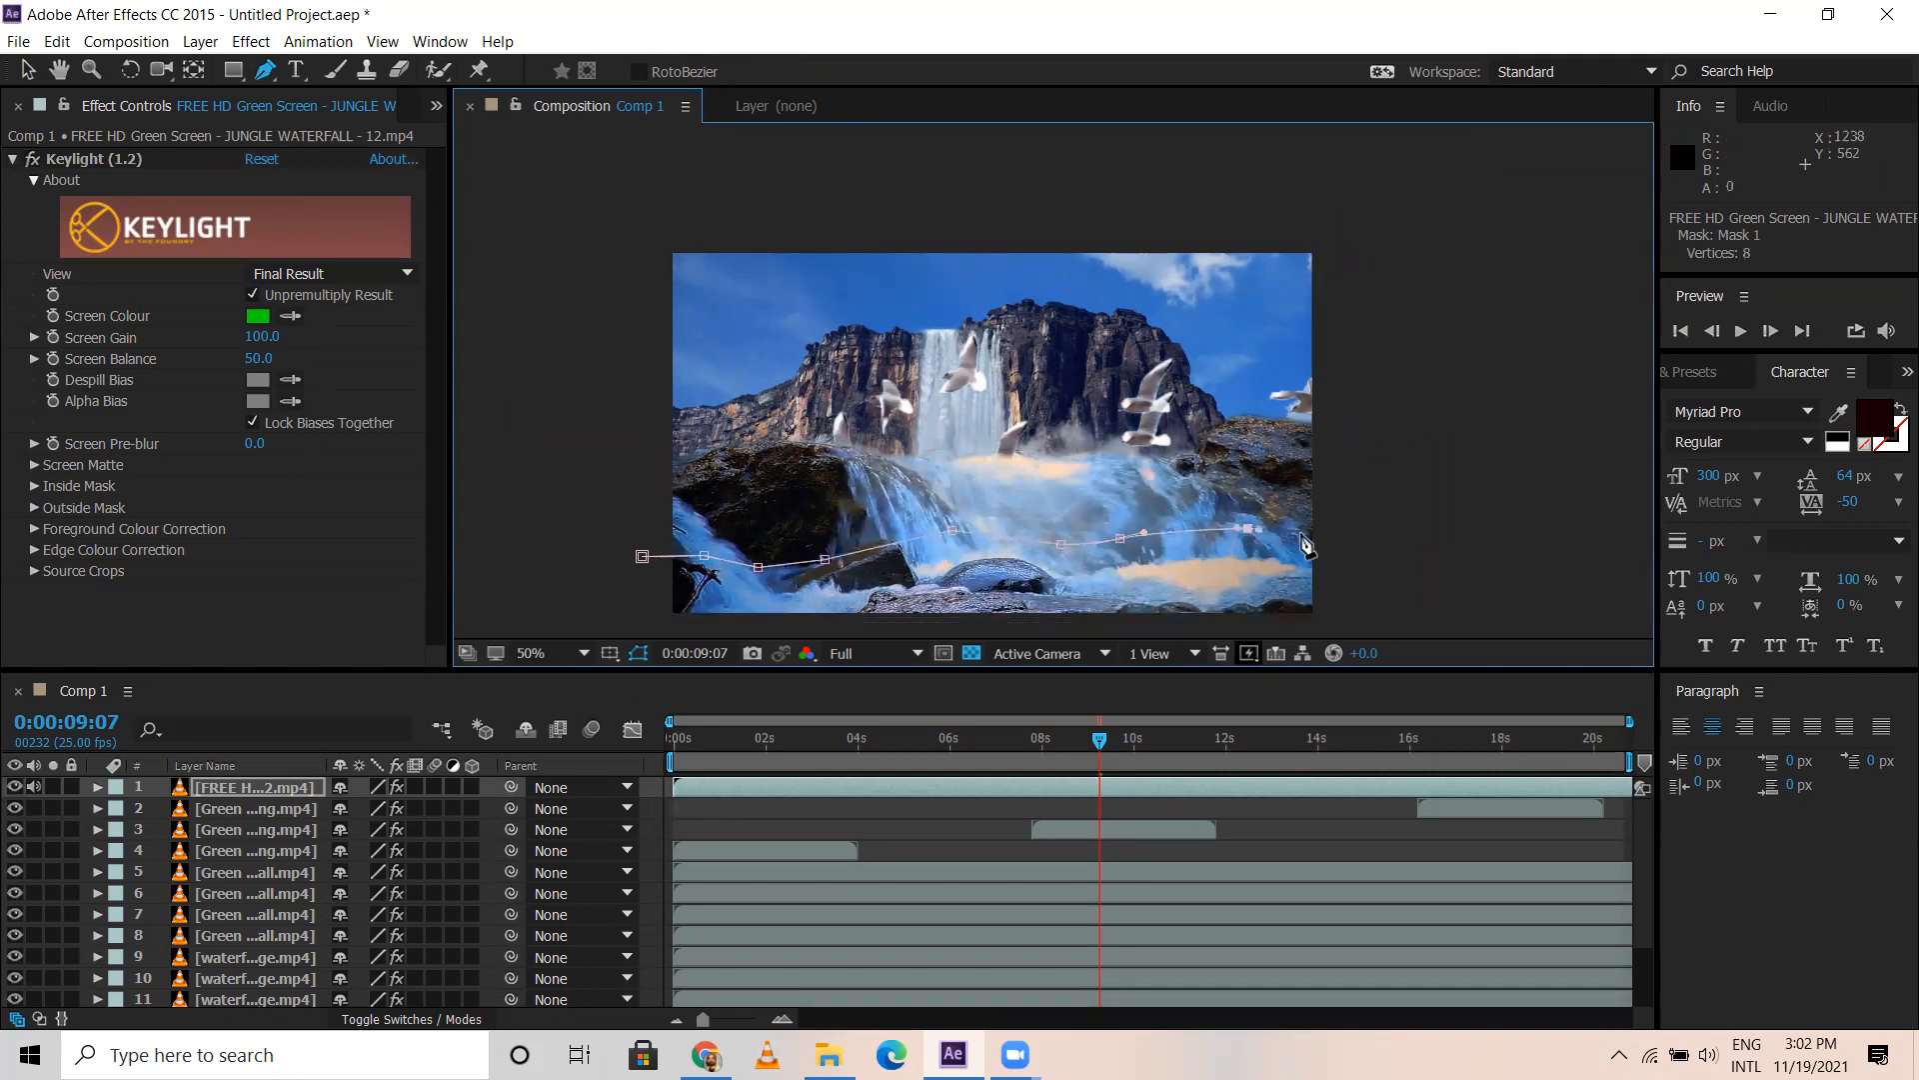
left_click(1322, 548)
left_click(1386, 526)
left_click(1395, 418)
left_click(1318, 333)
left_click(1109, 329)
left_click(818, 334)
left_click_drag(603, 435, 618, 505)
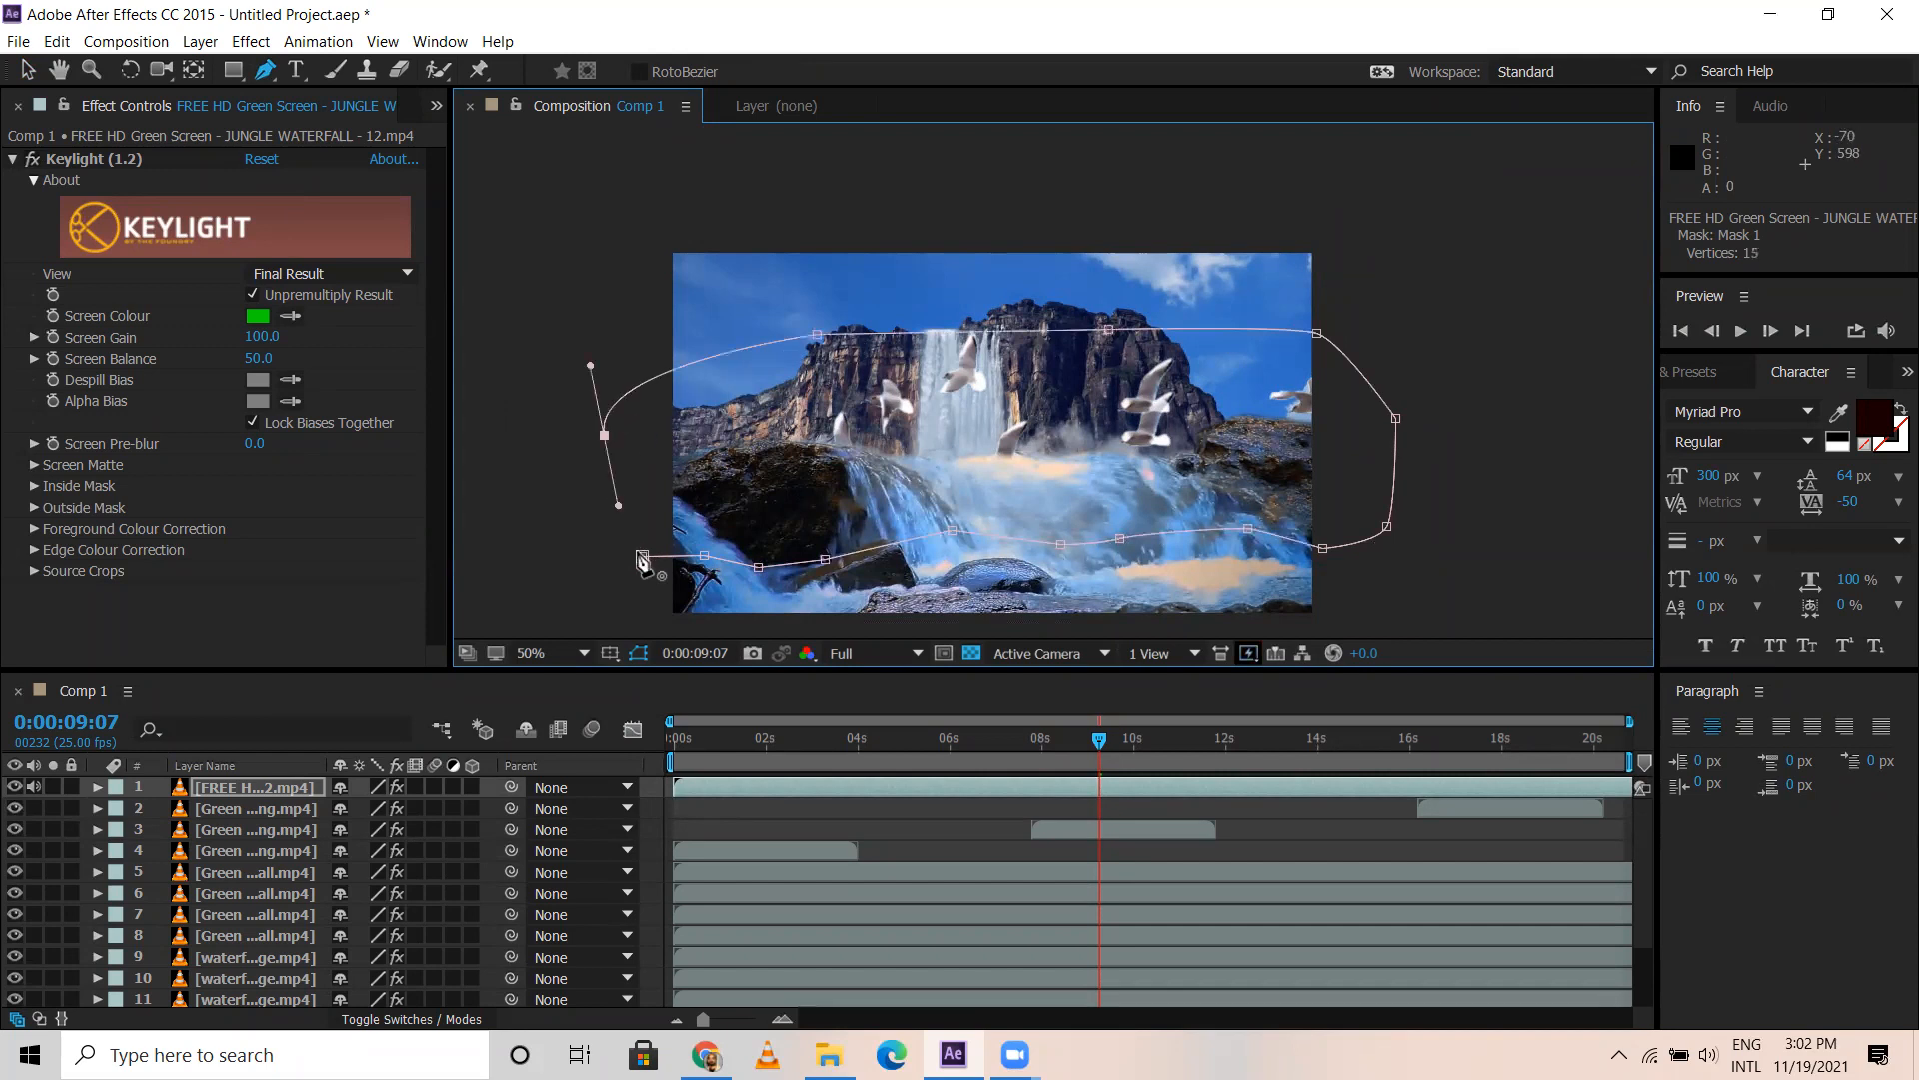
left_click(641, 557)
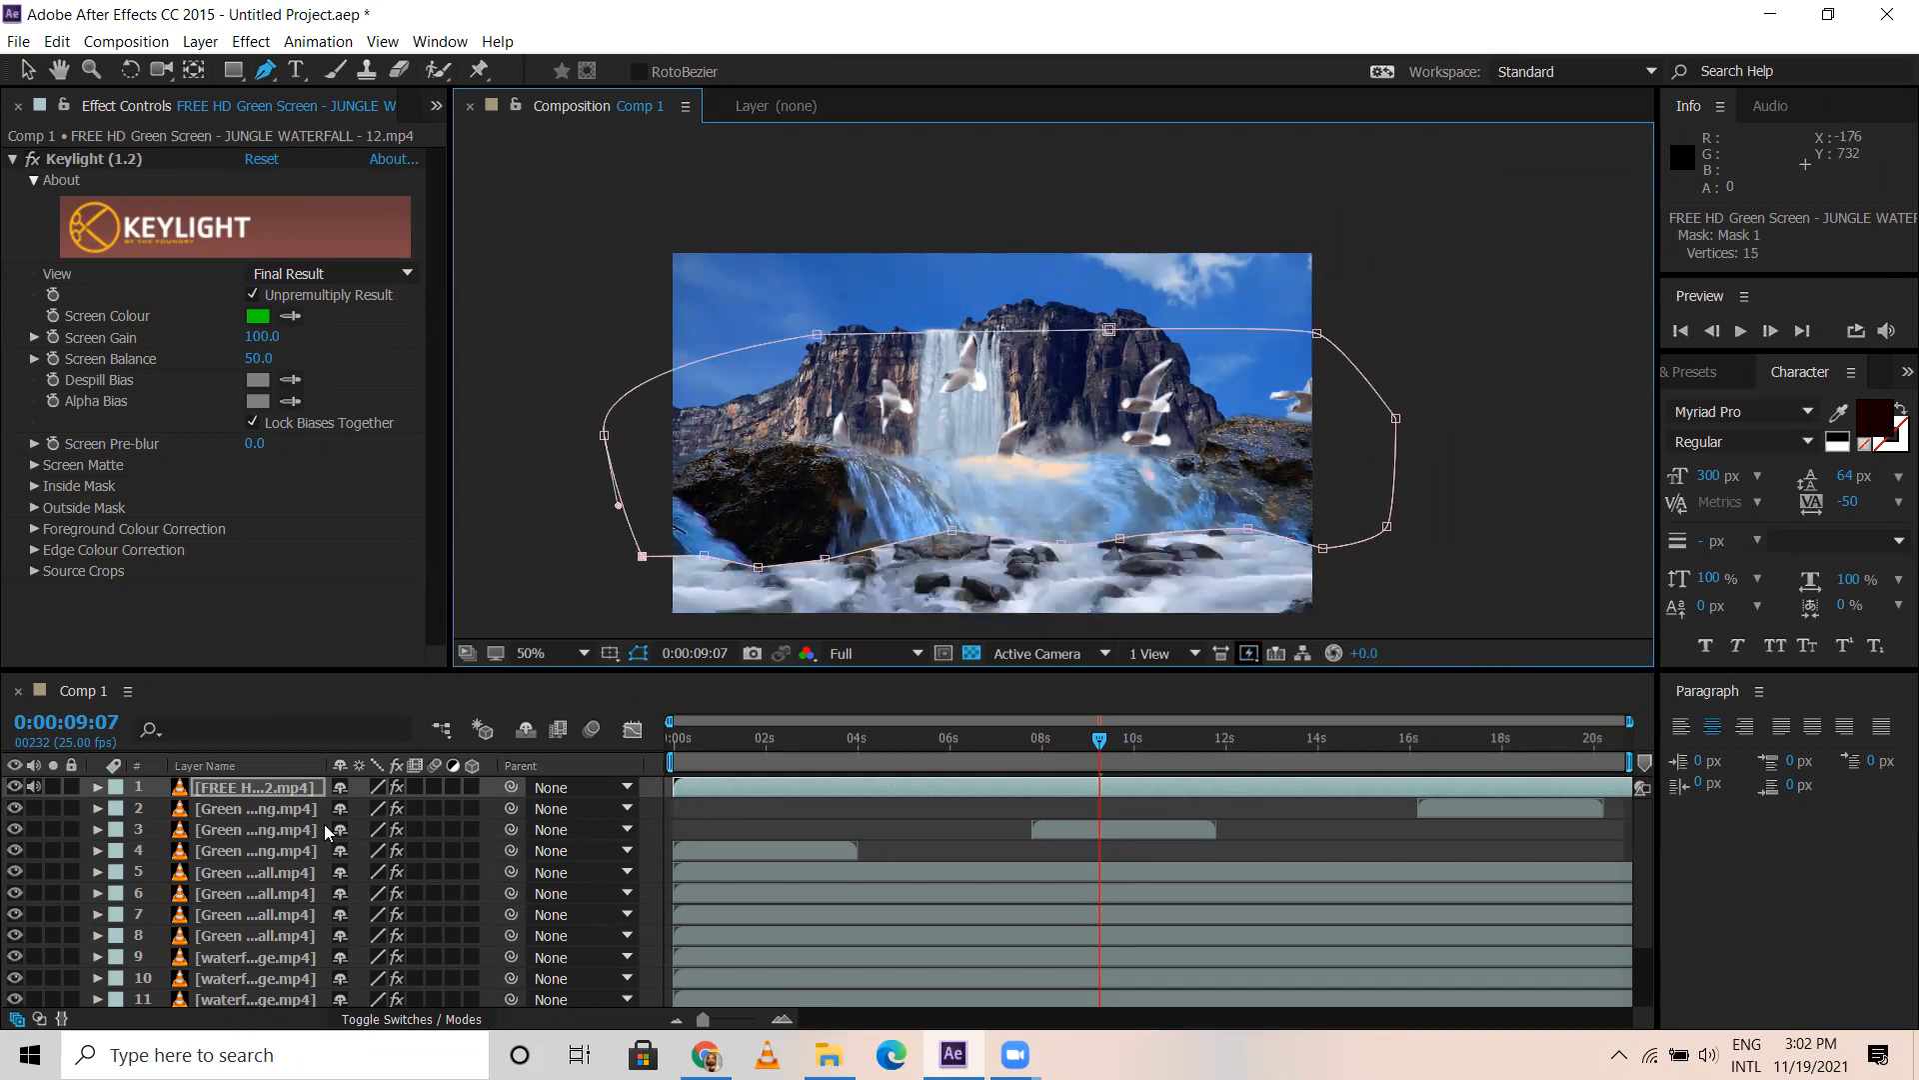
Invert the jungle waterfall layer's mask and set its Mask Feather to 68 pixels
left_click(95, 787)
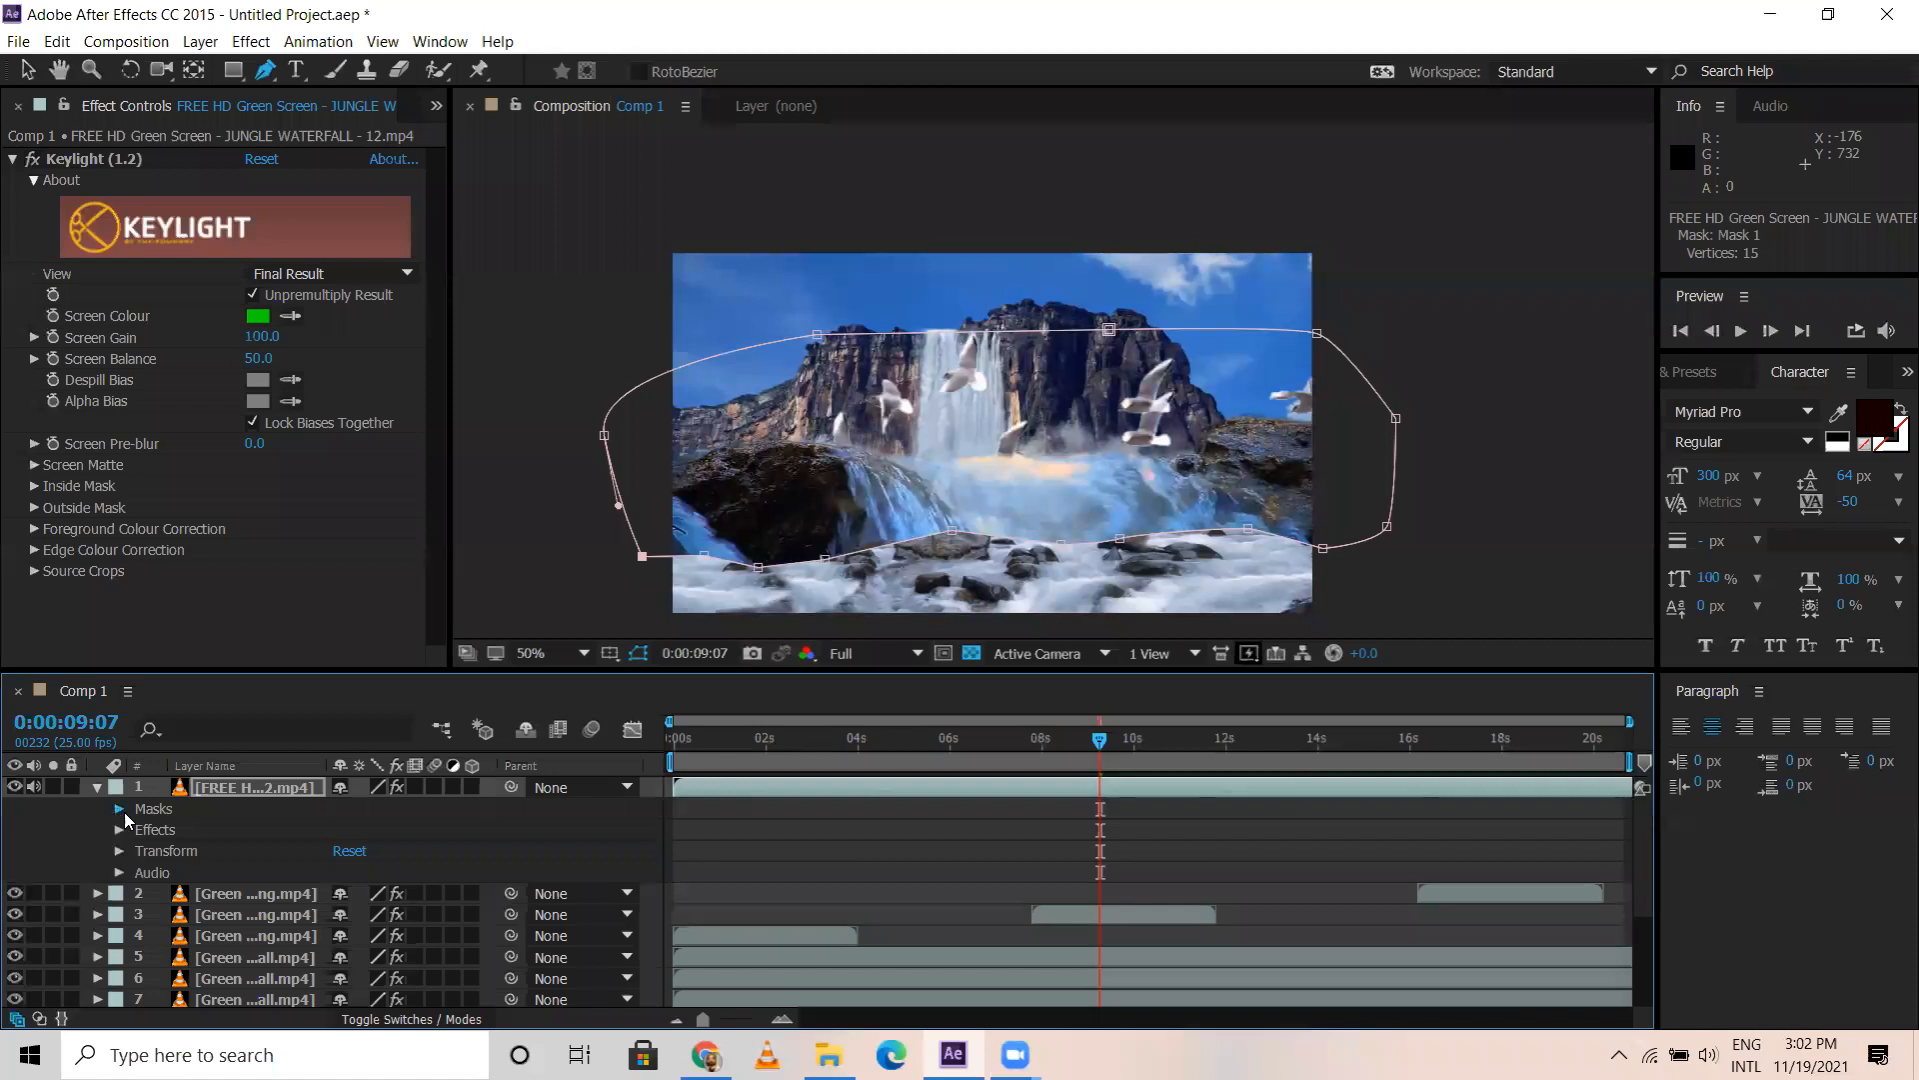
left_click(119, 809)
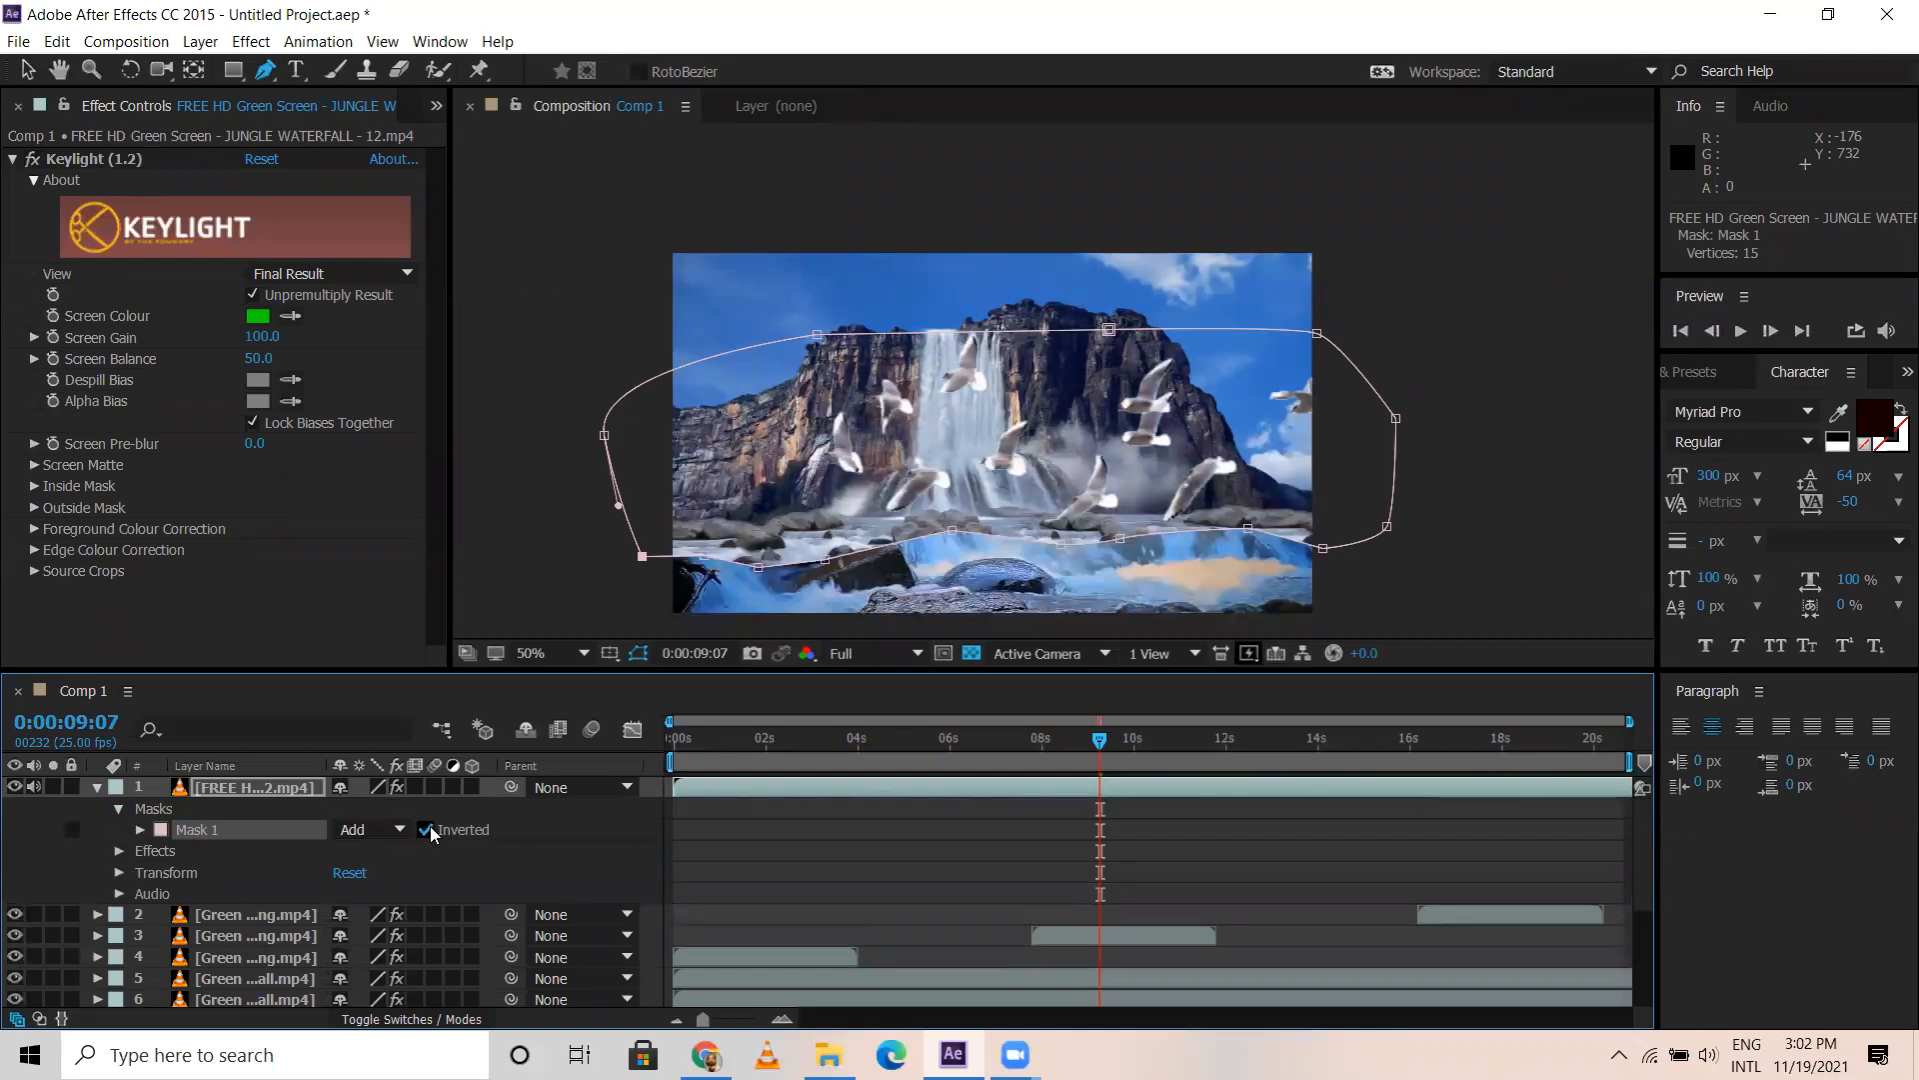
left_click(139, 830)
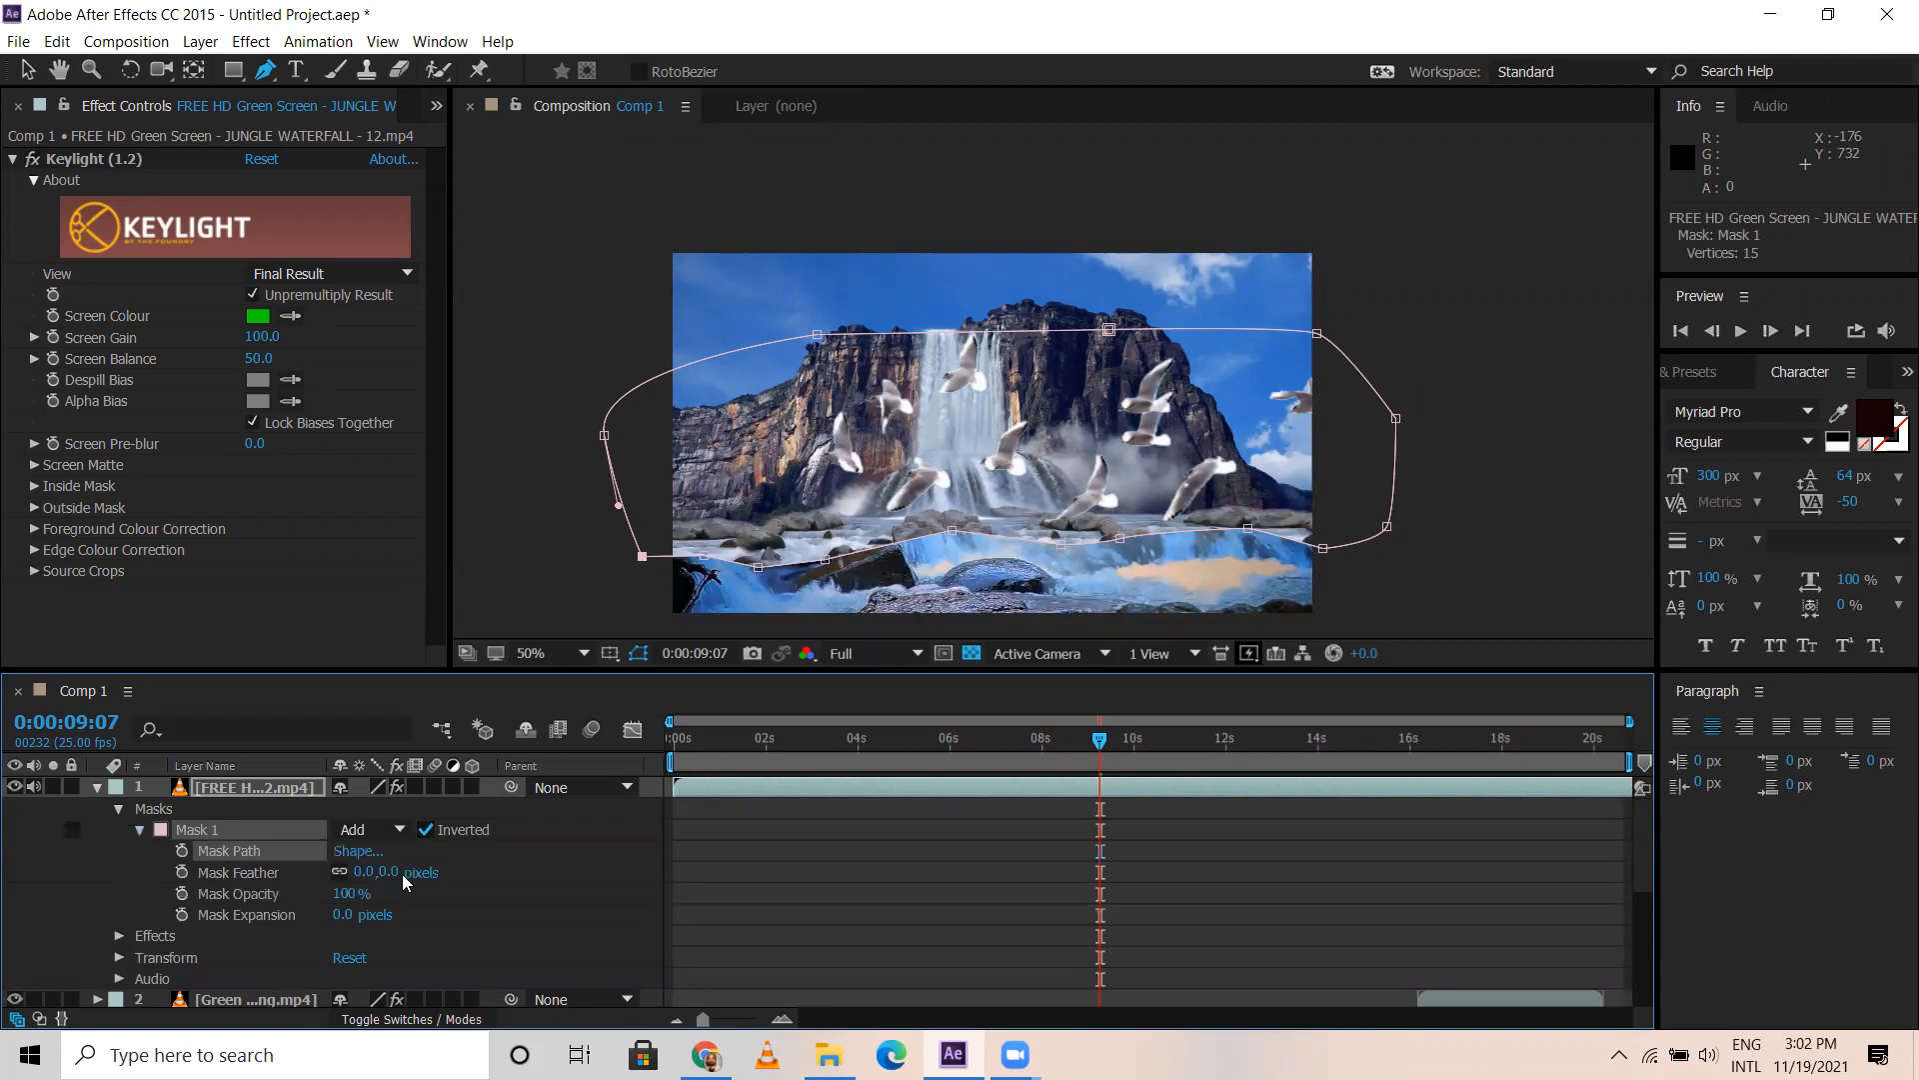
left_click_drag(387, 877, 485, 877)
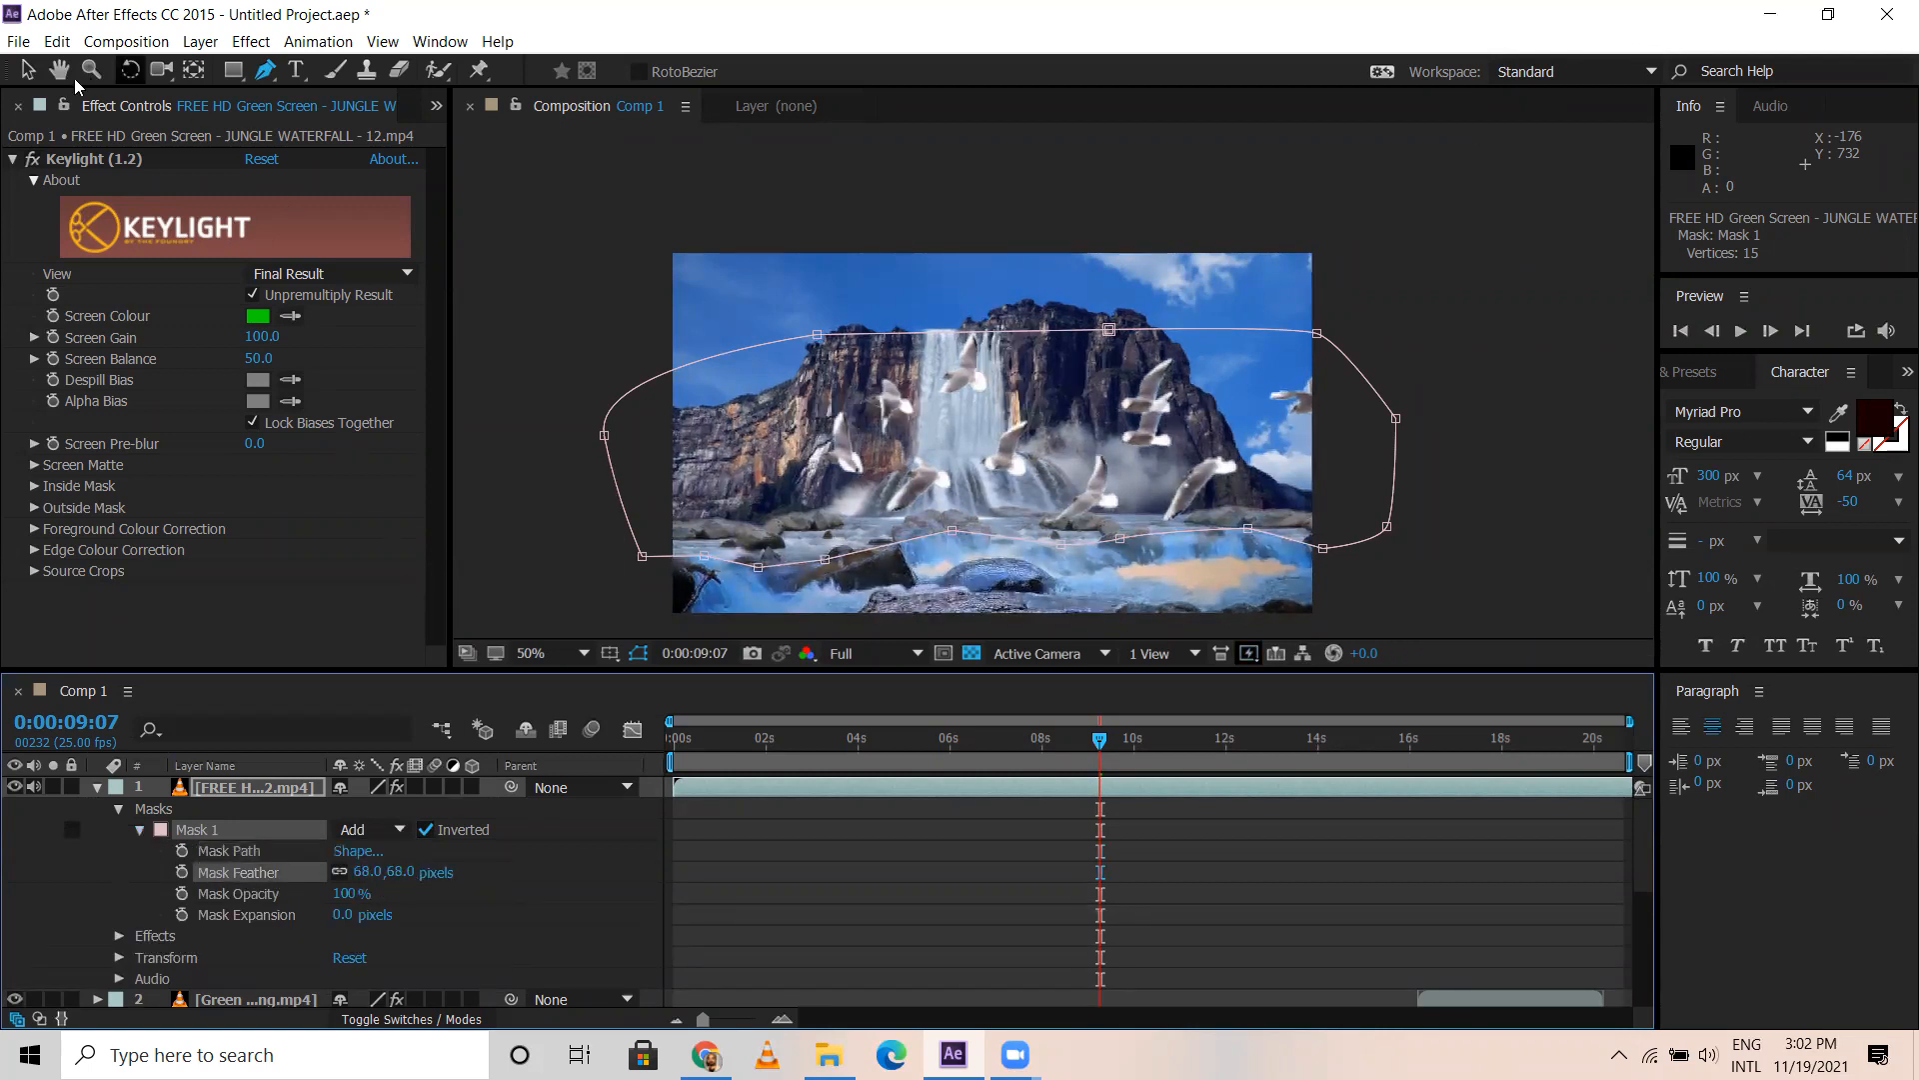
left_click(27, 69)
left_click(533, 376)
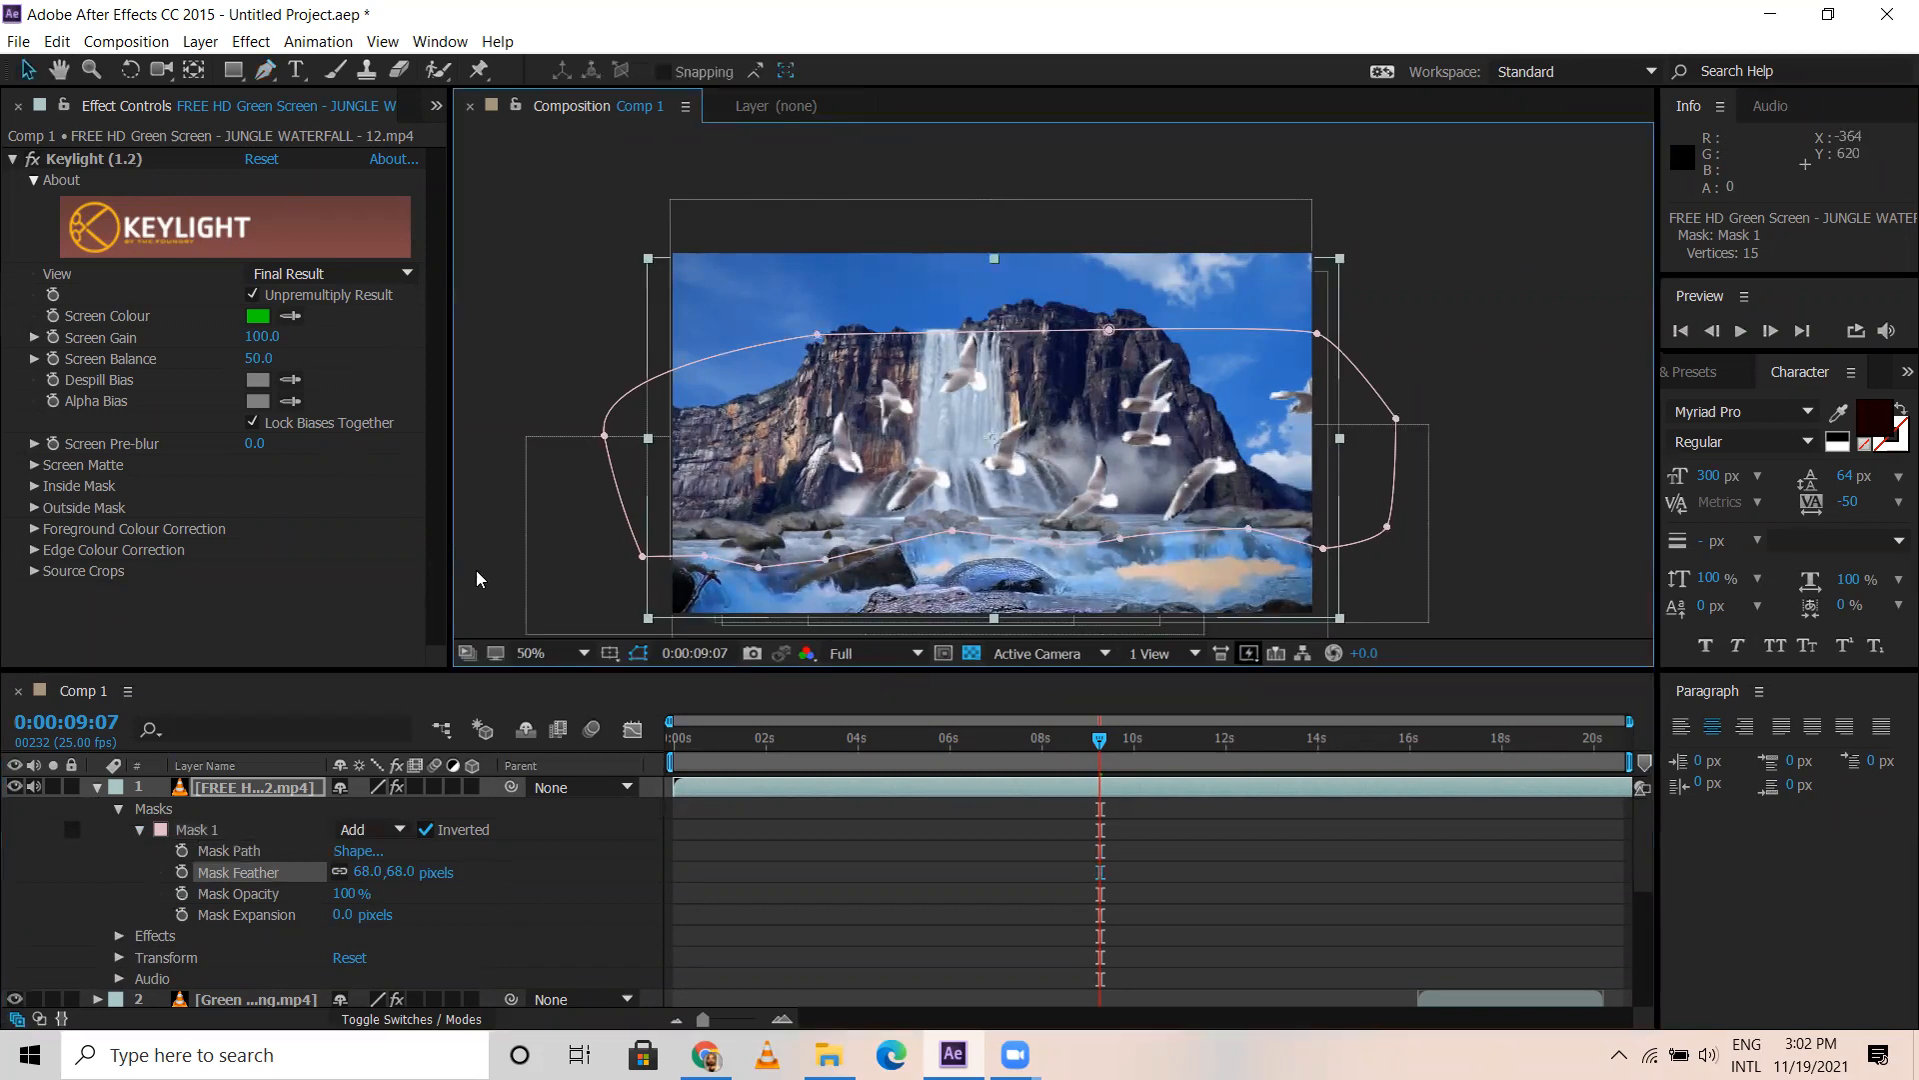
left_click(98, 787)
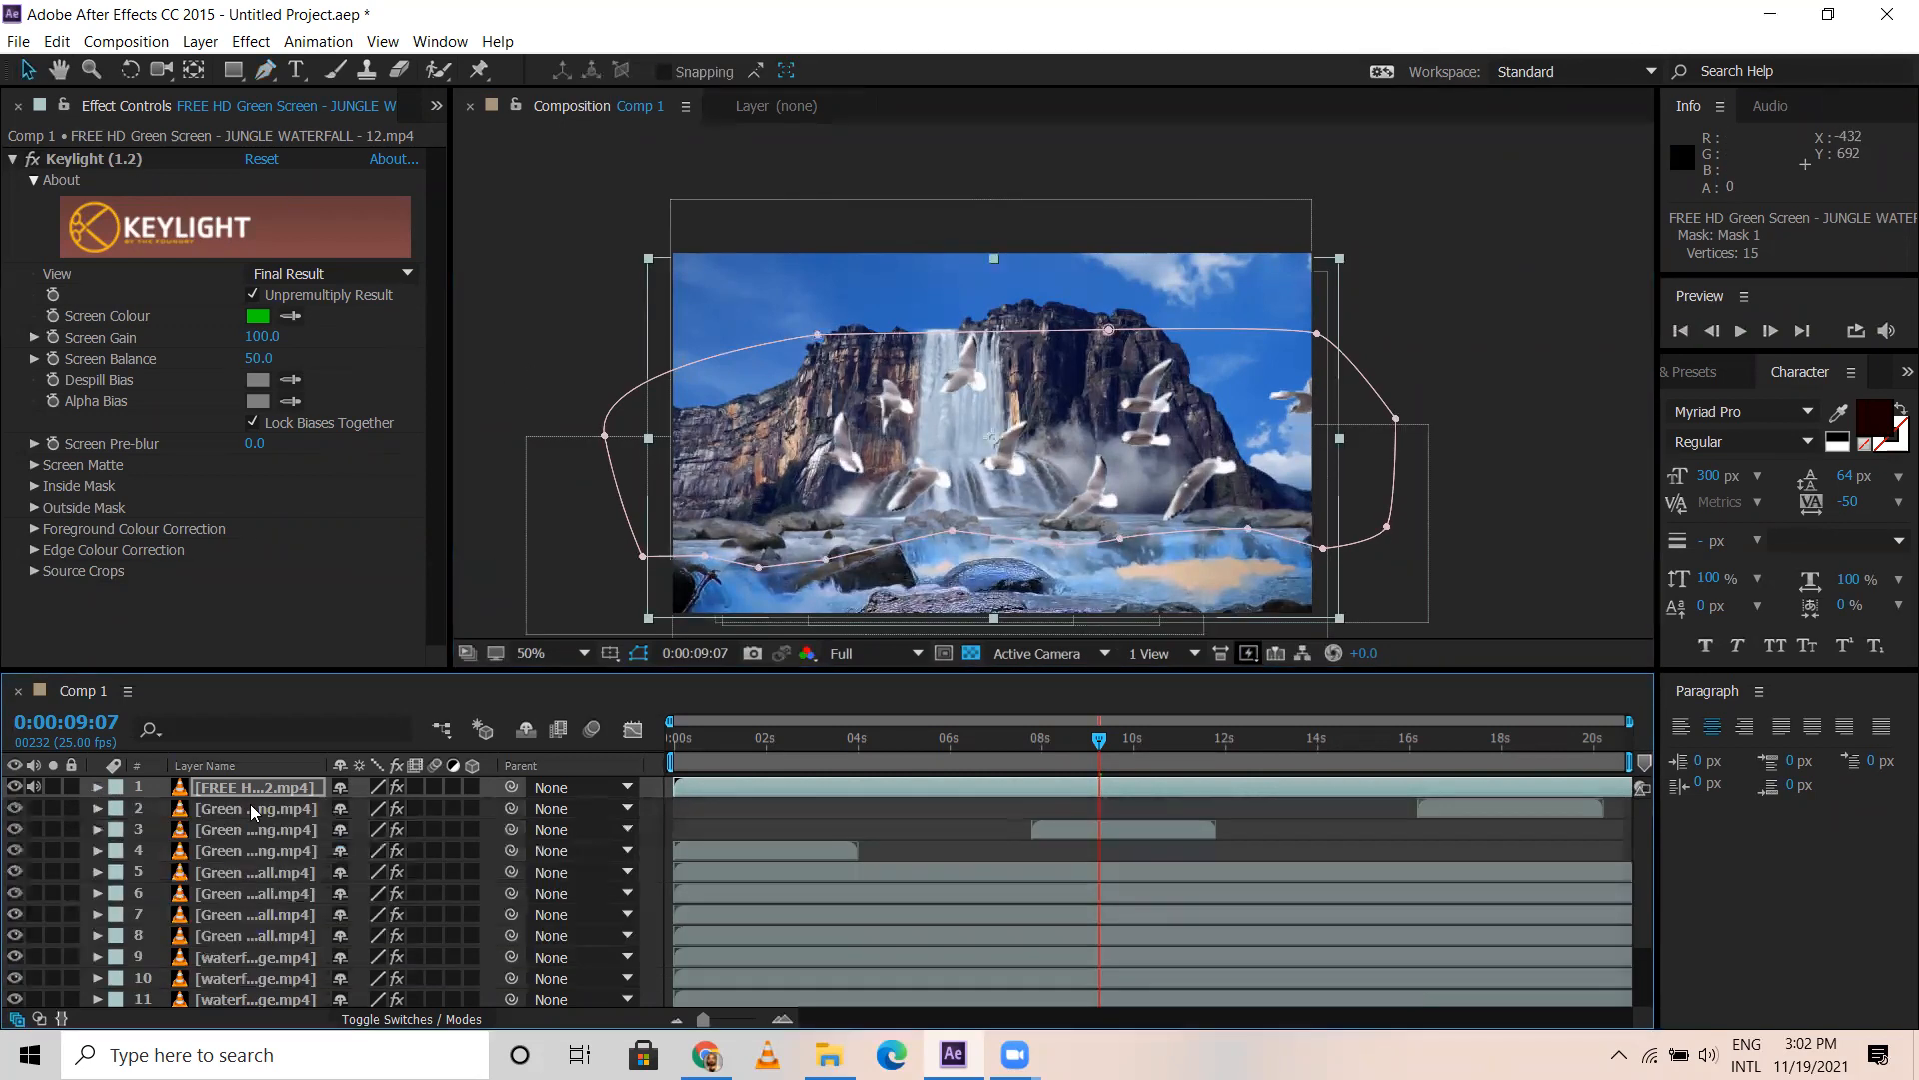
Split the jungle waterfall layer at 0:00:06:15 and delete the part before the cut
left_click(249, 806)
left_click(746, 740)
left_click_drag(760, 746, 978, 764)
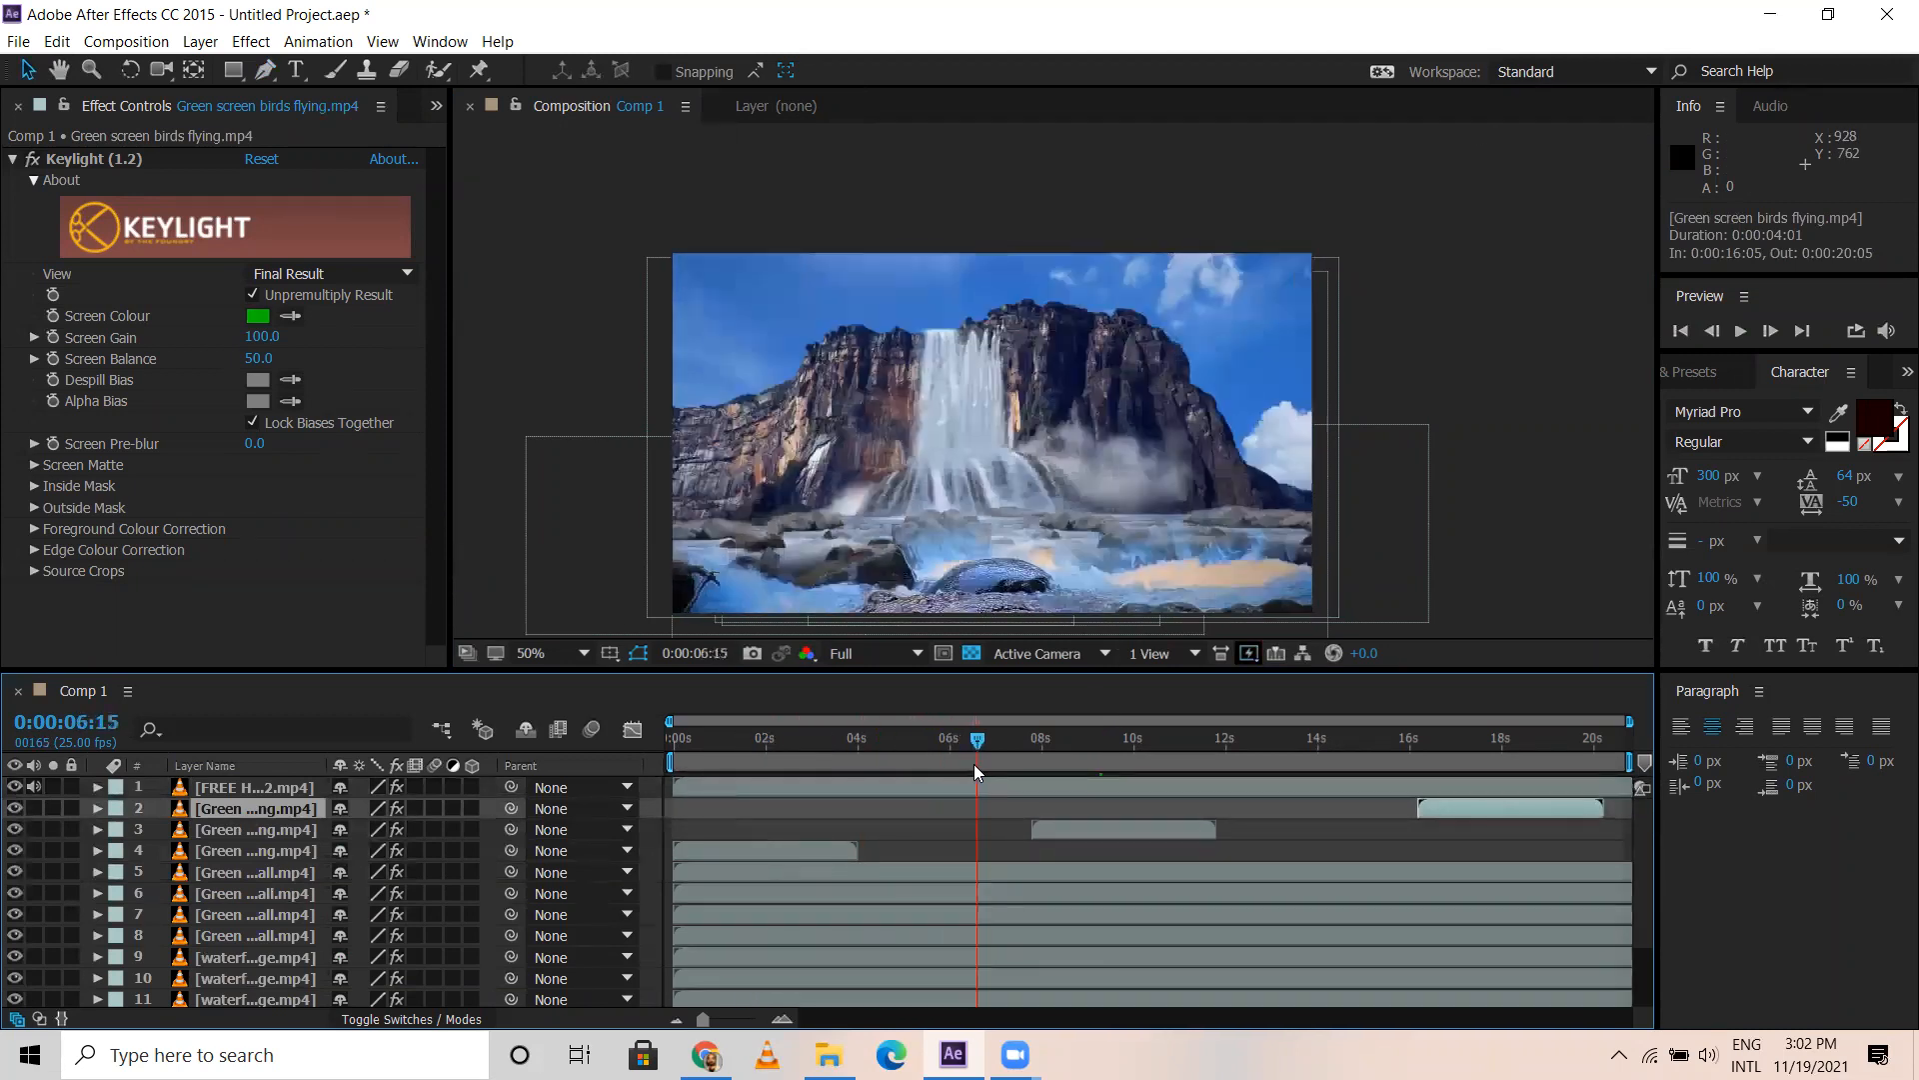
left_click(968, 791)
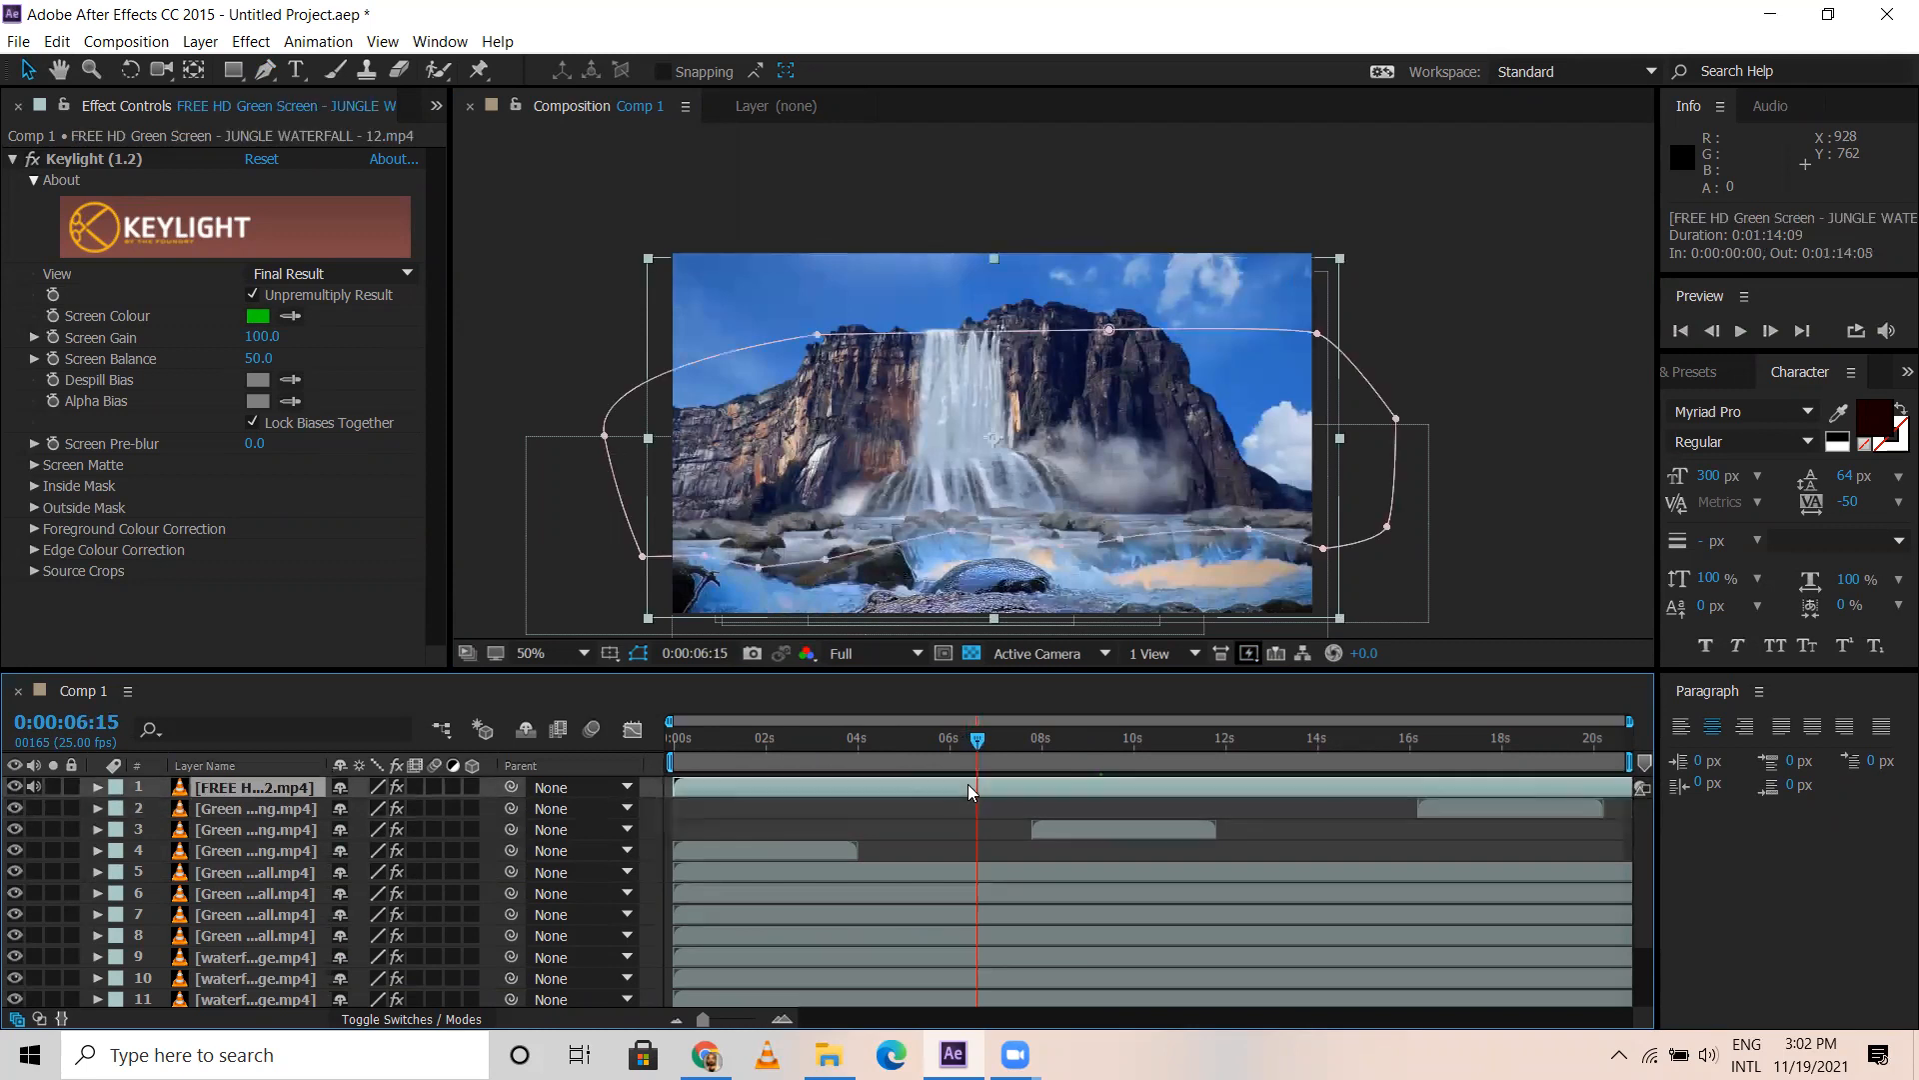
key("ctrl+shift+d")
left_click(952, 808)
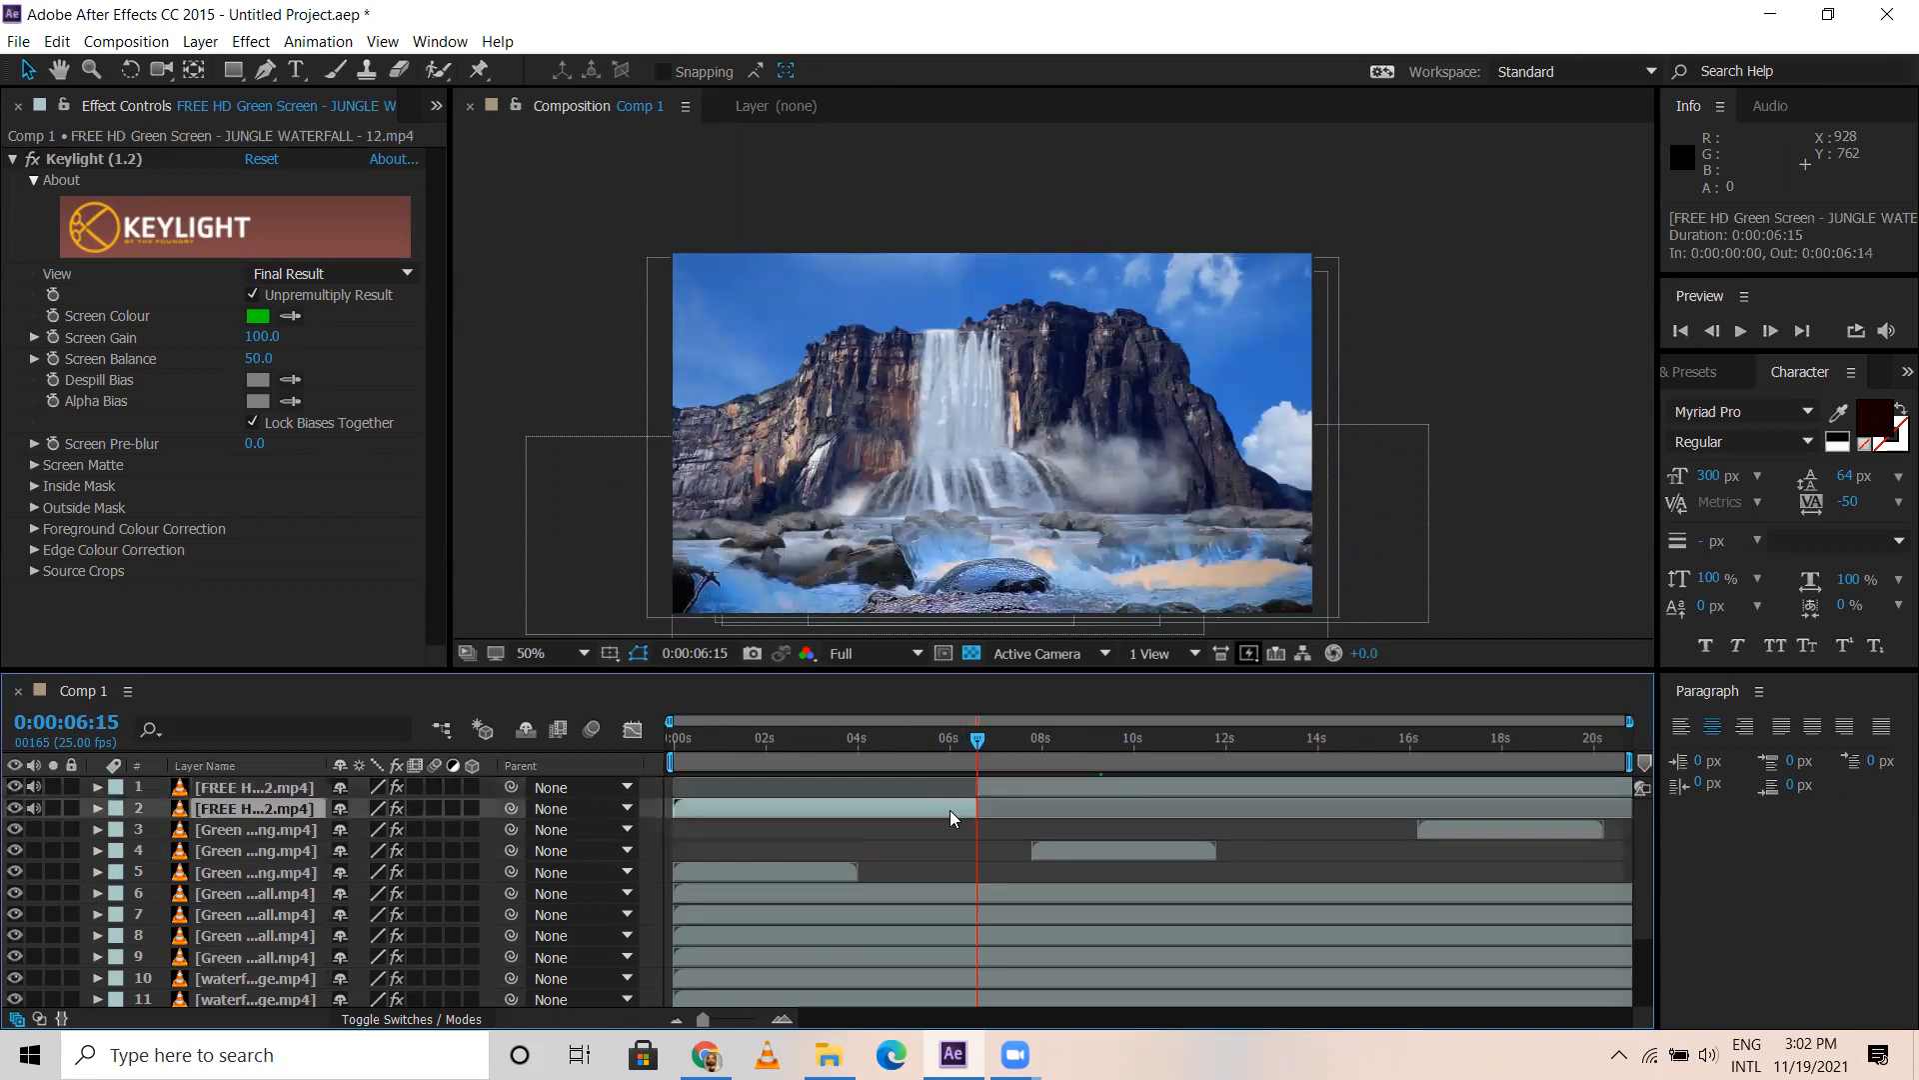
key("Delete")
Move the remaining jungle waterfall clip so it starts at 0:00:00:00
key("Home")
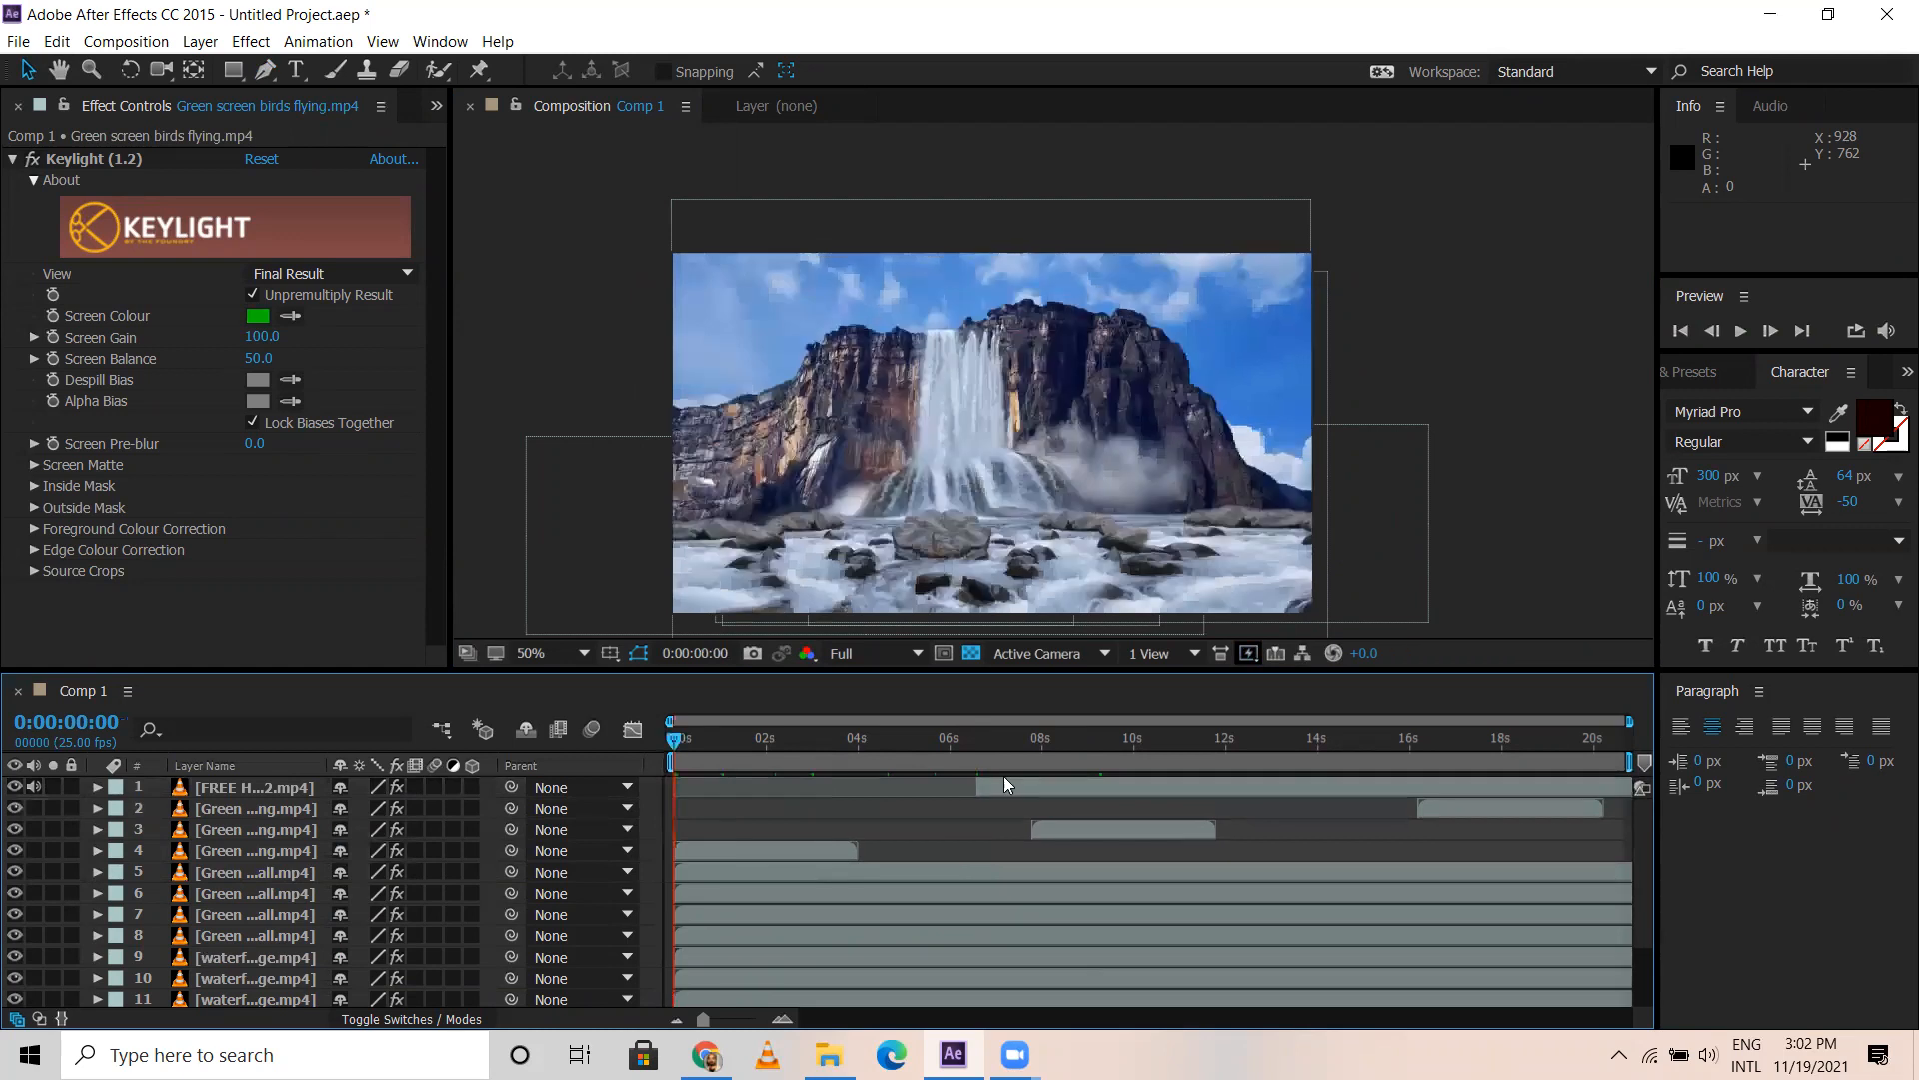
left_click(1001, 790)
key("bracketleft")
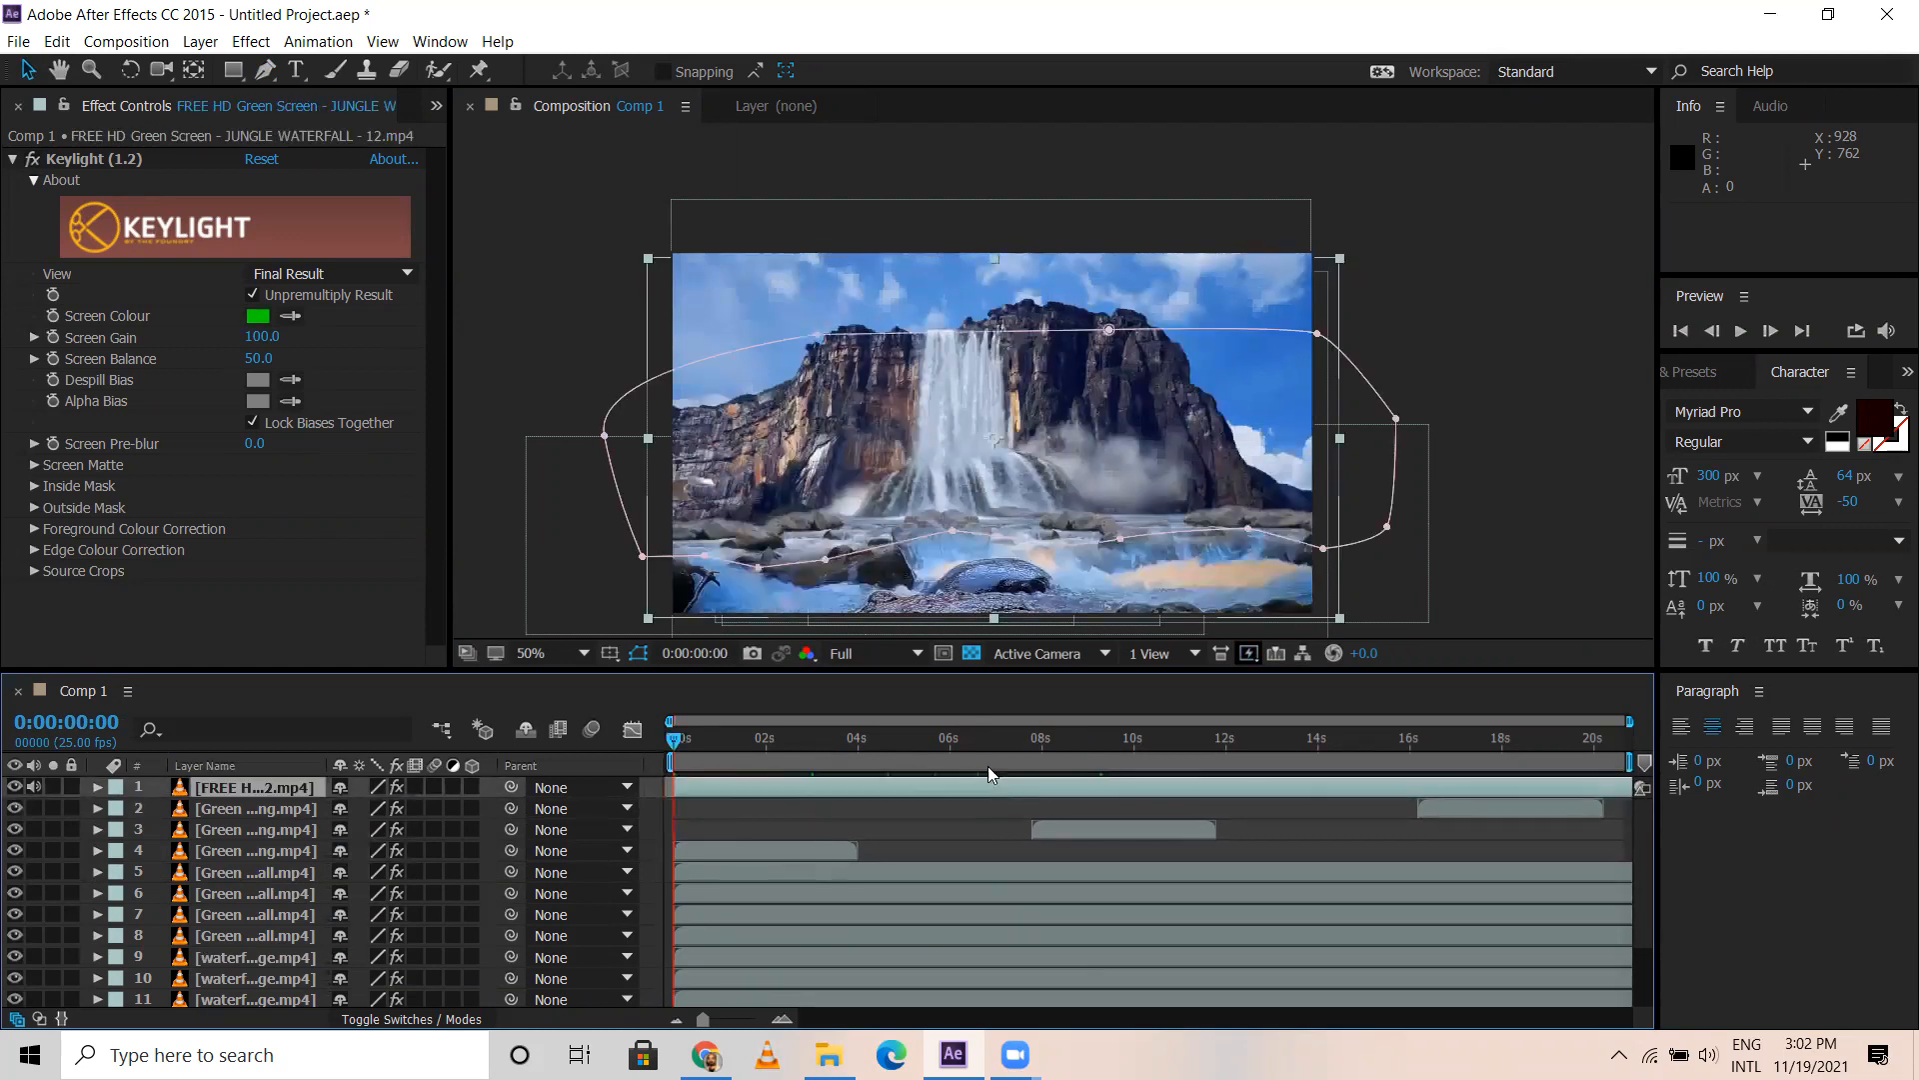
Check the scene up to 0:00:18:06 and set the jungle waterfall mask's Mask Expansion to -164 pixels
left_click_drag(744, 736, 857, 743)
left_click(1079, 747)
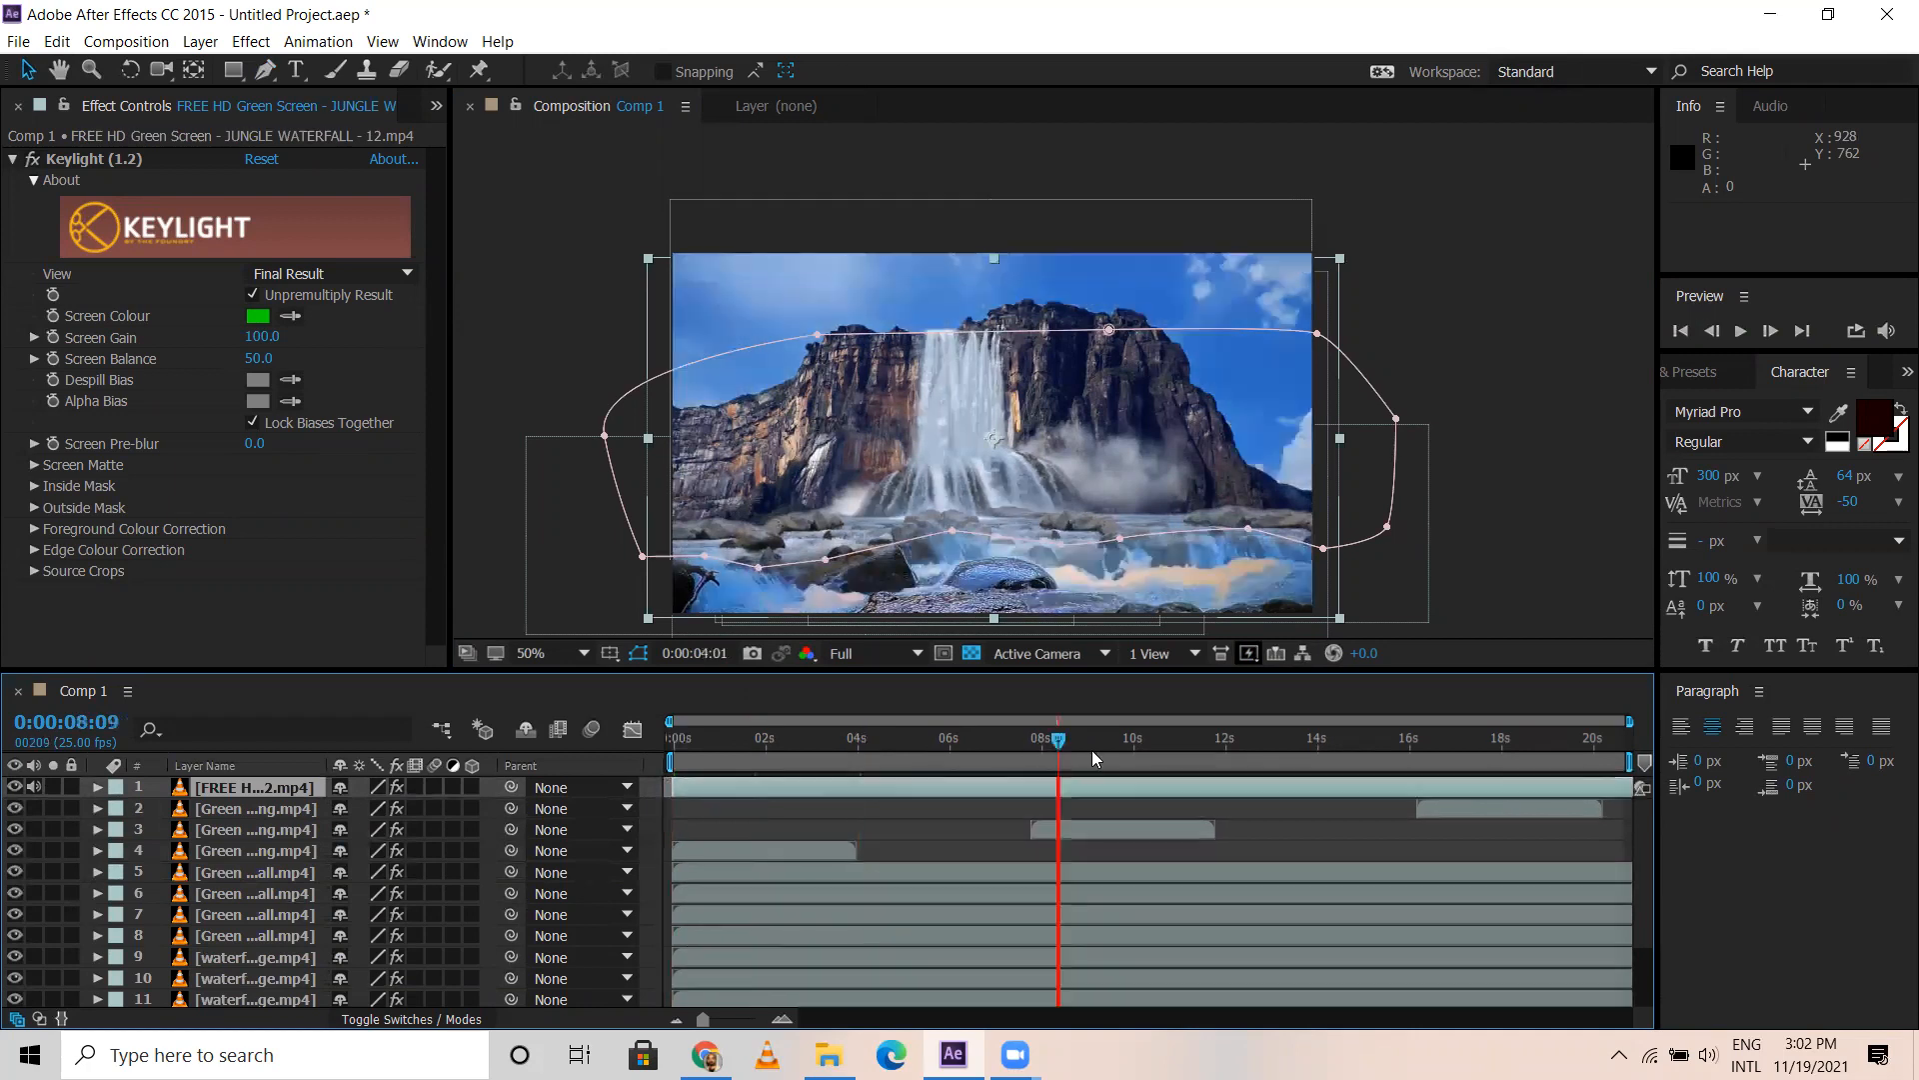
left_click(1190, 748)
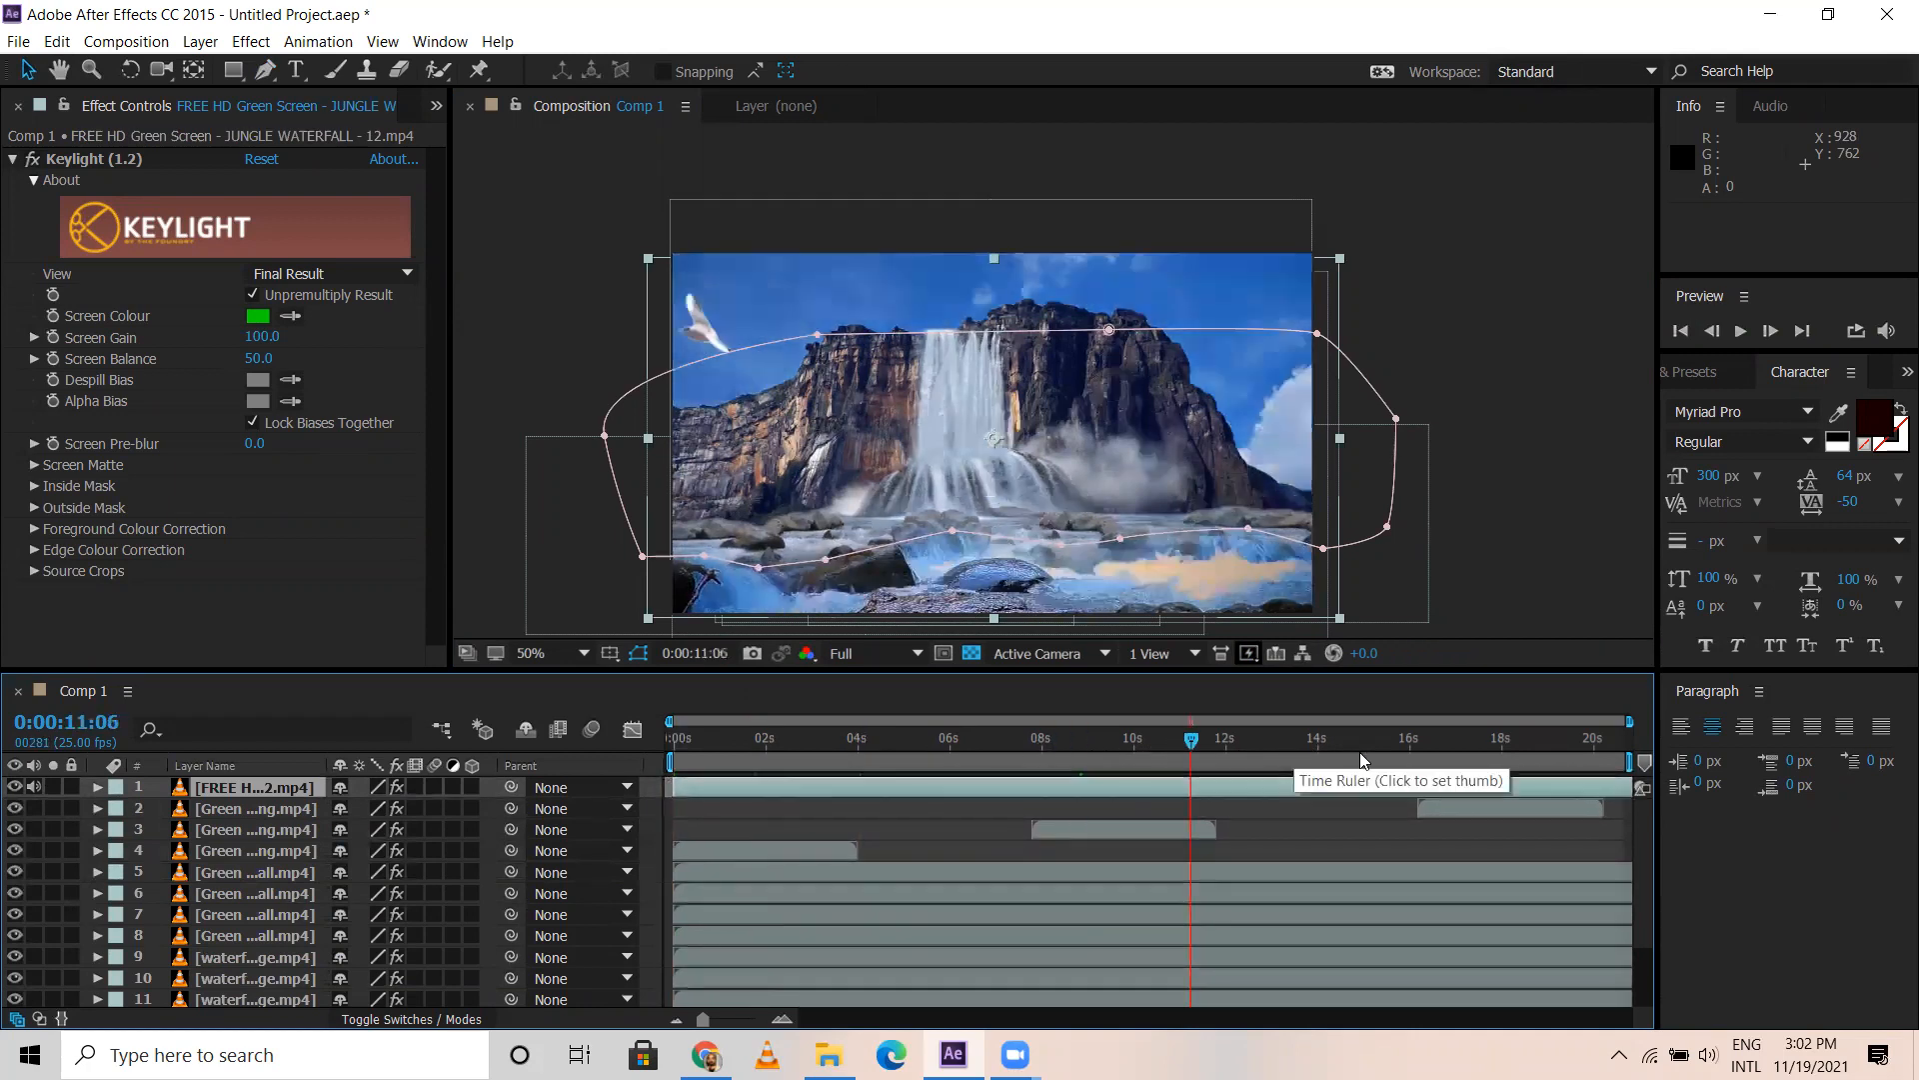
left_click(1411, 756)
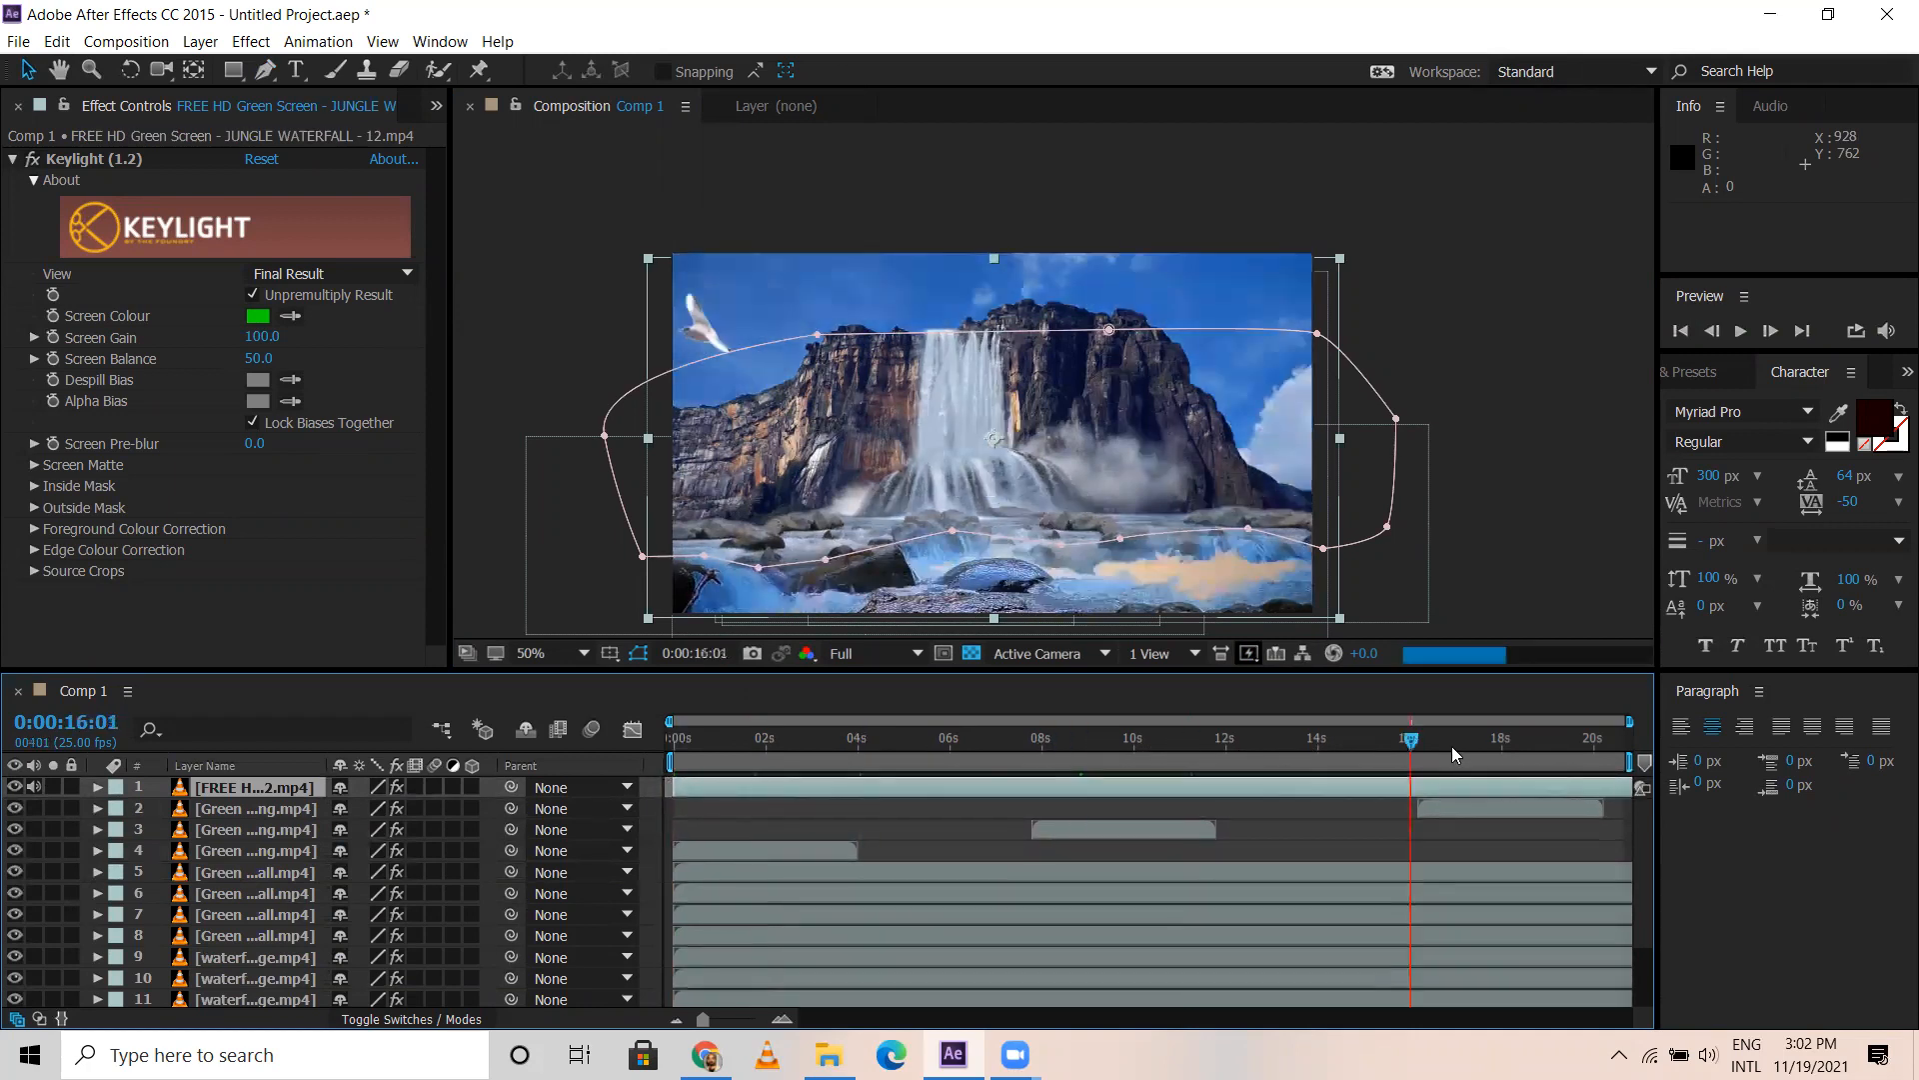
left_click(1512, 744)
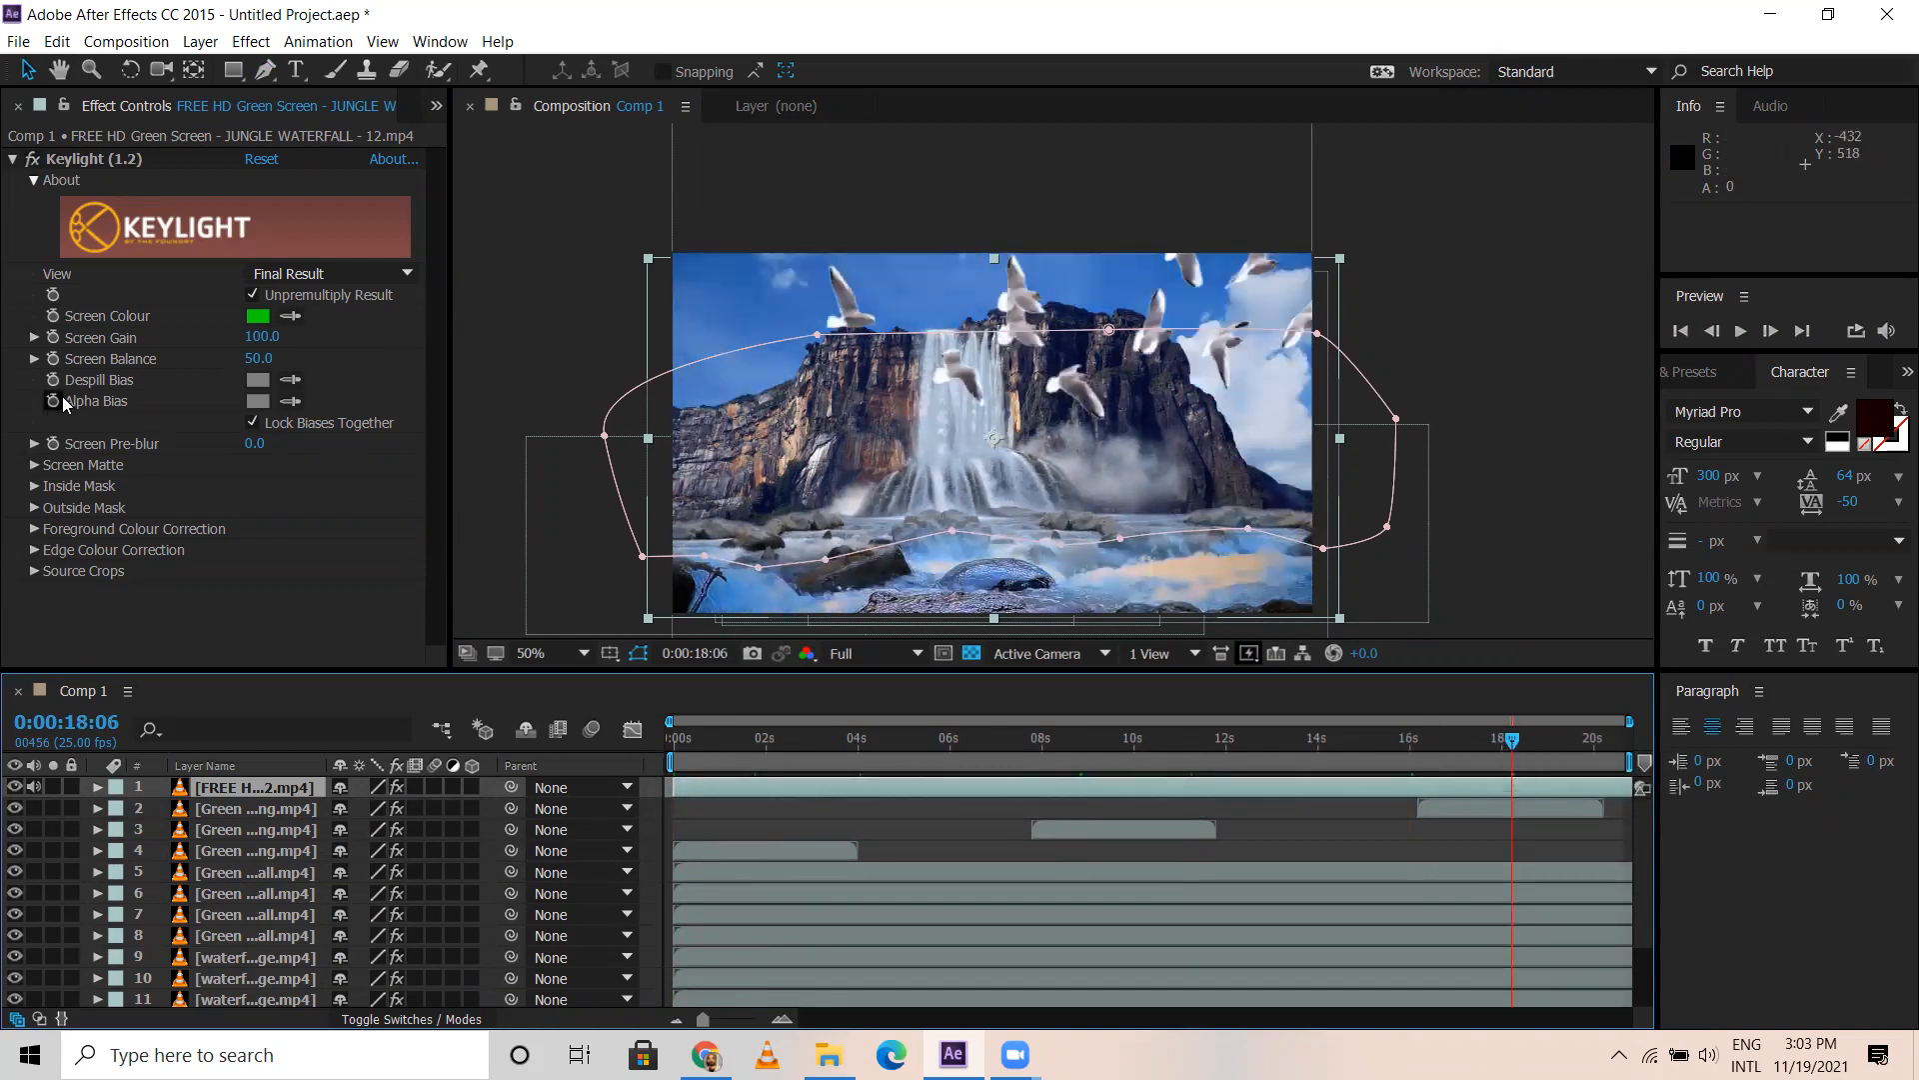
left_click(98, 788)
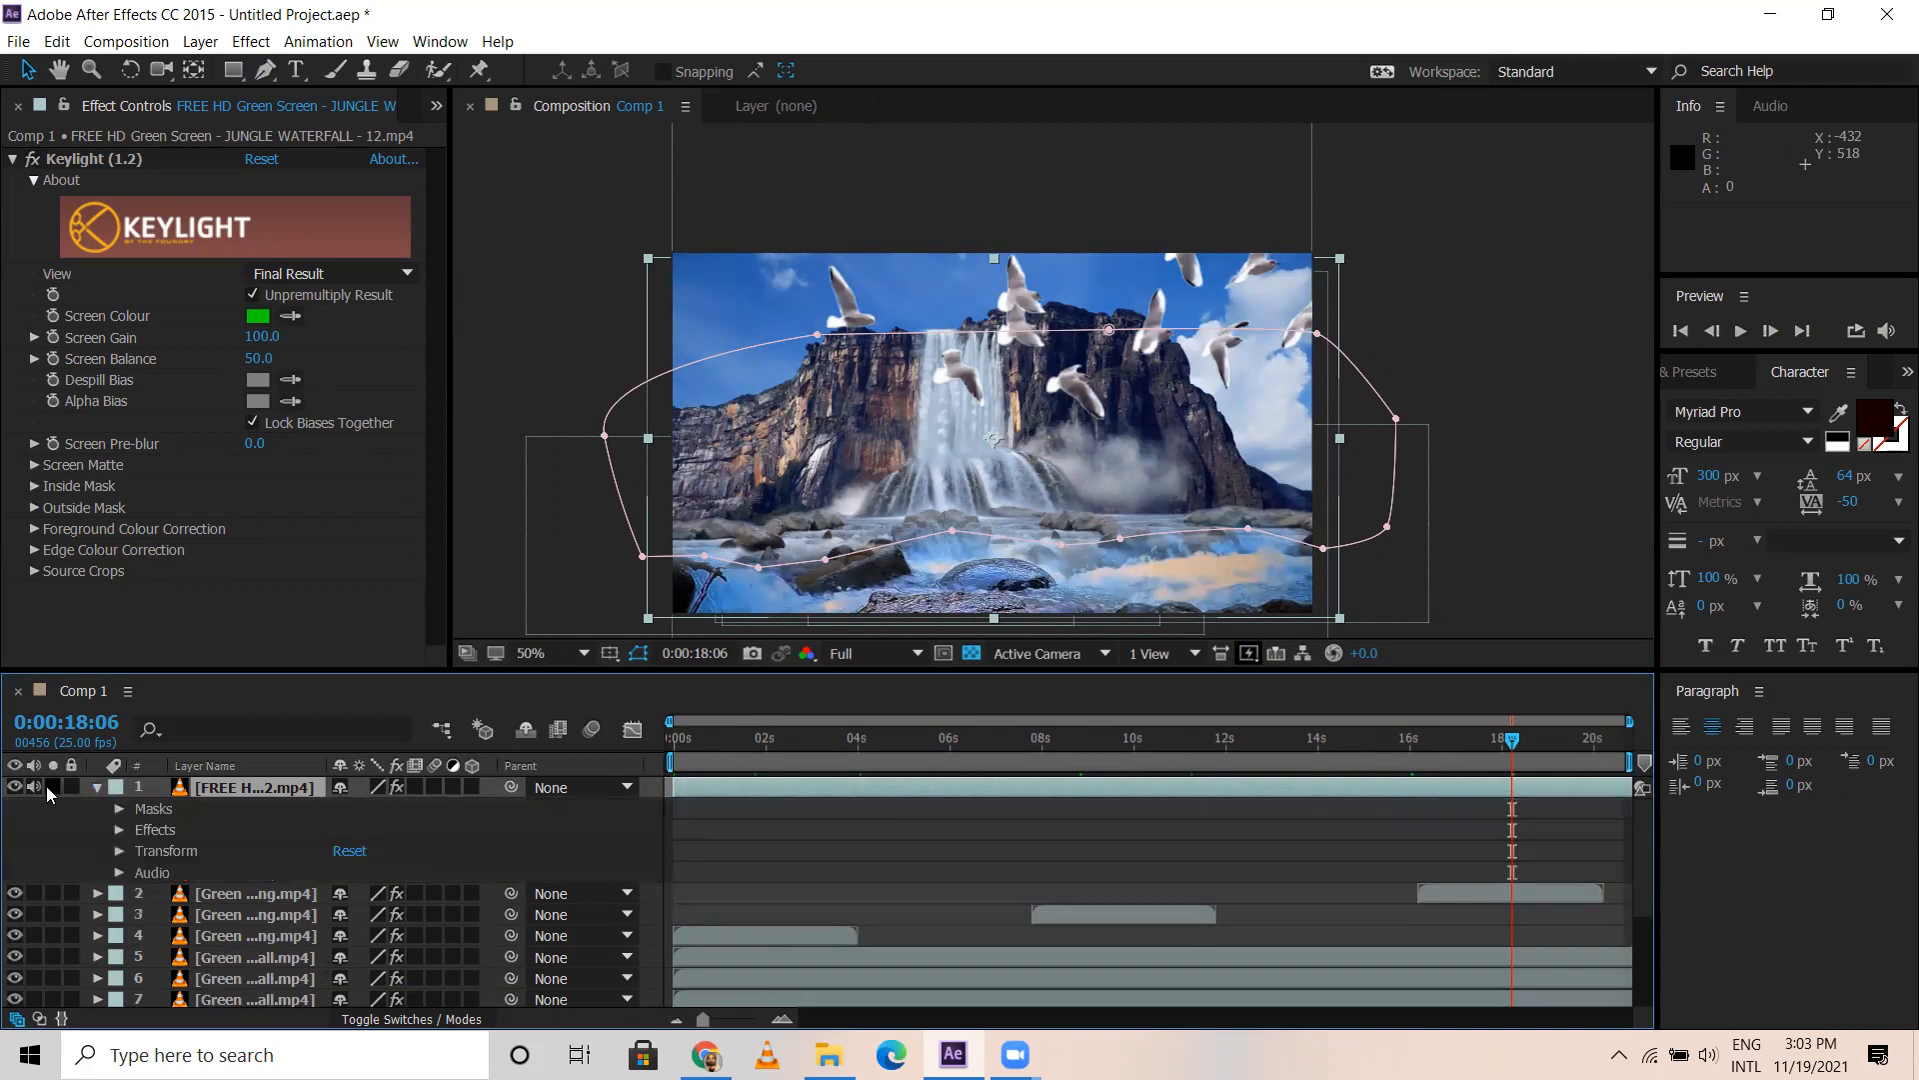
left_click(119, 808)
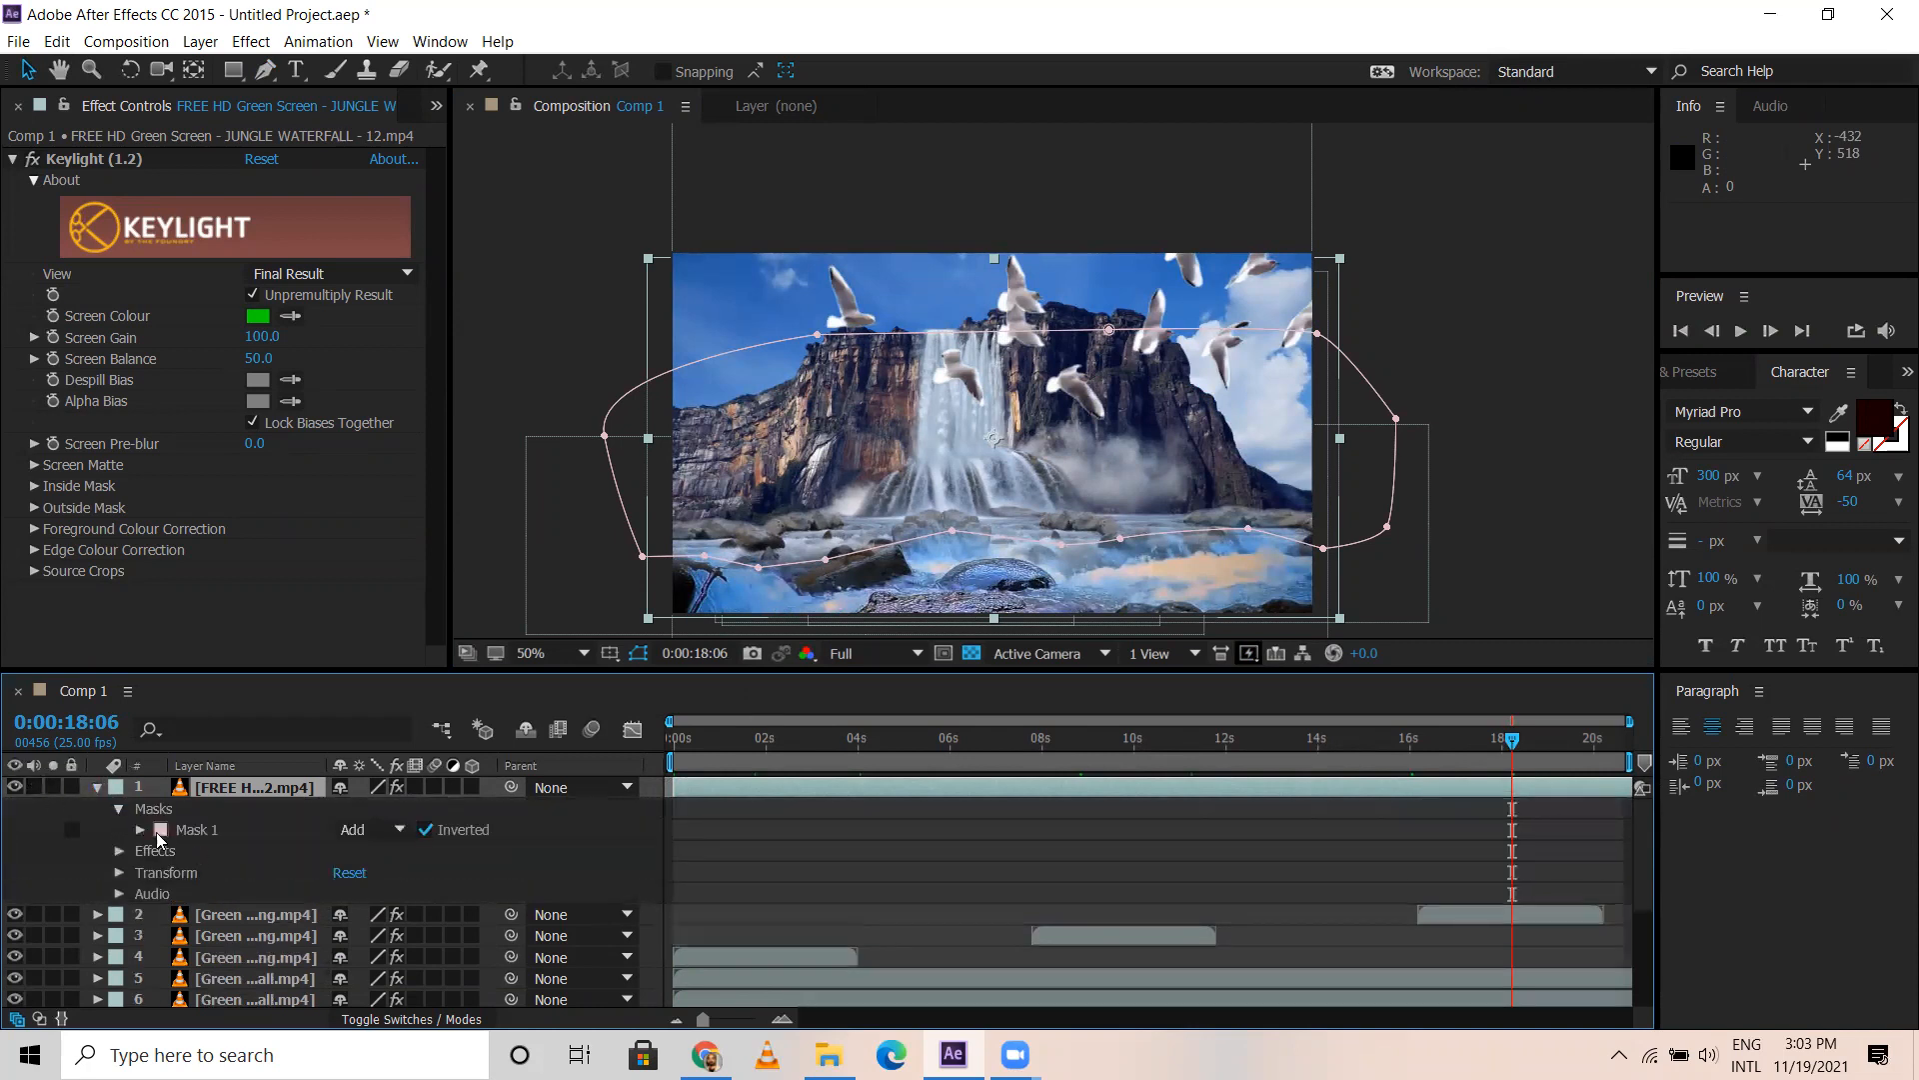
left_click(140, 829)
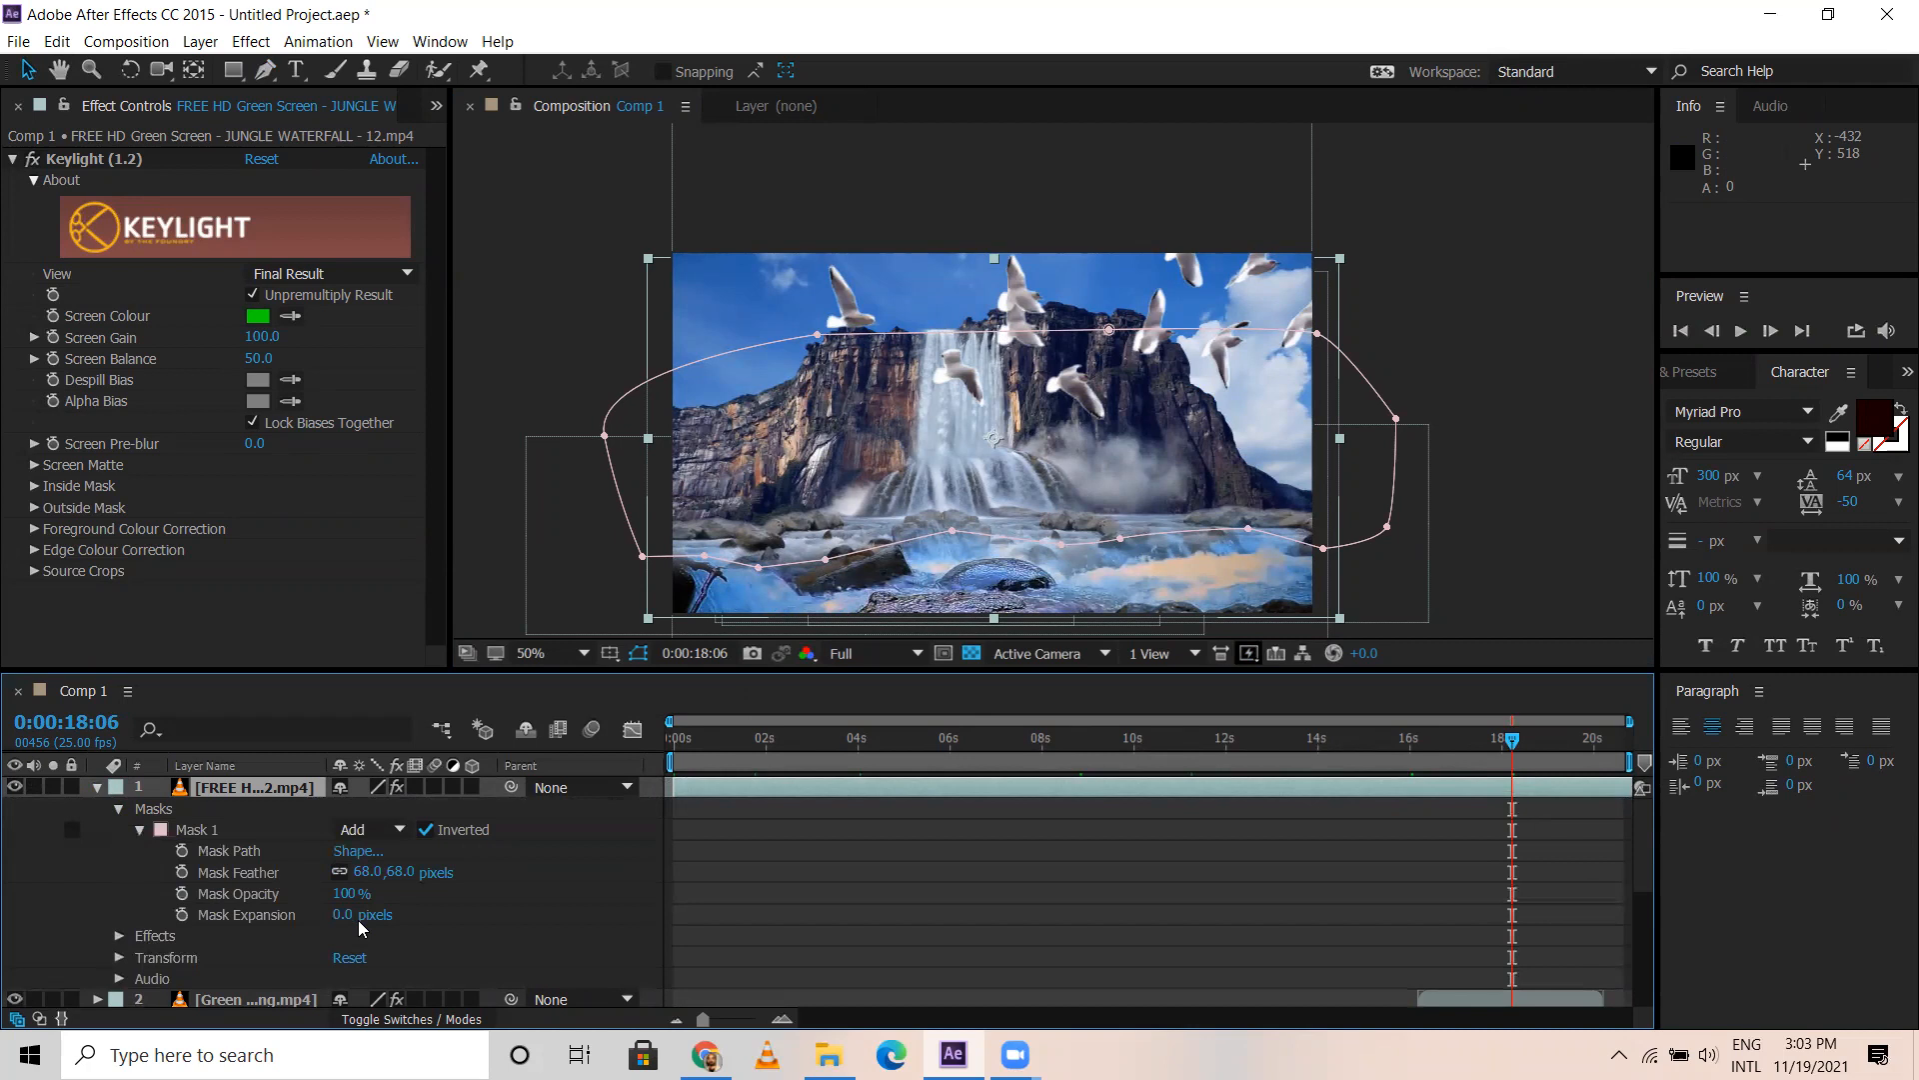
left_click_drag(340, 915, 88, 896)
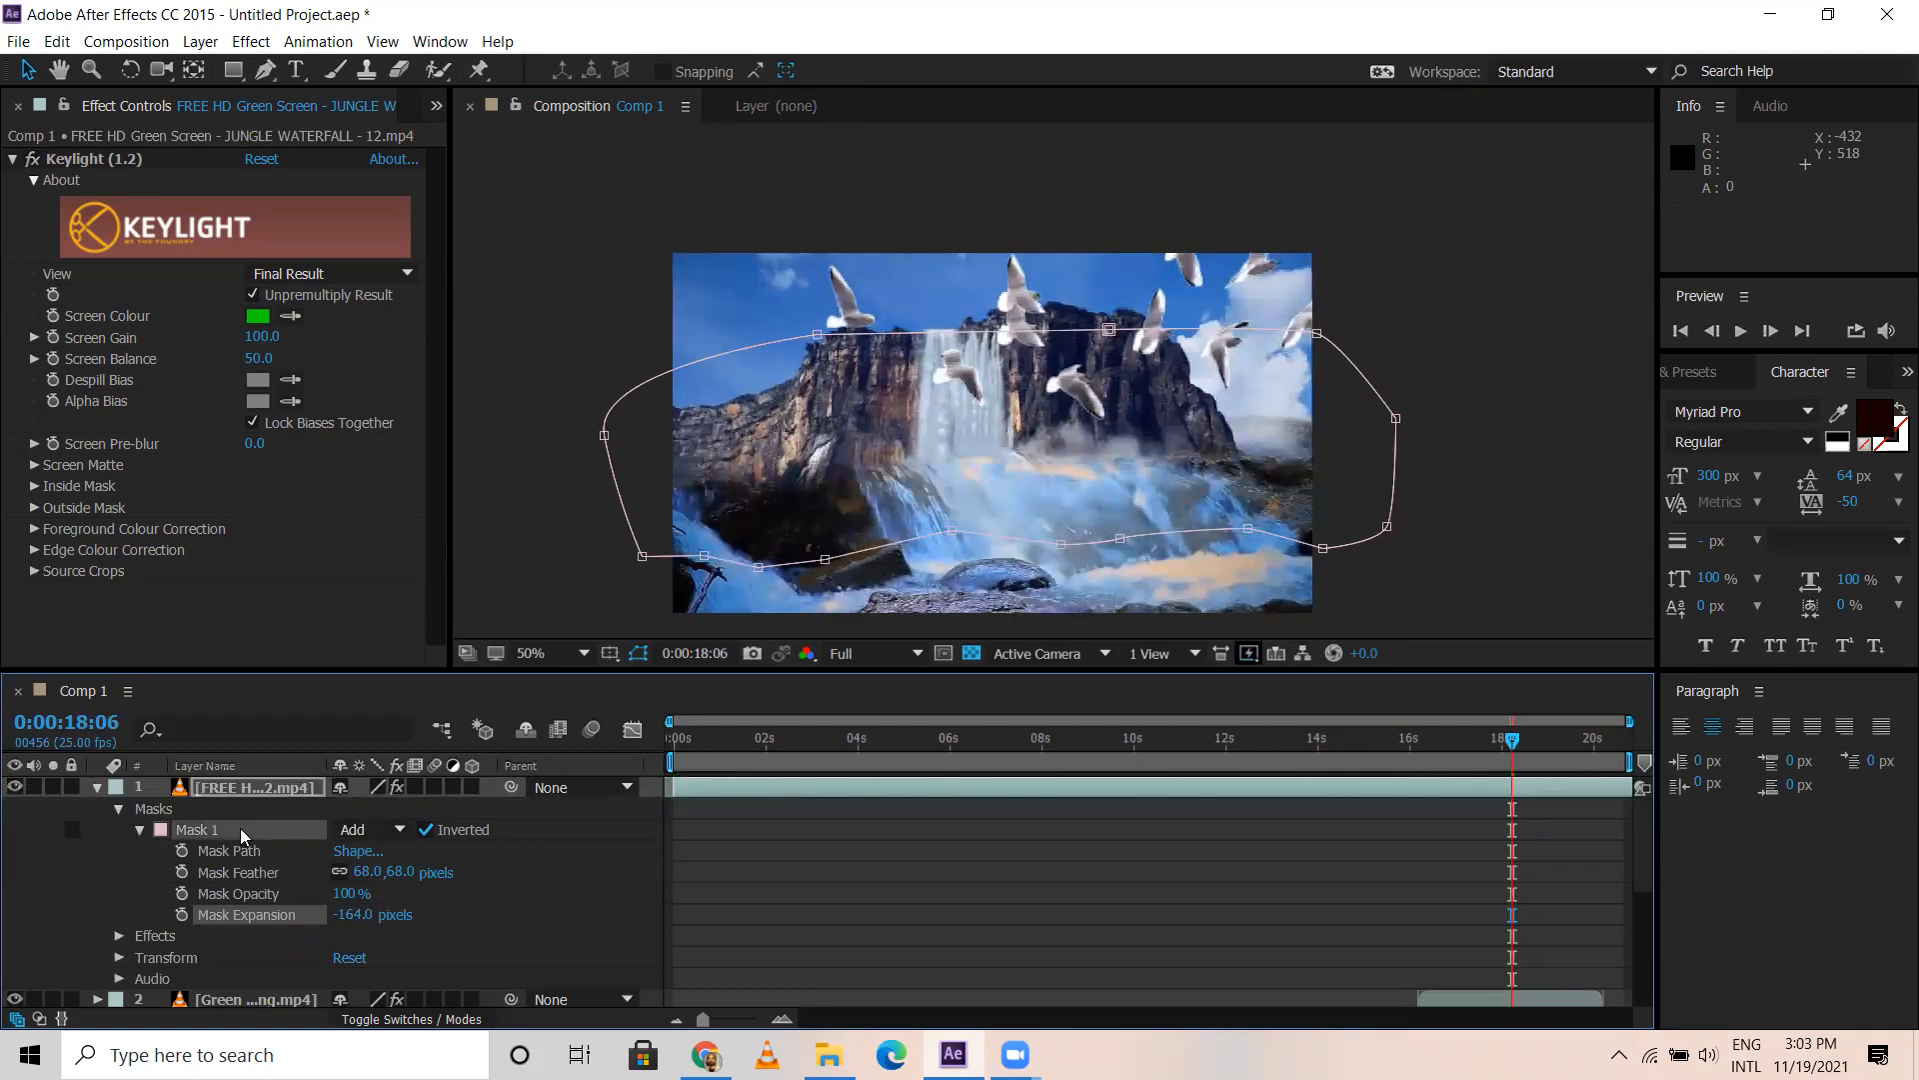
Delete the jungle waterfall layer's mask and lower the layer along the frame's bottom edge, checking the scene at 0:00:03:09
key("Delete")
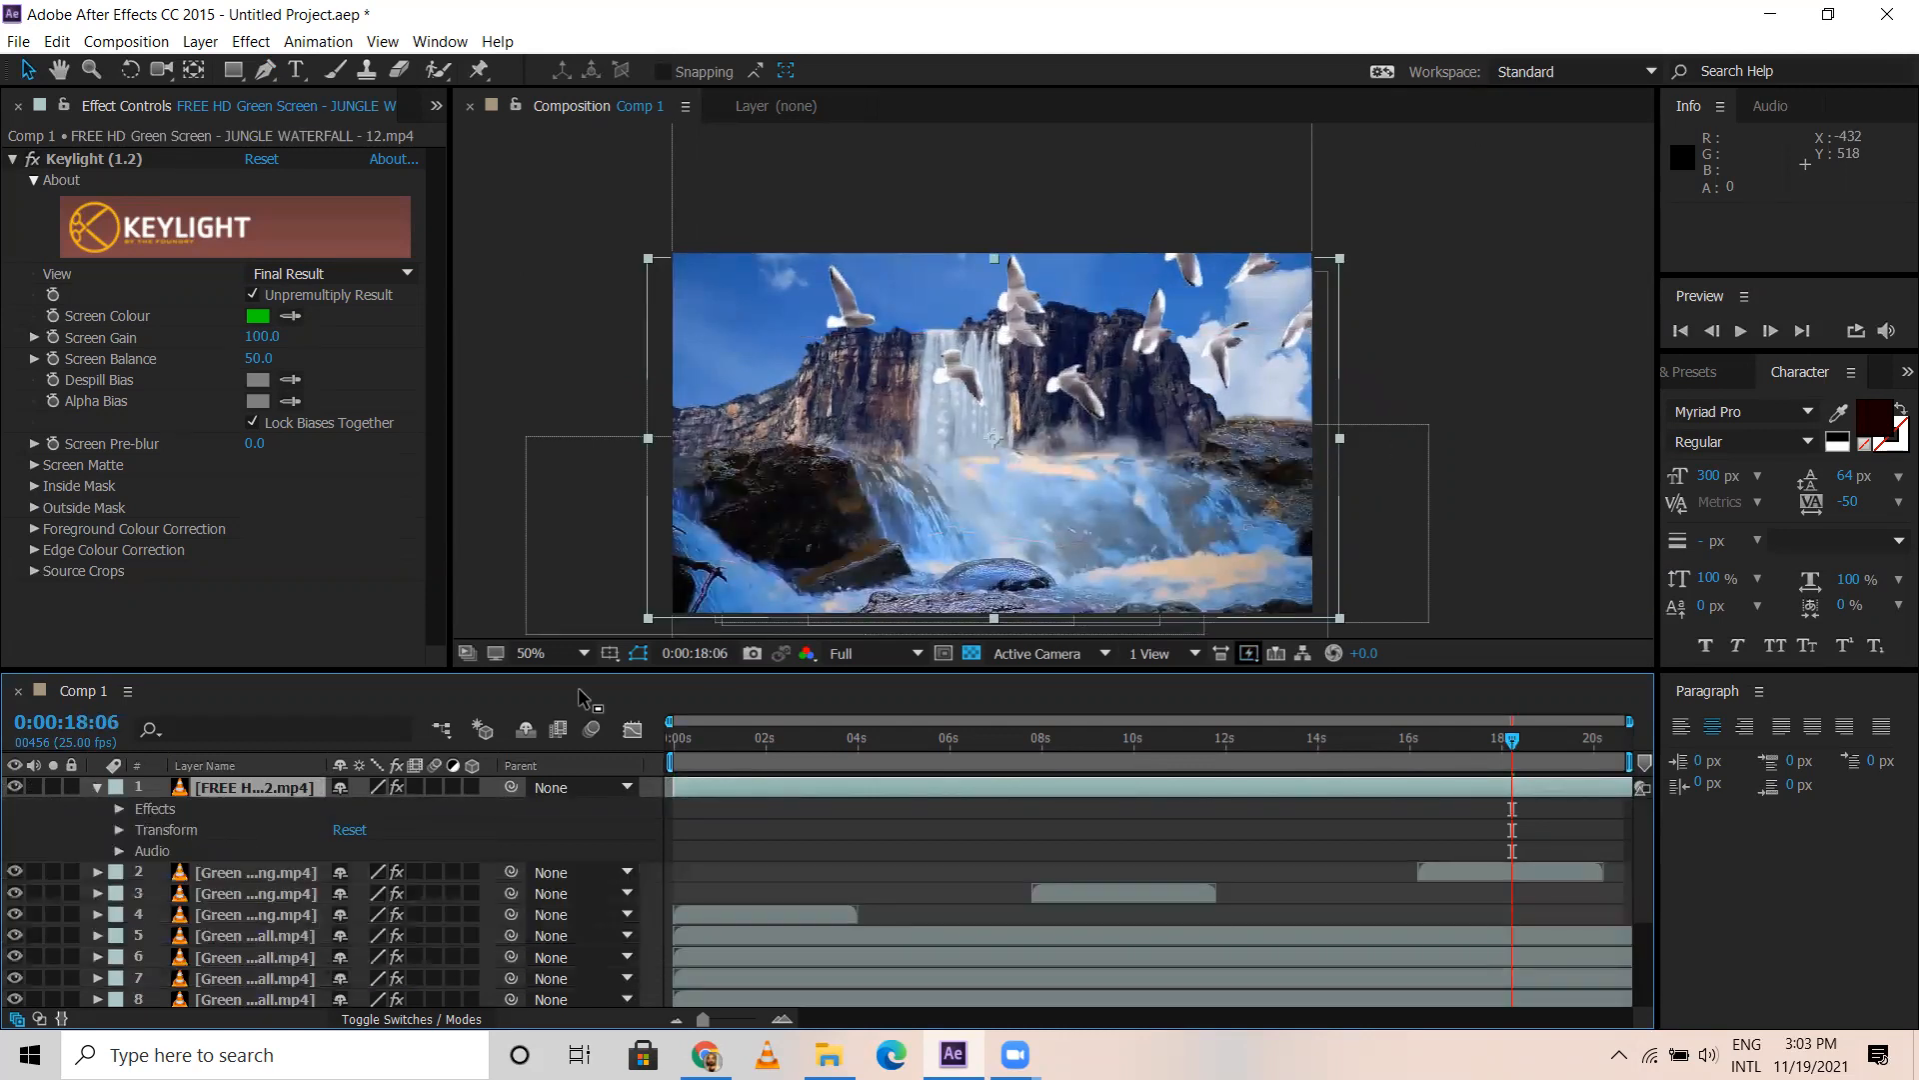
left_click_drag(988, 514, 997, 604)
left_click(1448, 350)
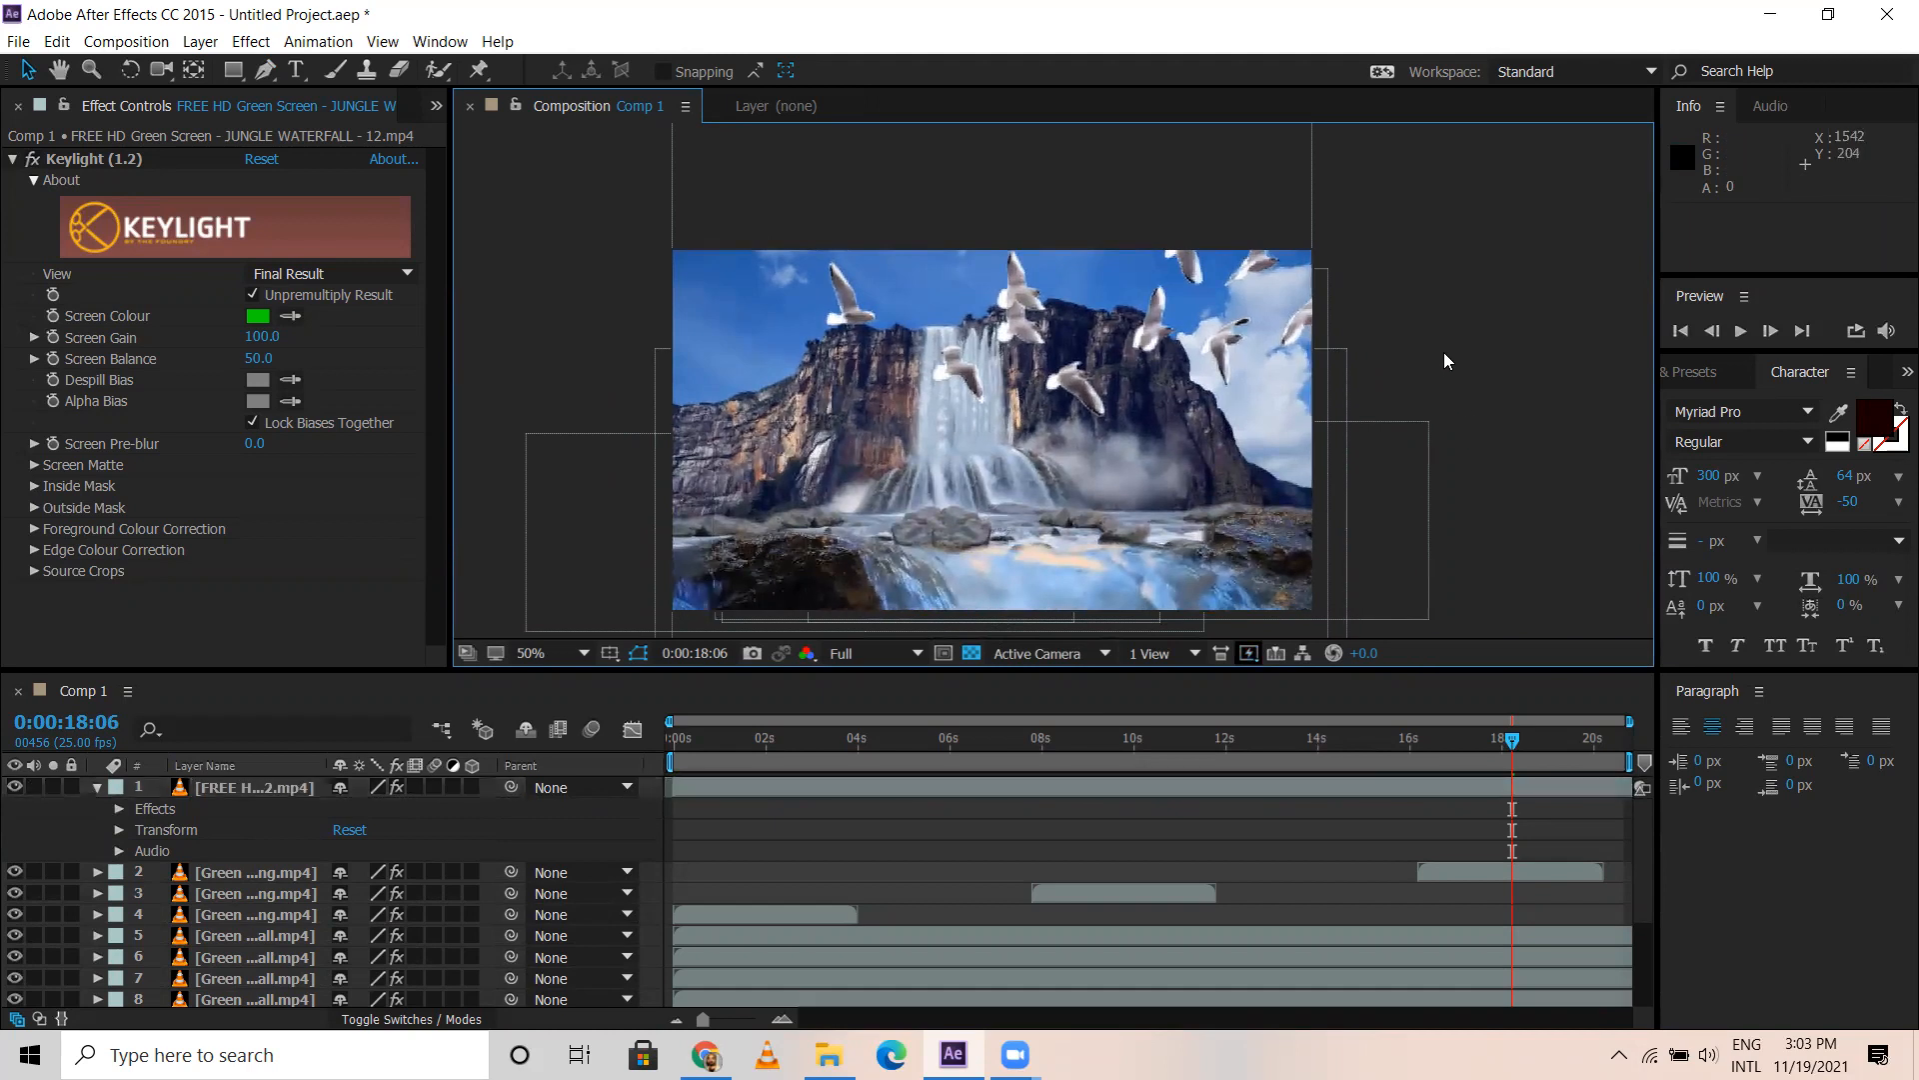
left_click(687, 742)
left_click_drag(686, 741, 828, 759)
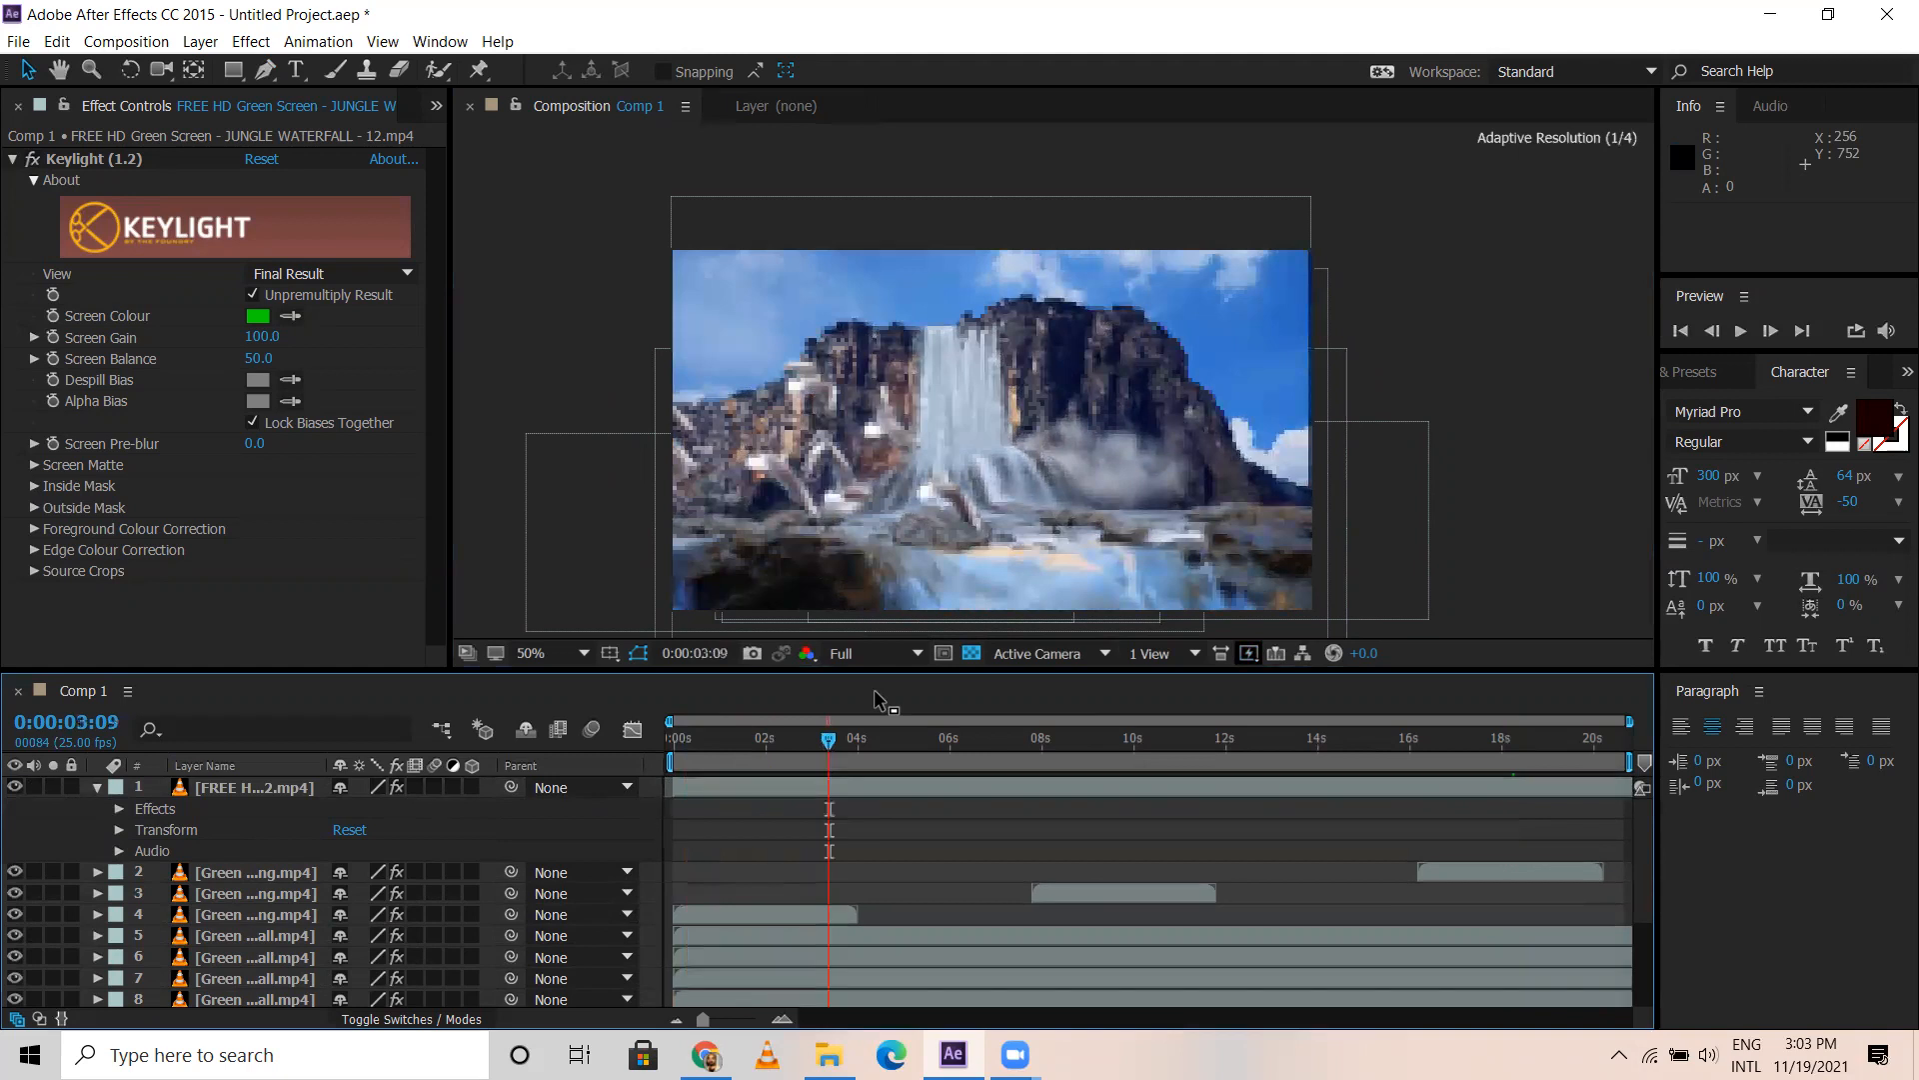
left_click(97, 788)
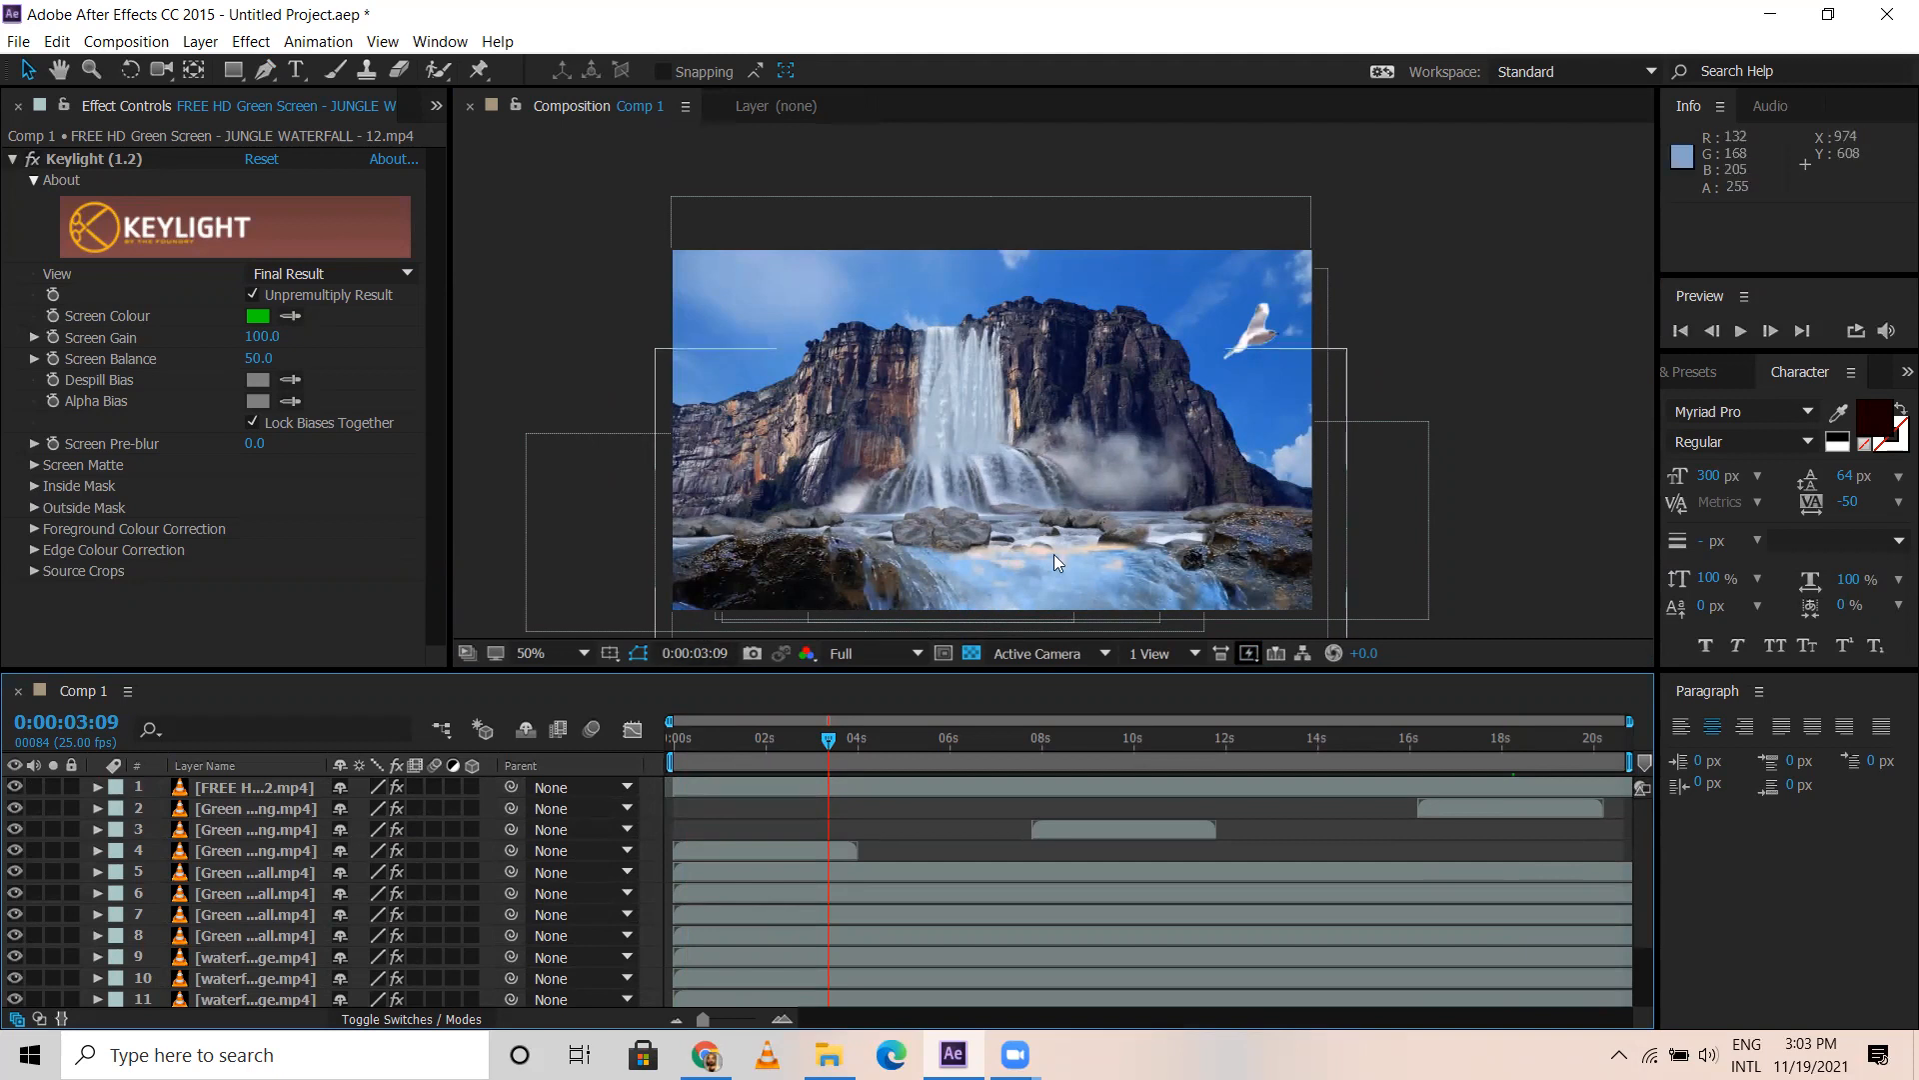
Examine the waterfall composite at 100% in the enlarged composition view, checking the full frame at 0:00:03:09
key("grave")
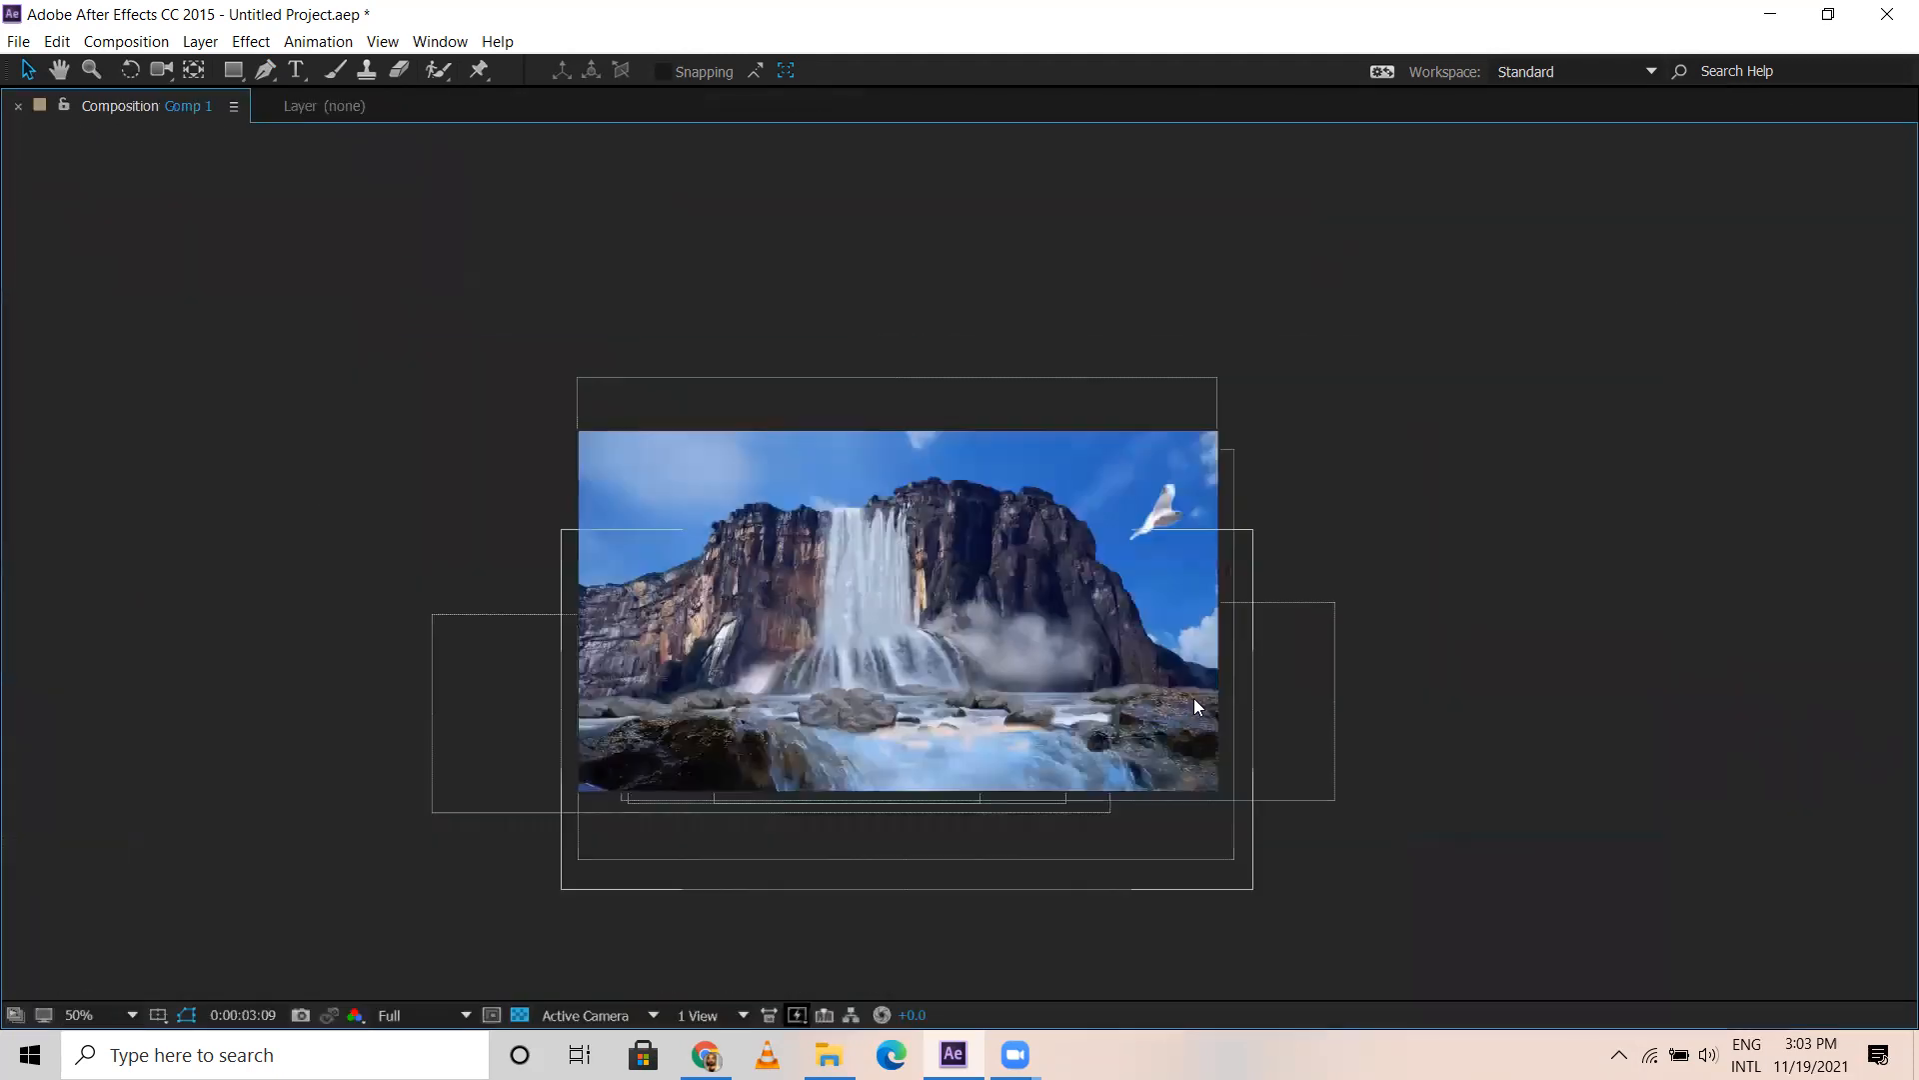
scroll(1117, 613, "up", 1)
key("space")
left_click_drag(1215, 240, 1195, 68)
left_click_drag(1193, 139, 1200, 145)
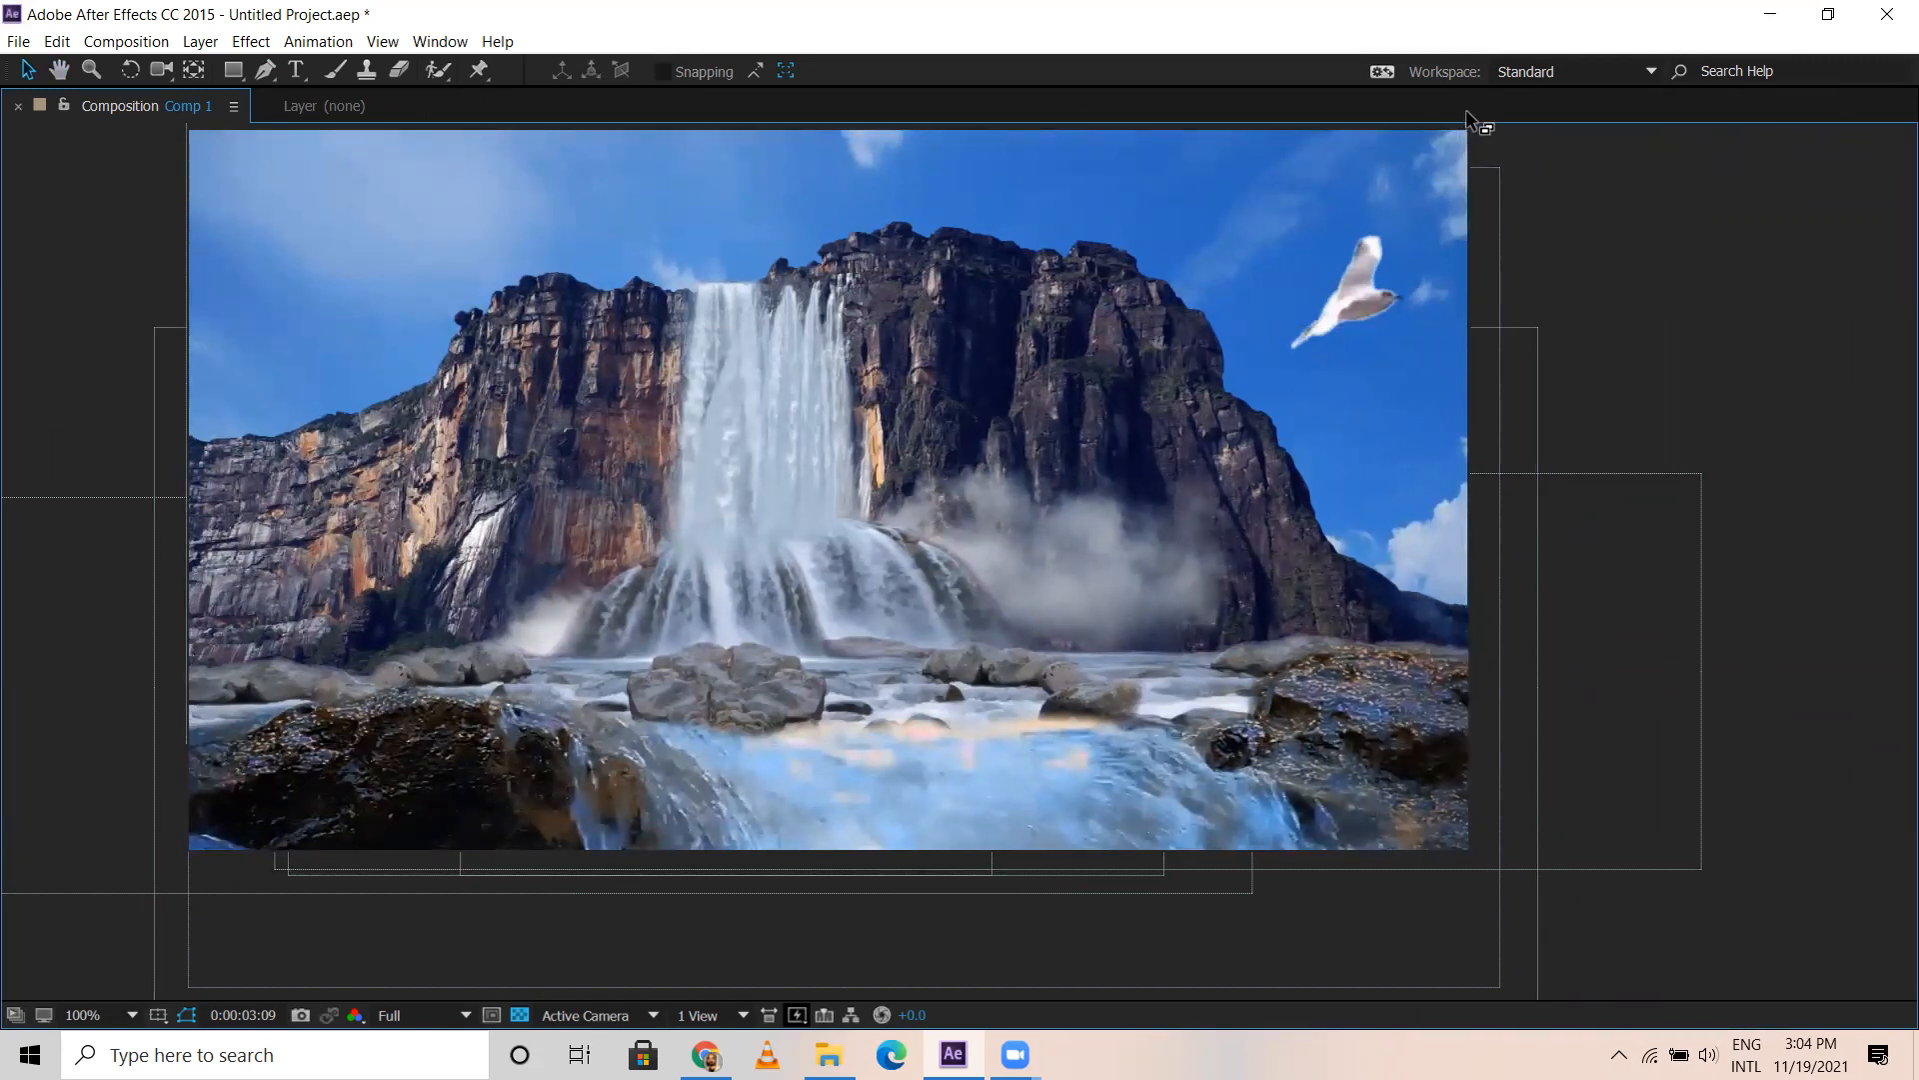
key("grave")
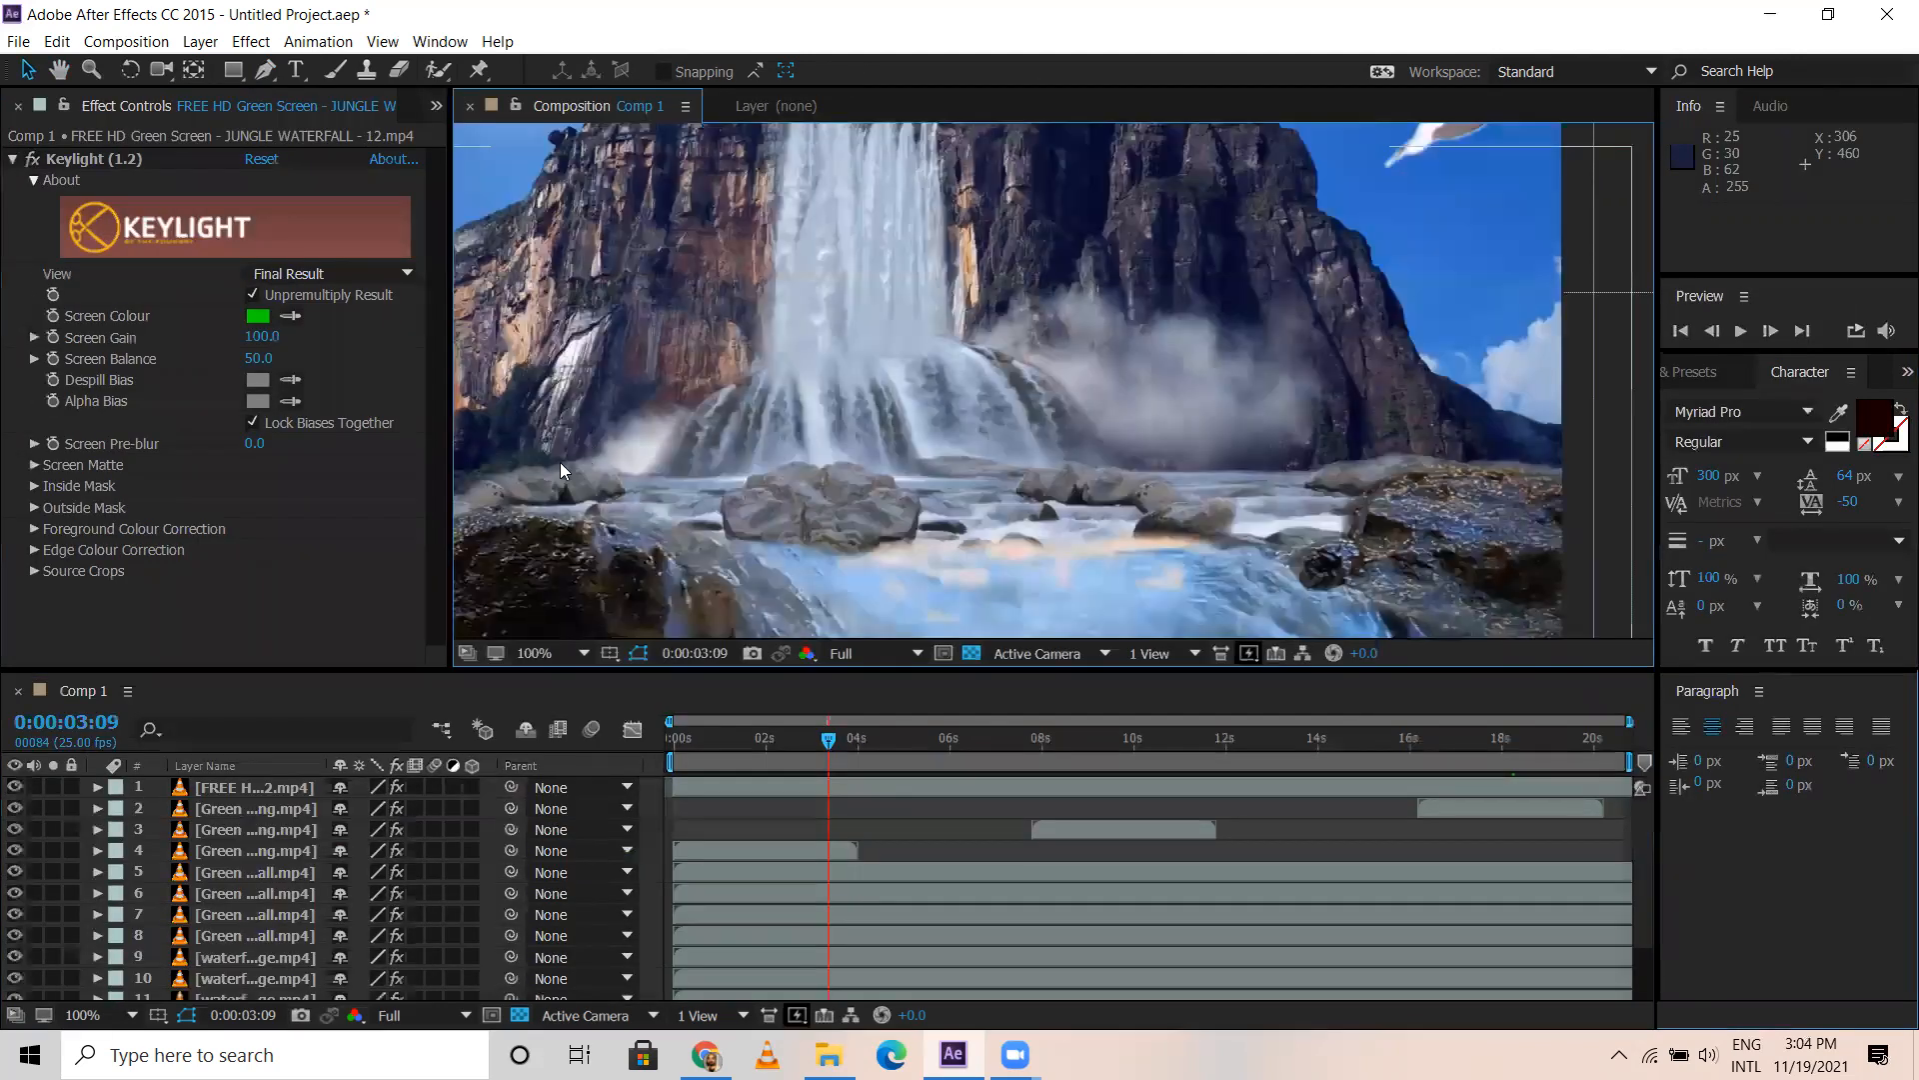
Pre-compose the four "waterfall on green screen free stock footage" layers into a new composition named "`Mid water fall"
left_click(230, 812)
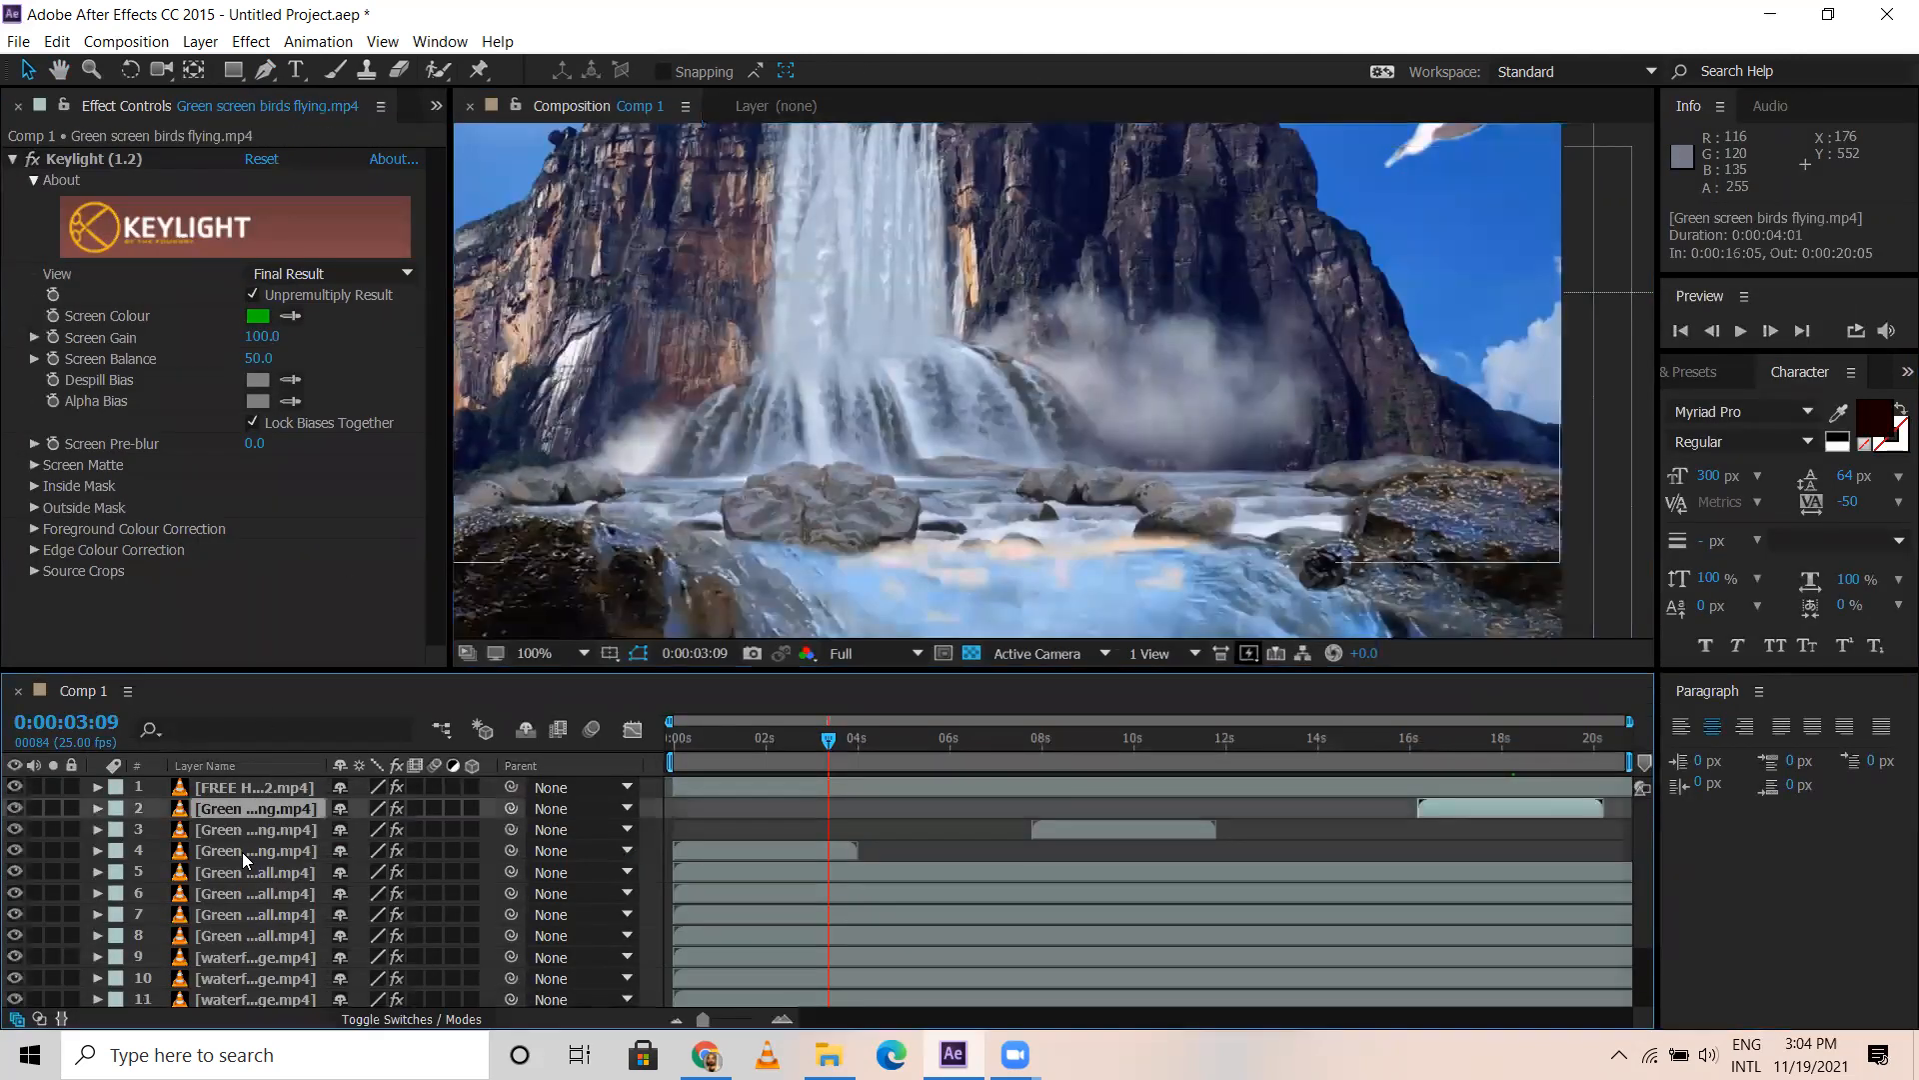
scroll(874, 430, "down", 2)
scroll(270, 897, "down", 2)
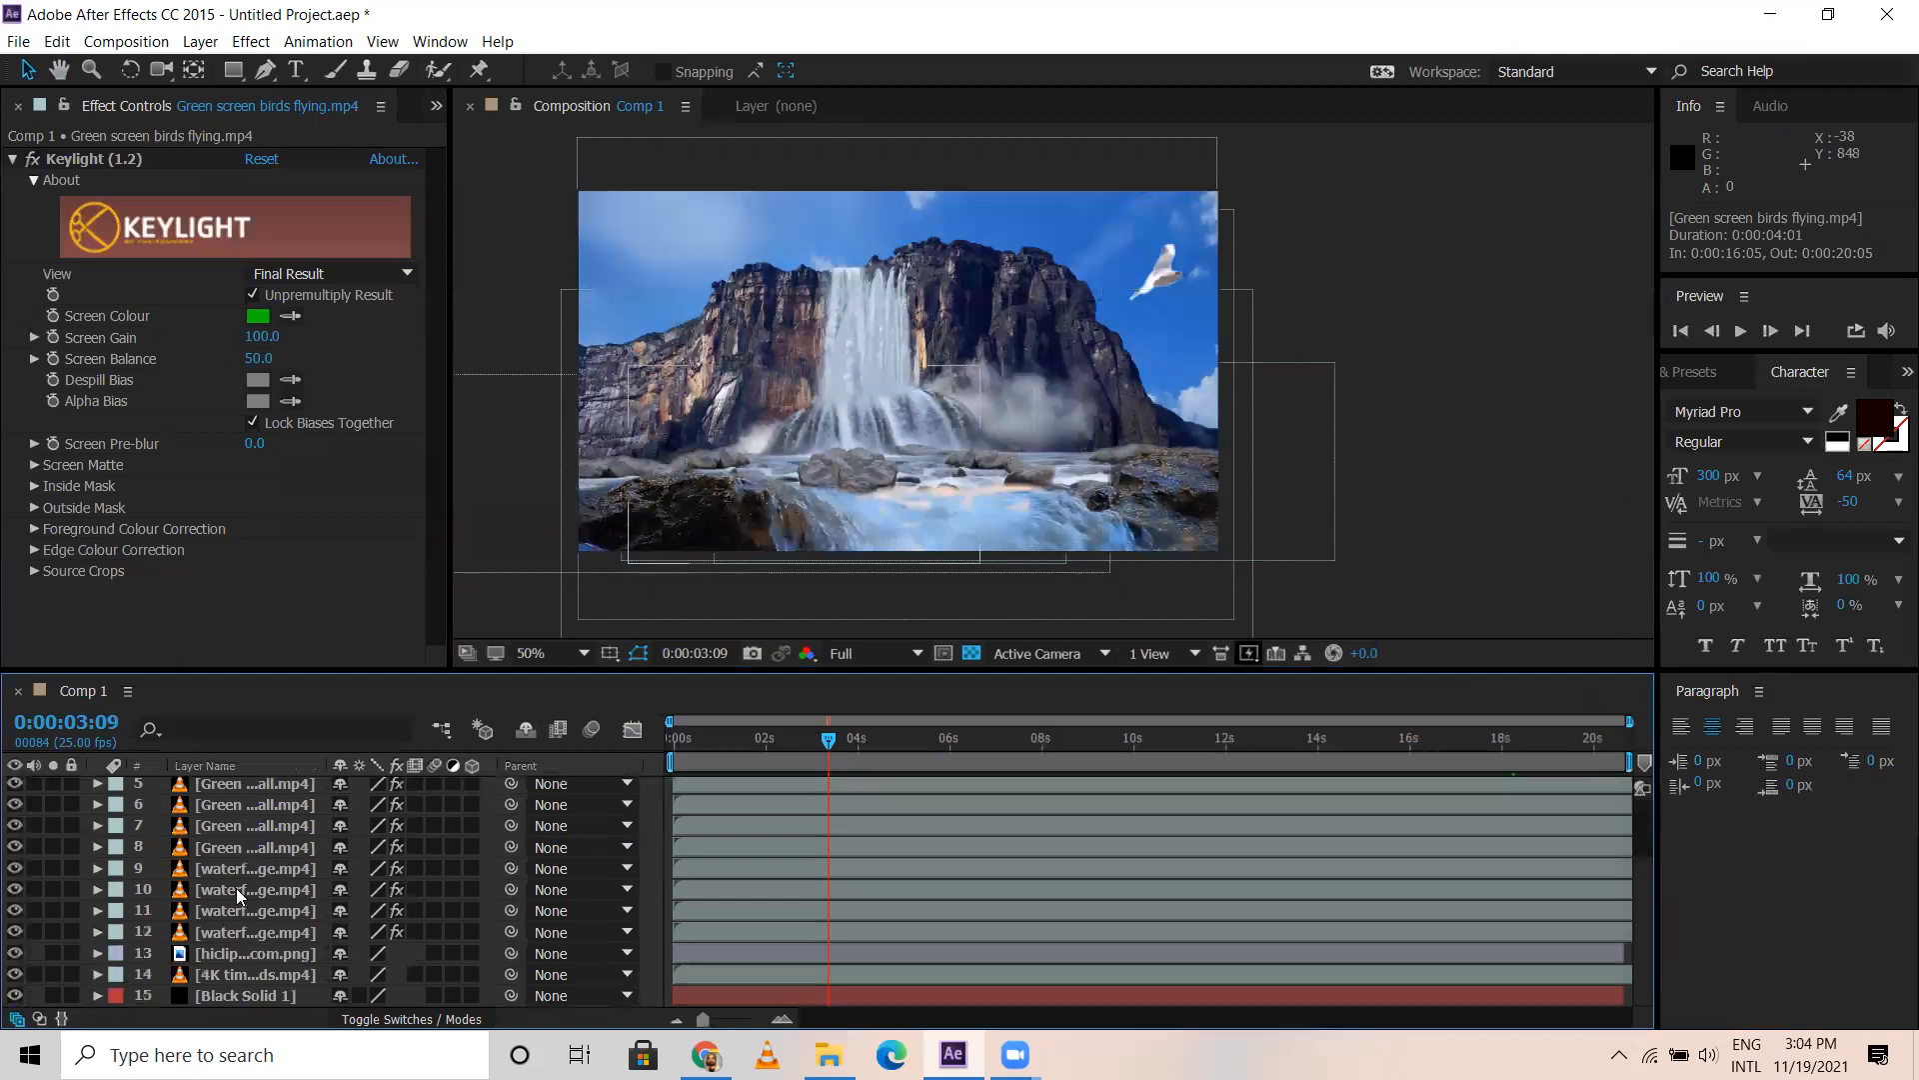
left_click(218, 870)
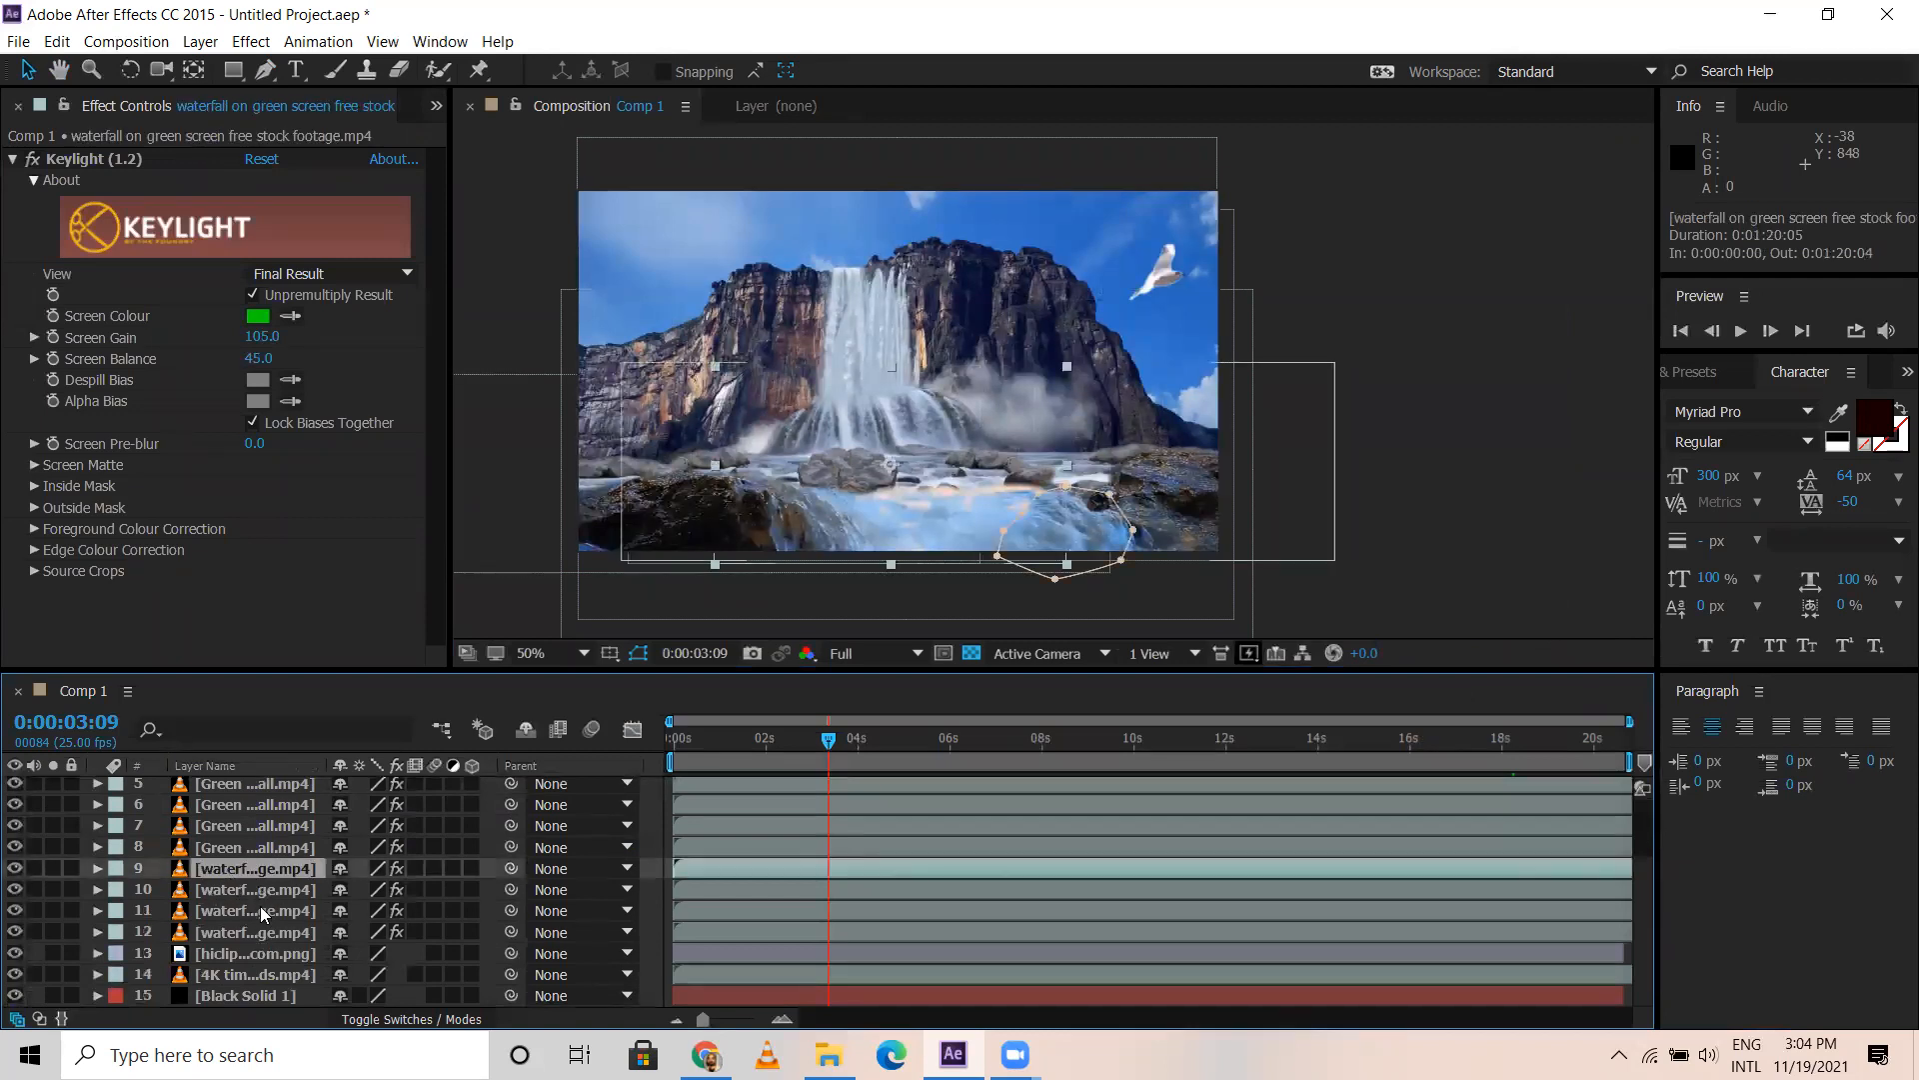
left_click(246, 887, "ctrl")
left_click(250, 909, "ctrl")
left_click(250, 931, "ctrl")
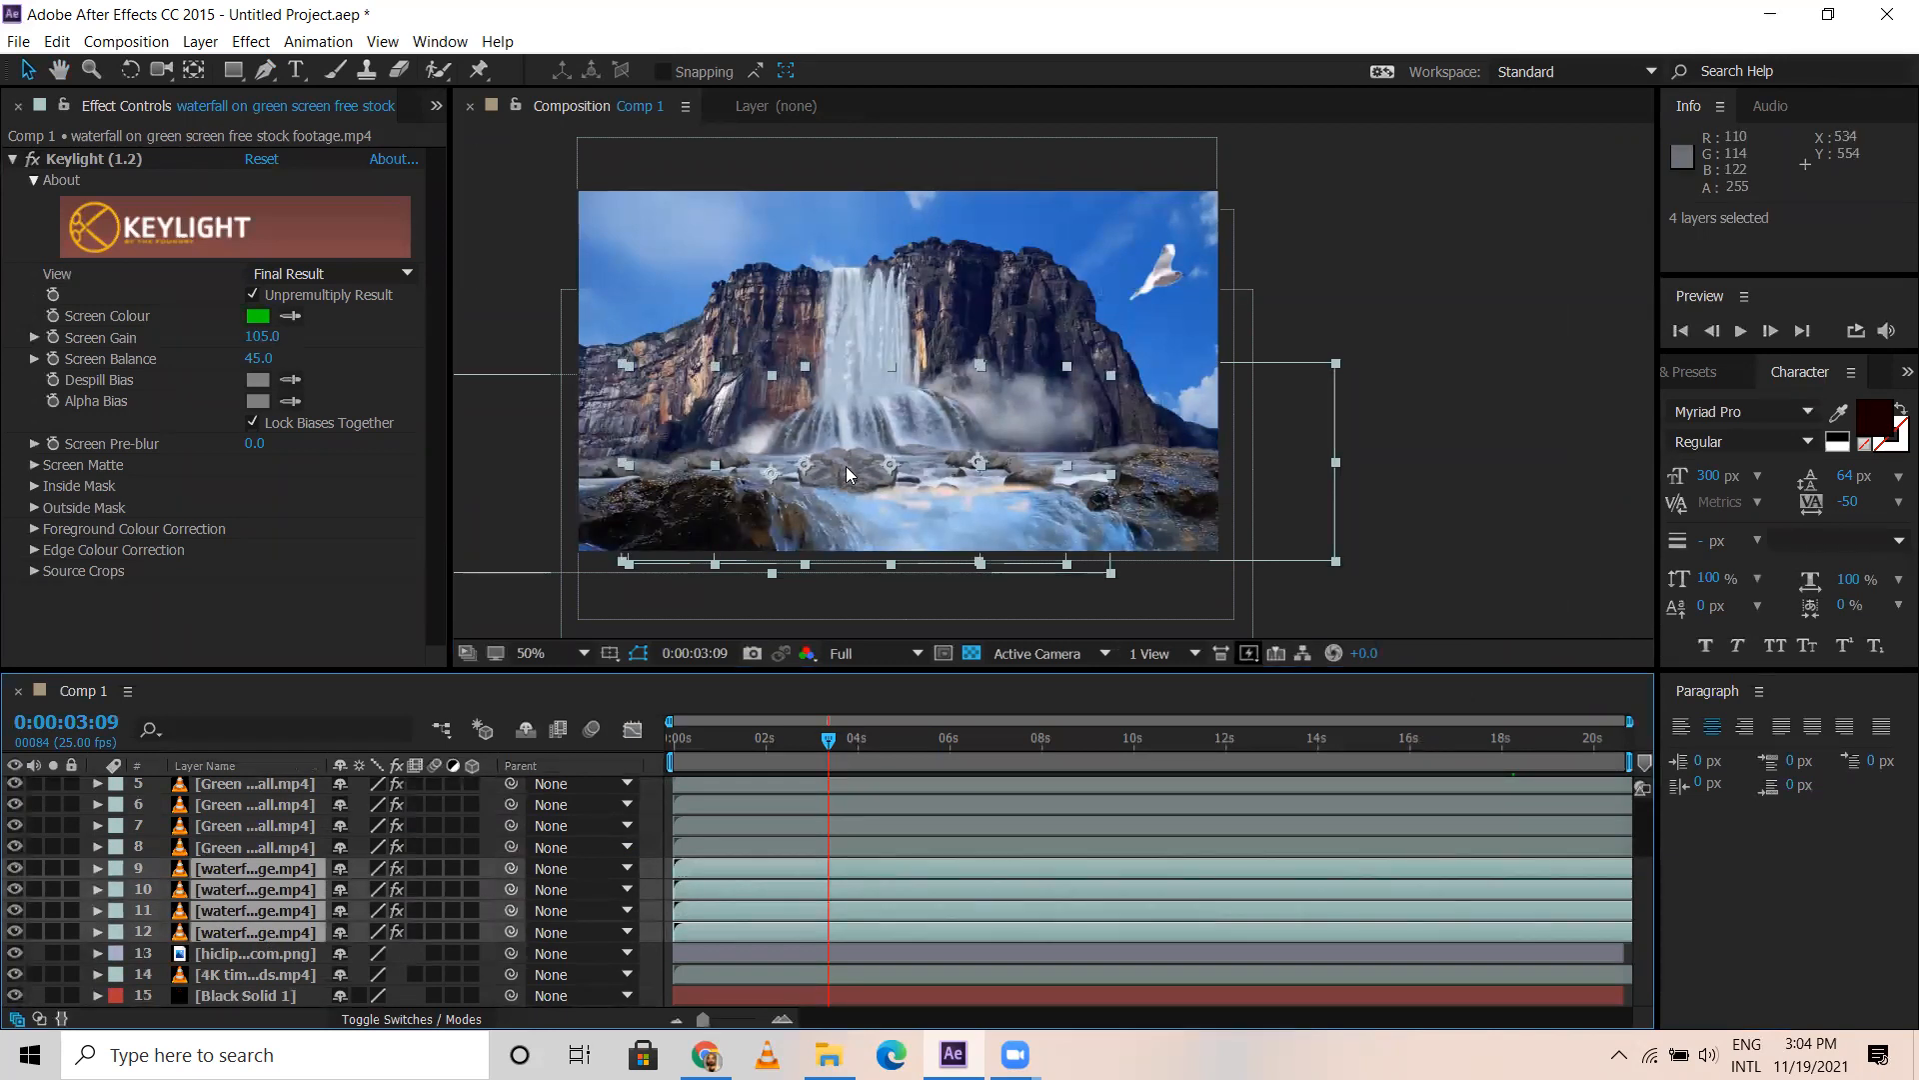
key("ctrl+shift+c")
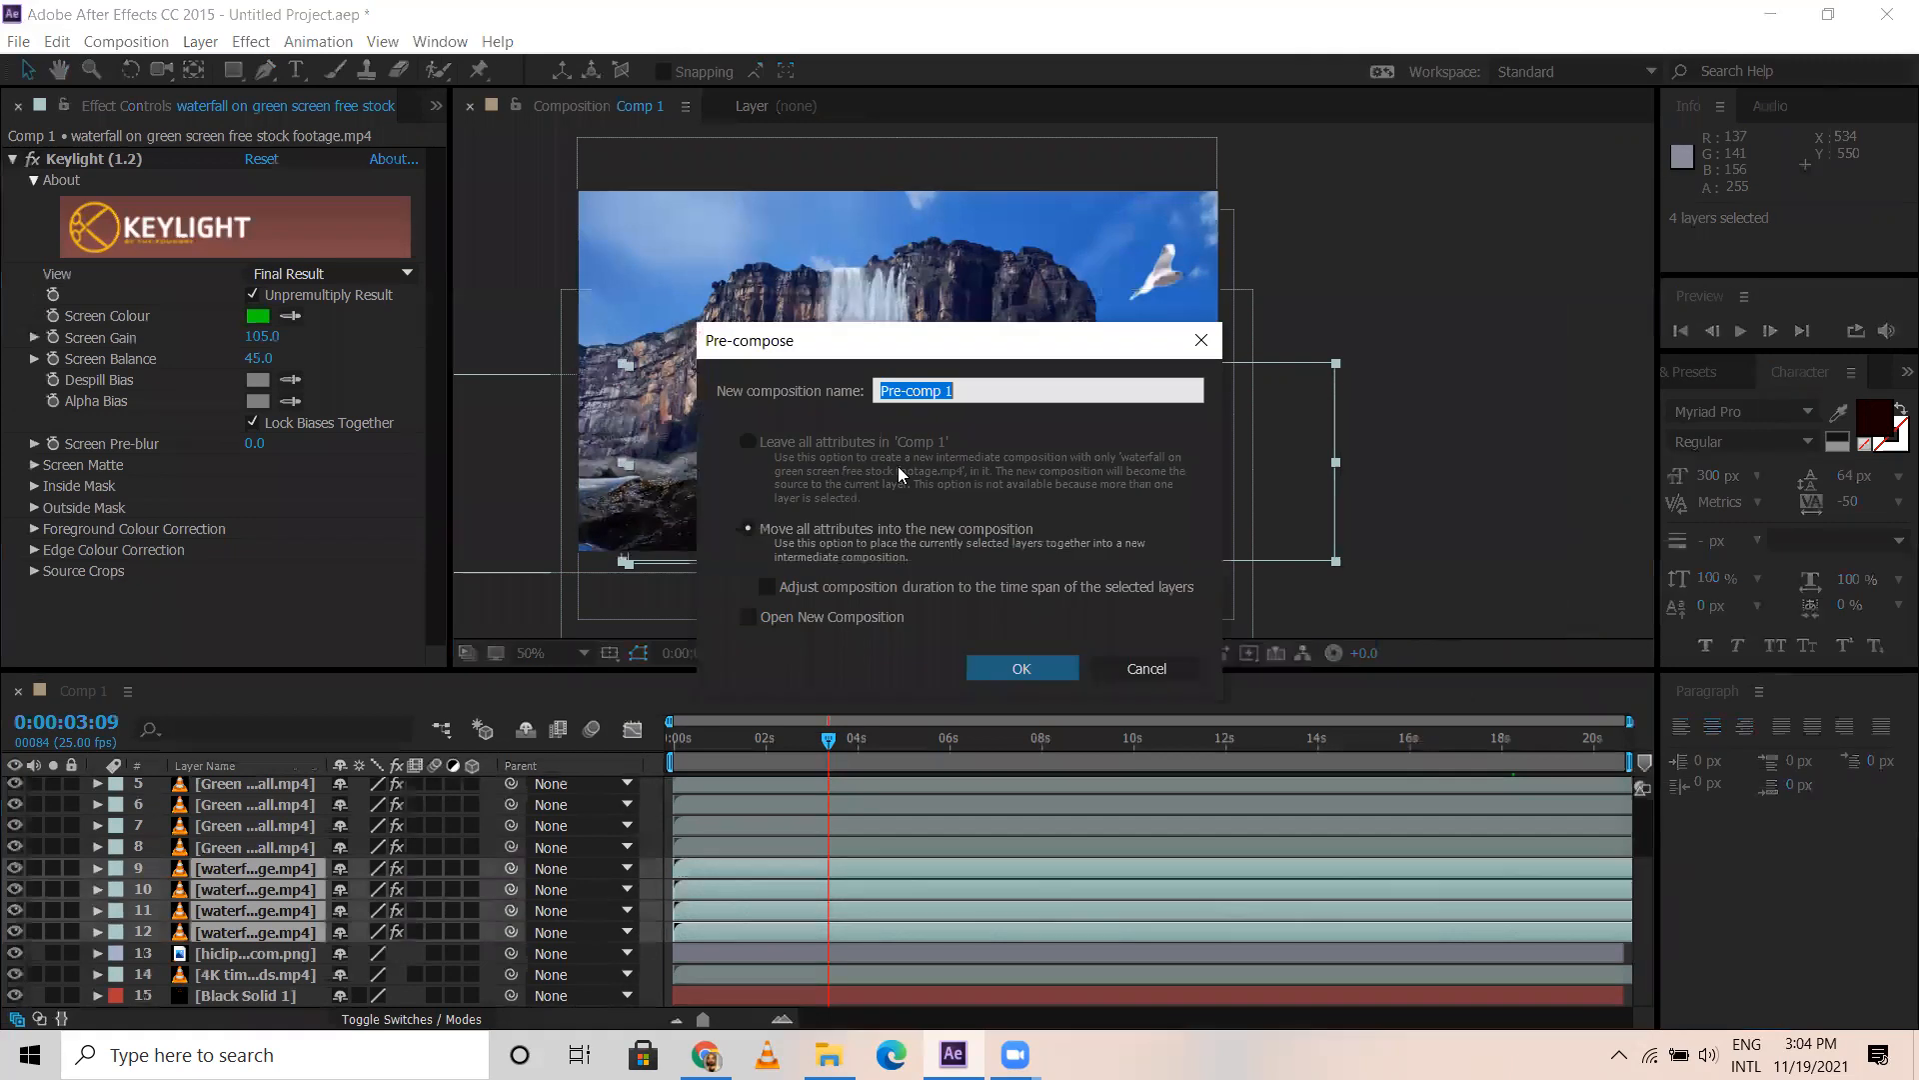
type("`Mid water fall")
key("Return")
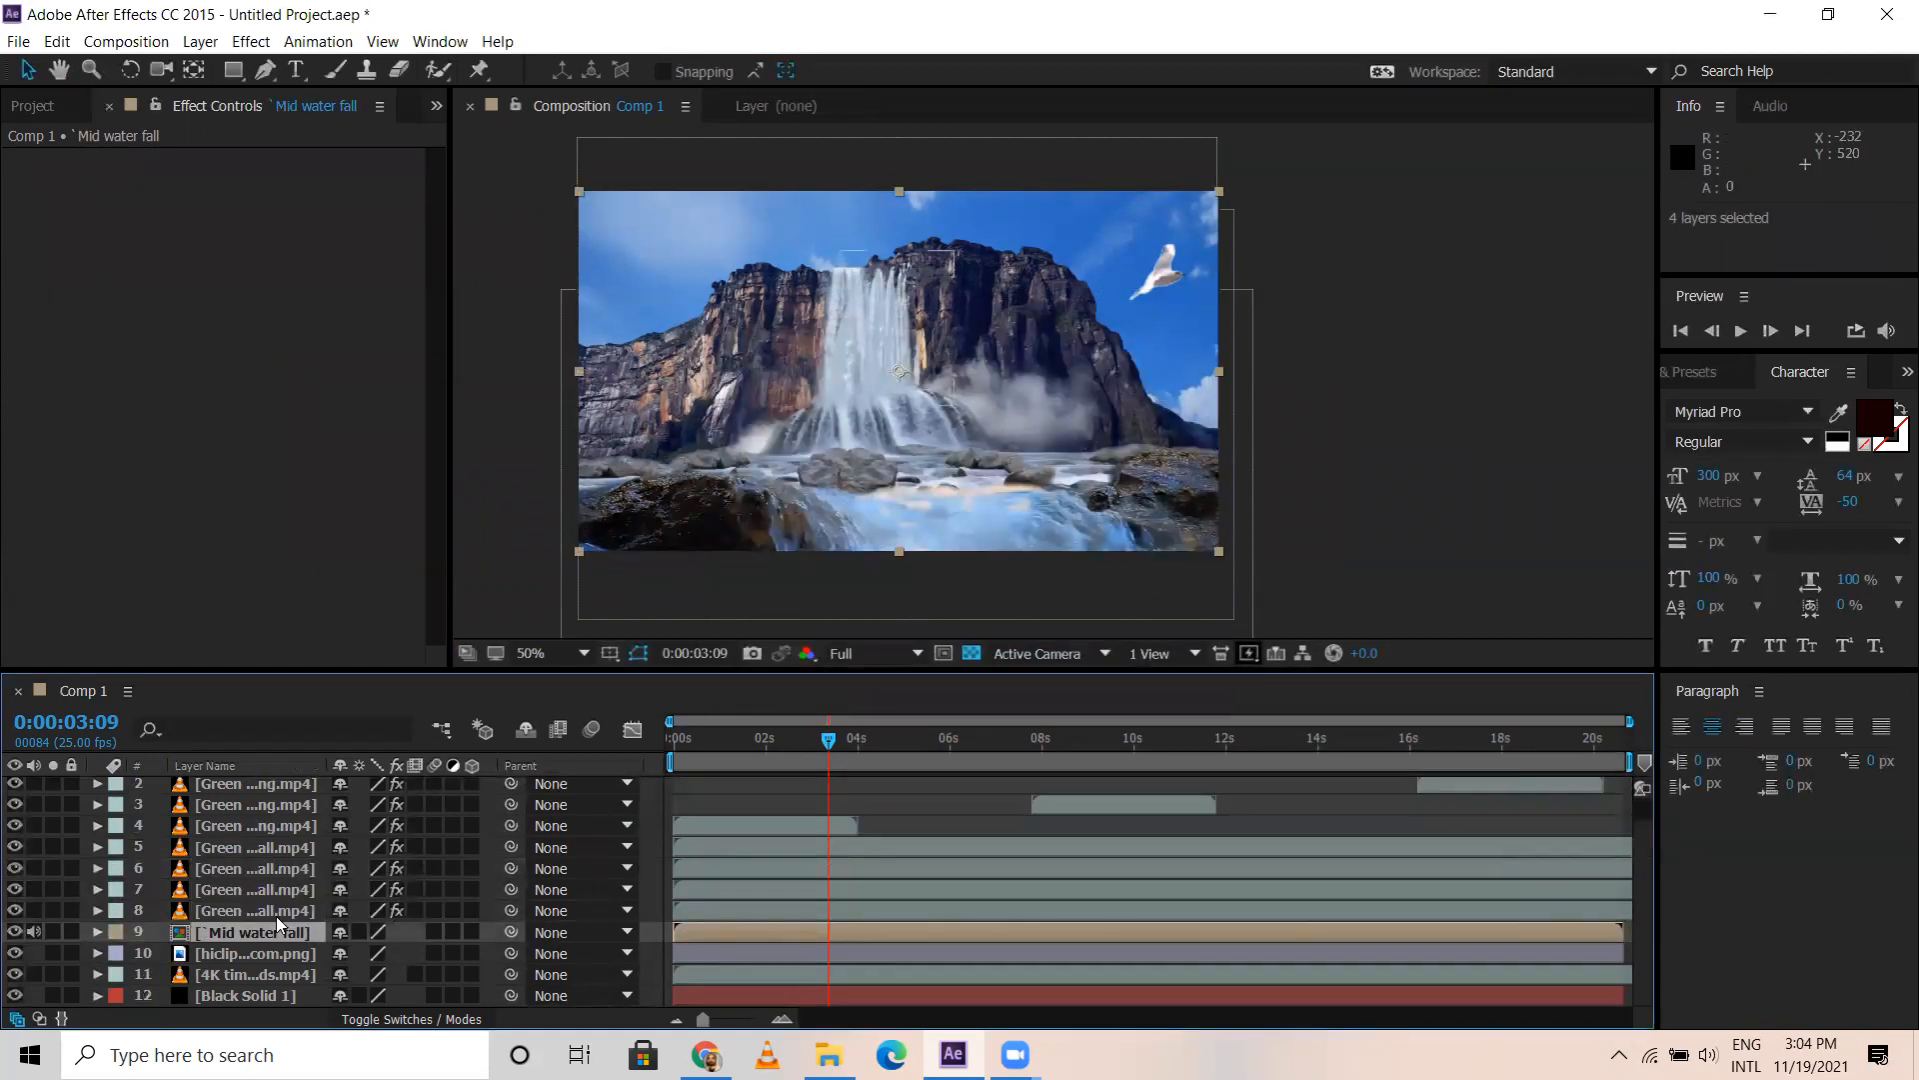
Solo the `Mid water fall layer and draw a closed Pen mask around its dome-shaped waterfall, following the base just above the rocks
left_click(263, 73)
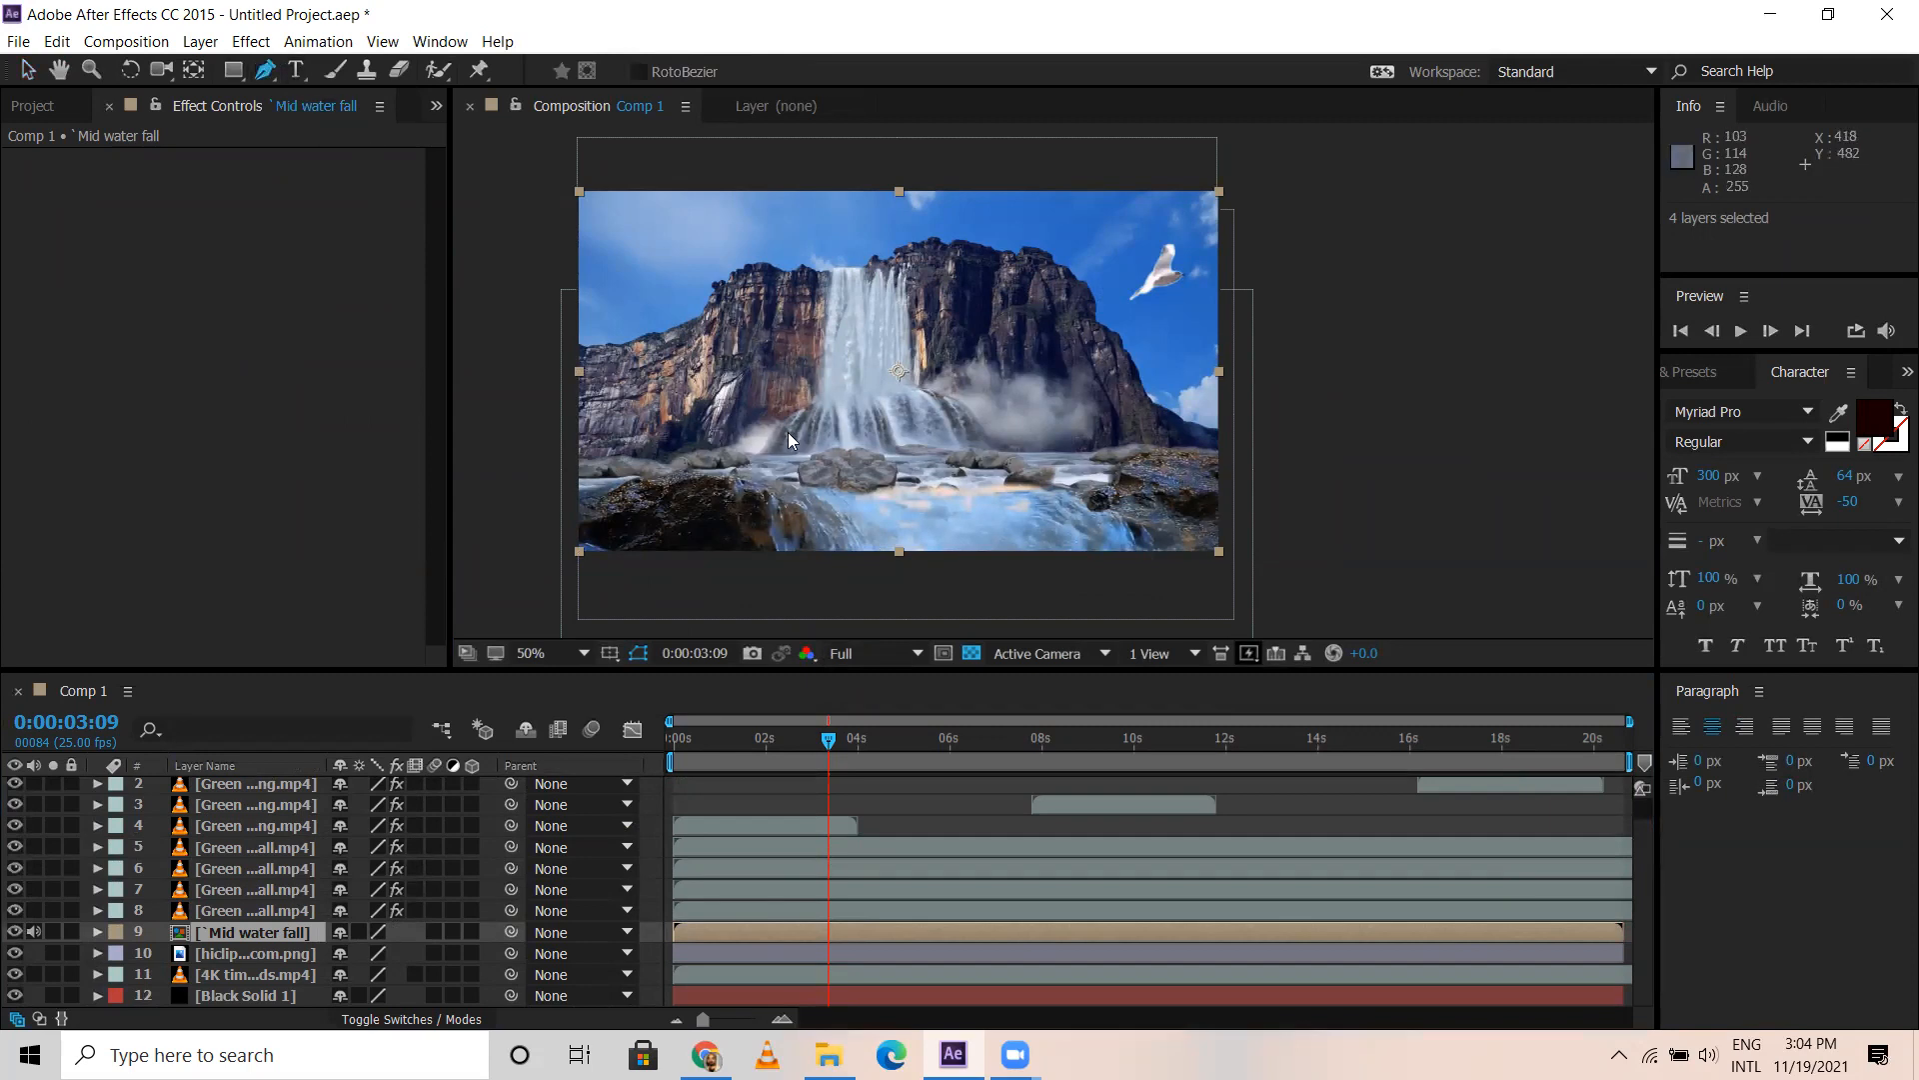
left_click(53, 930)
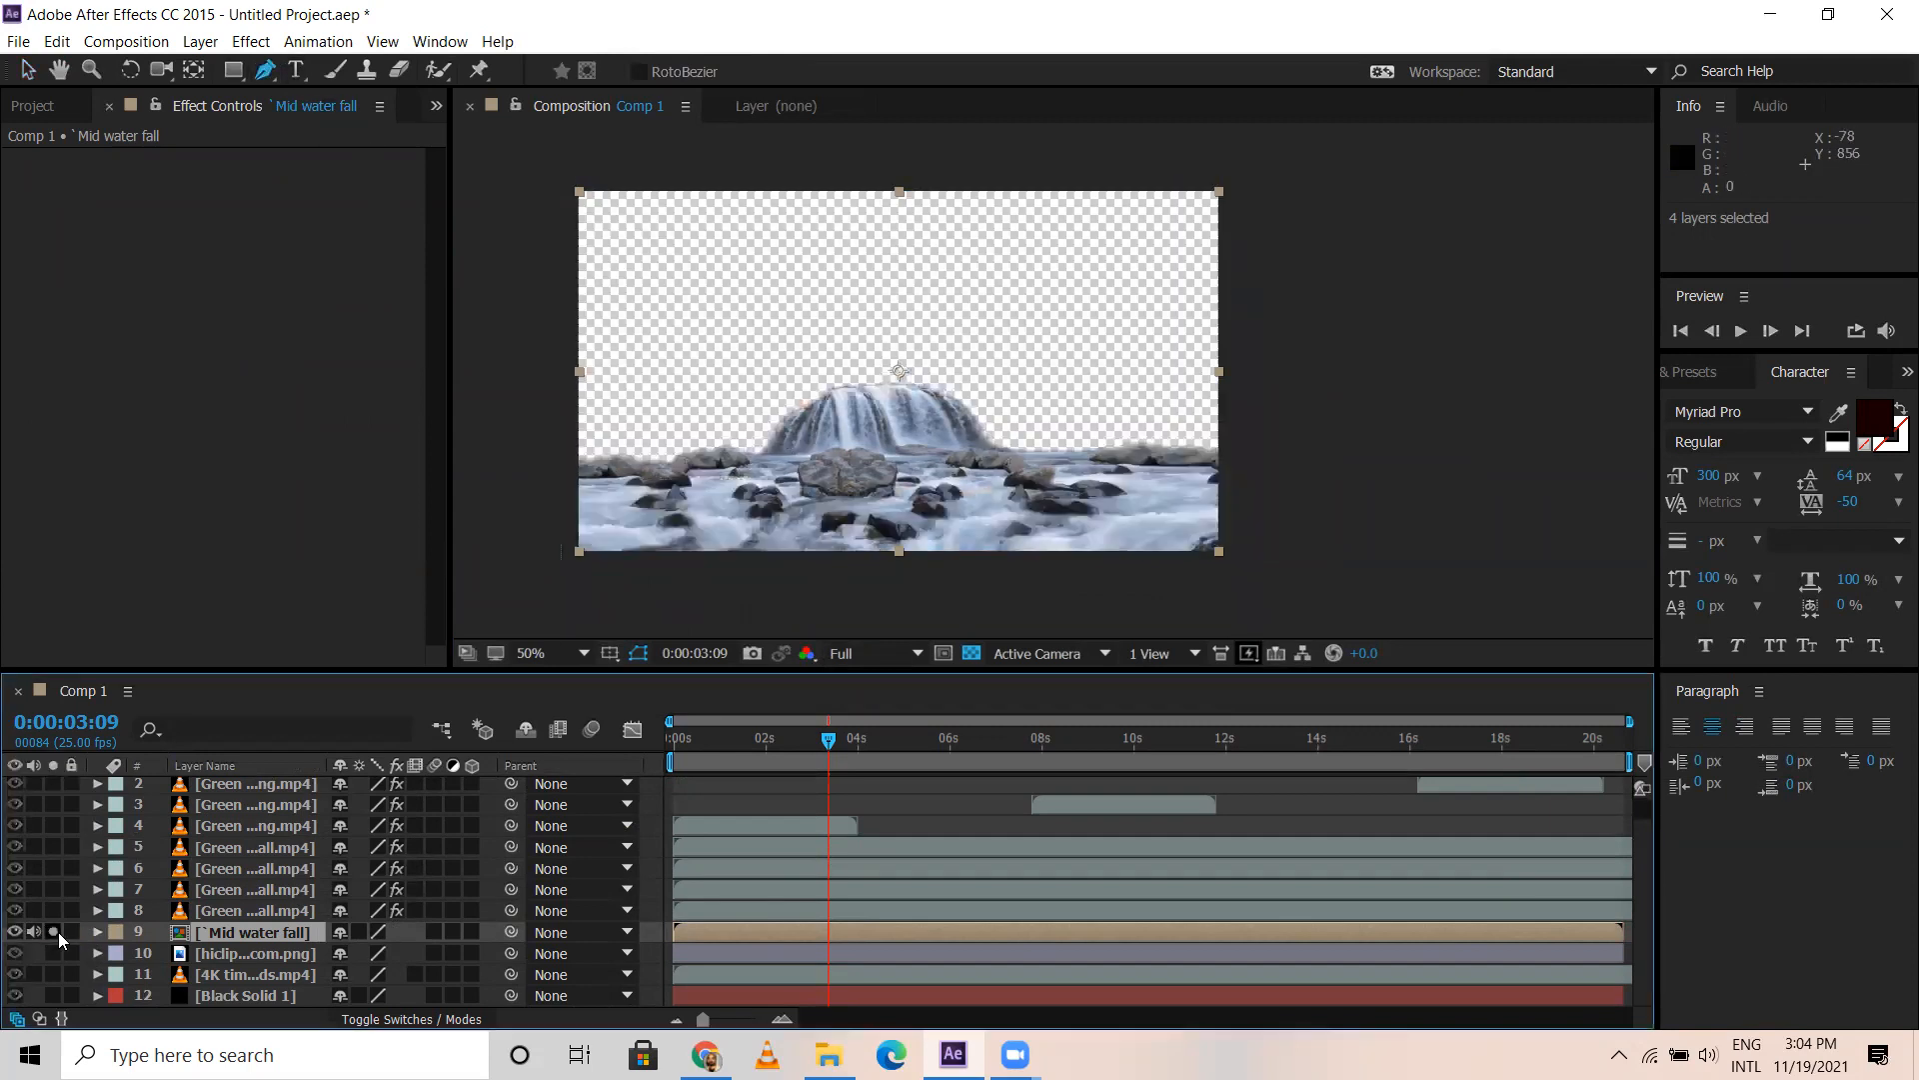
left_click(753, 441)
left_click(781, 449)
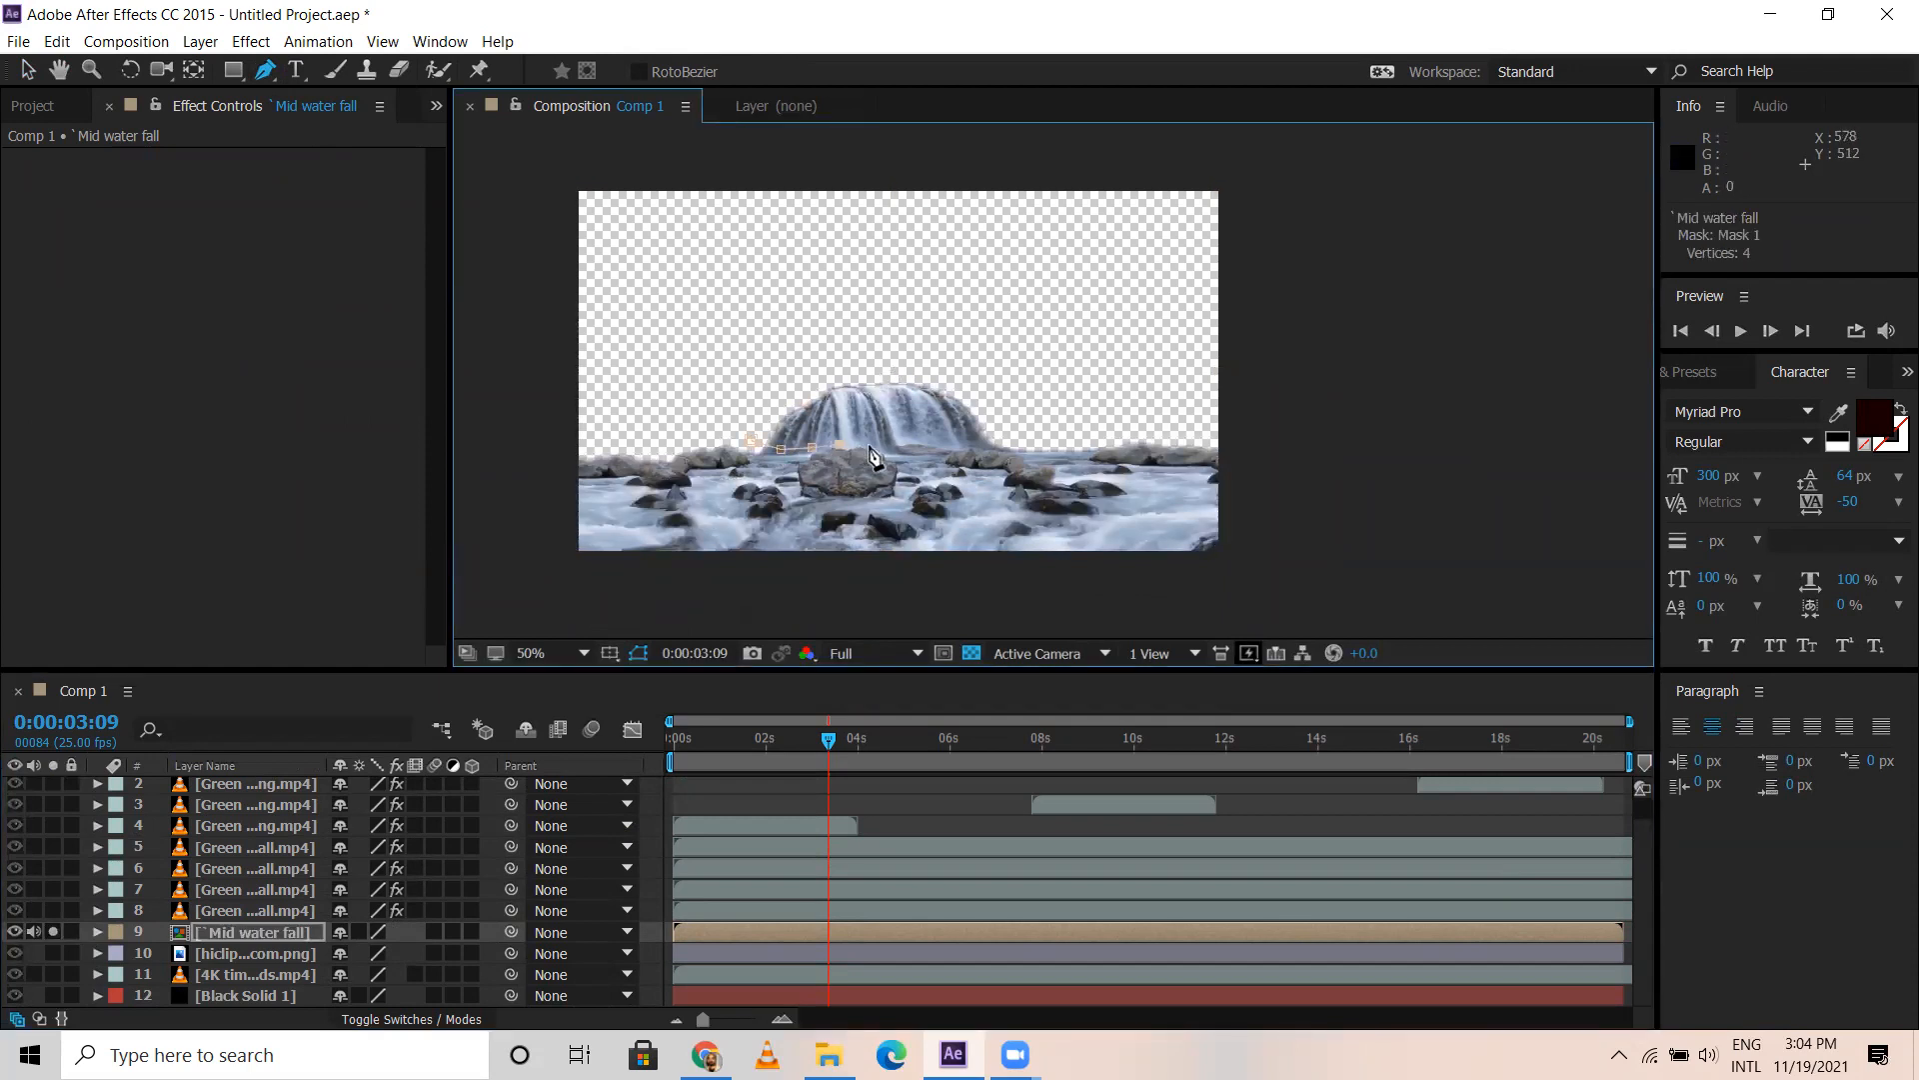
left_click(1000, 443)
left_click(1029, 425)
left_click(937, 328)
left_click(846, 330)
left_click(784, 376)
left_click(752, 443)
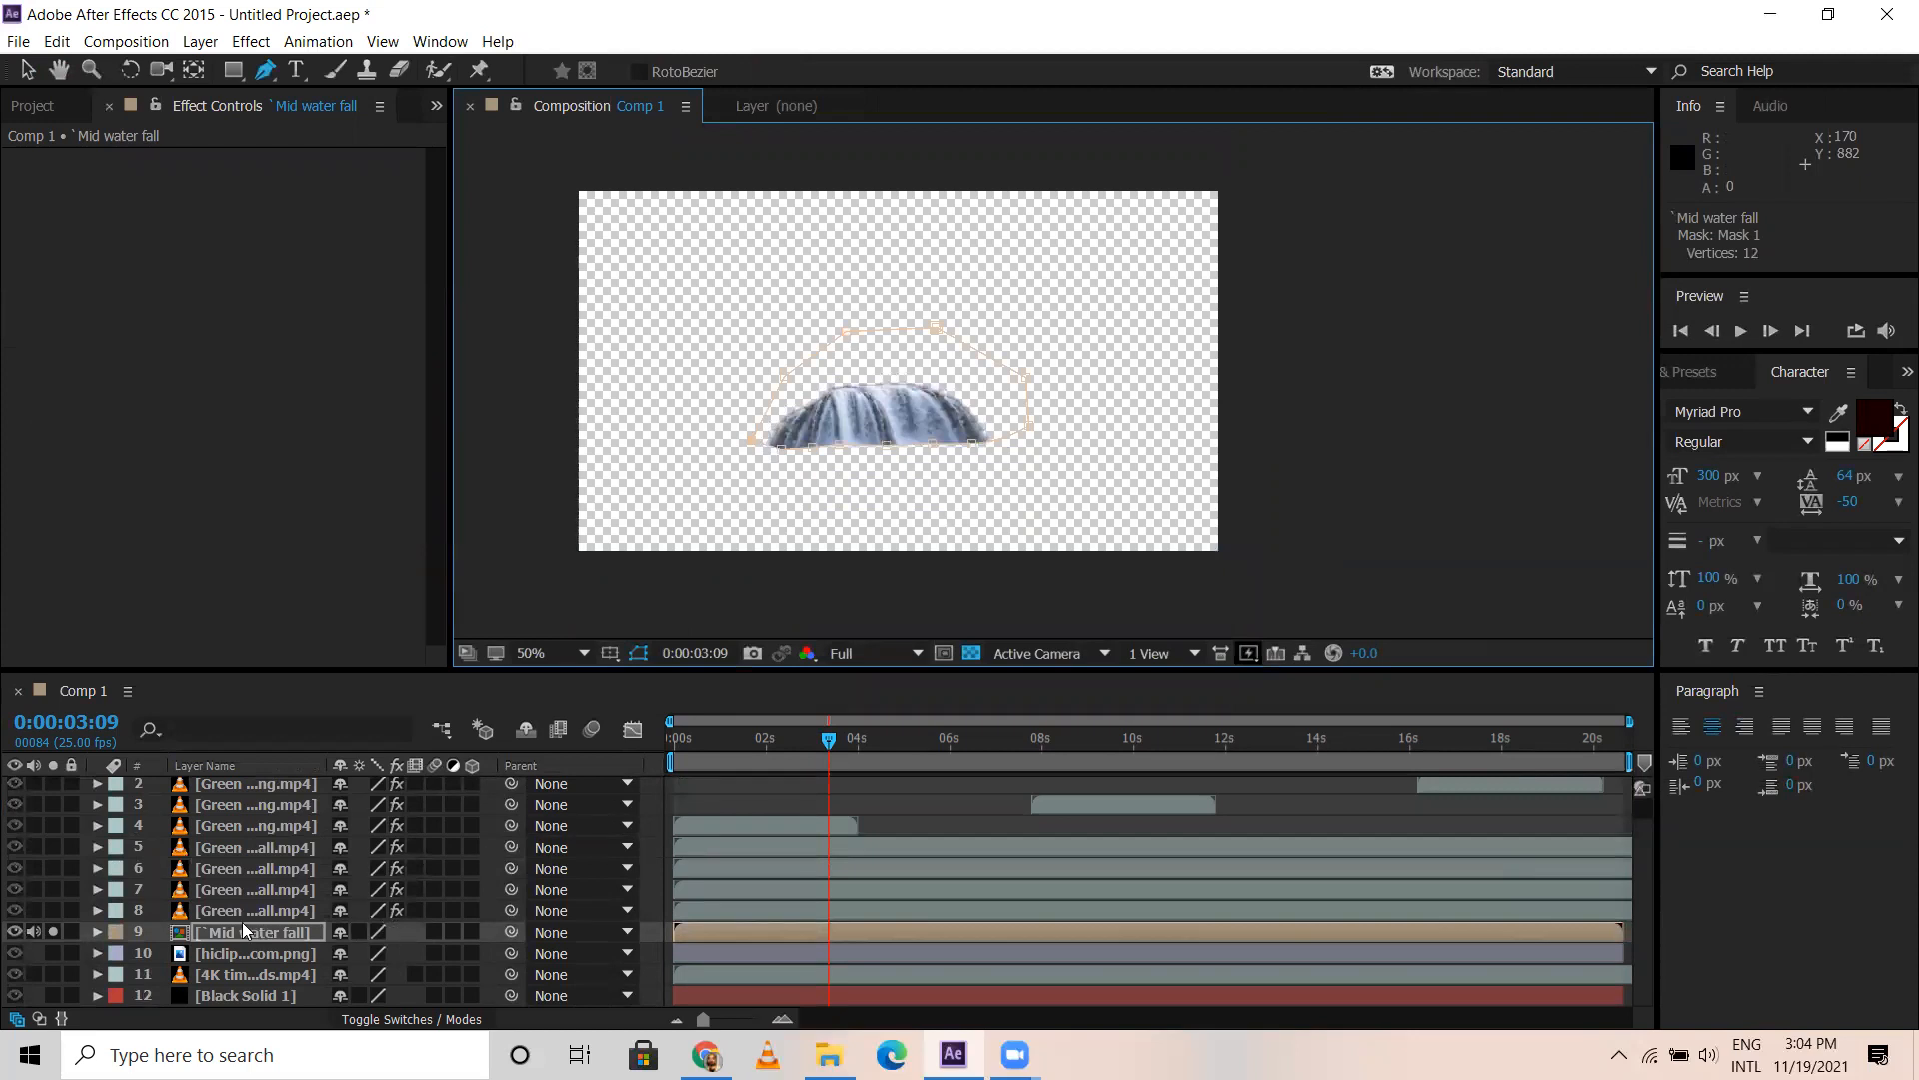
Invert Mask 1 on the `Mid water fall layer
left_click(96, 930)
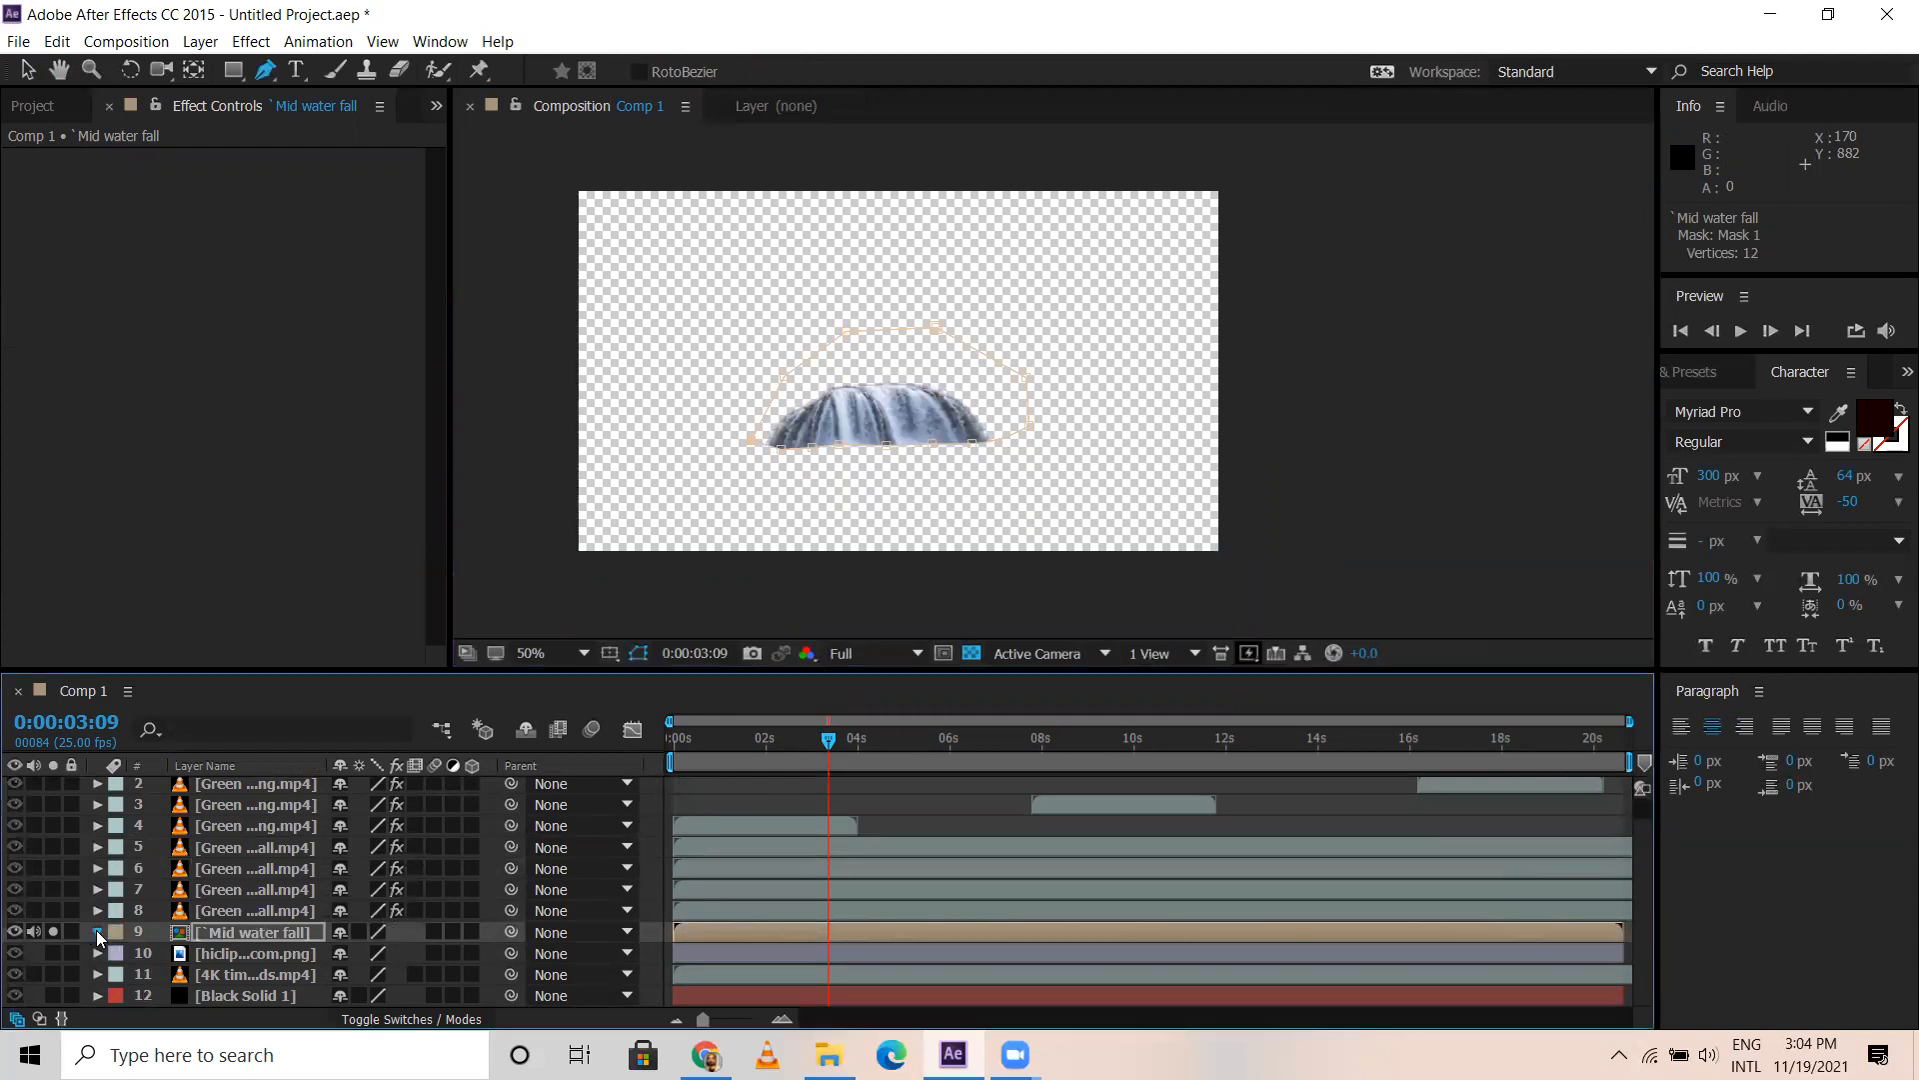
left_click(119, 955)
scroll(219, 895, "down", 3)
left_click(440, 893)
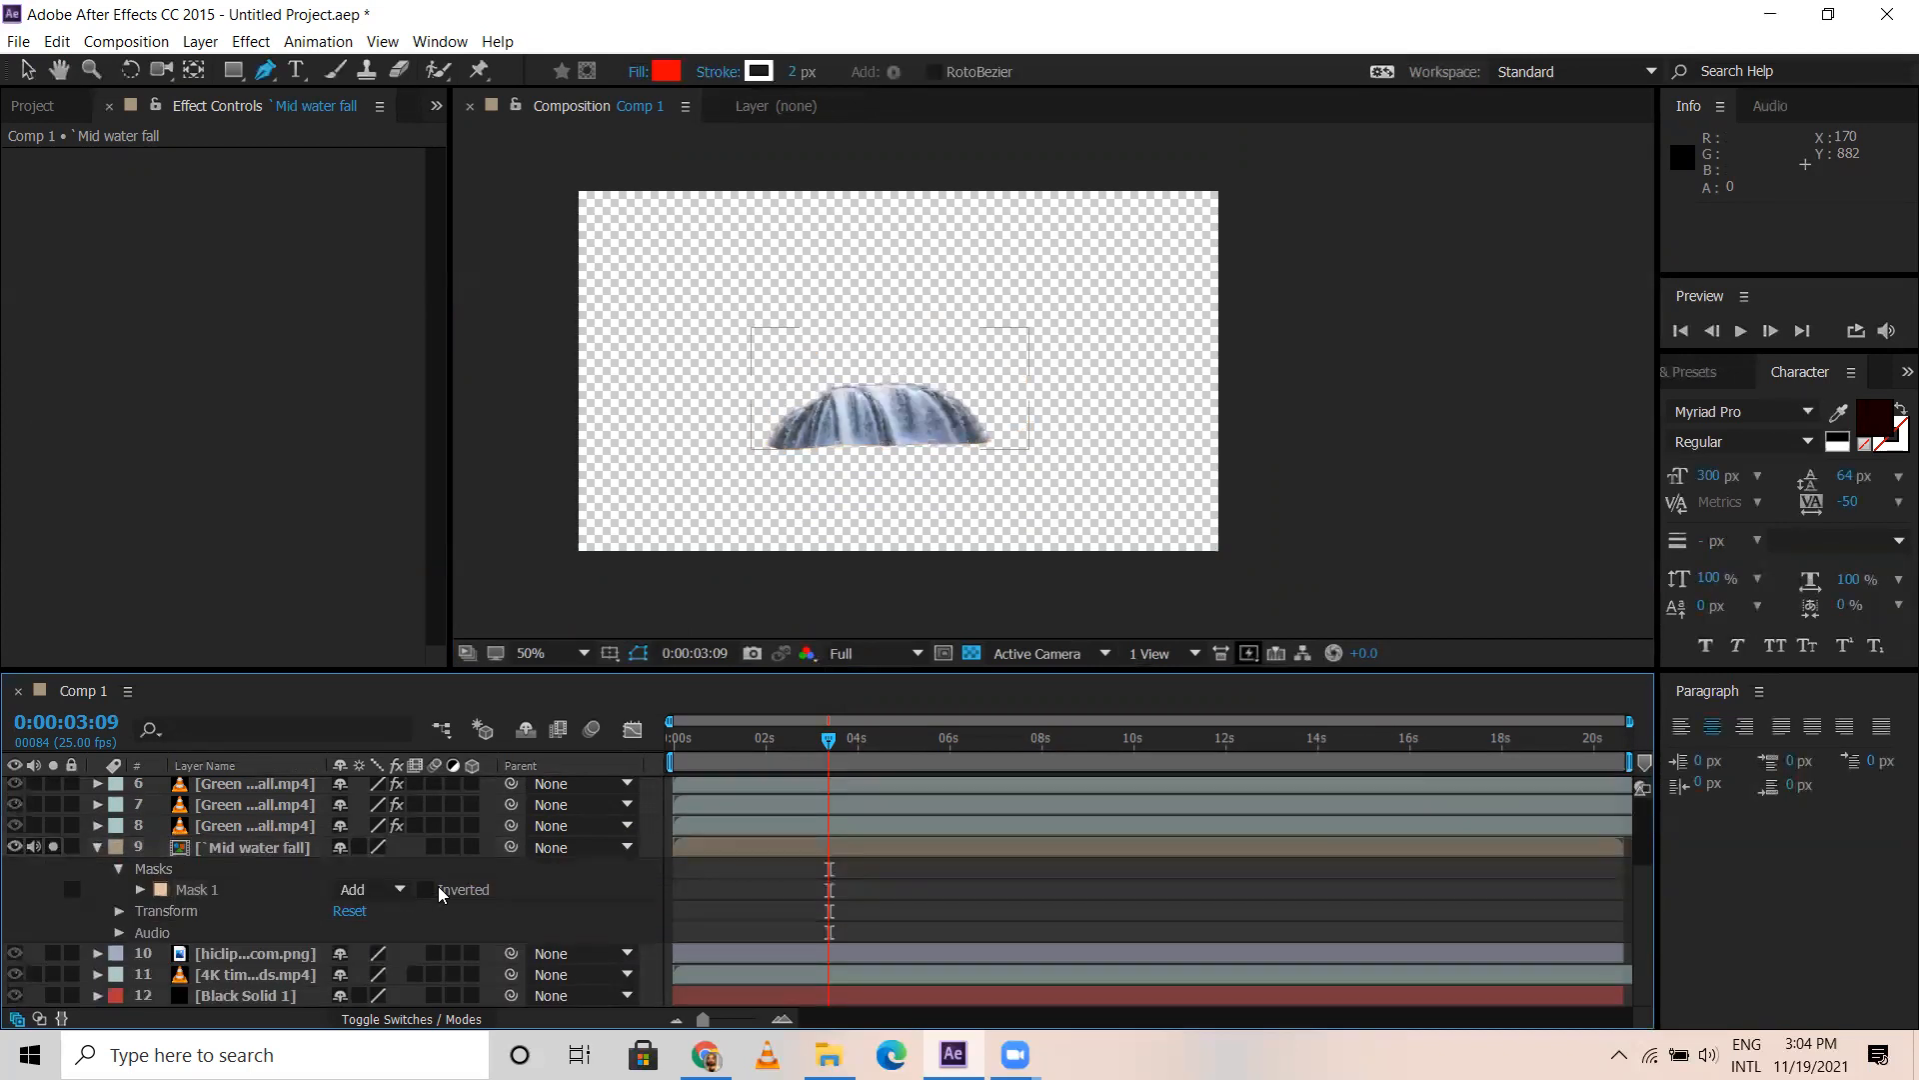
left_click(426, 890)
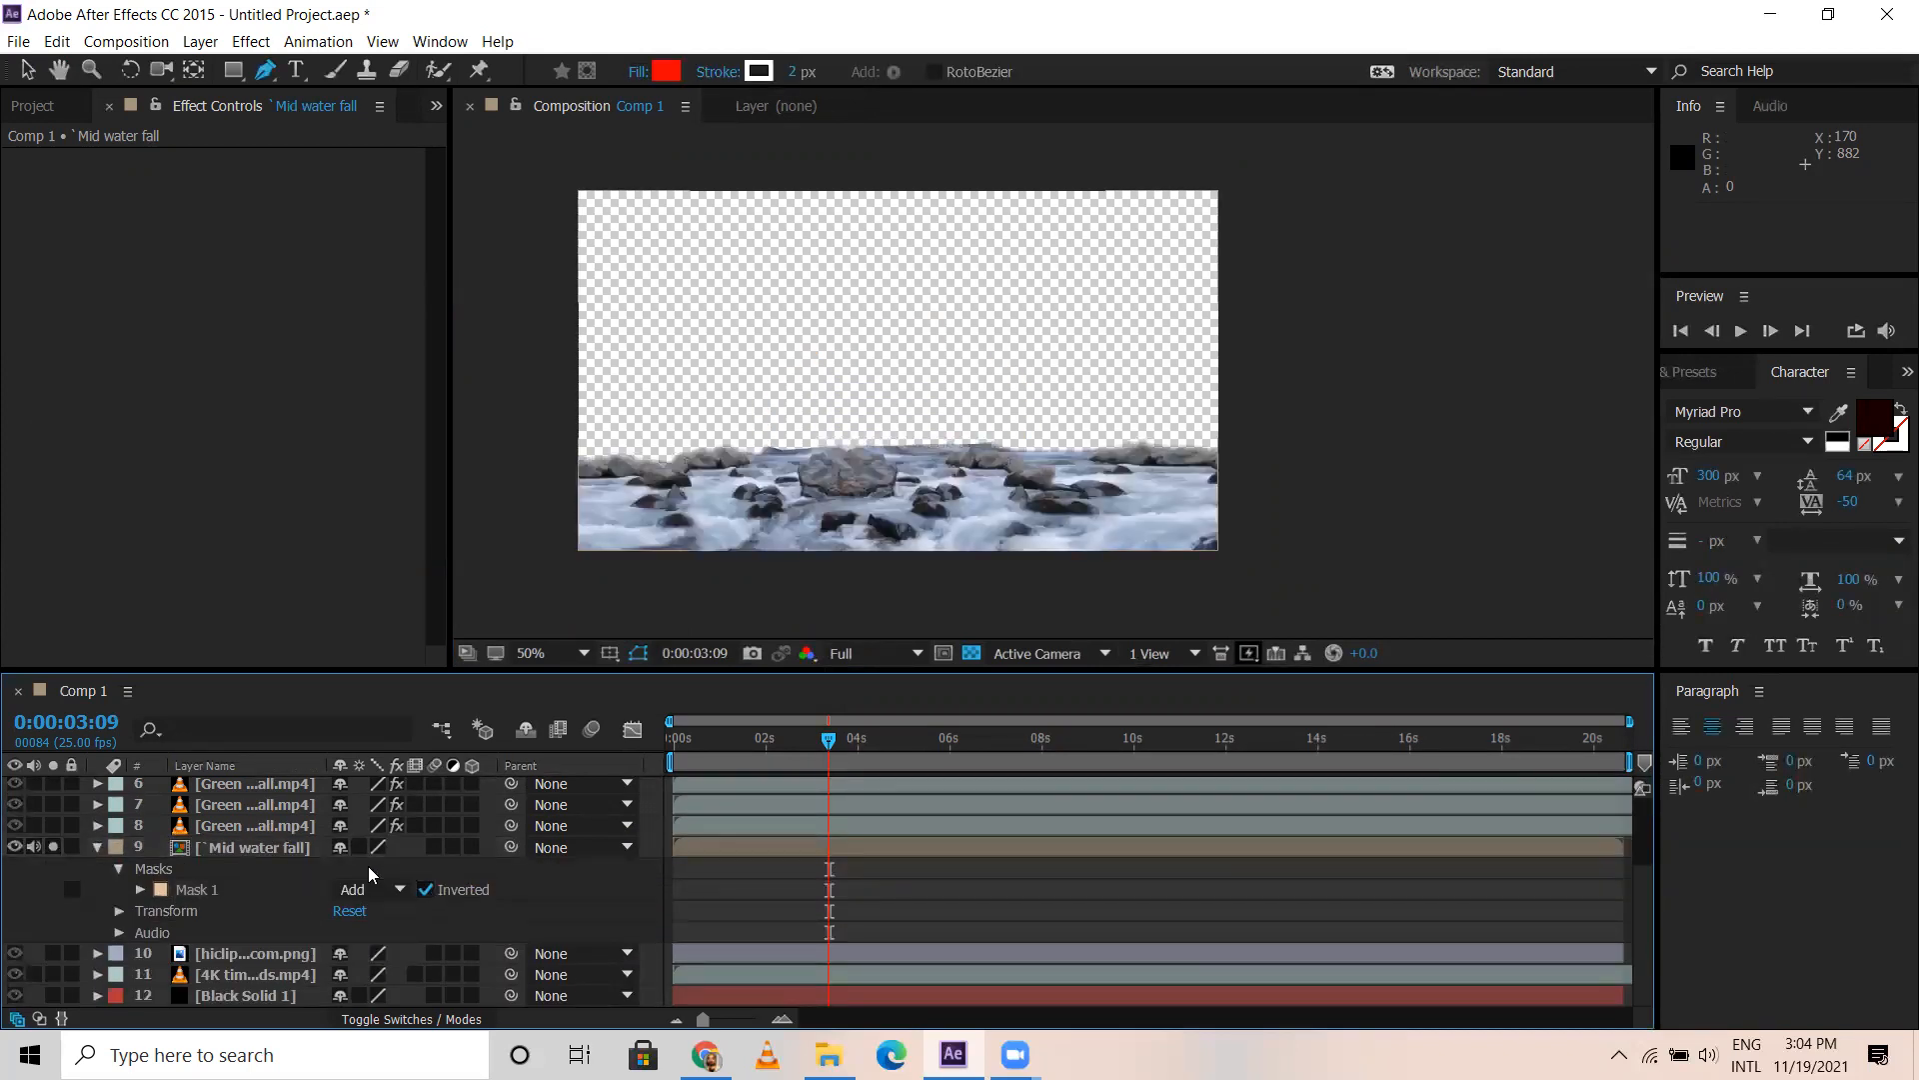
Set Mask 1's Mask Feather to 23 pixels, then turn off the `Mid water fall layer's solo and collapse its properties
left_click(140, 890)
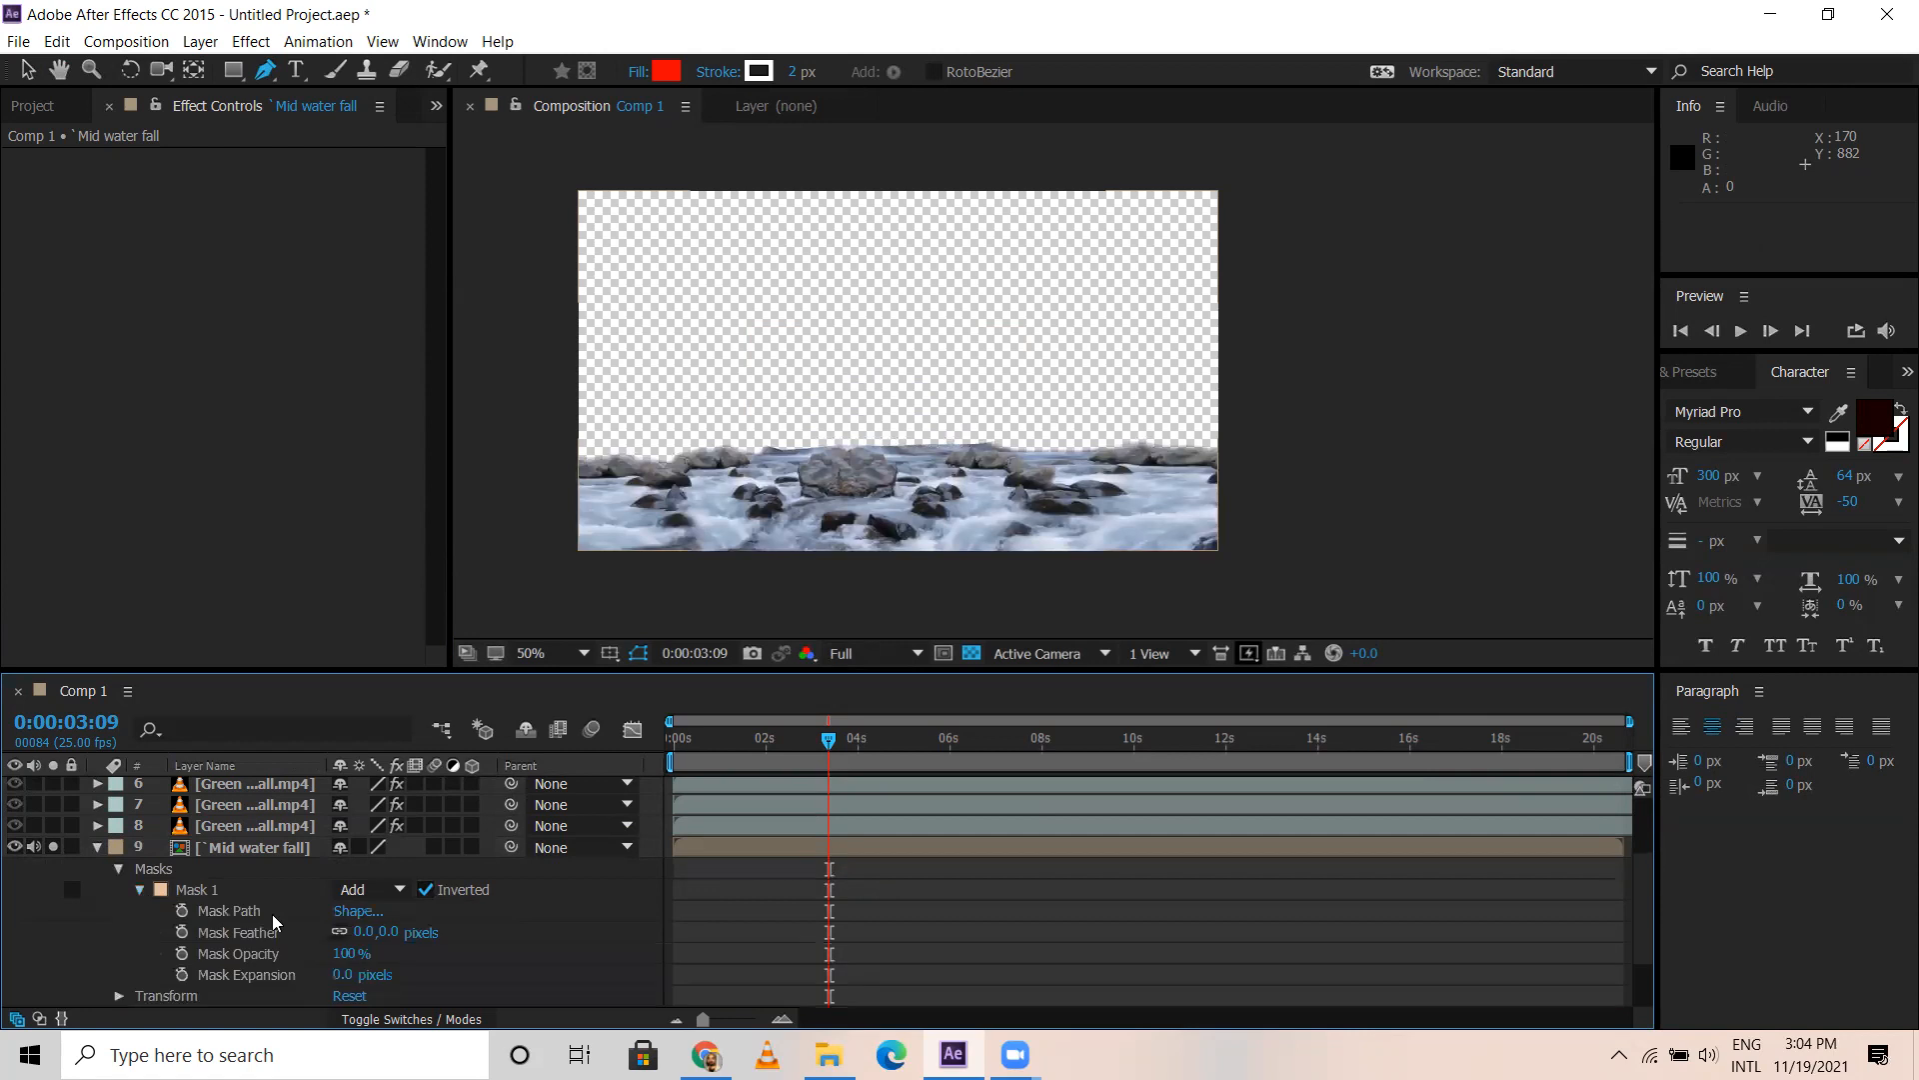
scroll(370, 910, "down", 1)
left_click_drag(381, 876, 393, 866)
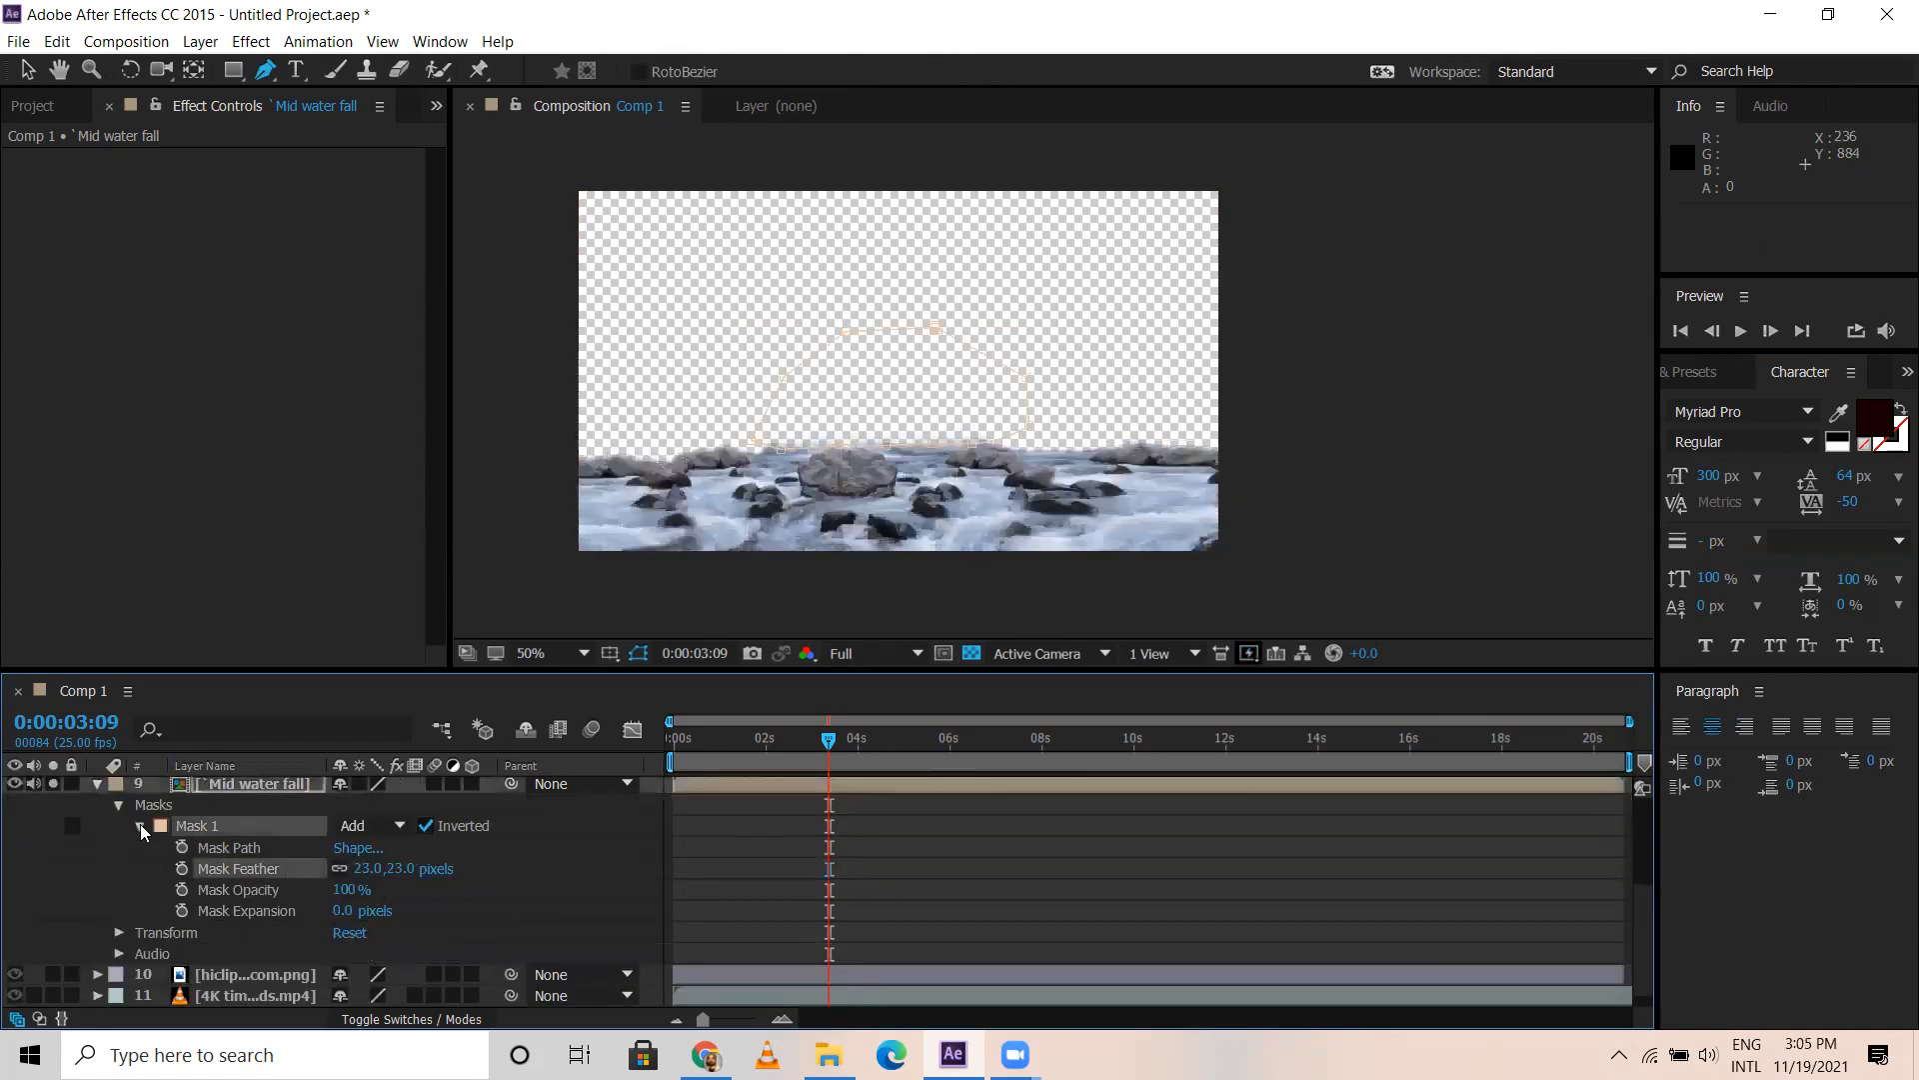
scroll(68, 831, "up", 3)
left_click(54, 958)
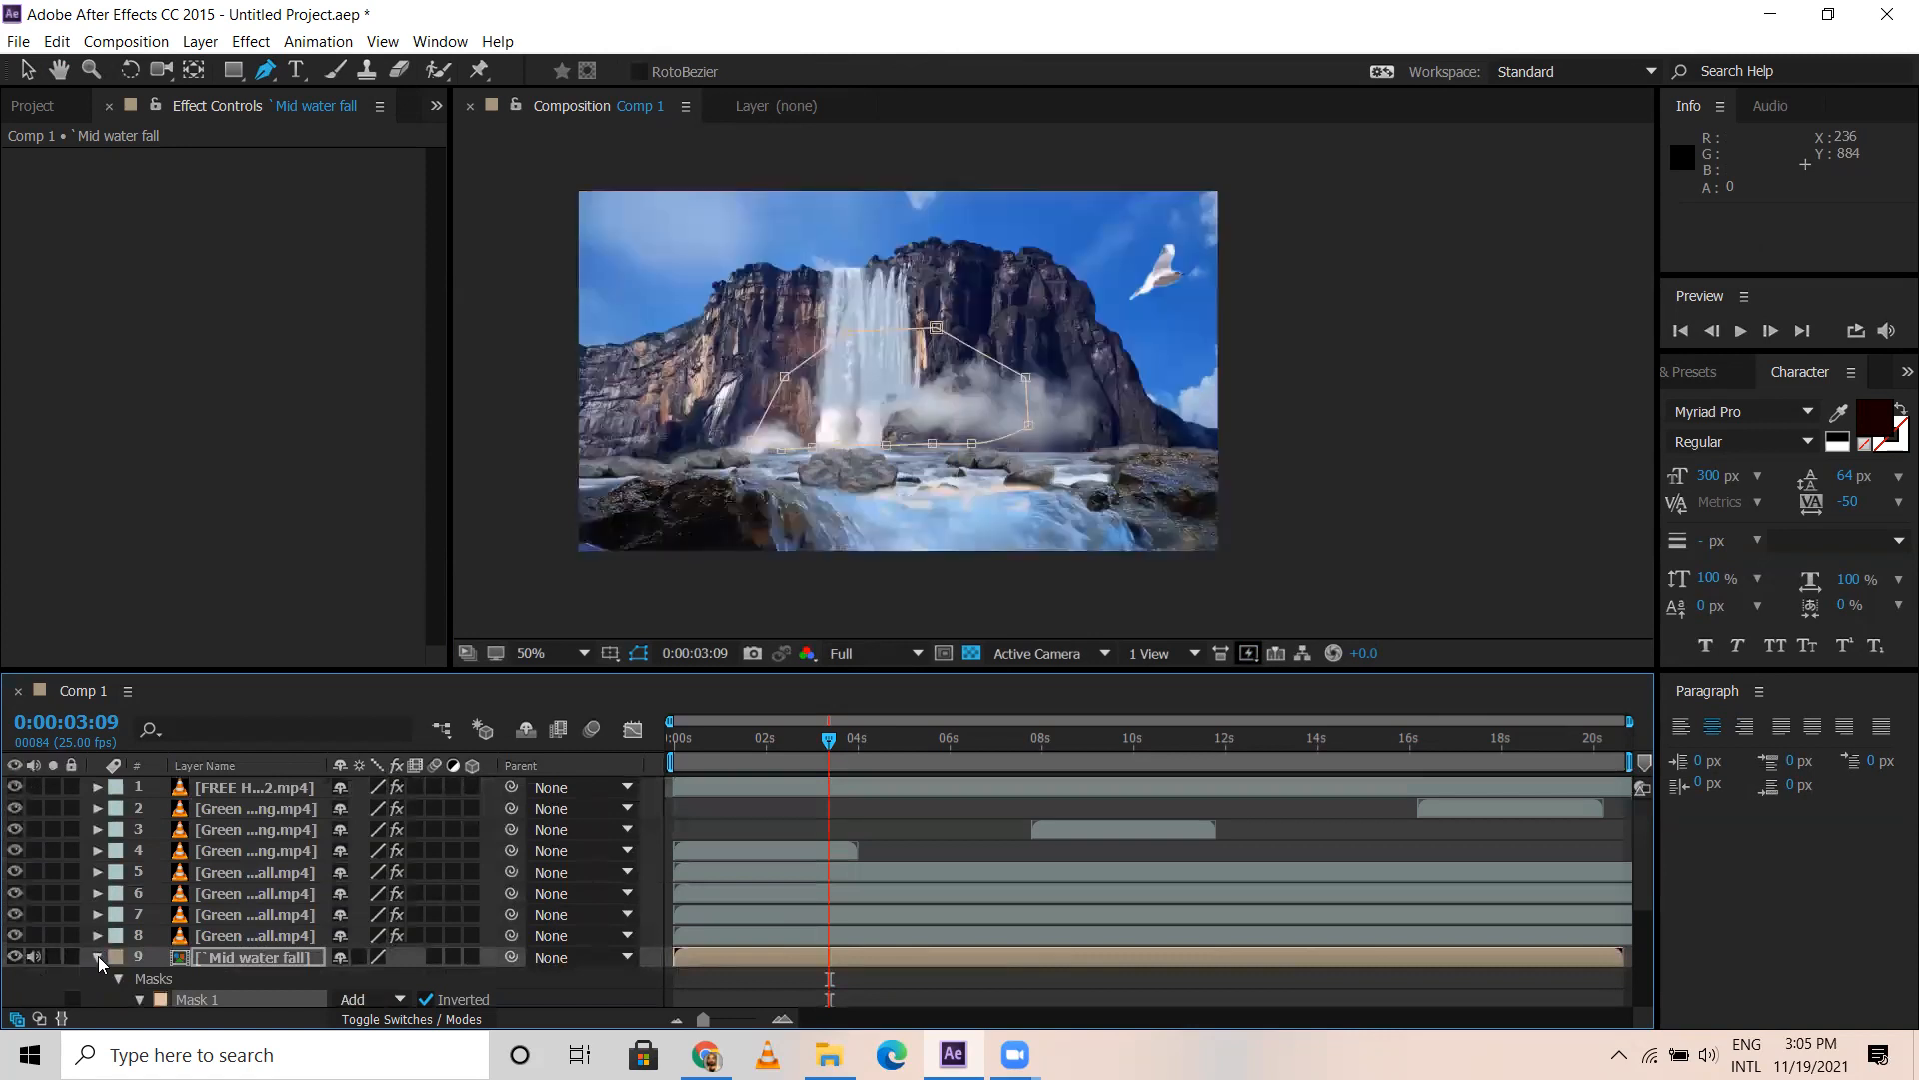
left_click(98, 956)
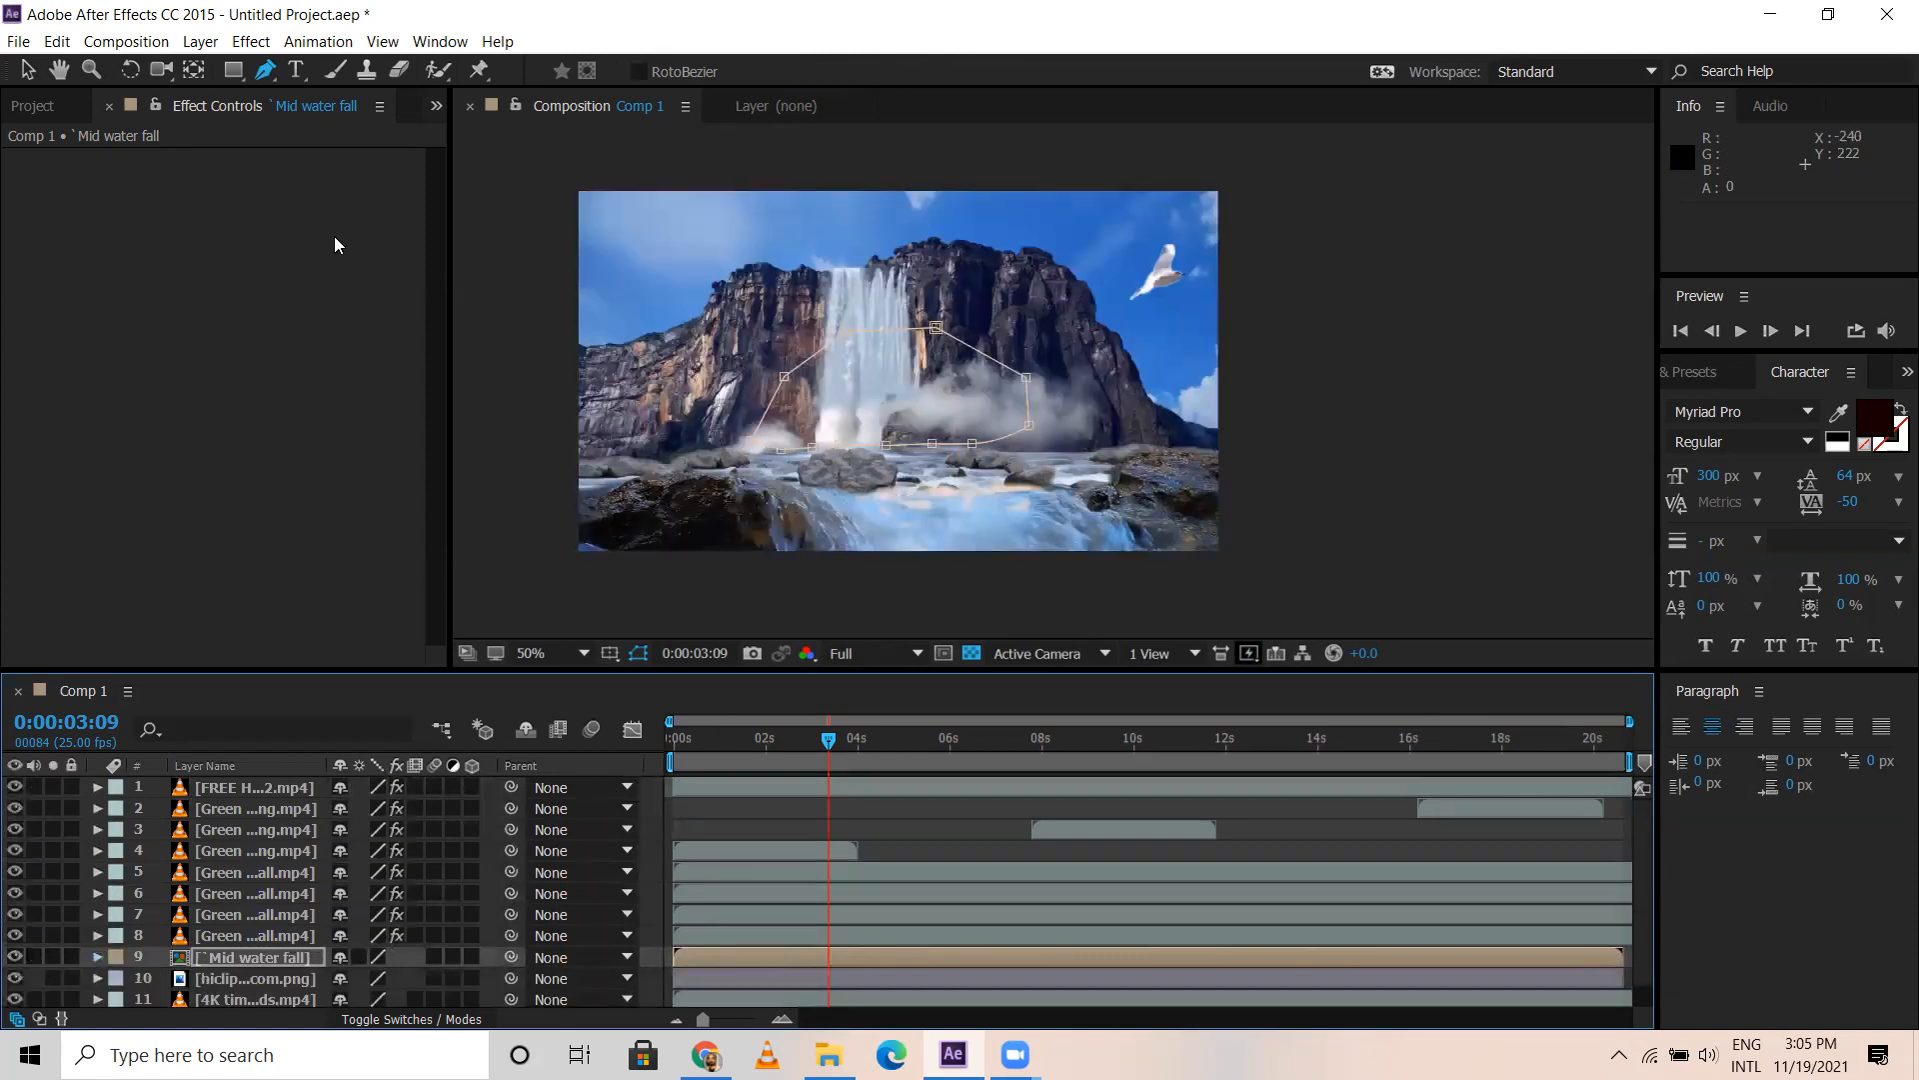
Return to the Selection tool, bring up the project's footage list and leave all composition layers deselected
left_click(27, 69)
left_click(229, 317)
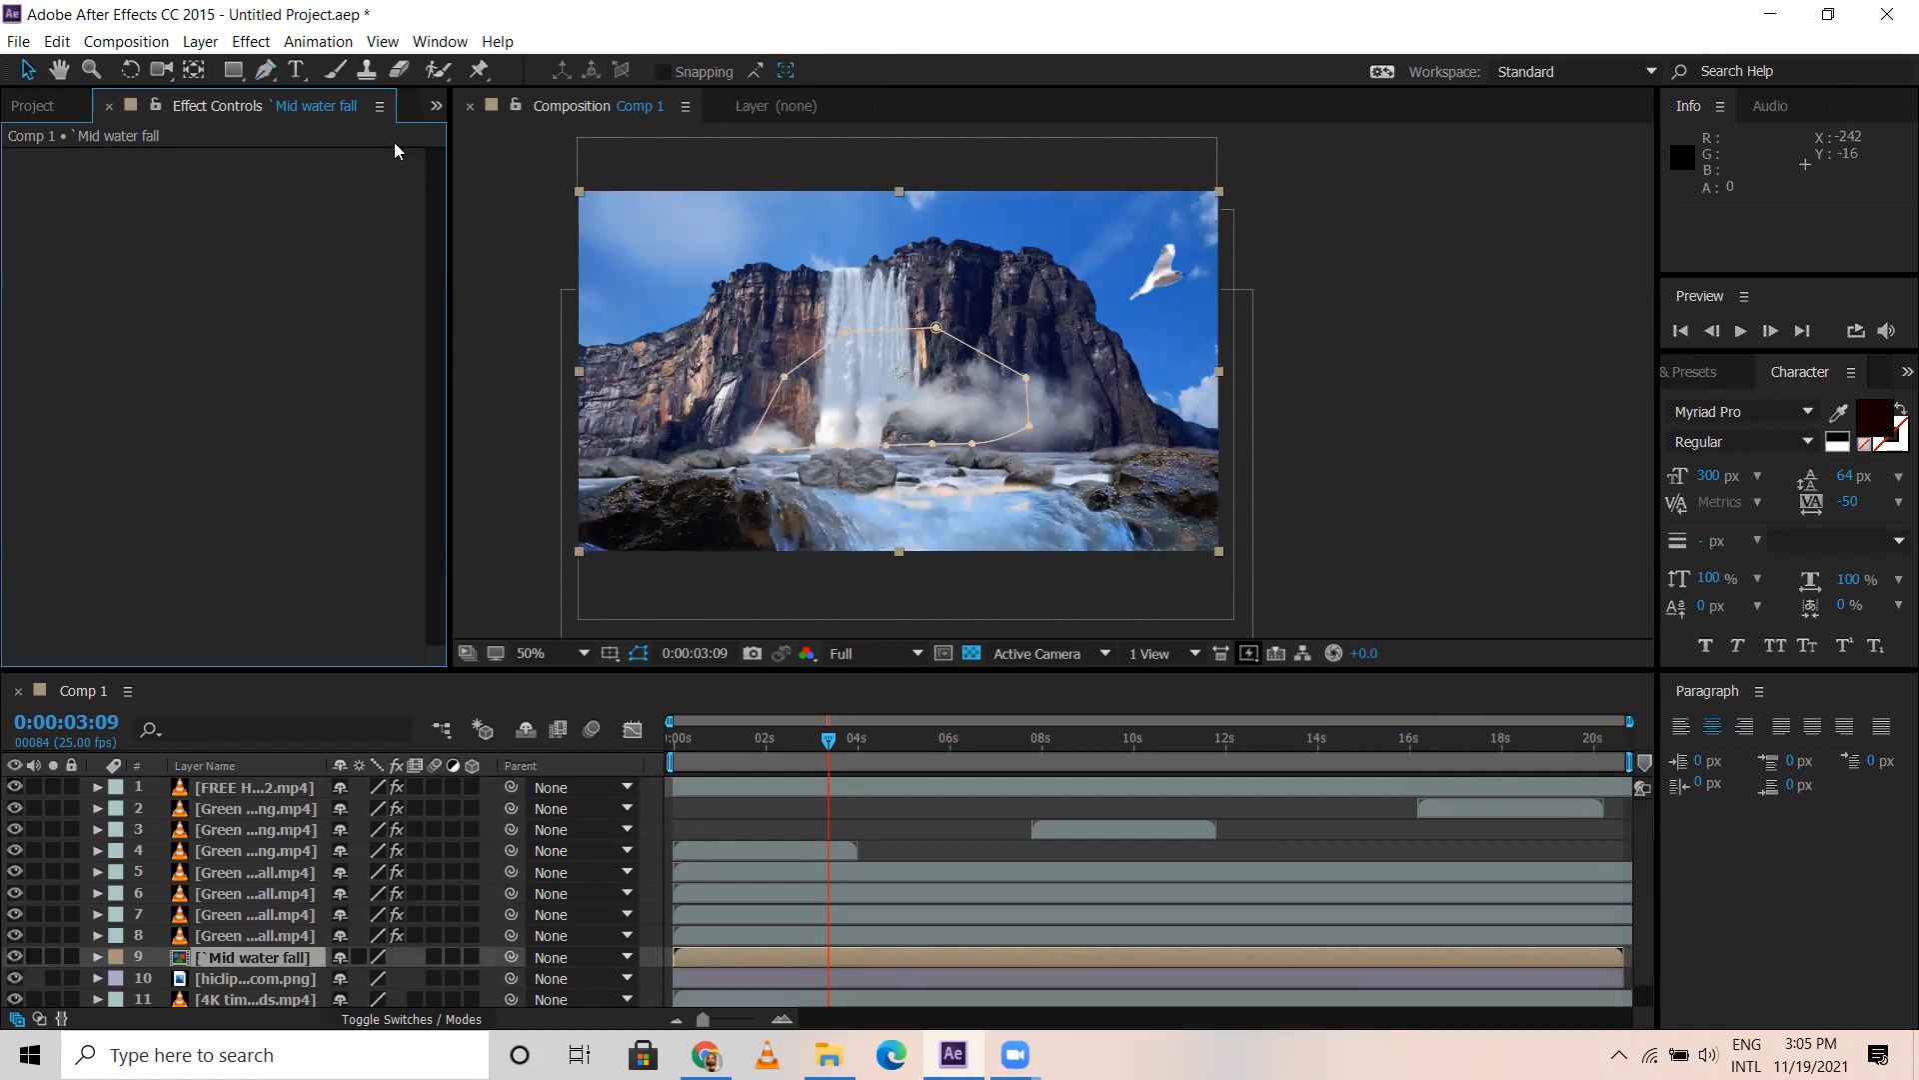
left_click(436, 106)
left_click(448, 140)
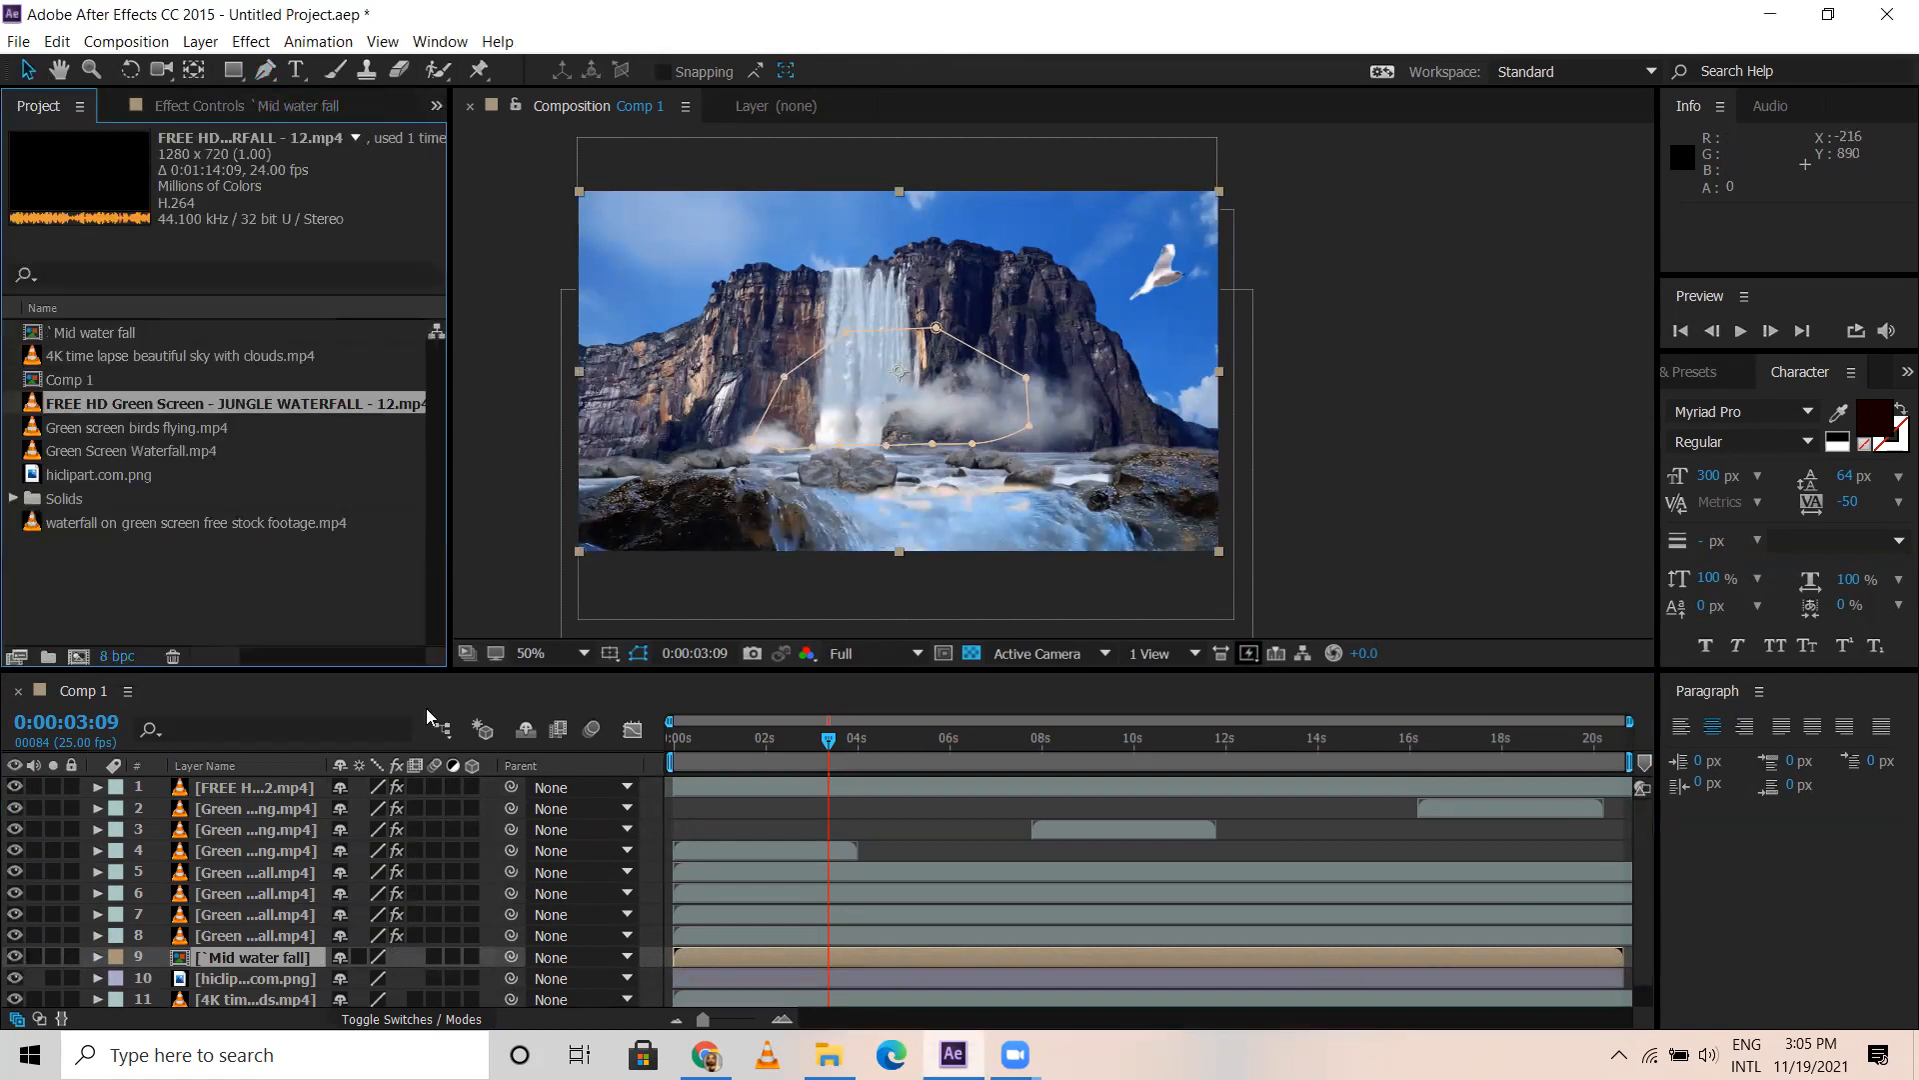
left_click(255, 788)
left_click(1311, 400)
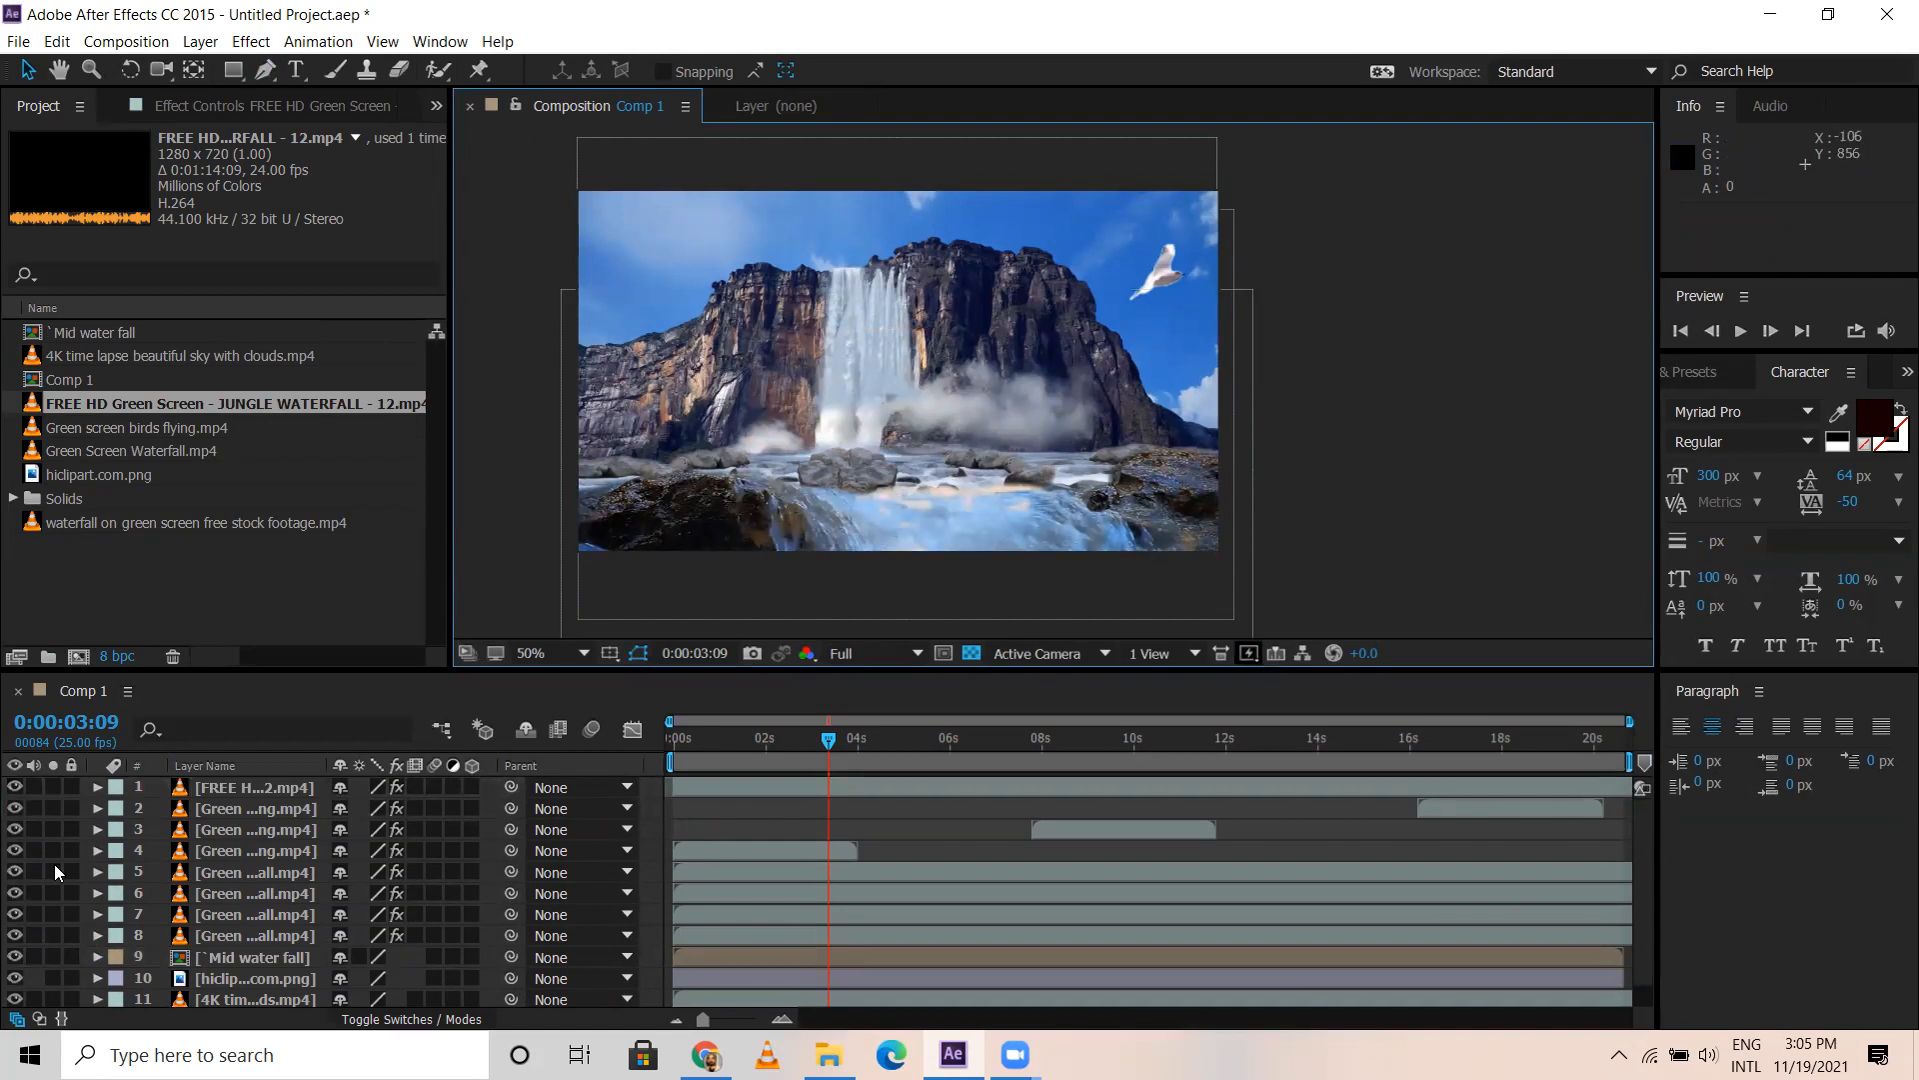
left_click(240, 826)
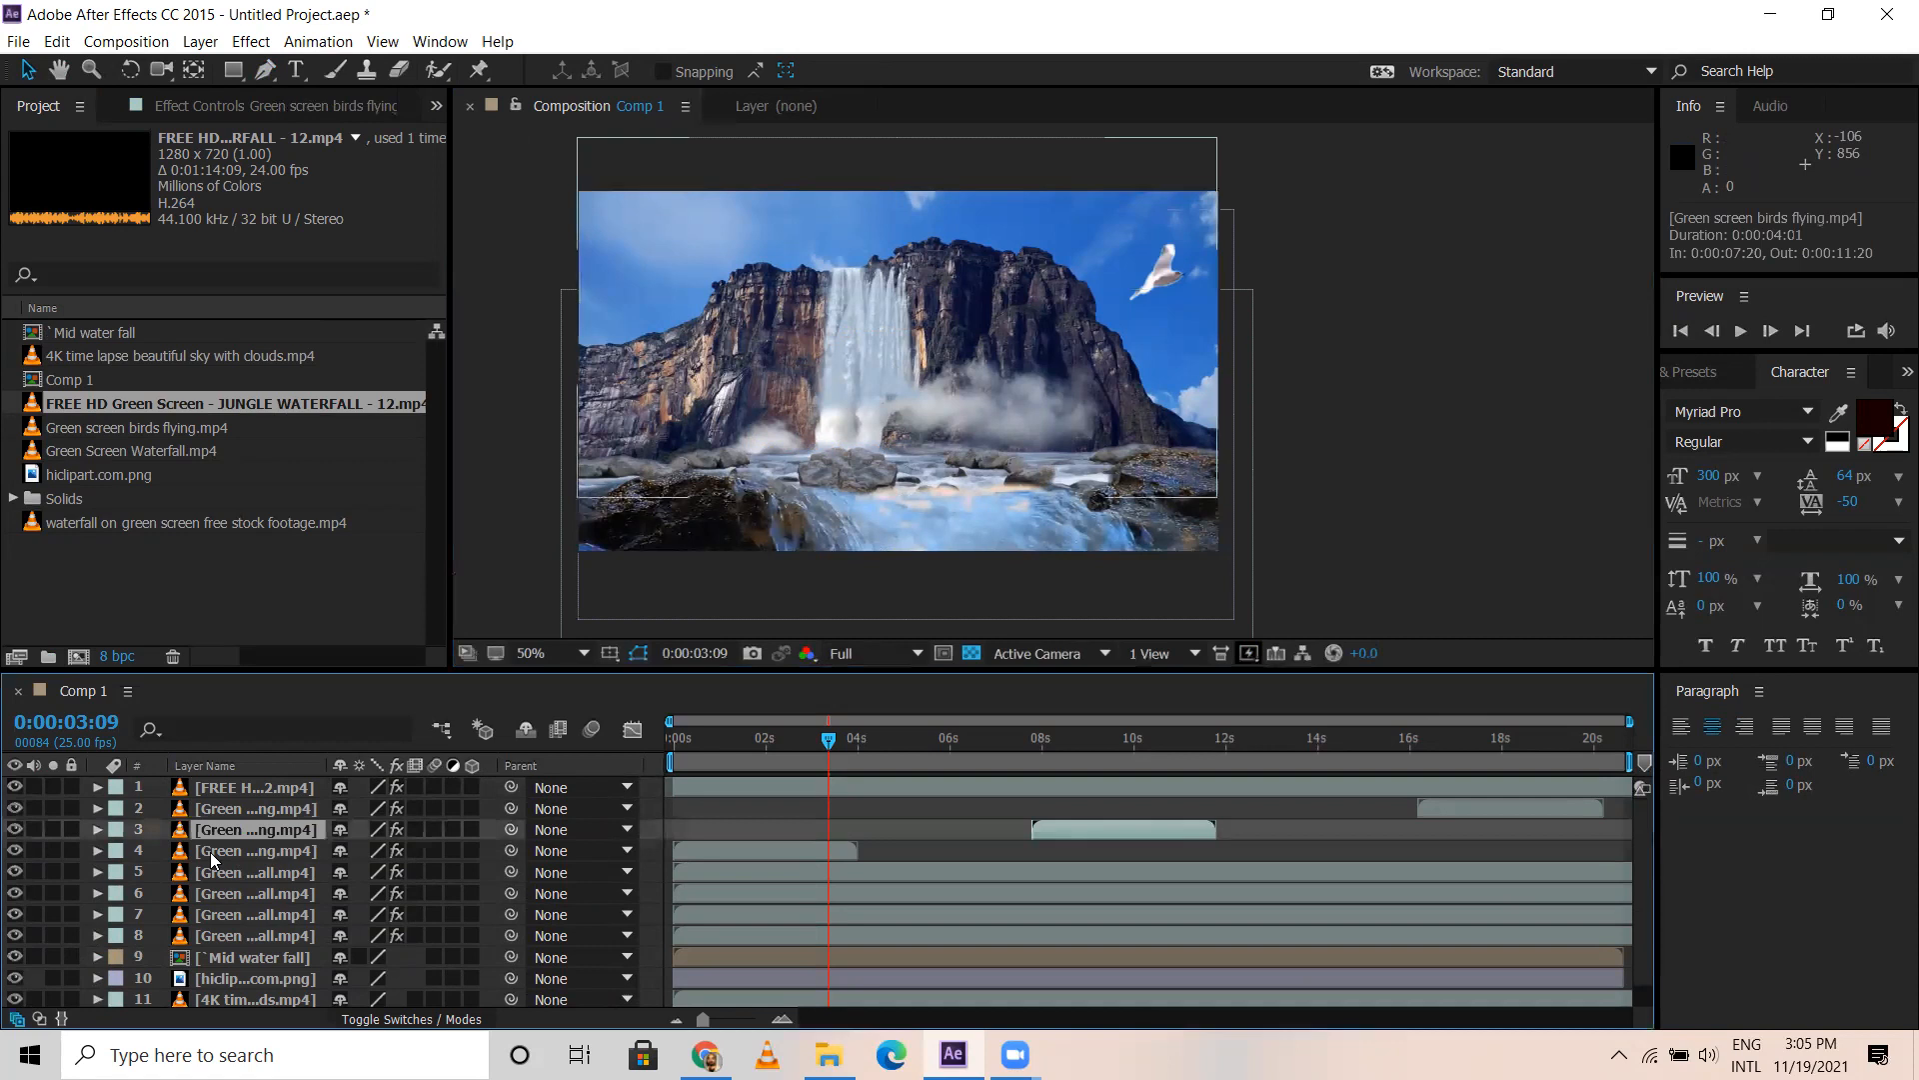
left_click(252, 809)
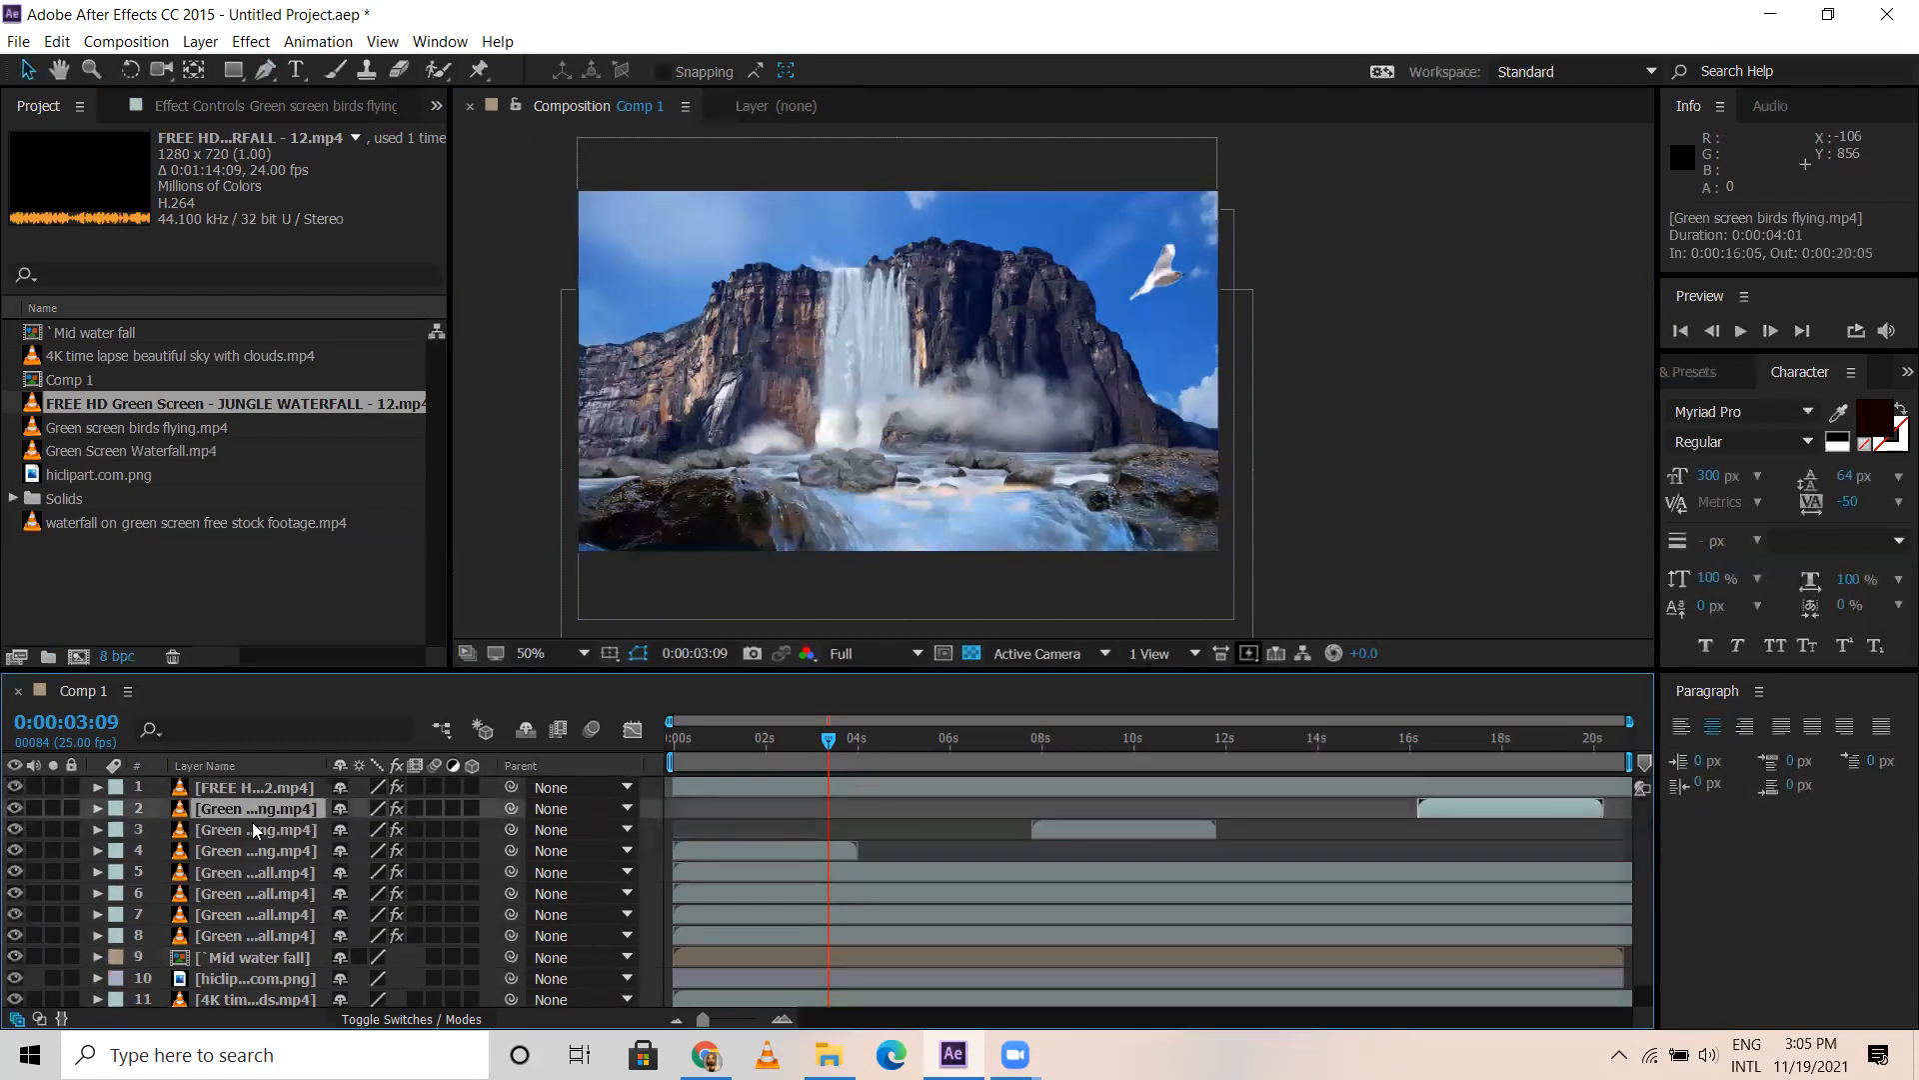
left_click(256, 934, "shift")
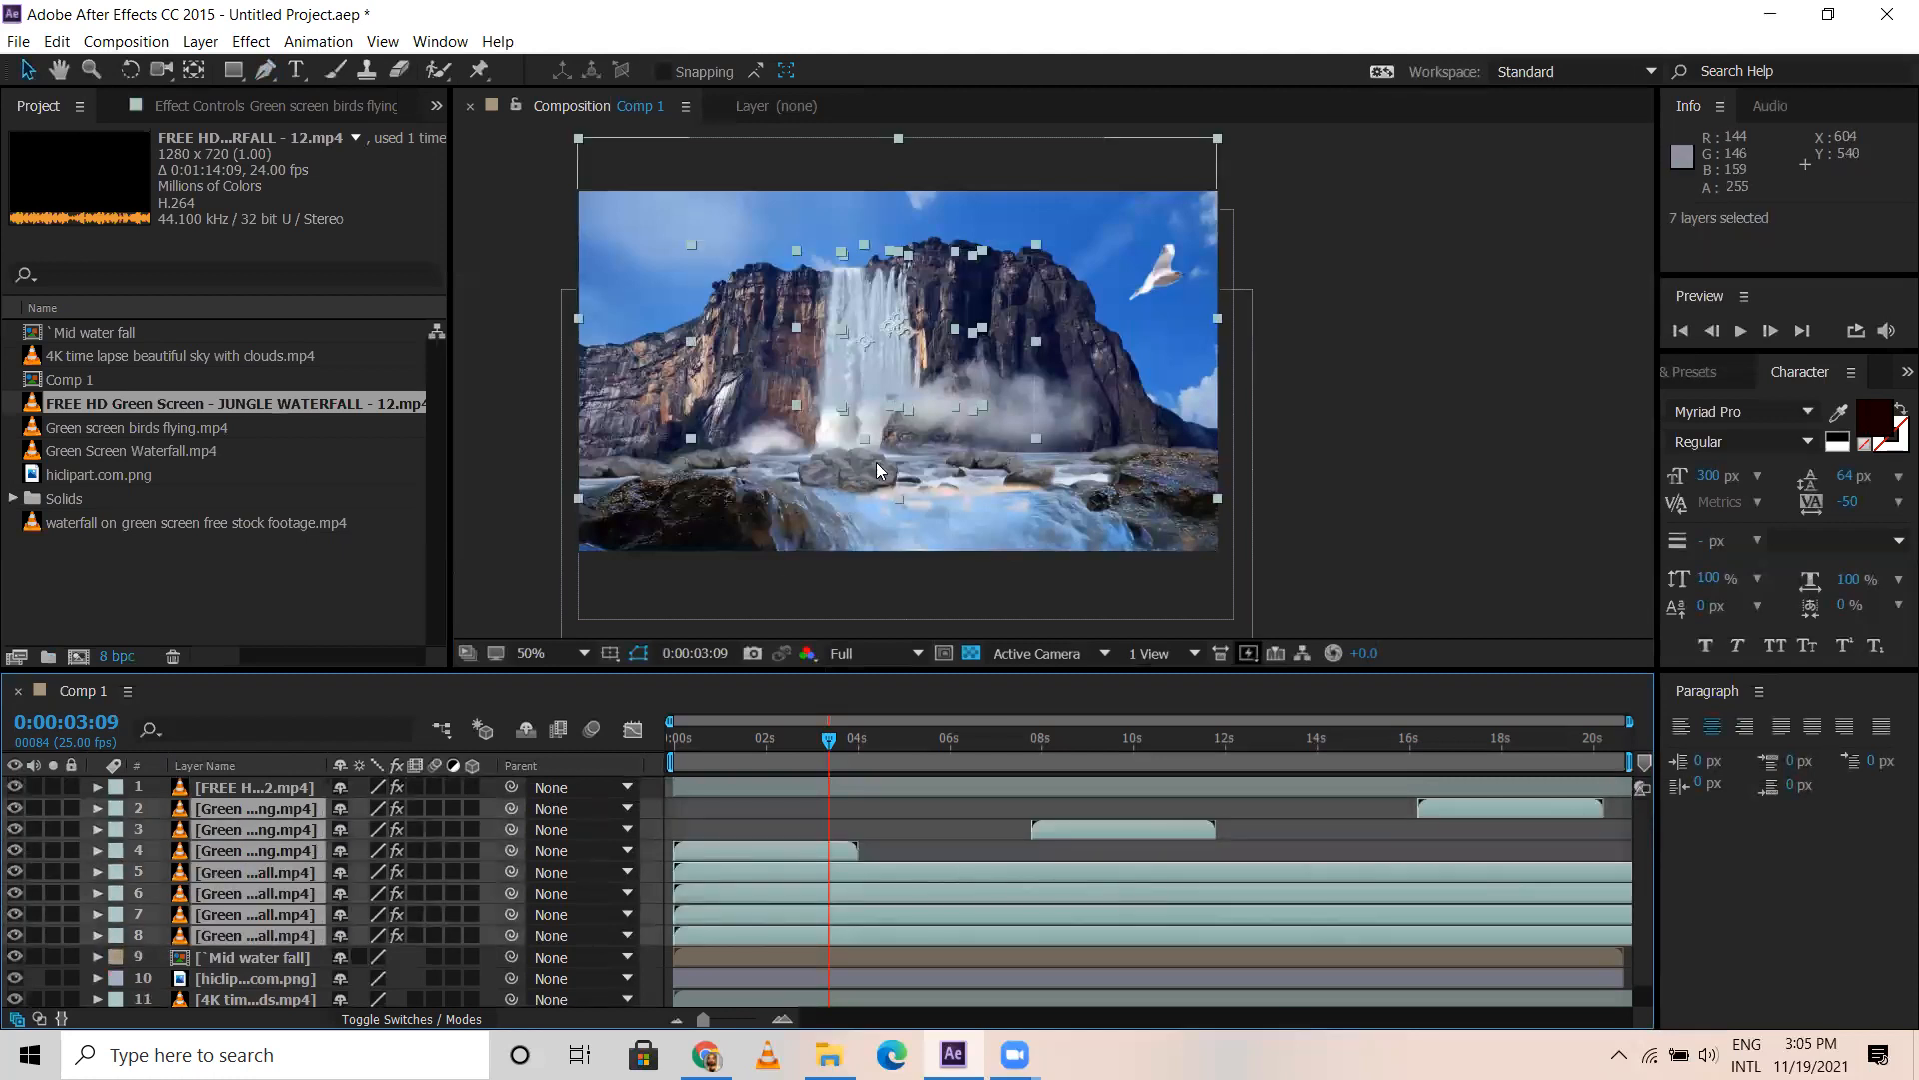
left_click(284, 972)
Stretch the four Green Screen Waterfall layers together so the fall reaches down to the river rocks, and nudge them into place on the cliff
left_click(264, 872)
left_click(256, 895, "ctrl")
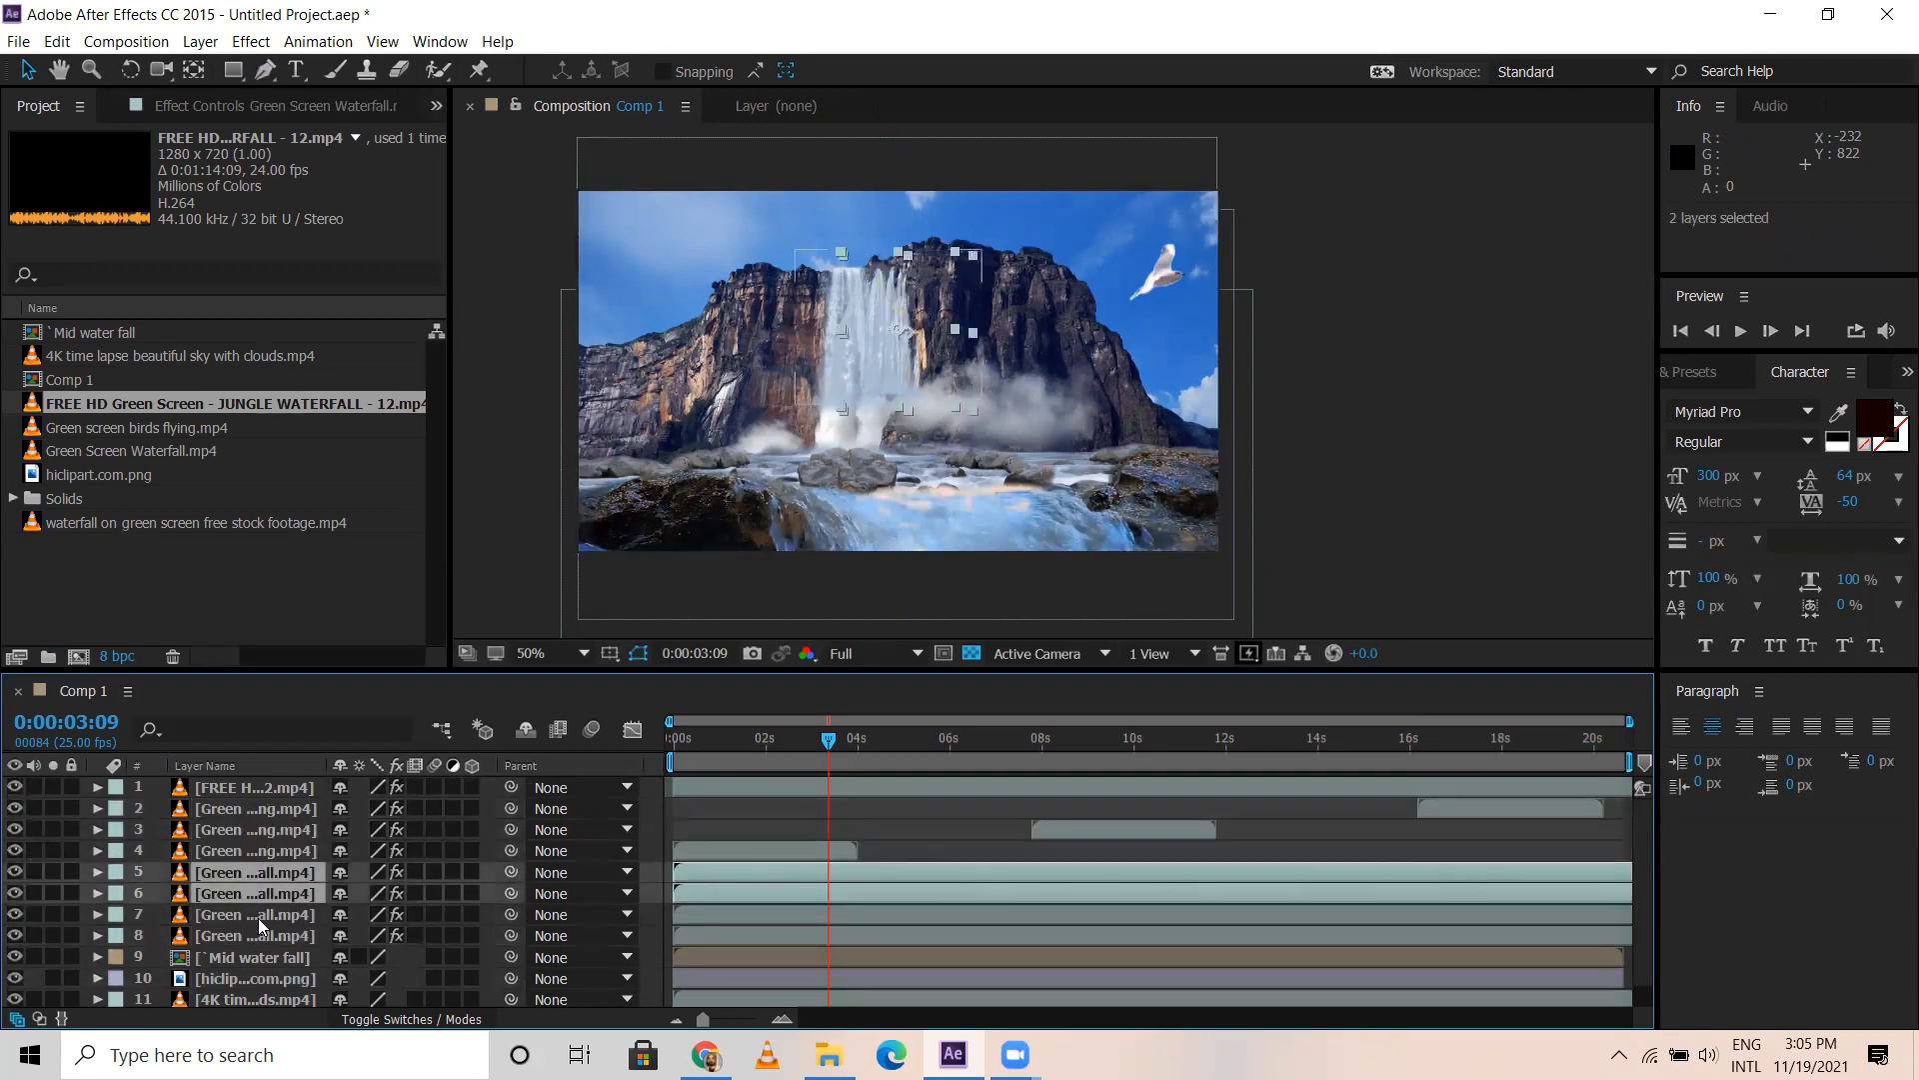
left_click(258, 916, "ctrl")
left_click(258, 936, "ctrl")
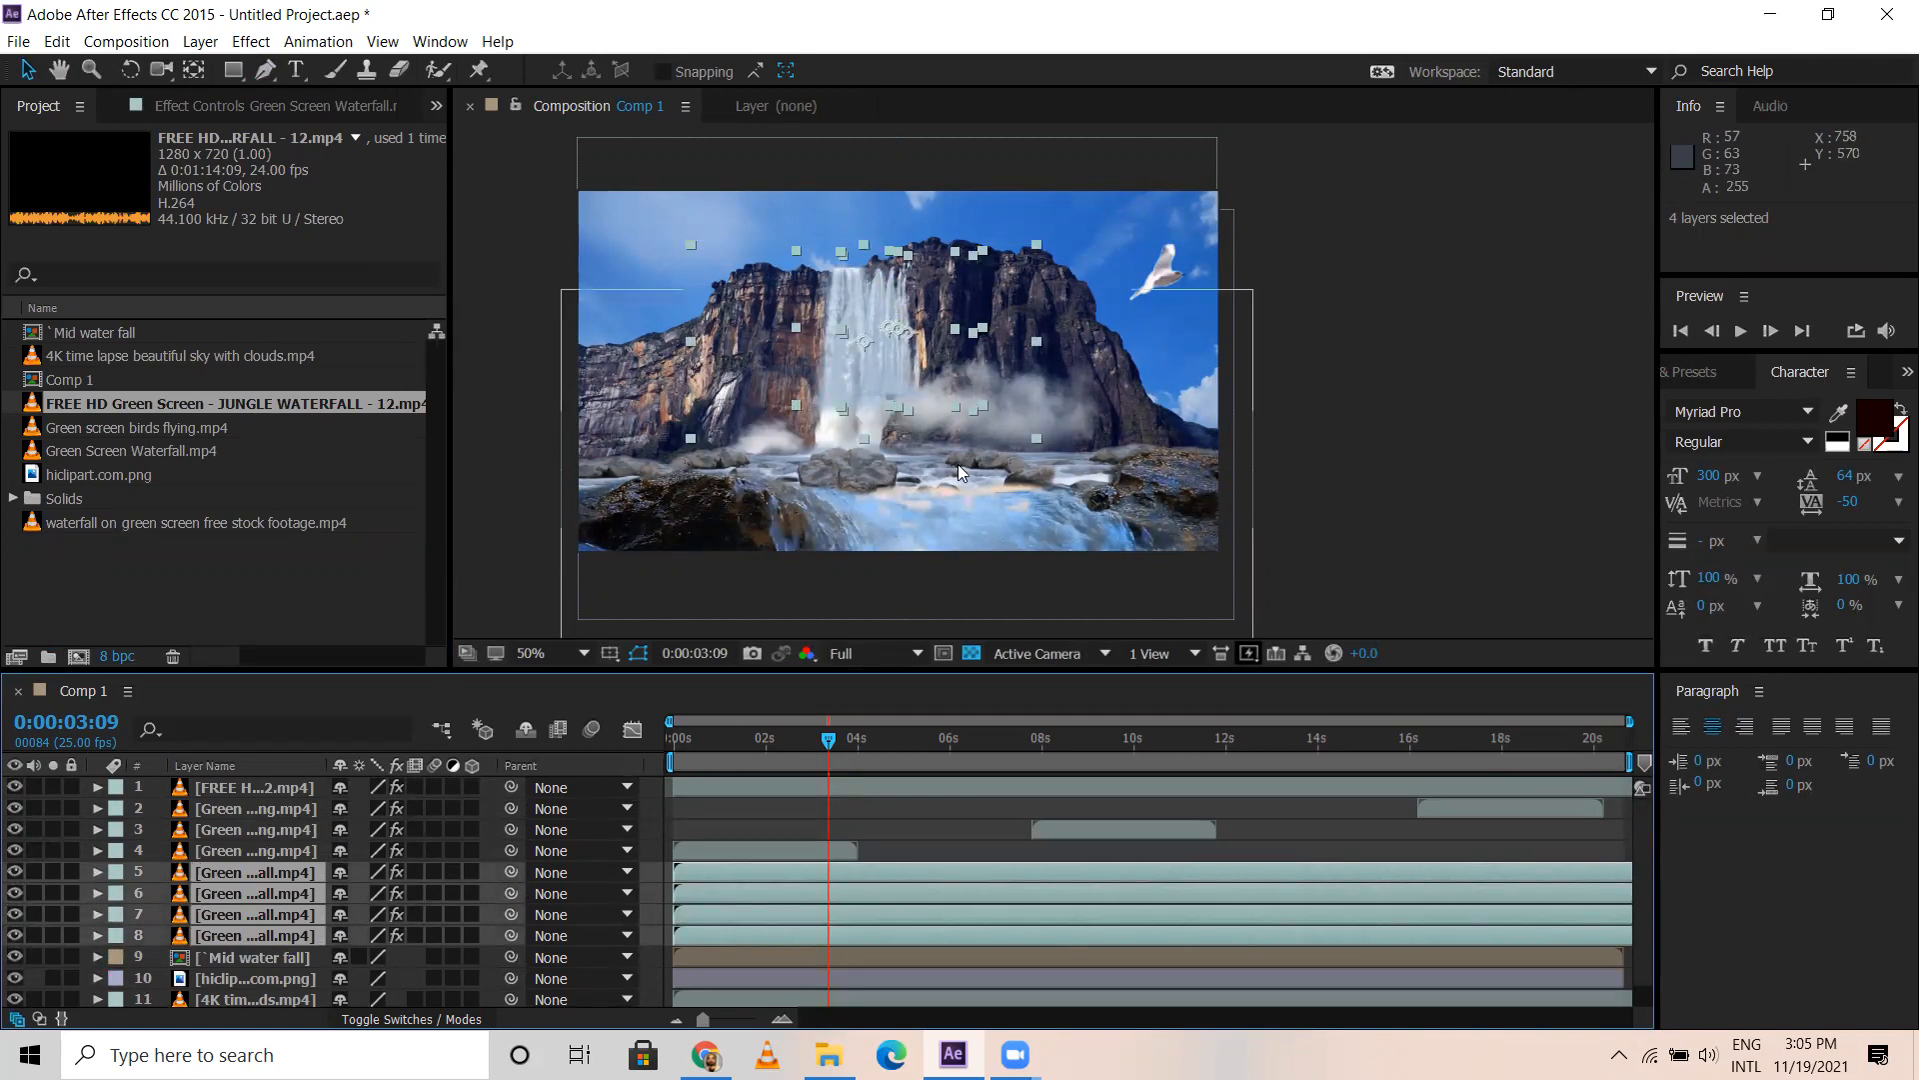
left_click_drag(980, 409, 986, 444)
left_click_drag(890, 381, 888, 400)
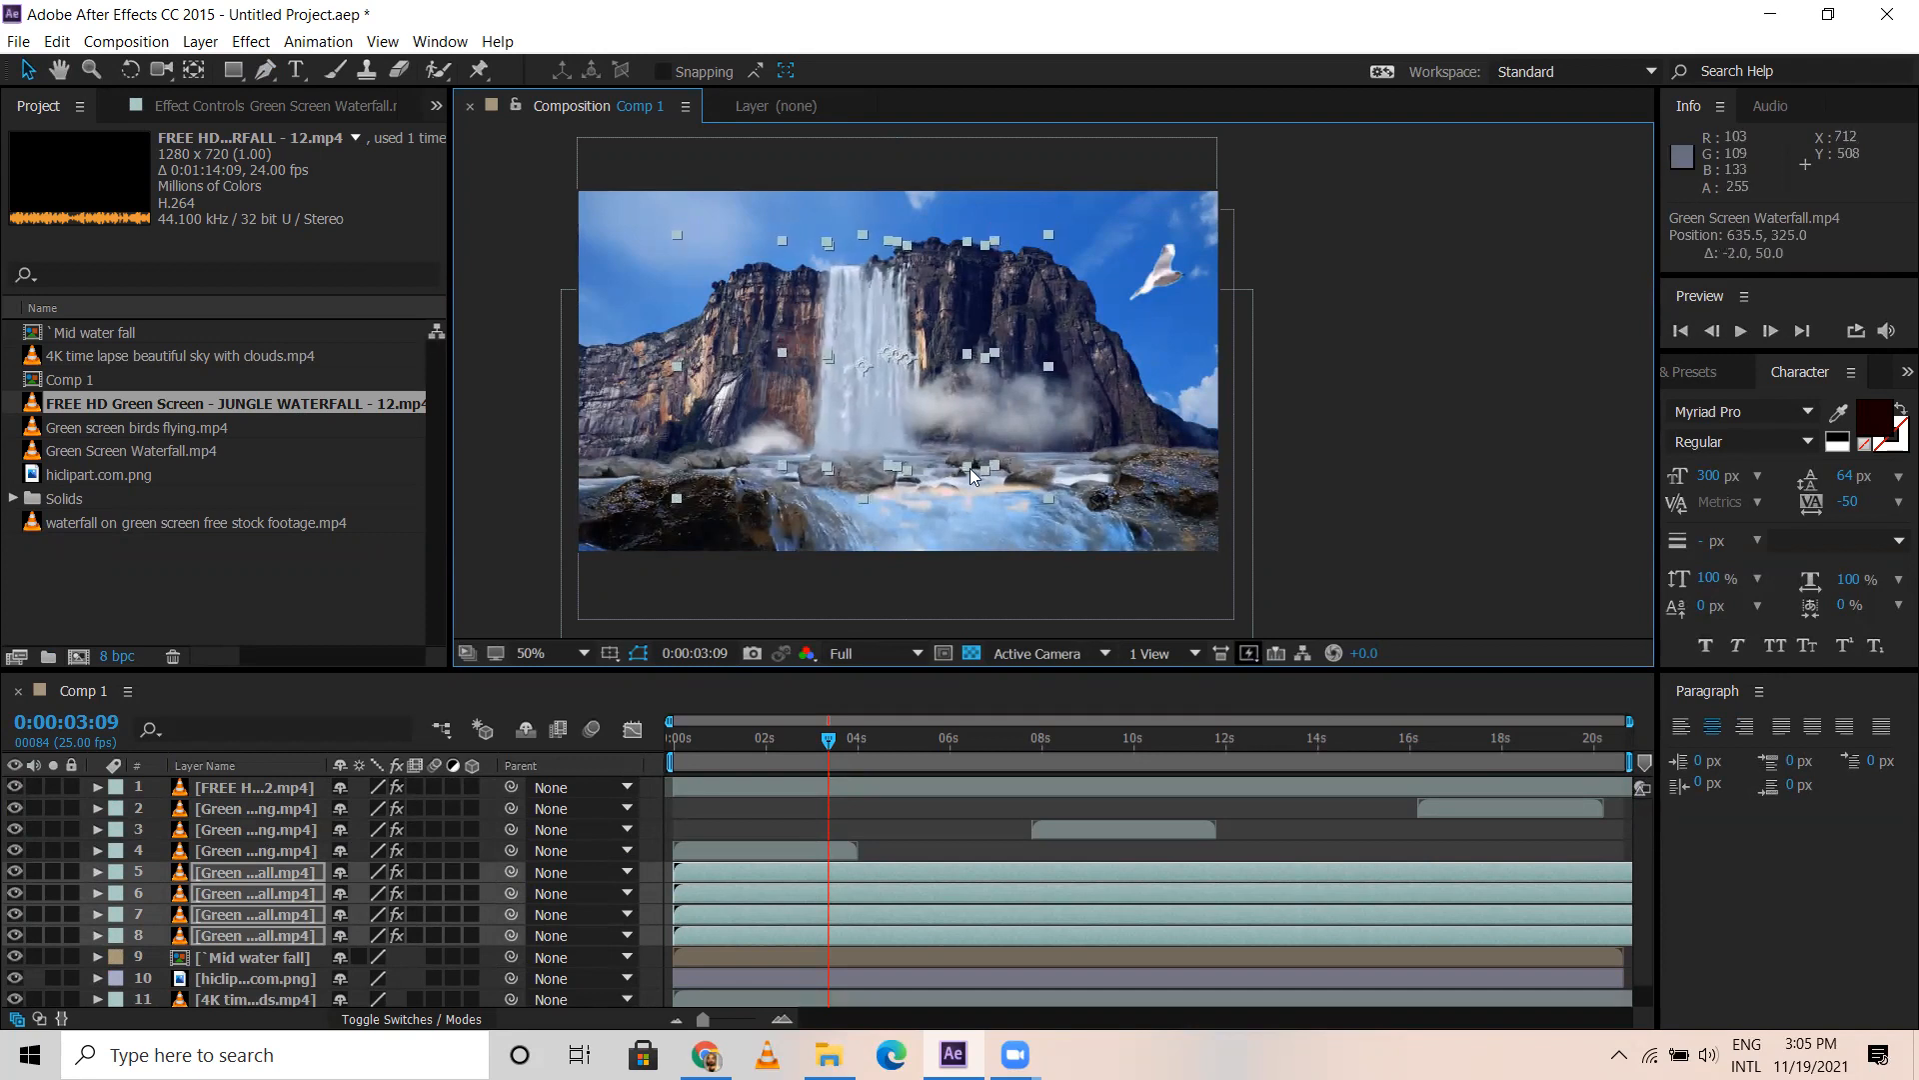
left_click(1310, 402)
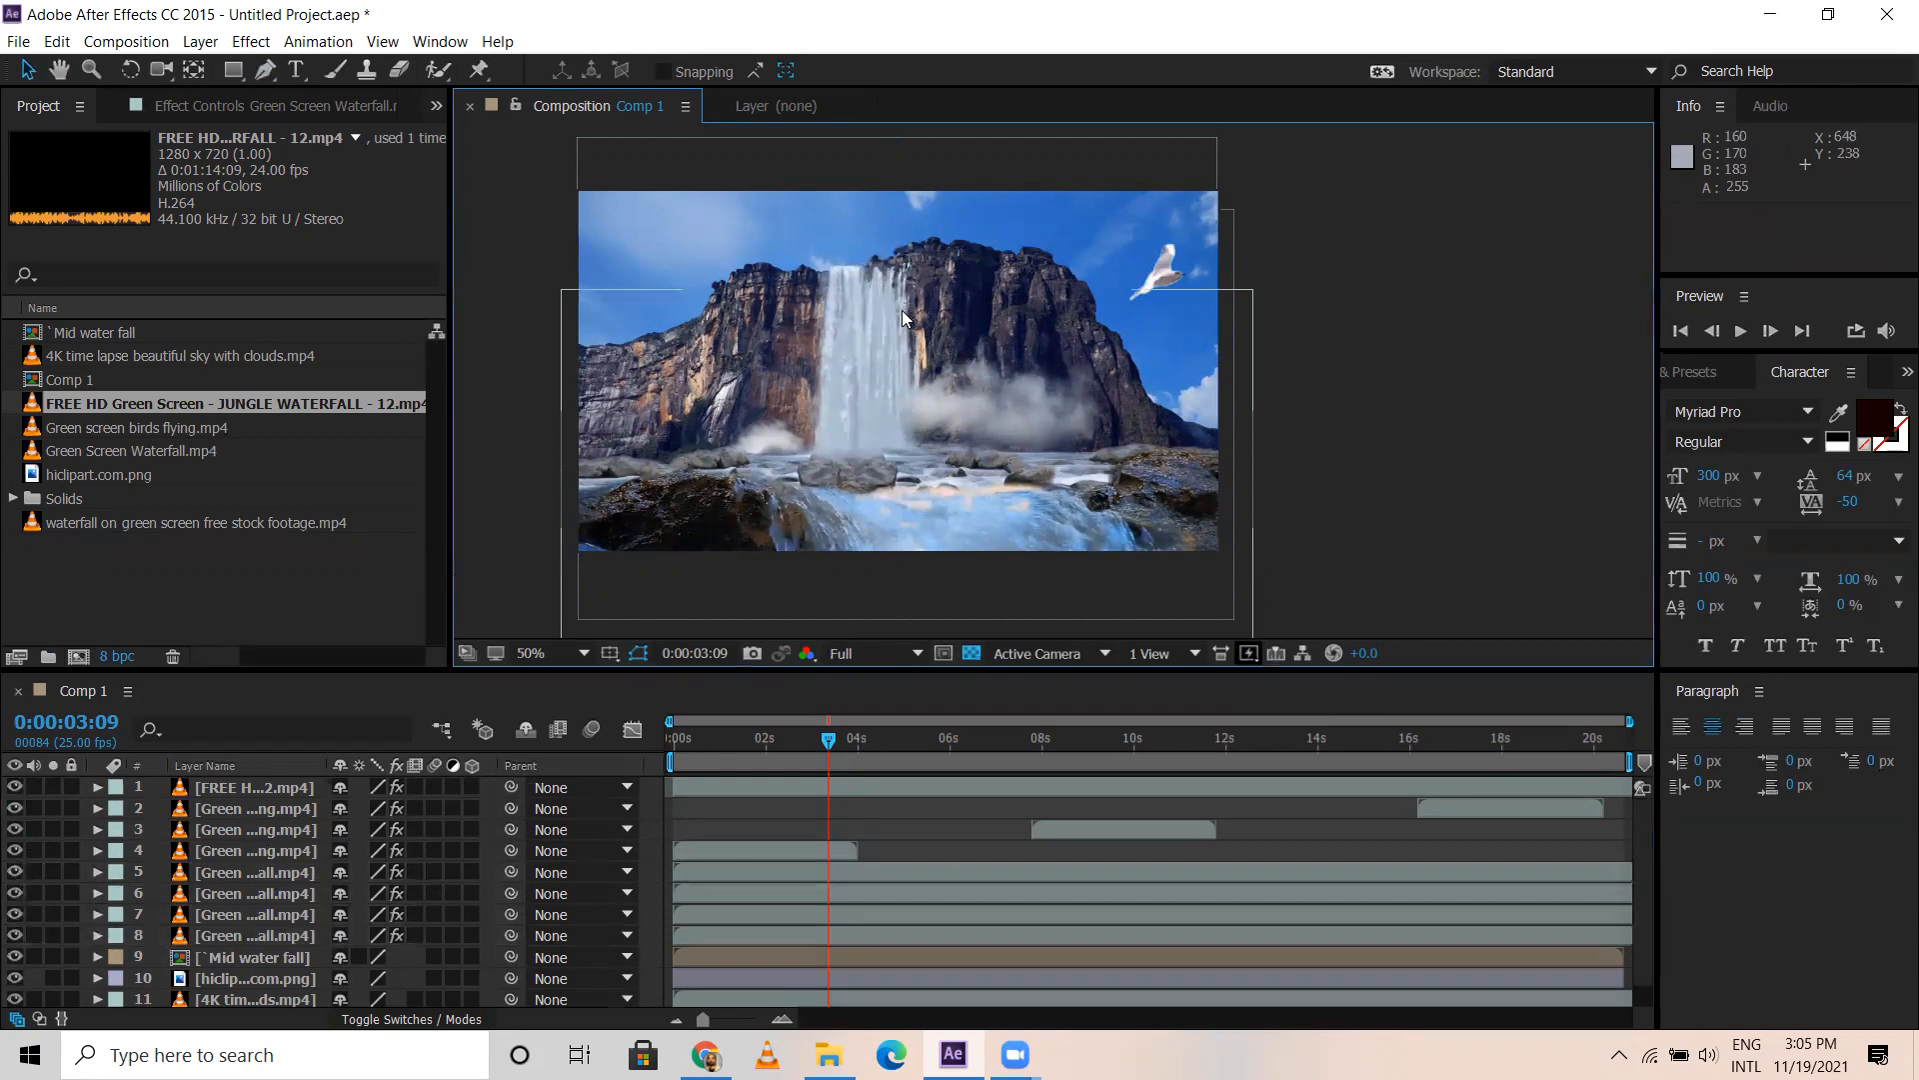
Preview the scene from 0:00:03:09 at 100% in the enlarged view, examining the lengthened waterfall where it meets the river
key("grave")
key("period")
key("period")
scroll(682, 345, "down", 1)
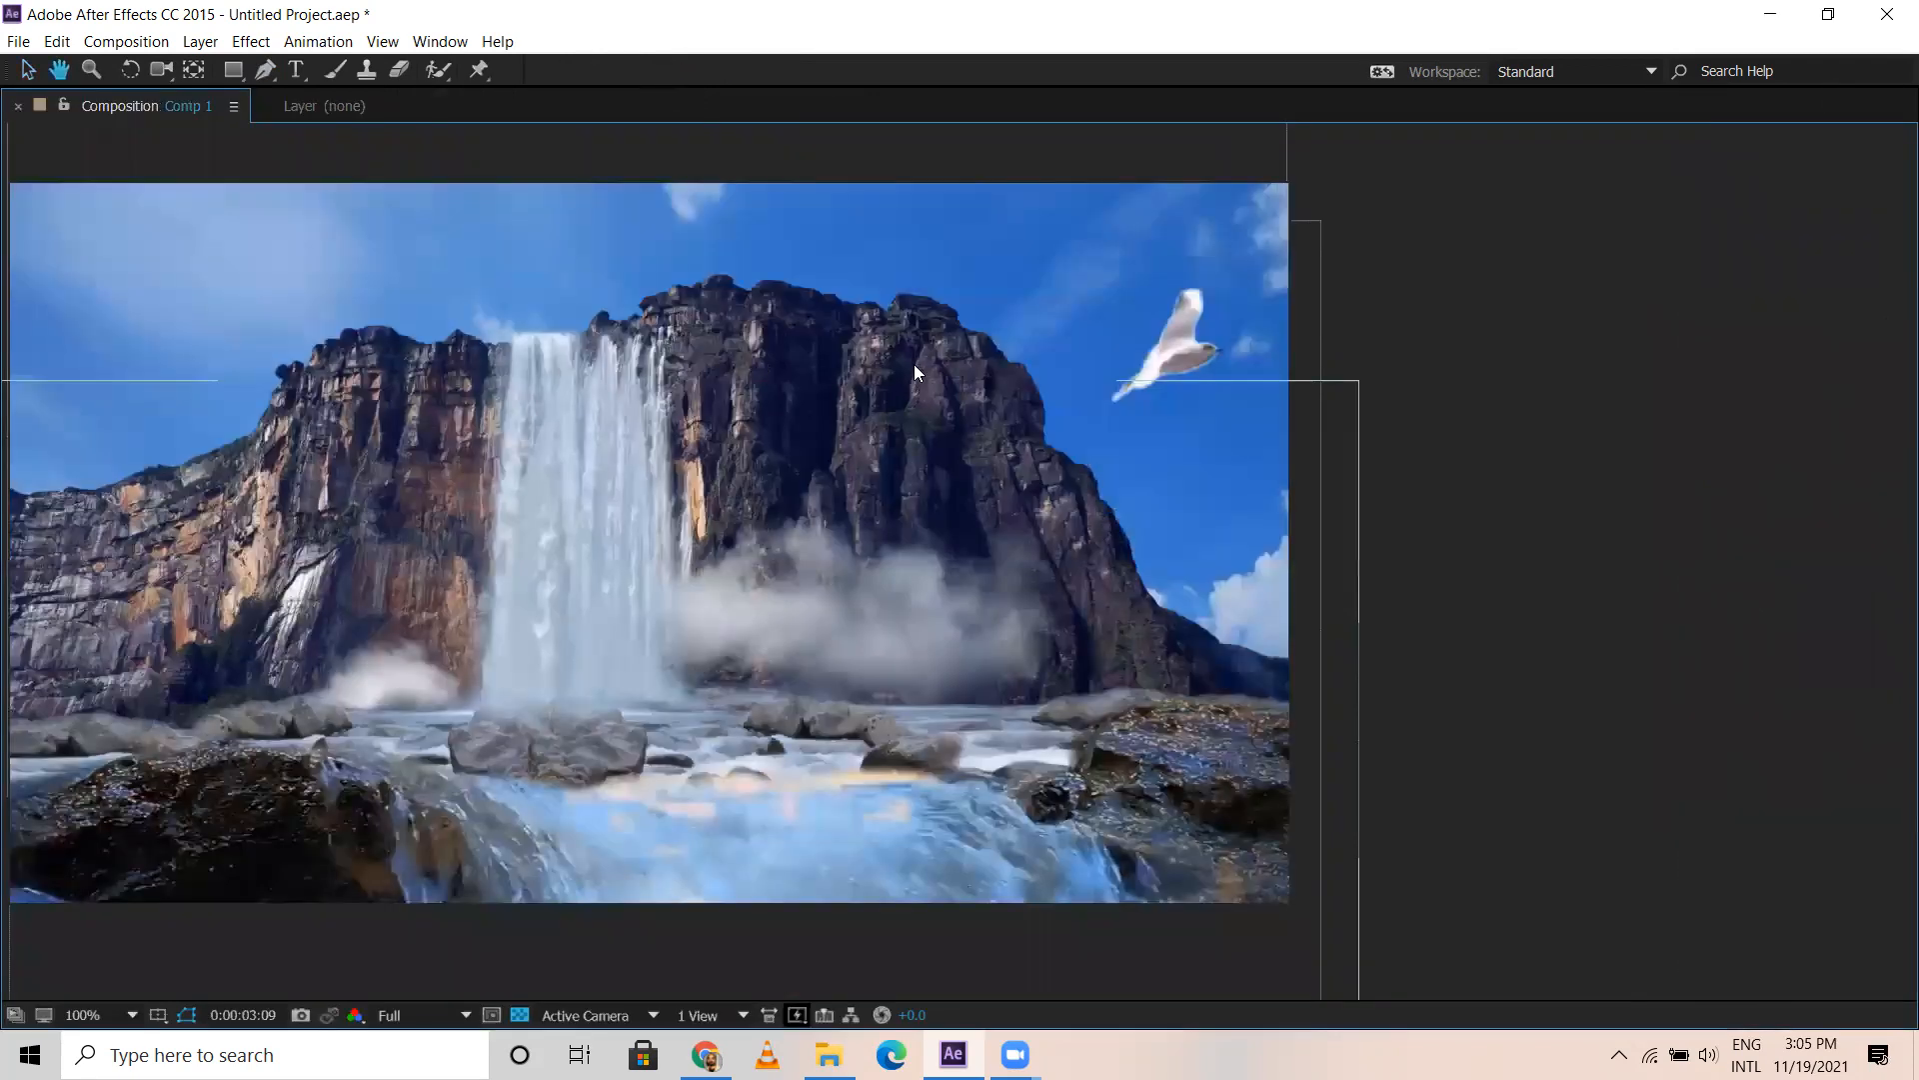
scroll(849, 508, "up", 1)
scroll(798, 350, "down", 1)
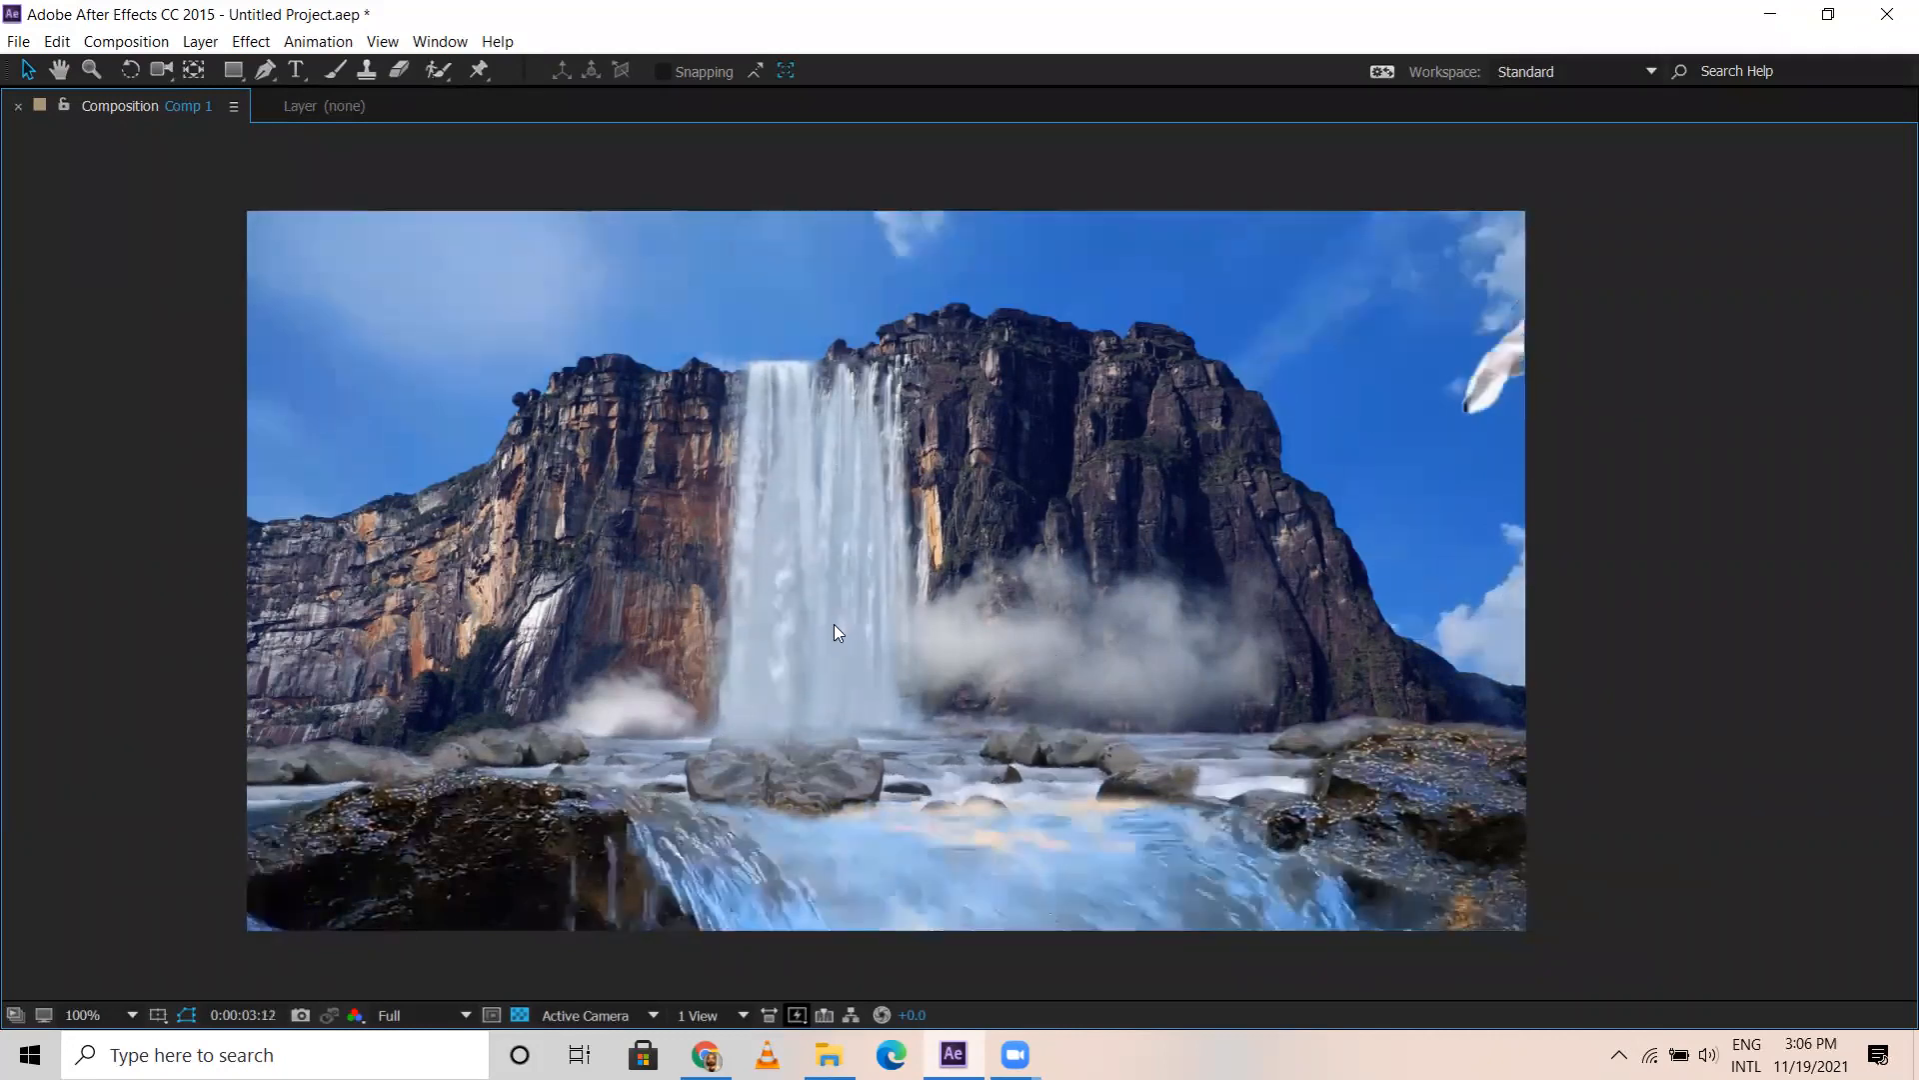
left_click(816, 600)
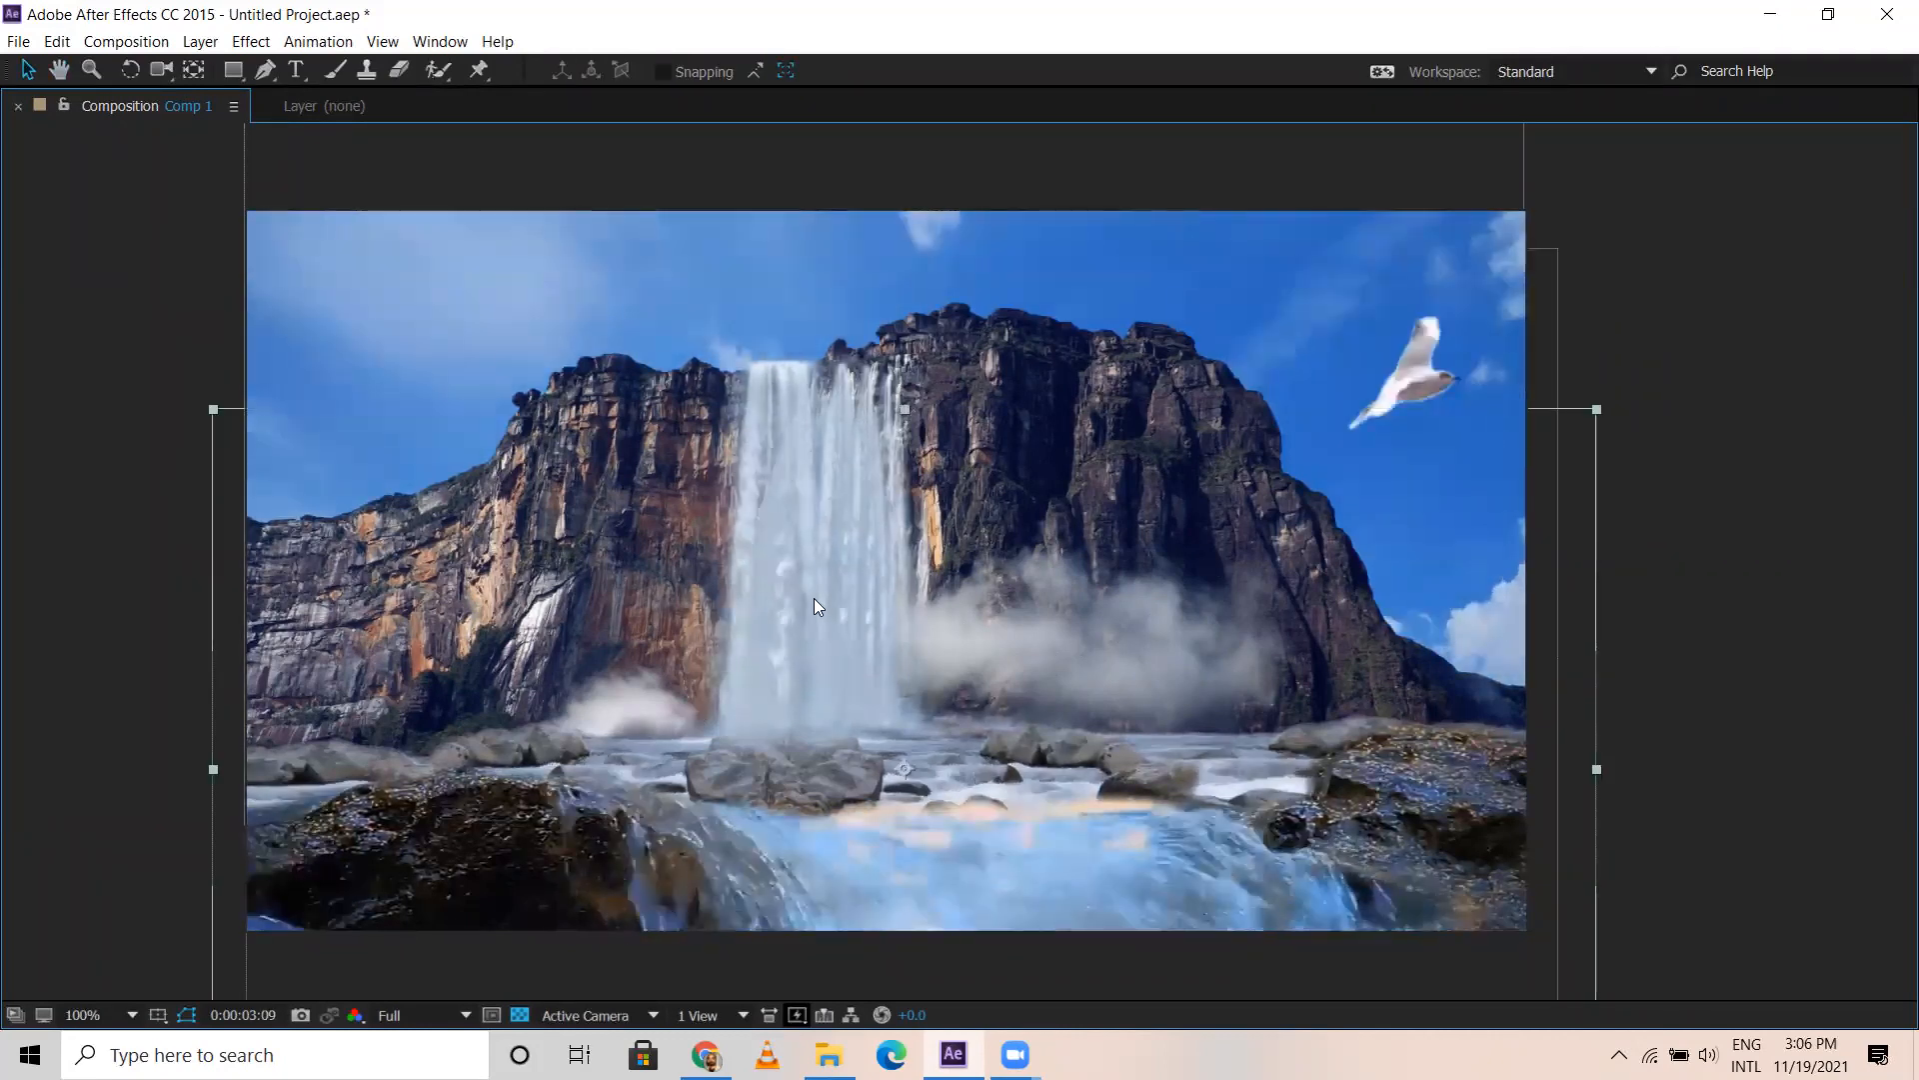
Hide the lowest of the four Green Screen Waterfall layers, layer 8
key("grave")
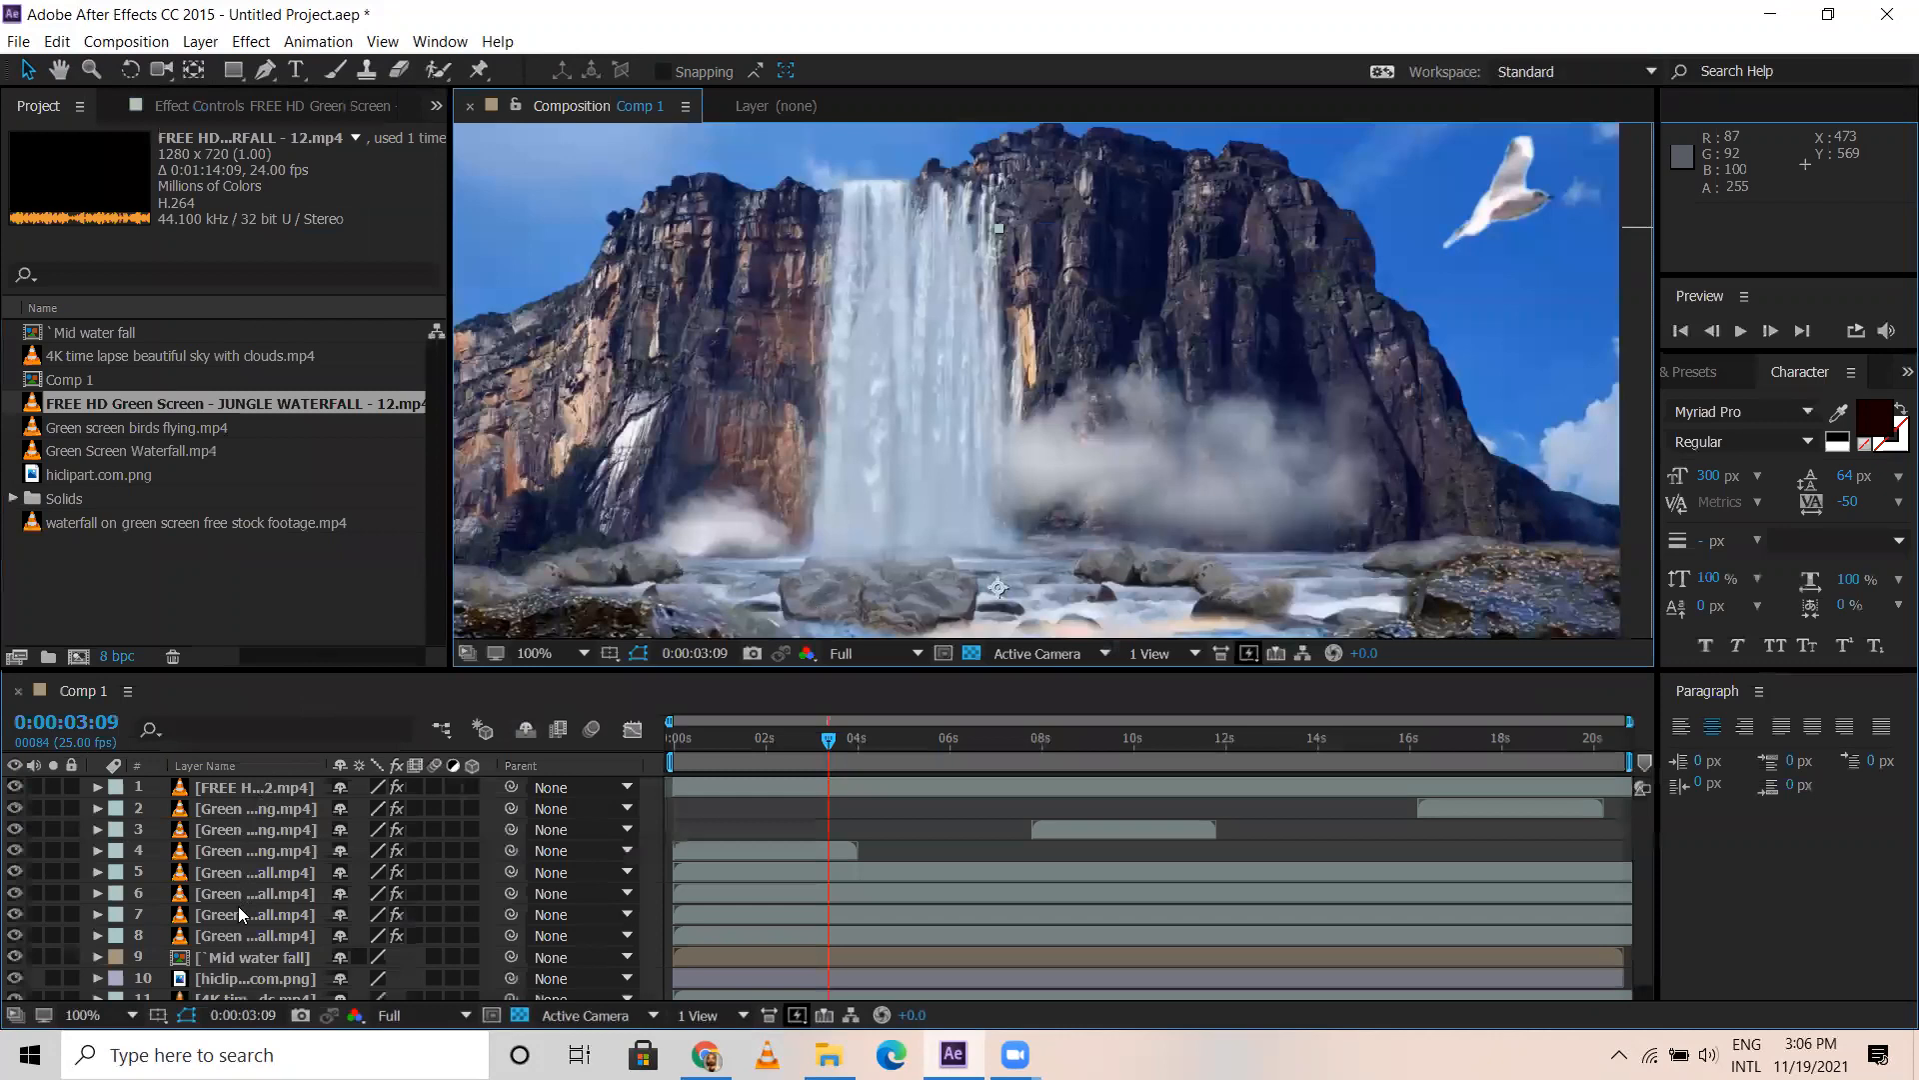
left_click(238, 934)
left_click(14, 934)
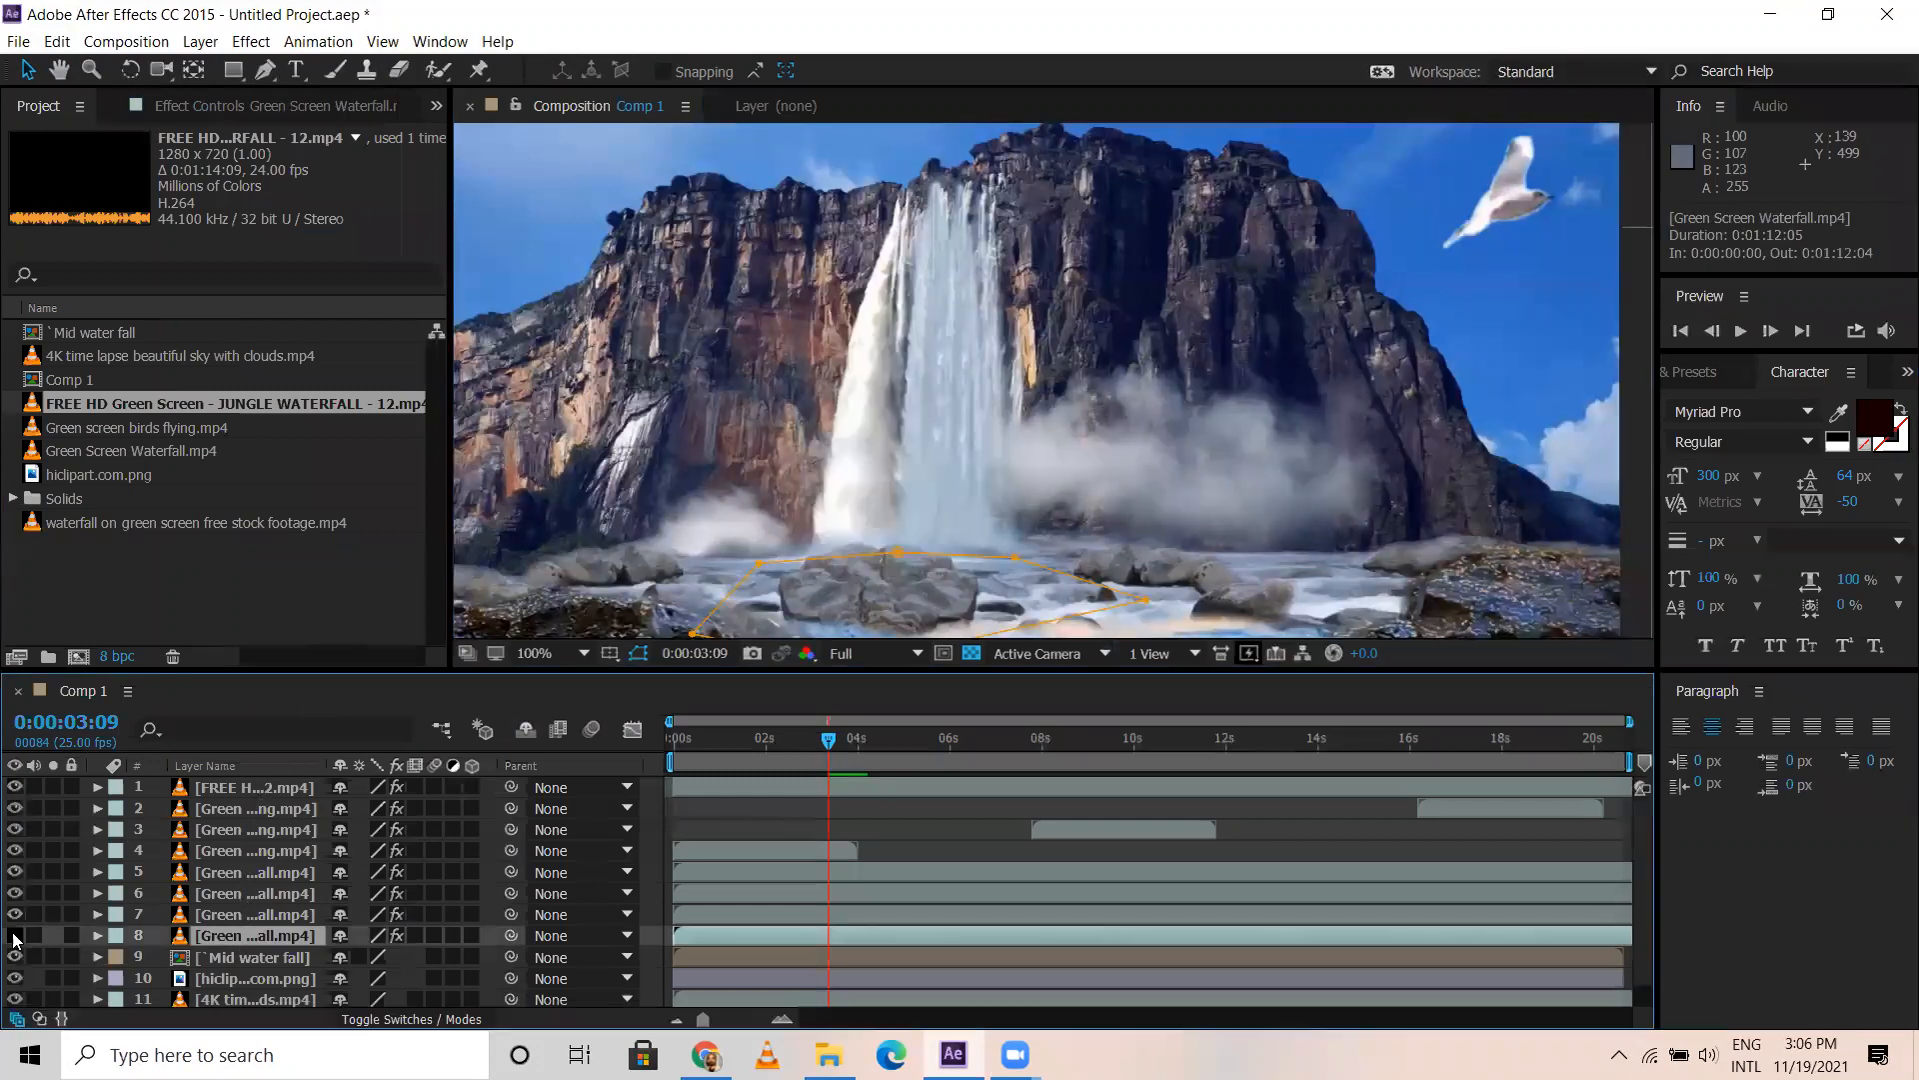
Undo hiding the lowest Green Screen Waterfall layer, layer 8, and delete its Mask 1
key("ctrl+z")
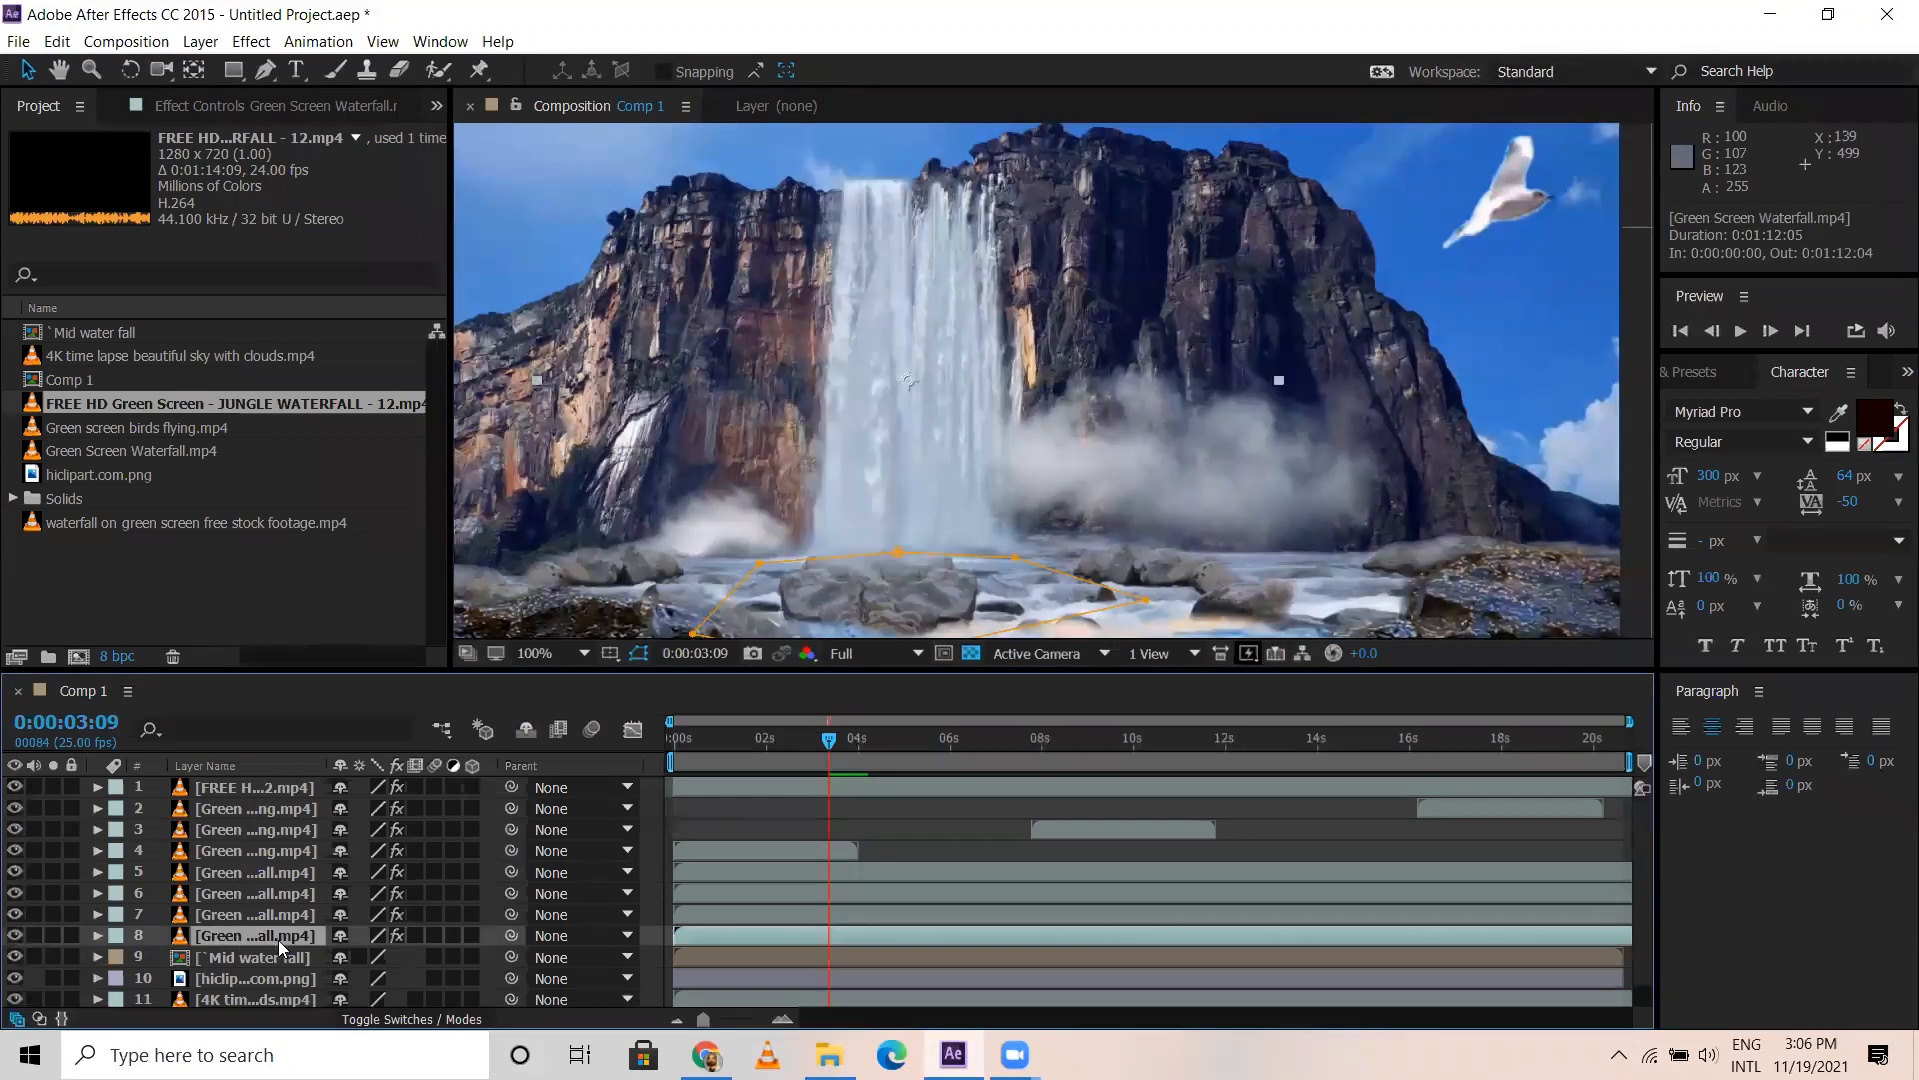
left_click(98, 935)
scroll(281, 861, "up", 1)
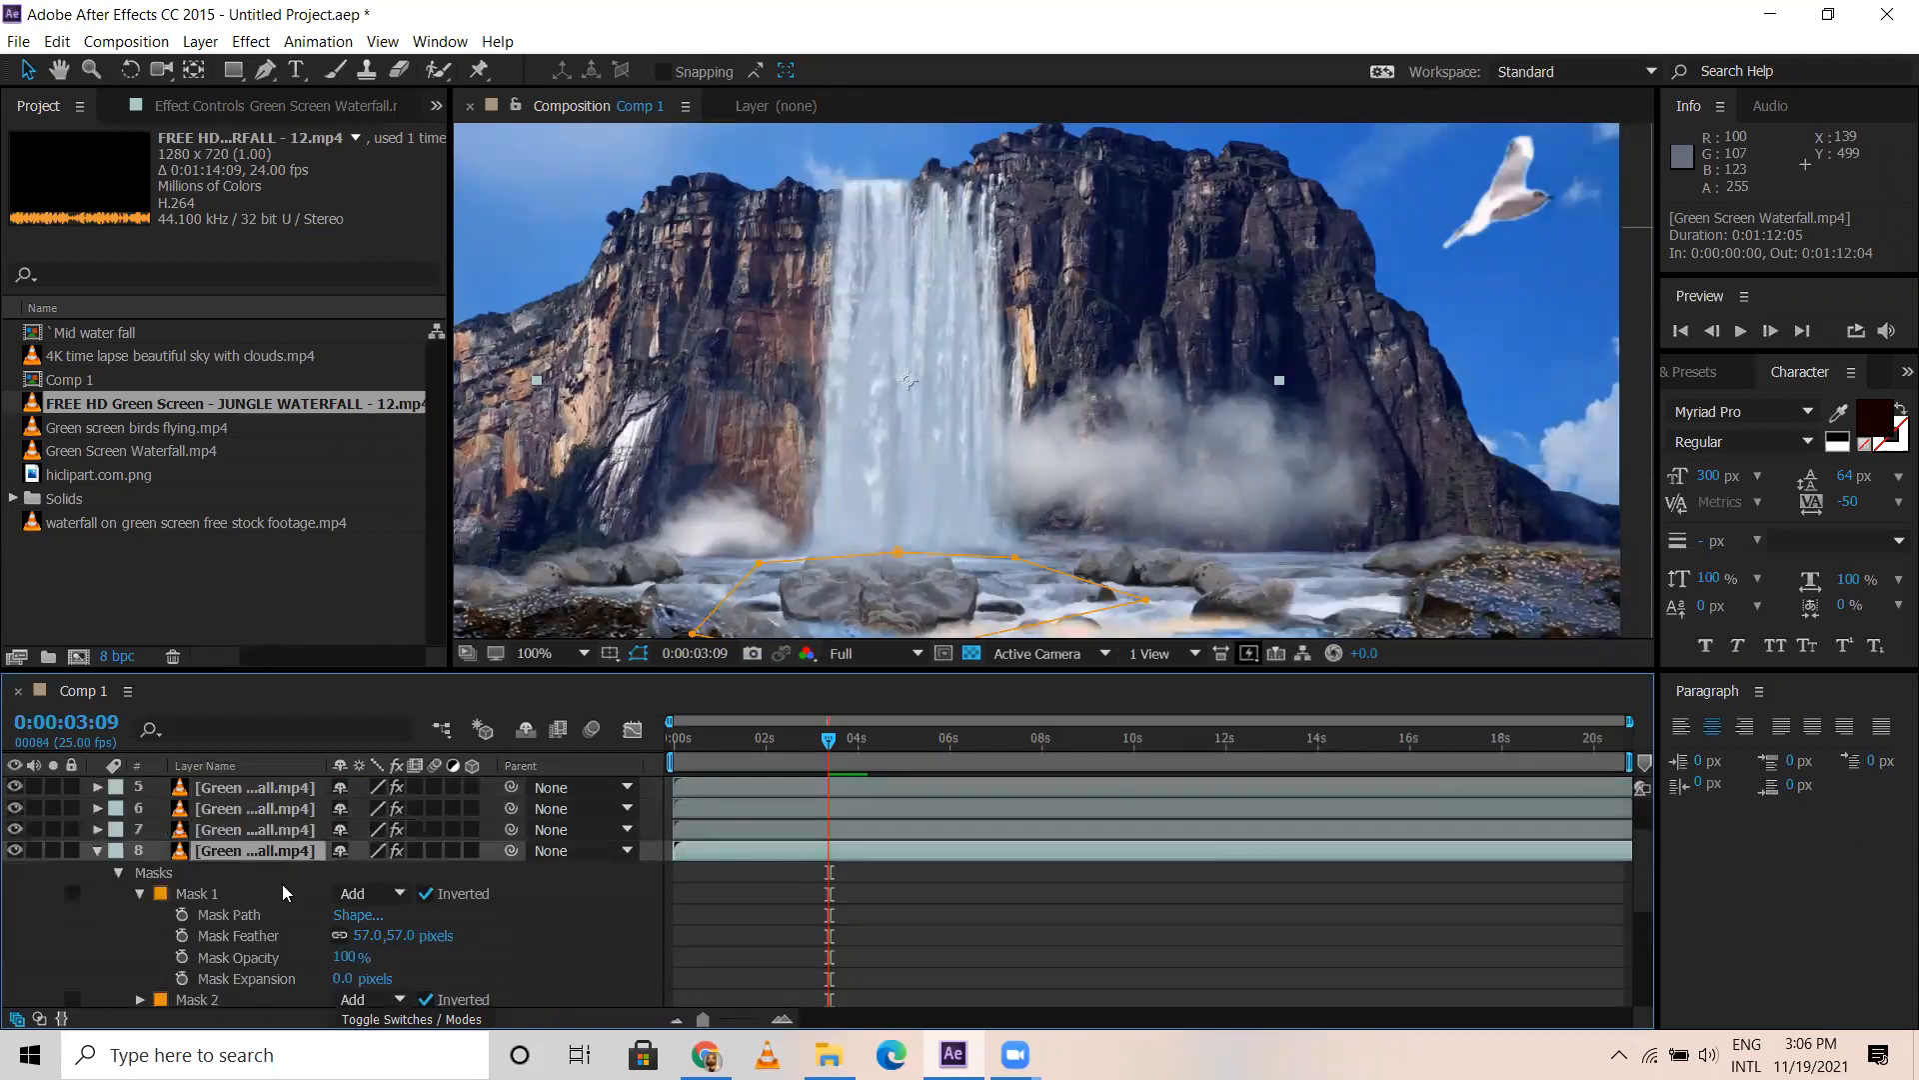
left_click(224, 889)
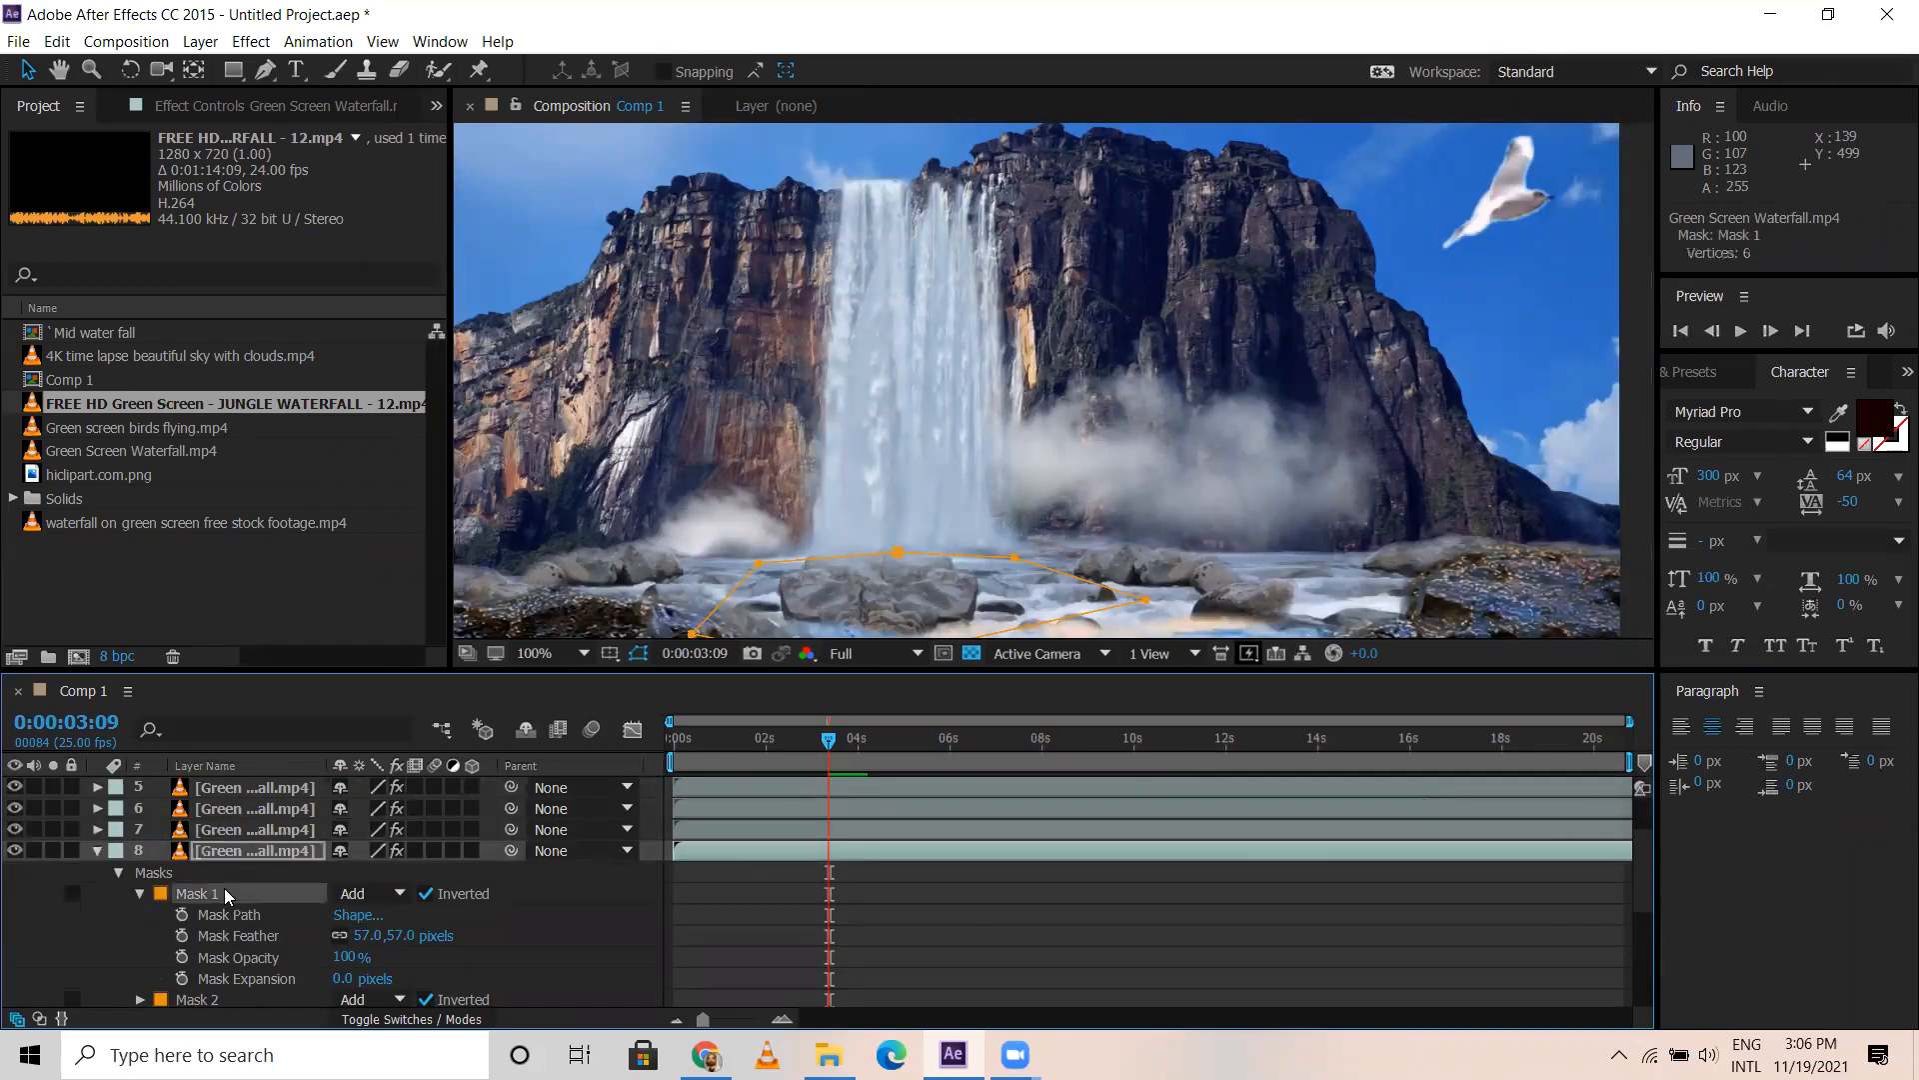
key("Delete")
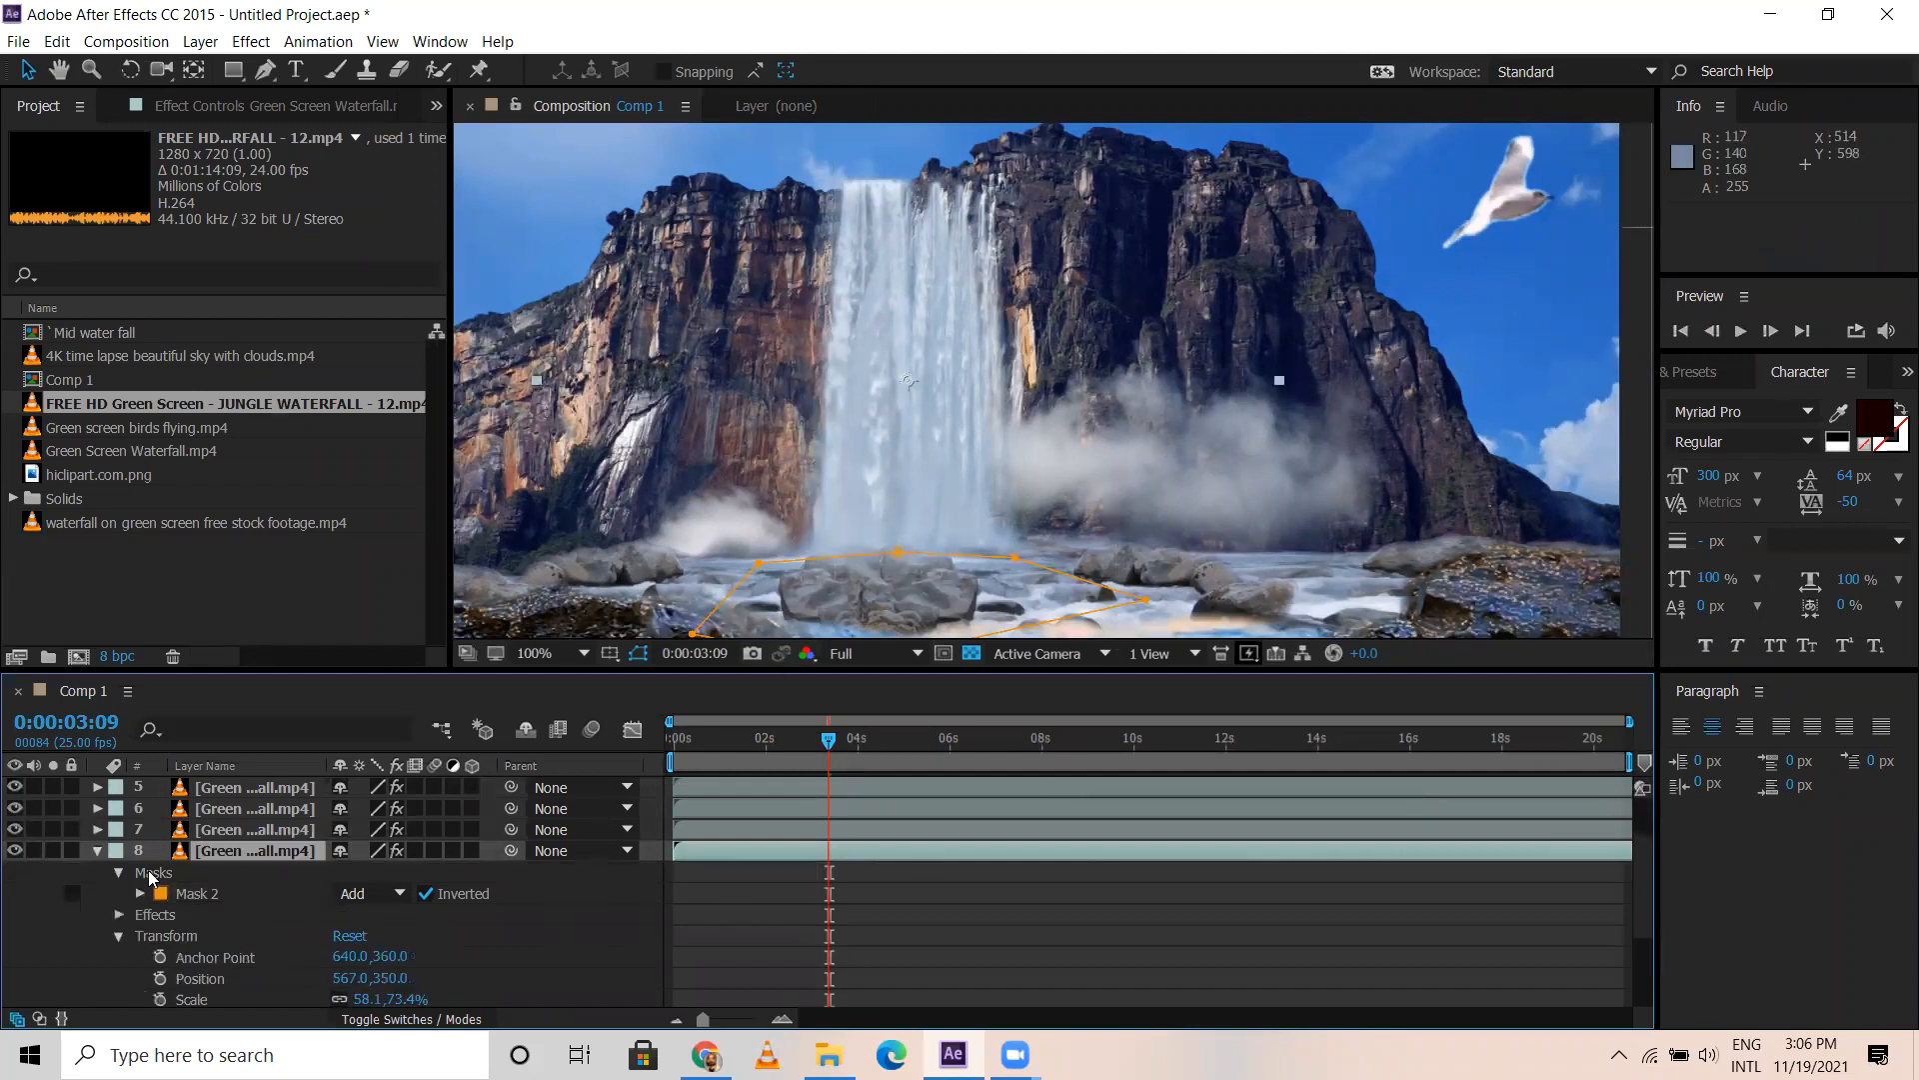
left_click(97, 850)
Try turning off the Inverted option of Mask 1 on Green Screen Waterfall layer 7, and switch it back on
left_click(98, 829)
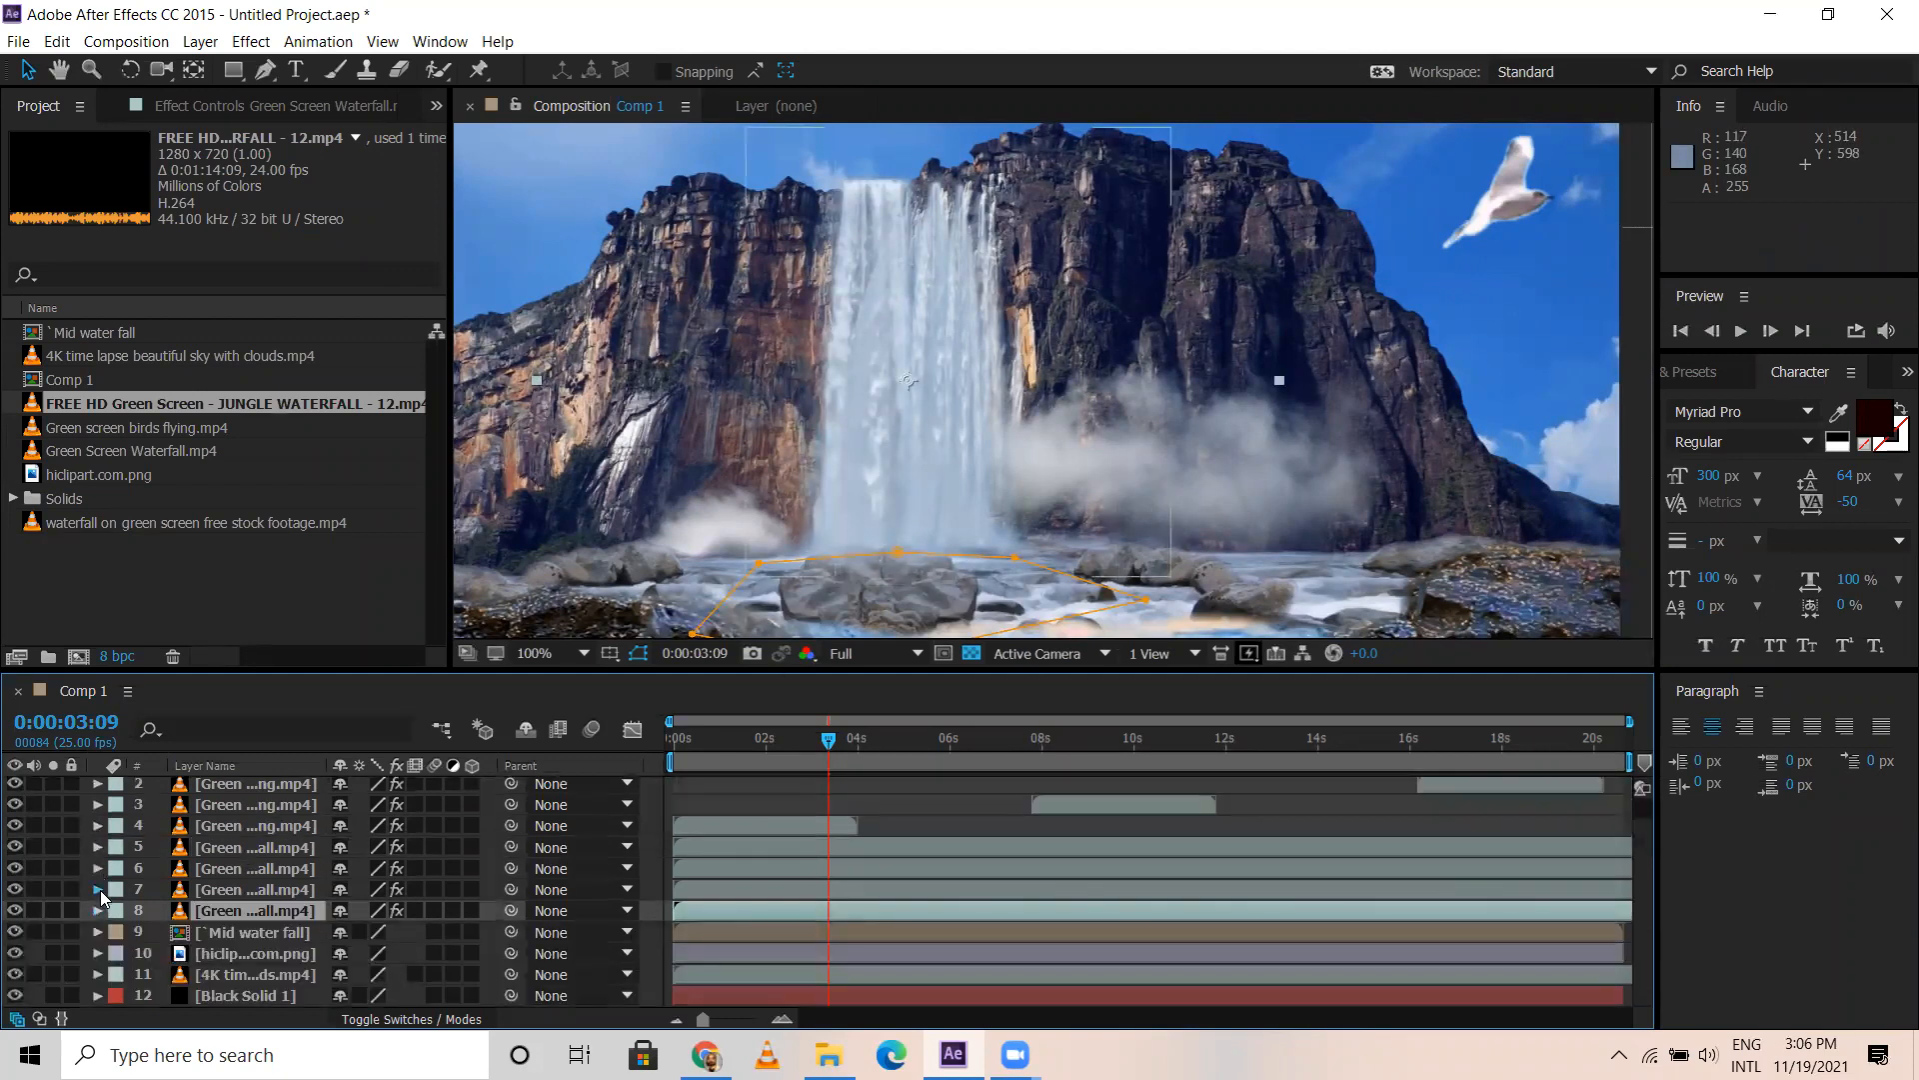
scroll(84, 886, "down", 1)
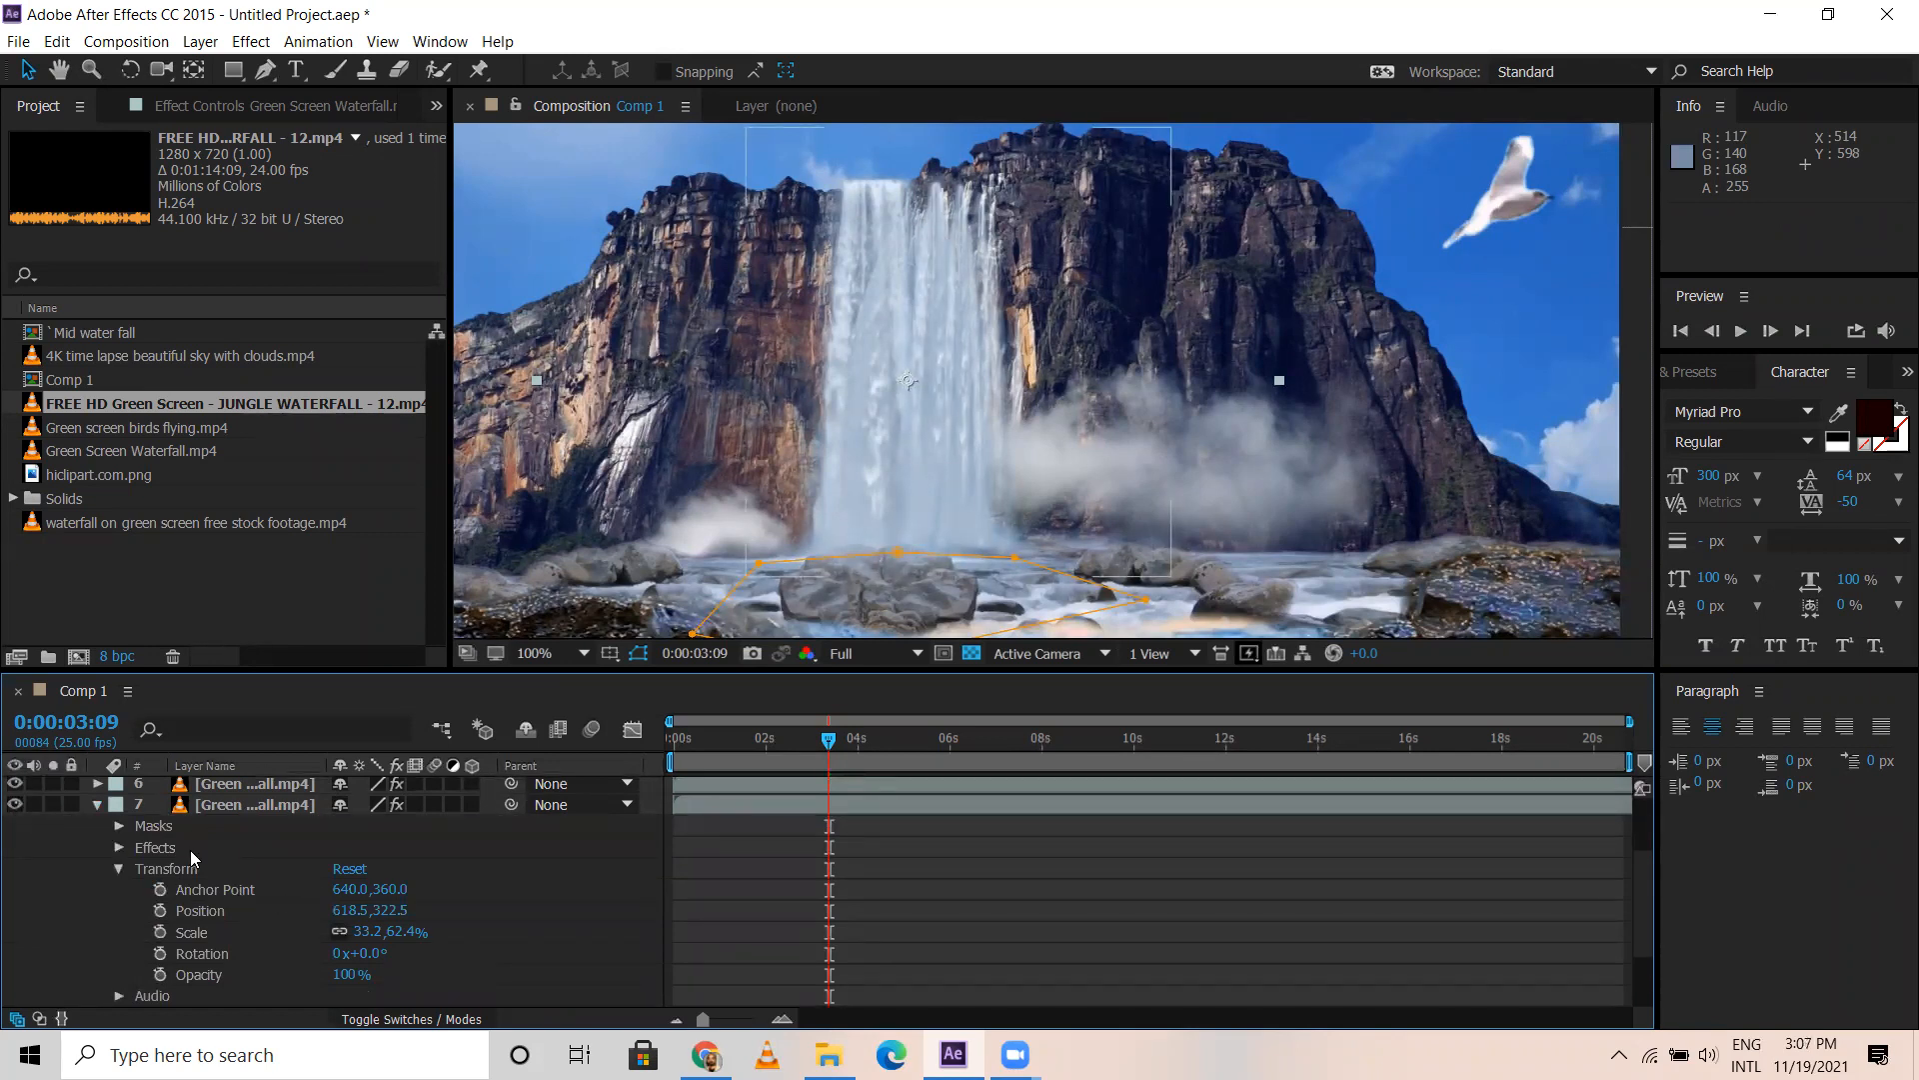
left_click(113, 833)
left_click(119, 827)
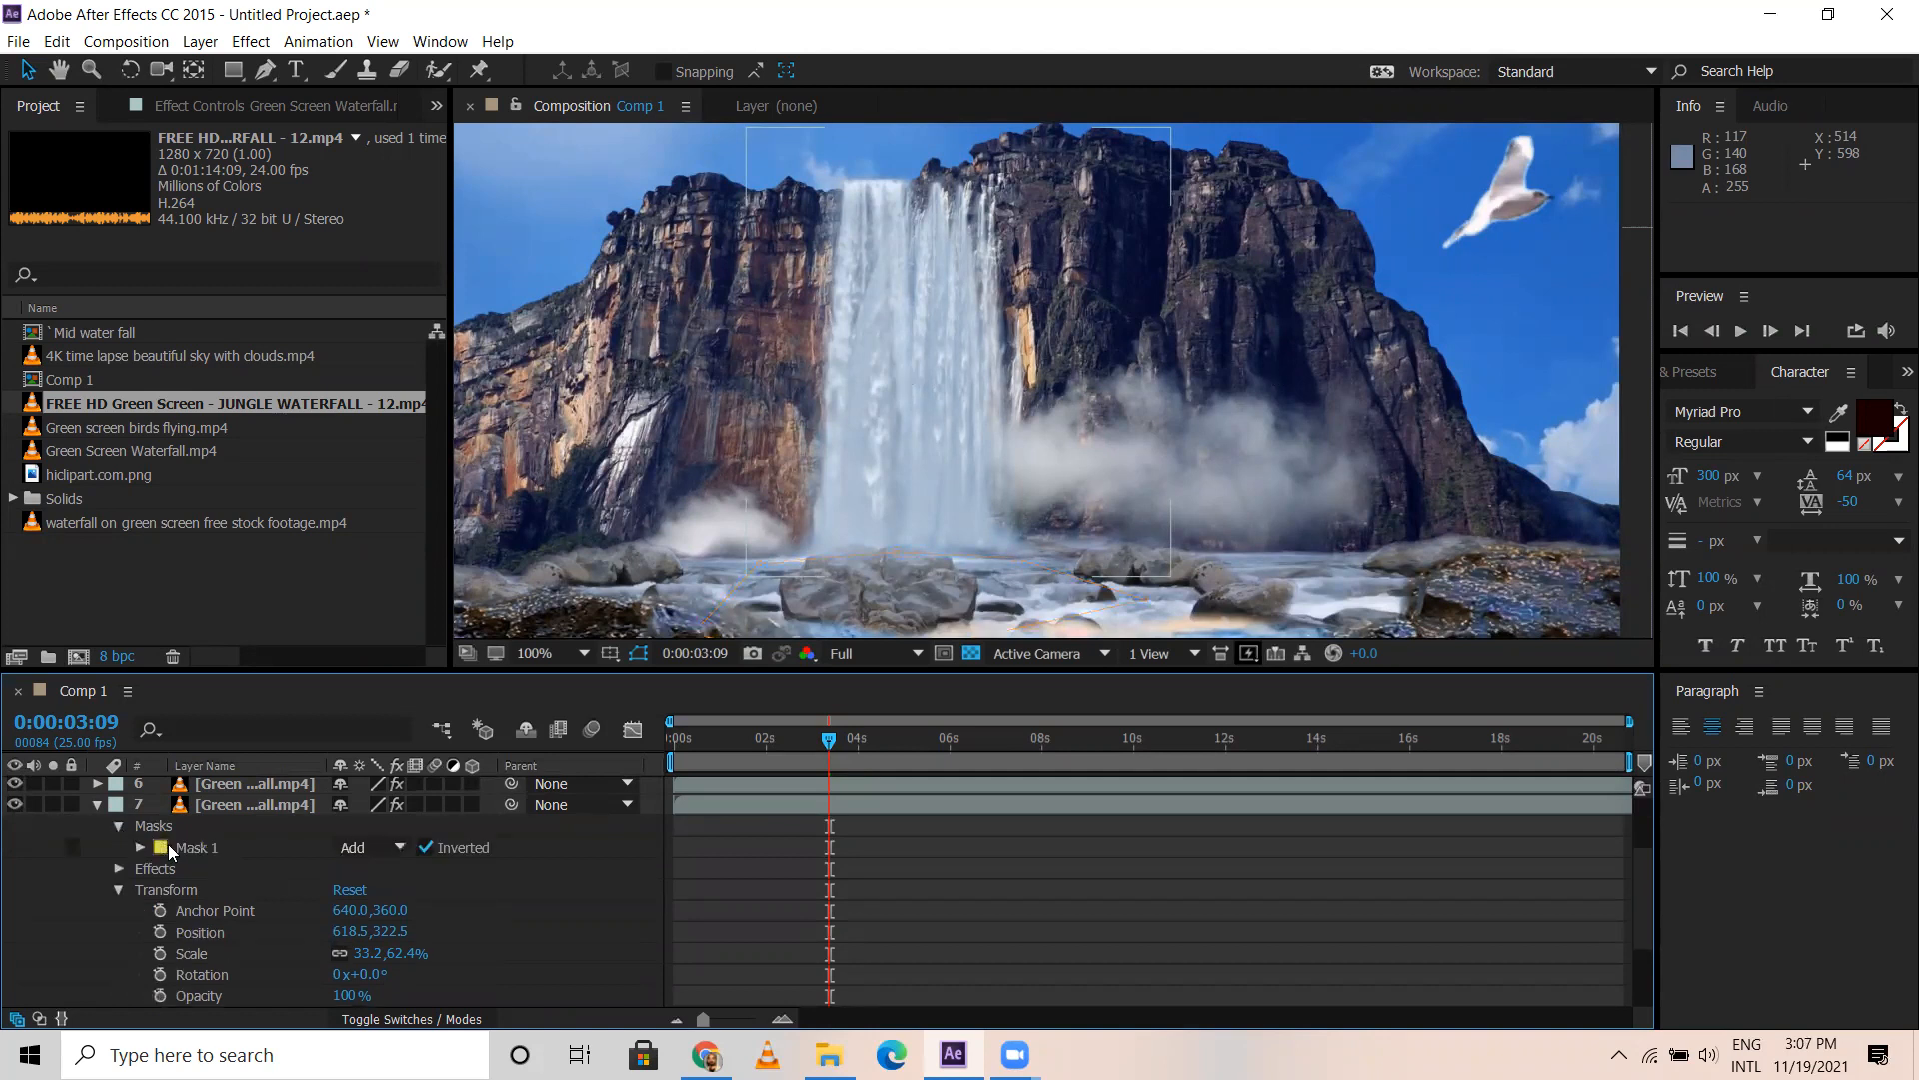
left_click(426, 846)
left_click(426, 847)
left_click(97, 803)
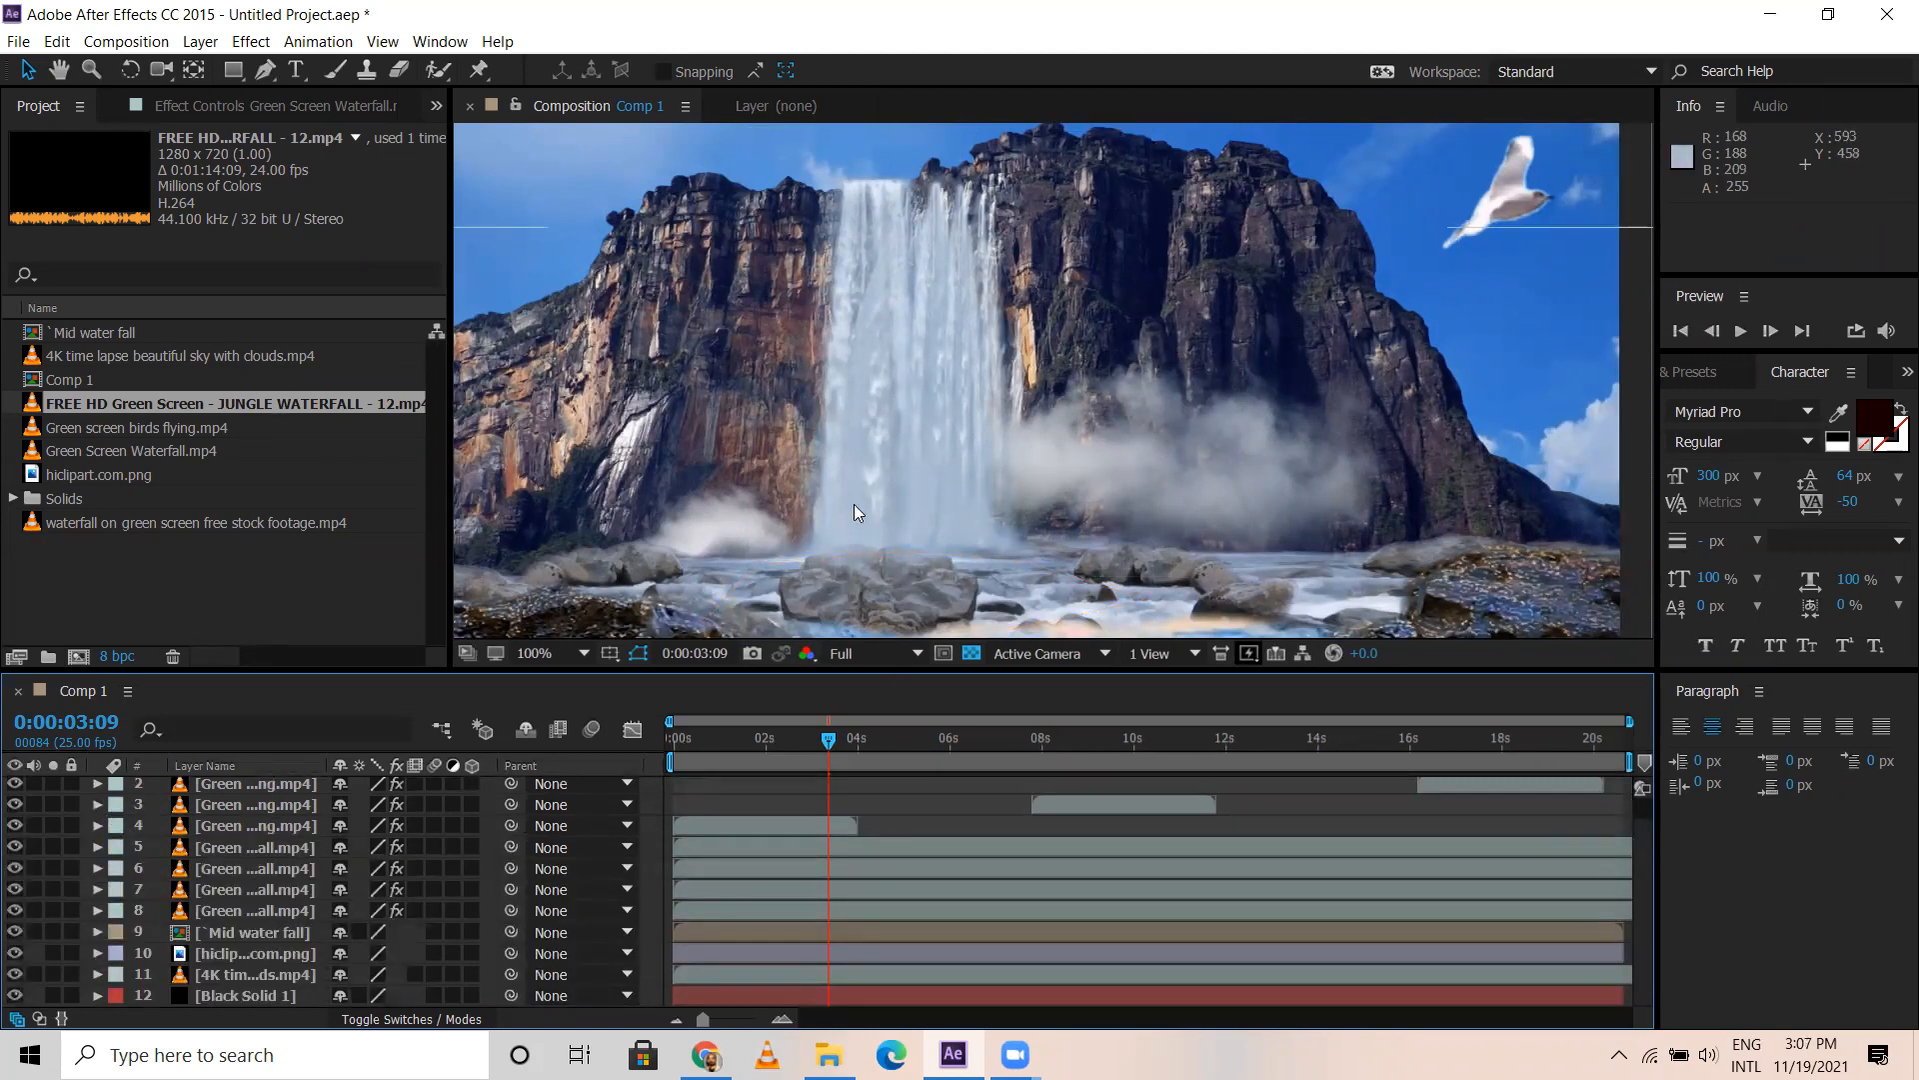
Move the current time to 0:00:02:07 and examine the whole composite at 50%
mouse_move(748, 740)
left_mouse_down()
mouse_move(719, 738)
mouse_move(778, 737)
left_mouse_up()
scroll(1088, 394, "down", 2)
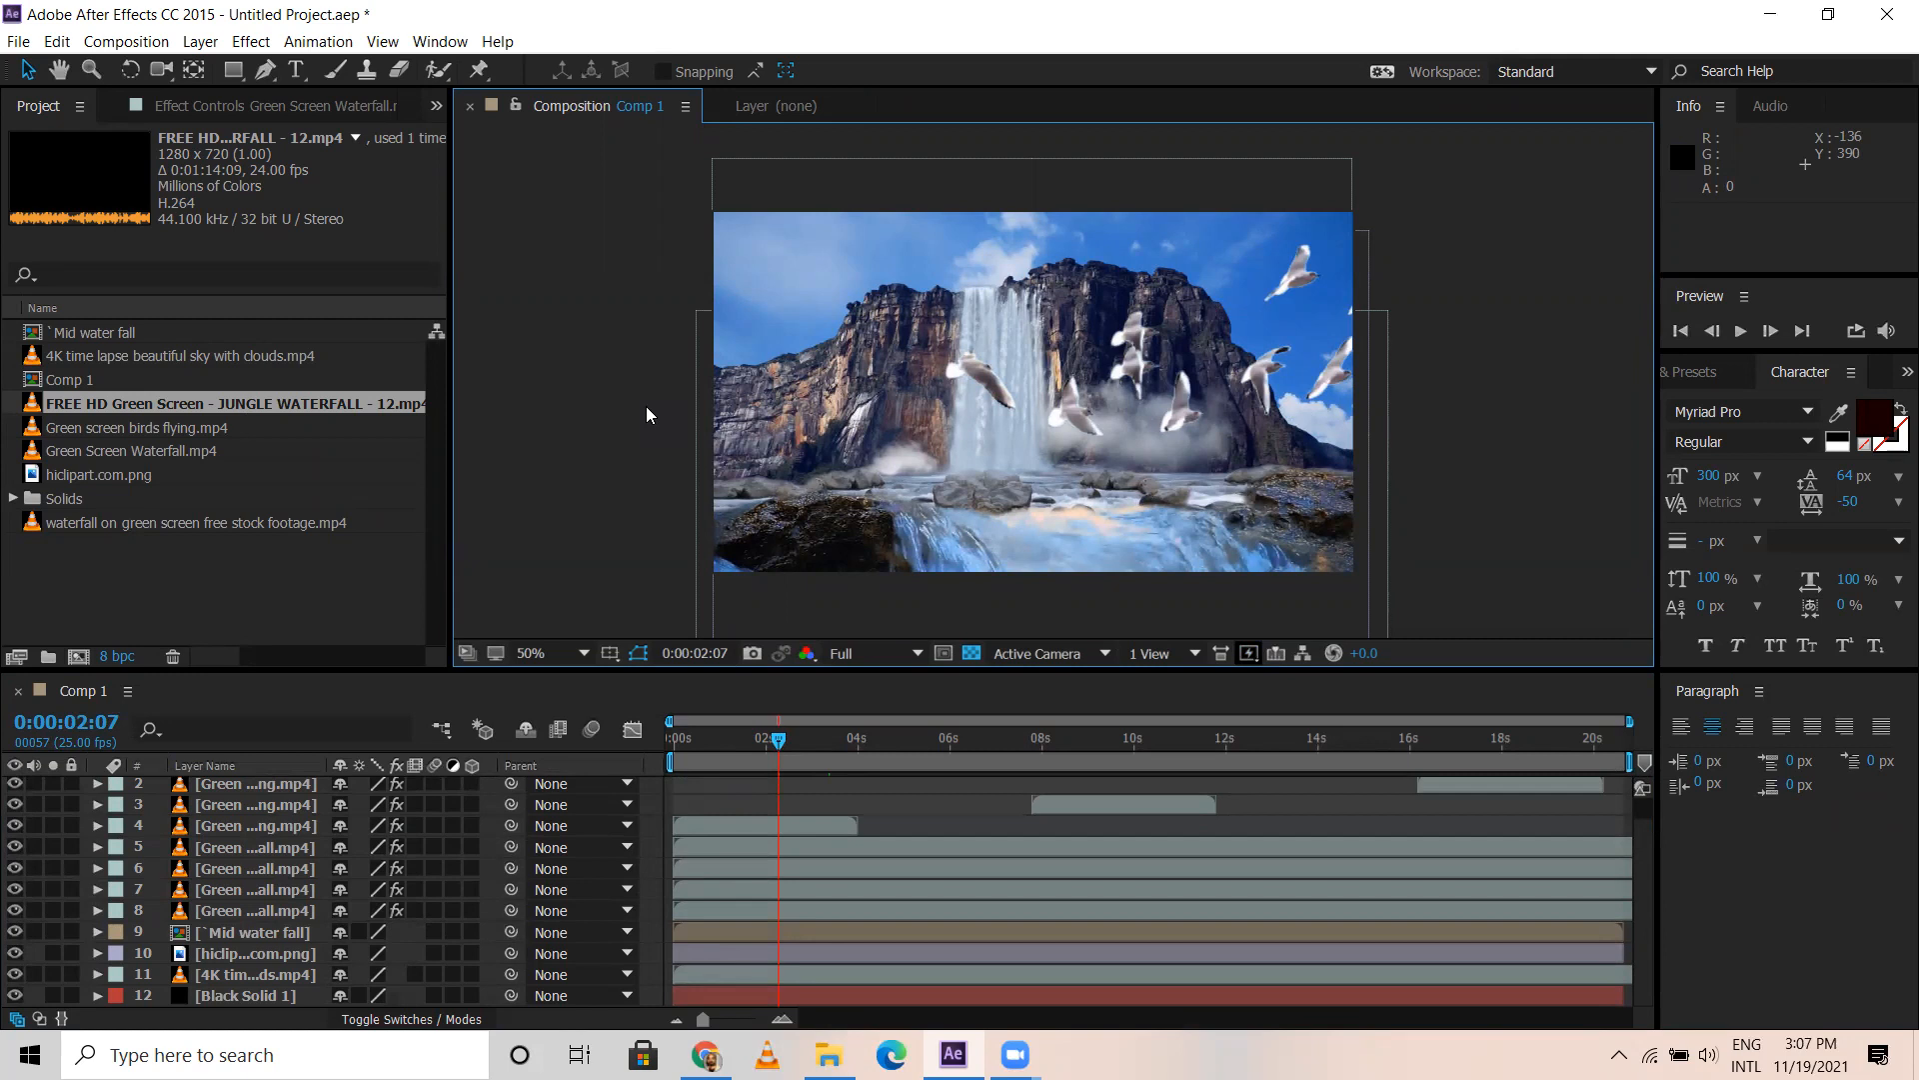
scroll(230, 877, "up", 1)
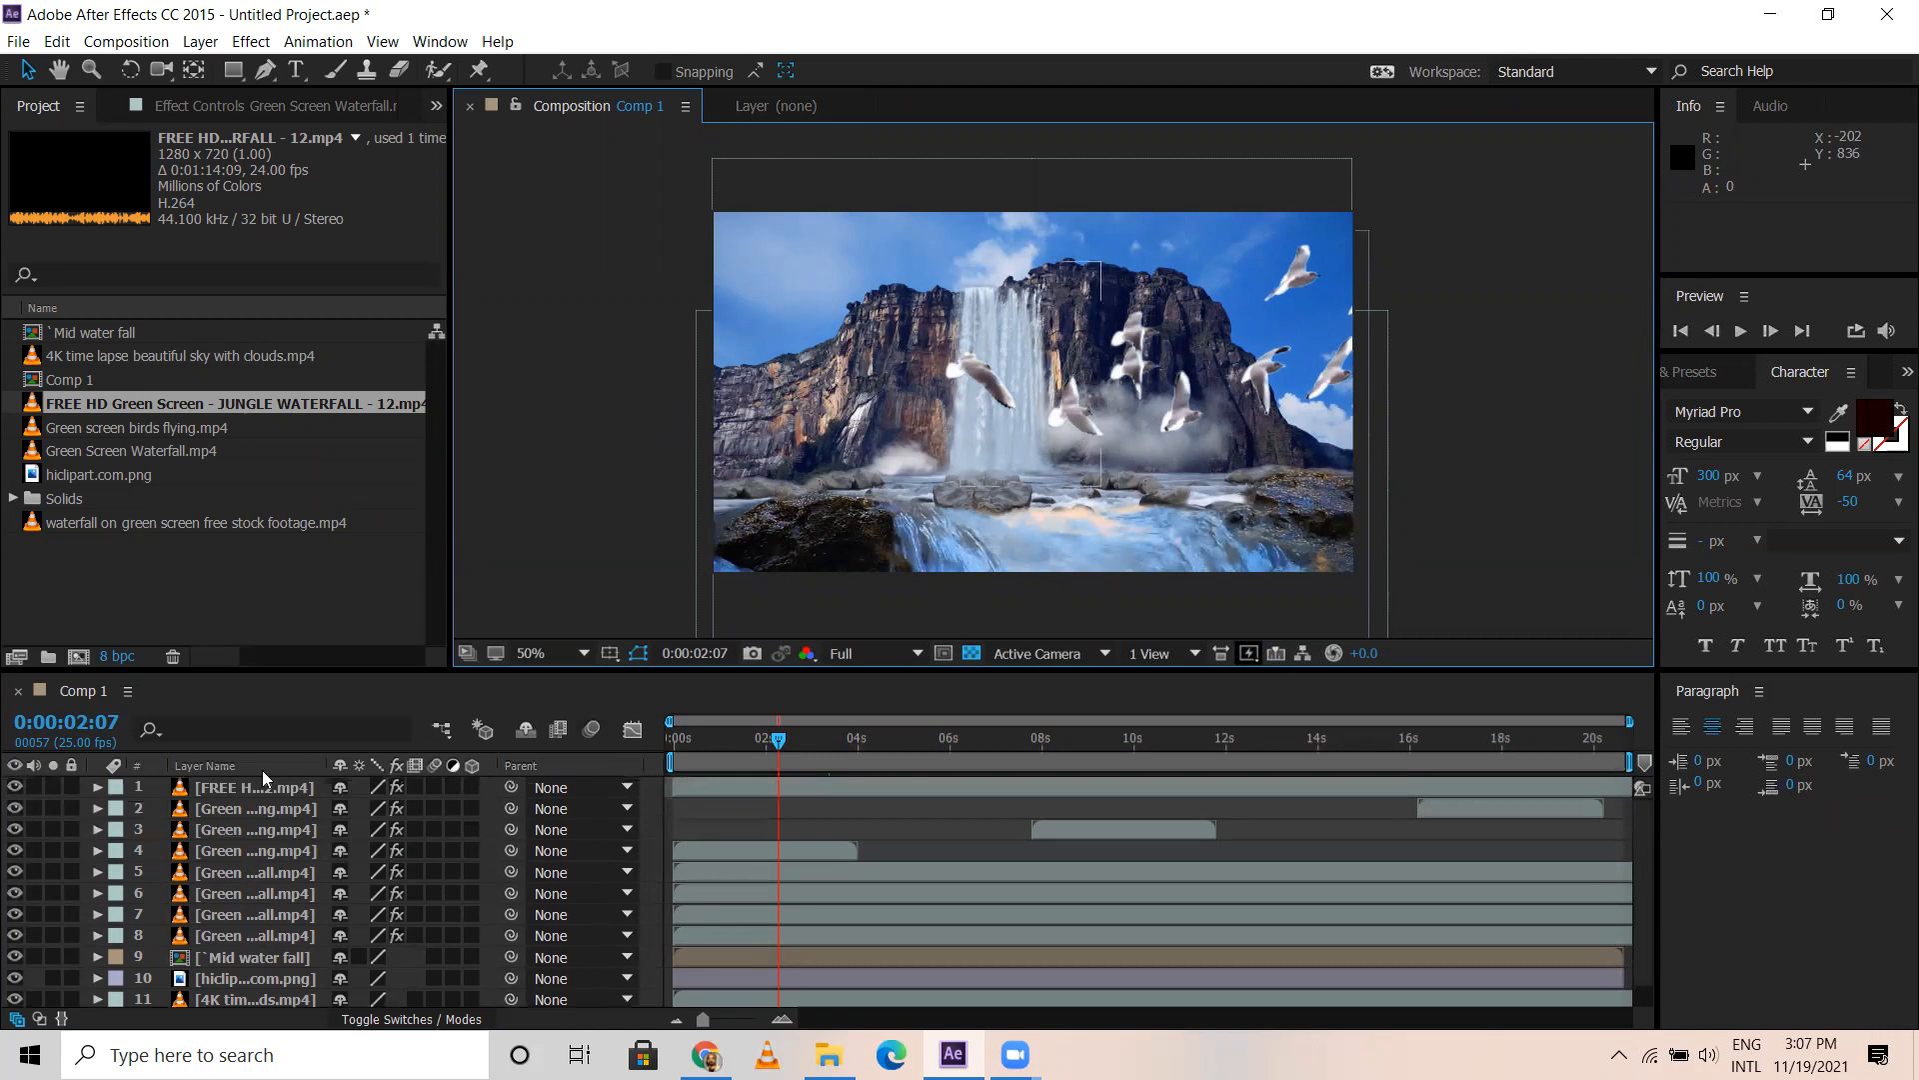
Import the tree falling with plants green screen clip from the Keying folder and place it as the top layer of Comp 1
left_click(187, 609)
left_click(829, 1055)
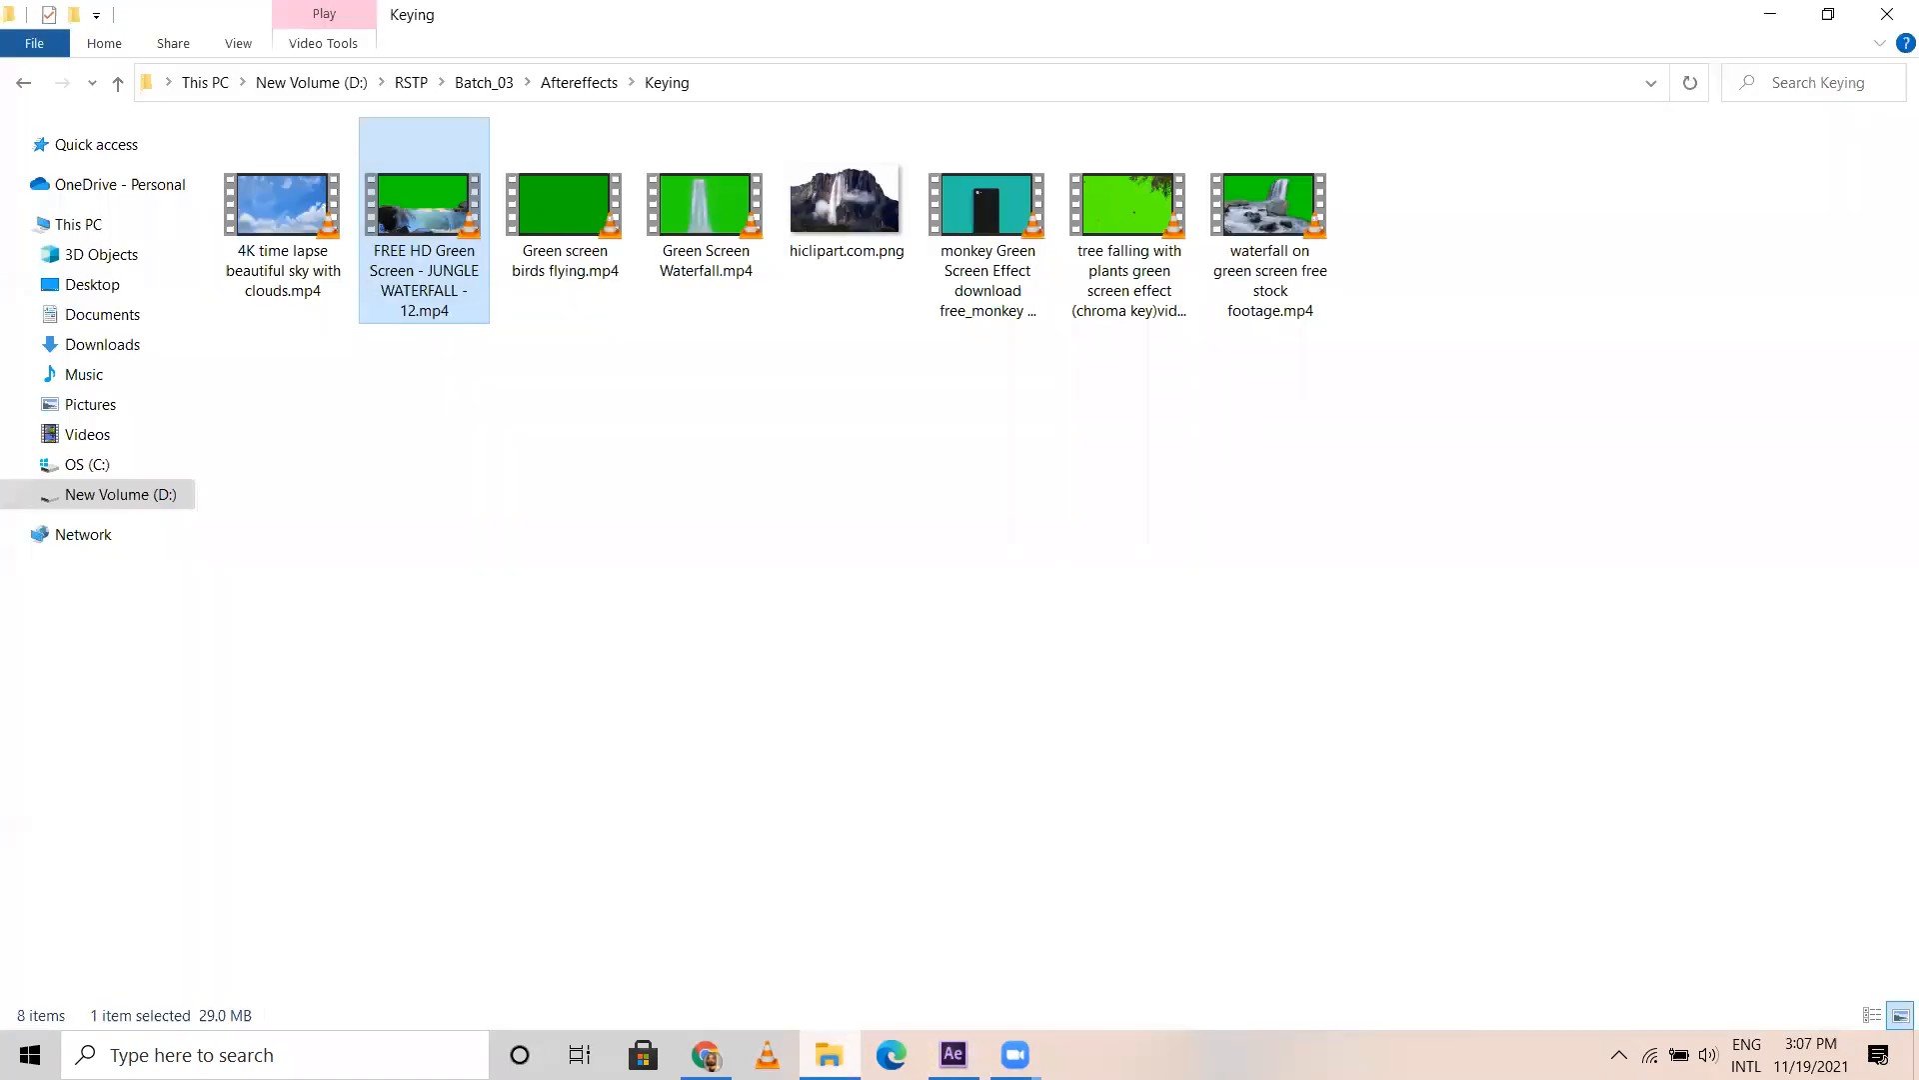
left_click(922, 669)
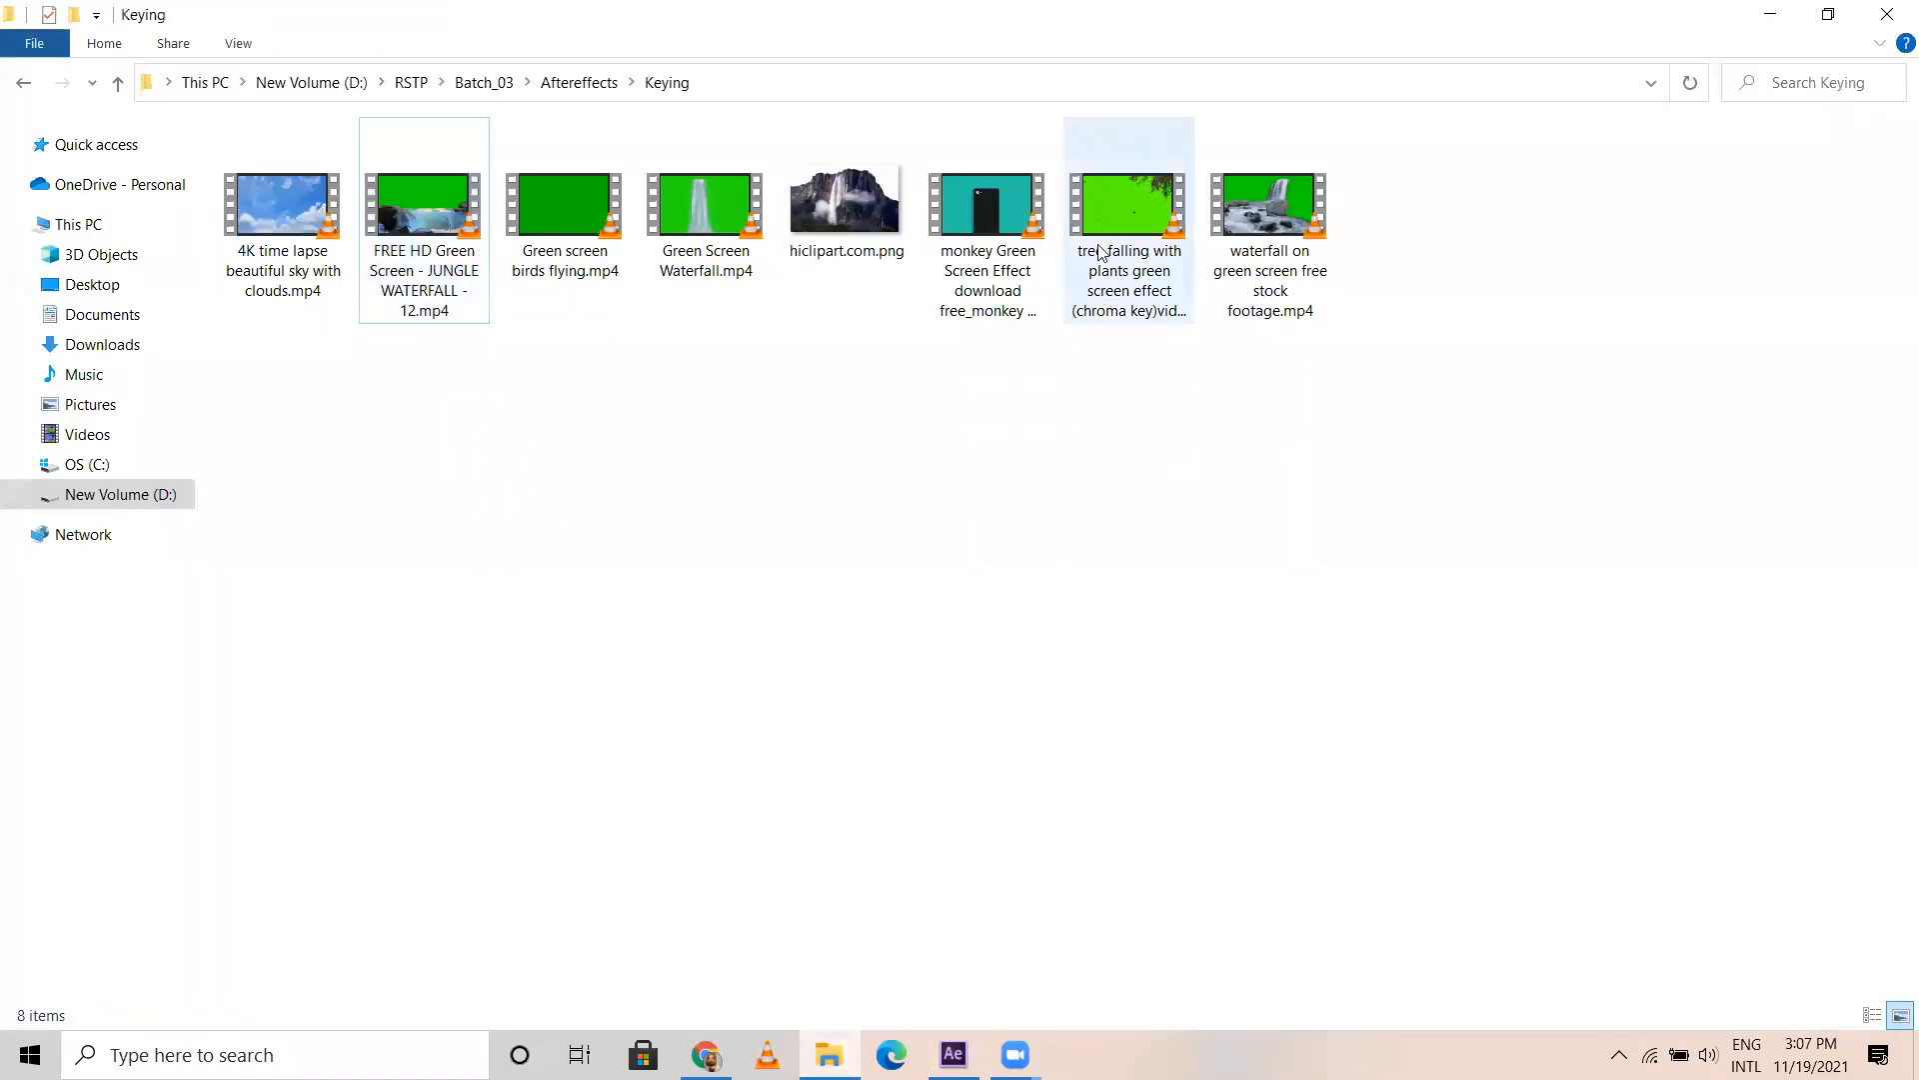
left_click_drag(1122, 195, 1009, 832)
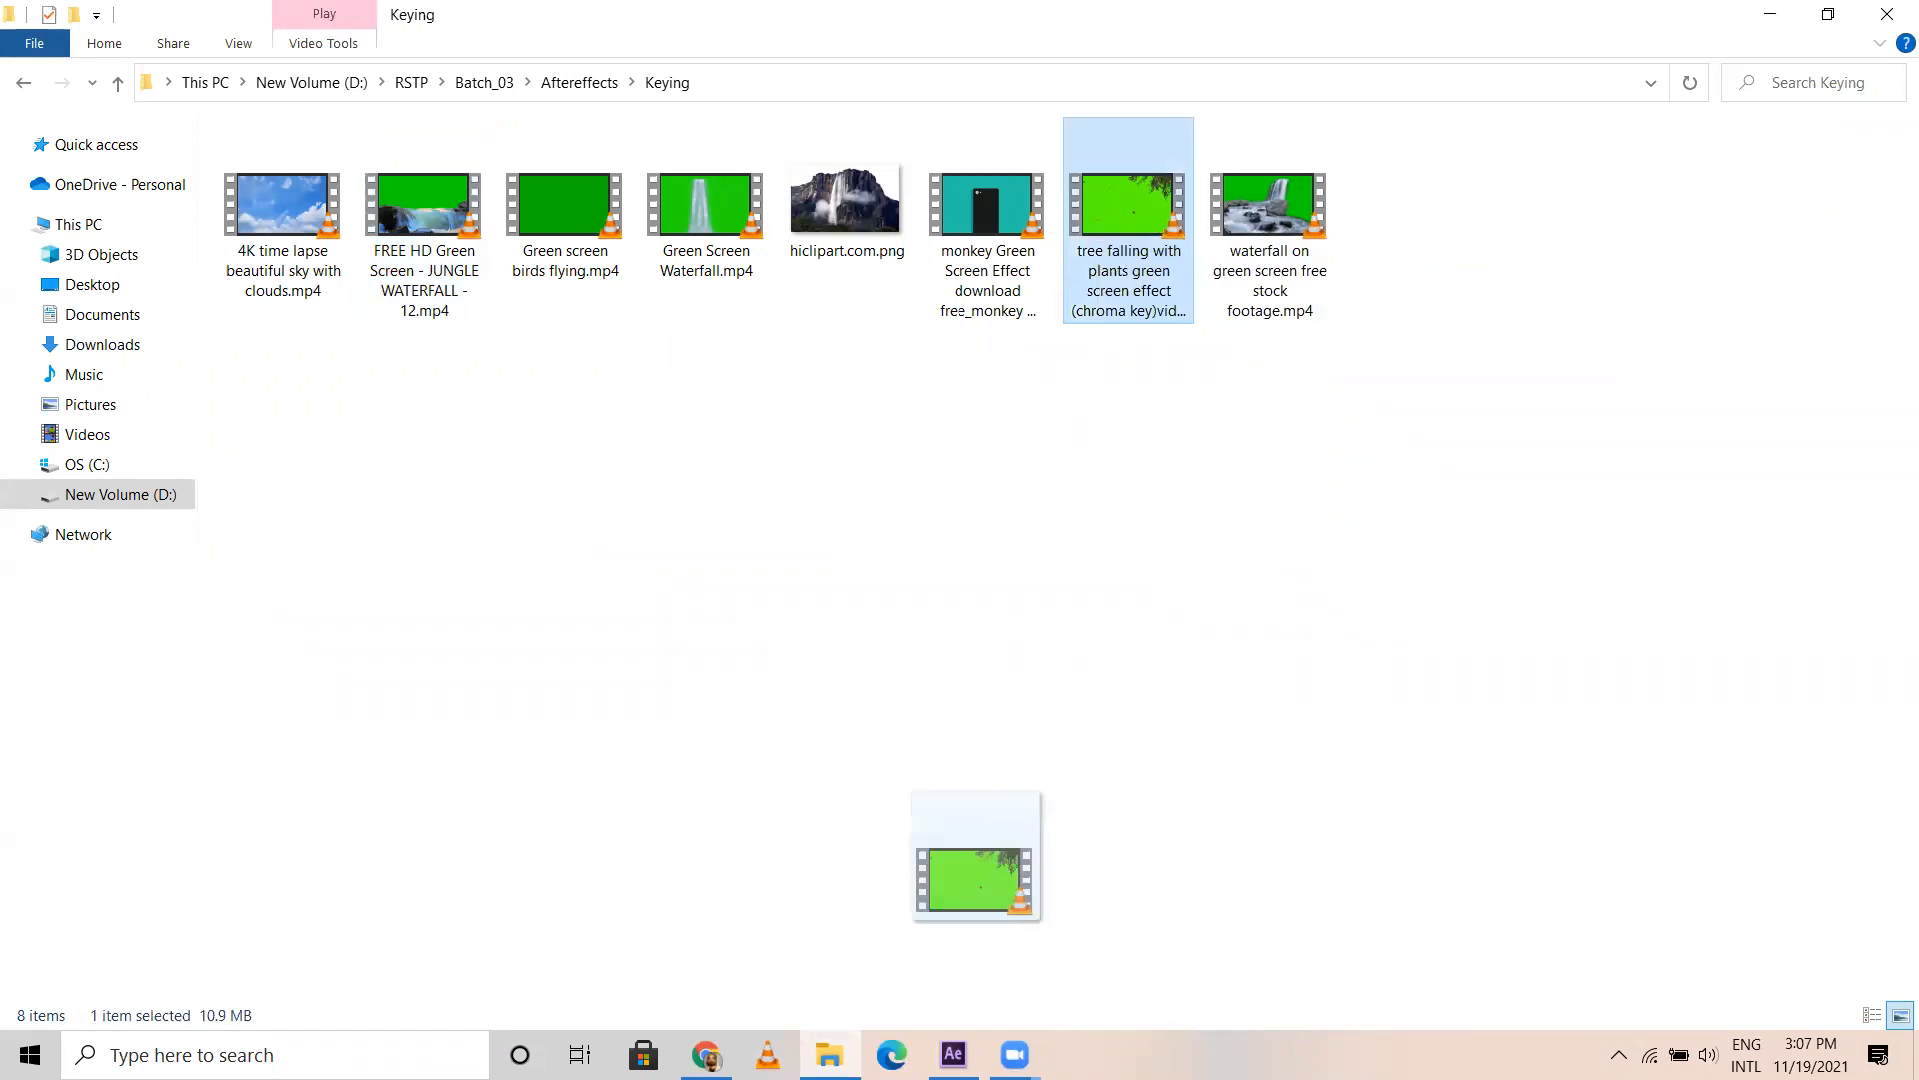
key("alt+Tab")
left_click_drag(150, 629, 145, 620)
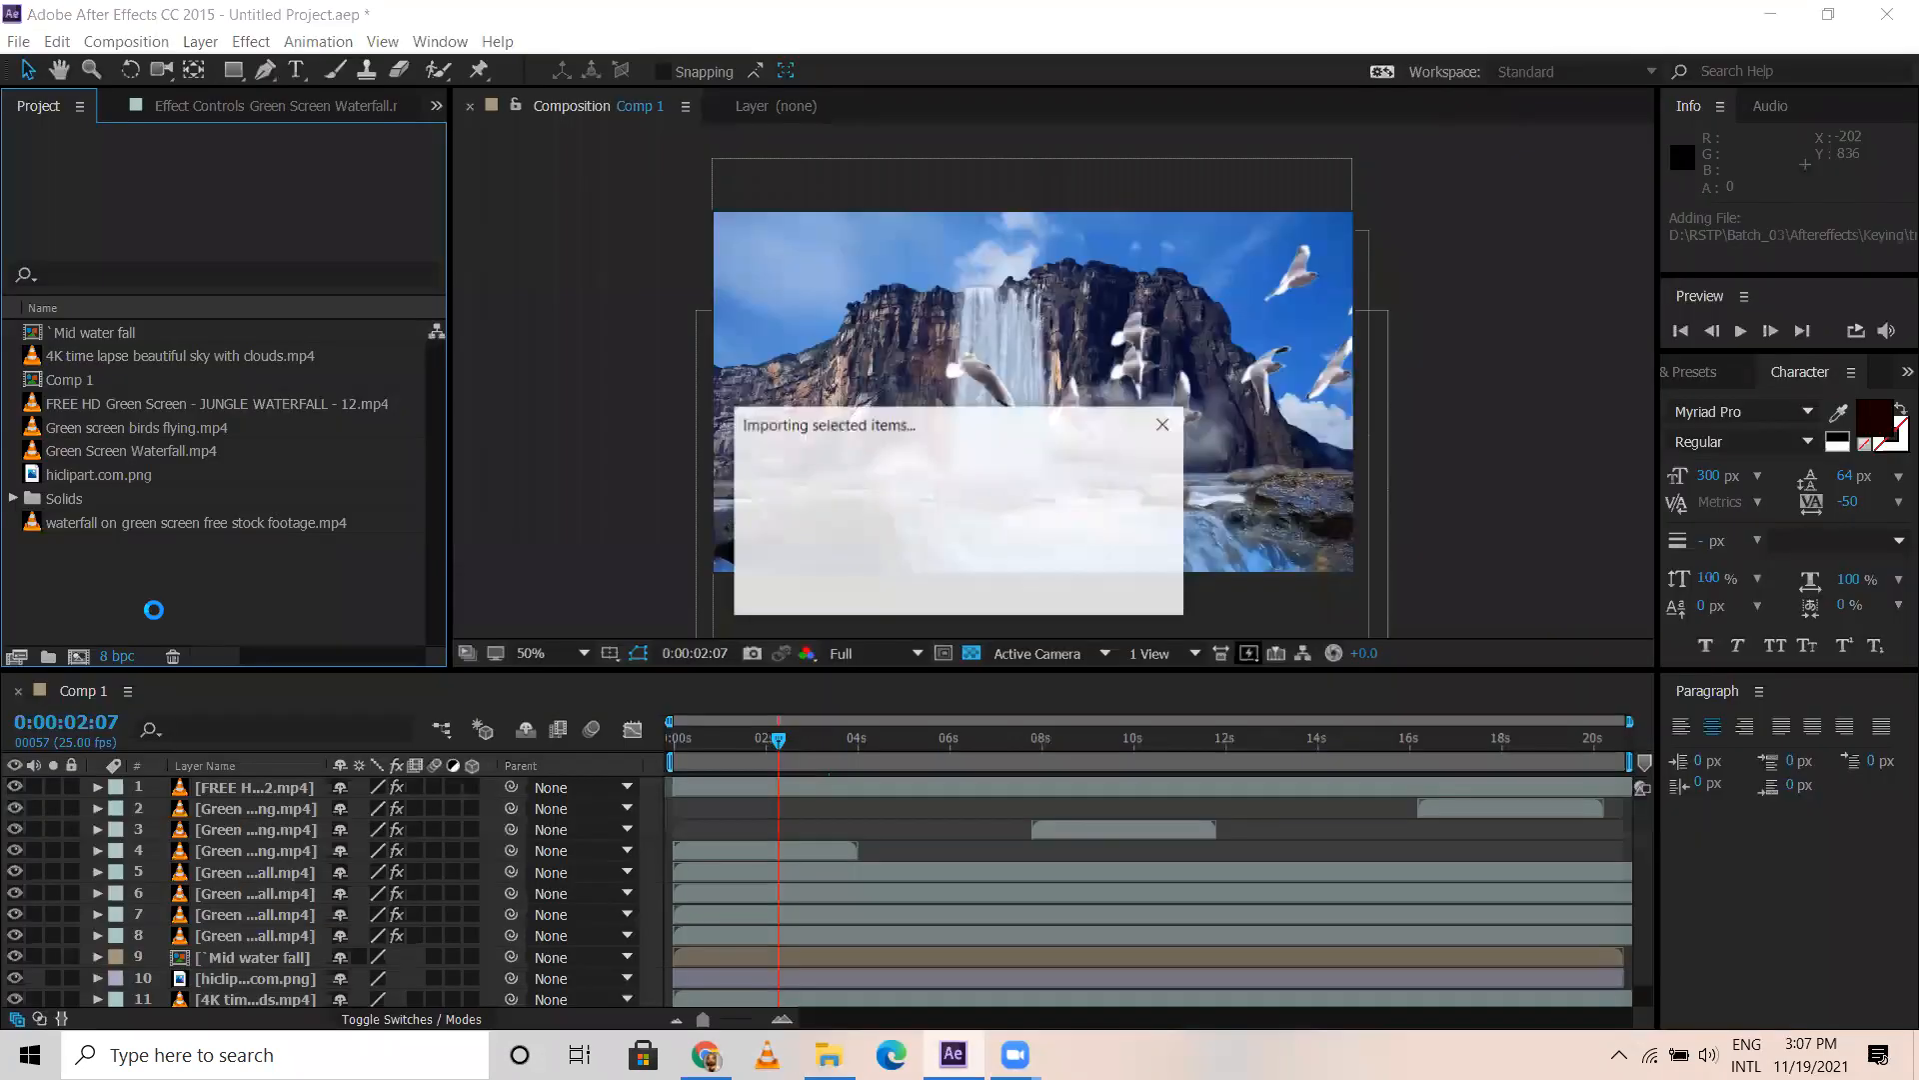
left_click_drag(104, 518, 180, 787)
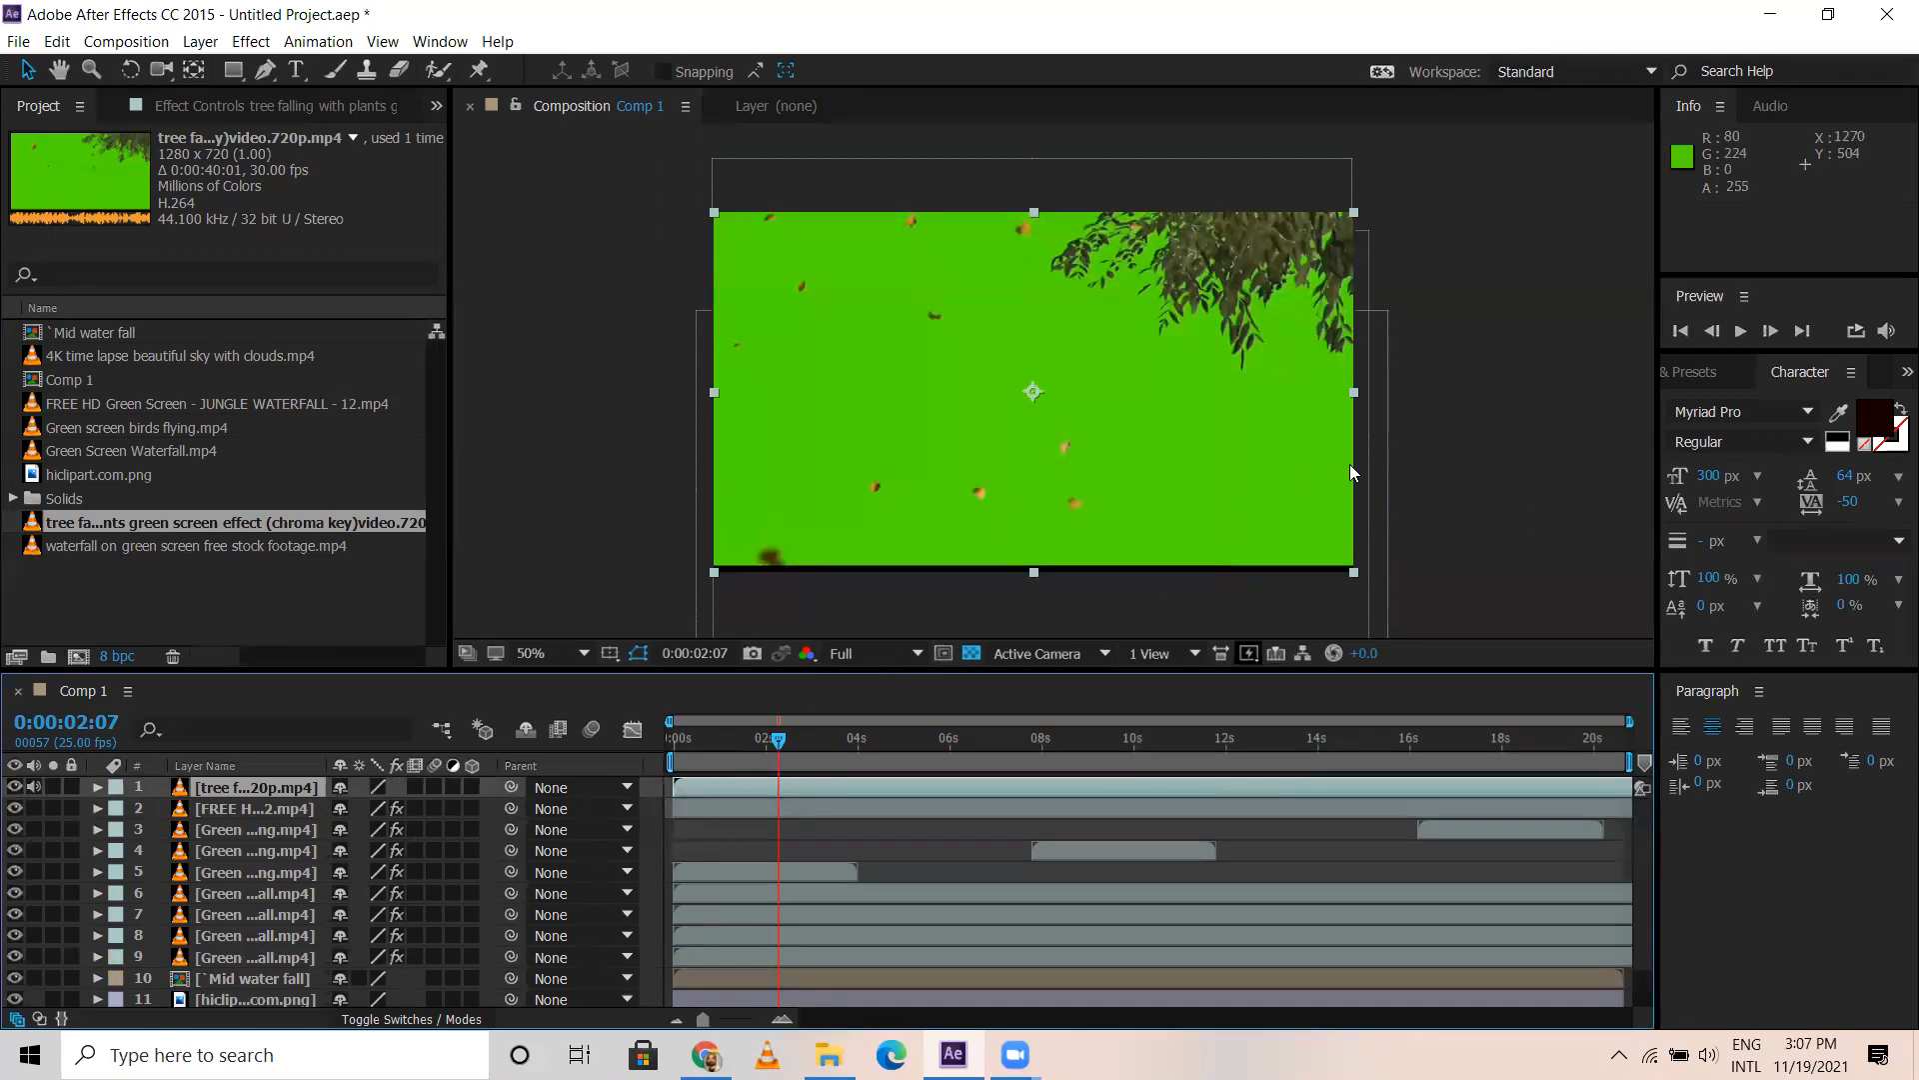
Apply Keylight (1.2) to the tree falling layer and key out its green background by sampling the screen colour
left_click(250, 41)
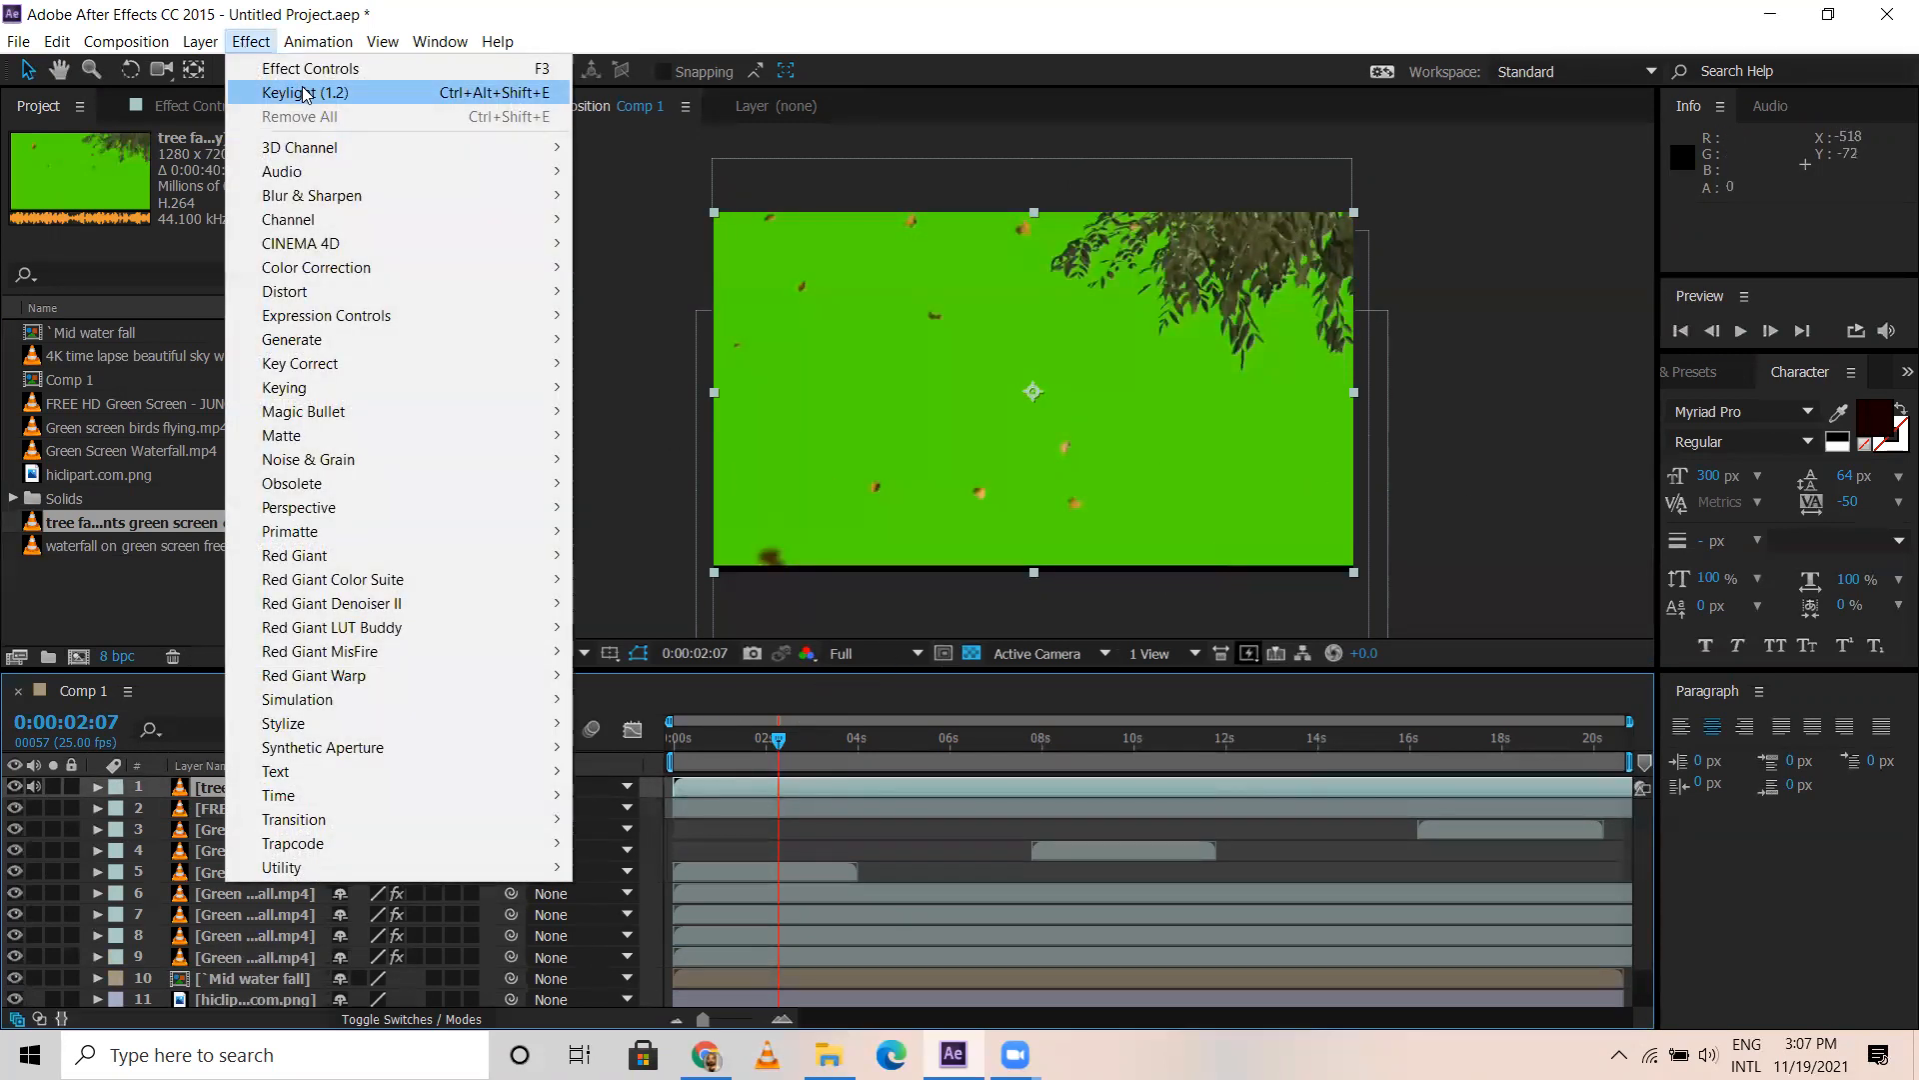
left_click(300, 91)
left_click(291, 316)
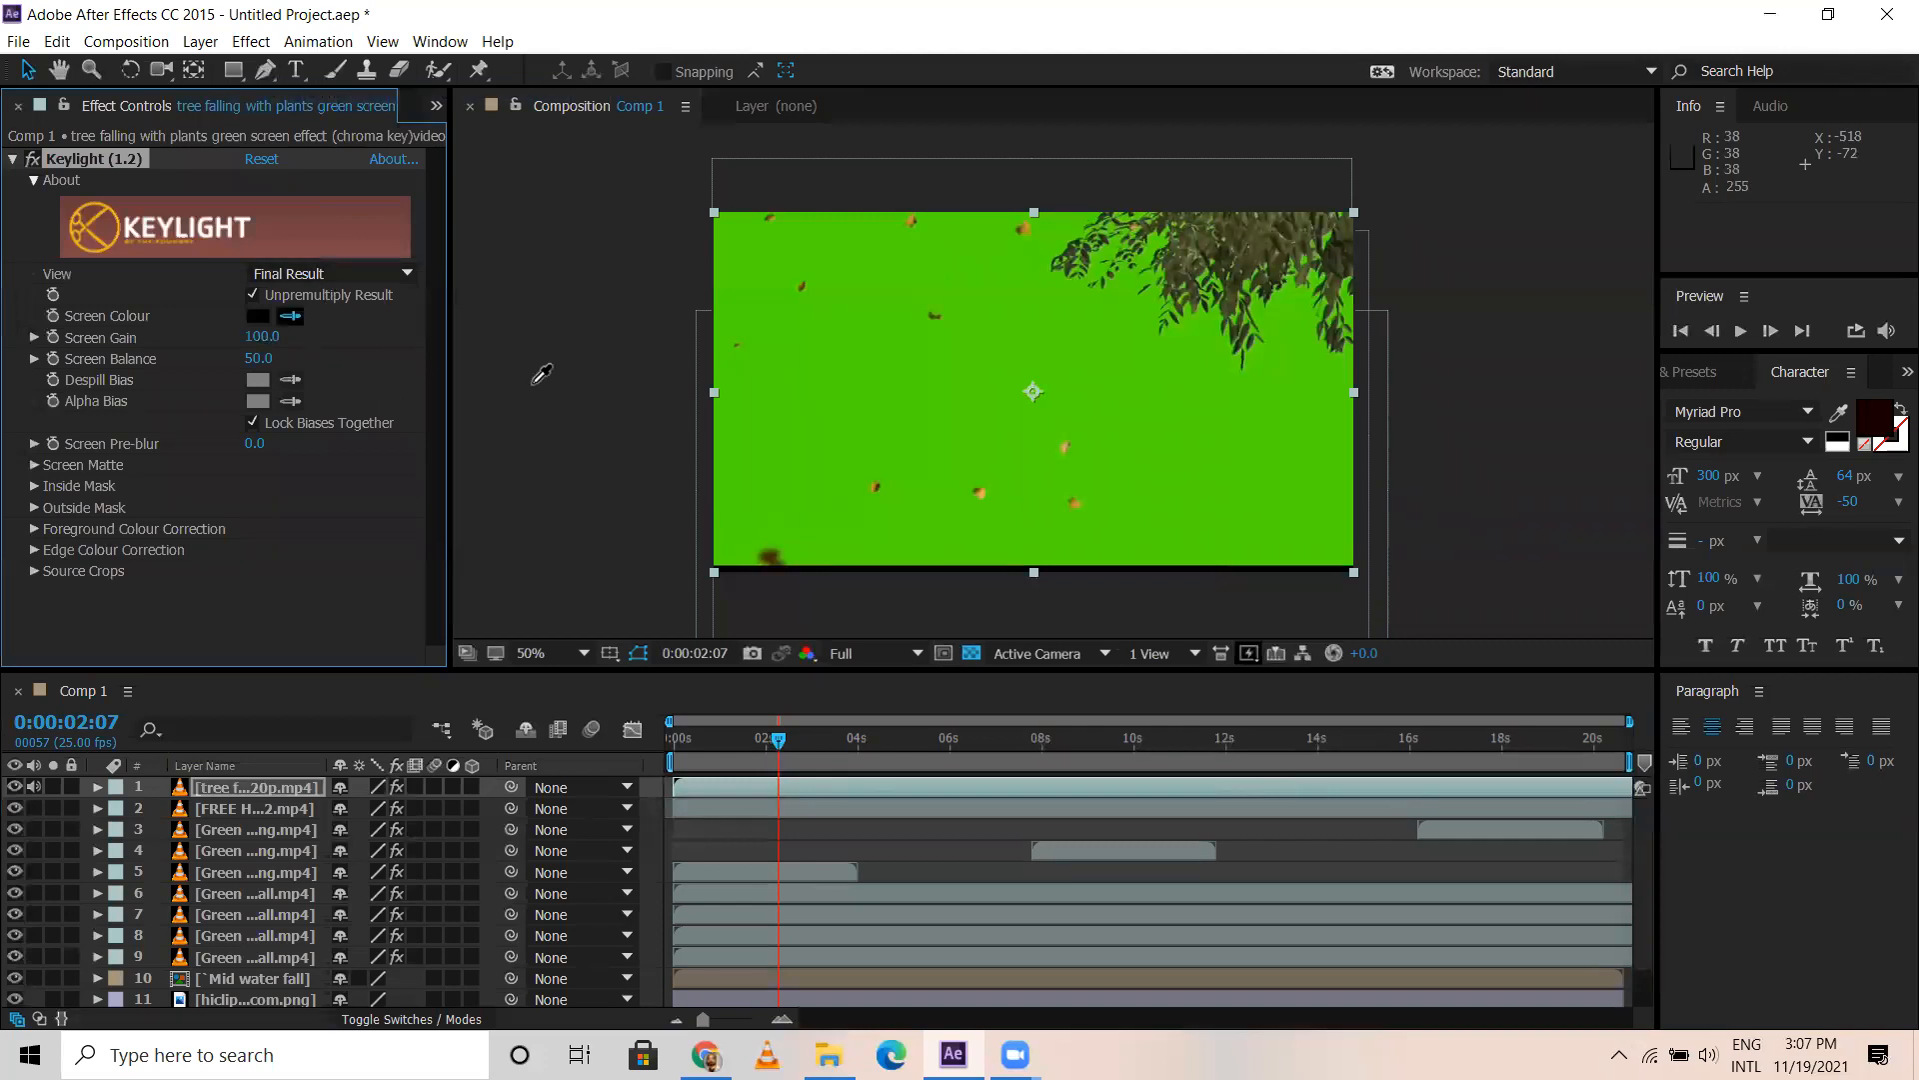
left_click(841, 410)
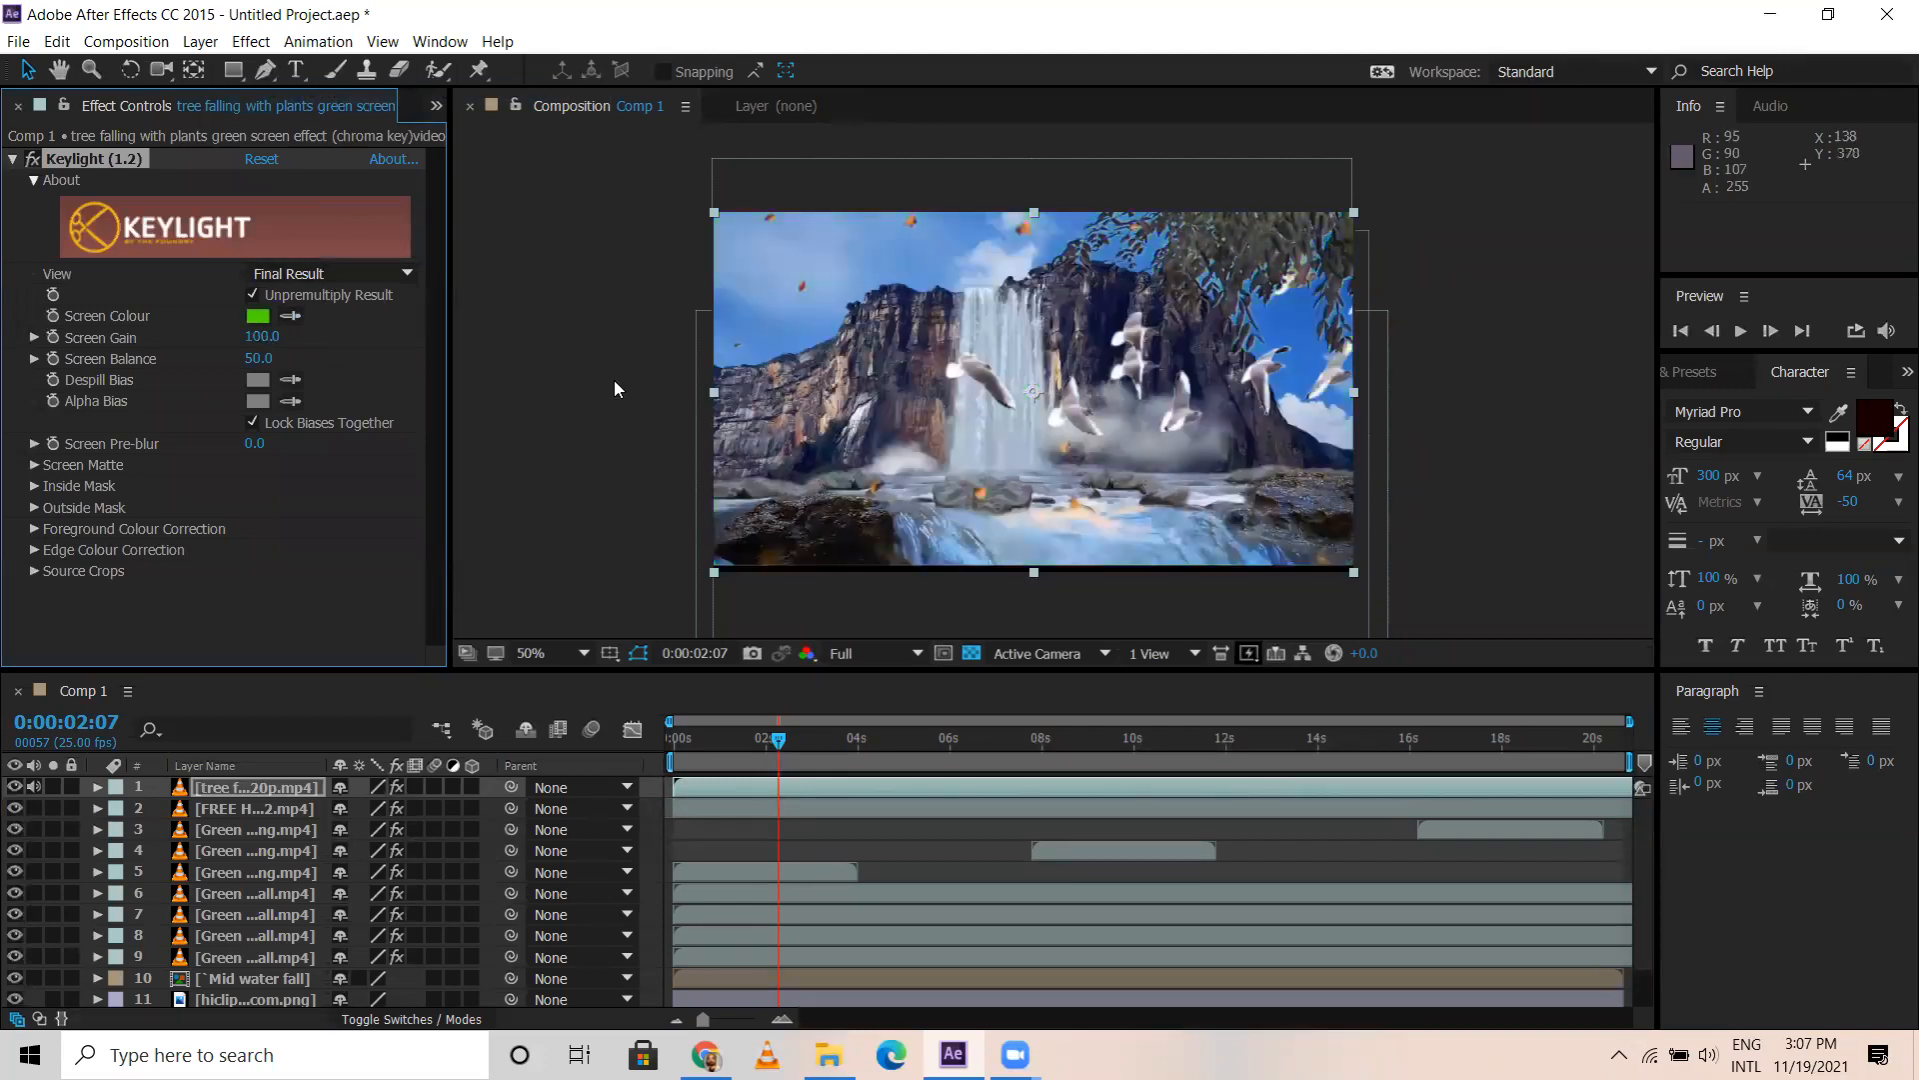
left_click(12, 159)
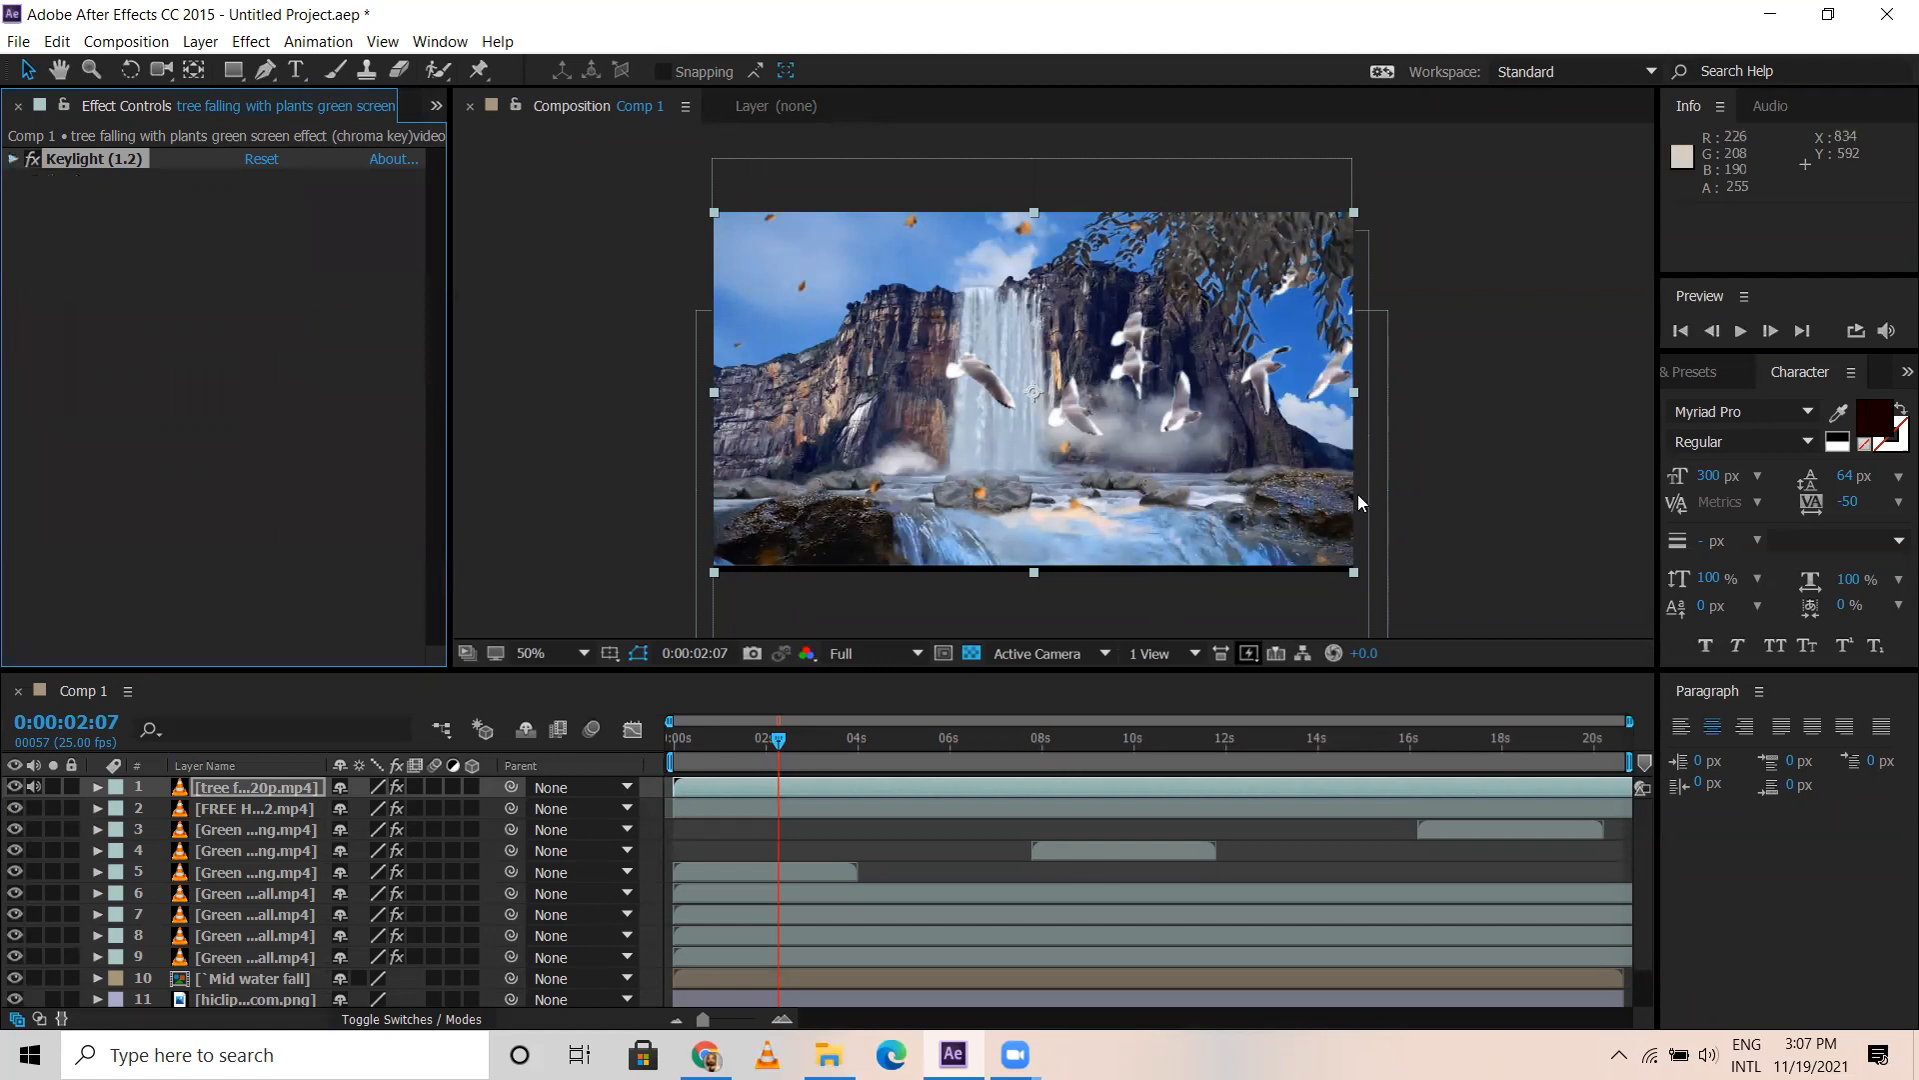
left_click(1434, 408)
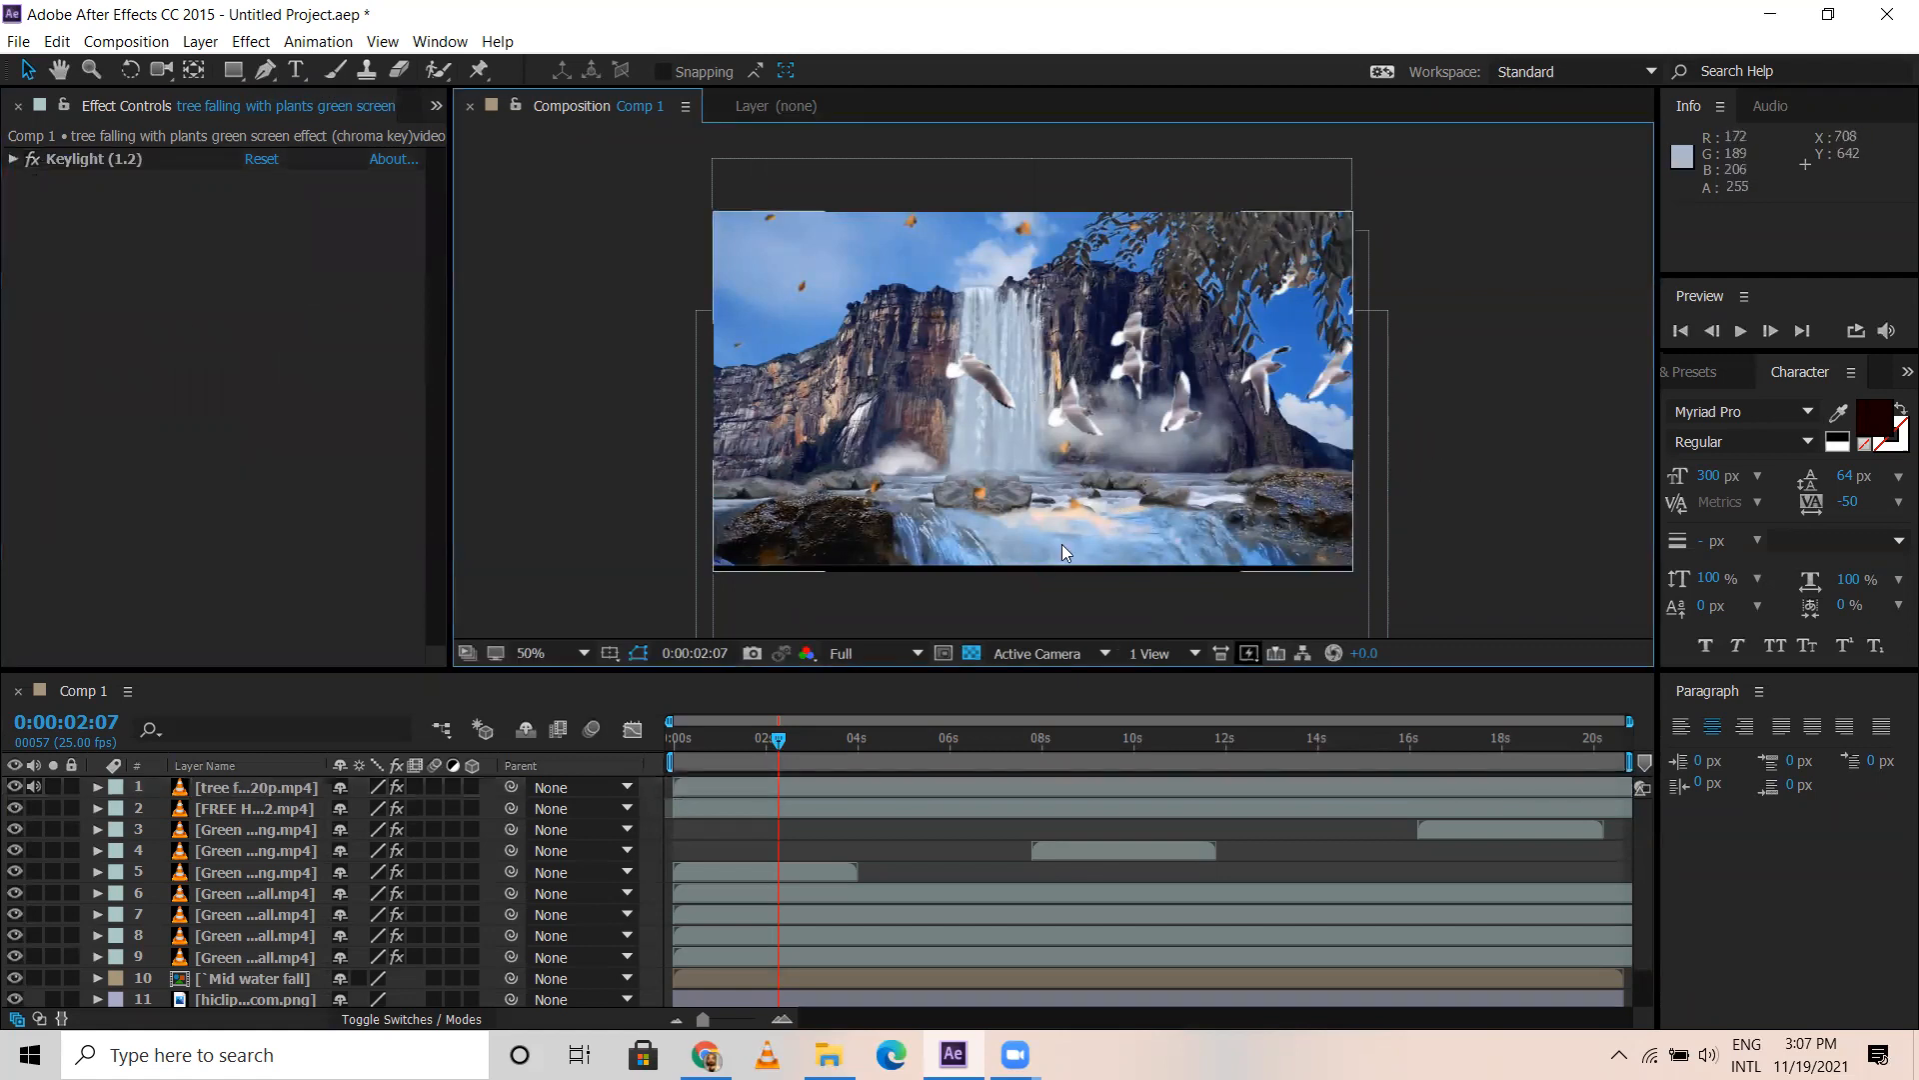
Check the keyed tree and falling leaves at 0:00:03:02, 0:00:08:11 and 0:00:07:09
left_click(816, 738)
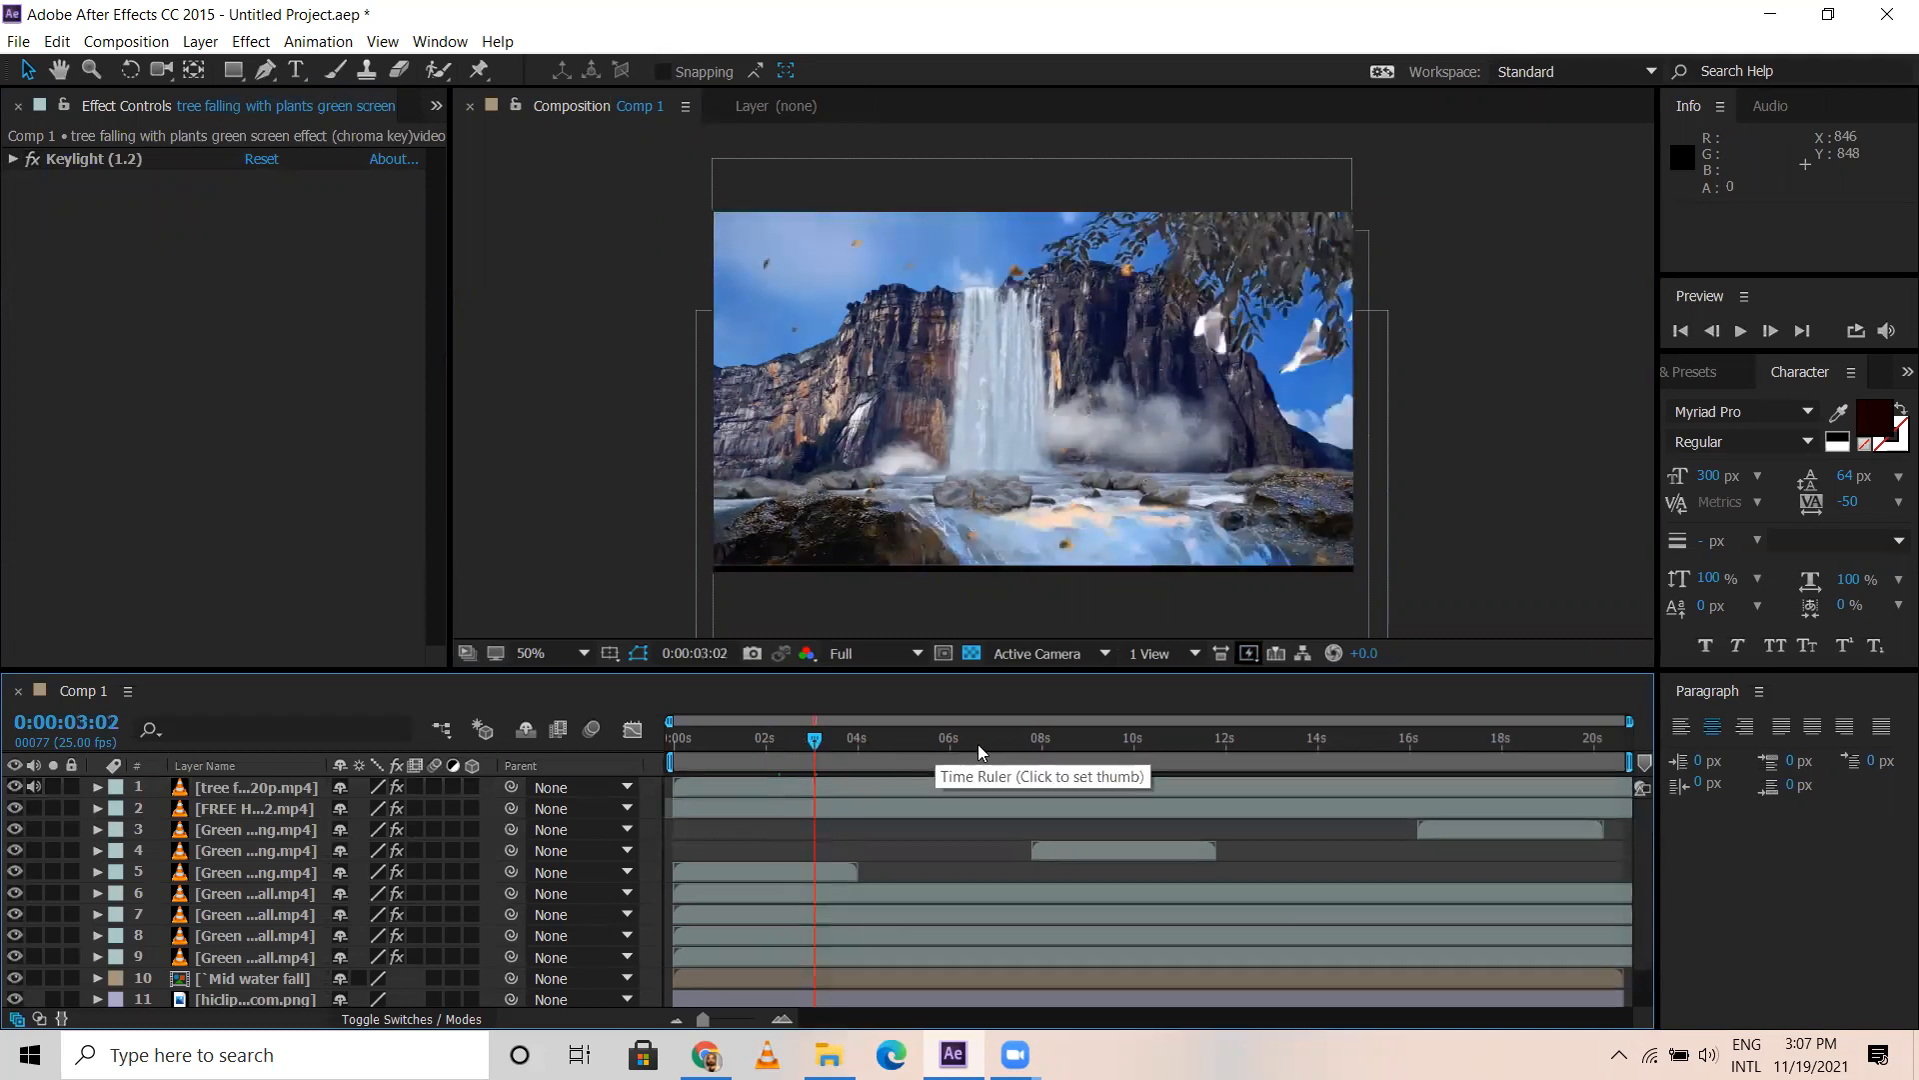
left_click(1060, 741)
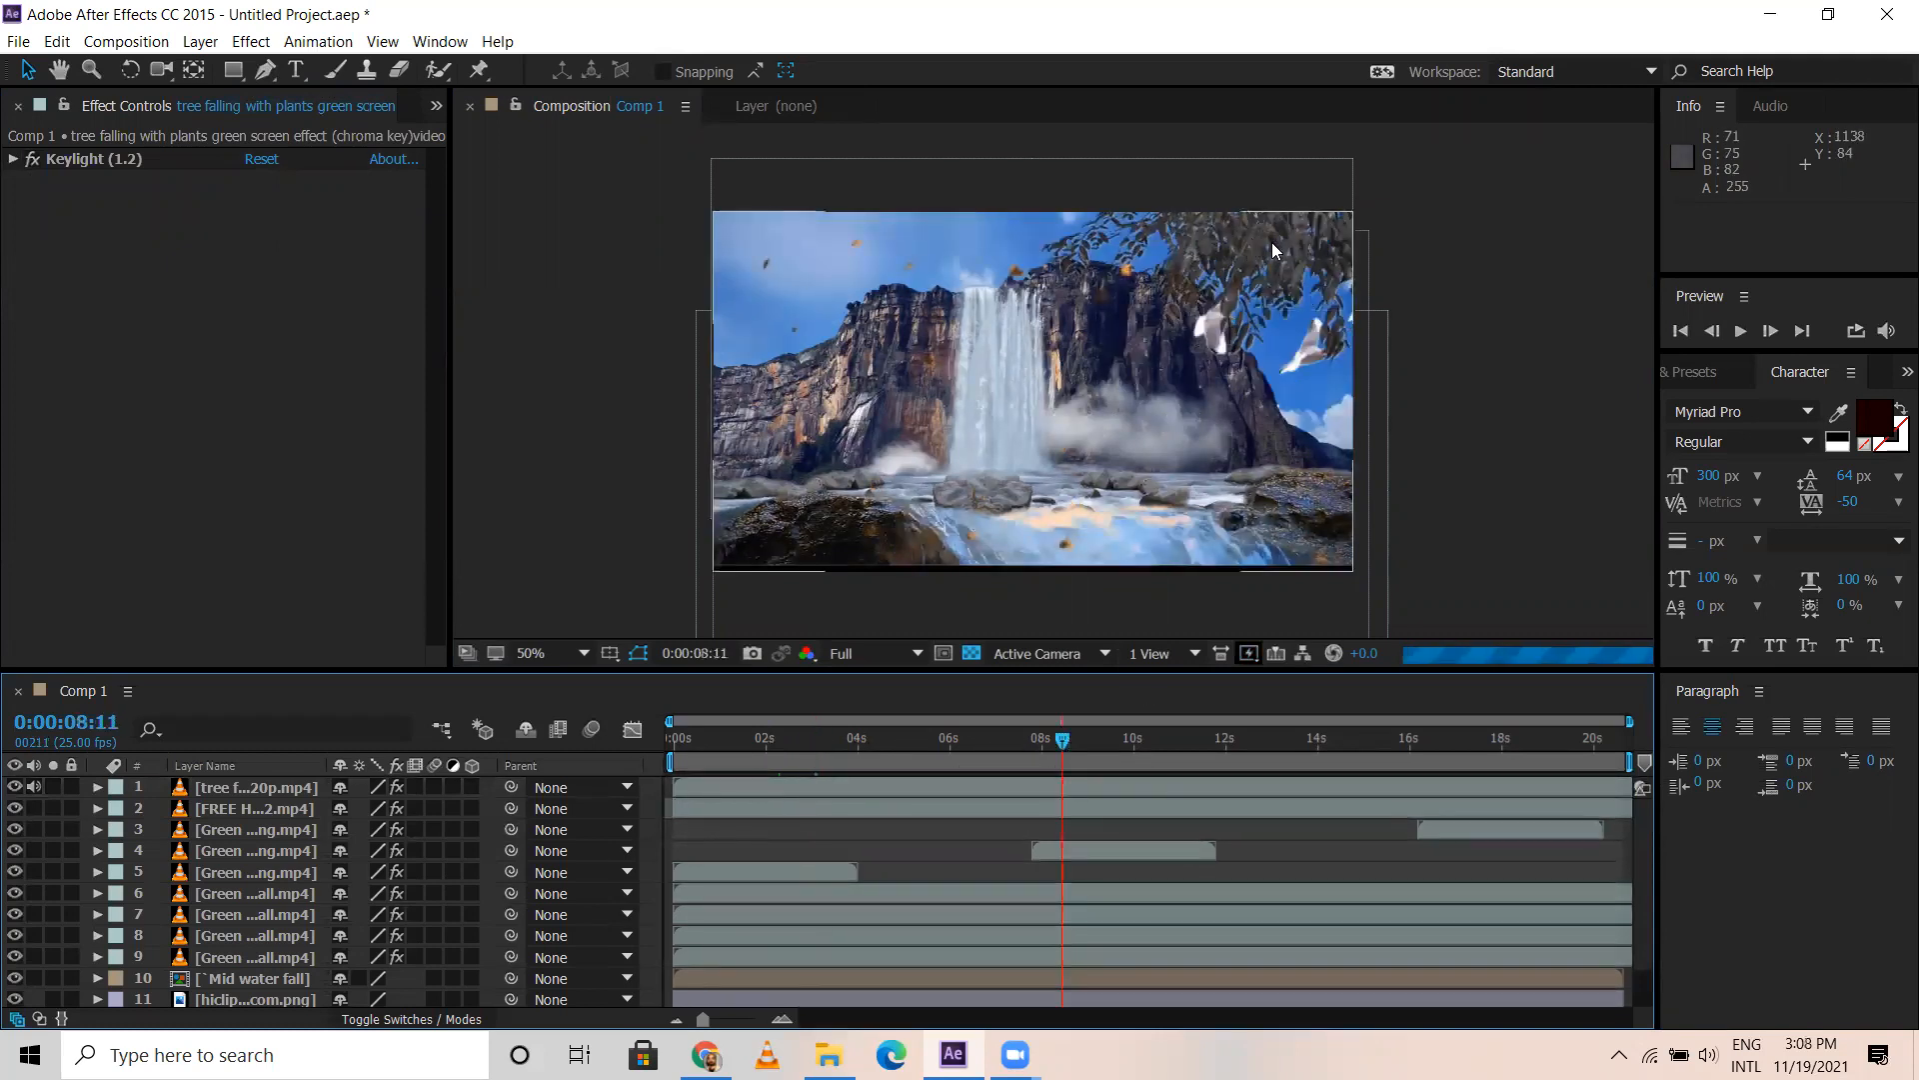
left_click(1011, 742)
Try different Keylight Screen Gain values on the tree layer and set the gain back to 100
left_click(13, 159)
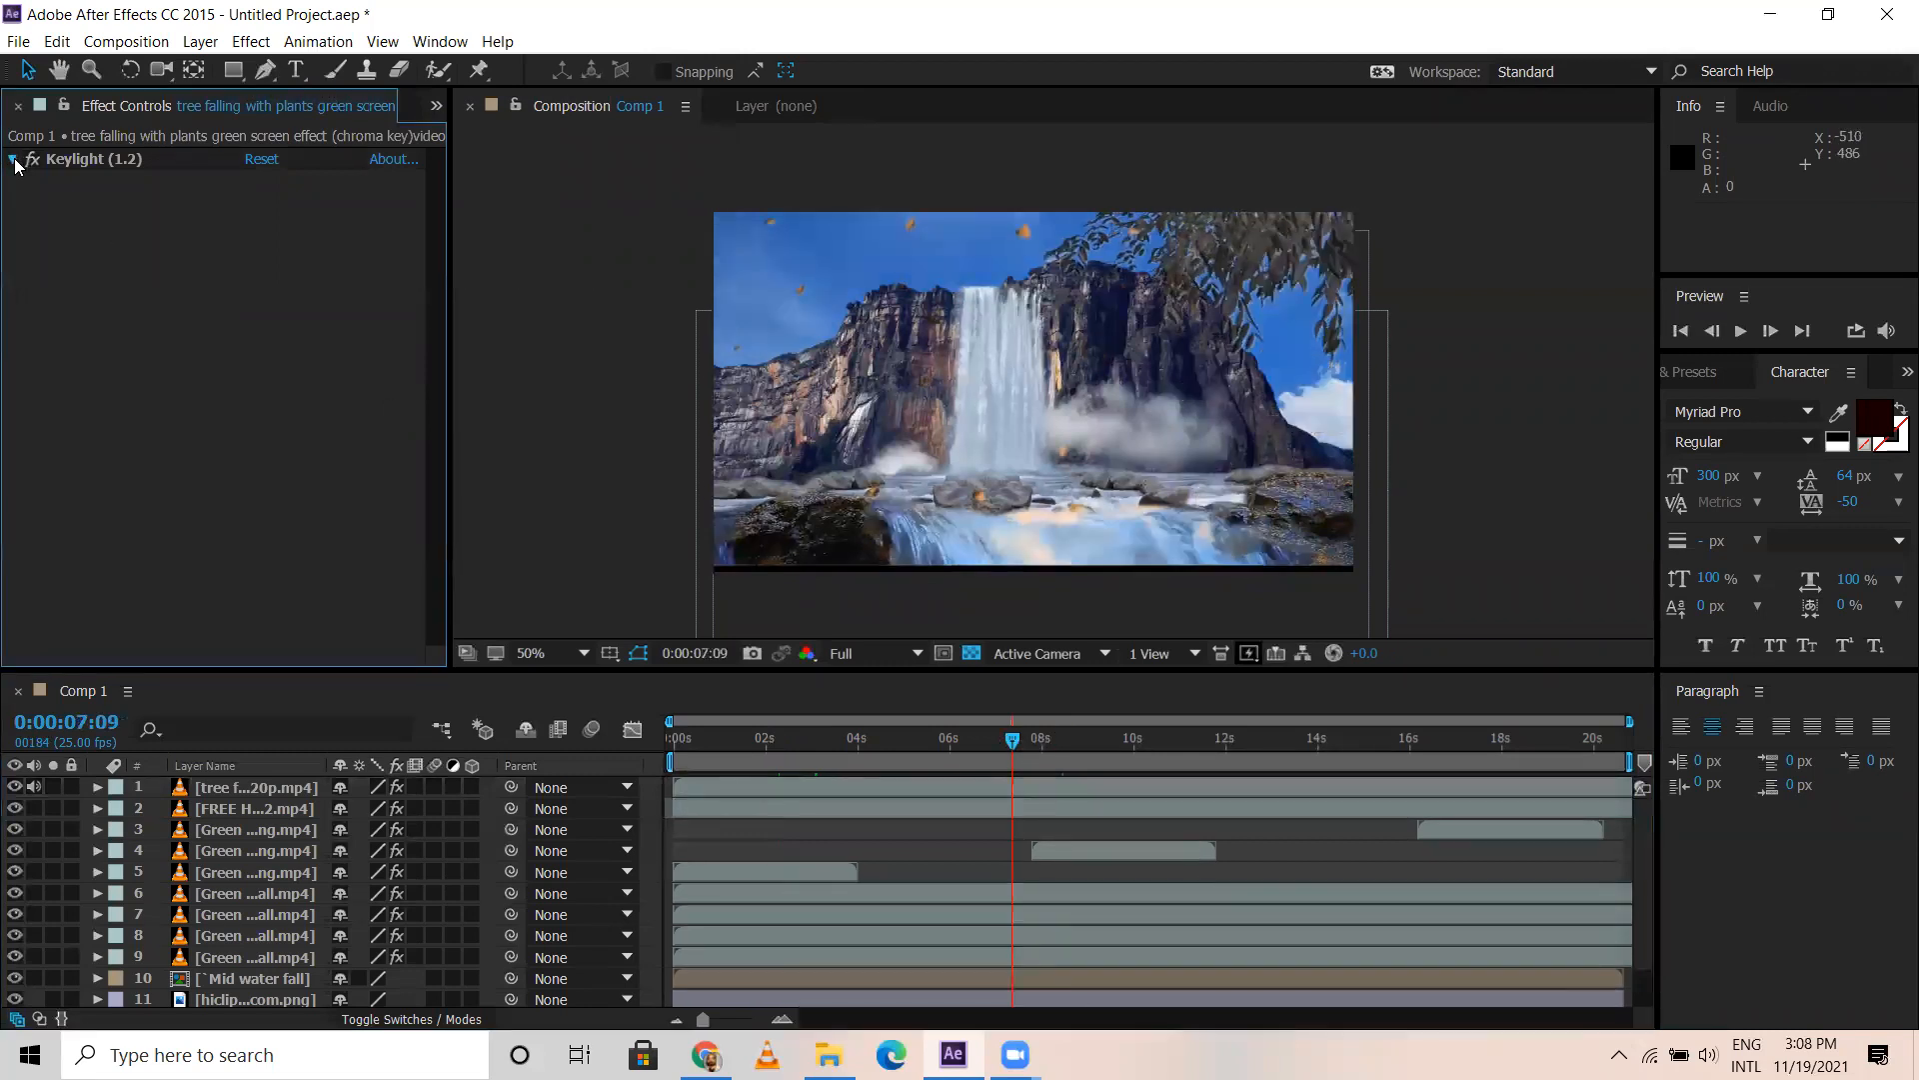
mouse_move(253, 335)
left_mouse_down()
mouse_move(291, 339)
mouse_move(200, 340)
mouse_move(222, 339)
left_mouse_up()
left_click_drag(260, 342, 268, 345)
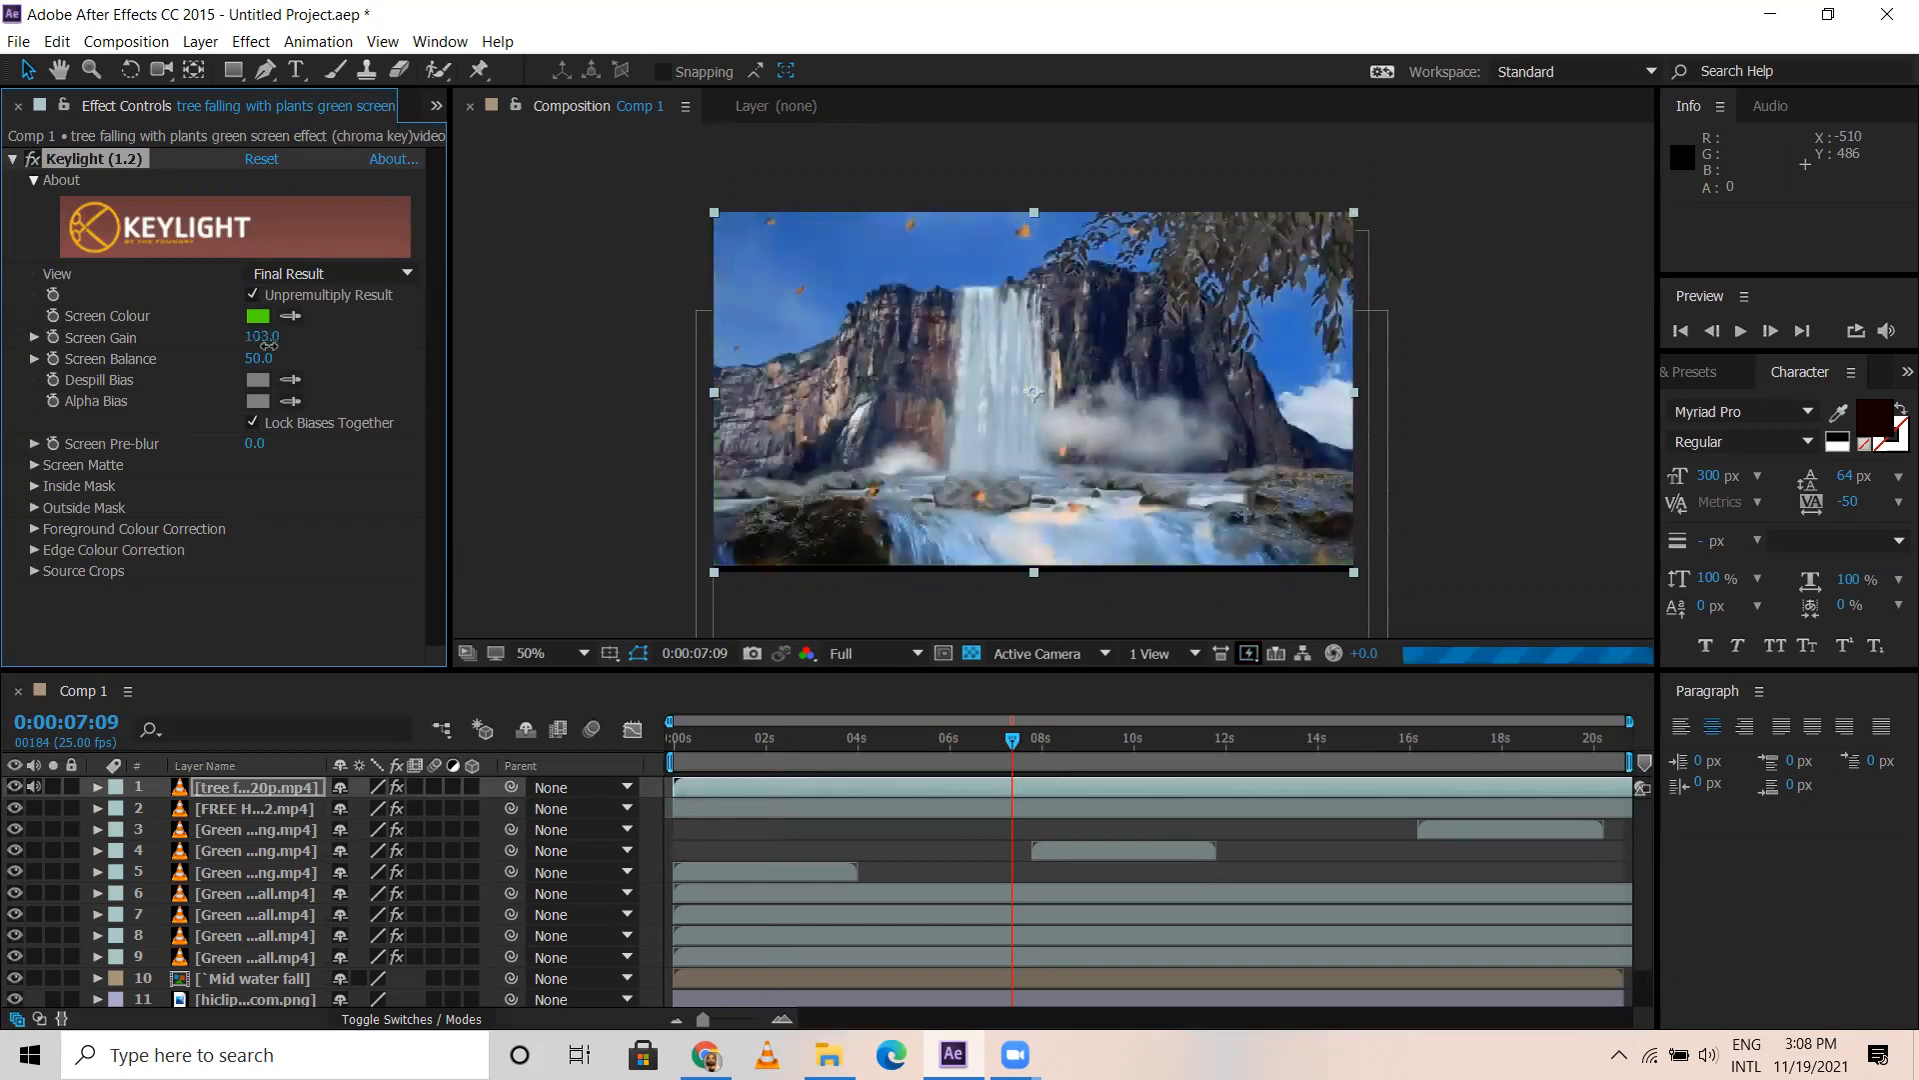
left_click(265, 339)
type("100")
key("Return")
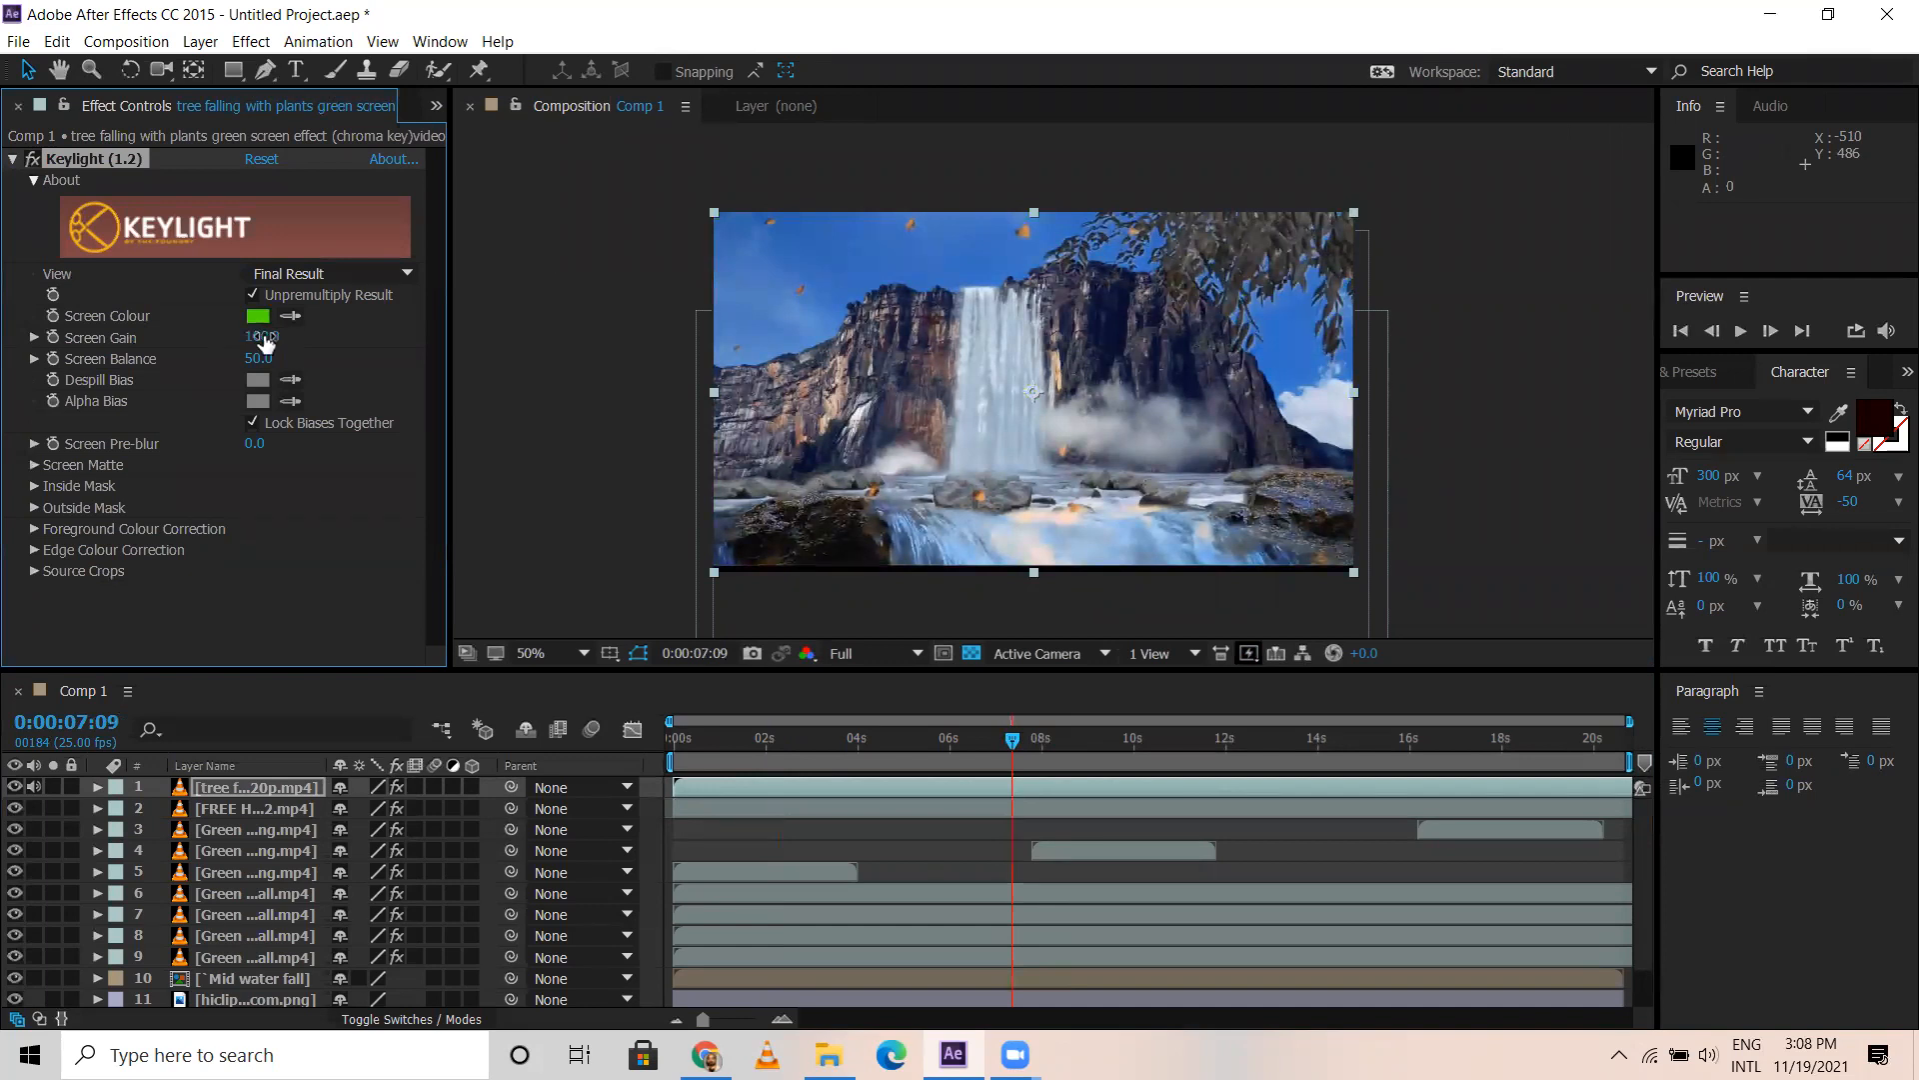
left_click(14, 163)
Add a Curves effect to the tree layer and bow its Green channel curve strongly upward to make the leaves greener
right_click(154, 326)
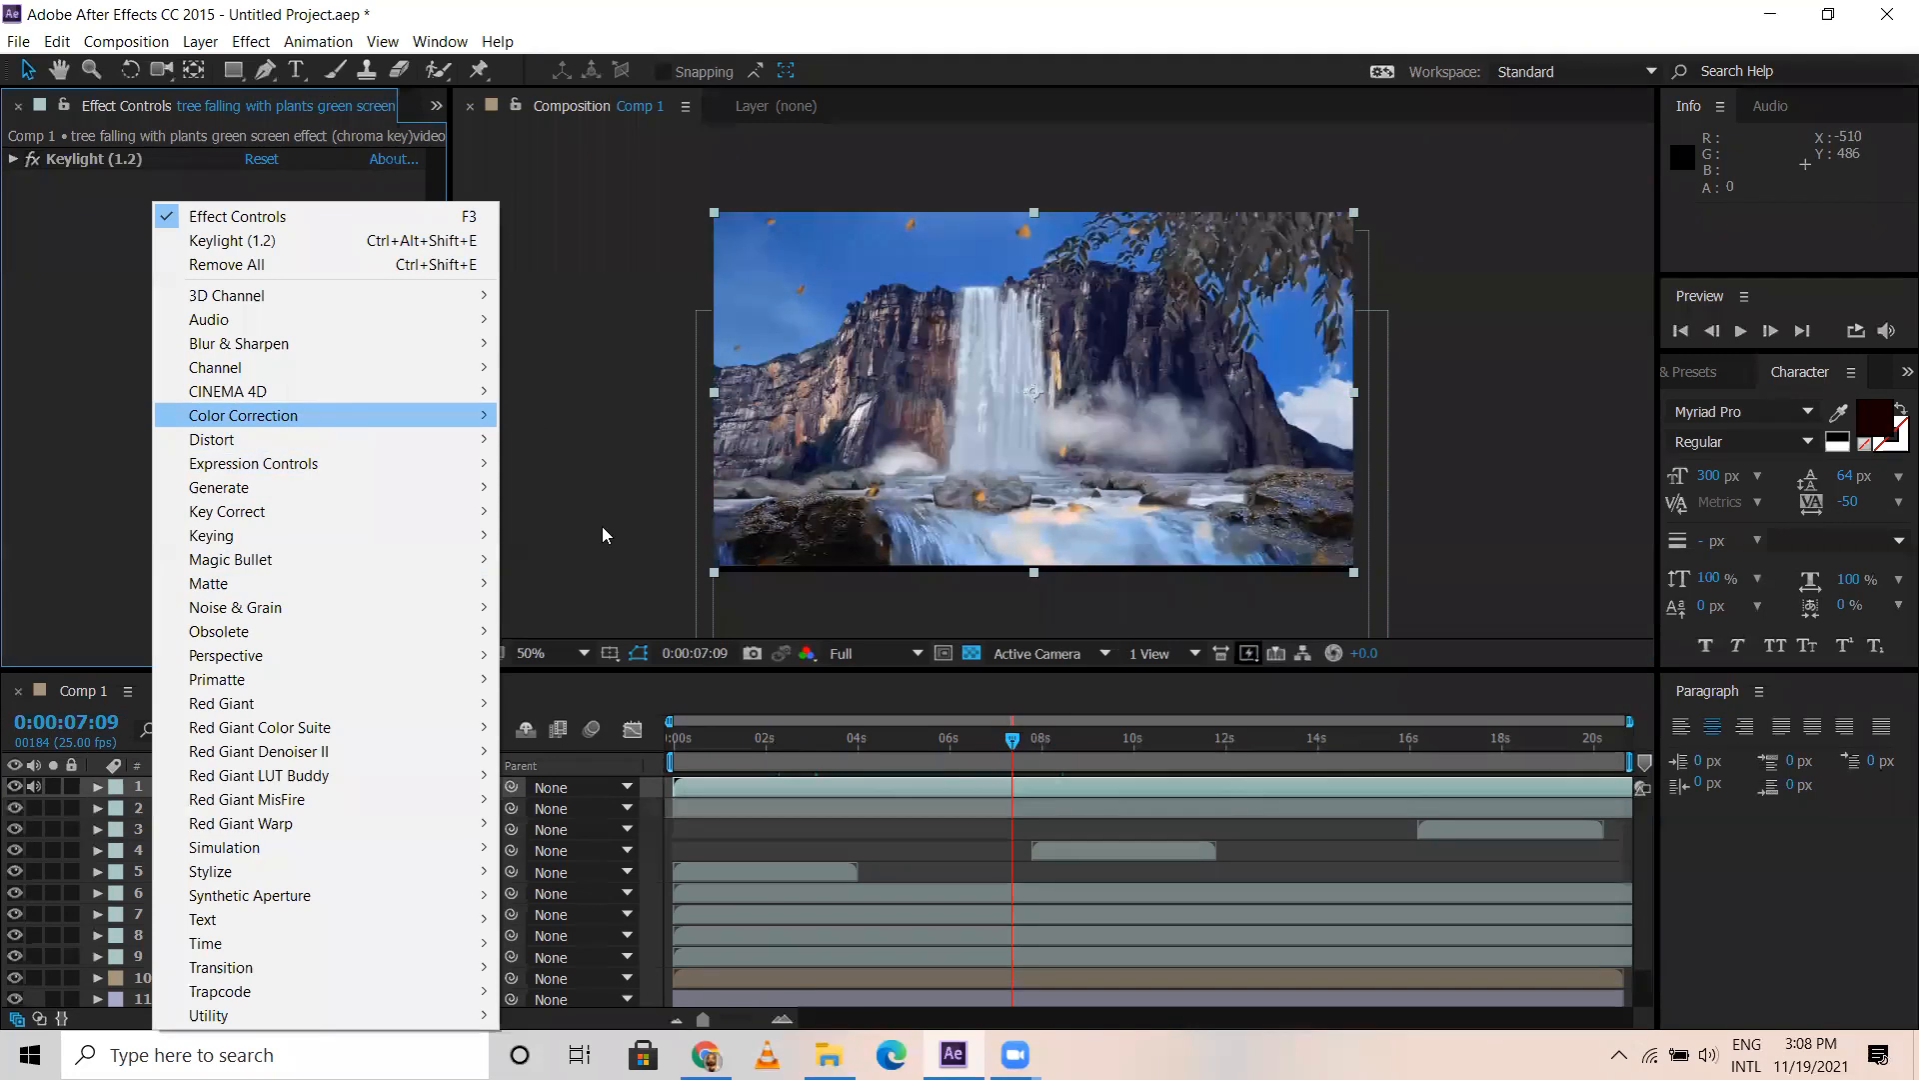
mouse_move(333, 424)
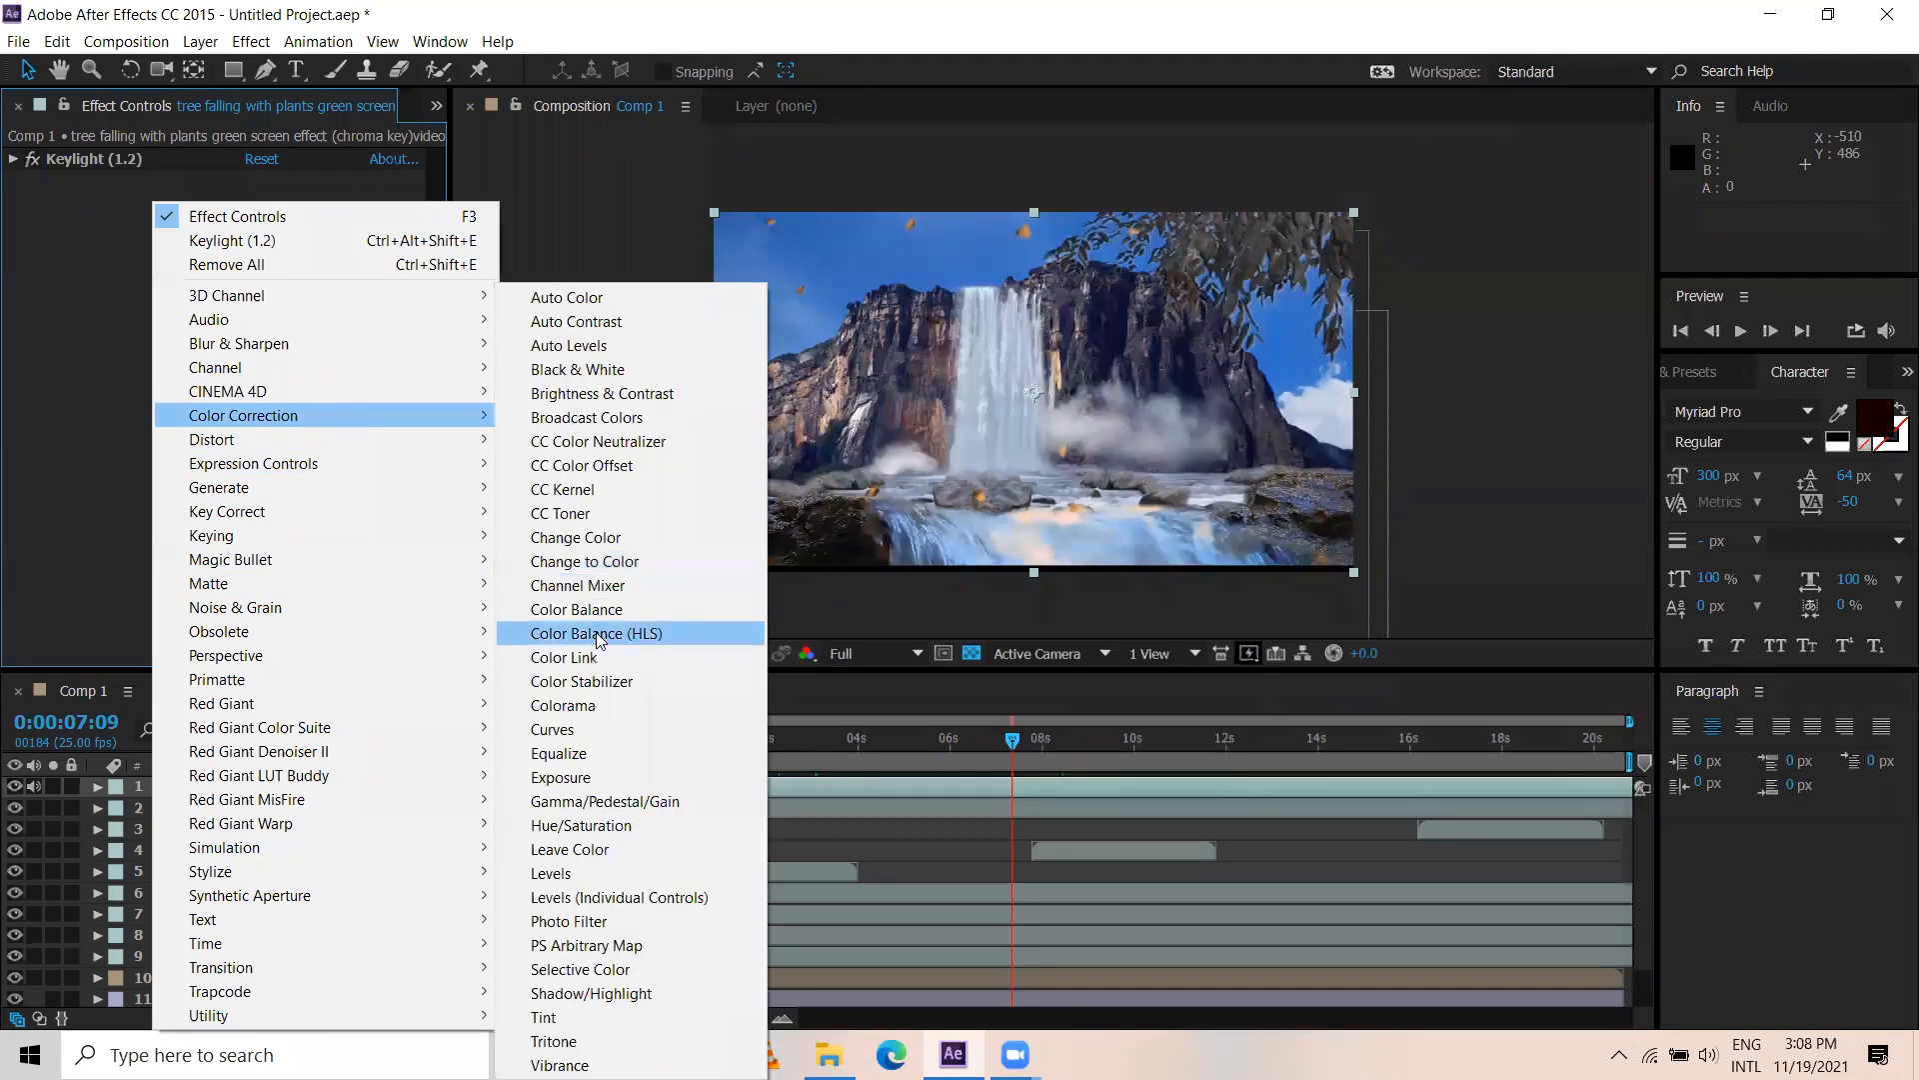
left_click(605, 730)
left_click(289, 197)
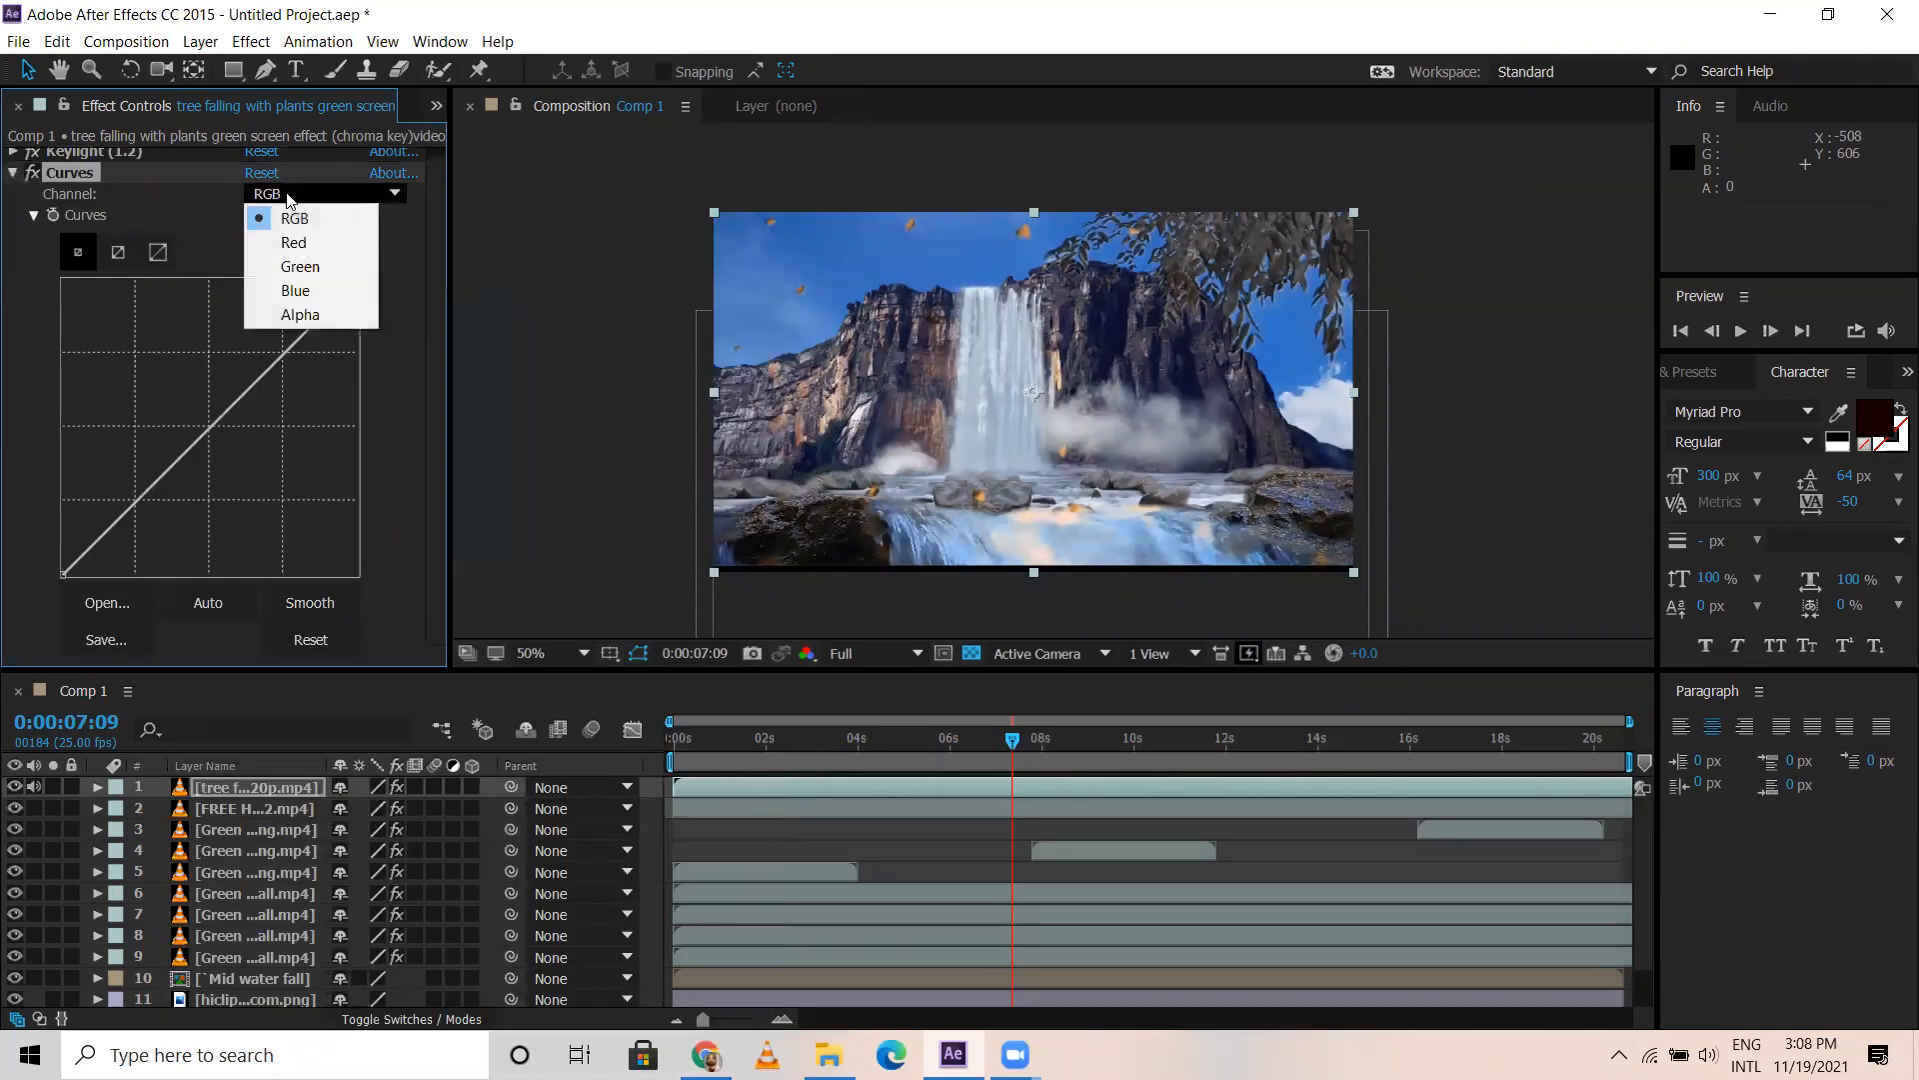
left_click(300, 267)
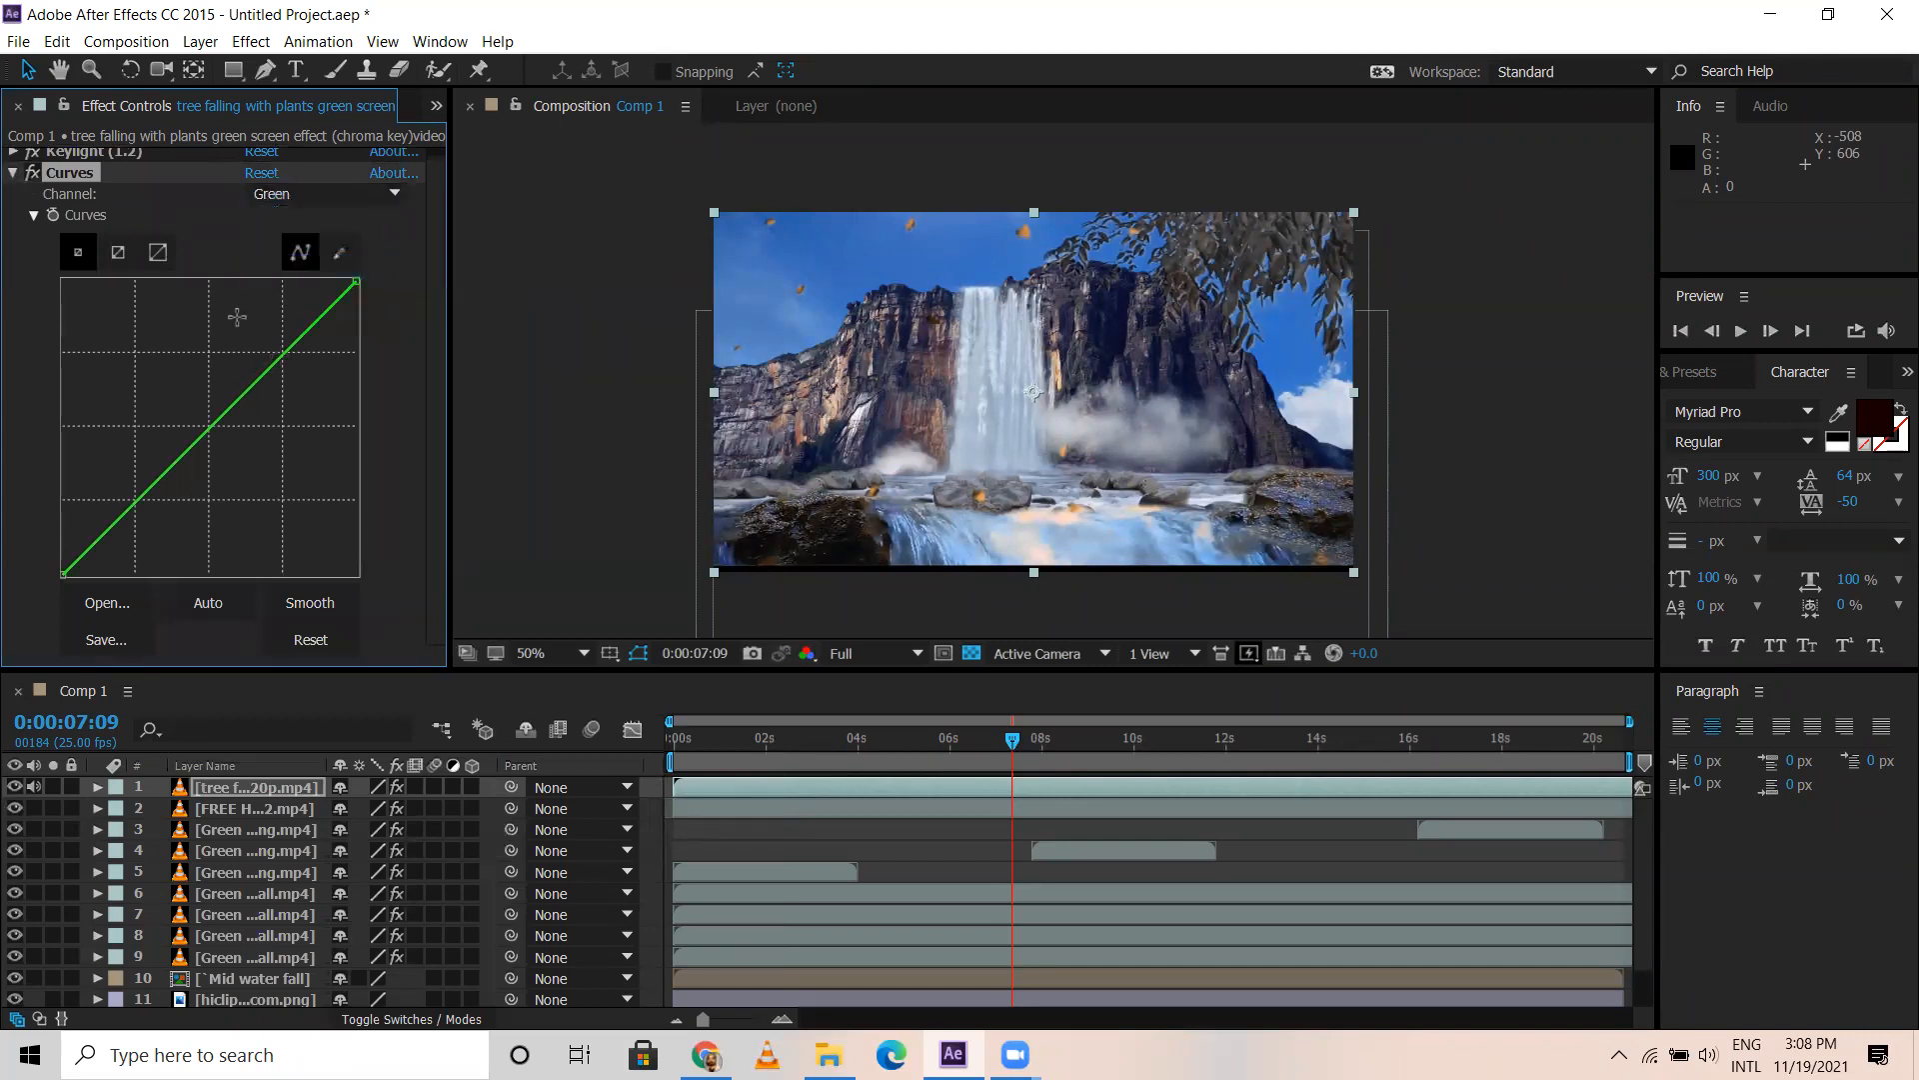
left_click_drag(239, 404, 189, 355)
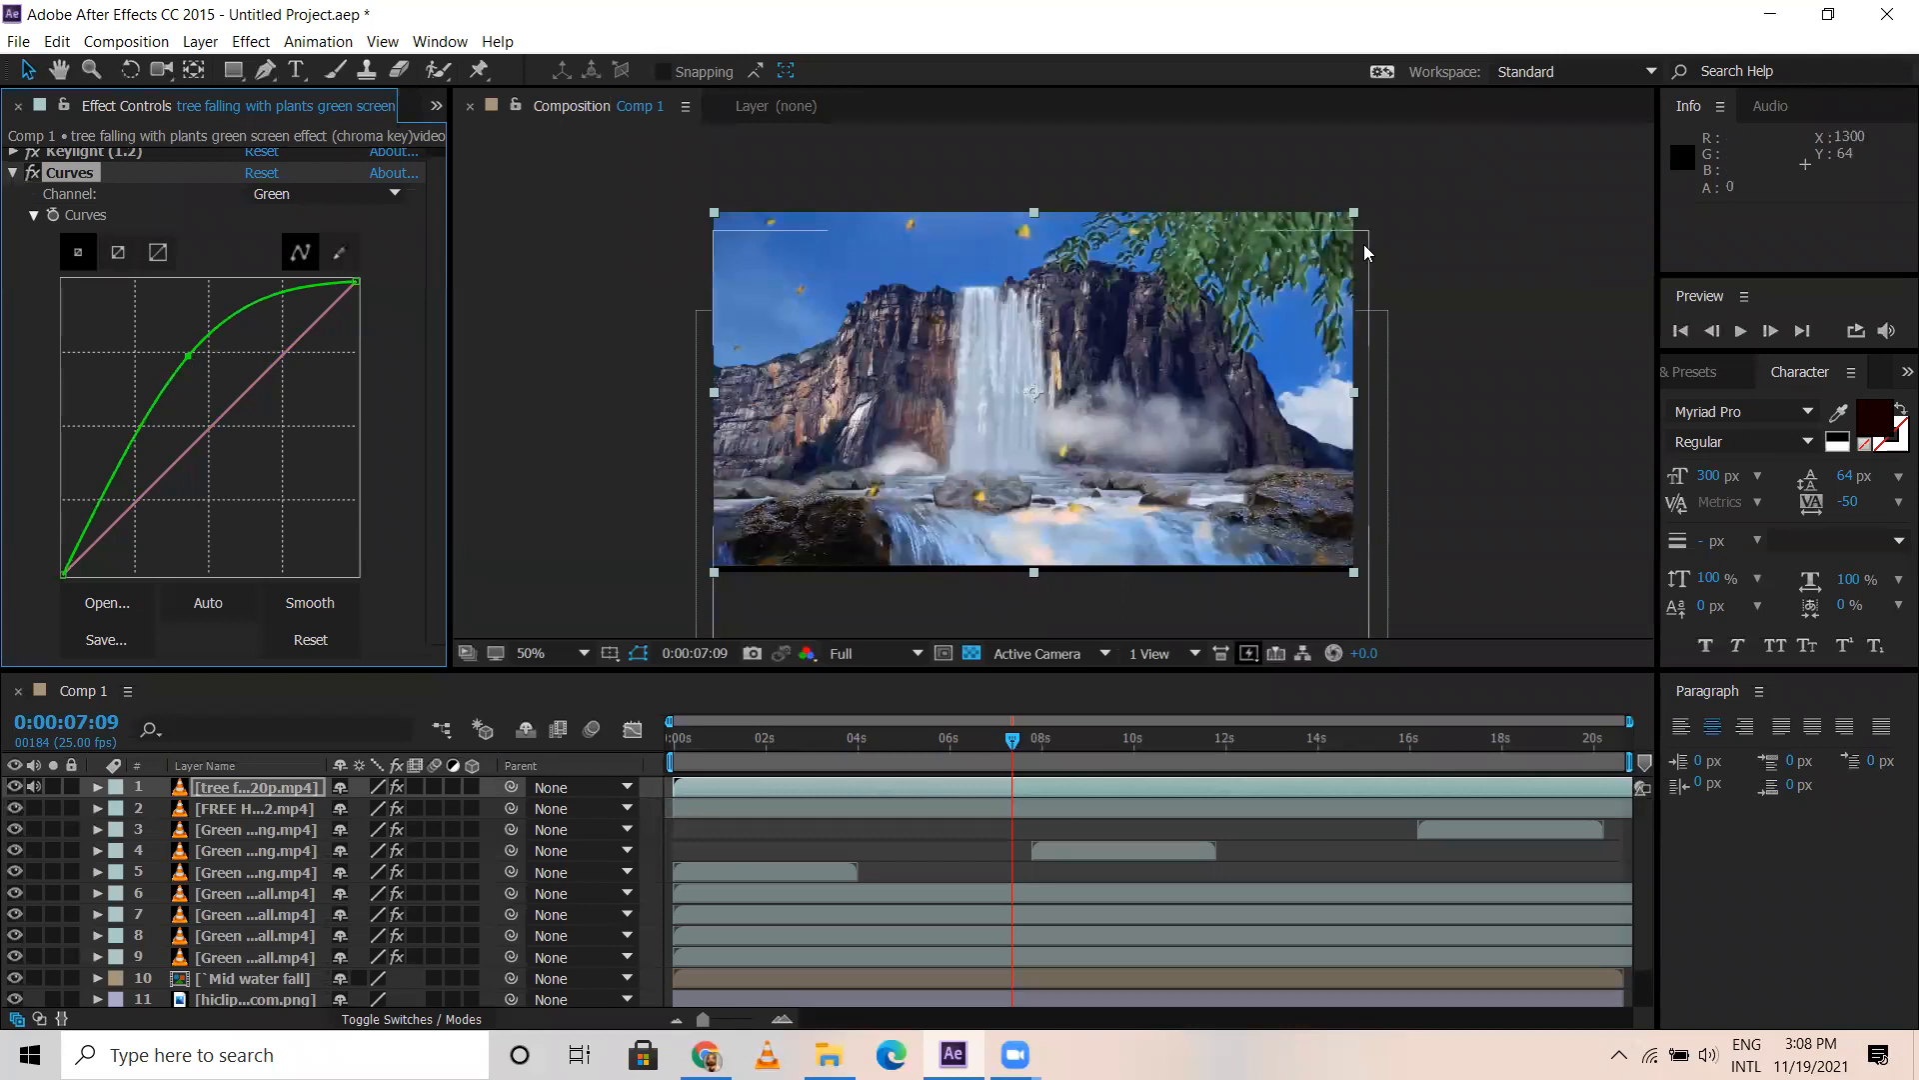
left_click(14, 177)
Add a Hue/Saturation effect to the tree layer with Master Saturation 30 and Master Lightness -20
right_click(128, 330)
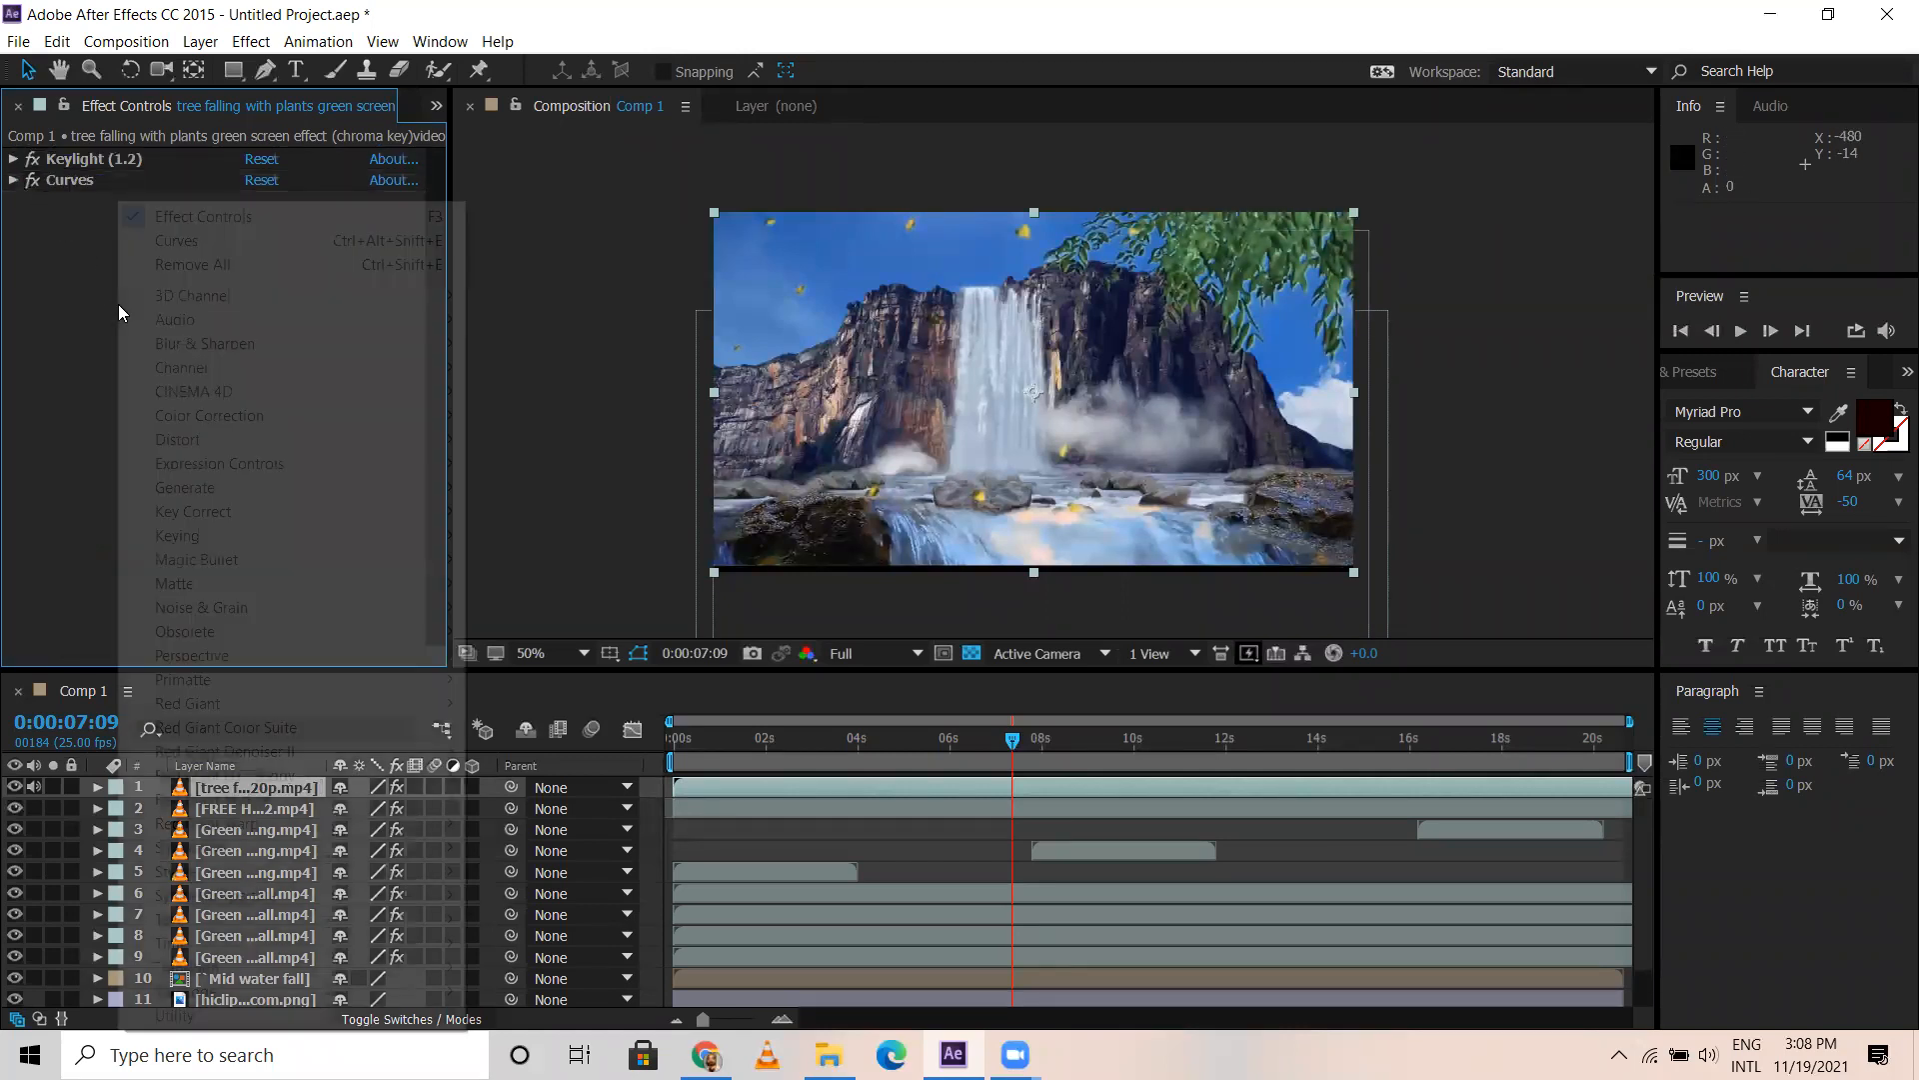
mouse_move(210, 418)
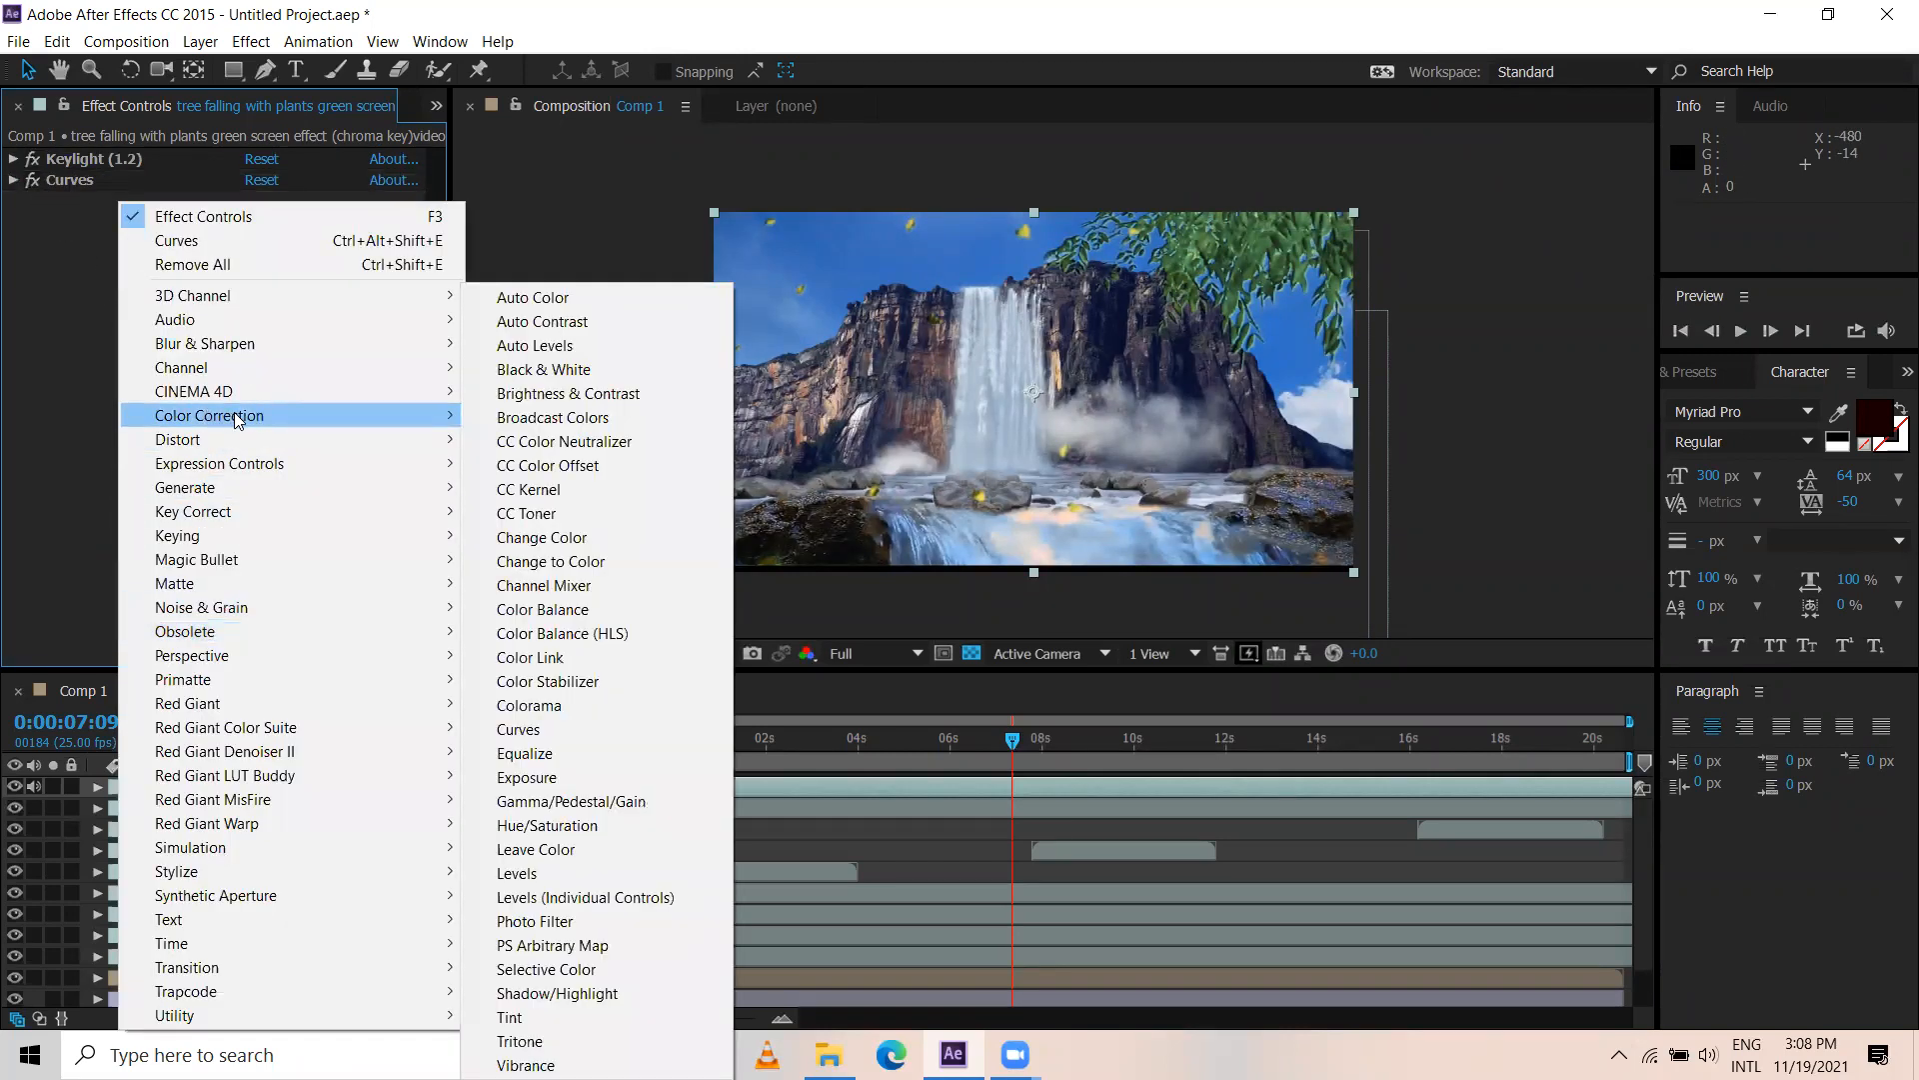
left_click(572, 826)
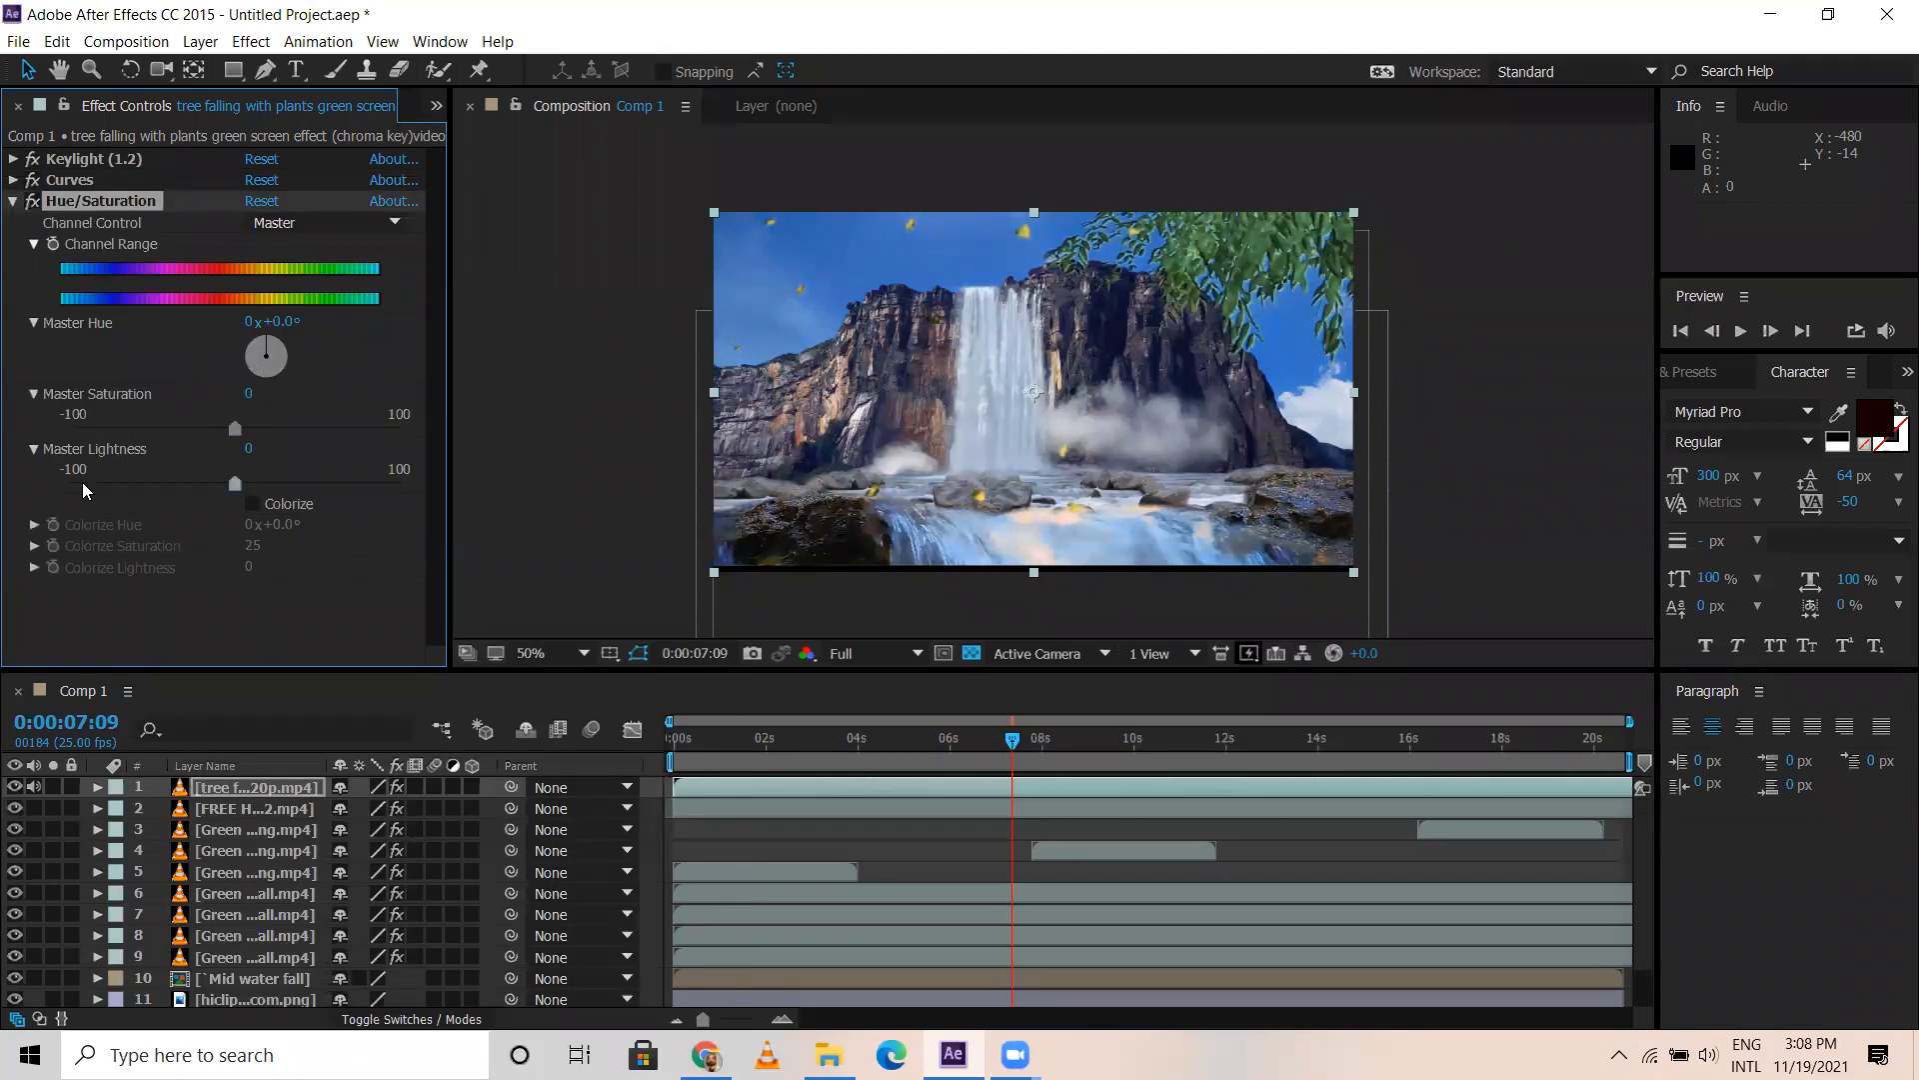
left_click_drag(228, 426, 348, 449)
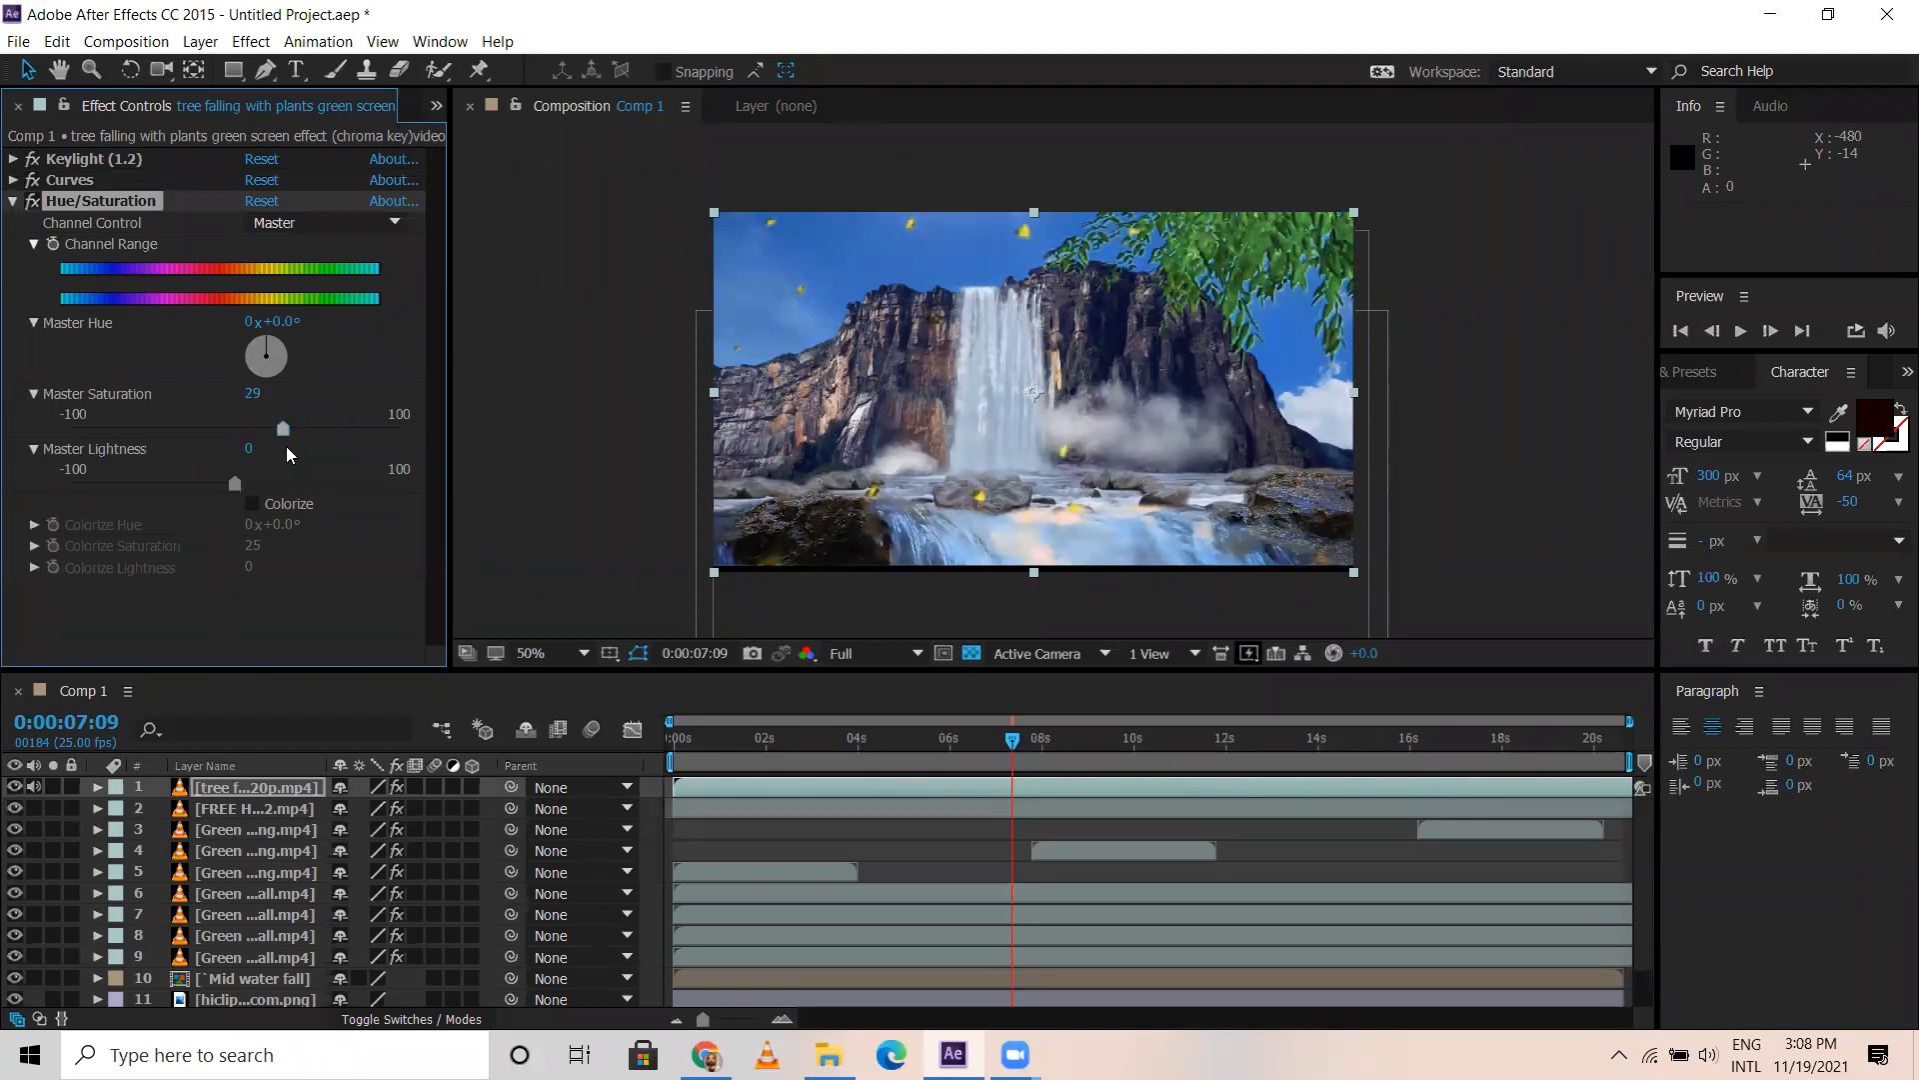
left_click_drag(236, 484, 202, 456)
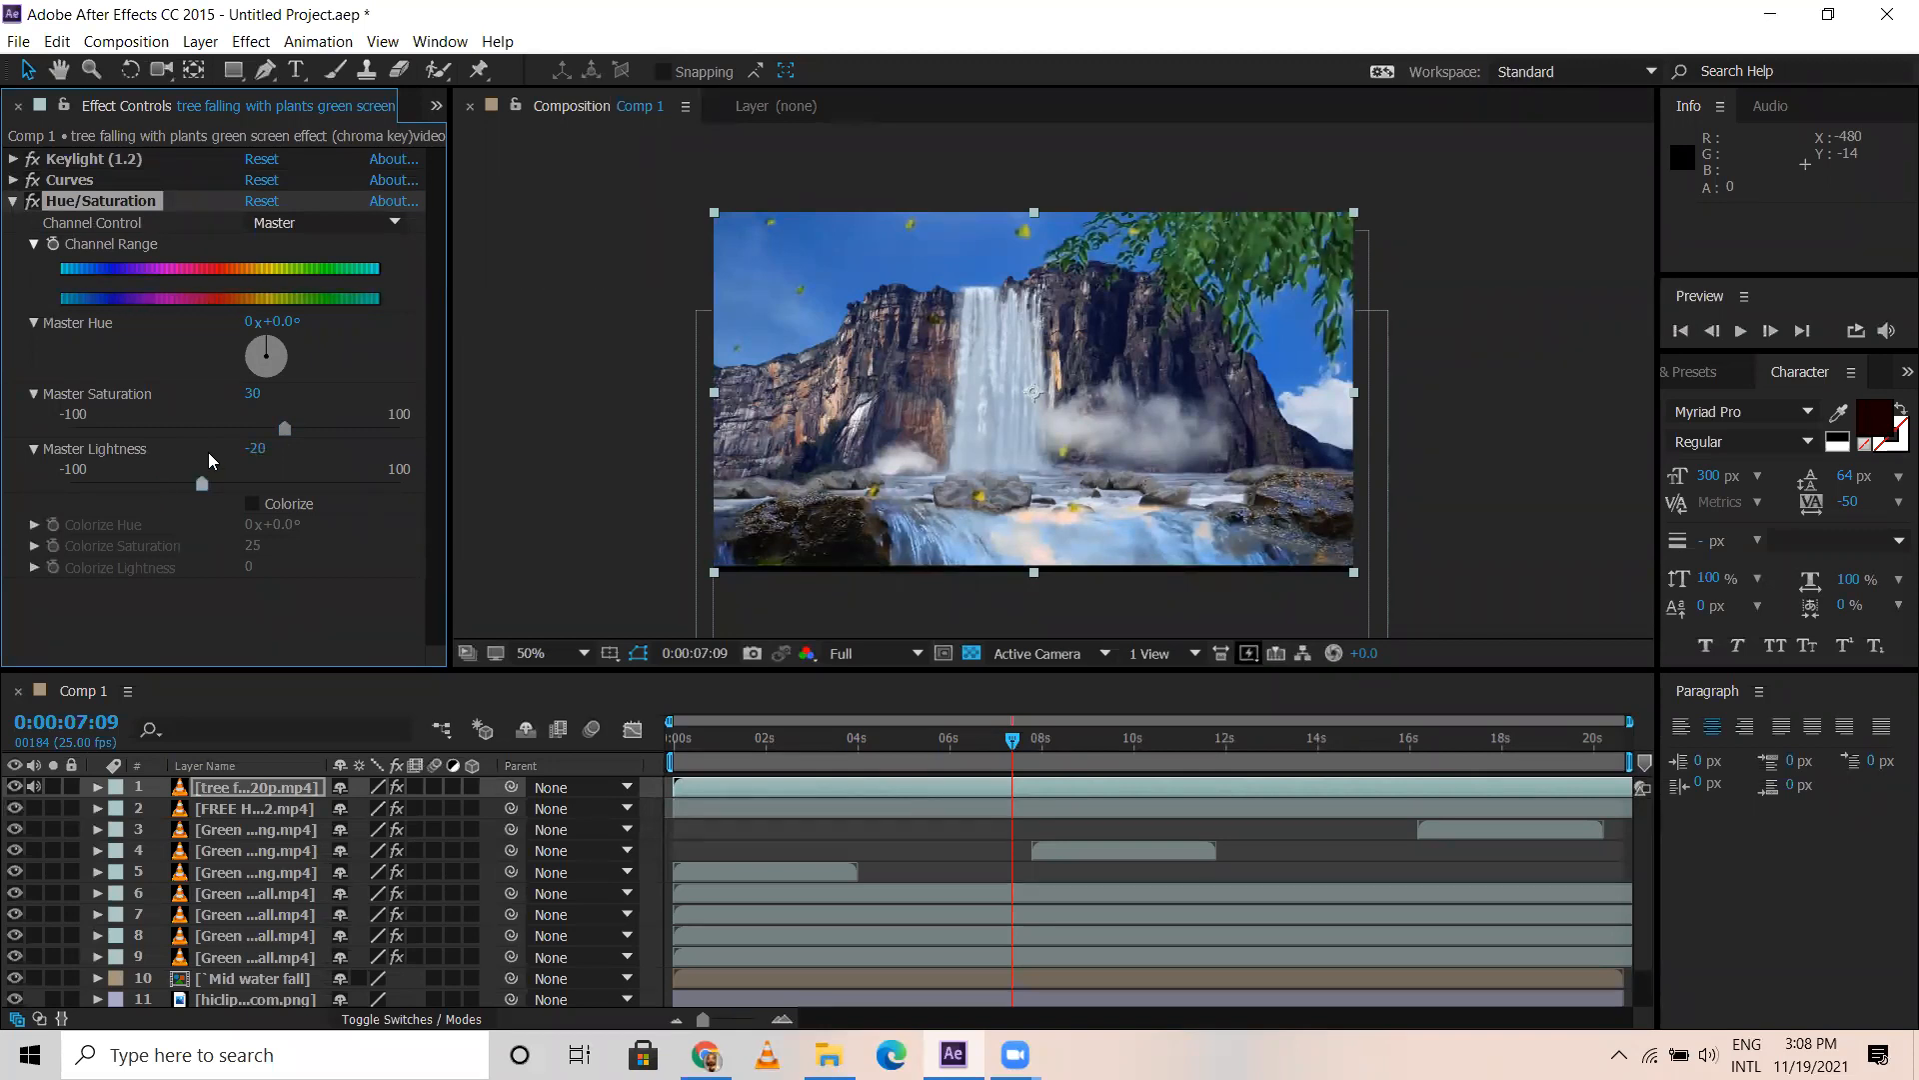
Set the tree layer's Hue/Saturation Master Lightness to -11 and collapse the effect's settings
left_click_drag(216, 452, 218, 449)
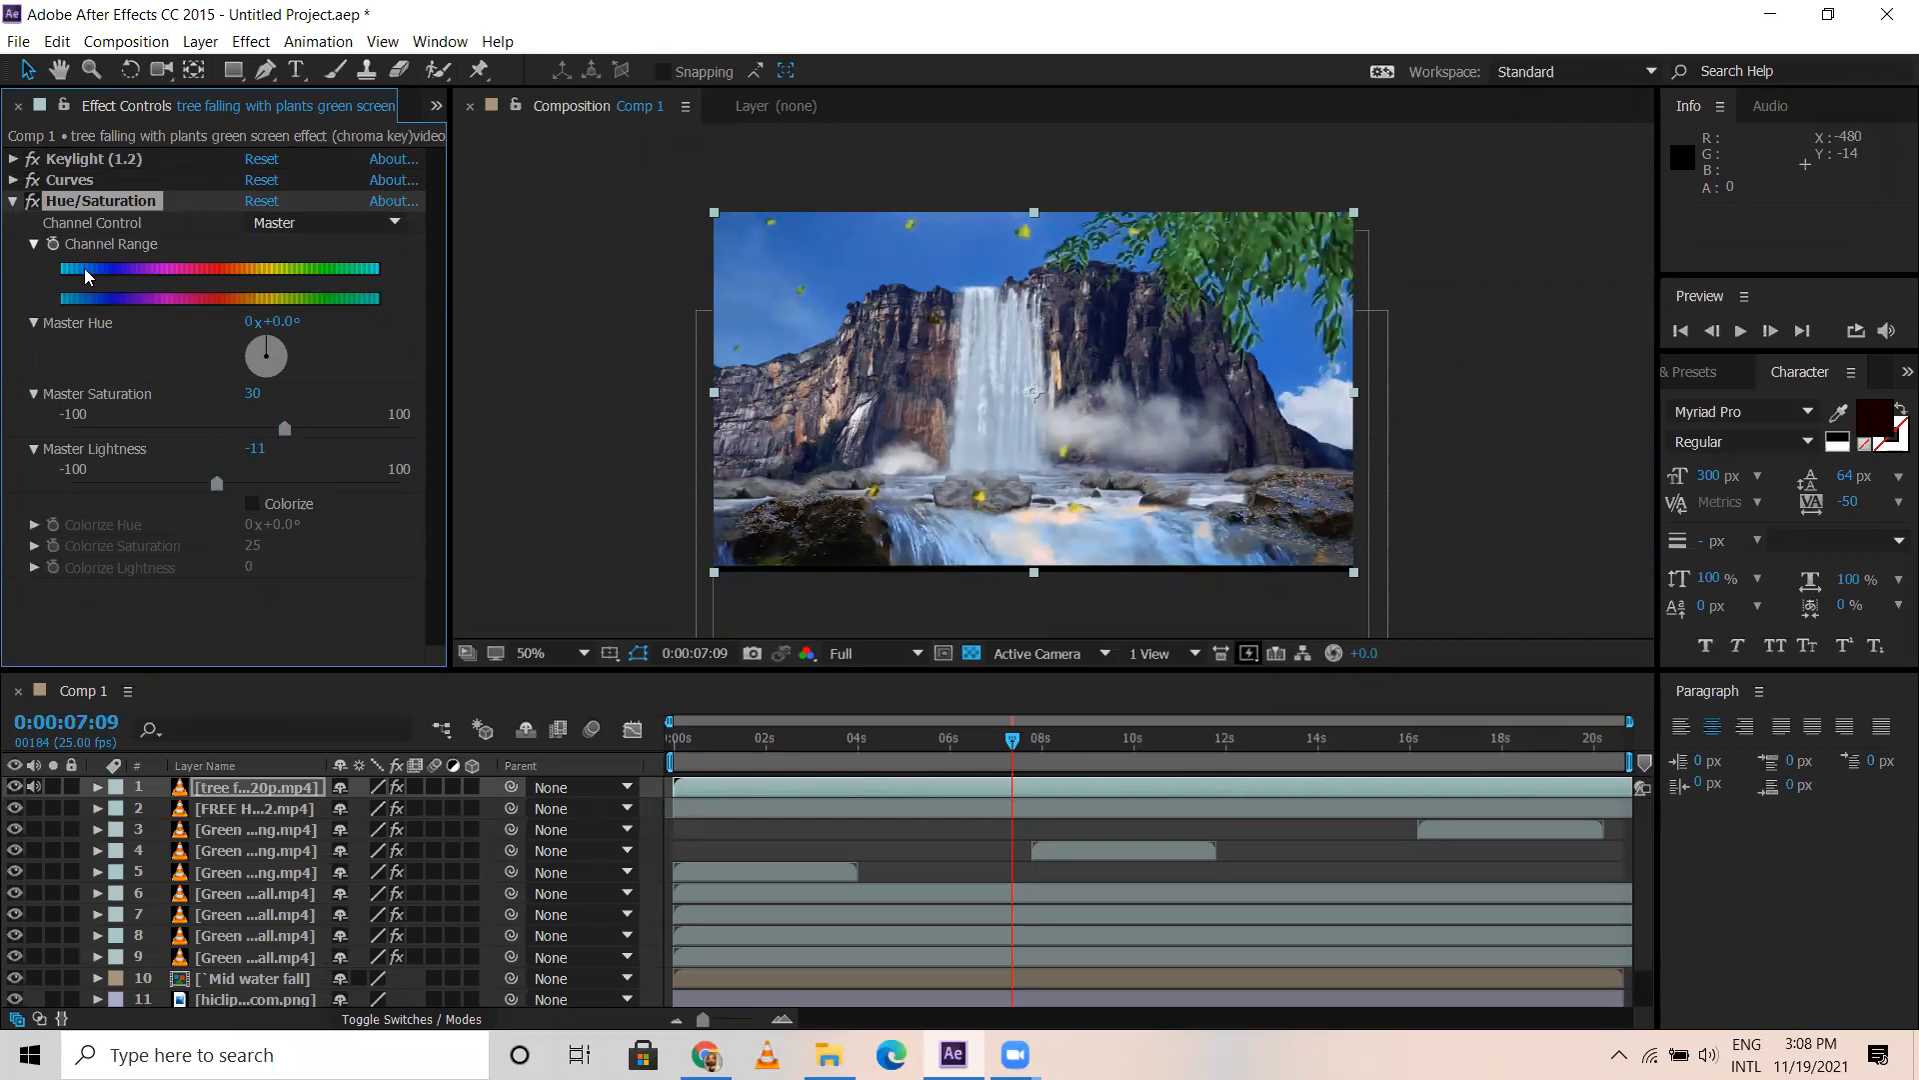
left_click(13, 201)
Preview the composite from 0:00:00:09, viewing it maximized at 100% during playback, and return to the normal layout
left_click_drag(744, 746, 690, 744)
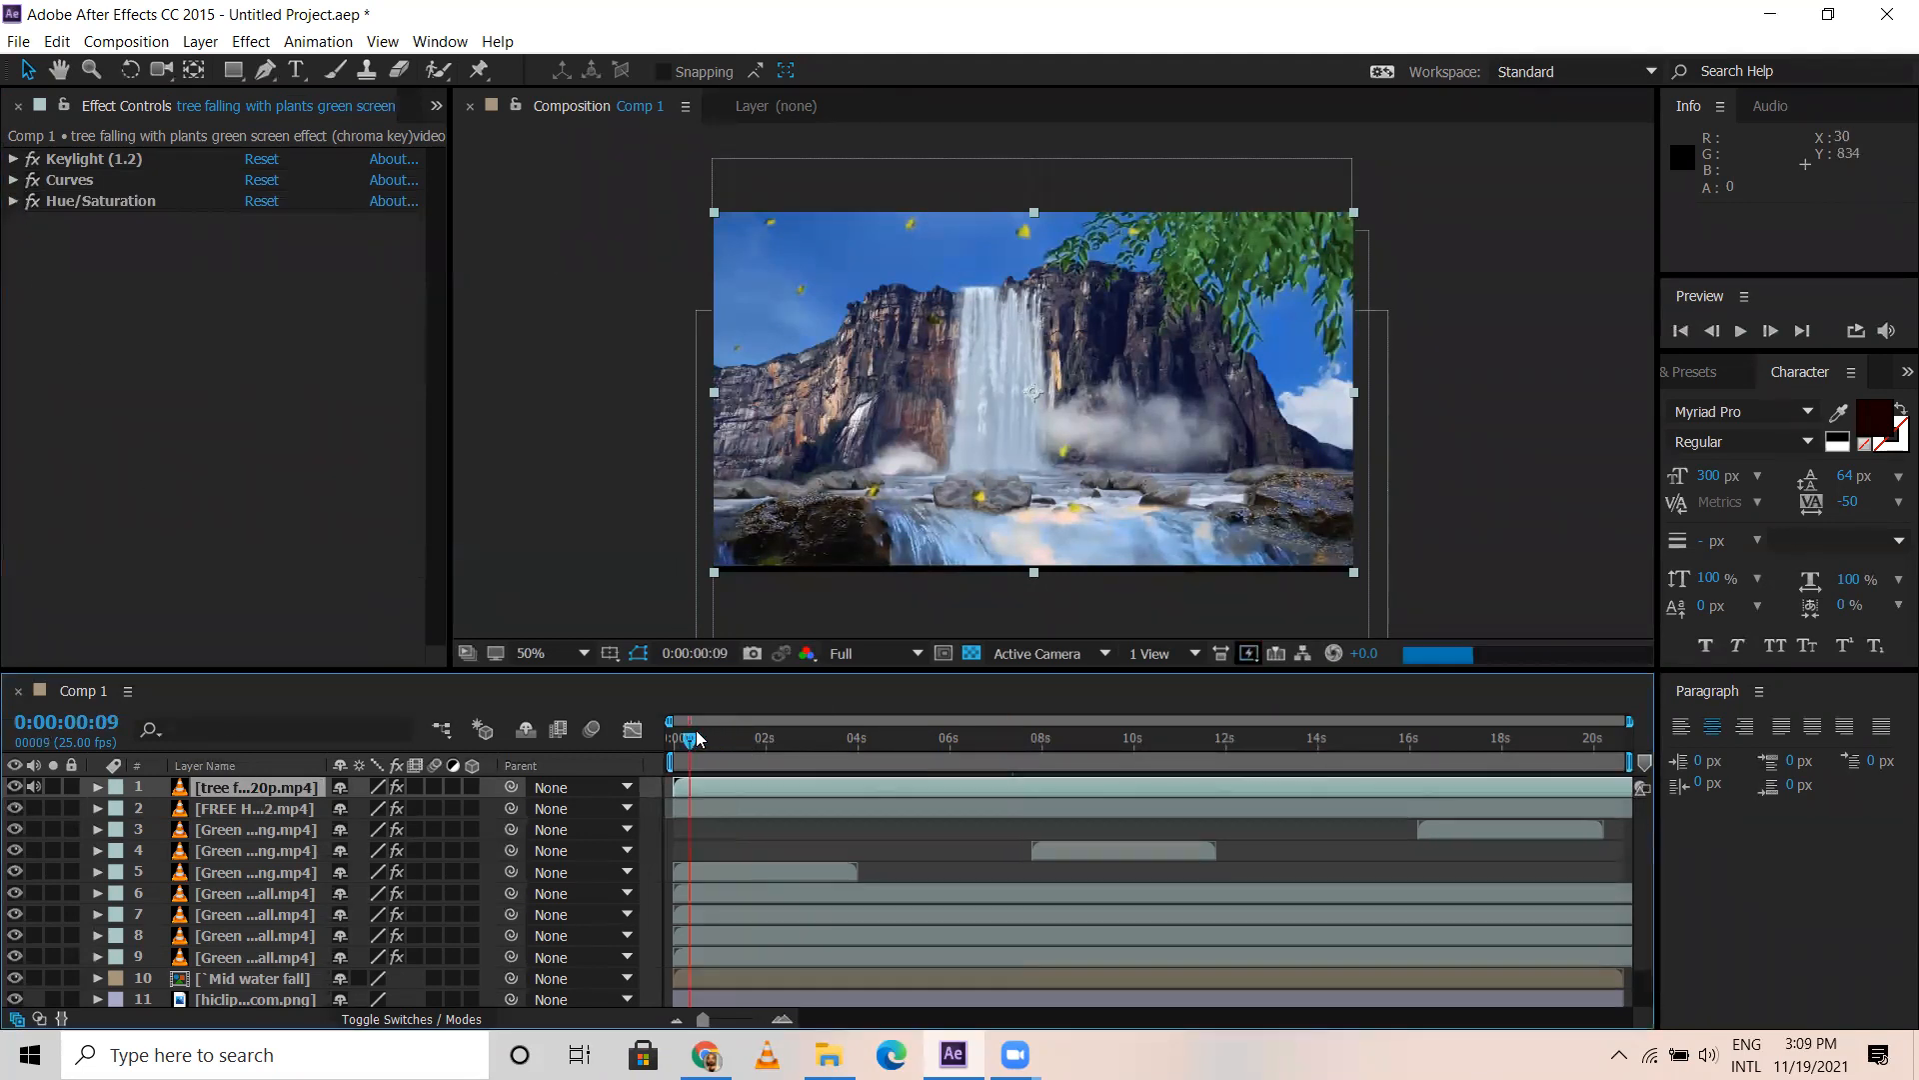
key("space")
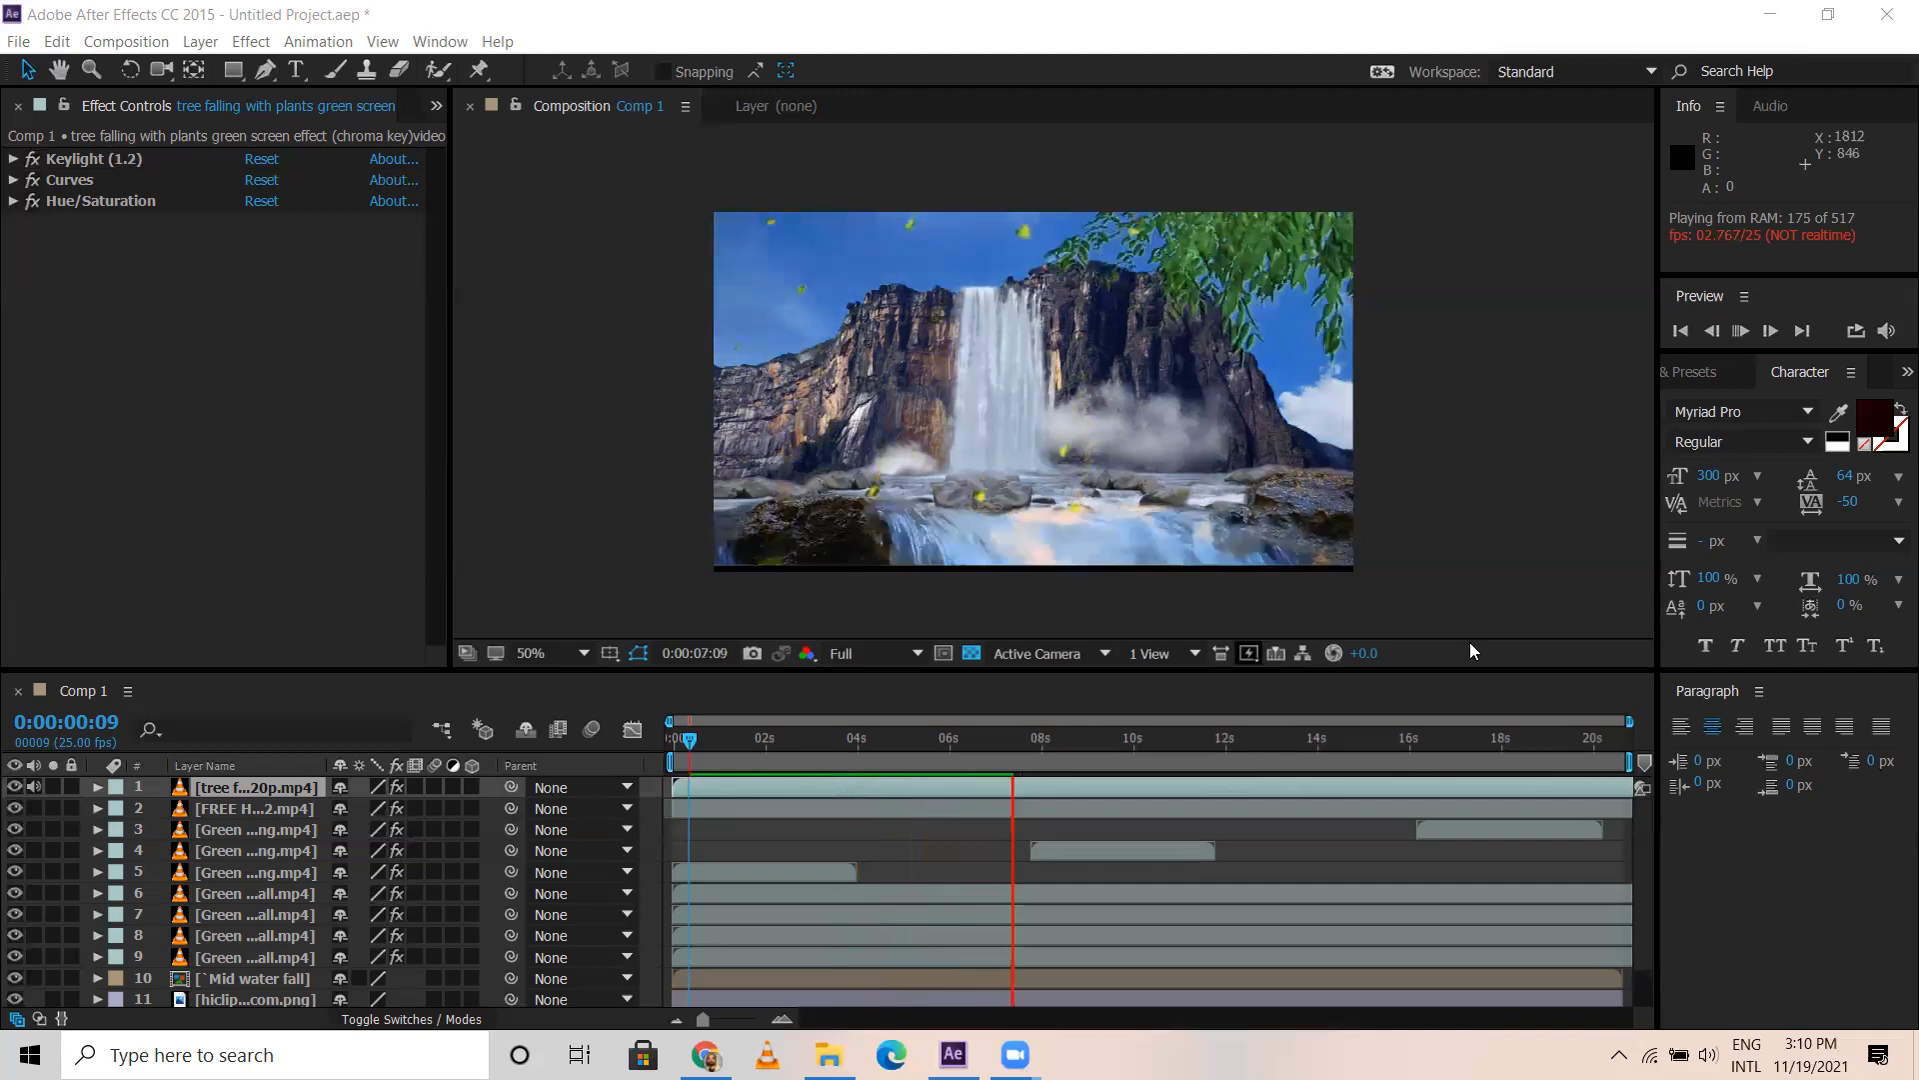
left_click(652, 357)
key("space")
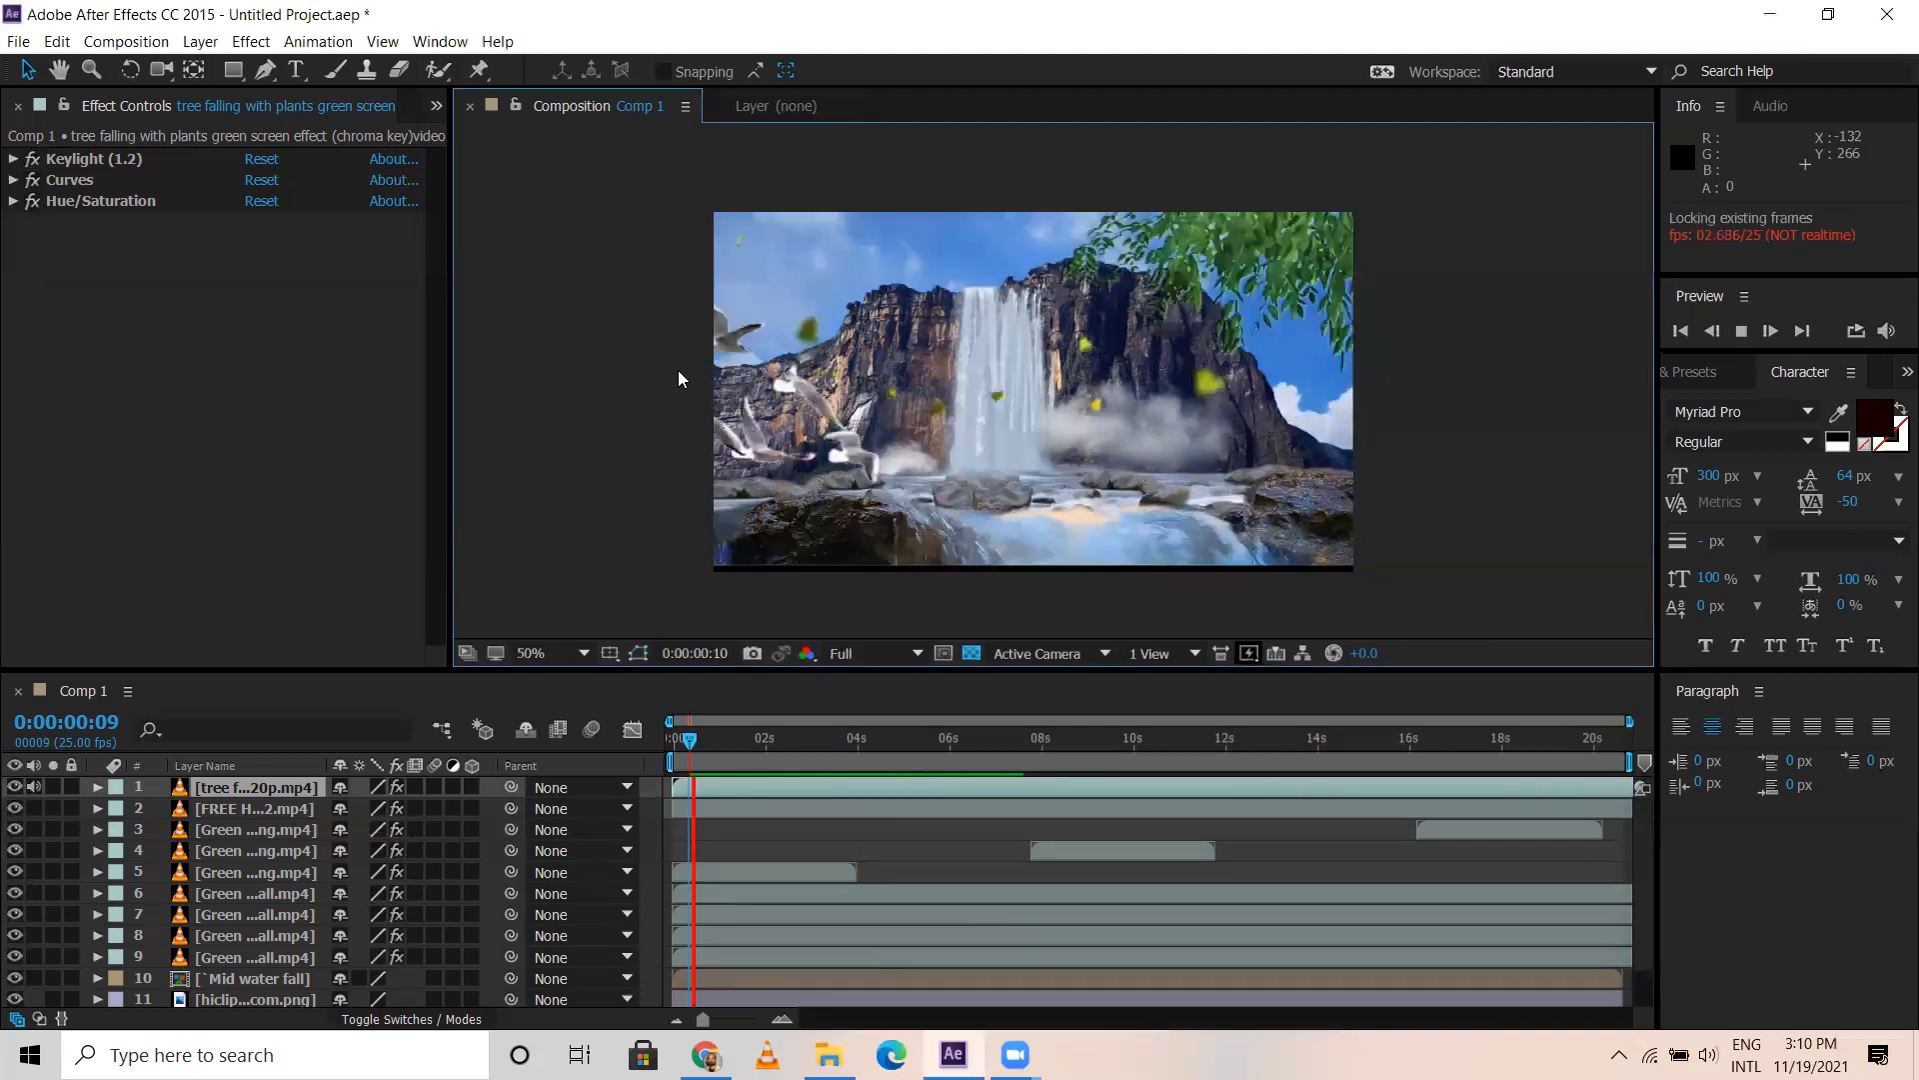
key("grave")
key("period")
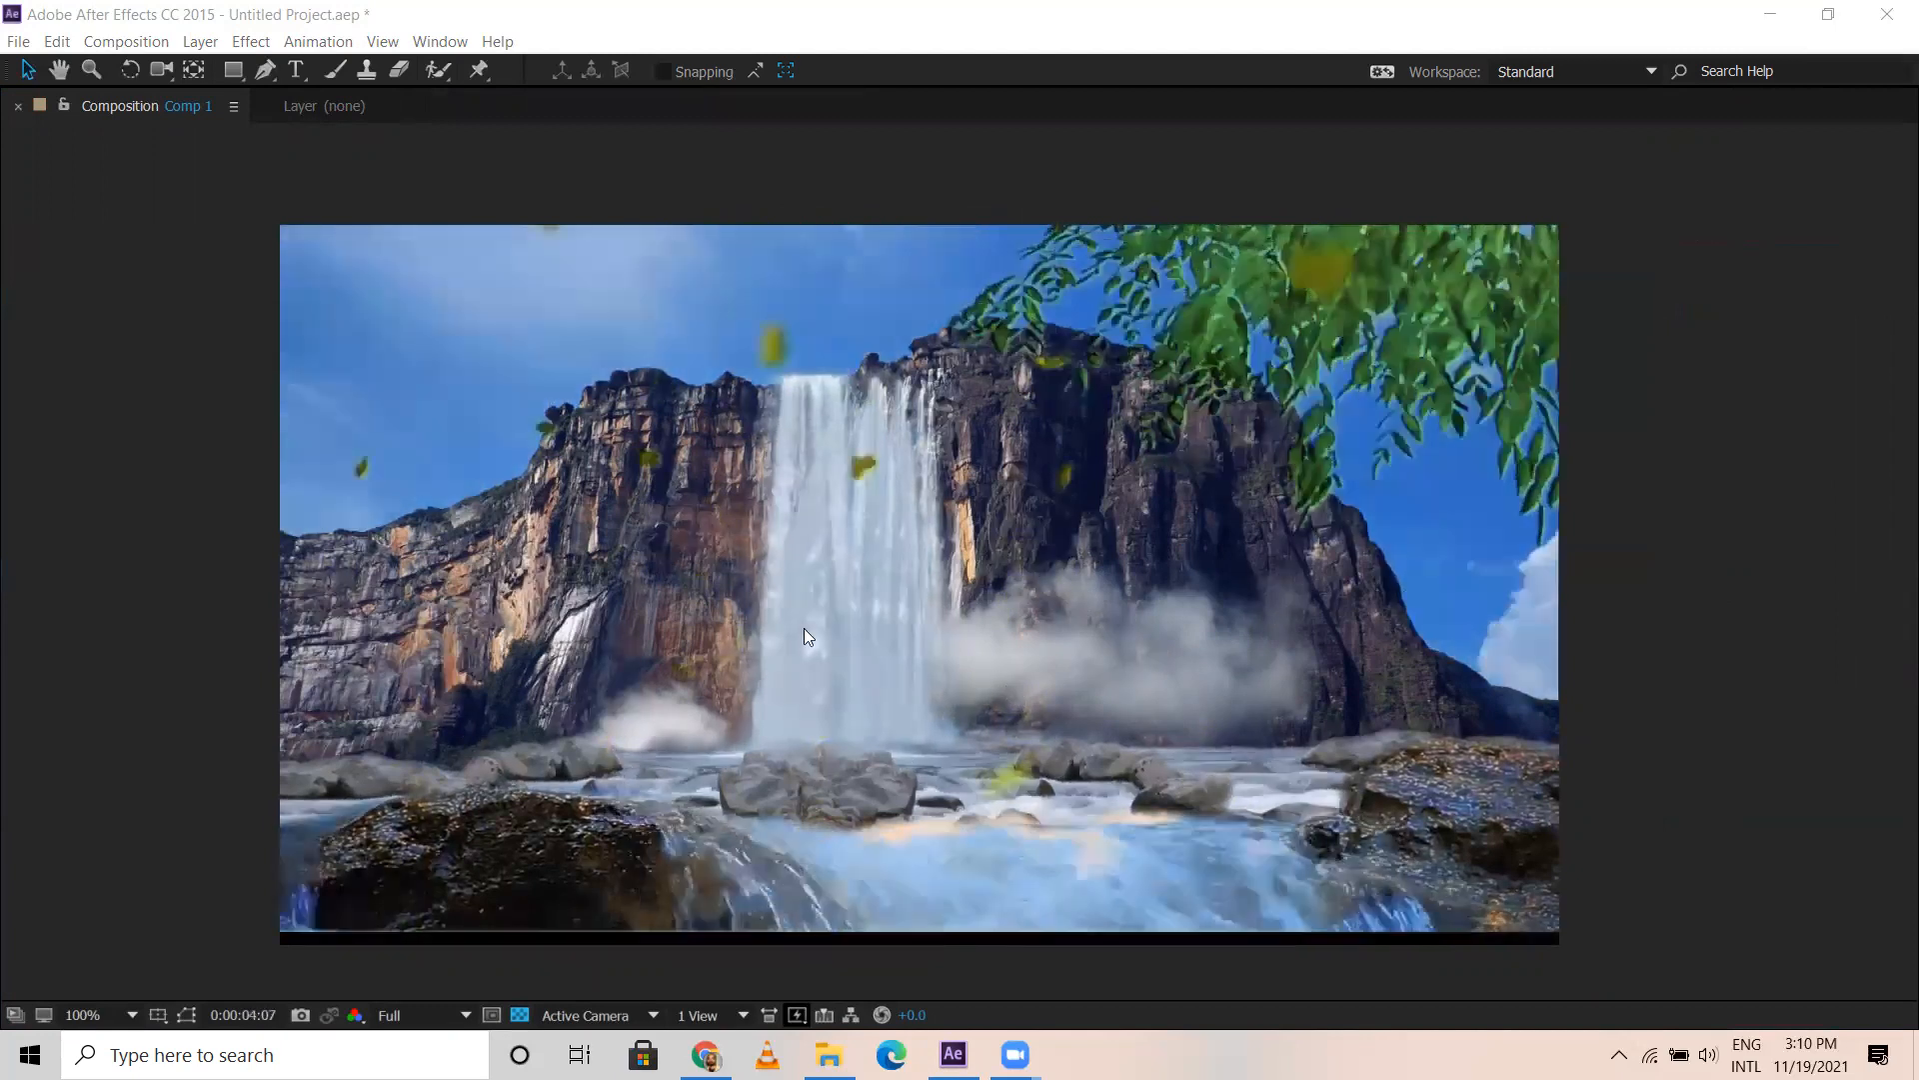
key("grave")
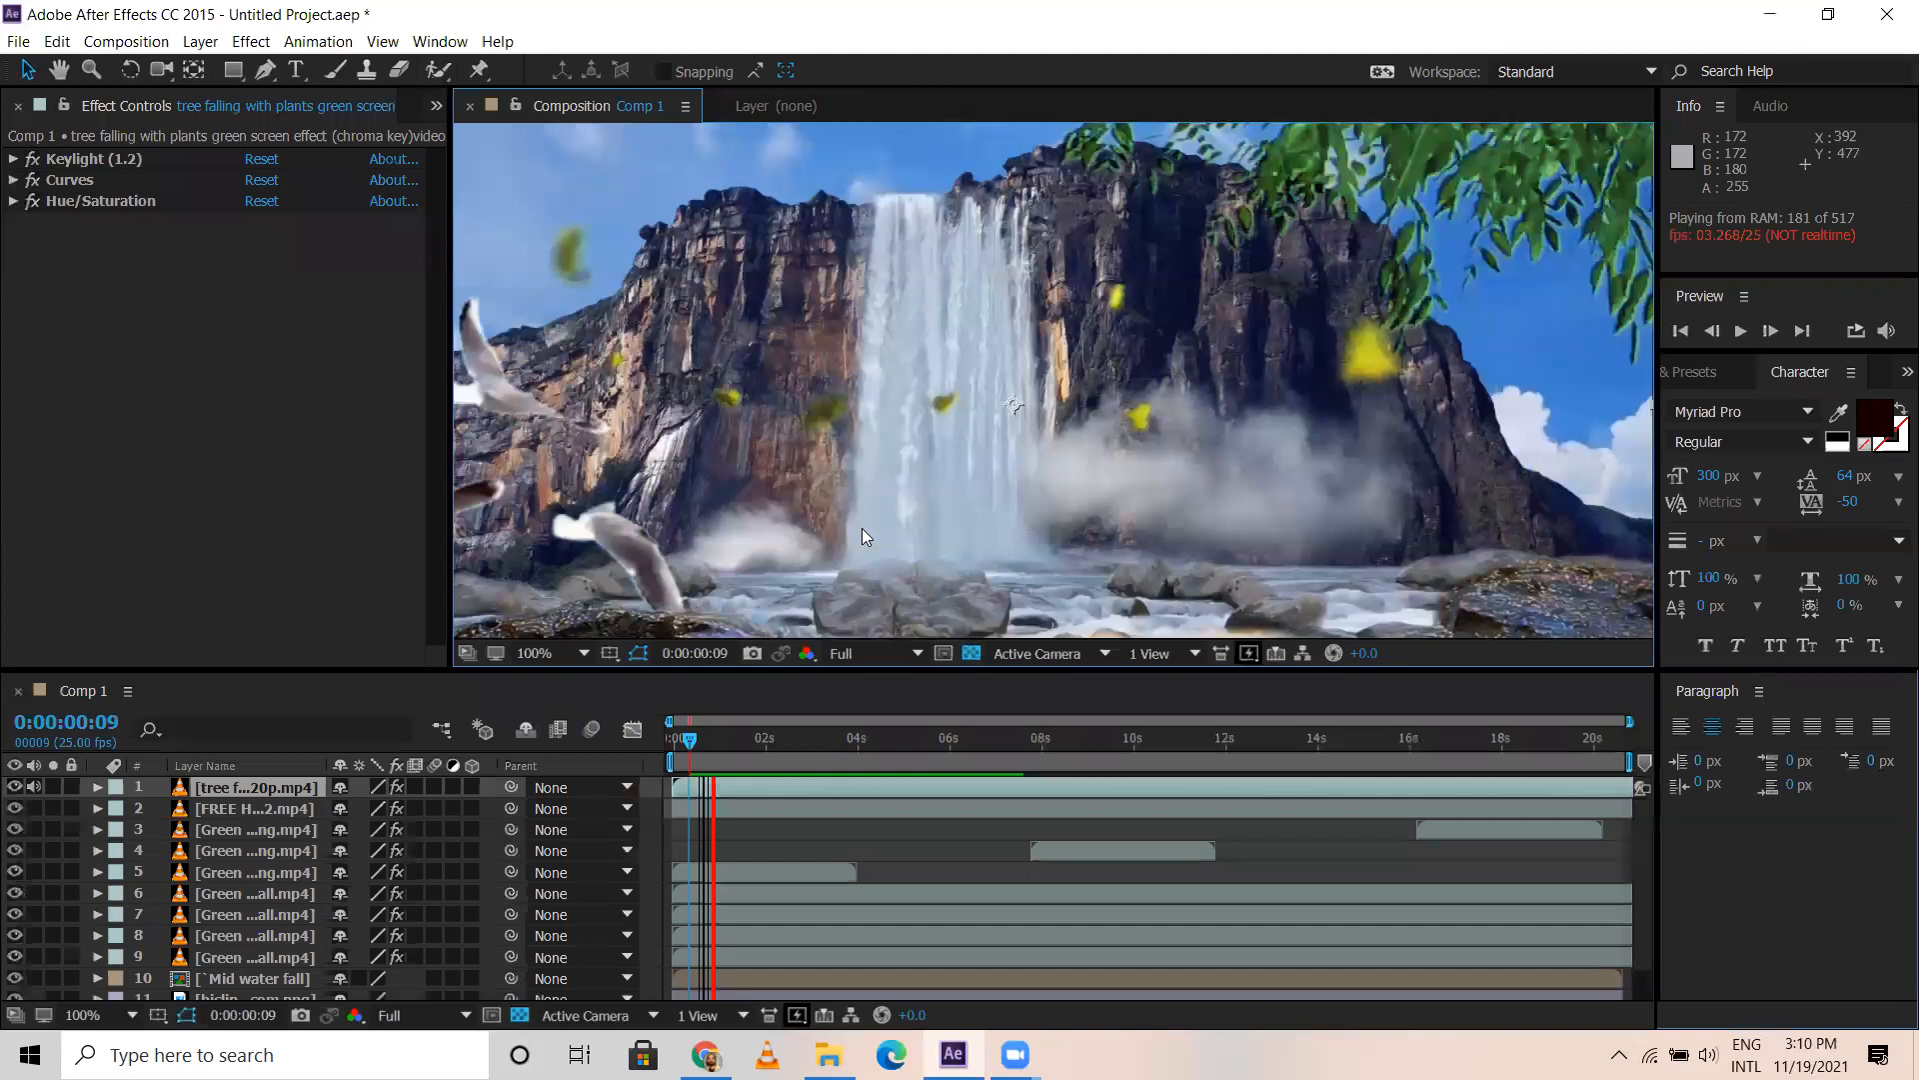
Save the project as "`Matte painting" in the Keying folder inside Aftereffects
key("ctrl+s")
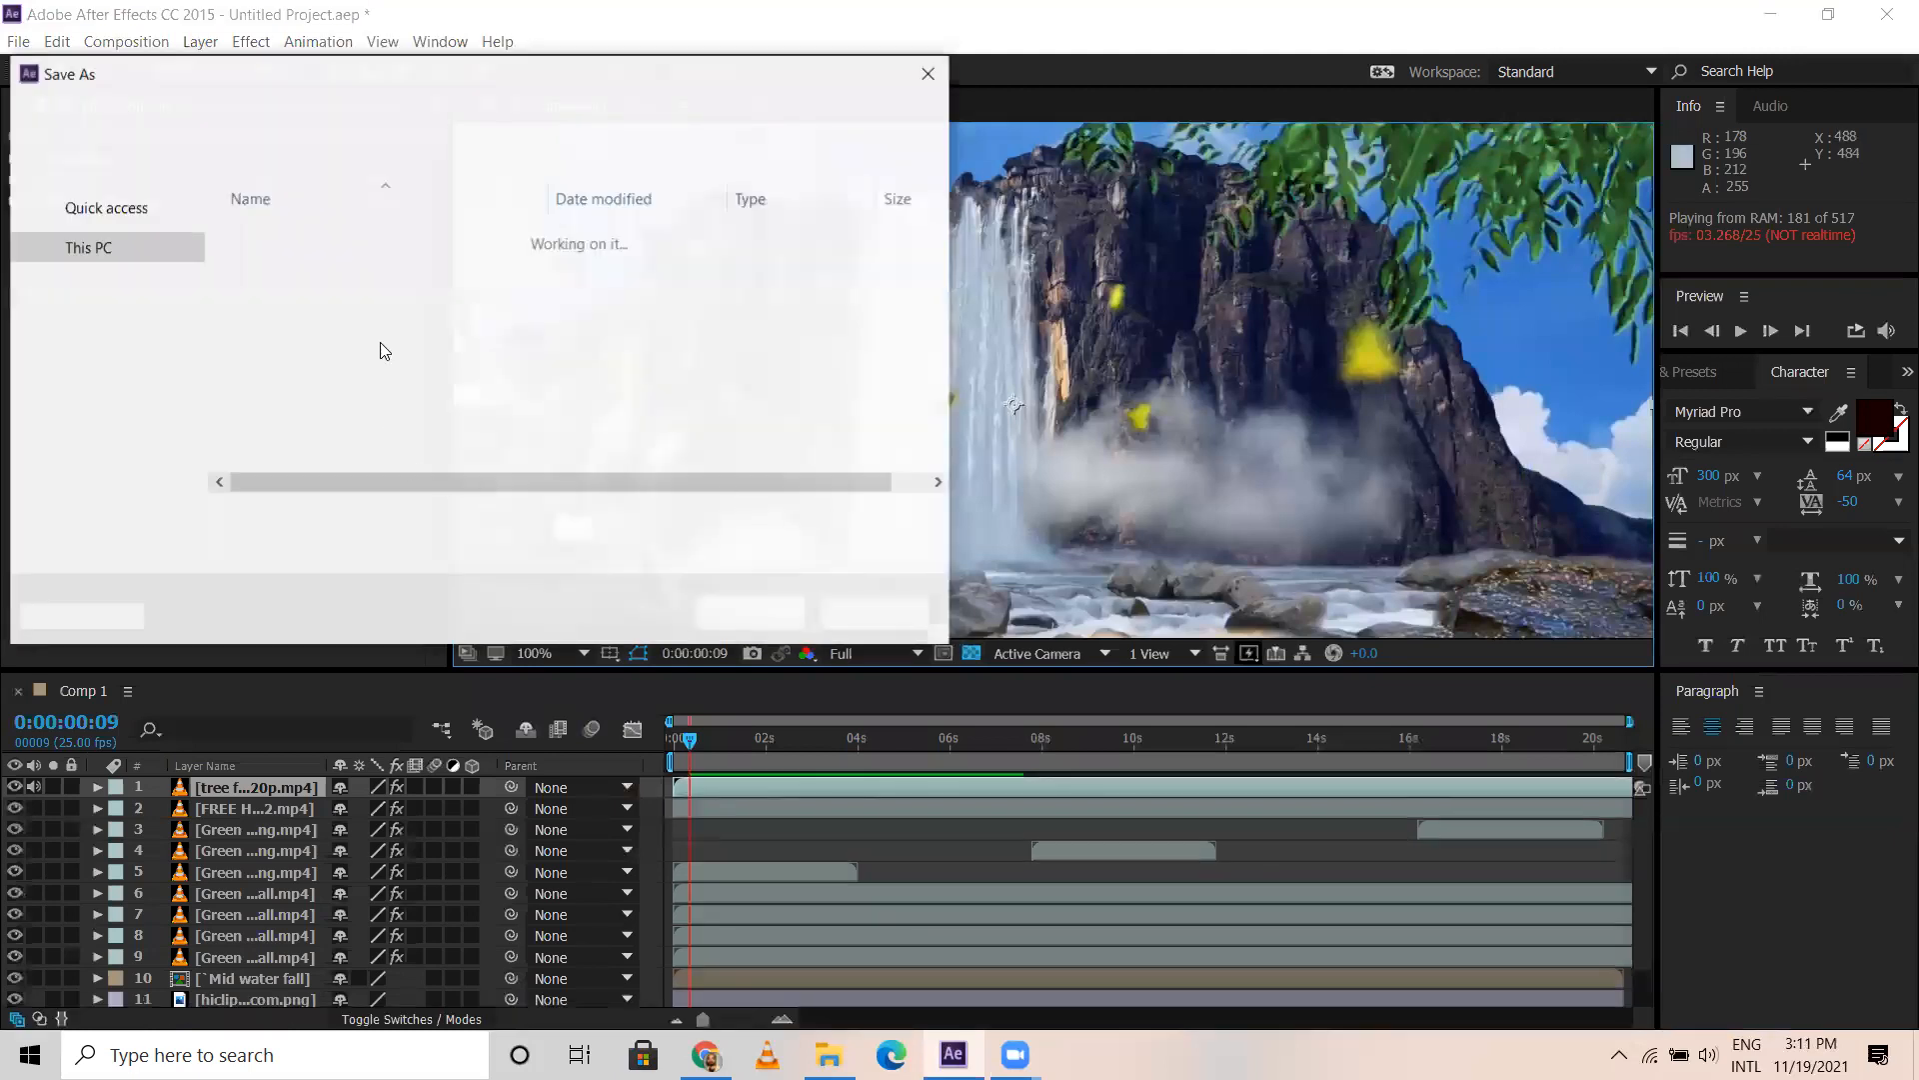
left_click(316, 117)
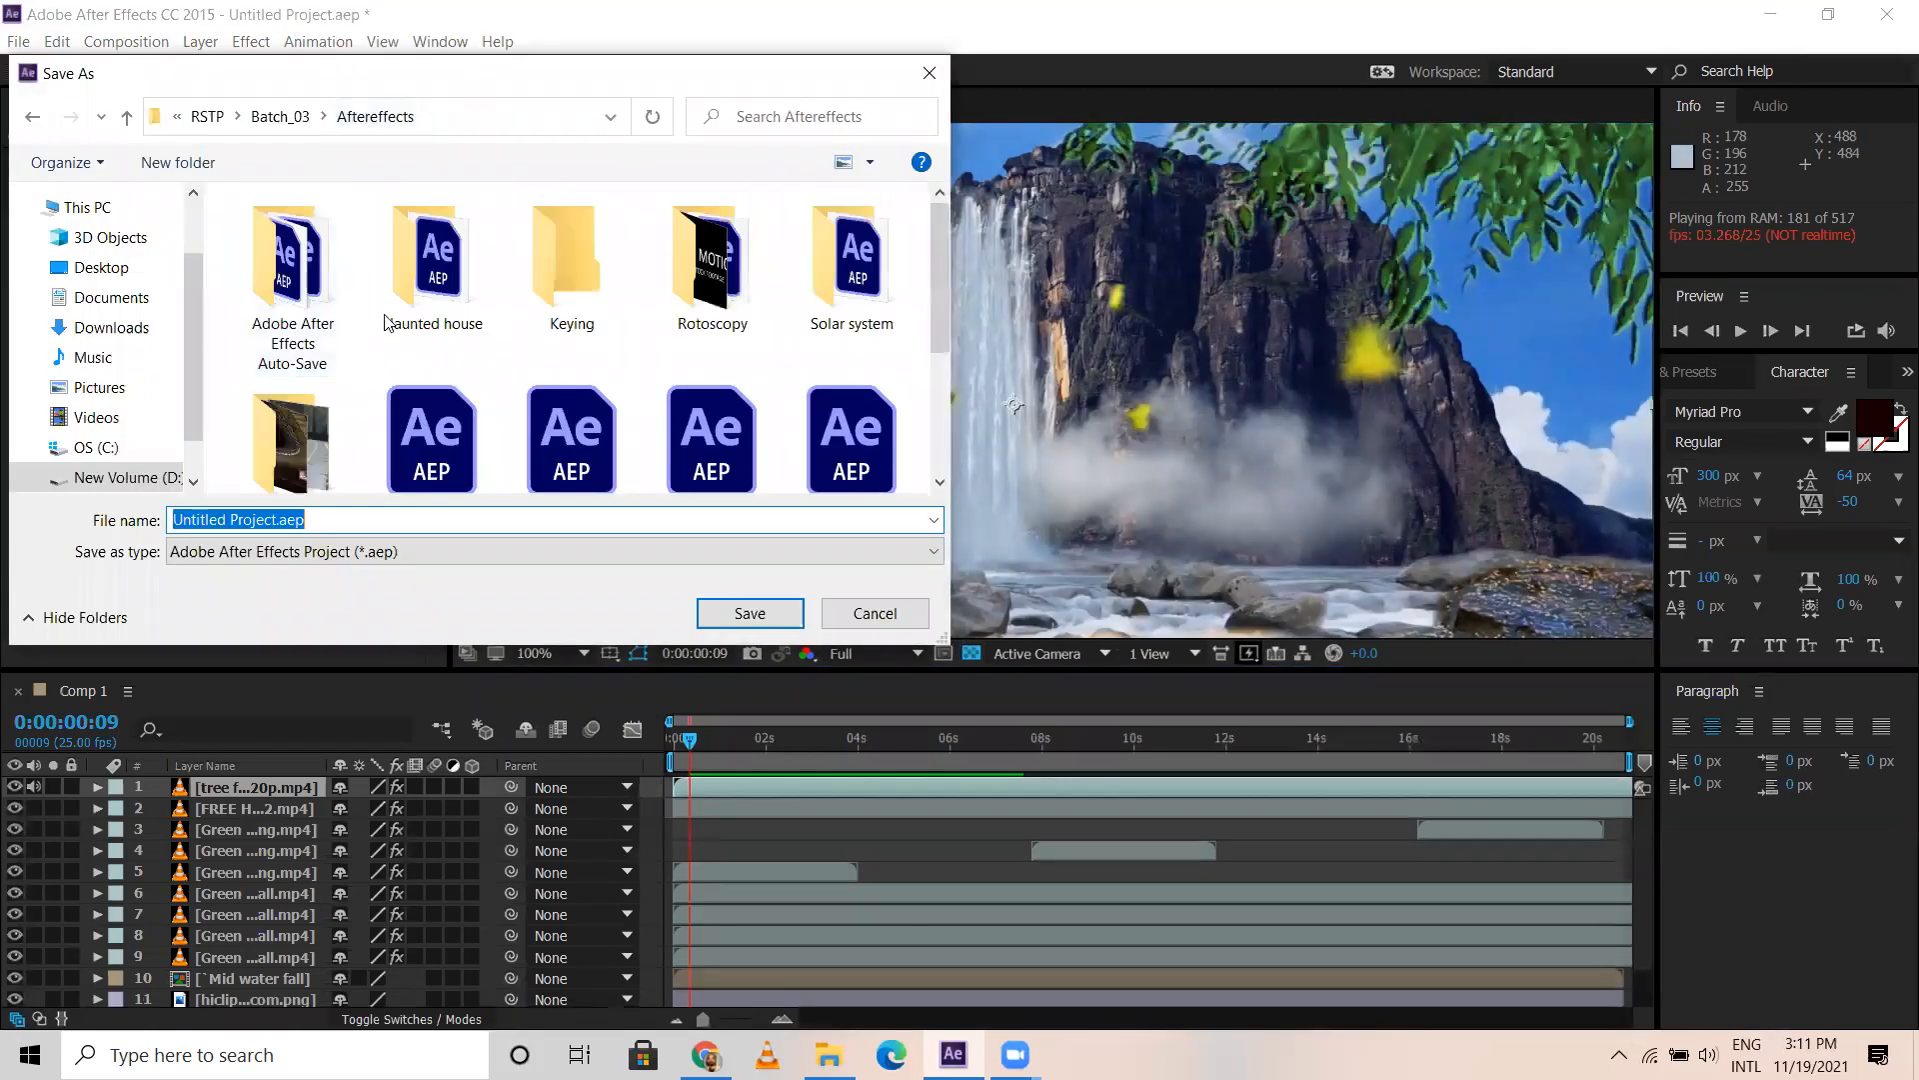
double_click(604, 276)
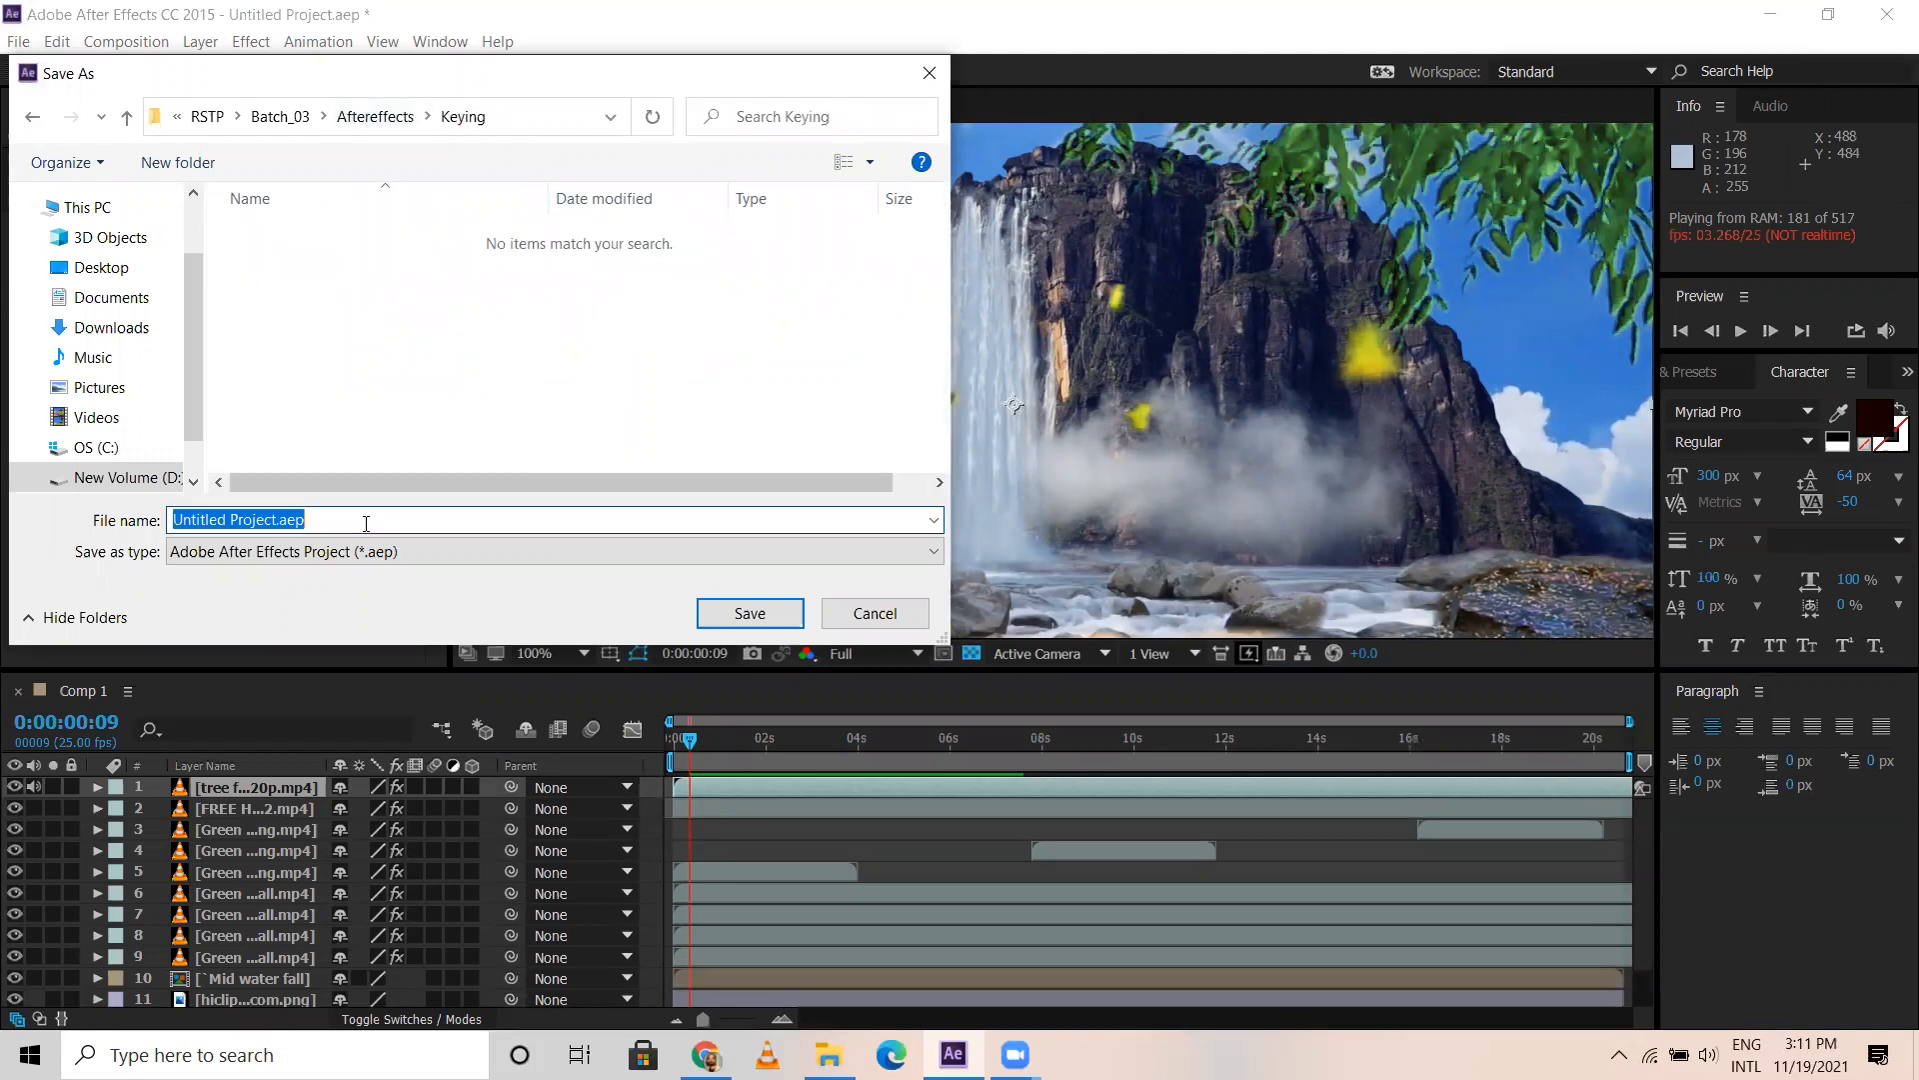
type("`M")
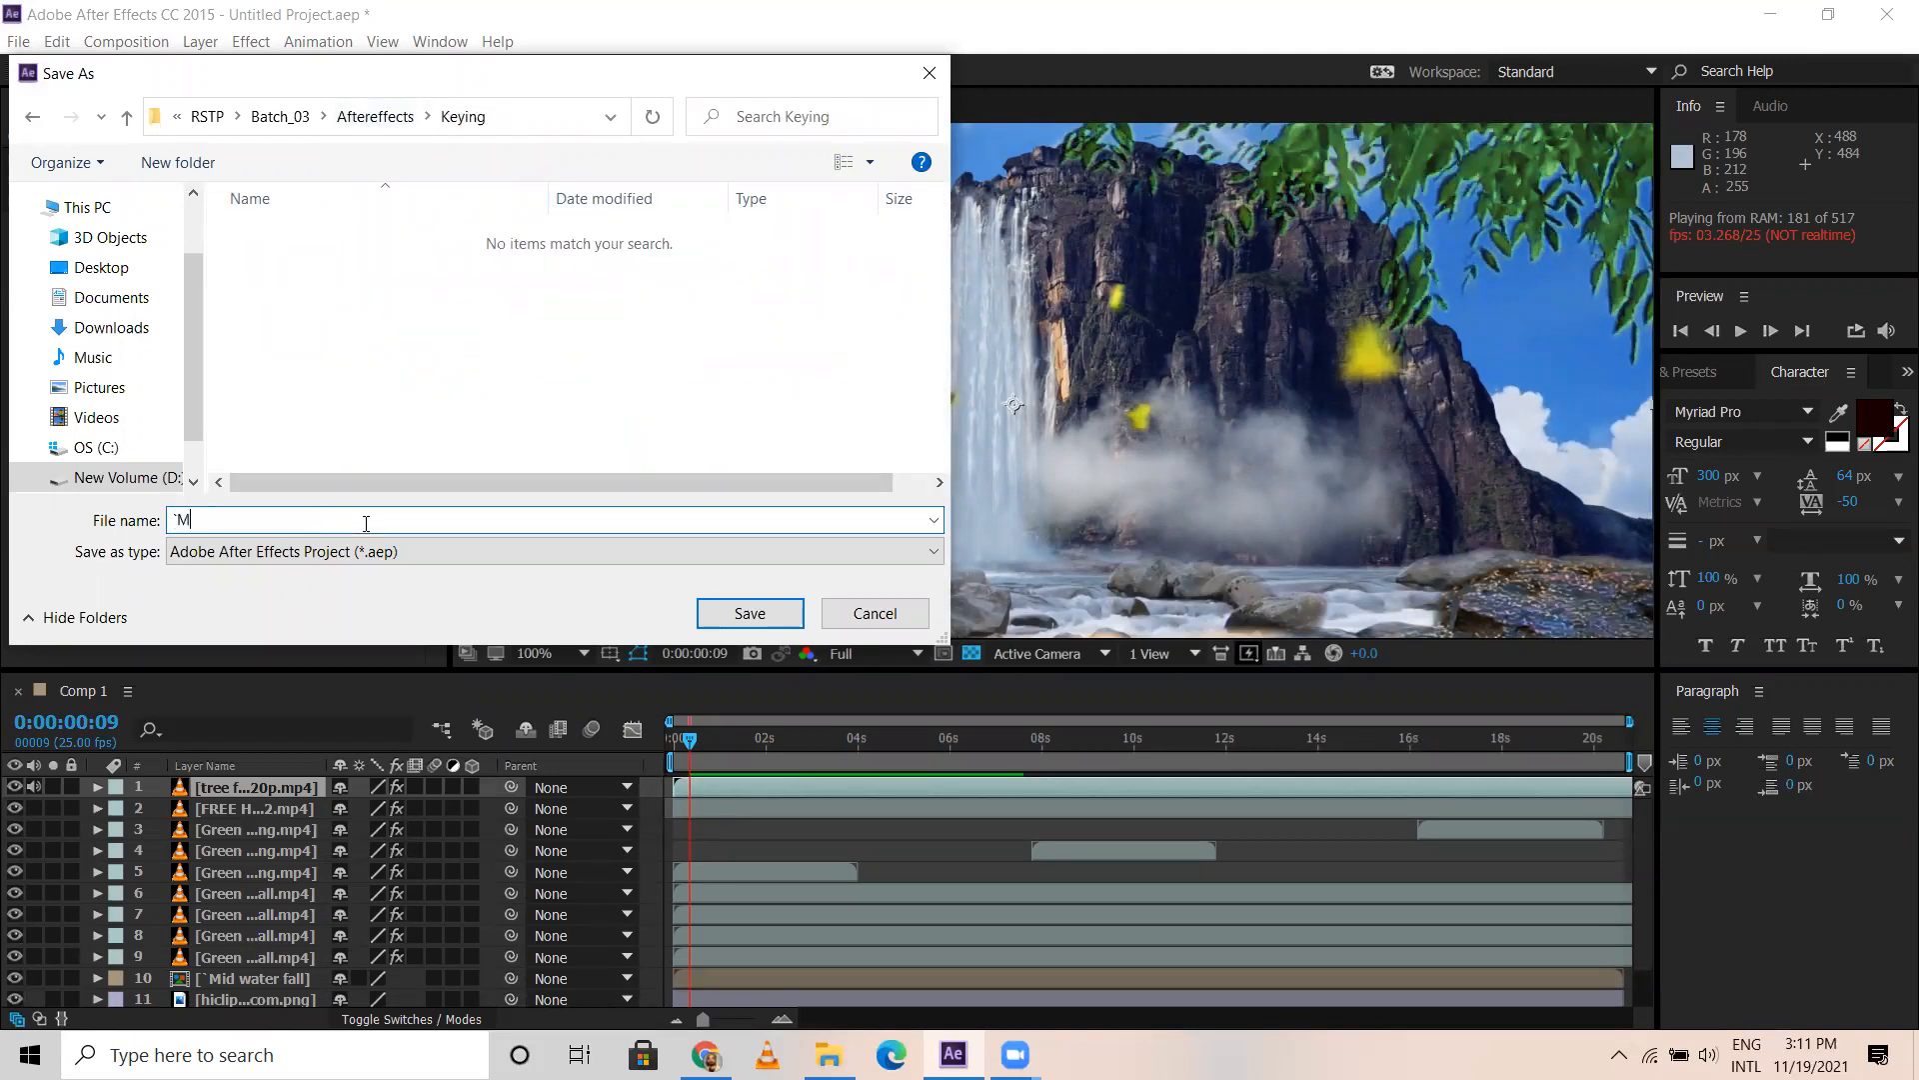
type("atte pai")
key("Return")
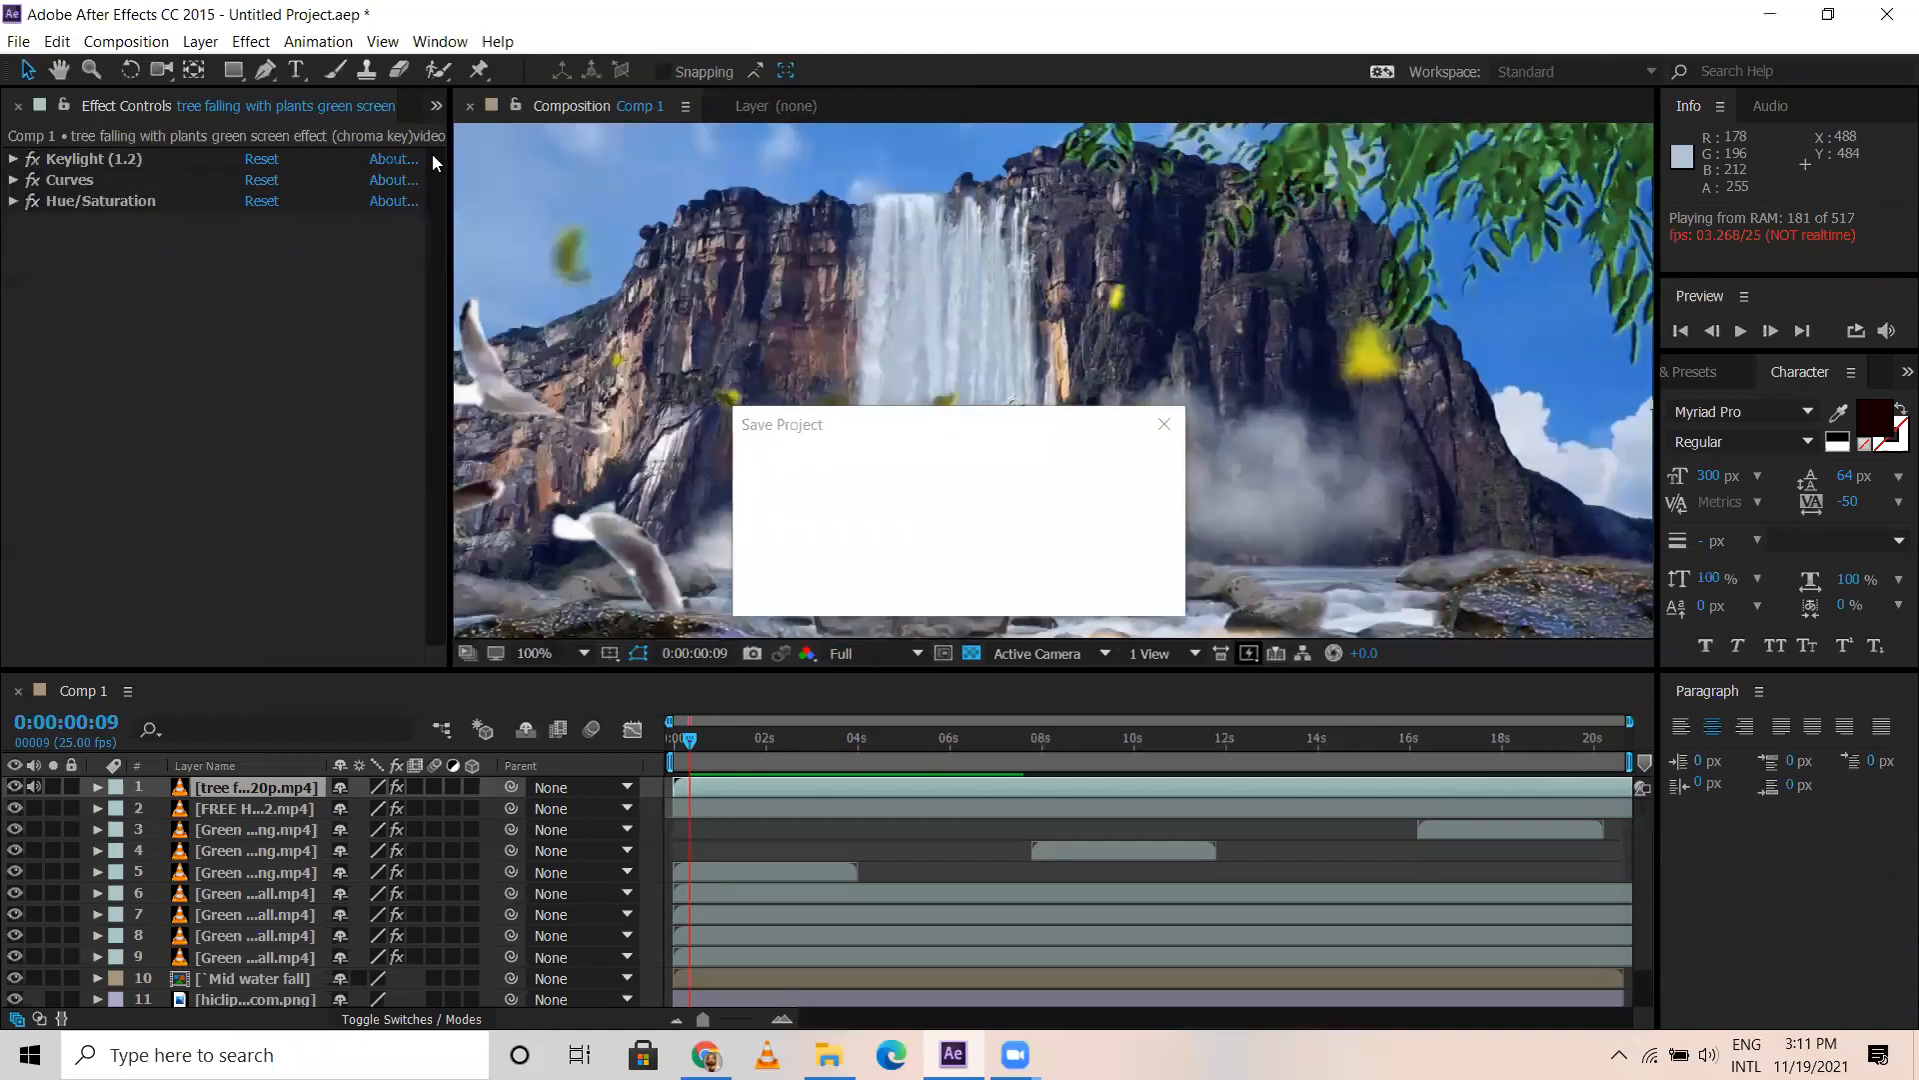
Examine the timeline's layer stack, the project's footage list and the composite image, each in a maximized view
left_click(435, 105)
left_click(452, 130)
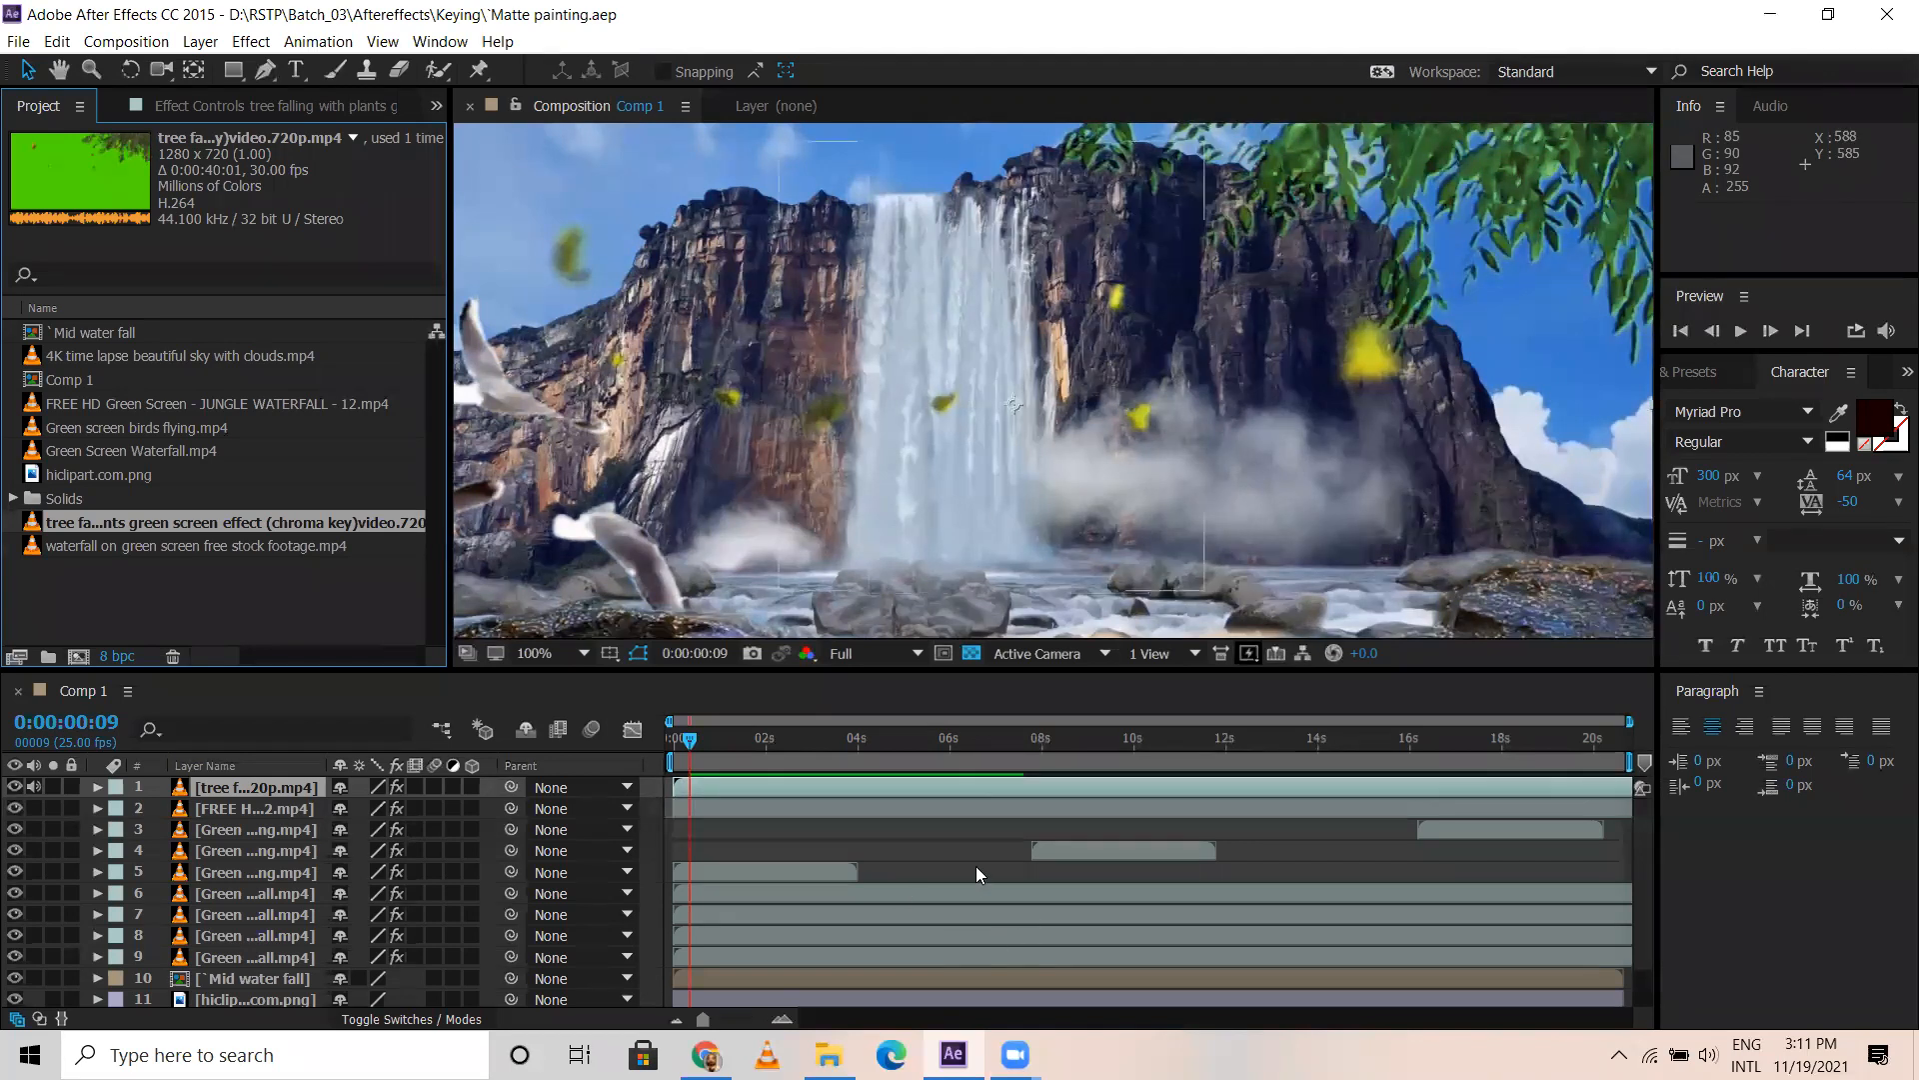
key("grave")
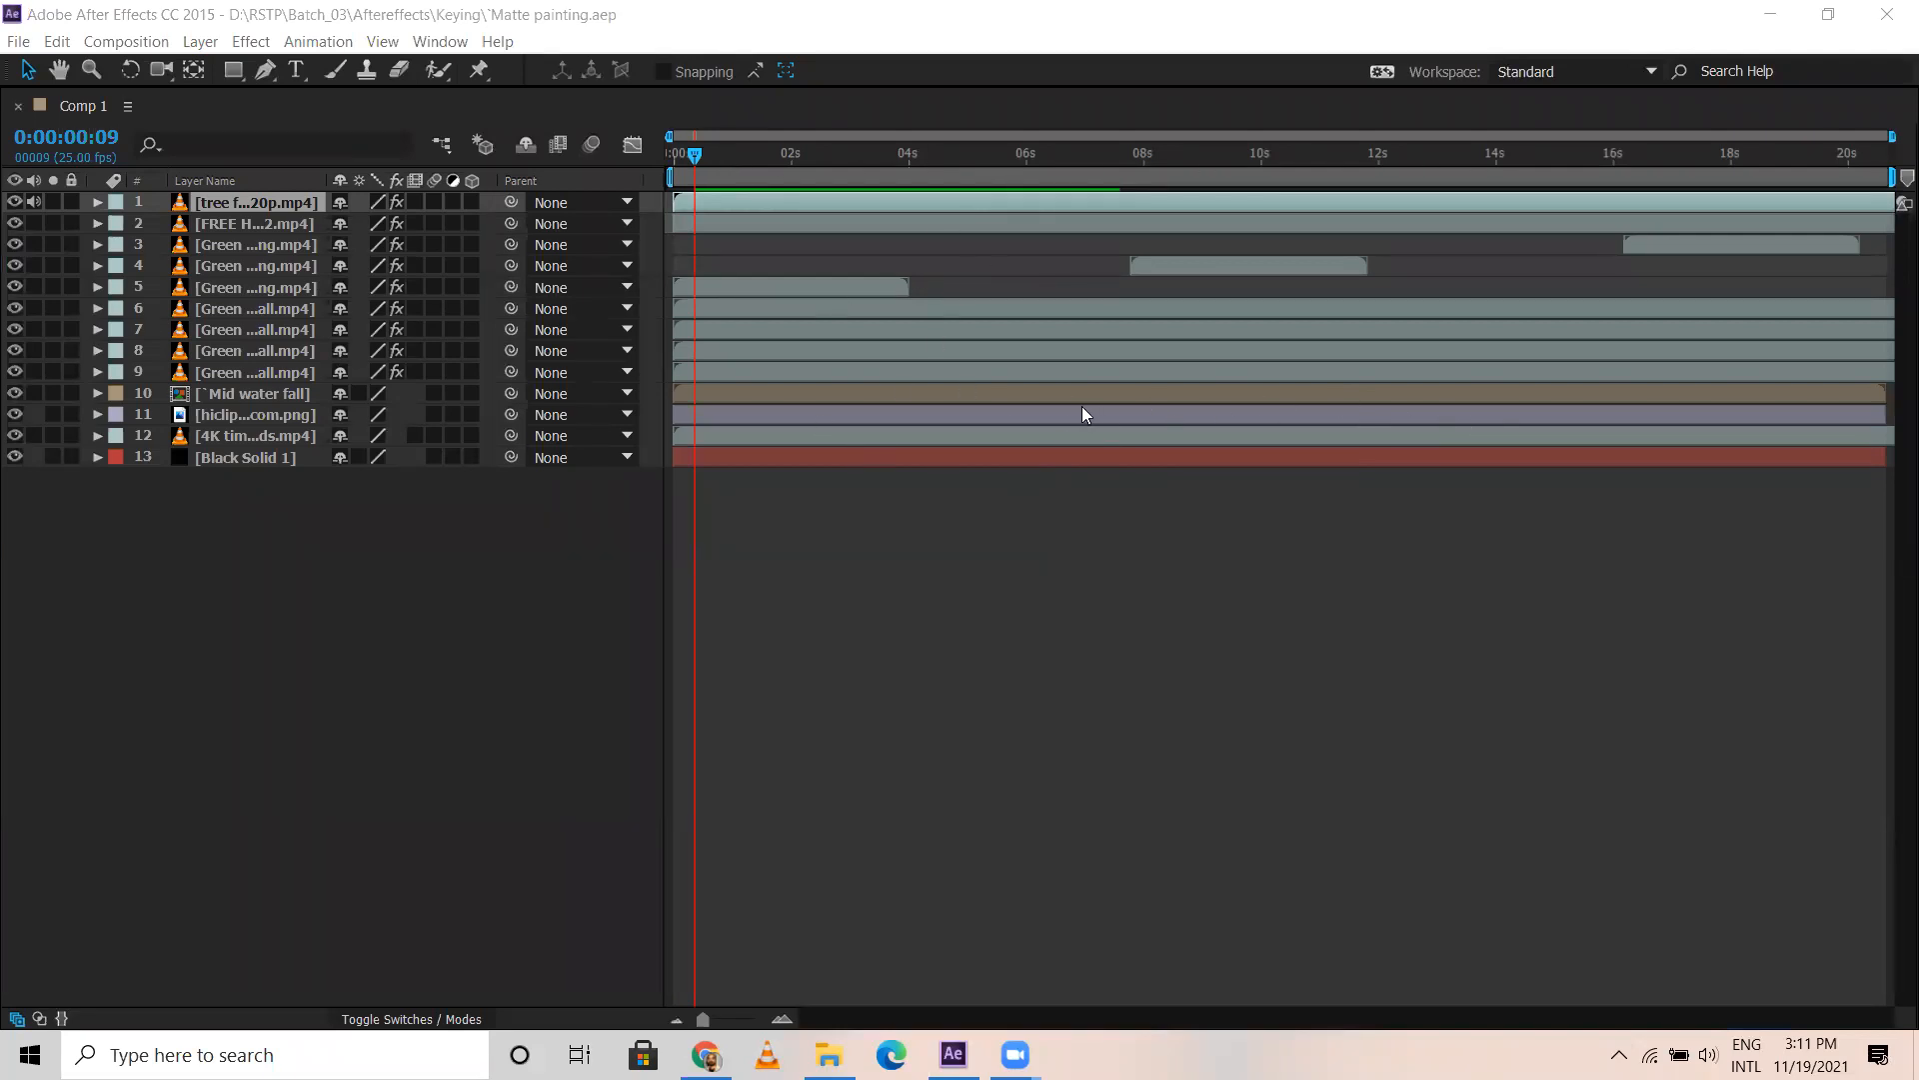
left_click(1056, 547)
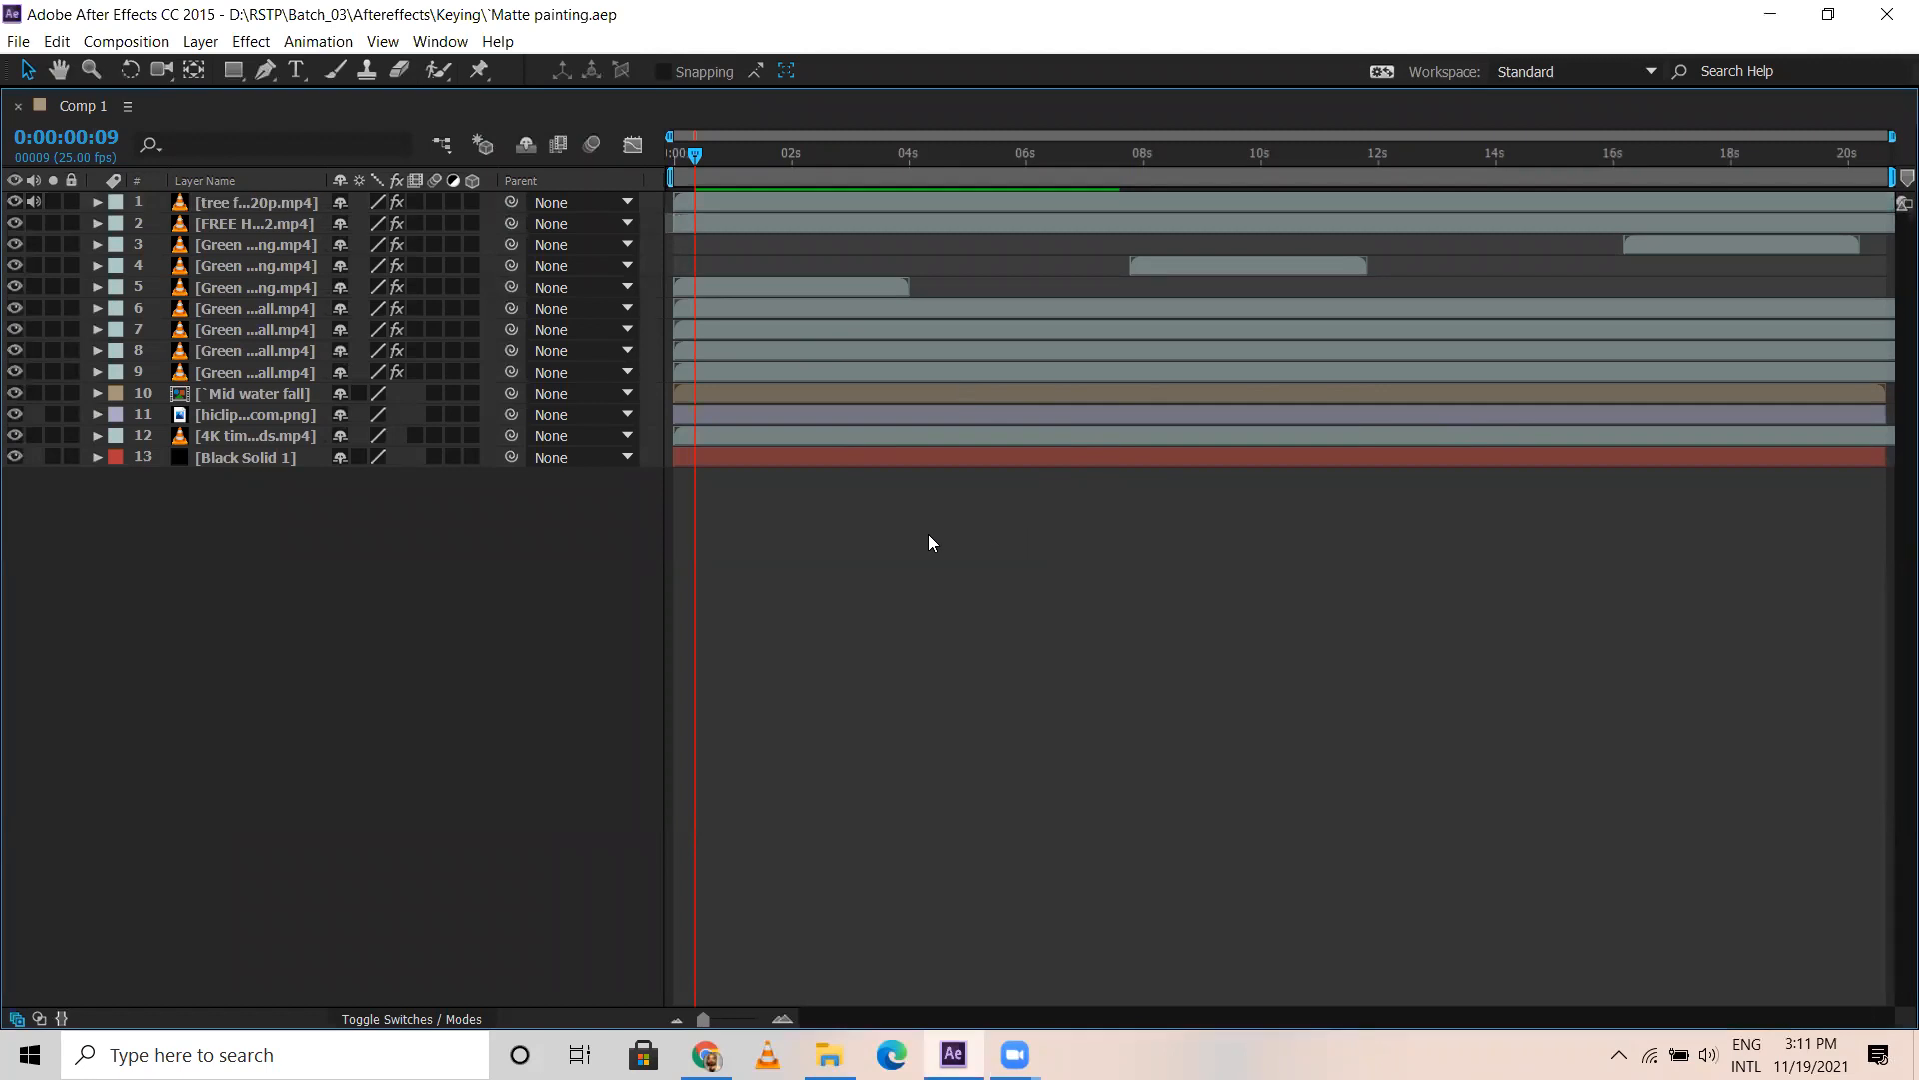
key("grave")
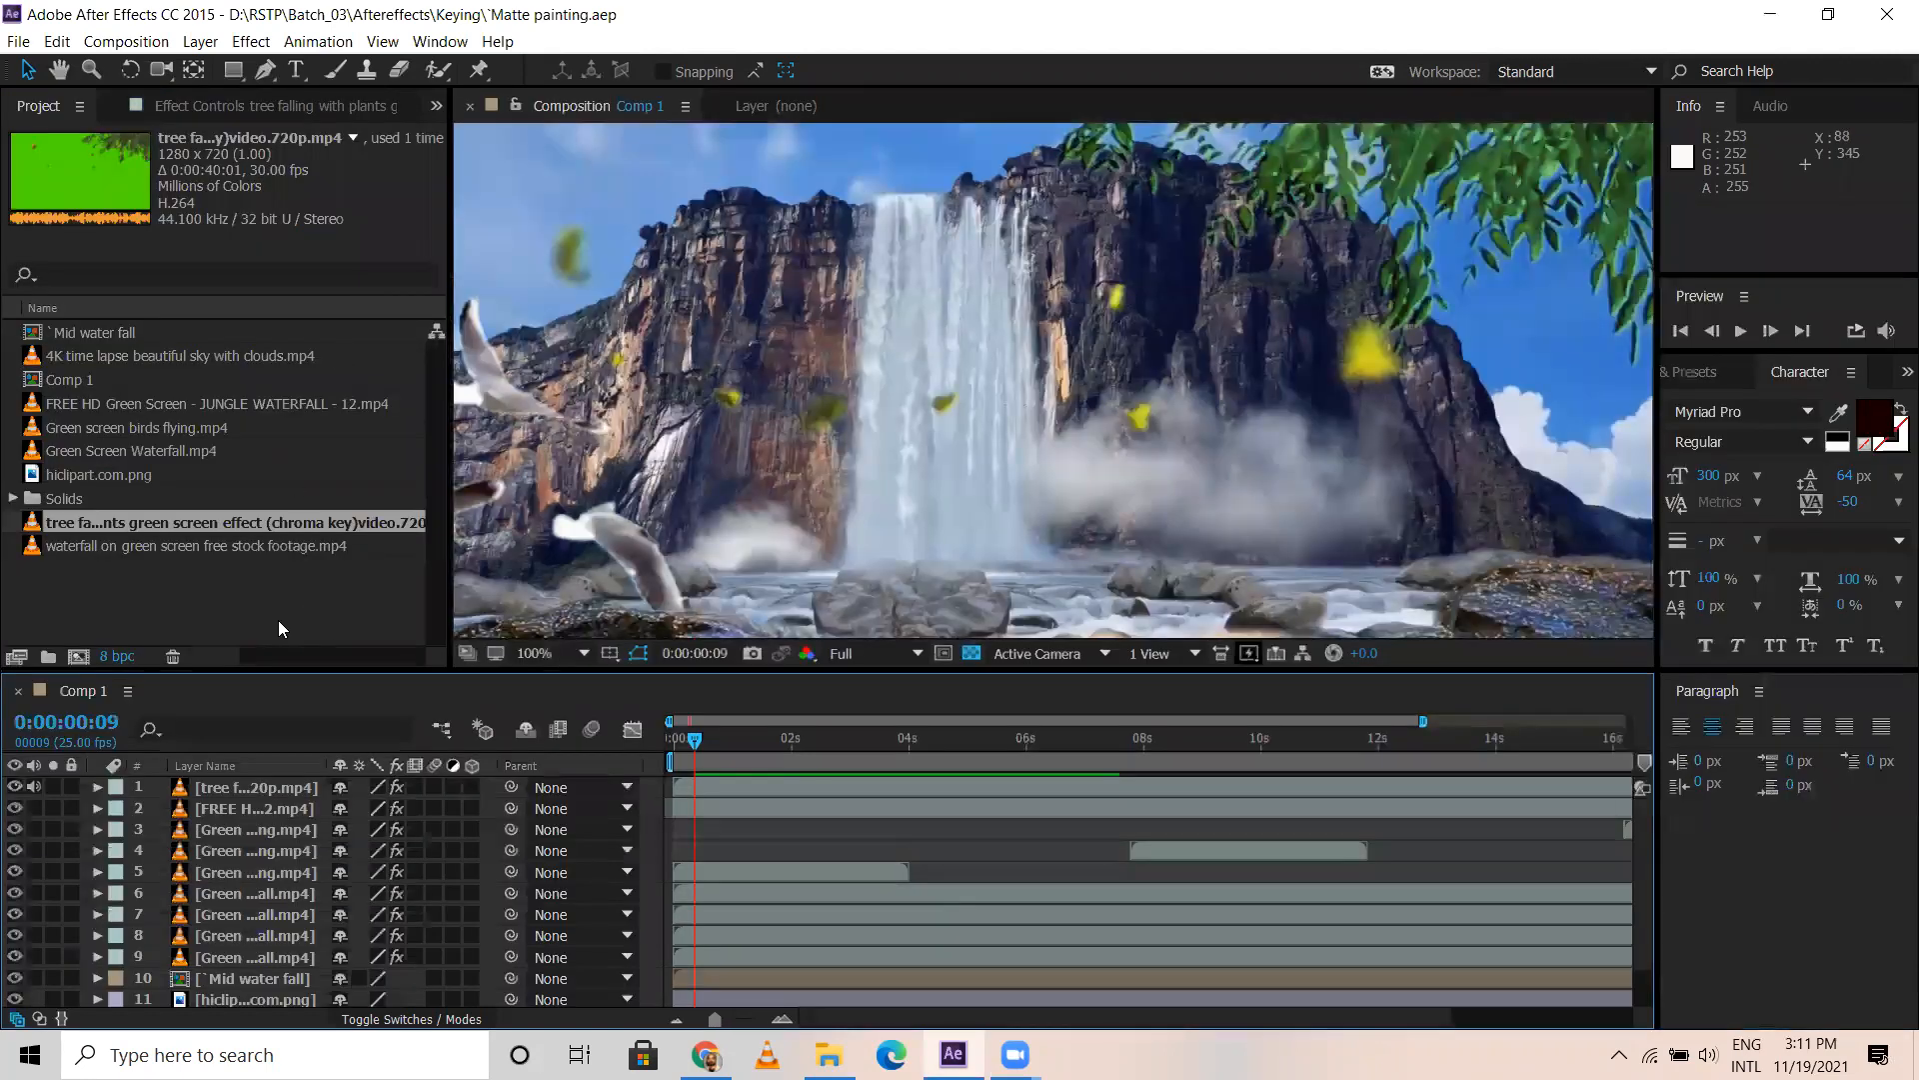
left_click(275, 612)
key("grave")
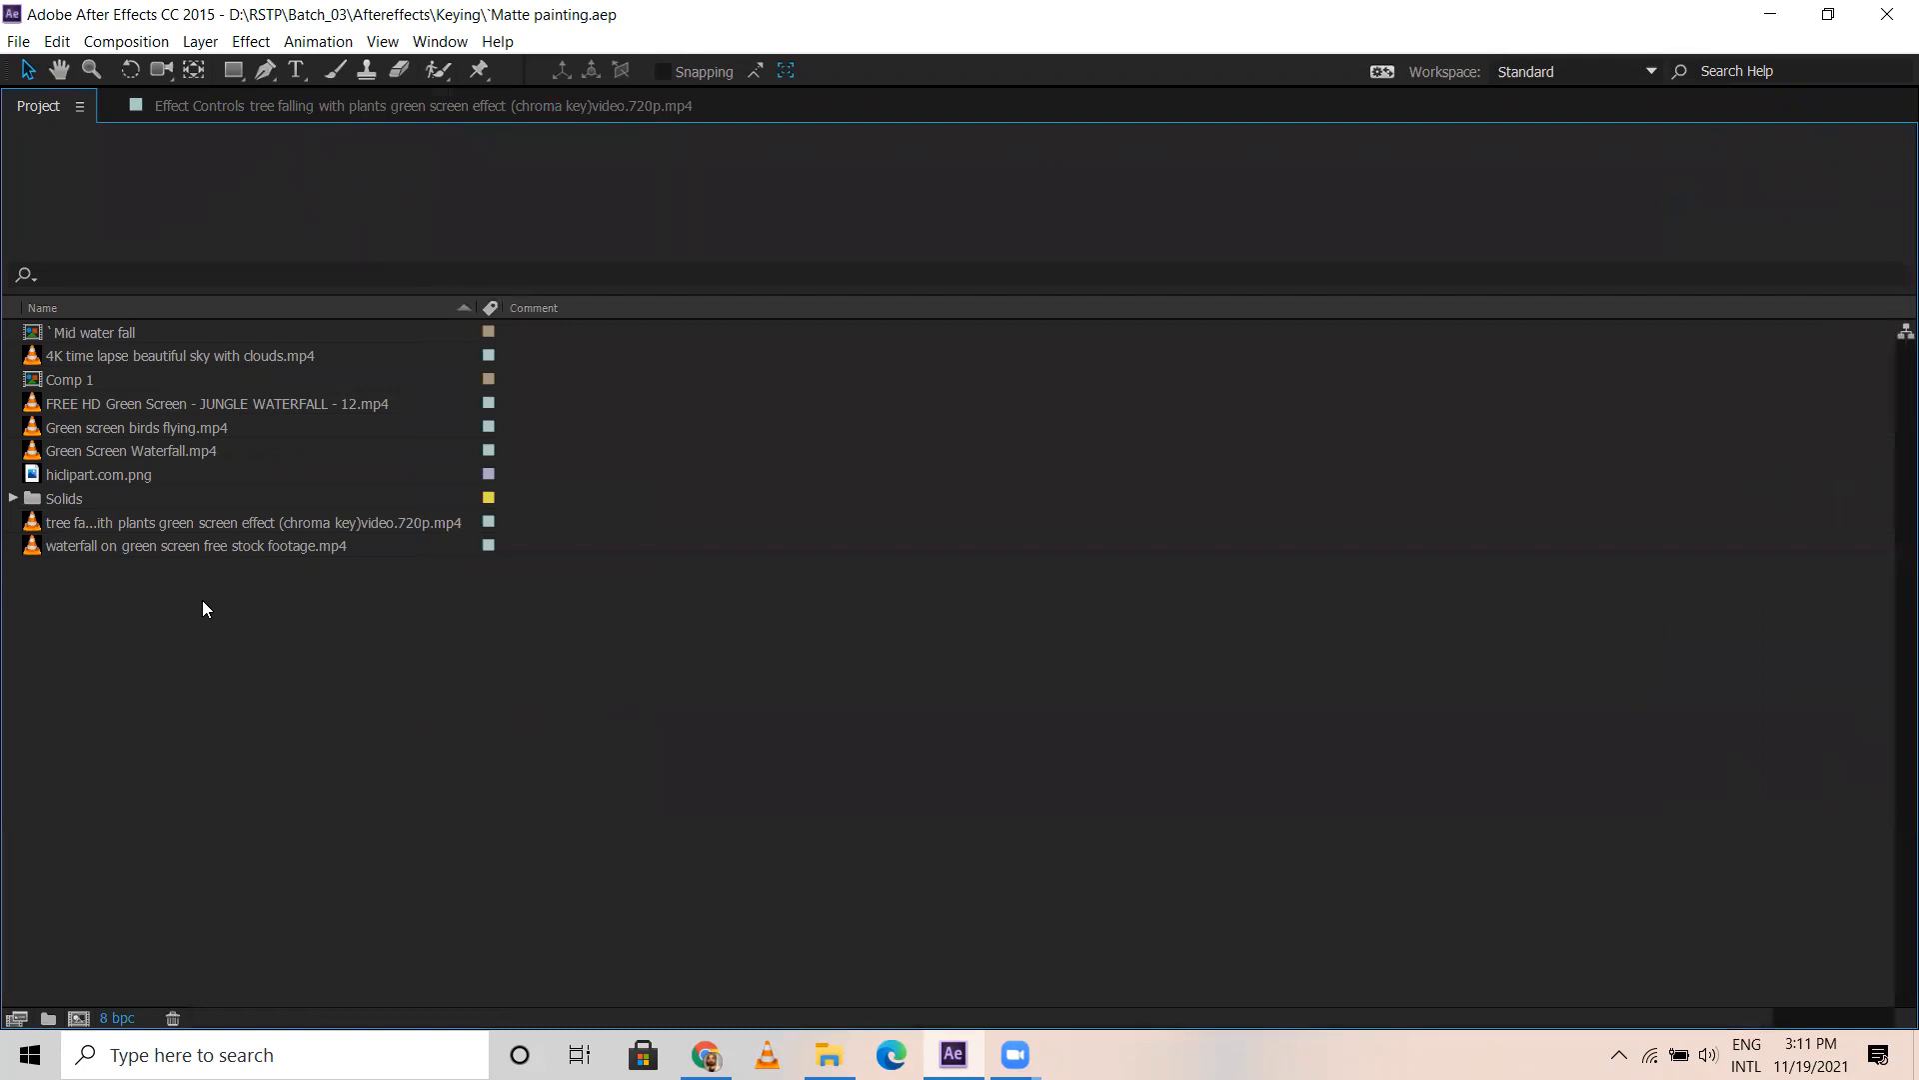
key("grave")
key("grave")
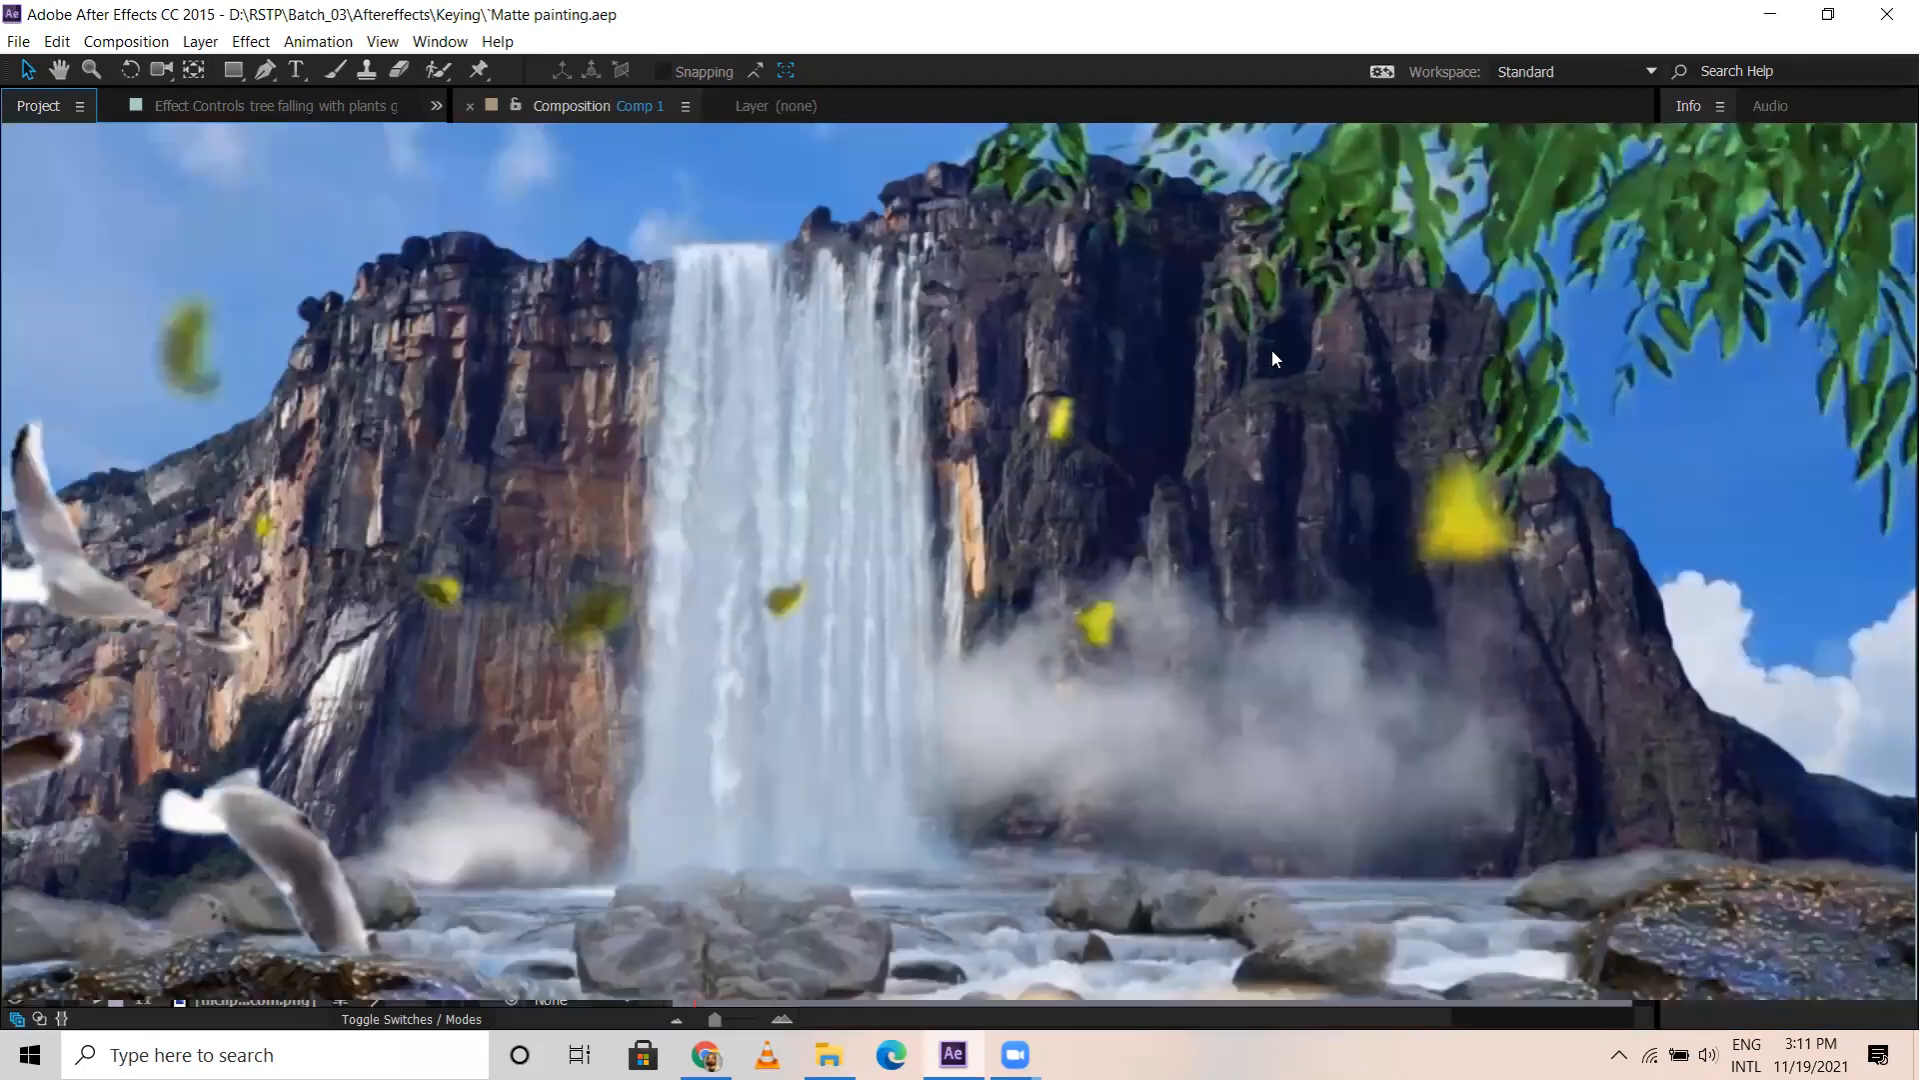
key("grave")
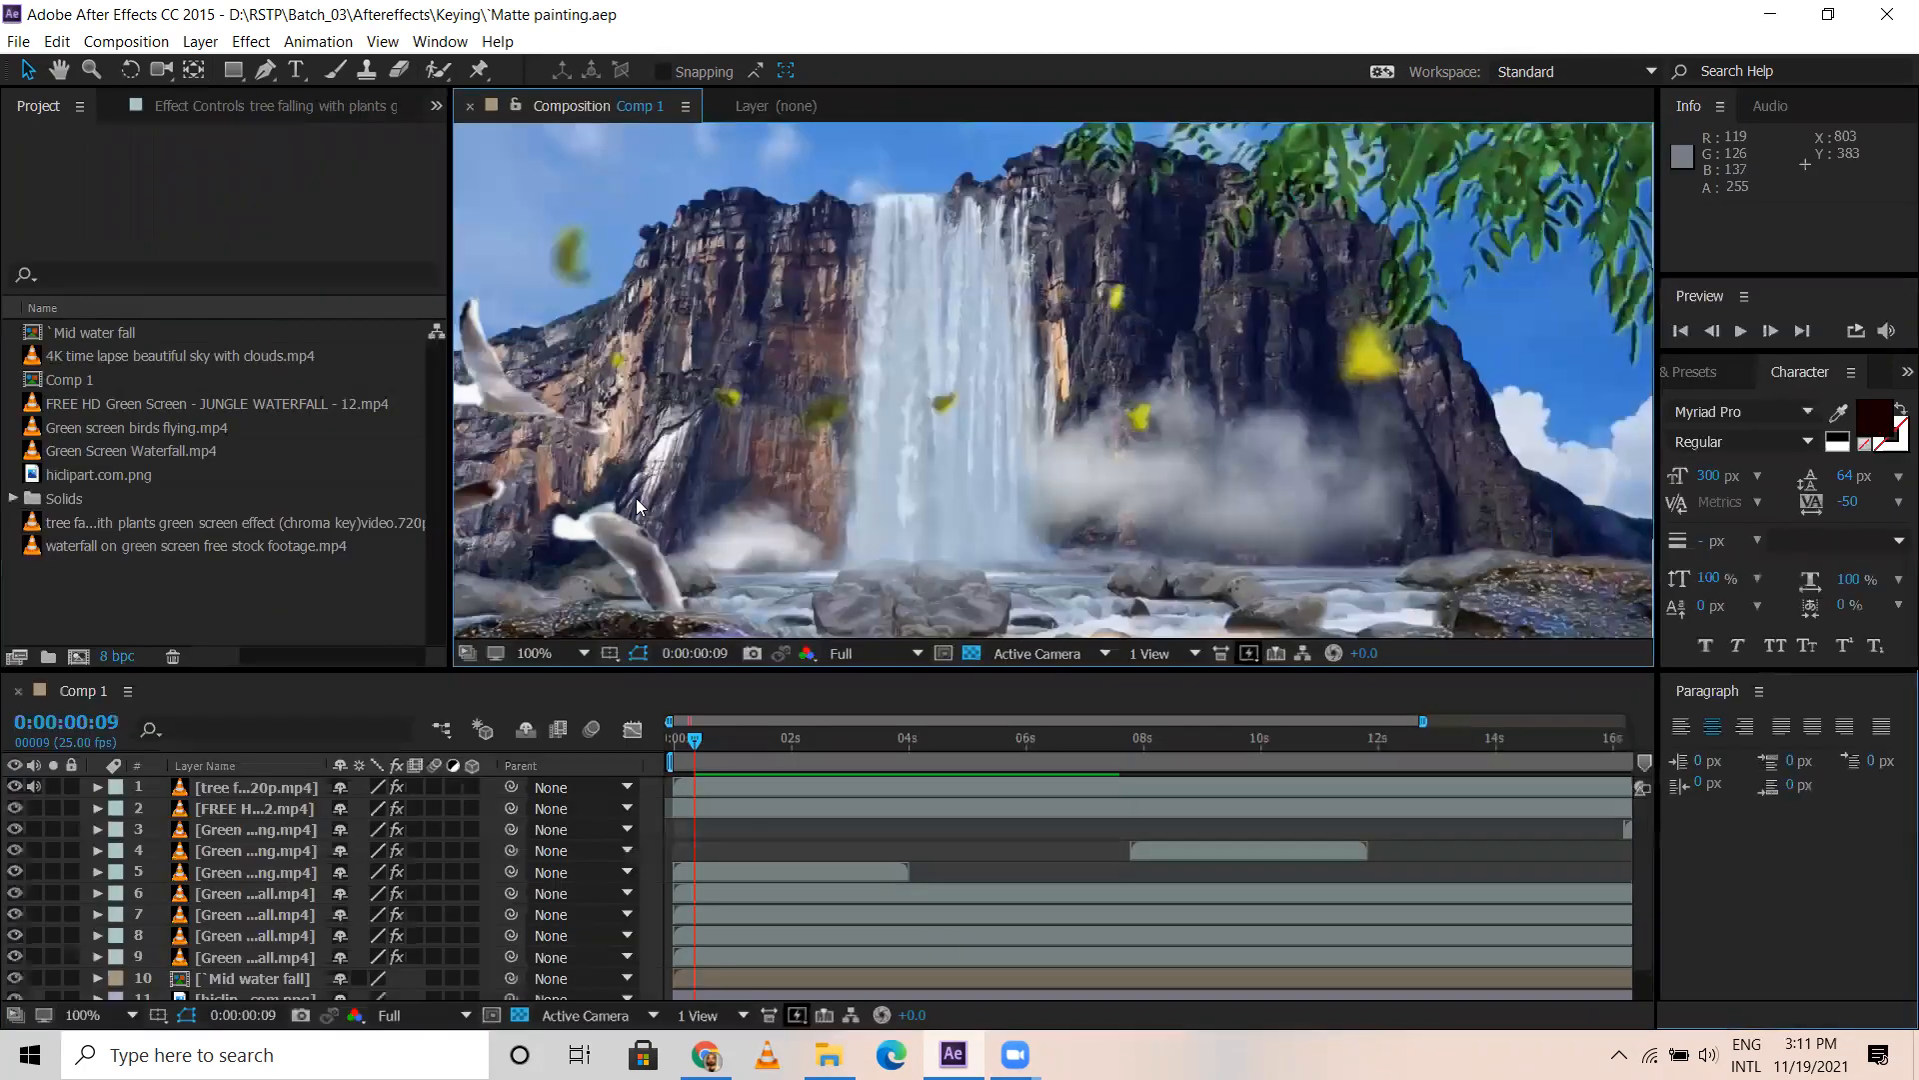
scroll(780, 394, "down", 2)
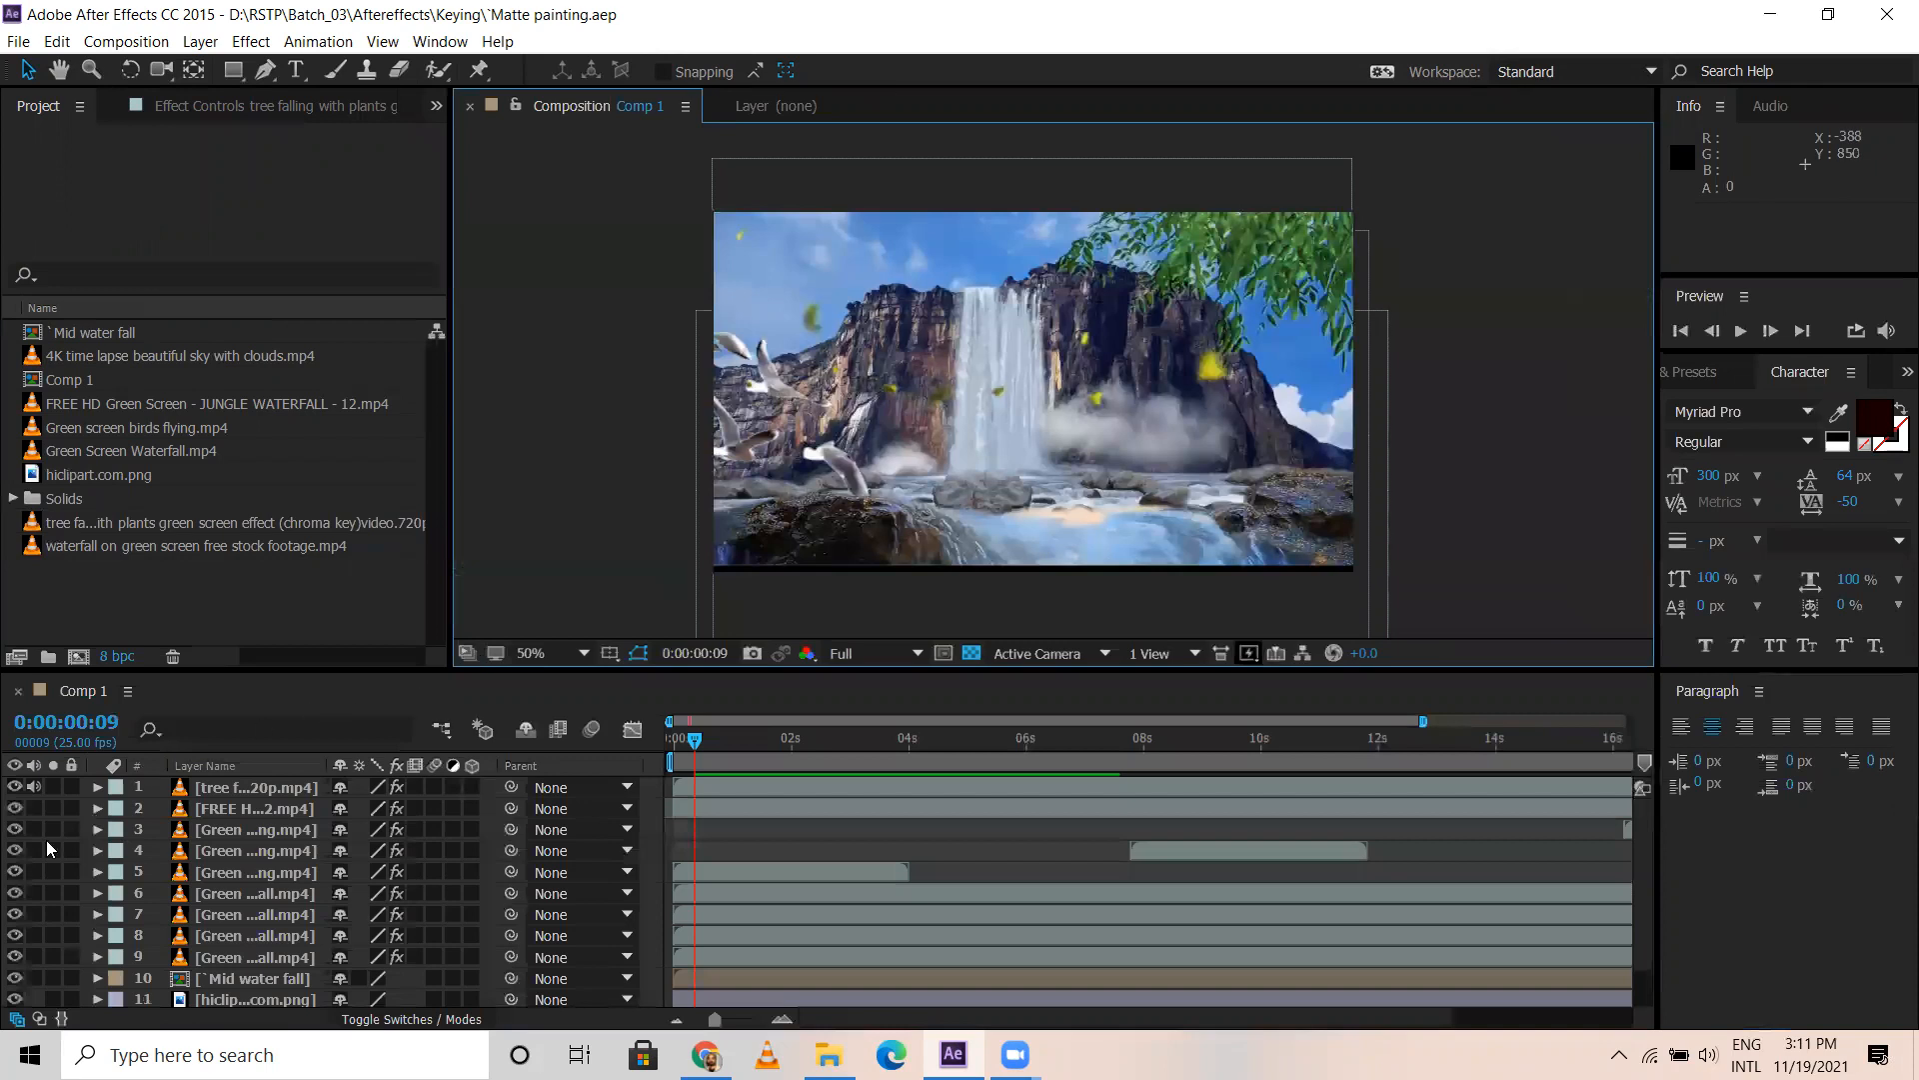
Mute the tree layer's audio and add an adjustment layer at the top of Comp 1
left_click(32, 789)
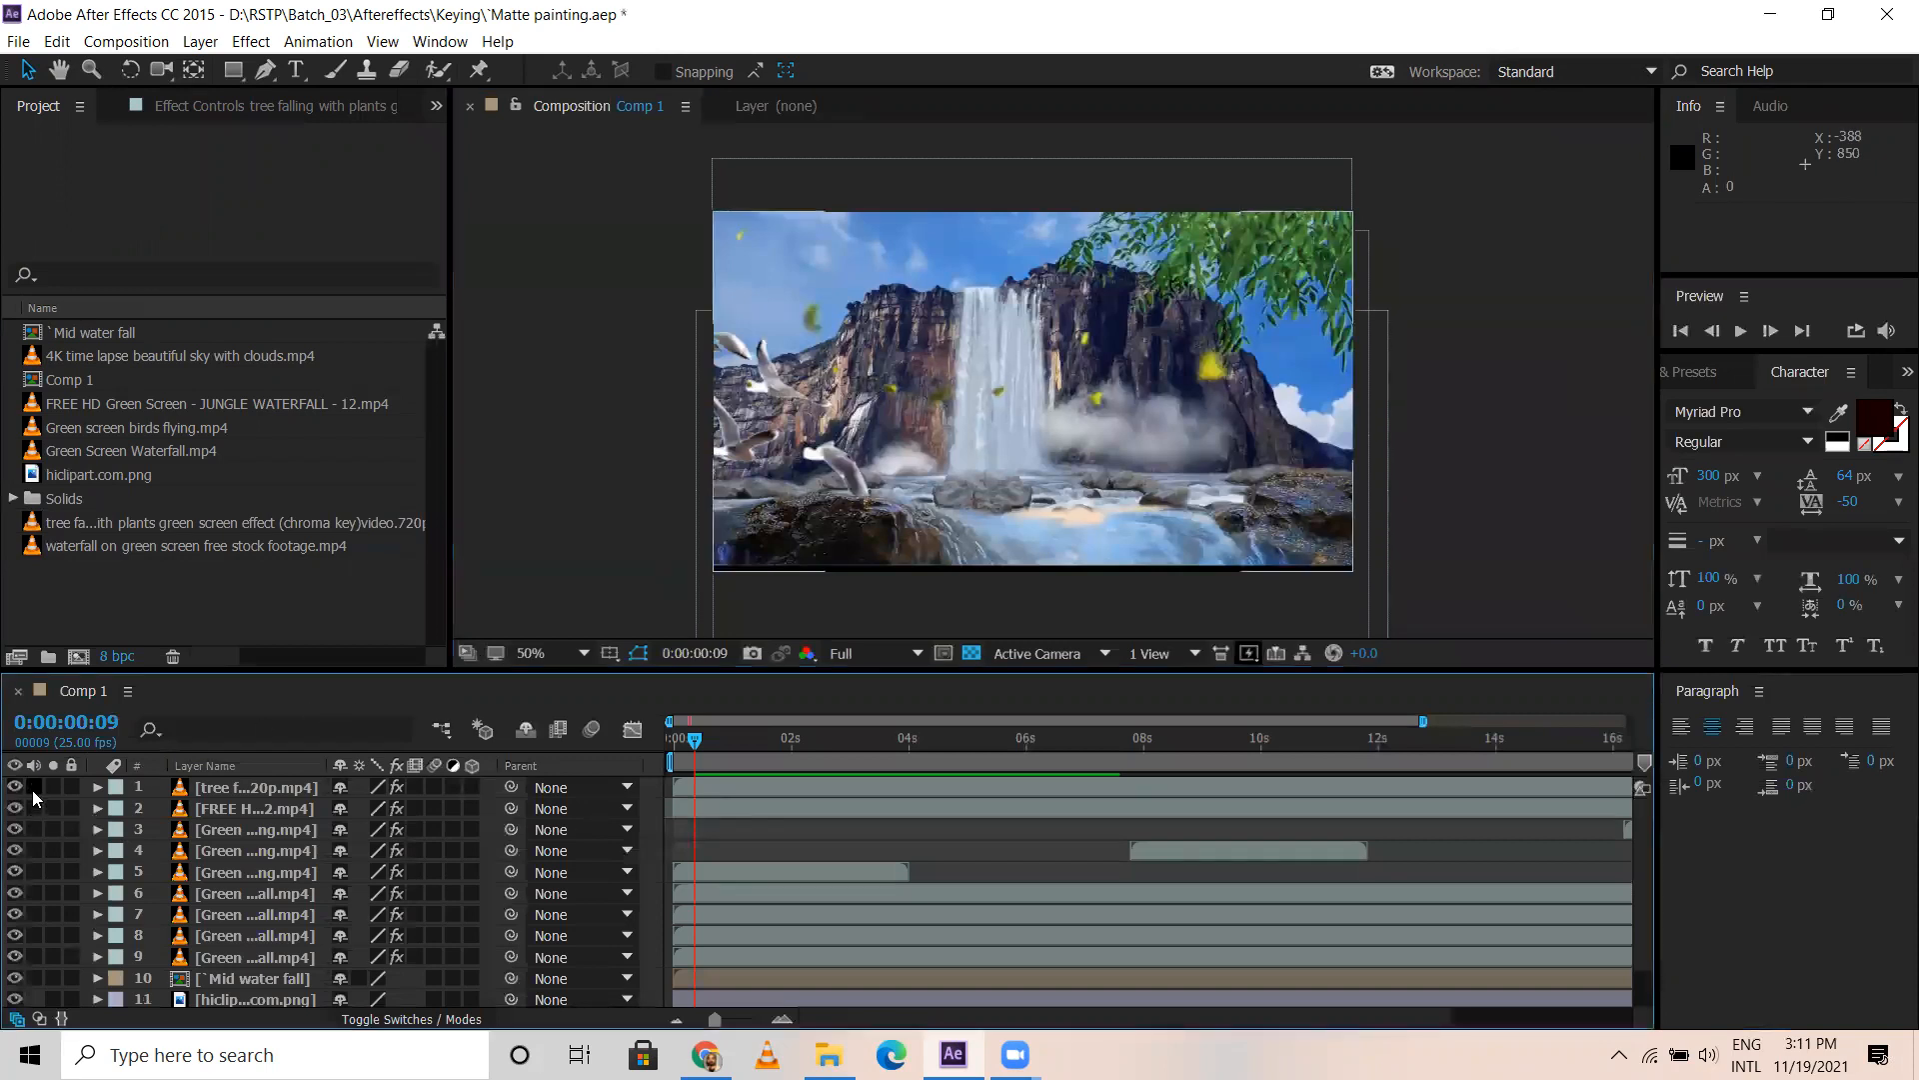
right_click(84, 792)
mouse_move(329, 806)
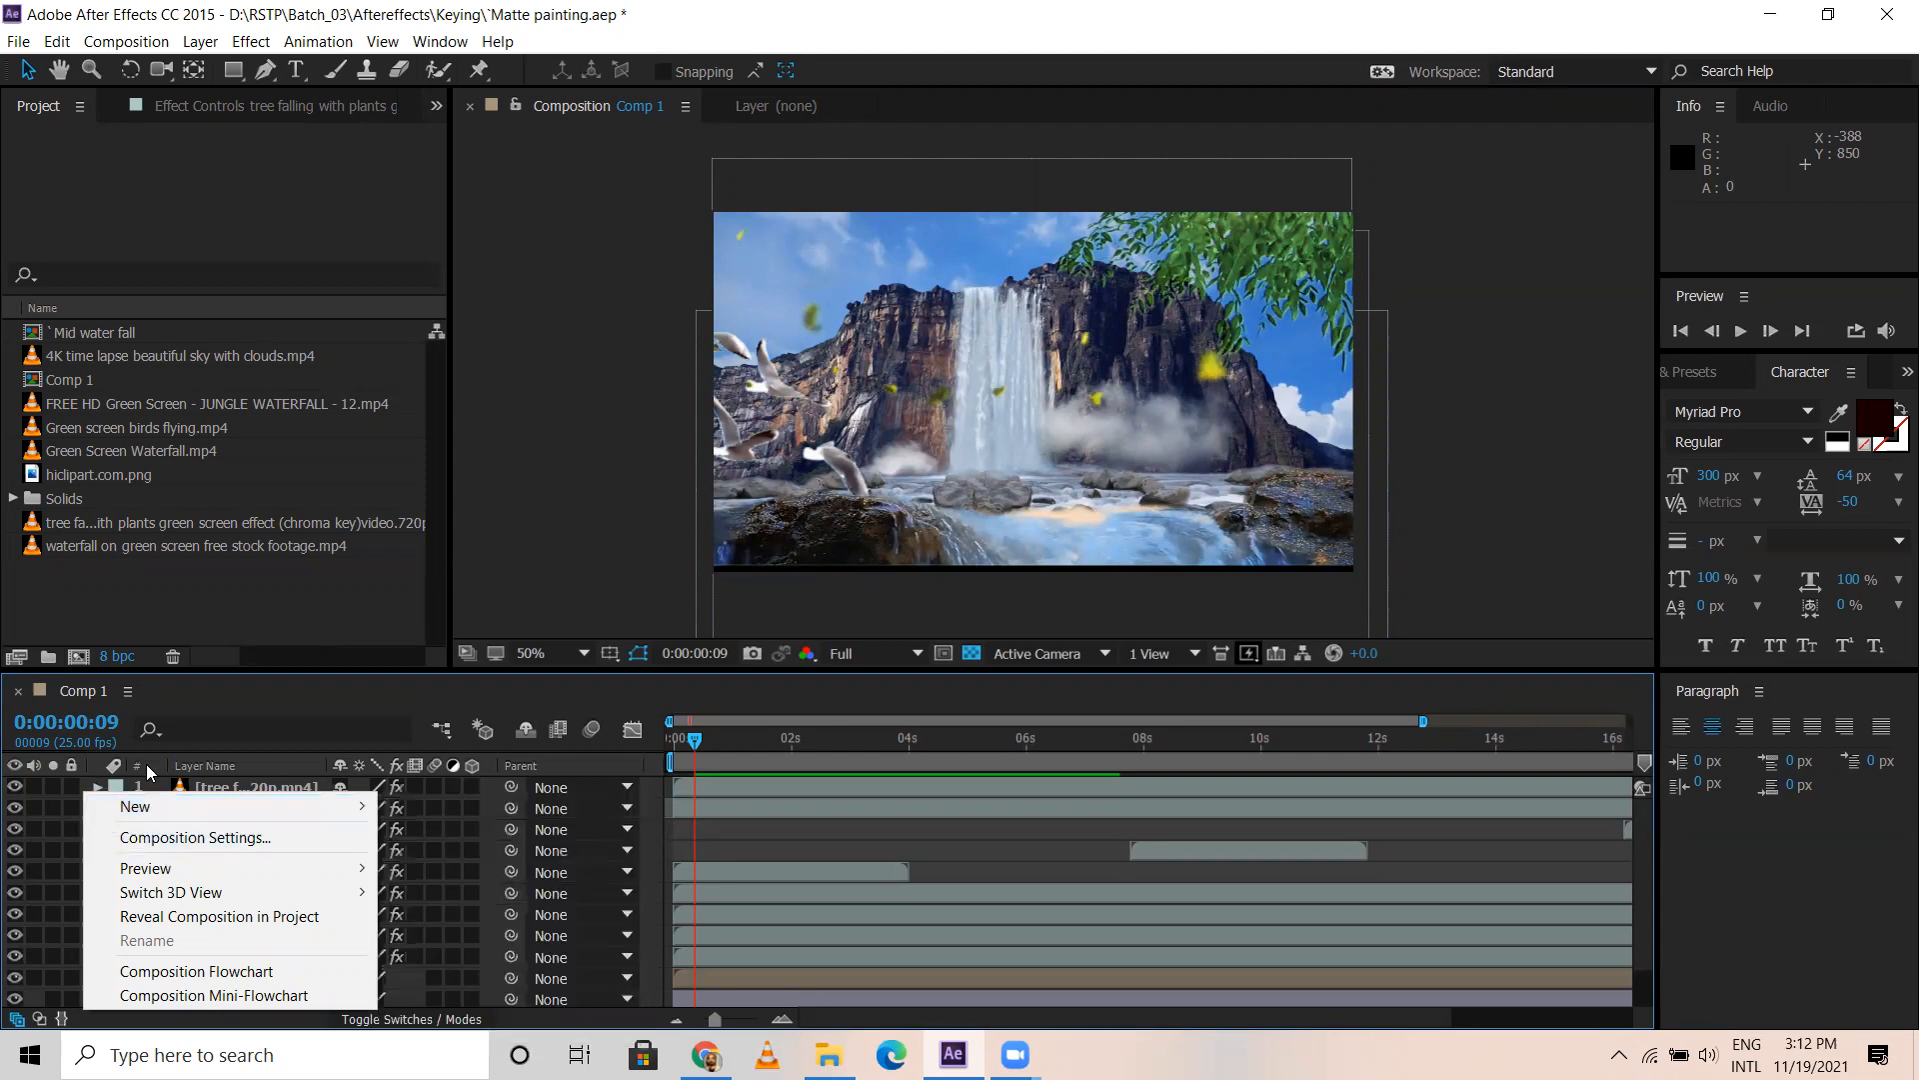
left_click(512, 599)
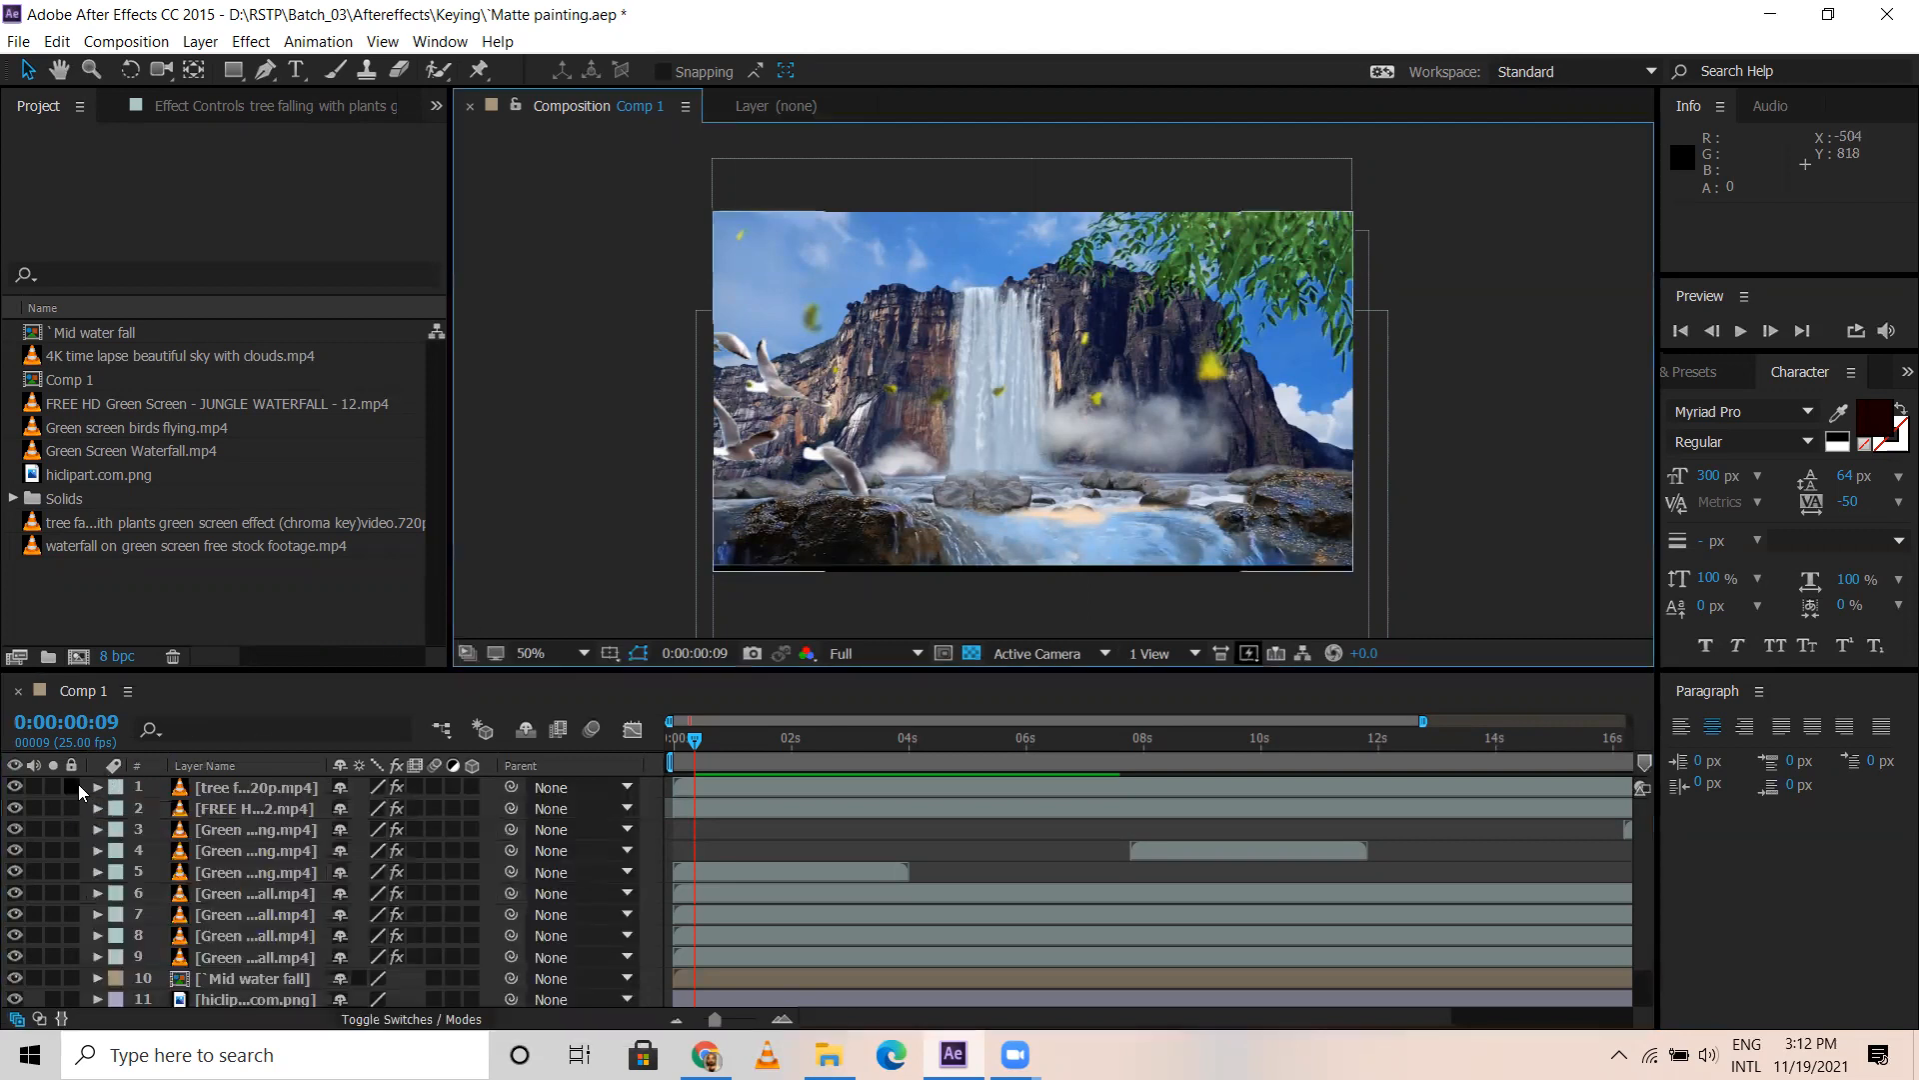
right_click(162, 789)
mouse_move(212, 797)
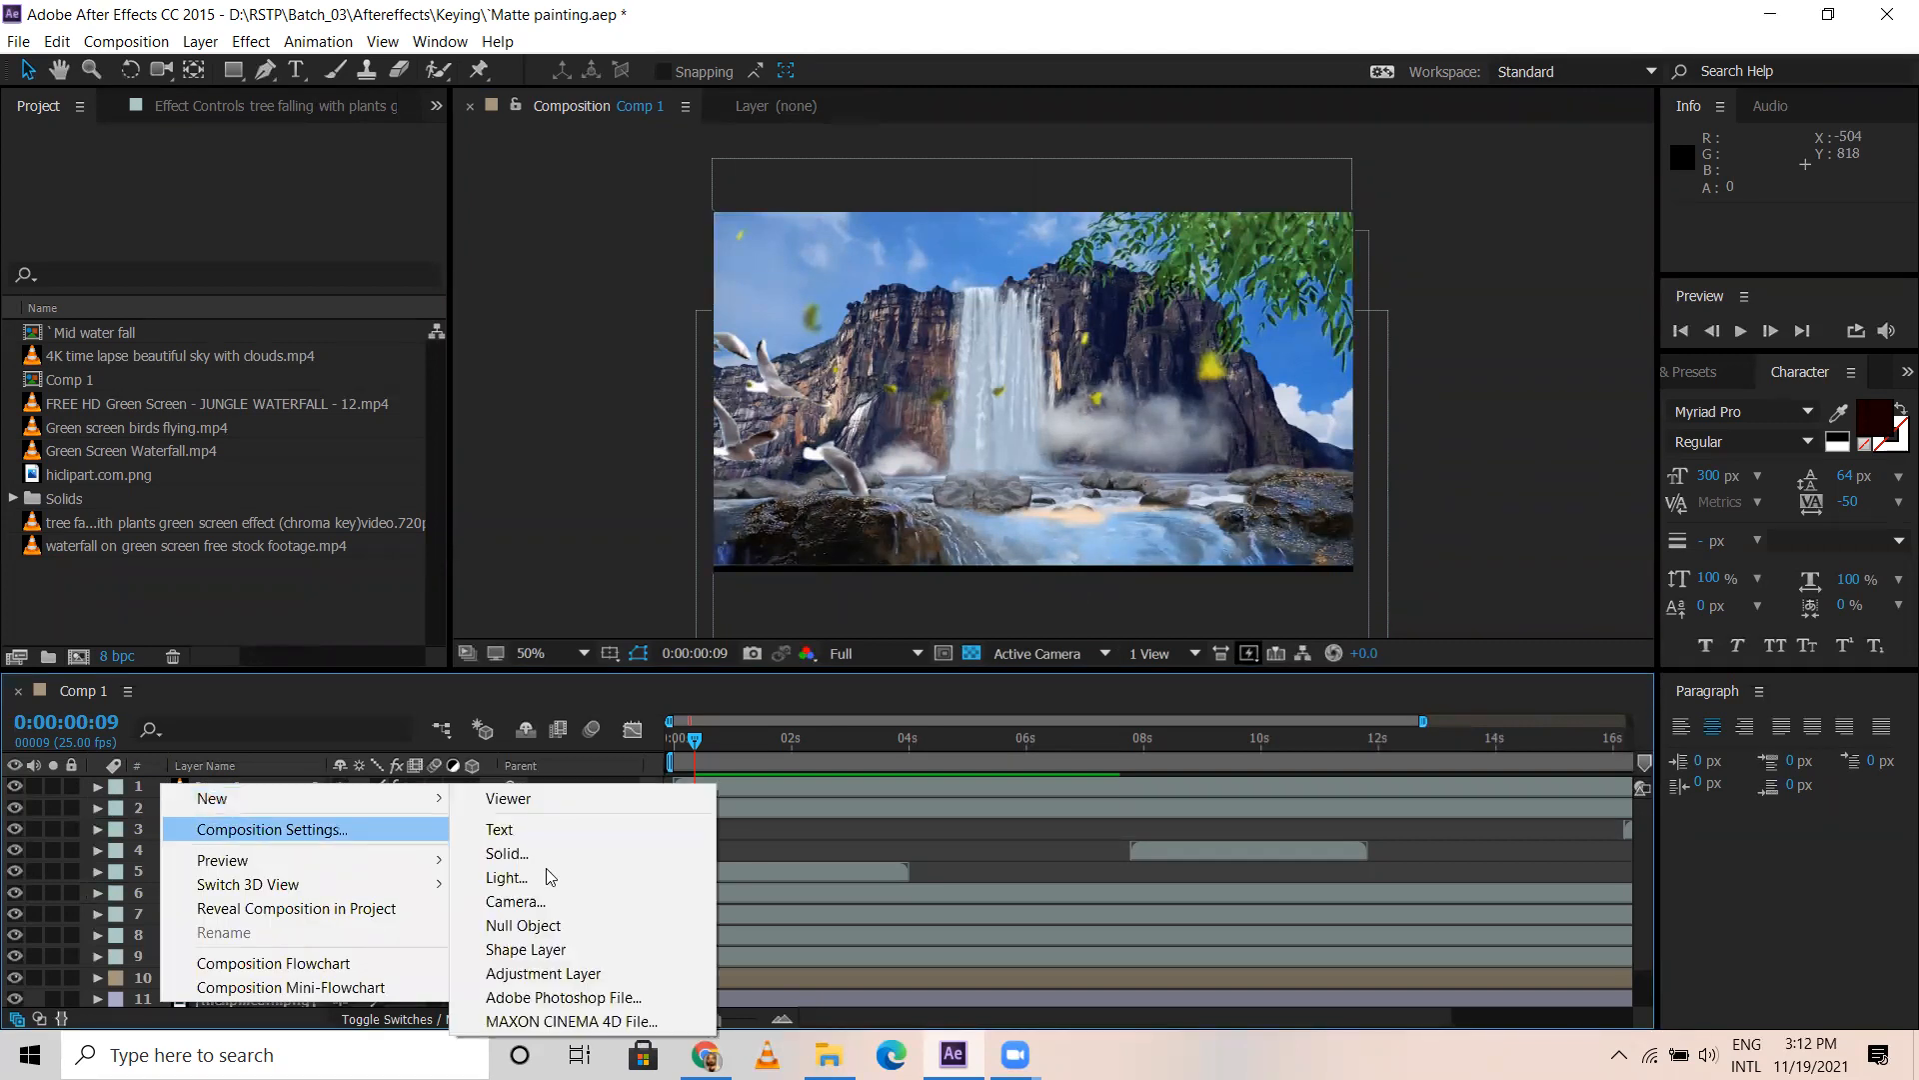
left_click(574, 972)
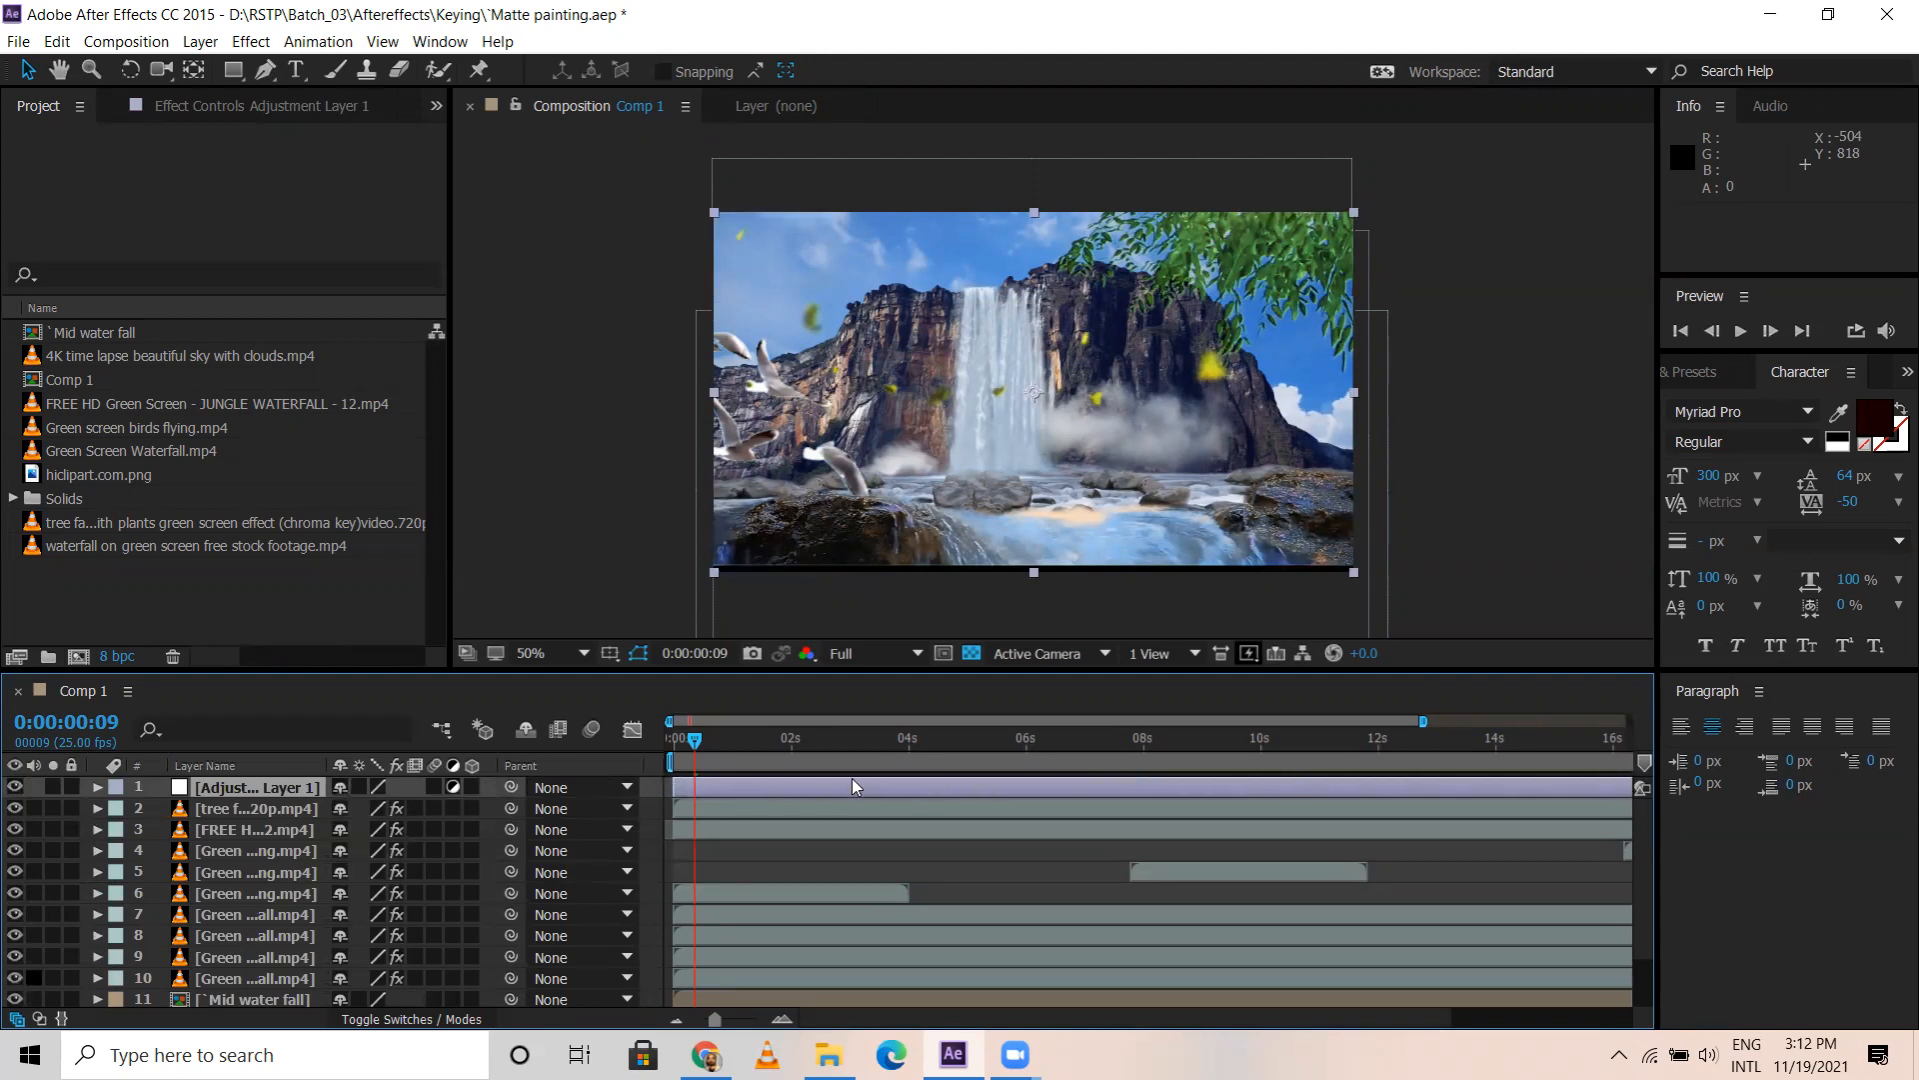
Apply the Photo Filter color correction effect to the adjustment layer
left_click(251, 44)
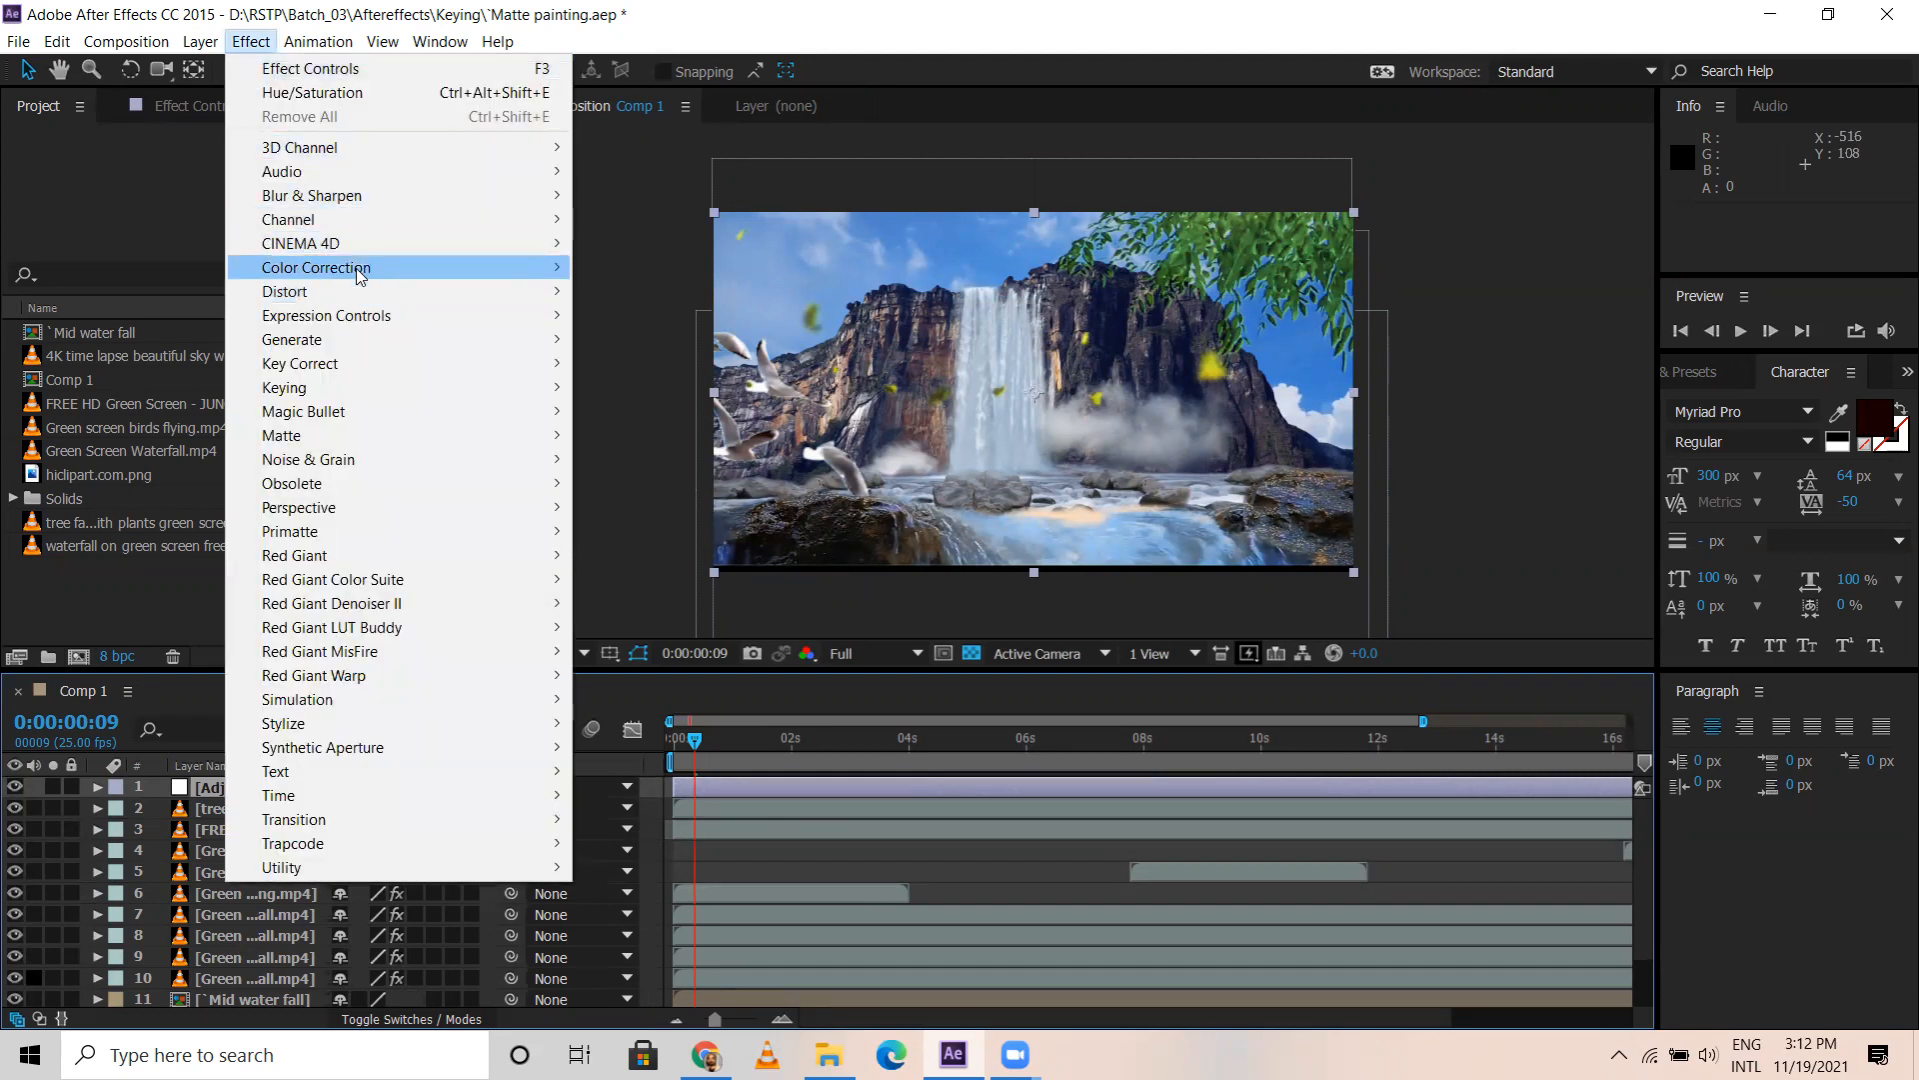
mouse_move(360, 276)
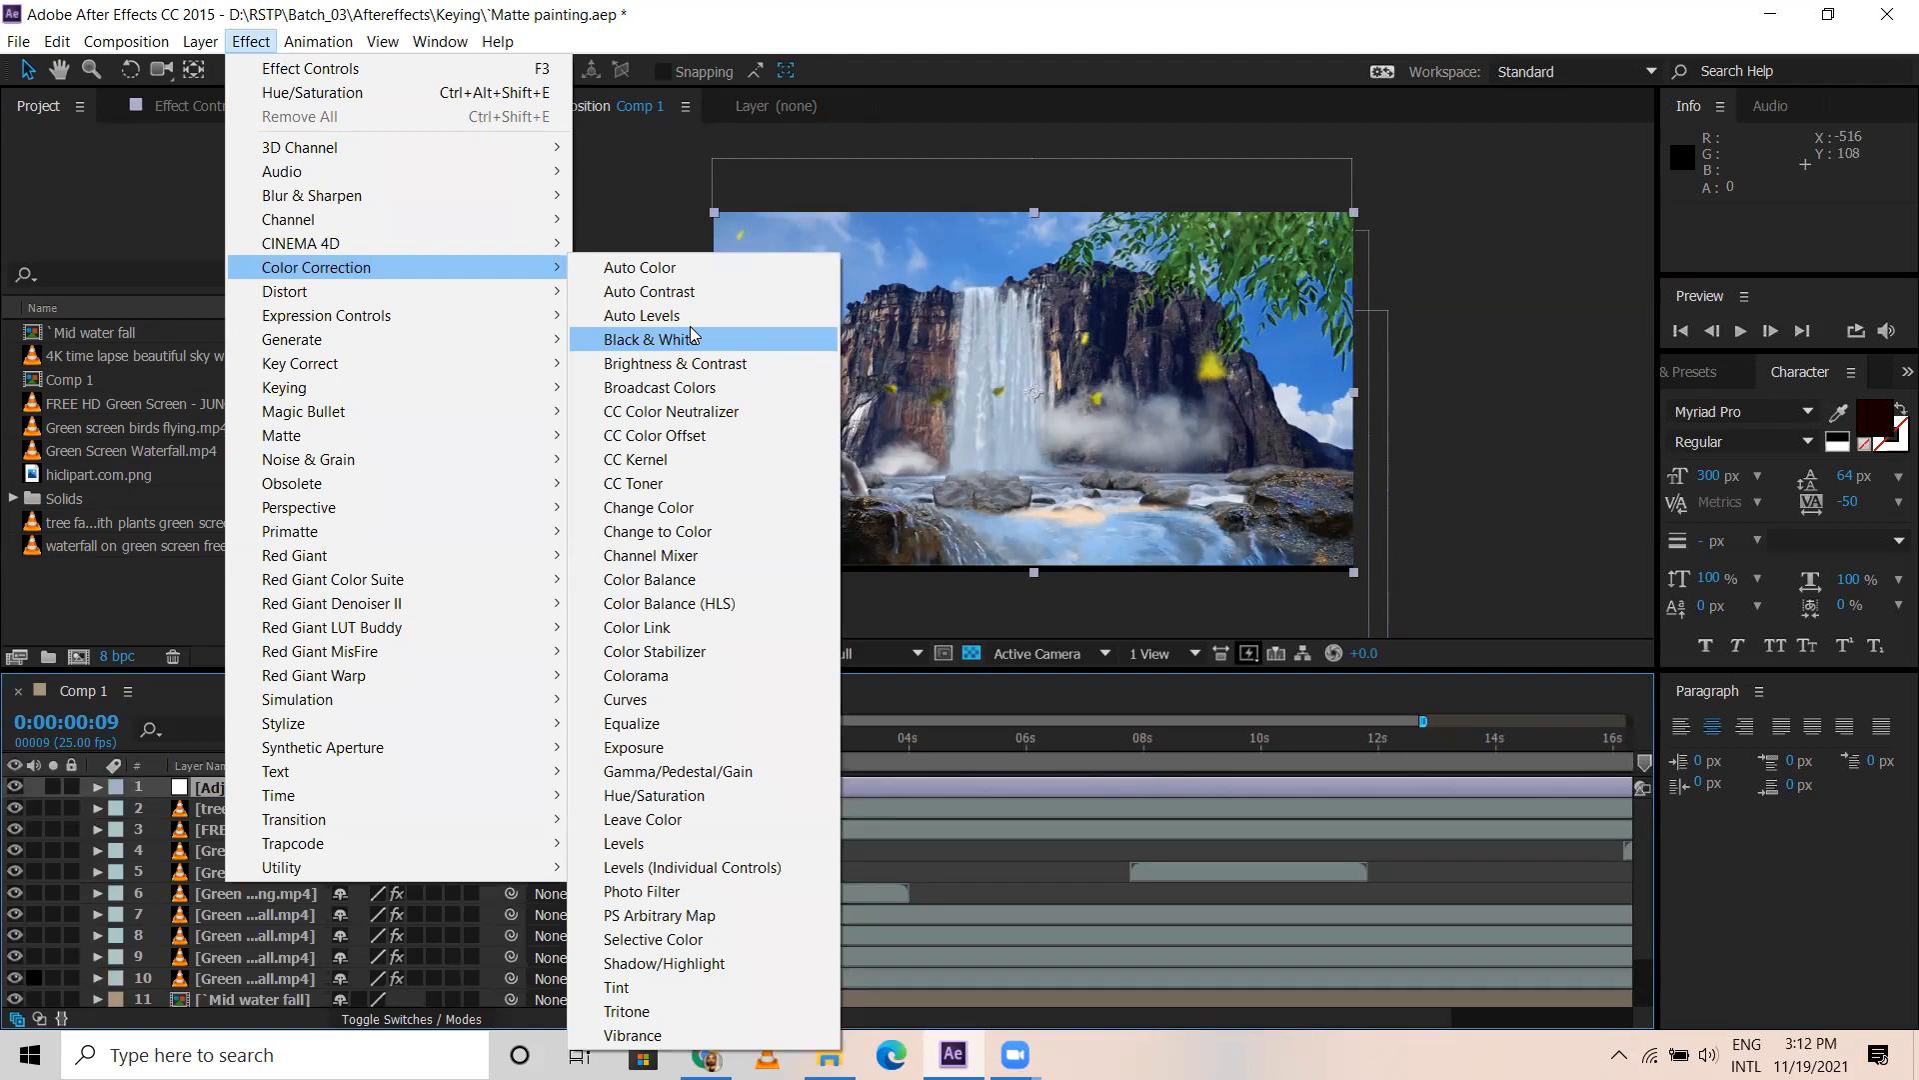
mouse_move(336, 348)
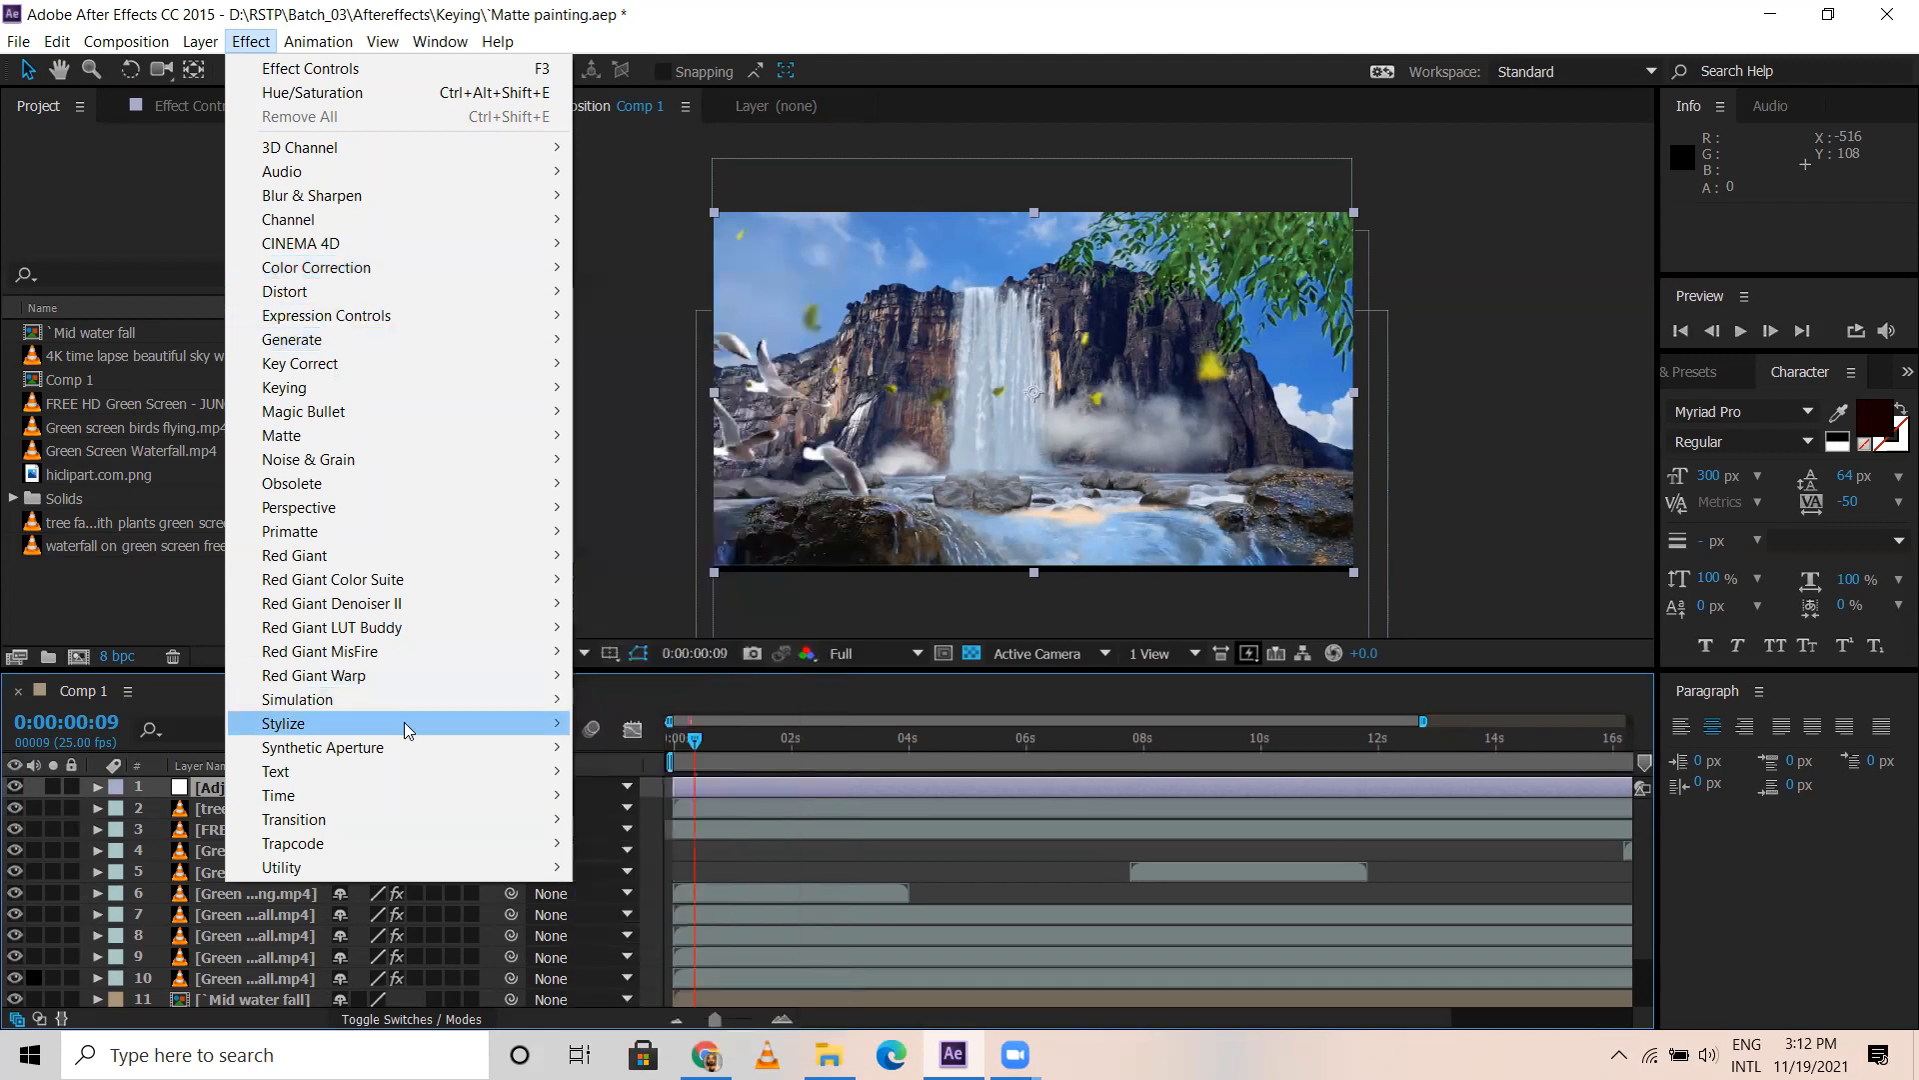
mouse_move(404, 722)
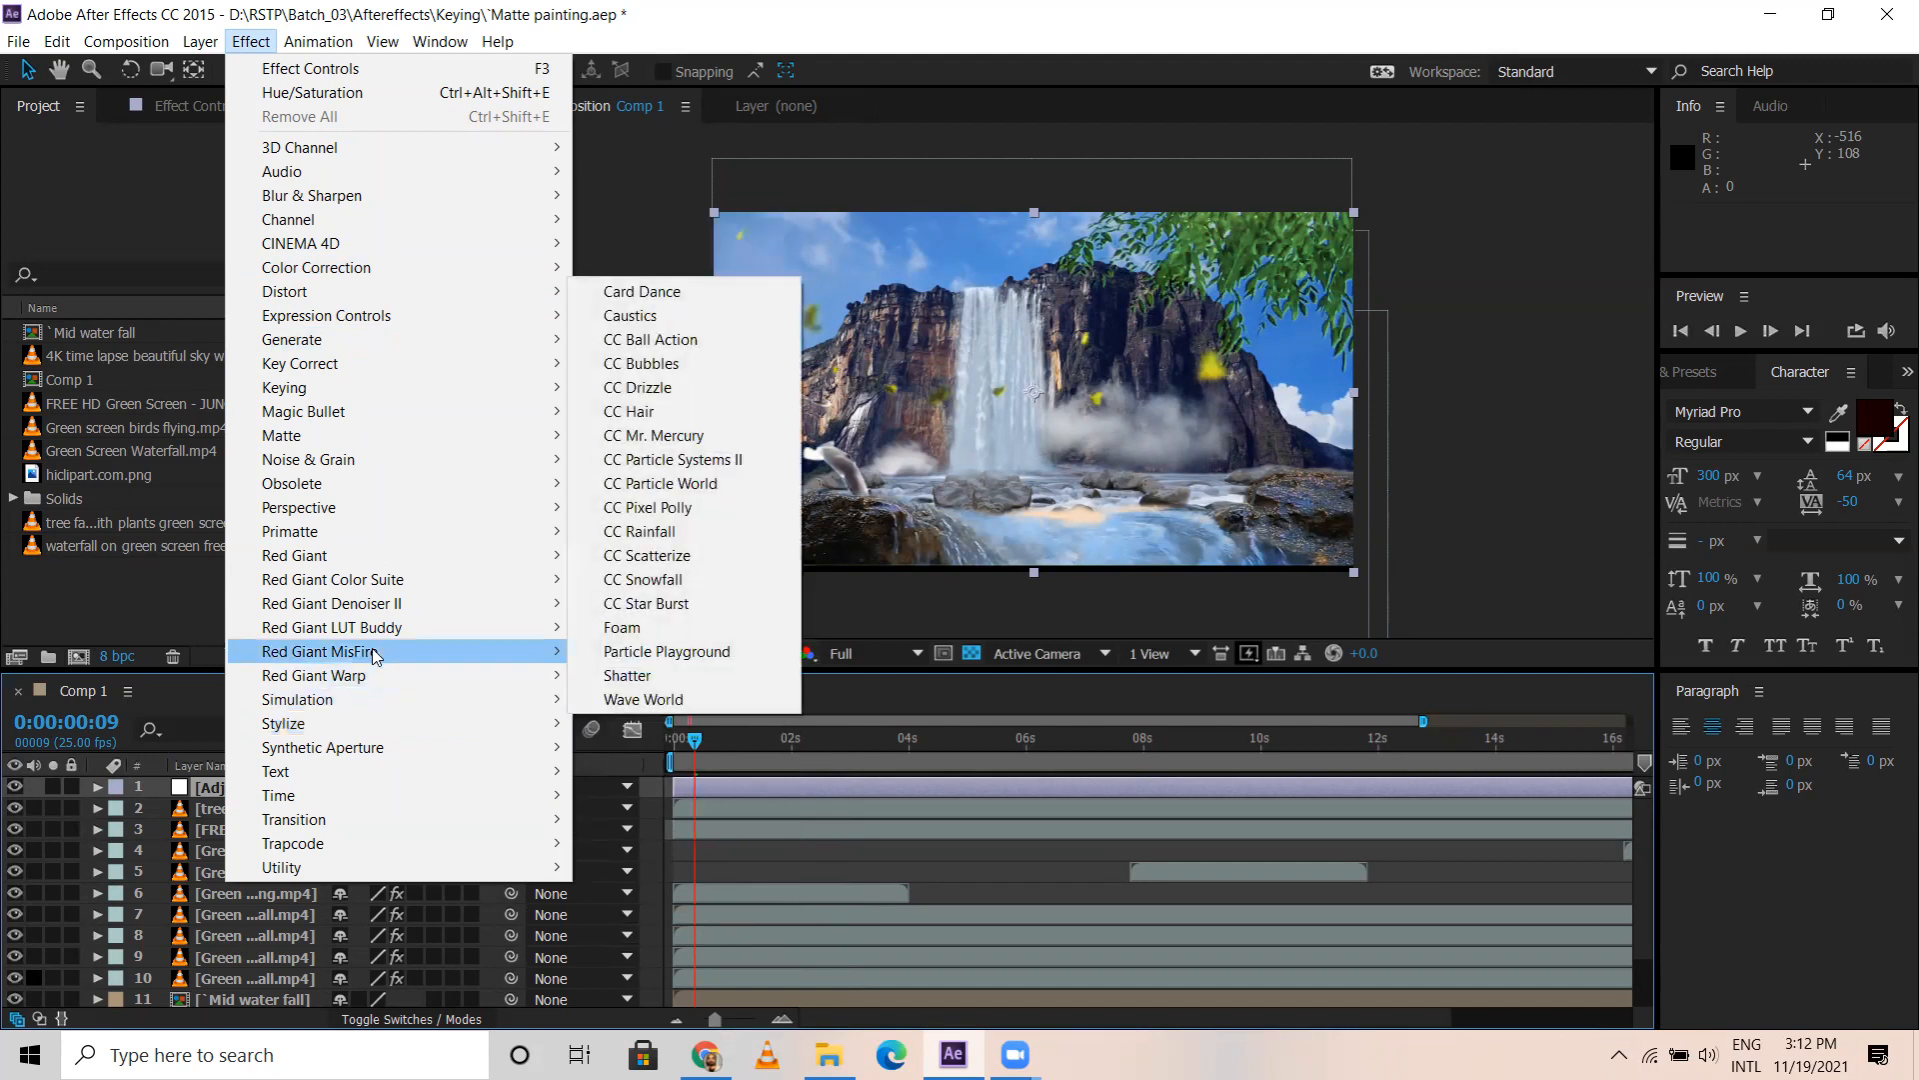
mouse_move(351, 559)
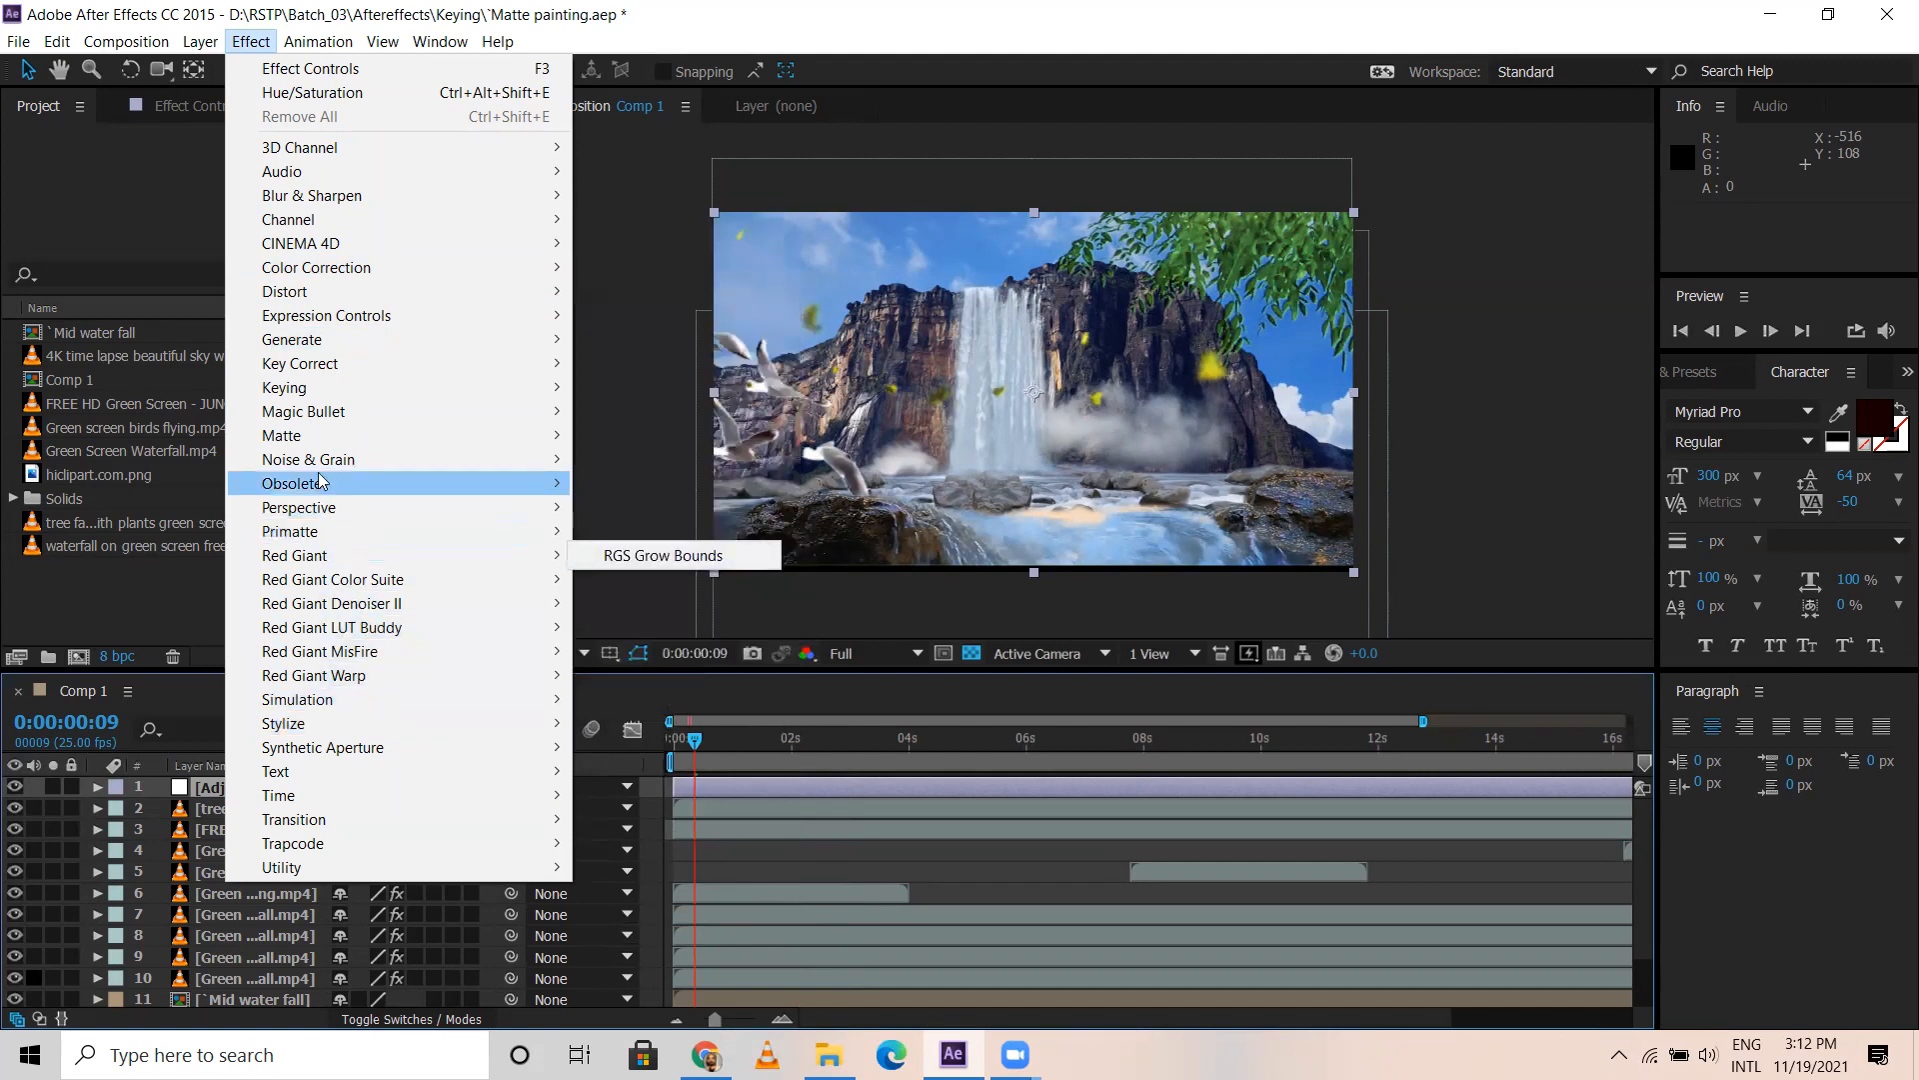
mouse_move(317, 433)
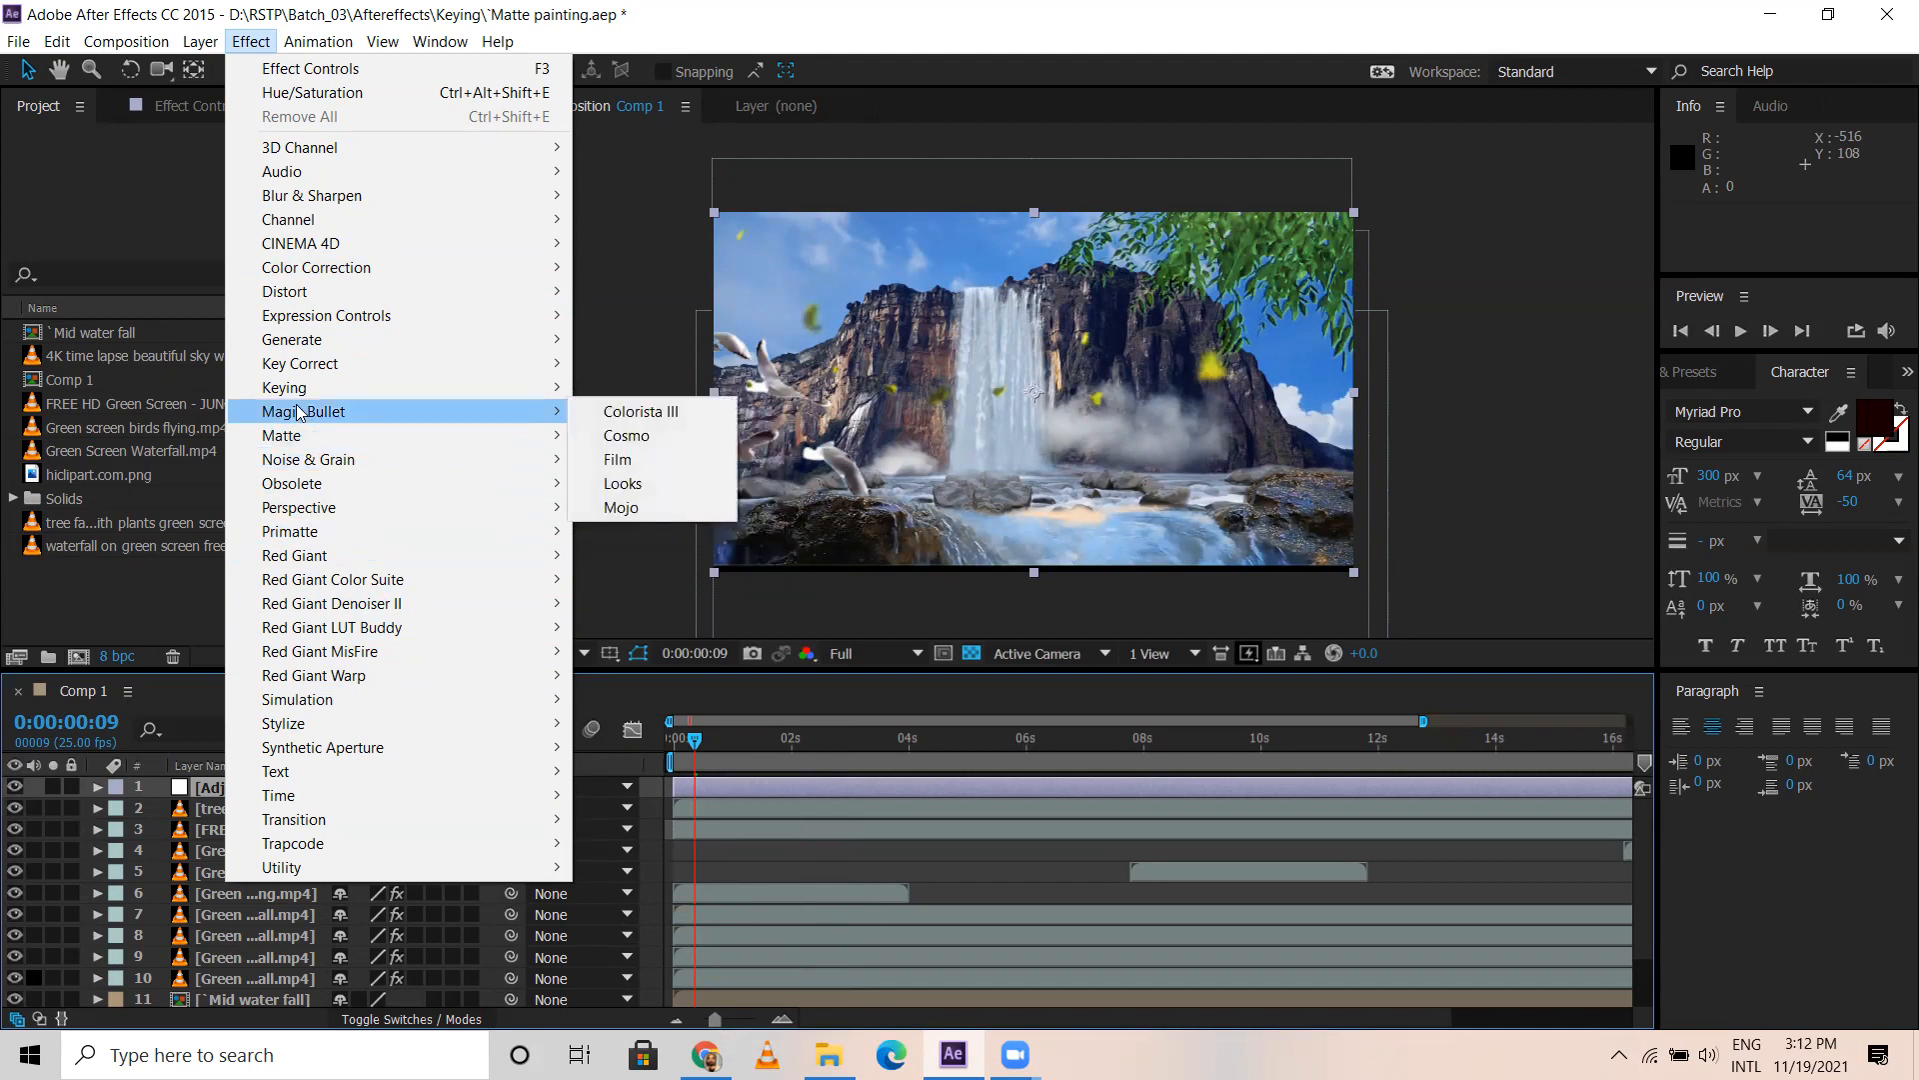
mouse_move(290, 368)
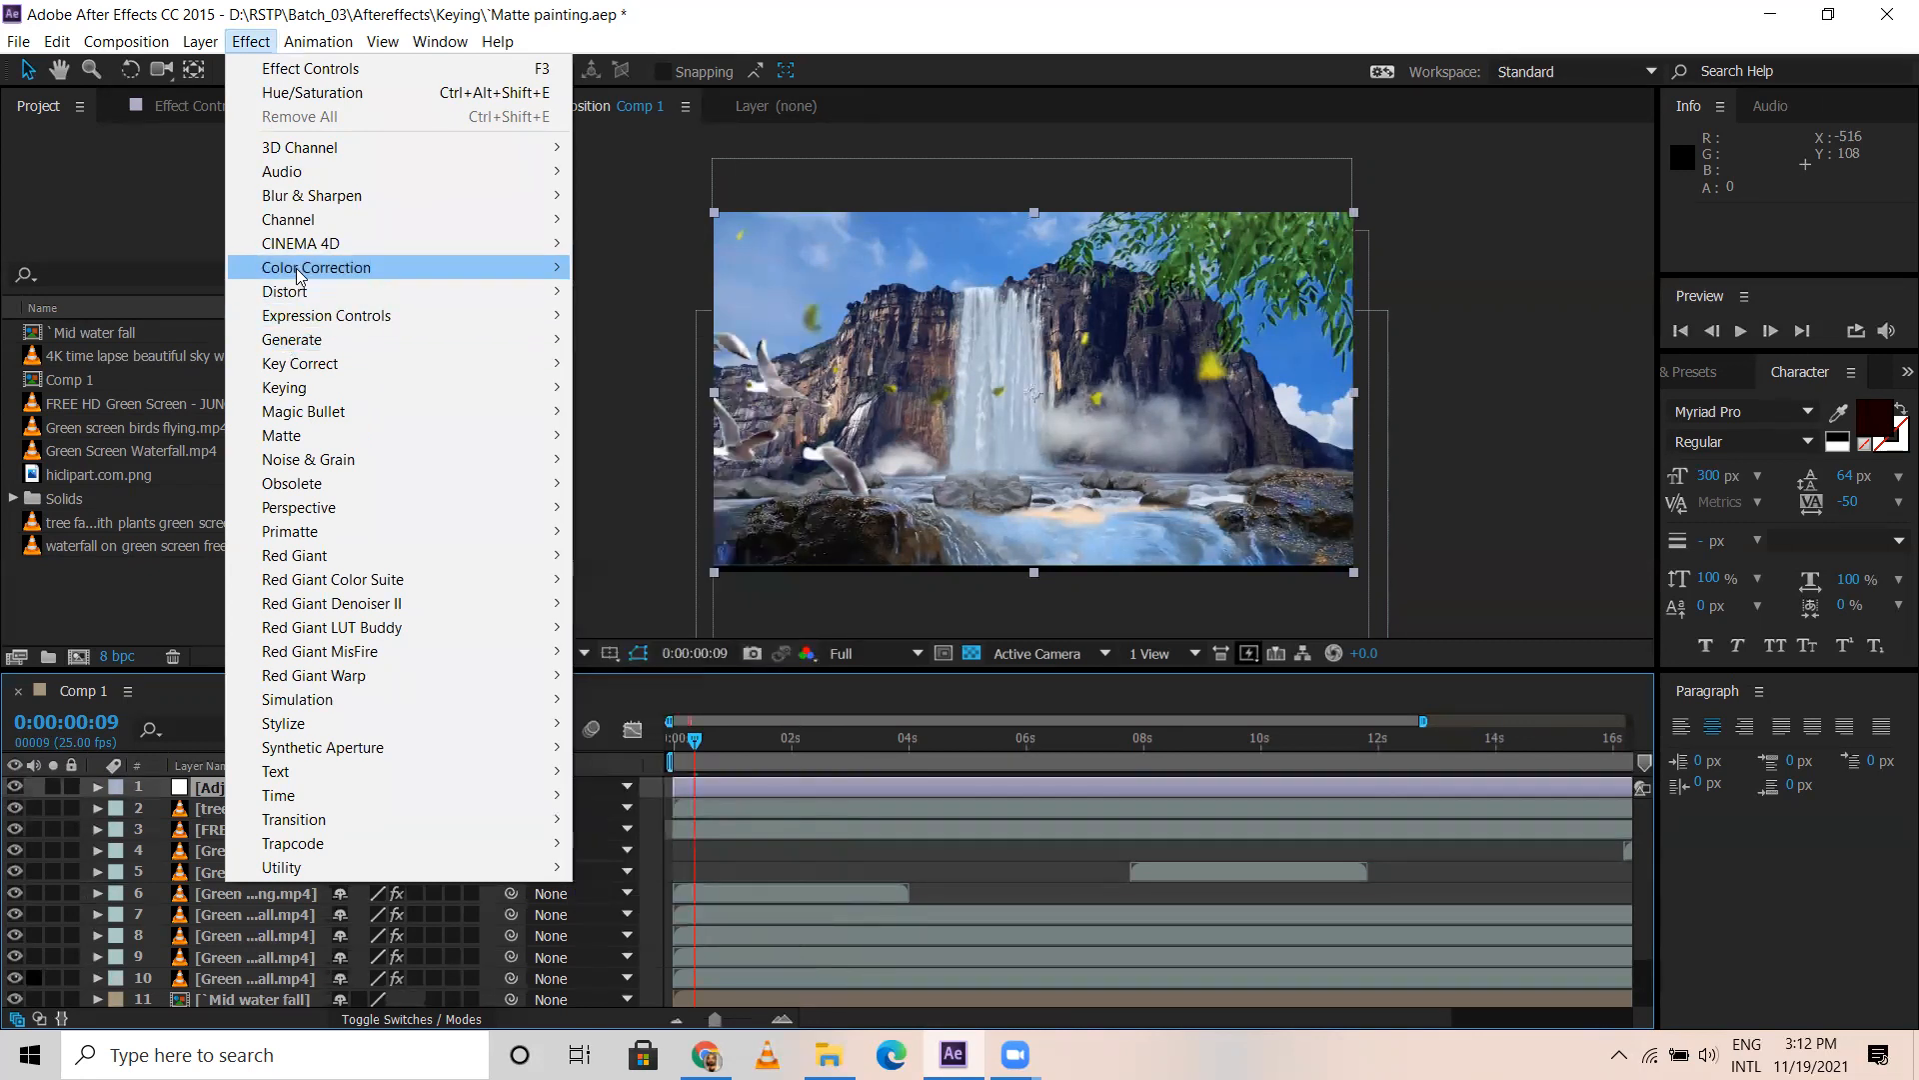
mouse_move(297, 221)
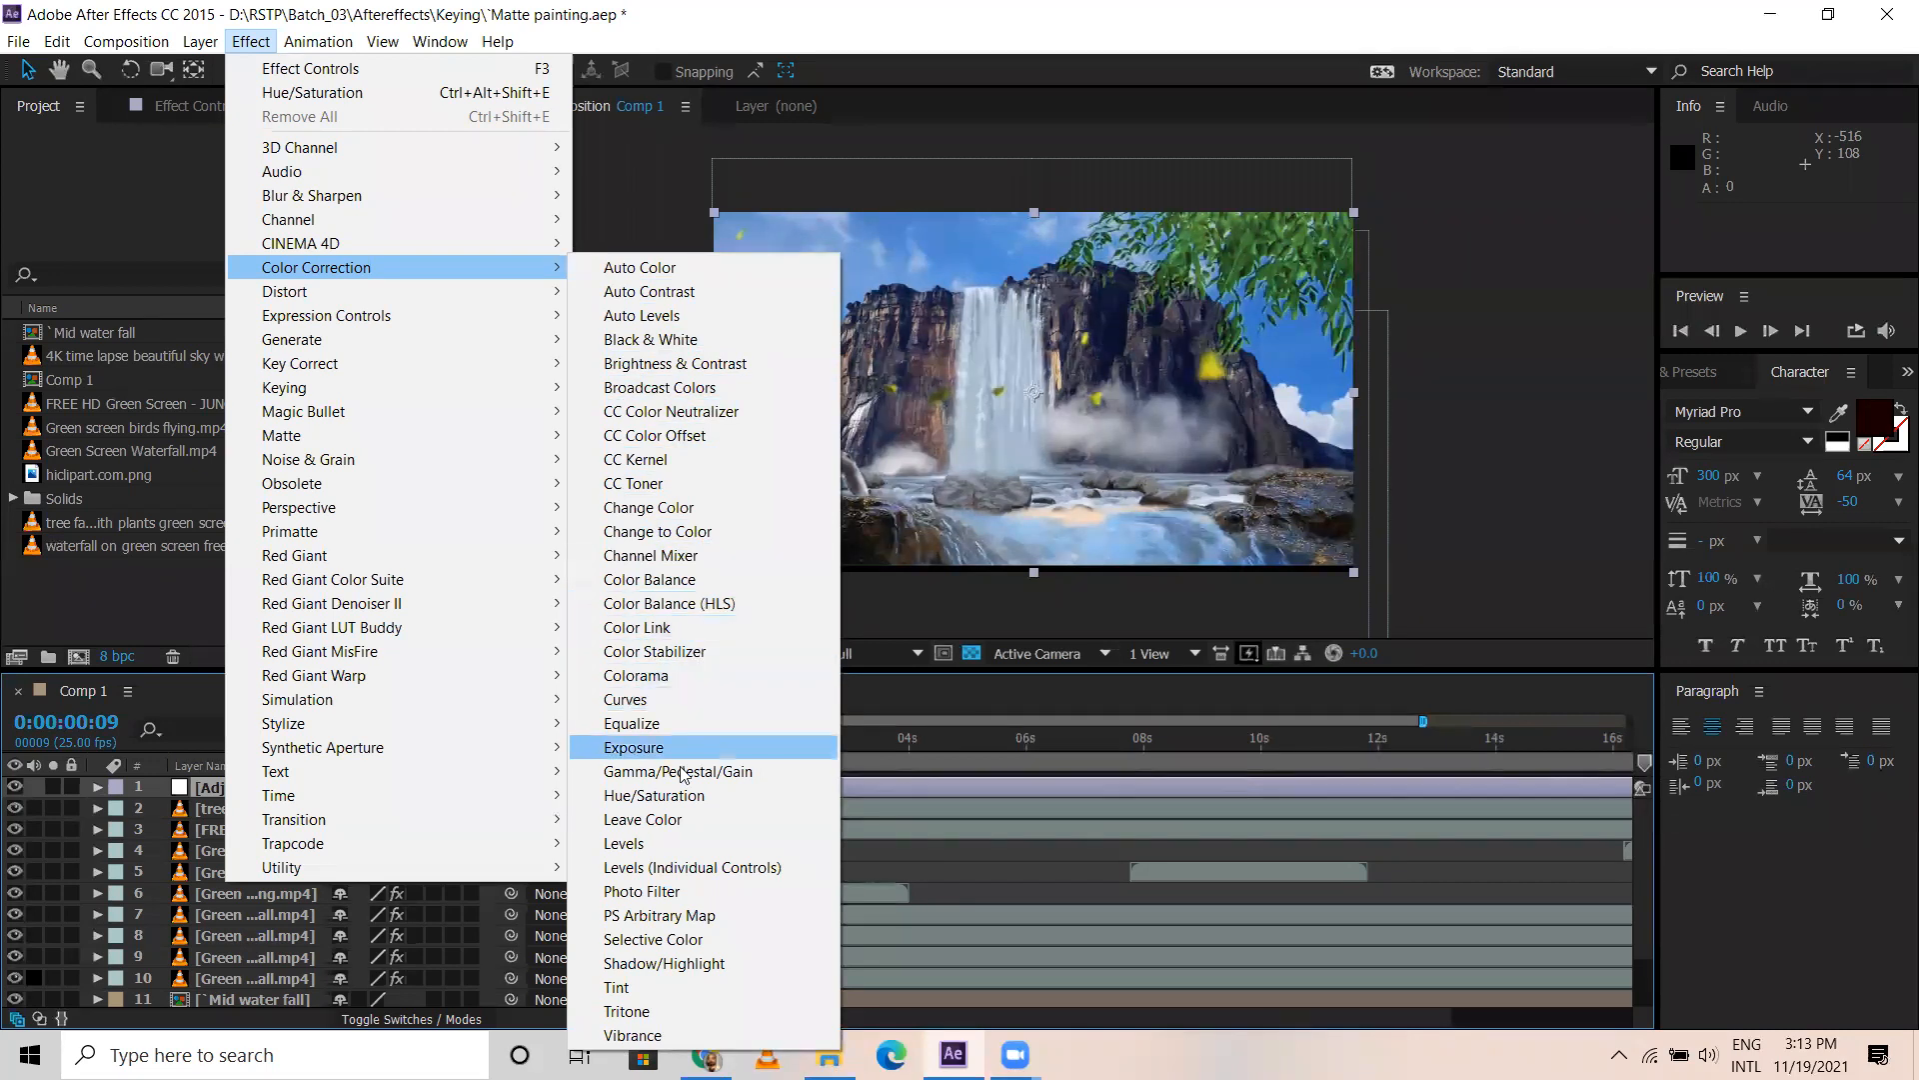
left_click(710, 893)
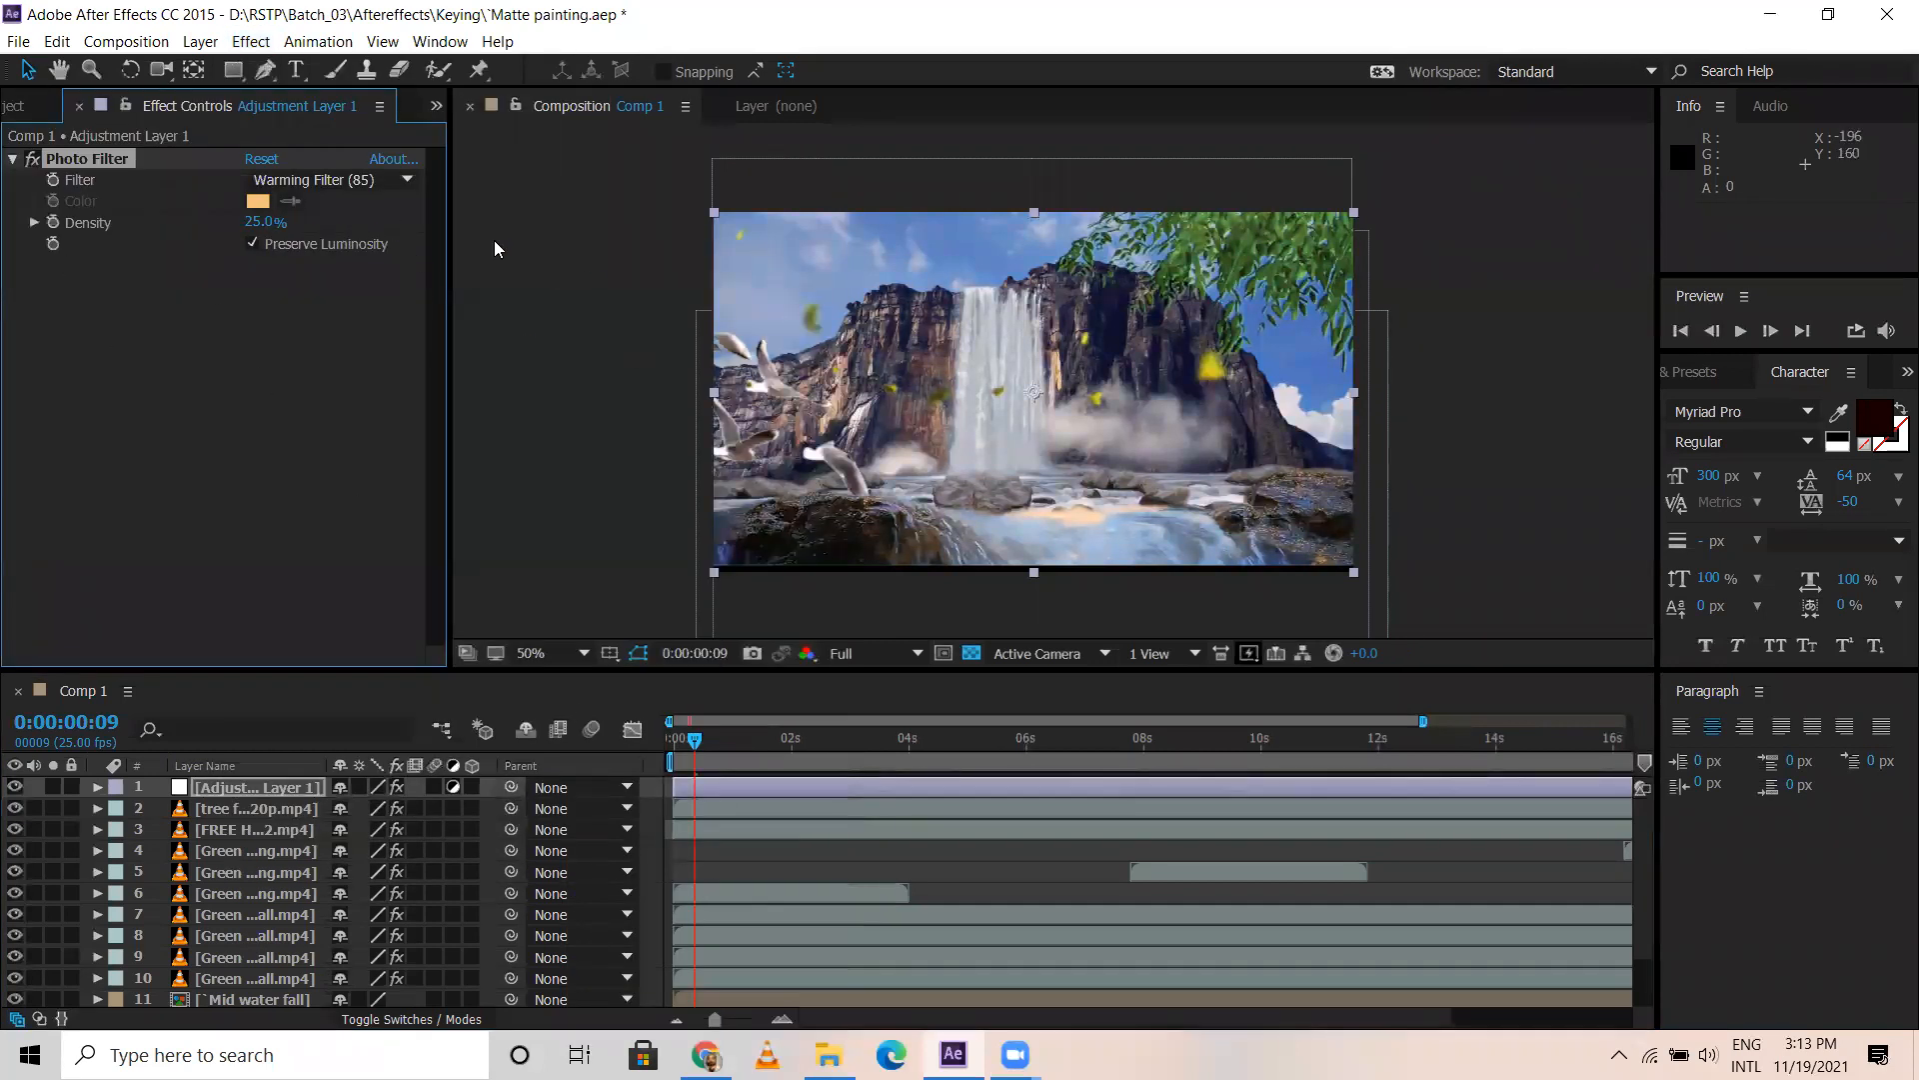
Set the Photo Filter to Warming Filter (LBA) with a Density of 39%
left_click(381, 181)
left_click(365, 236)
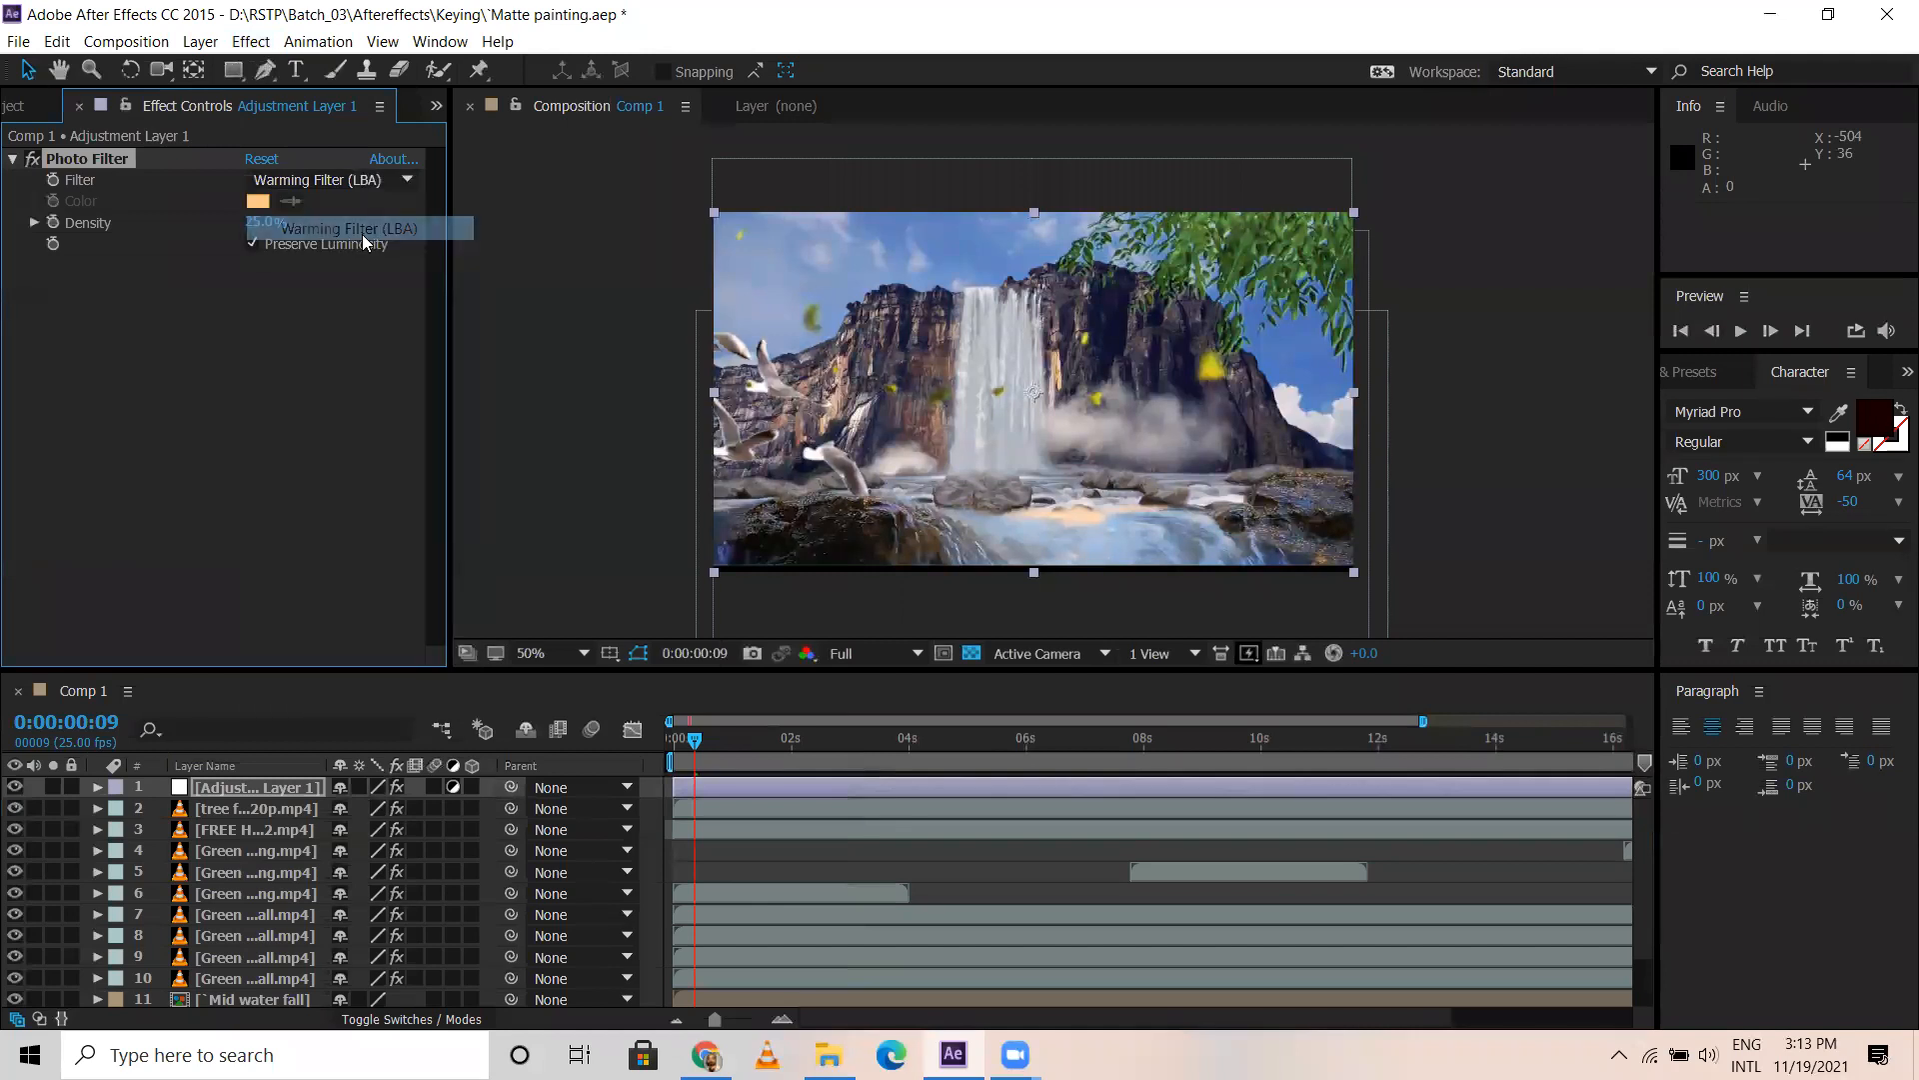
left_click_drag(262, 222, 277, 235)
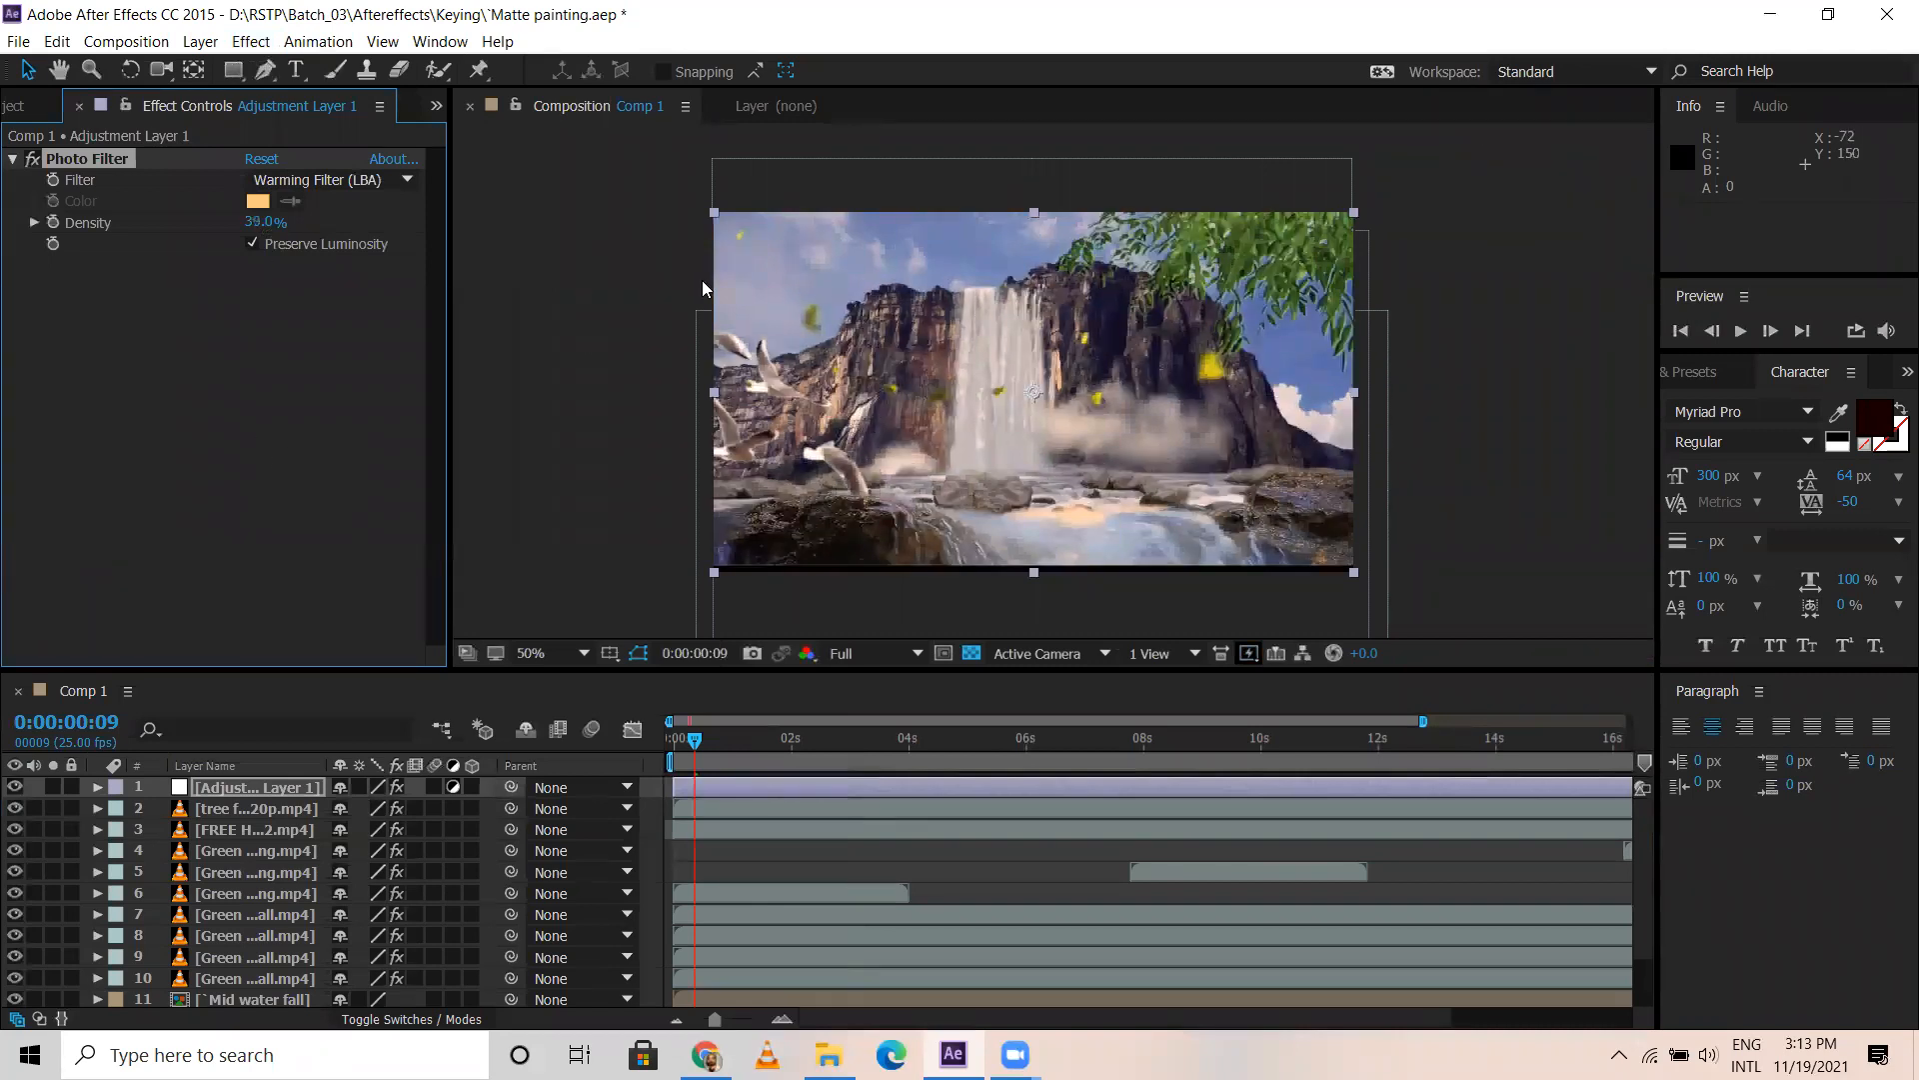
Try the Orange, Blue, Sepia and Magenta presets in the adjustment layer's Photo Filter
left_click(372, 180)
left_click(342, 372)
left_click(334, 178)
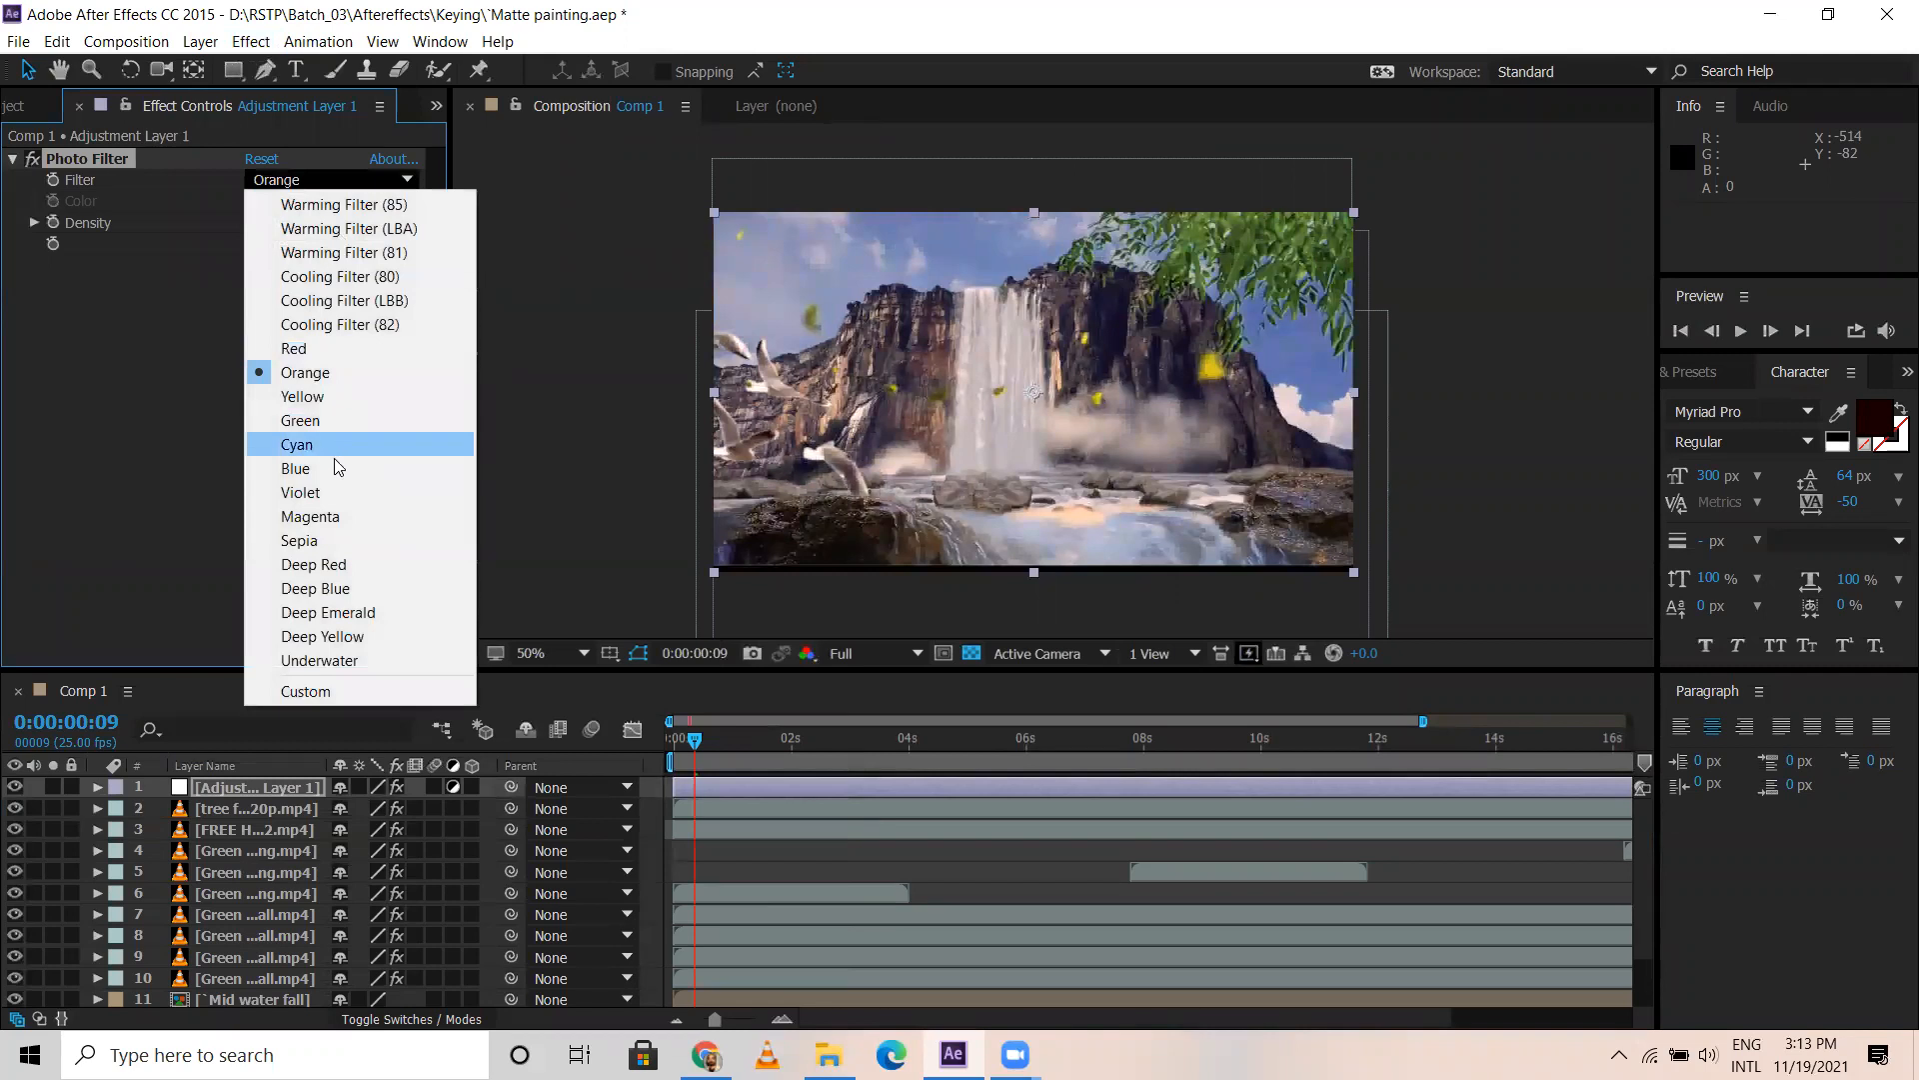
left_click(340, 467)
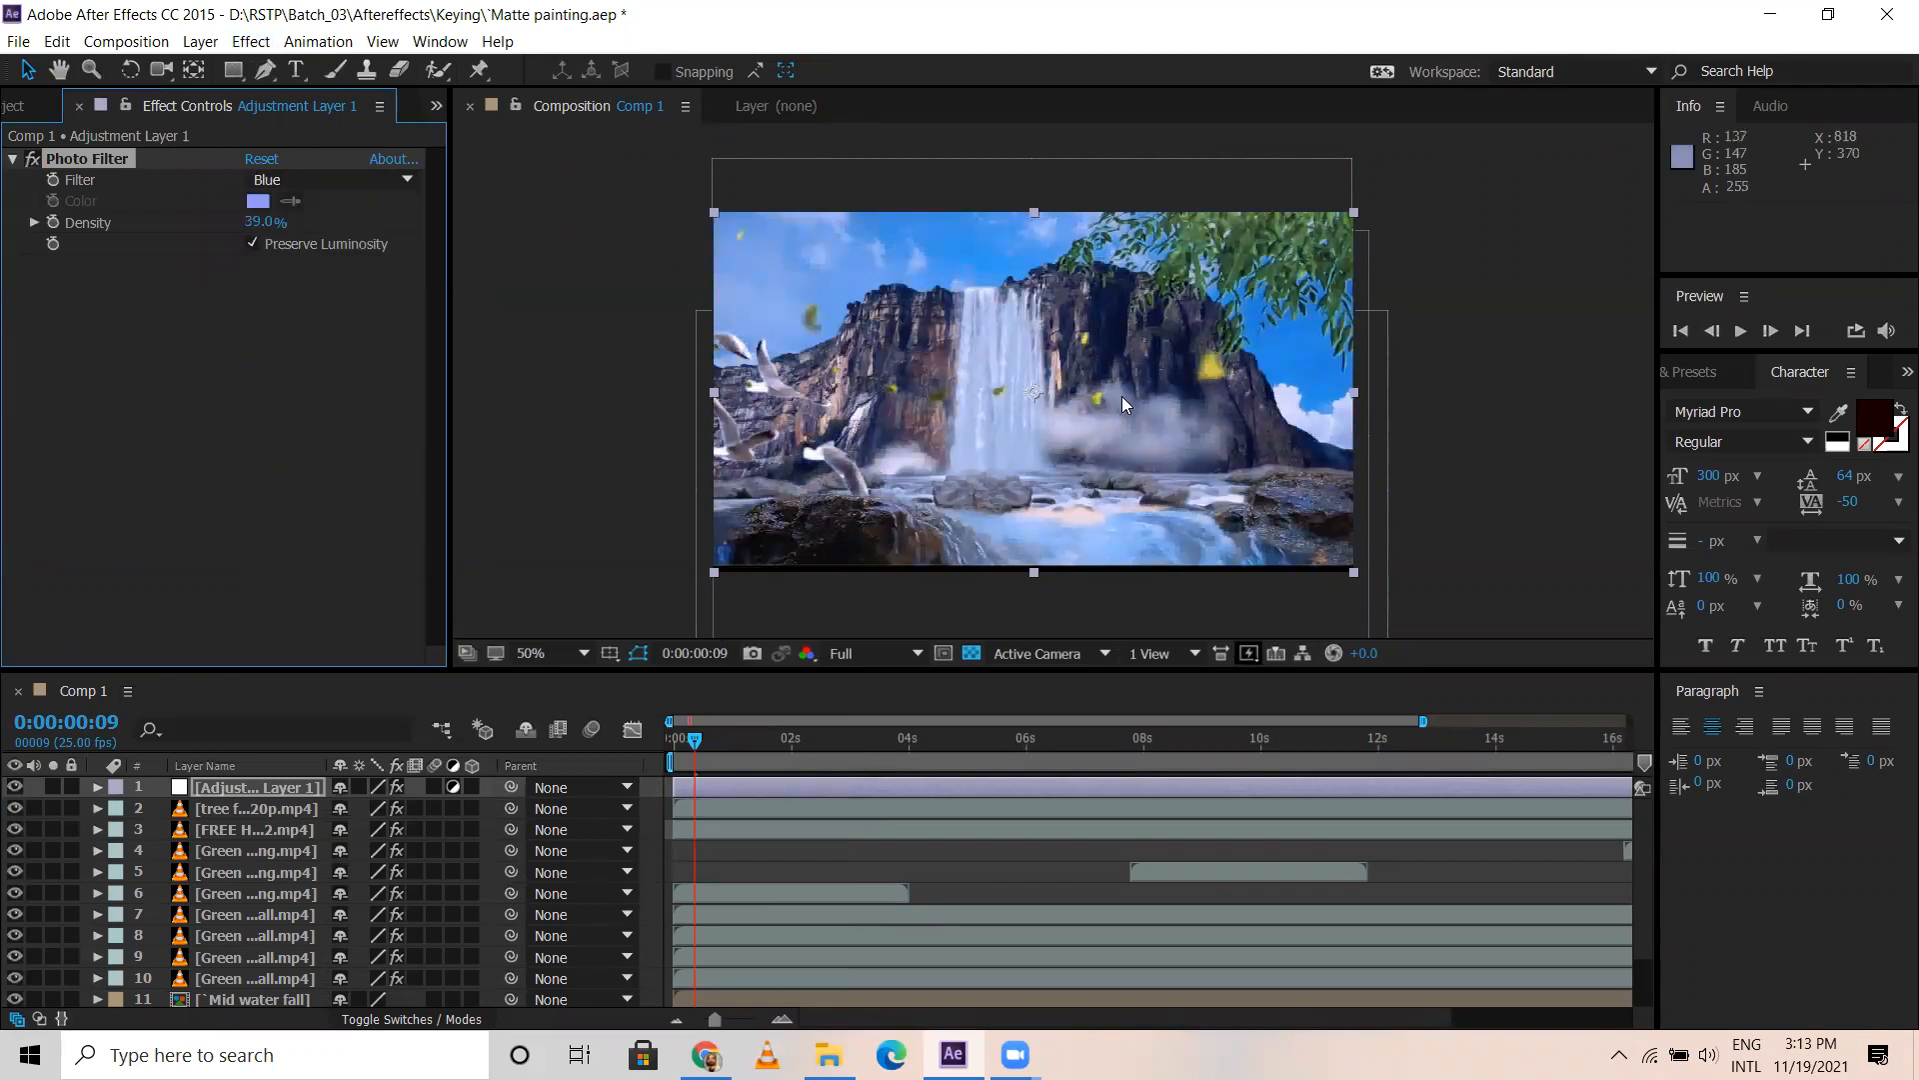
left_click(308, 178)
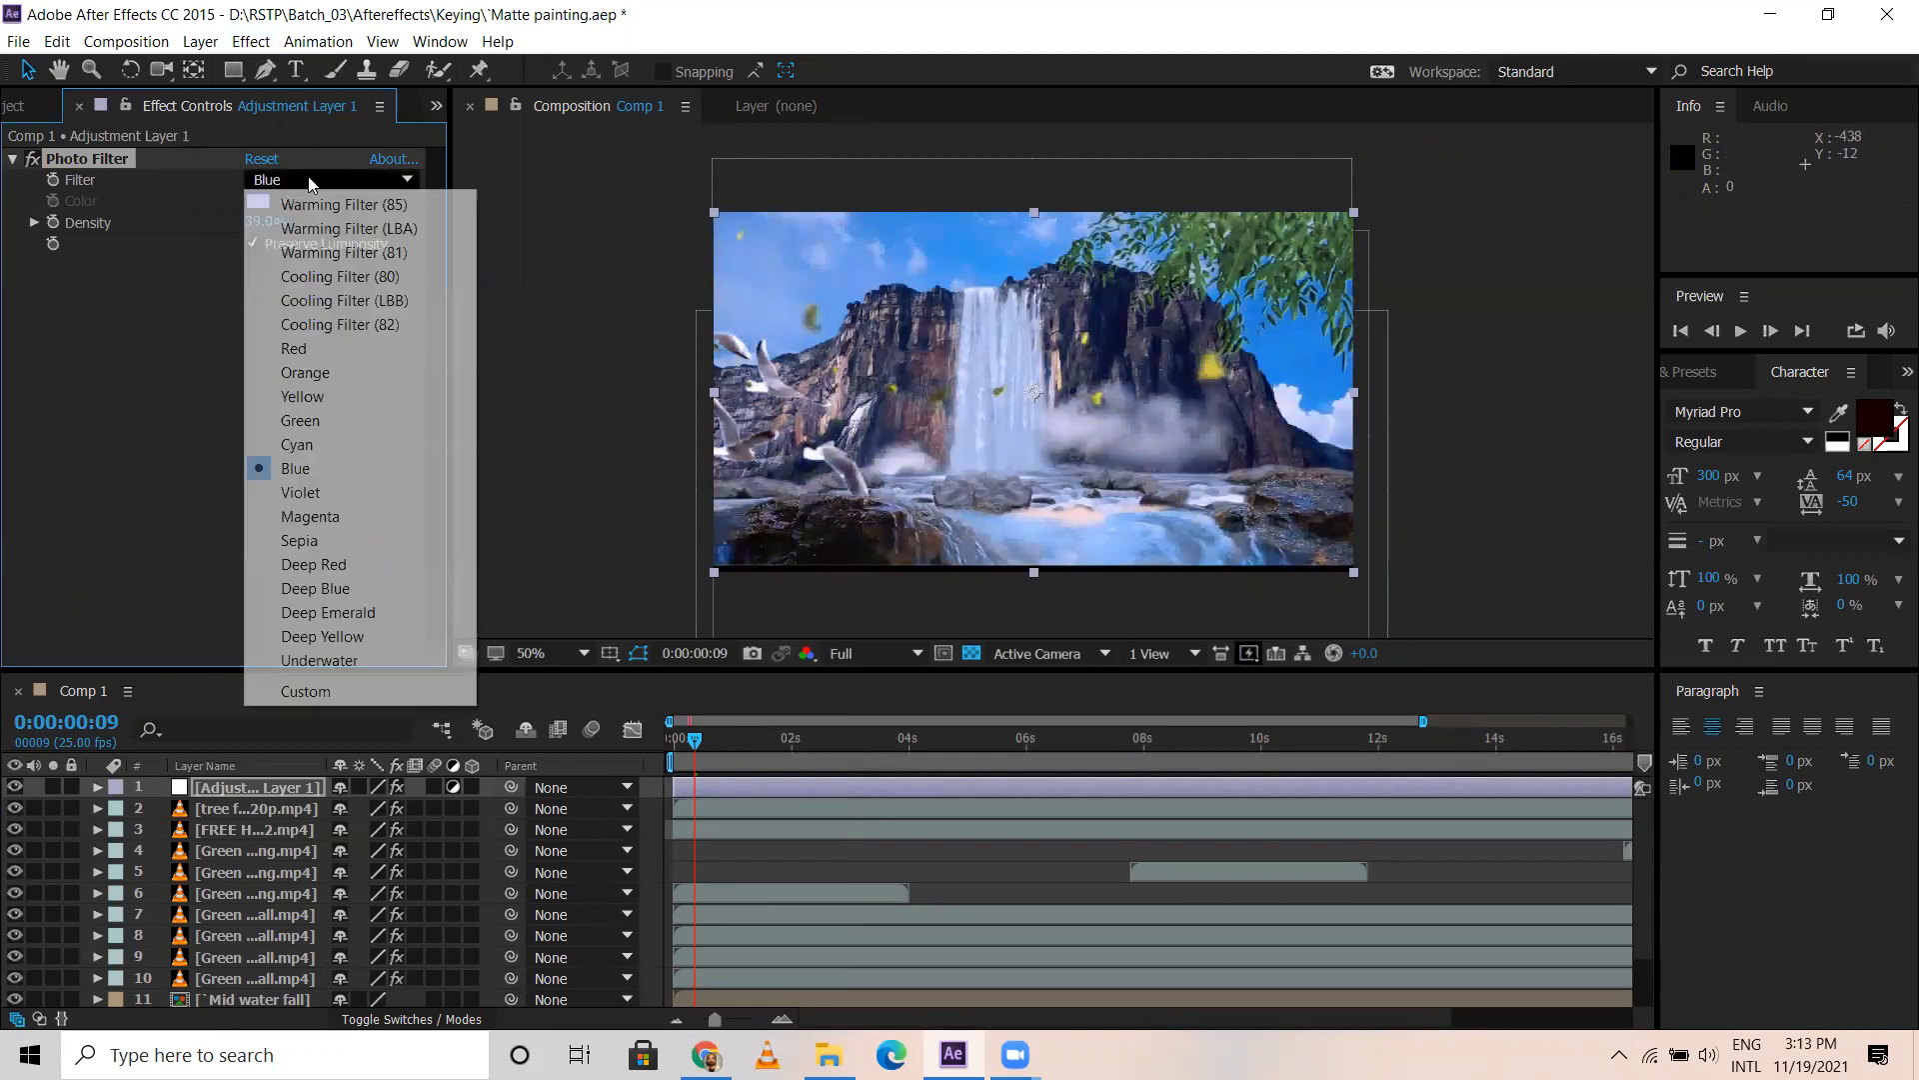
left_click(328, 542)
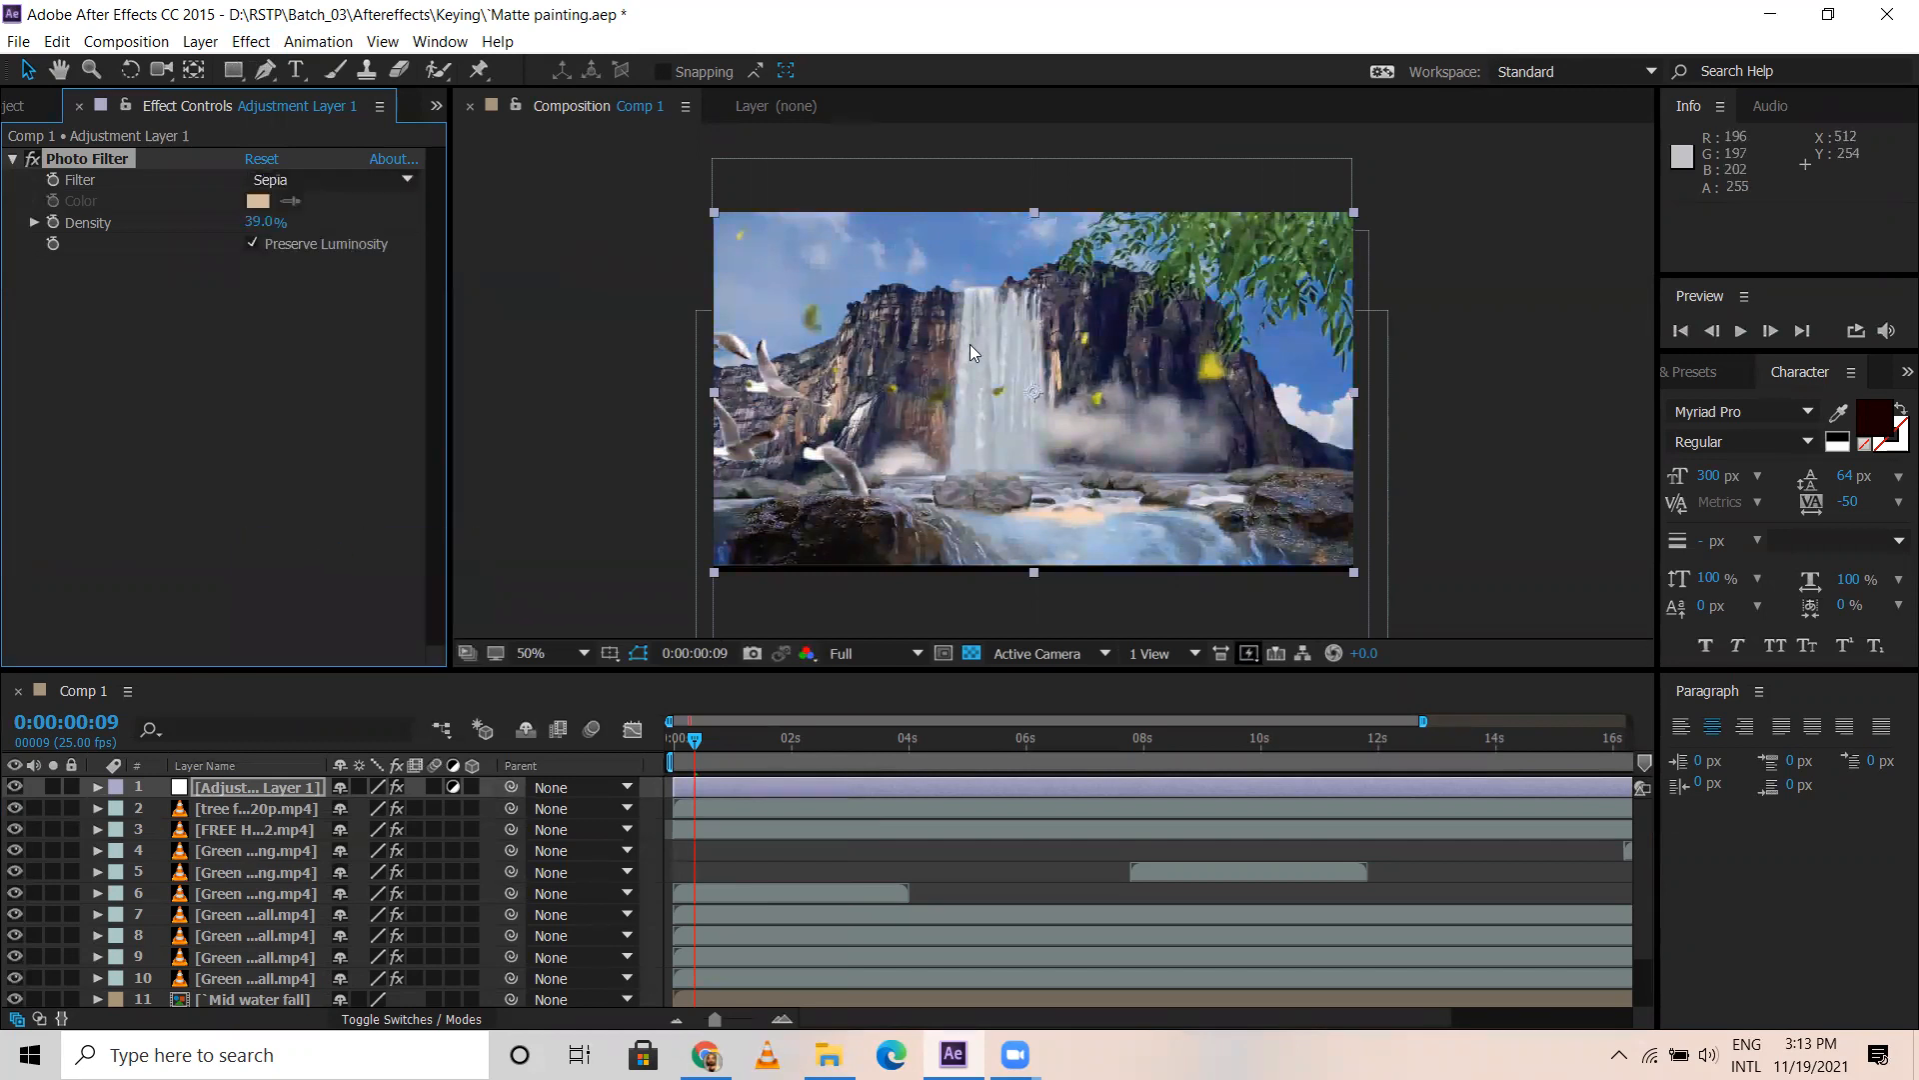
left_click(353, 179)
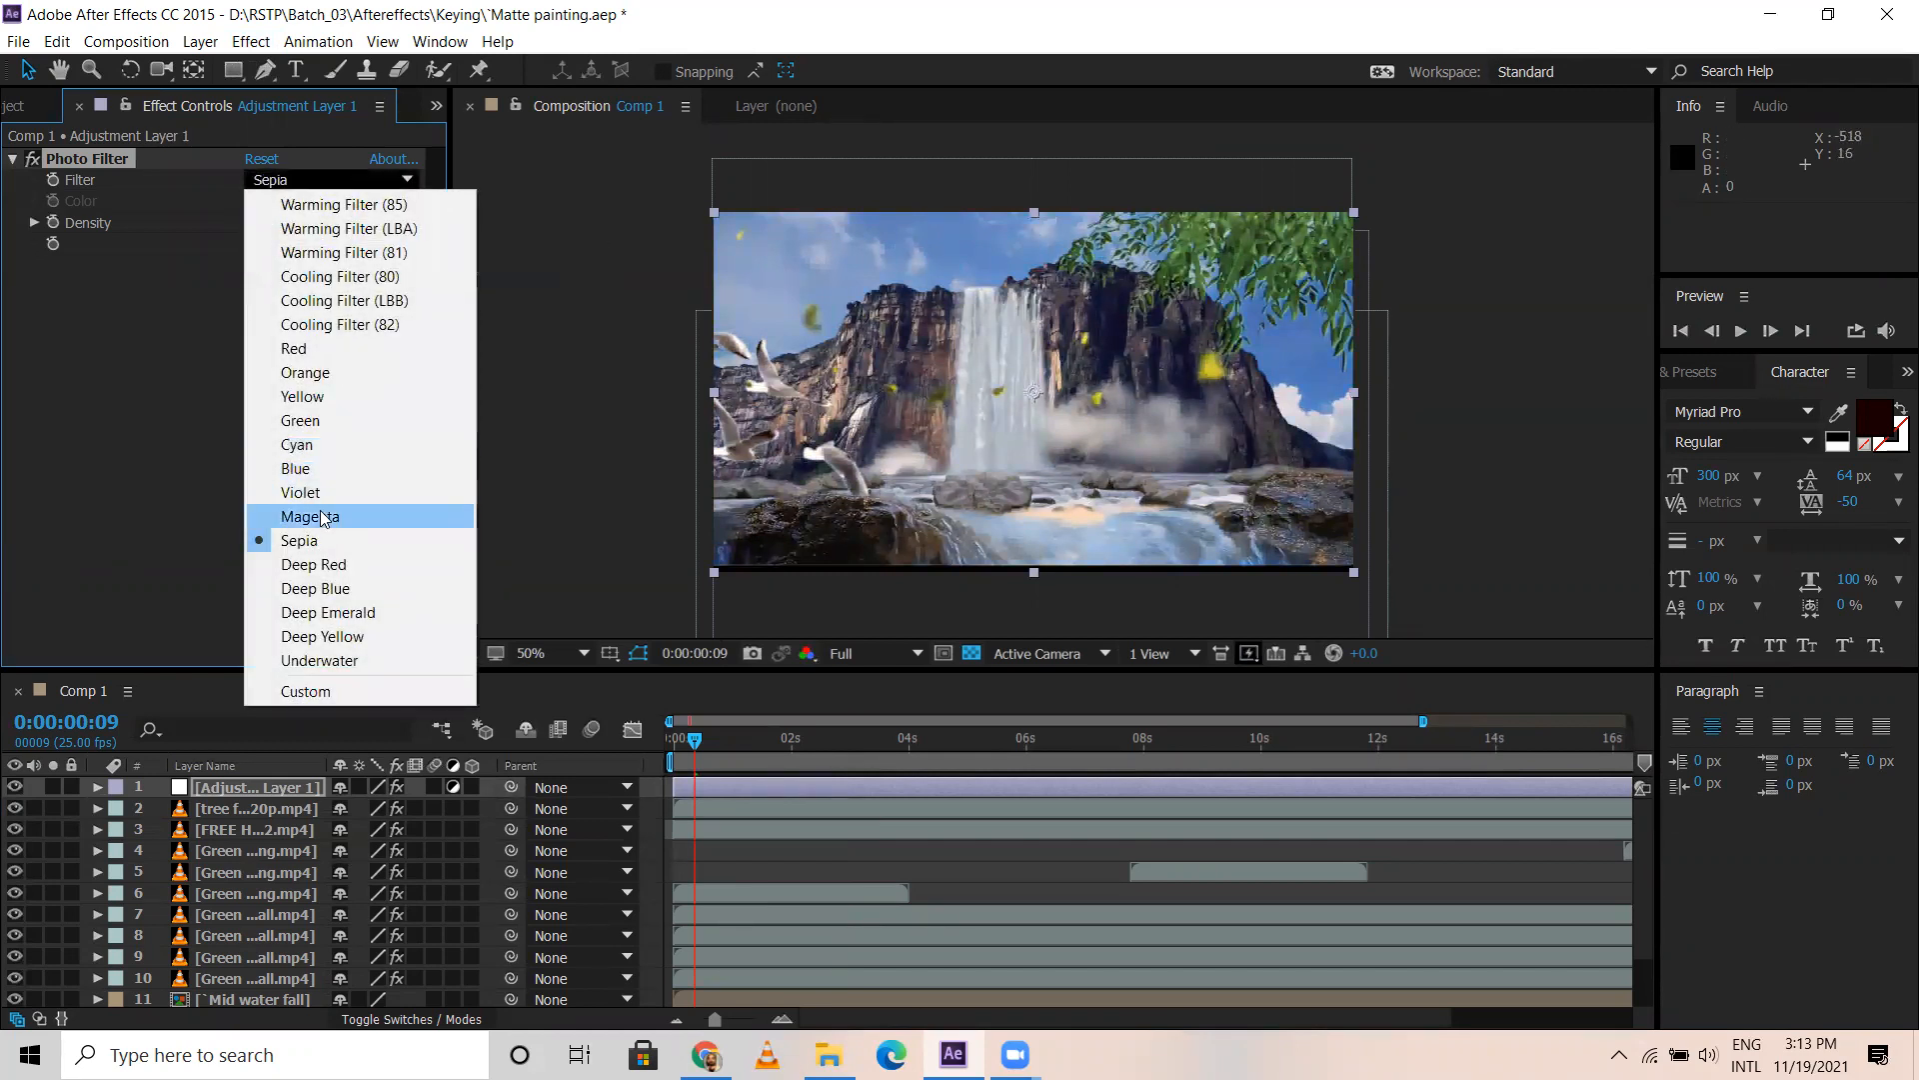
left_click(325, 510)
Raise the Photo Filter's Density to 100% and try the Cyan, Deep Yellow and Underwater presets
mouse_move(252, 229)
left_mouse_down()
mouse_move(408, 260)
mouse_move(249, 229)
left_mouse_up()
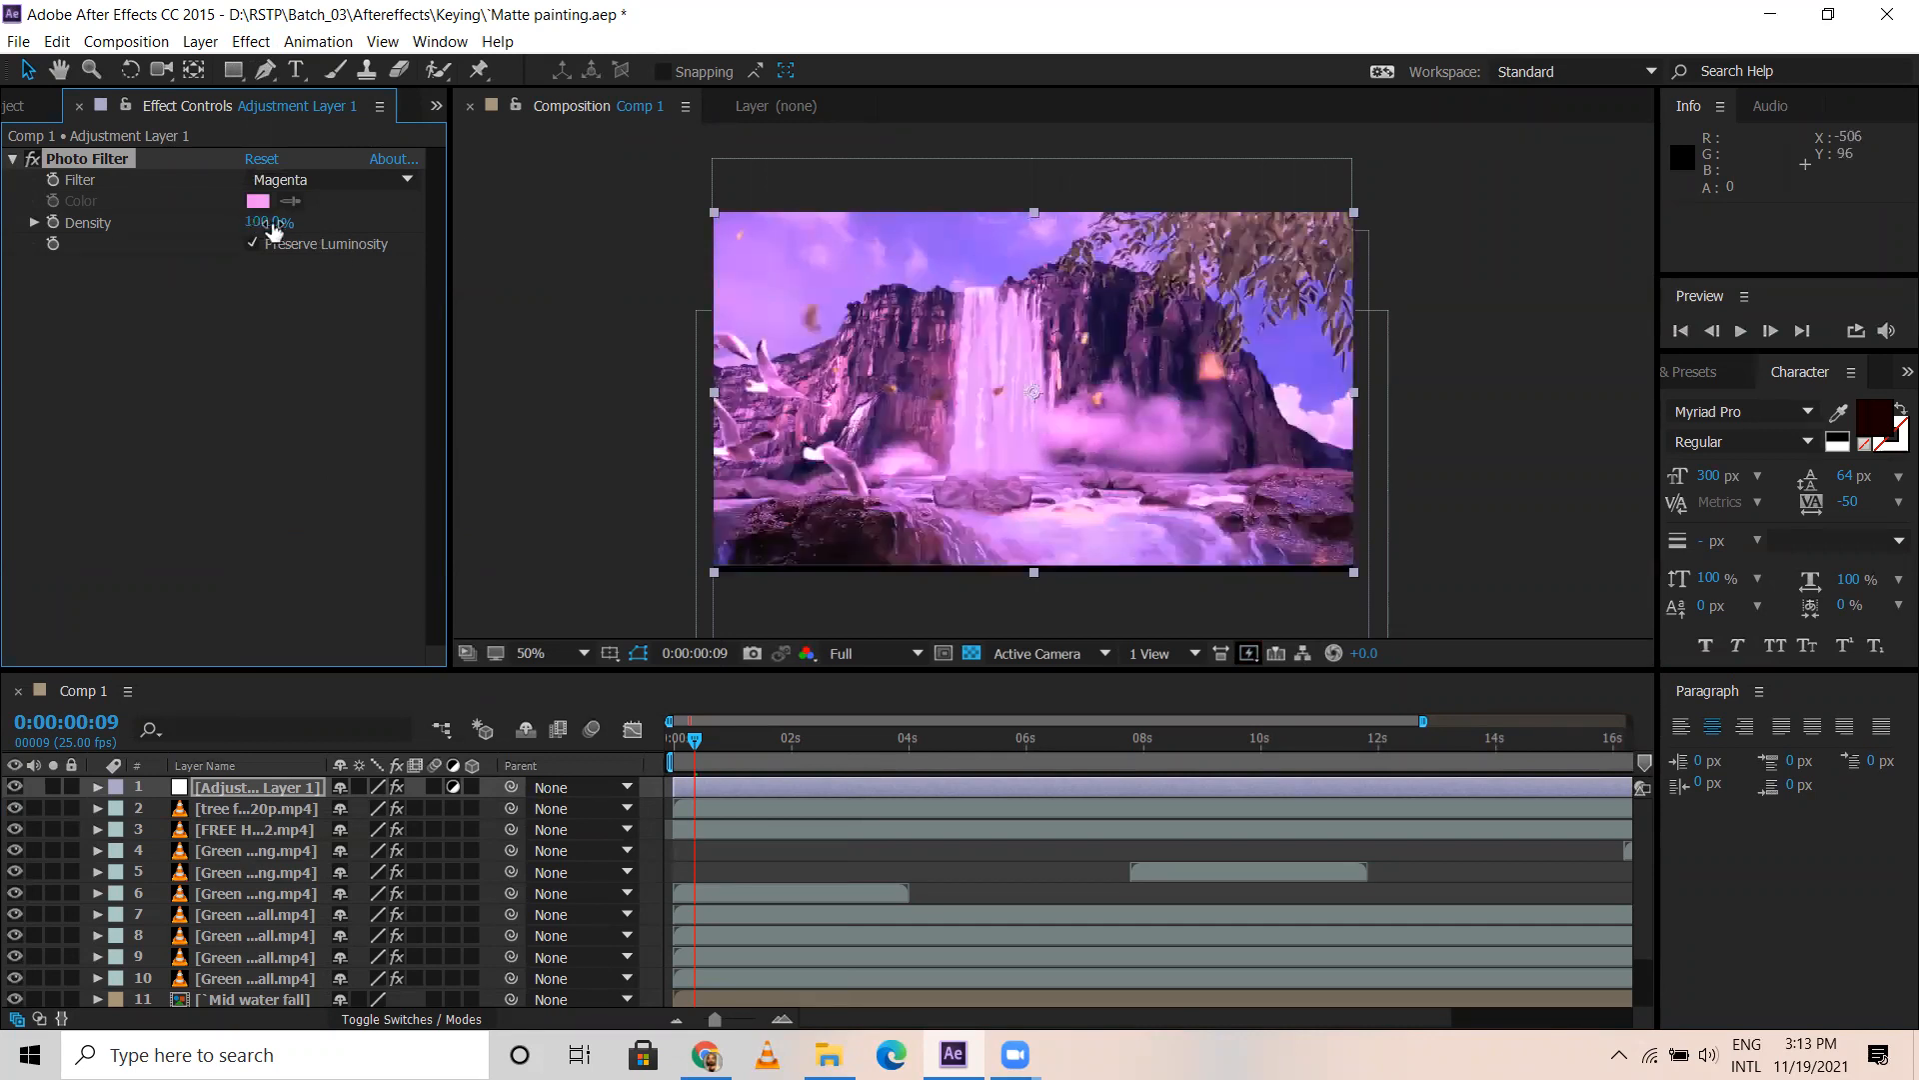
left_click(323, 180)
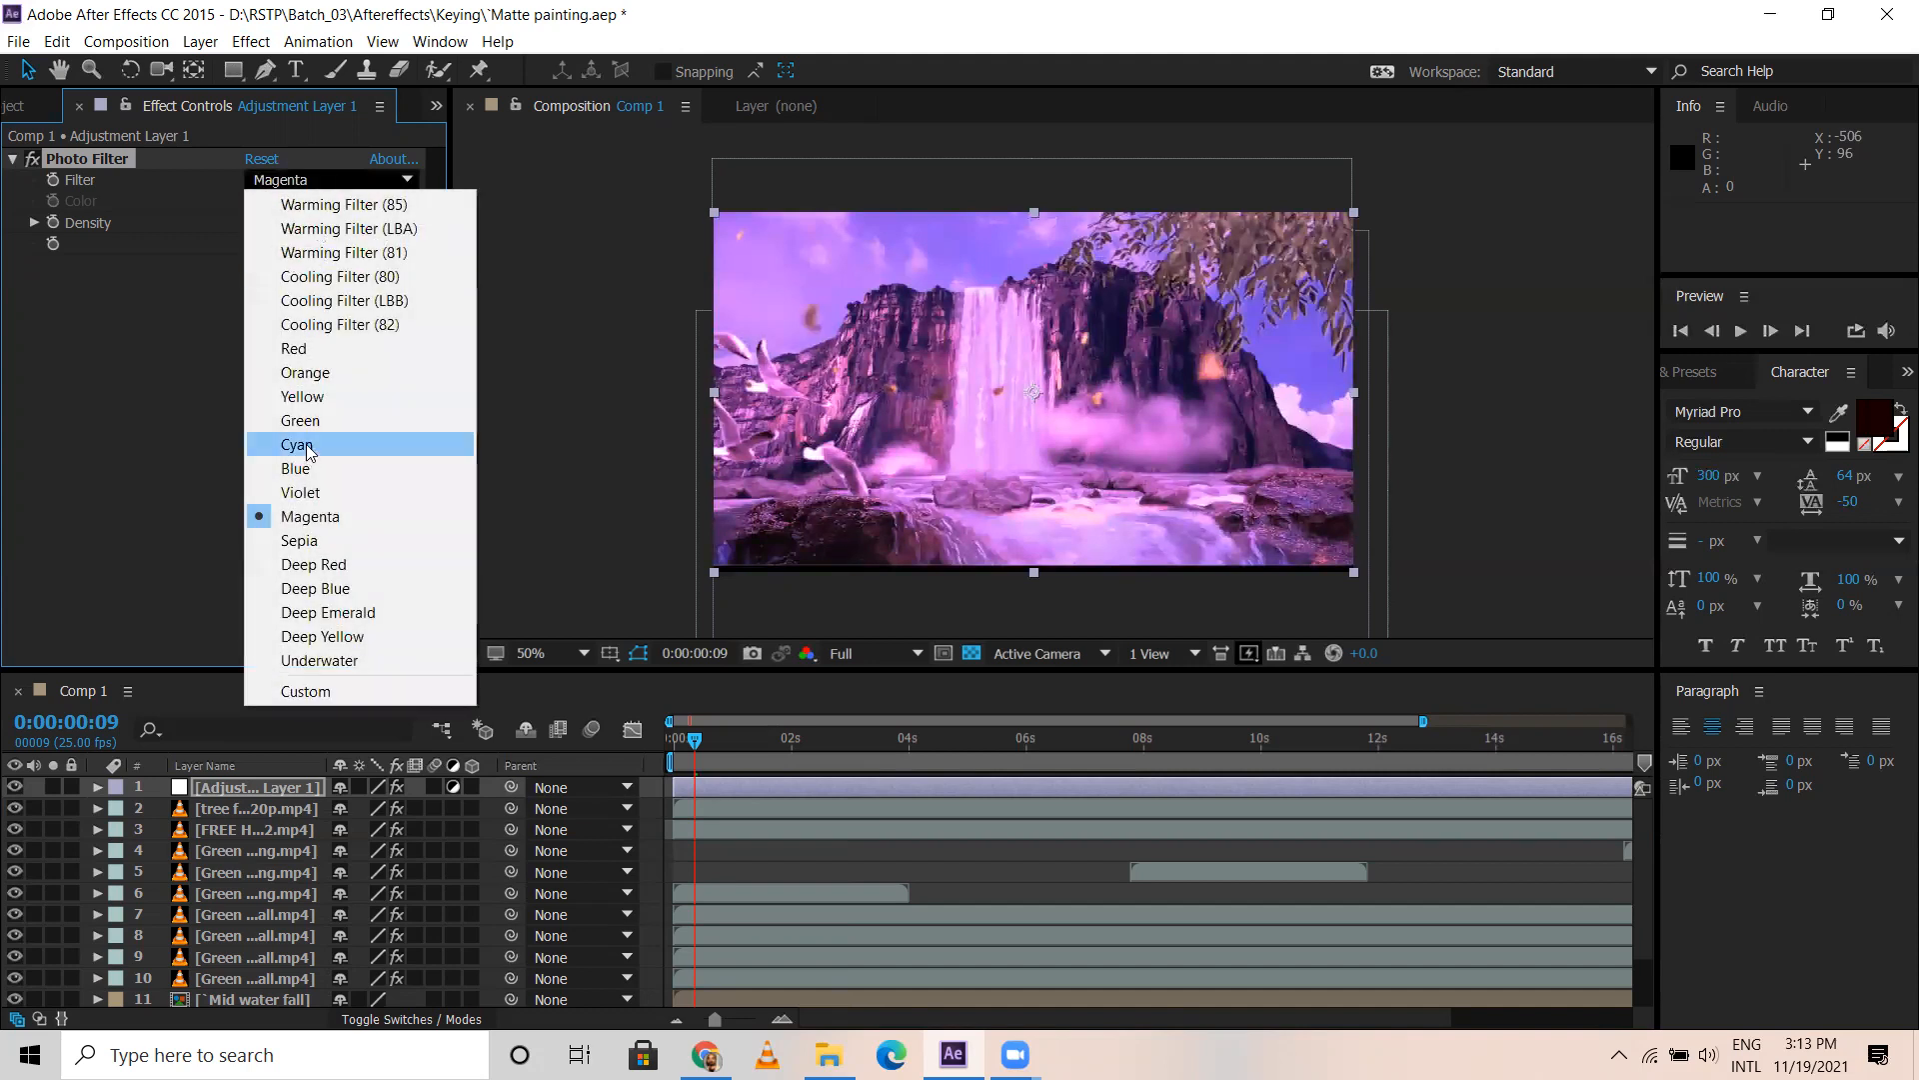
left_click(306, 446)
left_click(296, 184)
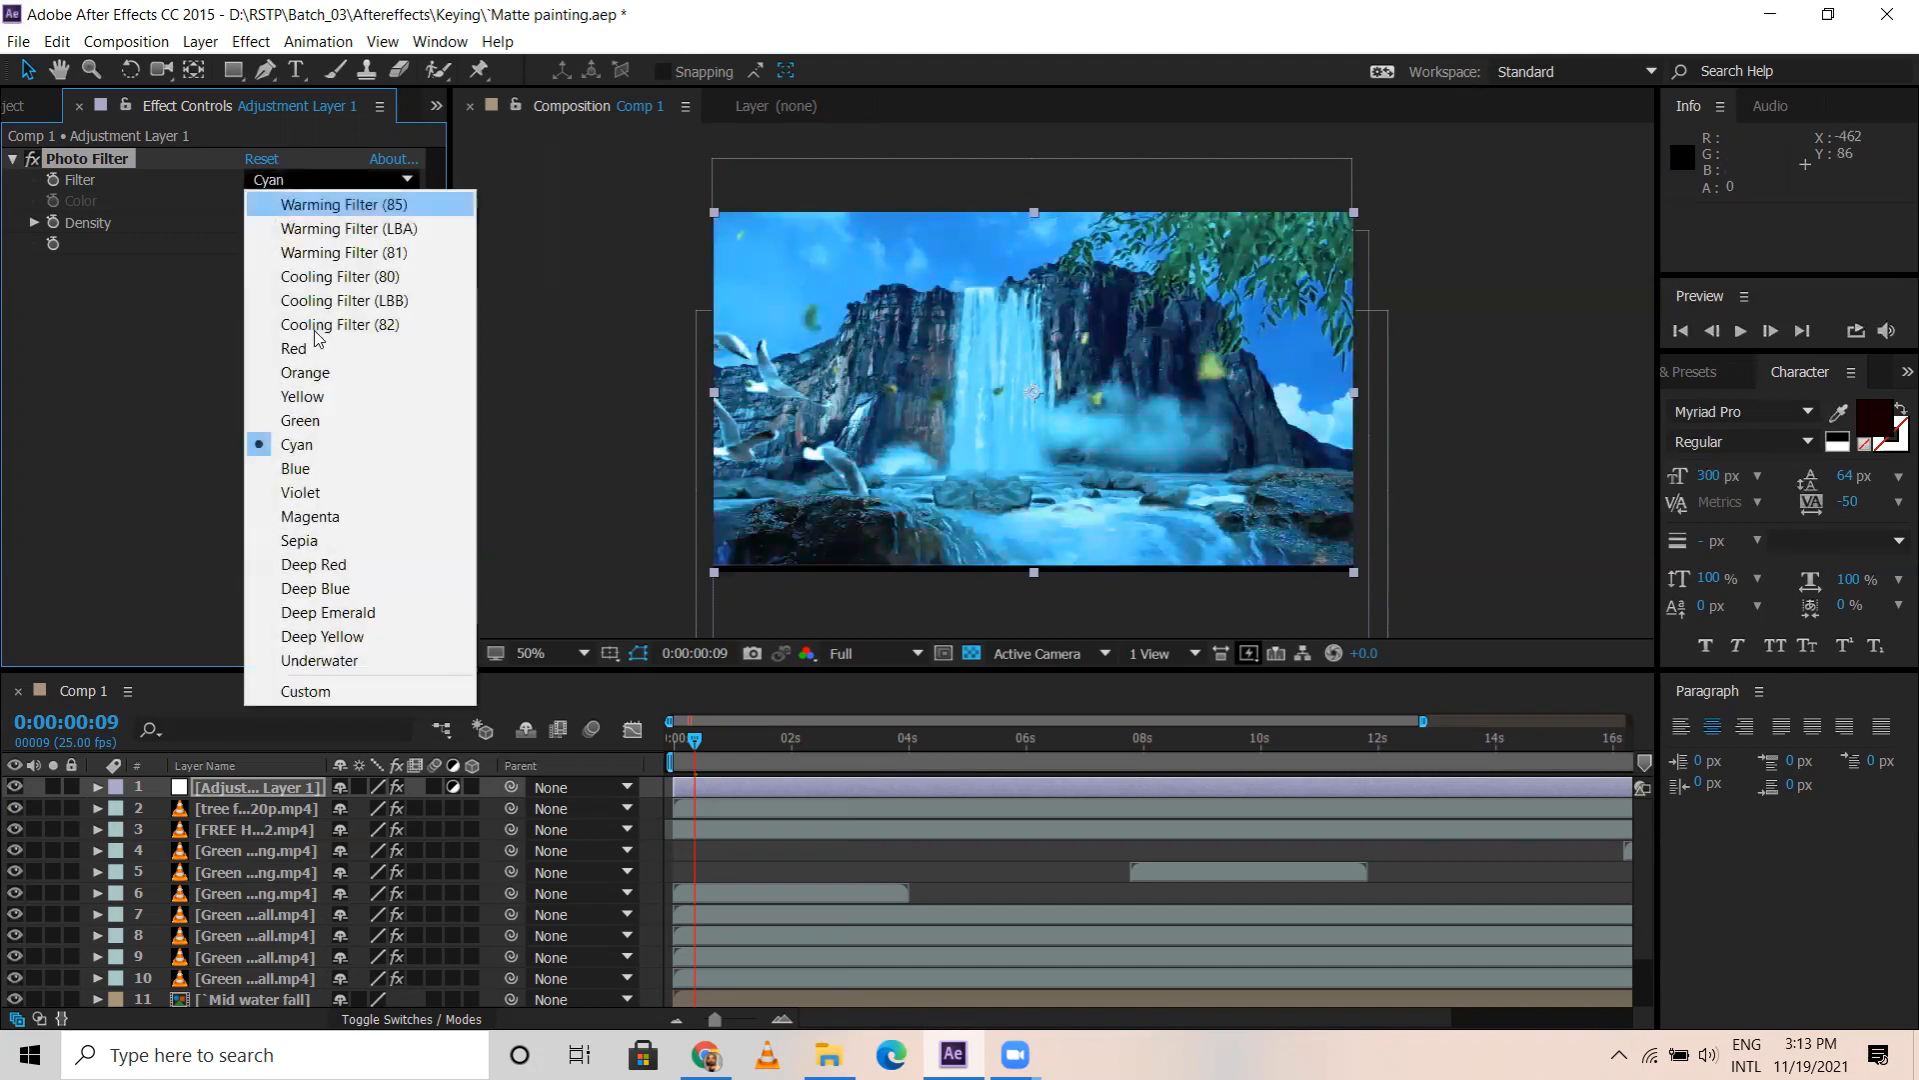
left_click(322, 636)
left_click(348, 181)
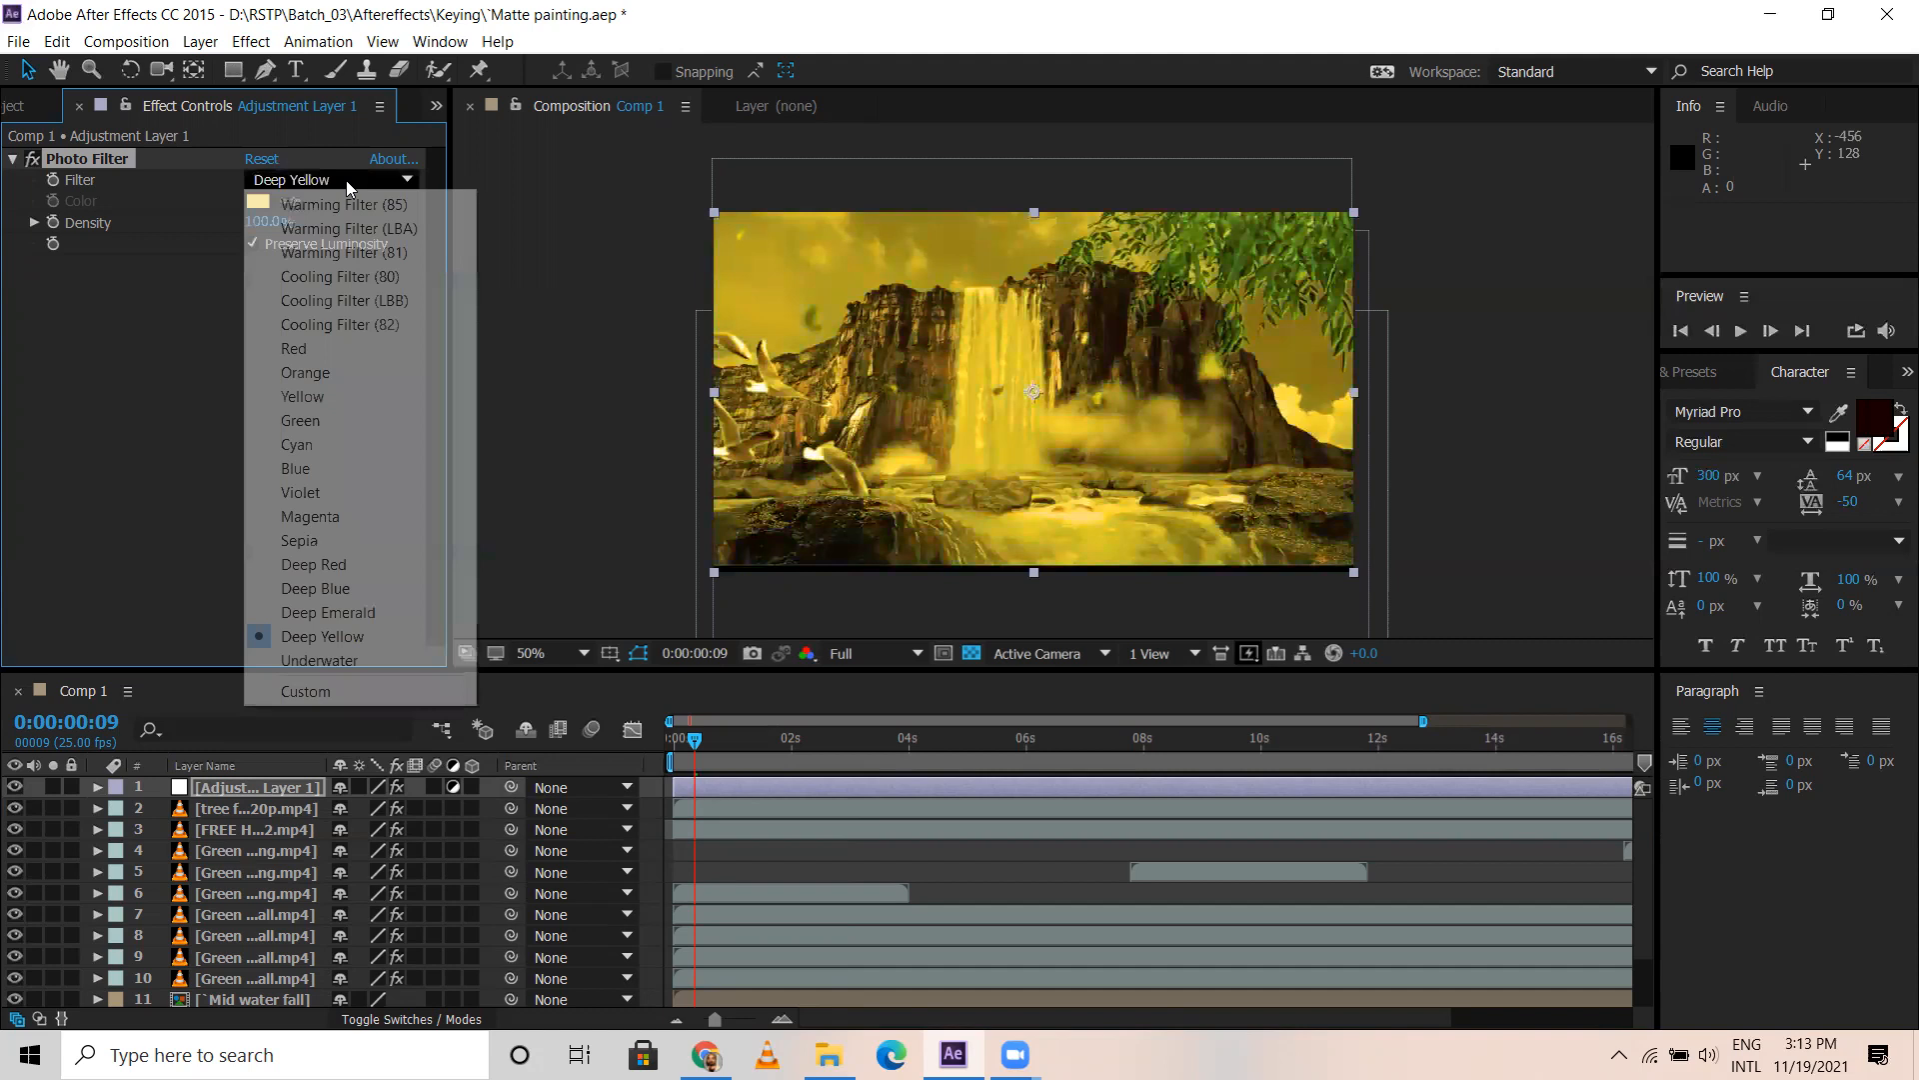
left_click(358, 664)
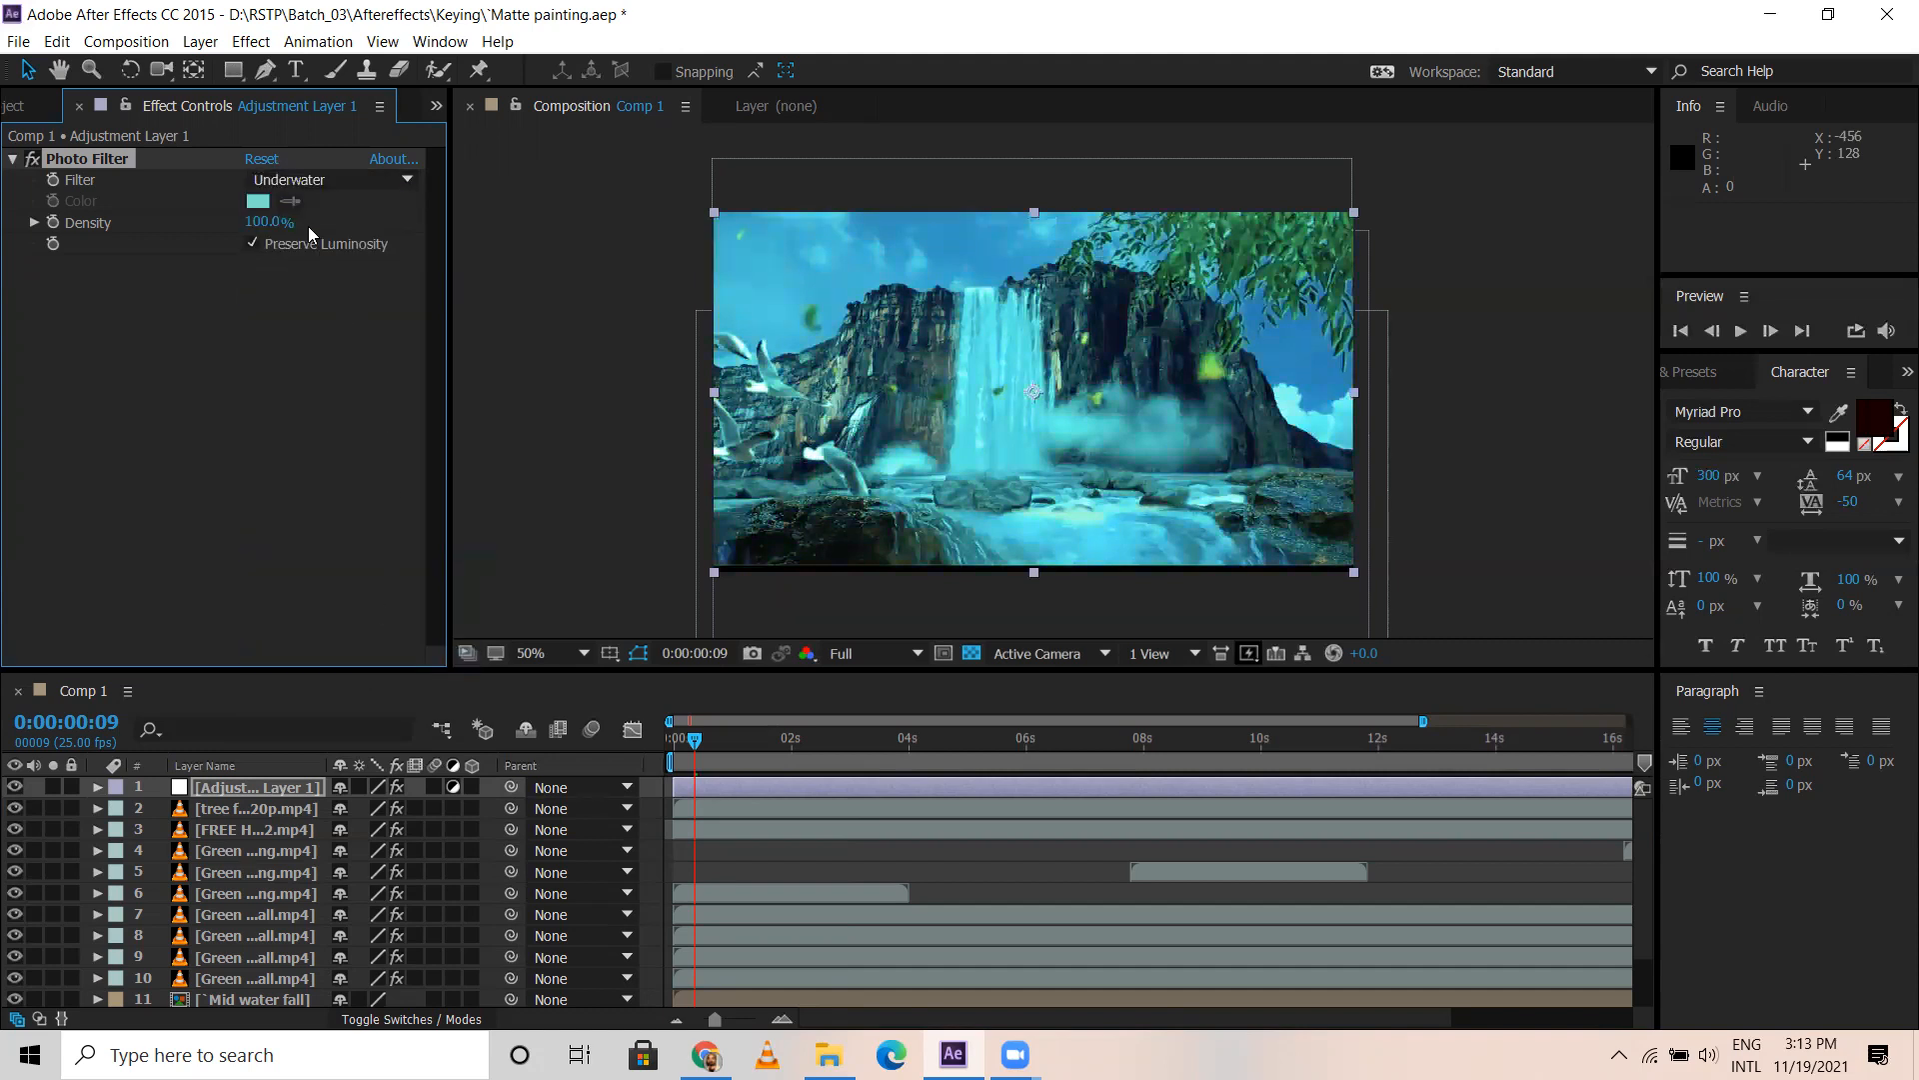
Try Warming Filter (81), Cooling Filter (LBB), Cooling Filter (82) and Cooling Filter (80) in the Photo Filter
left_click(313, 182)
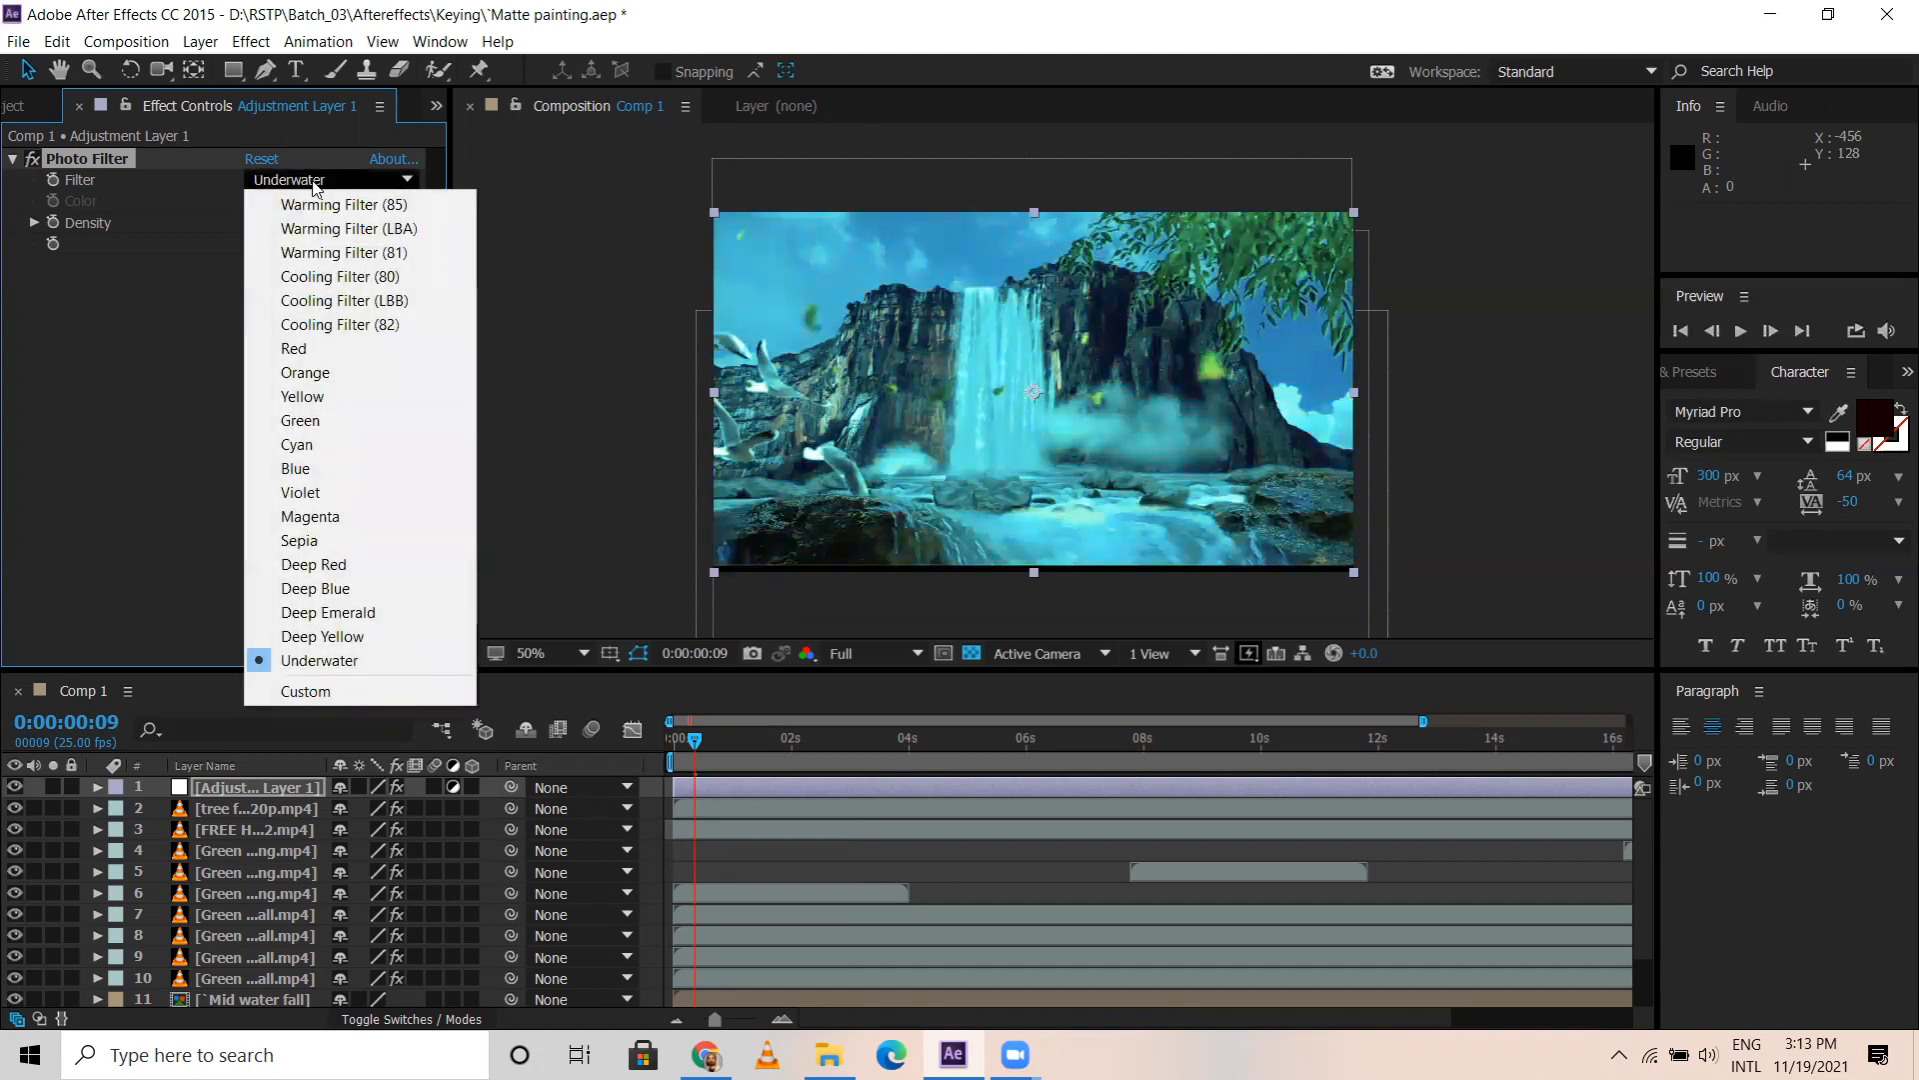
left_click(336, 254)
left_click(342, 180)
left_click(366, 298)
left_click(335, 181)
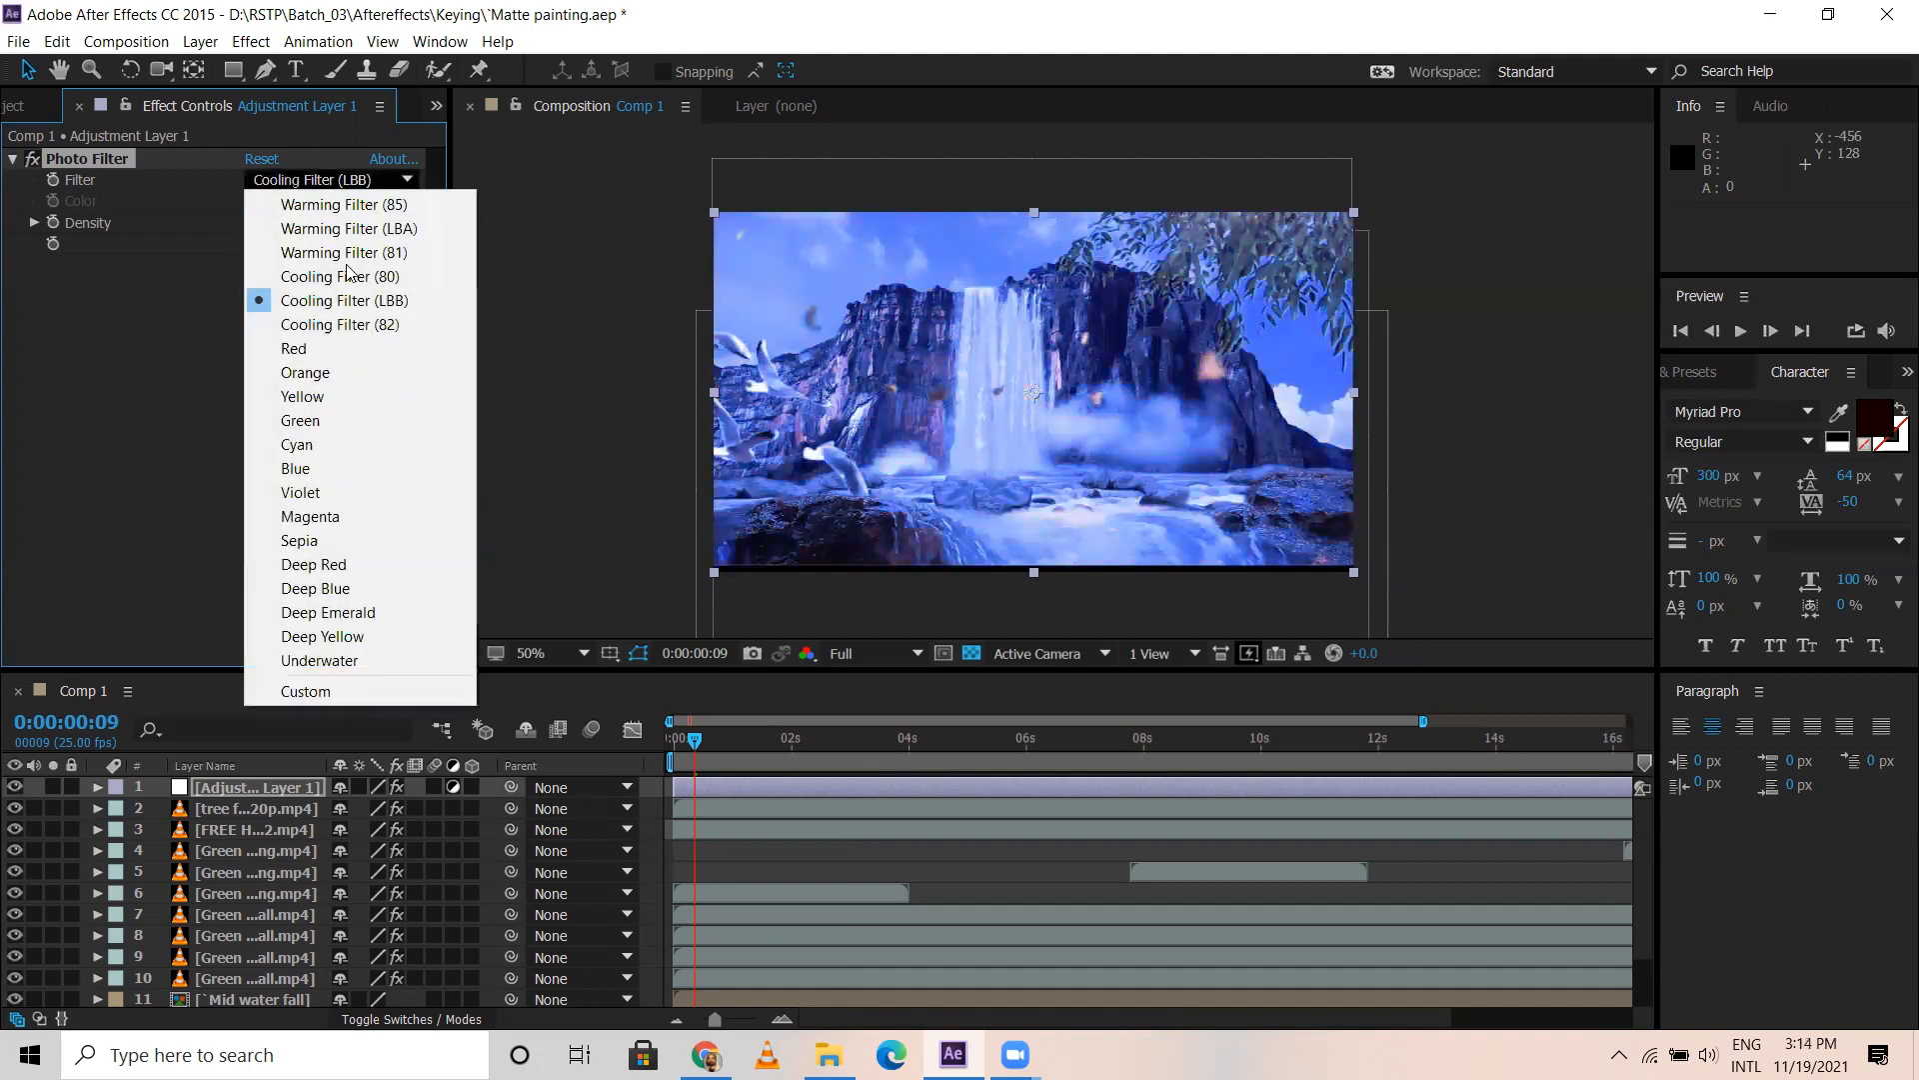
left_click(368, 324)
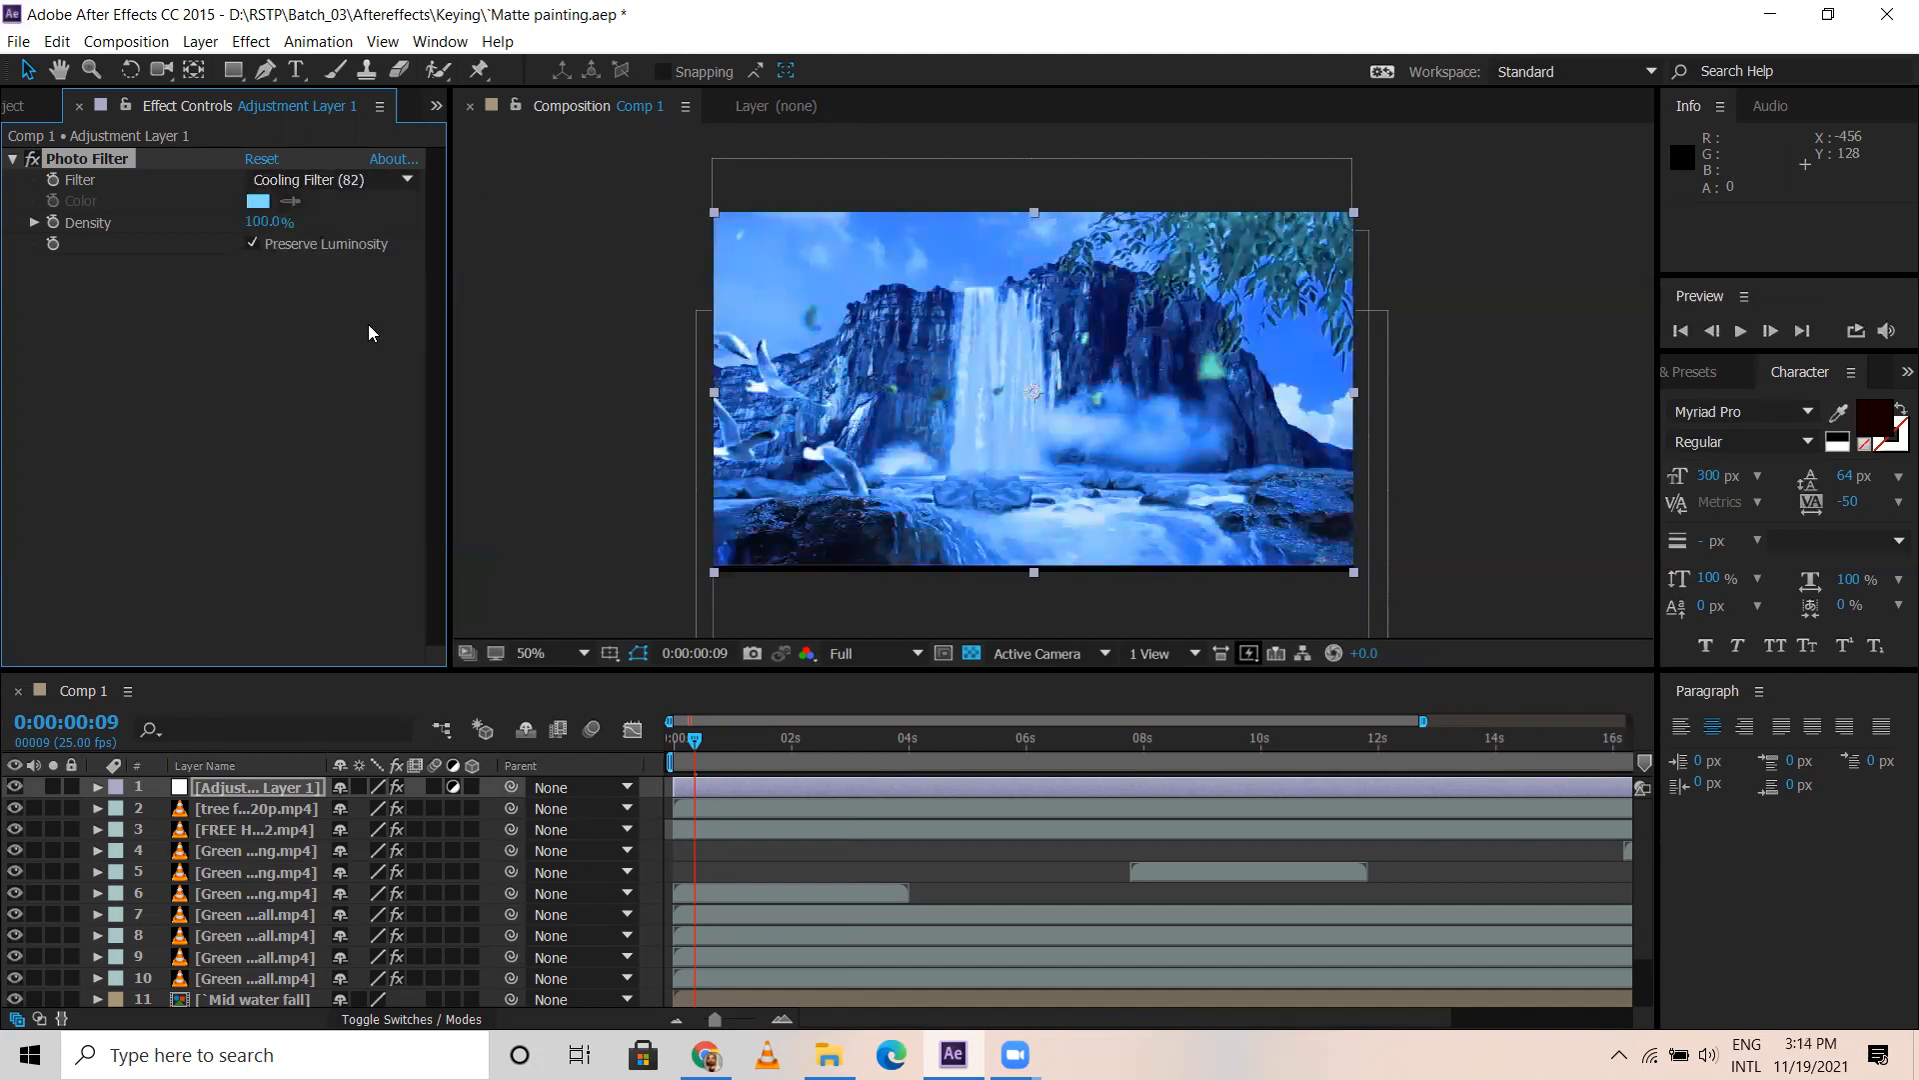
left_click(339, 184)
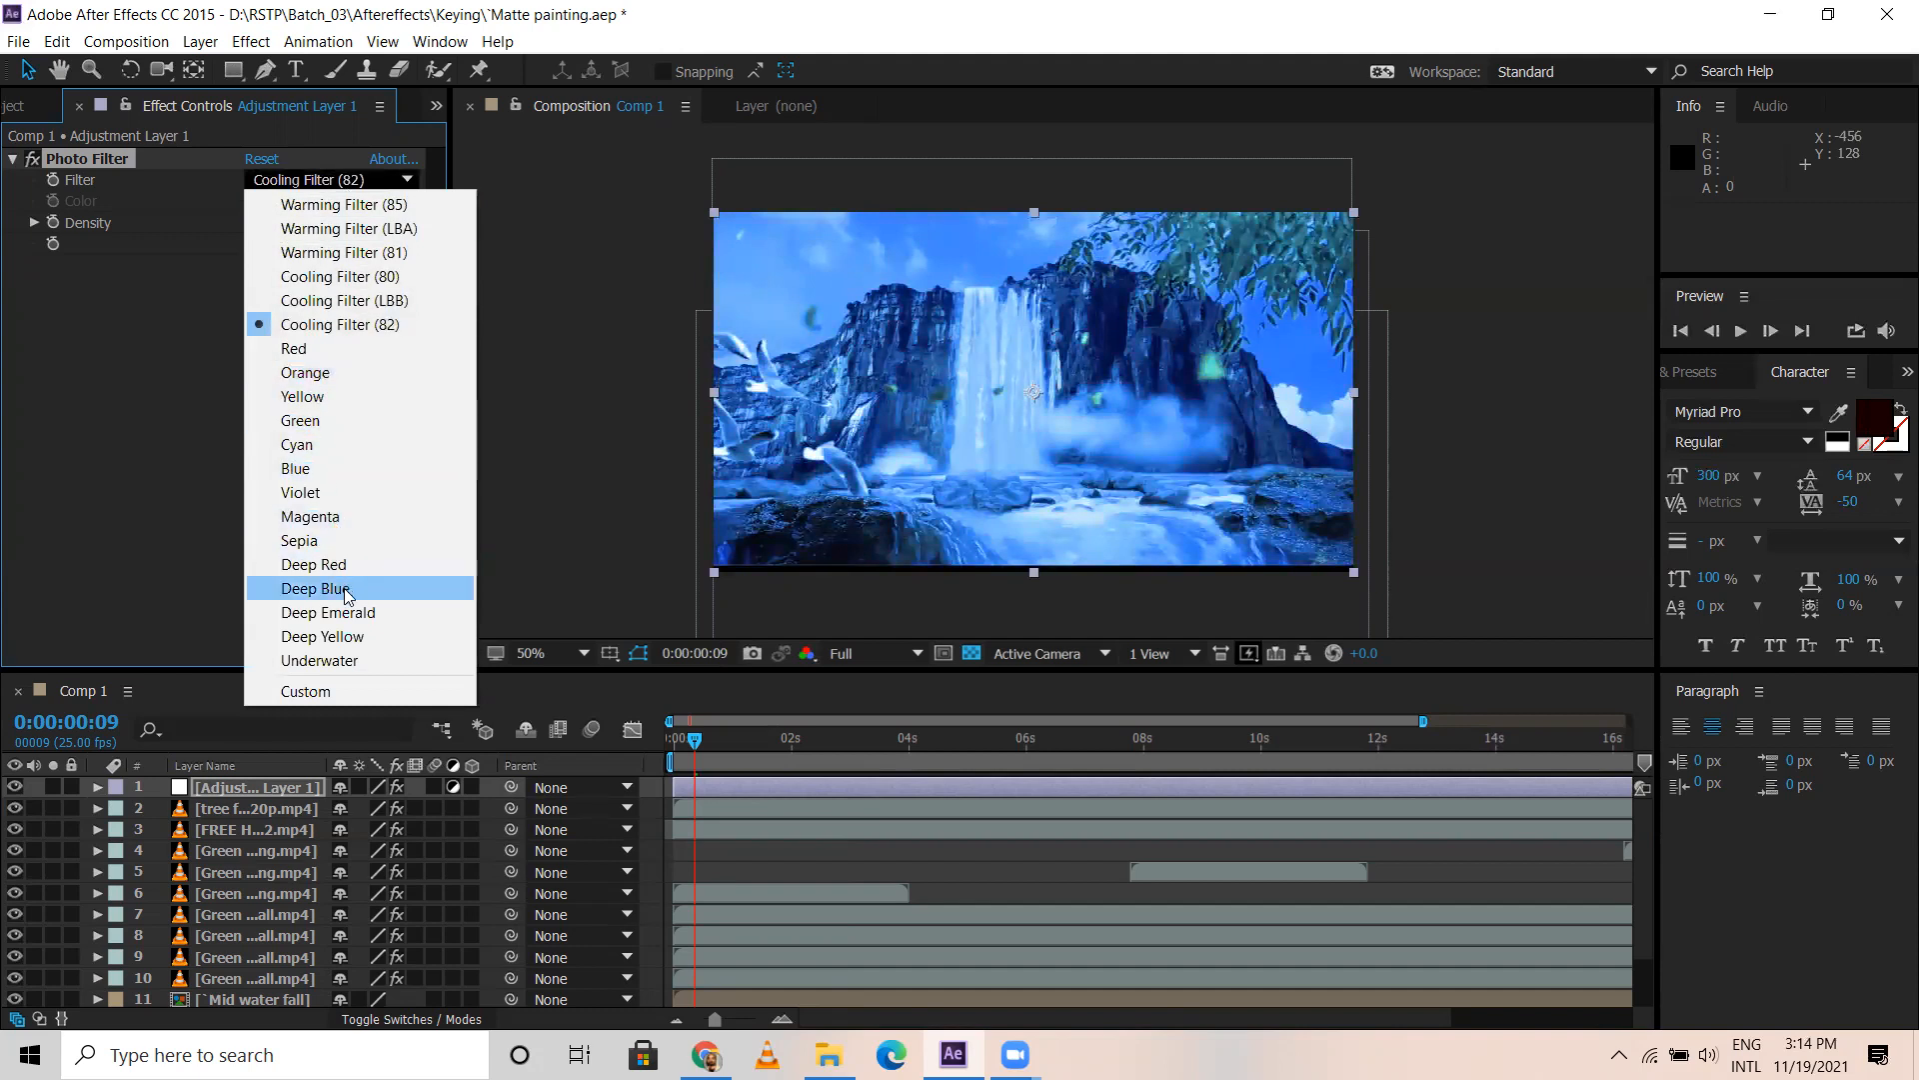
left_click(366, 274)
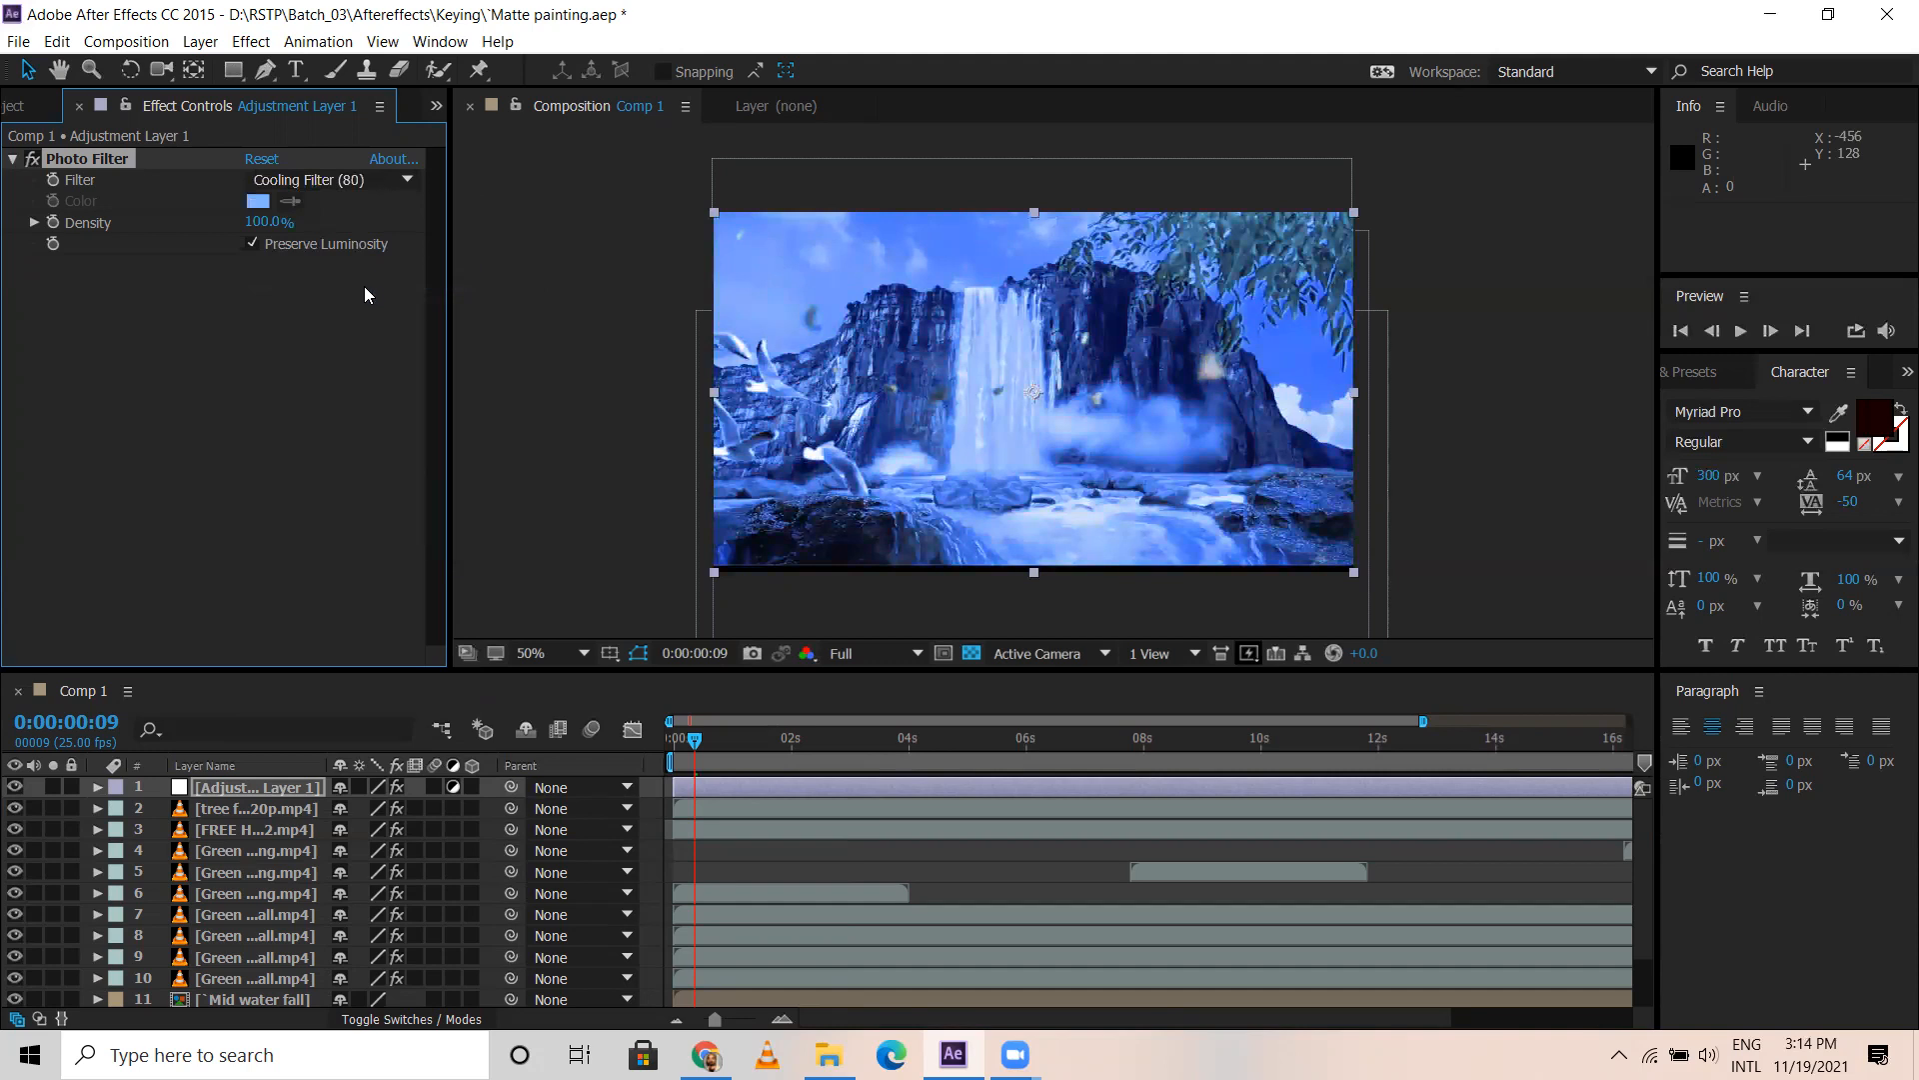
Compare the Photo Filter's warming presets by applying Warming Filter (85), (LBA) and (81) in turn
left_click(322, 181)
left_click(347, 205)
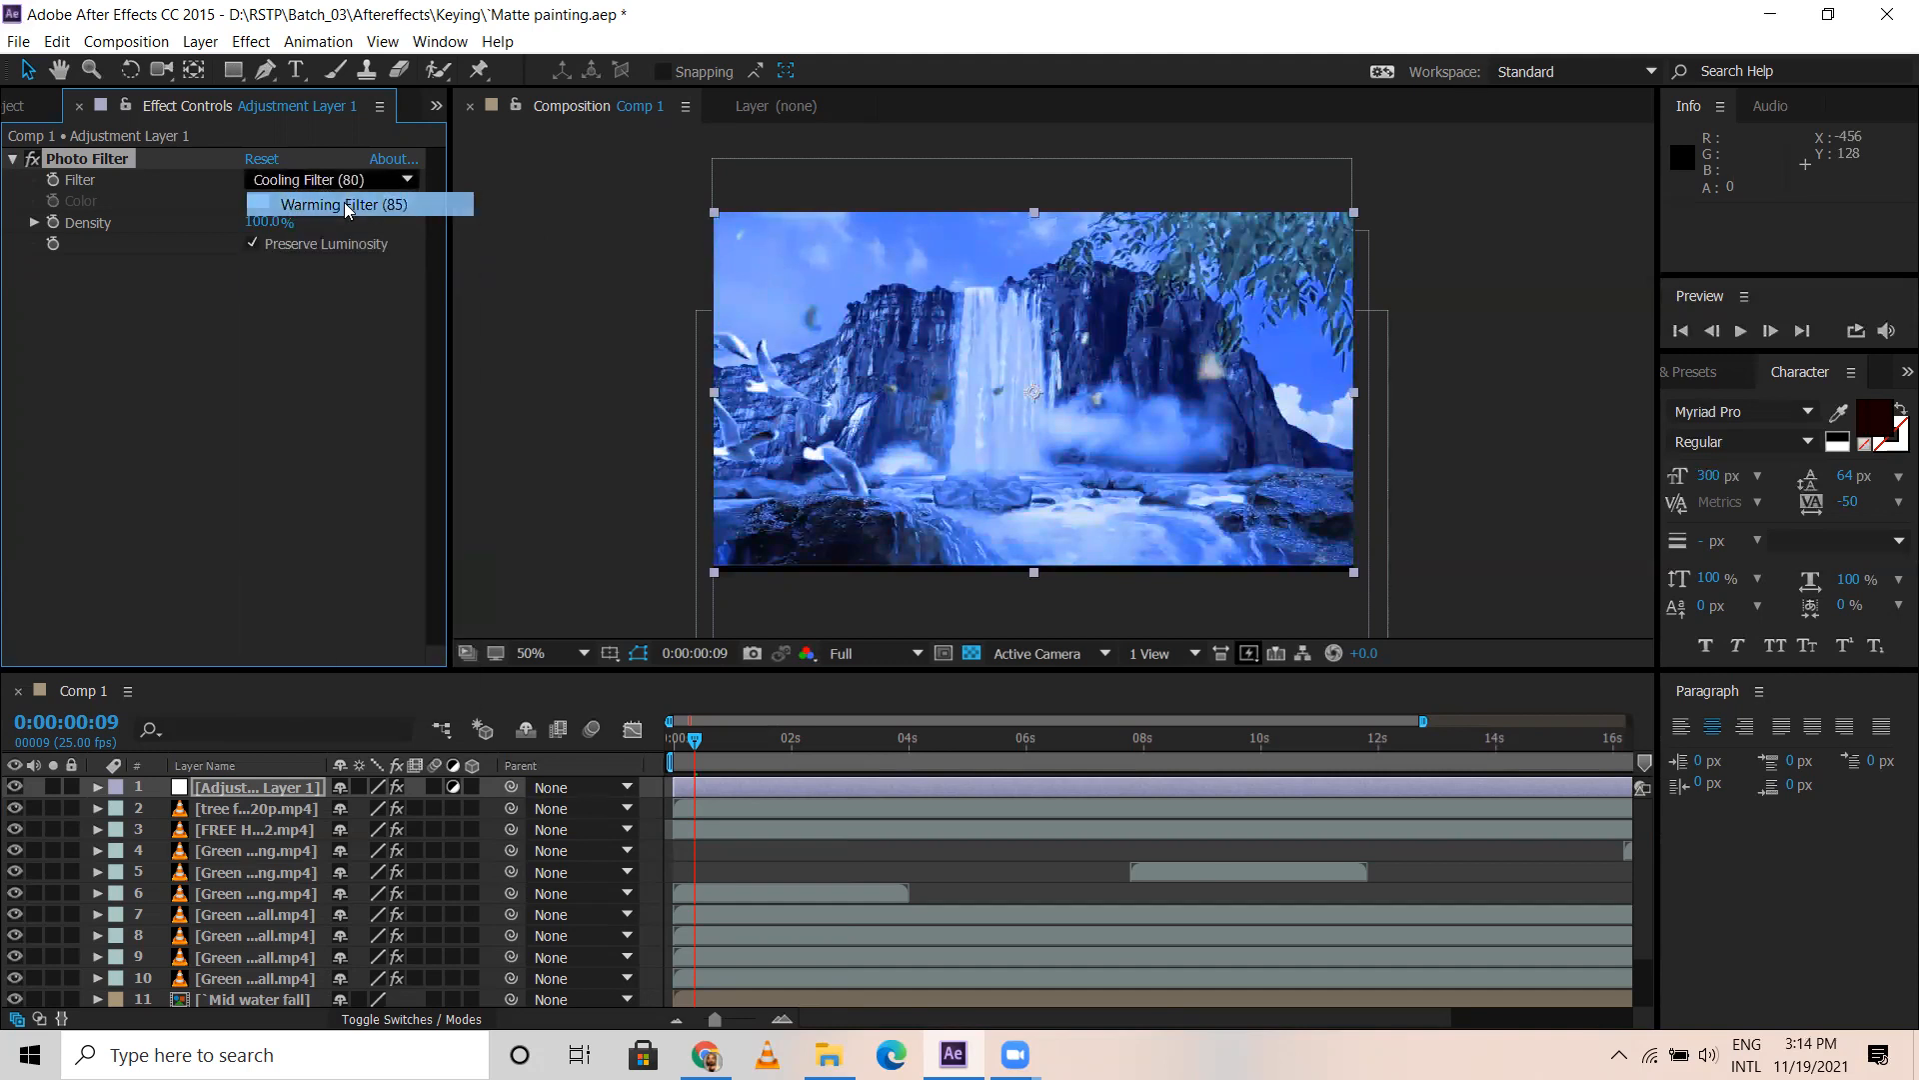
left_click(378, 182)
left_click(369, 228)
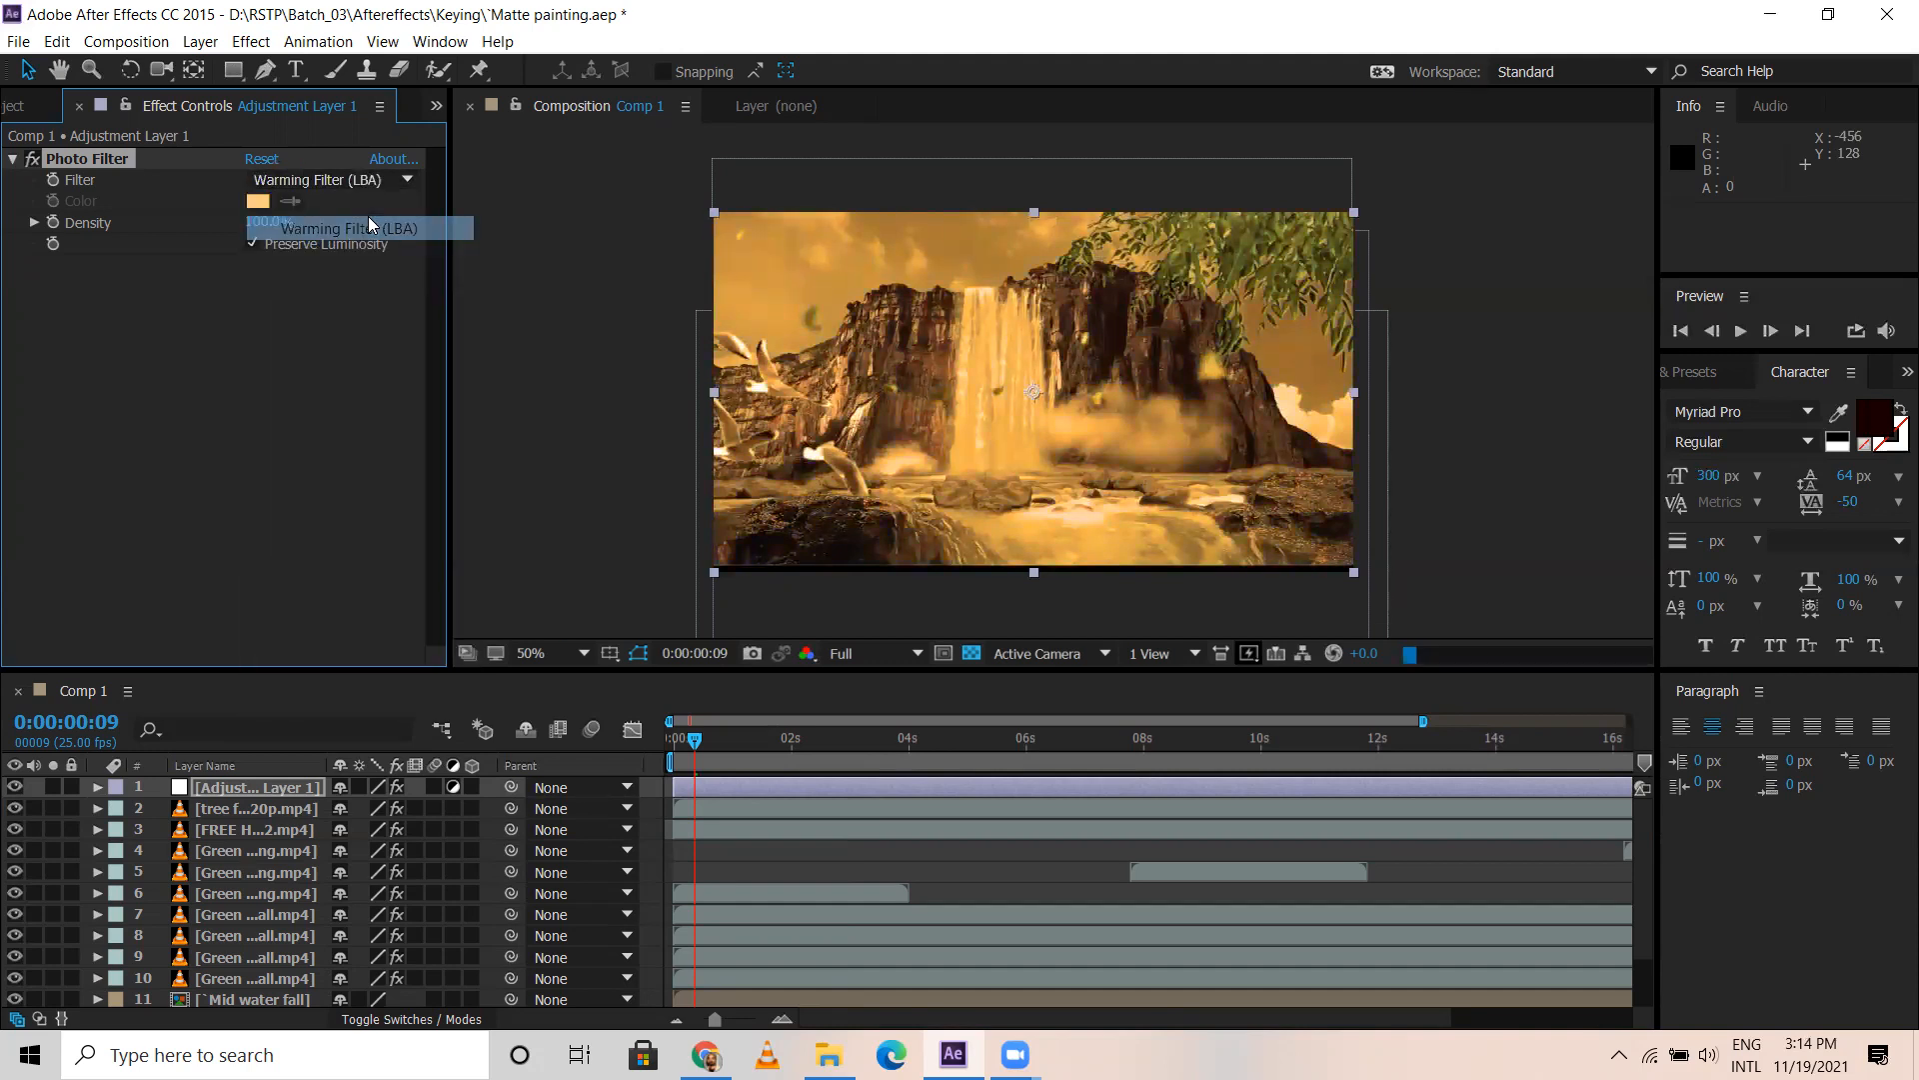
left_click(366, 182)
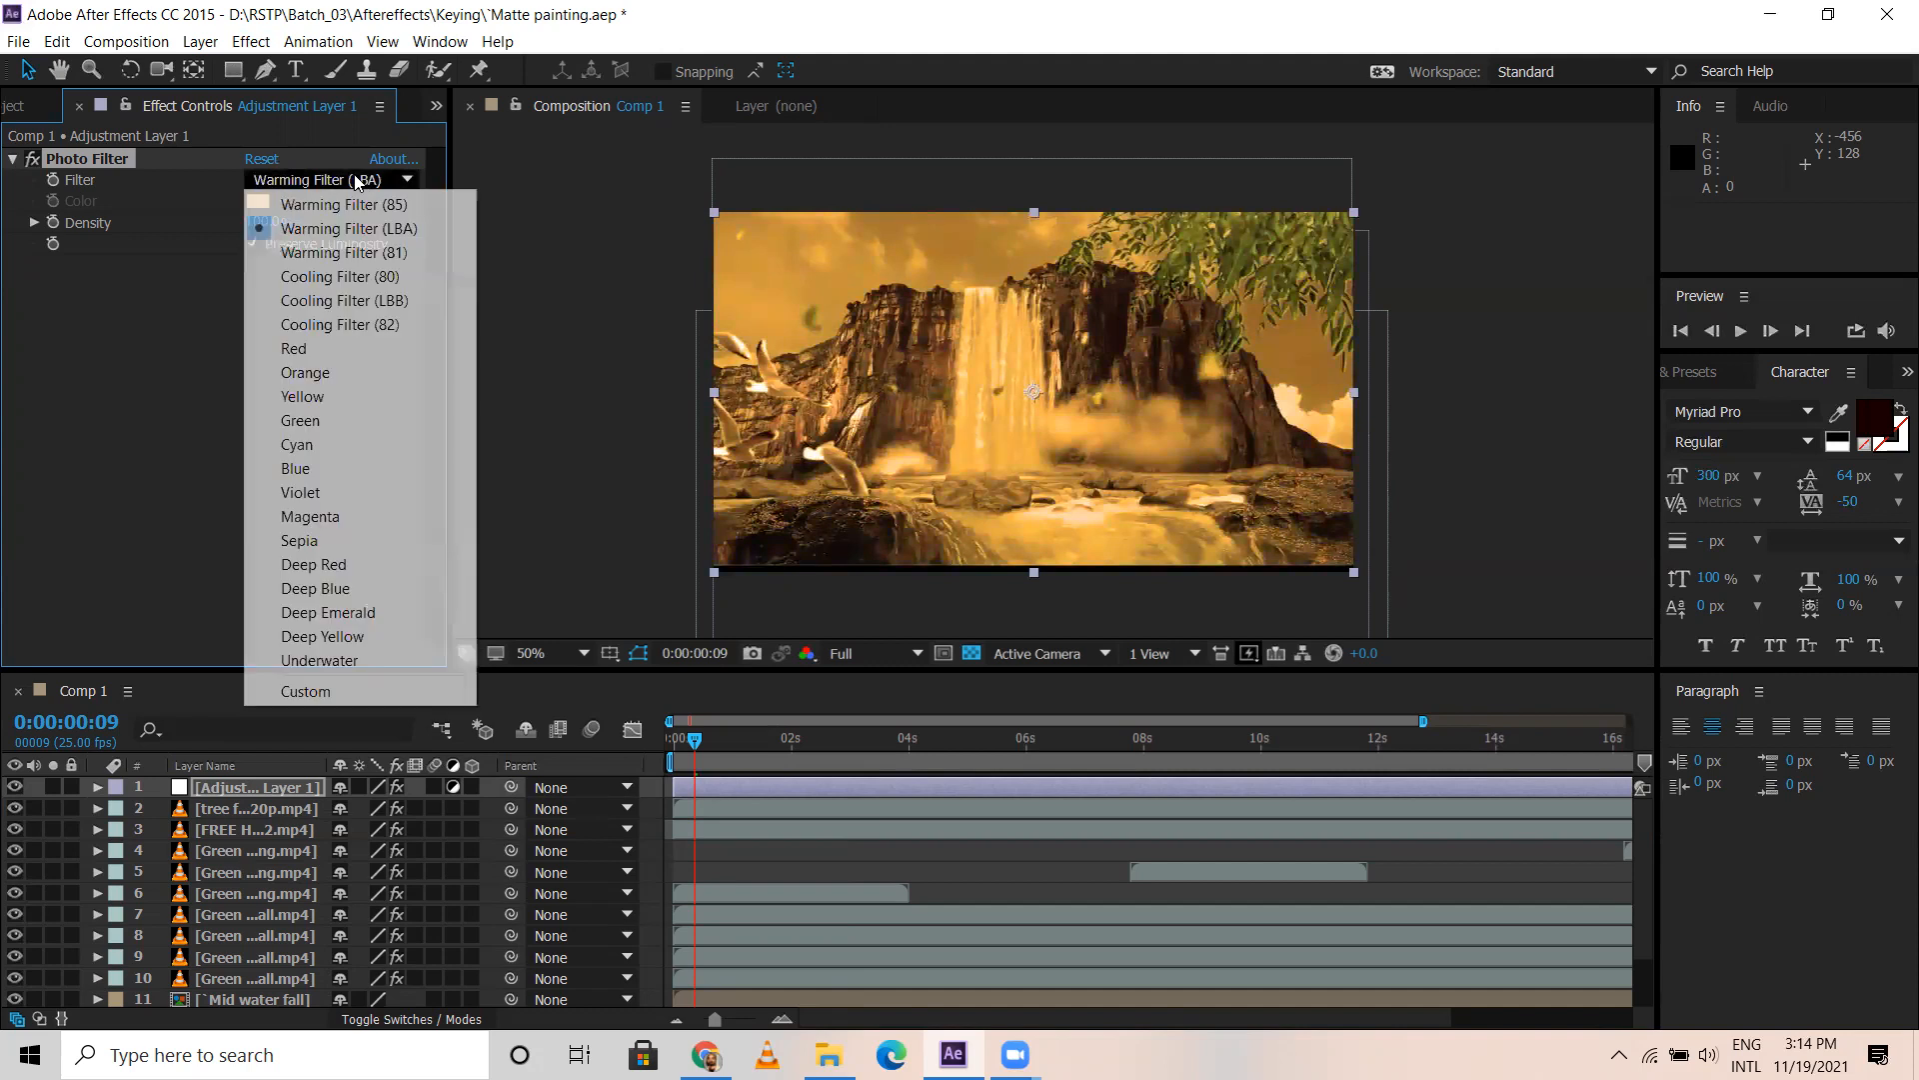
left_click(365, 257)
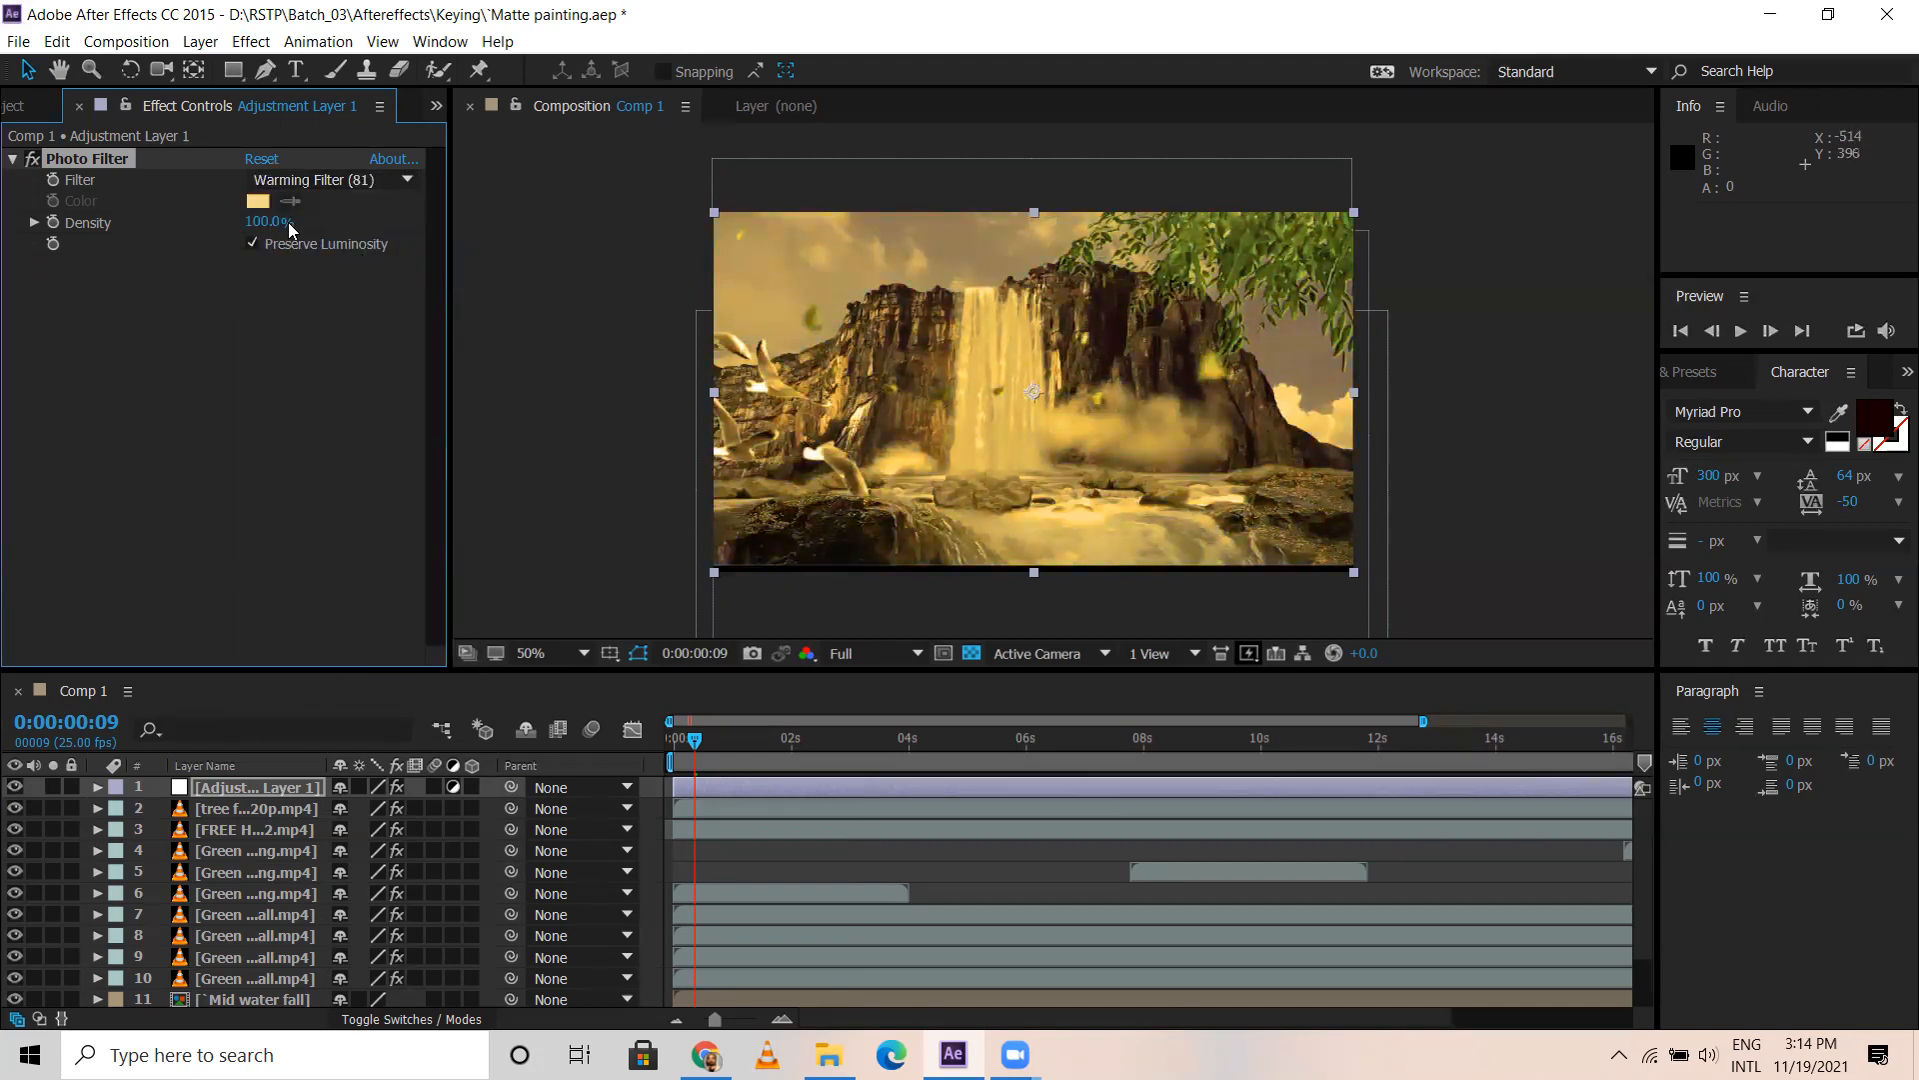
Set the Photo Filter's Density to 25% and its filter to Cooling Filter (80), and collapse the effect
left_click_drag(254, 224, 167, 227)
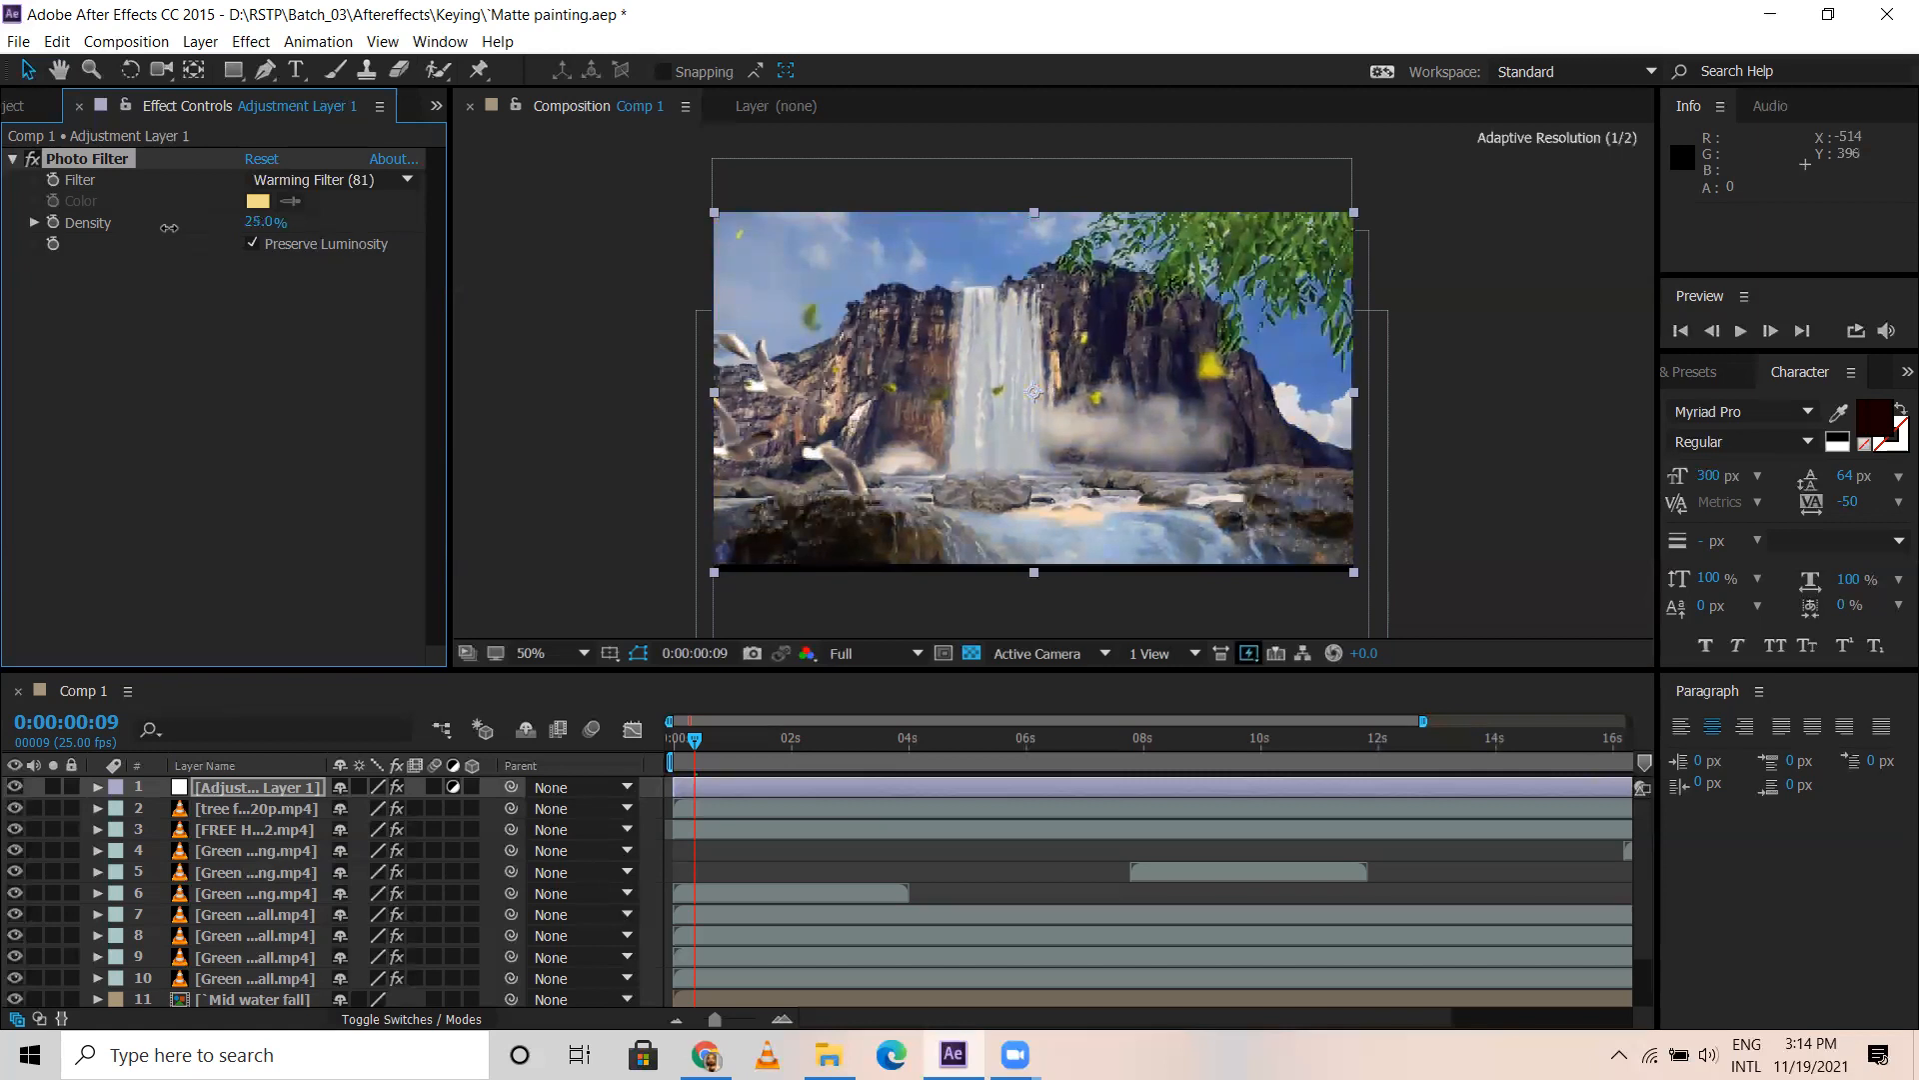
left_click(370, 180)
left_click(356, 284)
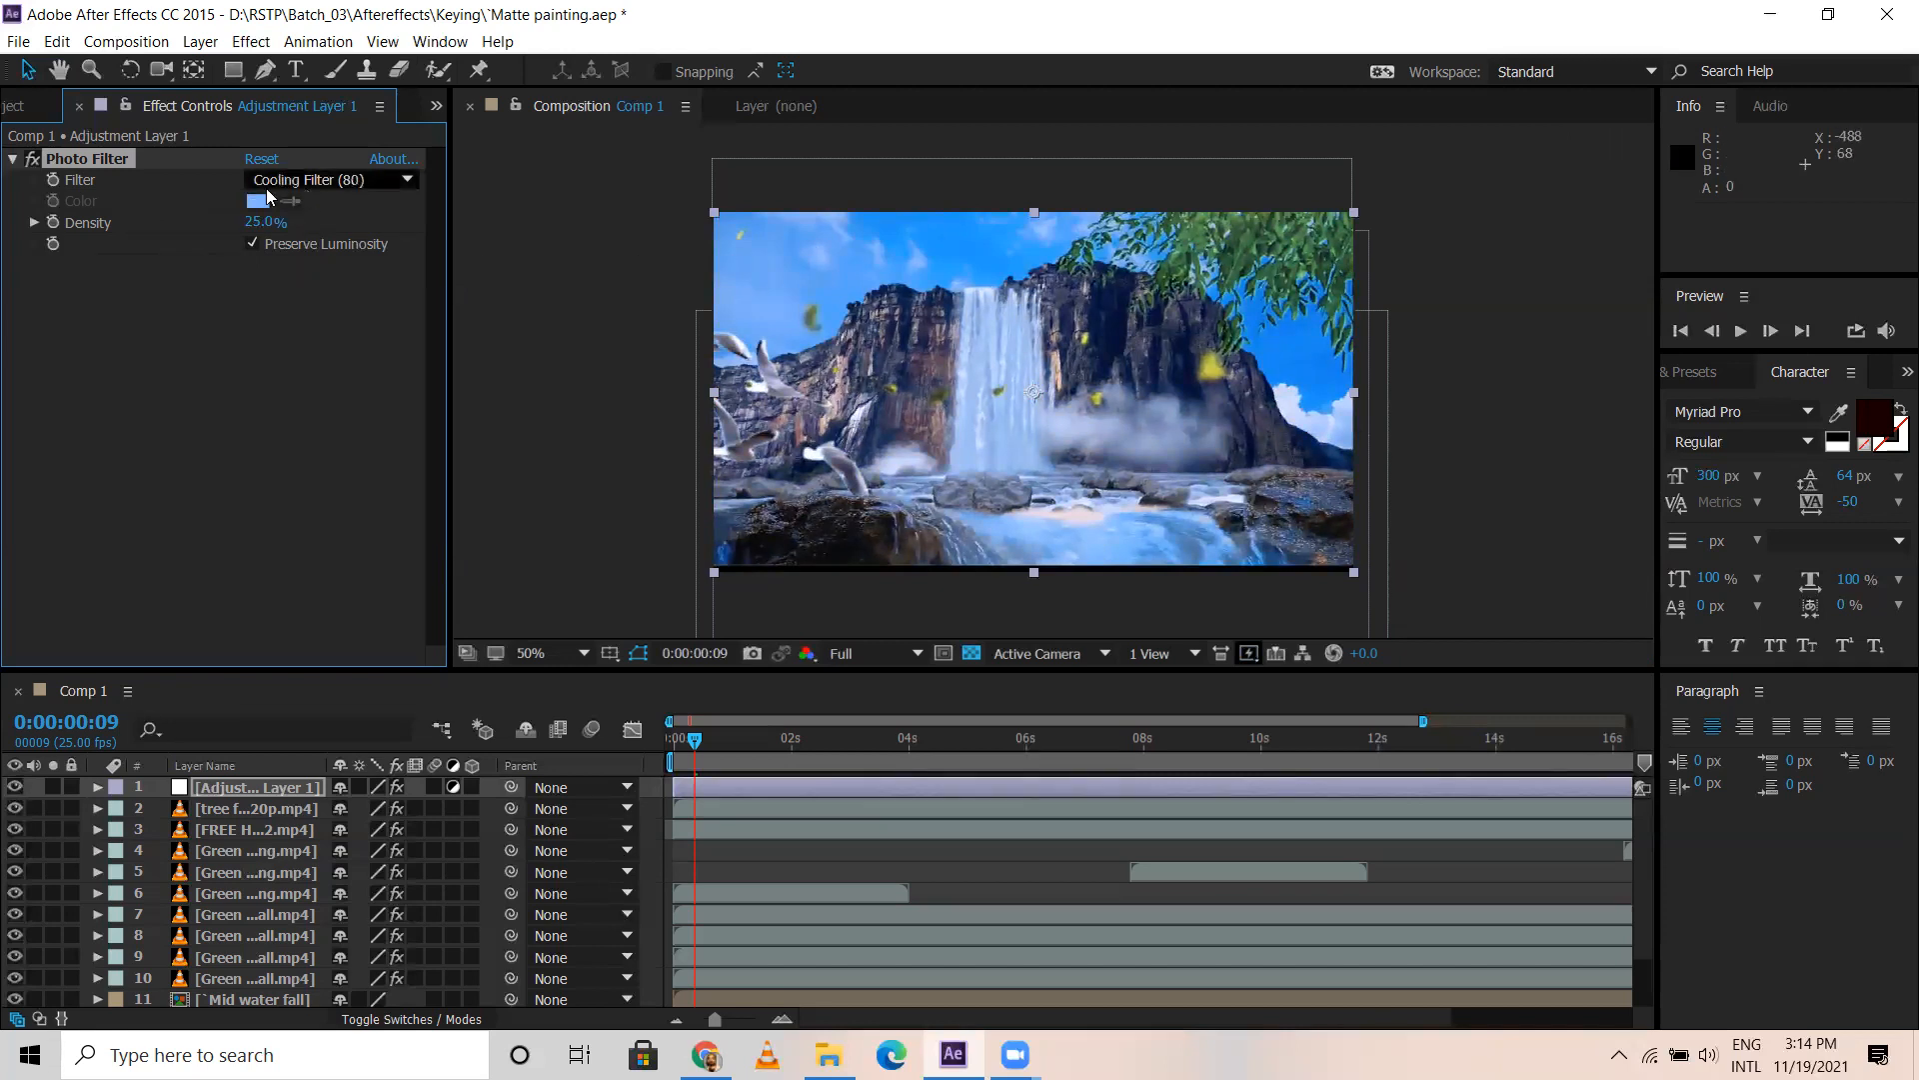
left_click(16, 158)
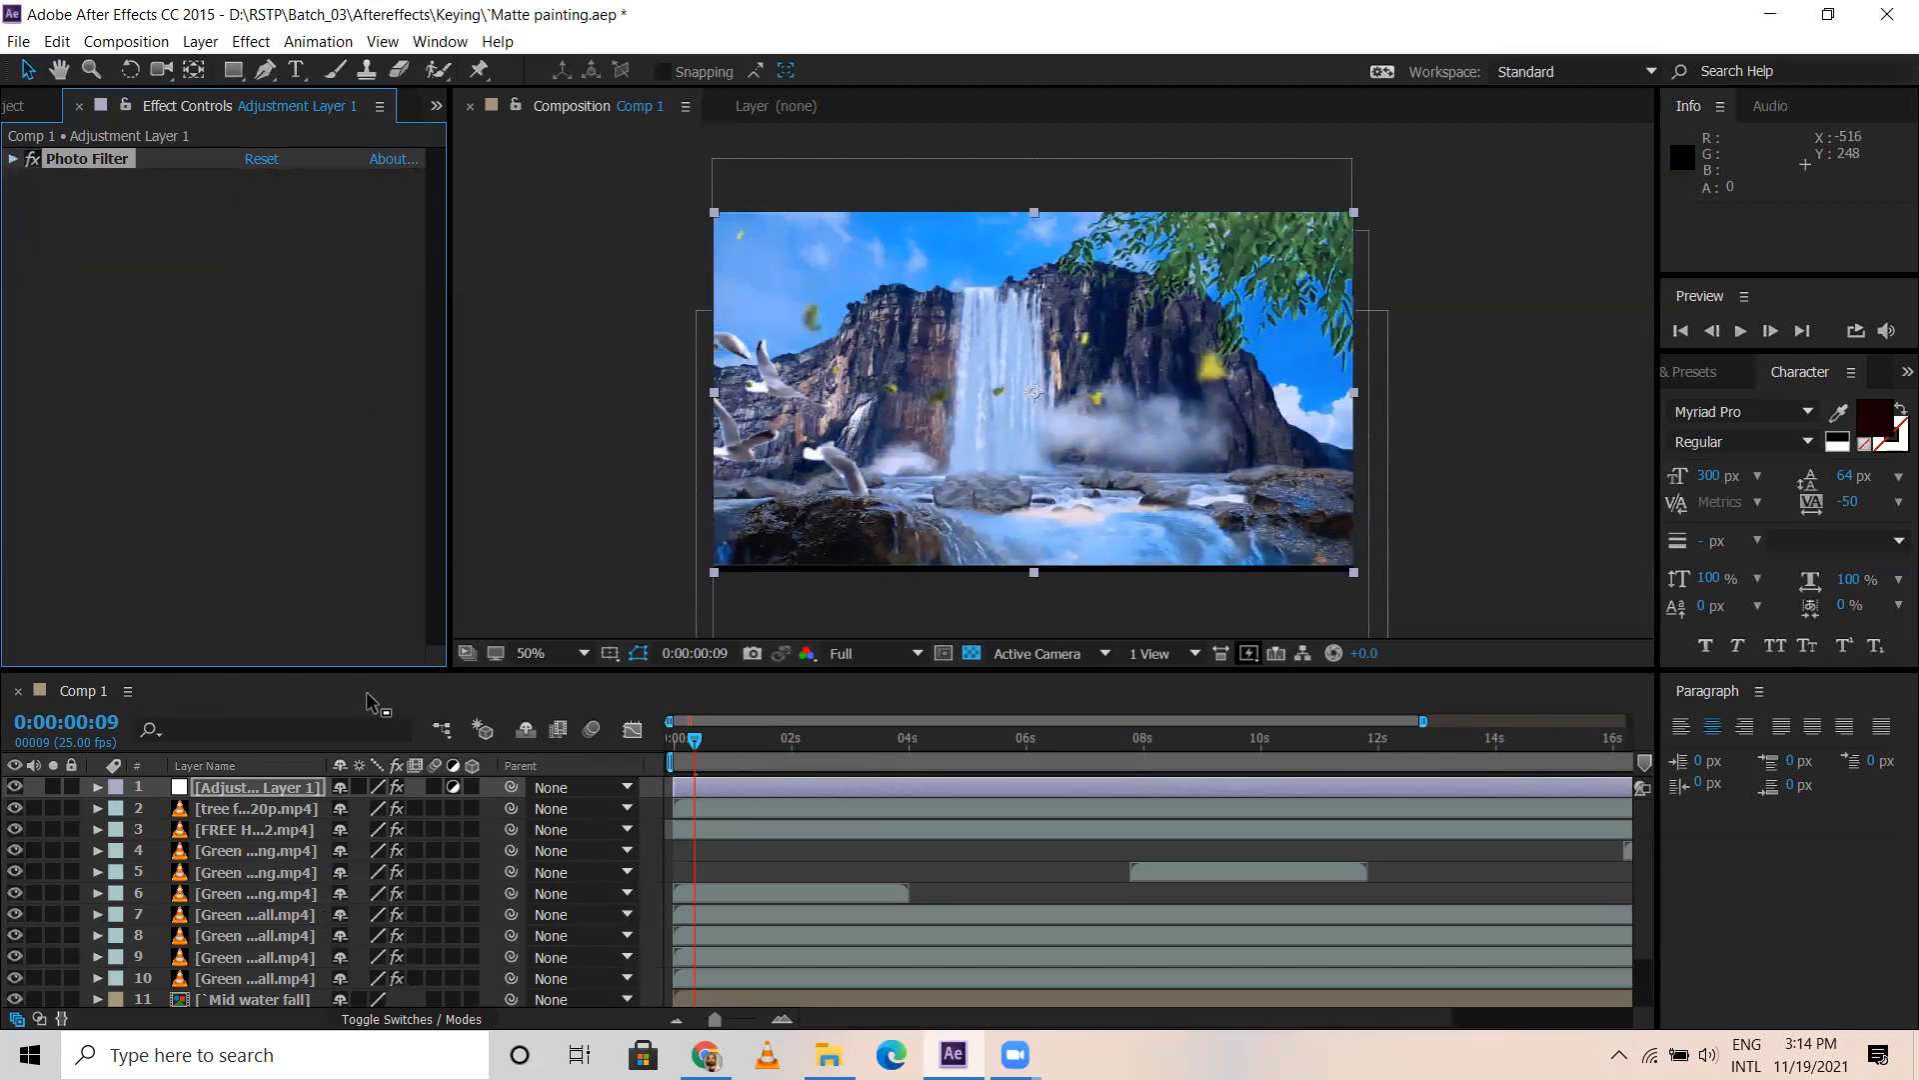
Add a black 1280 × 720 px solid layer above the adjustment layer in Comp 1
right_click(158, 786)
mouse_move(400, 799)
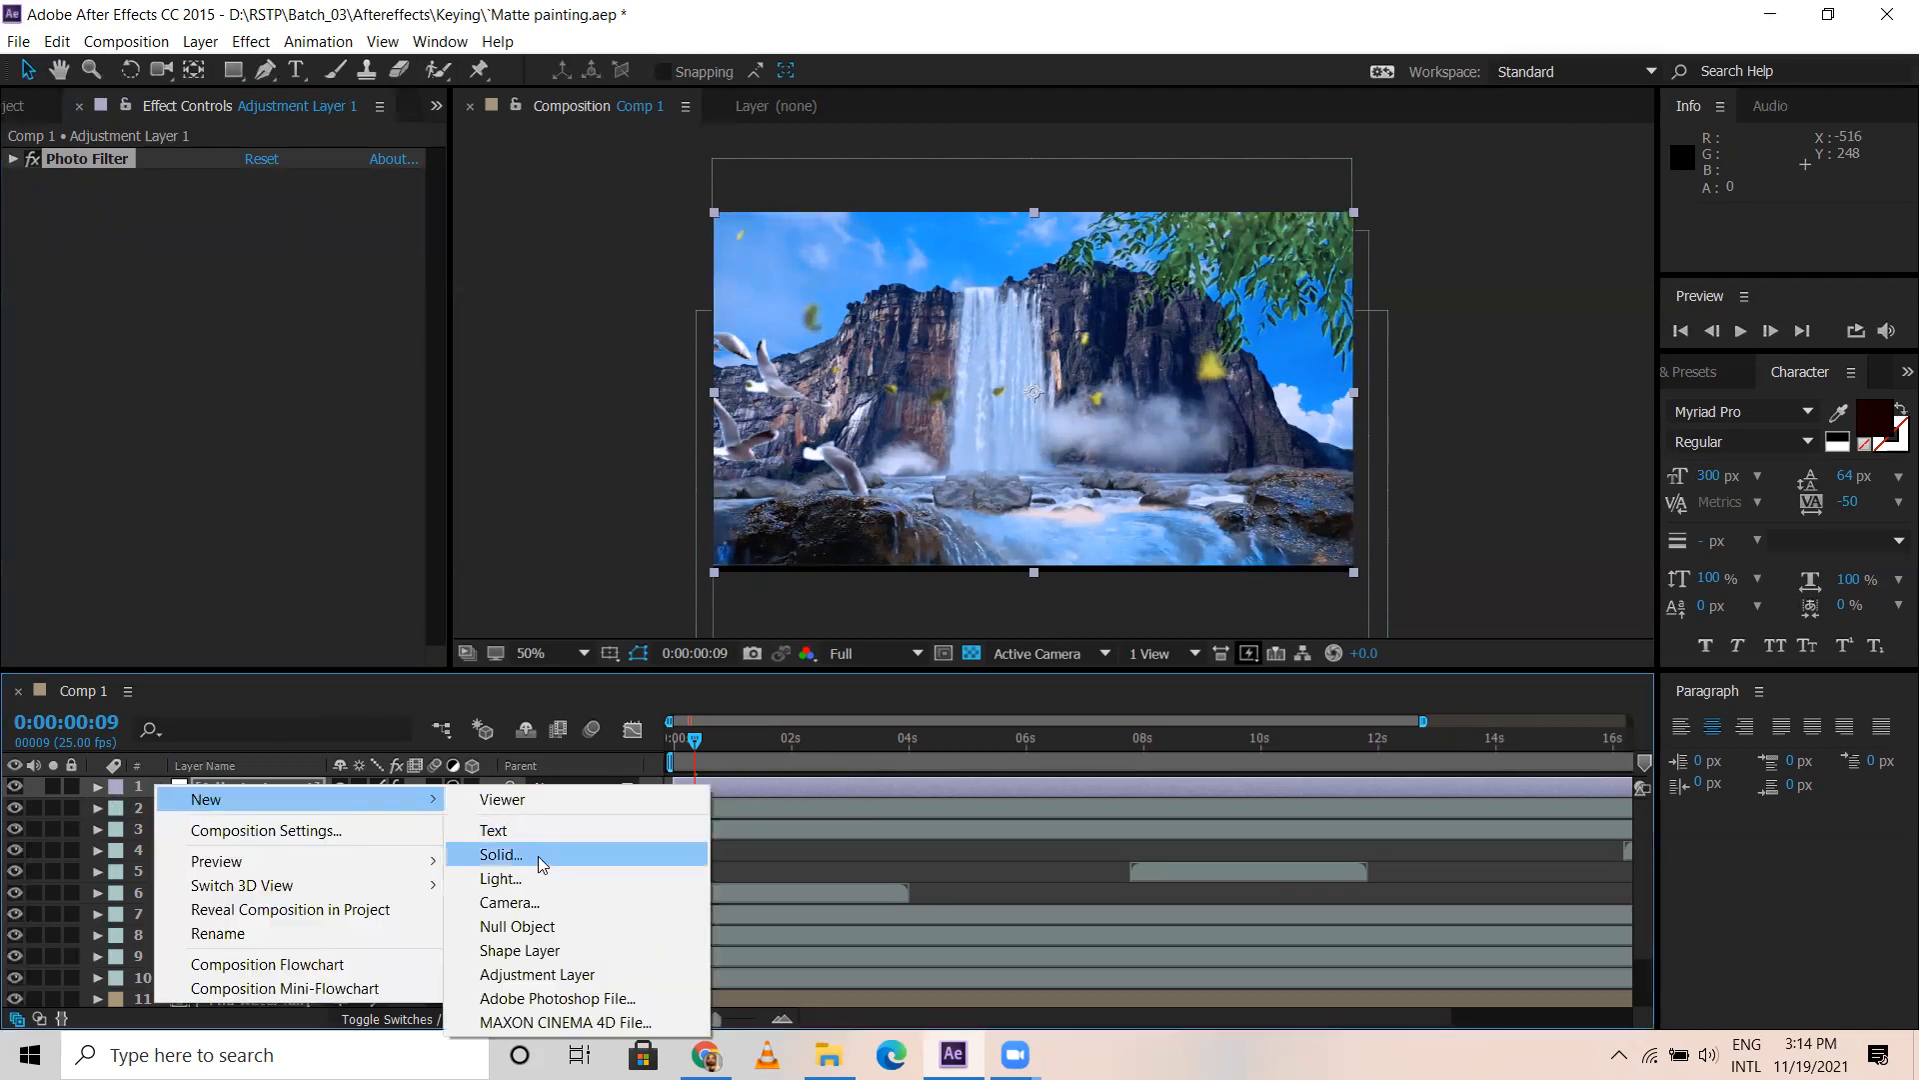
left_click(538, 856)
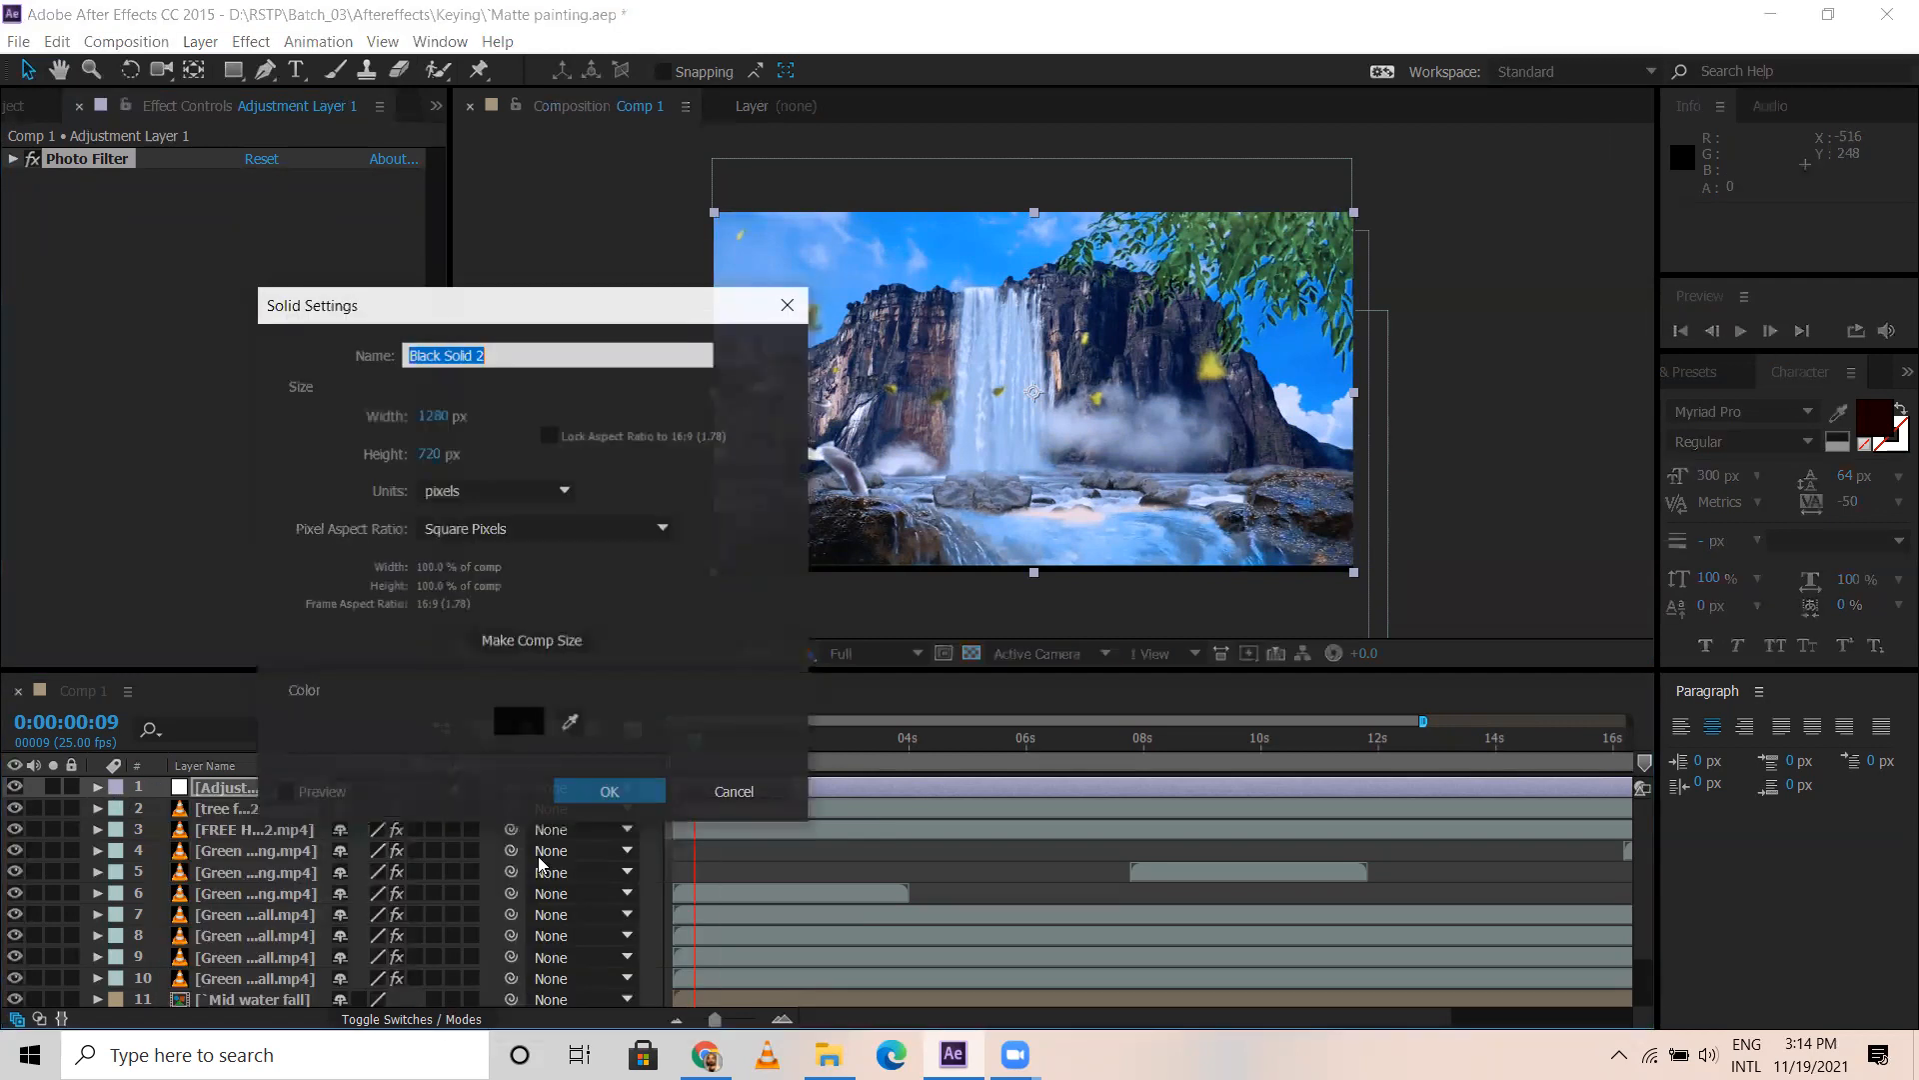
left_click(600, 790)
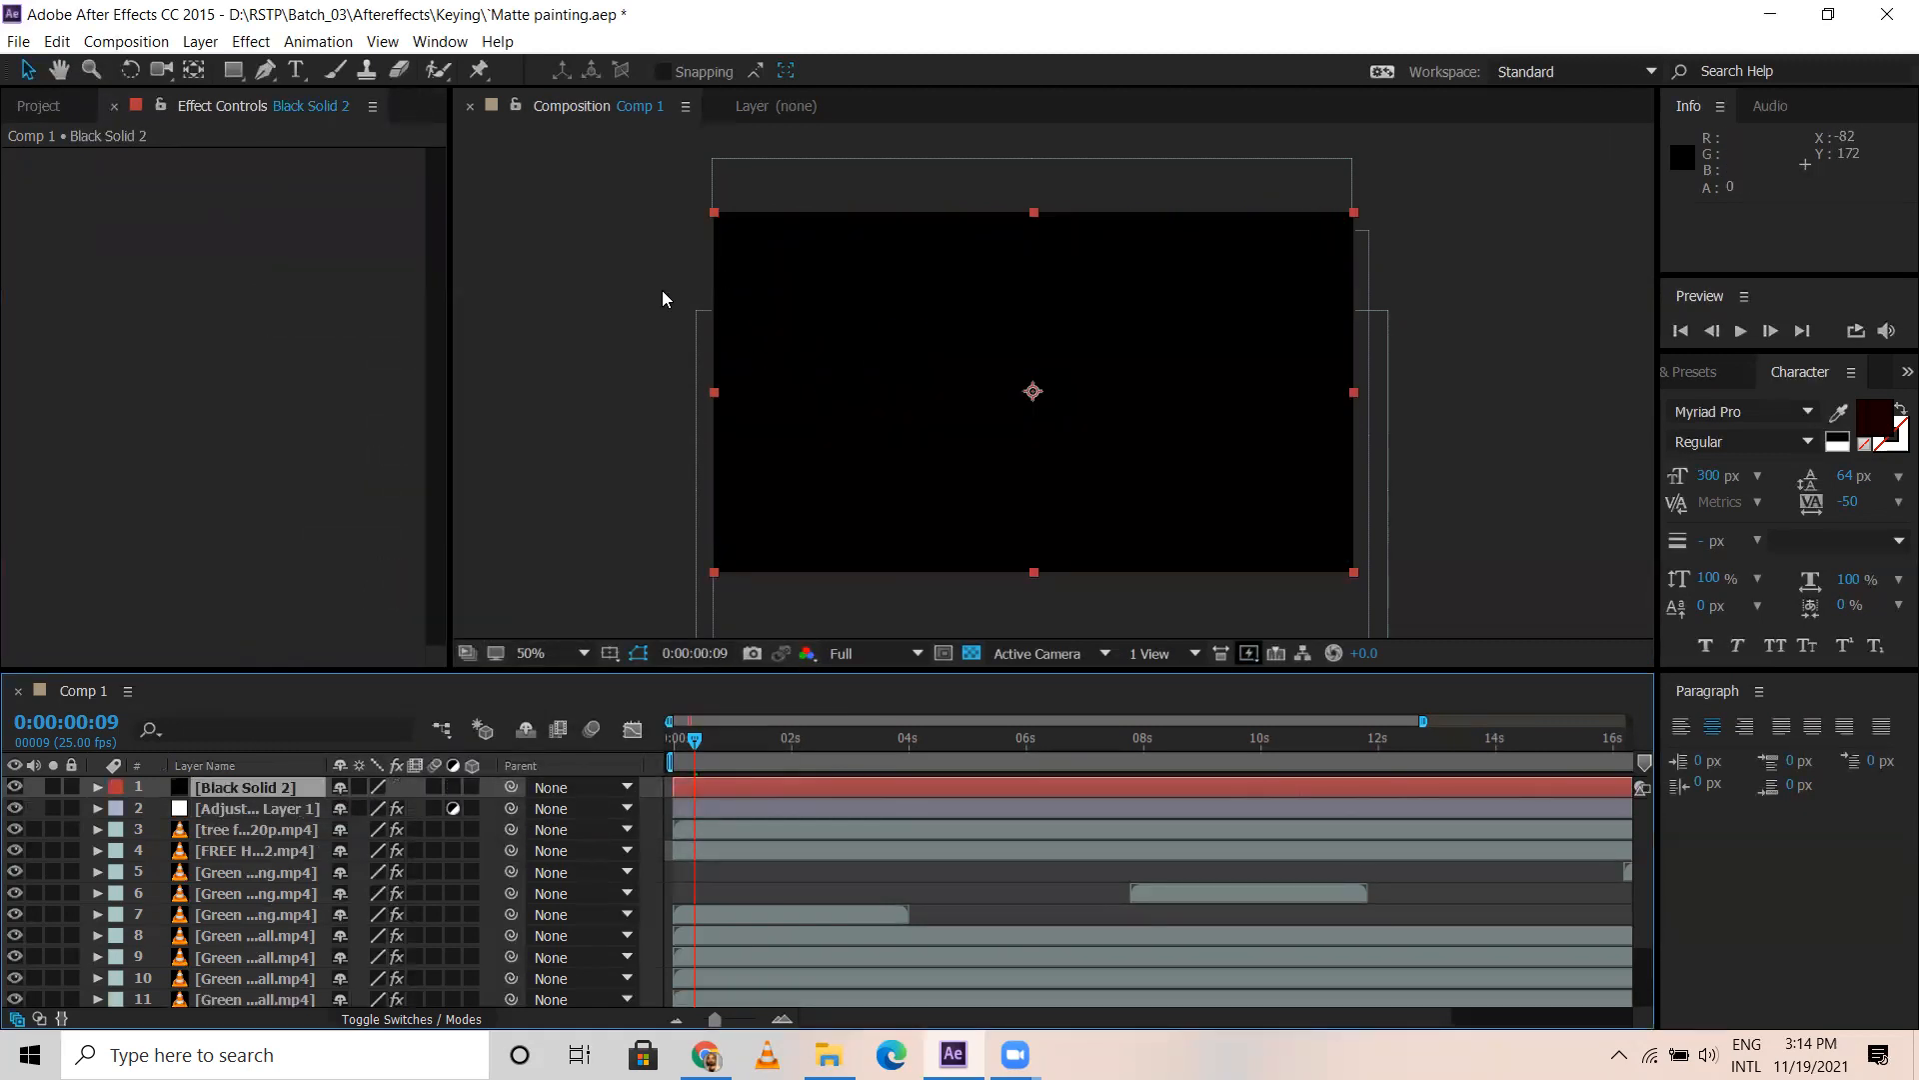
Draw a rectangular mask on the black solid from about X -44, Y 54 to X 1378, Y 678
left_click(234, 72)
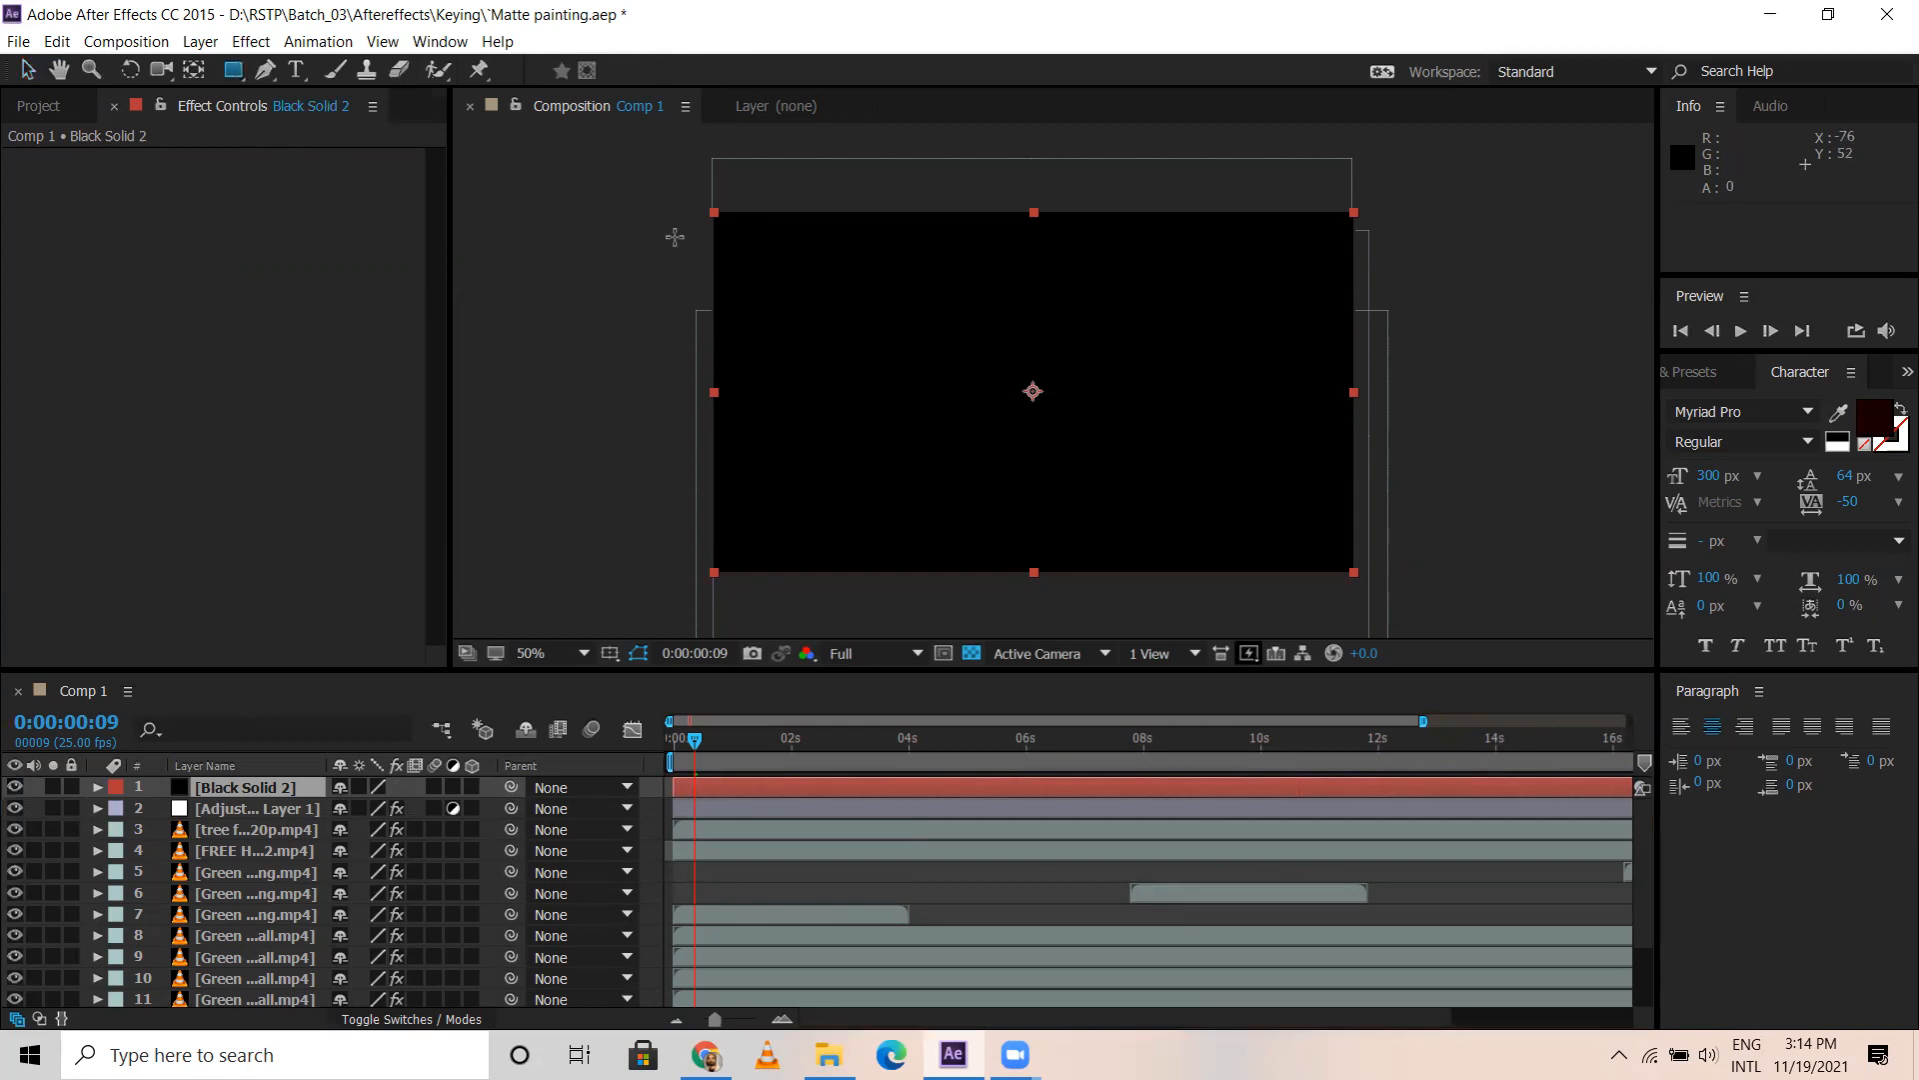
left_click_drag(691, 238, 831, 279)
left_click_drag(870, 288, 1402, 550)
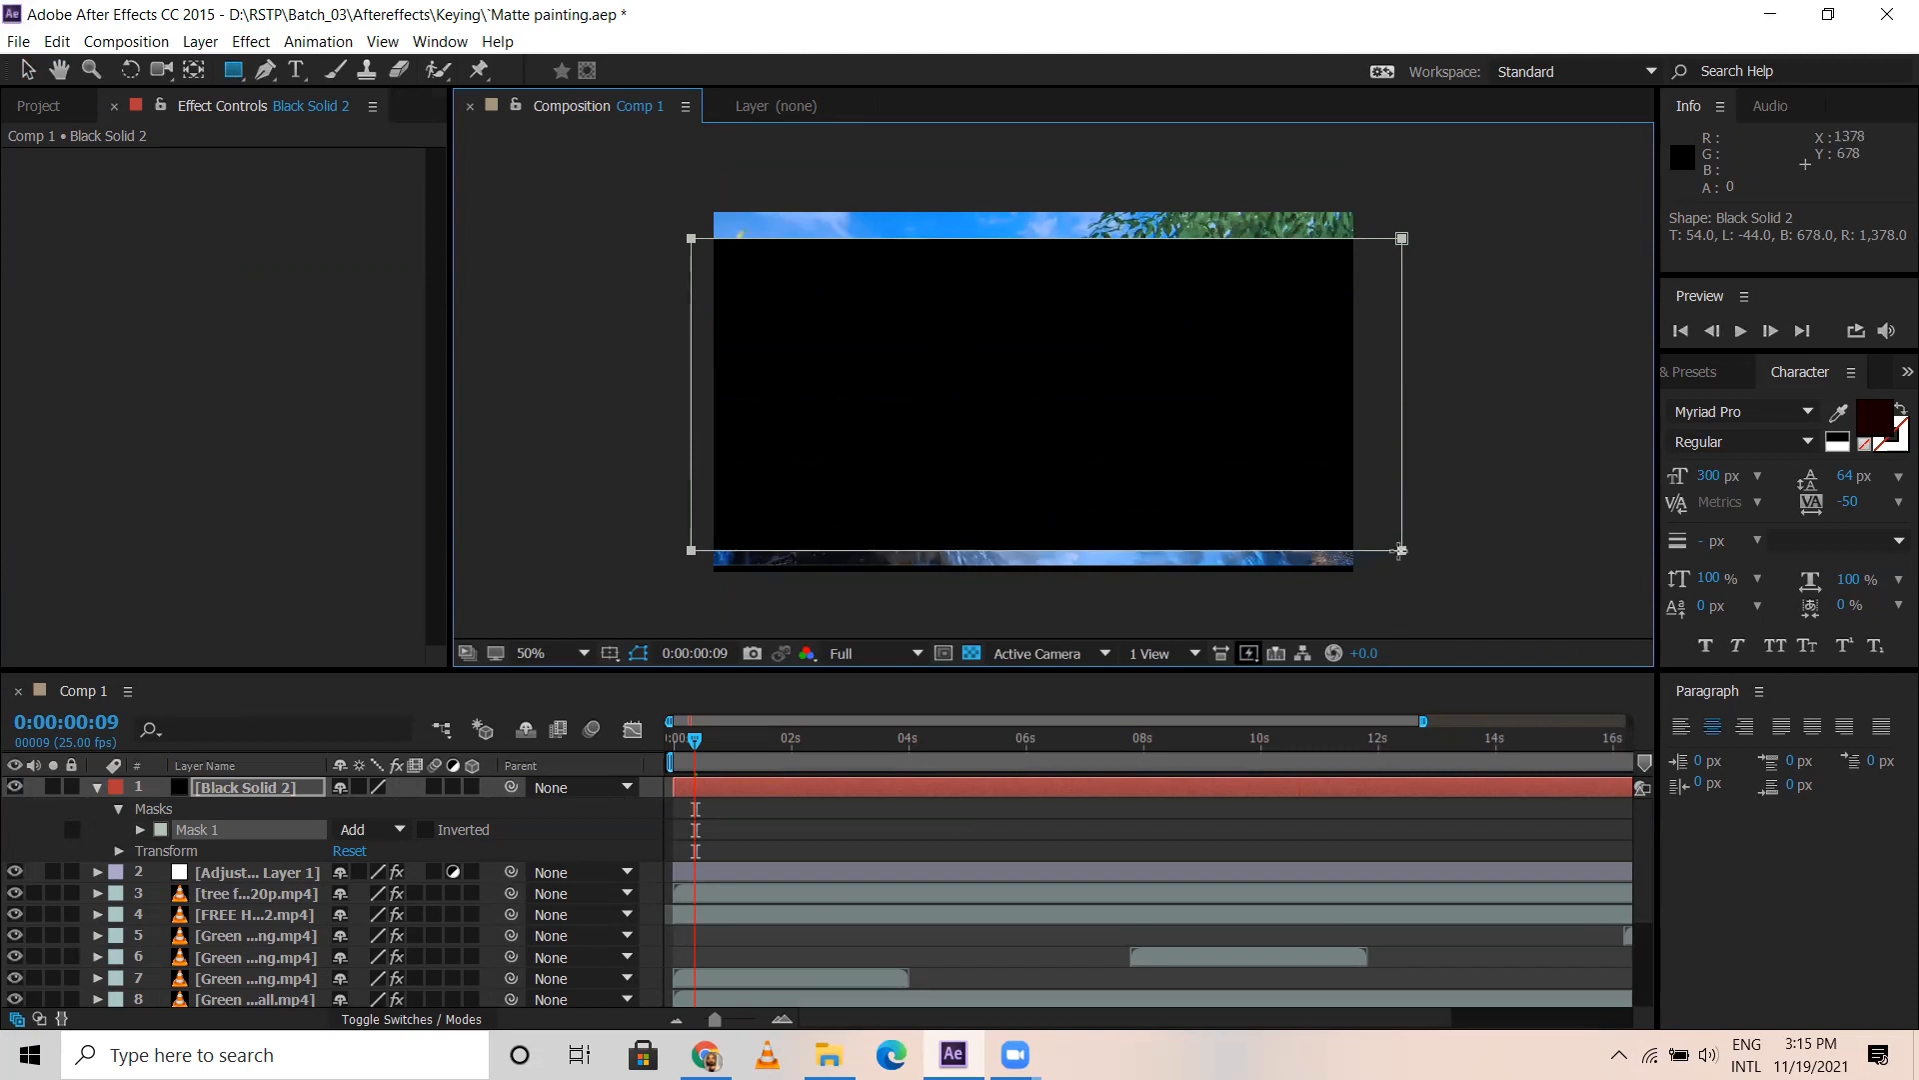
Select the mask's two upper vertices and nudge its upper edge slightly higher
left_click(27, 69)
left_click(694, 242)
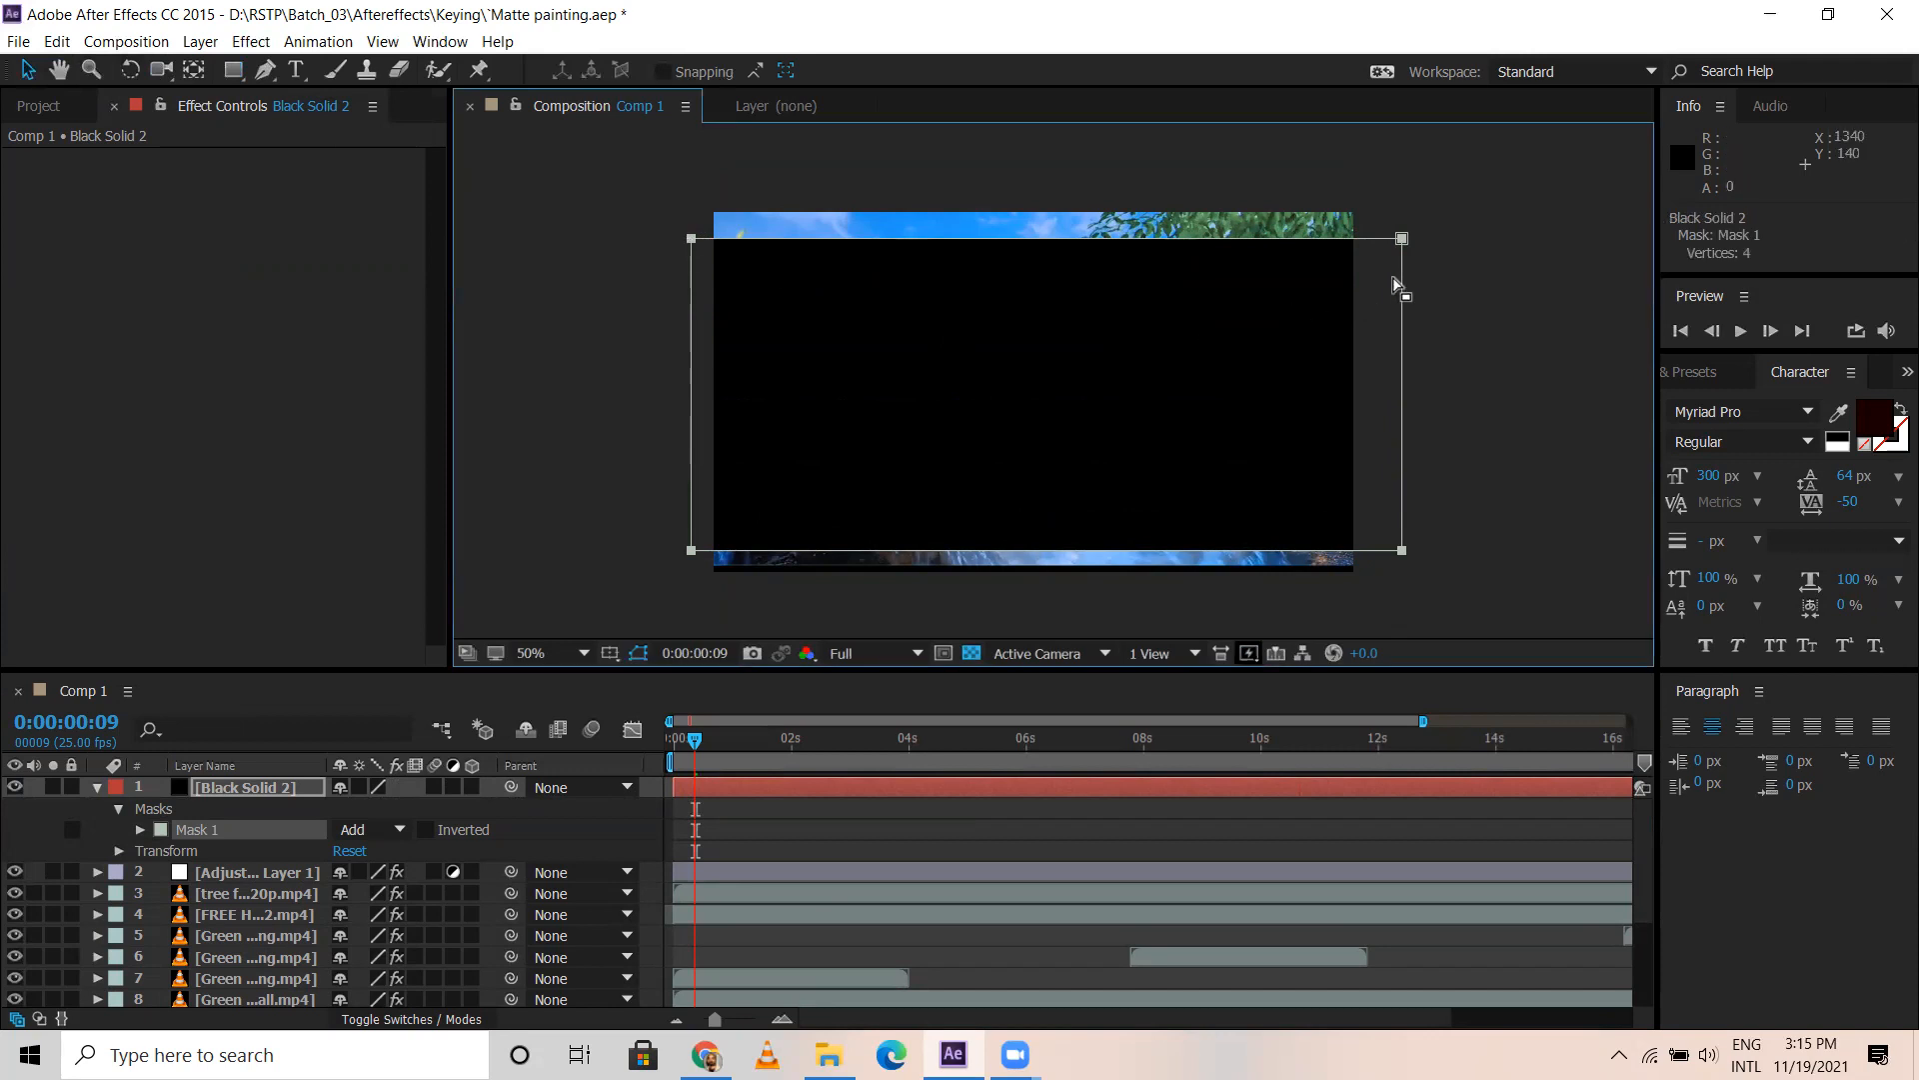
left_click(1549, 291)
left_click(693, 242)
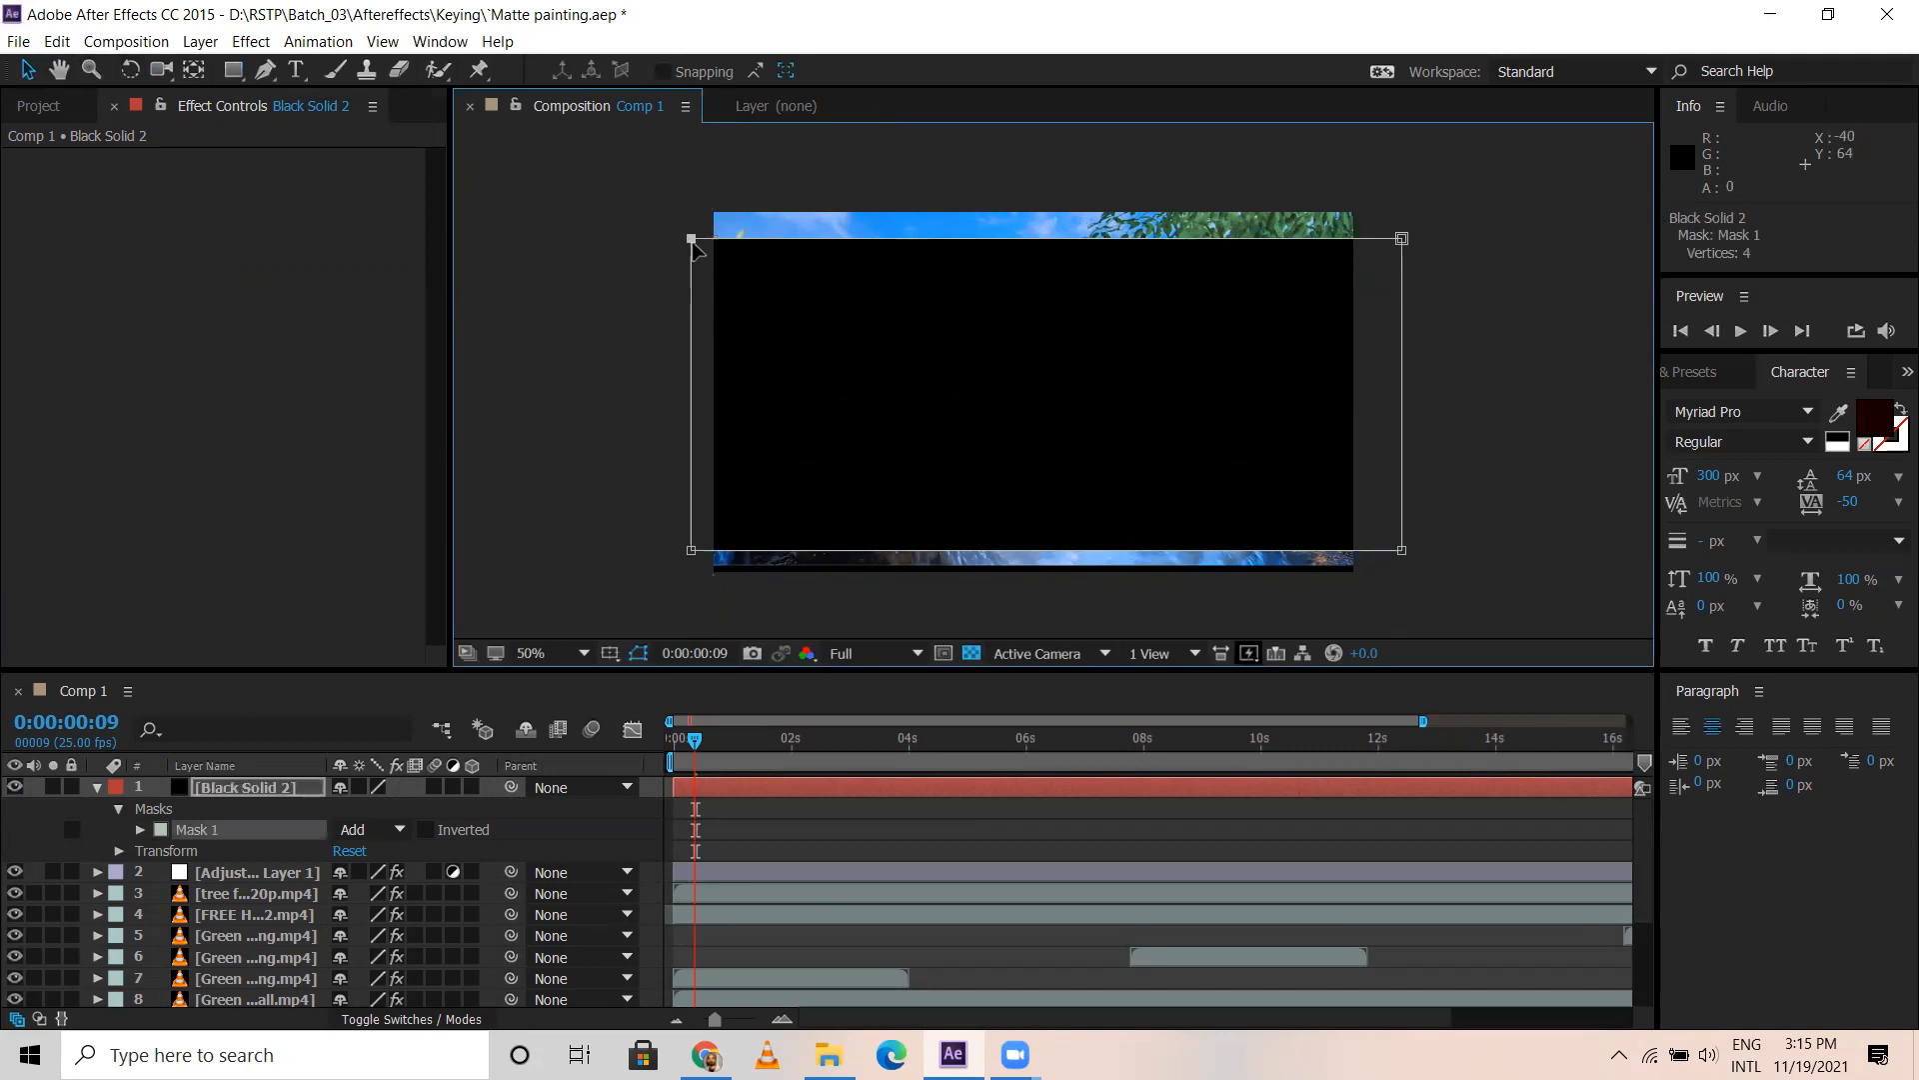
left_click(1402, 239)
key("Up")
key("Up")
key("Up")
key("Up")
key("Up")
key("Up")
key("Up")
key("Up")
key("Up")
key("Up")
key("Up")
key("Up")
key("Down")
key("Down")
key("Down")
key("Down")
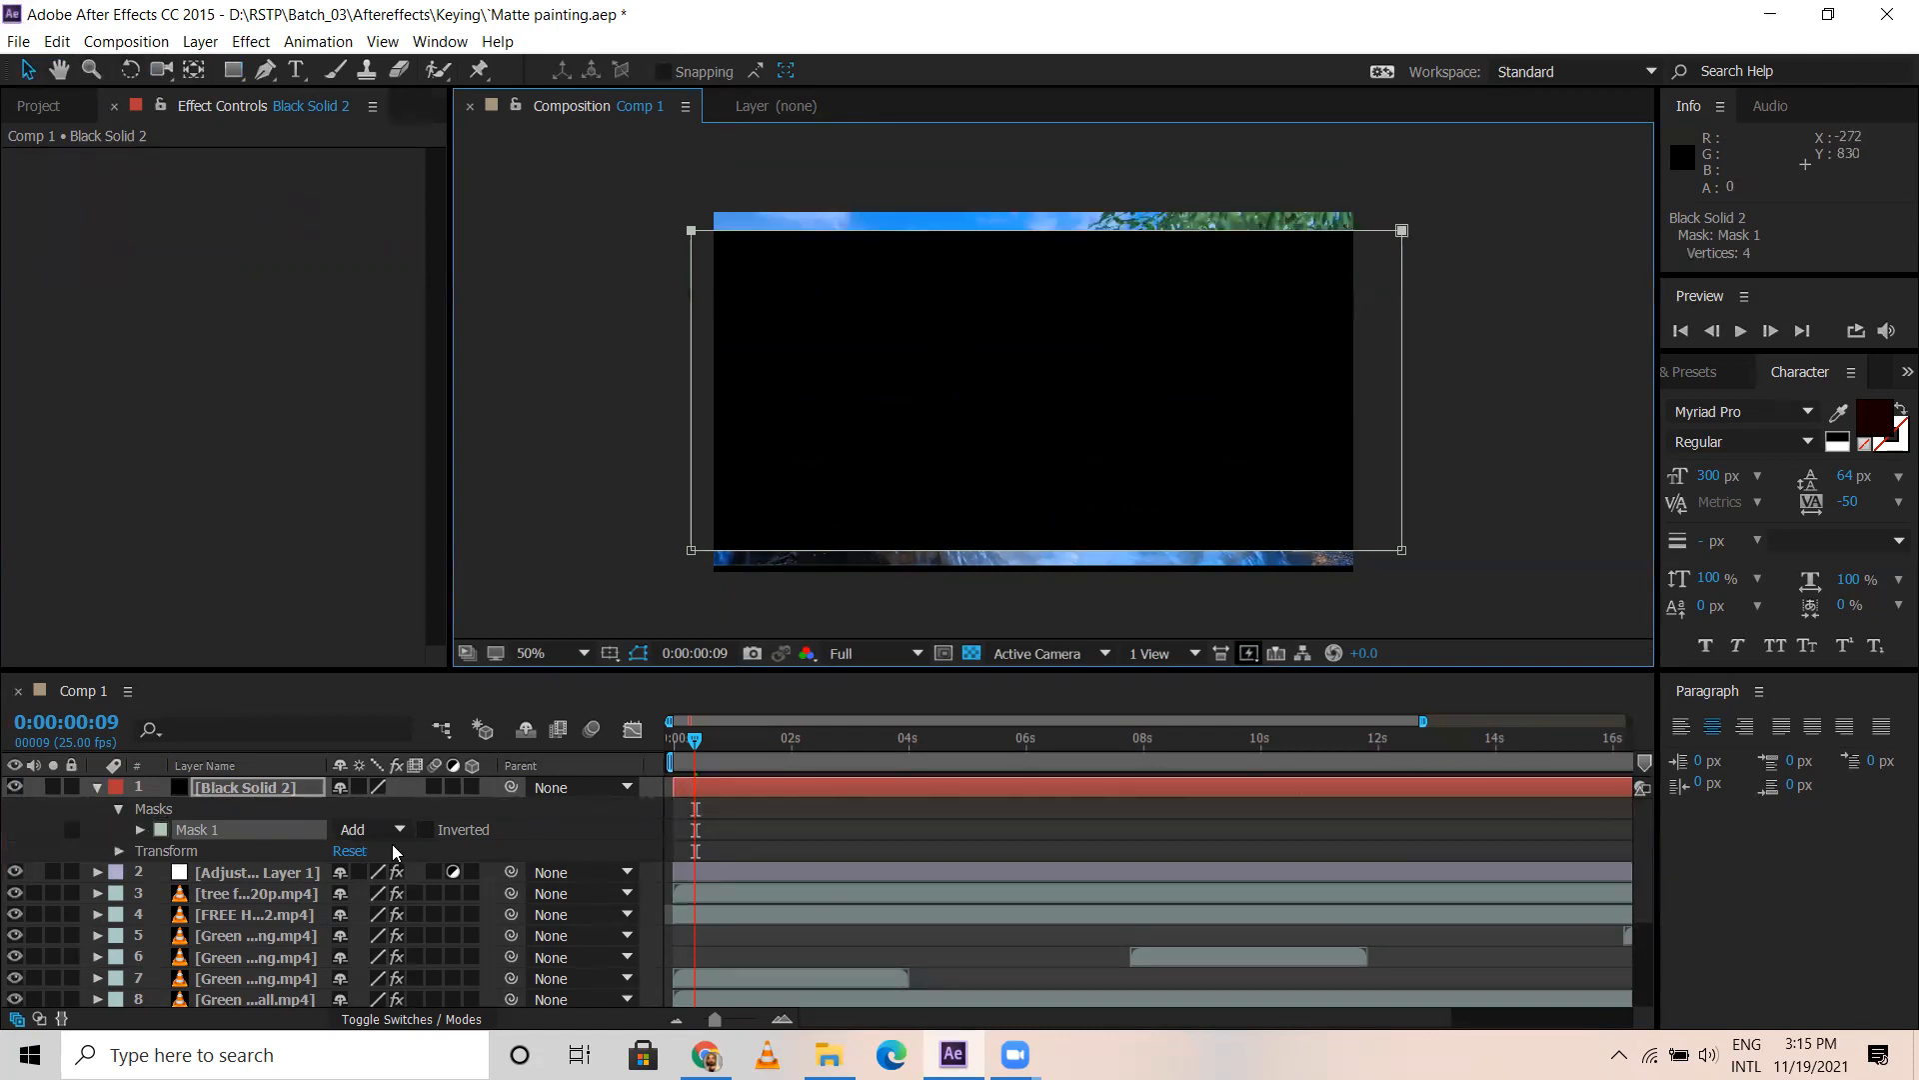
Invert the solid's mask to leave black letterbox bars above and below the scene, and collapse and deselect the layer
left_click(428, 831)
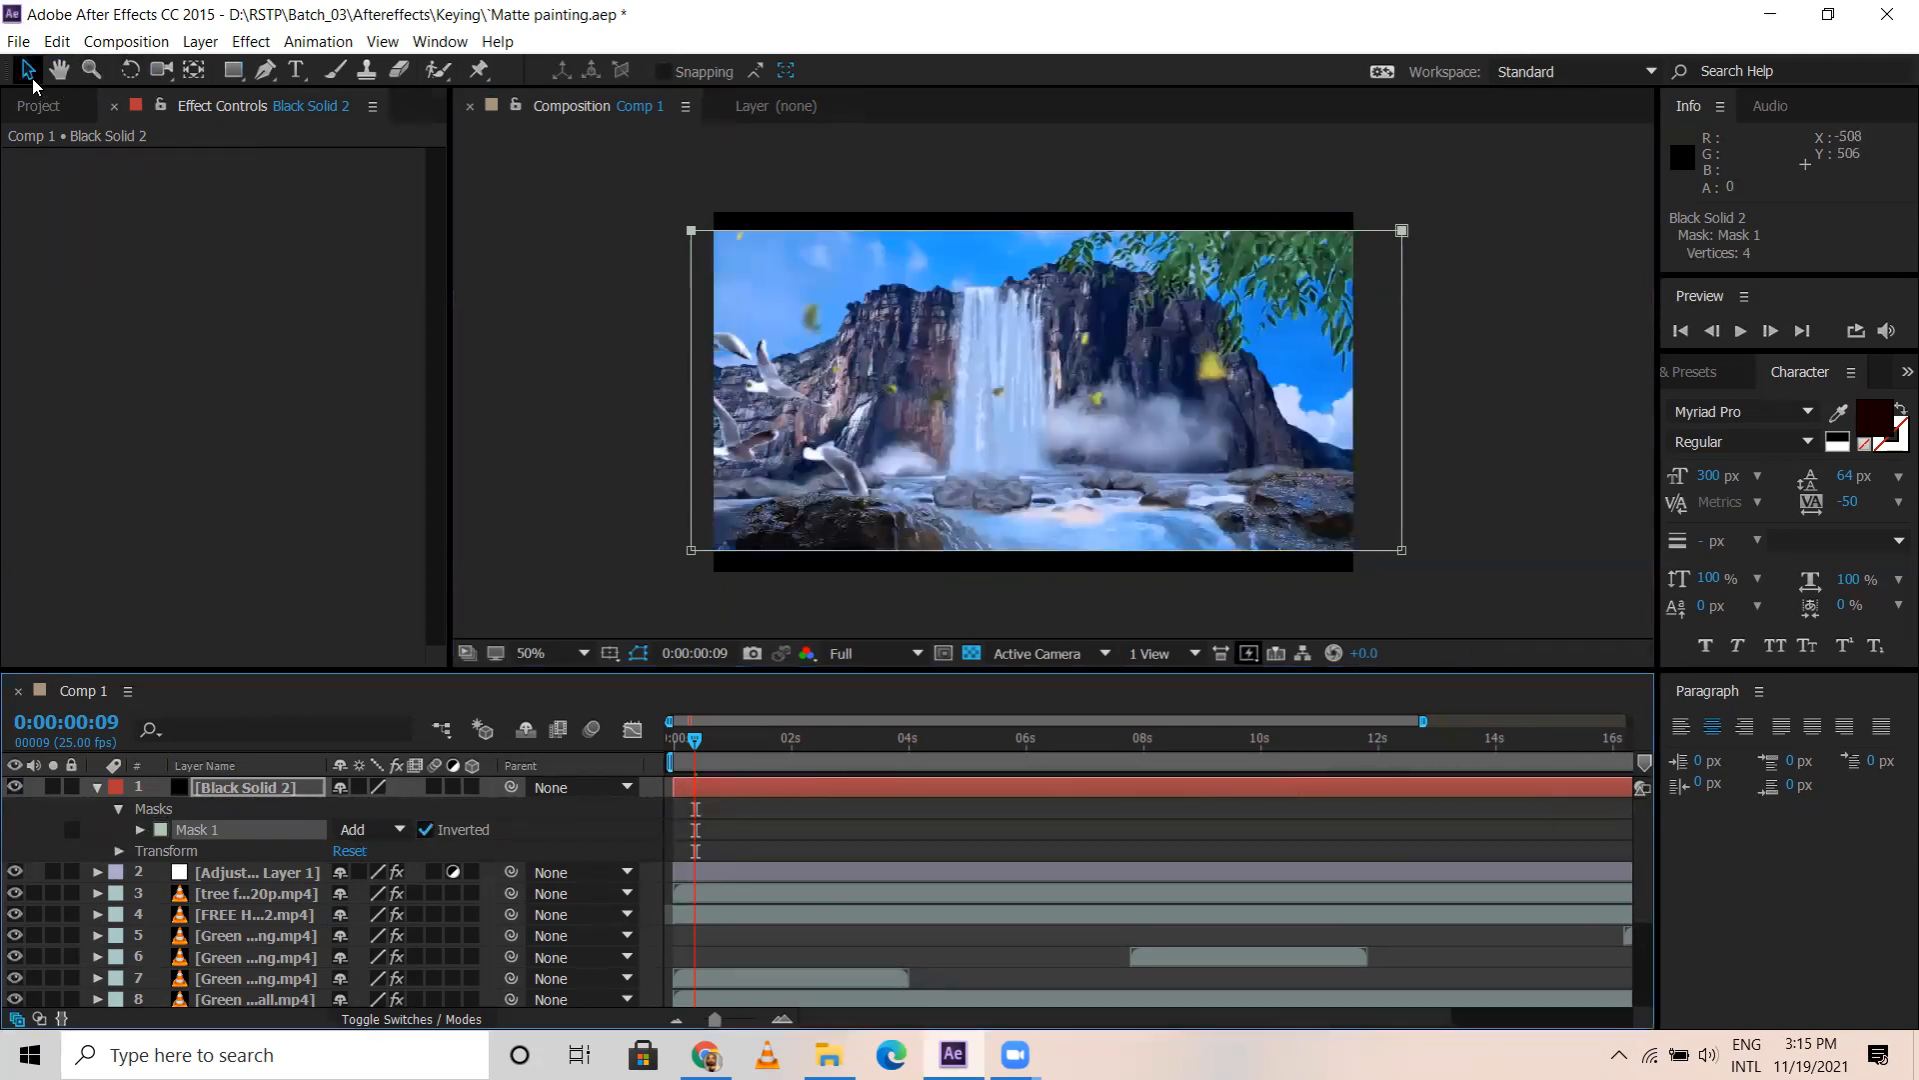
left_click(124, 286)
left_click(96, 786)
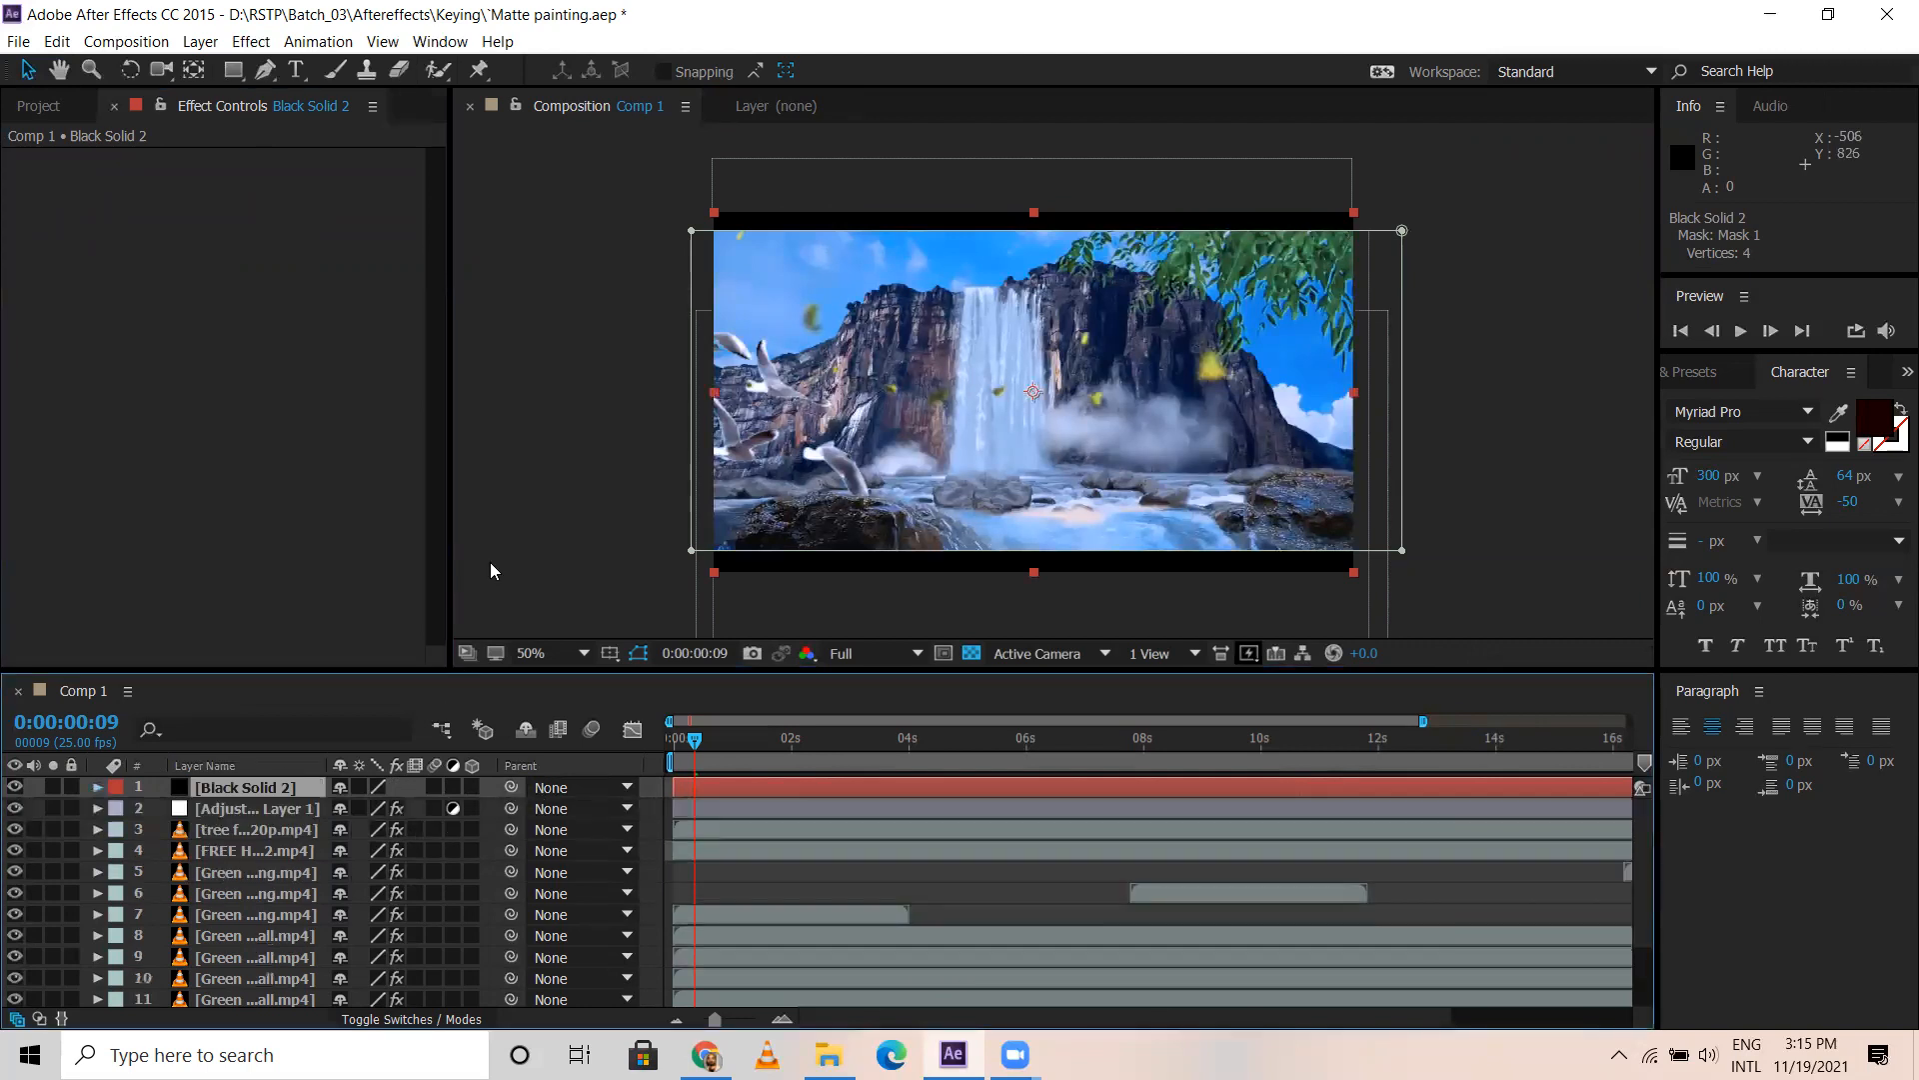
left_click(554, 620)
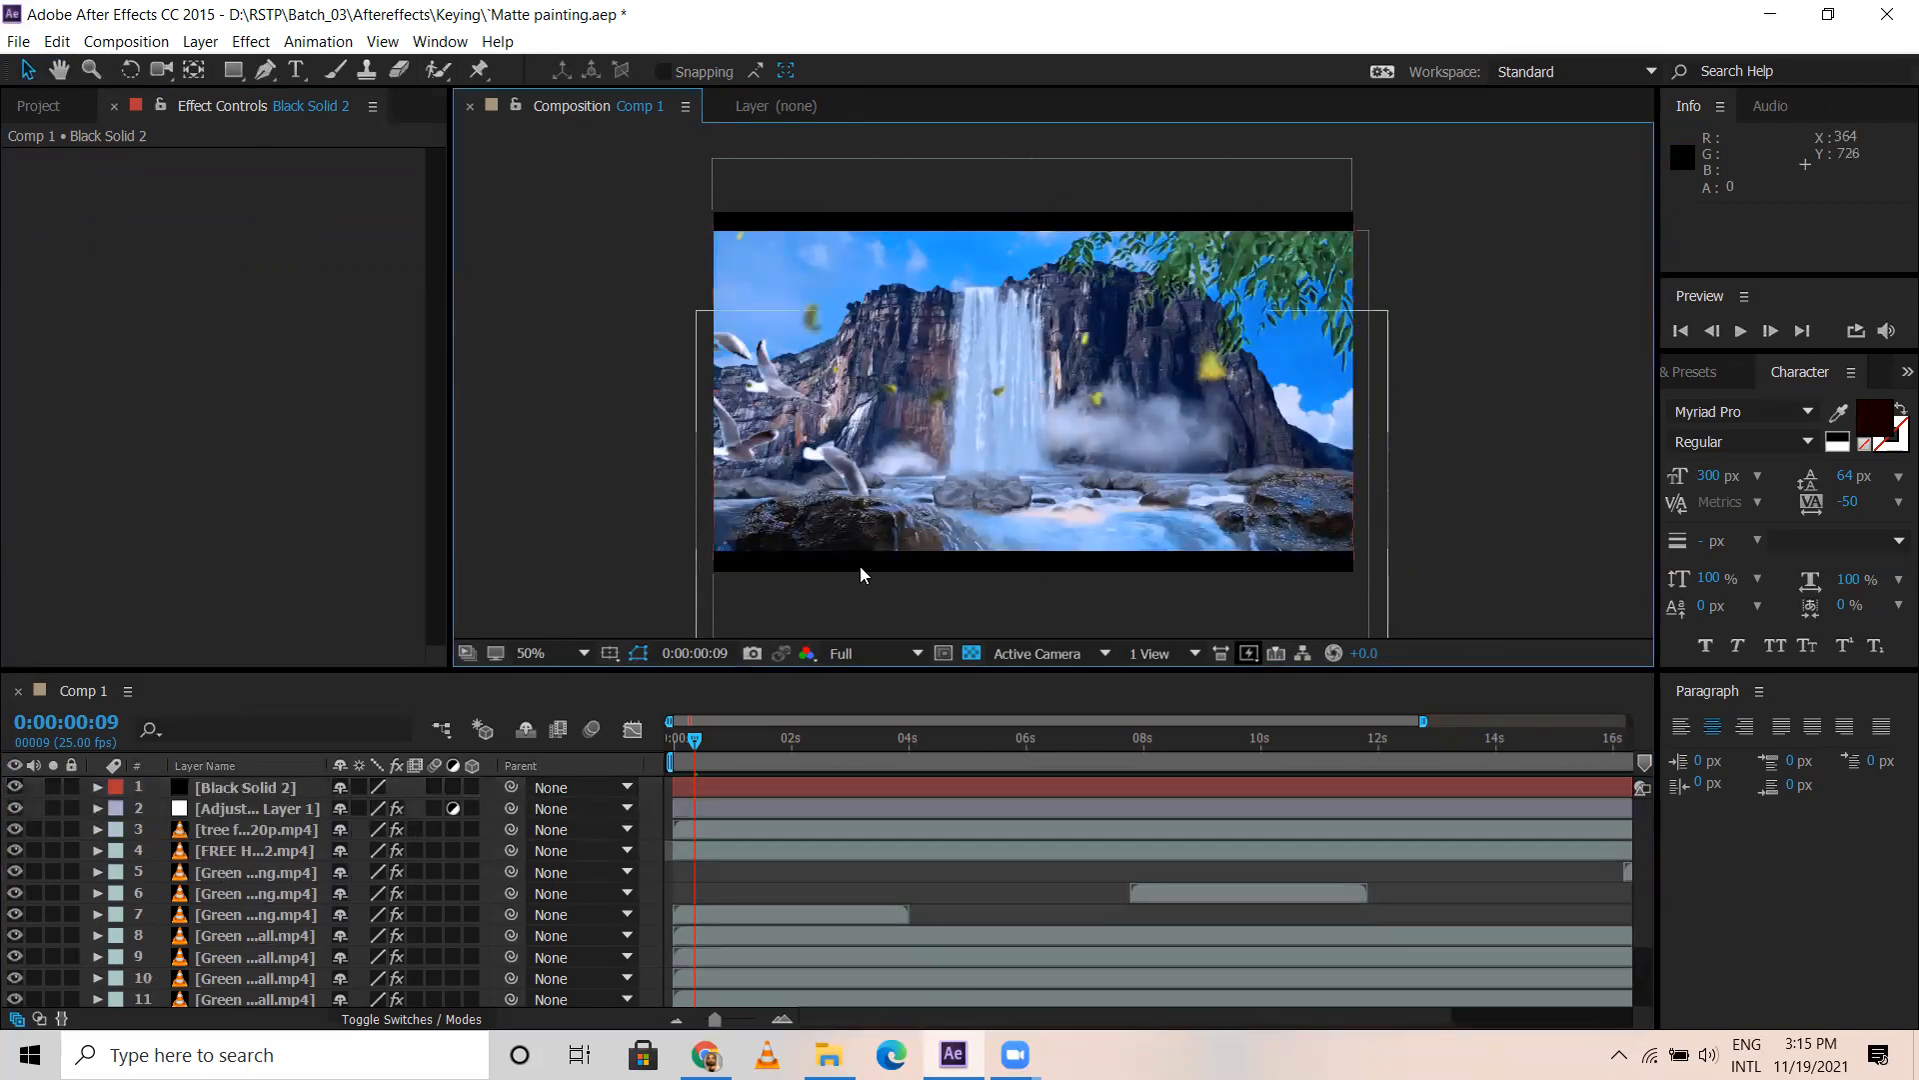
left_click(1236, 222)
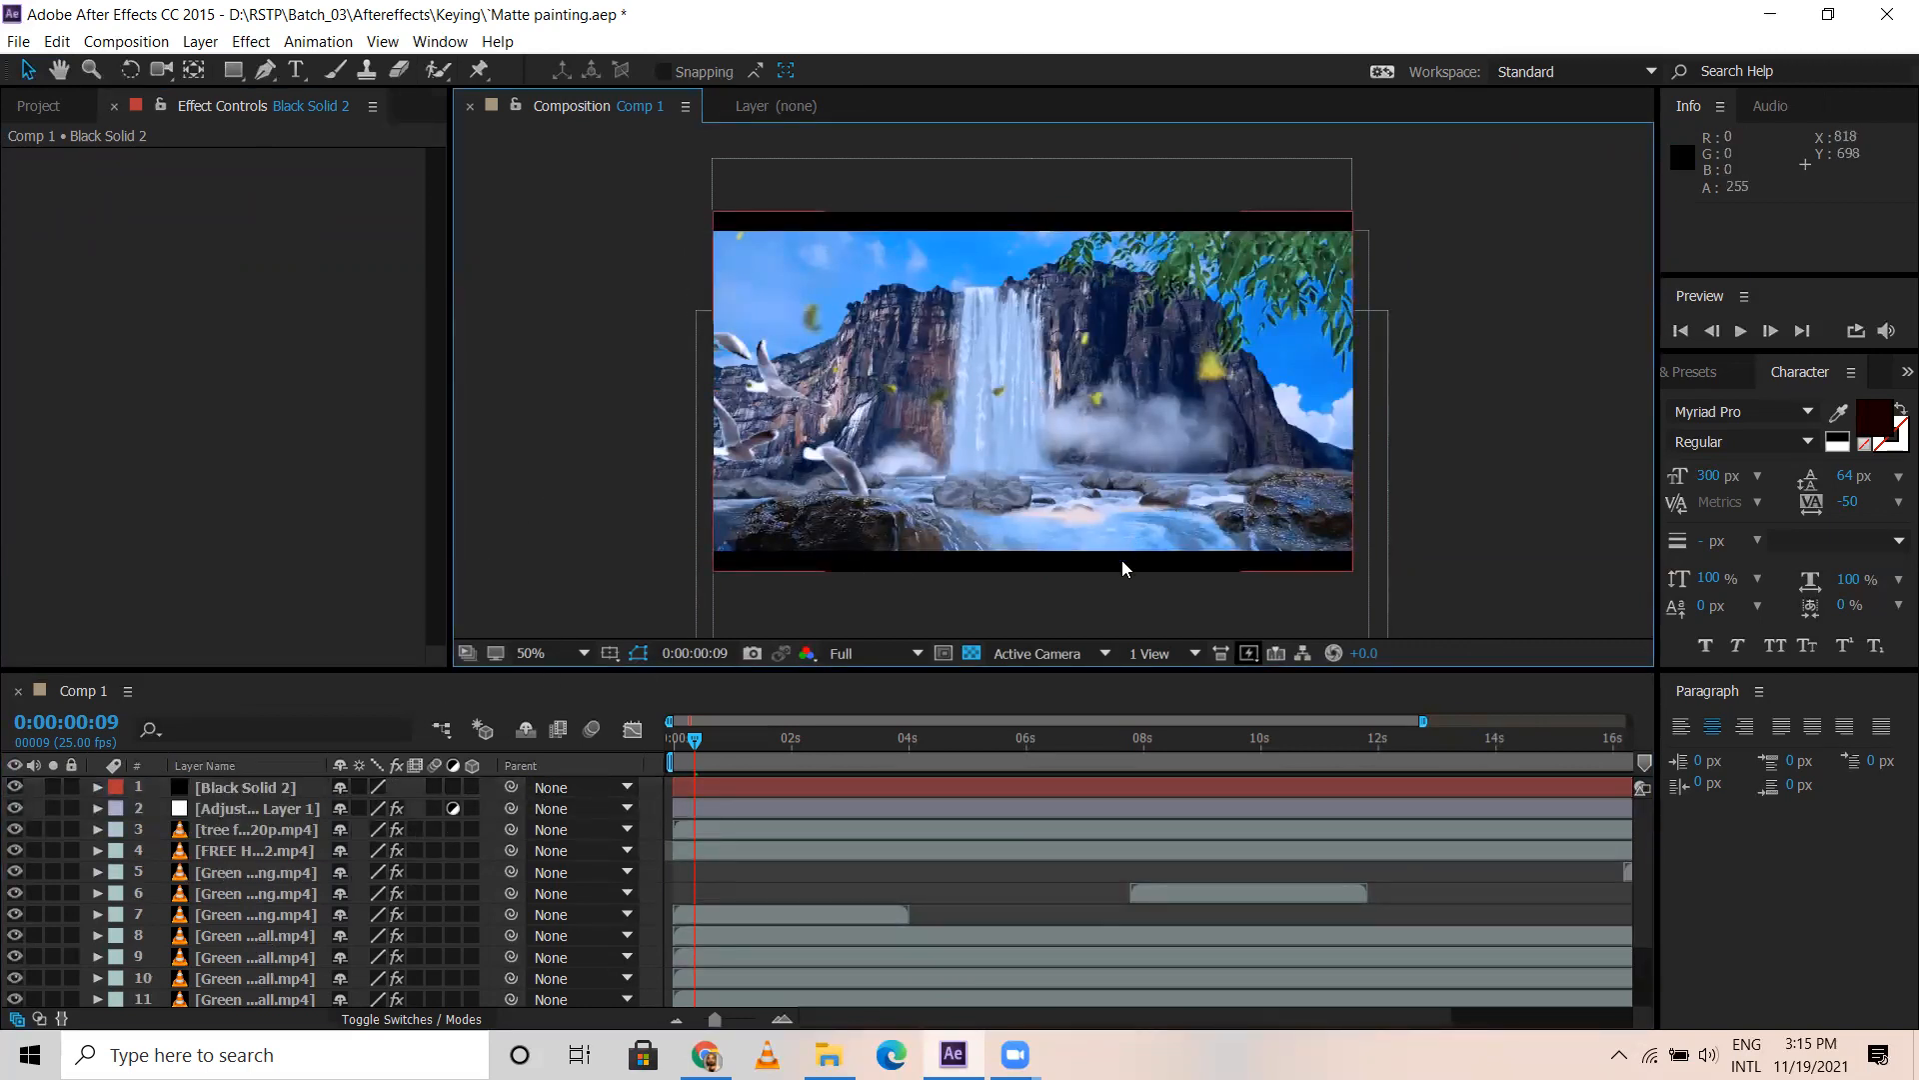
left_click(1045, 211)
Toggle the black solid's visibility to compare the scene with and without the letterbox bars
left_click(15, 787)
left_click(15, 786)
left_click(15, 787)
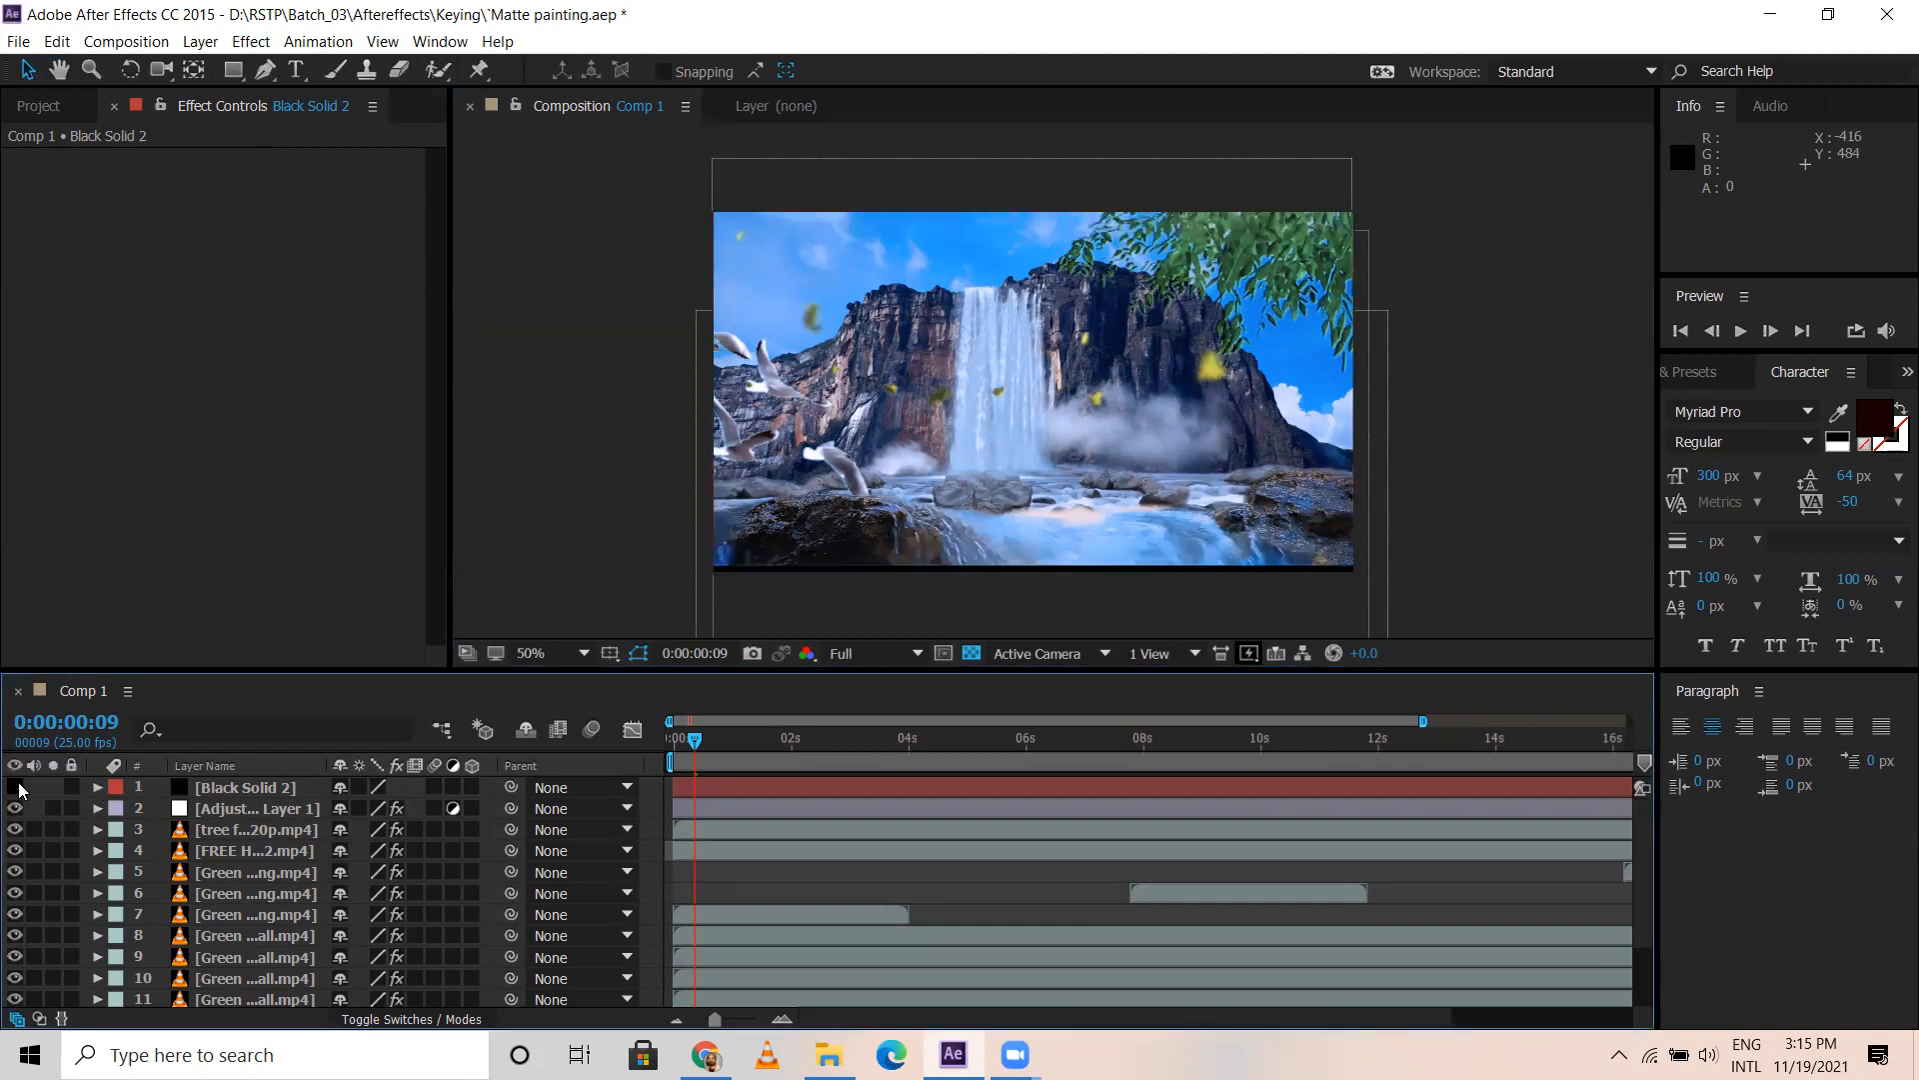
Make the black letterbox solid visible again and play back the enlarged composition view to check the scene
left_click(15, 786)
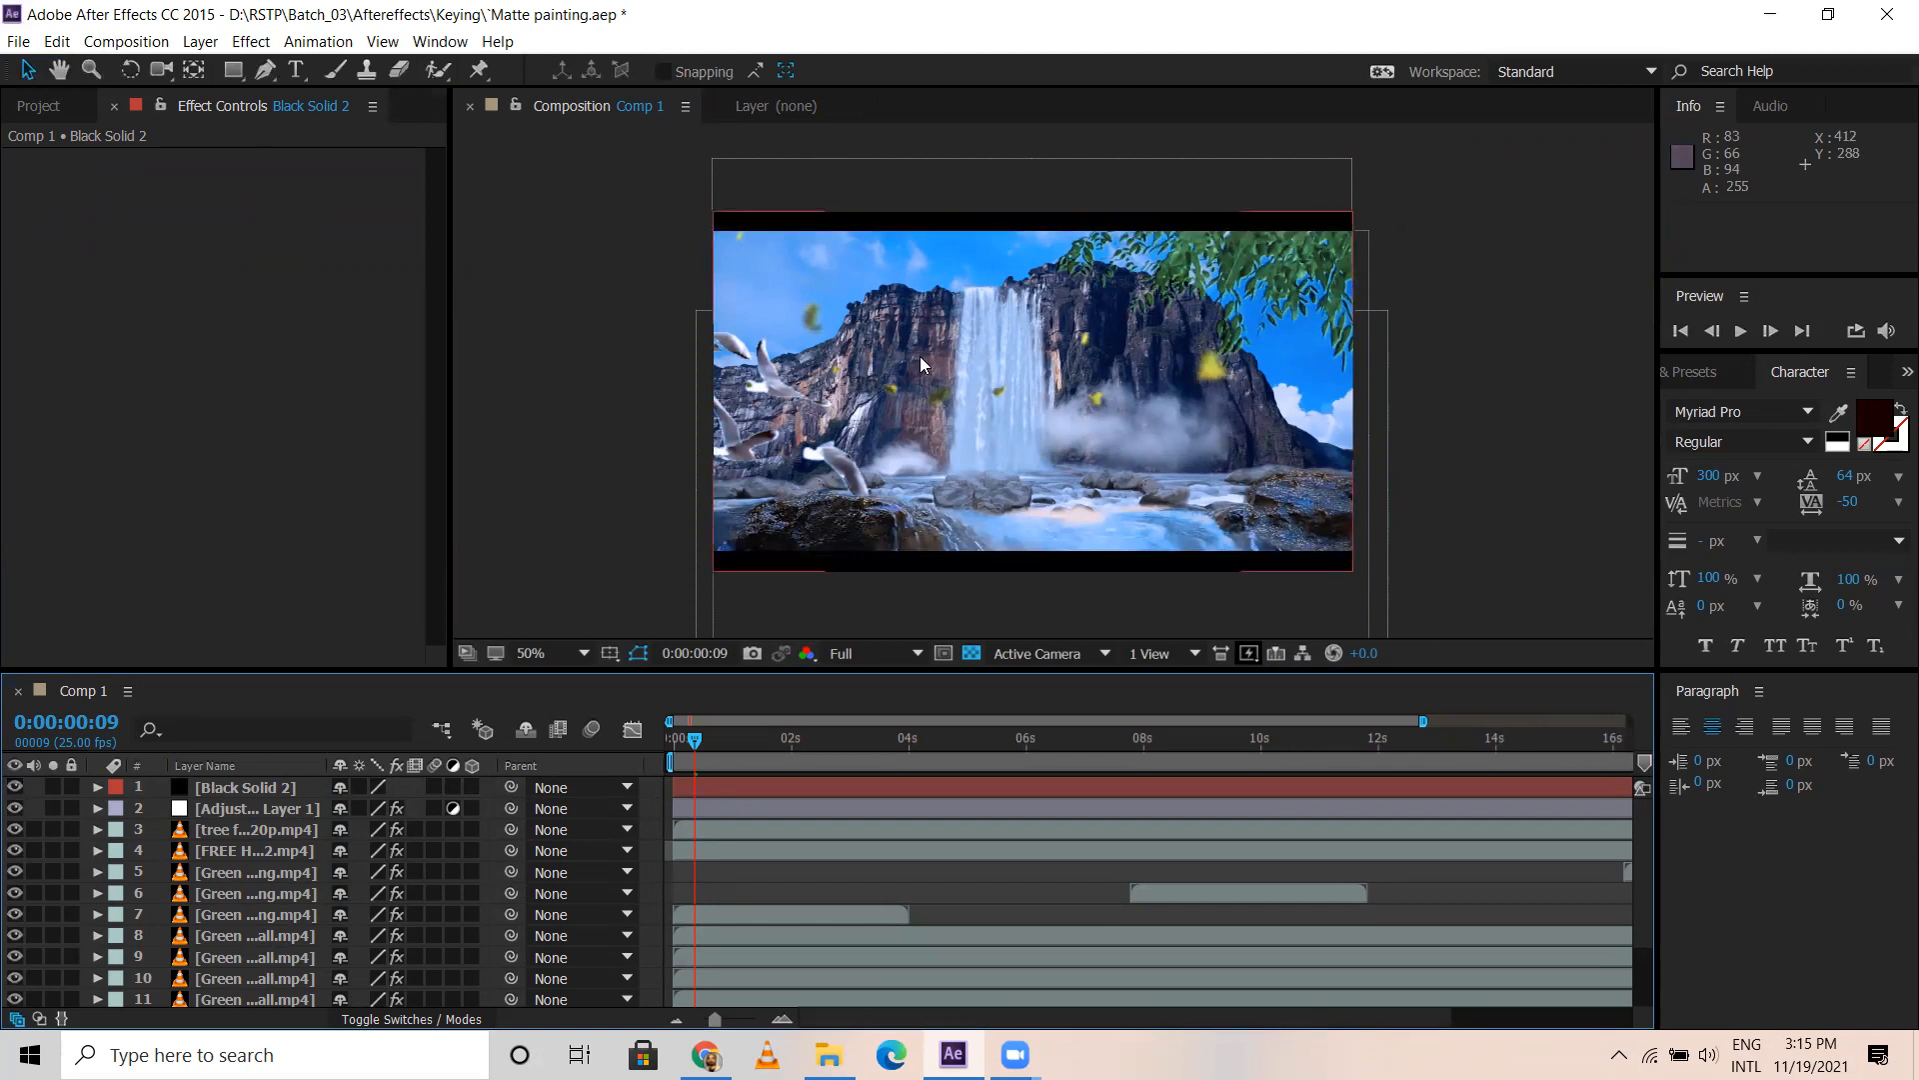
key("grave")
left_click(1681, 410)
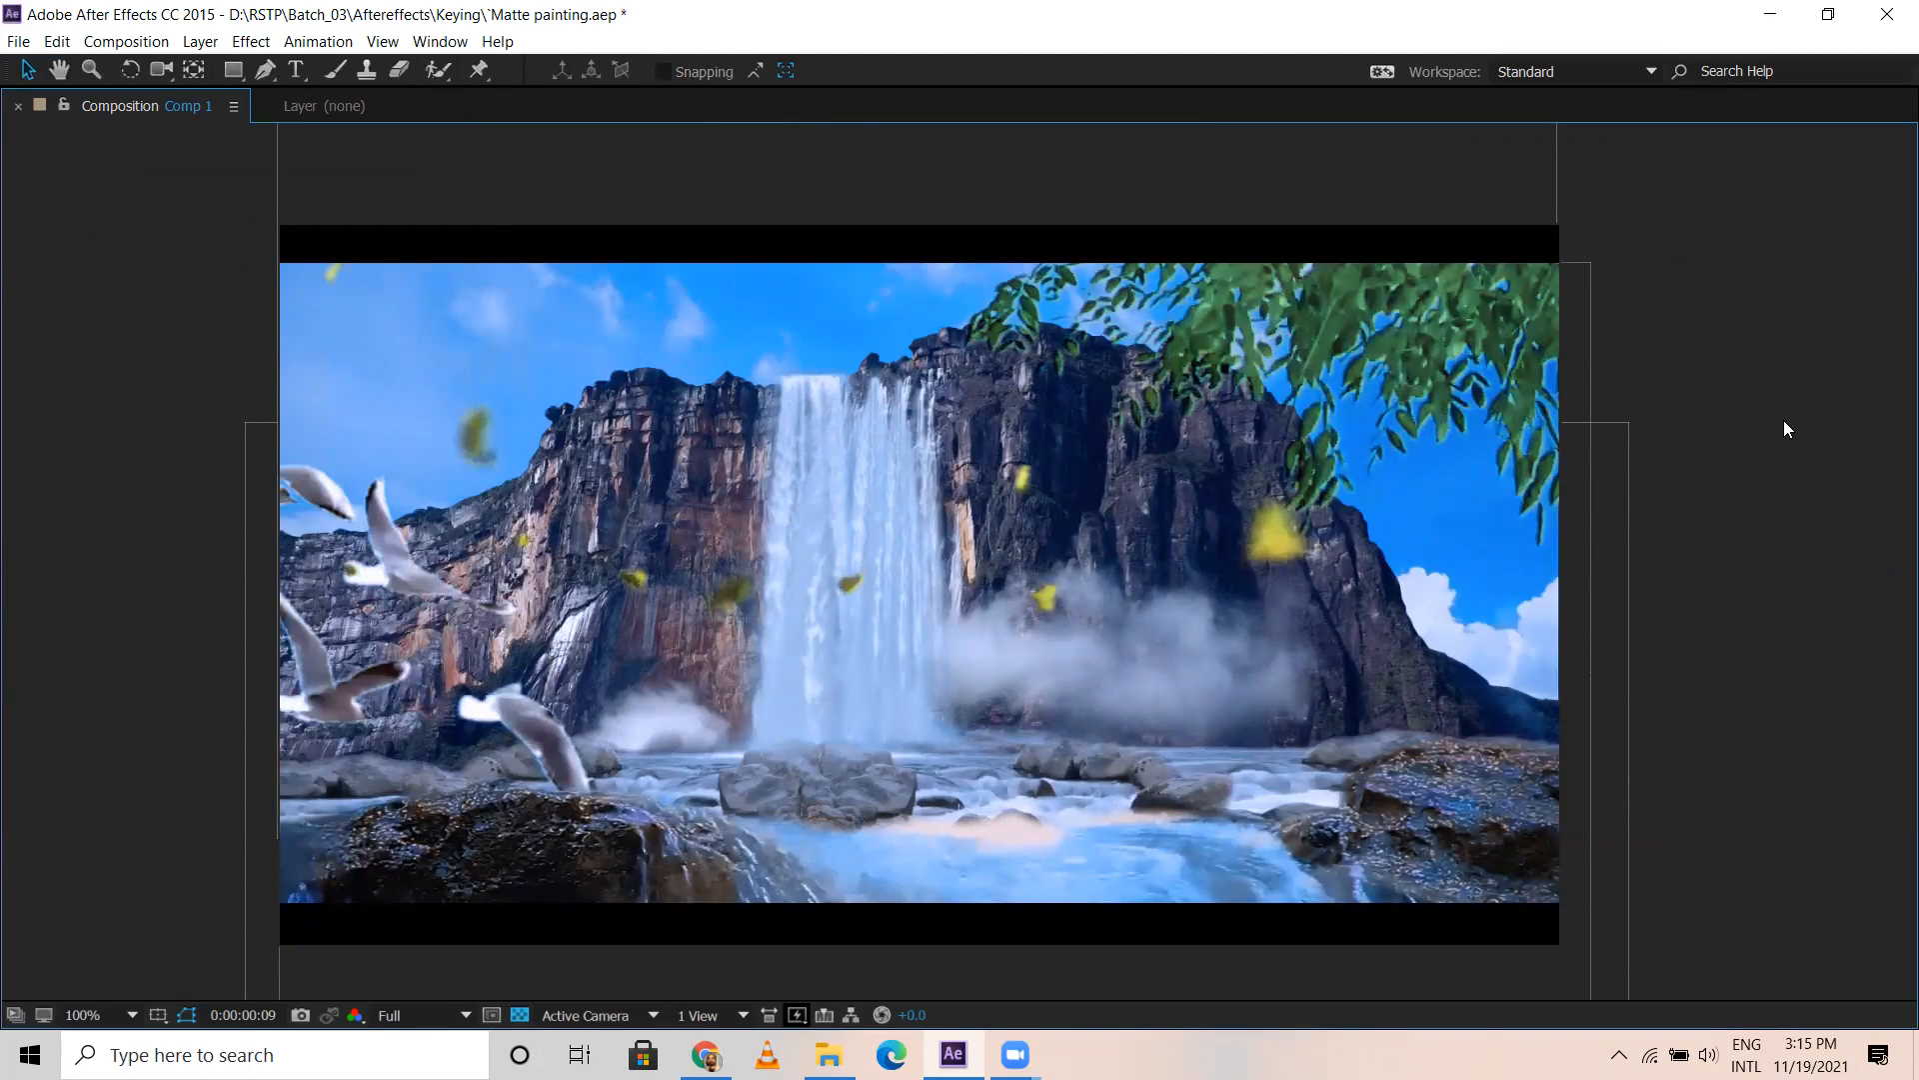
left_click(1010, 556)
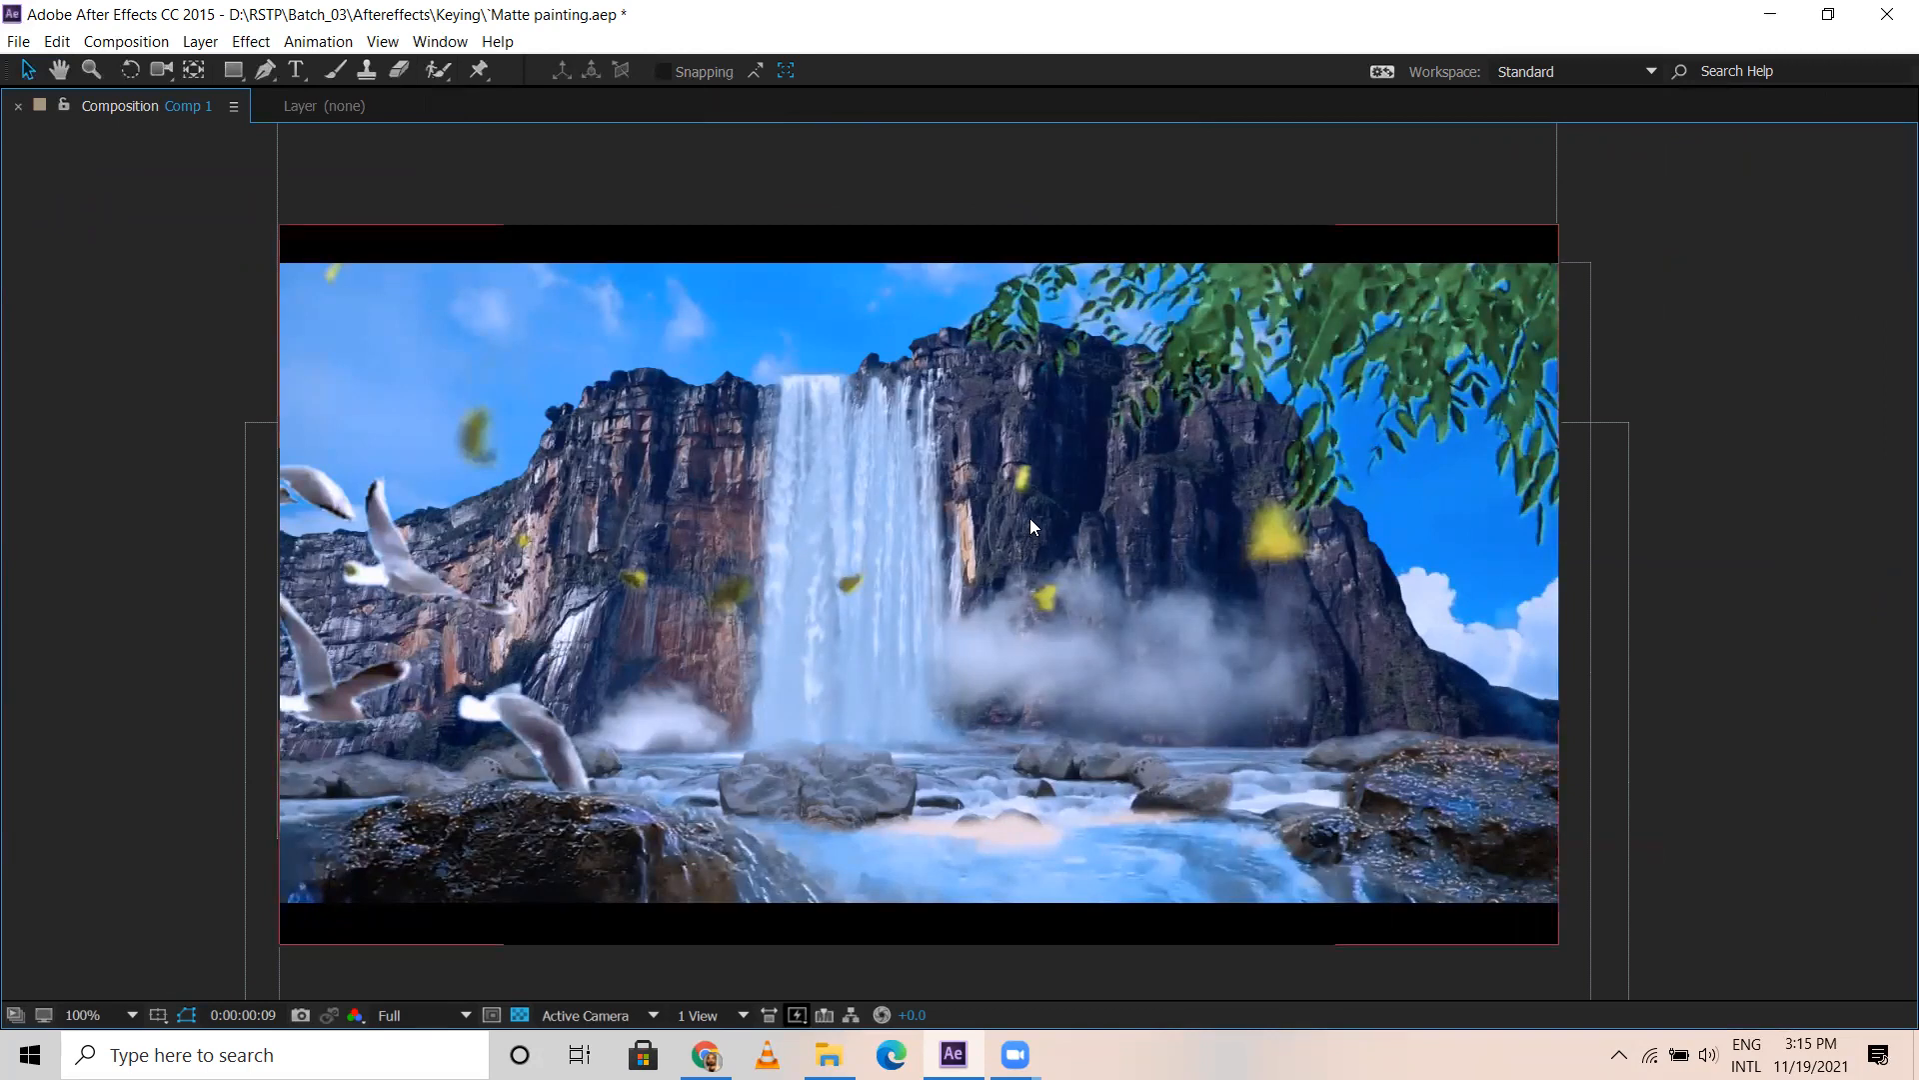
key("space")
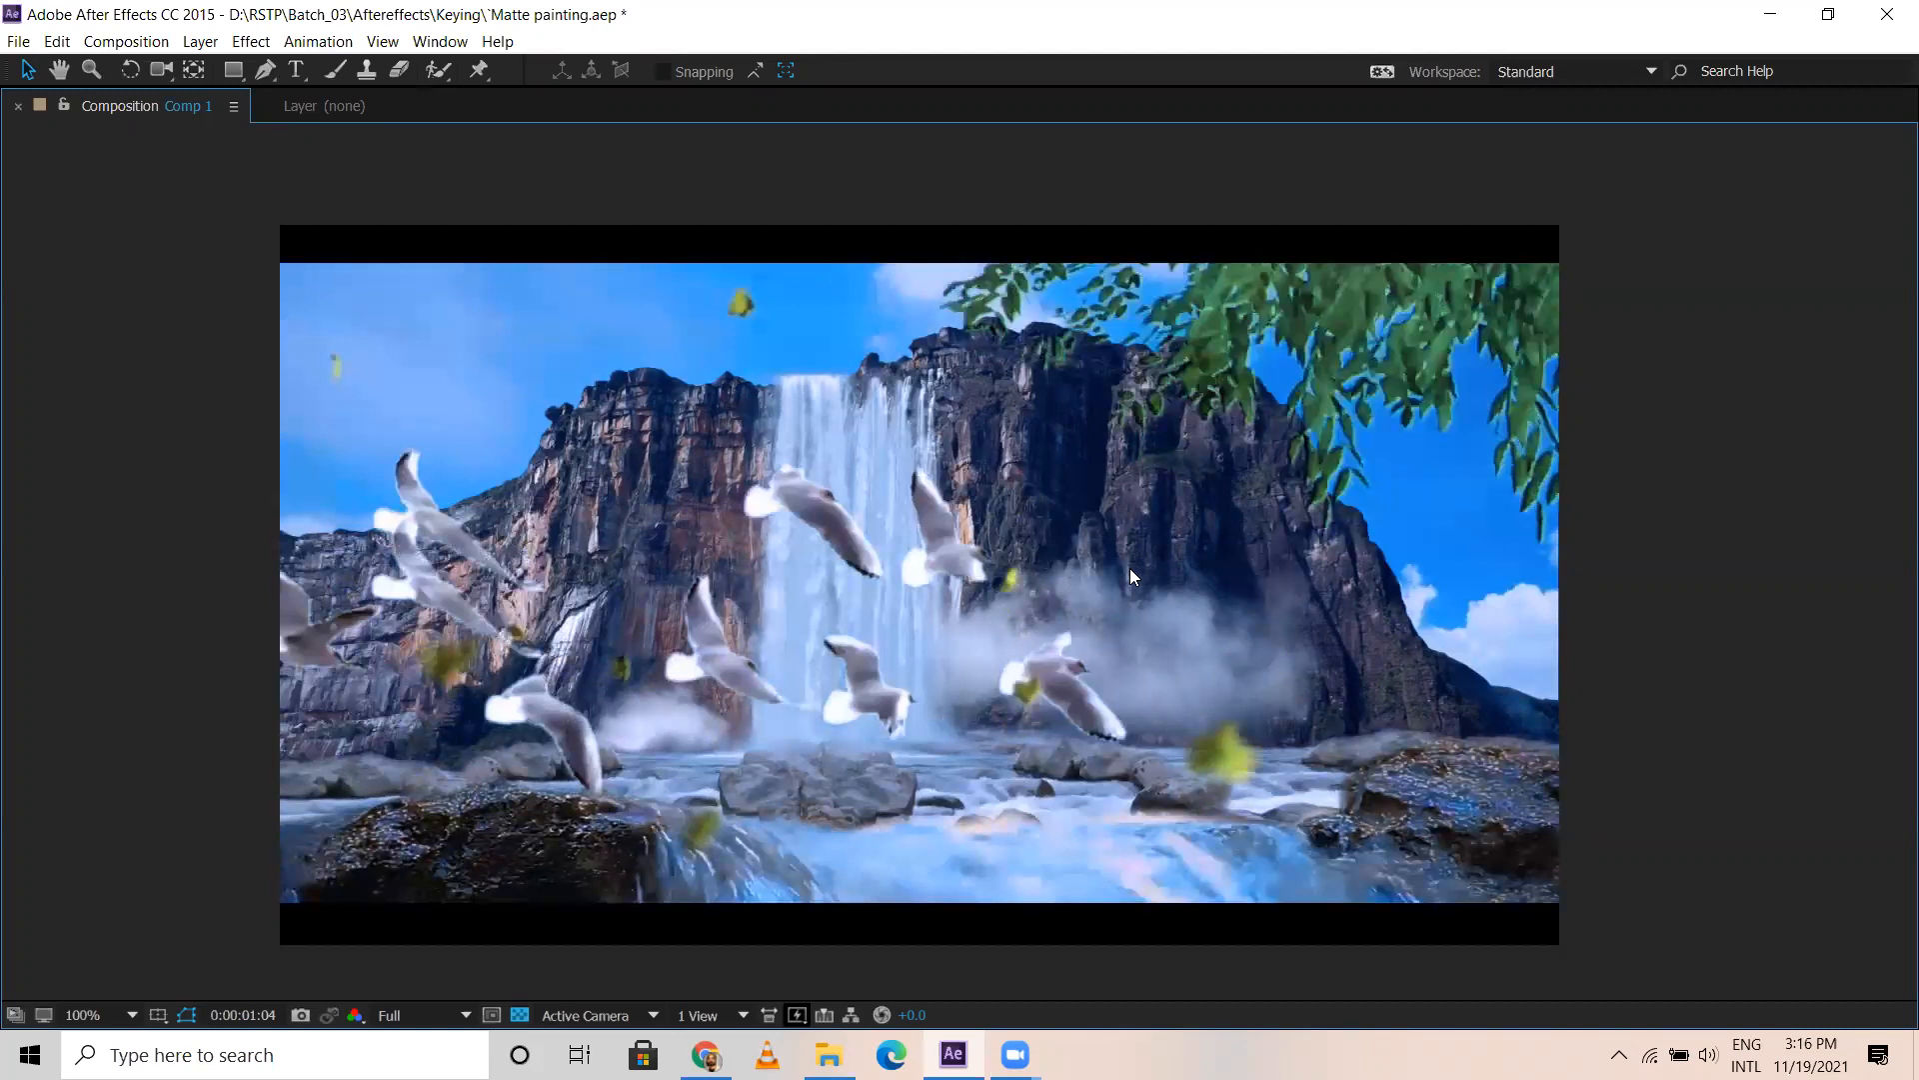
key("space")
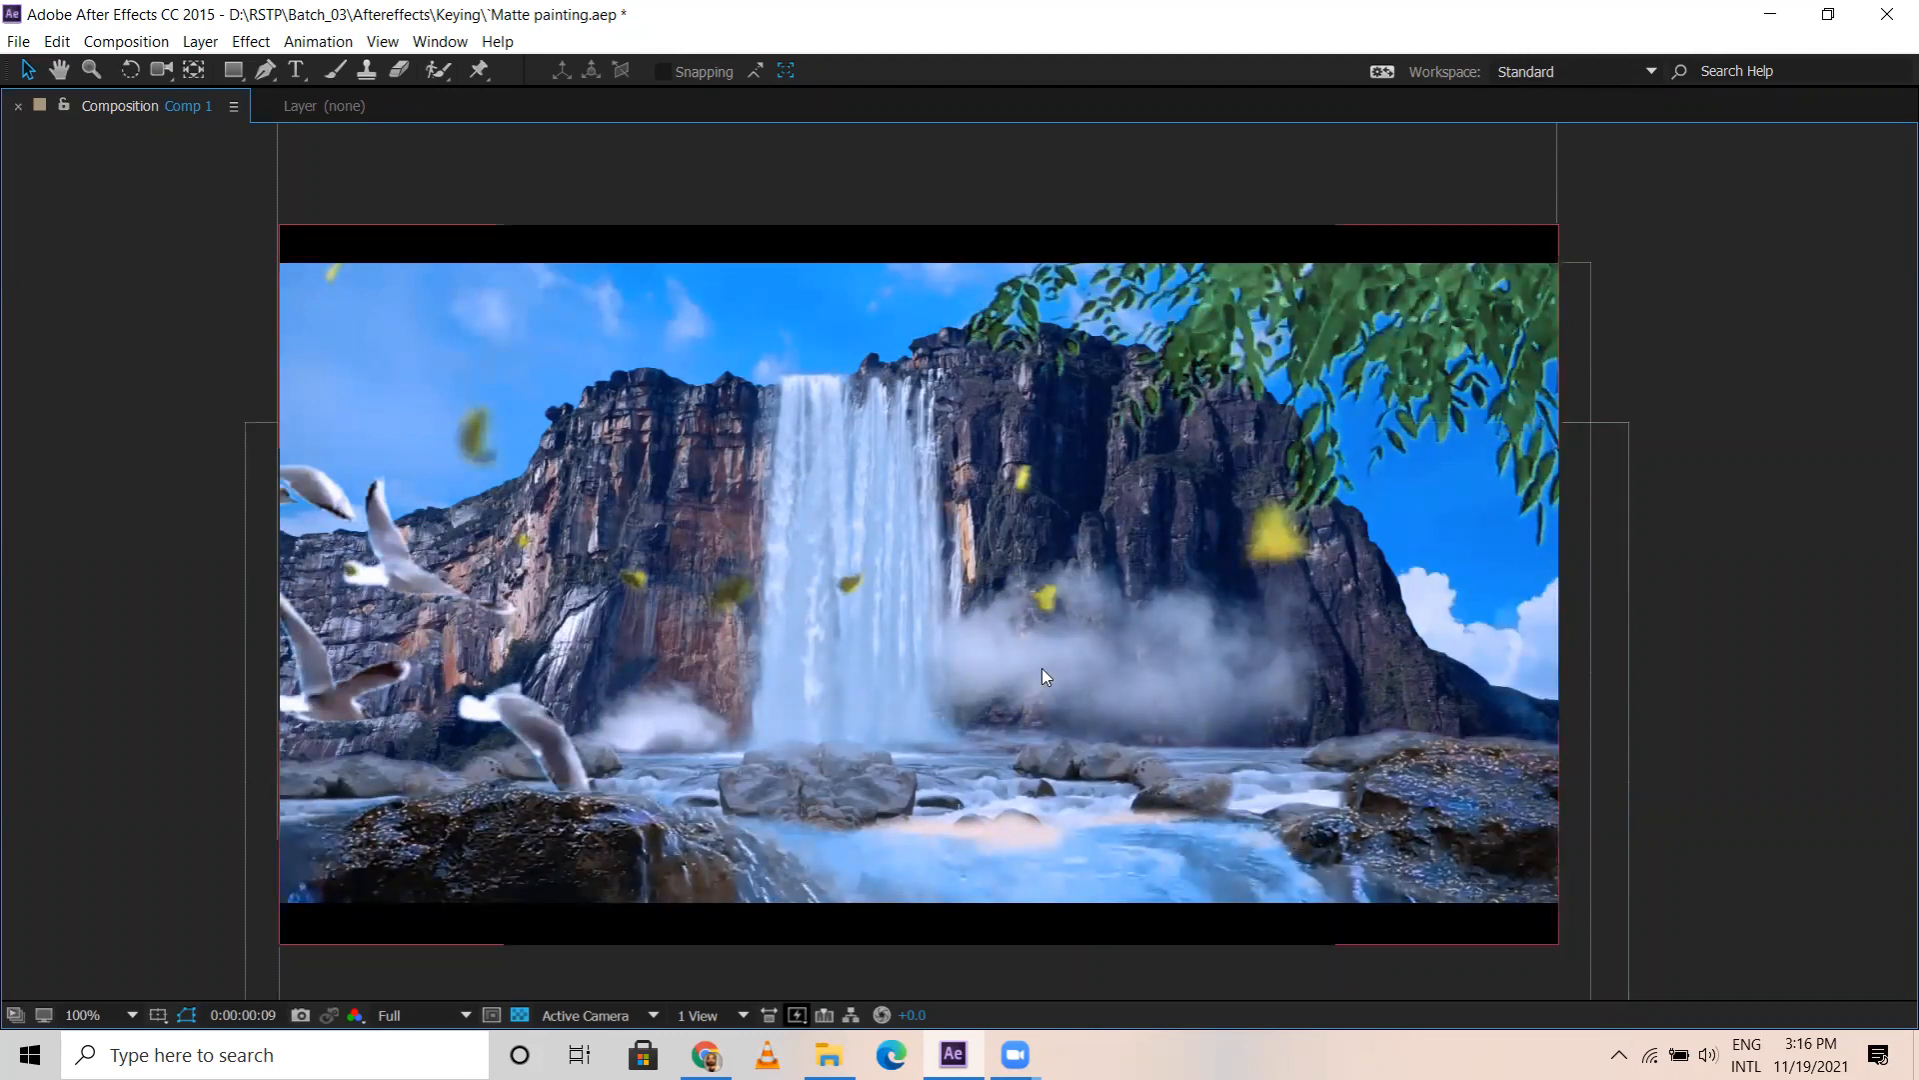
key("grave")
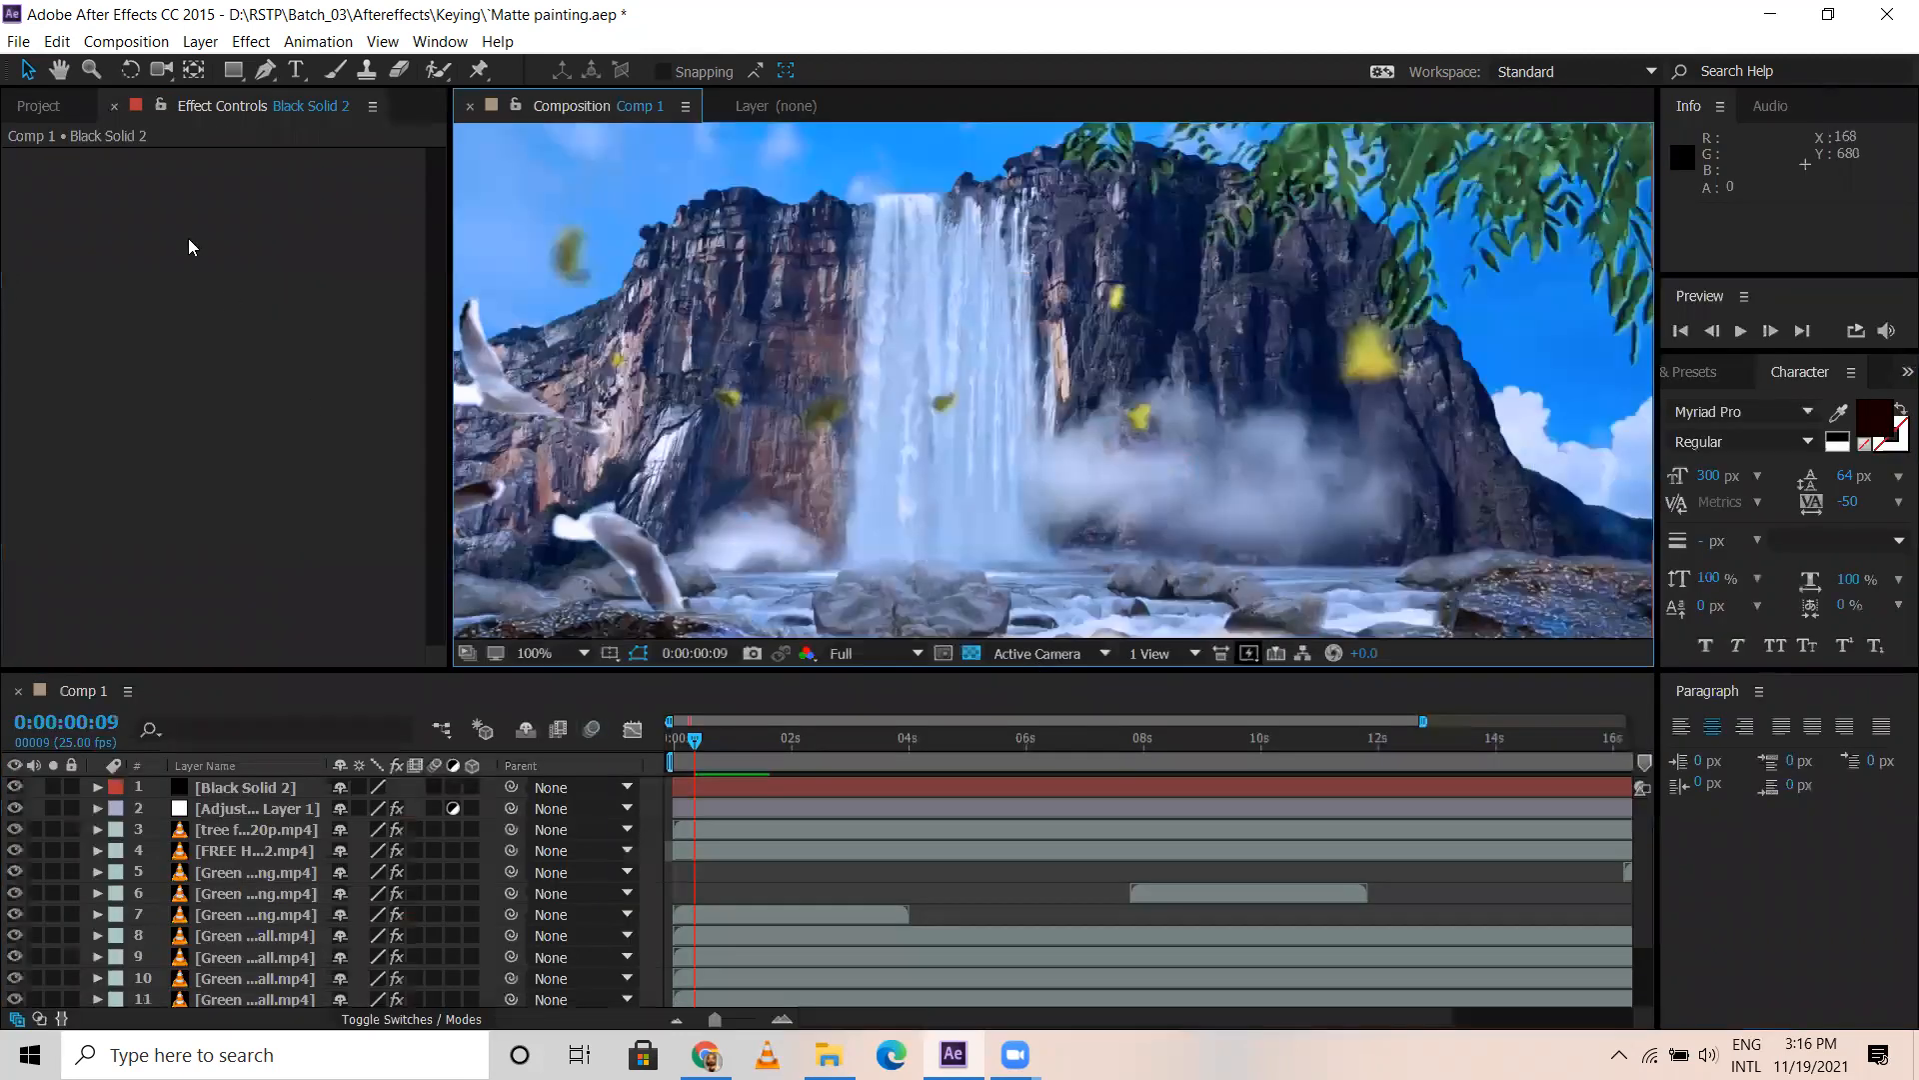
Import the monkey green screen video from the Keying folder and place it in Comp 1 directly below the tree layer
left_click(40, 107)
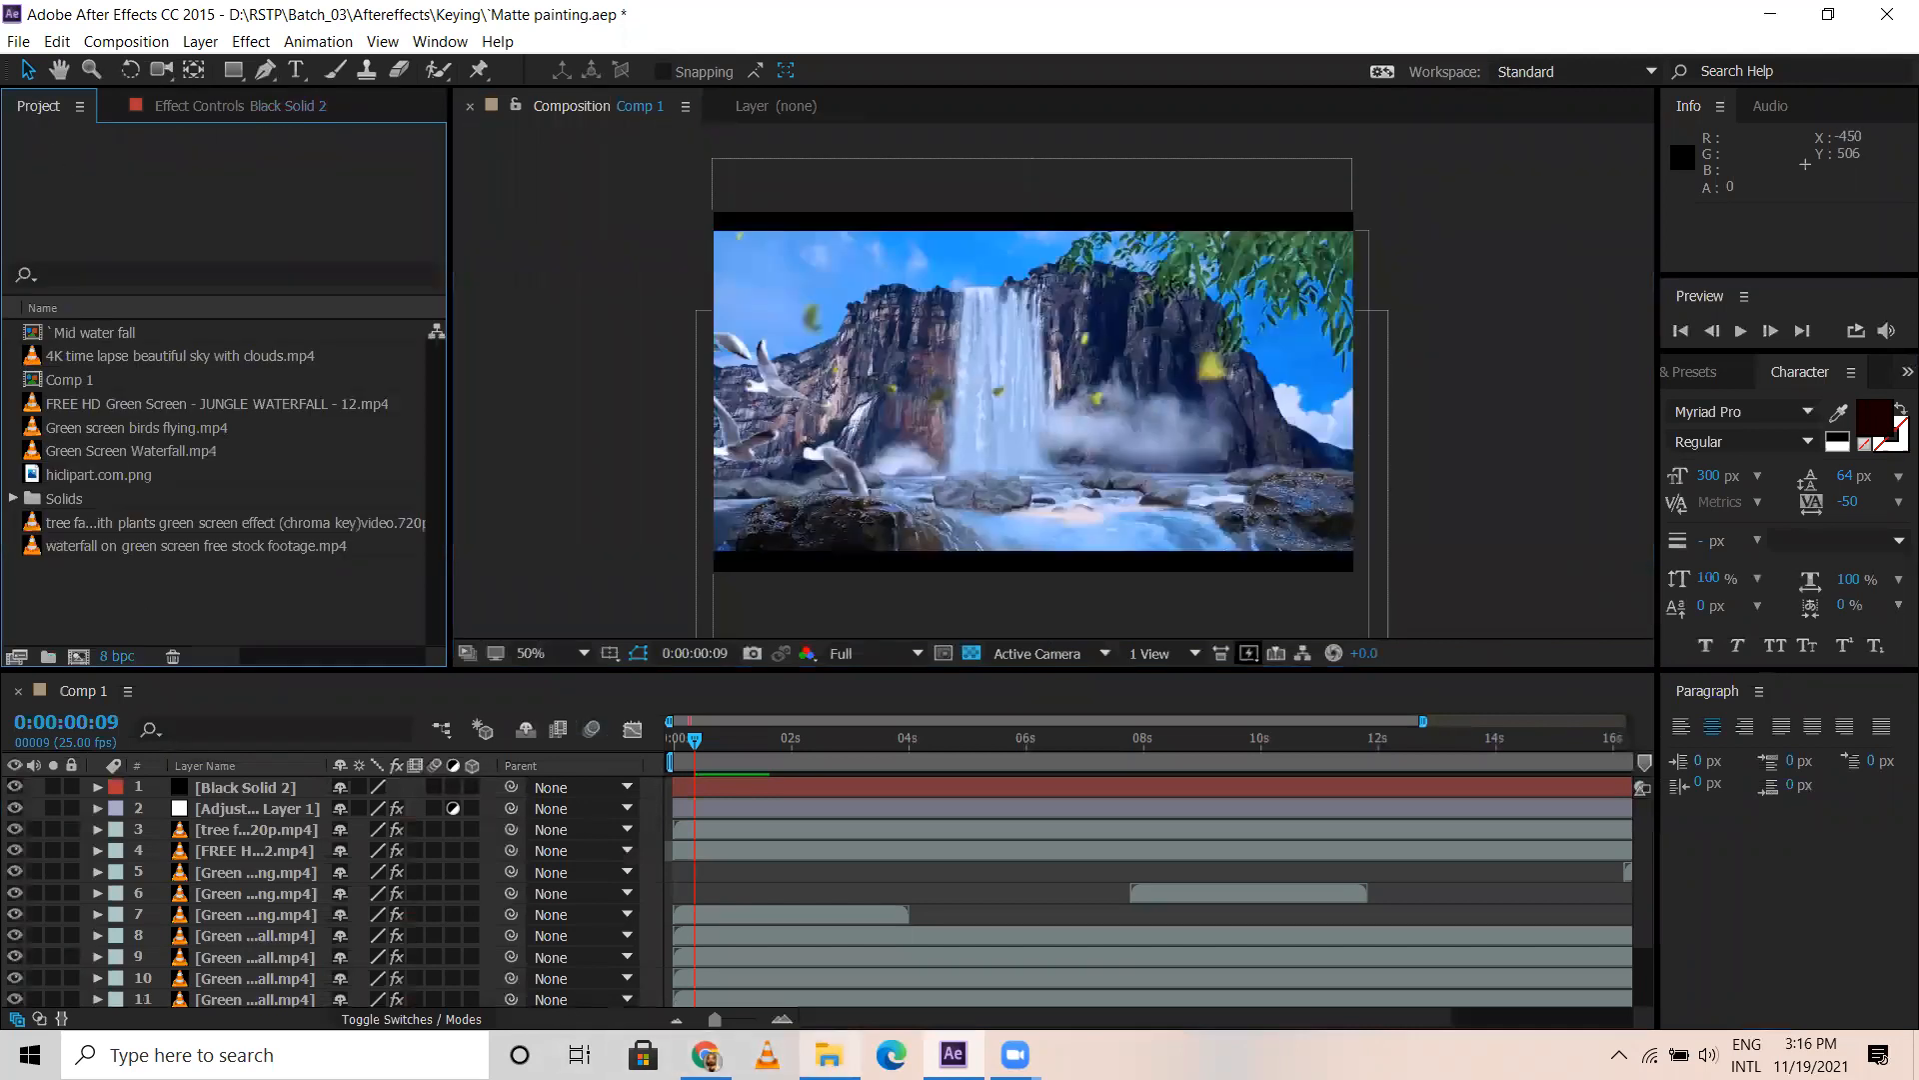
left_click(829, 1054)
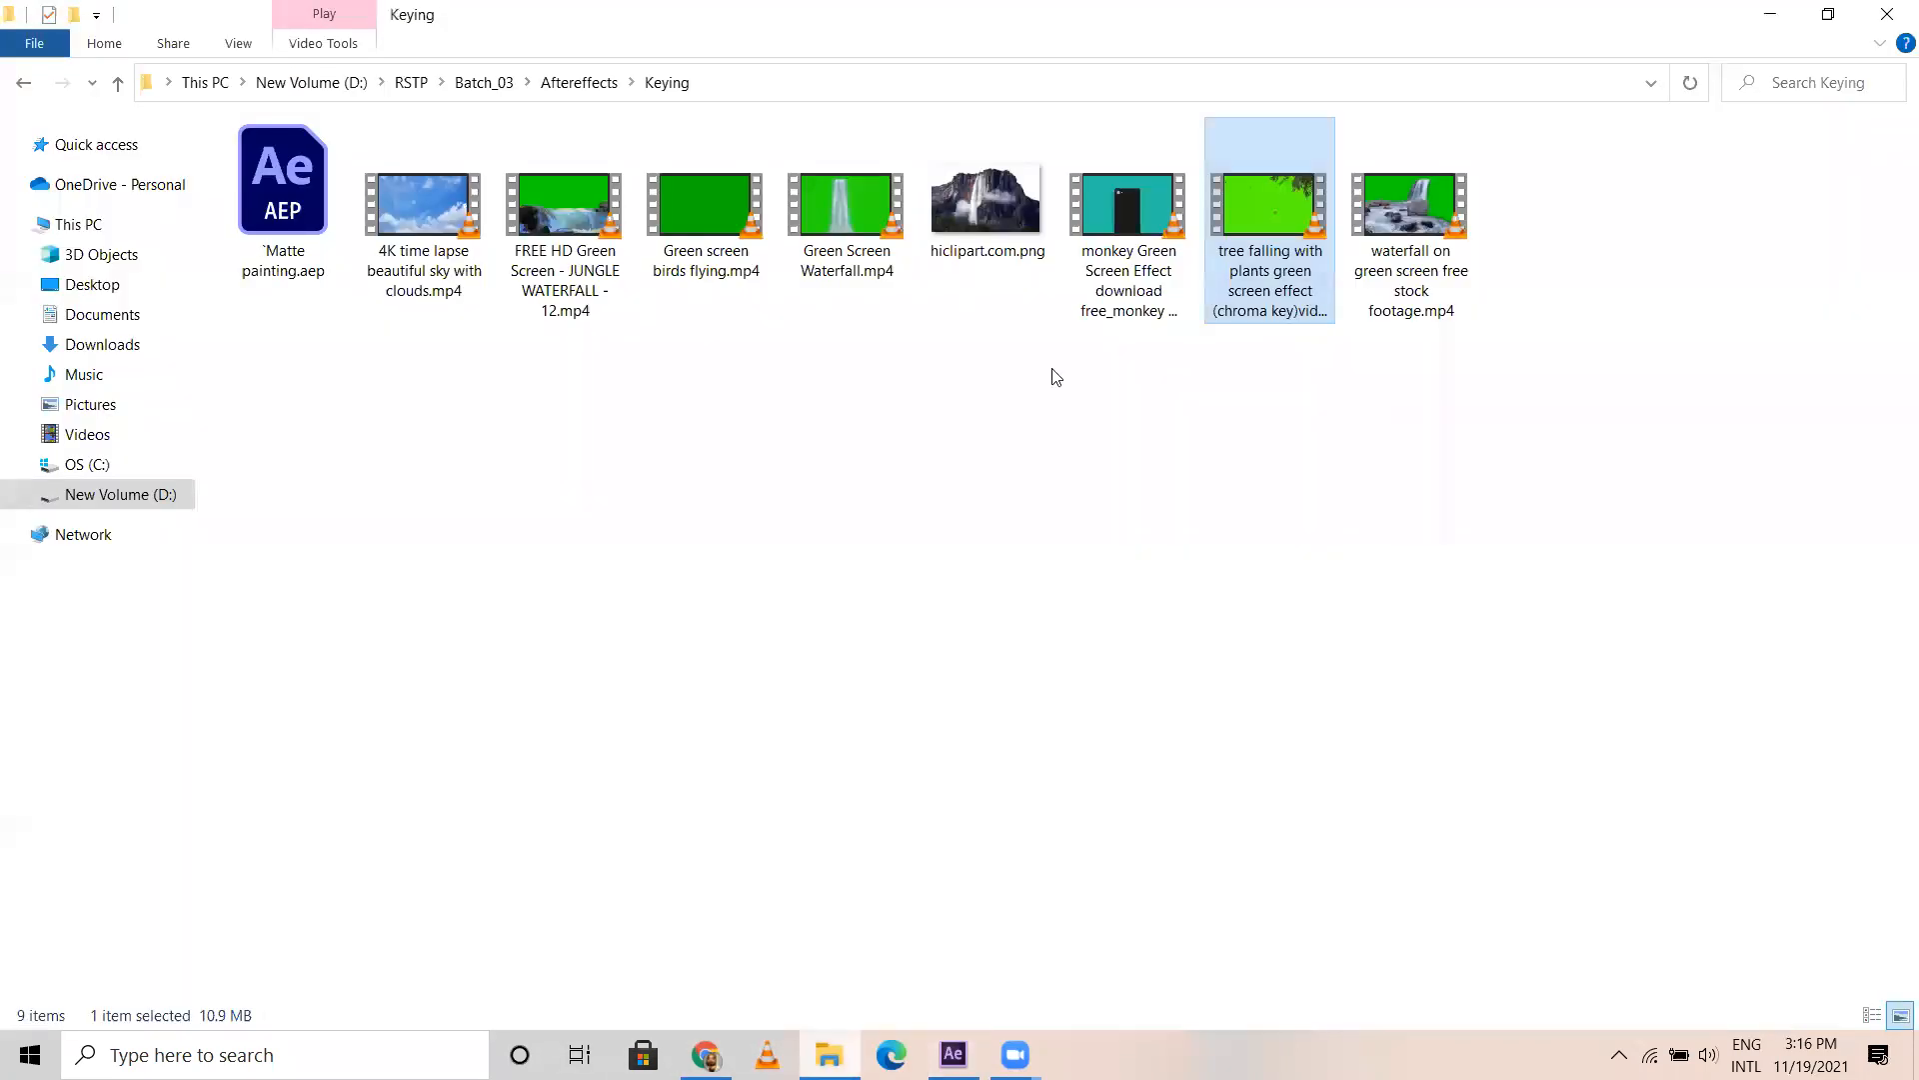
left_click_drag(1129, 210, 944, 1016)
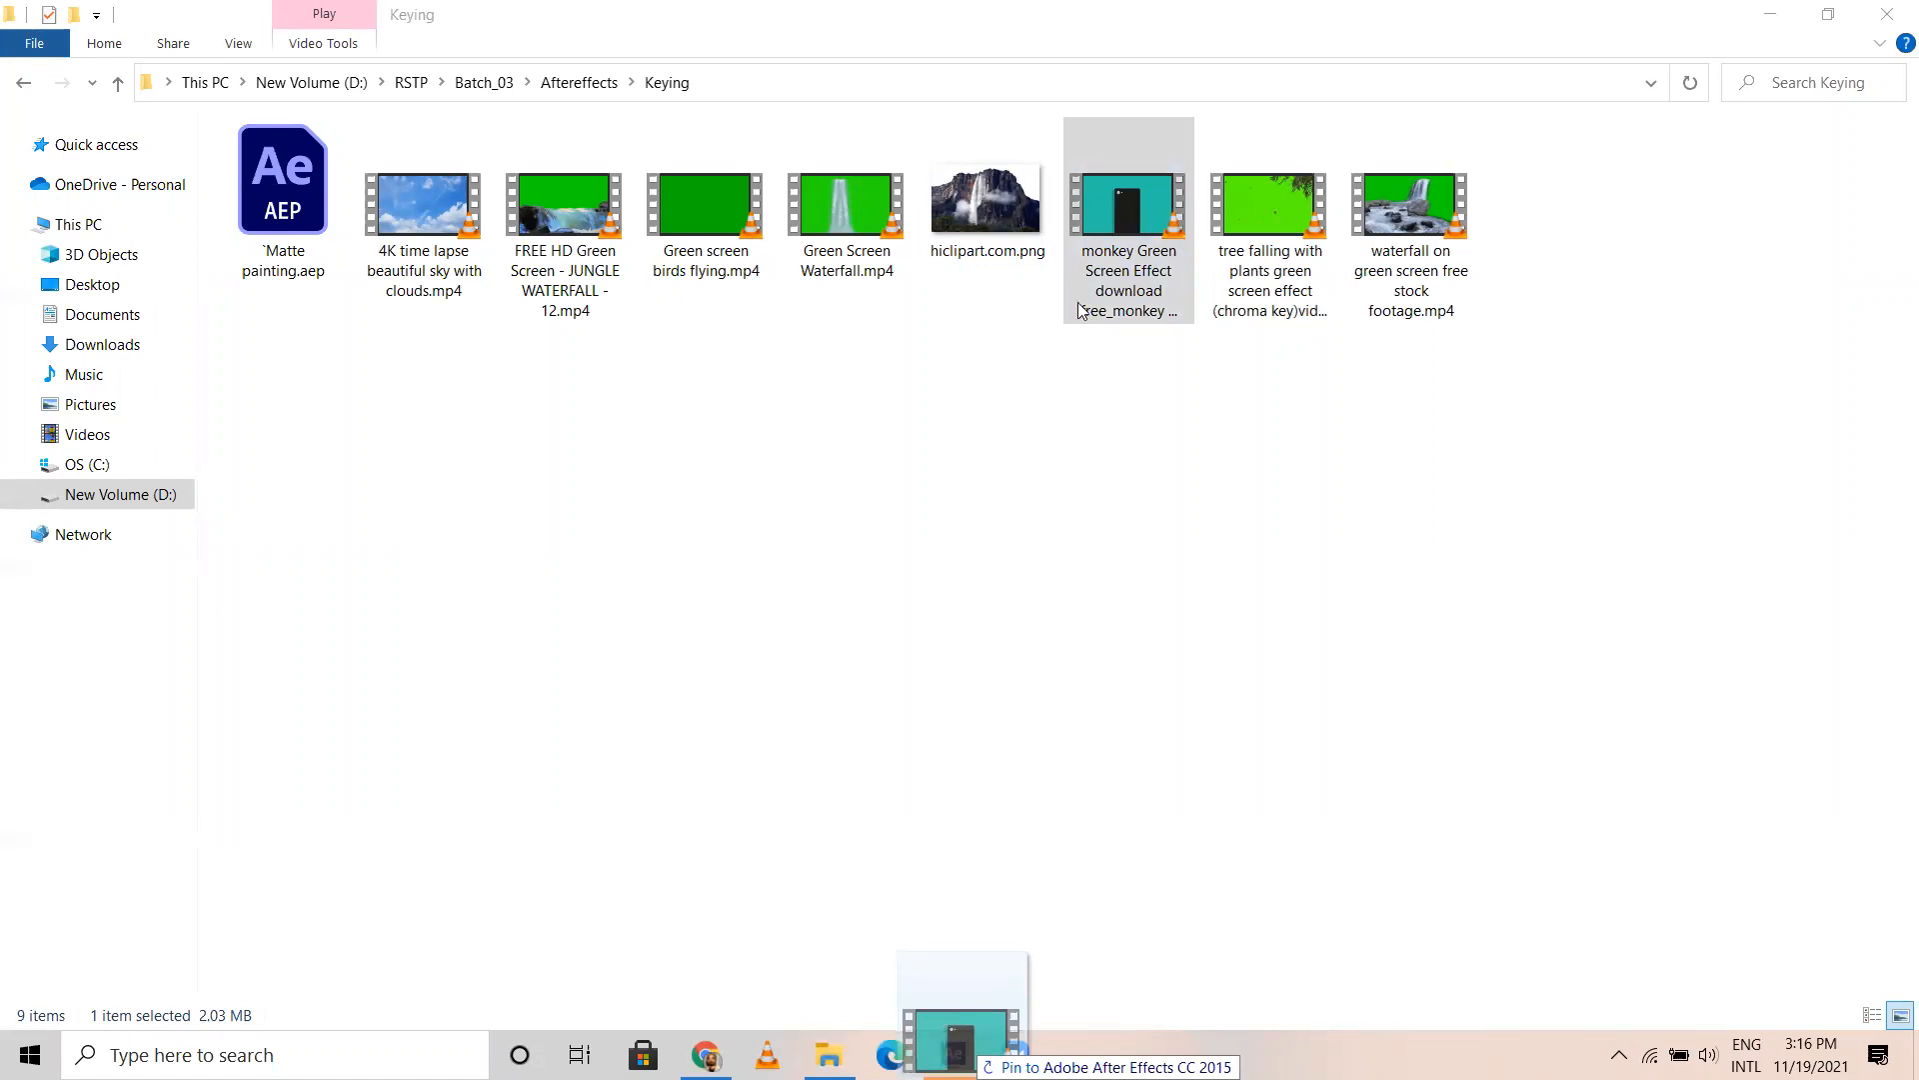
left_click_drag(1080, 310, 218, 619)
left_click_drag(215, 497, 234, 856)
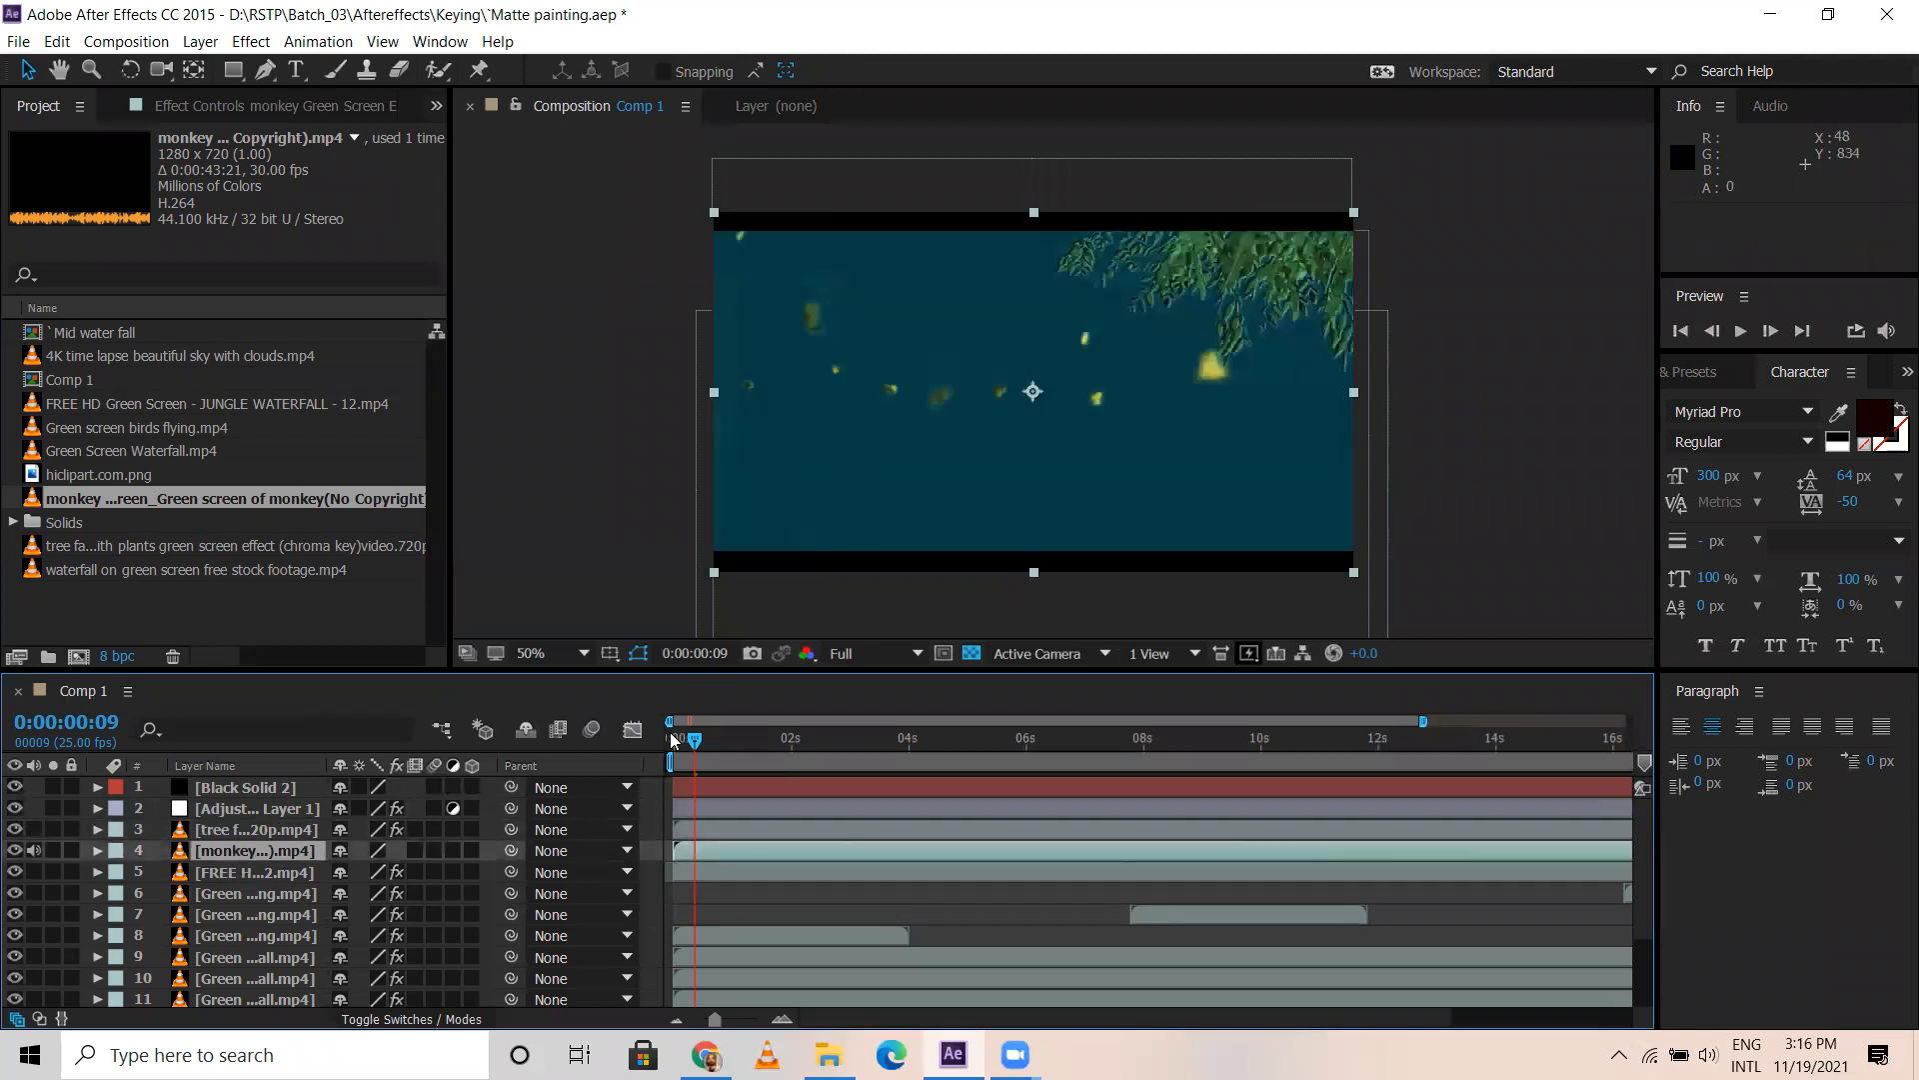
Mute the monkey layer's audio and scrub along the timeline to find the green screen monkey footage
left_click(36, 849)
left_click_drag(806, 736, 973, 742)
left_click(1104, 746)
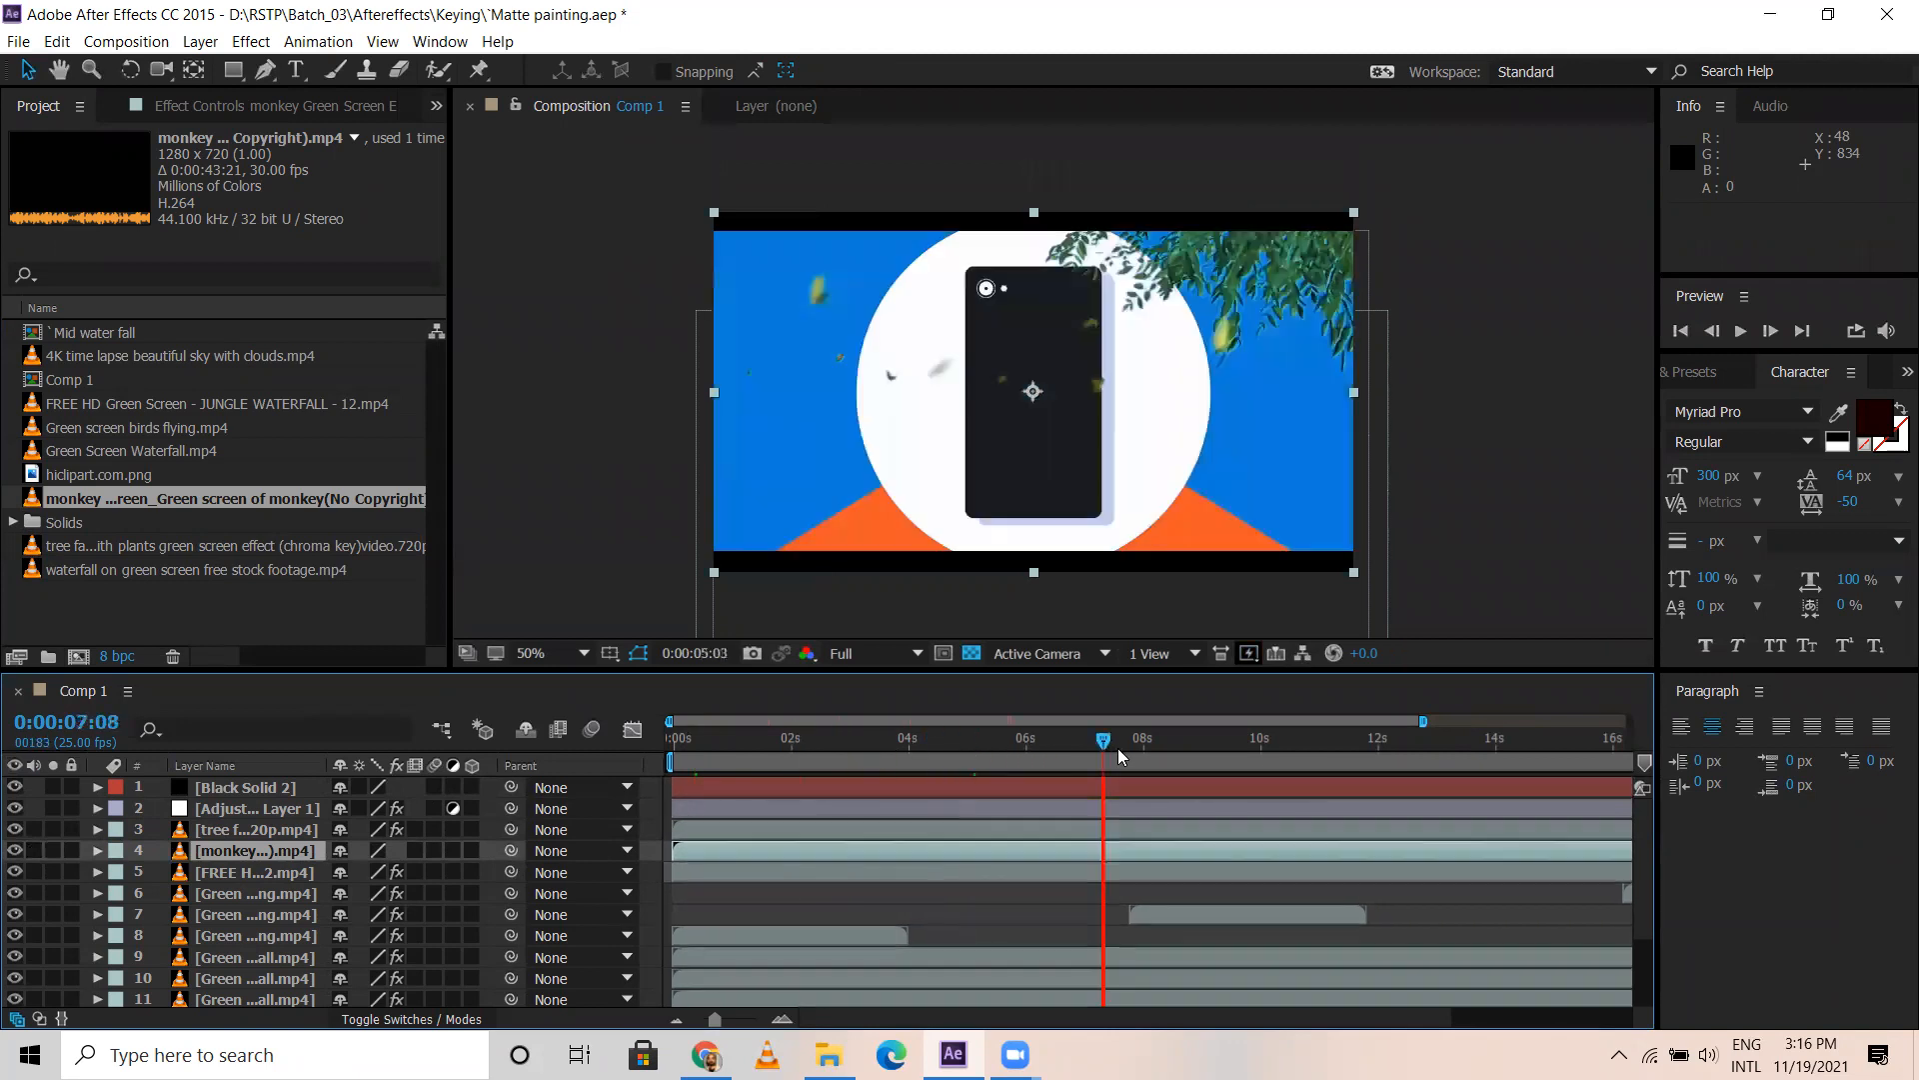
left_click(1206, 740)
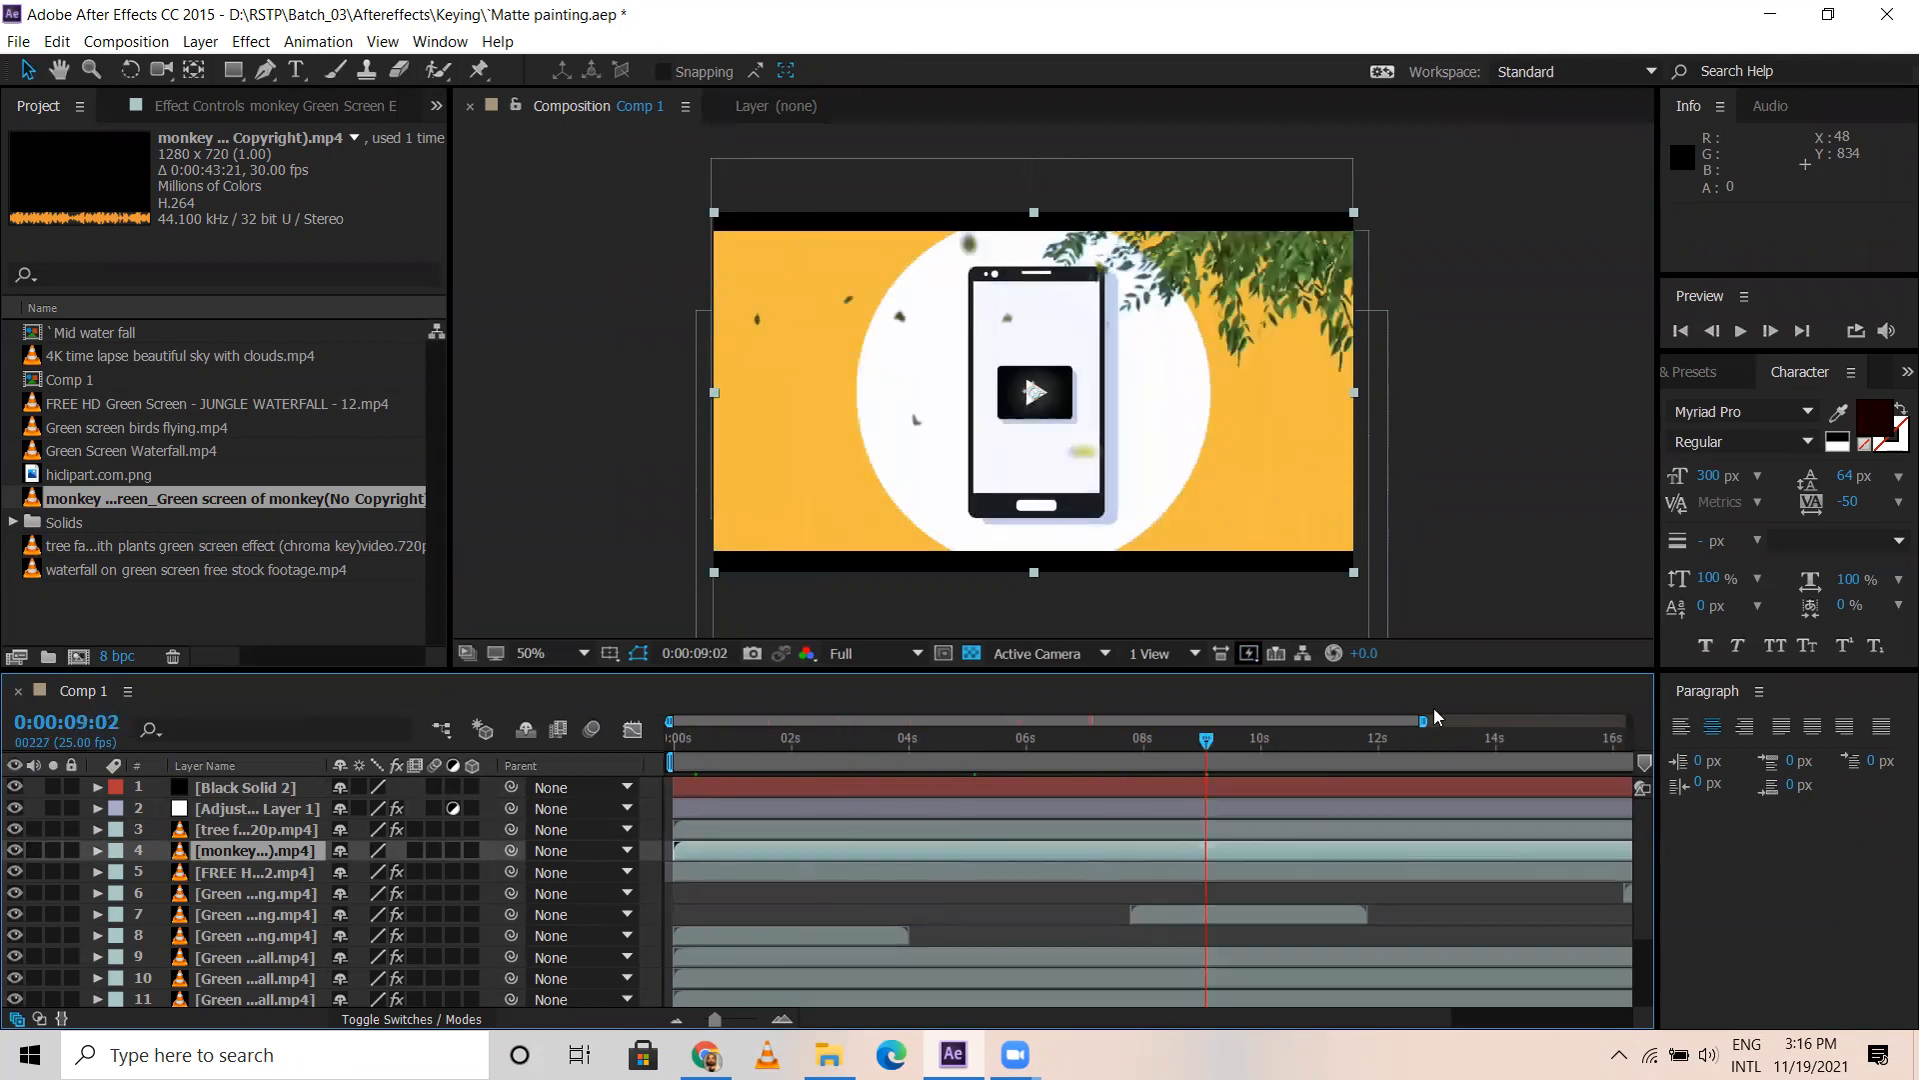
left_click(1447, 770)
left_click(1536, 745)
Slide the monkey layer back to an in point of -0:00:12:02 and trim its start to 0:00:00:00
left_click_drag(878, 840, 710, 840)
left_click_drag(1139, 746, 912, 722)
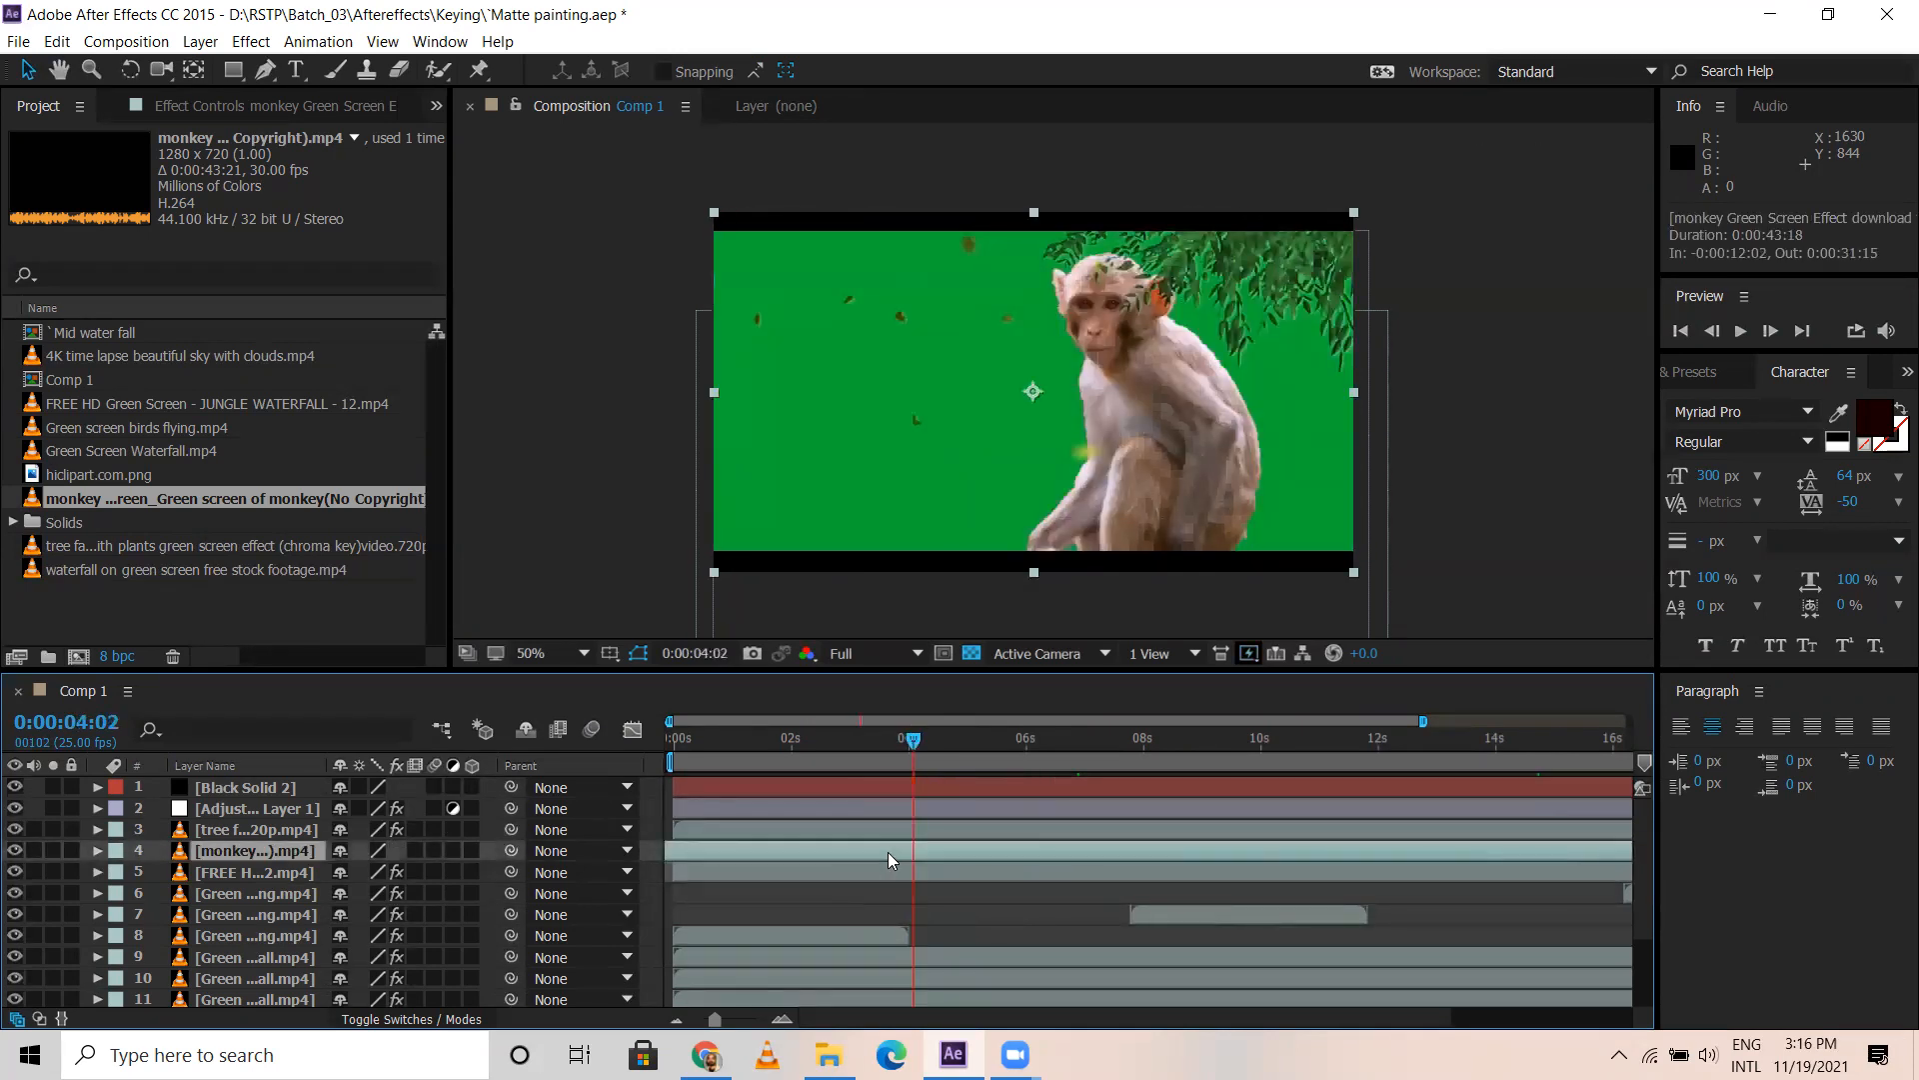
key("alt+[")
key("ctrl+shift+a")
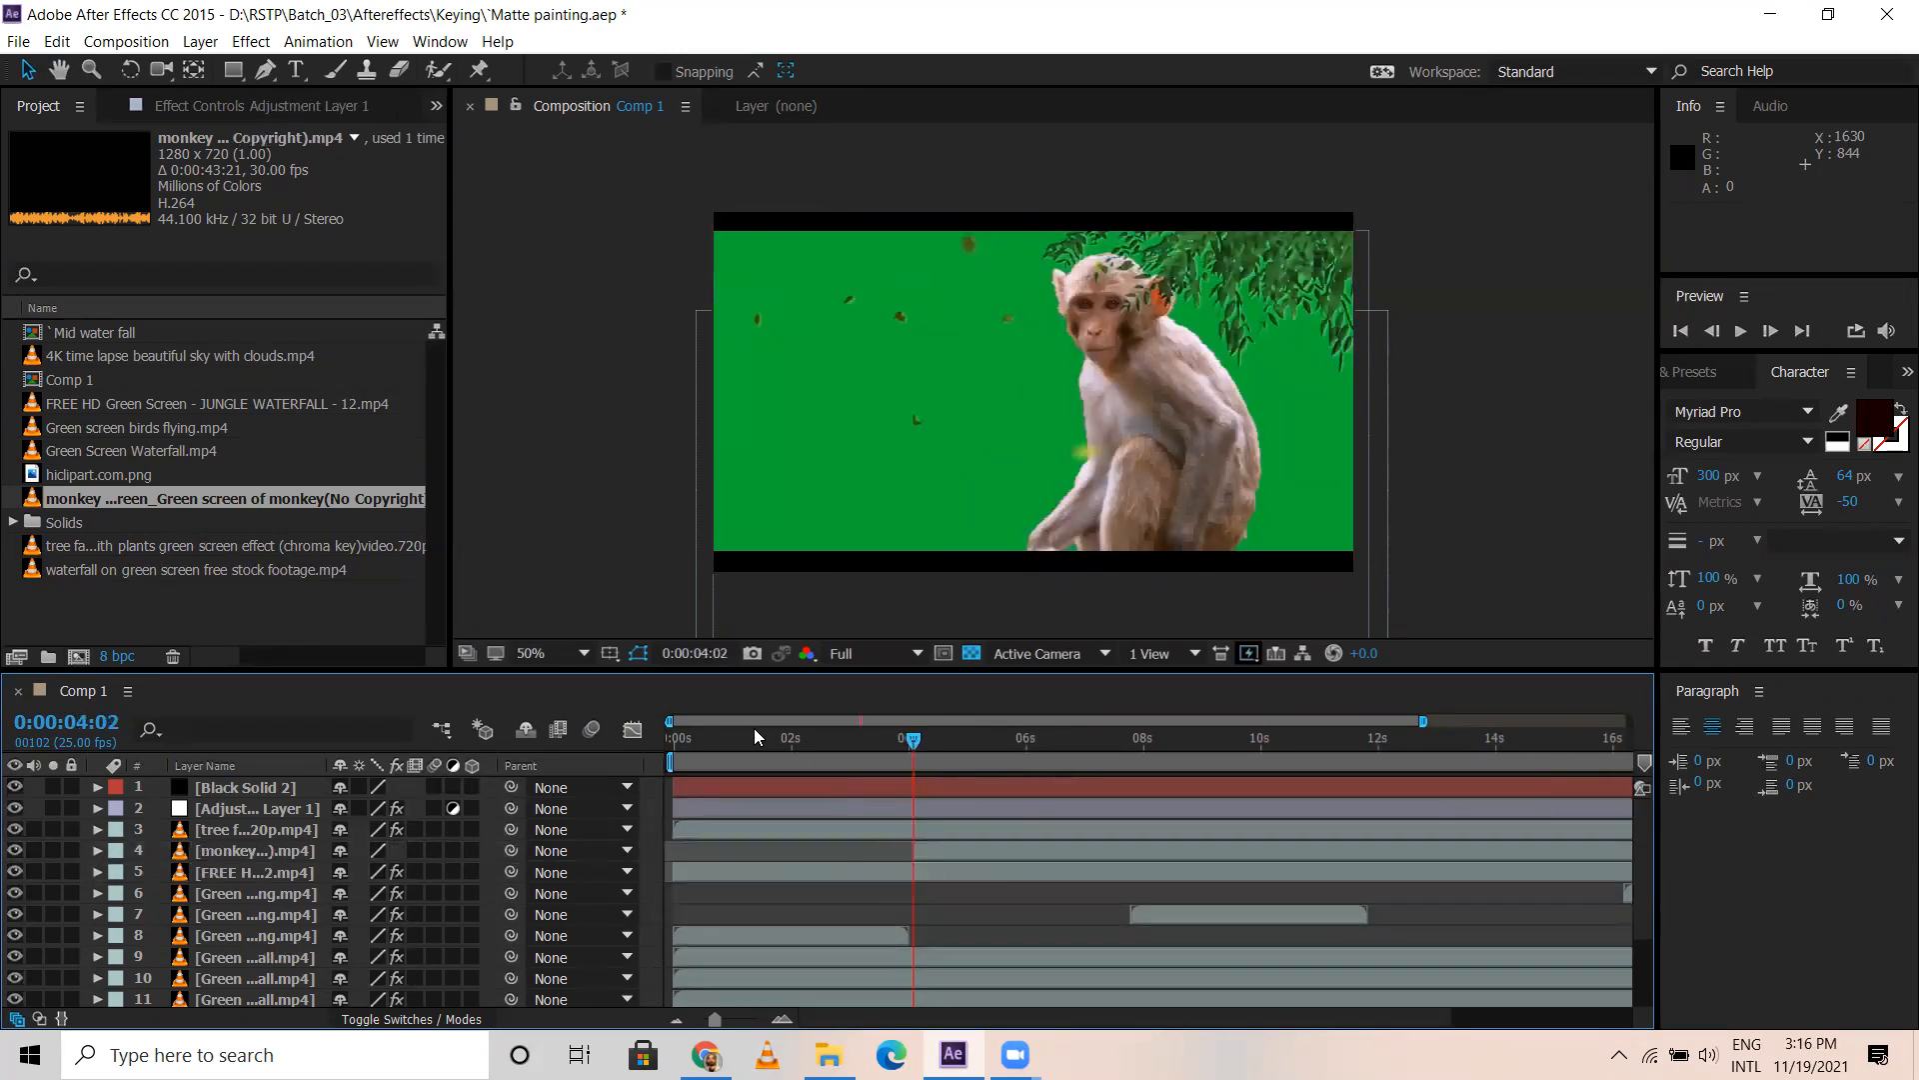
key("Home")
left_click(952, 849)
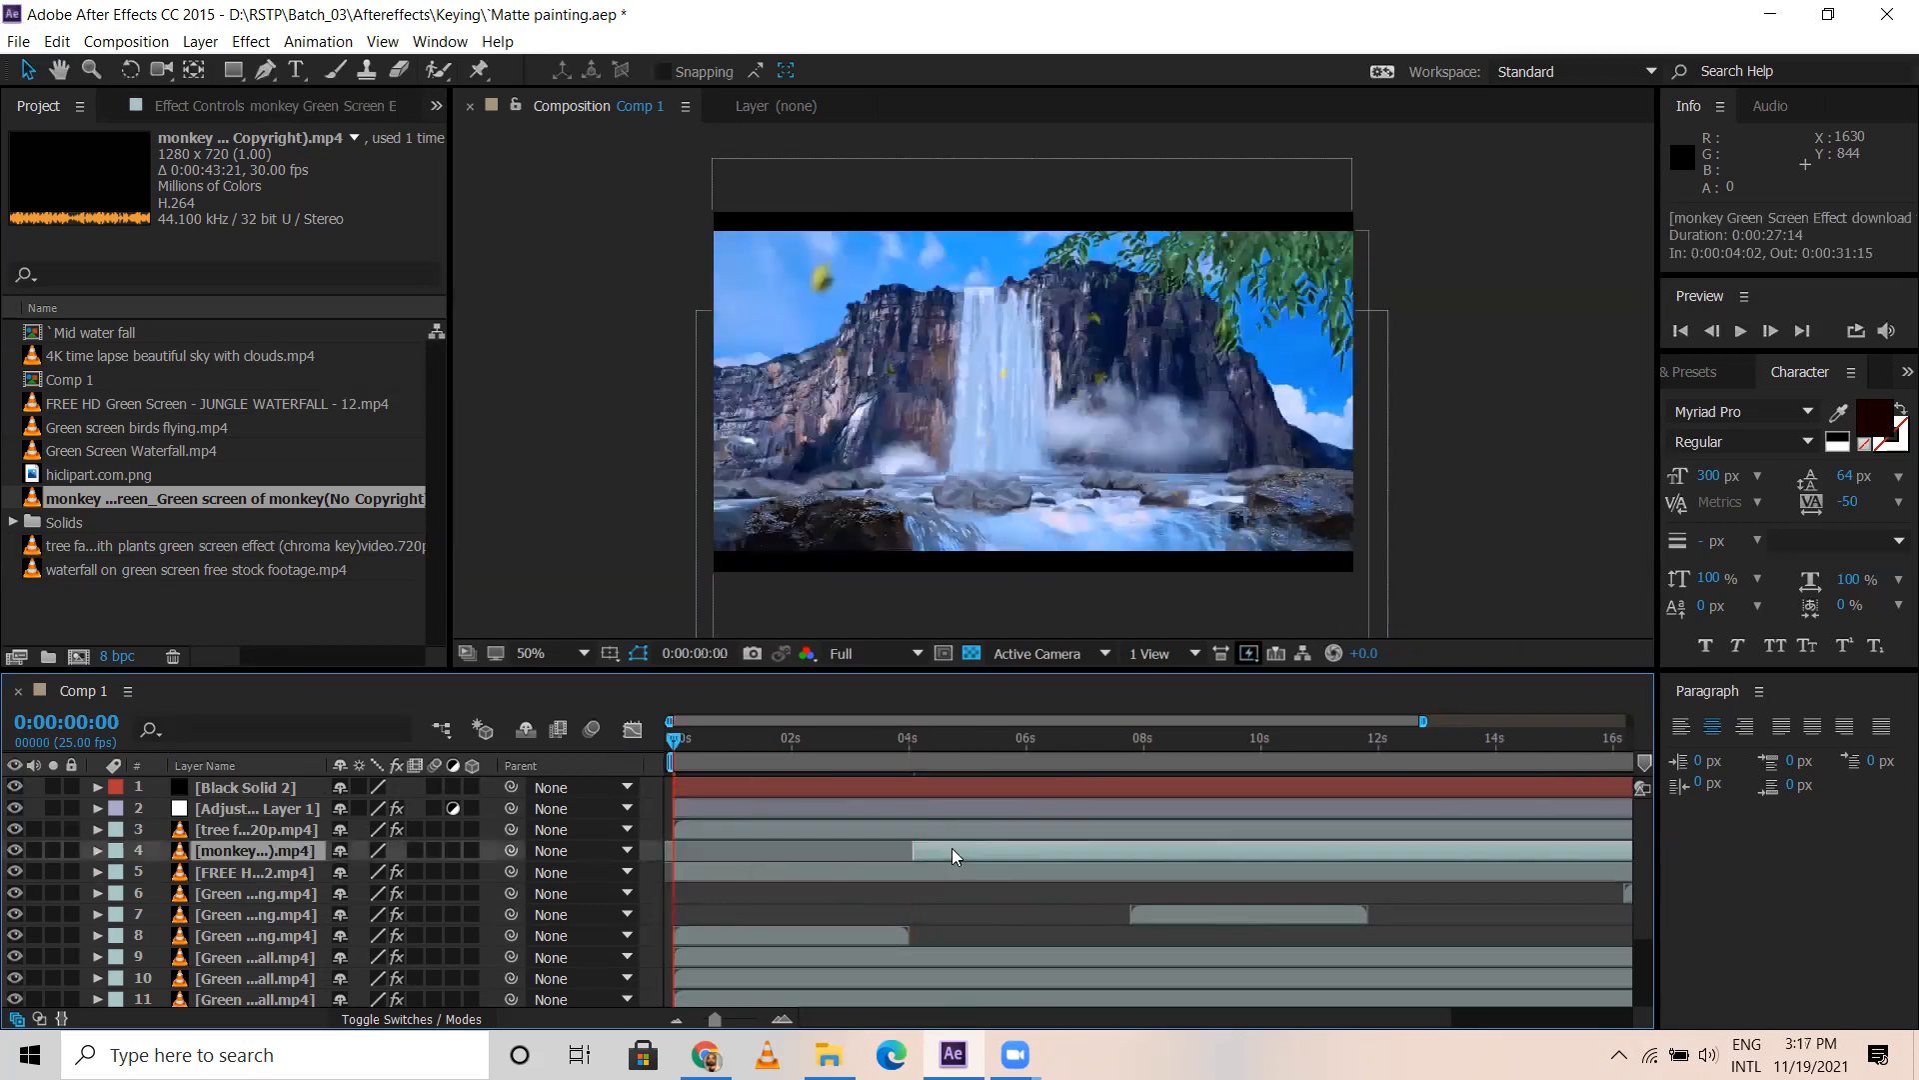
key("alt+[")
Split the monkey layer at 0:00:07:24 and delete the part after the split
left_click_drag(810, 740, 1140, 745)
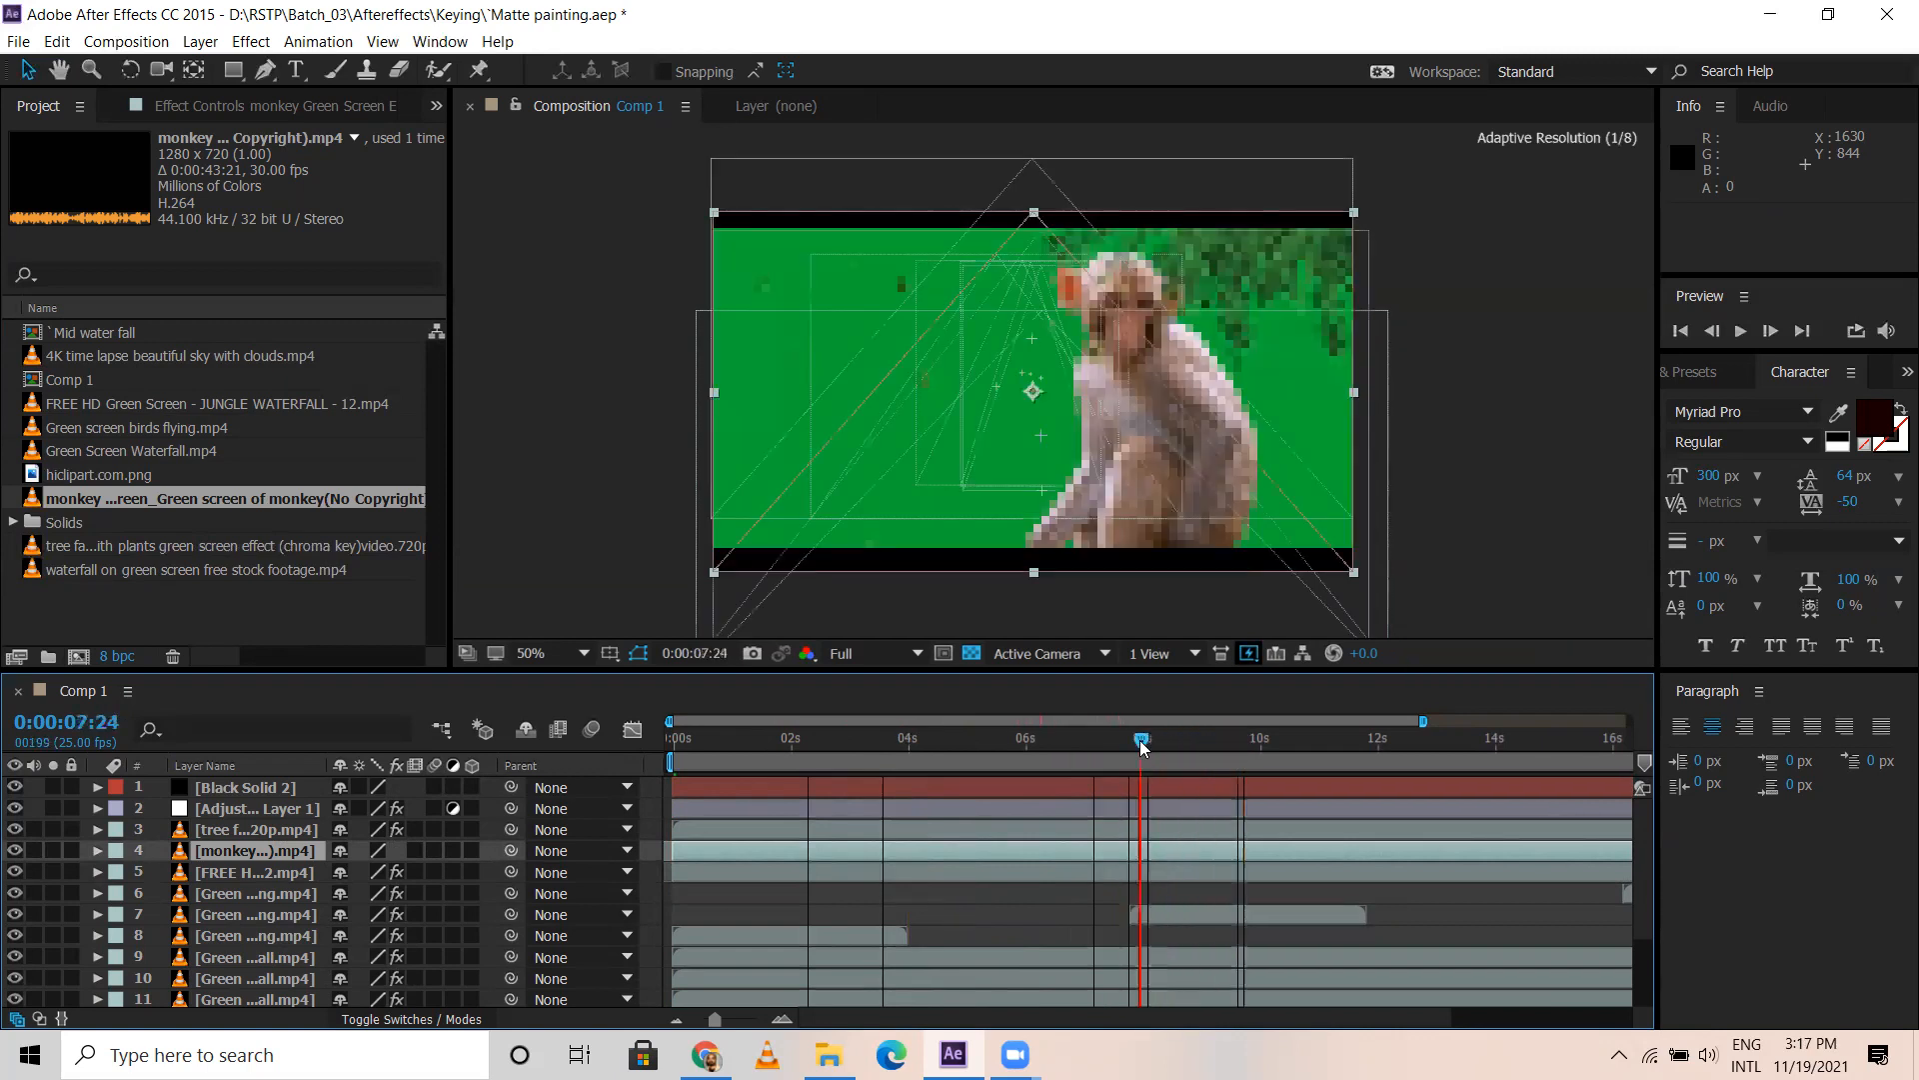
key("ctrl+shift+d")
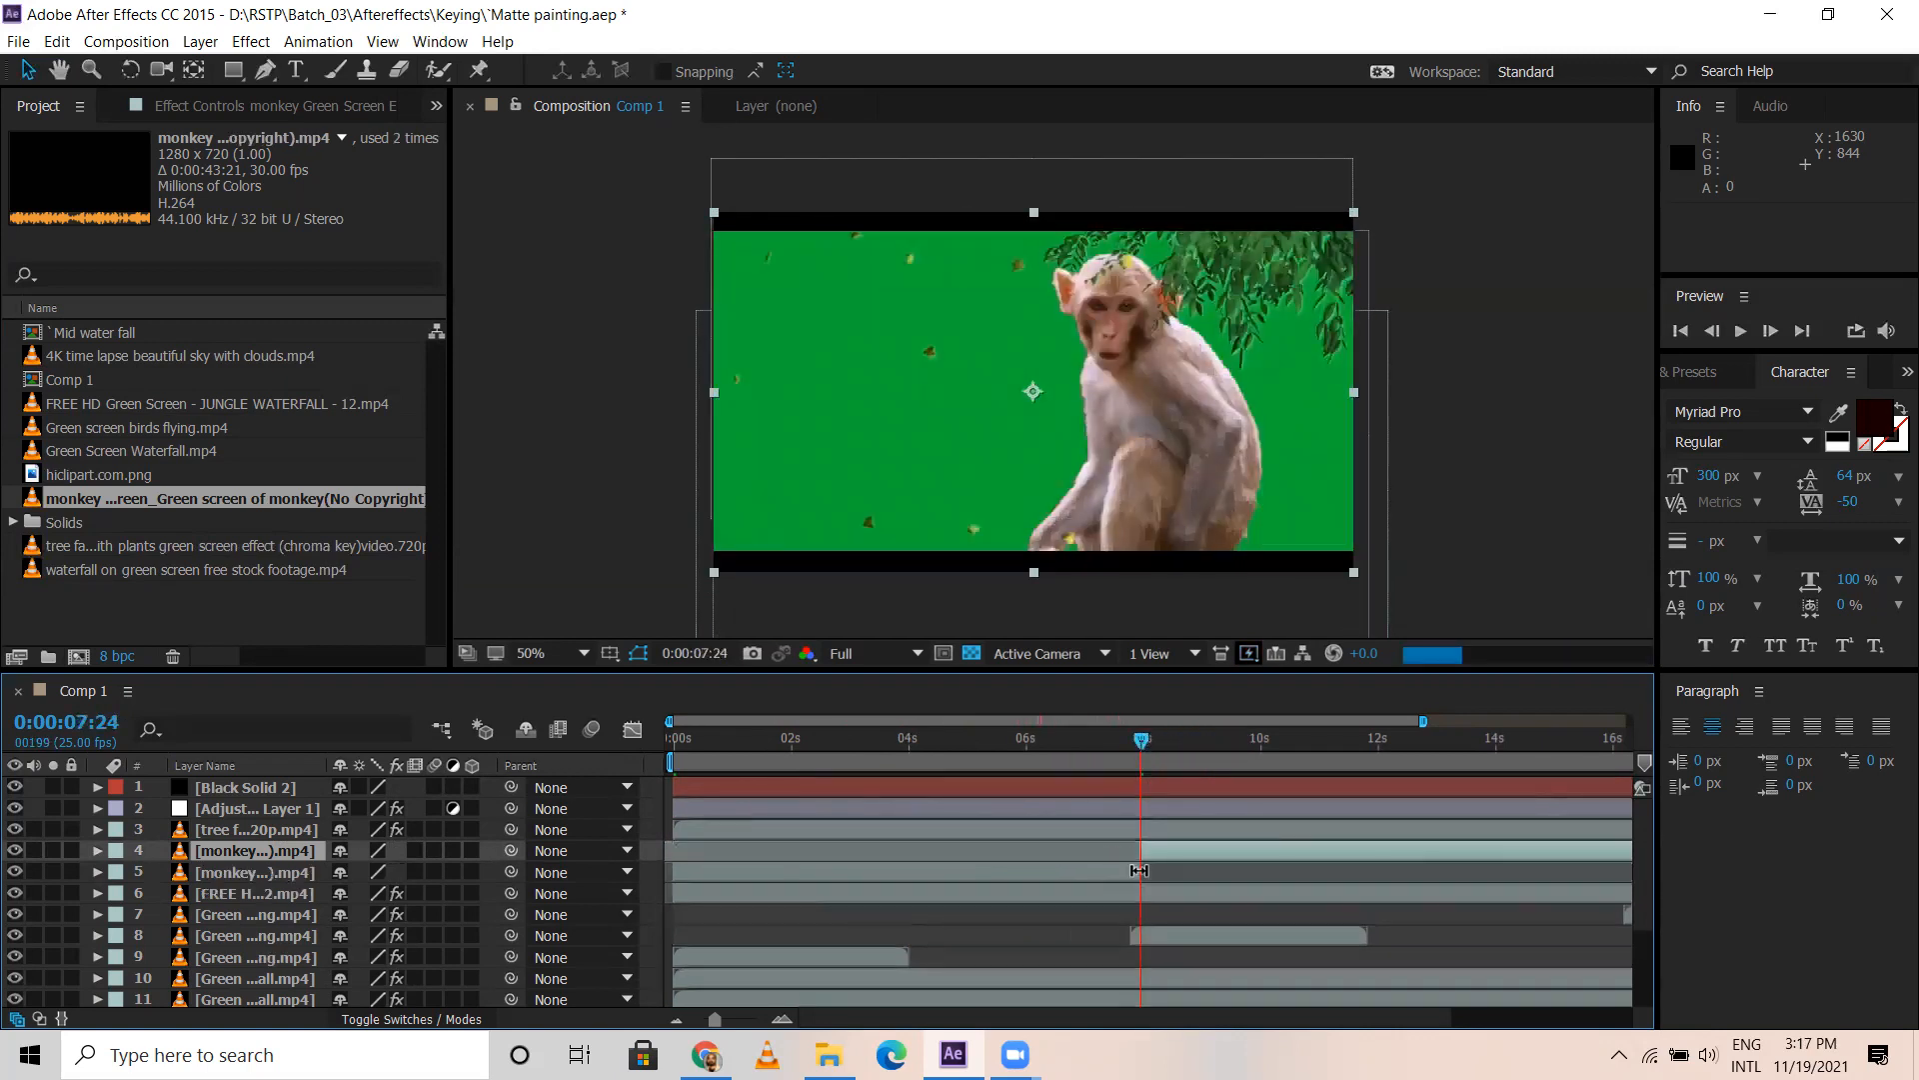
key("Delete")
Apply Keylight (1.2) to the monkey layer and sample its green background as the Screen Colour
left_click(918, 752)
left_click(956, 846)
left_click(252, 42)
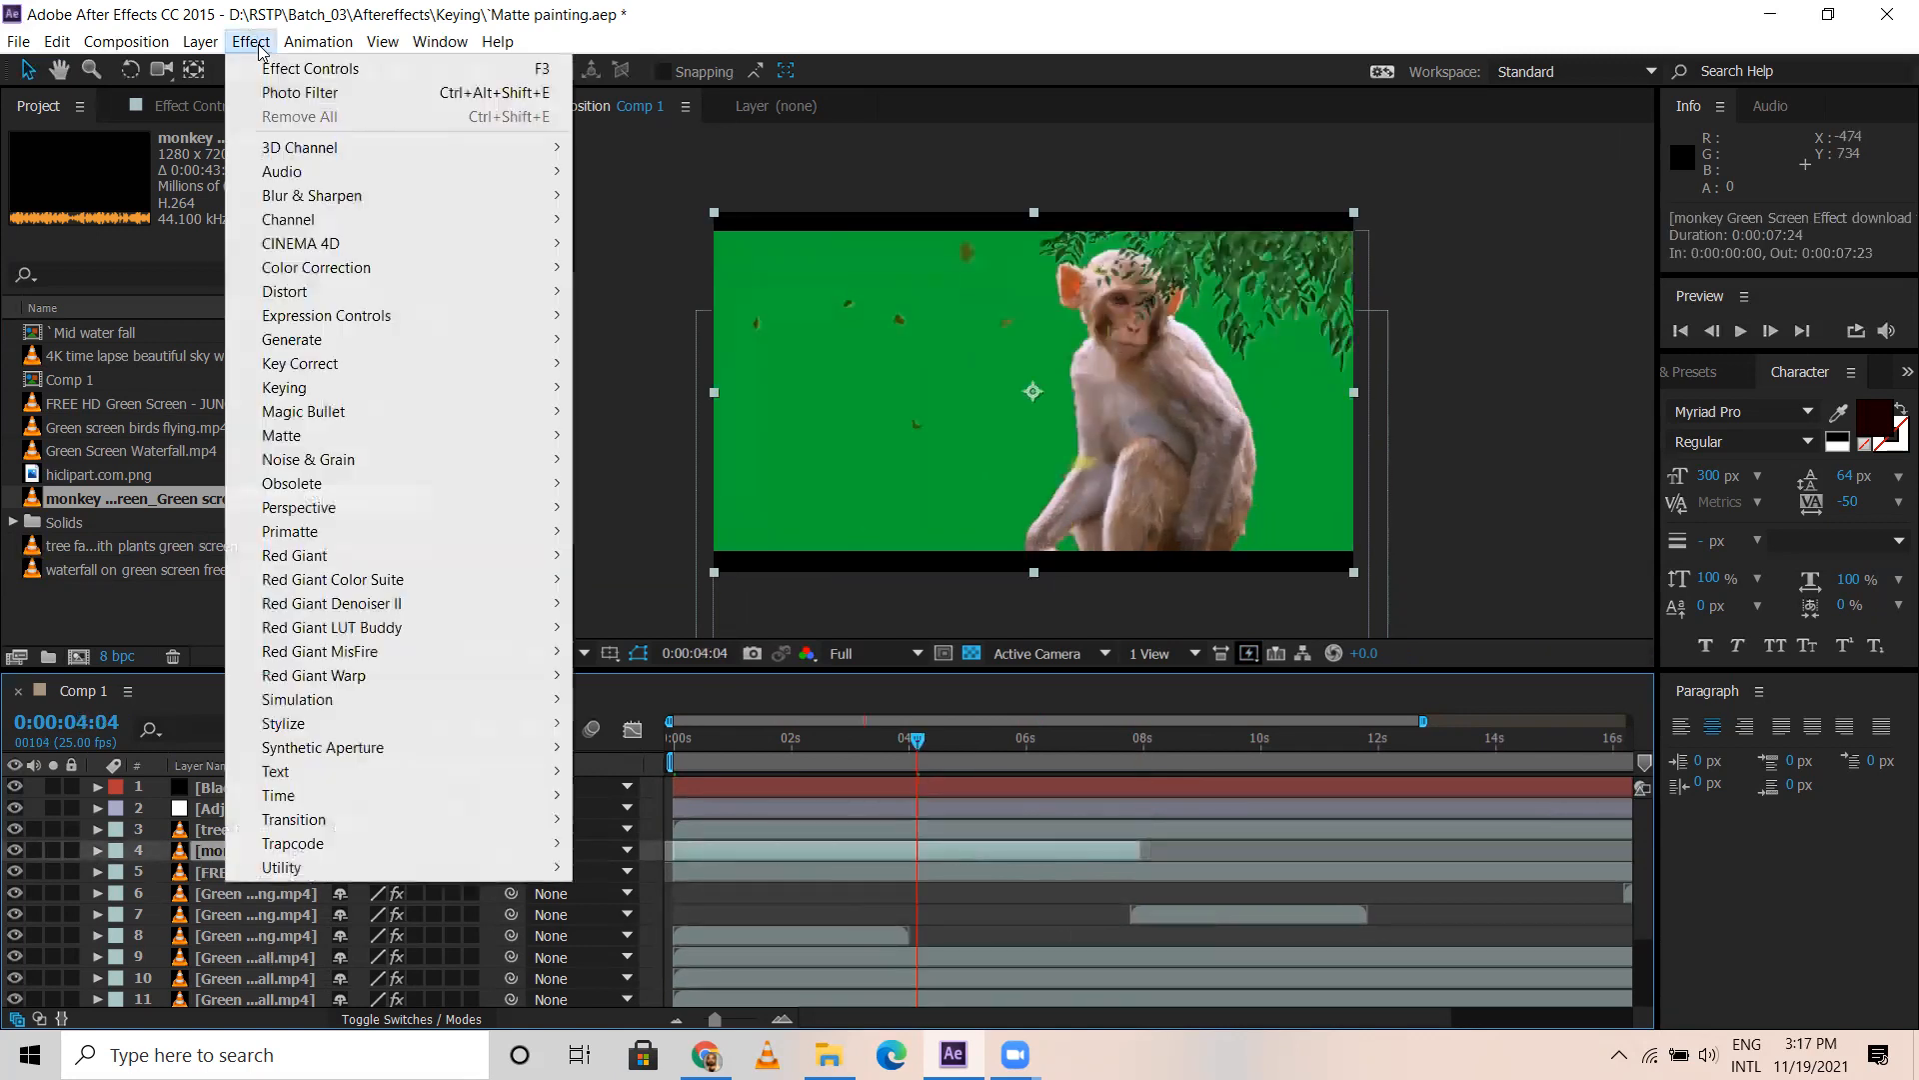
mouse_move(450, 387)
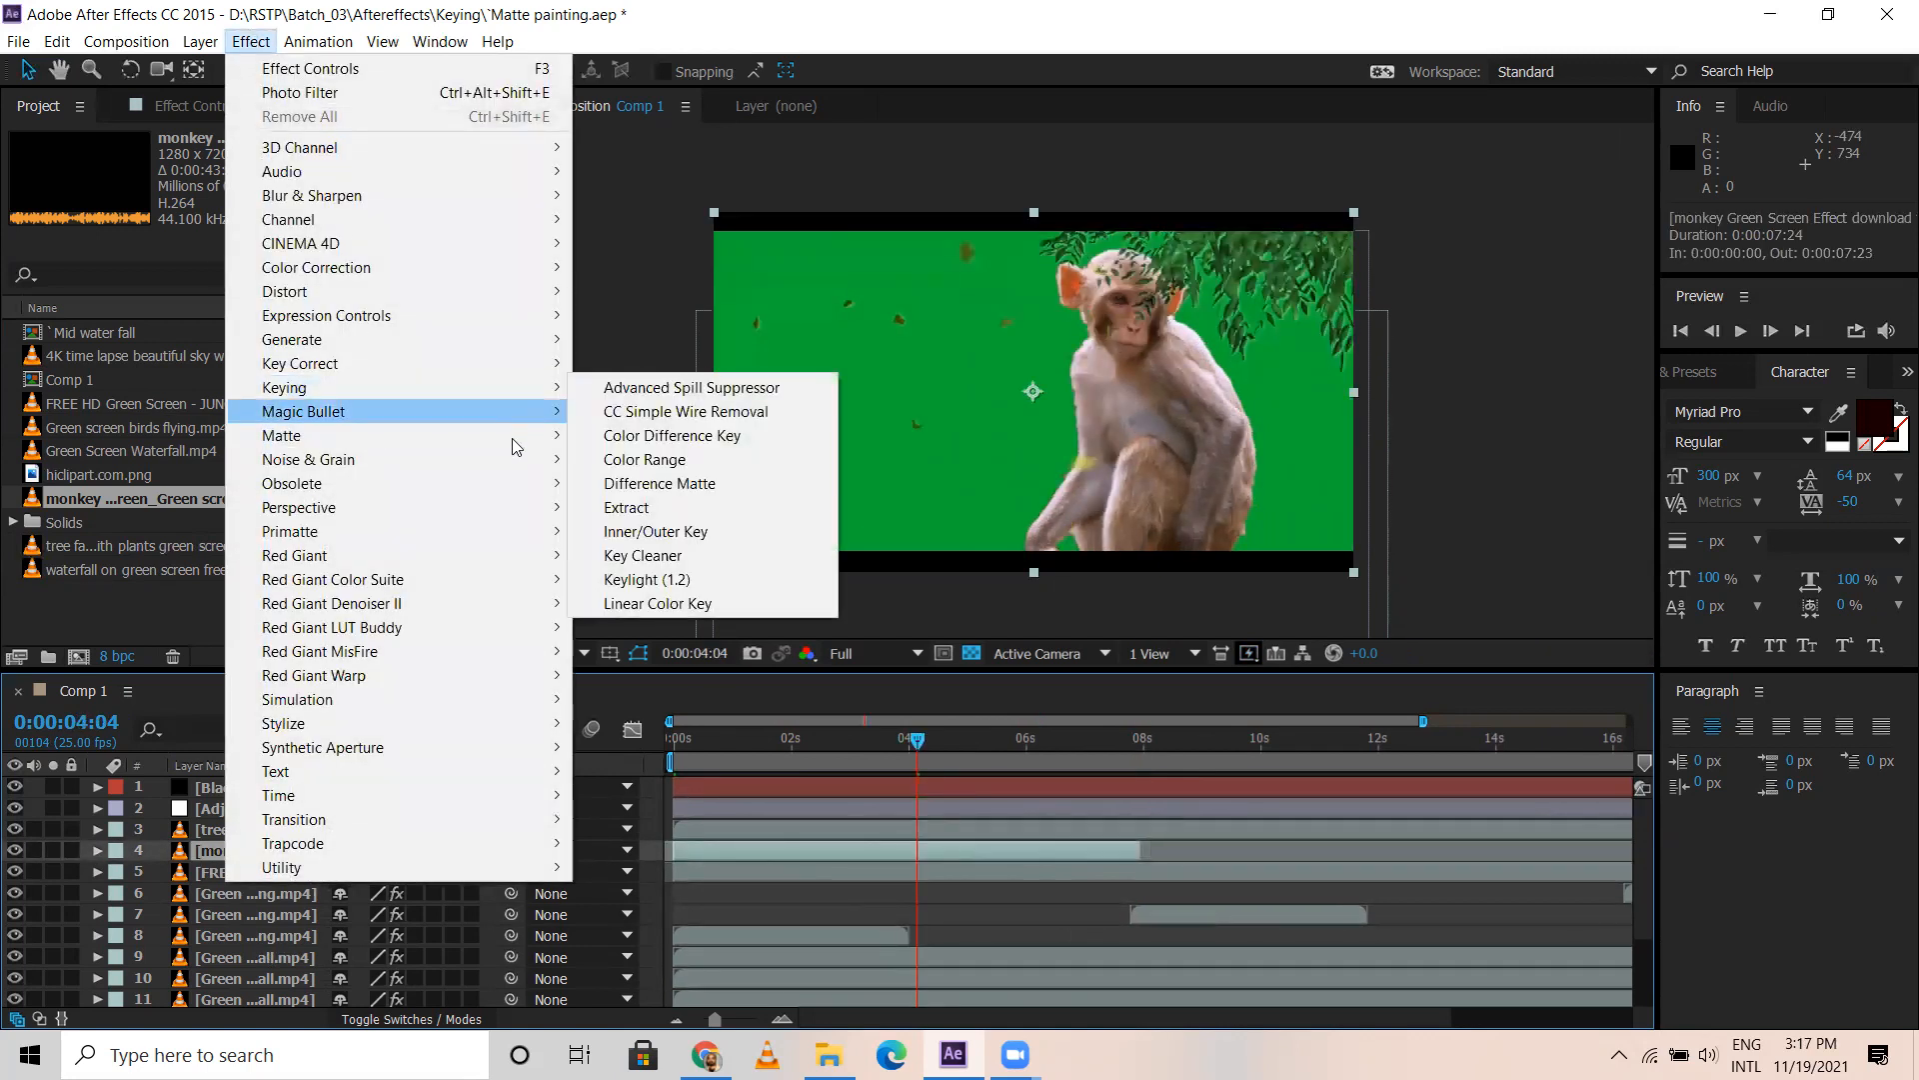
left_click(650, 580)
left_click(290, 317)
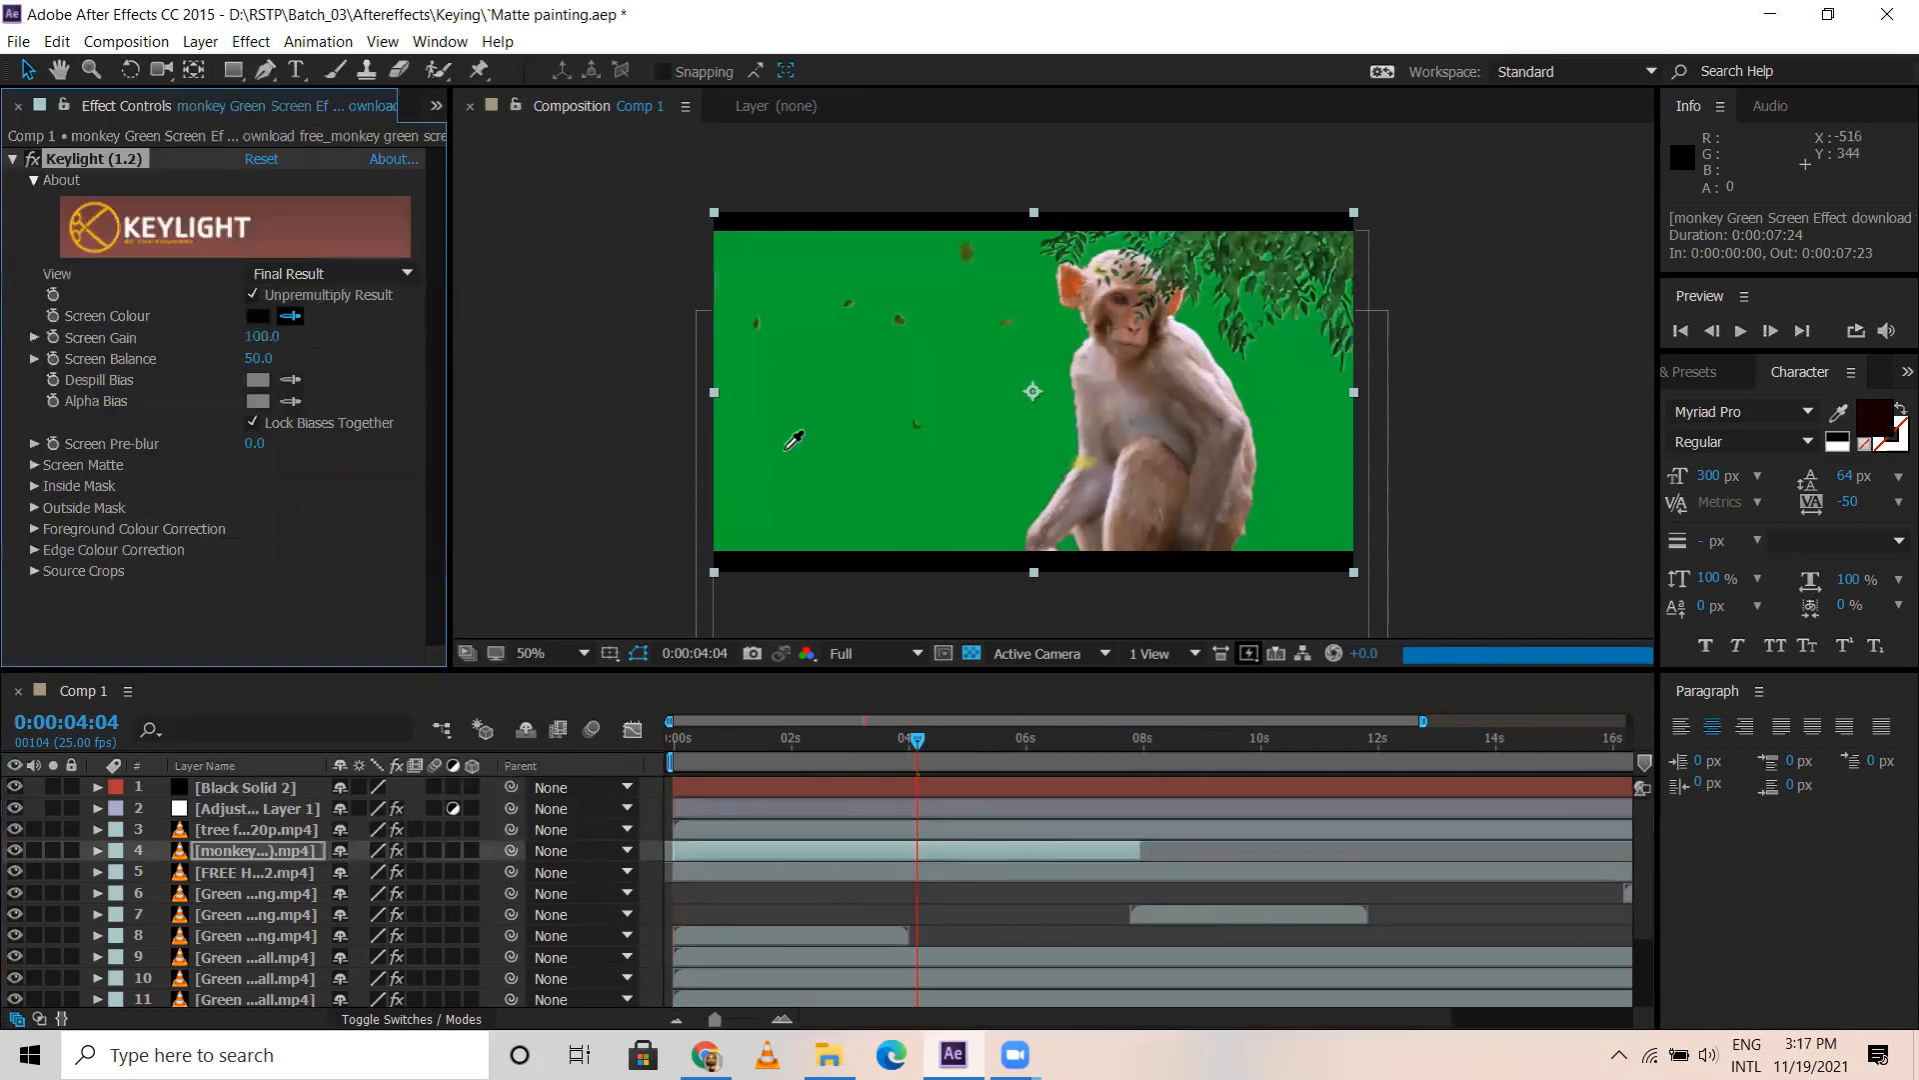
left_click(785, 440)
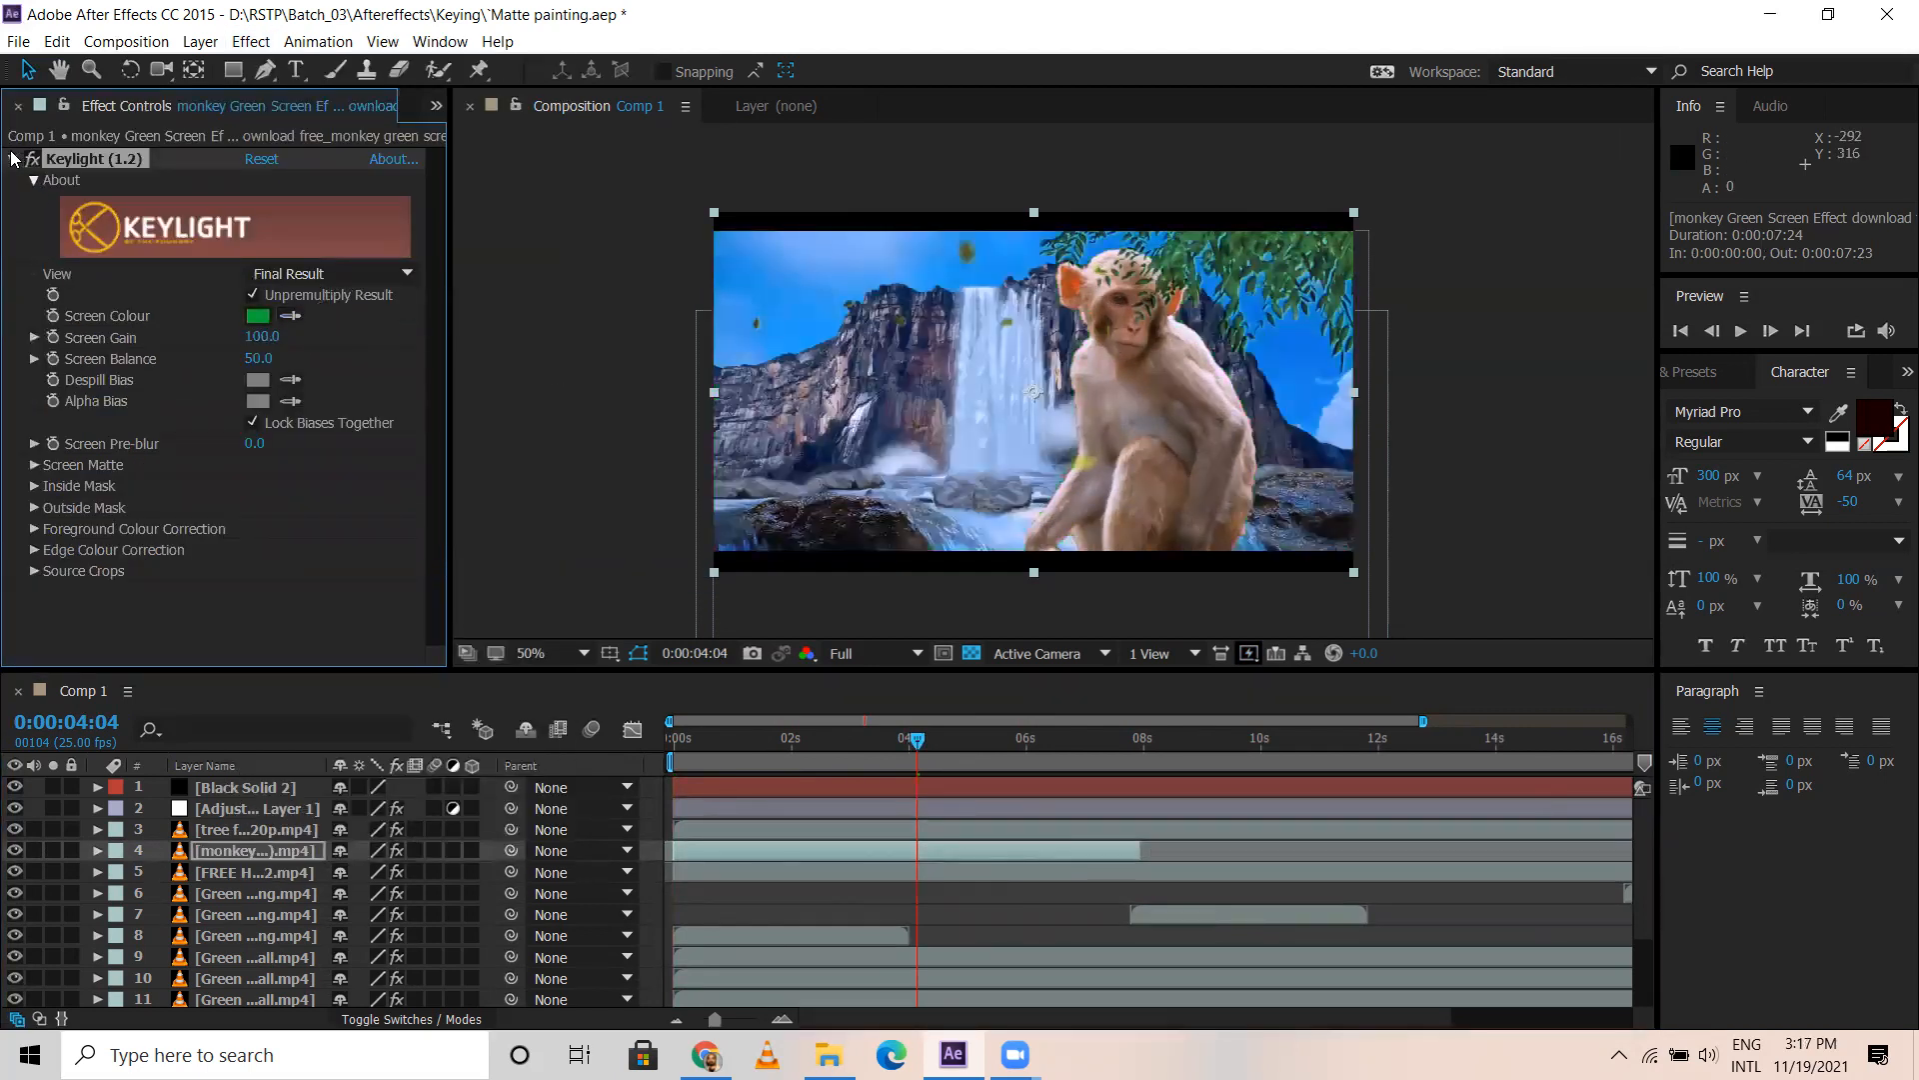
left_click(385, 612)
Scale the monkey layer to 27% and move it to about 1188, 562, seating the monkey on the lower-right rocks
left_click(844, 850)
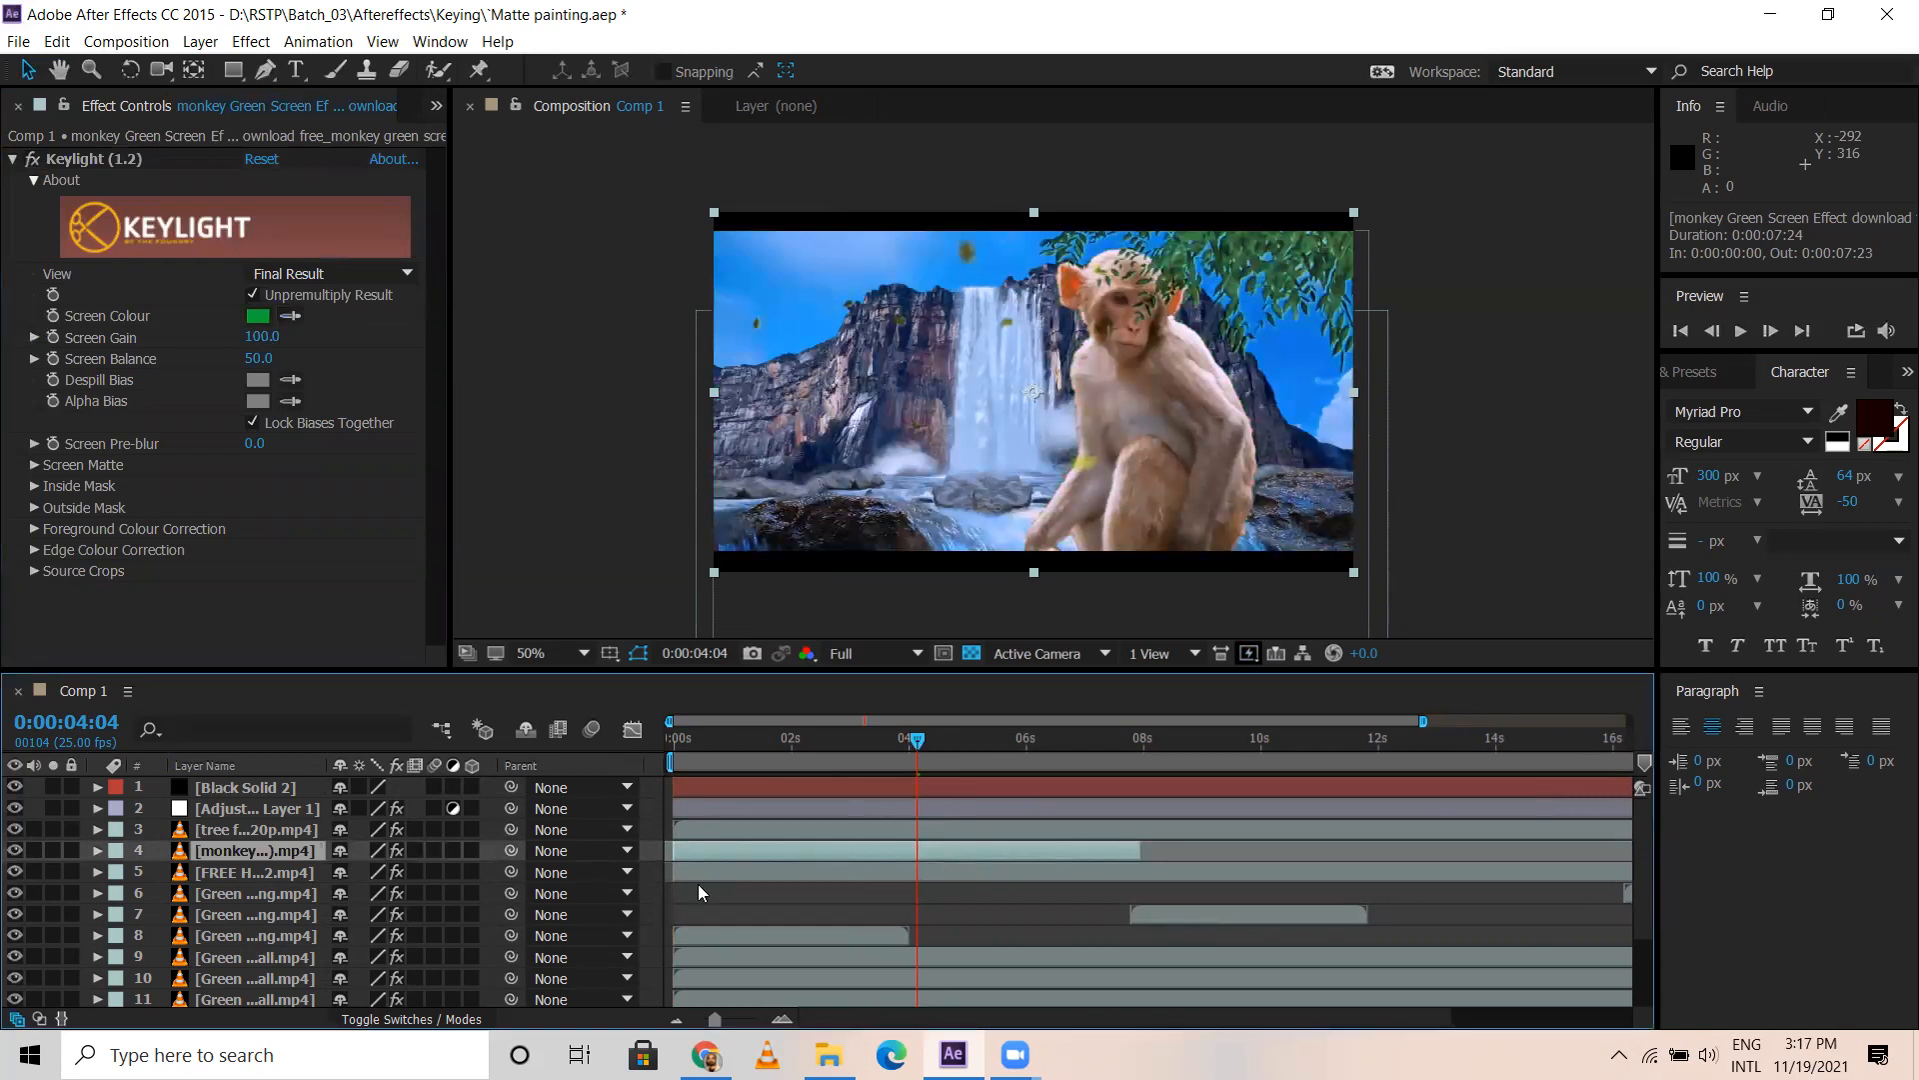
key("s")
left_click_drag(372, 879, 290, 860)
left_click_drag(1118, 416, 1313, 451)
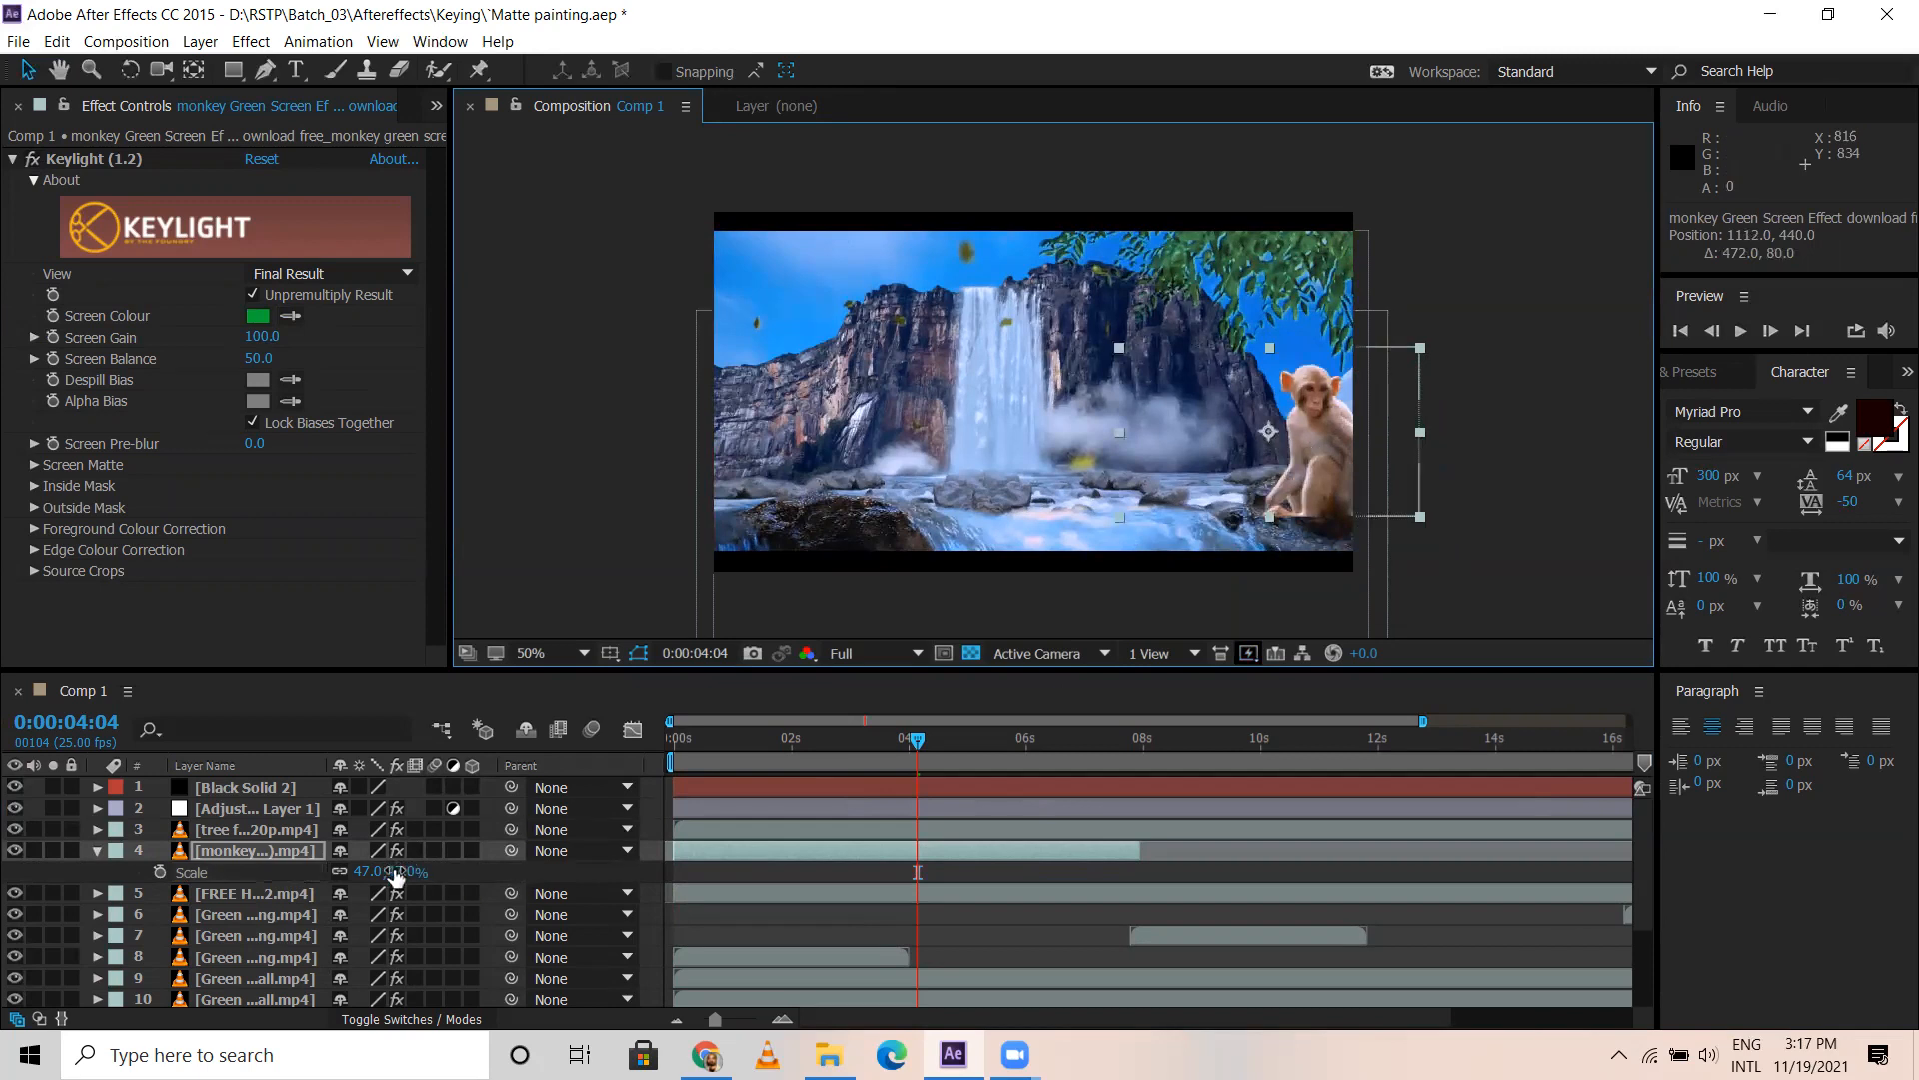
left_click_drag(395, 876, 384, 872)
left_click_drag(1315, 434, 1356, 501)
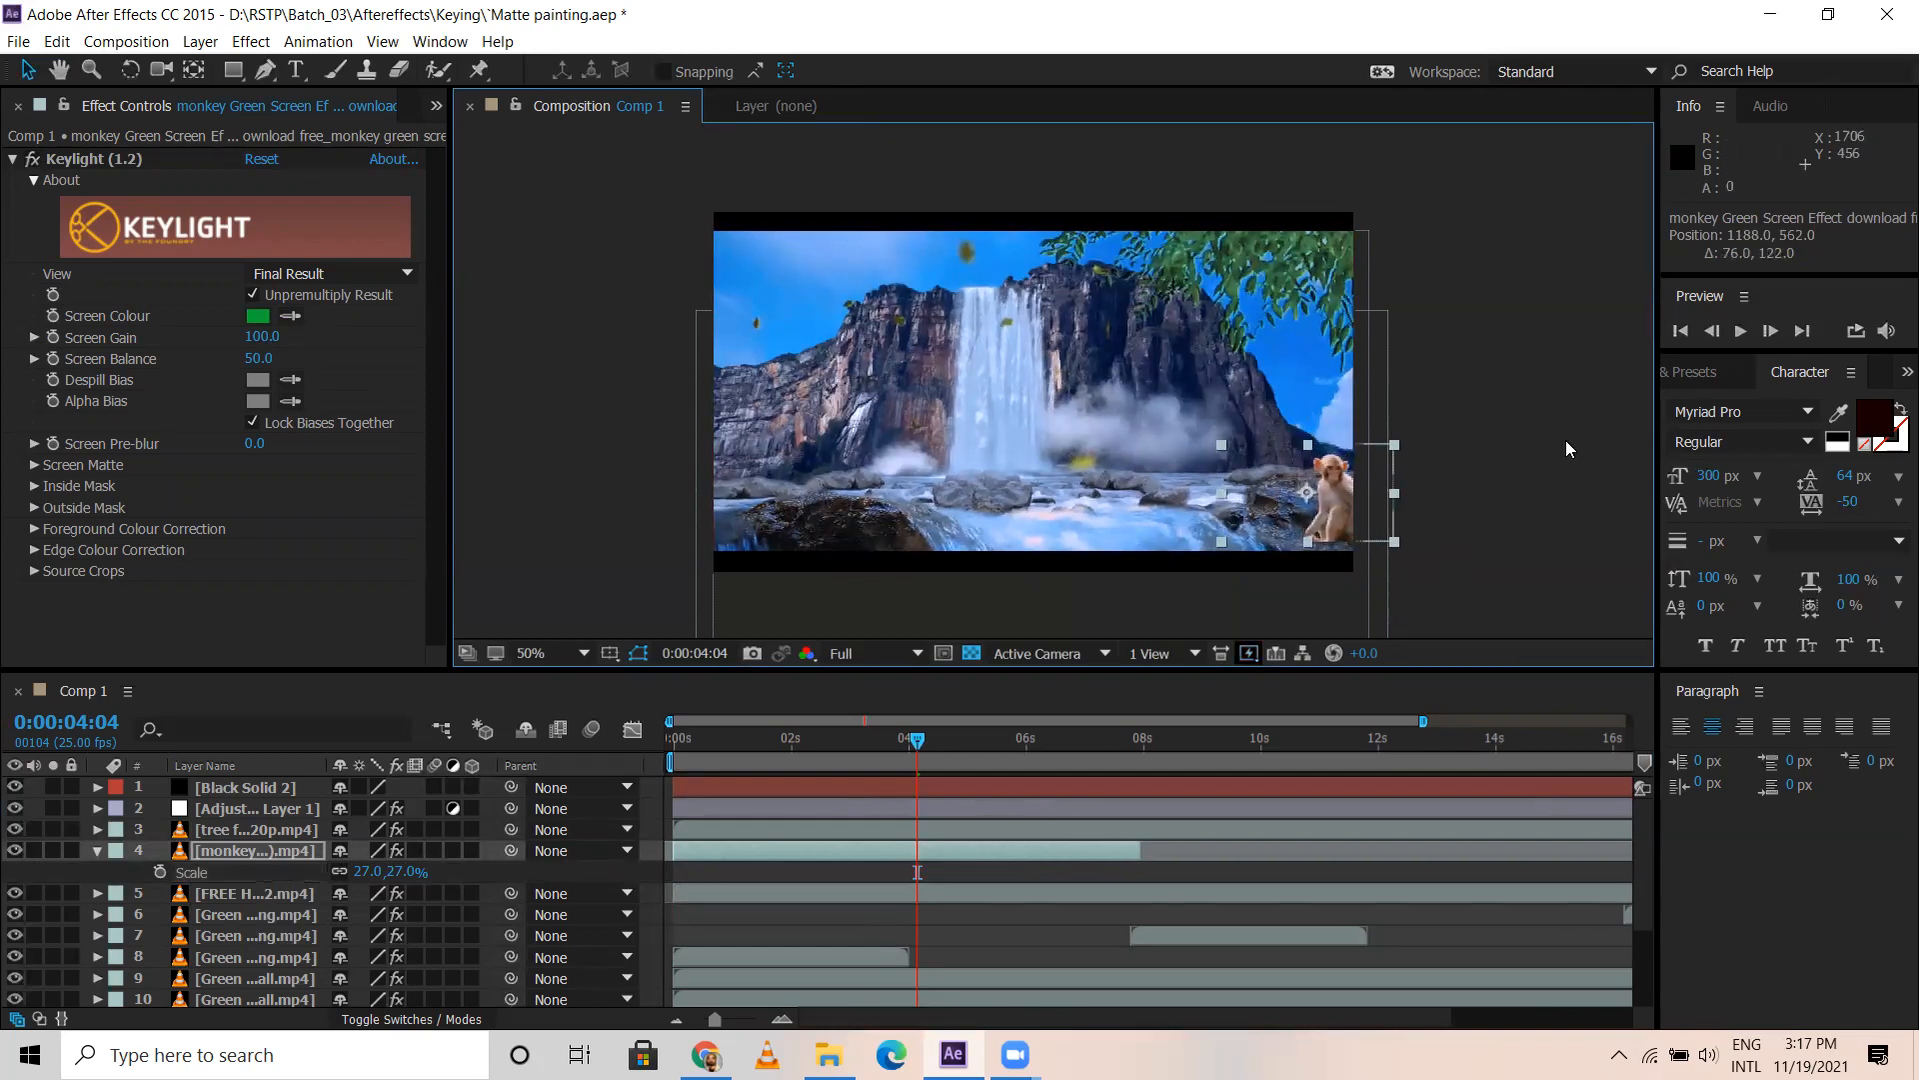
Preview the keyed monkey on the rocks in the enlarged composition view and restore the normal panel layout
key("grave")
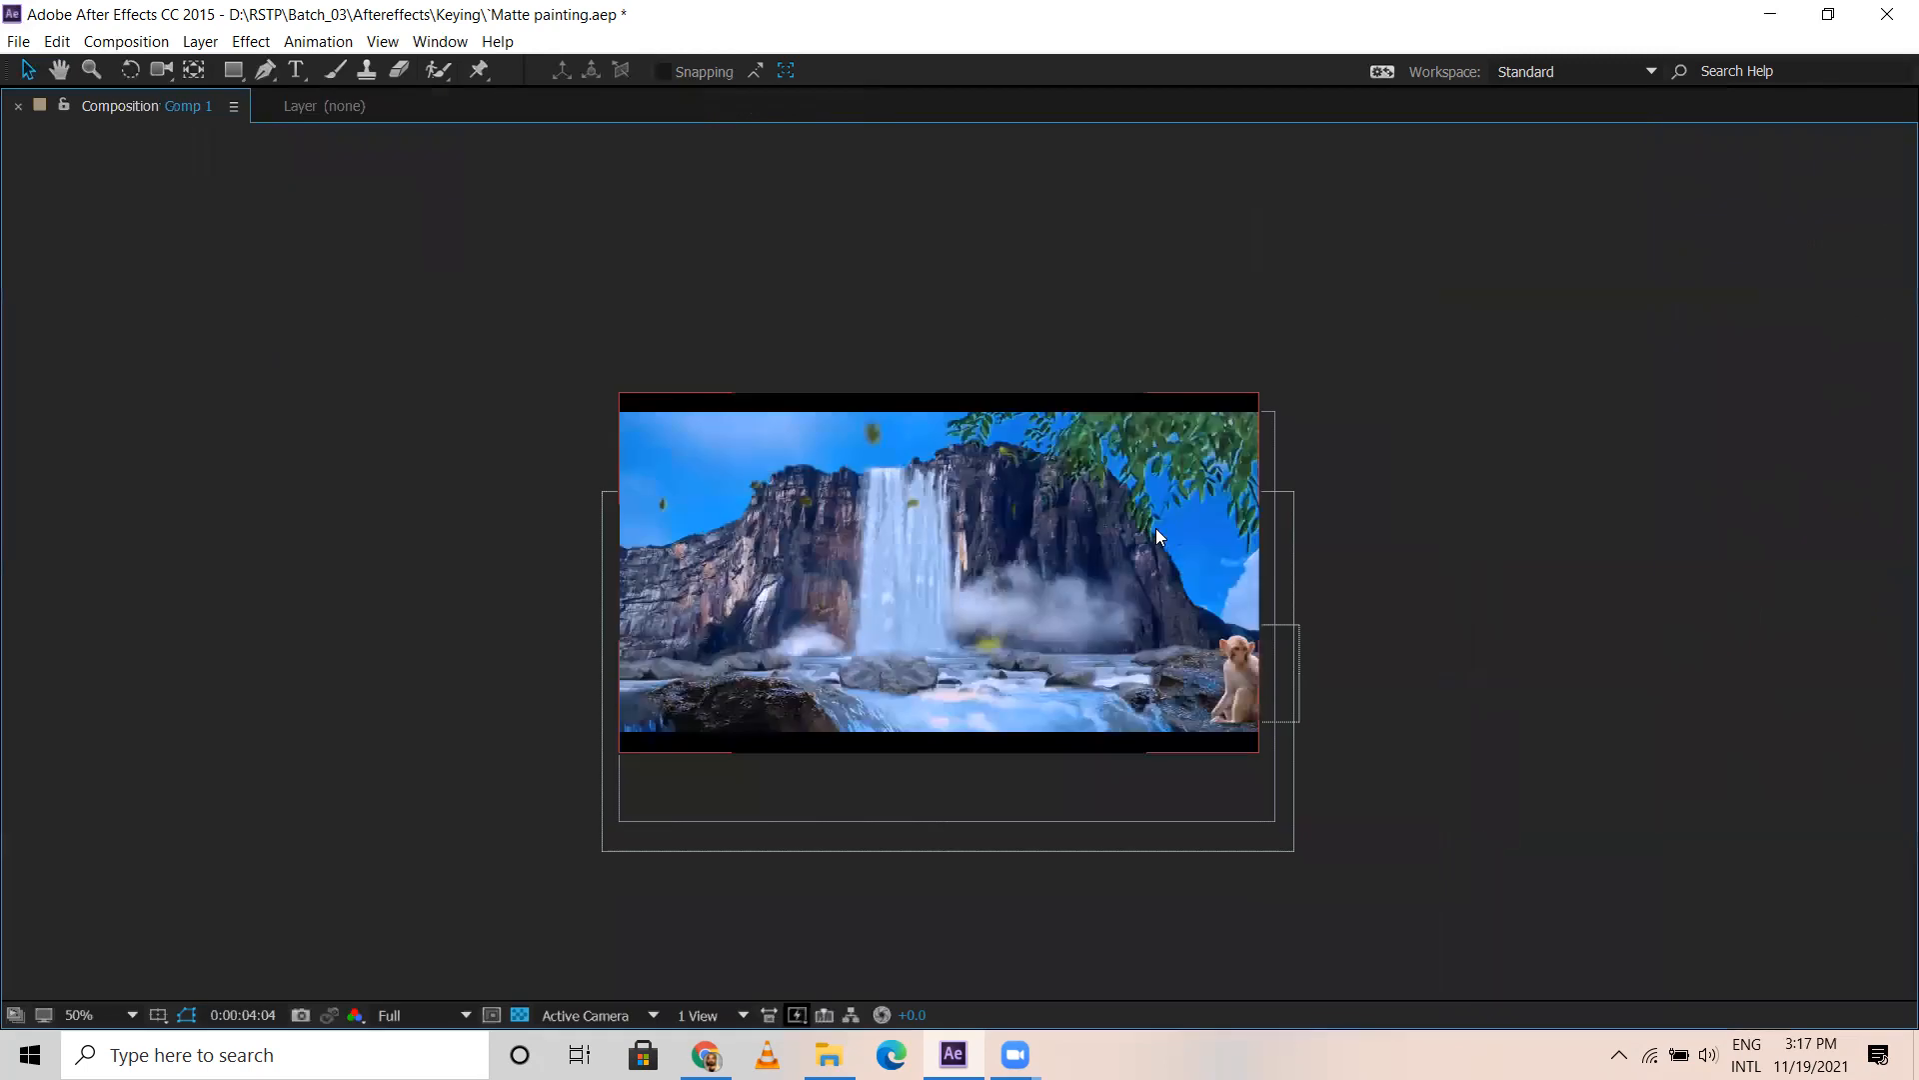
key("period")
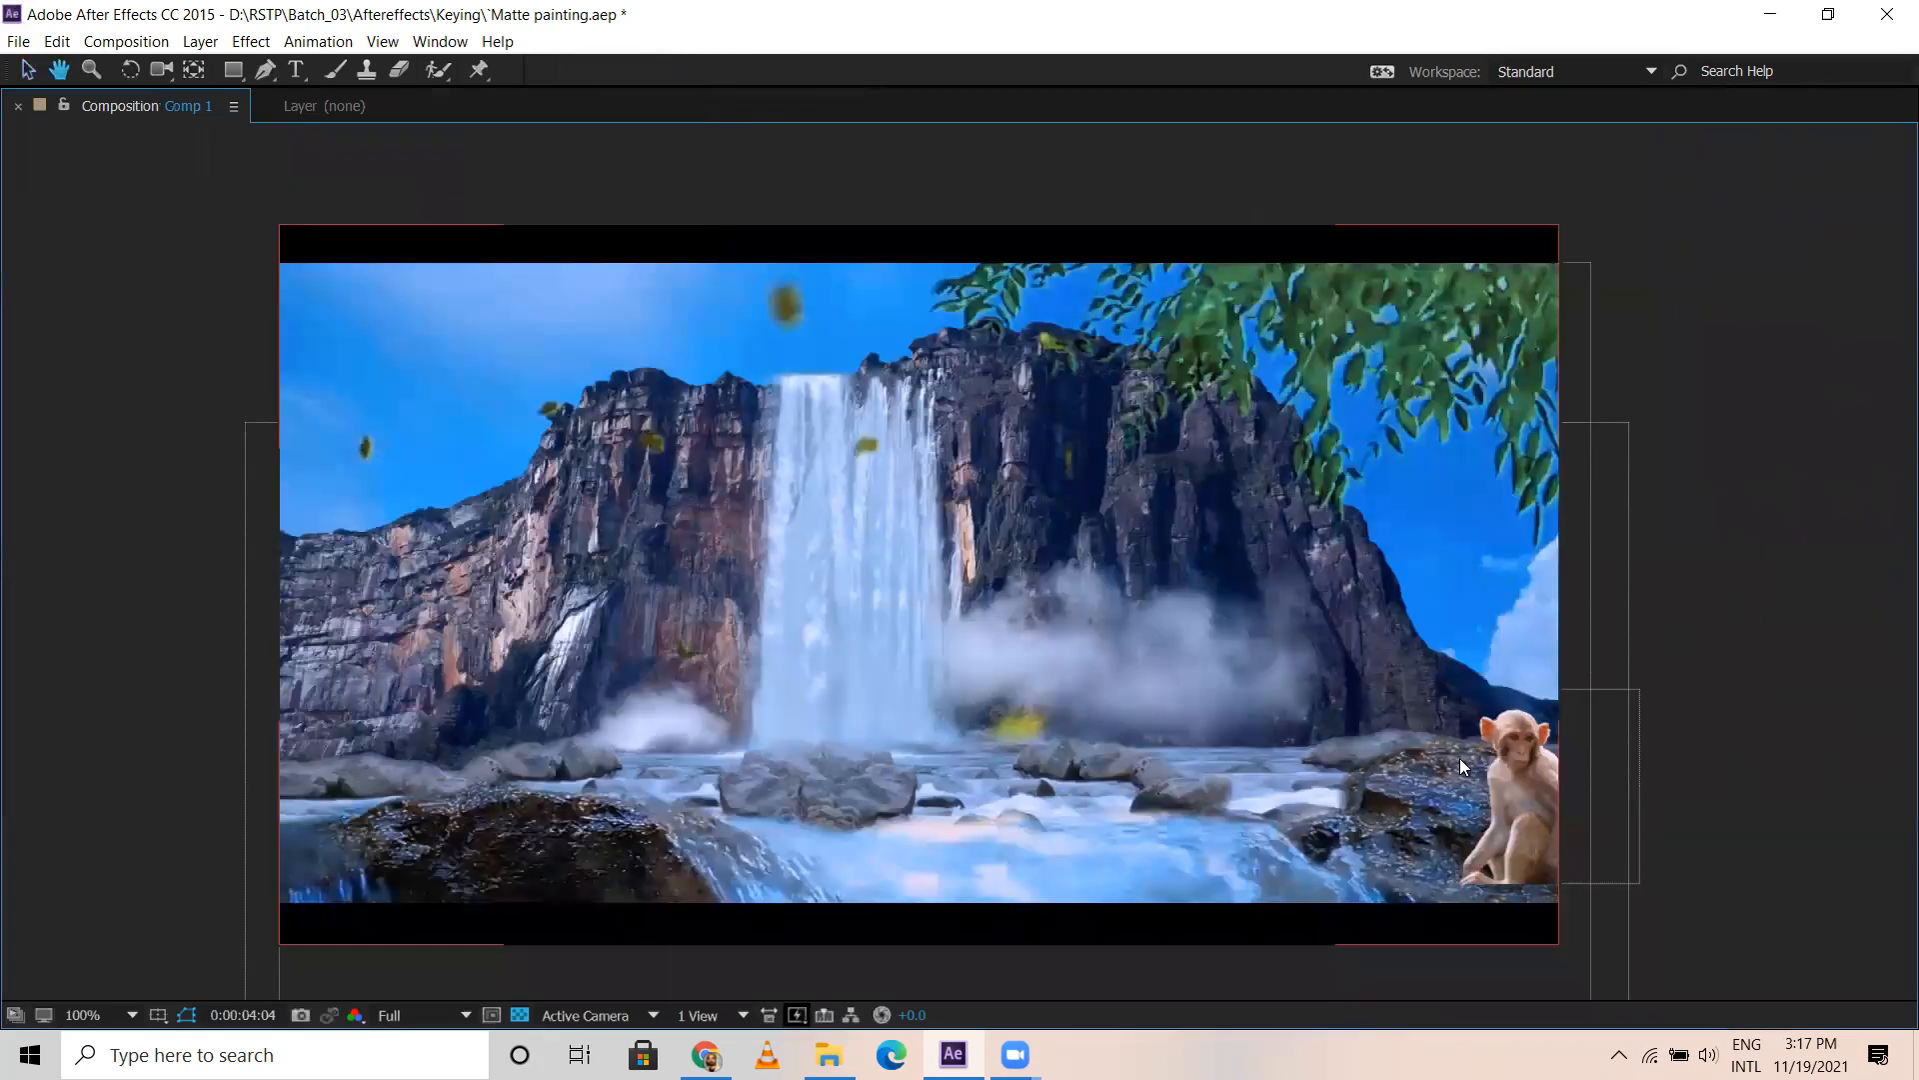
key("Page_Down")
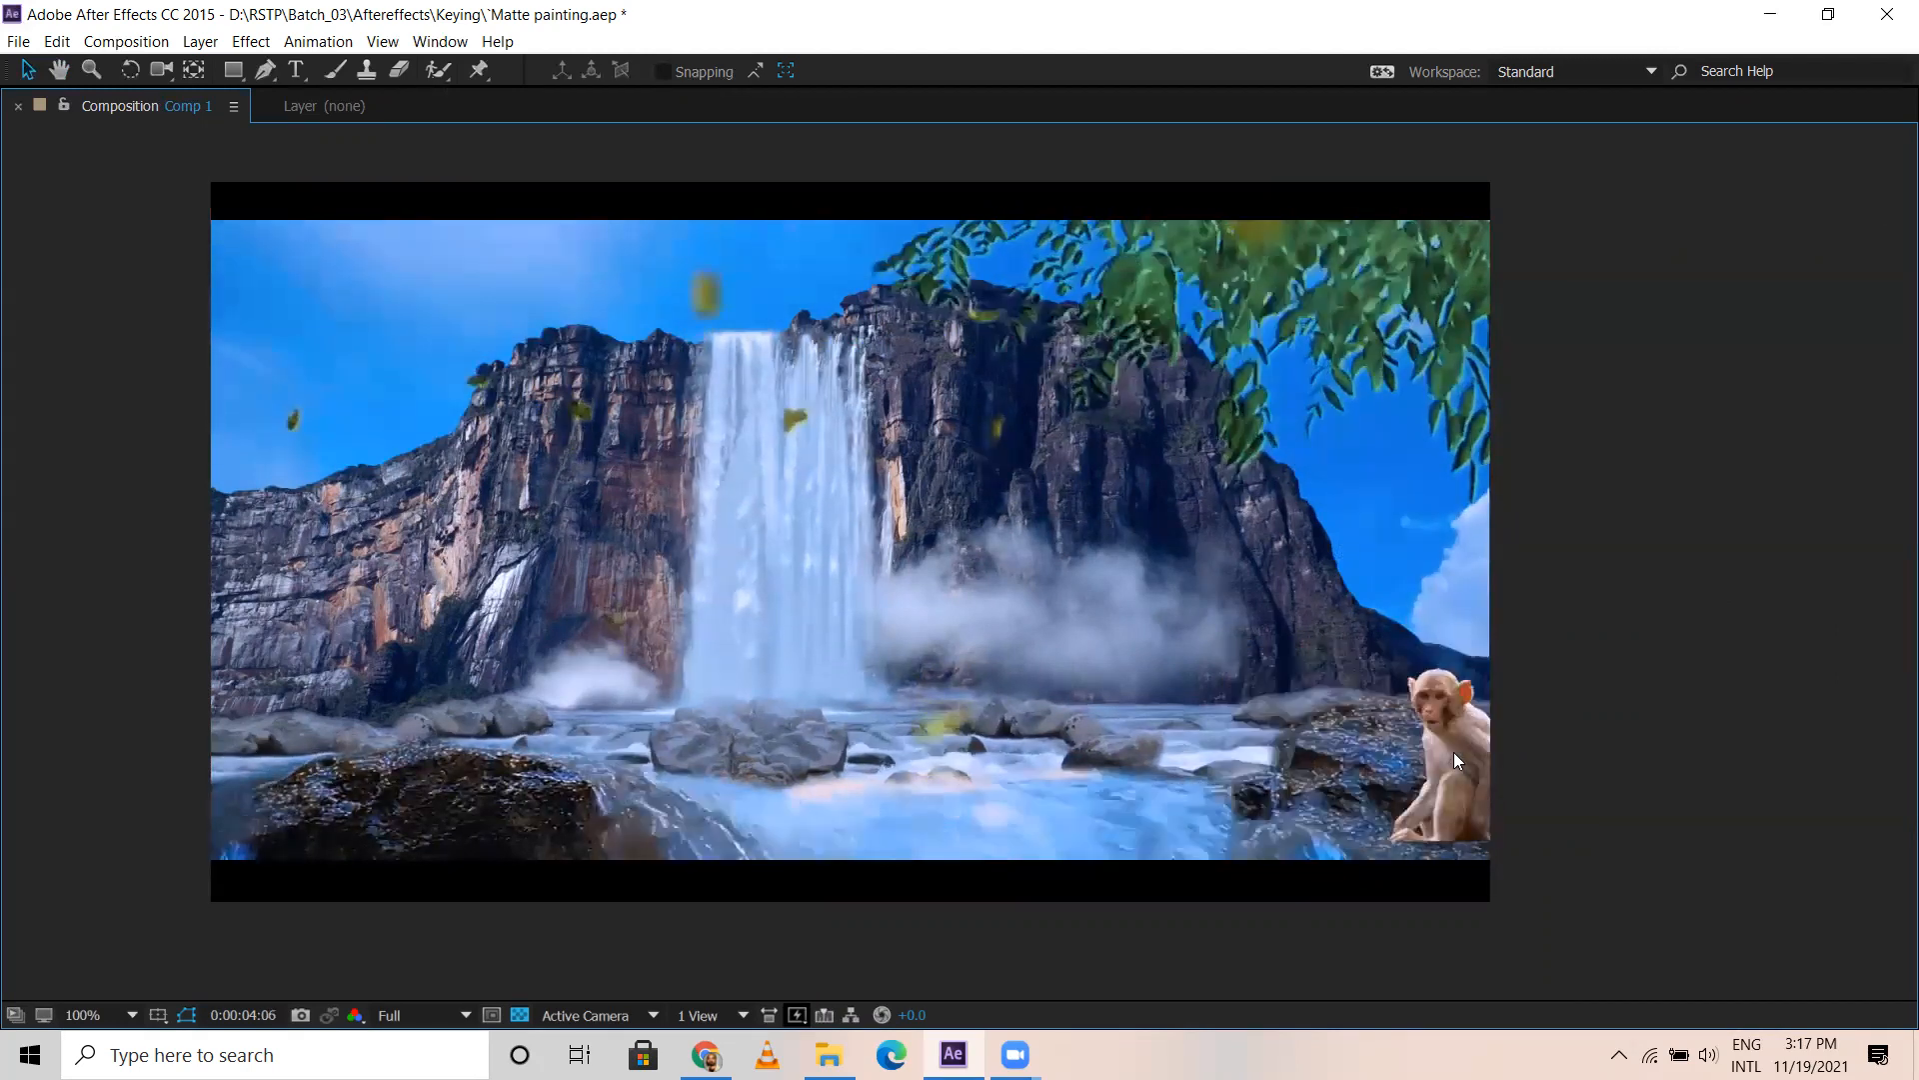
key("space")
key("grave")
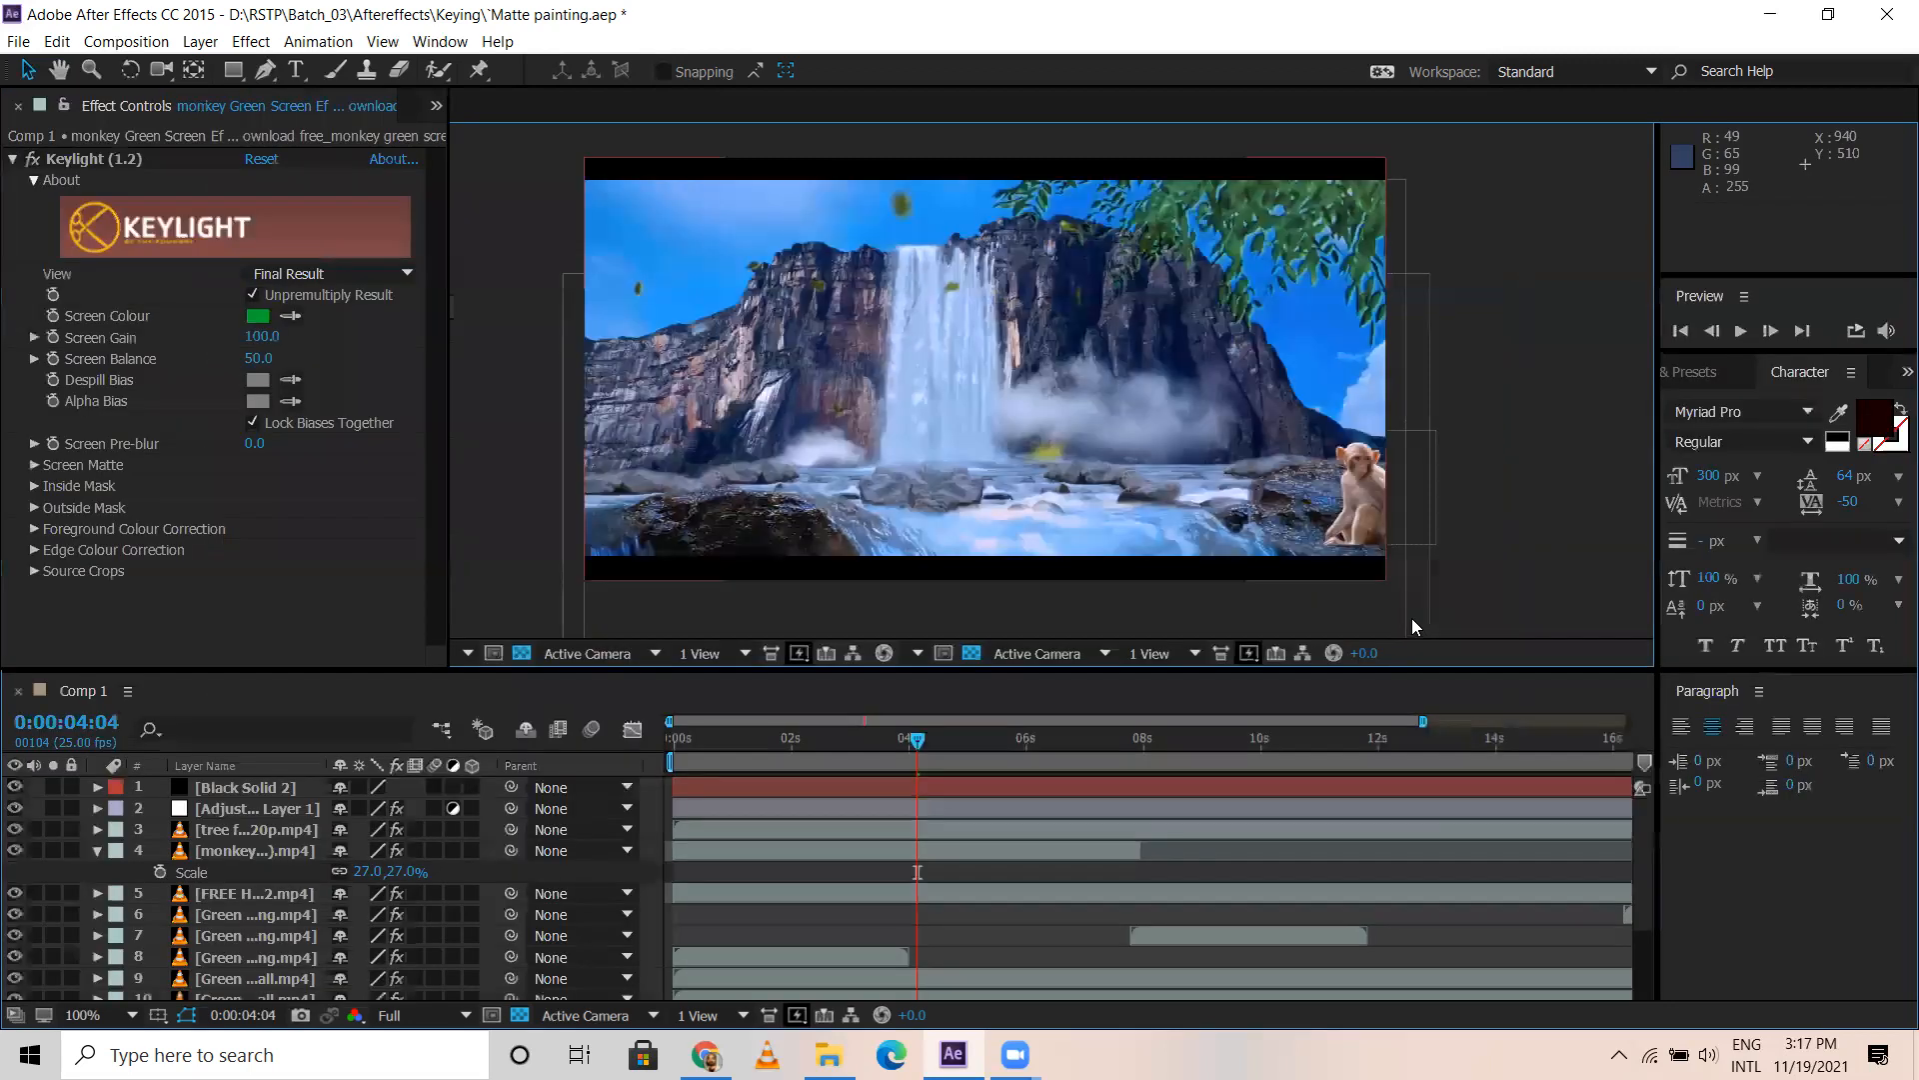
scroll(1356, 423, "down", 1)
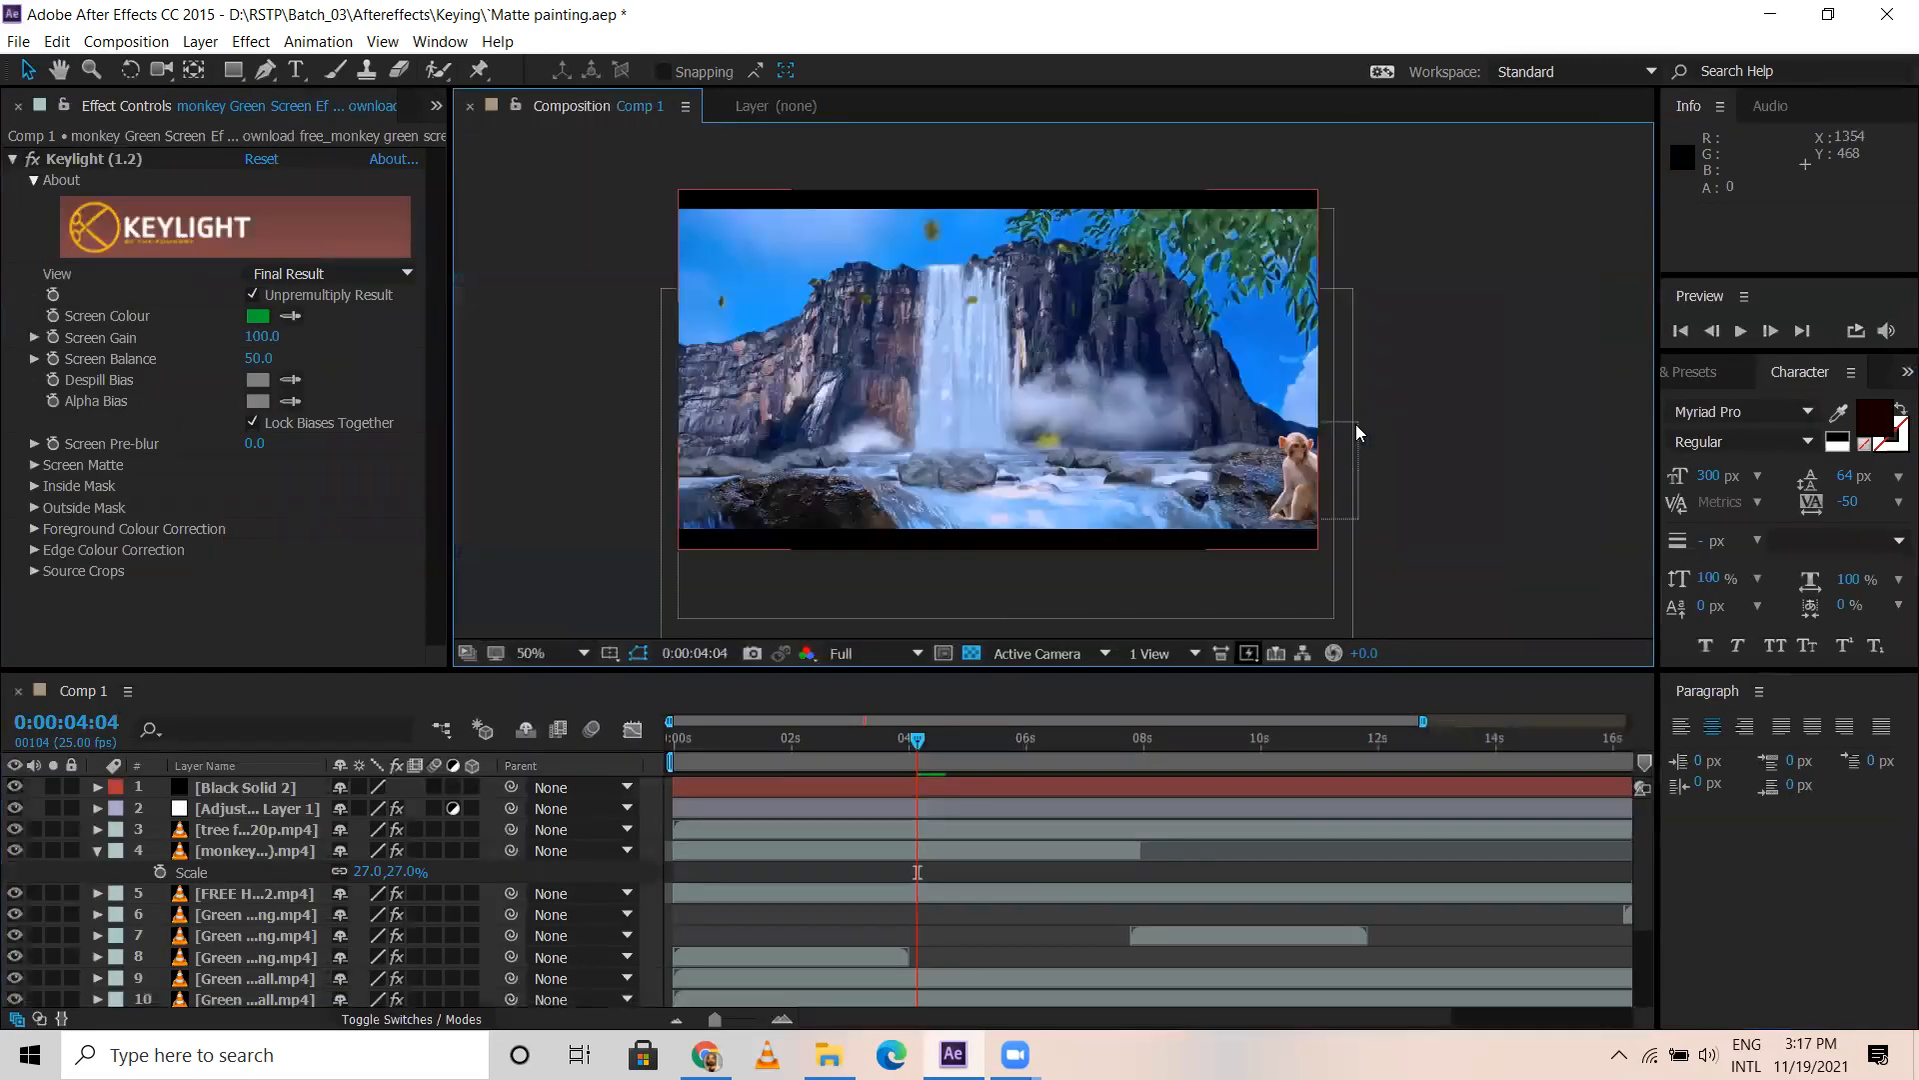